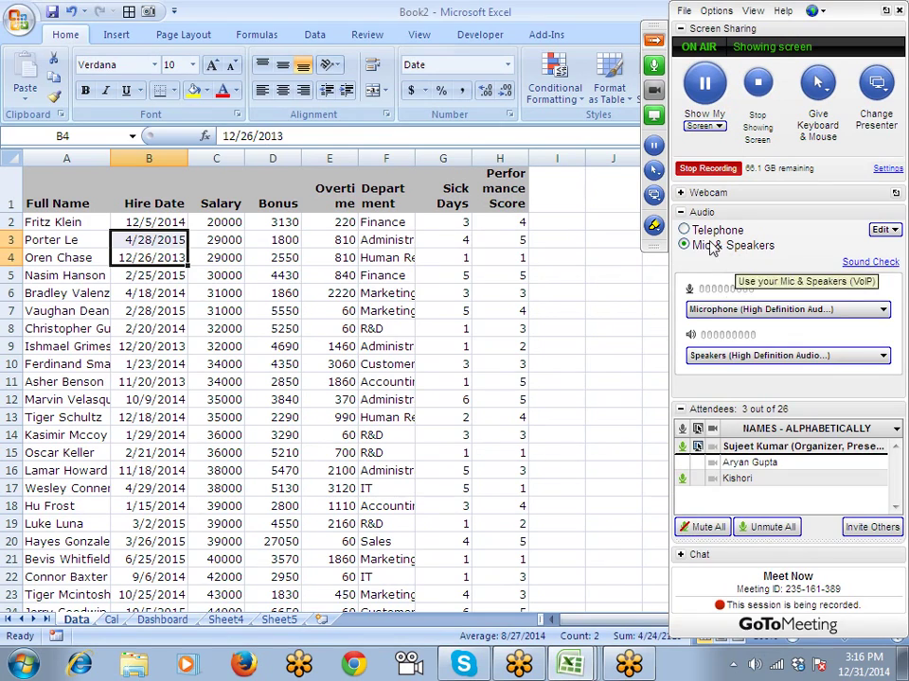
# Step: Keep Mic & Speakers as the meeting's audio source and collapse the GoToMeeting control panel to uncover the worksheet
pyautogui.click(705, 231)
pyautogui.click(709, 247)
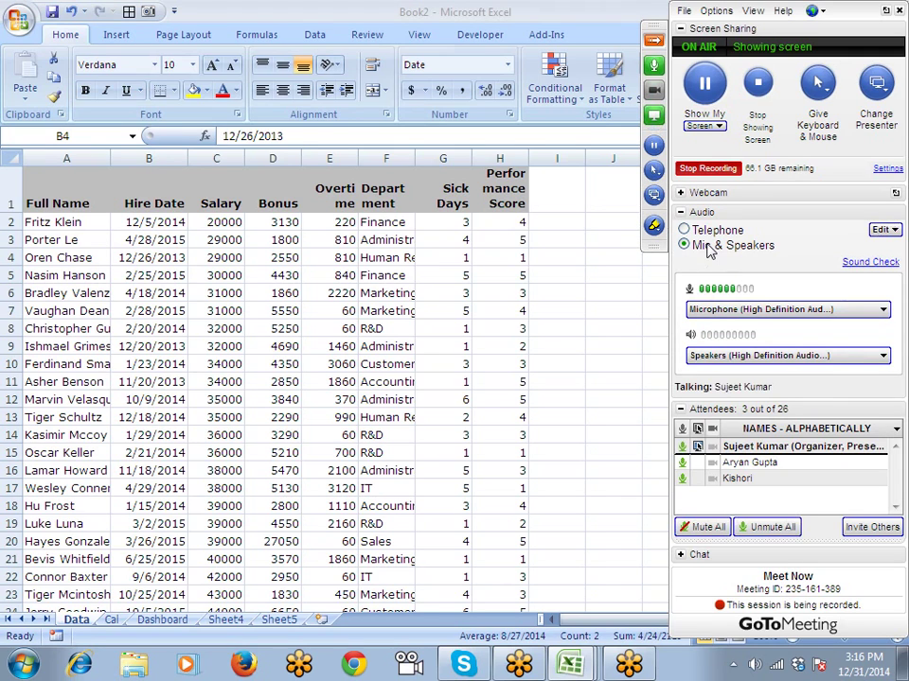
pyautogui.click(656, 44)
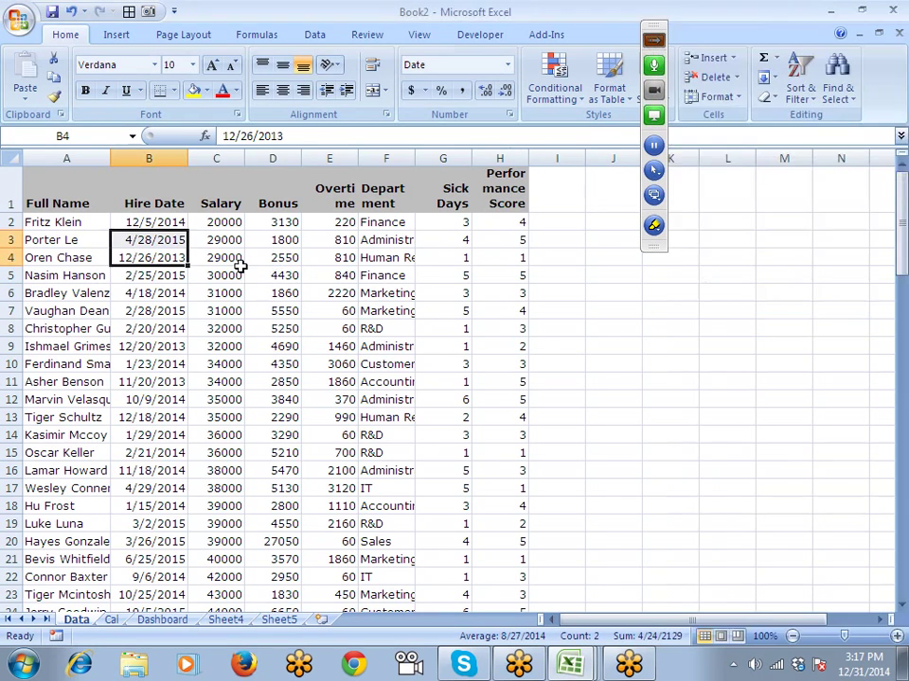
# Step: Review the header row of the employee data on the Data sheet, from Full Name through Overtime
pyautogui.click(156, 218)
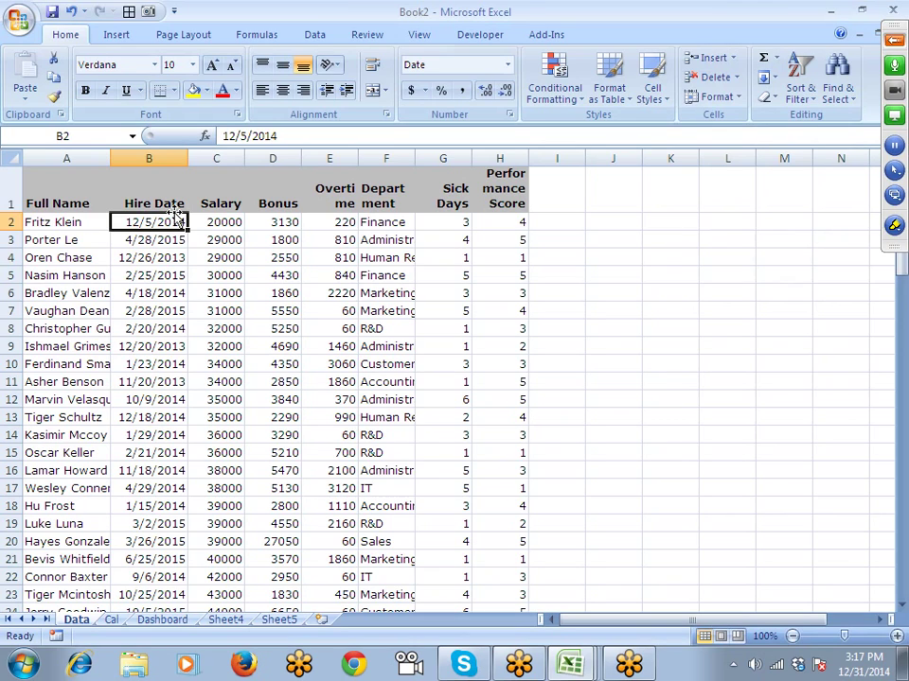
pyautogui.press('Up')
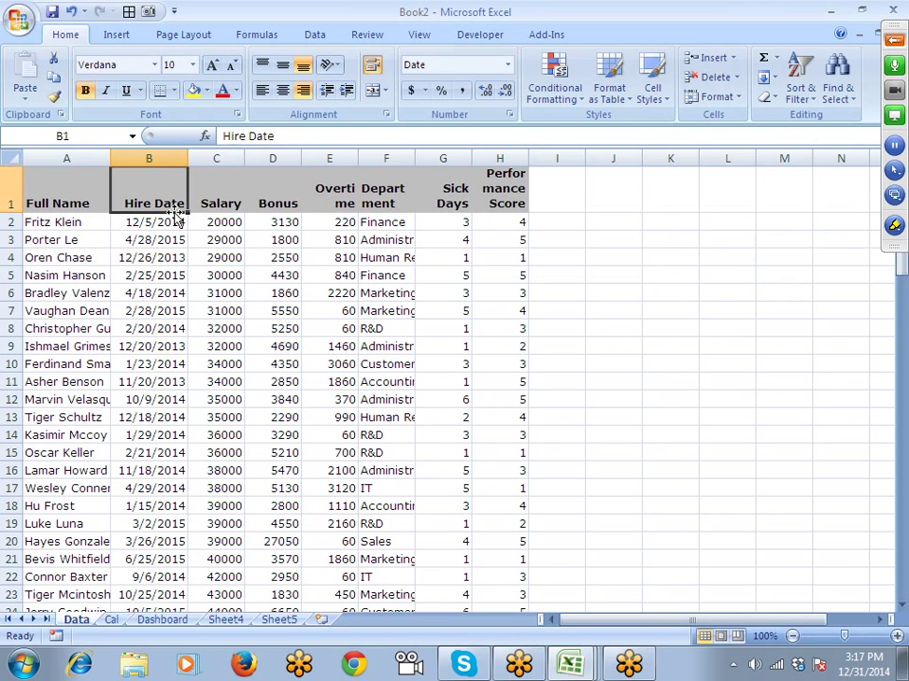
pyautogui.press('Left')
pyautogui.press('Down')
pyautogui.press('Up')
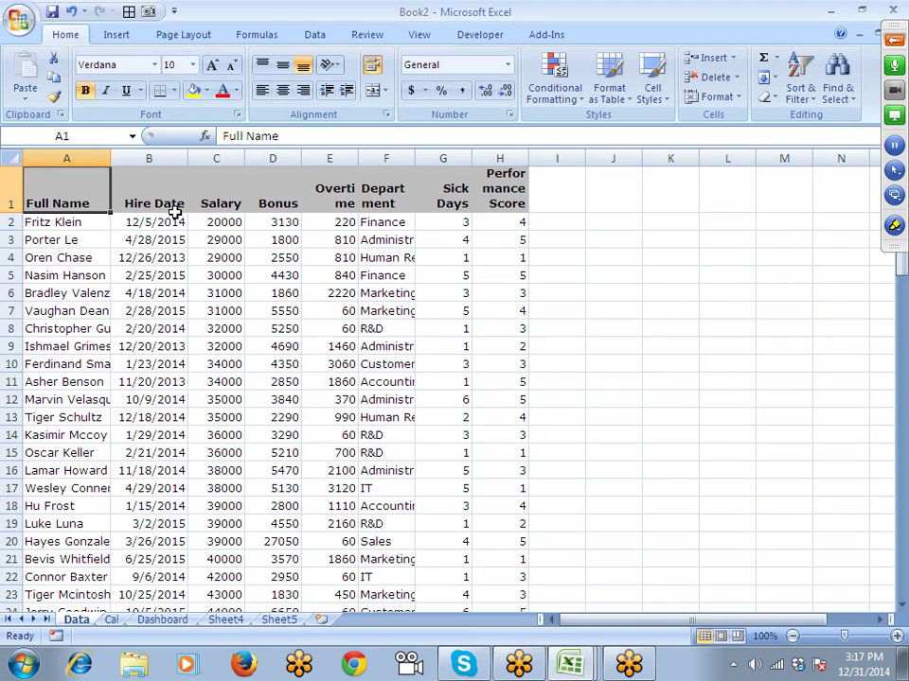
pyautogui.press('Right')
pyautogui.press('Right')
pyautogui.press('Right')
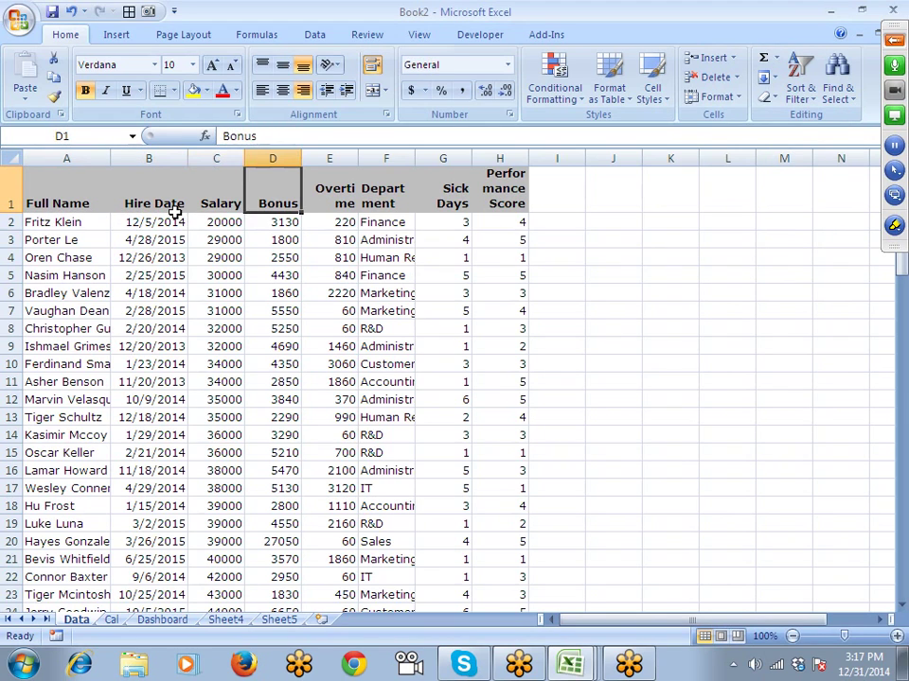
pyautogui.press('Right')
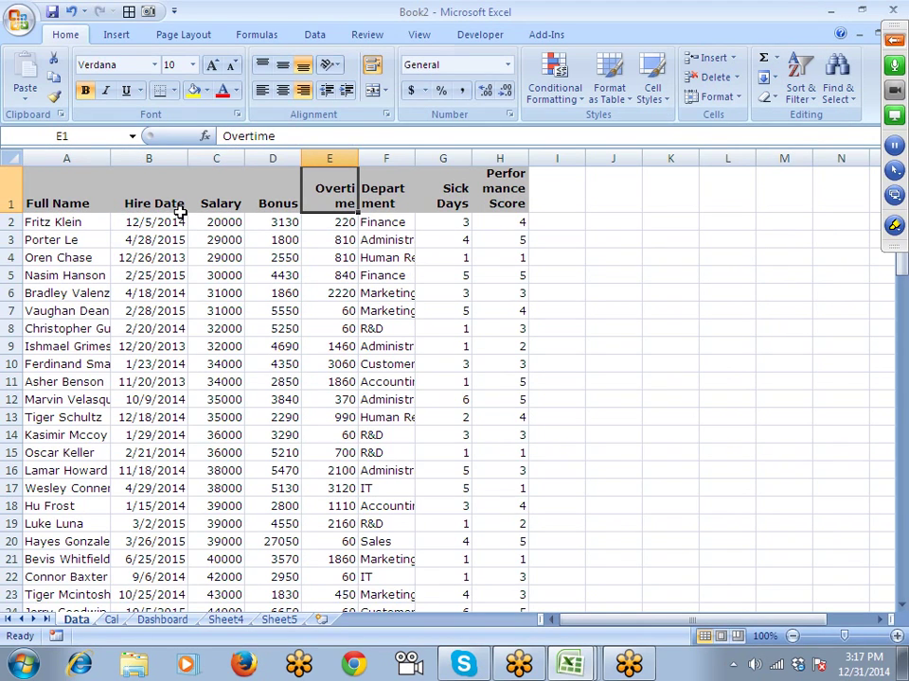
# Step: Widen the Overtime, Department, Sick Days and Performance Score columns on the Data sheet for their headers
pyautogui.doubleClick(358, 158)
pyautogui.moveTo(433, 160); pyautogui.dragTo(461, 159)
pyautogui.click(502, 189)
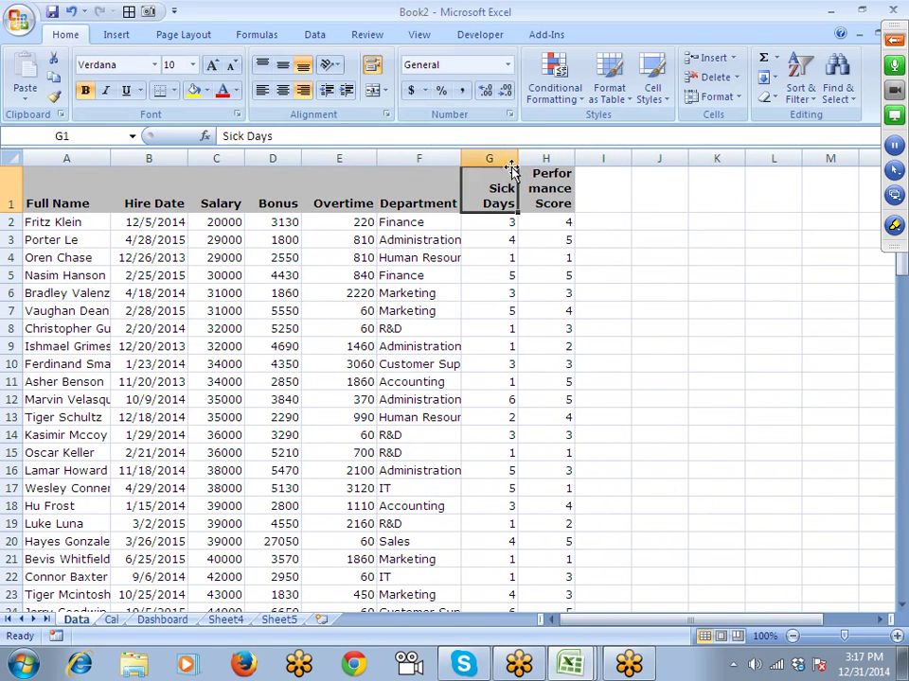
pyautogui.moveTo(518, 159); pyautogui.dragTo(531, 159)
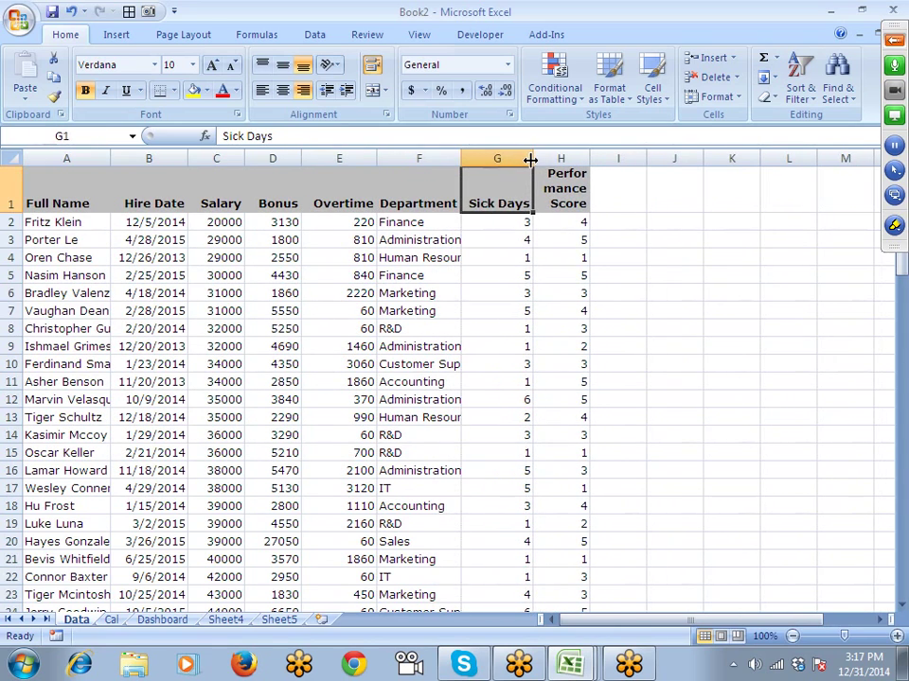
pyautogui.click(568, 189)
pyautogui.moveTo(591, 159)
pyautogui.mouseDown()
pyautogui.moveTo(624, 162)
pyautogui.moveTo(603, 160)
pyautogui.mouseUp()
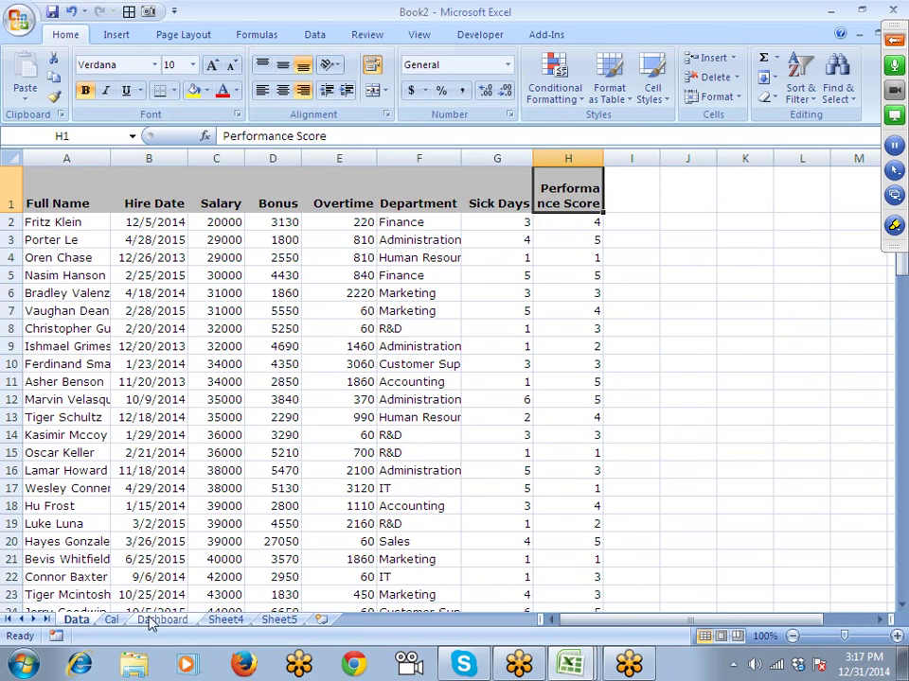
# Step: On the Dashboard sheet, merge and center C1:F2 and enter the title HUMAN RESOURSE
pyautogui.click(180, 621)
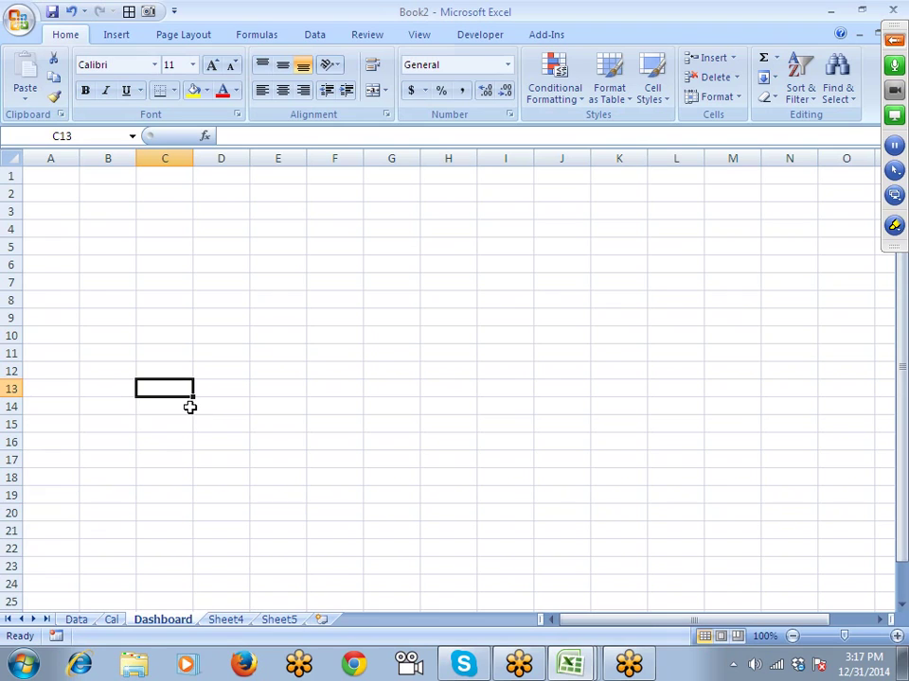
pyautogui.moveTo(165, 177); pyautogui.dragTo(327, 188)
pyautogui.click(374, 91)
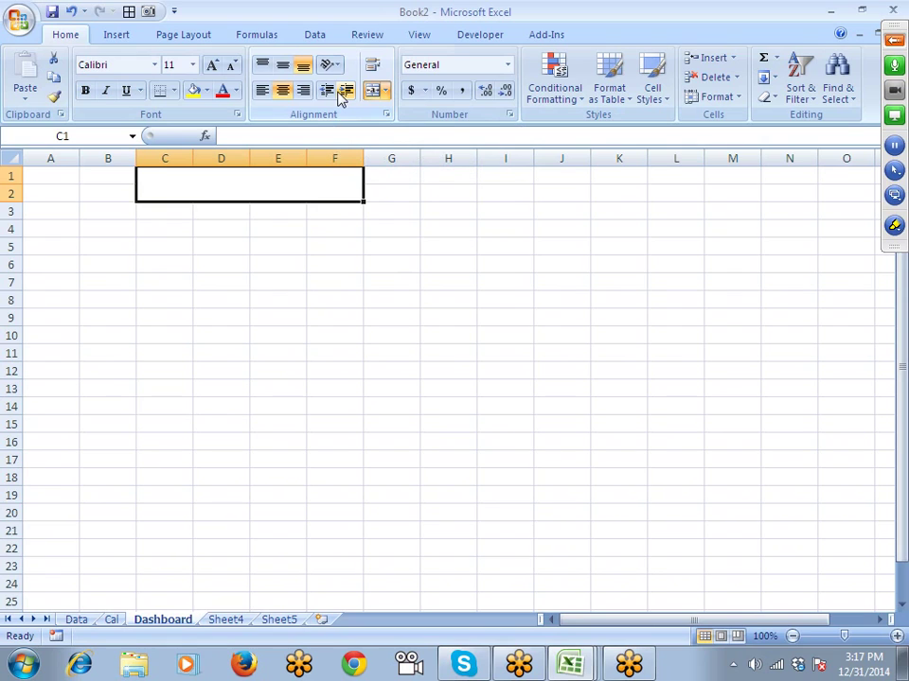
pyautogui.write('HUMAN')
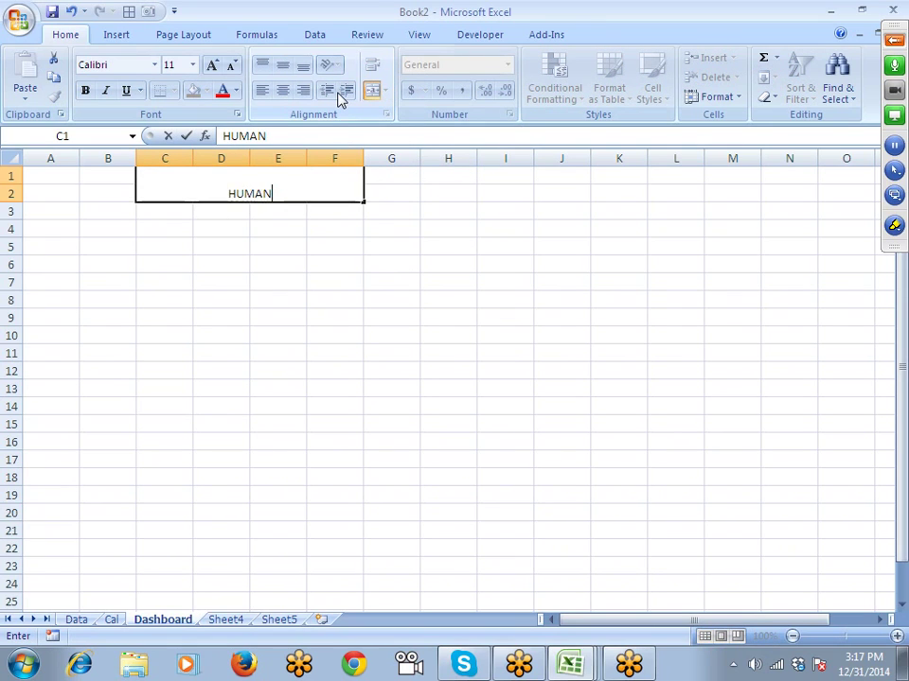
pyautogui.write(' RE')
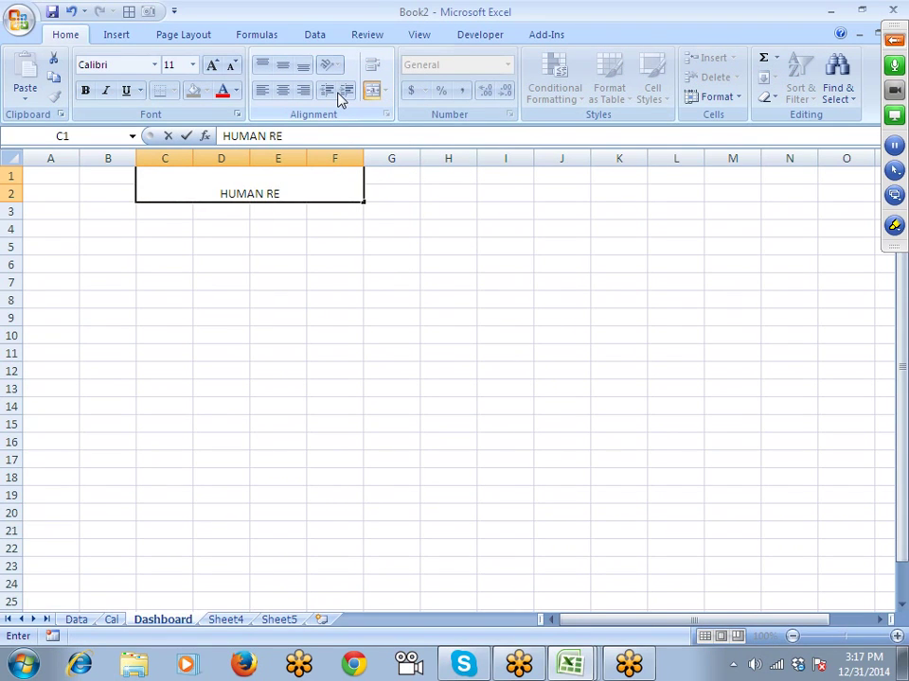
pyautogui.write('S')
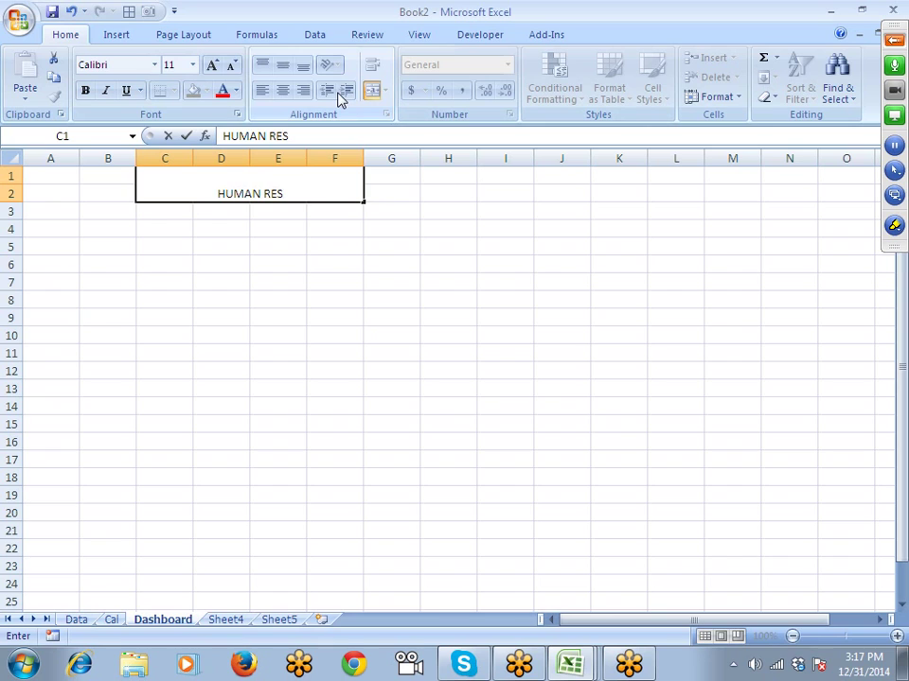
pyautogui.write('OU')
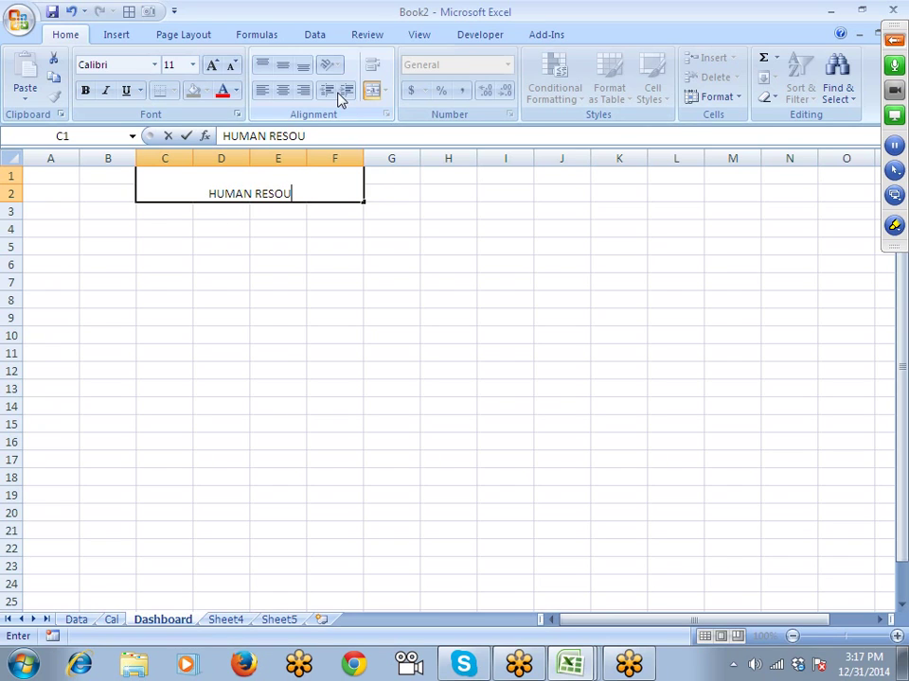
pyautogui.write('RSE')
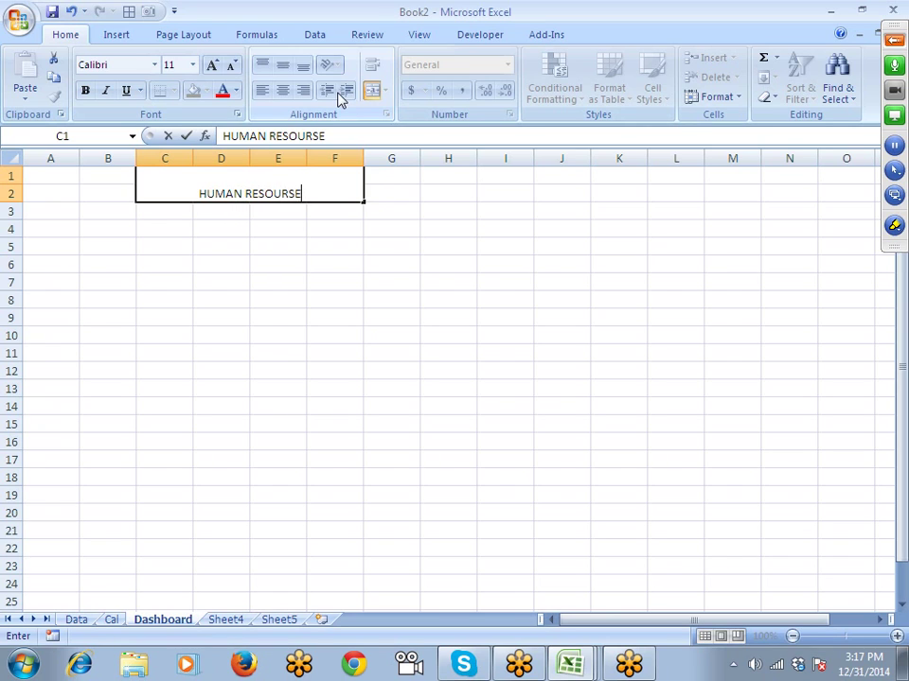
pyautogui.press('Return')
# Step: Format the HUMAN RESOURSE title with middle alignment, font size 18 and a dark grey fill
pyautogui.press('Up')
pyautogui.click(282, 64)
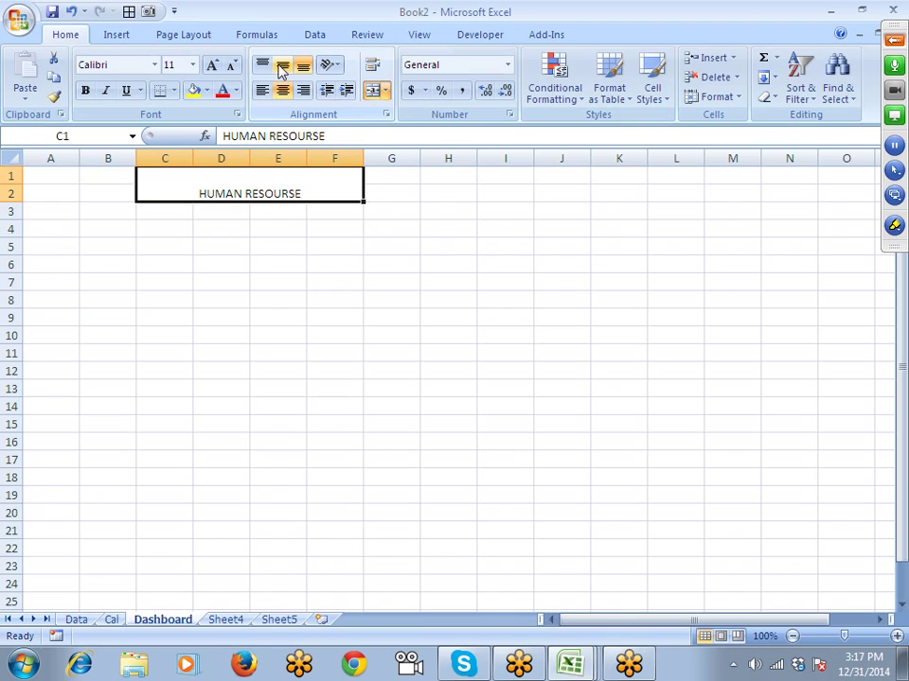
pyautogui.click(212, 64)
pyautogui.click(212, 66)
pyautogui.click(212, 66)
pyautogui.click(212, 66)
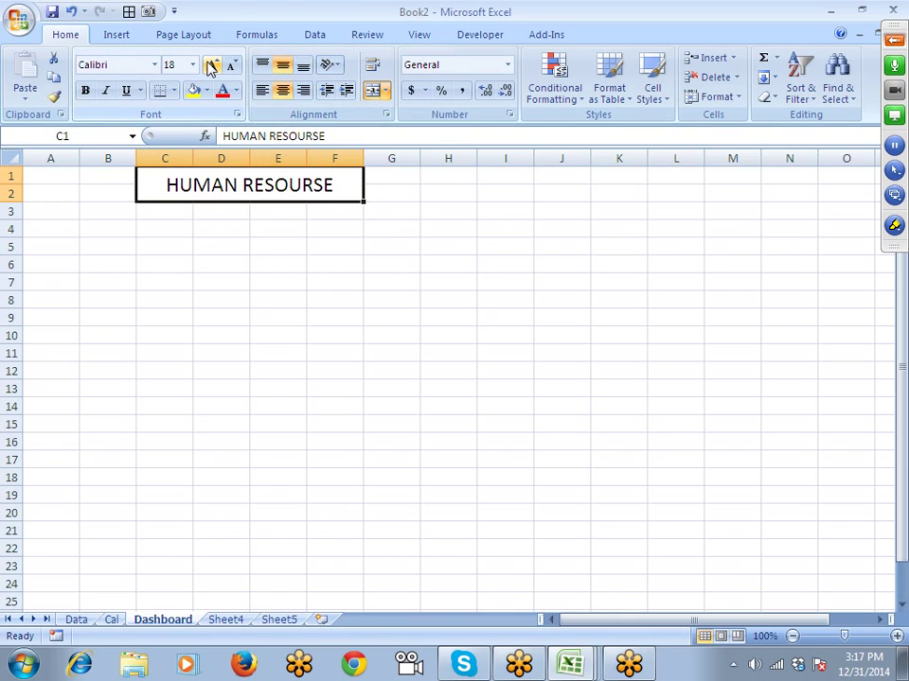
pyautogui.click(207, 92)
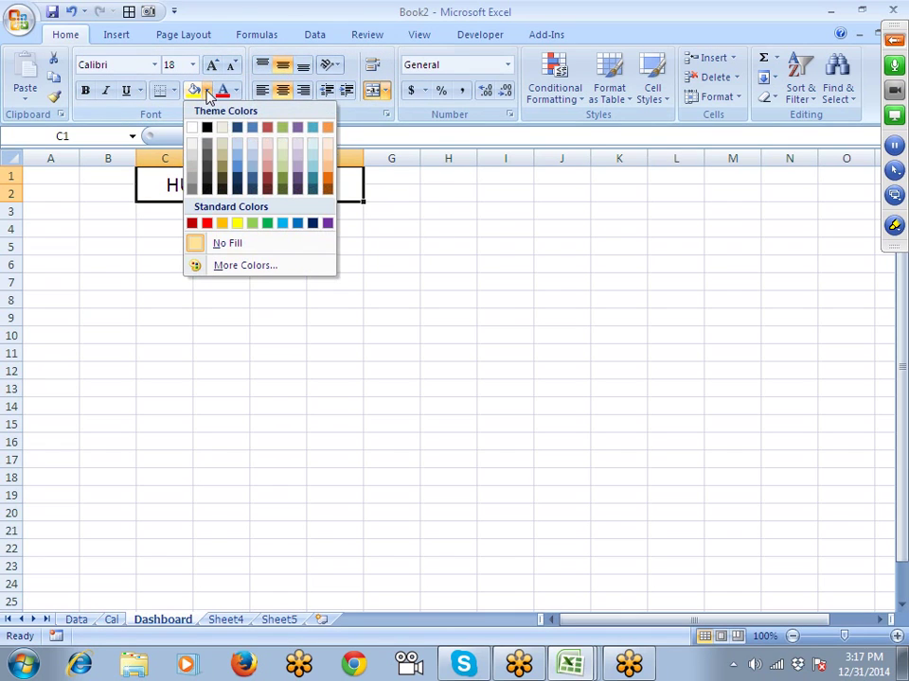
pyautogui.click(207, 144)
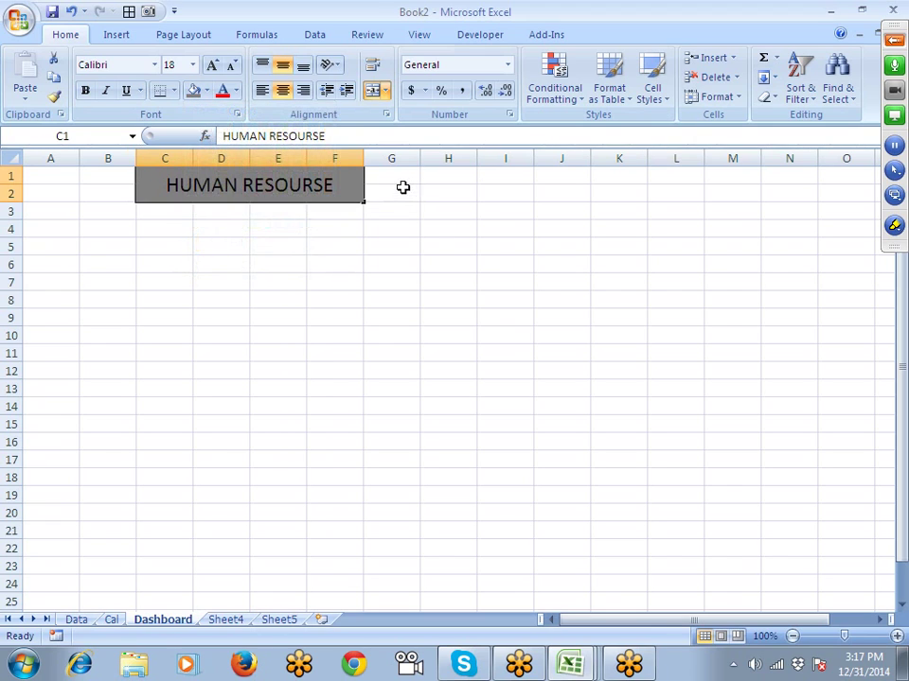
# Step: Merge and center G1:H2 beside the title and enter DASHBOARD
pyautogui.moveTo(397, 176); pyautogui.dragTo(467, 191)
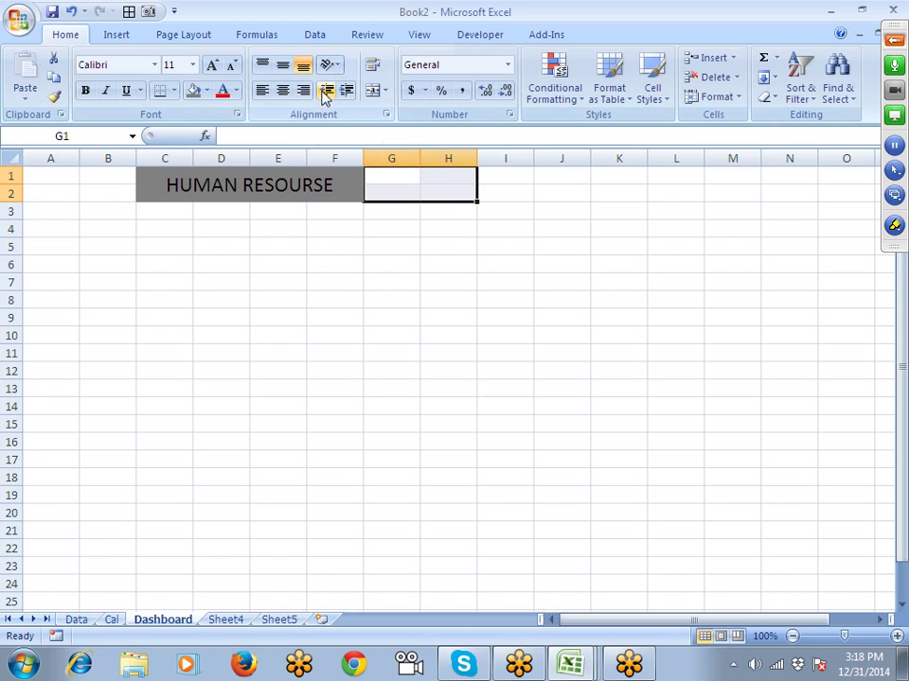
pyautogui.click(374, 90)
pyautogui.write('d')
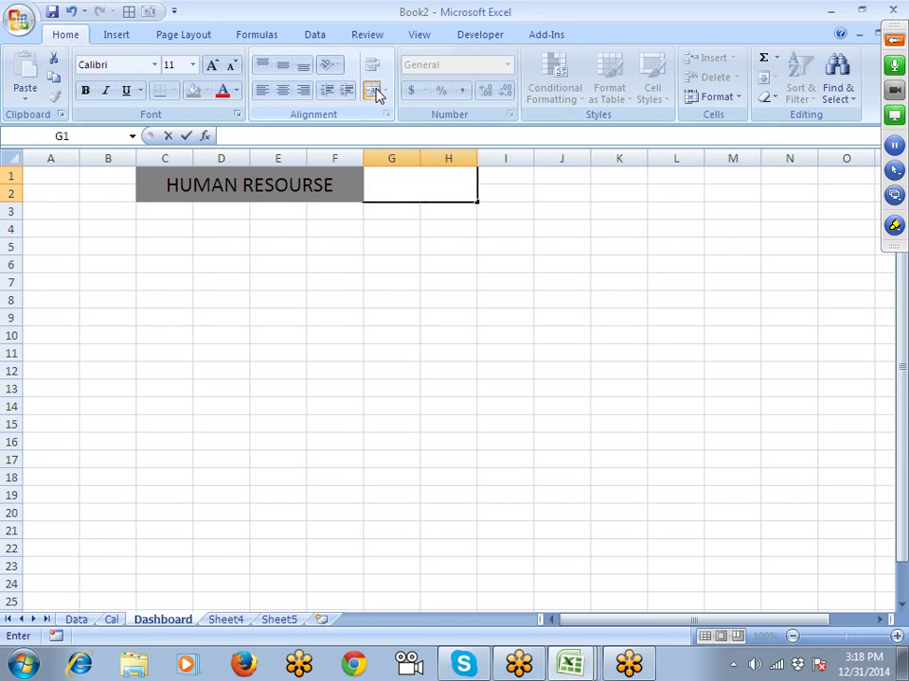
pyautogui.write('ASHBOAR')
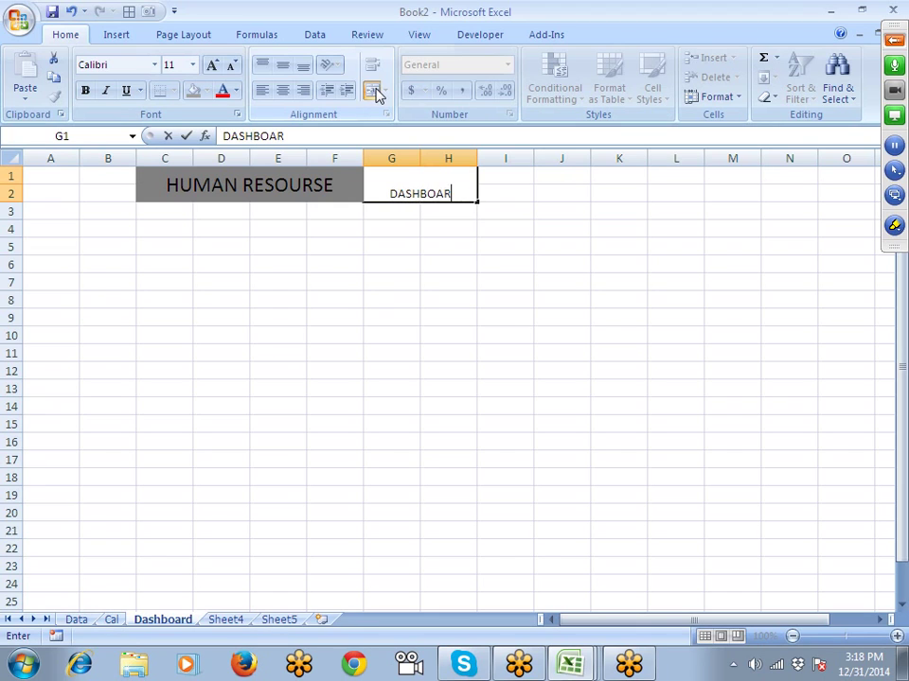
pyautogui.write('D')
pyautogui.press('Return')
# Step: Middle-align the DASHBOARD cell and give it a light grey fill
pyautogui.press('Up')
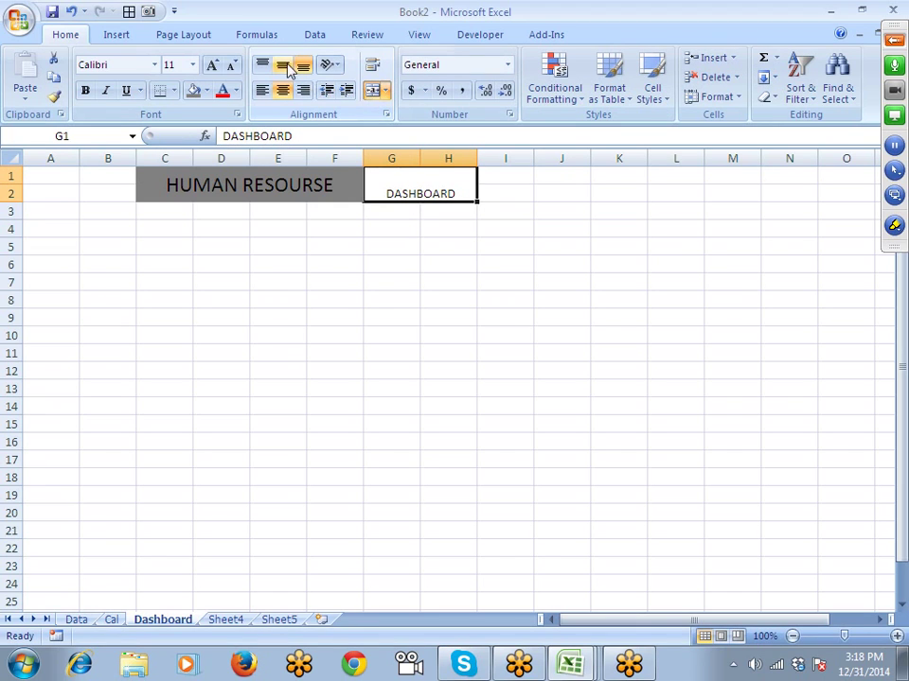
pyautogui.click(284, 66)
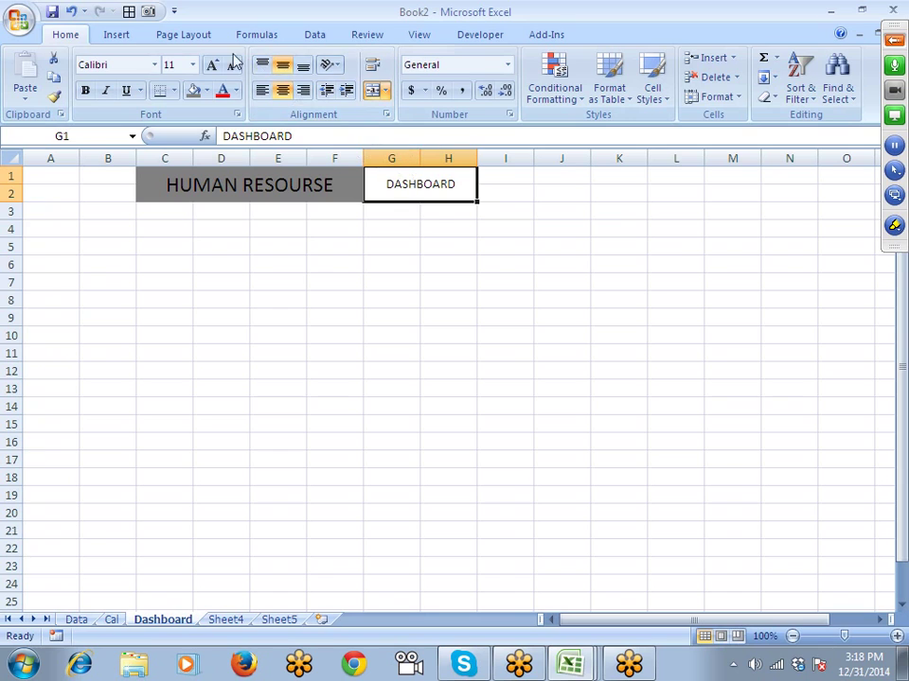
pyautogui.click(207, 91)
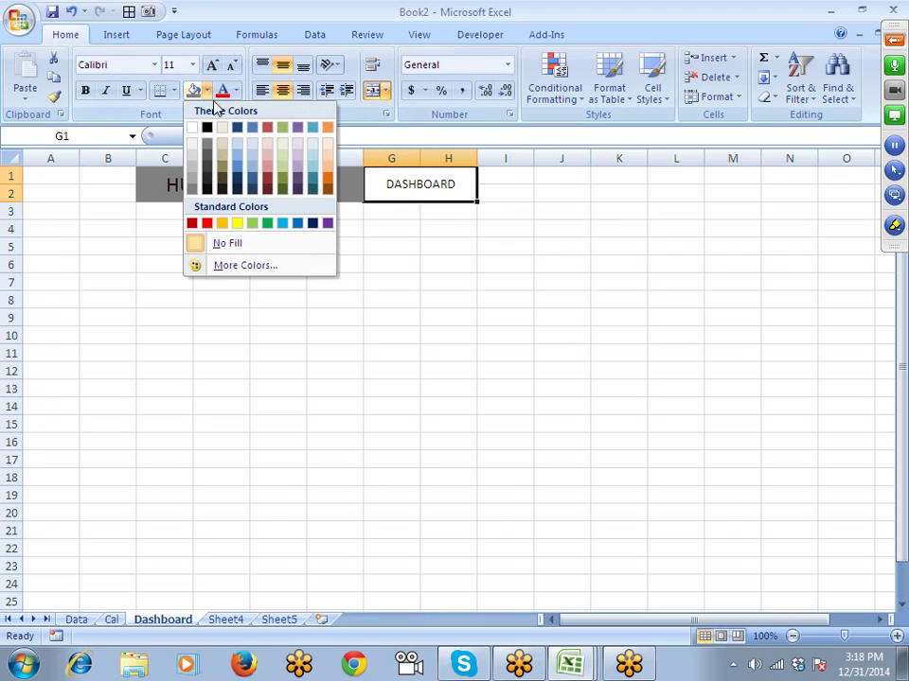
pyautogui.click(193, 158)
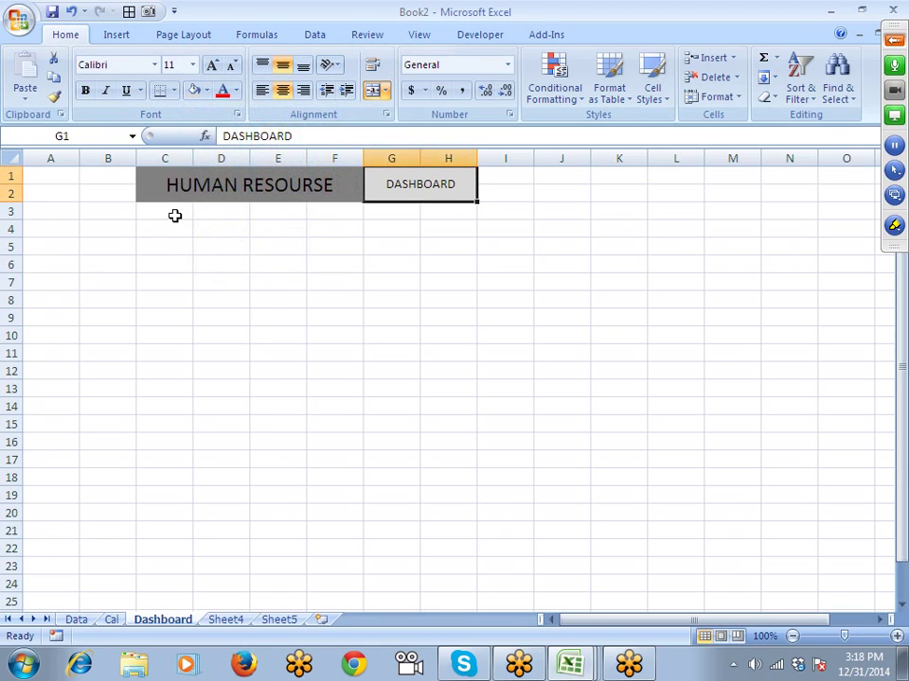
# Step: Merge and center C3:H3 below the titles and enter the formula =TODAY()
pyautogui.moveTo(174, 215); pyautogui.dragTo(422, 215)
pyautogui.click(373, 91)
pyautogui.click(373, 91)
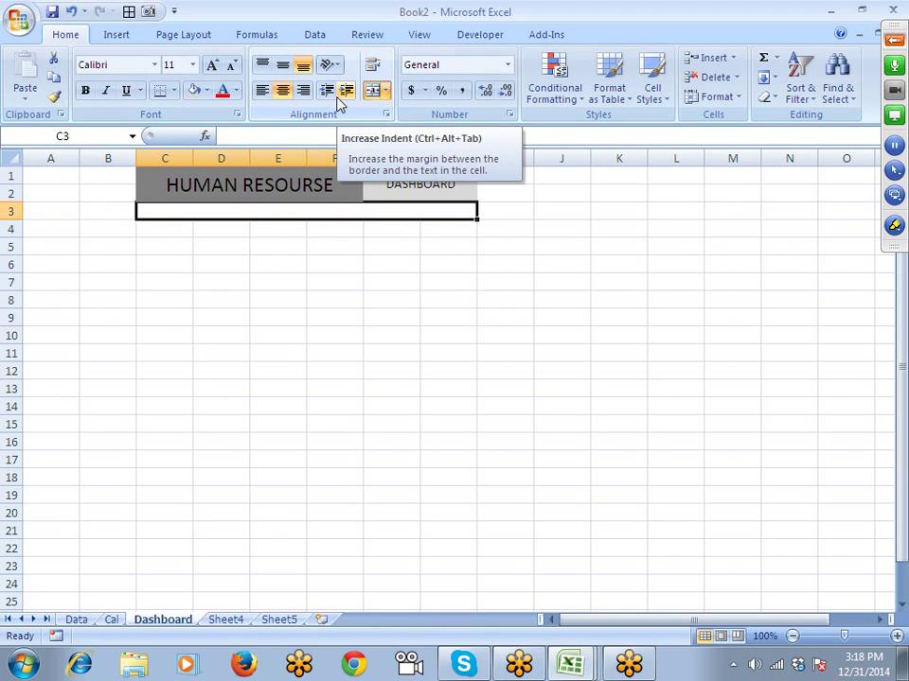
pyautogui.write('=TODAY(')
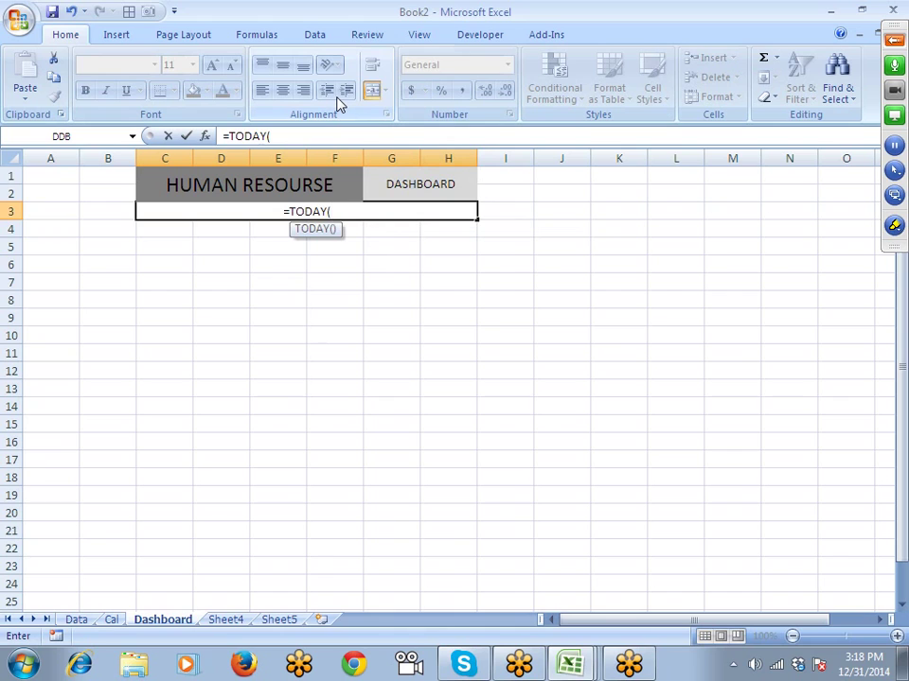
pyautogui.write(')')
pyautogui.press('Return')
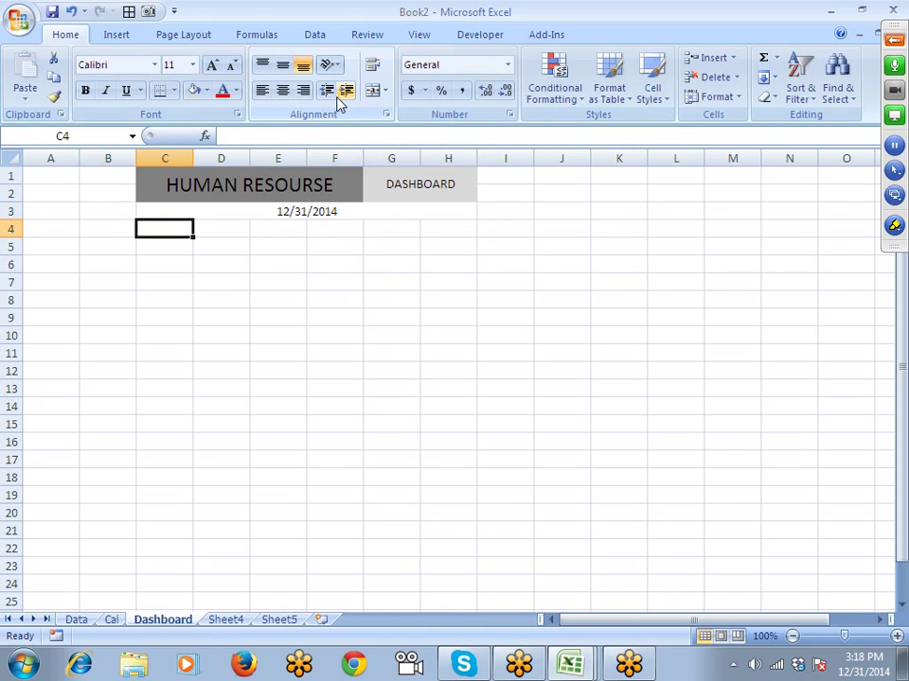
# Step: Format the date in C3 with the long Date type "Wednesday, March 14, 2001"
pyautogui.press('Up')
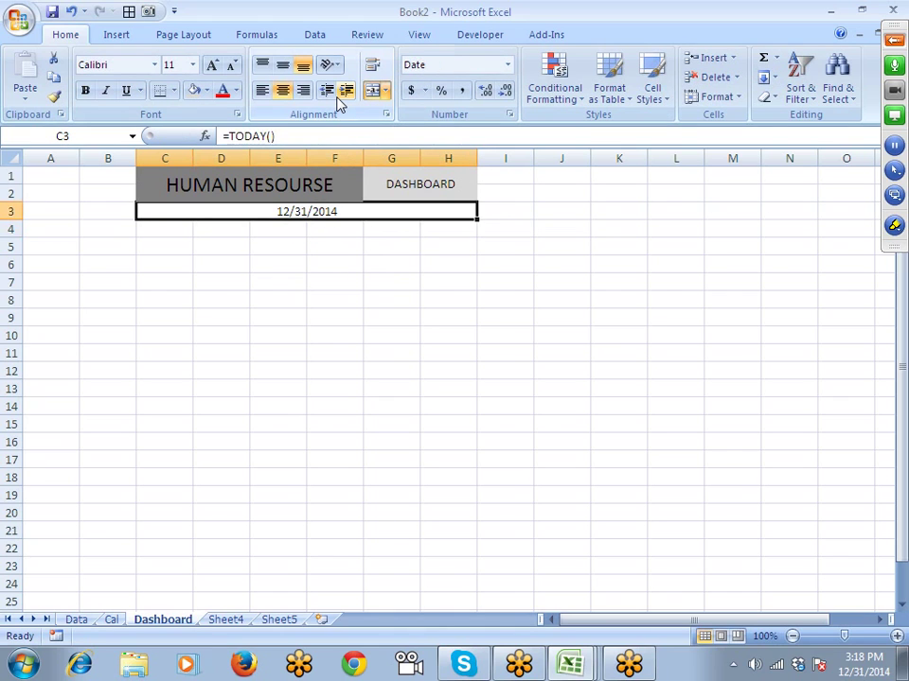
pyautogui.click(509, 115)
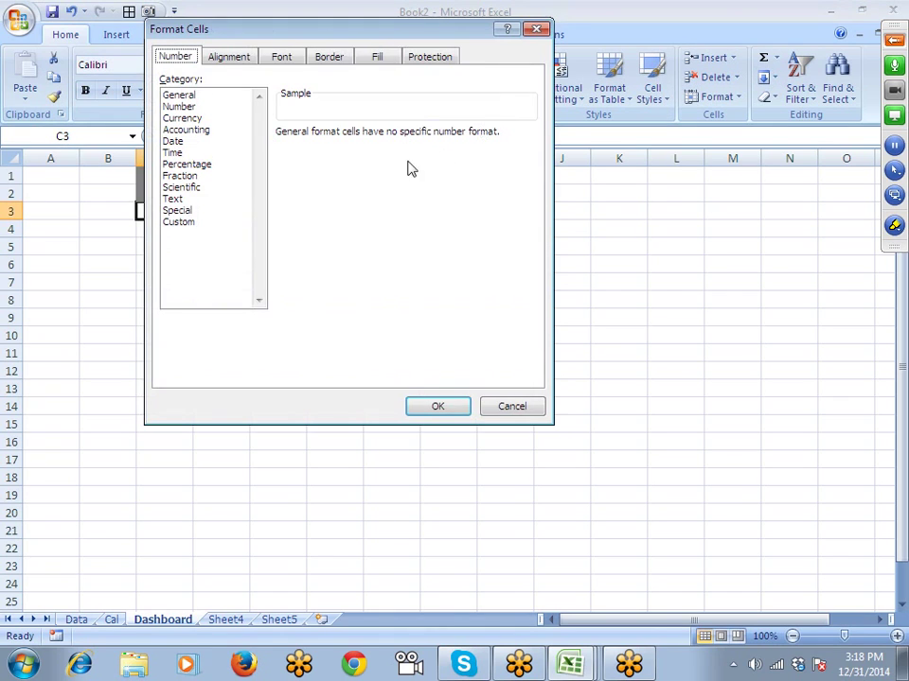
pyautogui.click(173, 142)
pyautogui.click(317, 158)
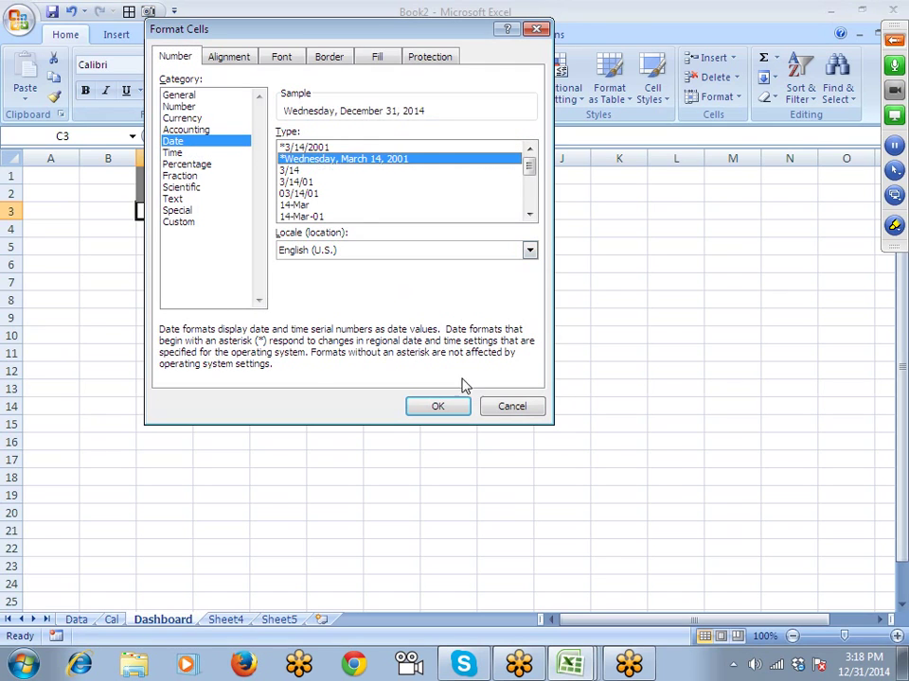
pyautogui.click(438, 405)
pyautogui.click(356, 301)
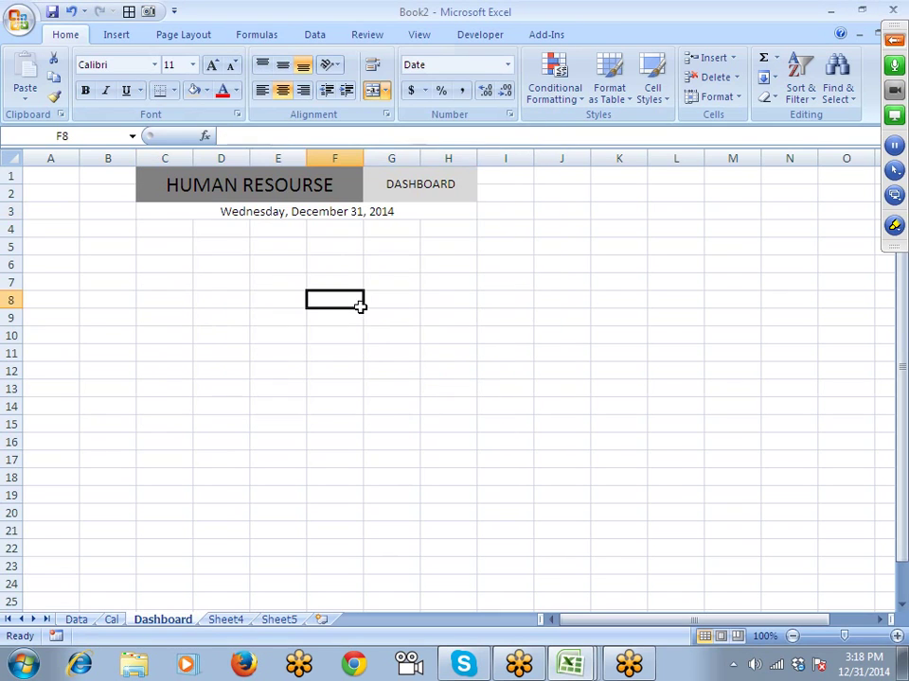
# Step: Apply a thick black bottom border to A4:P4 beneath the date row
pyautogui.click(300, 218)
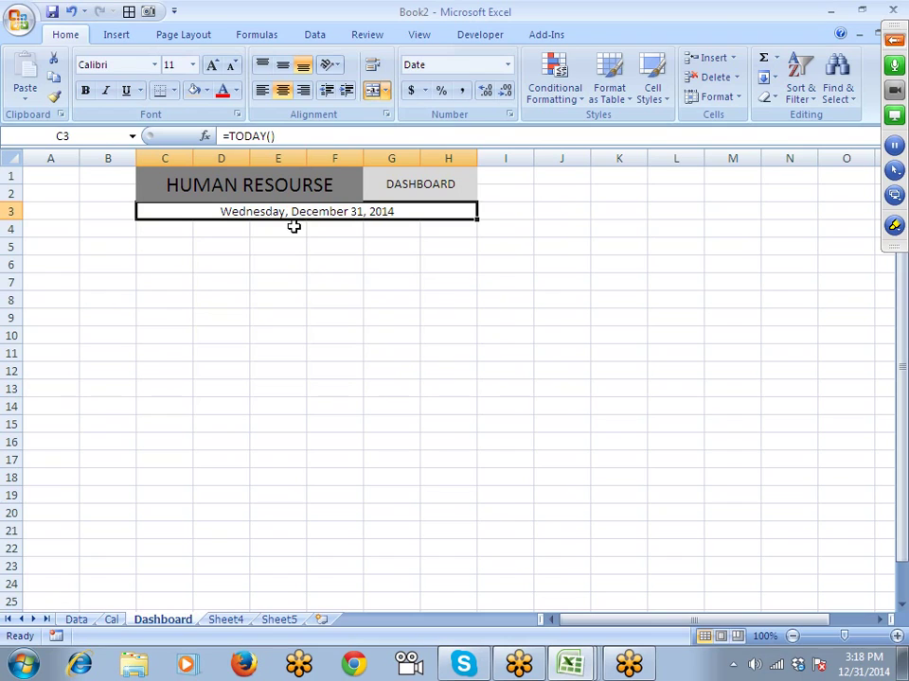
pyautogui.click(44, 244)
pyautogui.click(43, 228)
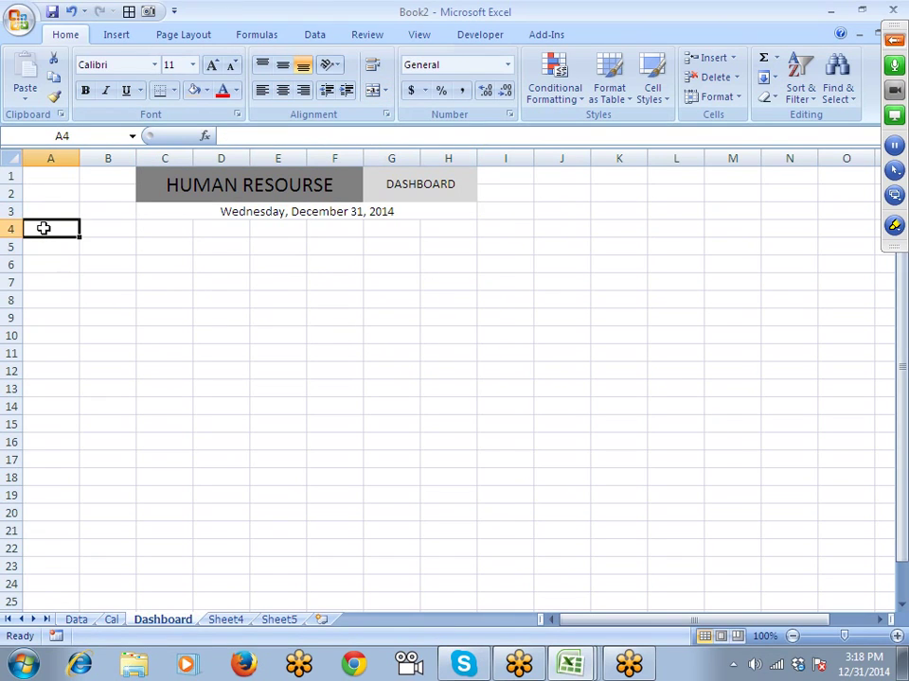
pyautogui.moveTo(43, 228); pyautogui.dragTo(848, 232)
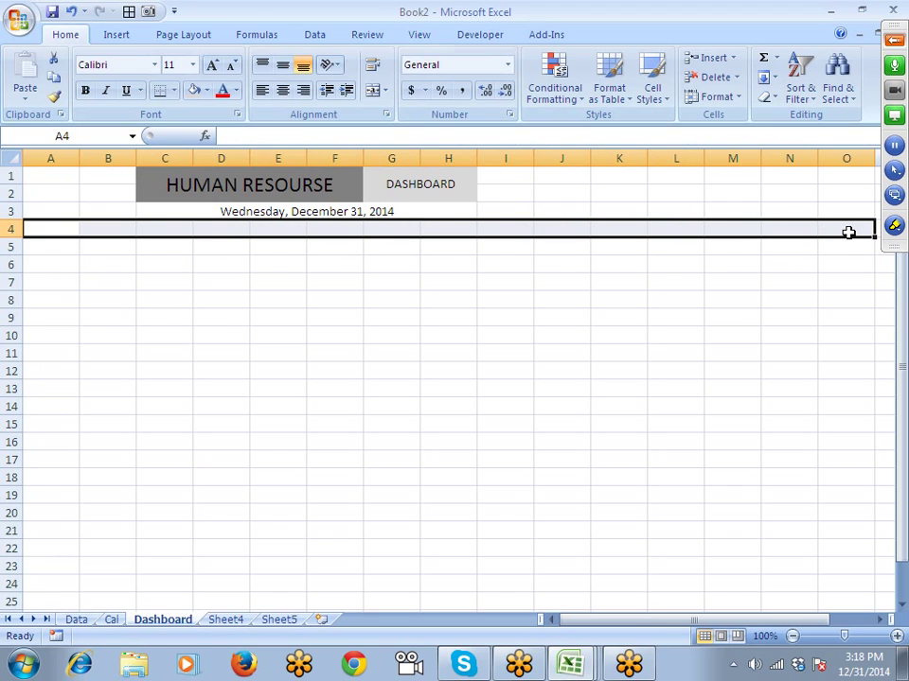
pyautogui.hotkey('shift', 'Right')
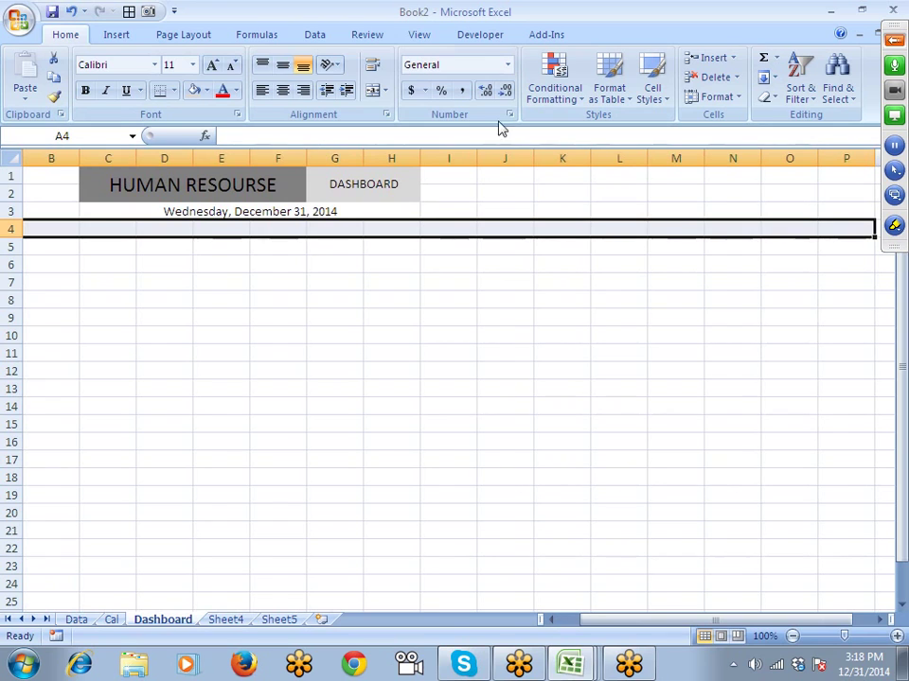
pyautogui.click(174, 90)
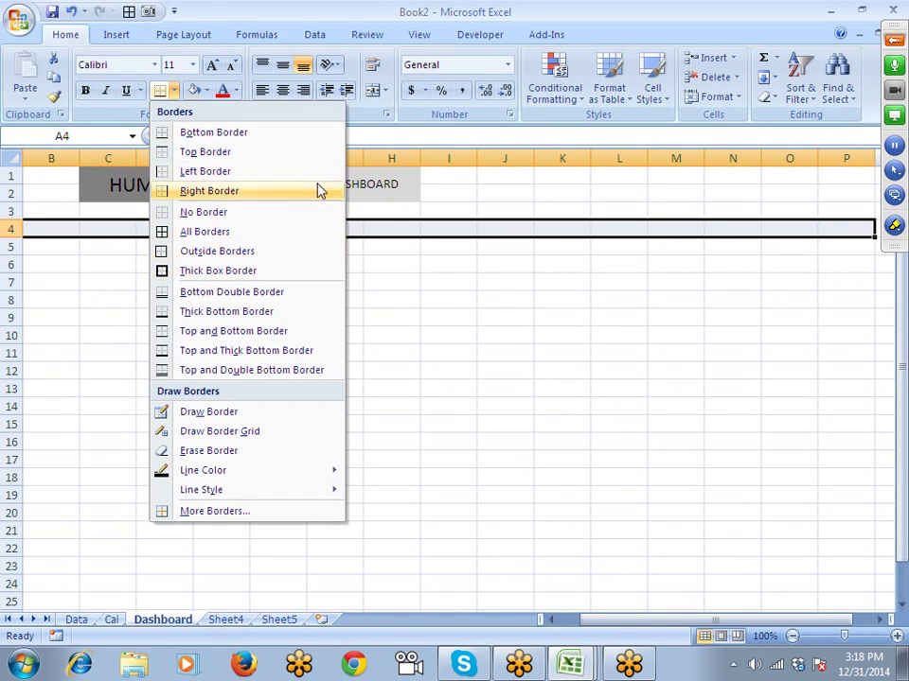
pyautogui.rightClick(466, 237)
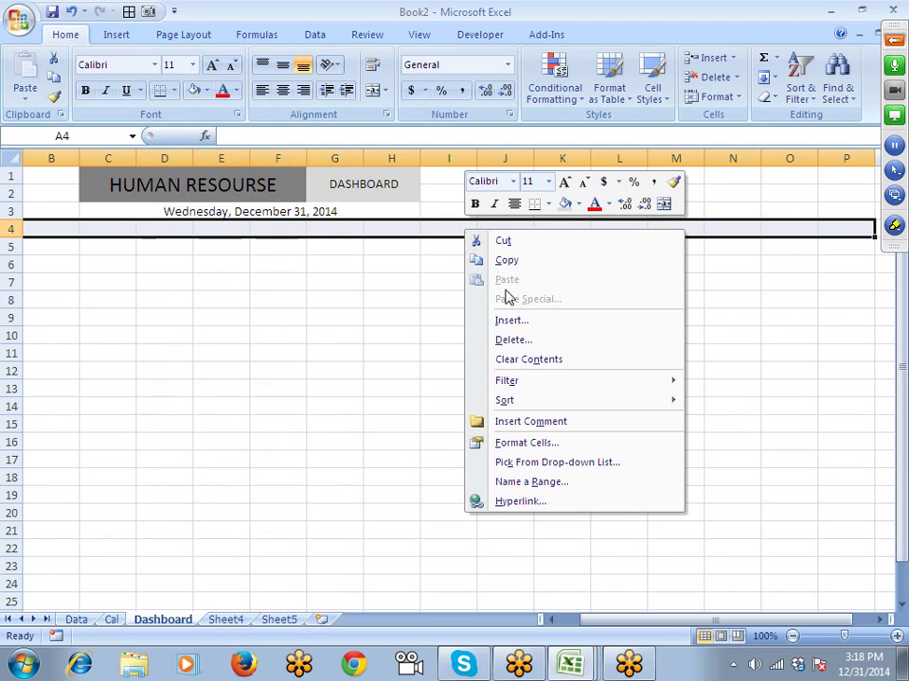
pyautogui.click(516, 443)
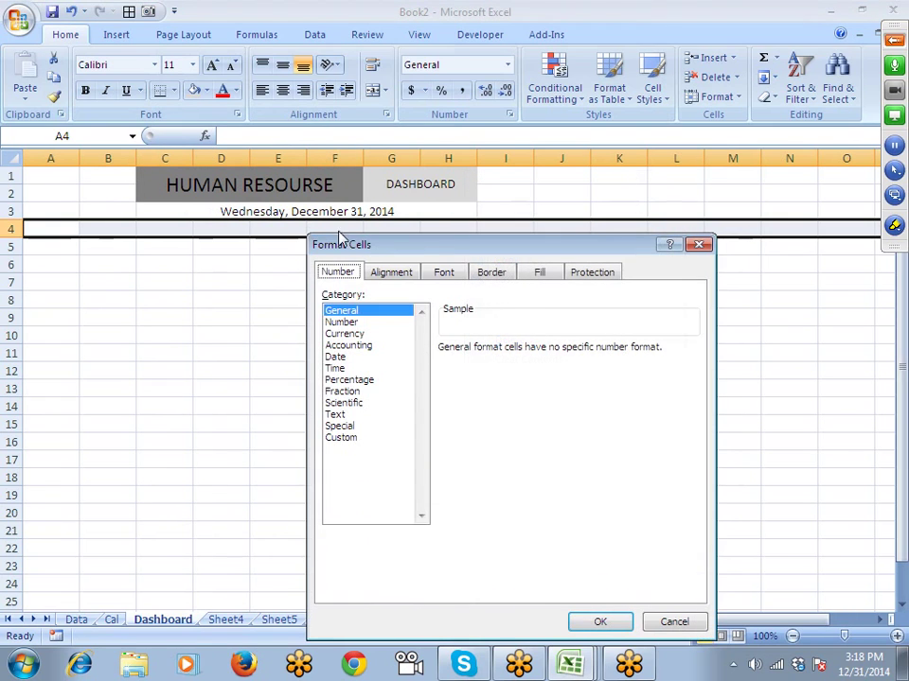
pyautogui.click(490, 273)
pyautogui.click(546, 455)
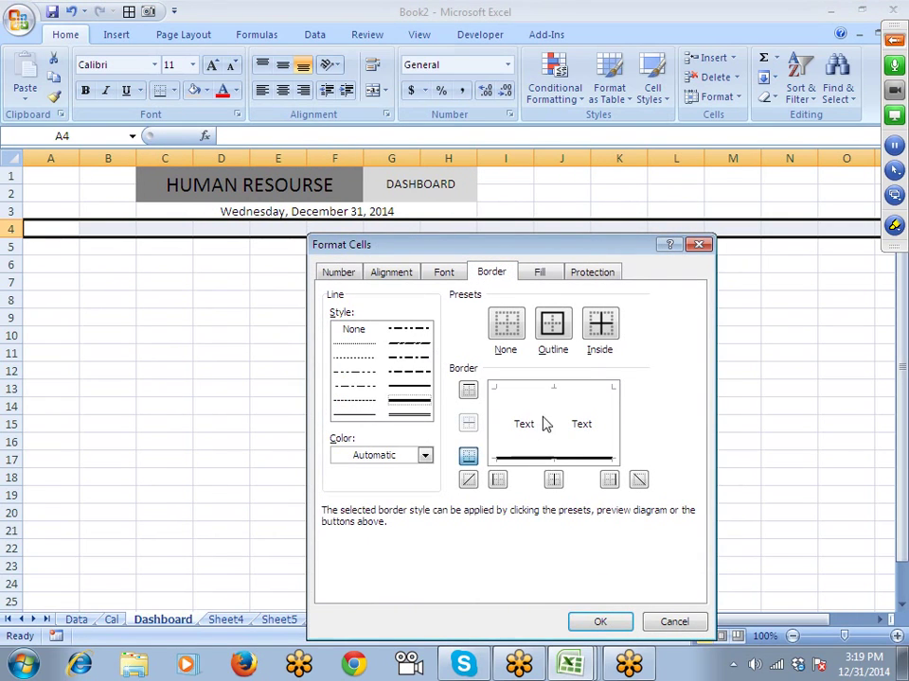
pyautogui.click(606, 623)
pyautogui.click(474, 407)
pyautogui.scroll(-6, 531, 420)
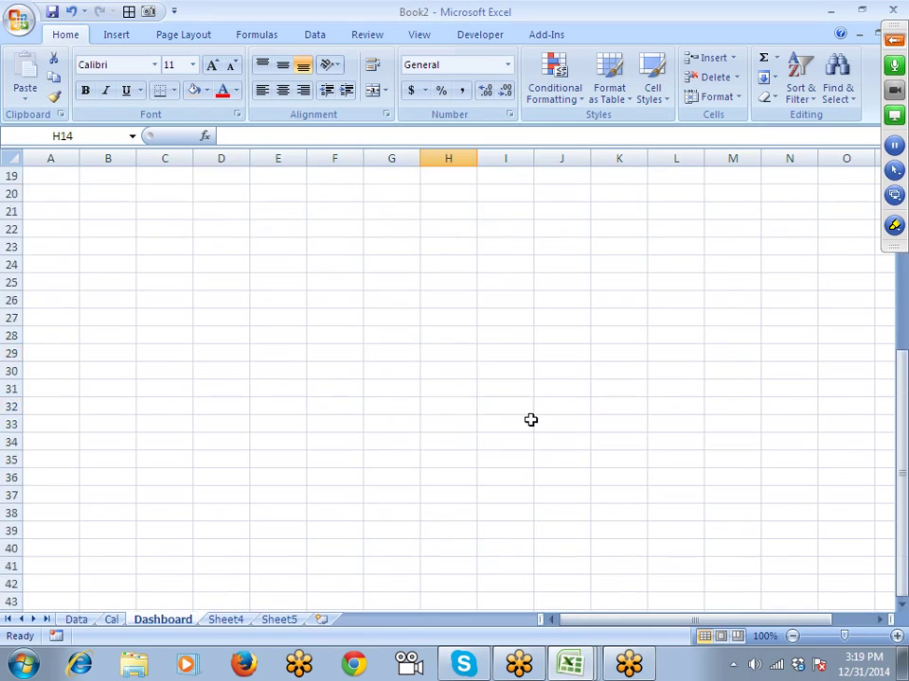
pyautogui.scroll(6, 530, 420)
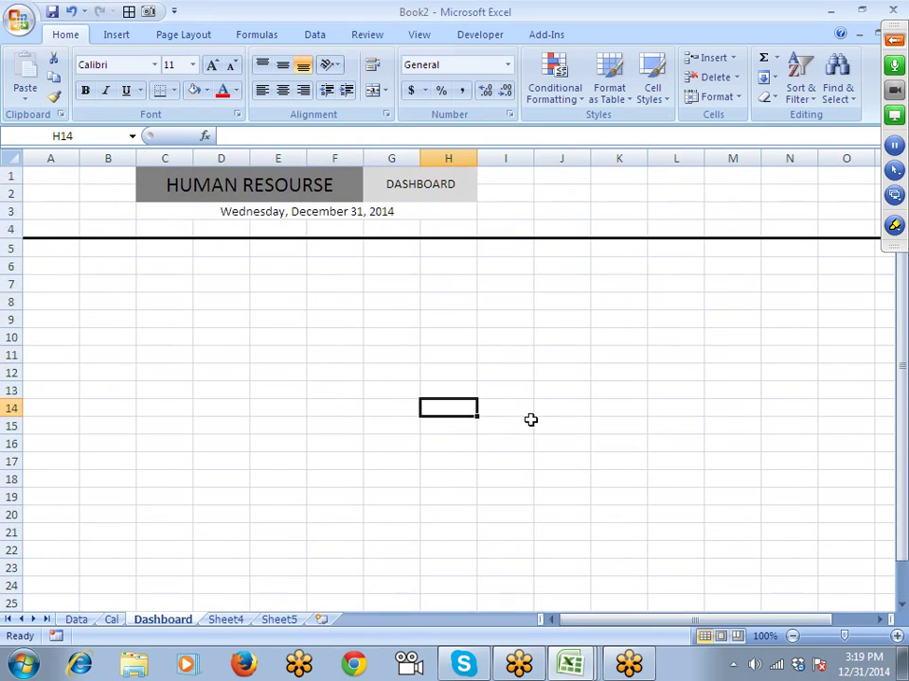
# Step: Select the area below the border line, from A5 across to column P and down to about row 35
pyautogui.click(51, 244)
pyautogui.hotkey('shift', 'Right')
pyautogui.hotkey('shift', 'Right')
pyautogui.hotkey('shift', 'Right')
pyautogui.hotkey('shift', 'Right')
pyautogui.hotkey('shift', 'Right')
pyautogui.hotkey('shift', 'Right')
pyautogui.hotkey('shift', 'Right')
pyautogui.hotkey('shift', 'Right')
pyautogui.hotkey('shift', 'Right')
pyautogui.hotkey('shift', 'Right')
pyautogui.hotkey('shift', 'Right')
pyautogui.hotkey('shift', 'Right')
pyautogui.hotkey('shift', 'Right')
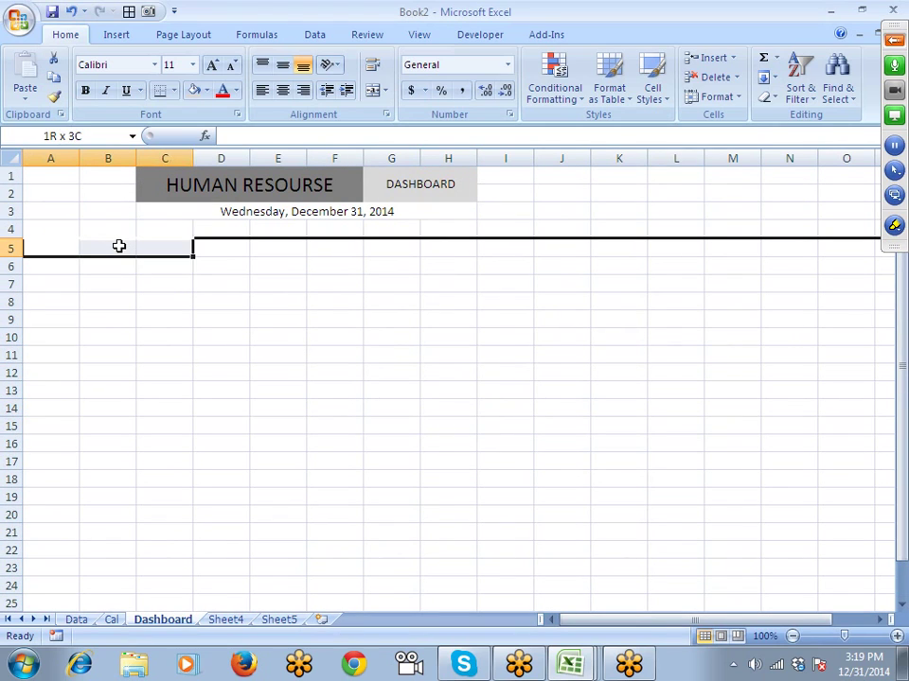
pyautogui.hotkey('shift', 'Right')
pyautogui.hotkey('shift', 'Right')
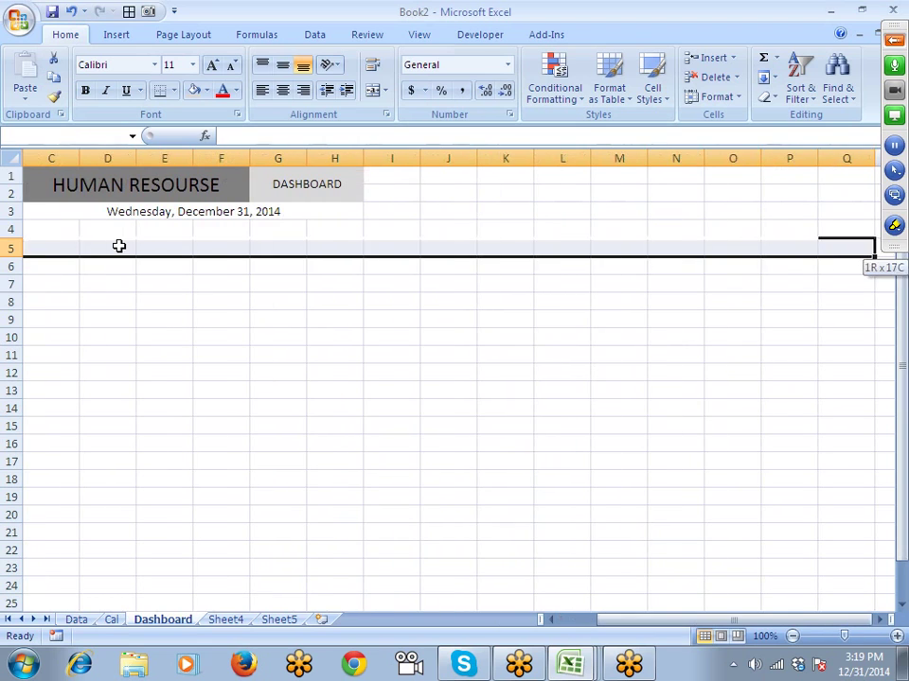
pyautogui.hotkey('shift', 'Down')
pyautogui.hotkey('shift', 'Down')
pyautogui.hotkey('shift', 'Down')
pyautogui.hotkey('shift', 'Down')
pyautogui.hotkey('shift', 'Down')
pyautogui.hotkey('shift', 'Down')
pyautogui.hotkey('shift', 'Down')
pyautogui.hotkey('shift', 'Down')
pyautogui.hotkey('shift', 'Down')
pyautogui.hotkey('shift', 'Down')
pyautogui.hotkey('shift', 'Down')
pyautogui.hotkey('shift', 'Down')
pyautogui.hotkey('shift', 'Down')
pyautogui.hotkey('shift', 'Down')
pyautogui.hotkey('shift', 'Down')
pyautogui.hotkey('shift', 'Down')
pyautogui.hotkey('shift', 'Down')
pyautogui.hotkey('shift', 'Down')
pyautogui.hotkey('shift', 'Down')
pyautogui.hotkey('shift', 'Down')
pyautogui.hotkey('shift', 'Down')
pyautogui.hotkey('shift', 'Down')
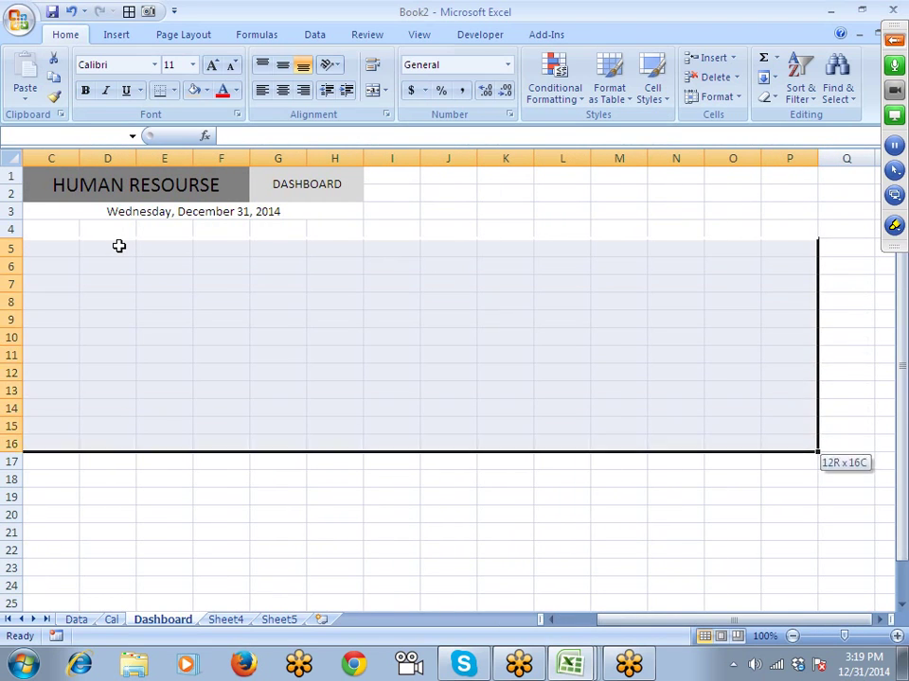
pyautogui.hotkey('shift', 'Down')
pyautogui.hotkey('shift', 'Down')
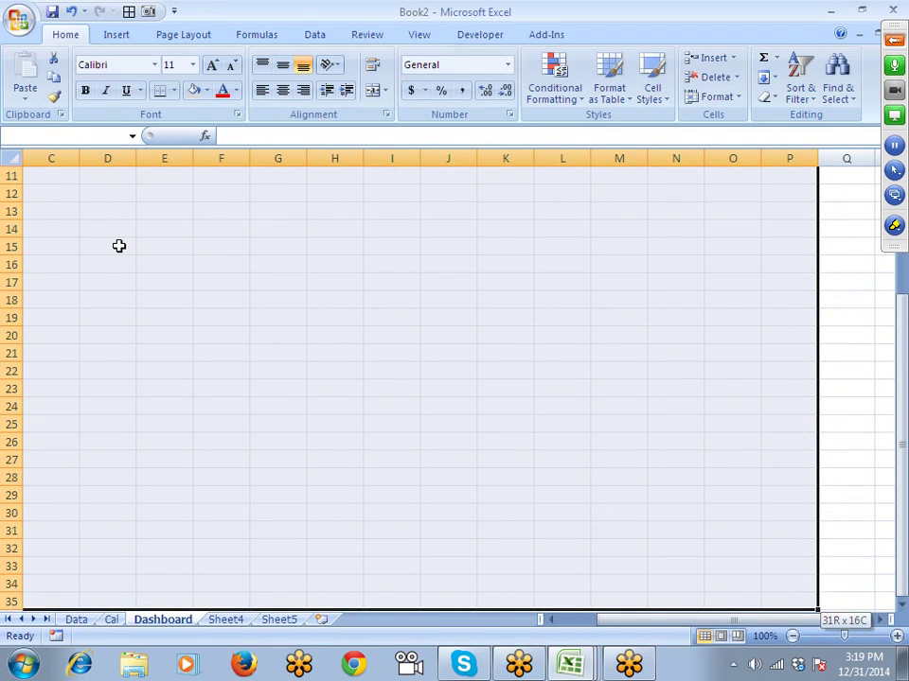
pyautogui.click(208, 91)
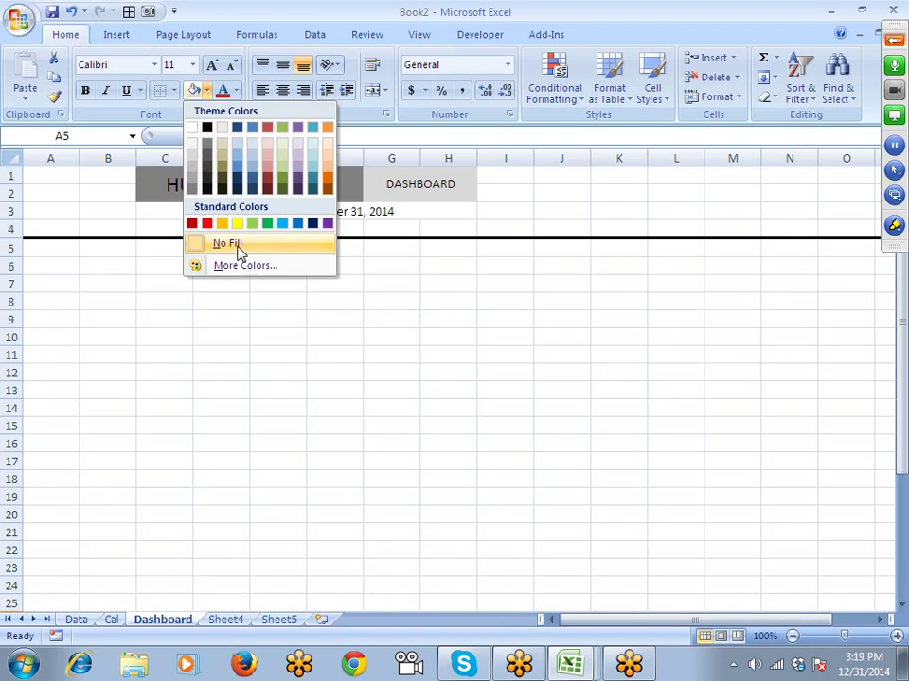
pyautogui.click(244, 266)
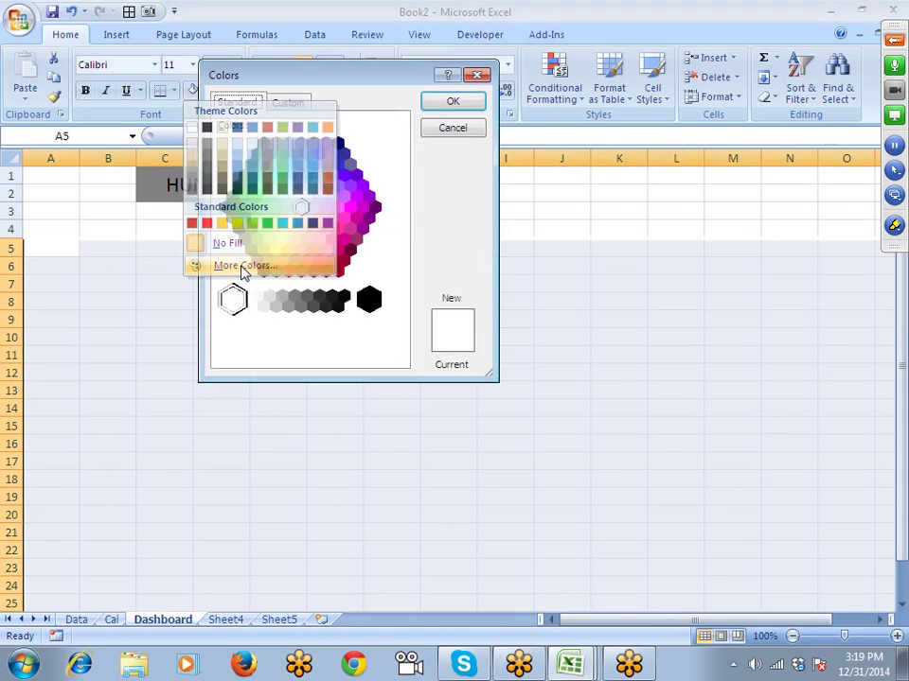
pyautogui.click(319, 198)
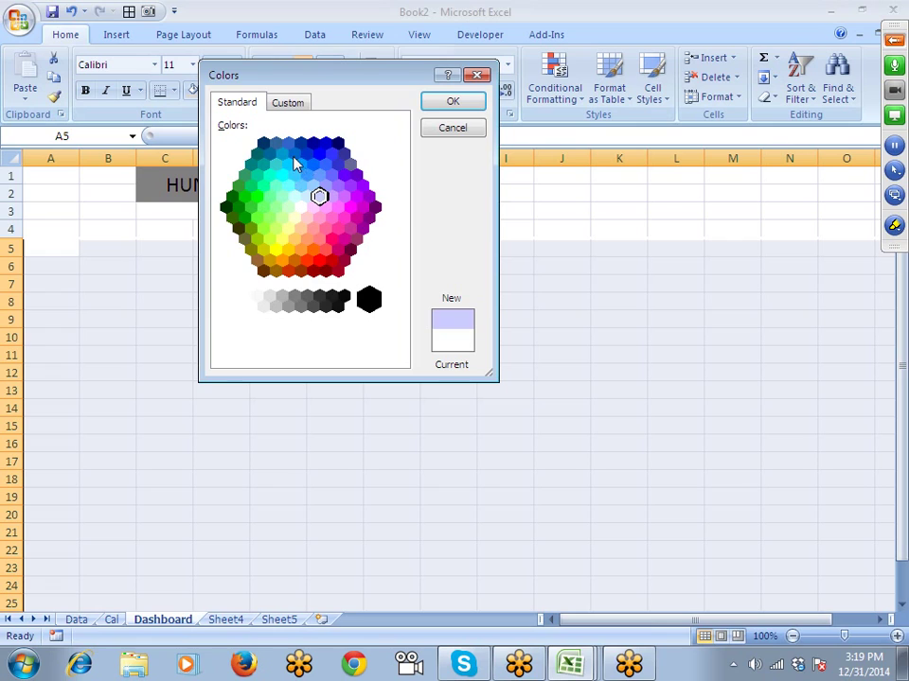
pyautogui.click(350, 166)
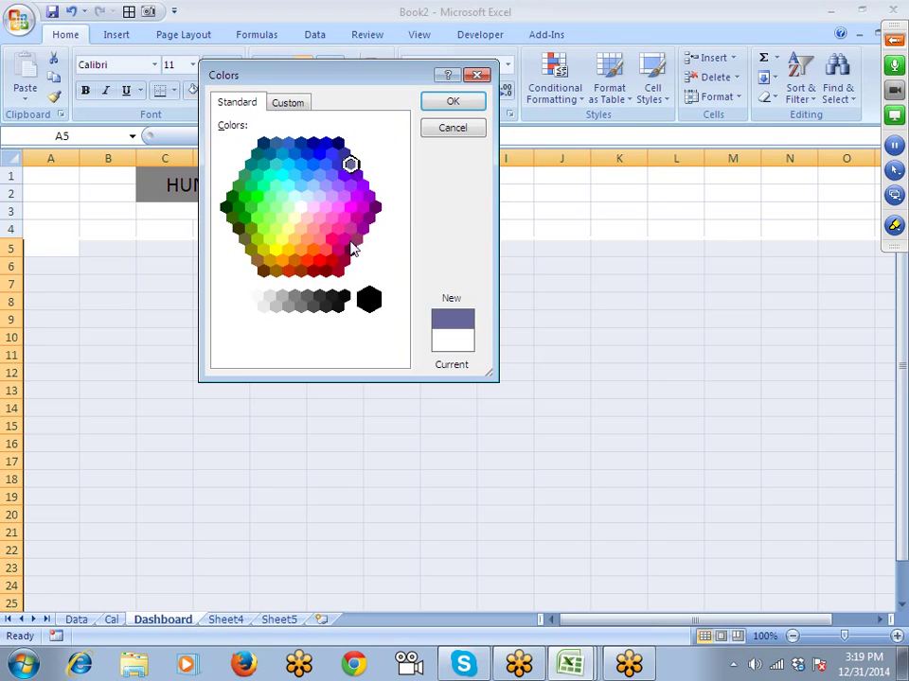
pyautogui.click(250, 251)
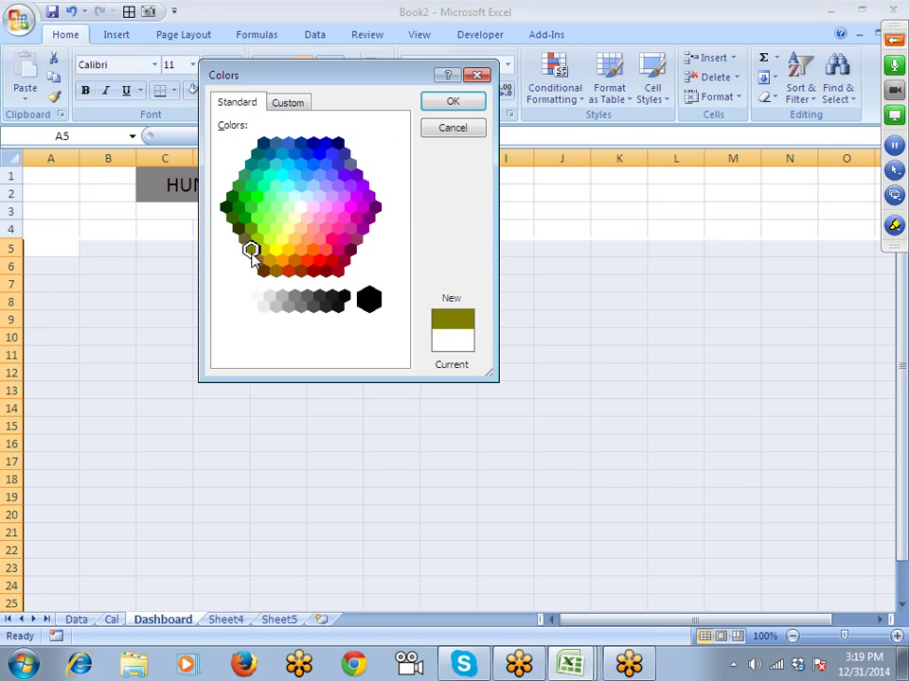
pyautogui.click(281, 176)
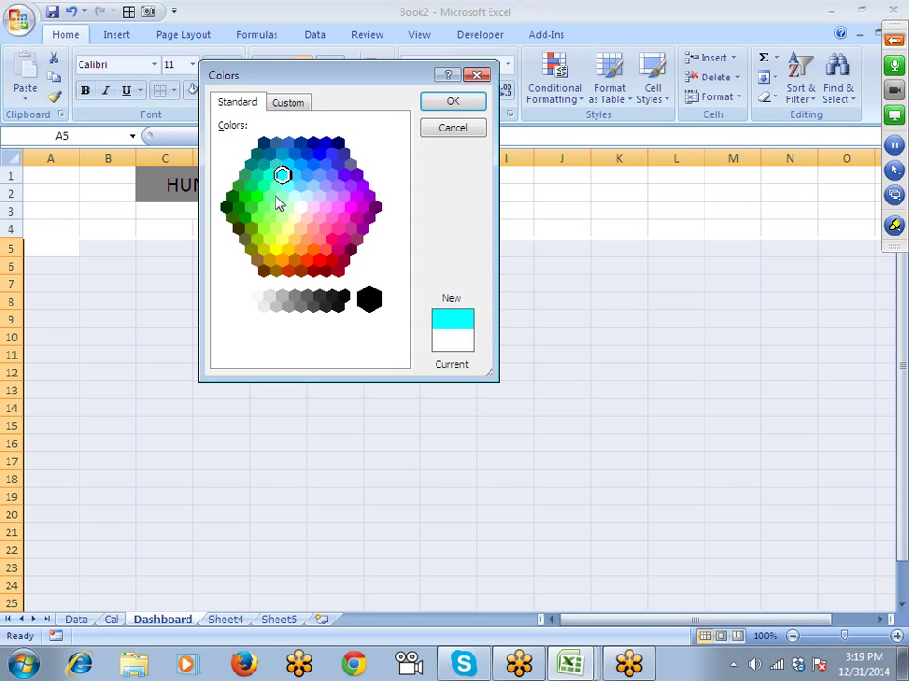
pyautogui.click(278, 106)
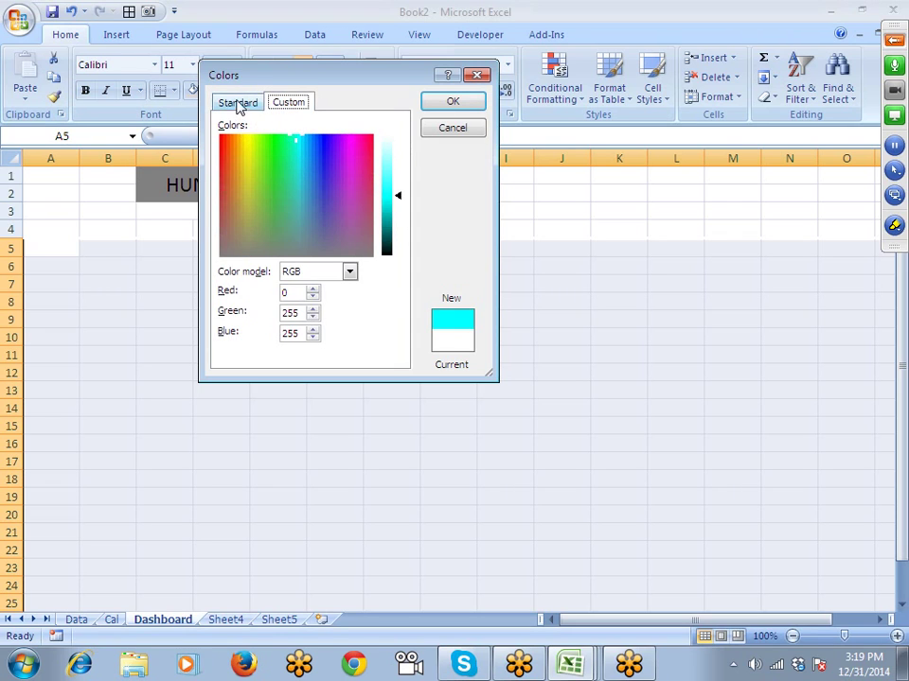
pyautogui.click(241, 104)
pyautogui.press('Escape')
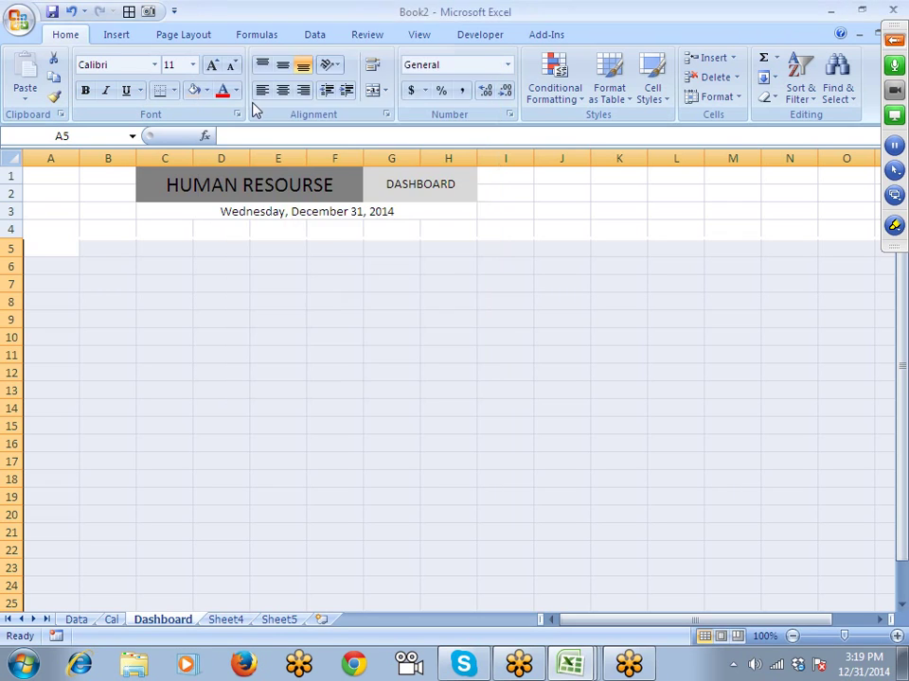
# Step: Fill the selected area below the border line with the light tan theme color
pyautogui.click(207, 89)
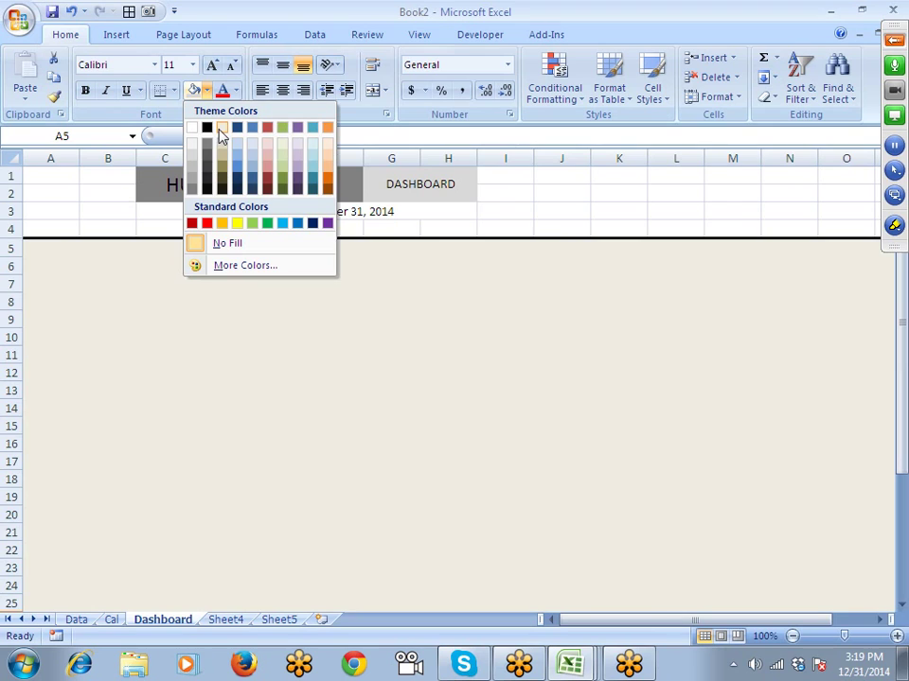
pyautogui.click(221, 134)
pyautogui.click(181, 268)
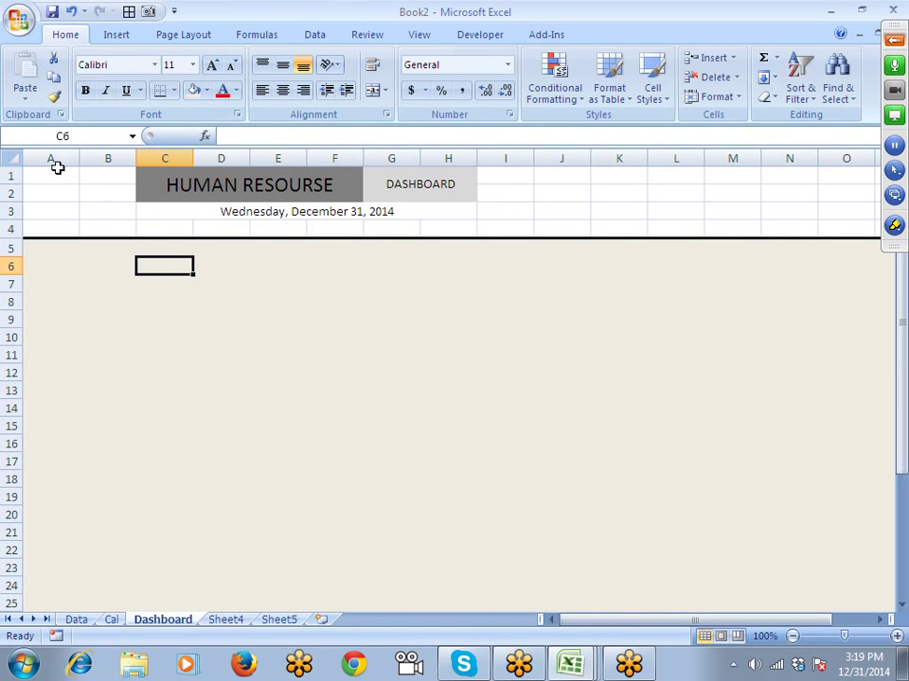
# Step: Fill A1:B4 beside the title and C4:O4 below the date with the same light tan color
pyautogui.moveTo(57, 167); pyautogui.dragTo(93, 222)
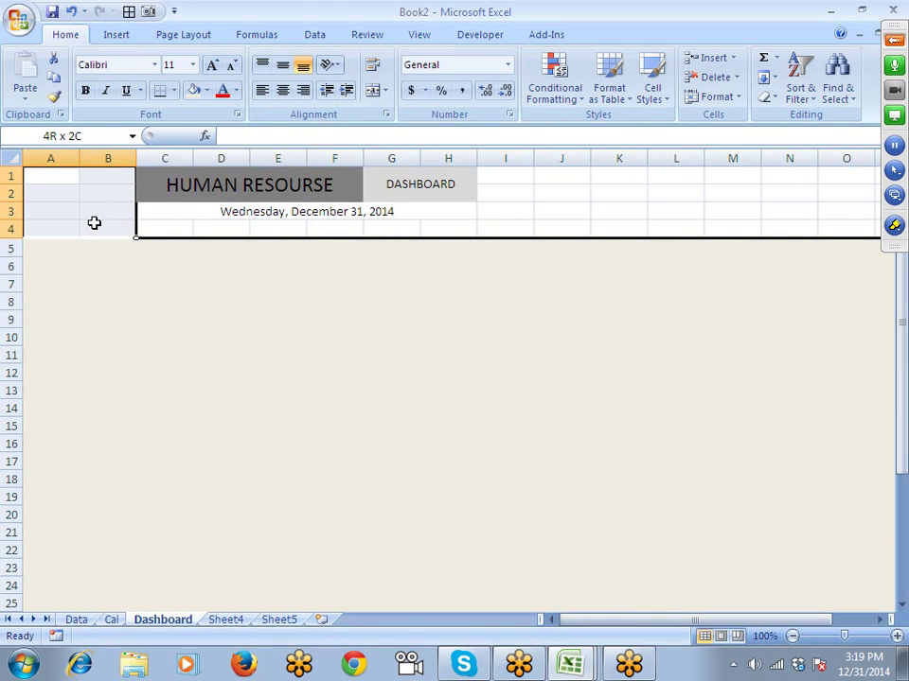
pyautogui.click(193, 90)
pyautogui.click(155, 227)
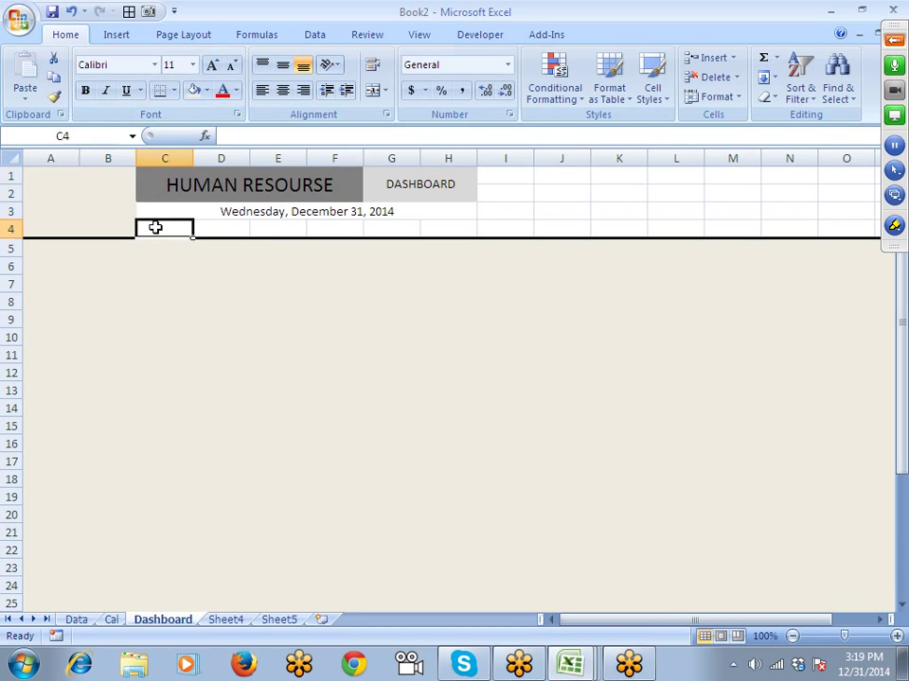
pyautogui.moveTo(156, 227); pyautogui.dragTo(843, 229)
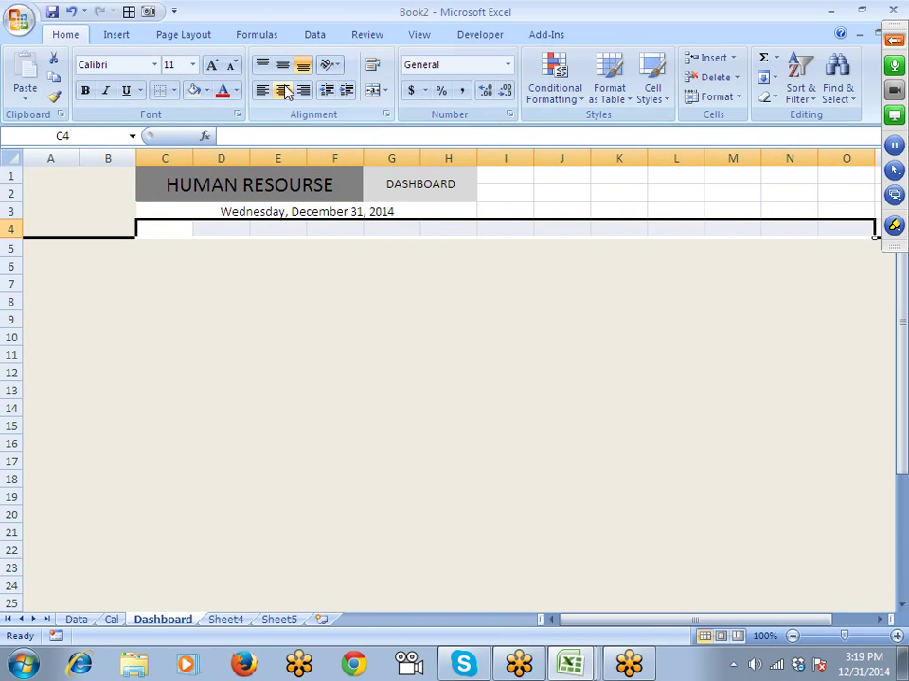
pyautogui.click(194, 90)
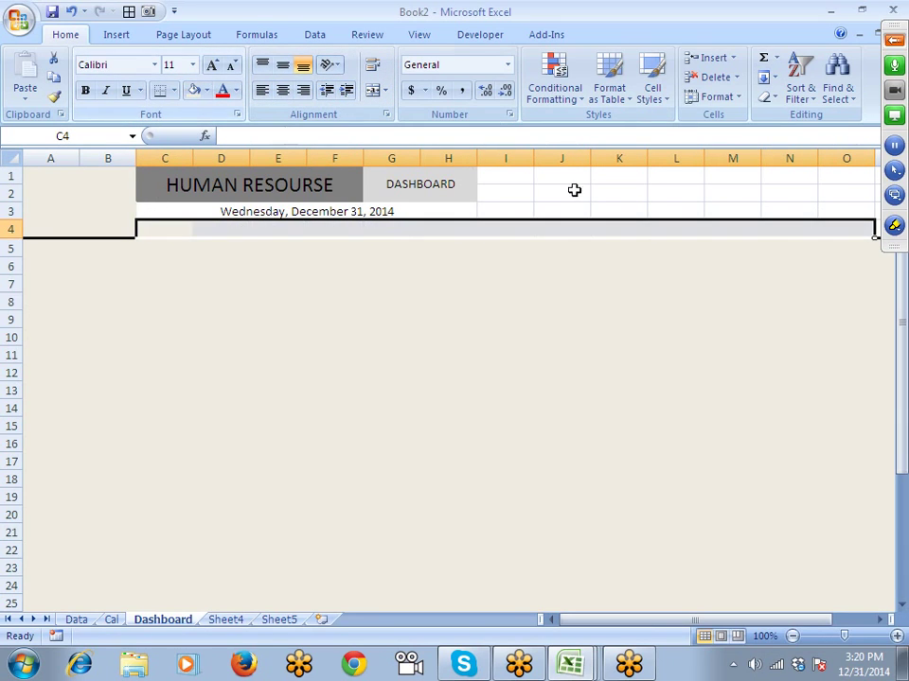
# Step: Fill the remaining header block I1:P4 with the same light tan color
pyautogui.click(543, 188)
pyautogui.moveTo(521, 175); pyautogui.dragTo(775, 227)
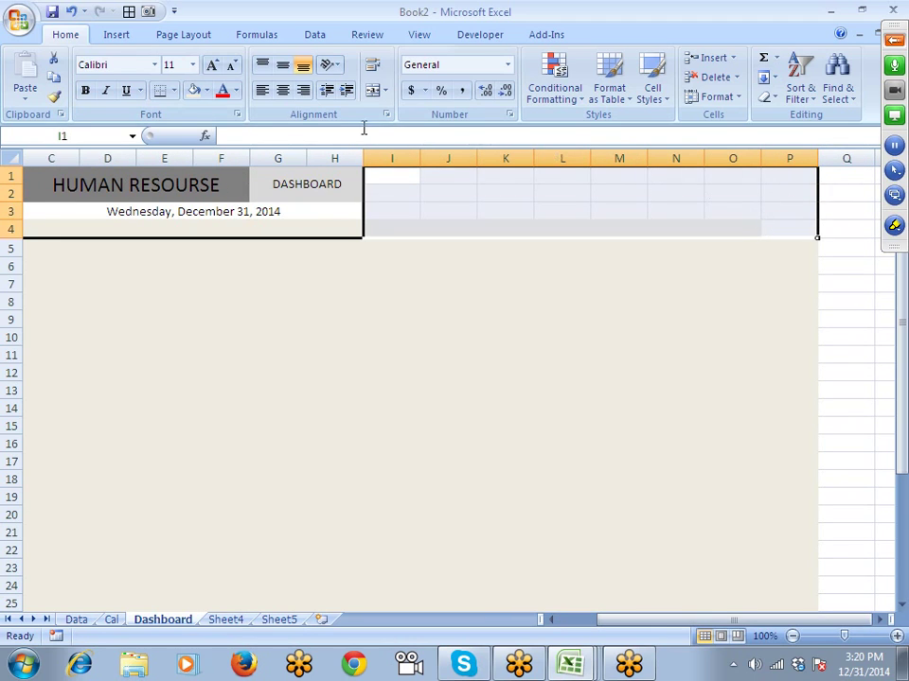
pyautogui.click(195, 90)
pyautogui.click(445, 369)
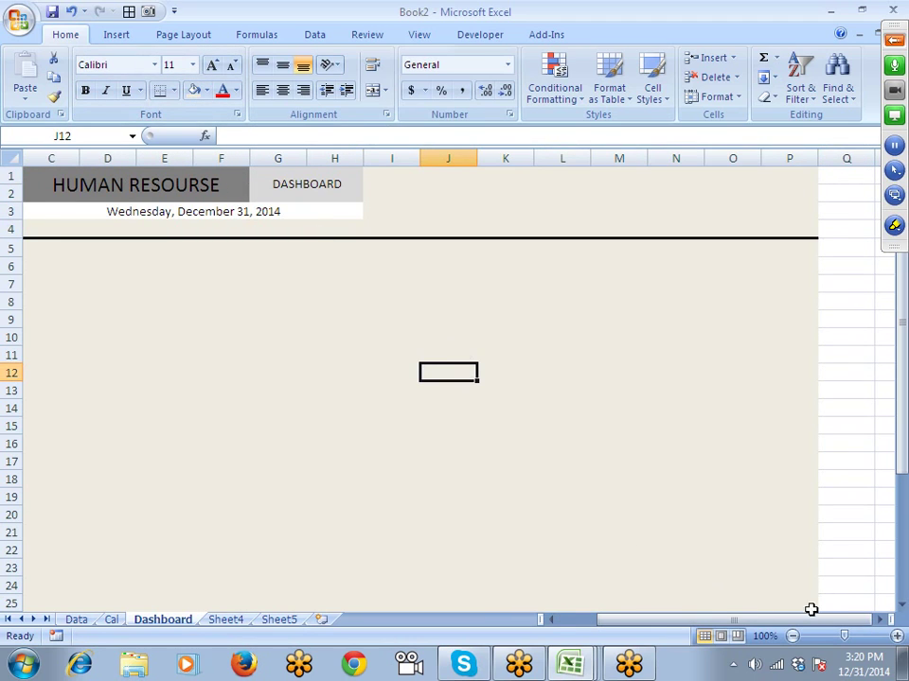
# Step: Give the merged date cell C3 a very light grey fill, the lightest shade of the white theme color
pyautogui.moveTo(811, 615); pyautogui.dragTo(795, 615)
pyautogui.click(176, 227)
pyautogui.click(173, 212)
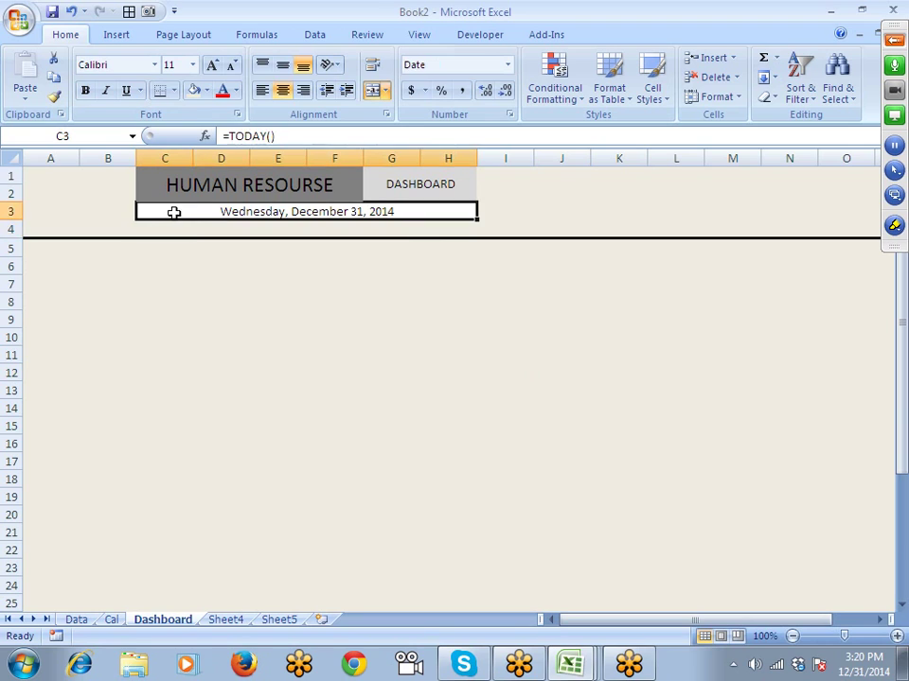
pyautogui.click(208, 91)
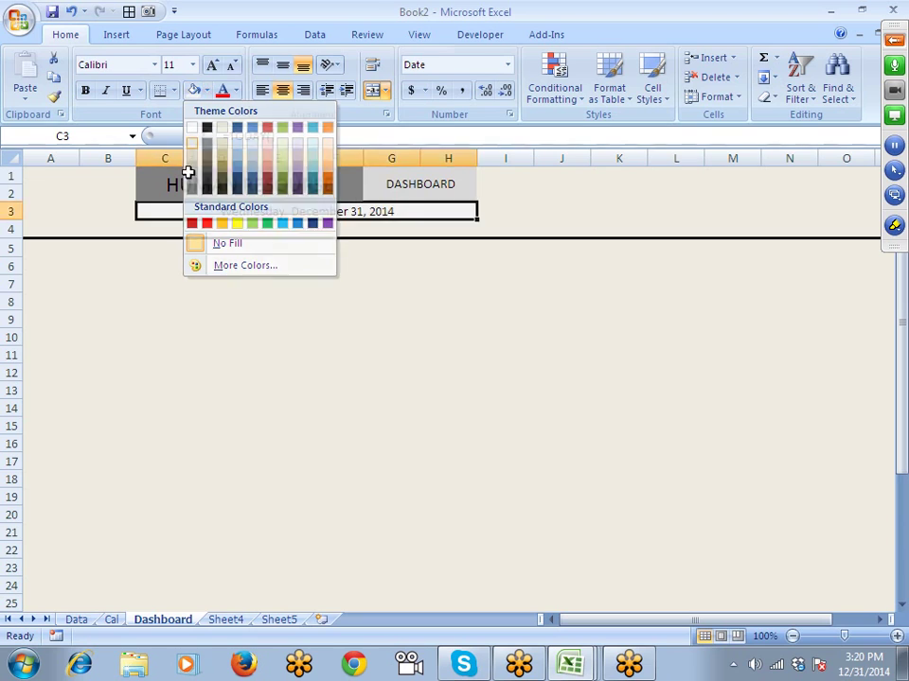
pyautogui.click(216, 369)
pyautogui.scroll(-2, 218, 369)
pyautogui.scroll(2, 218, 369)
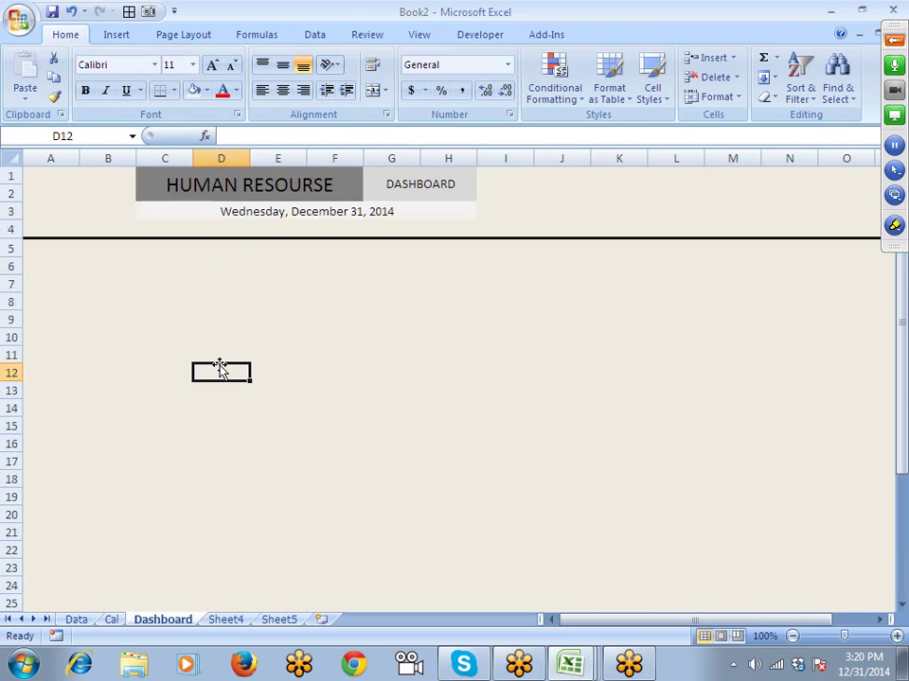
# Step: Insert a new column before column B
pyautogui.click(104, 179)
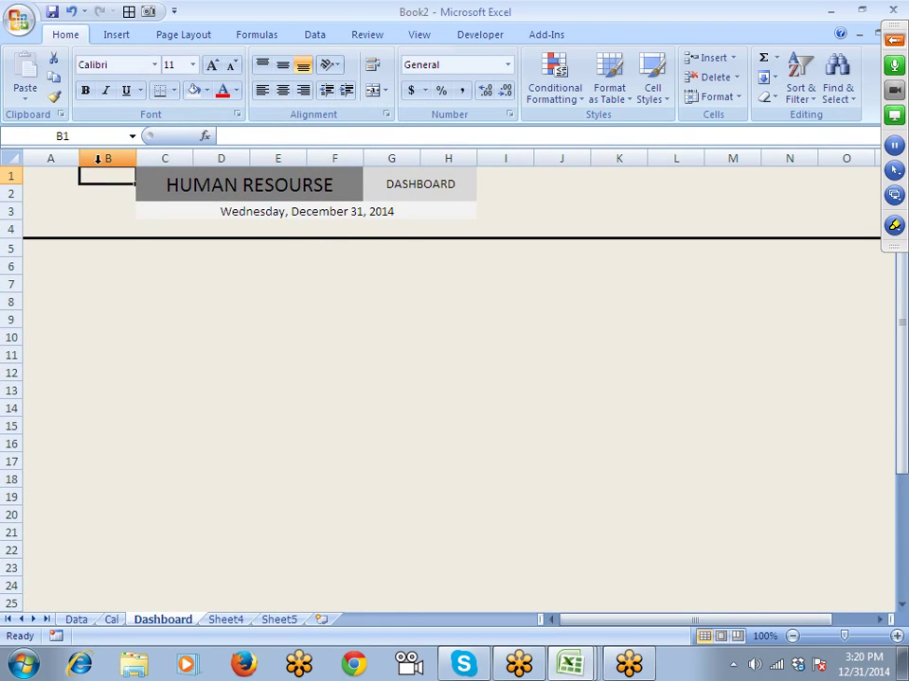
pyautogui.click(104, 158)
pyautogui.rightClick(102, 160)
pyautogui.click(141, 256)
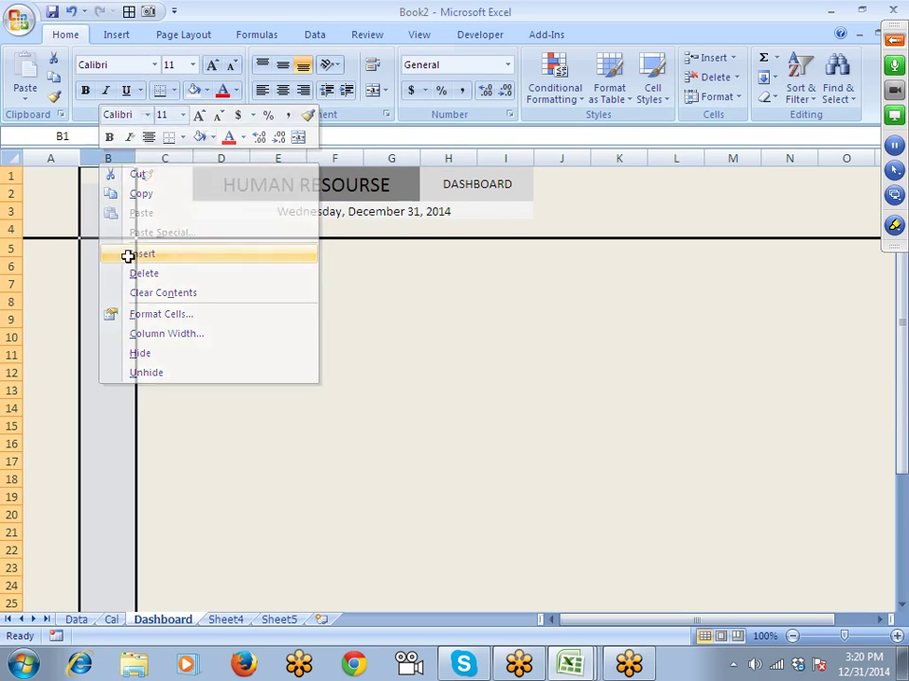
# Step: Examine how far the tan background fill and the header line extend down and across the Dashboard sheet
pyautogui.click(161, 301)
pyautogui.click(239, 299)
pyautogui.scroll(-5, 240, 299)
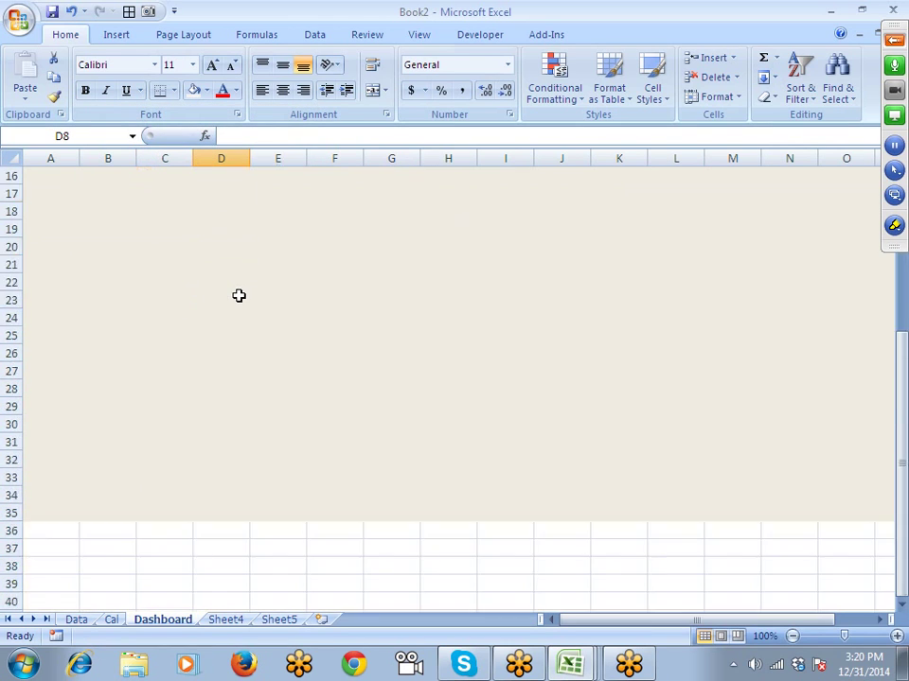
pyautogui.scroll(5, 240, 296)
pyautogui.scroll(-5, 240, 295)
pyautogui.scroll(5, 303, 360)
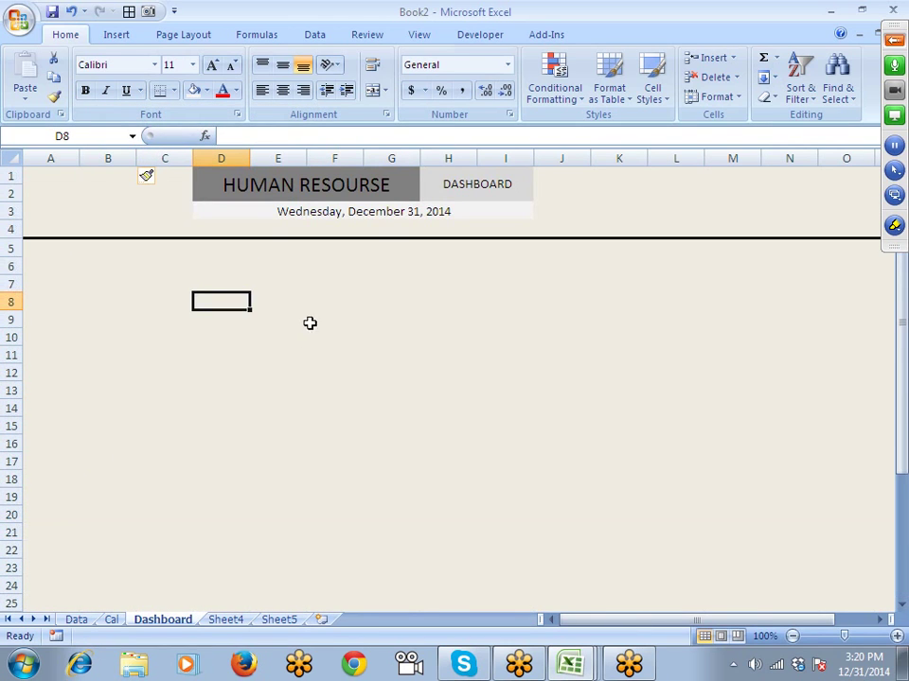
pyautogui.press('Right')
pyautogui.press('Right')
pyautogui.press('Right')
pyautogui.press('Right')
pyautogui.press('Right')
pyautogui.press('Right')
pyautogui.press('Right')
pyautogui.press('Right')
pyautogui.press('Right')
pyautogui.press('Right')
pyautogui.press('Right')
pyautogui.press('Right')
pyautogui.press('Right')
pyautogui.press('Right')
pyautogui.press('Right')
pyautogui.press('Right')
pyautogui.press('Right')
pyautogui.press('Right')
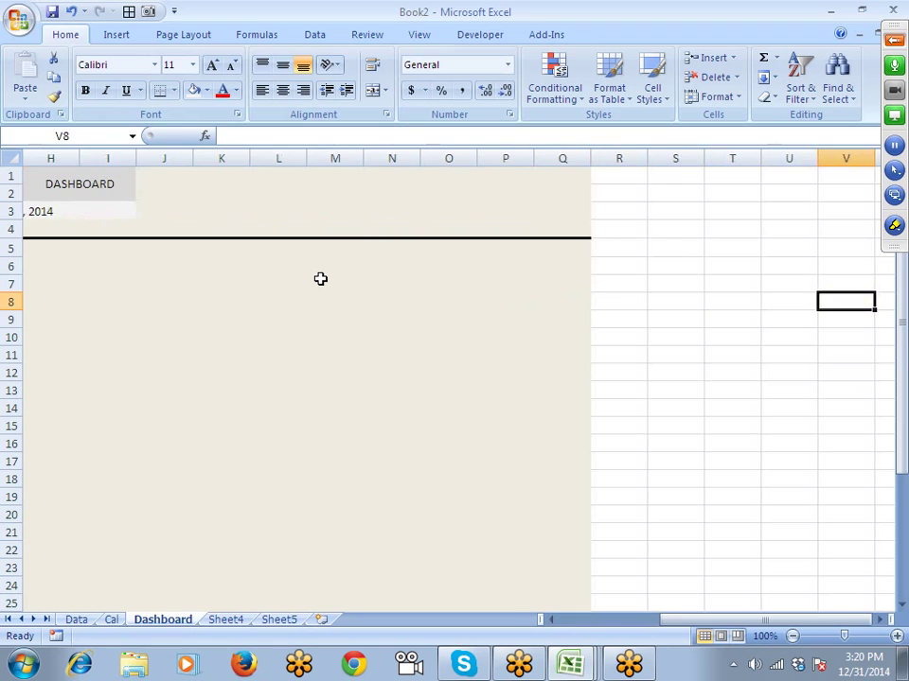
pyautogui.press('Left')
pyautogui.press('Left')
pyautogui.press('Home')
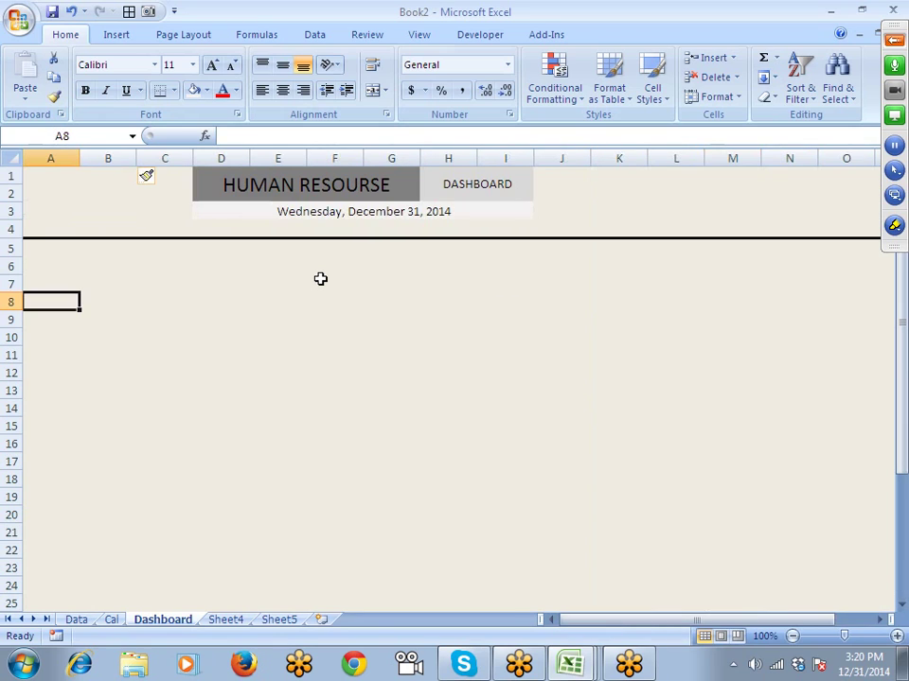
pyautogui.press('Up')
pyautogui.press('Up')
pyautogui.press('Up')
pyautogui.press('Down')
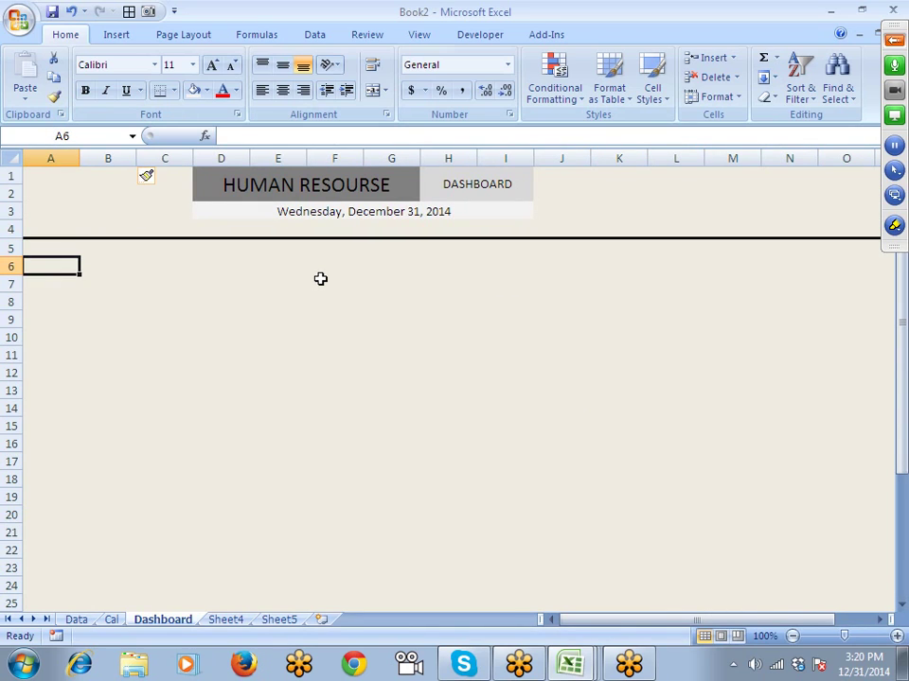
# Step: Copy the Full Name column from the Data sheet into column A of the Cal sheet
pyautogui.click(76, 619)
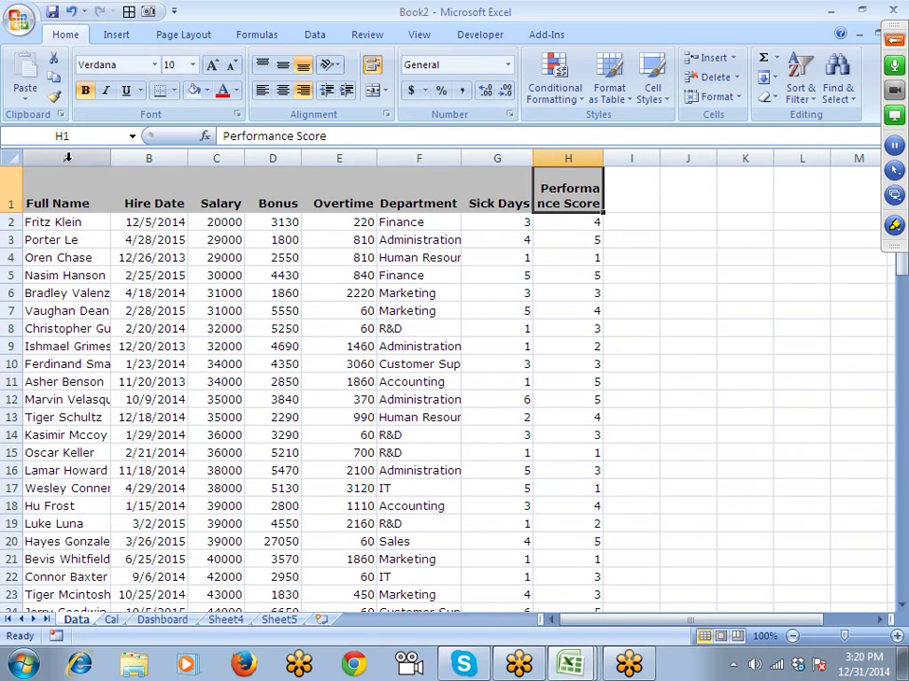
pyautogui.click(61, 197)
pyautogui.click(72, 241)
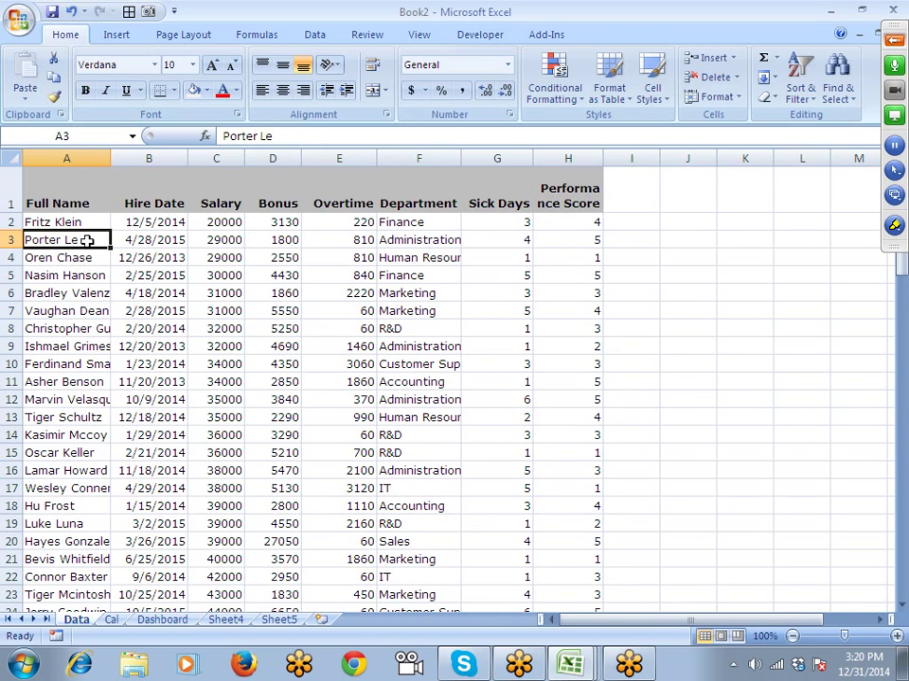
pyautogui.click(81, 163)
pyautogui.hotkey('ctrl', 'c')
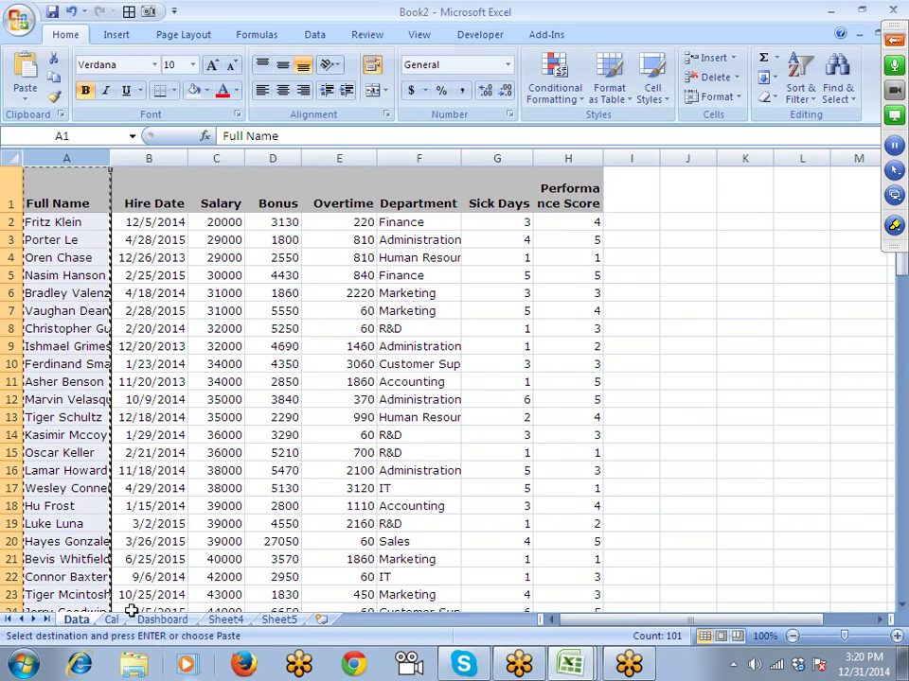
pyautogui.hotkey('ctrl', 'pagedown')
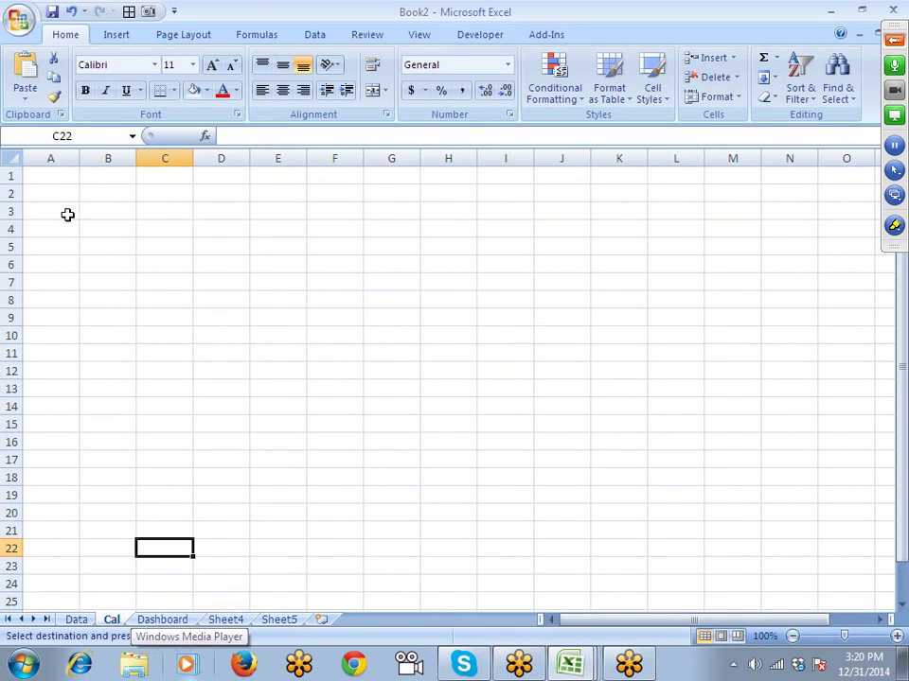
pyautogui.click(68, 178)
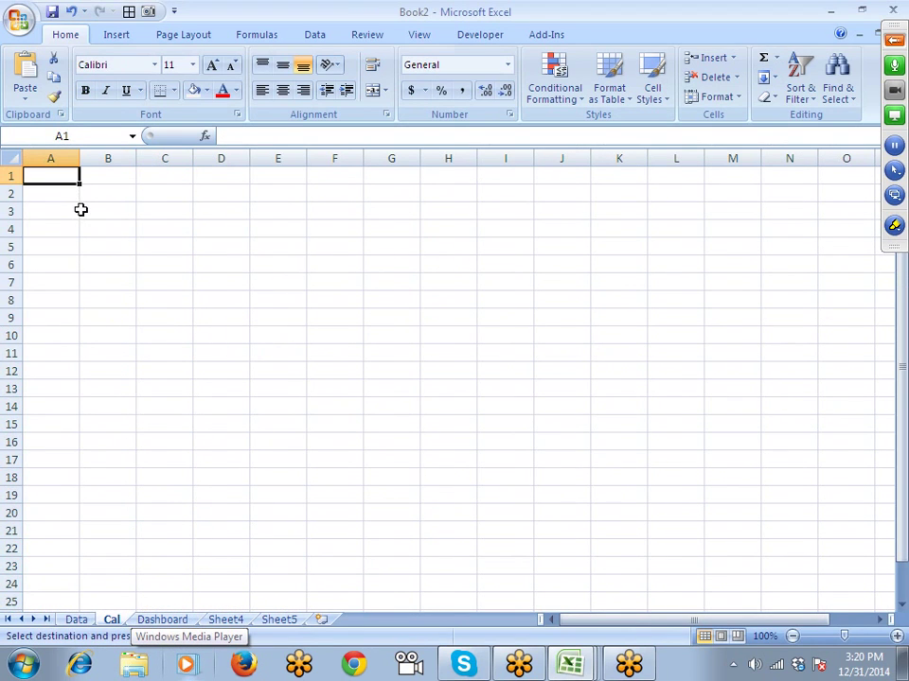
pyautogui.hotkey('ctrl', 'v')
# Step: Run Remove Duplicates on the Full Name column of the Cal sheet, treating the first row as headers
pyautogui.click(314, 35)
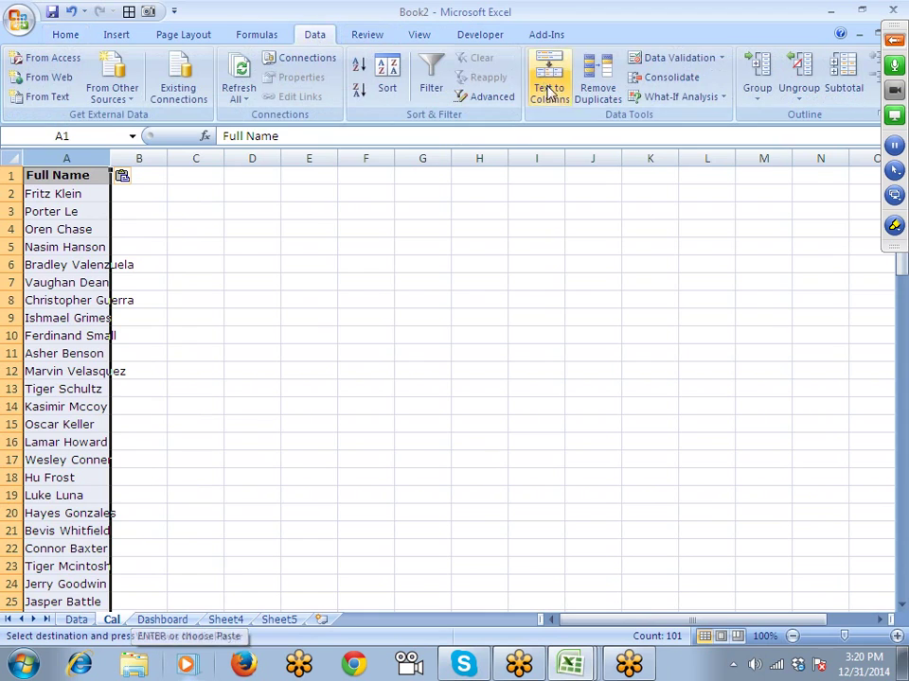
pyautogui.click(587, 92)
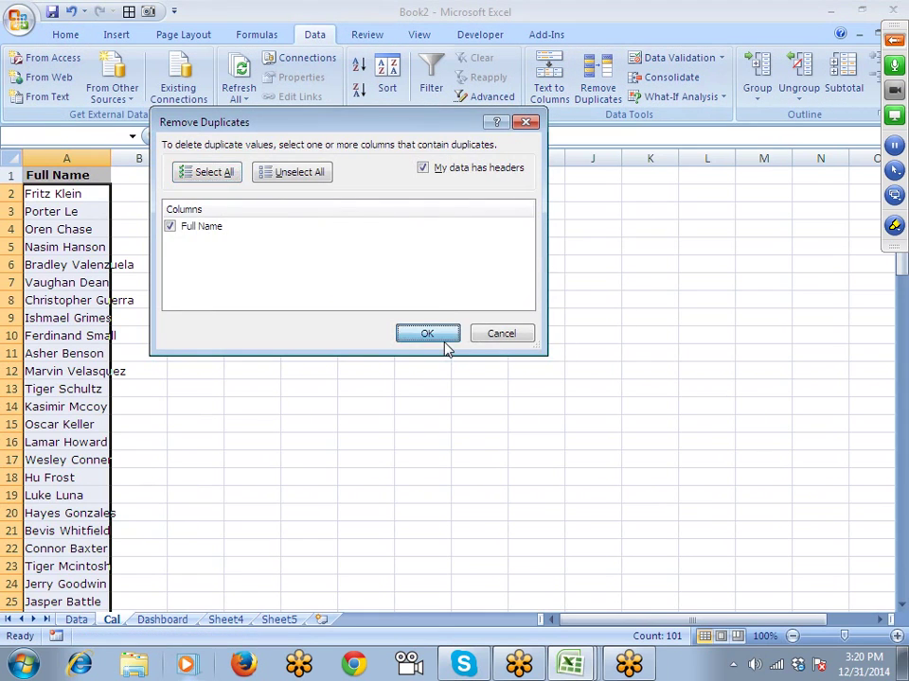
pyautogui.click(427, 333)
pyautogui.click(458, 376)
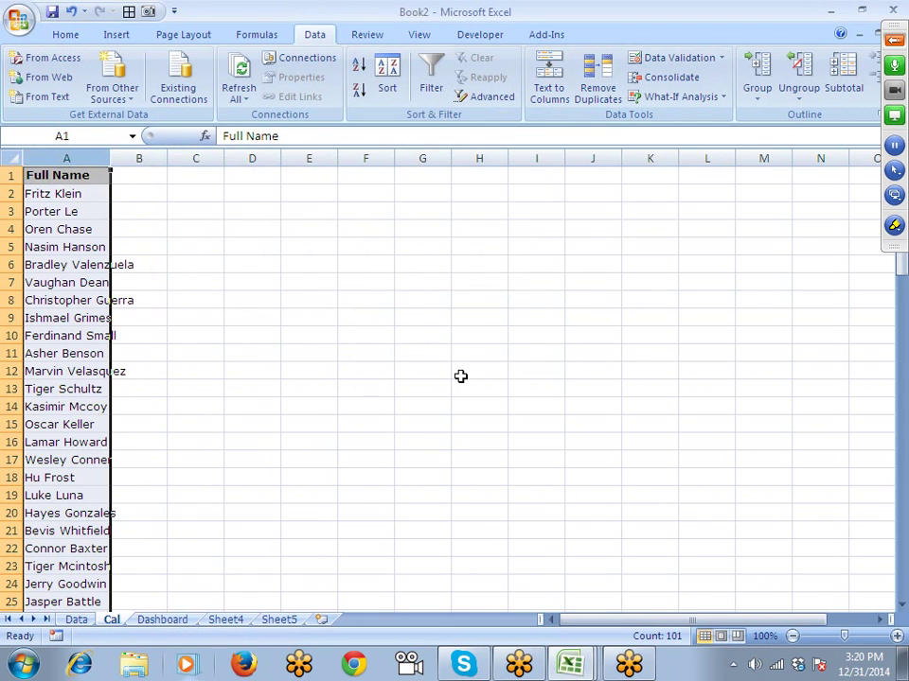
pyautogui.click(598, 93)
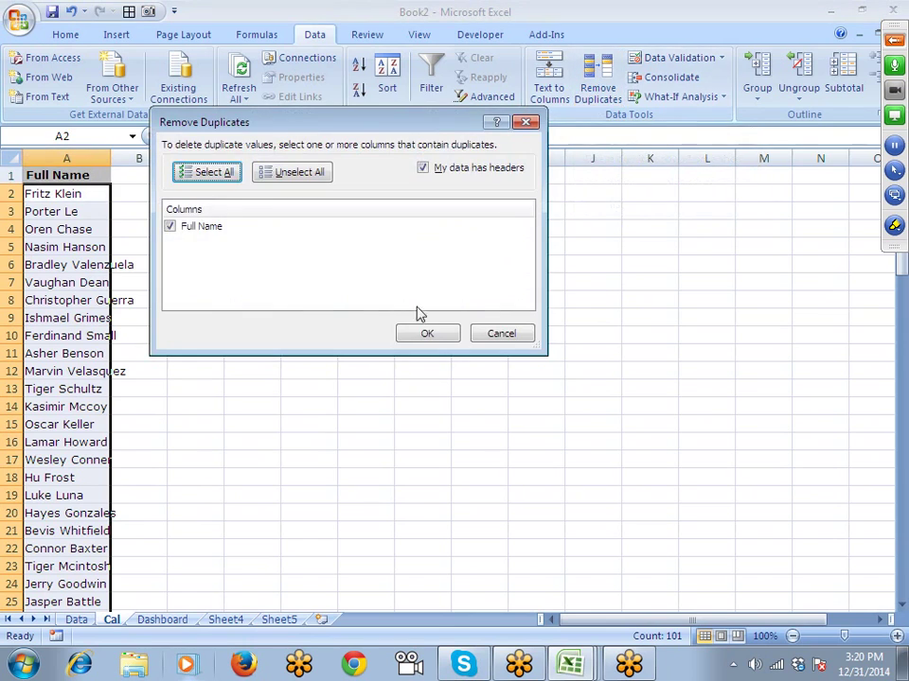
pyautogui.click(427, 332)
pyautogui.click(459, 379)
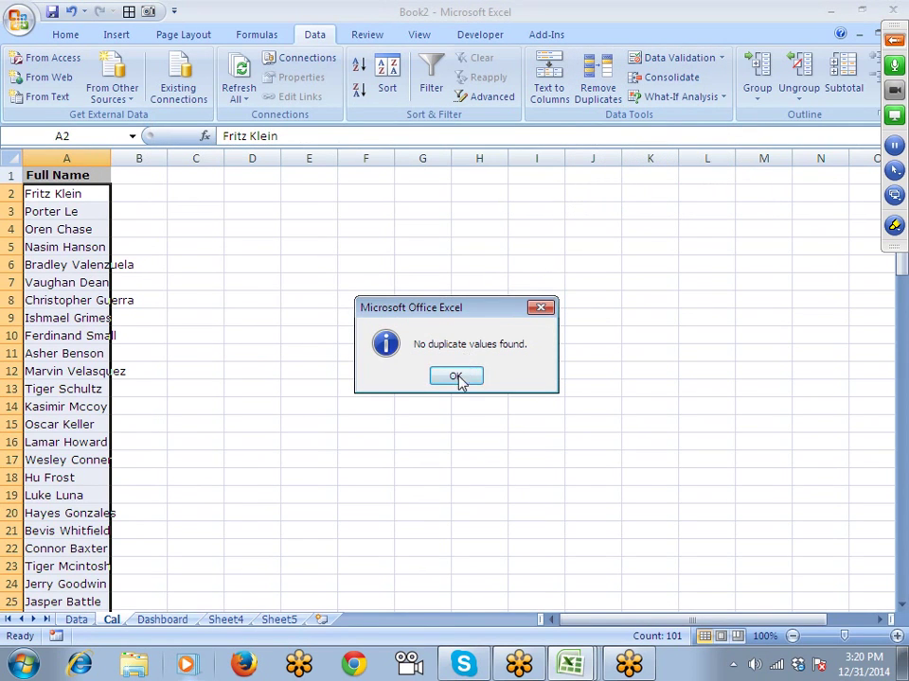
# Step: Widen column A of the Cal sheet so the full names fit
pyautogui.scroll(-1, 245, 375)
pyautogui.scroll(-10, 246, 375)
pyautogui.scroll(11, 248, 377)
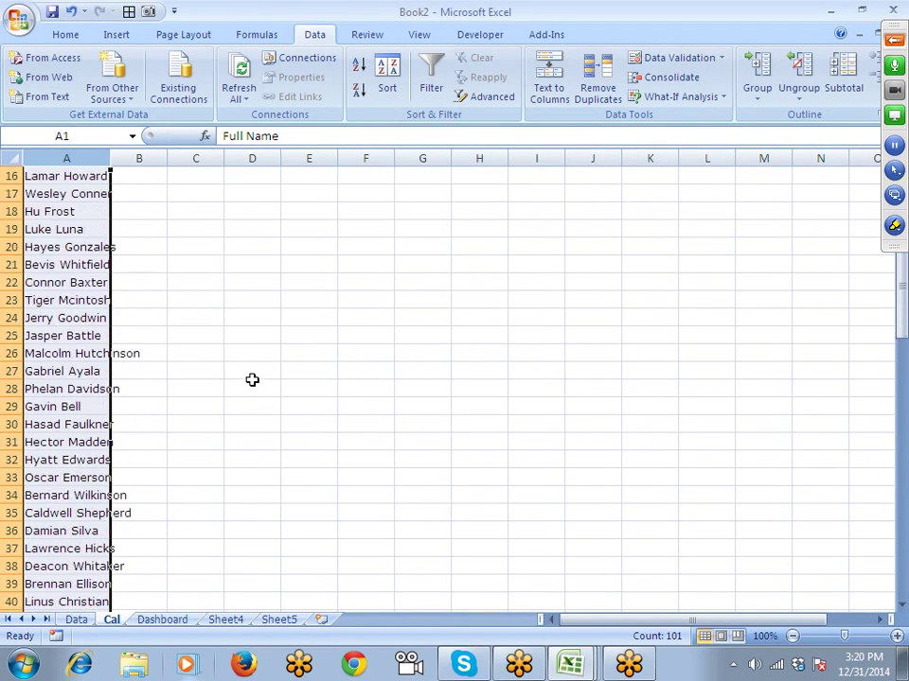
pyautogui.moveTo(112, 165); pyautogui.dragTo(139, 162)
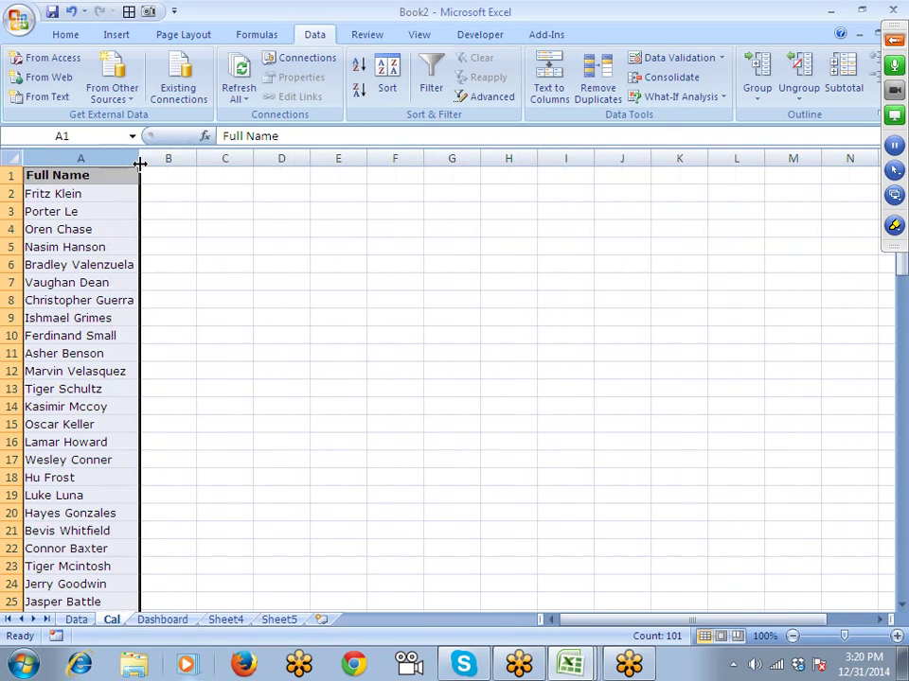
pyautogui.click(114, 204)
pyautogui.moveTo(114, 229); pyautogui.dragTo(114, 254)
pyautogui.click(114, 229)
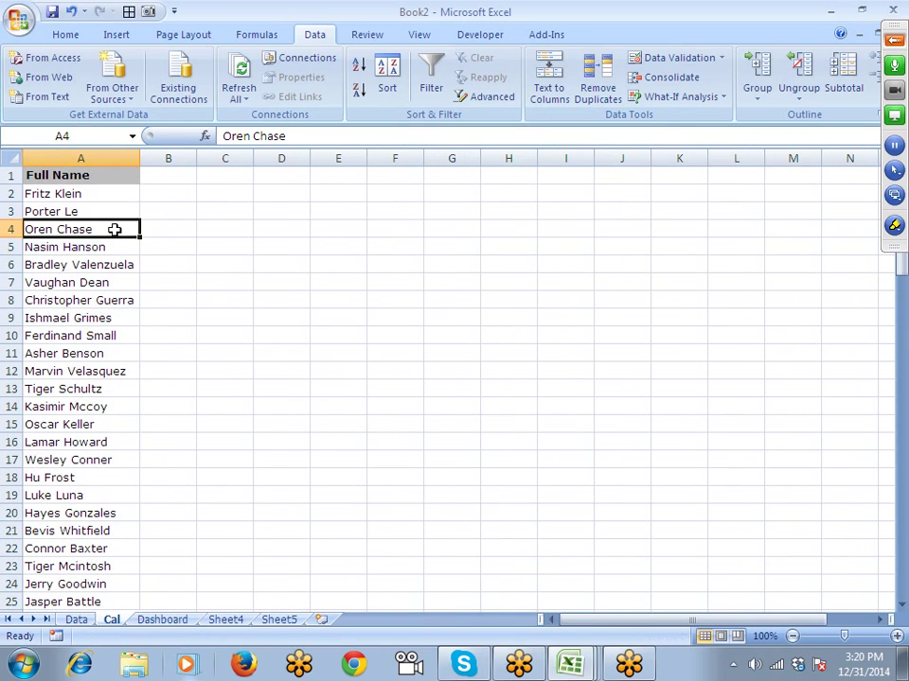
# Step: Delete the Full Name column from the Cal sheet
pyautogui.scroll(-7, 173, 325)
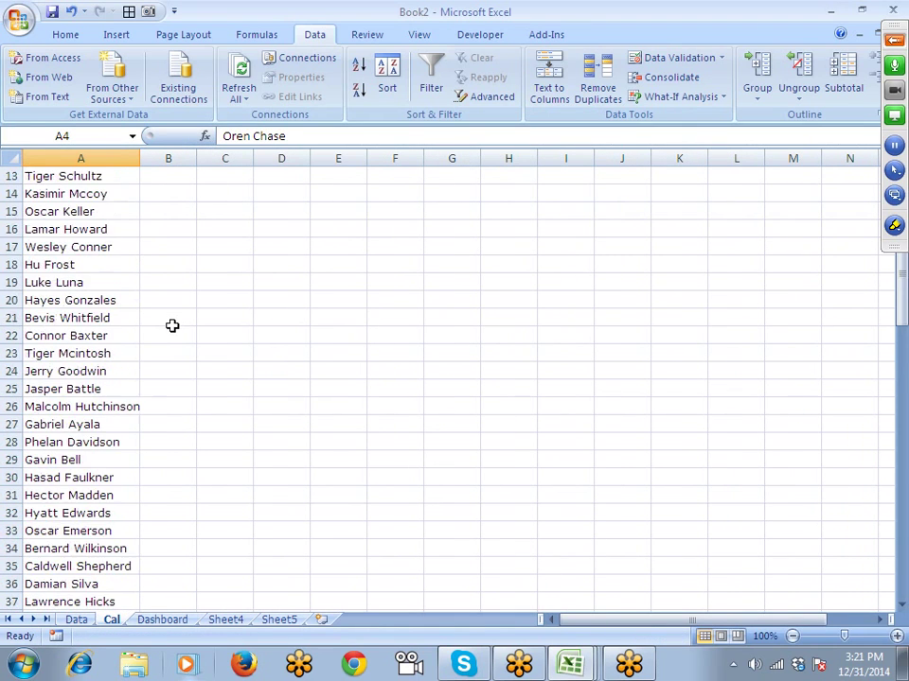
pyautogui.scroll(7, 172, 325)
pyautogui.click(105, 156)
pyautogui.rightClick(104, 153)
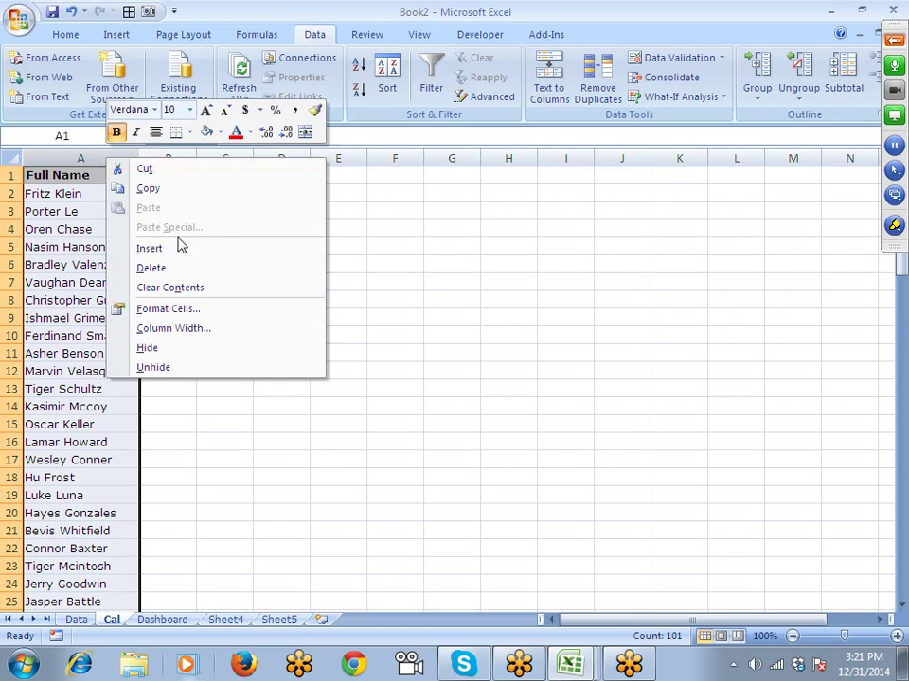
pyautogui.click(204, 267)
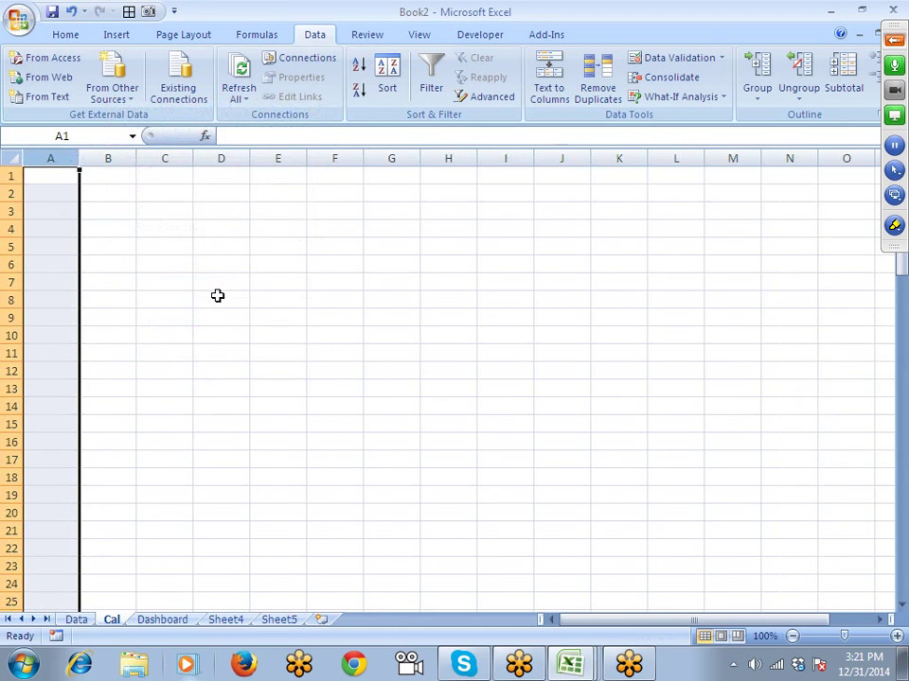
# Step: Copy the Department column from the Data sheet into column A of the Cal sheet
pyautogui.click(94, 623)
pyautogui.click(126, 292)
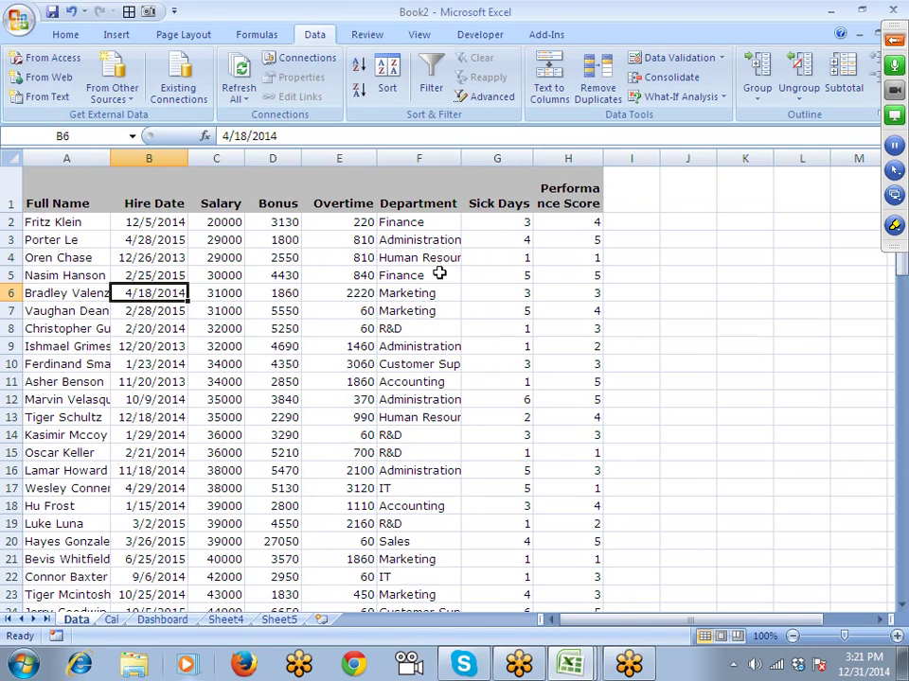
pyautogui.click(418, 158)
pyautogui.hotkey('ctrl', 'c')
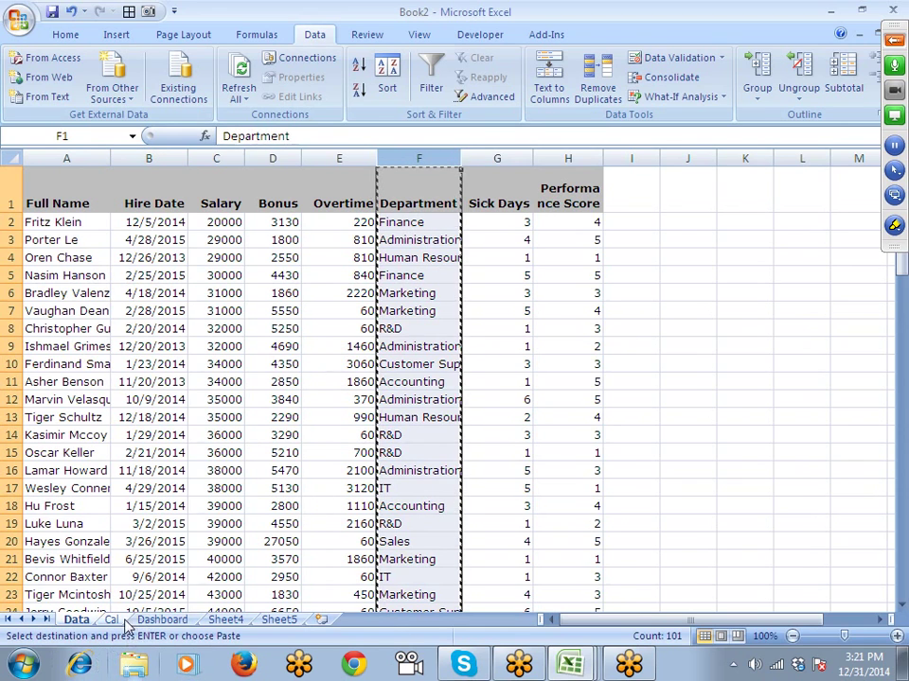
pyautogui.click(116, 621)
pyautogui.hotkey('ctrl', 'v')
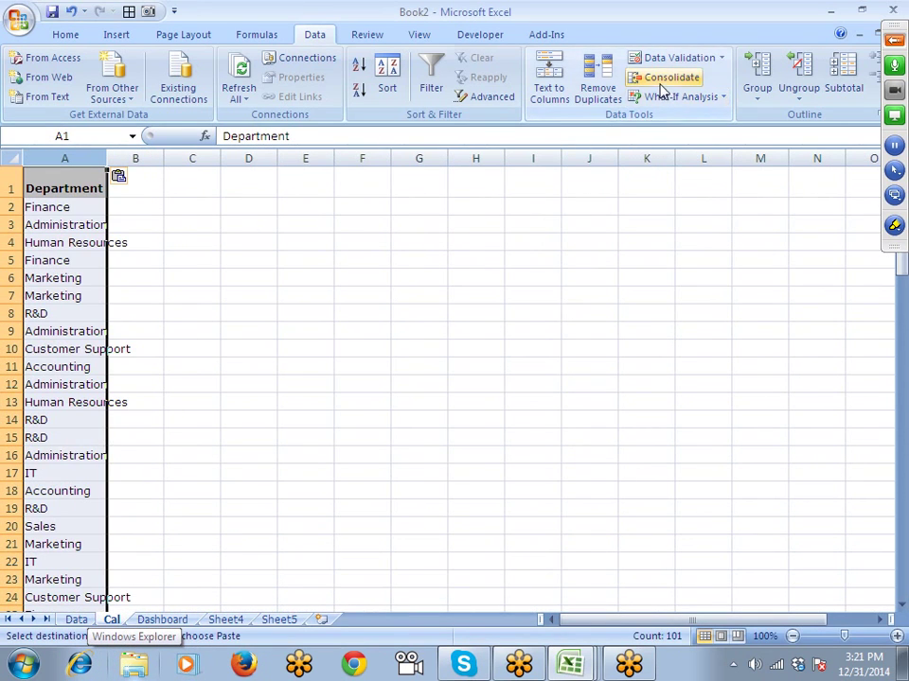
# Step: Remove the duplicate departments from column A of the Cal sheet and widen the column to fit the names
pyautogui.click(594, 83)
pyautogui.click(424, 332)
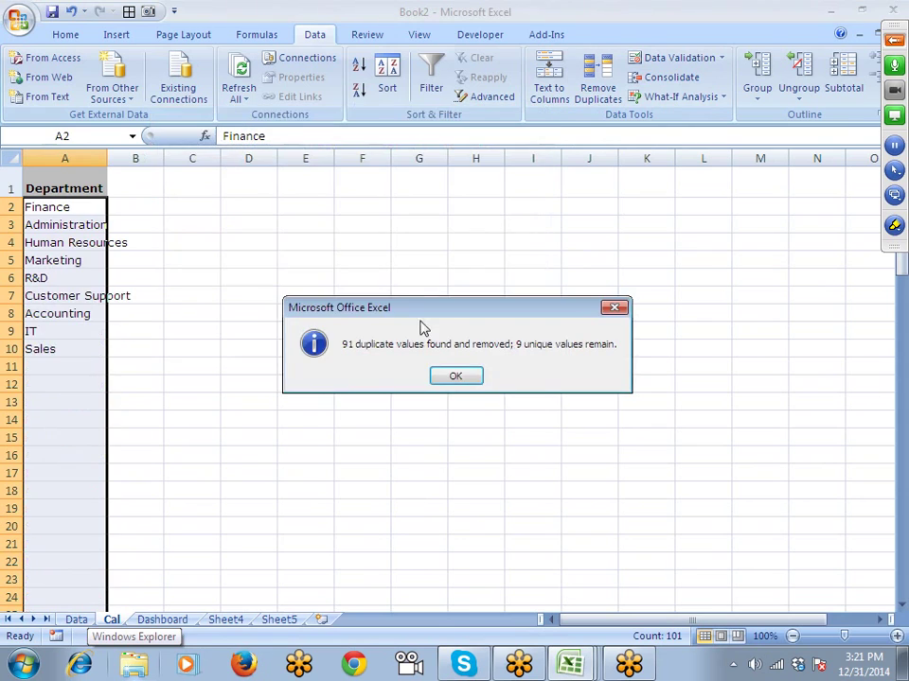
pyautogui.click(452, 376)
pyautogui.click(189, 257)
pyautogui.moveTo(107, 161); pyautogui.dragTo(148, 167)
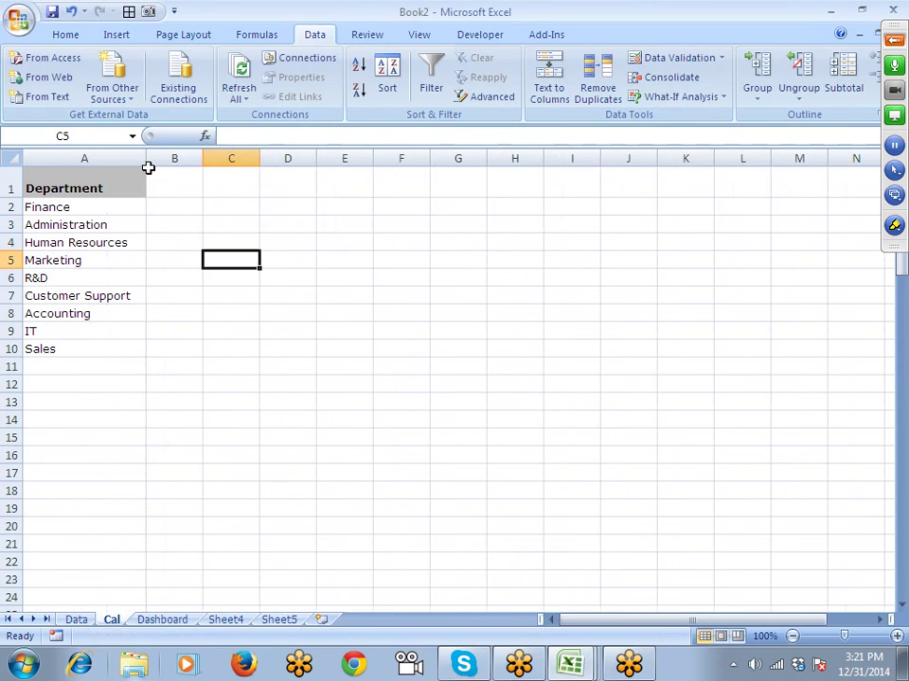
# Step: Merge and center cells A6:A7 on the Dashboard sheet
pyautogui.click(168, 621)
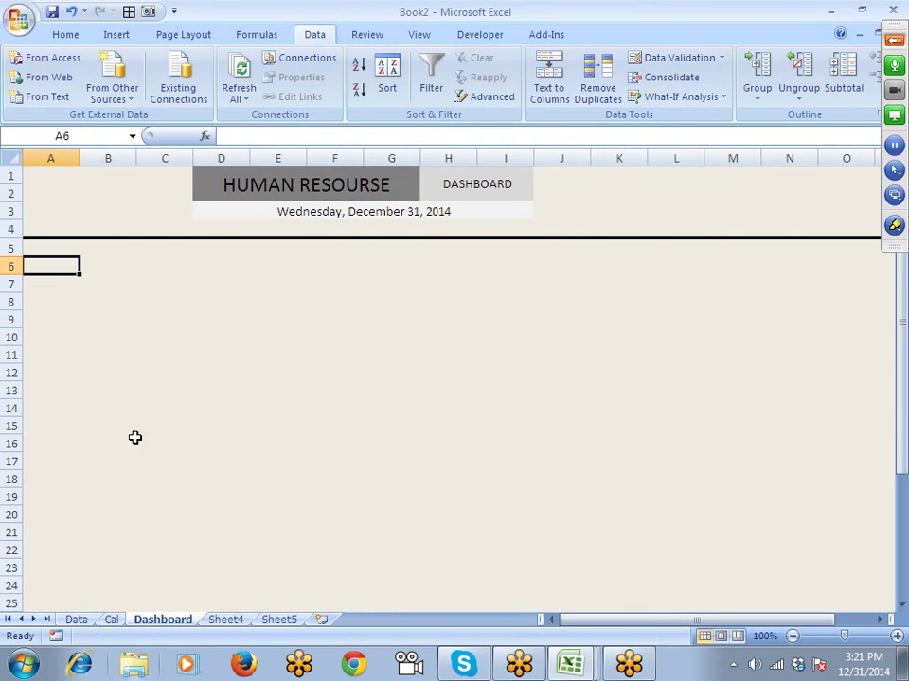
pyautogui.click(214, 357)
pyautogui.click(61, 265)
pyautogui.click(101, 299)
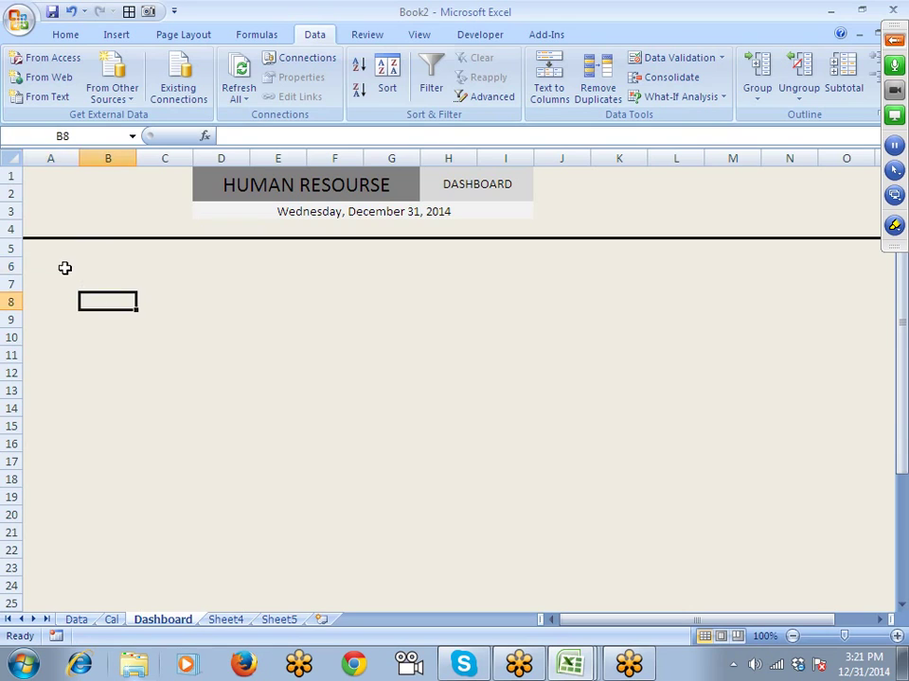
pyautogui.click(58, 263)
pyautogui.click(84, 262)
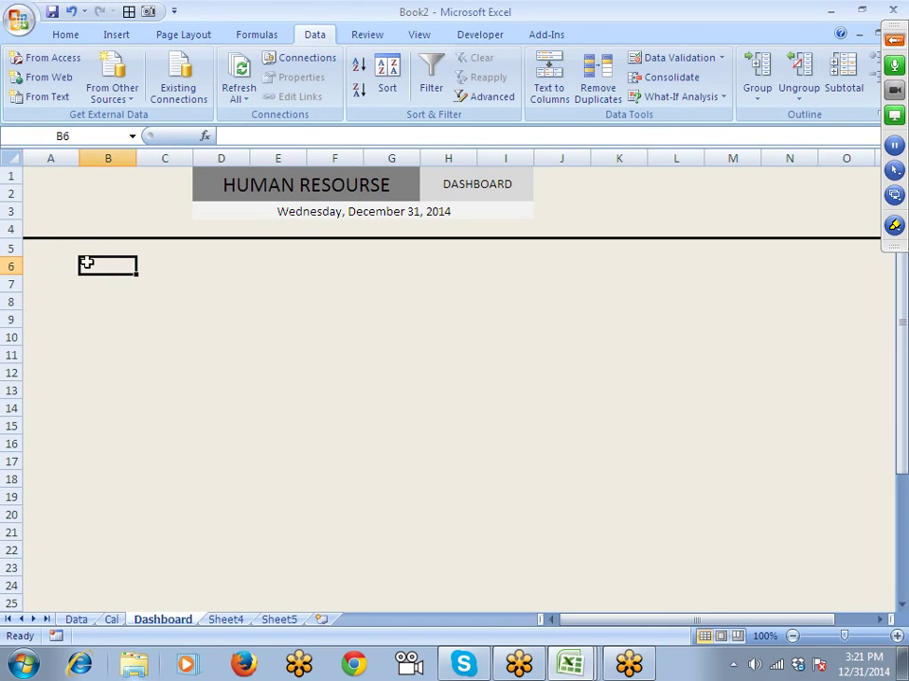
pyautogui.click(71, 262)
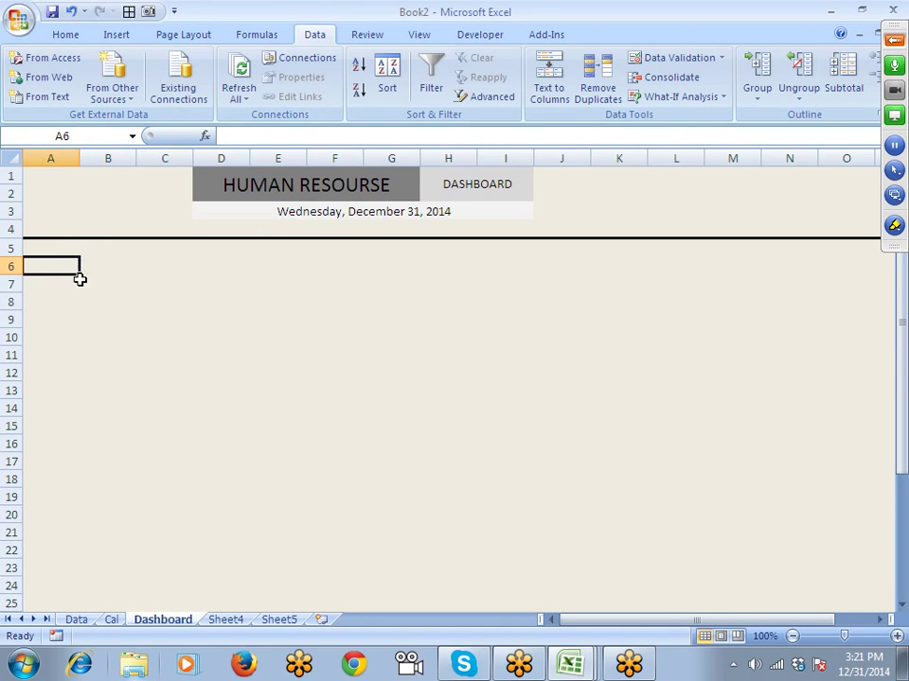
pyautogui.moveTo(69, 264); pyautogui.dragTo(64, 284)
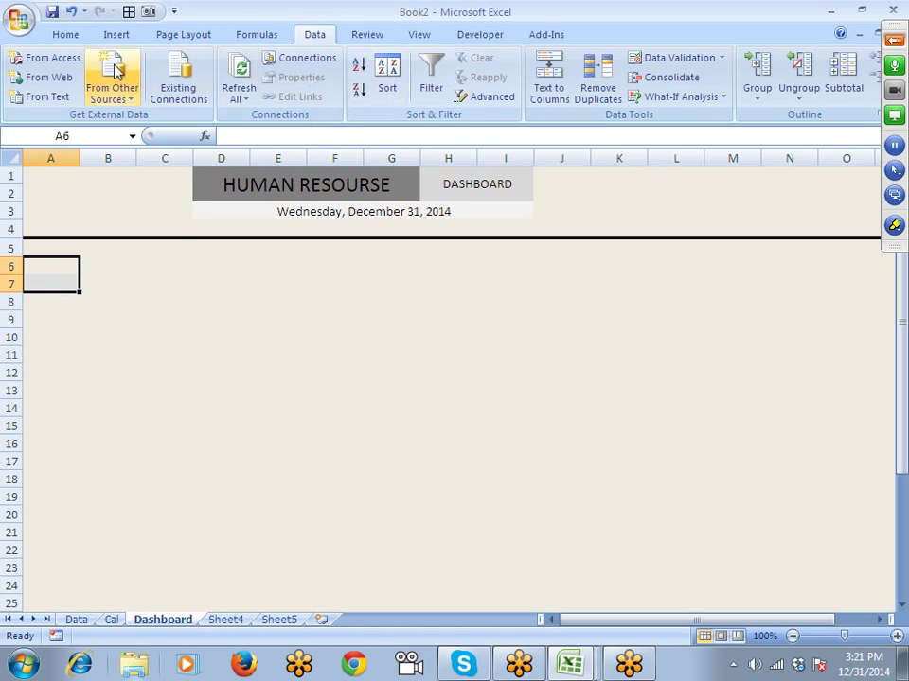
pyautogui.click(78, 36)
pyautogui.click(373, 93)
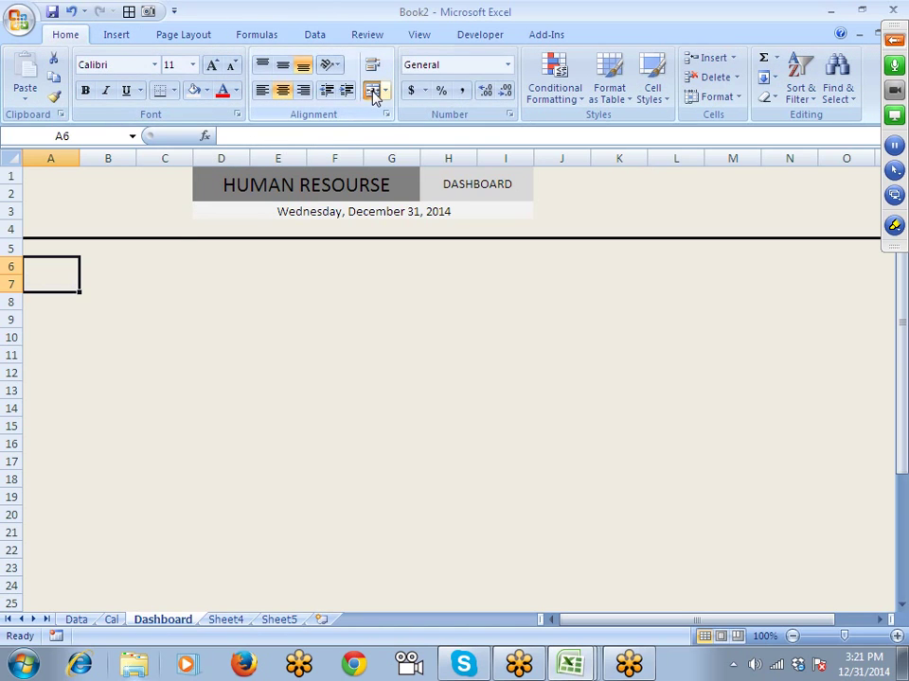
# Step: Enter a COUNTA formula in merged cell A6 that counts all entries in column A of the Data sheet
pyautogui.write('=C')
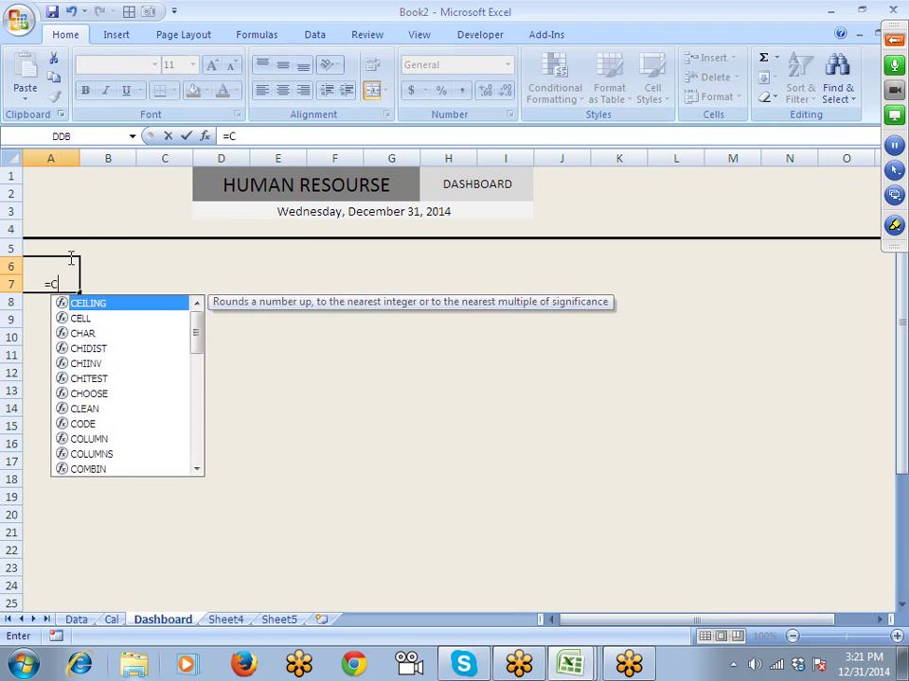
pyautogui.write('OUNTA(')
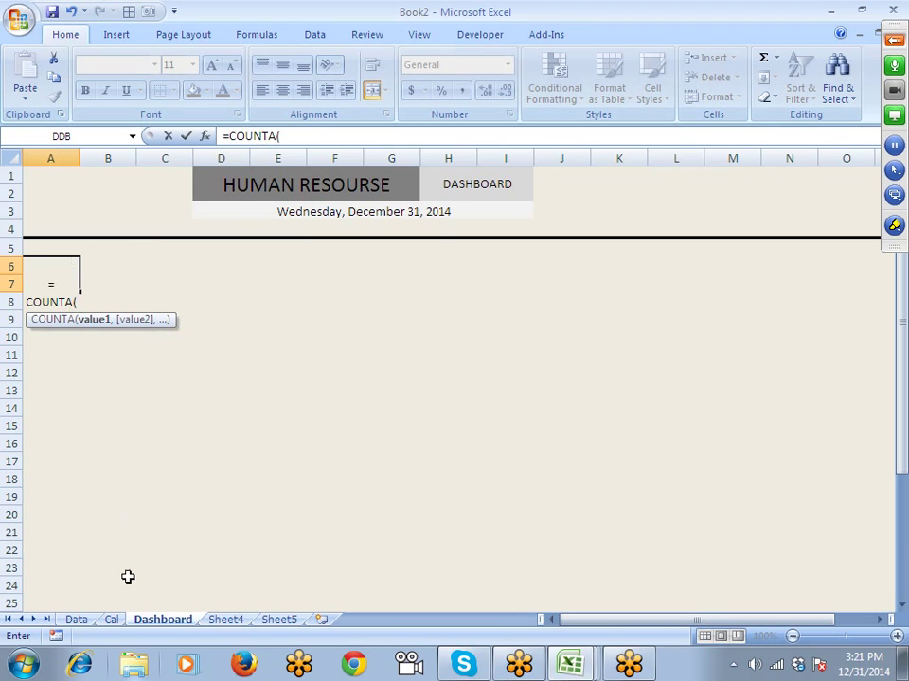
pyautogui.click(76, 619)
pyautogui.click(71, 158)
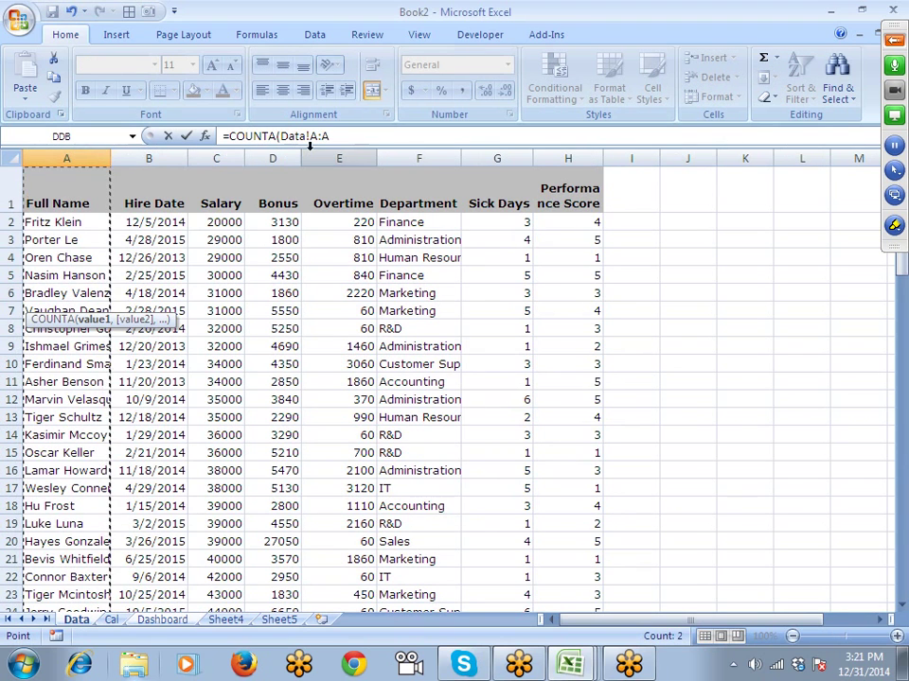
pyautogui.press('Return')
pyautogui.press('Up')
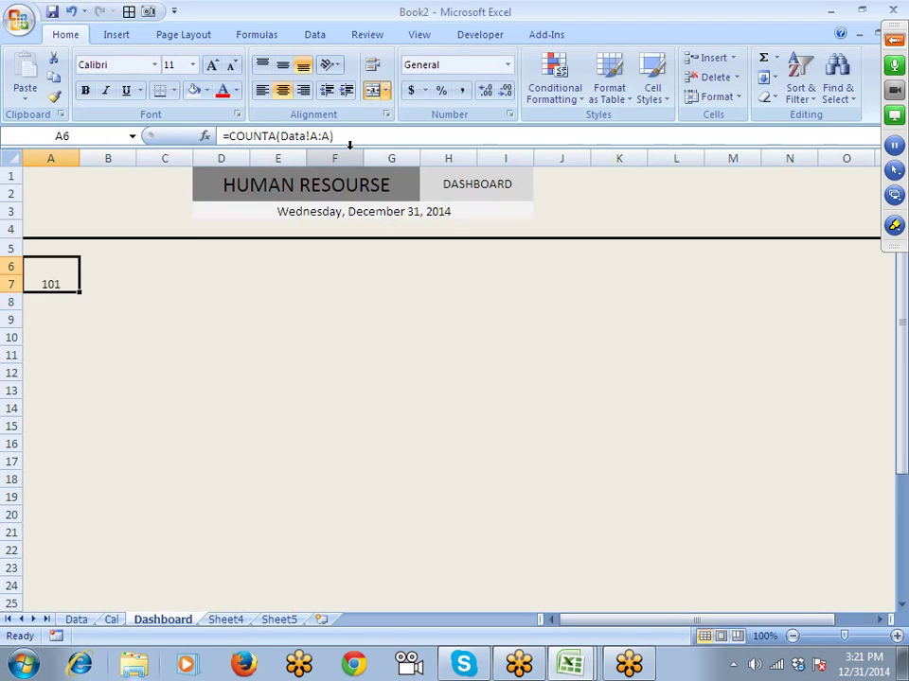
# Step: Subtract 1 from the count formula in A6 so it reads =COUNTA(Data!A:A)-1
pyautogui.click(385, 134)
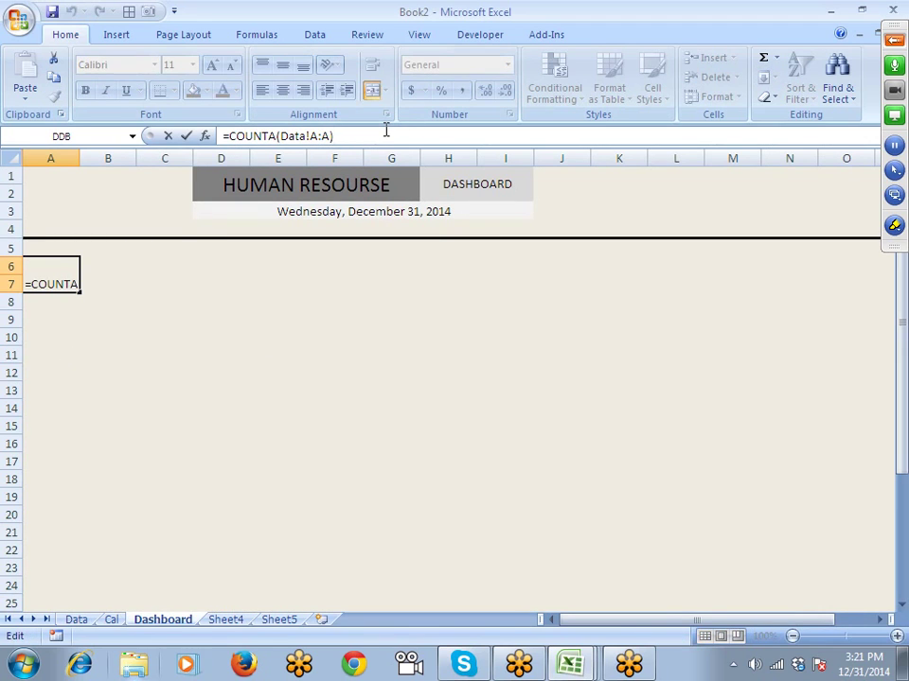
pyautogui.write('-1')
pyautogui.press('Return')
pyautogui.press('Up')
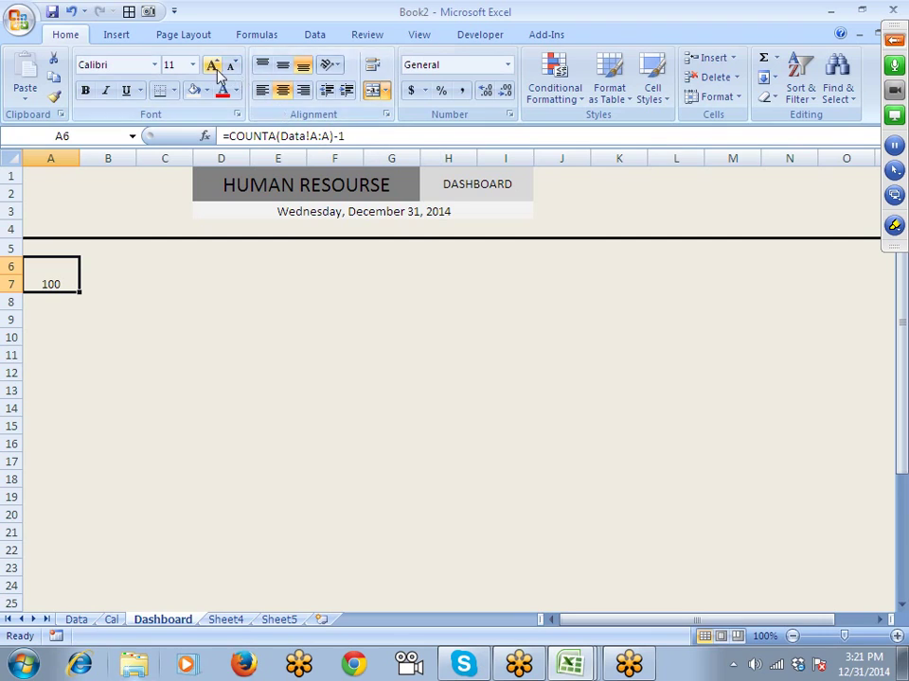
# Step: Middle-align the employee count in A6 and format it as bold at font size 16
pyautogui.click(285, 69)
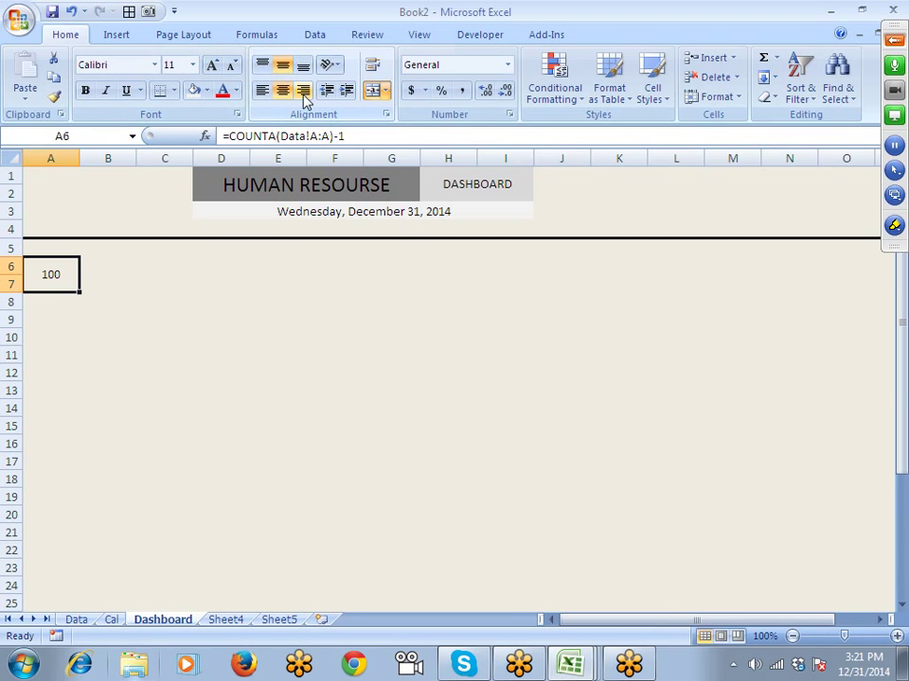
pyautogui.click(213, 69)
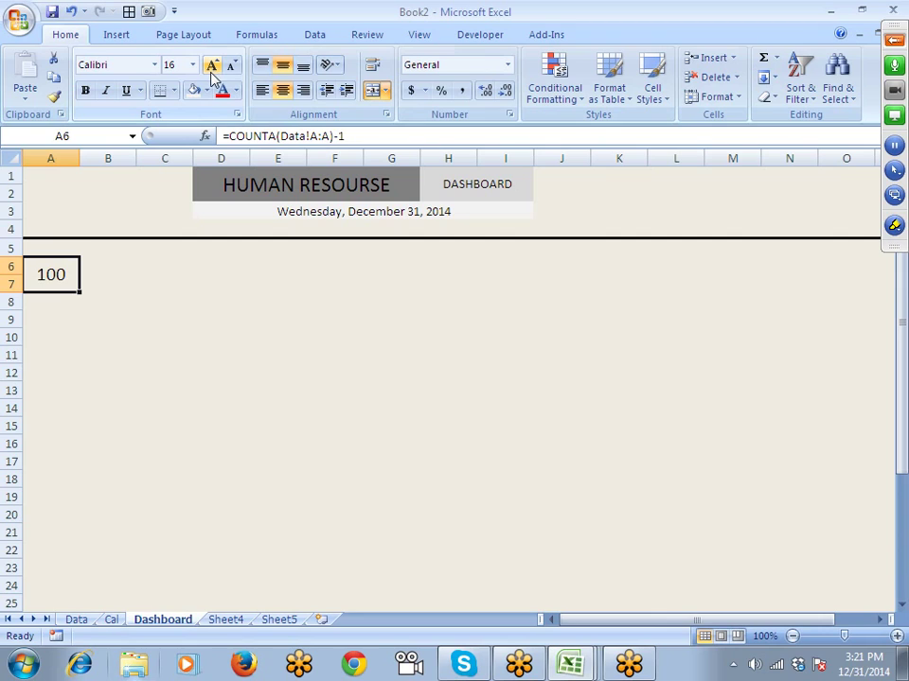
pyautogui.hotkey('ctrl', 'b')
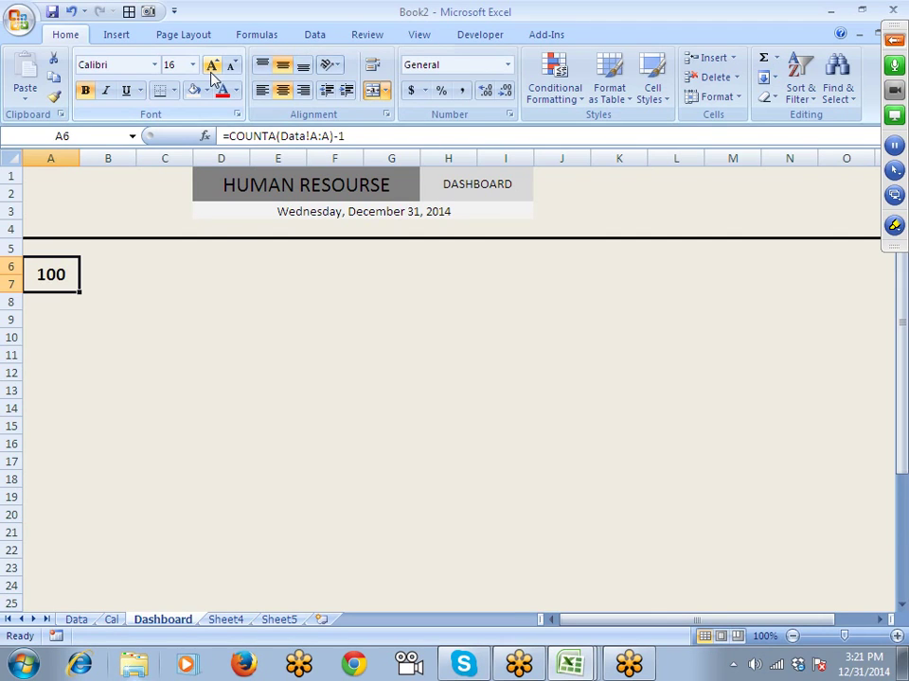
pyautogui.click(140, 306)
pyautogui.click(48, 274)
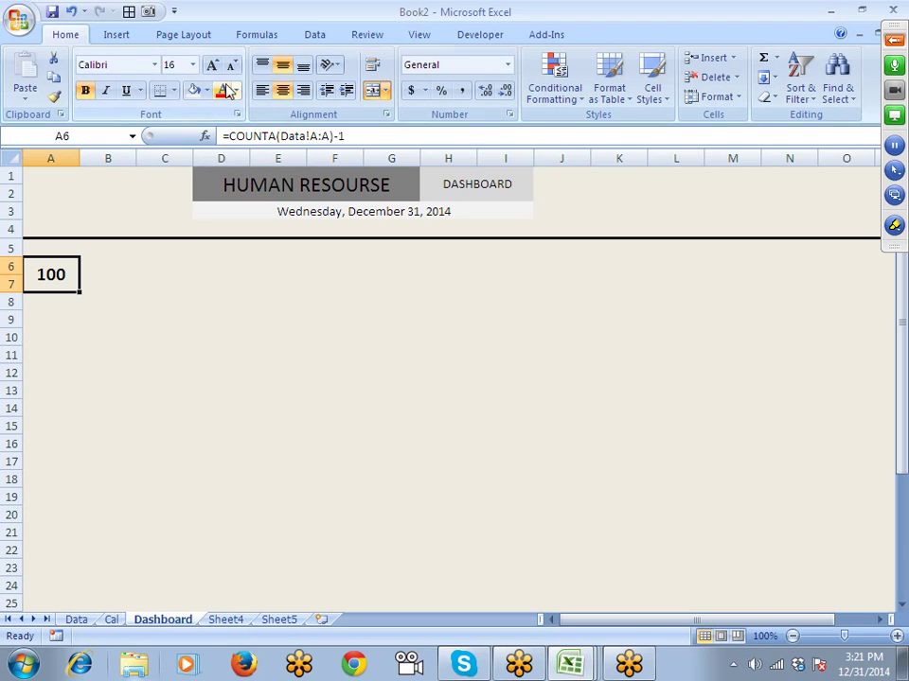
# Step: Draw an oval shape about 0.66" high and 0.52" wide over the employee count in A6
pyautogui.click(165, 282)
pyautogui.click(115, 34)
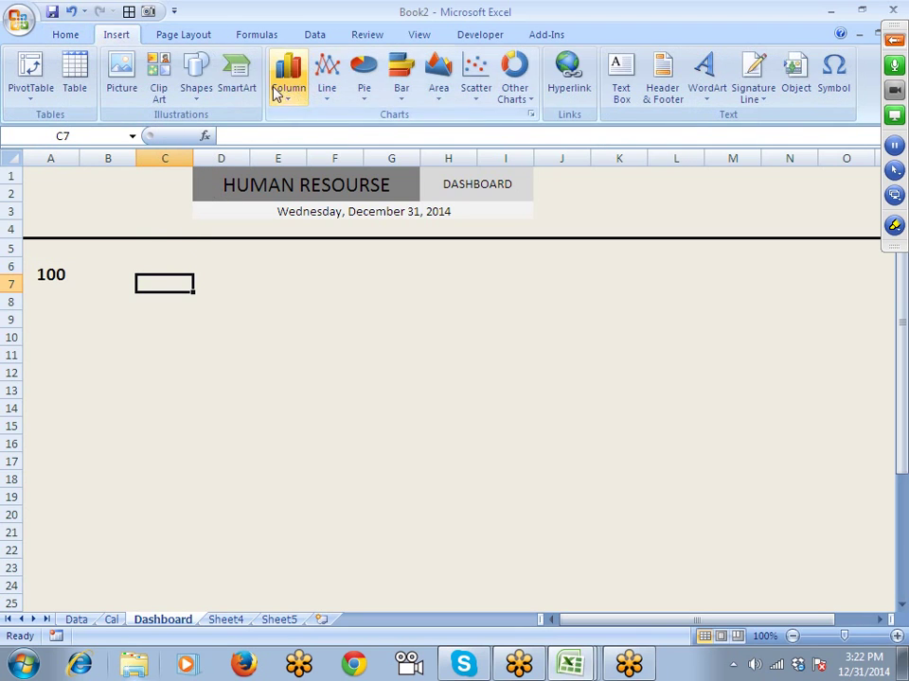
pyautogui.click(196, 94)
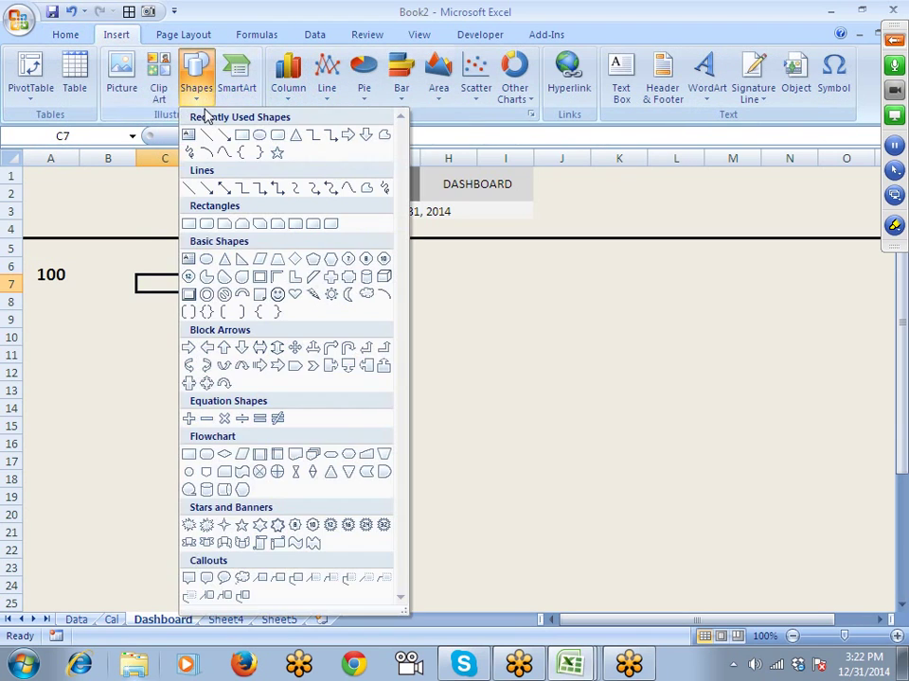
pyautogui.click(259, 137)
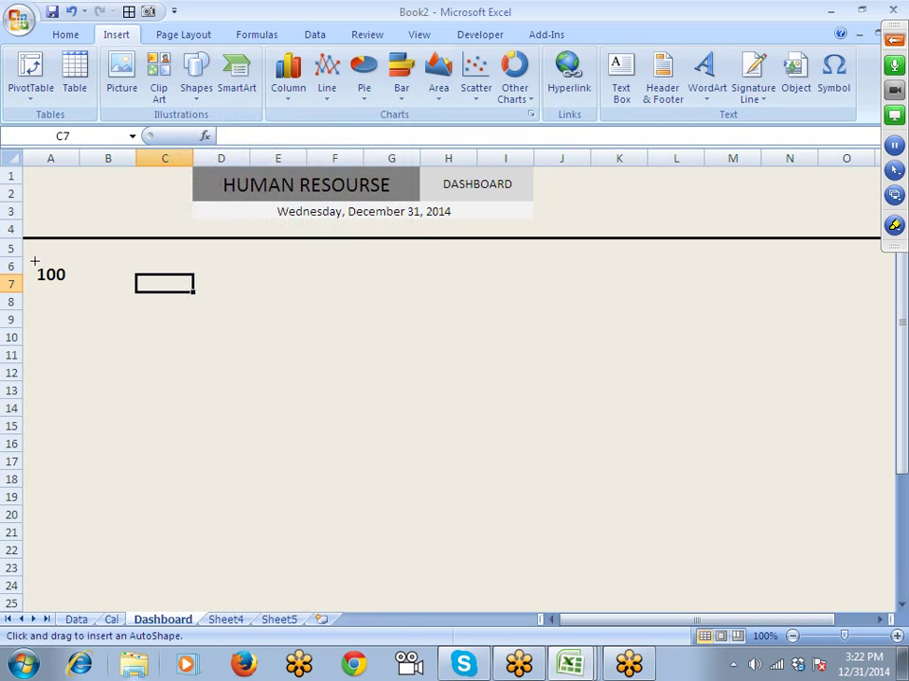
pyautogui.moveTo(30, 261)
pyautogui.mouseDown()
pyautogui.moveTo(65, 286)
pyautogui.moveTo(75, 320)
pyautogui.moveTo(66, 308)
pyautogui.mouseUp()
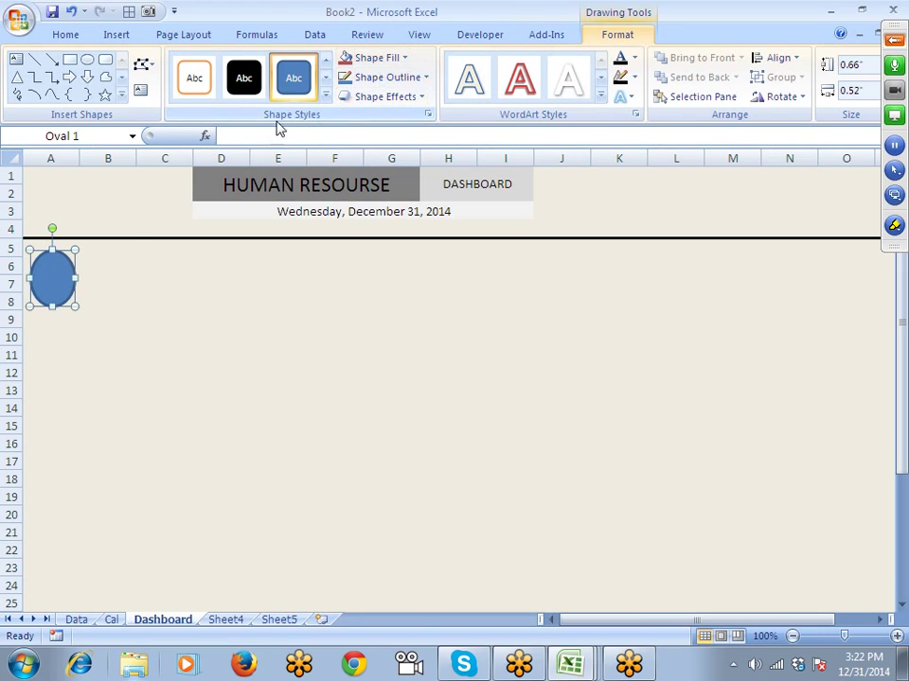
# Step: Remove the oval's fill and position it so it is centered around the employee count
pyautogui.click(406, 59)
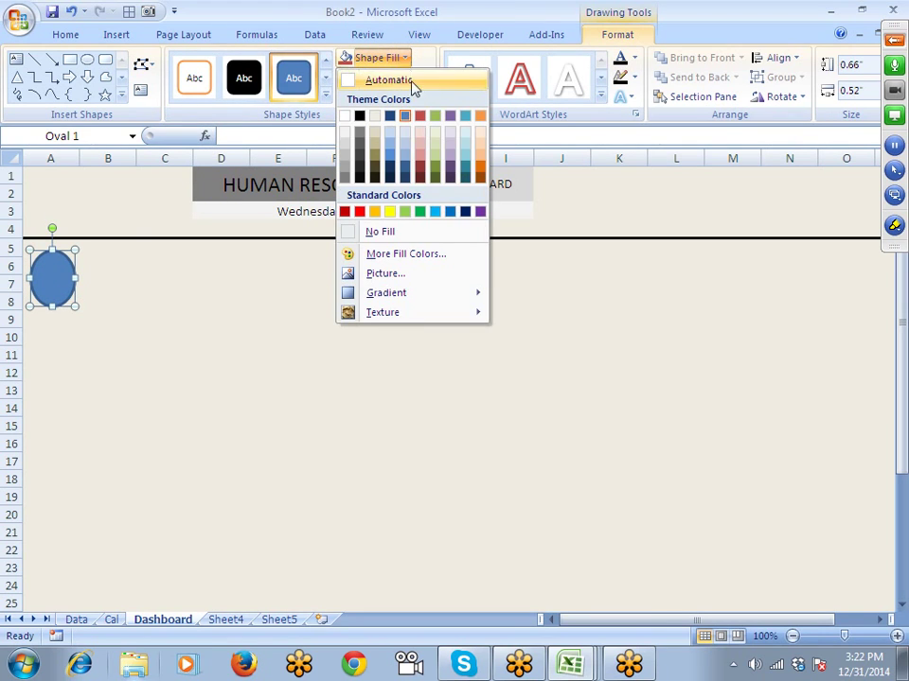
pyautogui.click(405, 232)
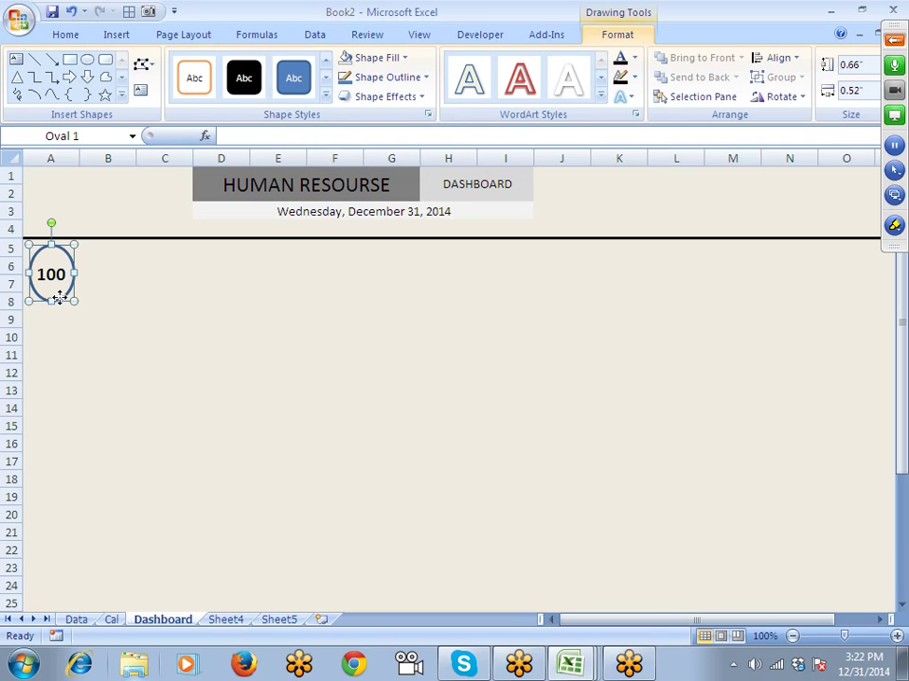
pyautogui.moveTo(59, 299); pyautogui.dragTo(64, 301)
pyautogui.click(121, 304)
pyautogui.click(55, 272)
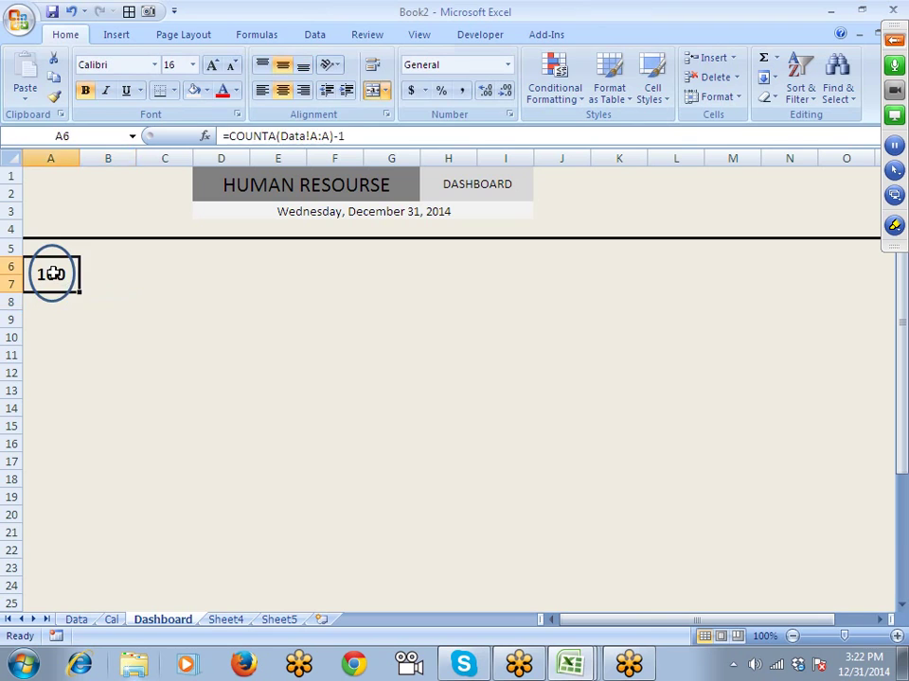
pyautogui.click(112, 320)
pyautogui.click(58, 276)
pyautogui.click(151, 319)
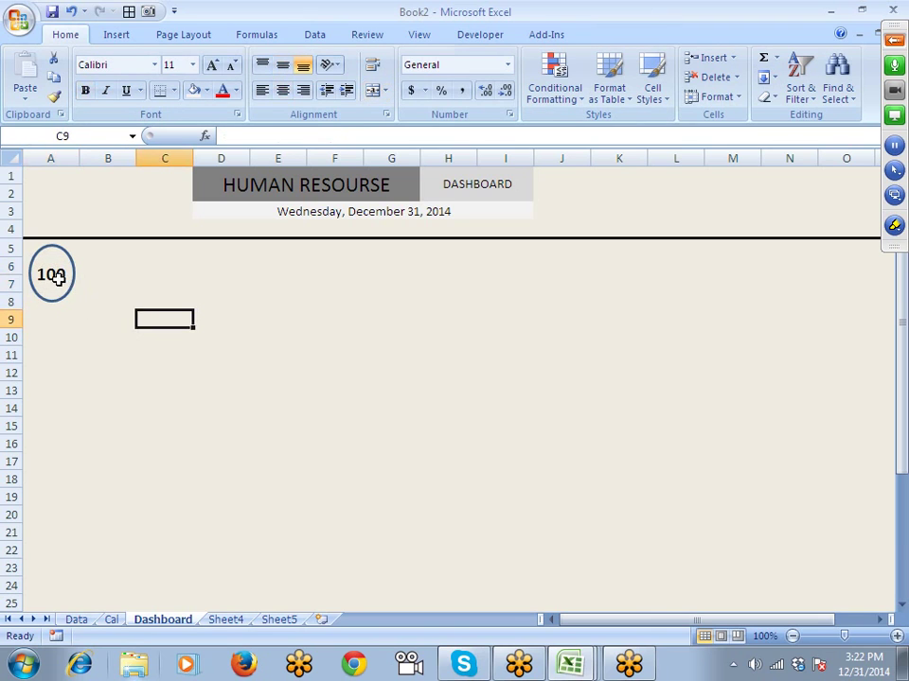
pyautogui.click(53, 272)
pyautogui.click(63, 319)
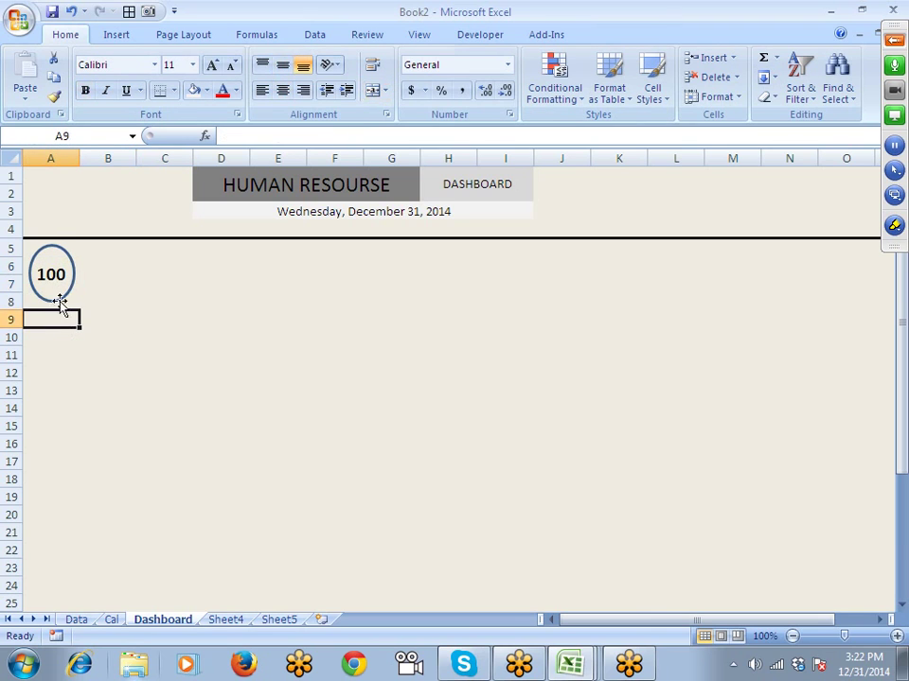
pyautogui.click(63, 301)
pyautogui.click(140, 323)
# Step: Give the oval around the employee count a solid light green fill with 25% transparency
pyautogui.click(70, 297)
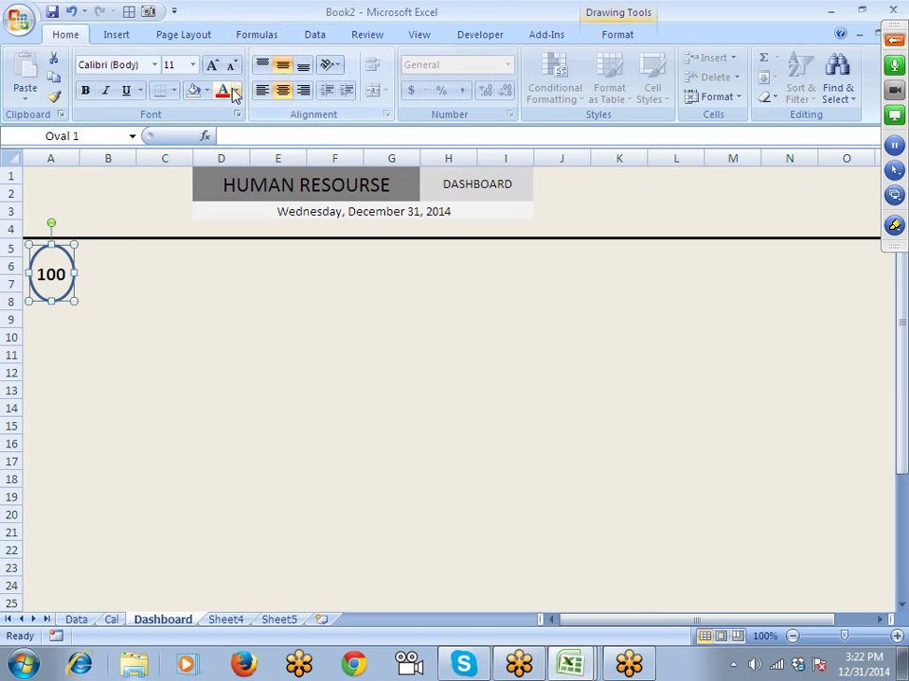
pyautogui.click(614, 28)
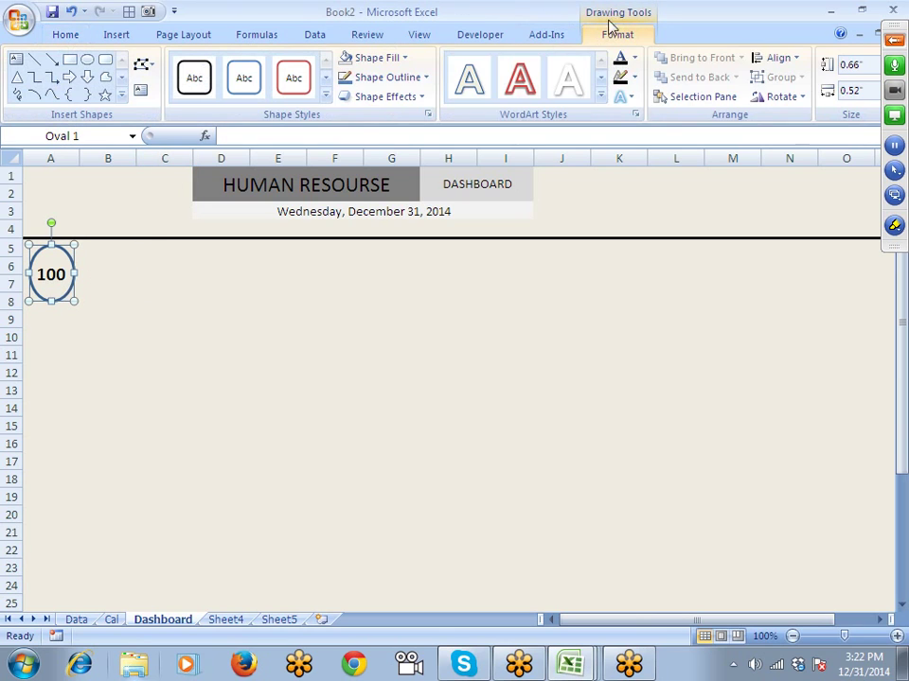
pyautogui.click(427, 79)
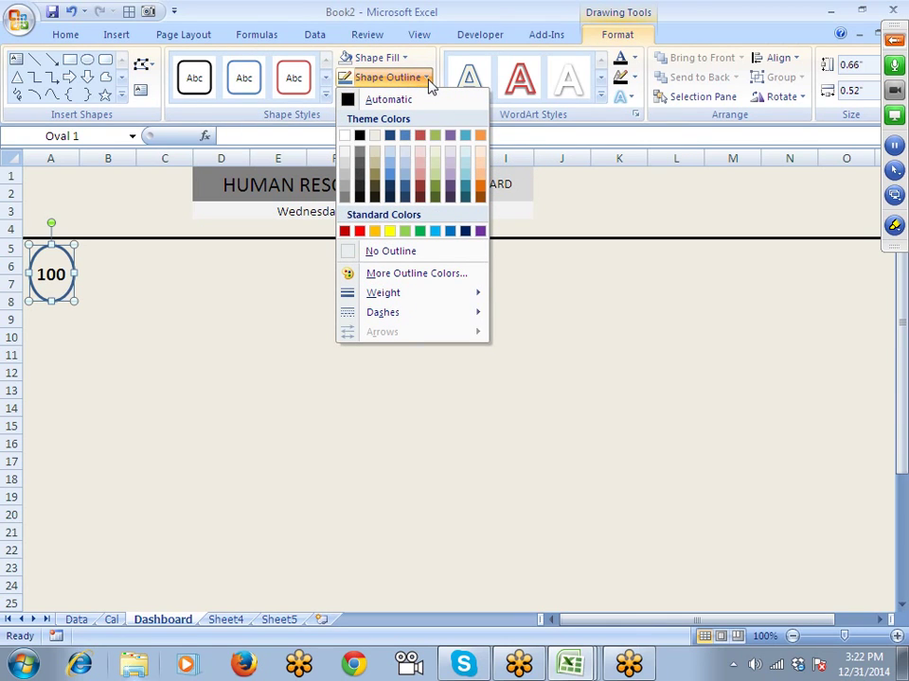
pyautogui.click(408, 59)
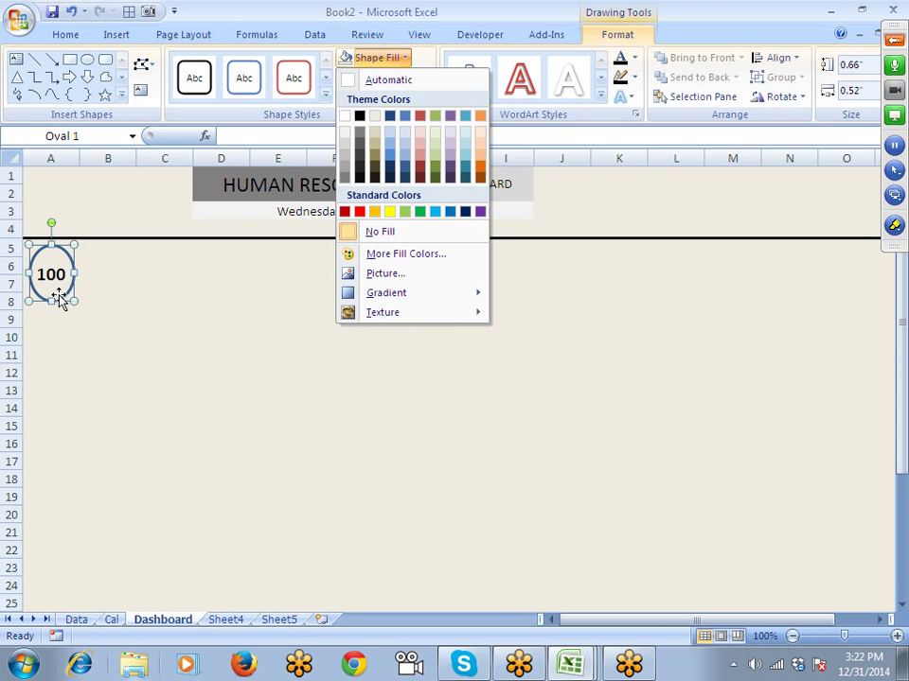
pyautogui.rightClick(58, 301)
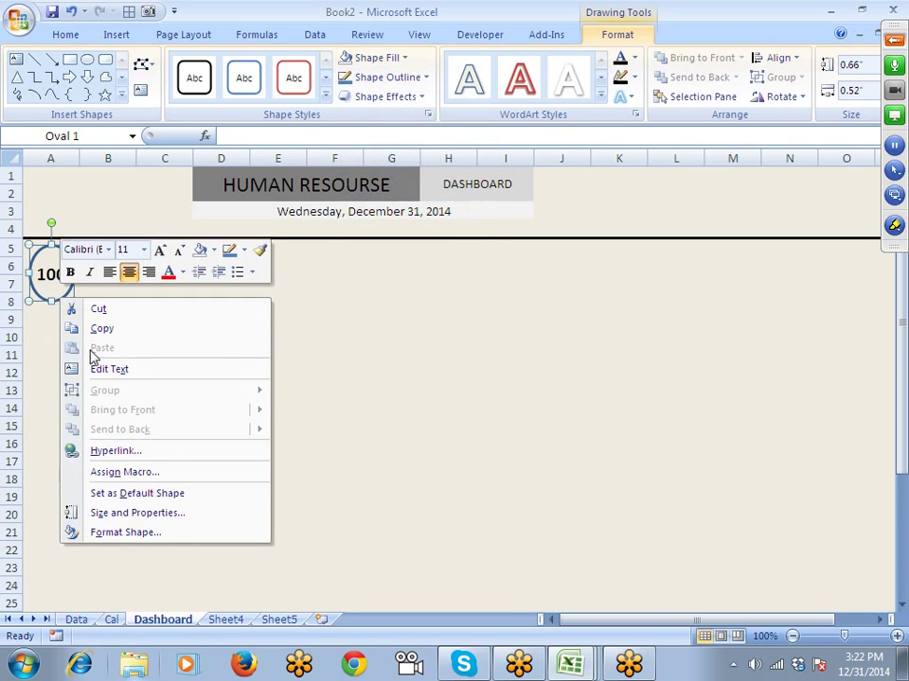
pyautogui.click(133, 534)
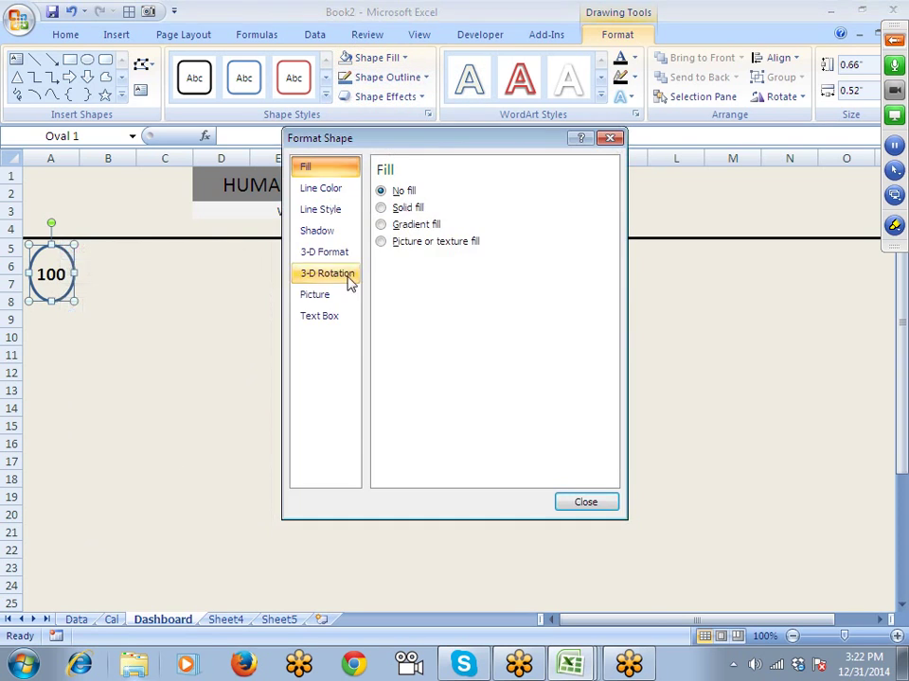
pyautogui.click(382, 211)
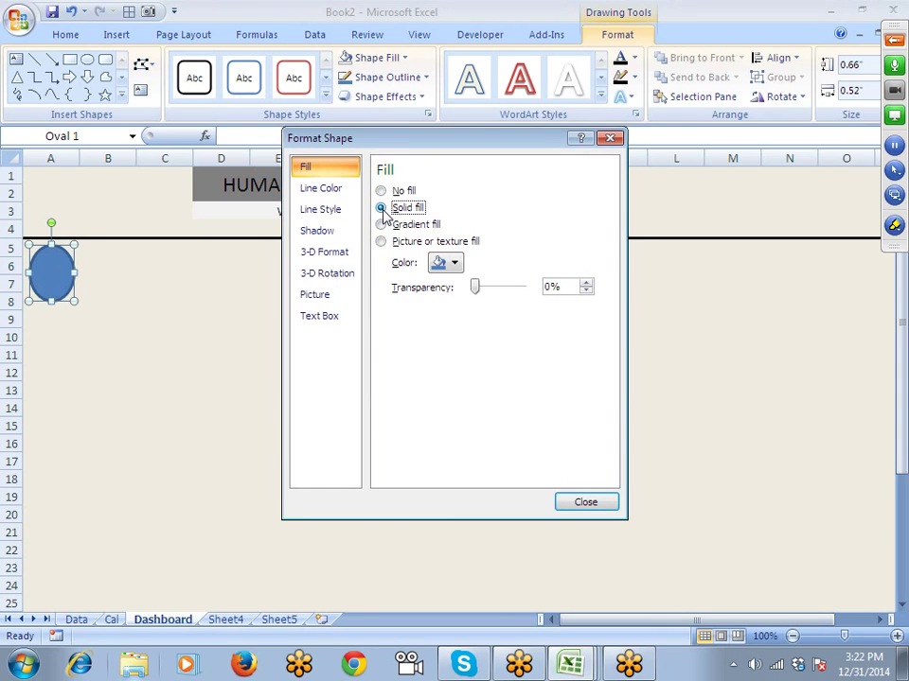
pyautogui.click(455, 264)
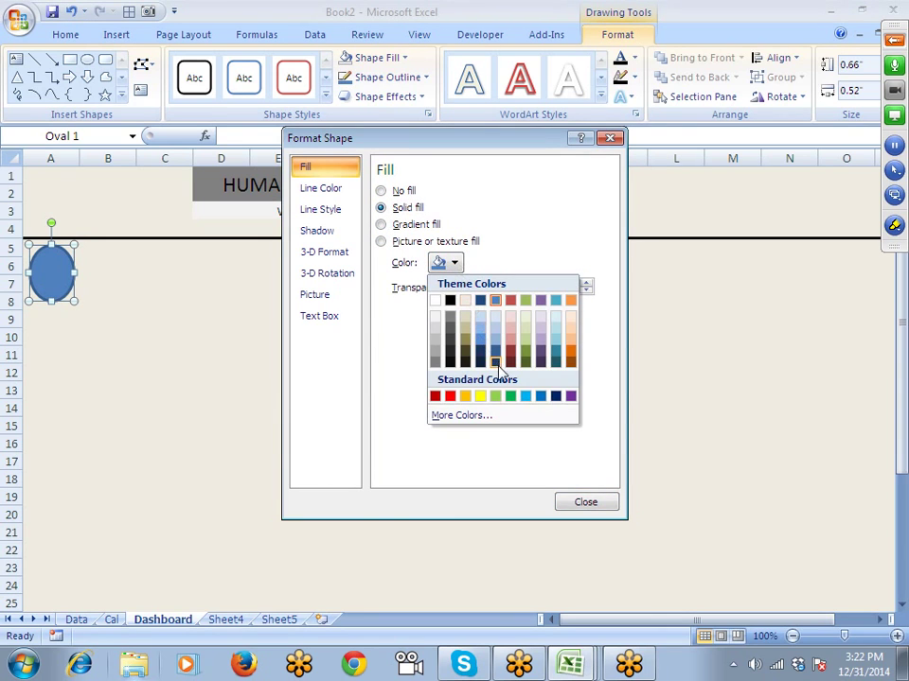
pyautogui.click(496, 397)
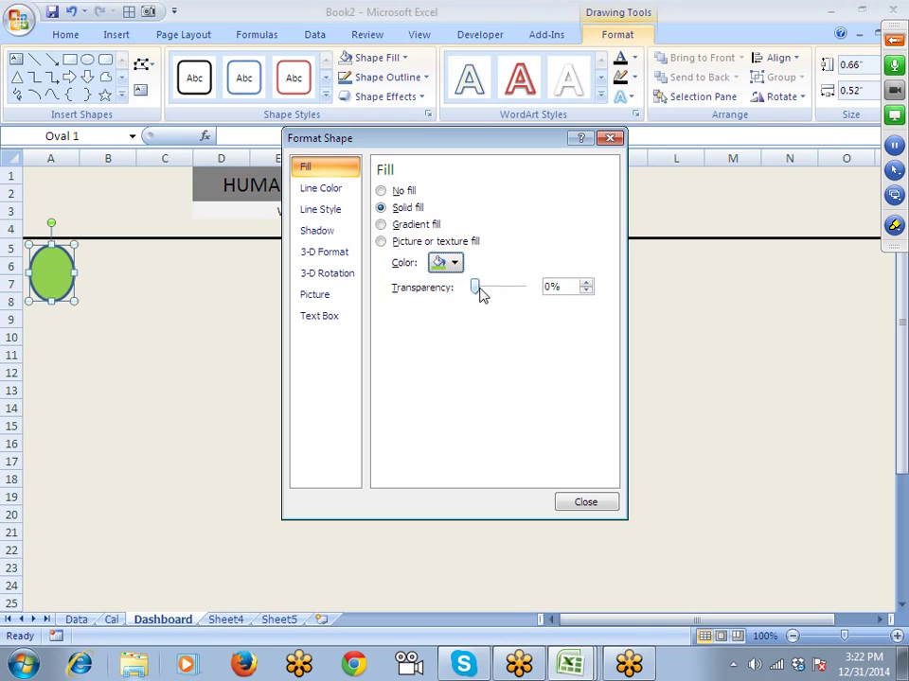
pyautogui.moveTo(480, 295); pyautogui.dragTo(490, 294)
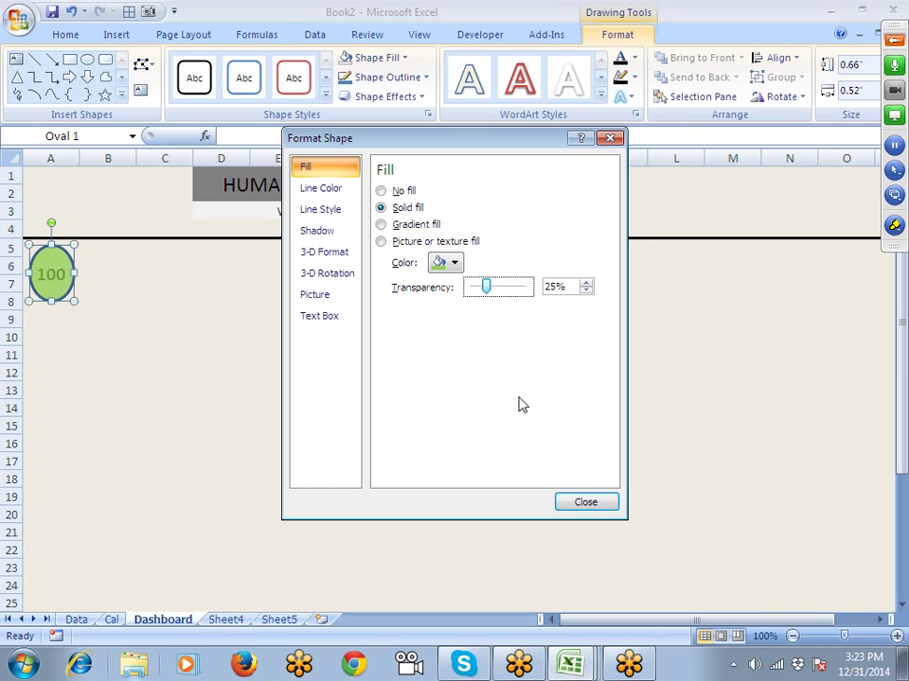
# Step: Change the font color of the employee count in A6 to the dark blue theme color
pyautogui.click(126, 316)
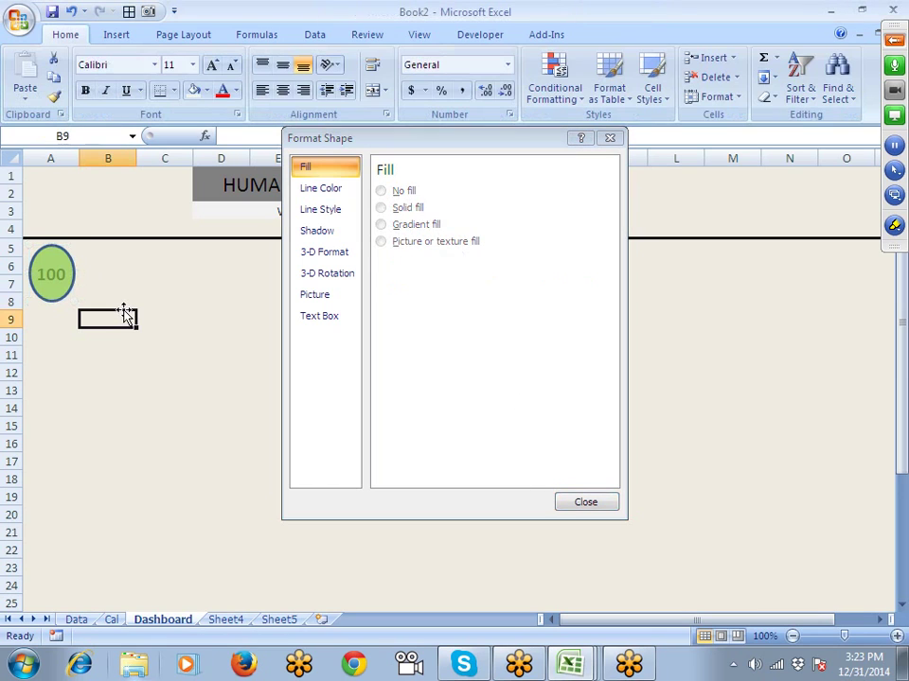
pyautogui.press('Up')
pyautogui.press('Left')
pyautogui.press('Up')
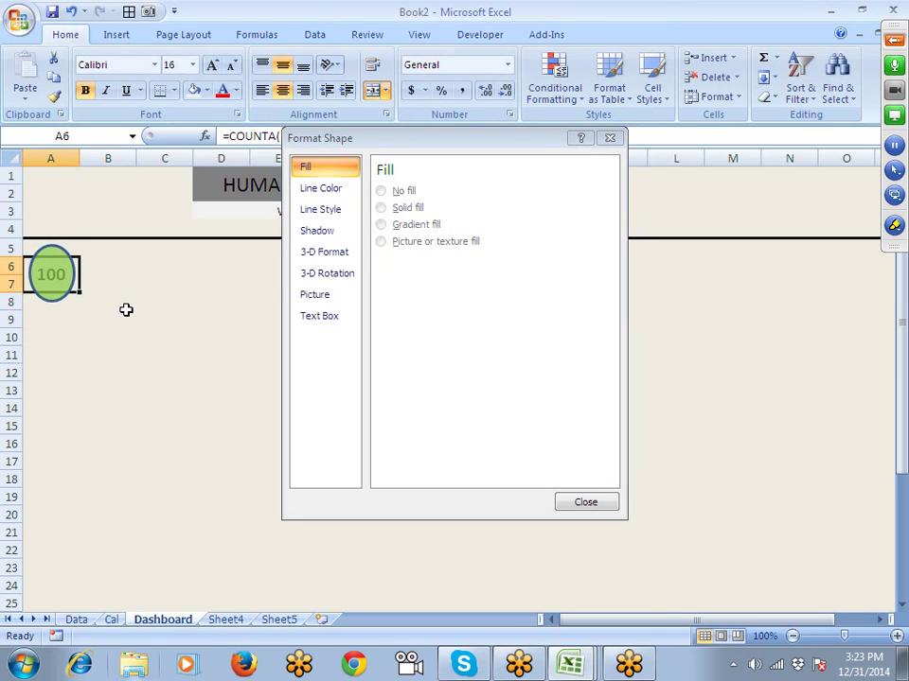
pyautogui.click(234, 90)
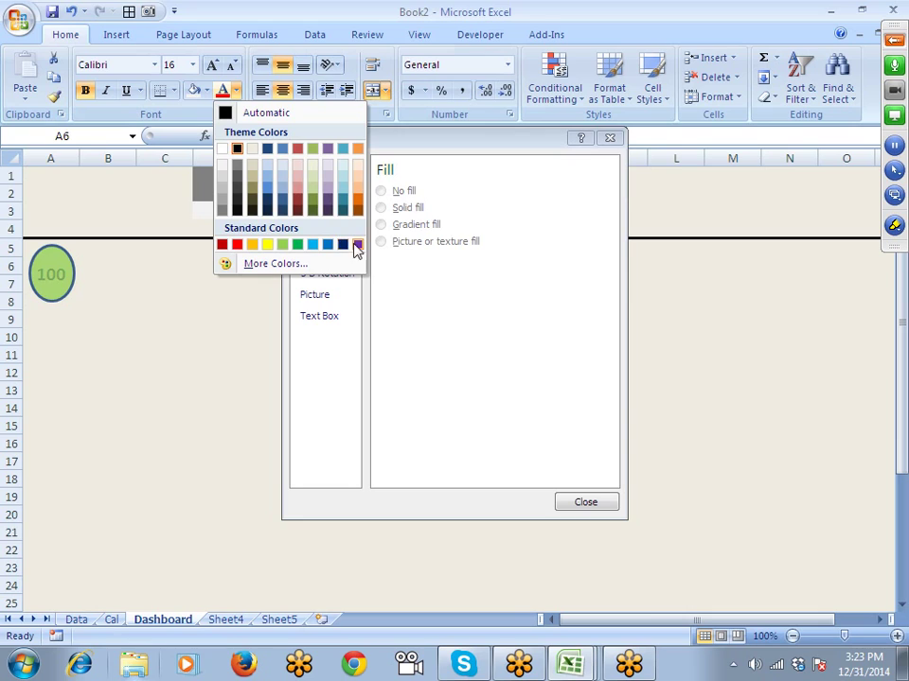
pyautogui.click(267, 148)
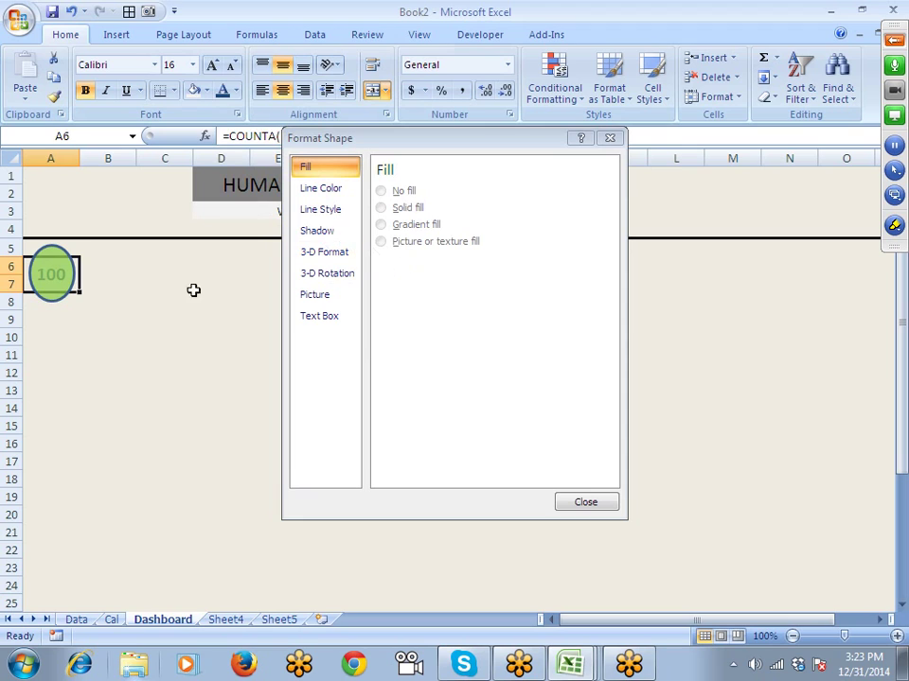
# Step: Raise the transparency of the oval's green fill to 68%
pyautogui.click(55, 293)
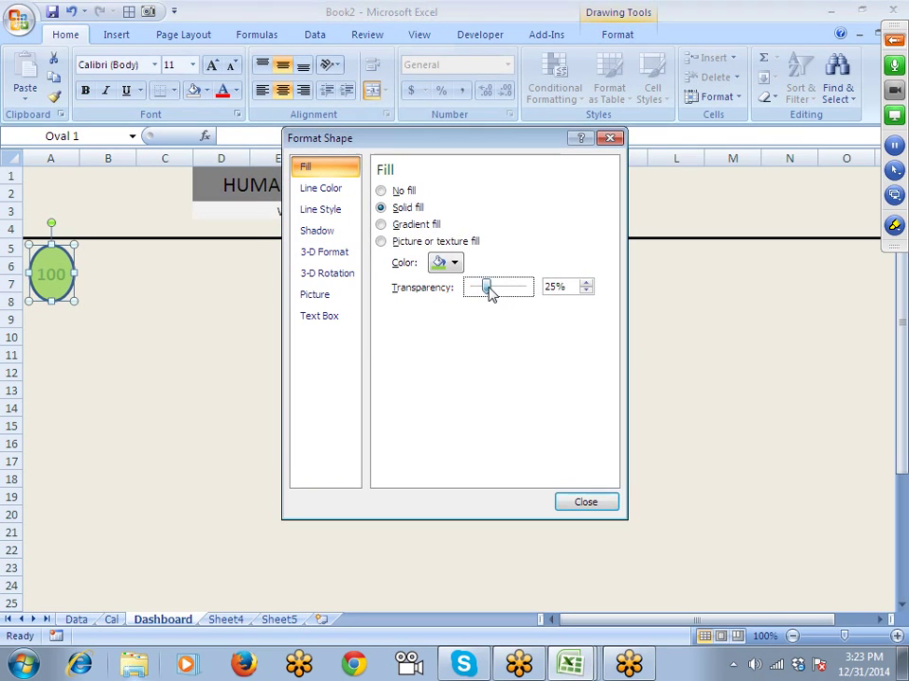
pyautogui.moveTo(488, 293); pyautogui.dragTo(512, 294)
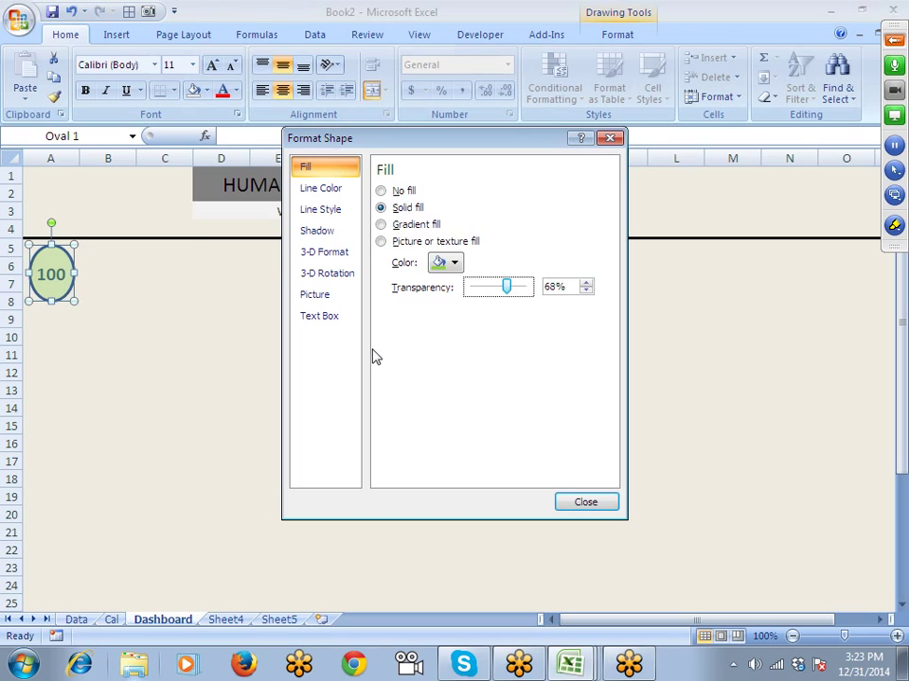
# Step: Change the fill of the oval around the employee count to the standard dark blue color
pyautogui.click(455, 264)
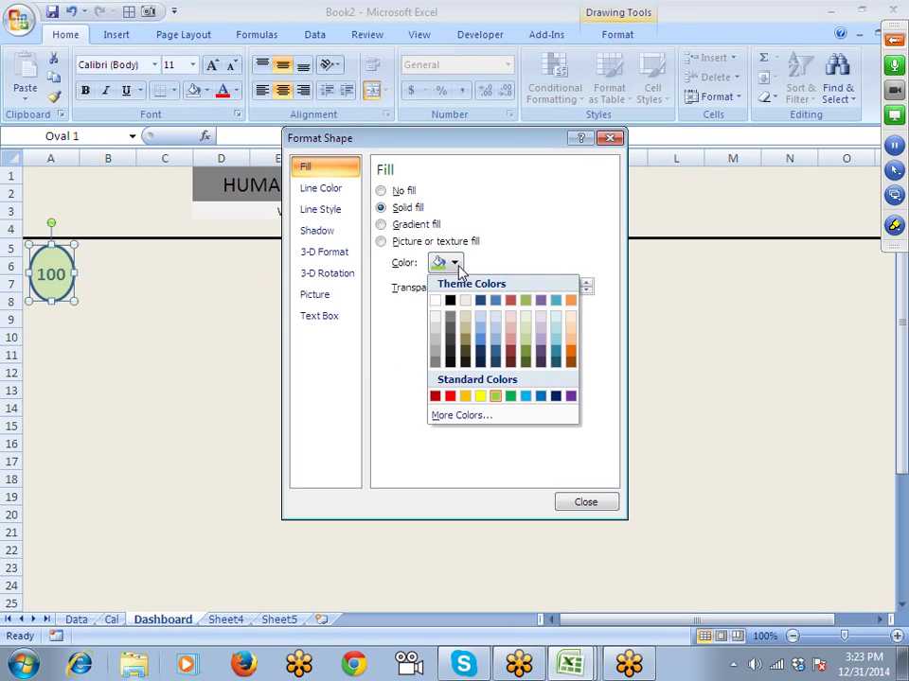
pyautogui.click(450, 396)
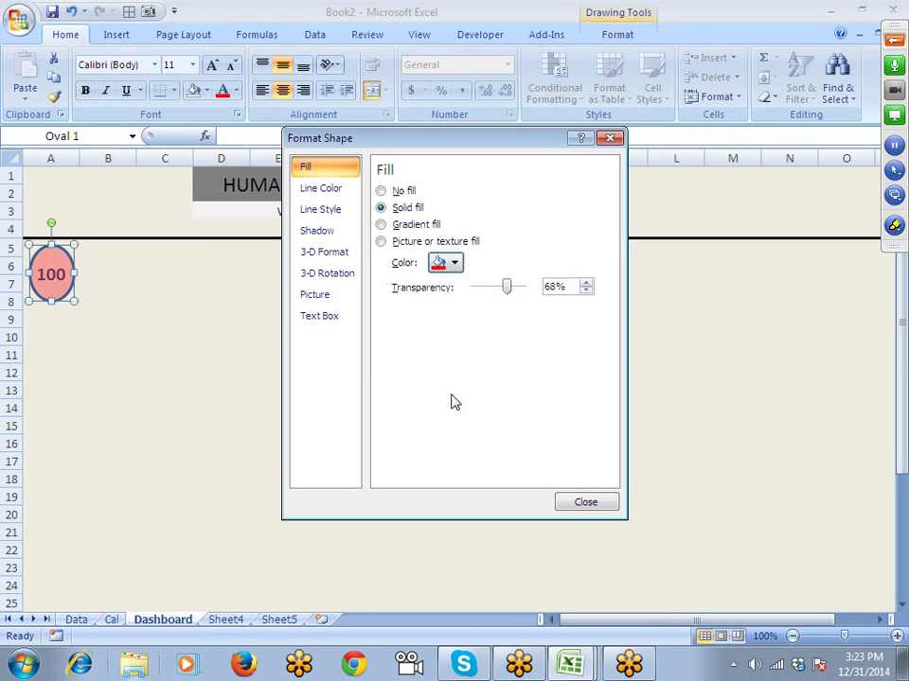
pyautogui.click(455, 265)
pyautogui.click(549, 395)
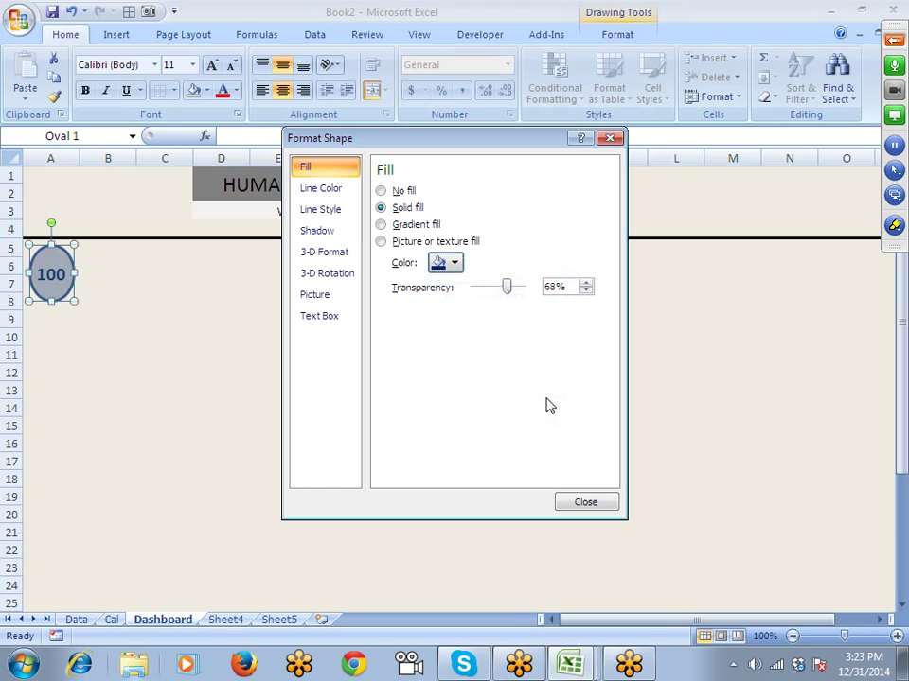
pyautogui.click(586, 501)
pyautogui.click(231, 366)
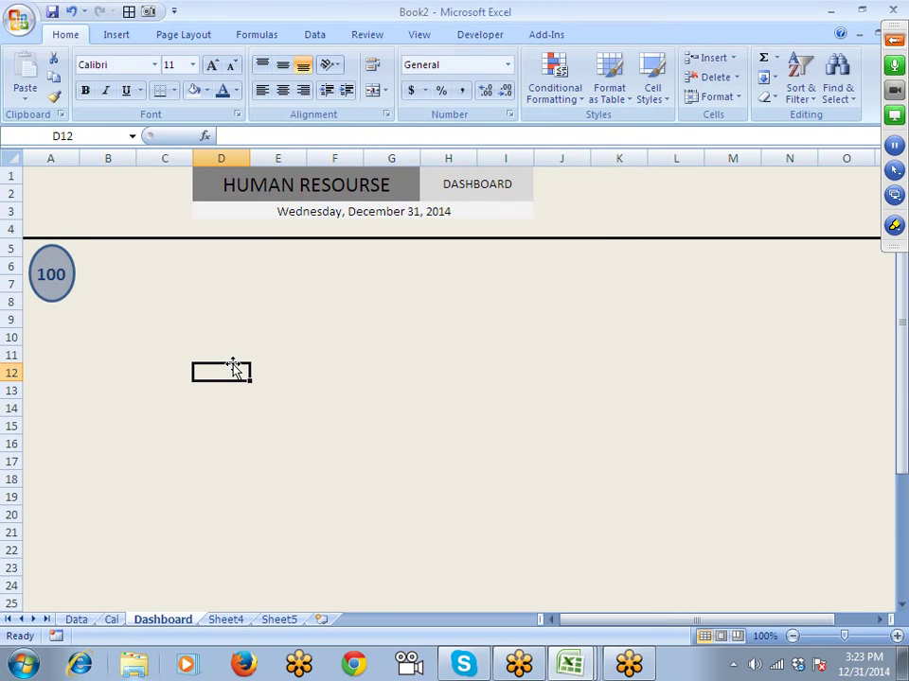
# Step: Check the formula behind the employee count in A6
pyautogui.press('Left')
pyautogui.press('Left')
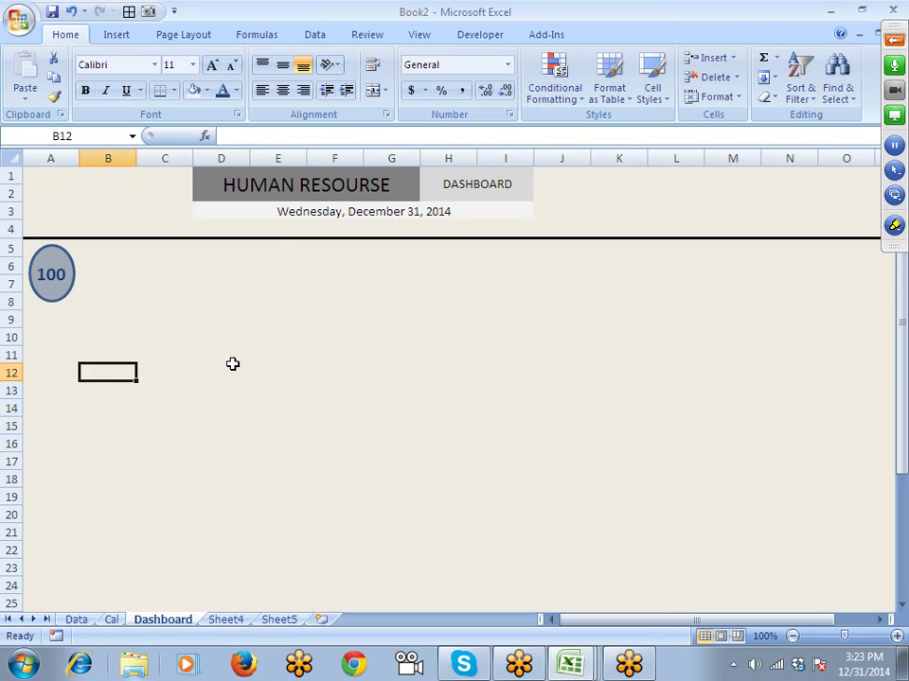
pyautogui.press('Up')
pyautogui.press('Up')
pyautogui.press('Up')
pyautogui.press('Up')
pyautogui.press('Up')
pyautogui.press('Left')
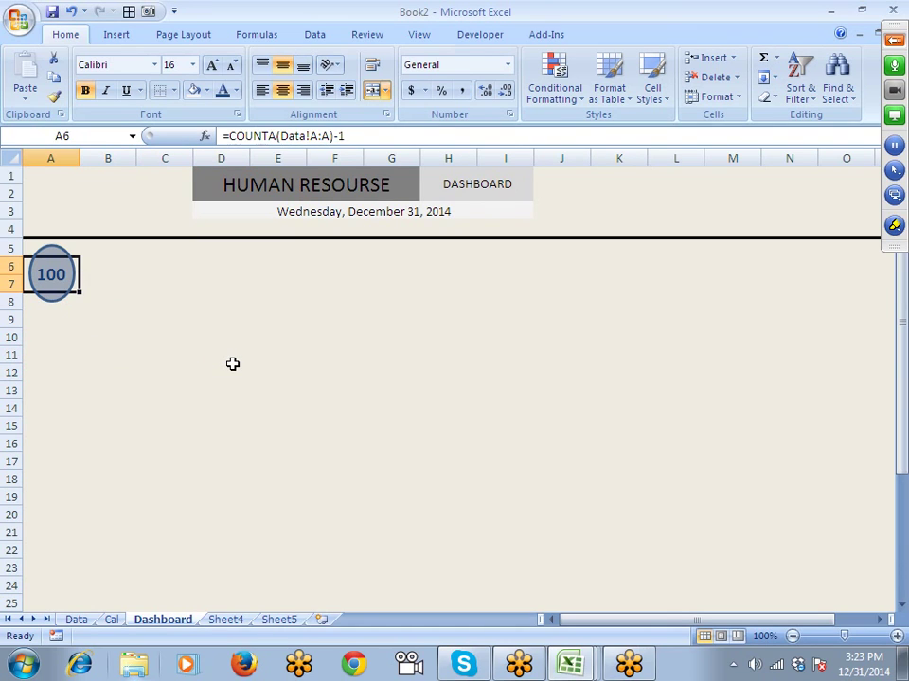
# Step: Enter the label "Employees" in cell A9 below the employee count oval
pyautogui.click(38, 318)
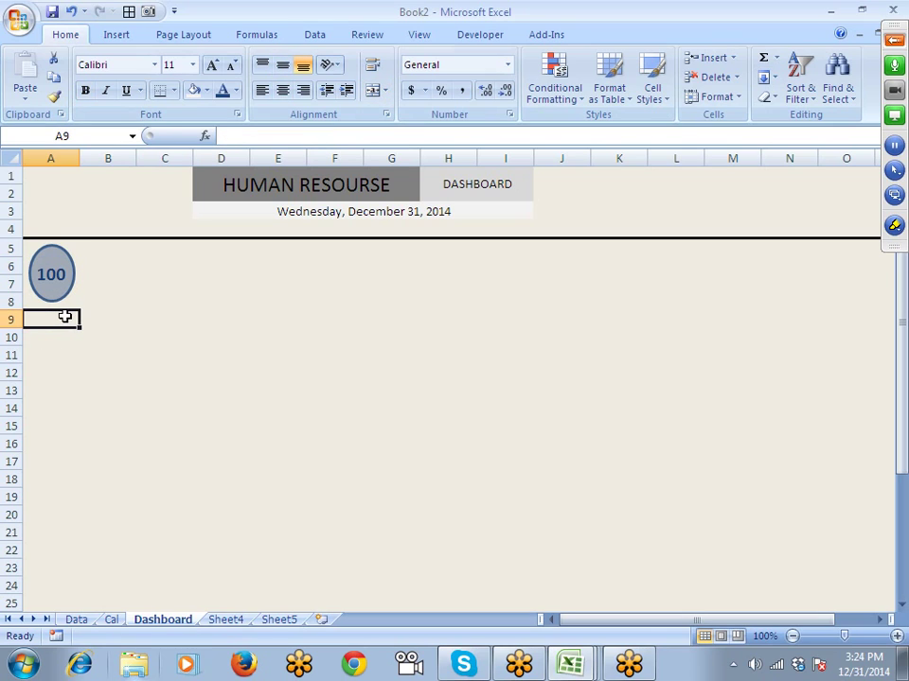
pyautogui.write('e')
pyautogui.press('Escape')
pyautogui.write('Employ')
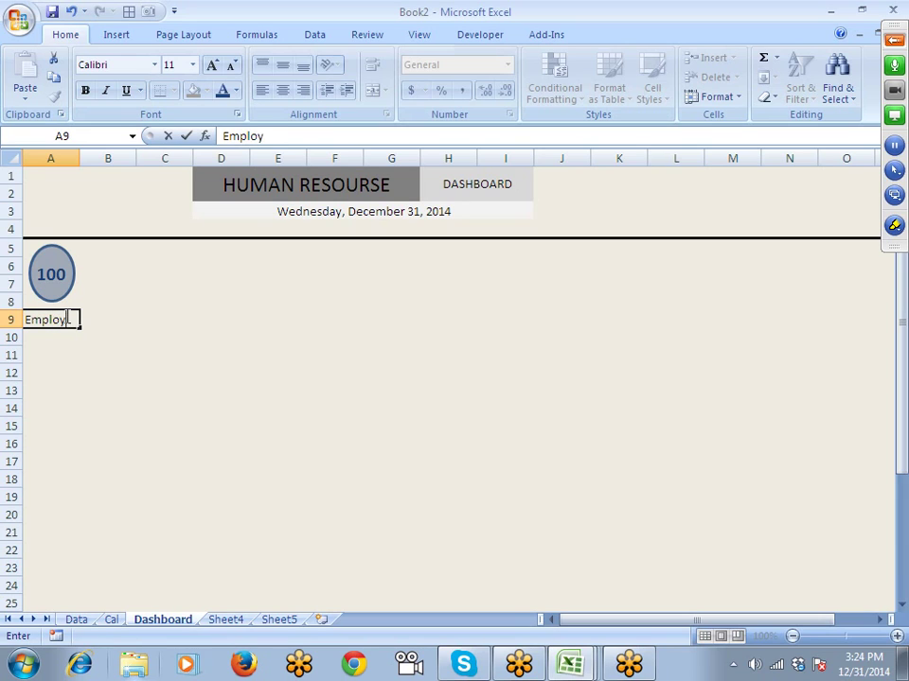
pyautogui.press('Return')
# Step: Widen column A to fit the Employees label and add a top border to cell A9
pyautogui.click(67, 318)
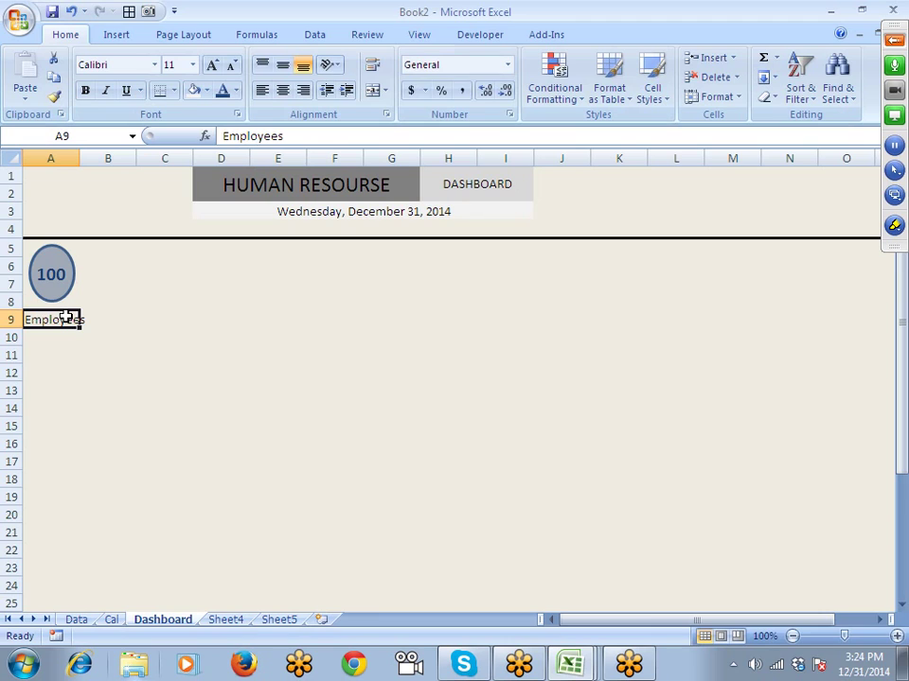
pyautogui.doubleClick(82, 160)
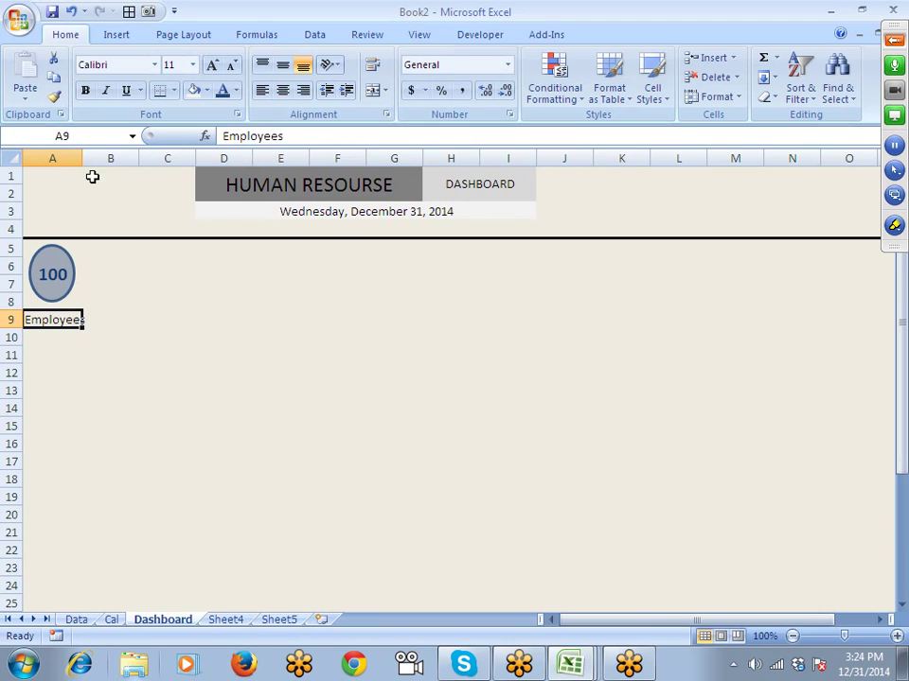
pyautogui.moveTo(82, 158); pyautogui.dragTo(89, 158)
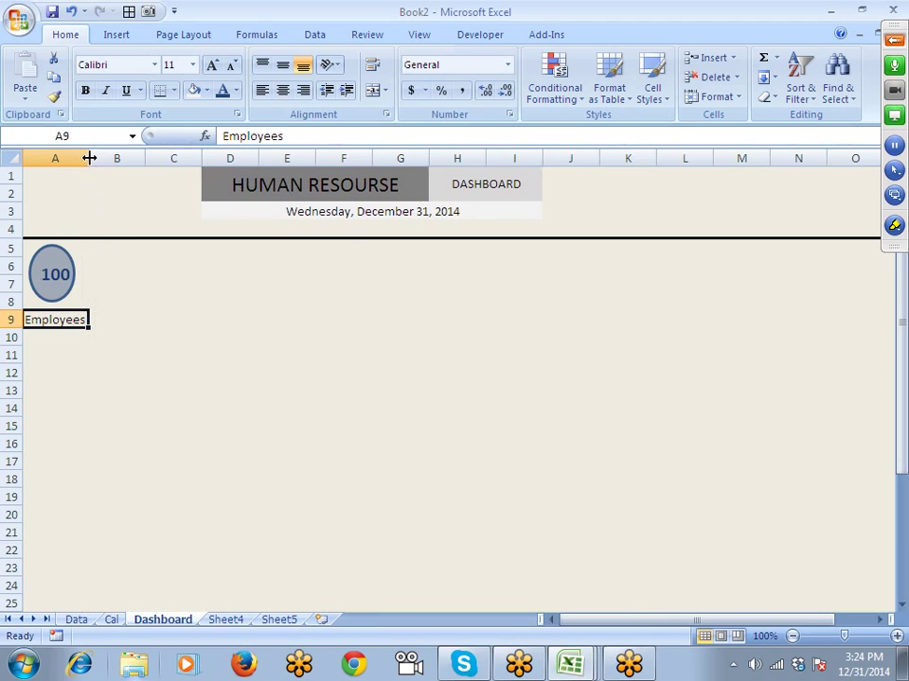
pyautogui.click(174, 91)
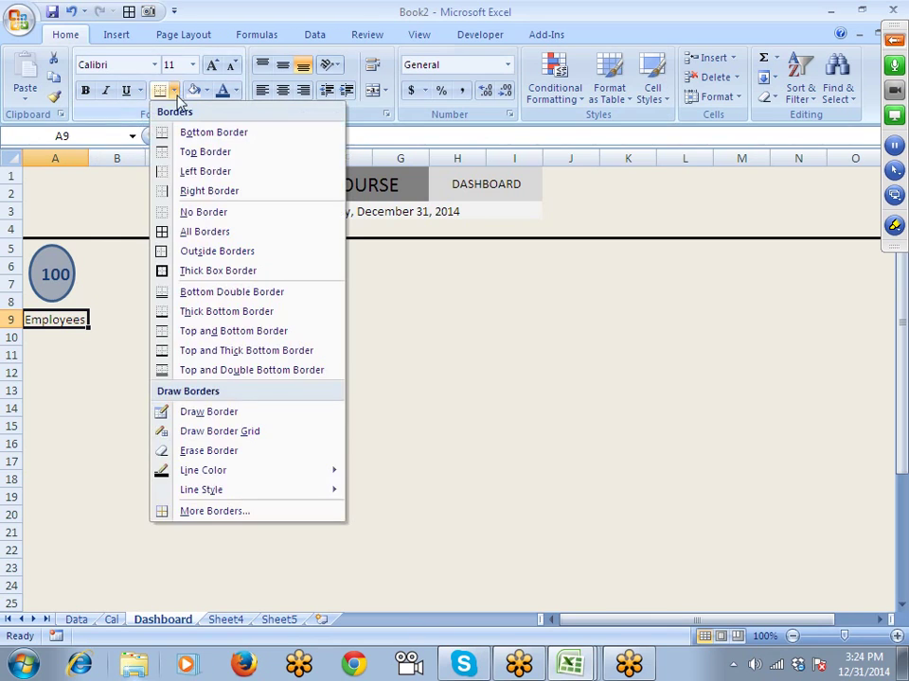
pyautogui.click(185, 153)
pyautogui.click(108, 353)
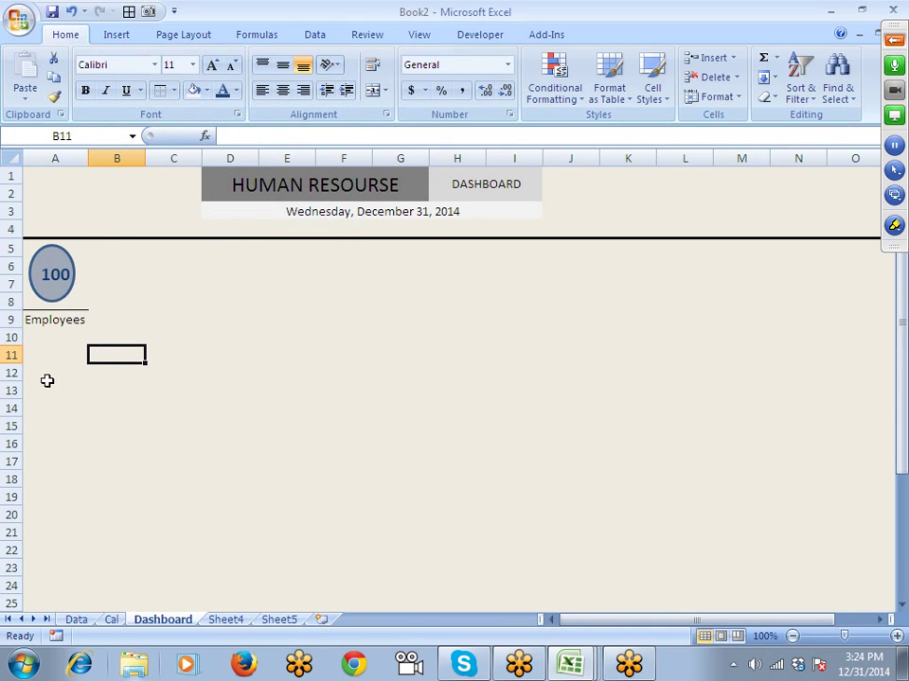
# Step: Shift the oval so it is centered around the employee count again
pyautogui.click(46, 377)
pyautogui.click(69, 289)
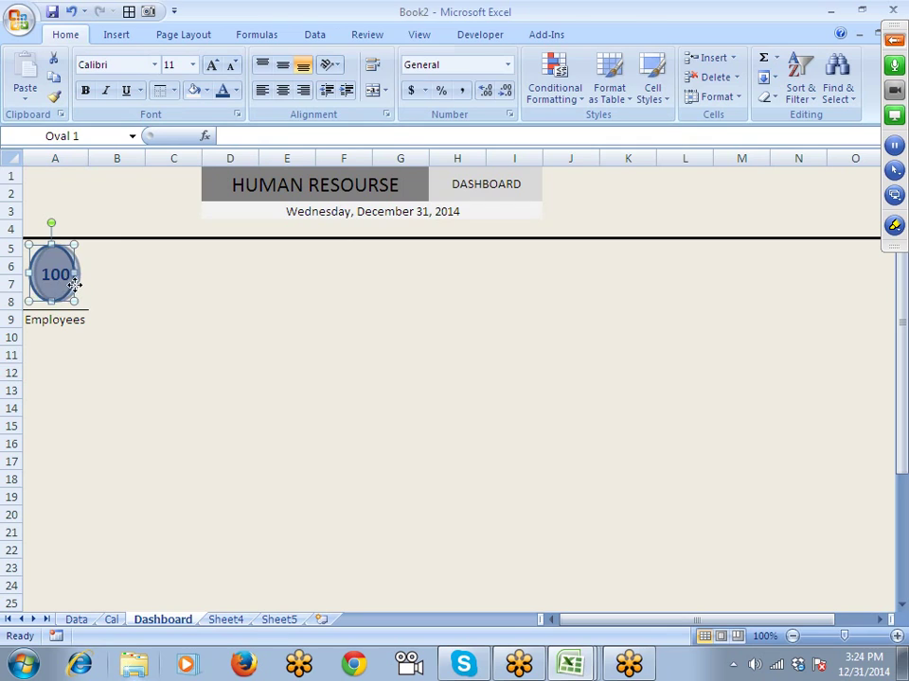
pyautogui.click(112, 316)
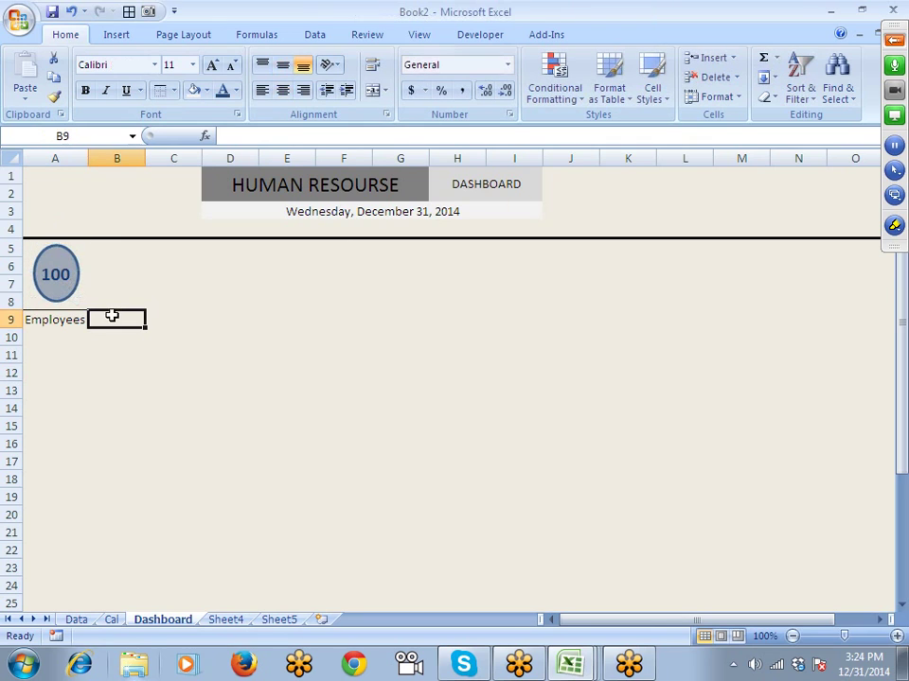
# Step: Merge and center A11:A12 and enter =COUNTA(Cal!A2:A23) there to count the departments
pyautogui.moveTo(57, 360); pyautogui.dragTo(58, 372)
pyautogui.click(369, 96)
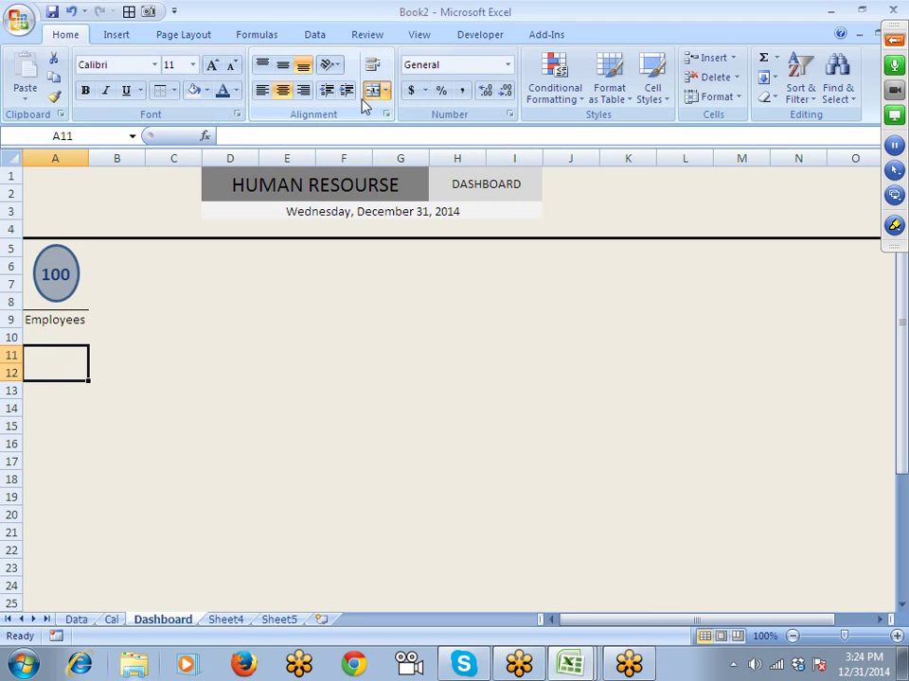
pyautogui.write('=cou')
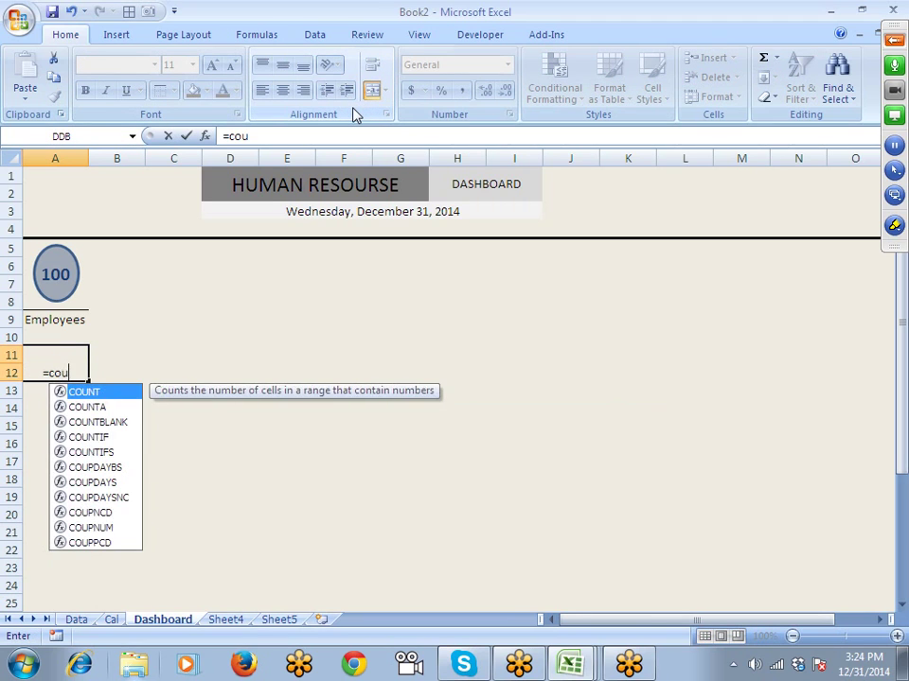
pyautogui.press('Down')
pyautogui.press('Tab')
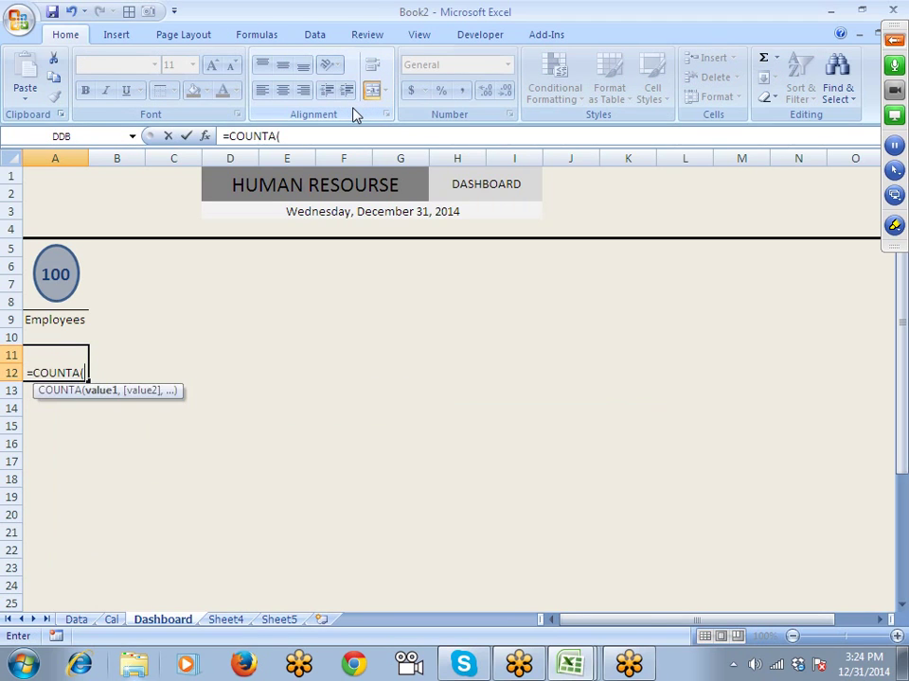
pyautogui.click(111, 620)
pyautogui.moveTo(69, 205); pyautogui.dragTo(71, 579)
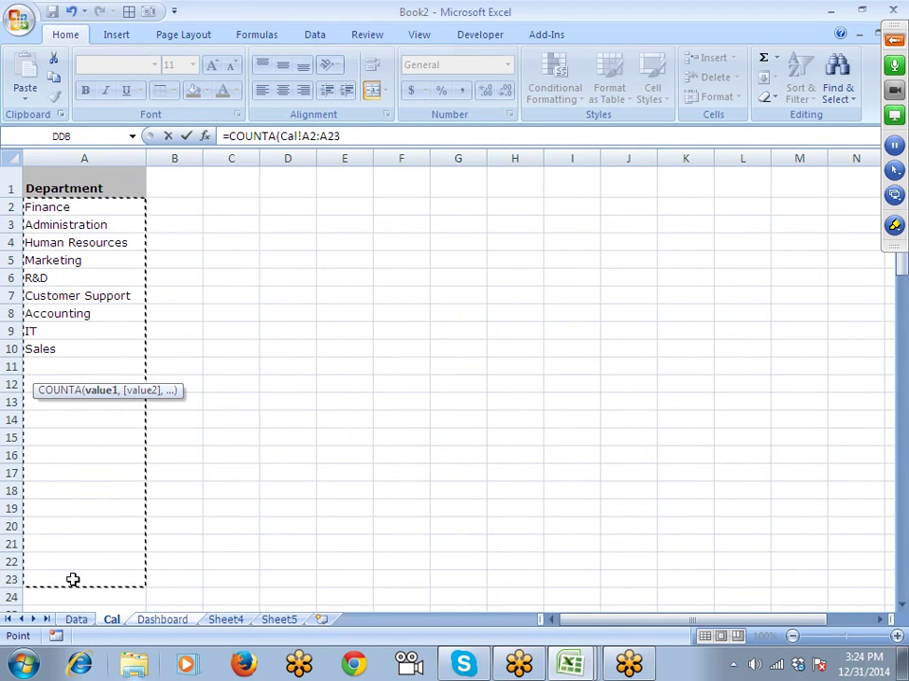
pyautogui.press('Return')
# Step: Increase the font size of the department count in A11 to 24
pyautogui.press('Up')
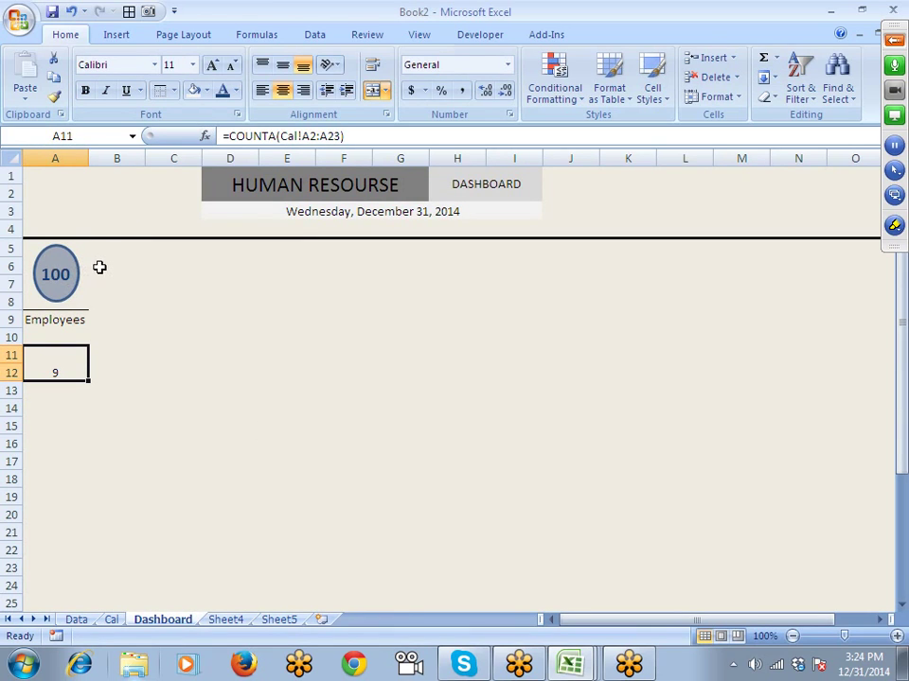
pyautogui.click(212, 68)
pyautogui.click(212, 68)
pyautogui.click(212, 68)
pyautogui.click(212, 68)
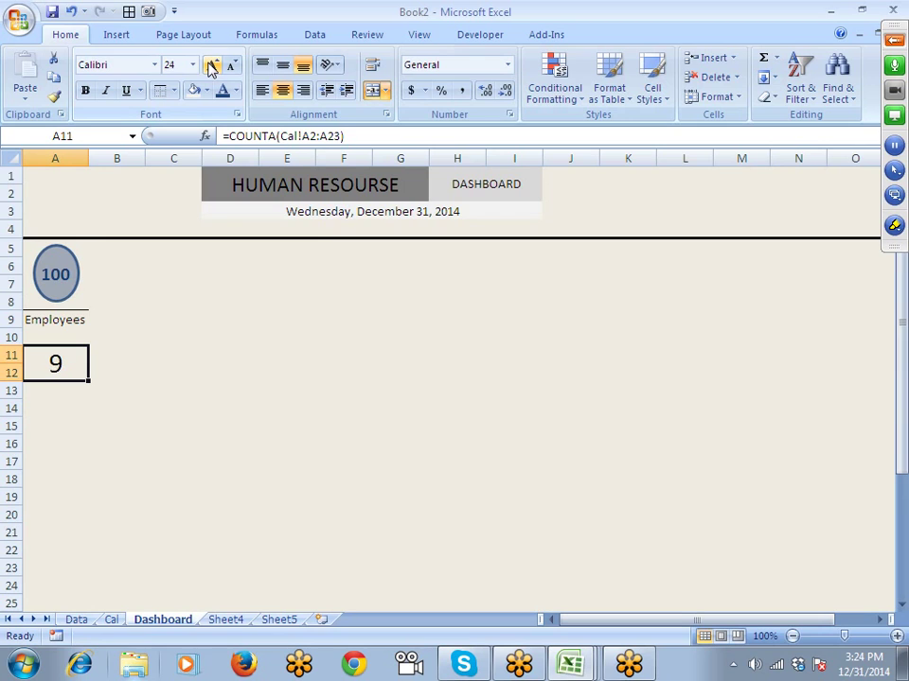
# Step: Duplicate the employee count oval and place the copy centered around the department count in A11
pyautogui.click(79, 272)
pyautogui.moveTo(79, 272); pyautogui.dragTo(82, 362)
pyautogui.click(81, 361)
pyautogui.click(76, 360)
pyautogui.click(105, 362)
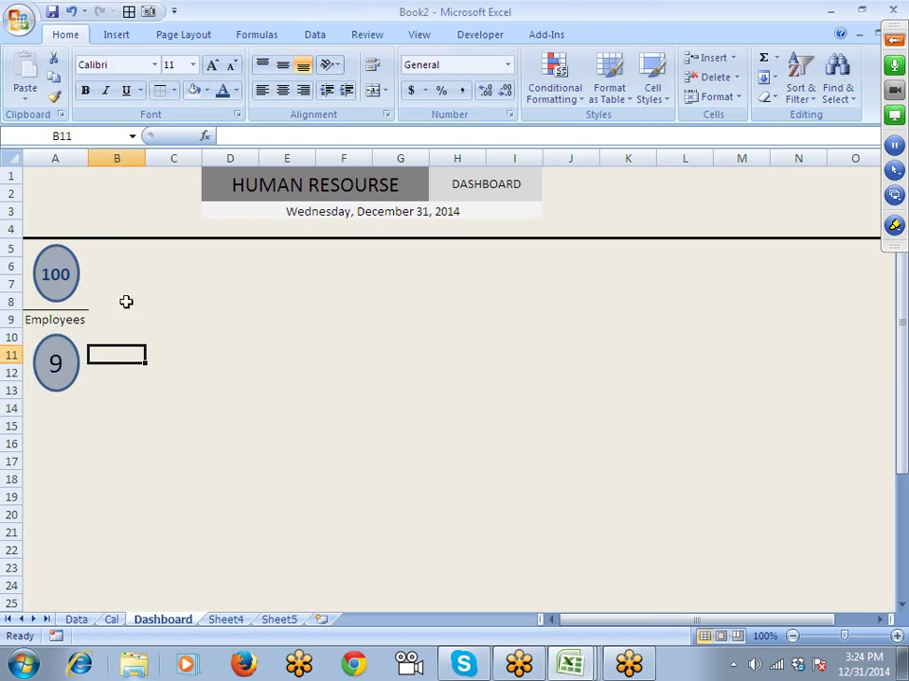
# Step: Change the solid fill of the oval around the department count to the standard dark red color
pyautogui.click(76, 379)
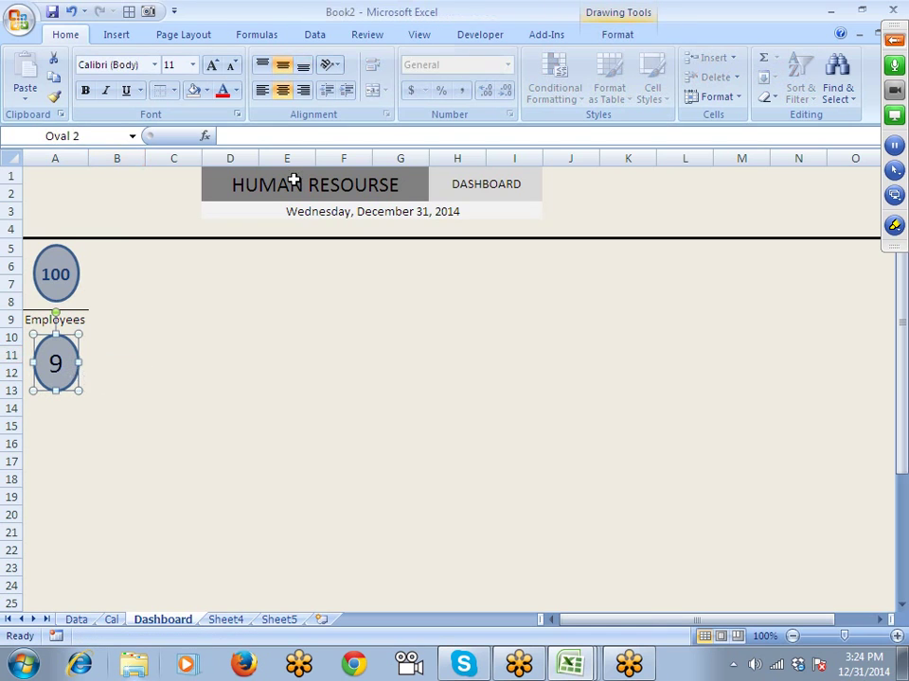
pyautogui.rightClick(76, 379)
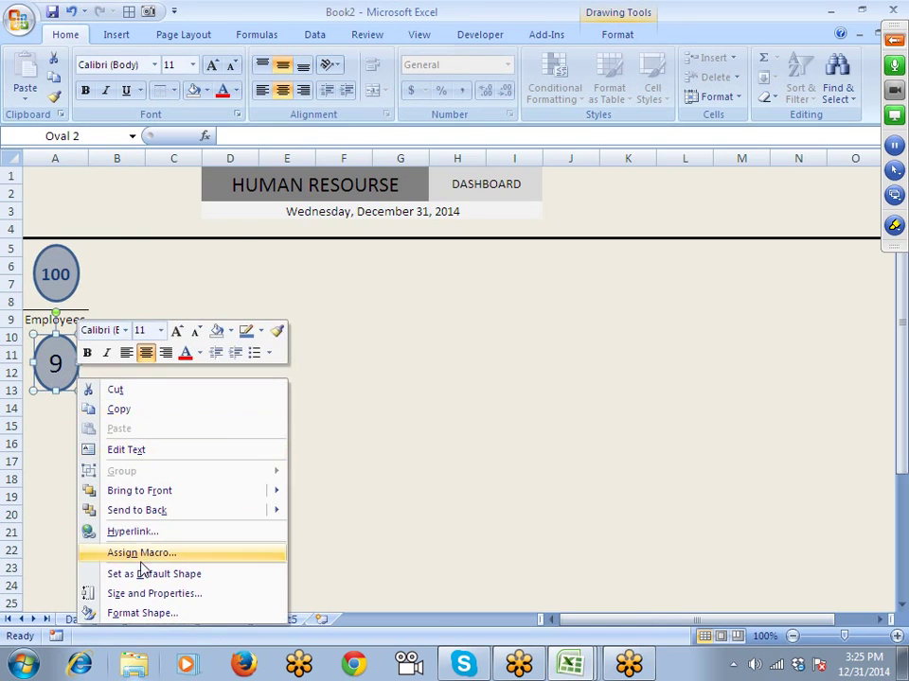
pyautogui.click(143, 613)
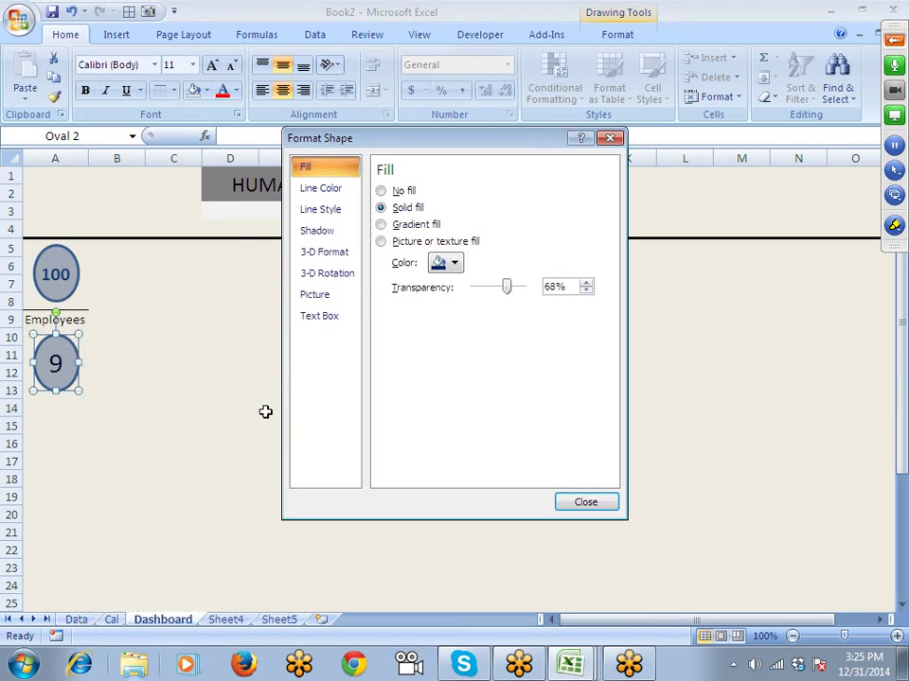
pyautogui.click(454, 263)
pyautogui.click(451, 397)
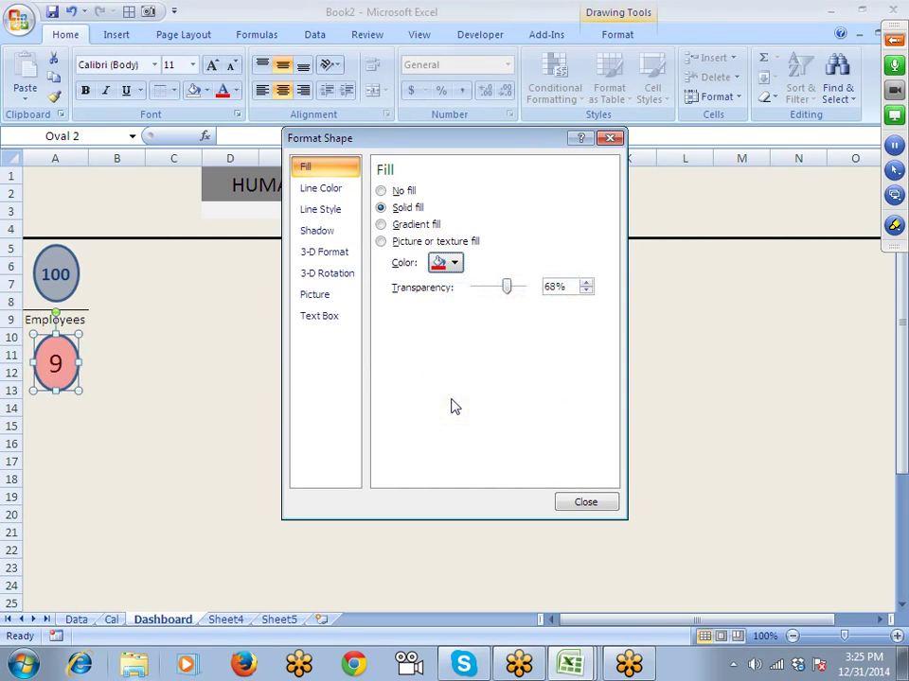
pyautogui.click(441, 264)
pyautogui.click(435, 397)
pyautogui.click(232, 371)
pyautogui.click(585, 502)
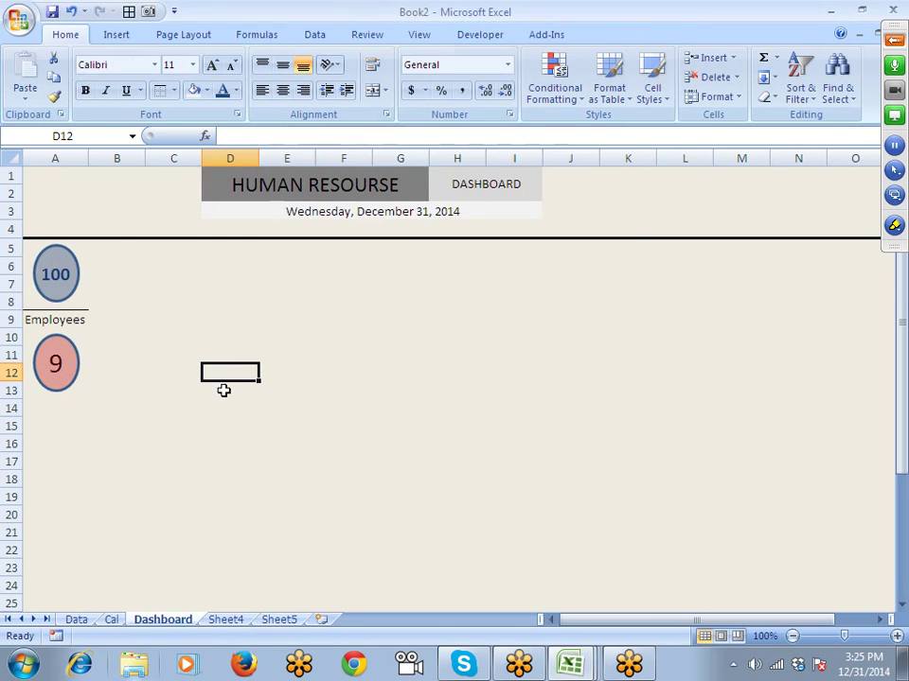
# Step: Change the font color of the department count in A11 to the standard blue color
pyautogui.click(101, 371)
pyautogui.press('Up')
pyautogui.press('Left')
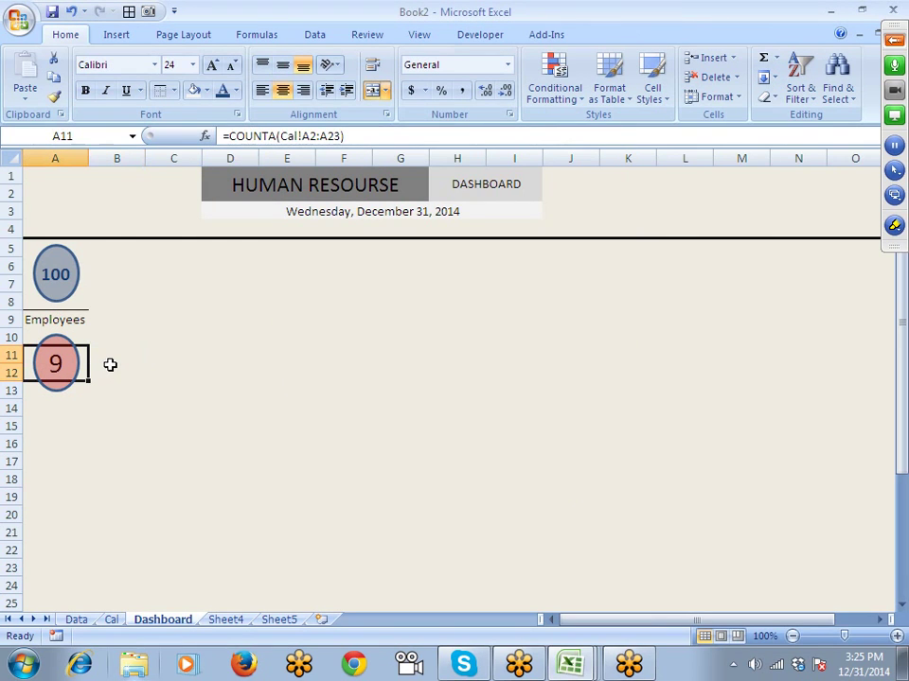
pyautogui.click(237, 90)
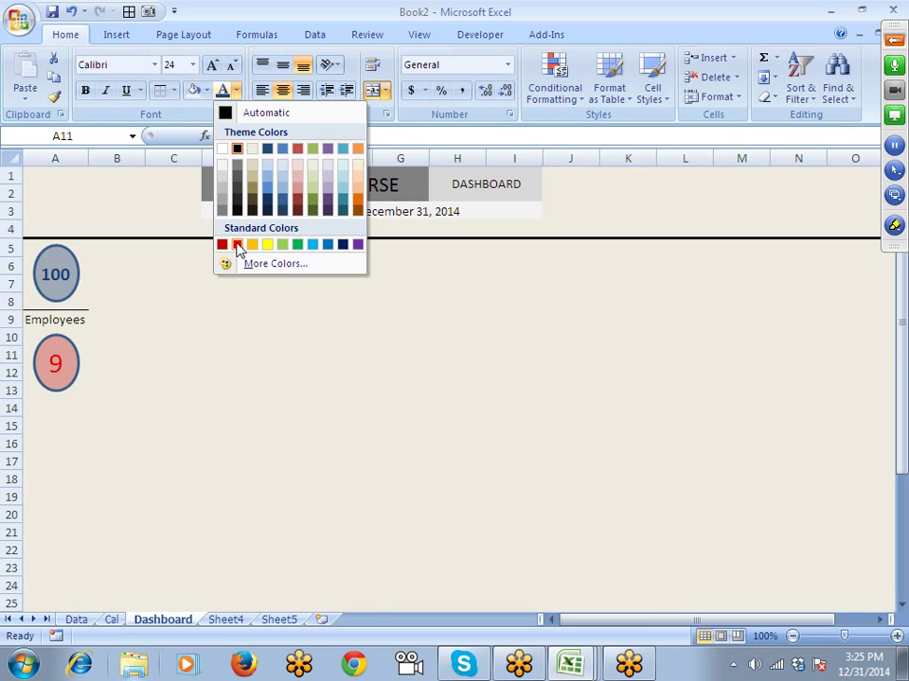
pyautogui.click(331, 252)
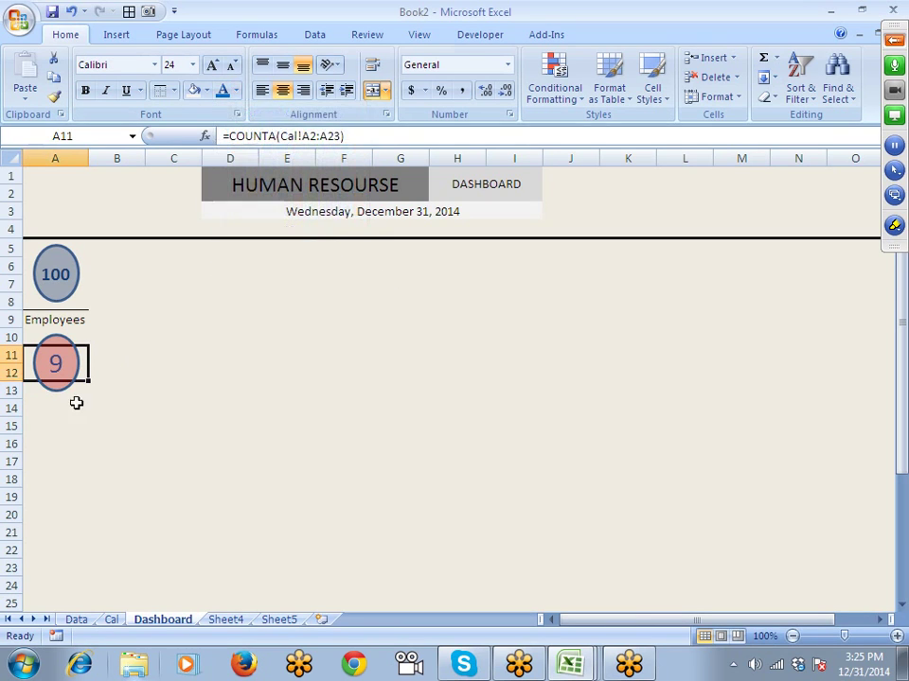
# Step: Copy the Employees label with its top border to A14 and replace its text with "Department"
pyautogui.click(51, 408)
pyautogui.click(65, 319)
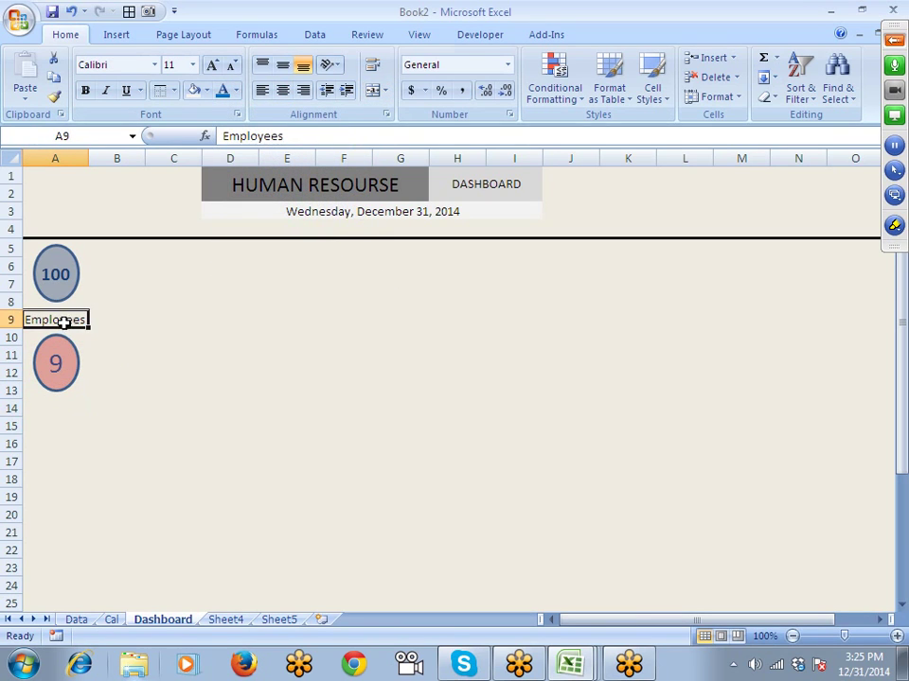
pyautogui.hotkey('ctrl', 'c')
pyautogui.click(56, 408)
pyautogui.hotkey('ctrl', 'v')
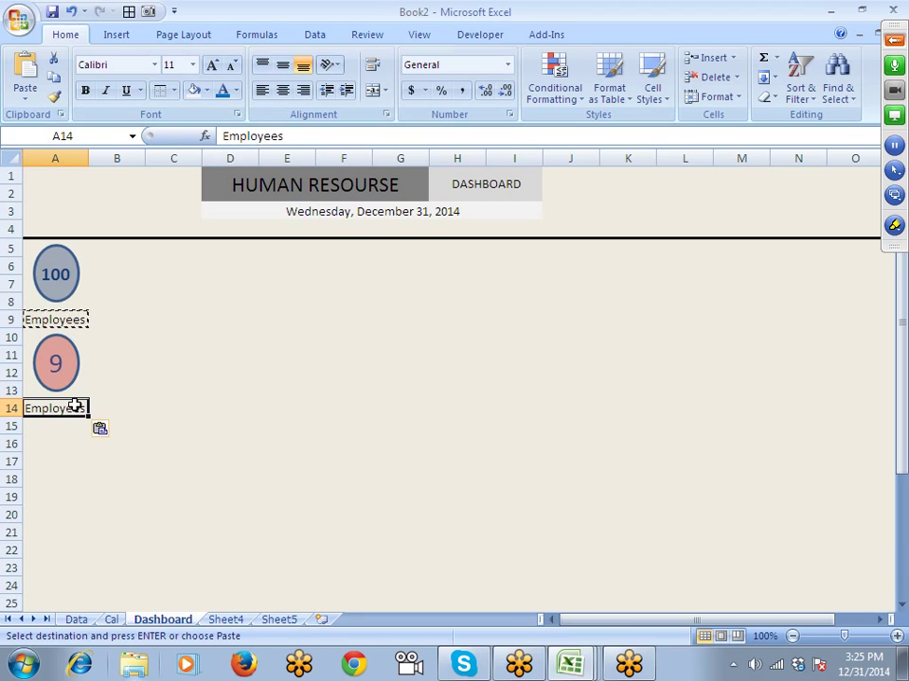
pyautogui.write('Depar')
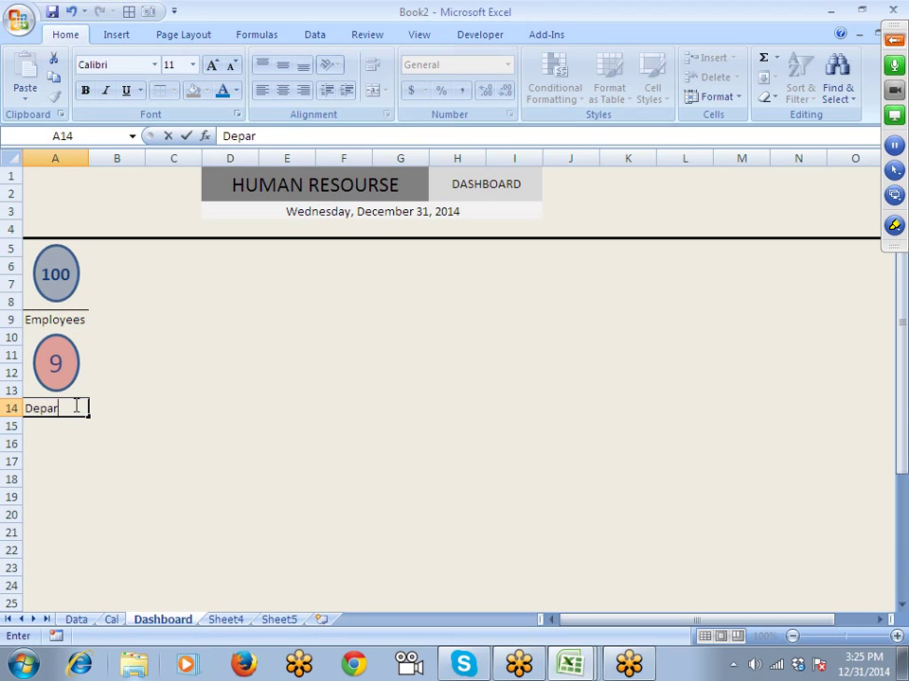
pyautogui.write('tment')
pyautogui.press('Return')
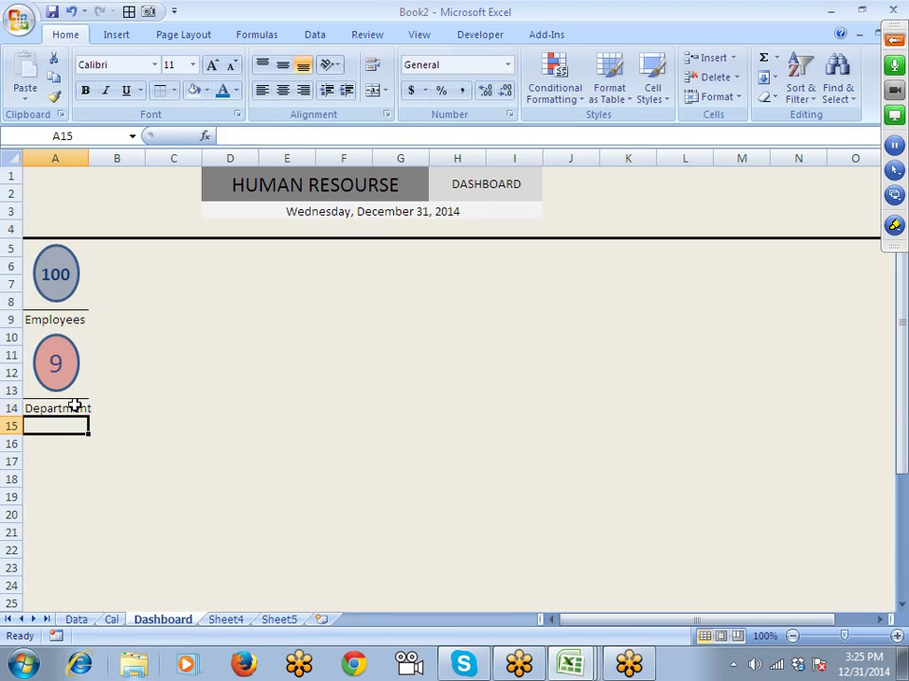
pyautogui.click(75, 405)
pyautogui.click(221, 428)
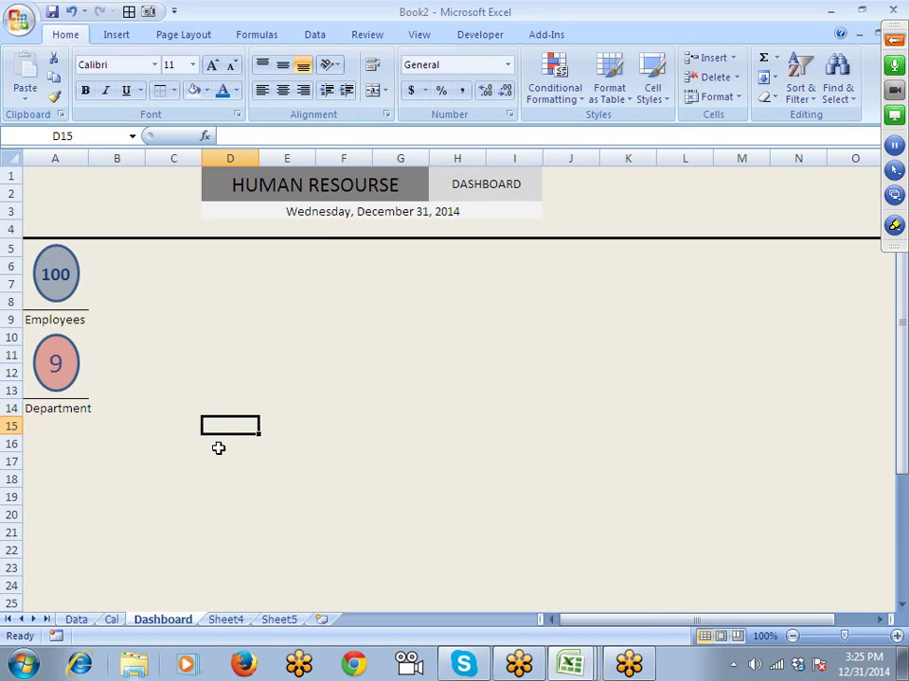
# Step: Save the workbook in My Documents as a macro-enabled workbook named "1.Dashboar_HR"
pyautogui.click(128, 355)
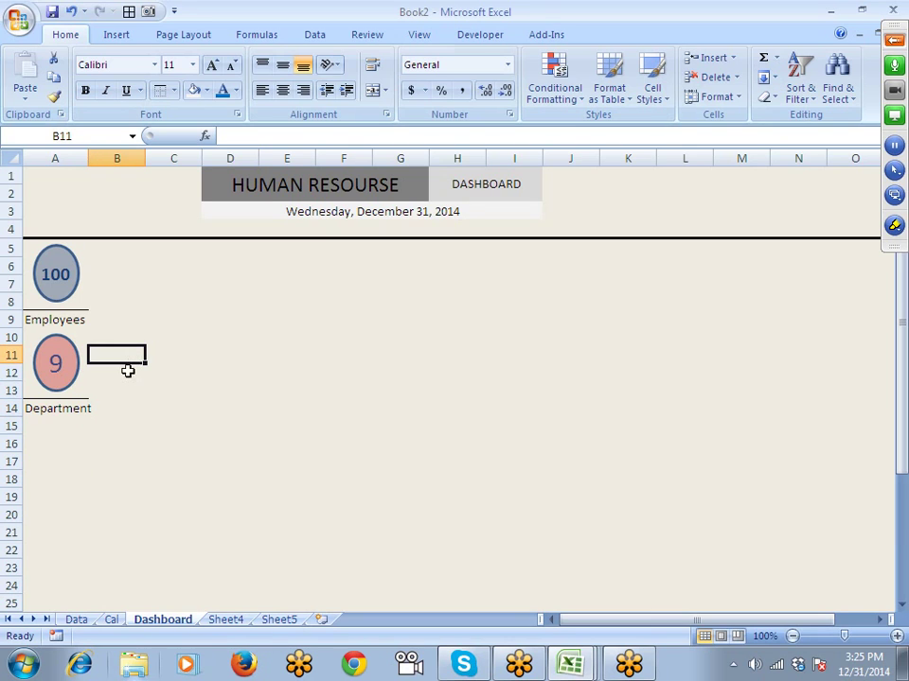
pyautogui.click(195, 317)
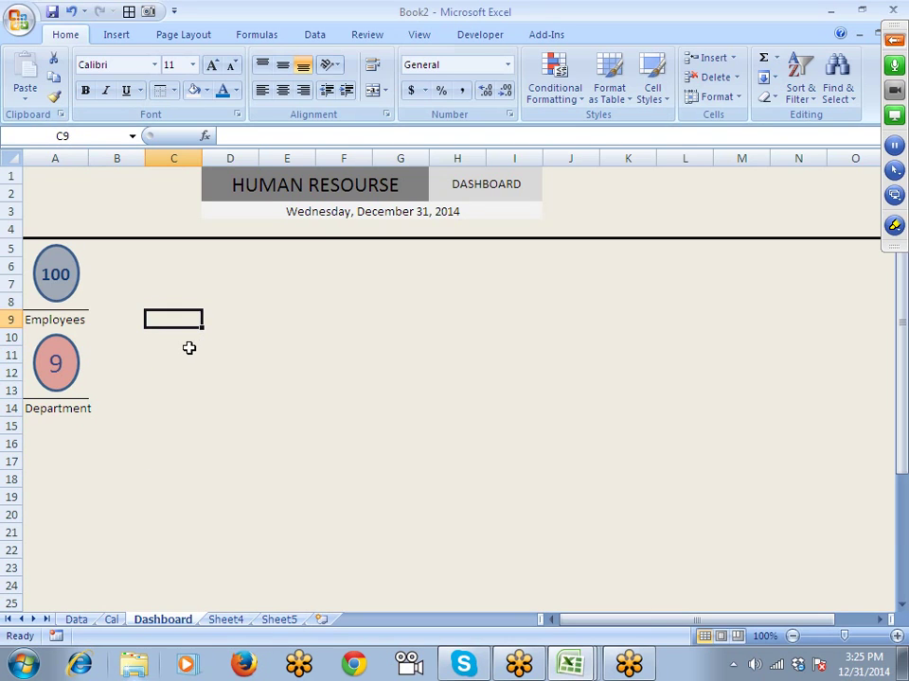
pyautogui.hotkey('ctrl', 's')
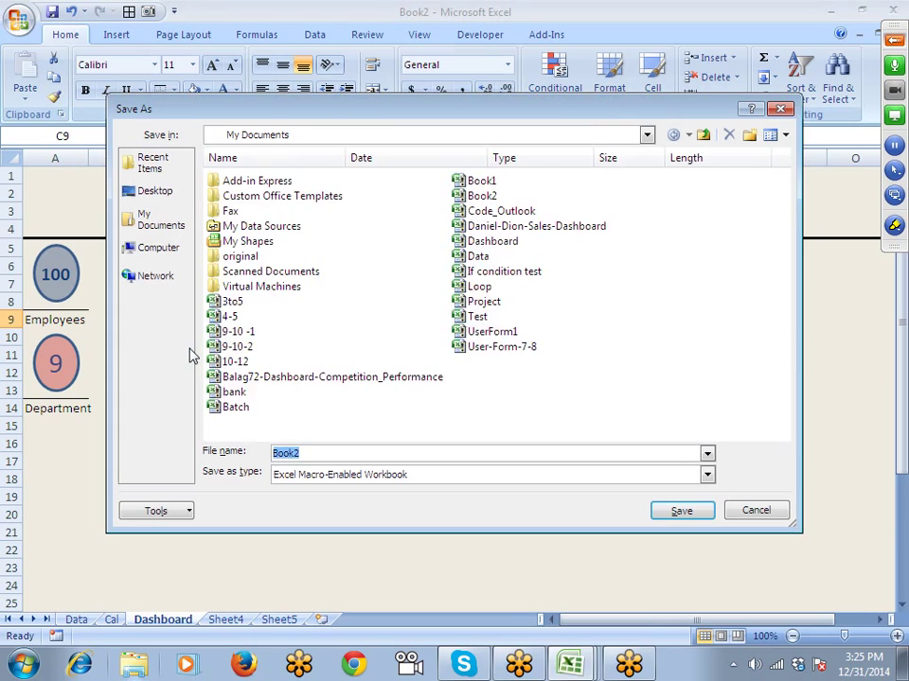
pyautogui.write('Dashb')
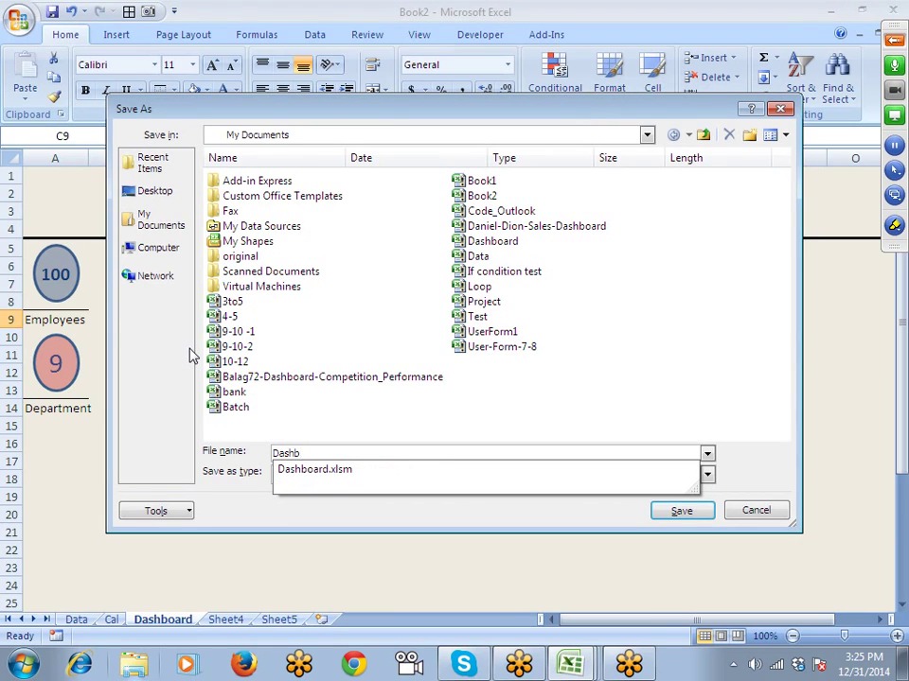
pyautogui.write('oar_')
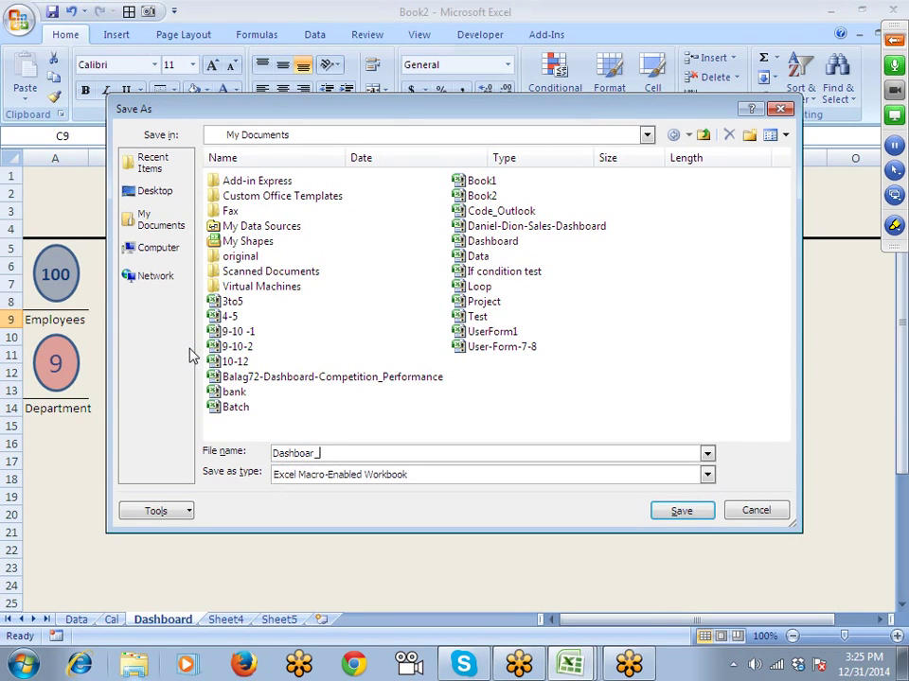
pyautogui.write('HR')
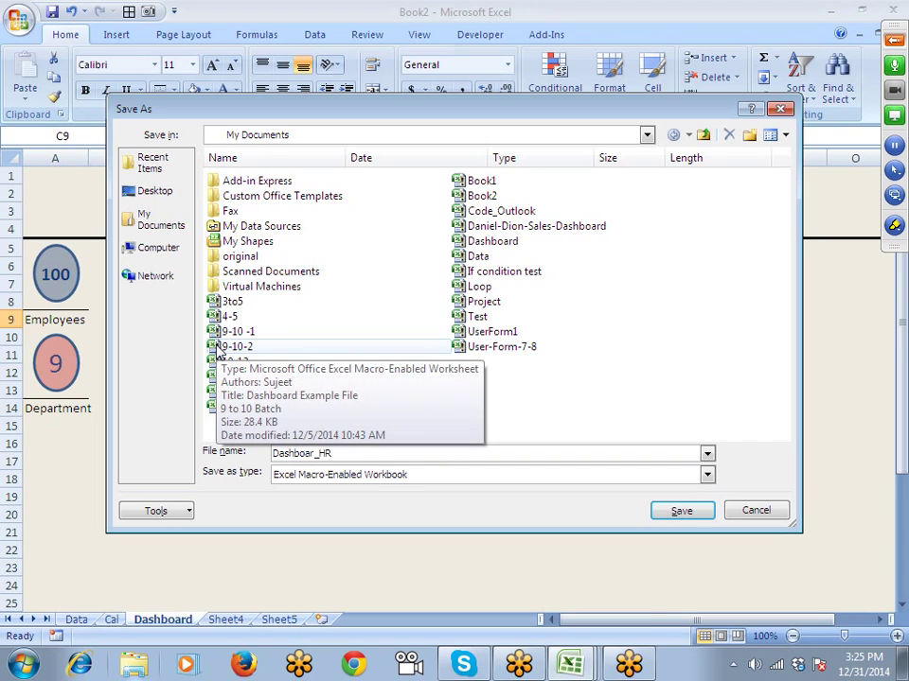
pyautogui.click(313, 454)
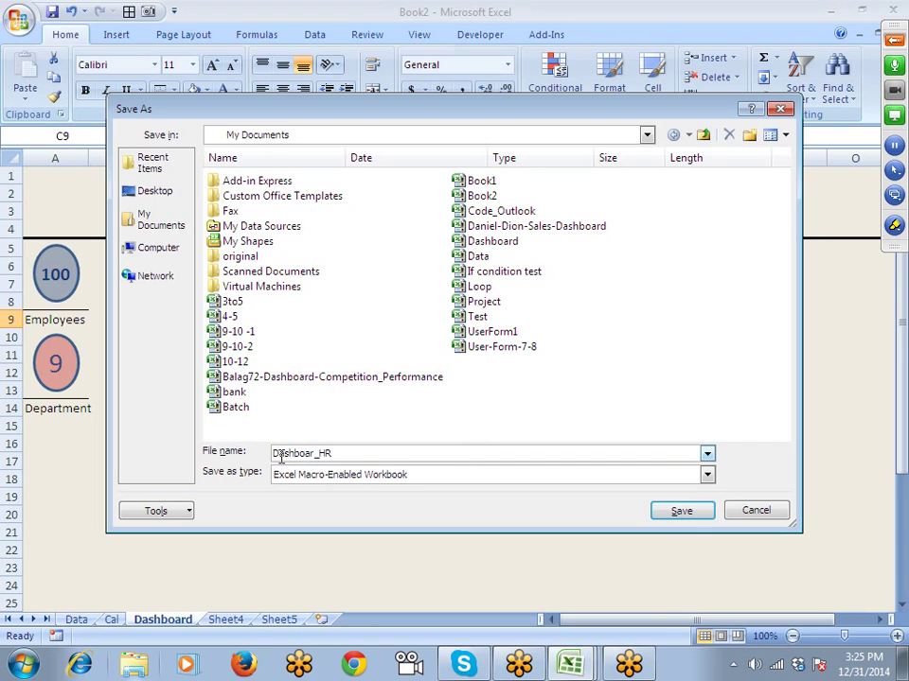
pyautogui.write('1.')
pyautogui.click(653, 513)
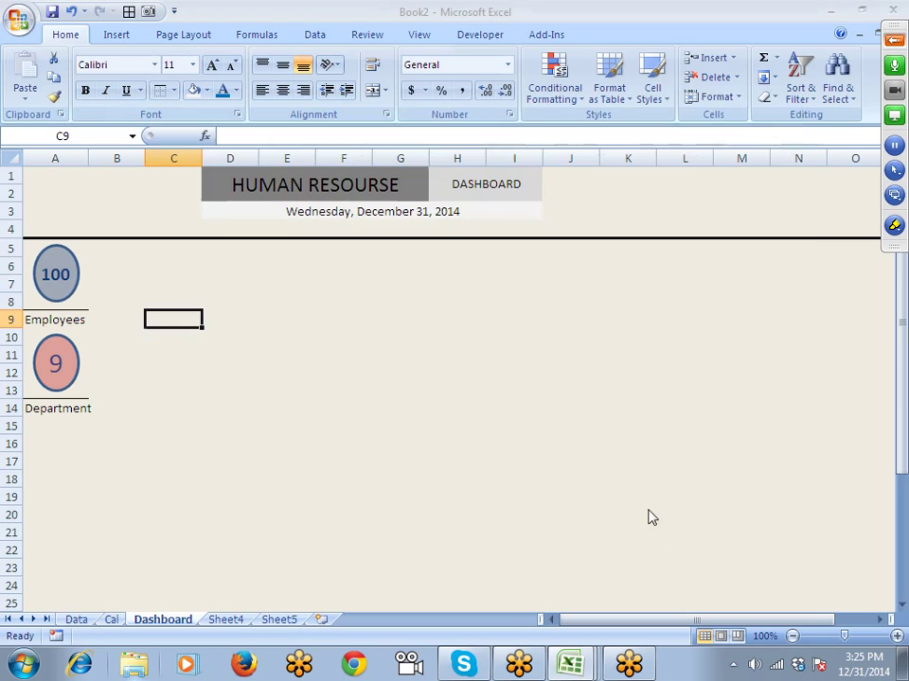
# Step: On the Cal sheet, add the header "Headcounts" in B1 and autofit column B to it
pyautogui.click(75, 620)
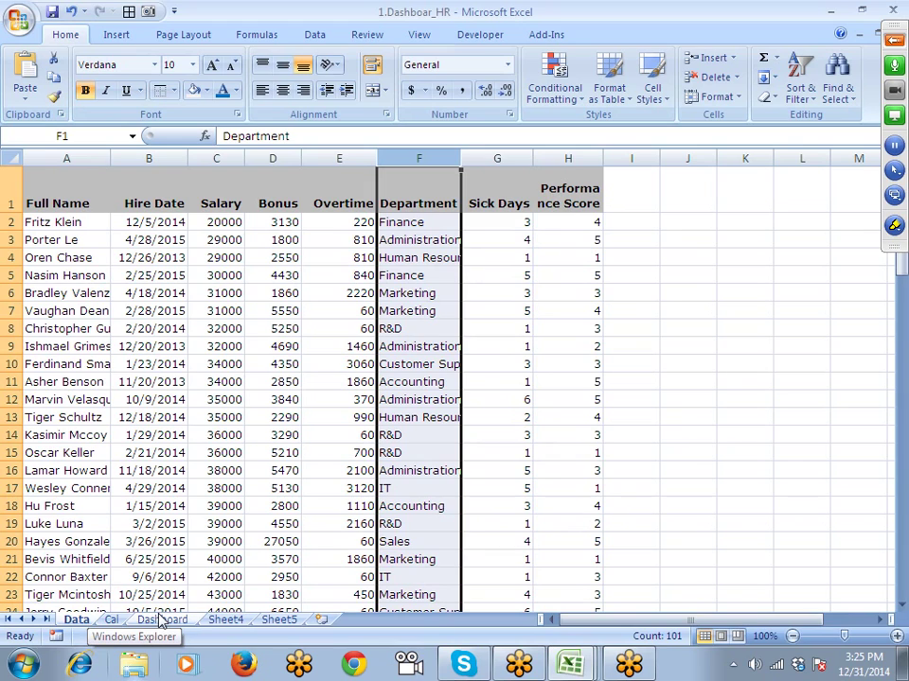
pyautogui.click(112, 620)
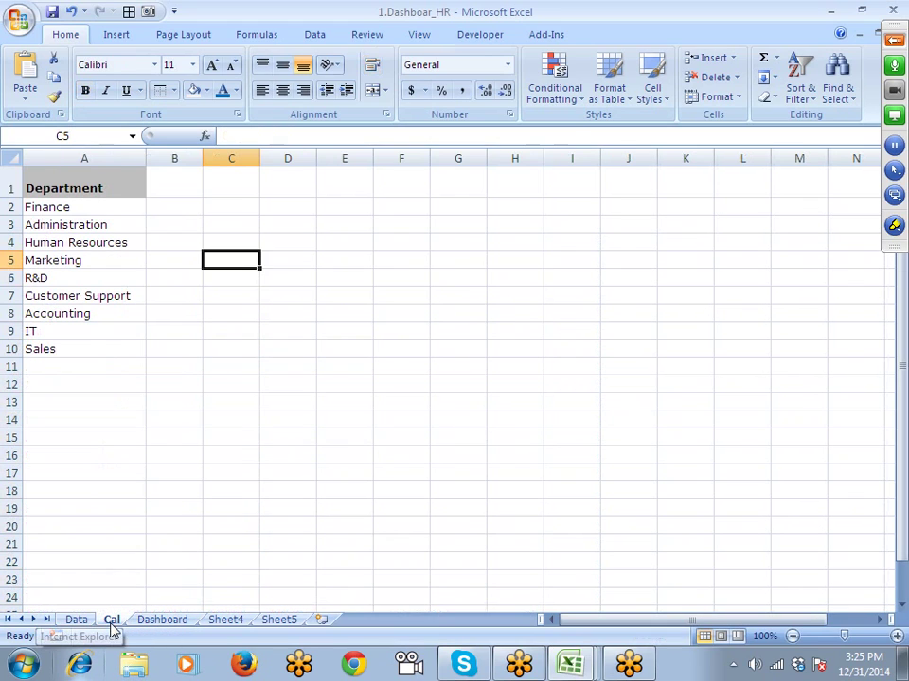
pyautogui.click(177, 185)
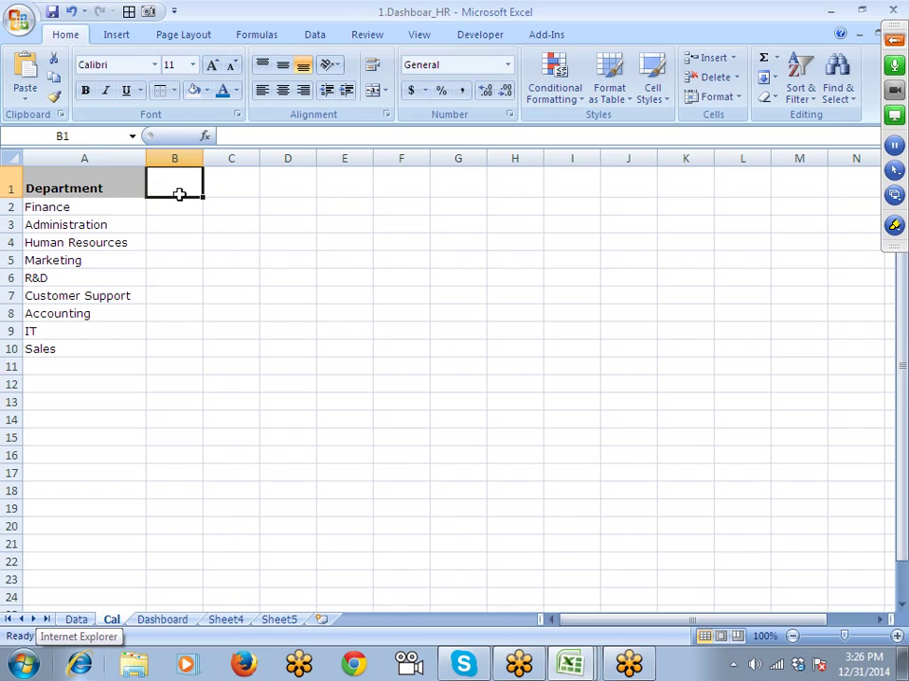
pyautogui.write('H')
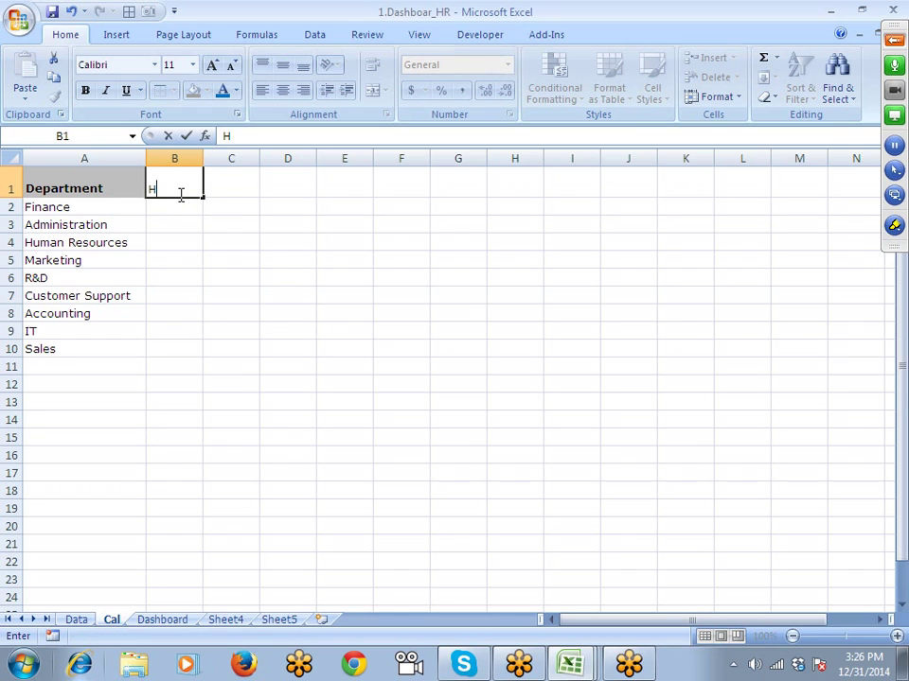
pyautogui.write('eadcounts')
pyautogui.press('Return')
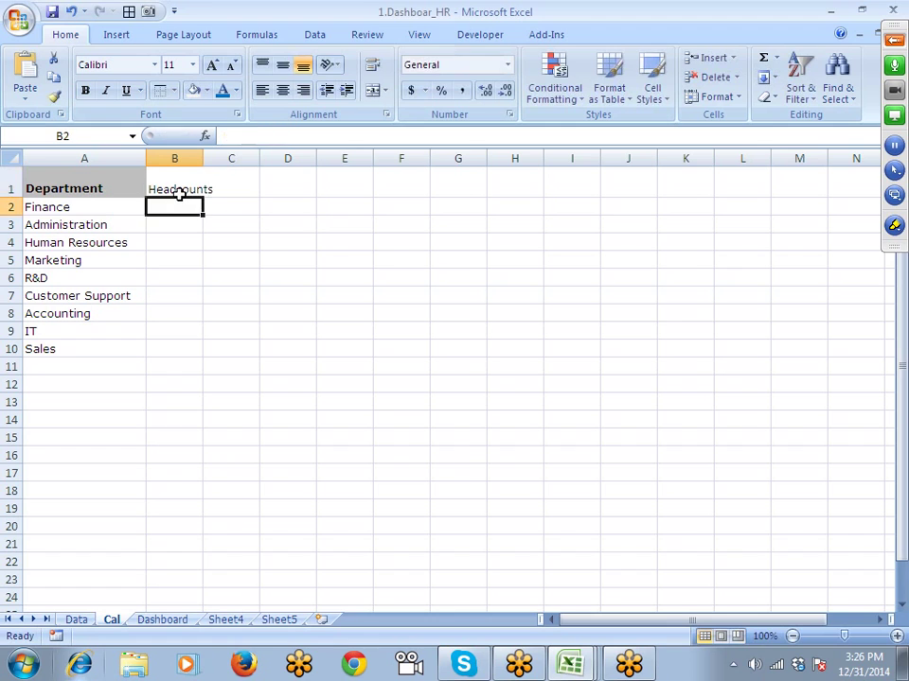
pyautogui.doubleClick(203, 157)
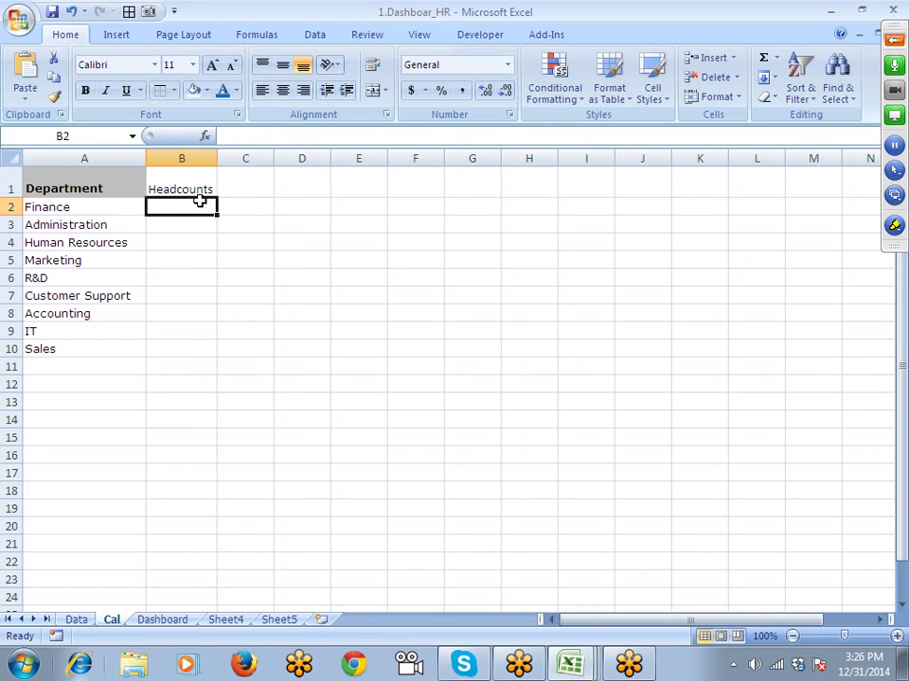
pyautogui.write('=sum')
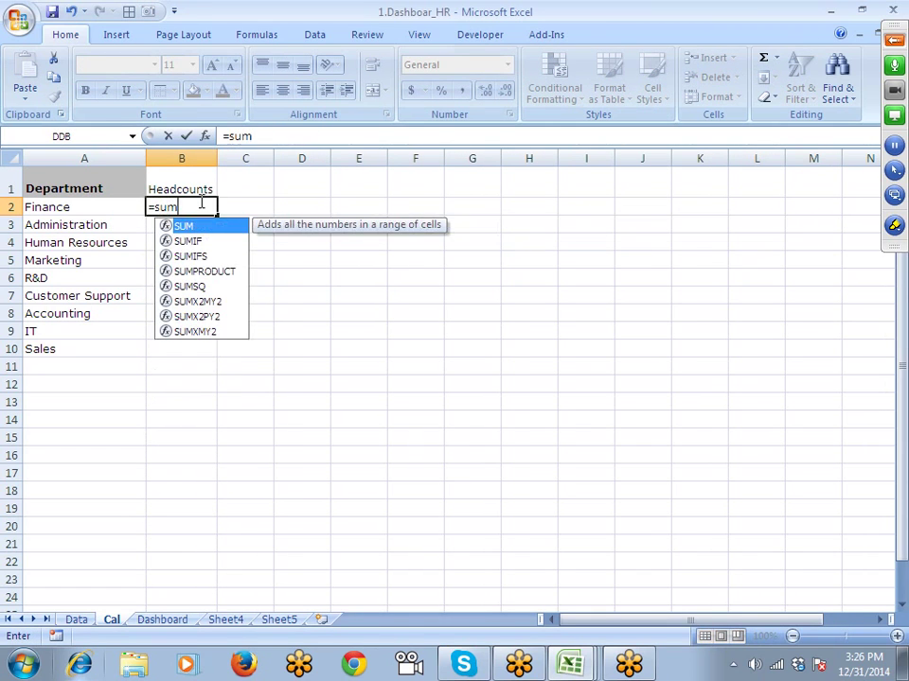
pyautogui.press('Down')
pyautogui.press('Tab')
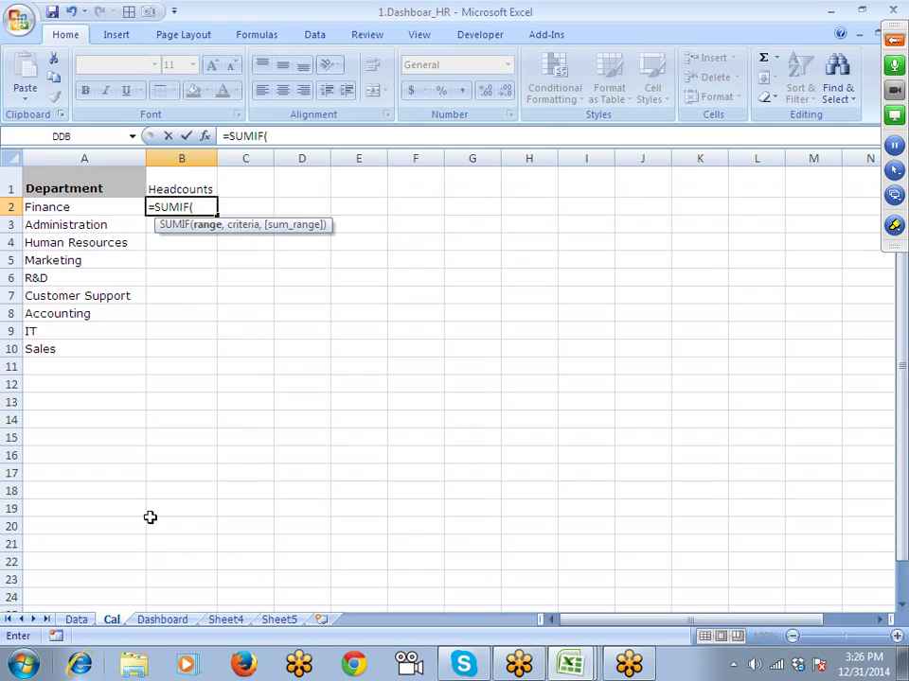
pyautogui.click(76, 619)
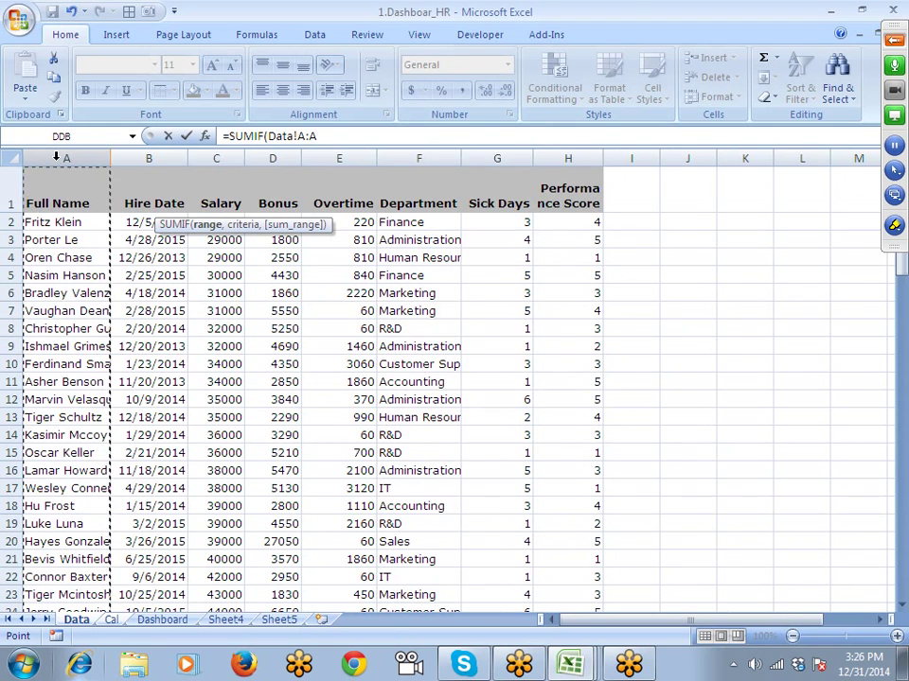
pyautogui.click(394, 156)
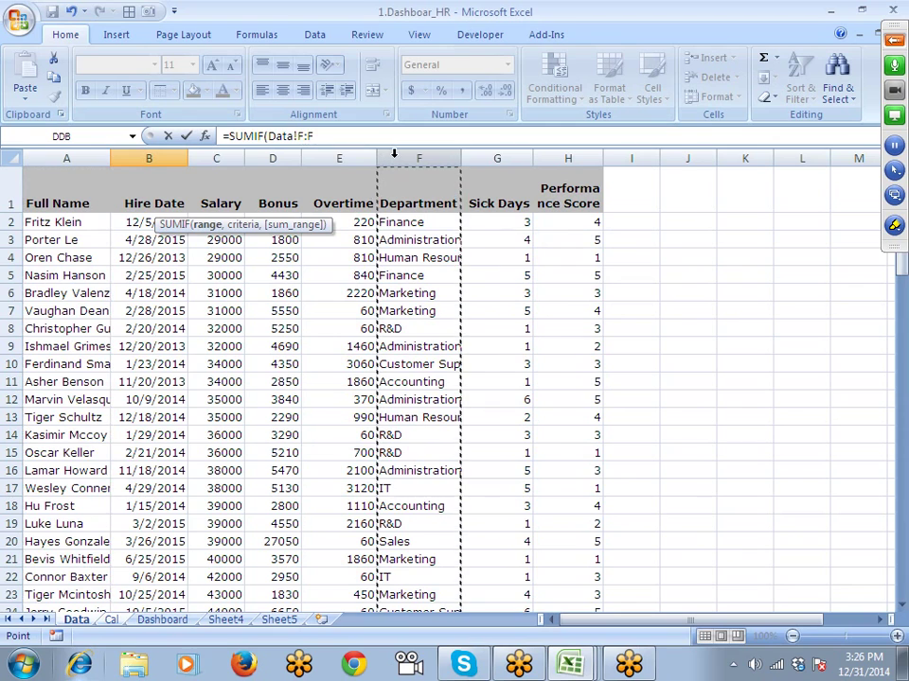
pyautogui.press('Escape')
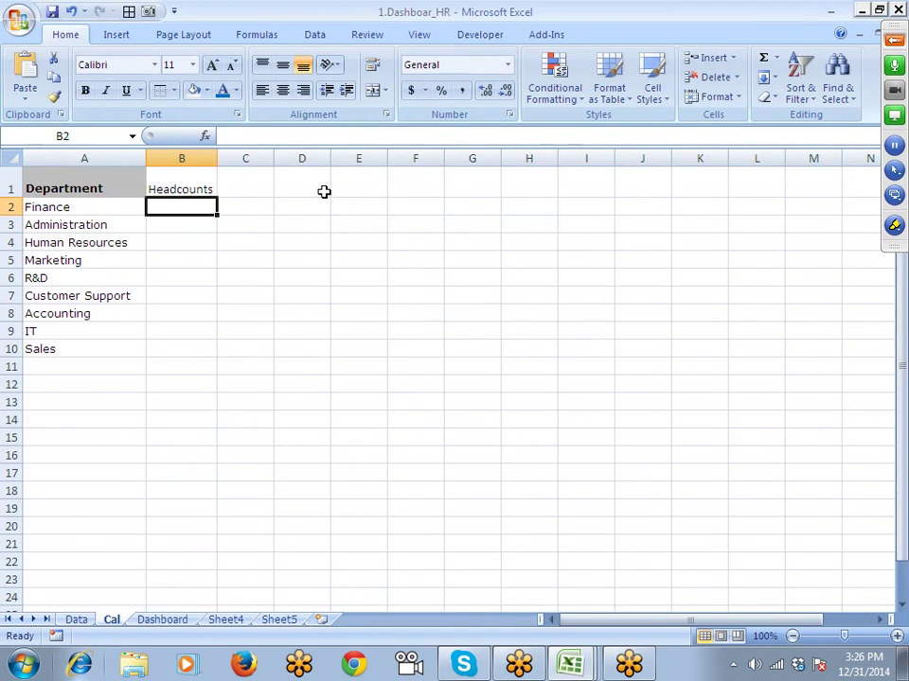
# Step: Count the employees per department with =COUNTIF(Data!F:F,A2) in B2 and fill the formula down to B10
pyautogui.write('=cou')
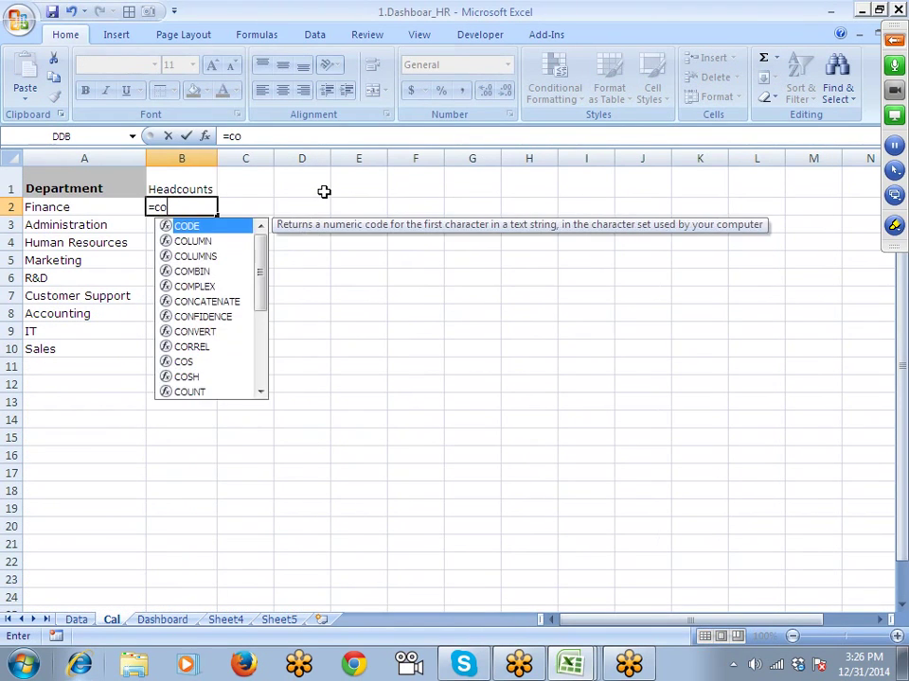
pyautogui.press('Down')
pyautogui.press('Down')
pyautogui.press('Down')
pyautogui.press('Tab')
pyautogui.press('Left')
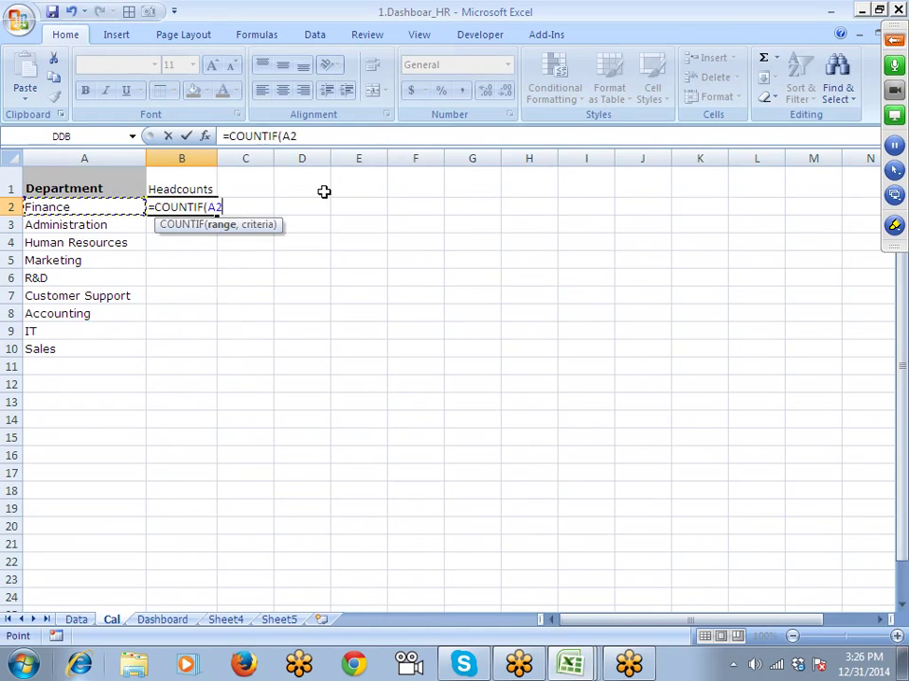
pyautogui.write(',')
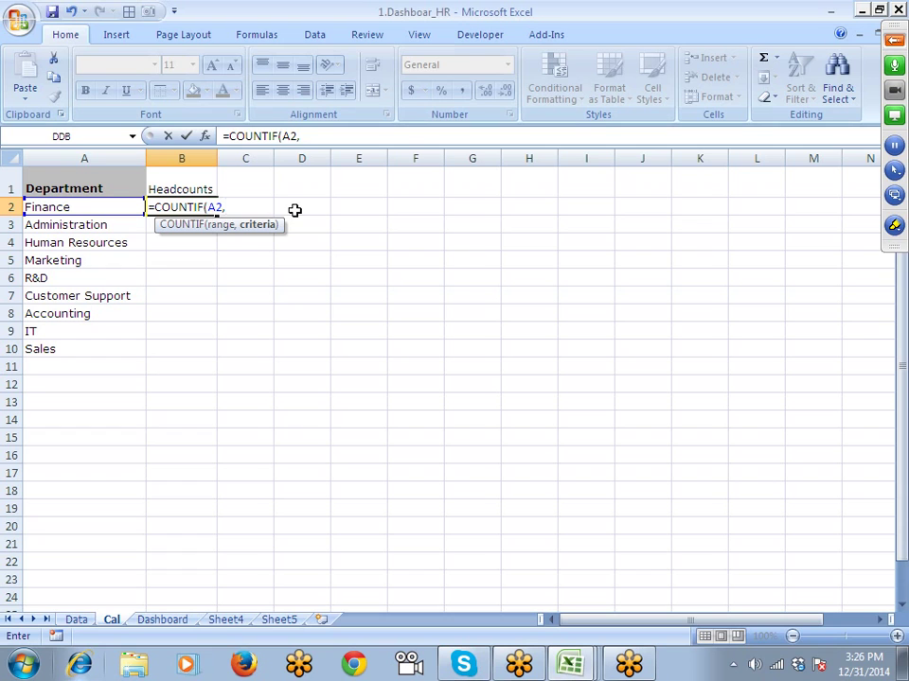
pyautogui.click(75, 620)
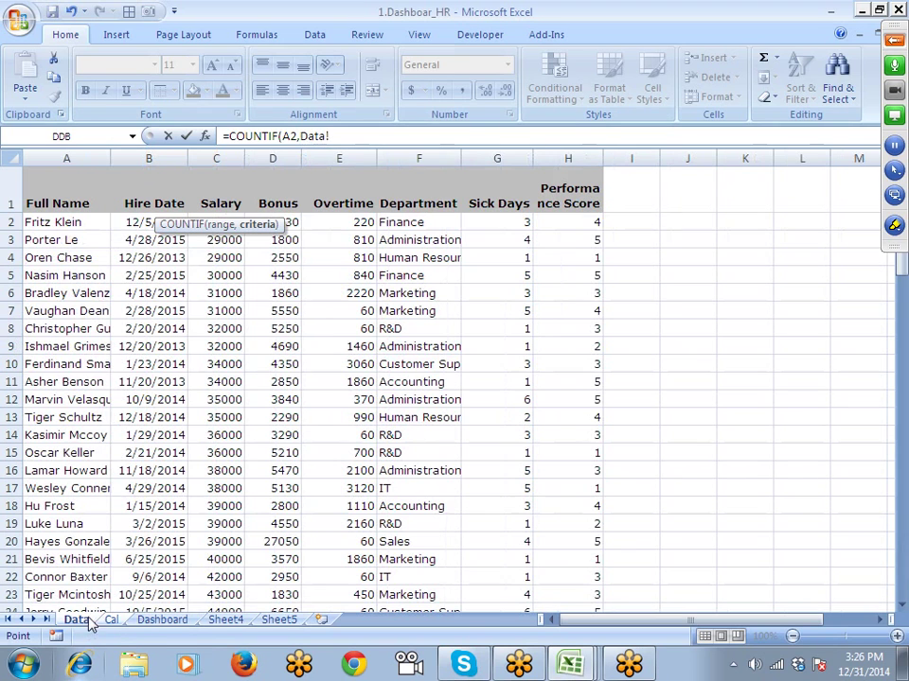
pyautogui.click(412, 152)
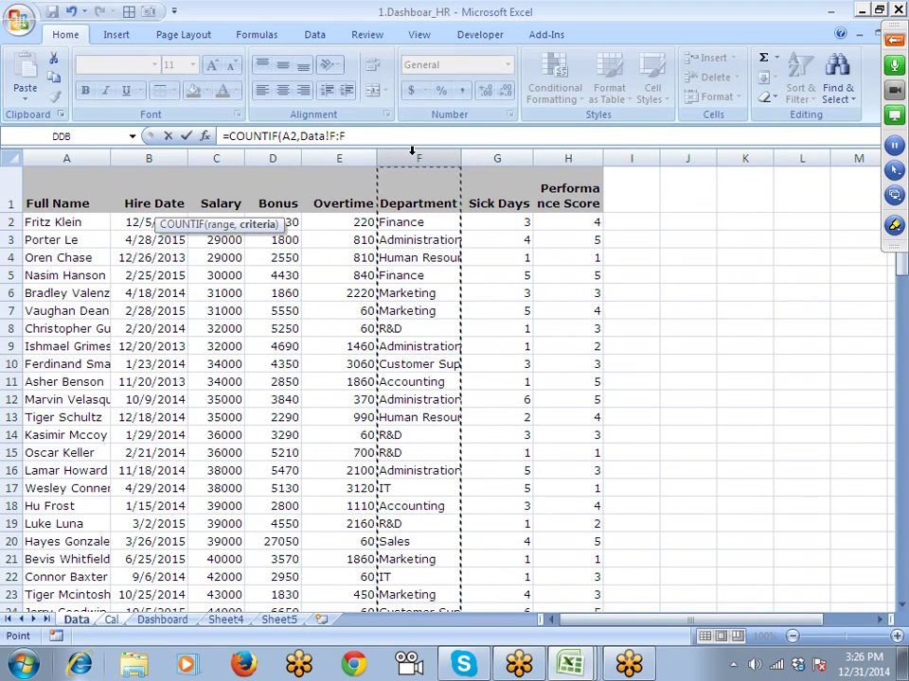
pyautogui.write(',')
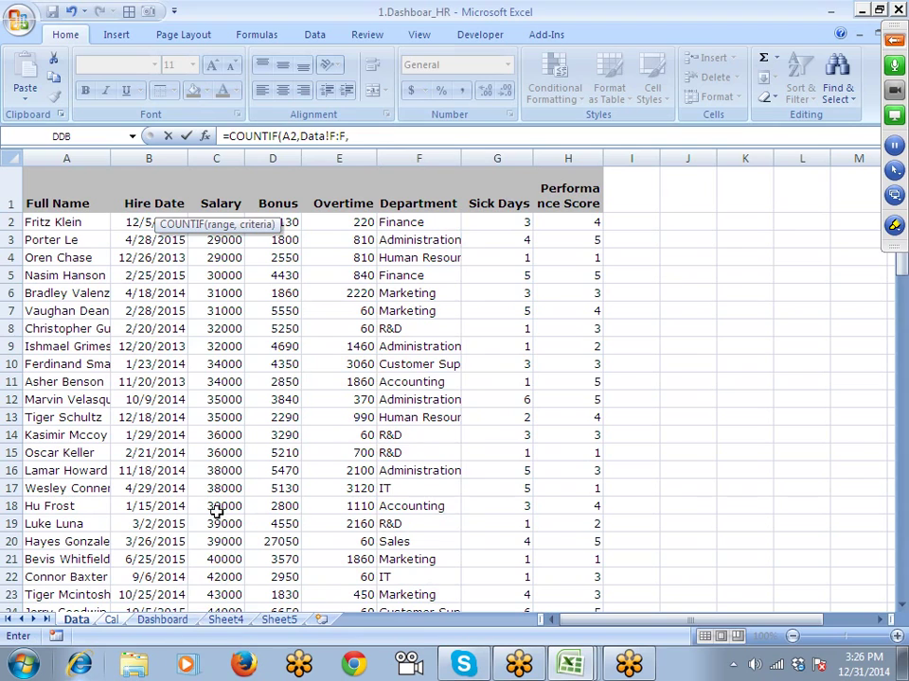
pyautogui.moveTo(300, 136); pyautogui.dragTo(284, 136)
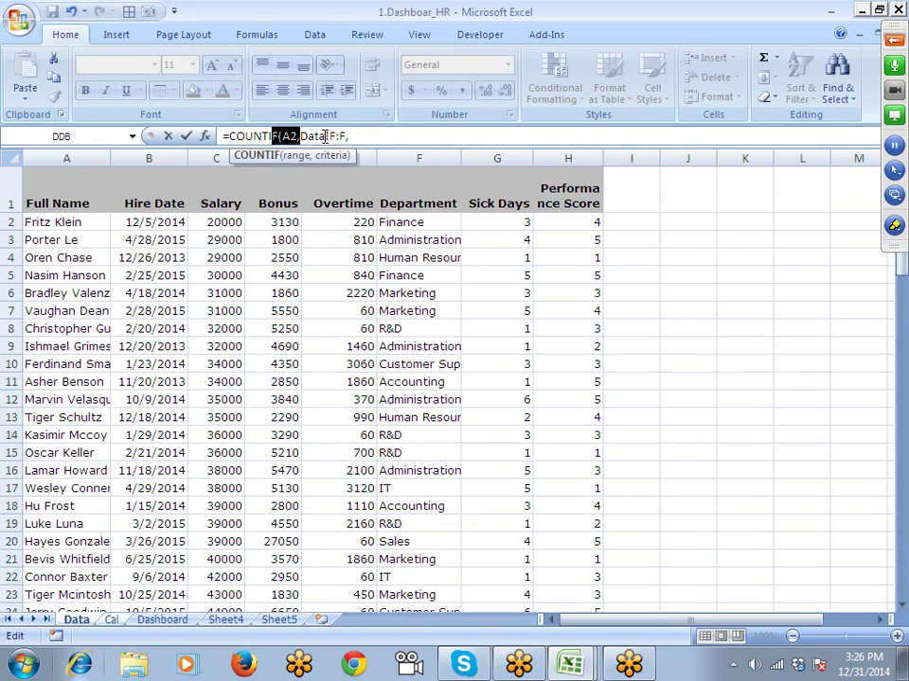
pyautogui.click(301, 136)
pyautogui.press('BackSpace')
pyautogui.press('BackSpace')
pyautogui.press('BackSpace')
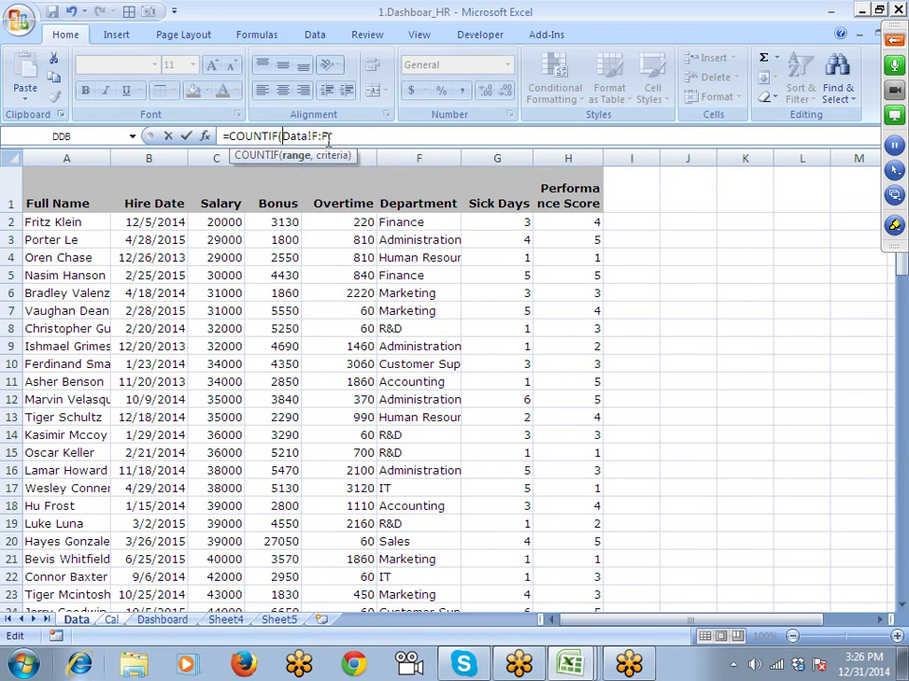
pyautogui.write('A2)')
pyautogui.press('Return')
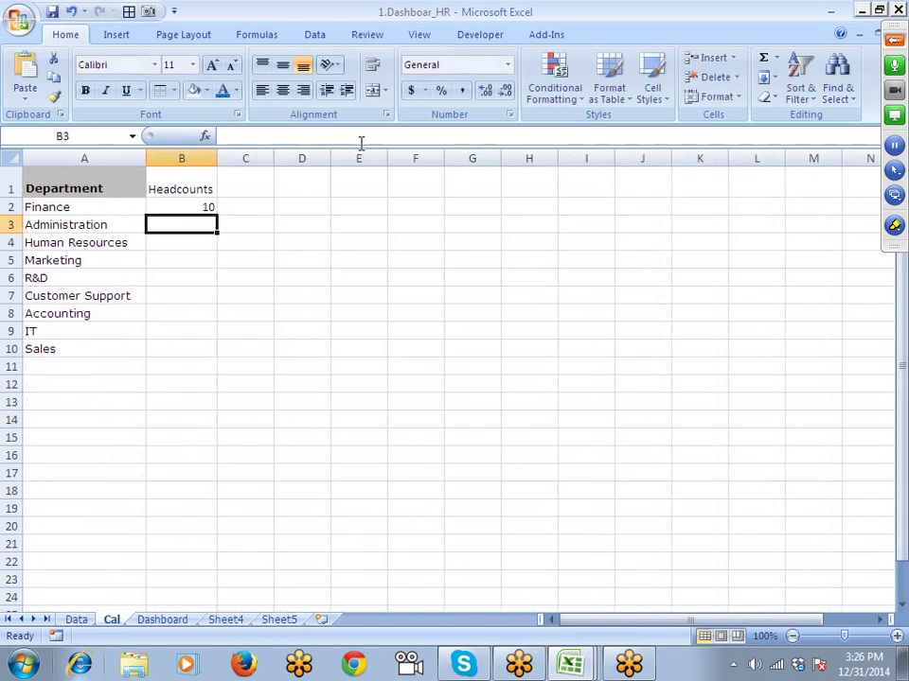
pyautogui.press('Up')
pyautogui.moveTo(217, 214); pyautogui.dragTo(215, 354)
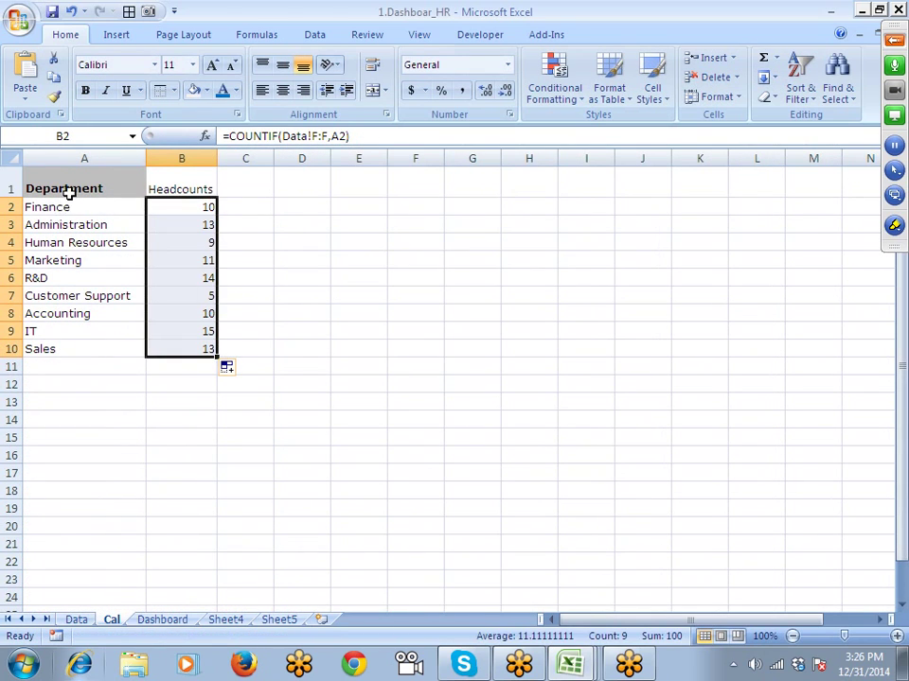
# Step: Insert a clustered pyramid column chart from the department headcount table A1:B10
pyautogui.moveTo(67, 190); pyautogui.dragTo(169, 349)
pyautogui.click(114, 35)
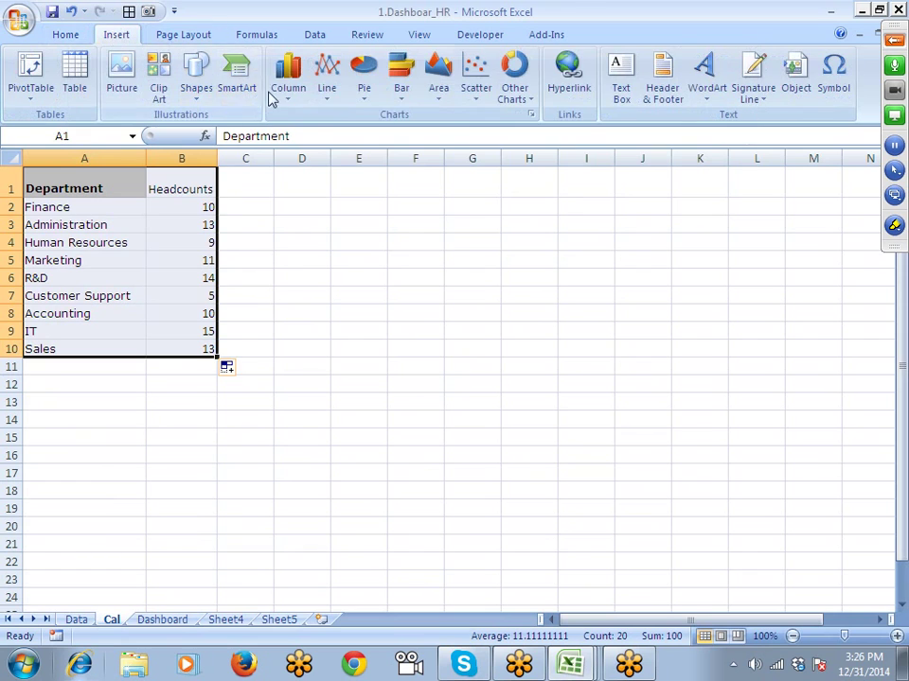
pyautogui.click(288, 84)
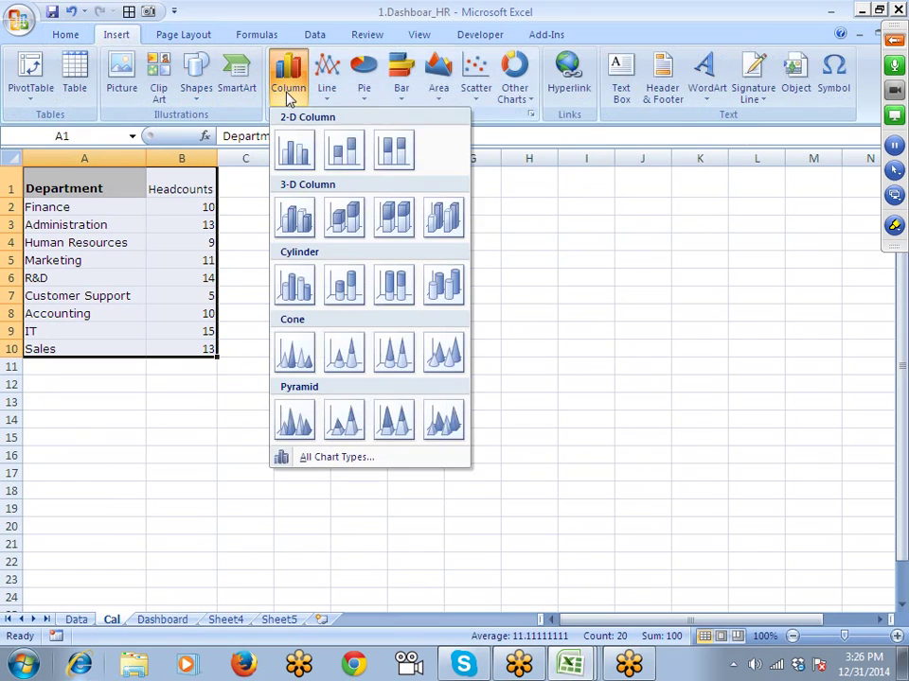
pyautogui.click(293, 423)
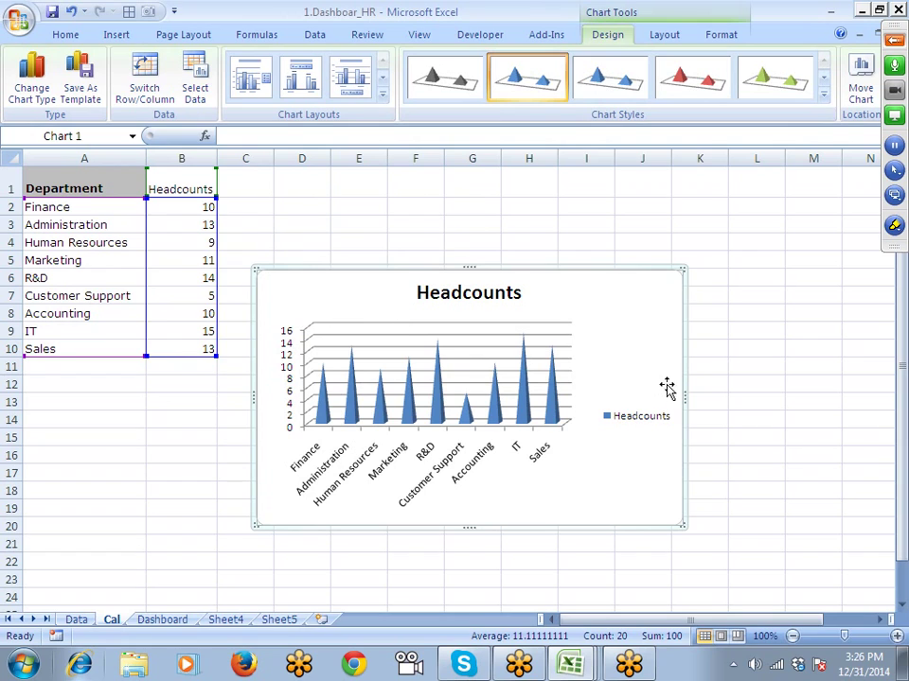
pyautogui.click(645, 421)
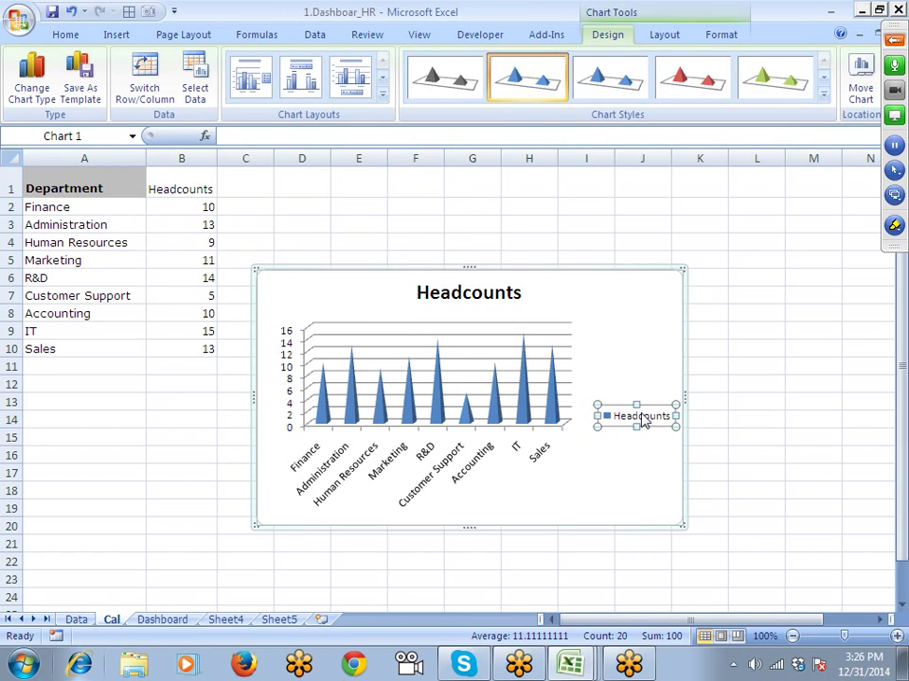
pyautogui.click(593, 338)
pyautogui.rightClick(601, 340)
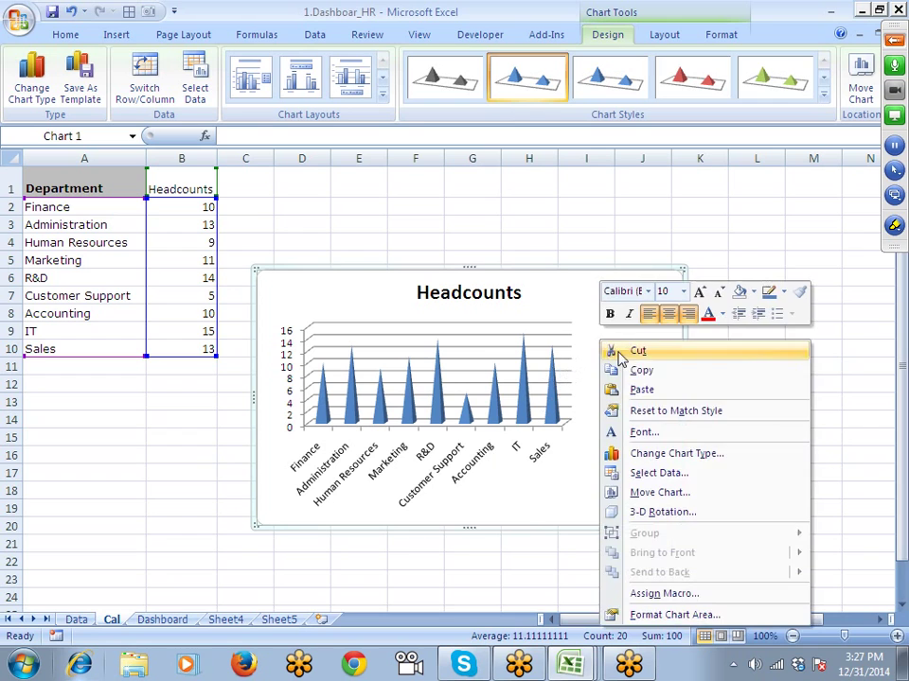
pyautogui.click(651, 455)
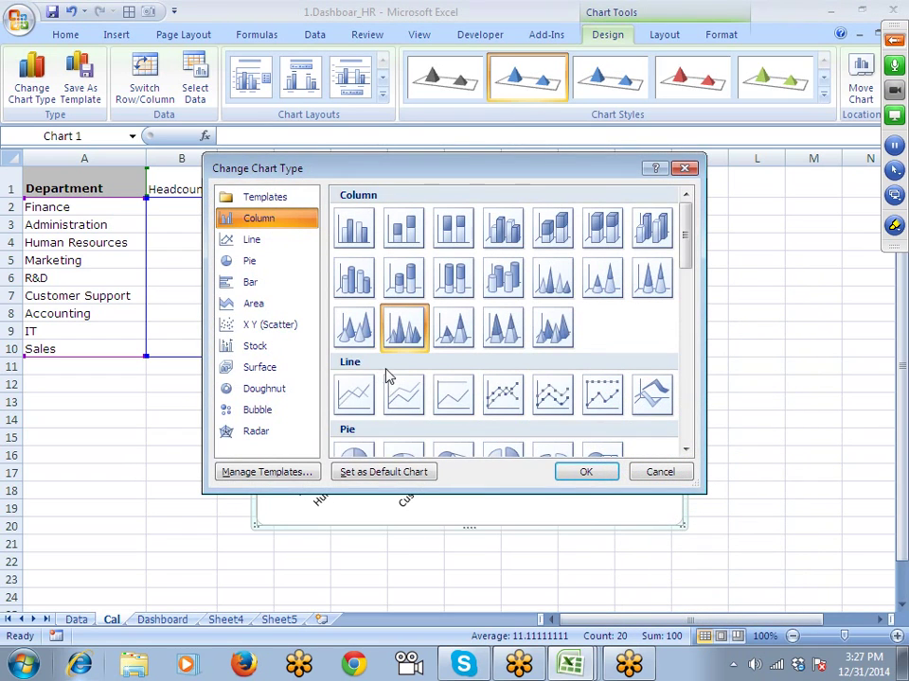
pyautogui.press('Return')
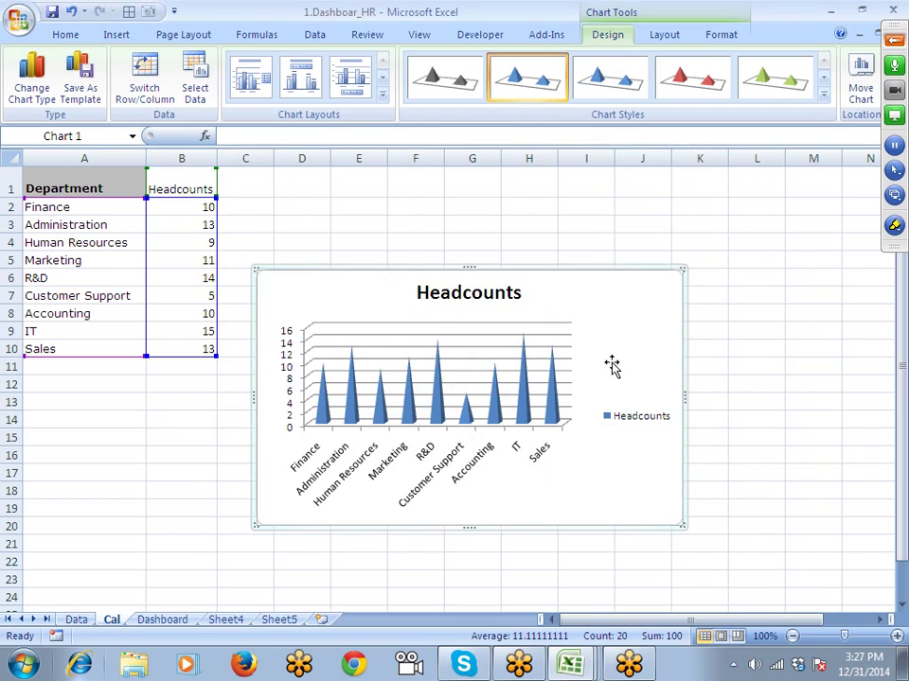
# Step: Switch the rows and columns in the headcount chart's source data so that each department becomes its own series
pyautogui.rightClick(612, 365)
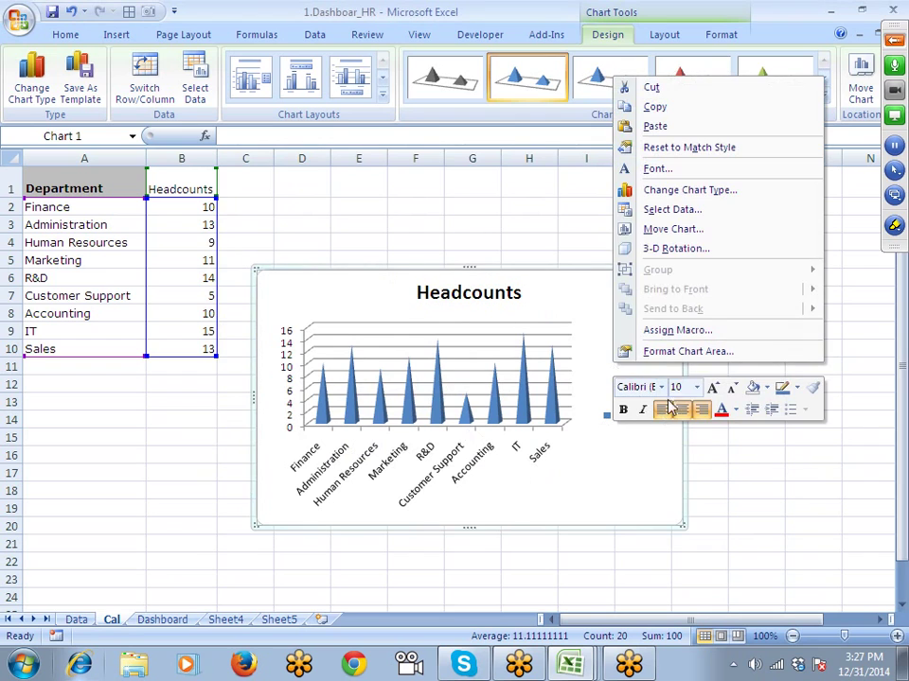
pyautogui.click(675, 210)
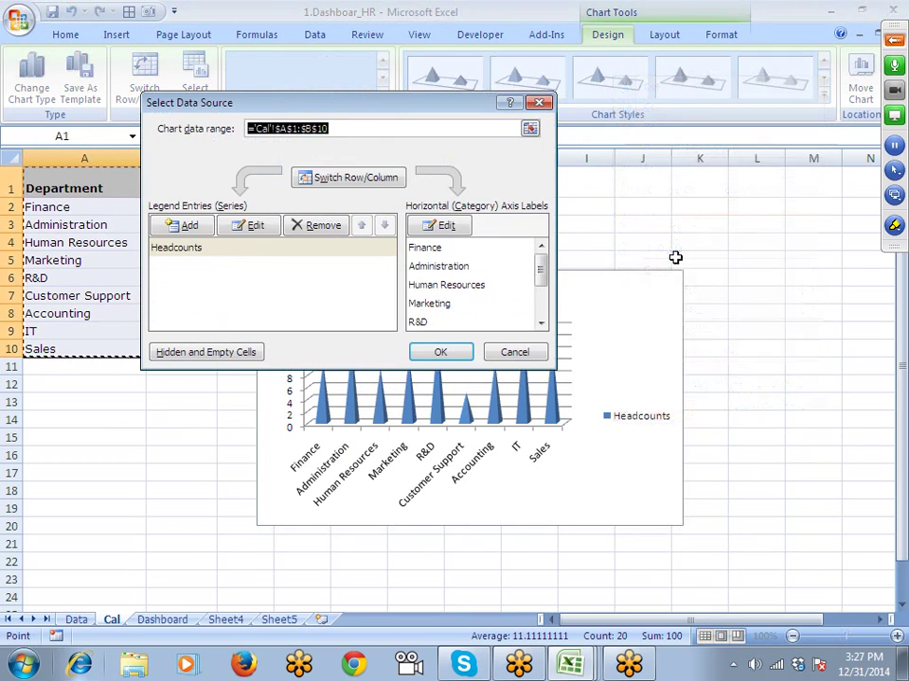
pyautogui.click(358, 188)
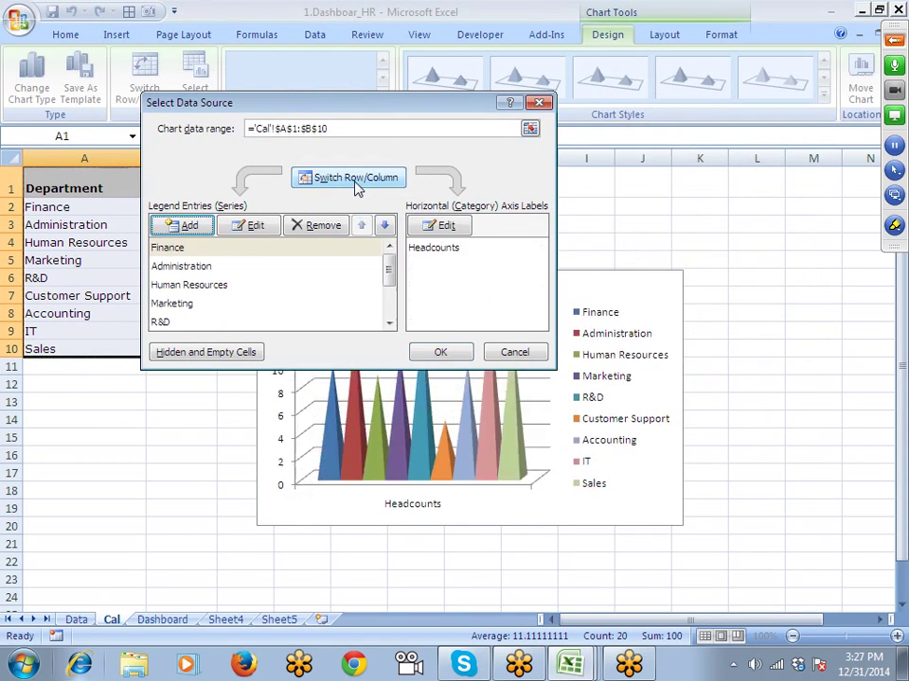
pyautogui.click(441, 356)
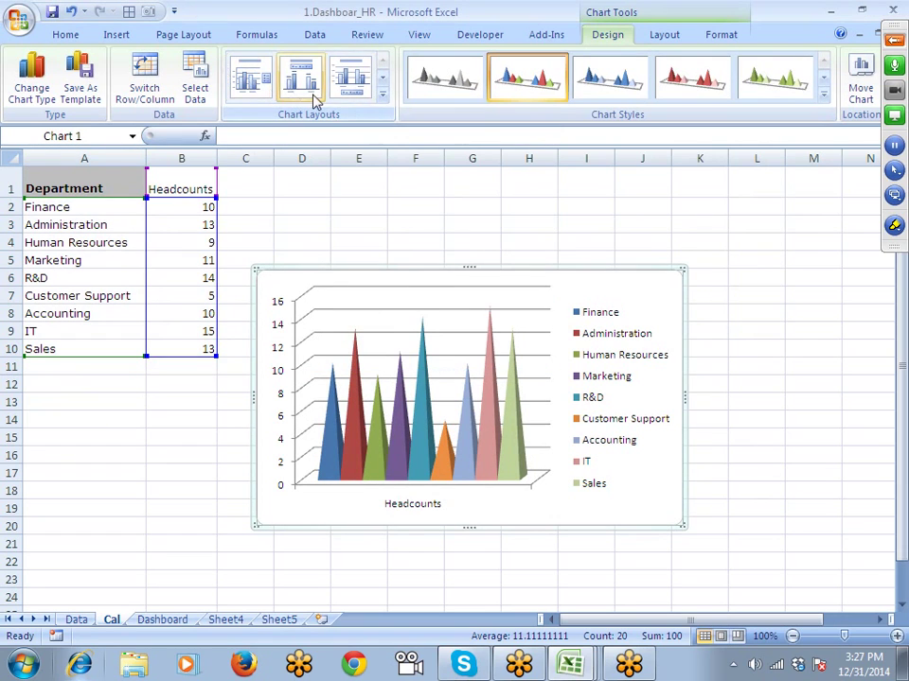
# Step: Try chart Layout 4 on the pyramid chart, undo the layout choice, and apply Layout 3
pyautogui.click(381, 95)
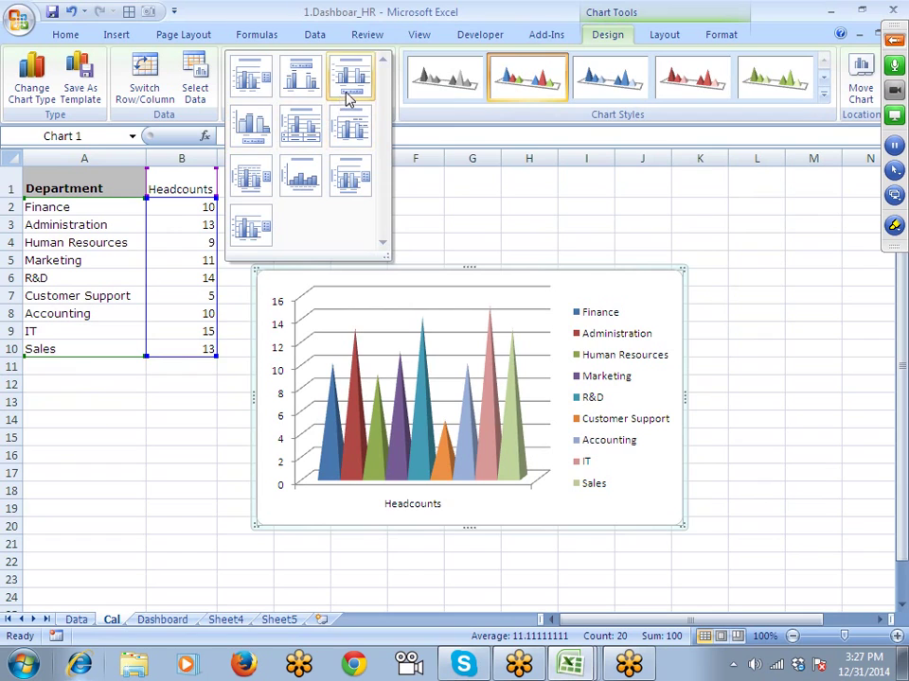
pyautogui.click(248, 131)
pyautogui.click(347, 85)
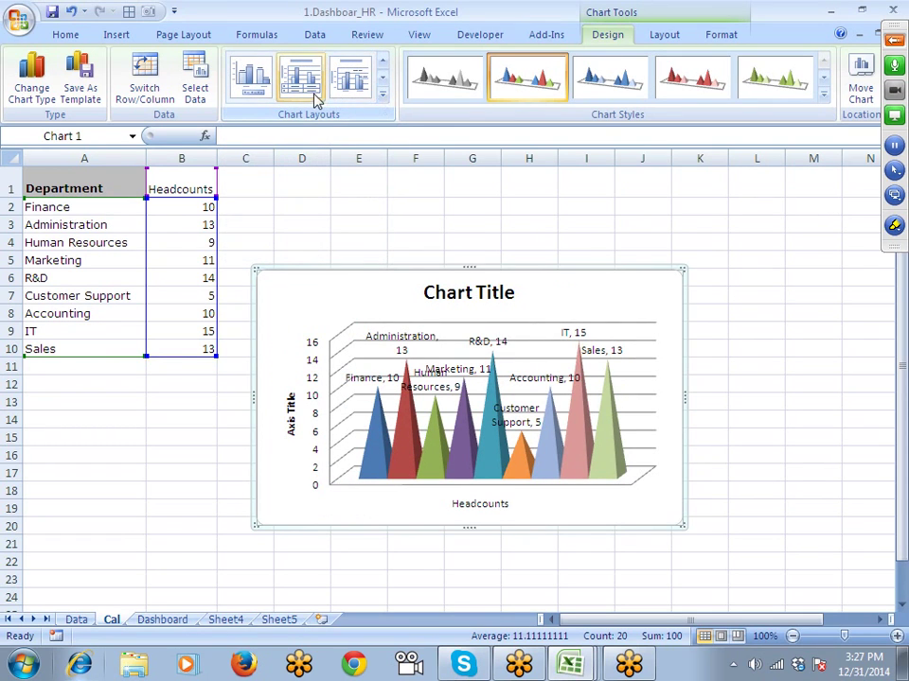
pyautogui.hotkey('ctrl', 'z')
pyautogui.click(382, 95)
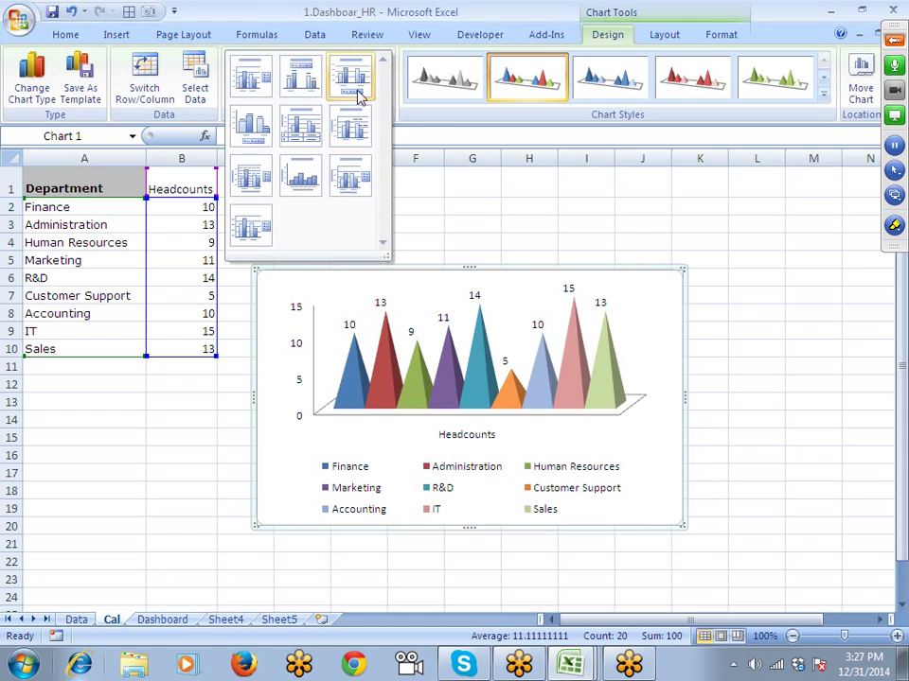
pyautogui.click(356, 90)
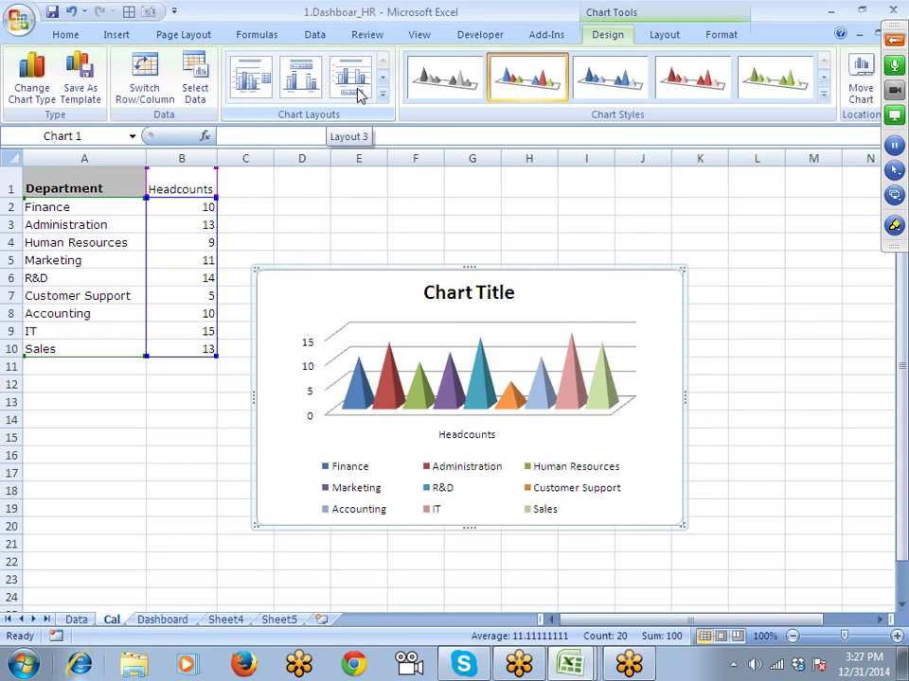
# Step: Replace the placeholder title of the pyramid chart with "Headcount"
pyautogui.click(438, 292)
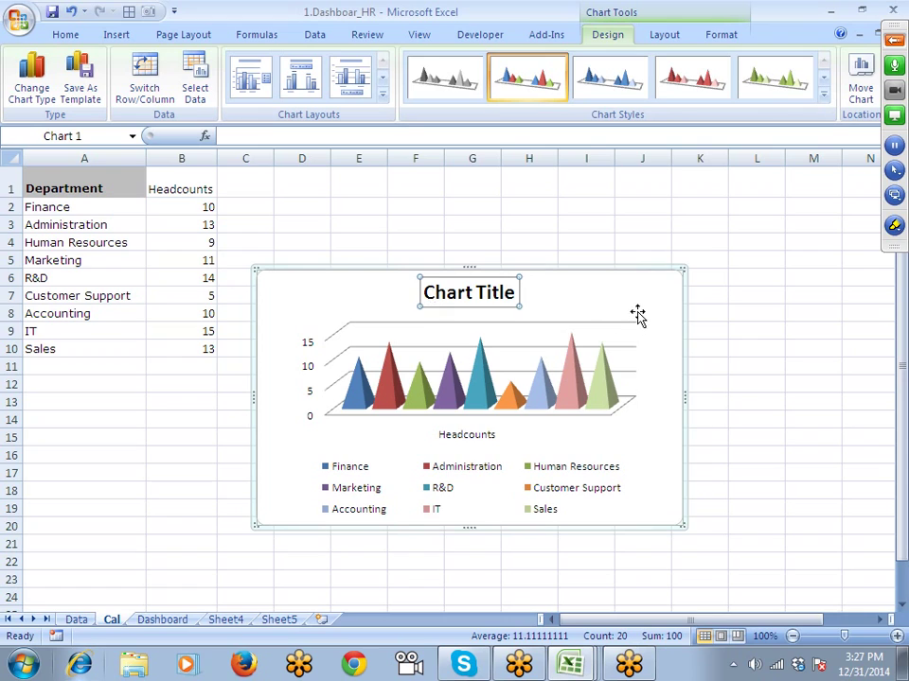
pyautogui.click(497, 308)
pyautogui.click(505, 296)
pyautogui.moveTo(512, 294); pyautogui.dragTo(425, 295)
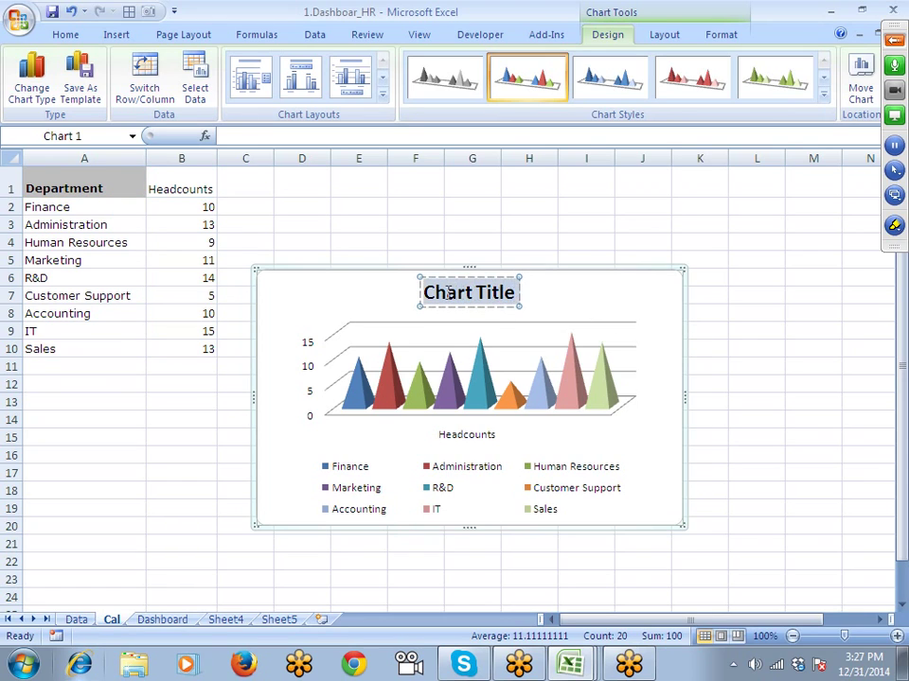
pyautogui.write('Head')
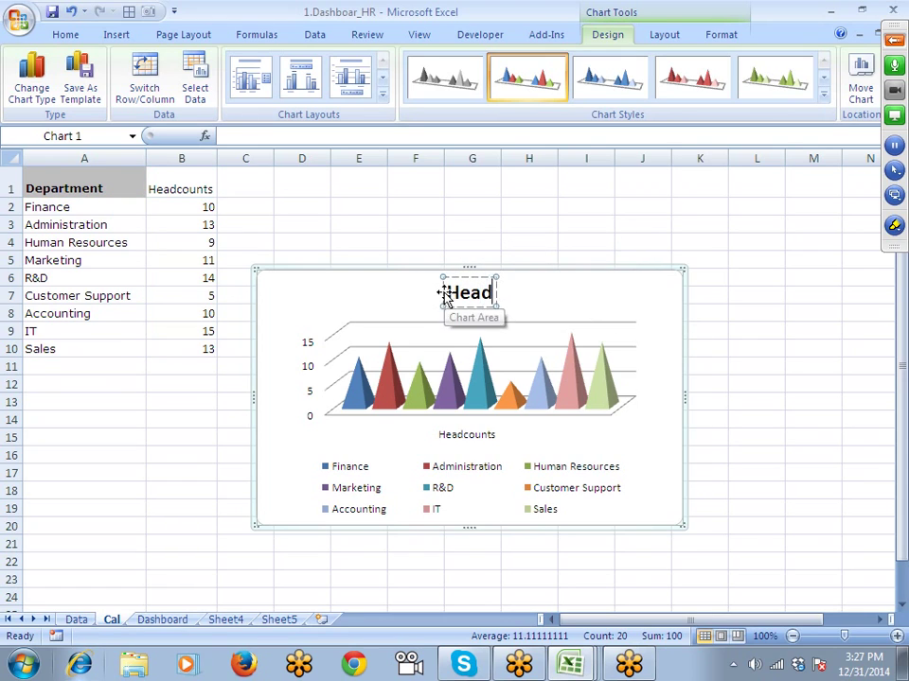
pyautogui.write('count')
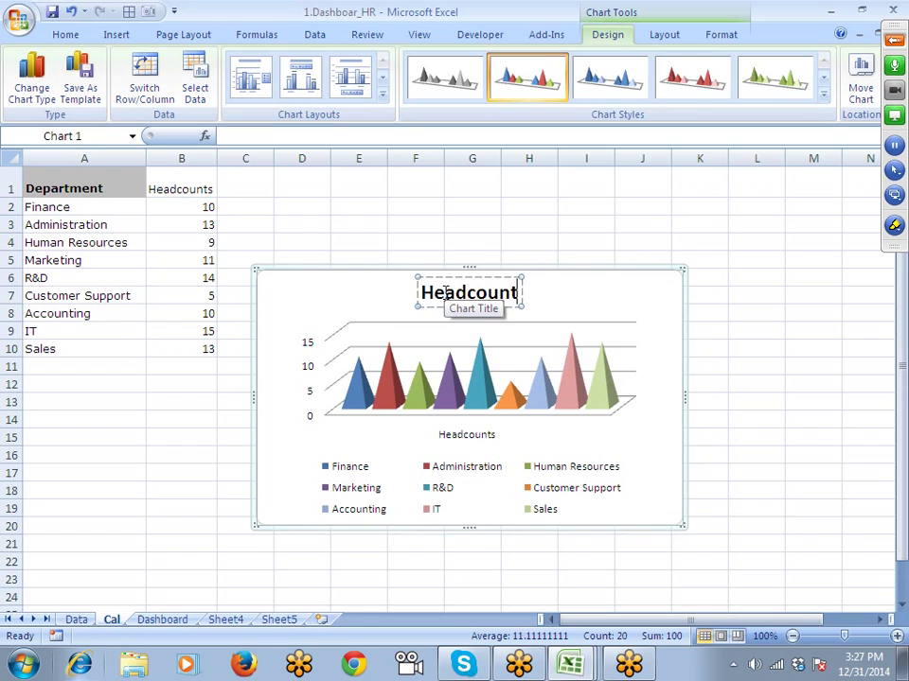
pyautogui.click(379, 409)
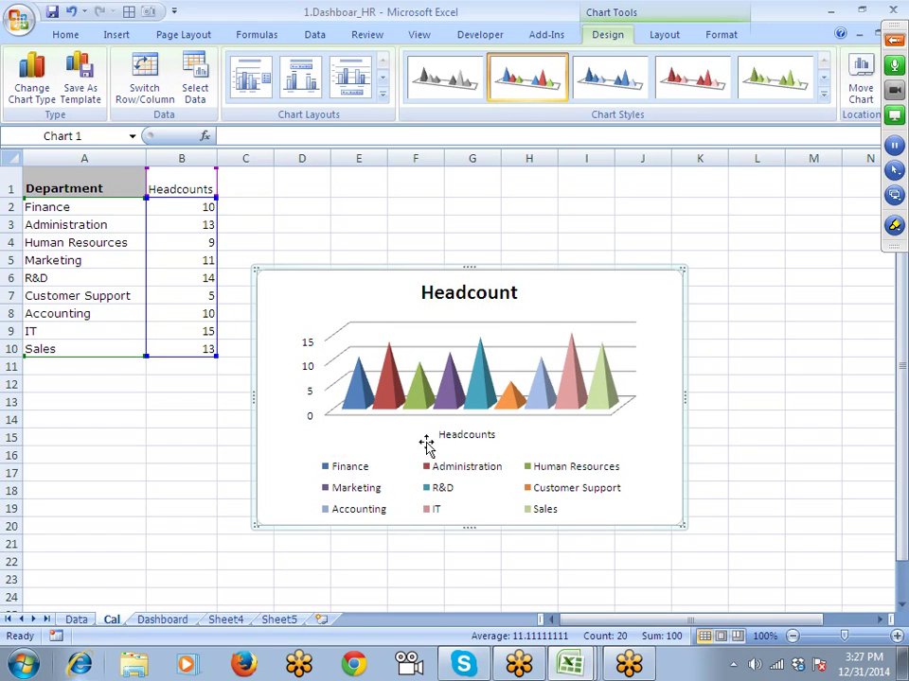
# Step: Delete the "Headcounts" category axis label and the horizontal gridlines from the pyramid chart
pyautogui.click(458, 441)
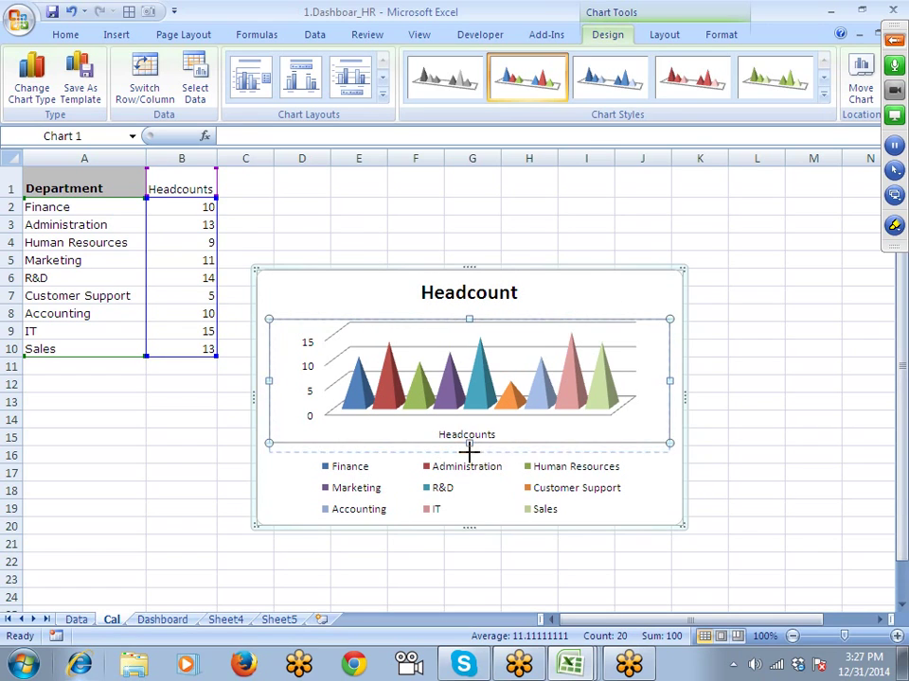
pyautogui.moveTo(468, 443); pyautogui.dragTo(476, 451)
pyautogui.click(478, 451)
pyautogui.press('Delete')
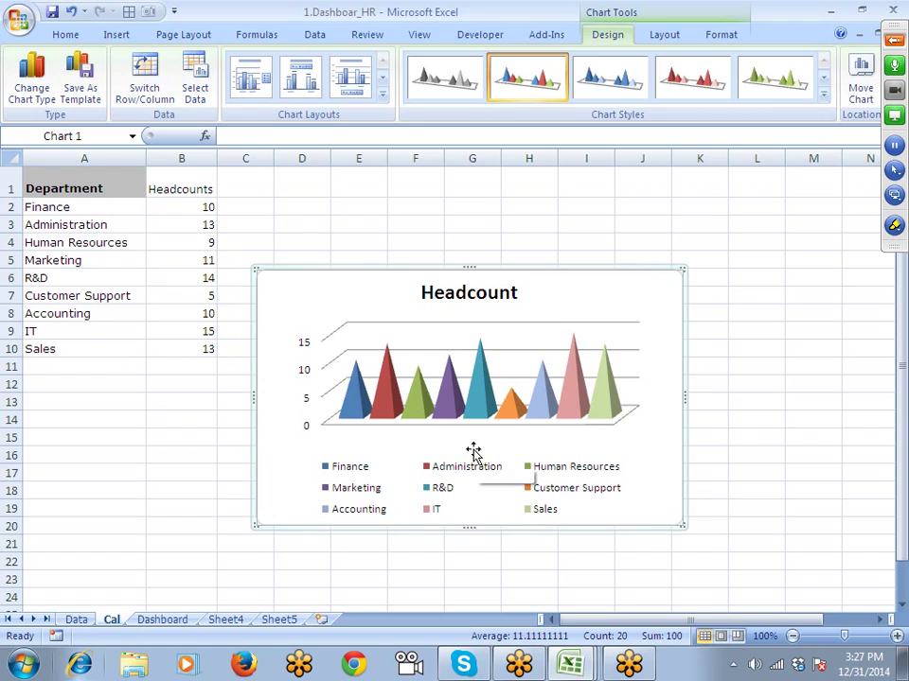
pyautogui.click(457, 427)
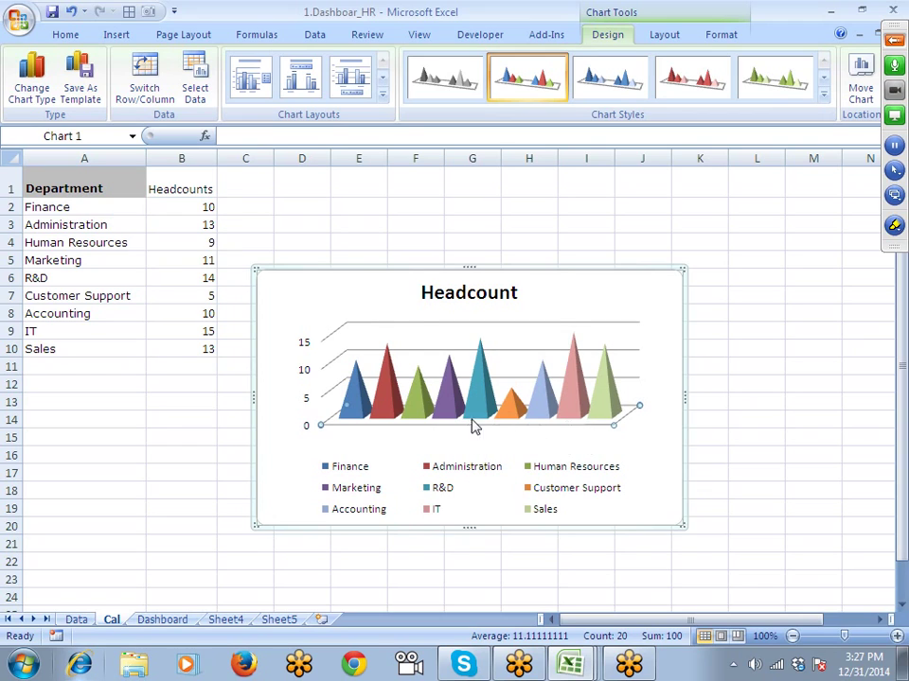
pyautogui.click(424, 326)
pyautogui.press('Delete')
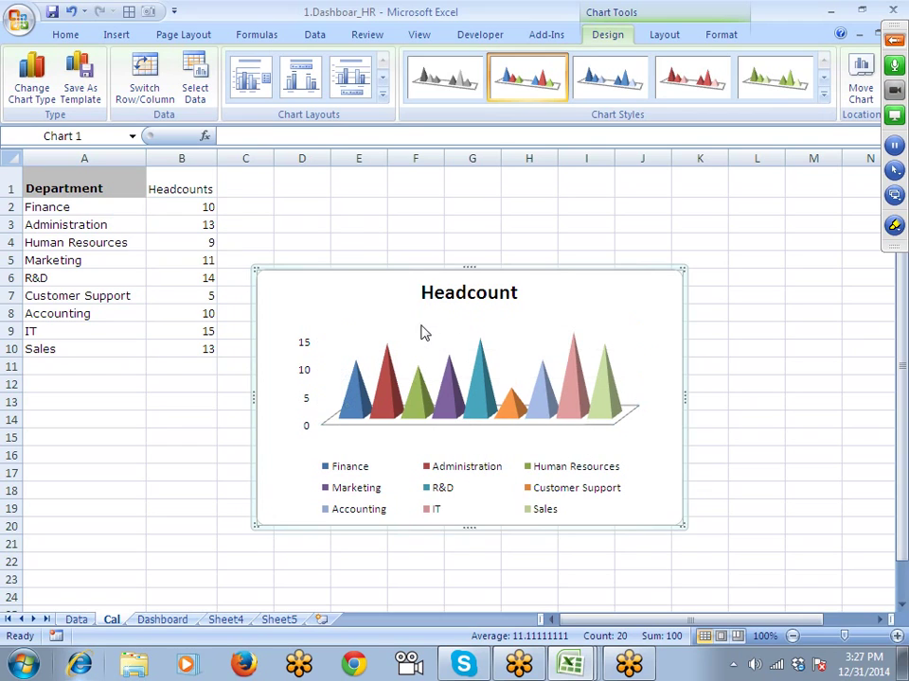
pyautogui.click(305, 346)
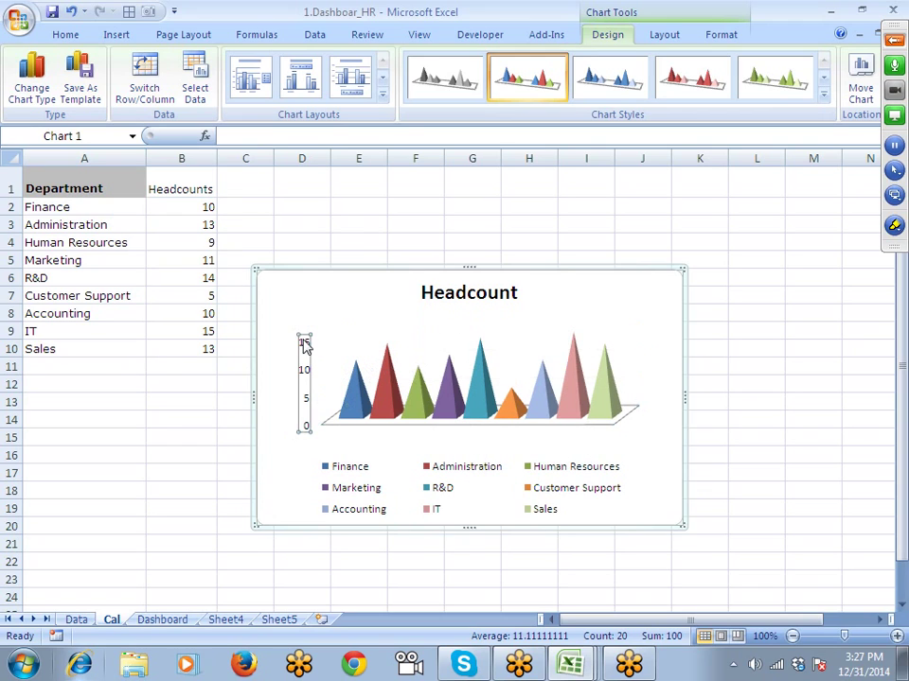
pyautogui.click(382, 385)
pyautogui.click(363, 391)
pyautogui.rightClick(358, 391)
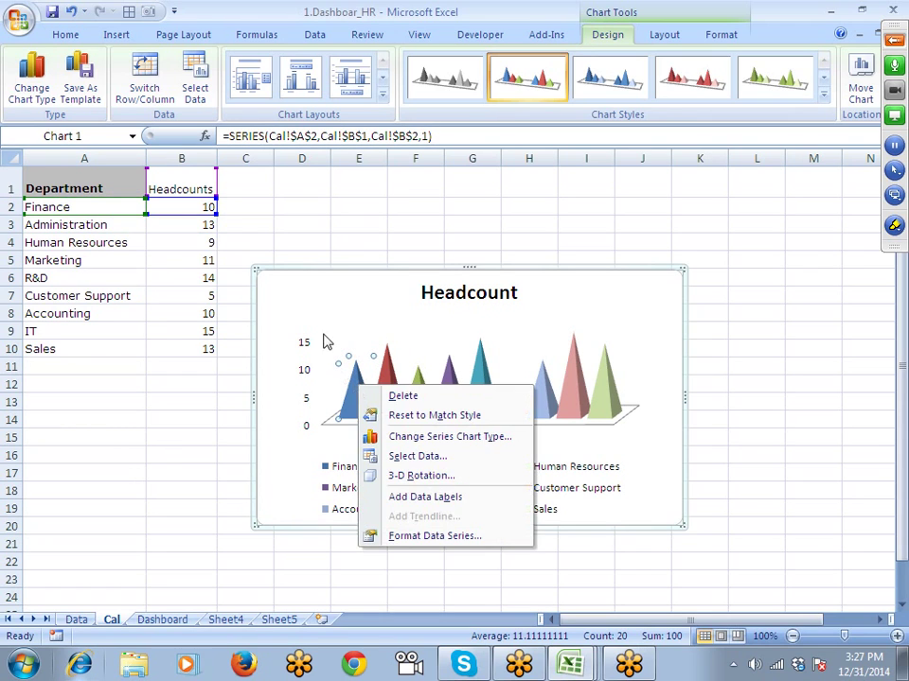
pyautogui.press('Escape')
pyautogui.click(315, 327)
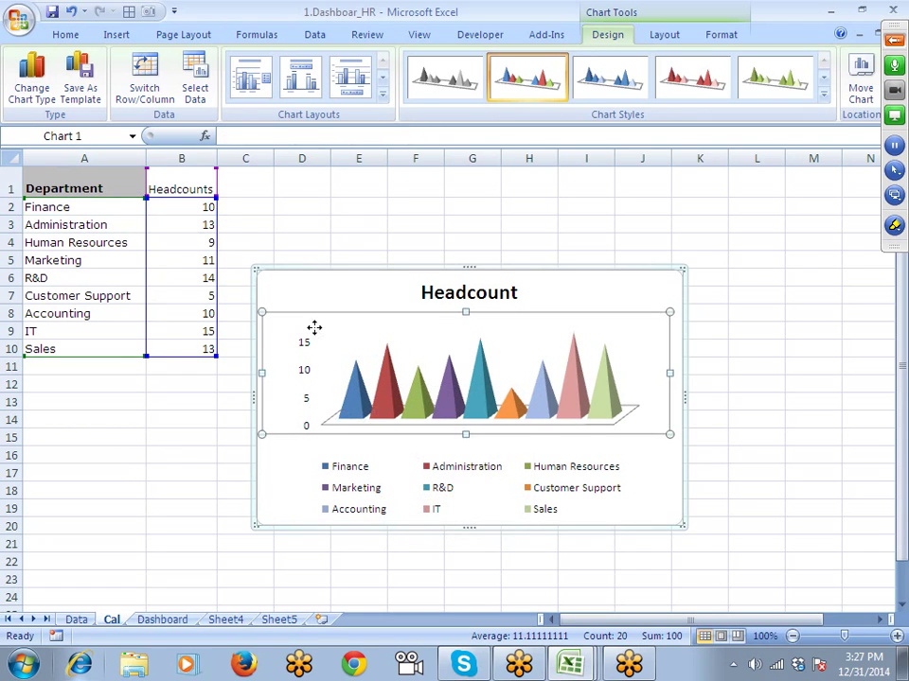
pyautogui.click(216, 374)
# Step: Enlarge the Headcount chart by extending its upper edge to about row 2 and its side edge into column K
pyautogui.click(448, 279)
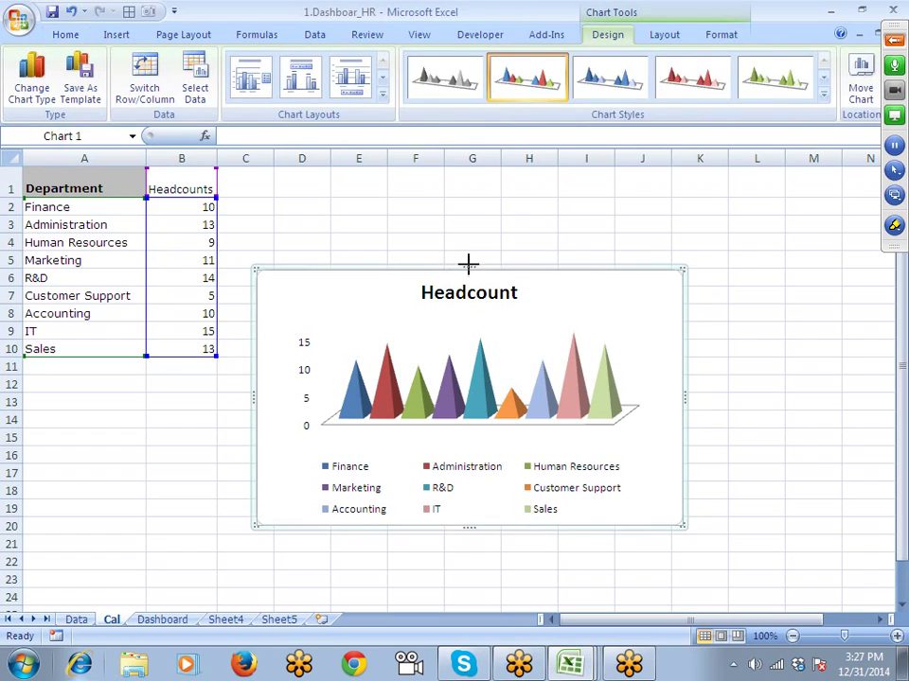
pyautogui.moveTo(468, 266); pyautogui.dragTo(471, 209)
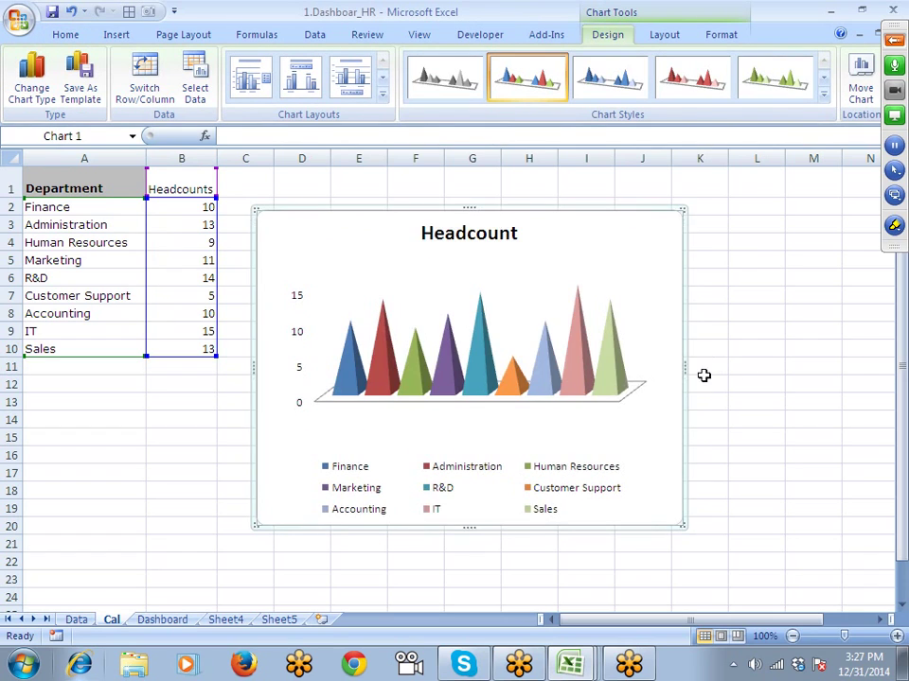
pyautogui.moveTo(685, 366); pyautogui.dragTo(738, 369)
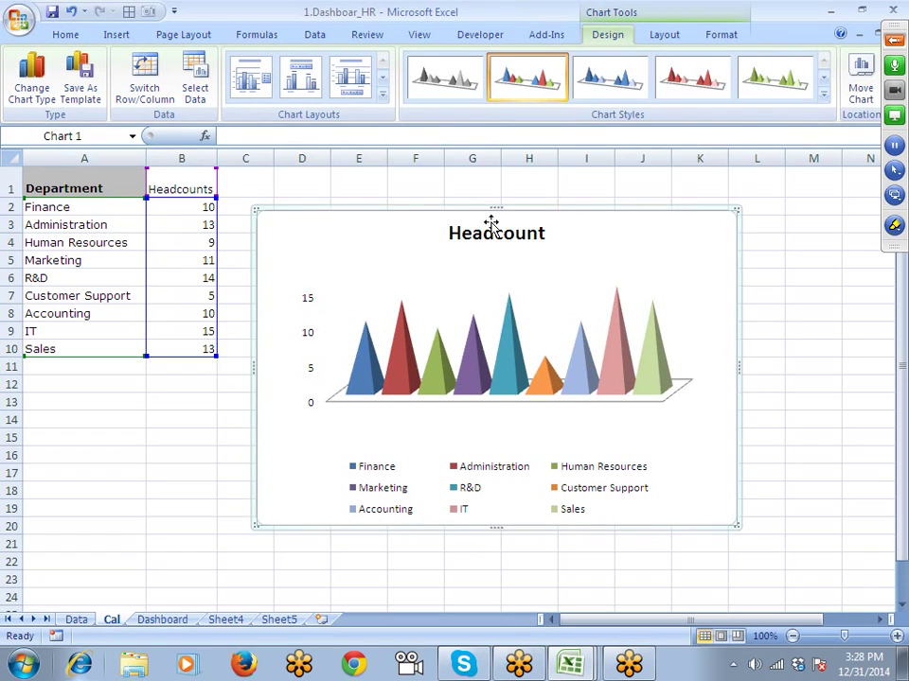
# Step: Move the chart legend up closer beneath the pyramids and reduce the height of the chart
pyautogui.click(461, 478)
pyautogui.moveTo(457, 441); pyautogui.dragTo(462, 413)
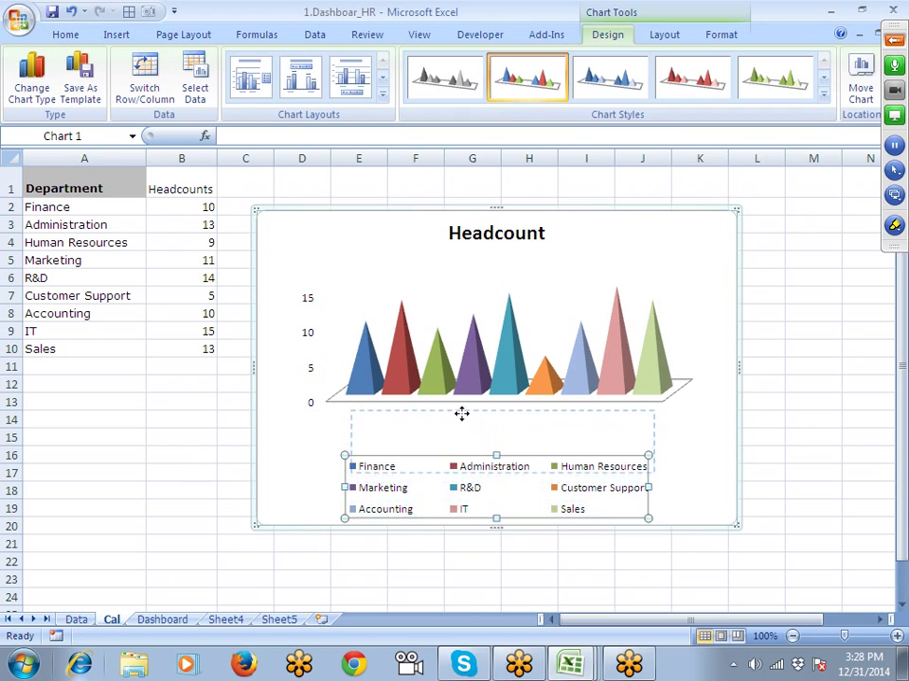
pyautogui.click(475, 526)
pyautogui.moveTo(496, 528); pyautogui.dragTo(488, 483)
pyautogui.click(446, 445)
pyautogui.click(490, 465)
pyautogui.click(727, 401)
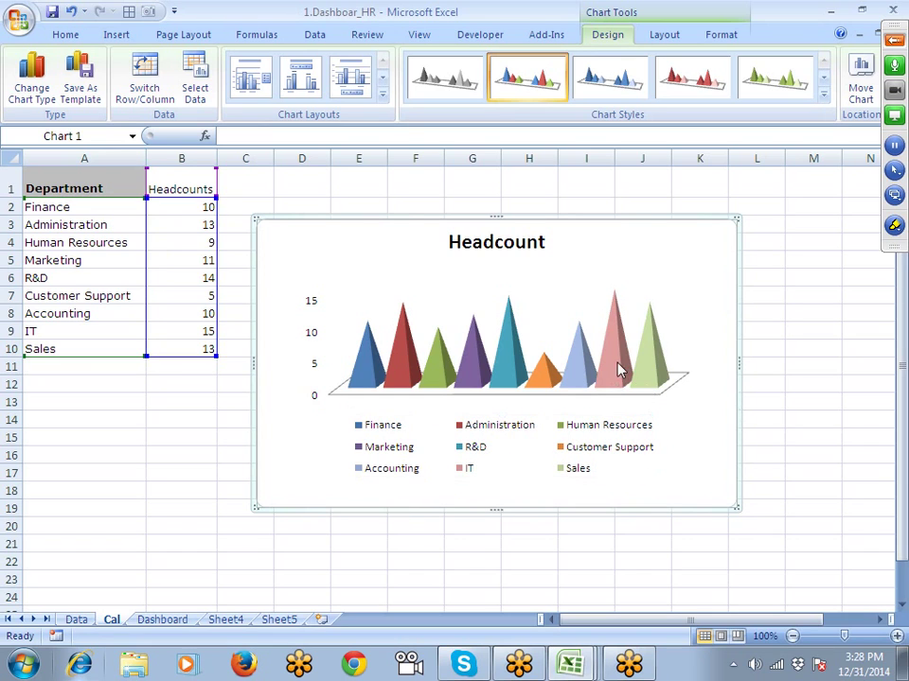
pyautogui.click(823, 98)
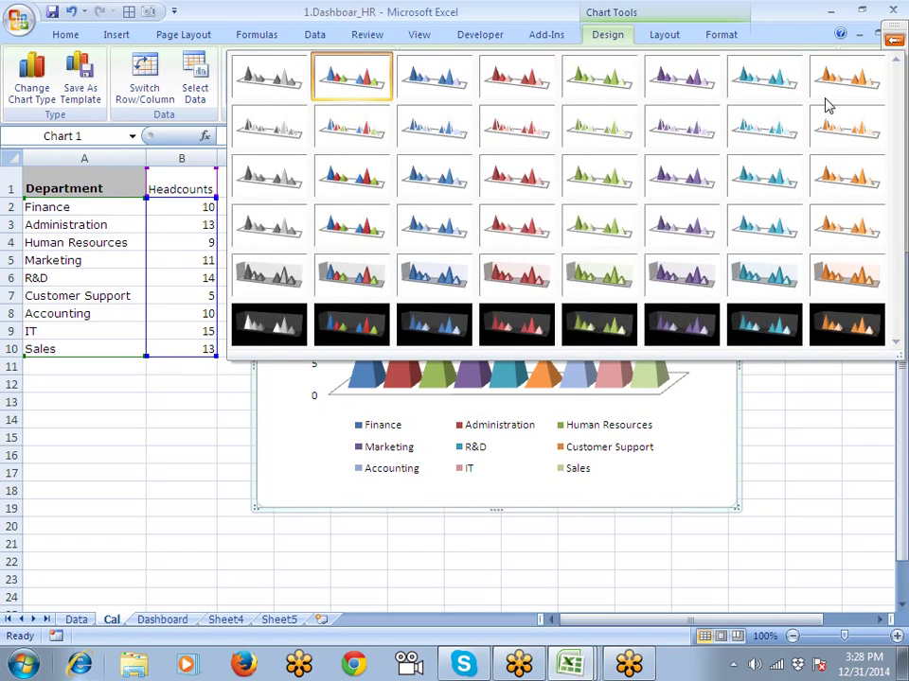
pyautogui.click(285, 428)
pyautogui.click(201, 413)
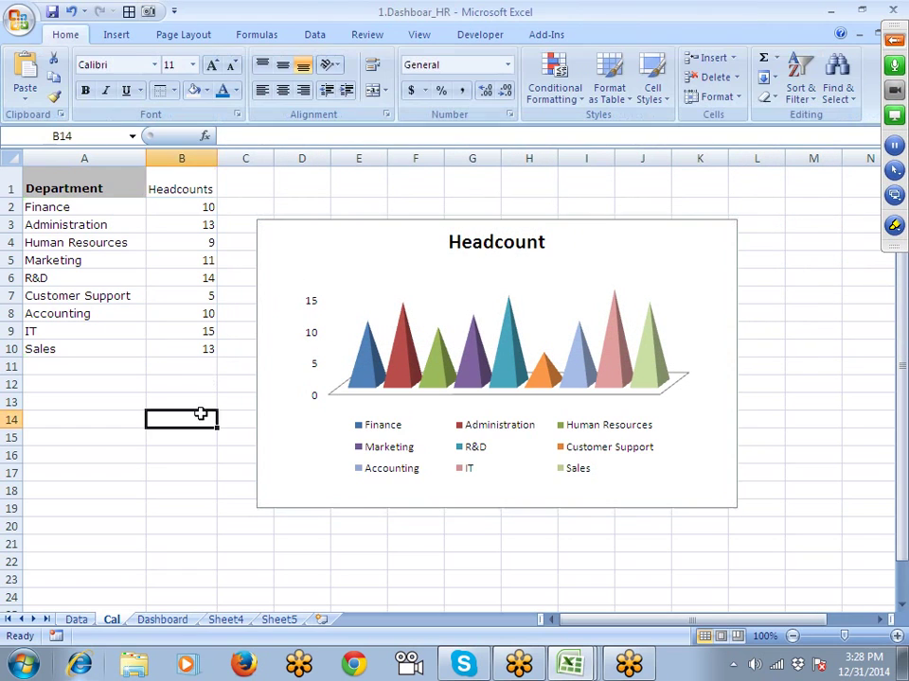
pyautogui.click(378, 509)
pyautogui.click(377, 500)
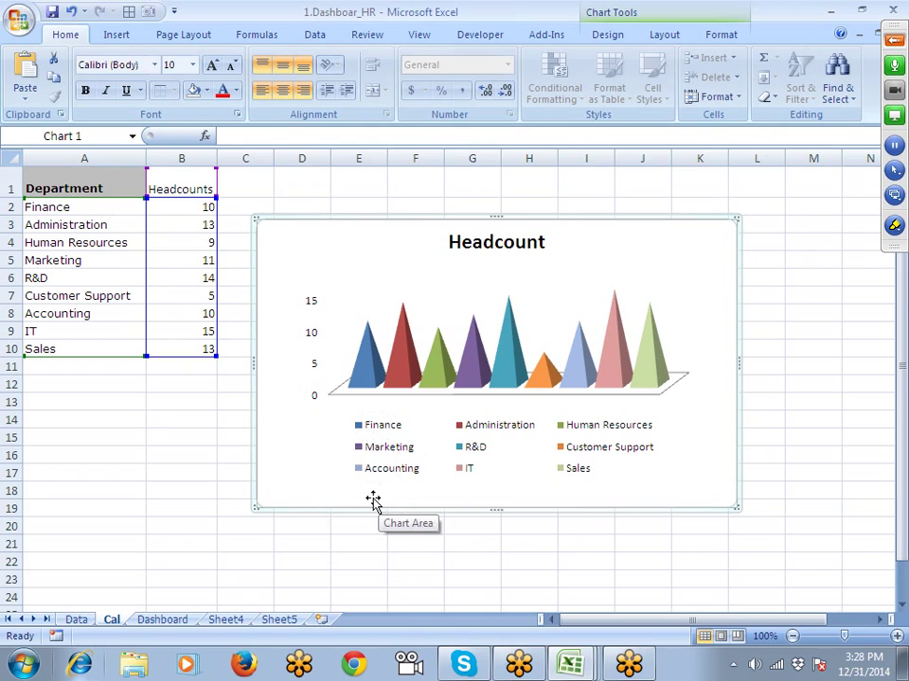
# Step: Delete the whole Headcount pyramid chart from the Cal sheet
pyautogui.click(617, 342)
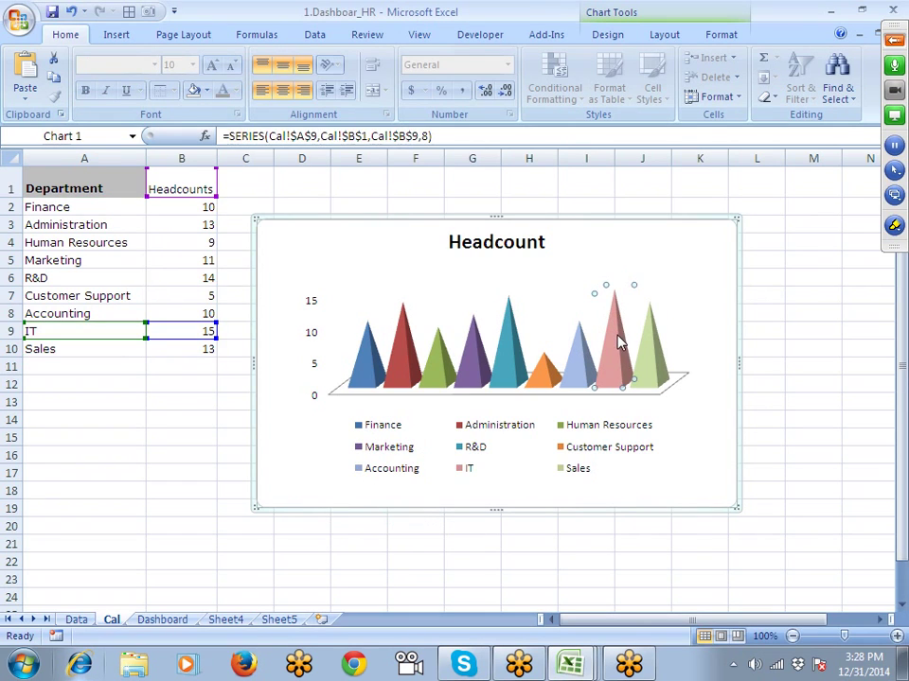
pyautogui.click(724, 354)
pyautogui.press('Delete')
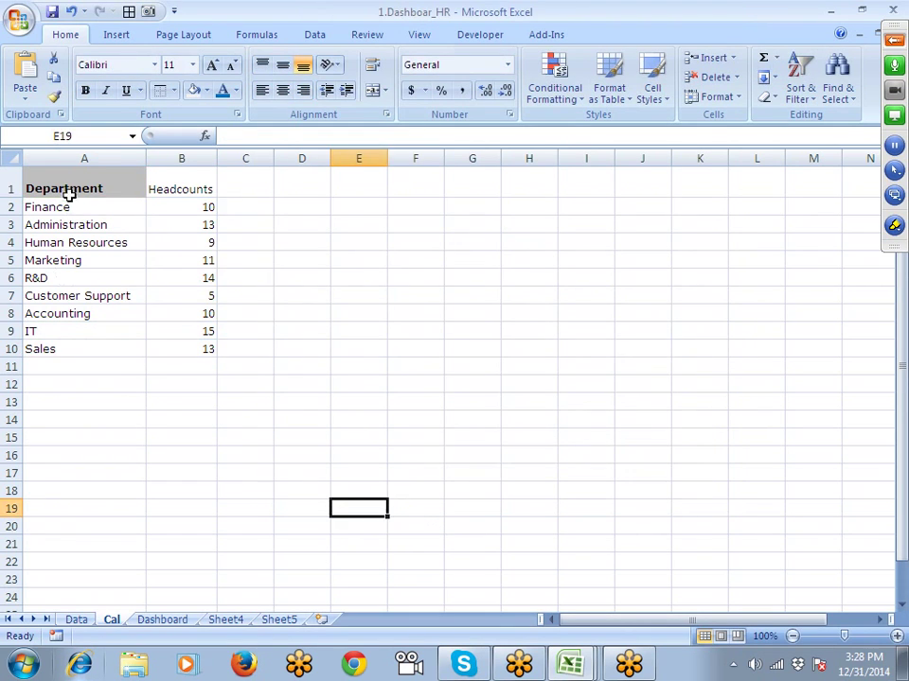
# Step: Insert a 2-D clustered column chart from the department and headcount table in A1:B10
pyautogui.moveTo(69, 194); pyautogui.dragTo(38, 189)
pyautogui.click(116, 34)
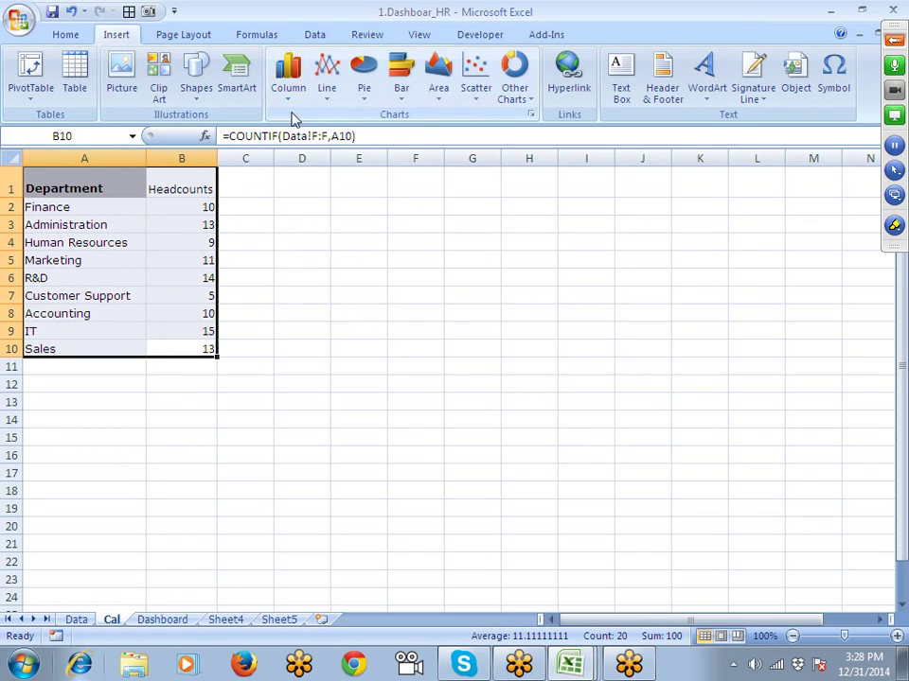
pyautogui.click(287, 94)
pyautogui.click(301, 168)
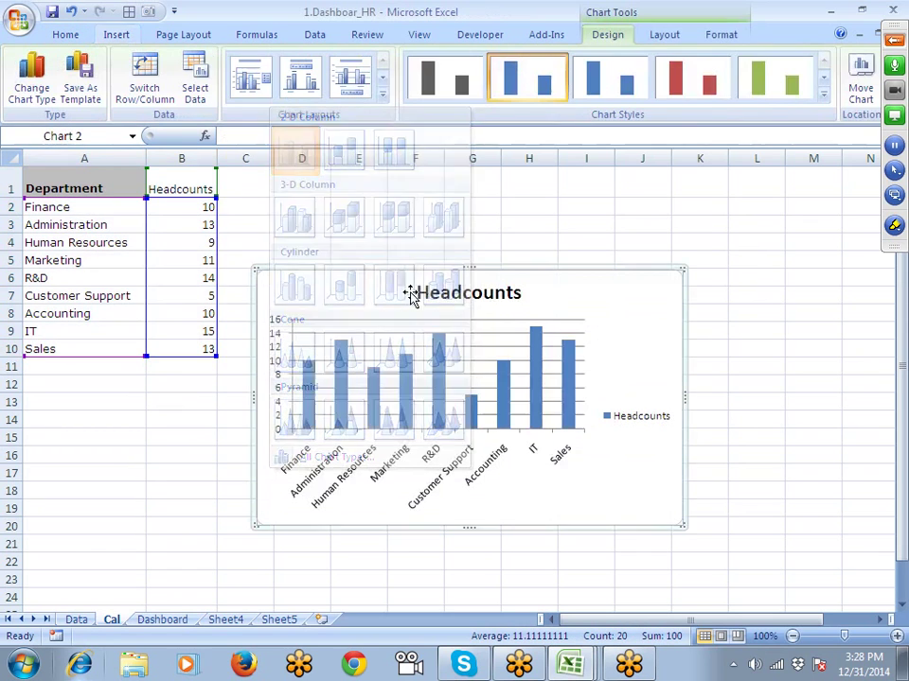
pyautogui.rightClick(616, 359)
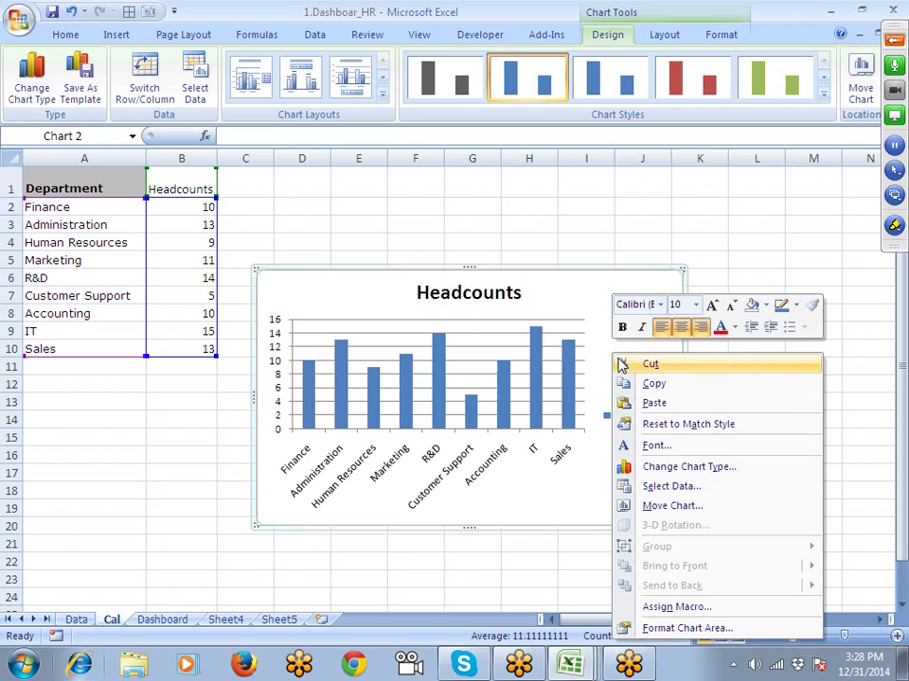
pyautogui.click(663, 627)
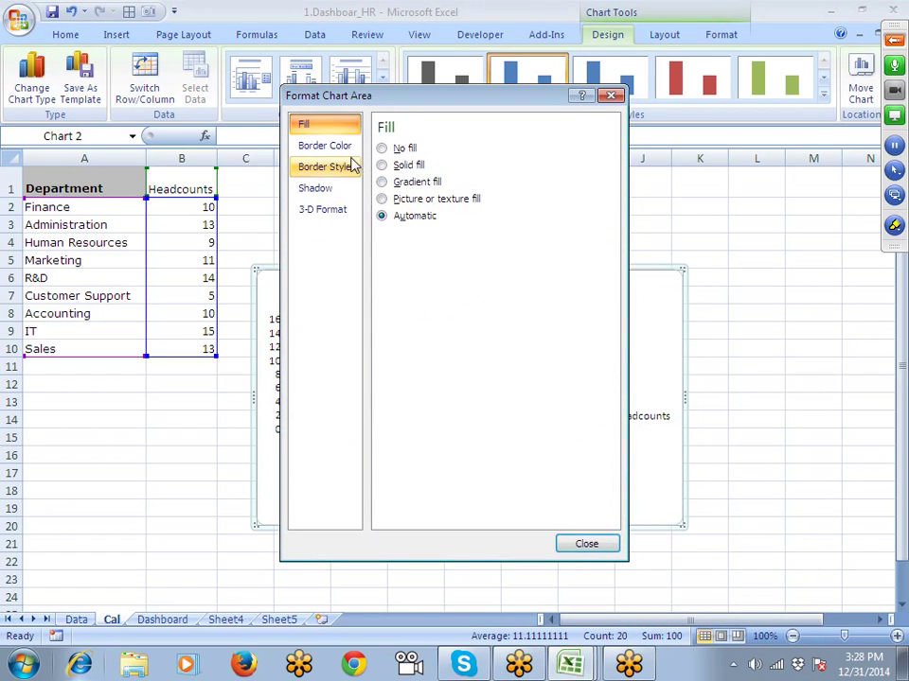
pyautogui.press('Escape')
# Step: Switch the rows and columns of the chart's data source so each department becomes its own series
pyautogui.rightClick(642, 355)
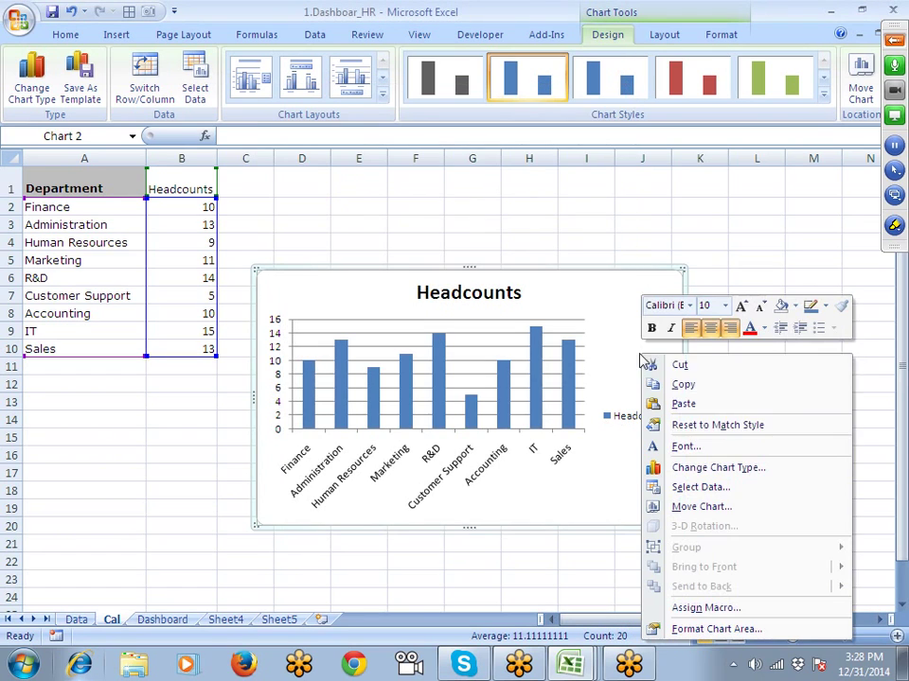
pyautogui.click(715, 486)
pyautogui.click(333, 179)
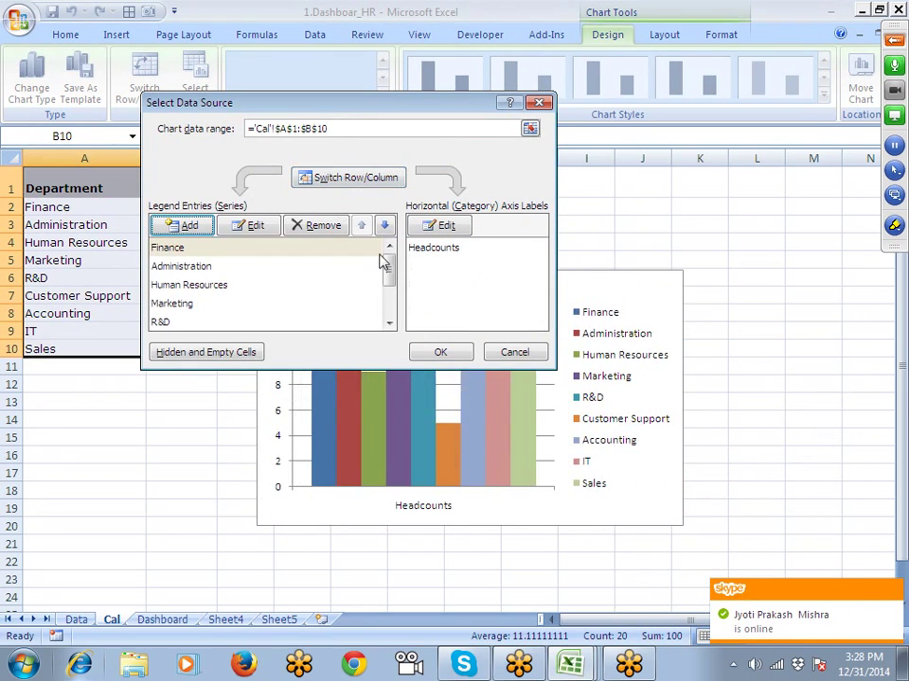
pyautogui.click(447, 354)
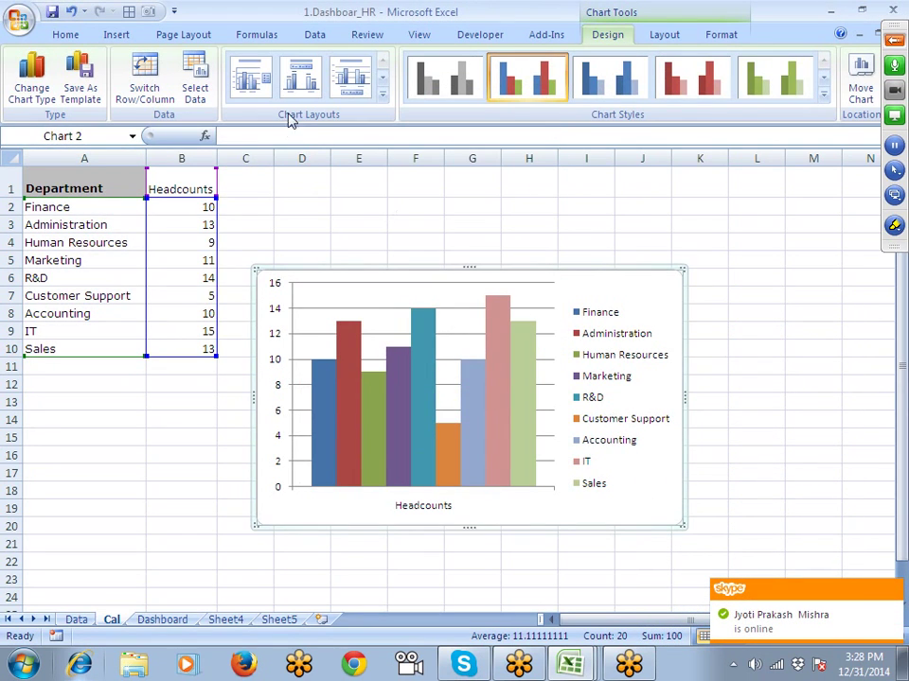
# Step: Apply the chart layout with a title and a legend below the columns, and delete the "Headcounts" category axis label
pyautogui.click(355, 81)
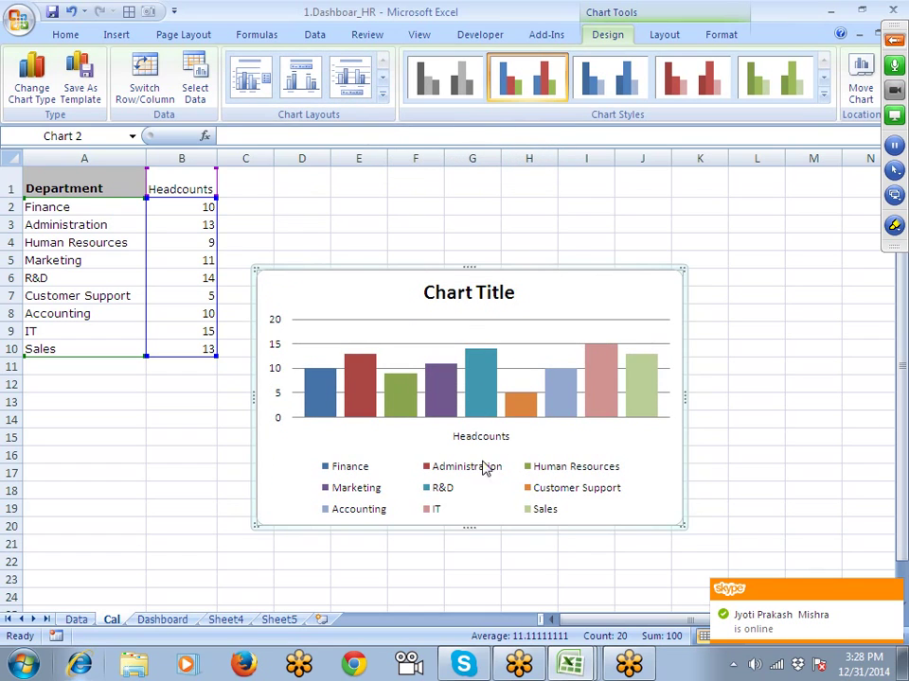
pyautogui.click(482, 443)
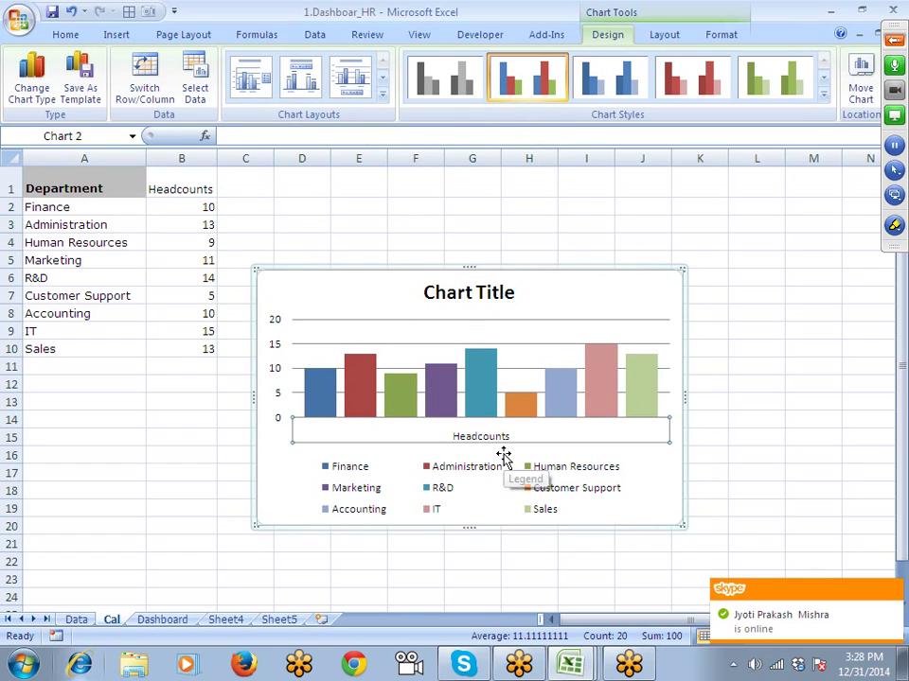
pyautogui.press('Delete')
# Step: Replace the placeholder chart title with "Headcount"
pyautogui.click(470, 295)
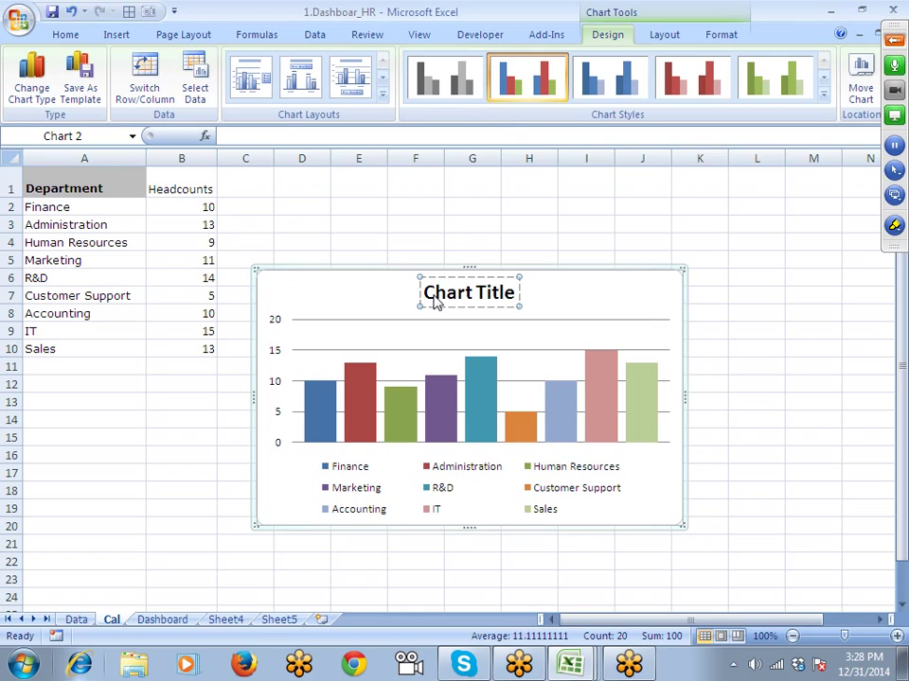
pyautogui.moveTo(426, 292); pyautogui.dragTo(498, 301)
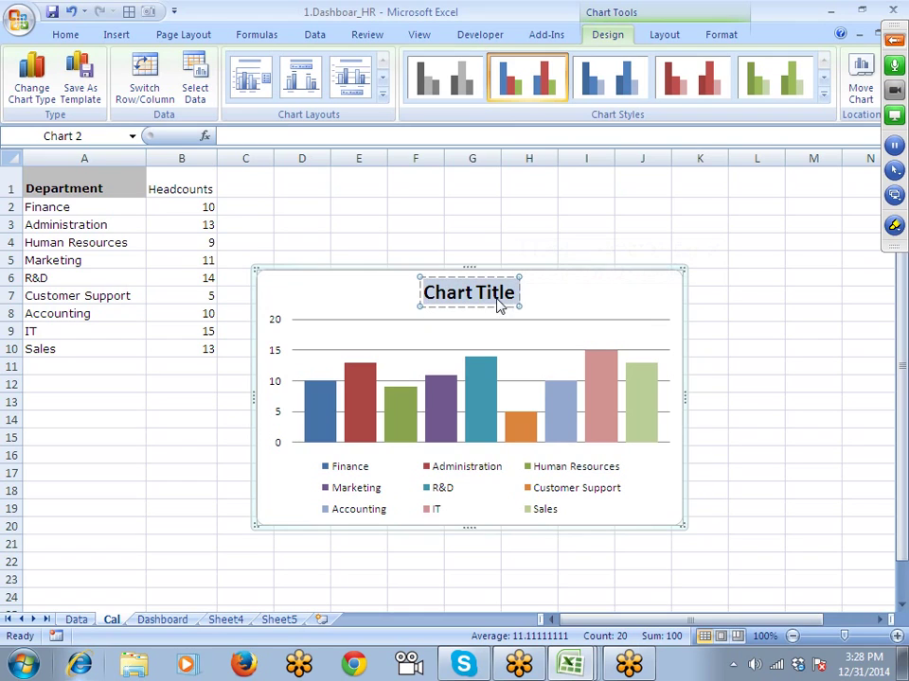
pyautogui.write('Hea')
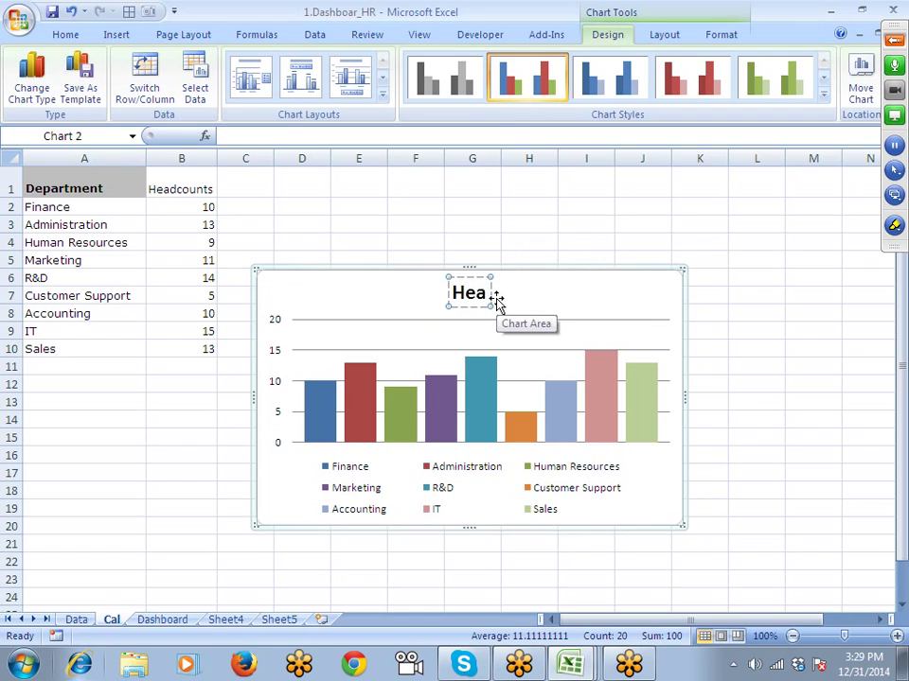
pyautogui.write('d')
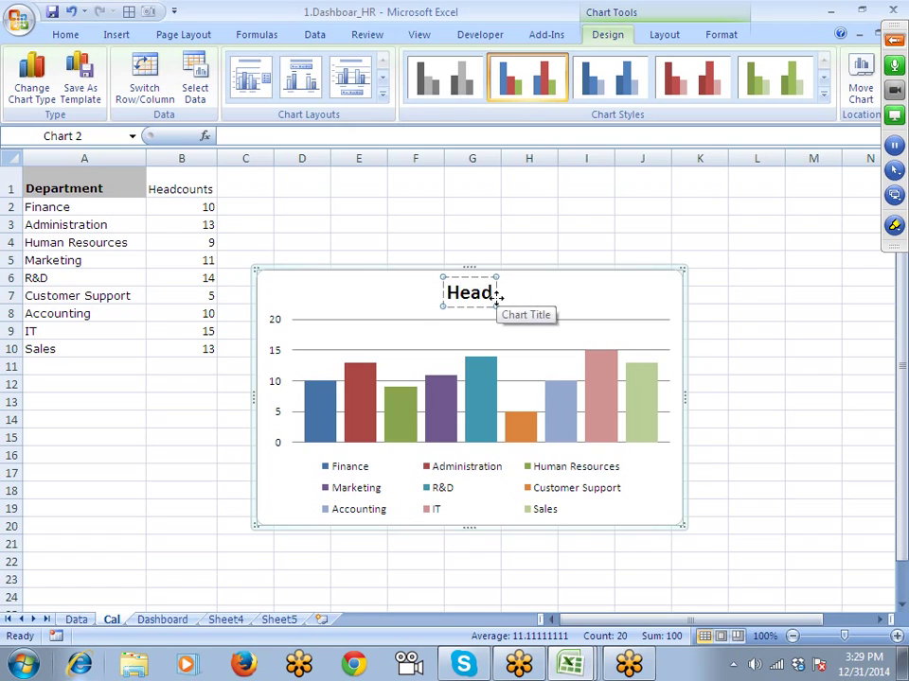
pyautogui.write('count')
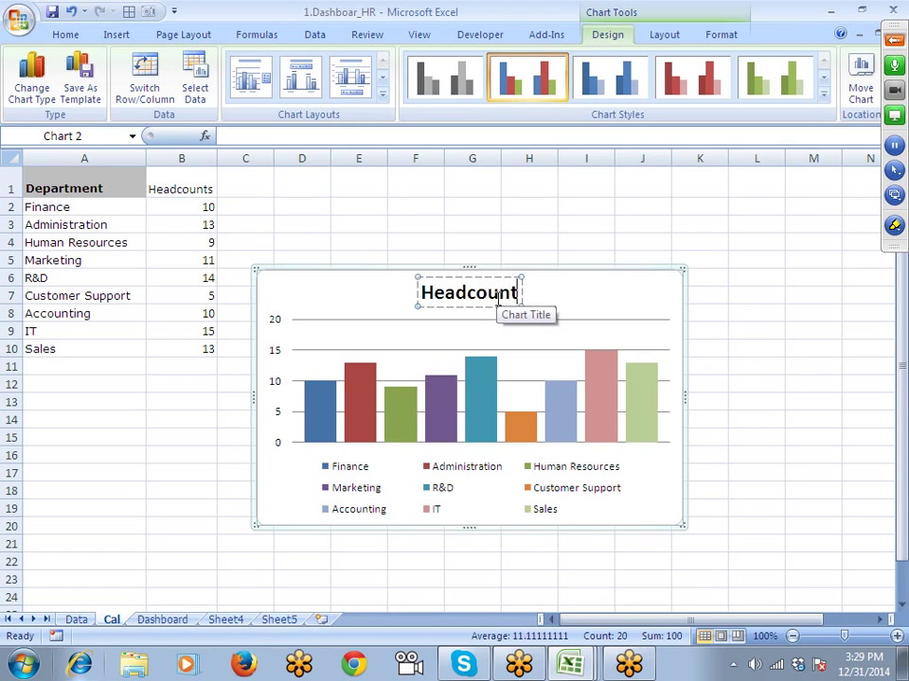
pyautogui.click(753, 330)
# Step: Move the Headcount chart to the Dashboard sheet and place it just under the header line, spanning about B5 to I19
pyautogui.click(538, 474)
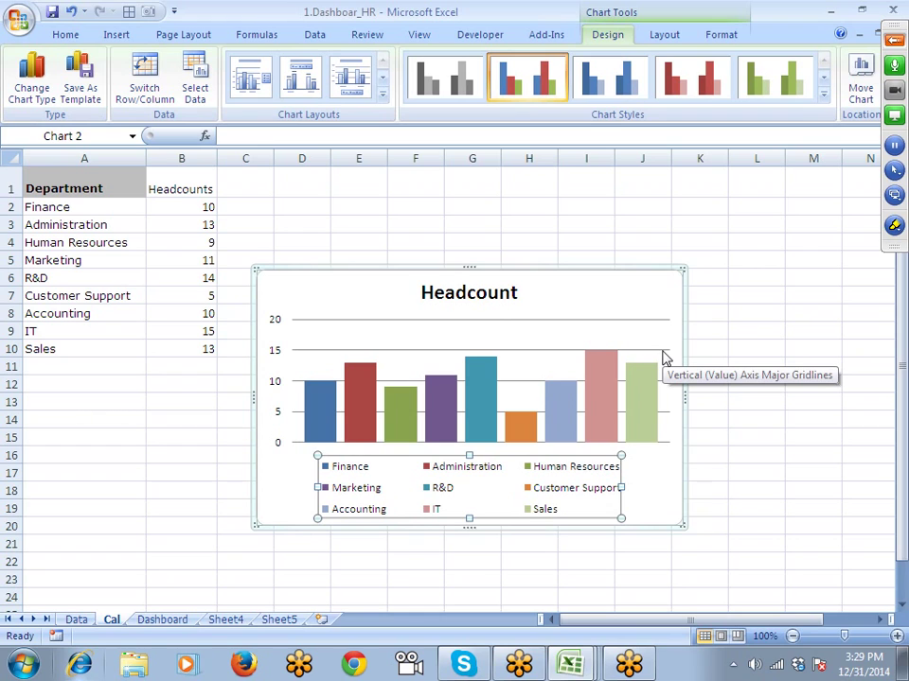
pyautogui.click(634, 280)
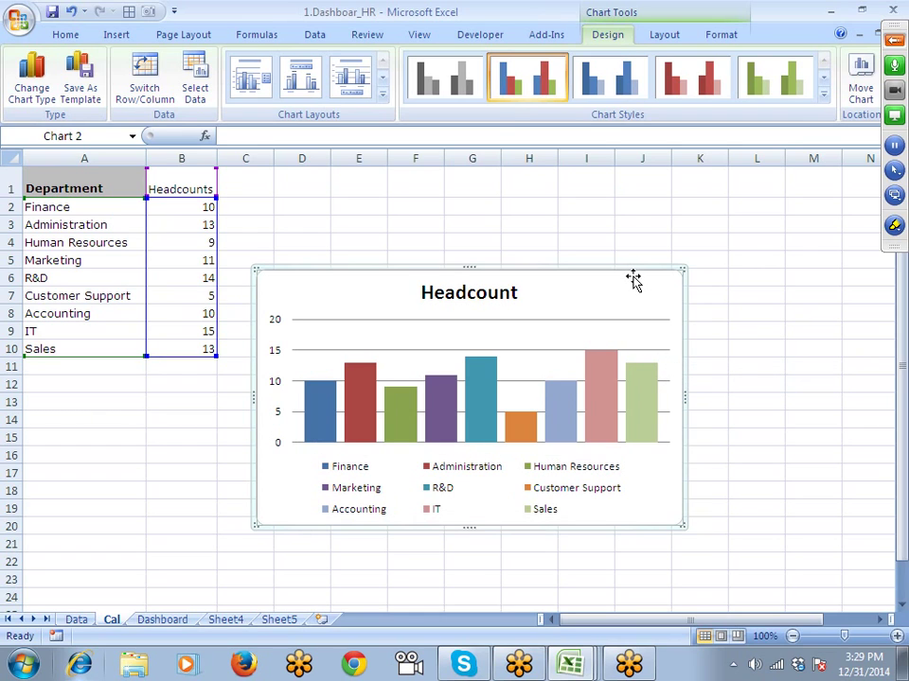
pyautogui.click(621, 280)
pyautogui.hotkey('ctrl', 'x')
pyautogui.click(187, 620)
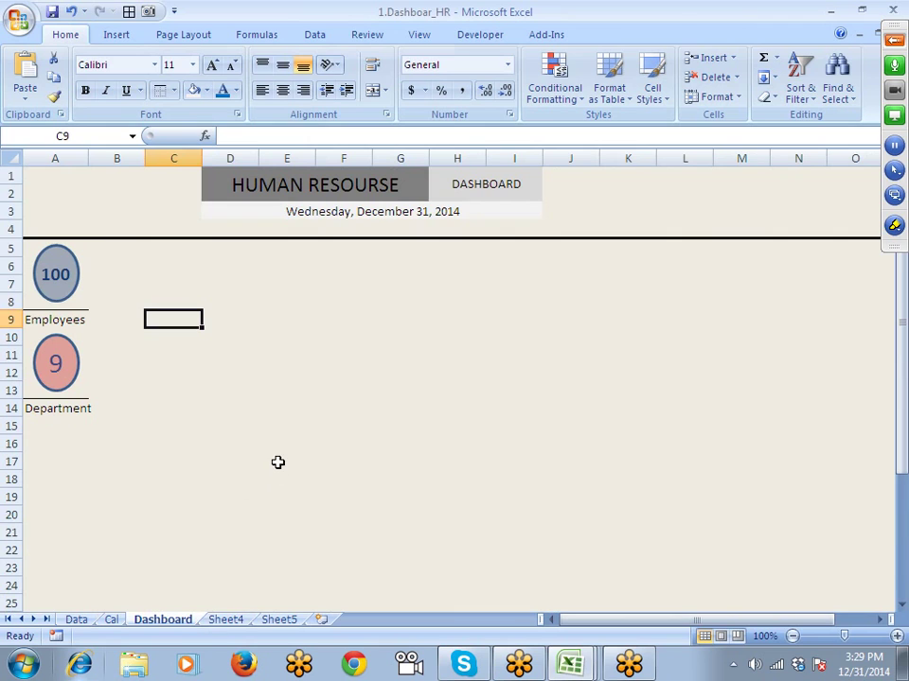
pyautogui.hotkey('ctrl', 'v')
pyautogui.moveTo(281, 336); pyautogui.dragTo(250, 258)
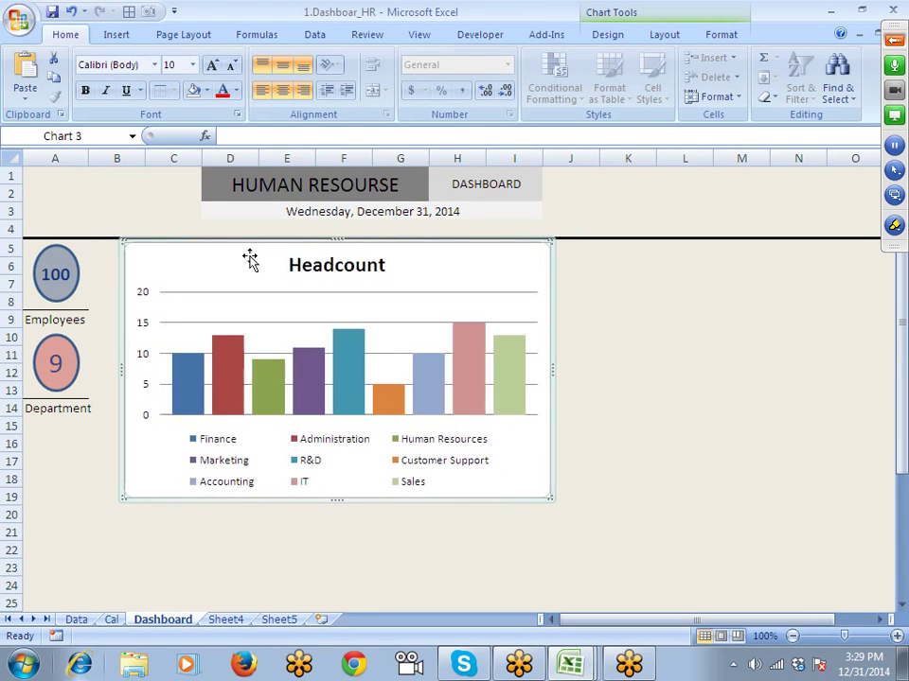
pyautogui.click(658, 322)
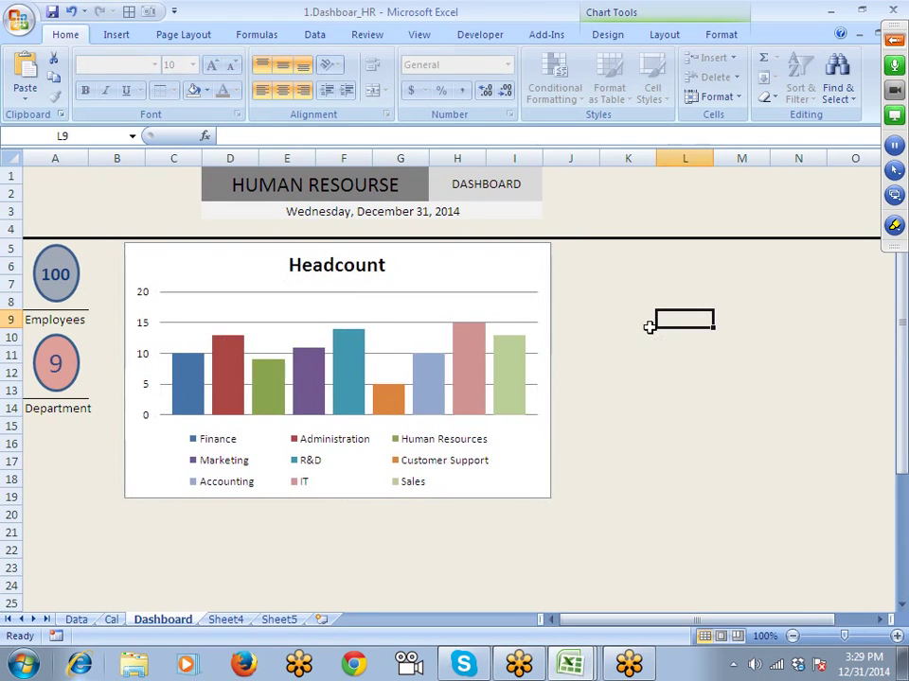
pyautogui.click(548, 284)
pyautogui.click(655, 34)
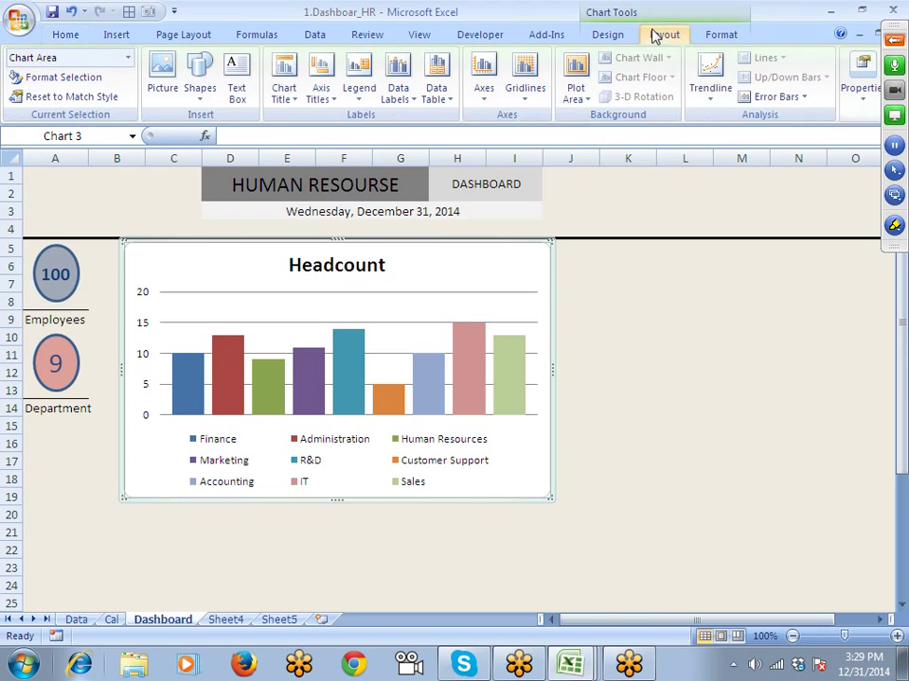
pyautogui.click(626, 17)
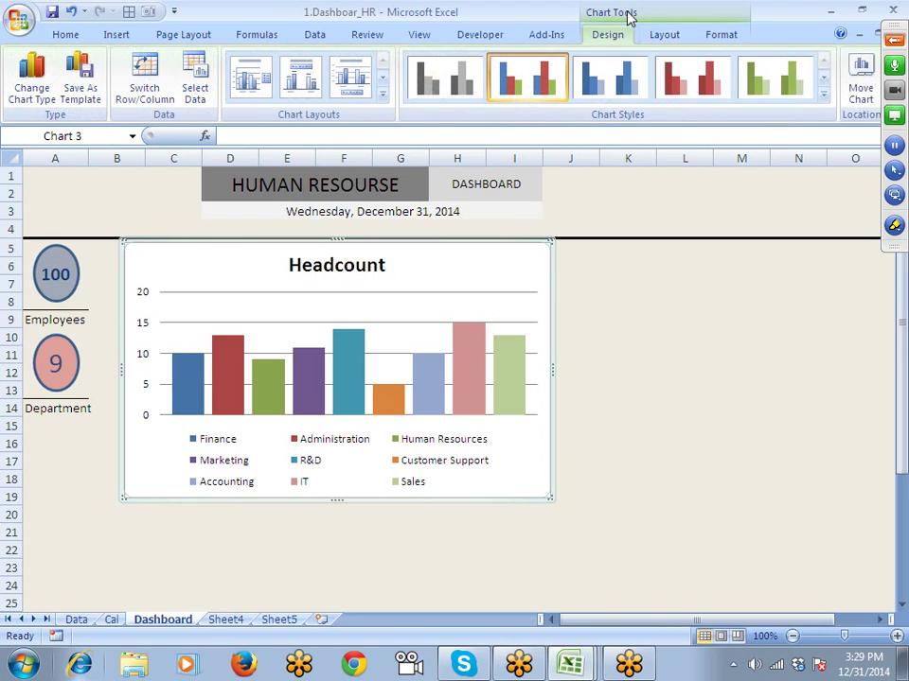
pyautogui.click(669, 38)
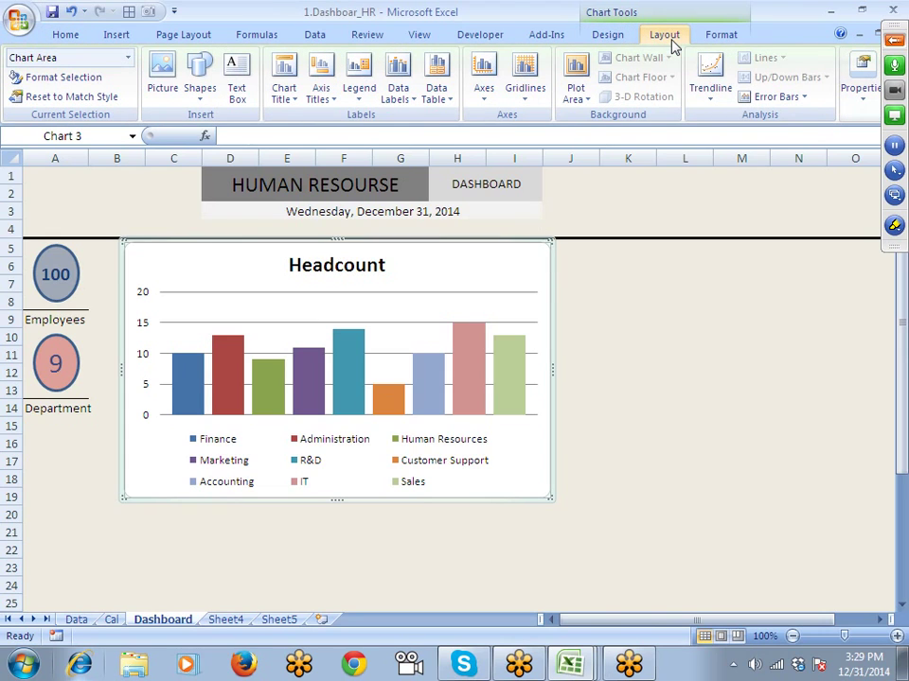
pyautogui.click(610, 38)
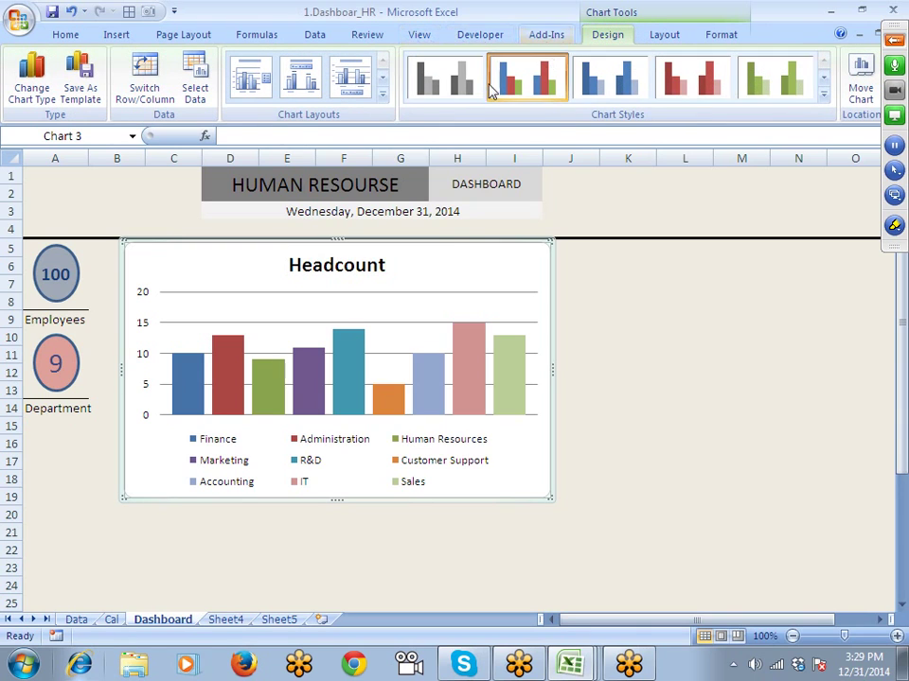
# Step: Set the Headcount chart area's fill to No fill
pyautogui.rightClick(529, 270)
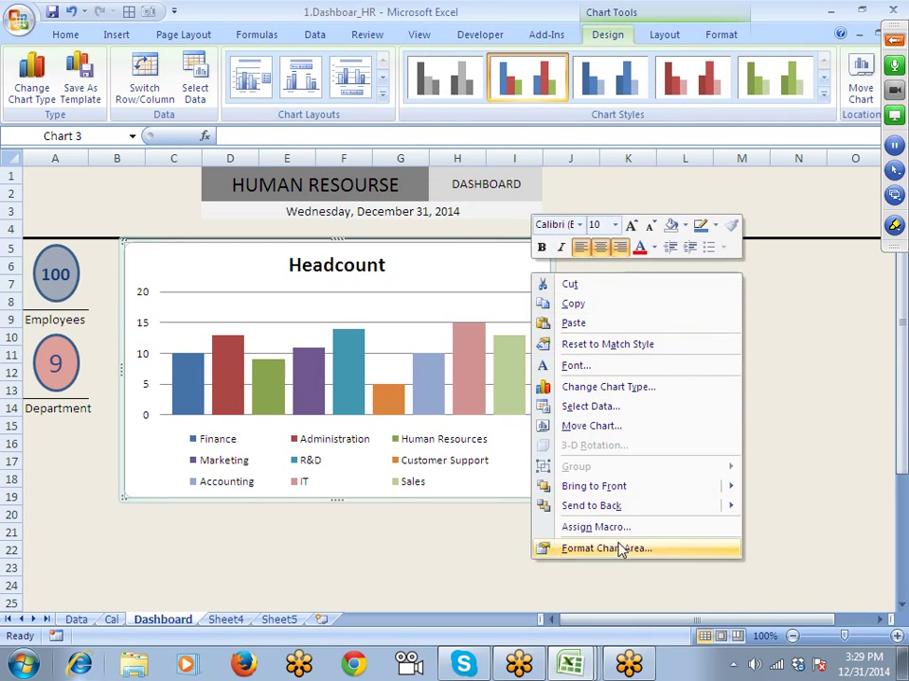
pyautogui.click(620, 549)
pyautogui.click(380, 148)
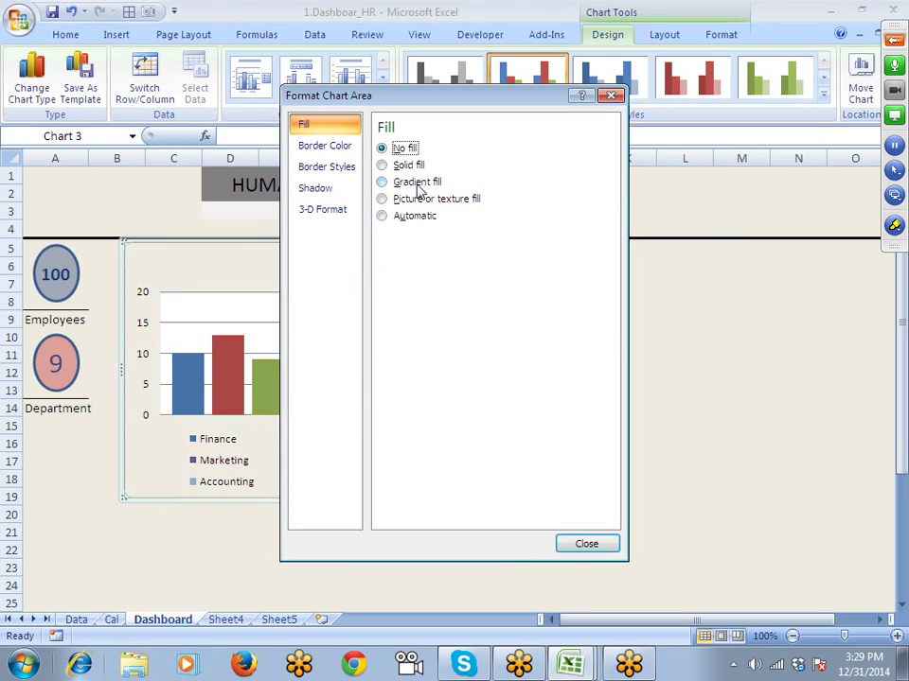
pyautogui.click(580, 546)
pyautogui.click(467, 306)
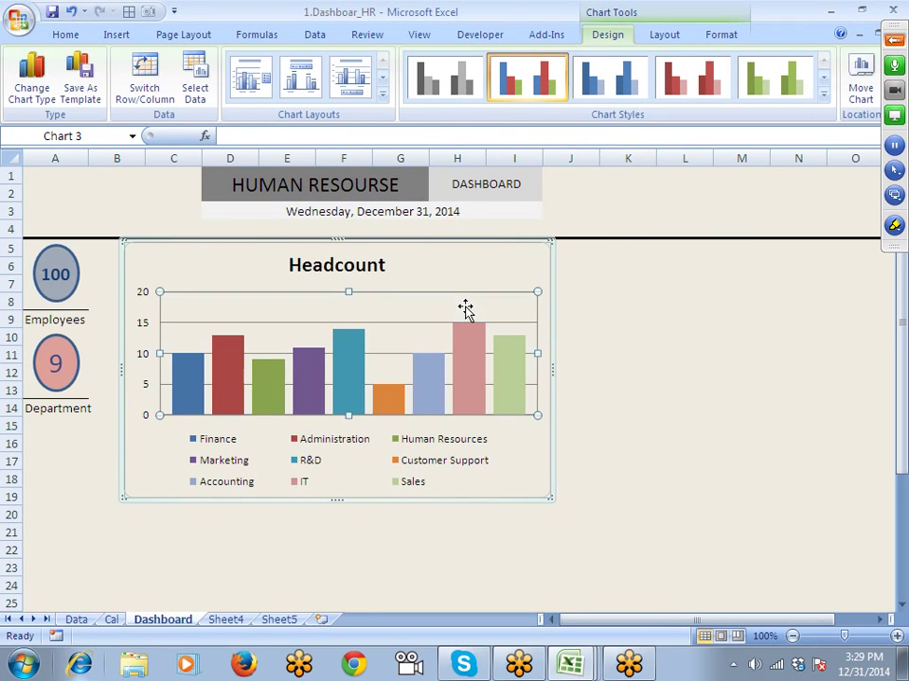
pyautogui.click(611, 321)
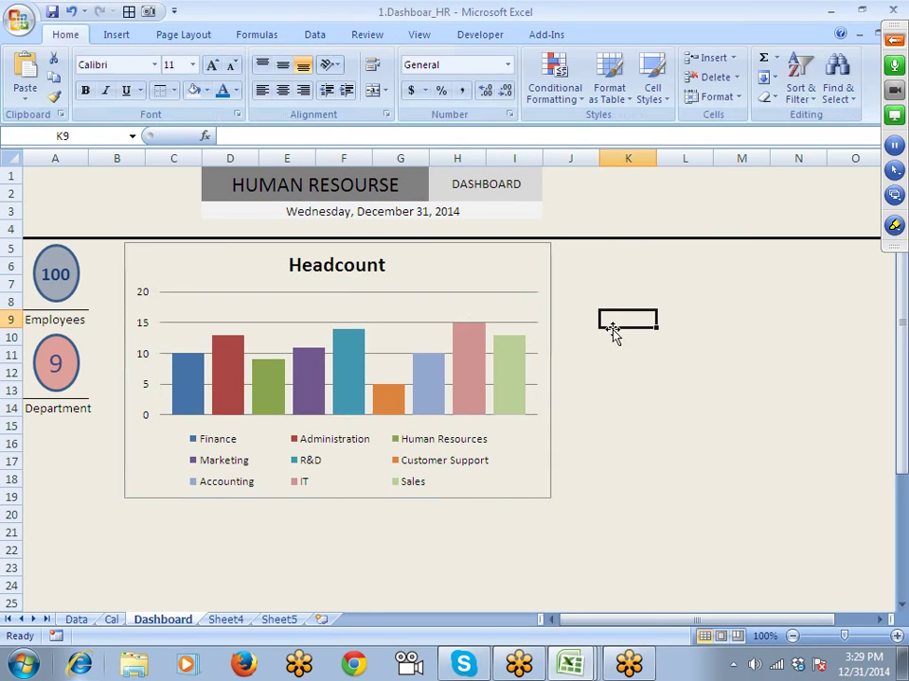
# Step: Set the Headcount chart area's border color to No line
pyautogui.click(544, 401)
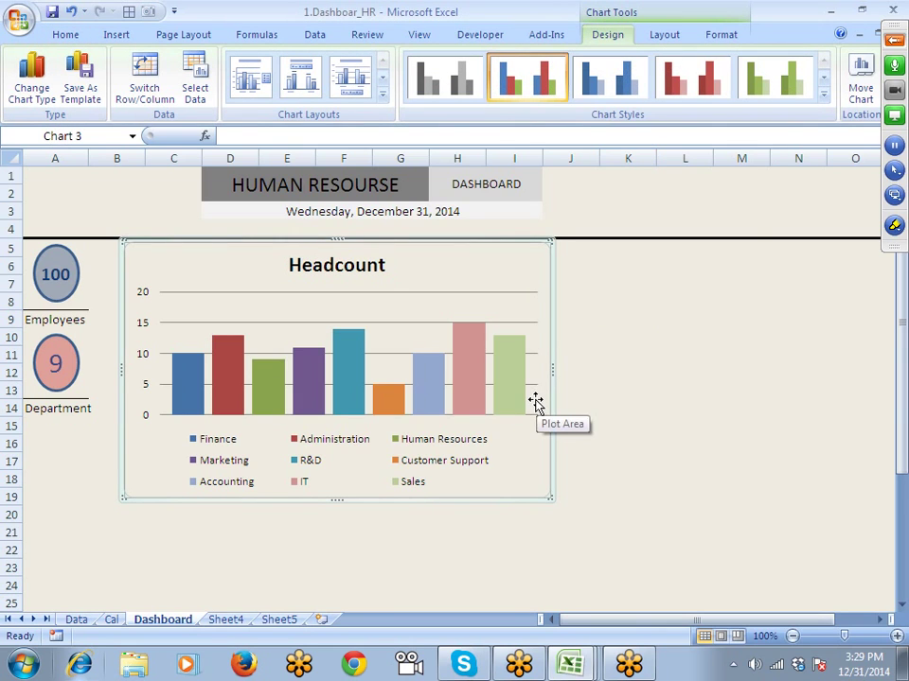
pyautogui.rightClick(545, 411)
pyautogui.click(589, 401)
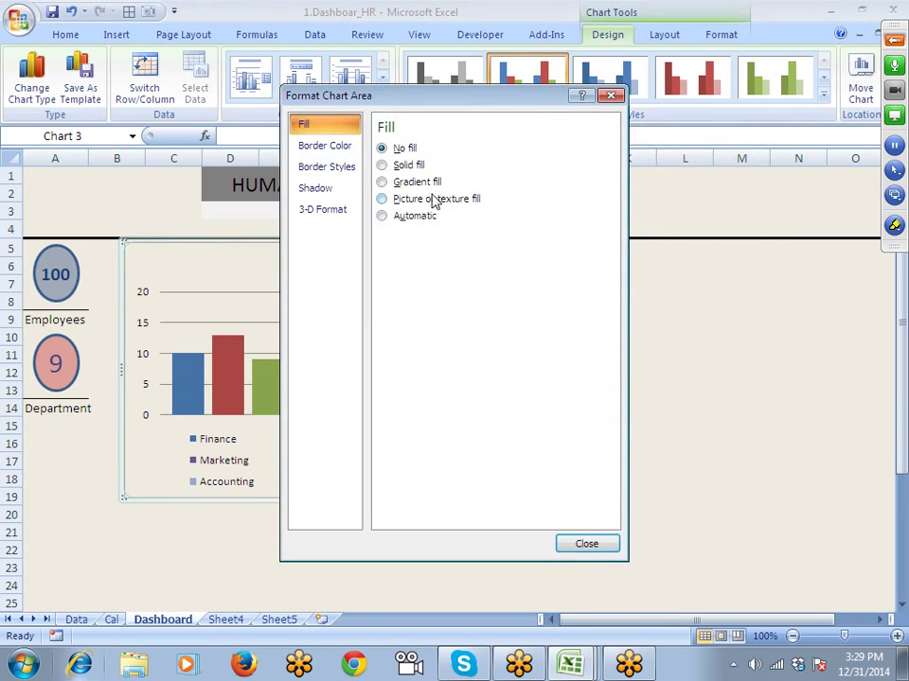
pyautogui.click(340, 146)
pyautogui.click(396, 151)
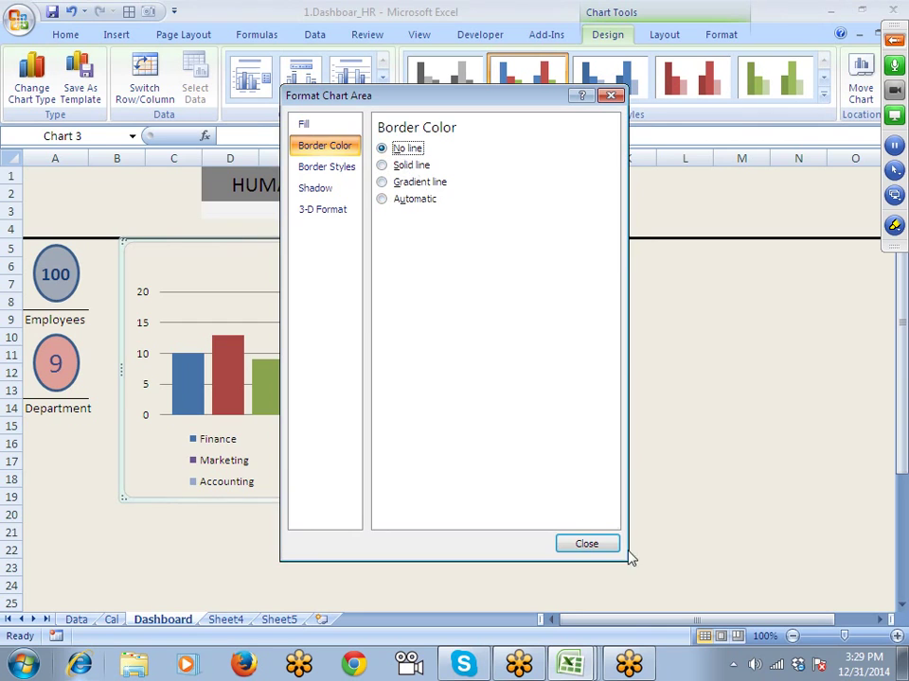
pyautogui.click(586, 543)
pyautogui.click(669, 495)
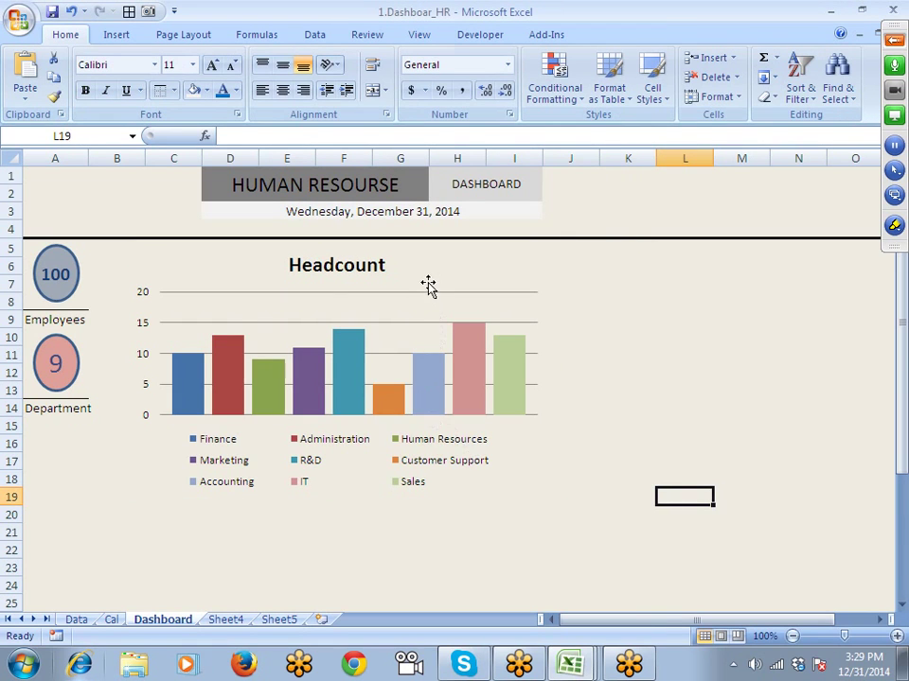
# Step: Shift the Headcount chart slightly down and closer to the Employees and Department circles
pyautogui.moveTo(428, 286); pyautogui.dragTo(401, 296)
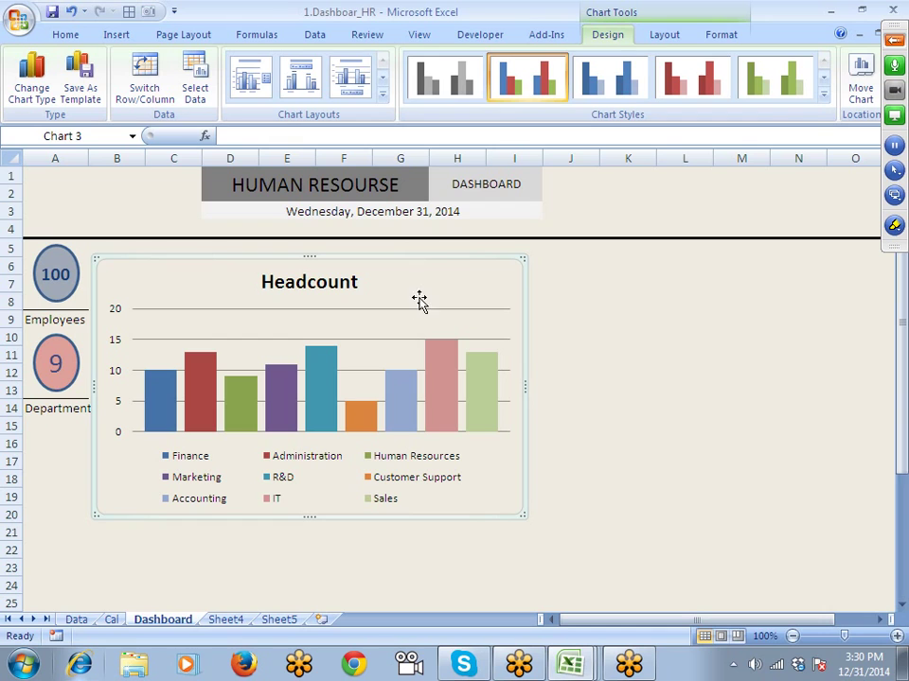
pyautogui.click(572, 314)
pyautogui.press('Right')
pyautogui.press('Left')
pyautogui.press('Up')
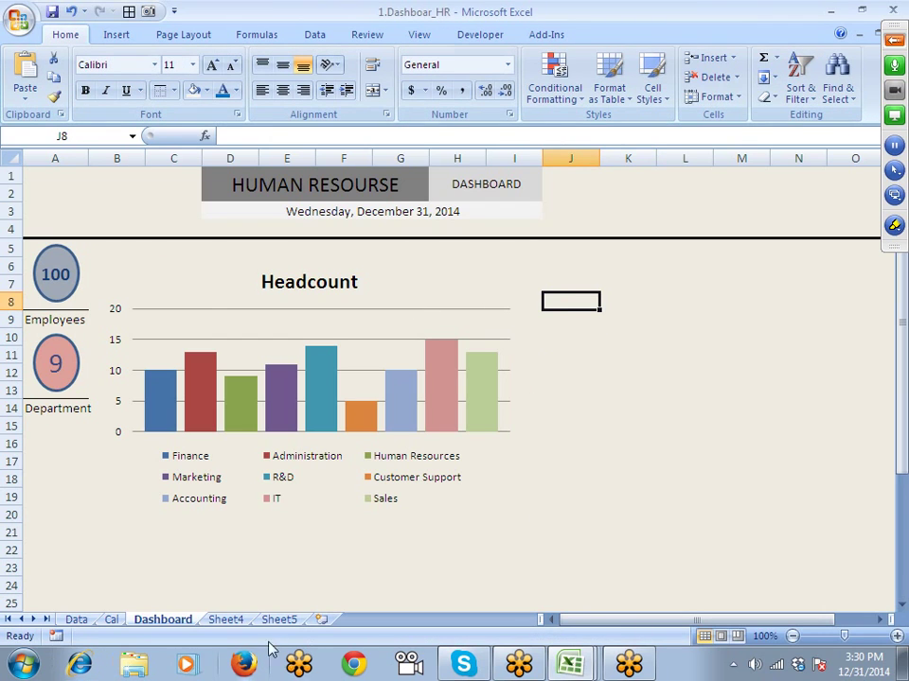
# Step: Copy the Salary, Bonus and Overtime headings in C1:E1 of the Data sheet and return to the Cal sheet
pyautogui.click(83, 621)
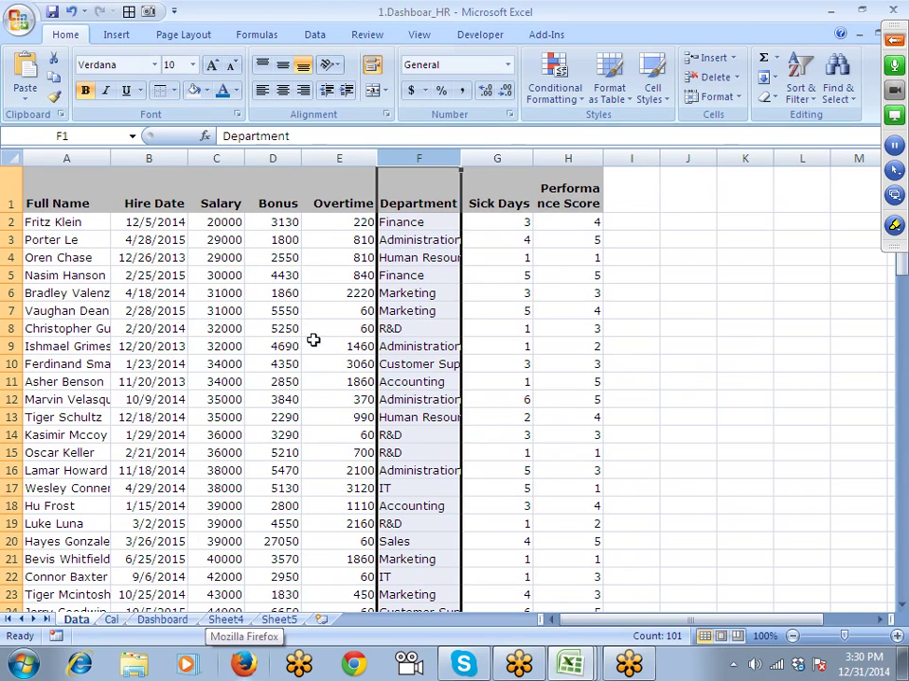
pyautogui.click(243, 207)
pyautogui.click(281, 204)
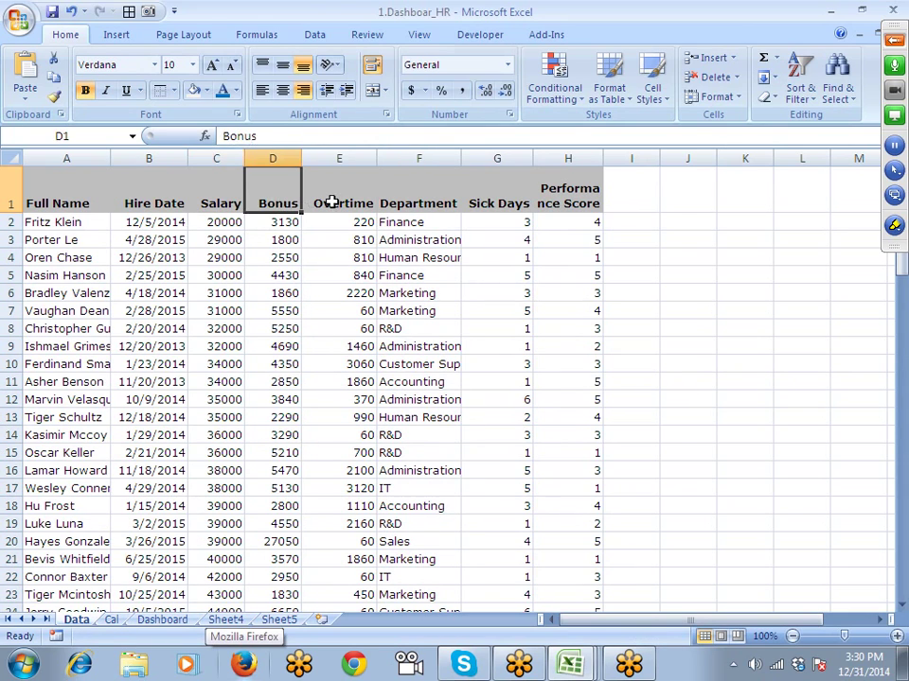
pyautogui.moveTo(328, 199); pyautogui.dragTo(233, 201)
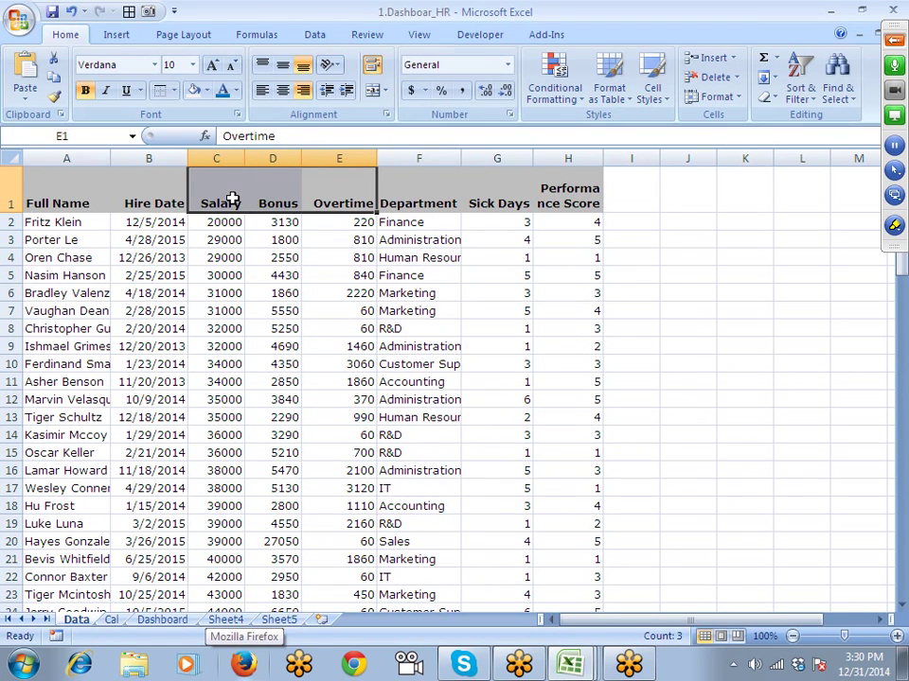
pyautogui.hotkey('ctrl', 'c')
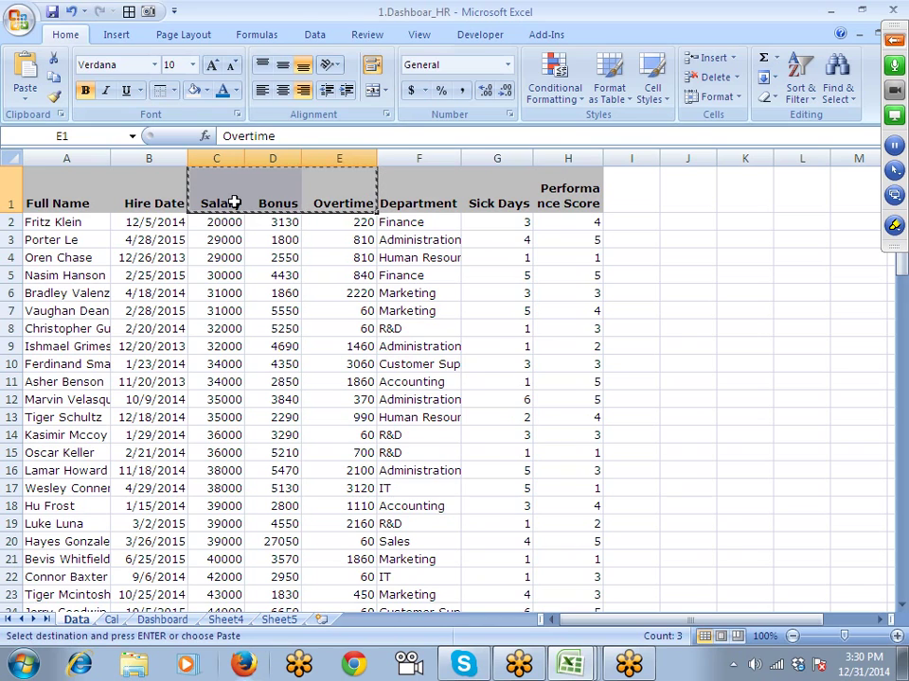
pyautogui.click(111, 619)
pyautogui.click(293, 189)
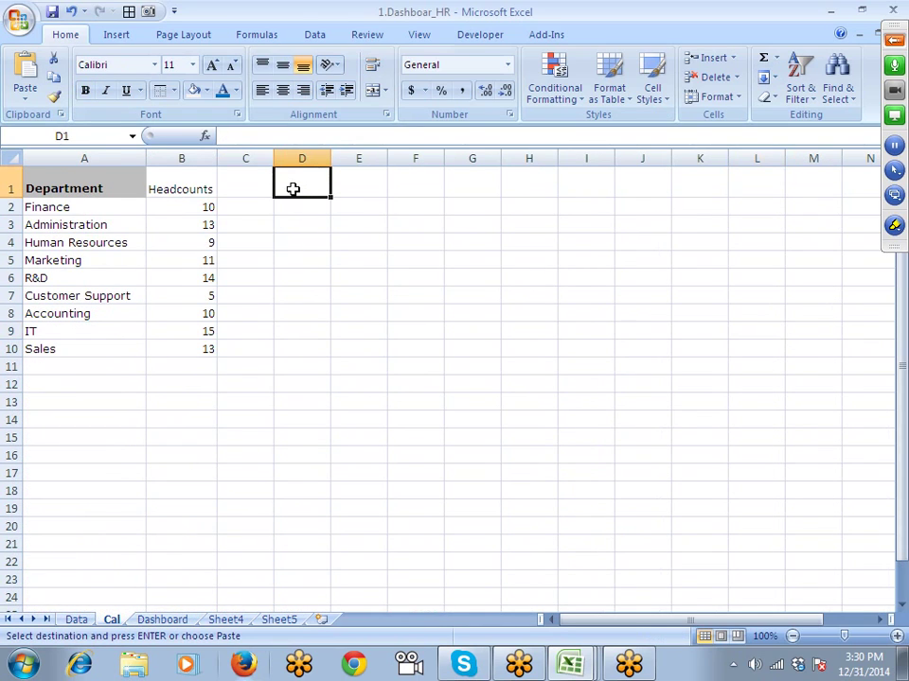
# Step: Try to paste the copied headings transposed from cell D2 downward, and undo the paste
pyautogui.click(297, 206)
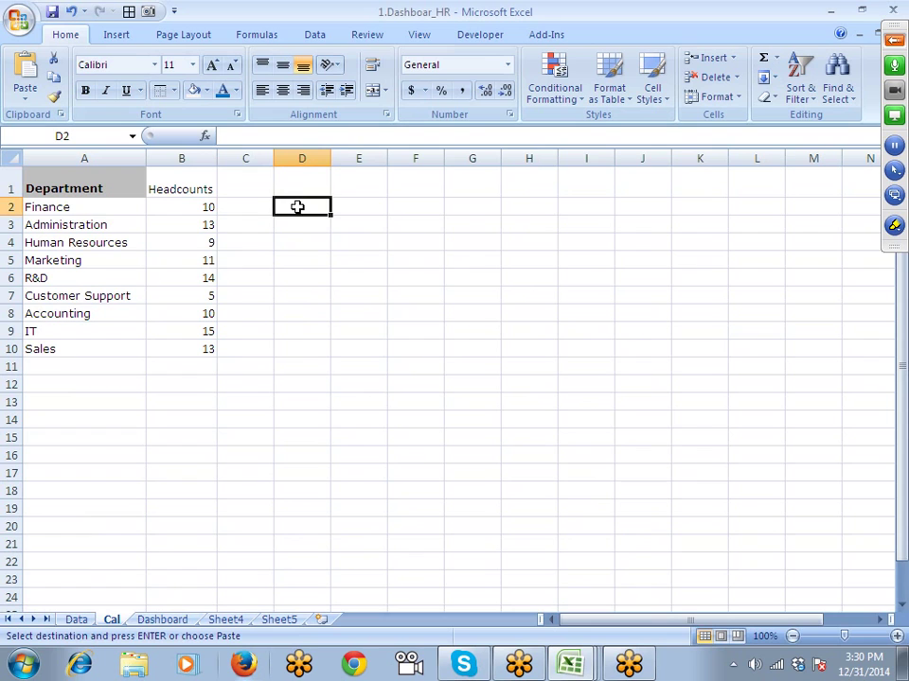
pyautogui.rightClick(297, 206)
pyautogui.click(341, 275)
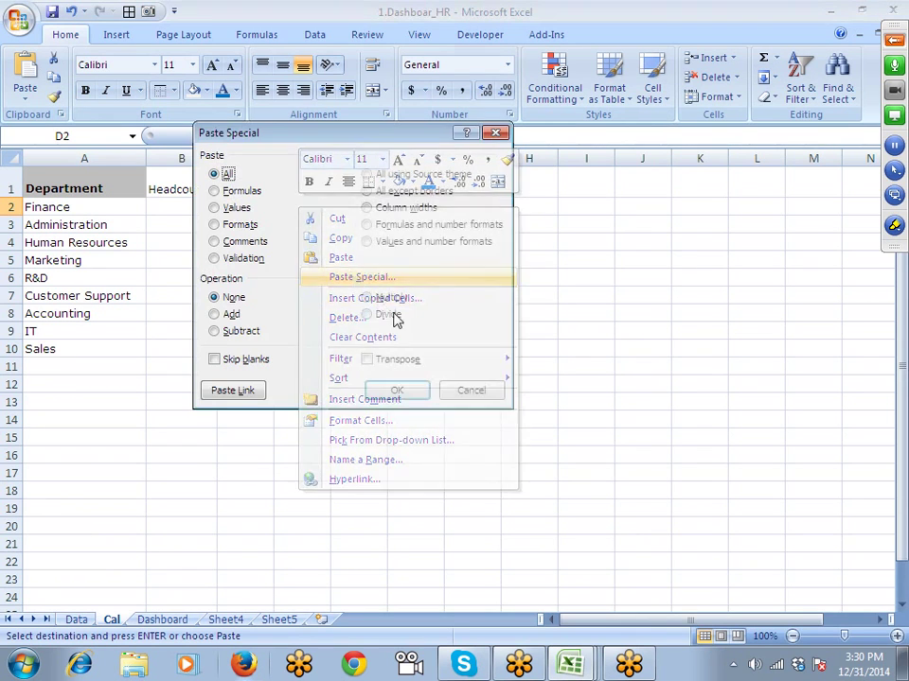
pyautogui.click(367, 359)
pyautogui.click(397, 390)
pyautogui.click(351, 383)
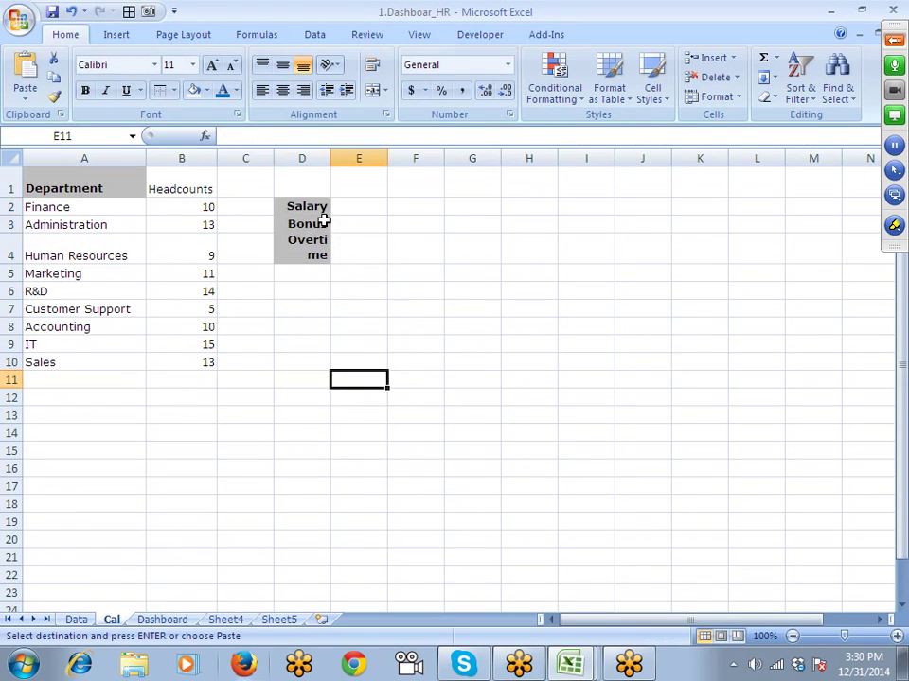
pyautogui.click(323, 227)
pyautogui.hotkey('ctrl', 'z')
# Step: Paste the copied headings transposed into the Cal sheet, starting at cell D1
pyautogui.click(311, 189)
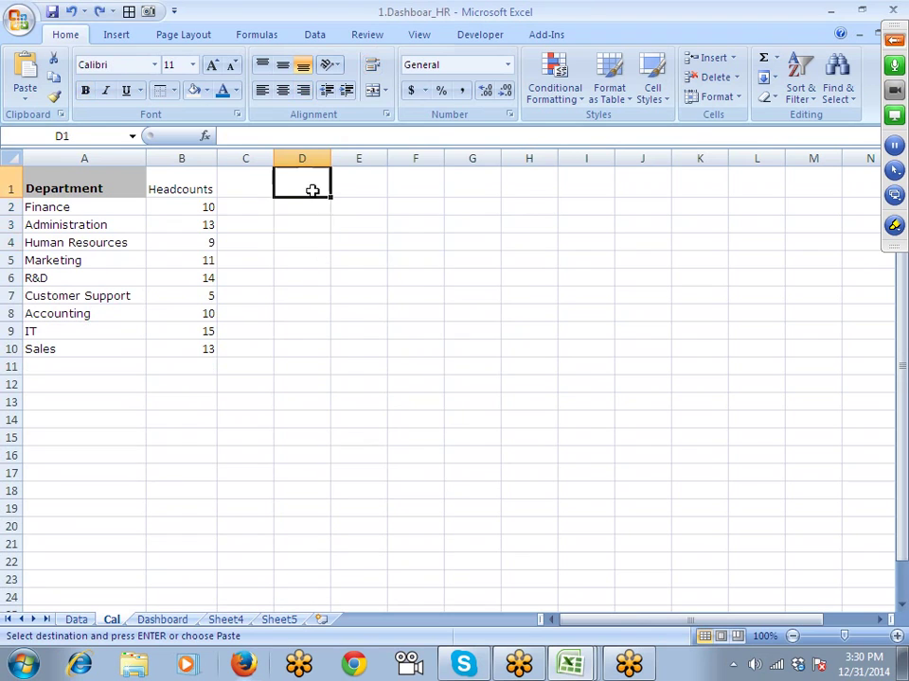
pyautogui.rightClick(314, 190)
pyautogui.click(366, 268)
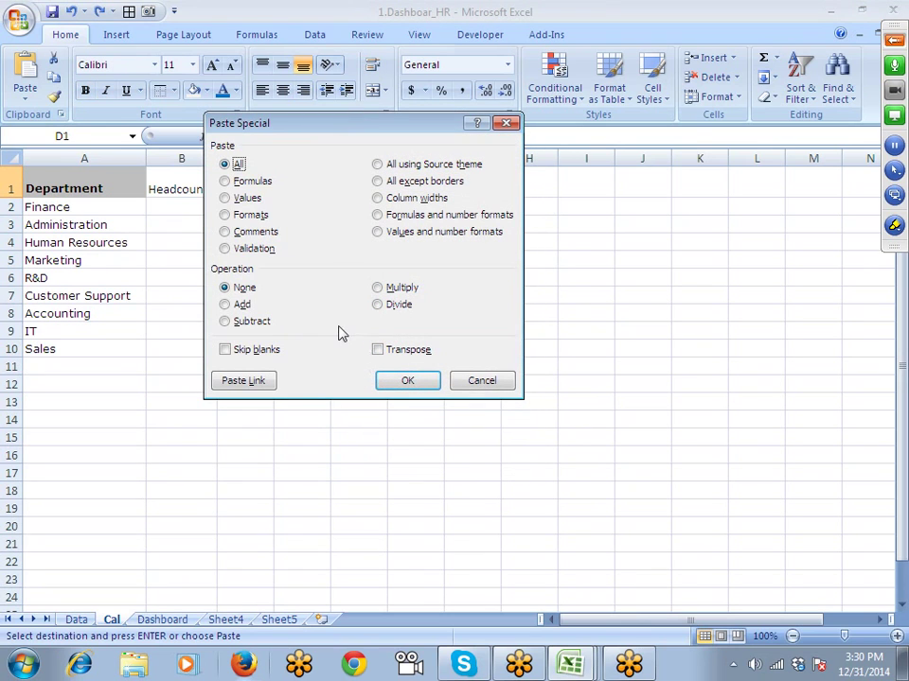
pyautogui.click(397, 351)
pyautogui.click(402, 379)
pyautogui.click(368, 313)
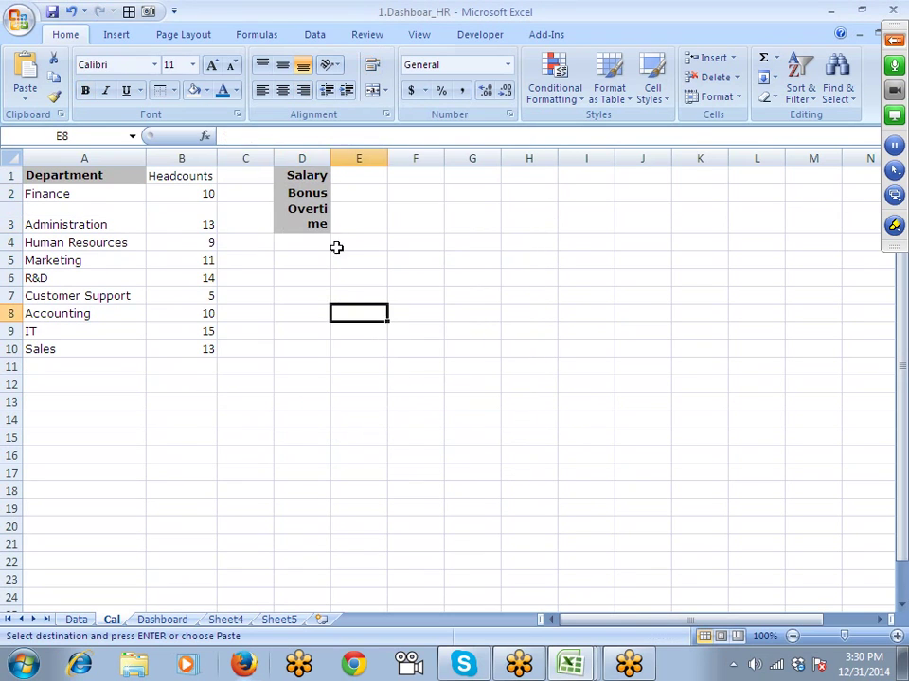
# Step: Add the label Total in cell D4, below the Overtime heading
pyautogui.click(326, 218)
pyautogui.click(316, 245)
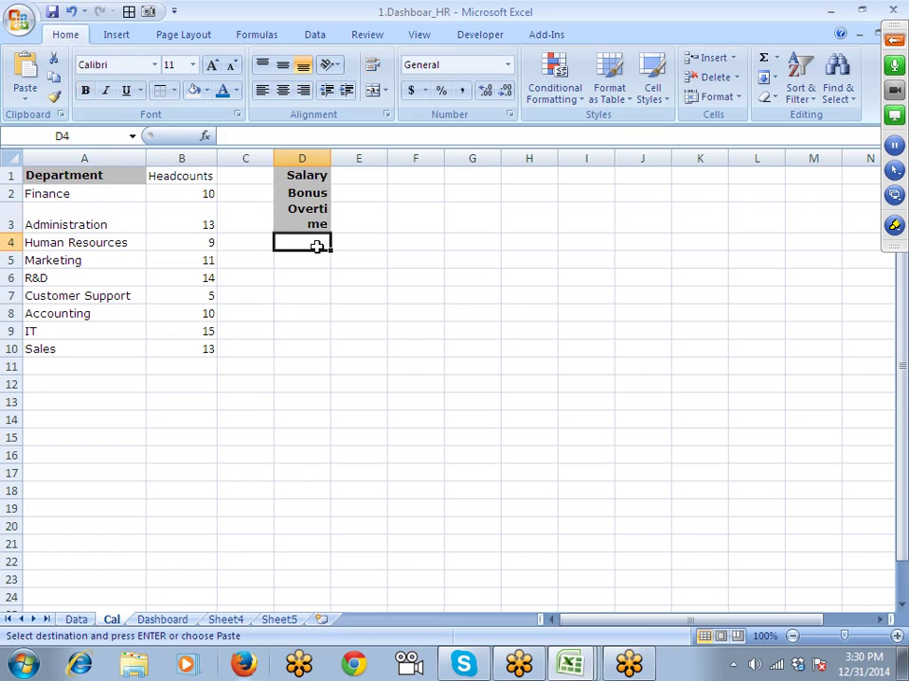
pyautogui.write('T')
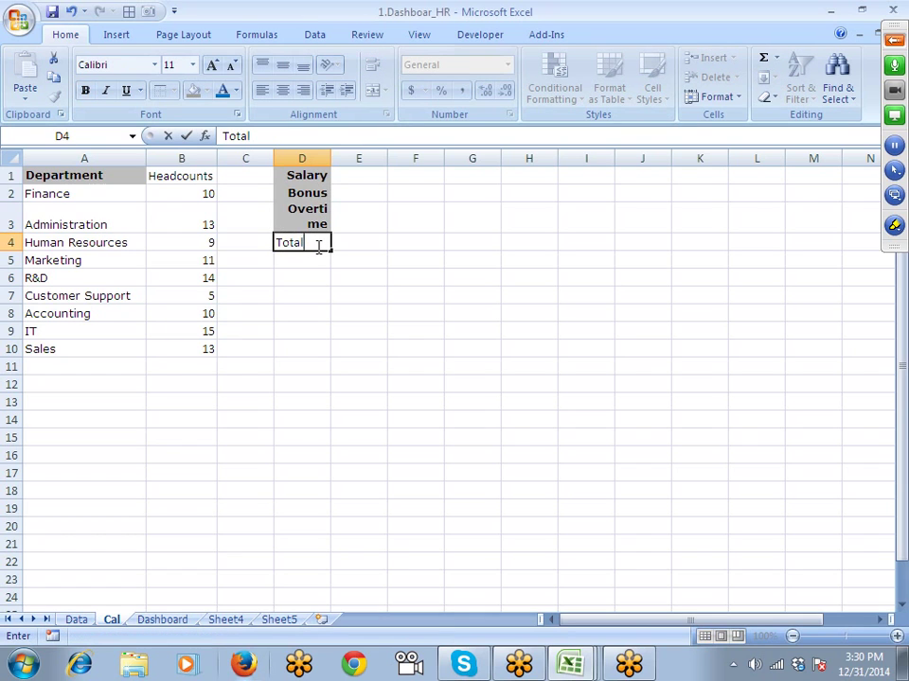
pyautogui.write('otal')
pyautogui.click(320, 304)
# Step: Widen column D so each heading fits on one line and reduce the height of row 3
pyautogui.moveTo(330, 157); pyautogui.dragTo(382, 159)
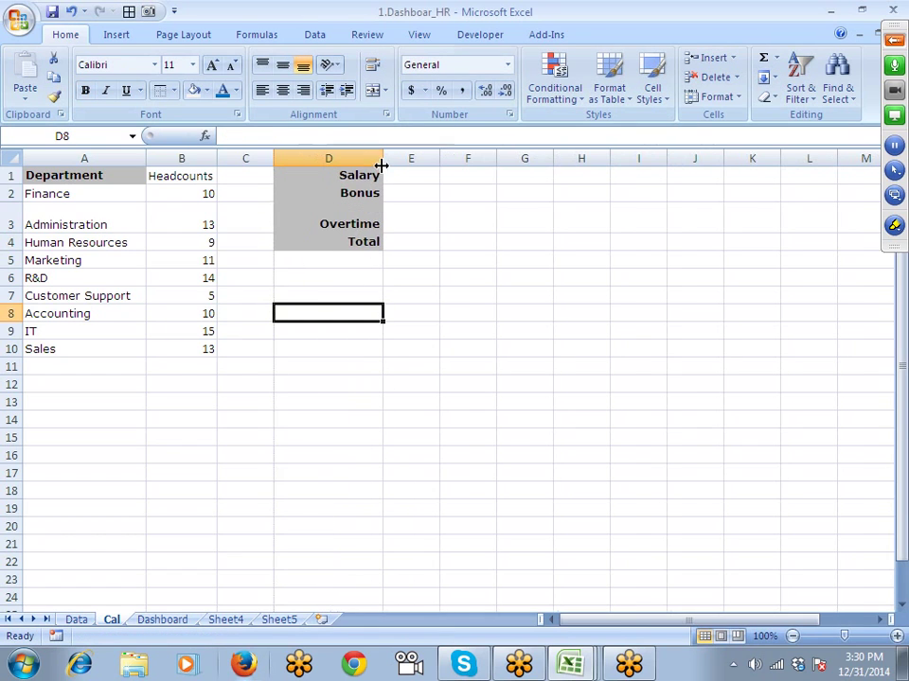
pyautogui.click(364, 176)
pyautogui.moveTo(12, 232); pyautogui.dragTo(17, 221)
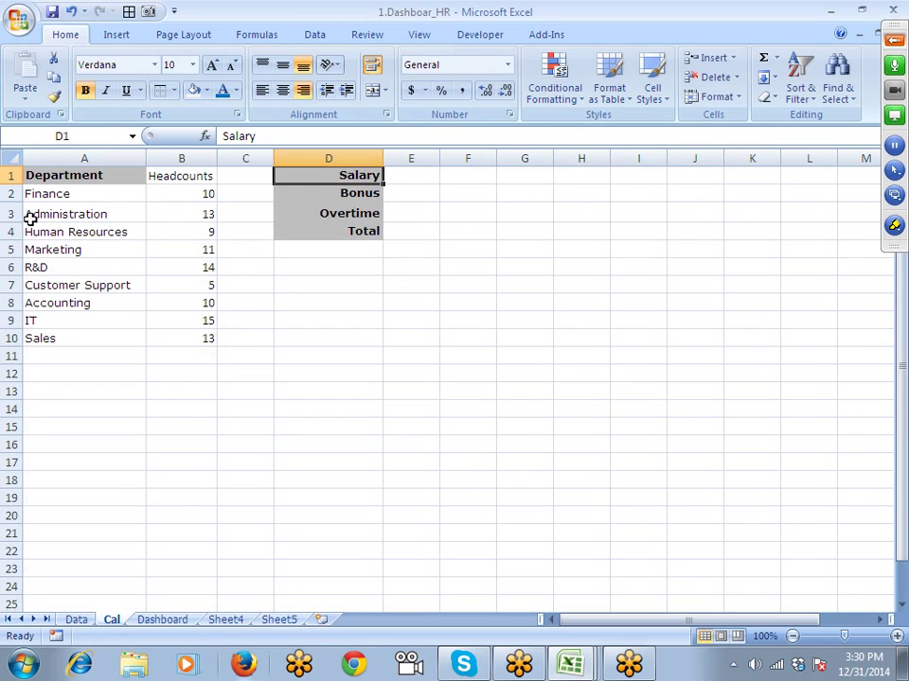
pyautogui.click(373, 262)
# Step: Turn off text wrapping for the Overtime heading in D3
pyautogui.click(349, 214)
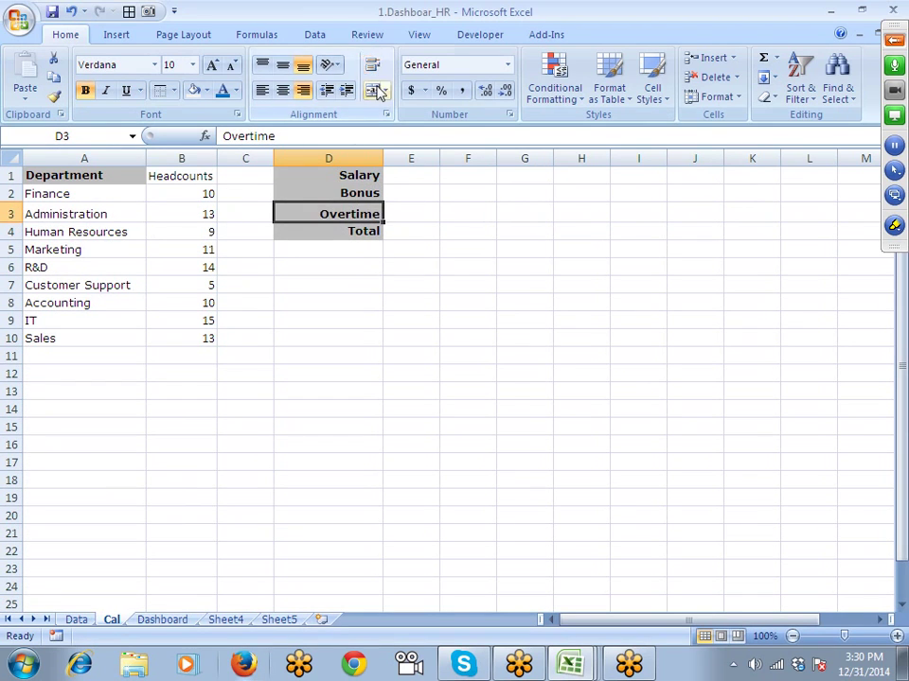
pyautogui.click(386, 265)
pyautogui.click(265, 252)
pyautogui.click(333, 214)
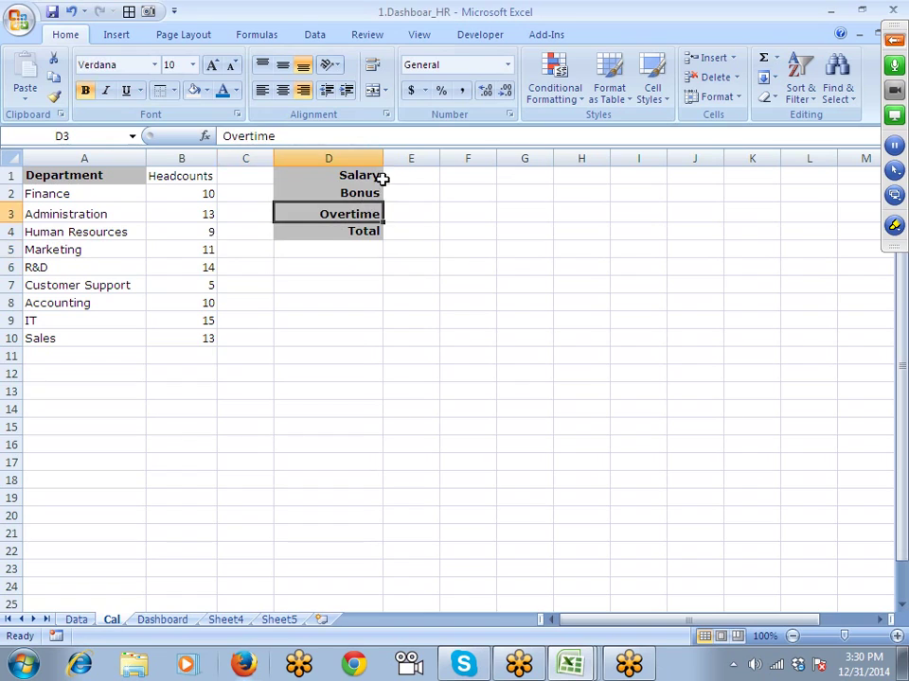
# Step: Total the salaries in cell E1 with =SUM(Data!C:C), taking the whole Salary column of the Data sheet
pyautogui.click(398, 181)
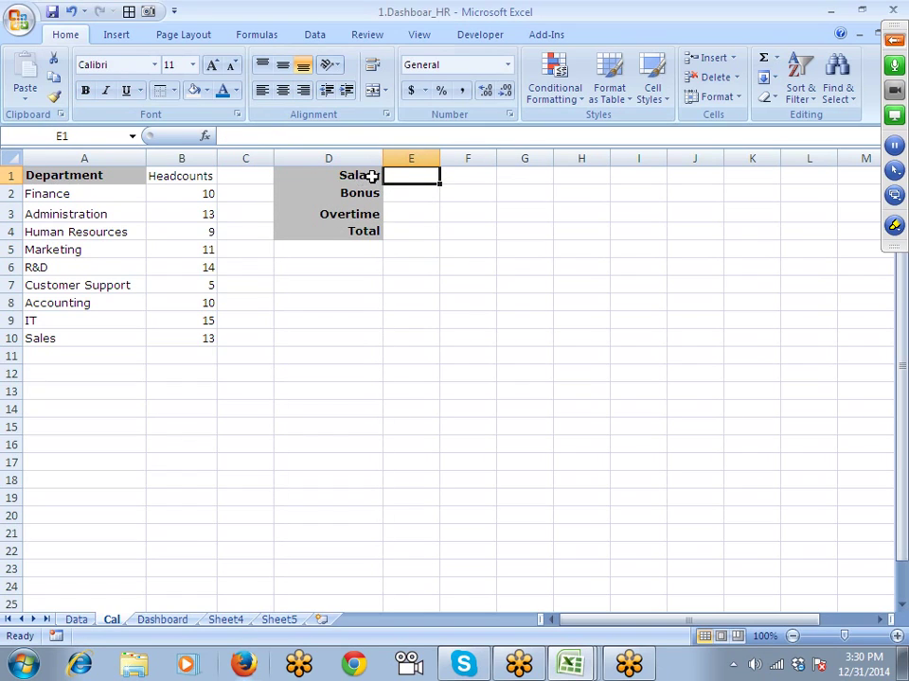
pyautogui.write('S')
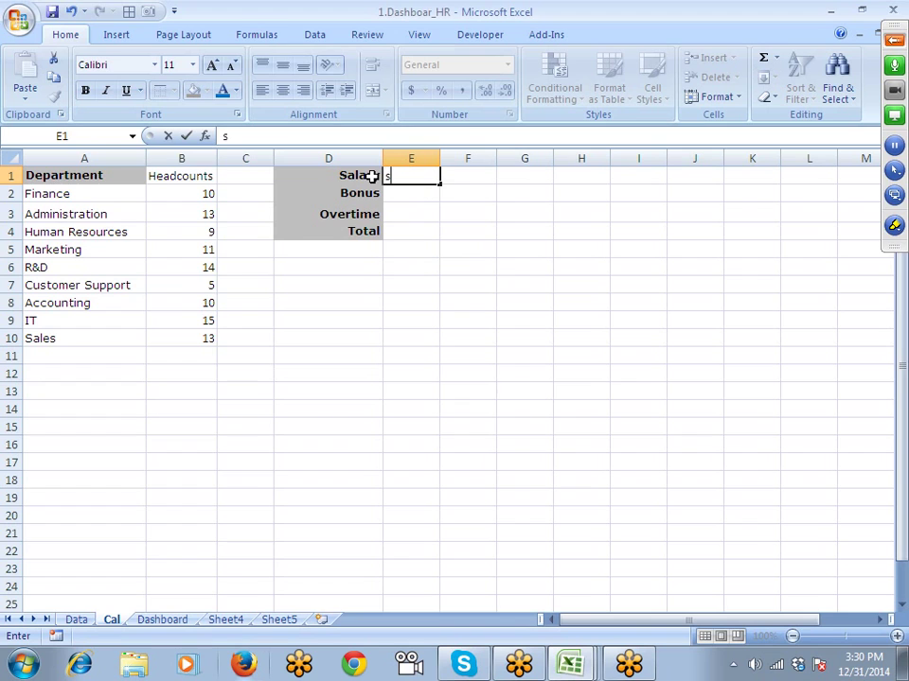
pyautogui.write('=sum')
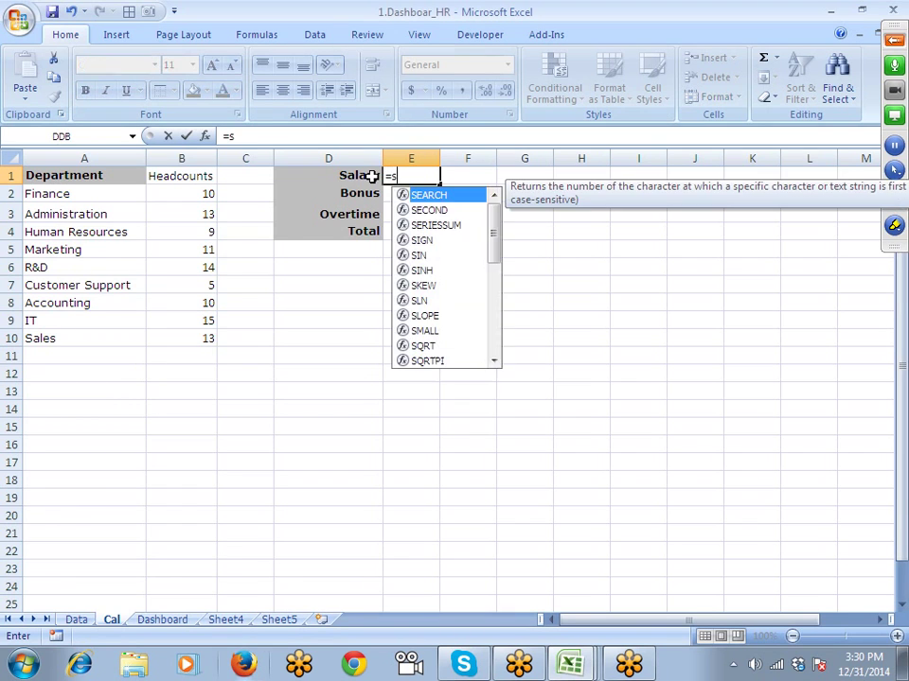
pyautogui.press('Tab')
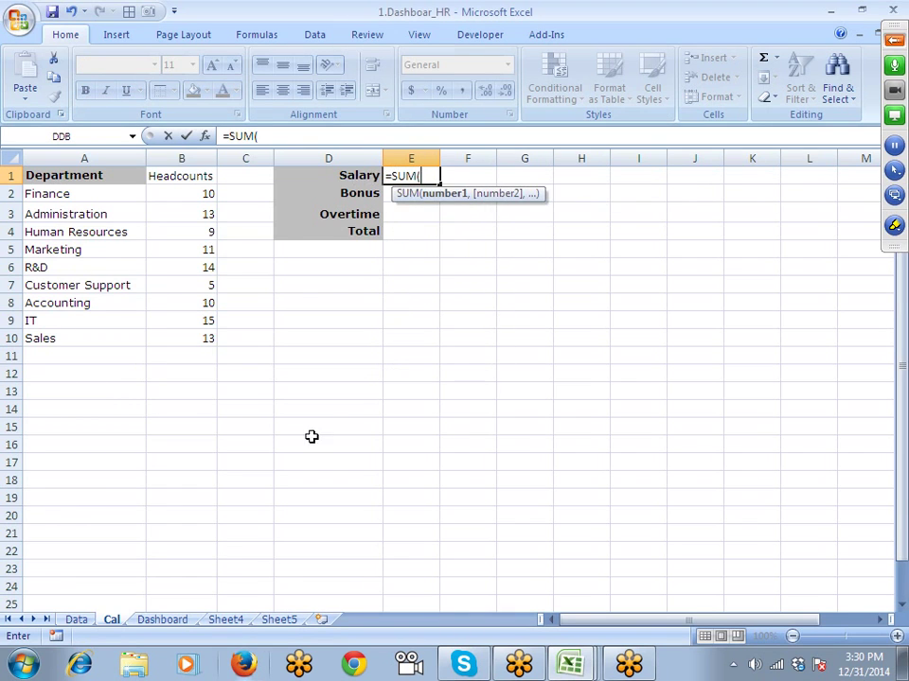
pyautogui.click(76, 619)
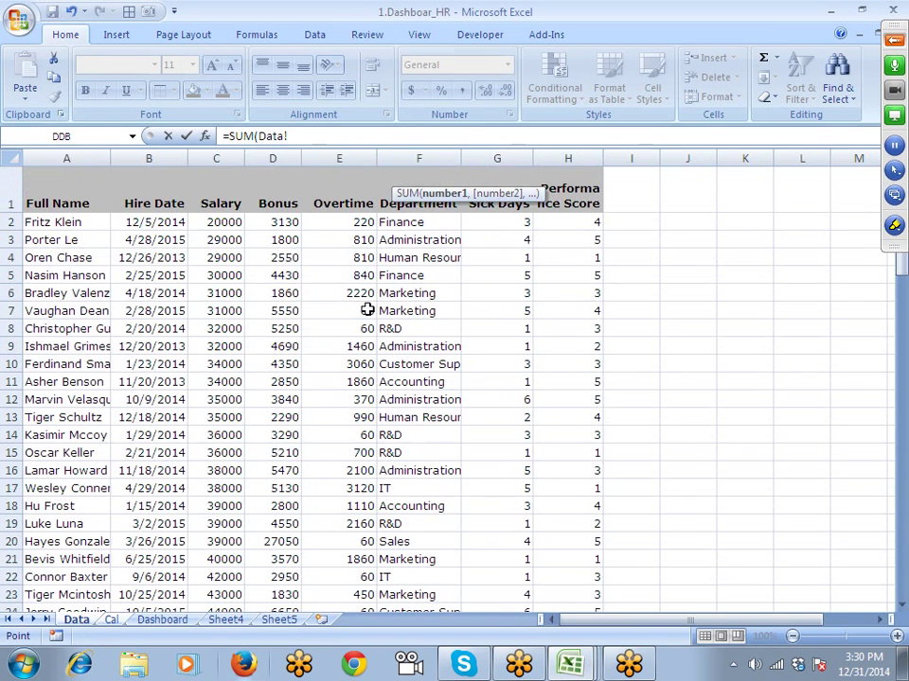
pyautogui.click(216, 158)
pyautogui.press('Return')
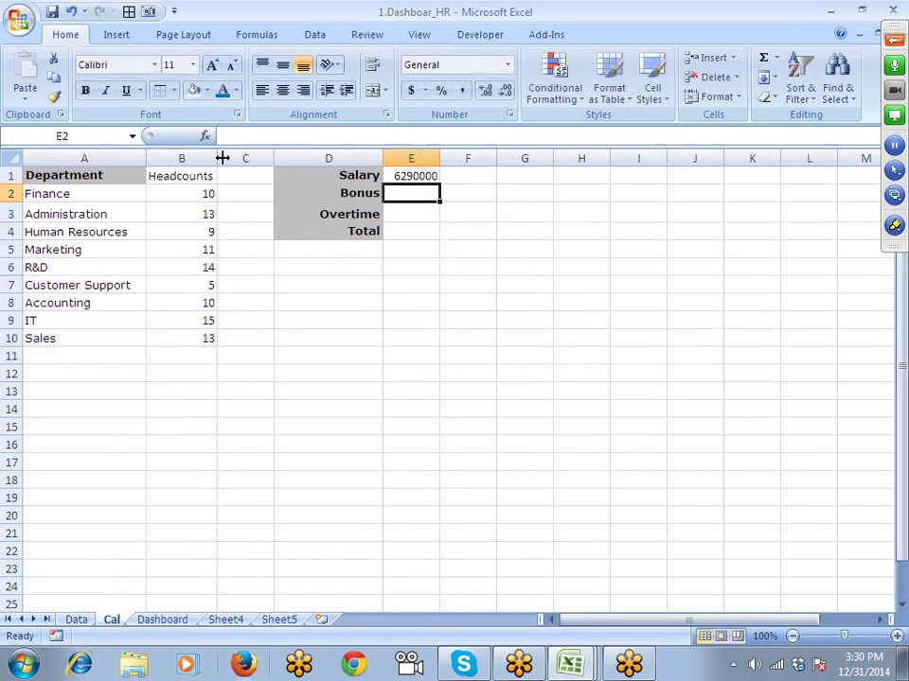
# Step: Reuse the salary formula's text in E2 and change its range to Data!D:D to total the bonuses
pyautogui.click(410, 177)
pyautogui.moveTo(331, 138); pyautogui.dragTo(221, 138)
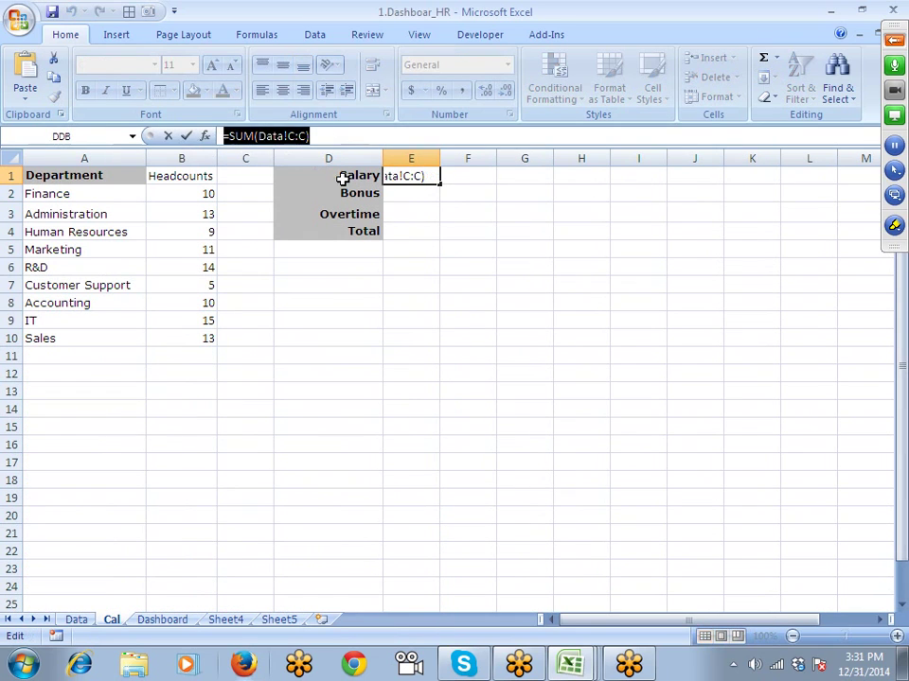
pyautogui.hotkey('ctrl', 'c')
pyautogui.press('Escape')
pyautogui.click(416, 194)
pyautogui.hotkey('ctrl', 'v')
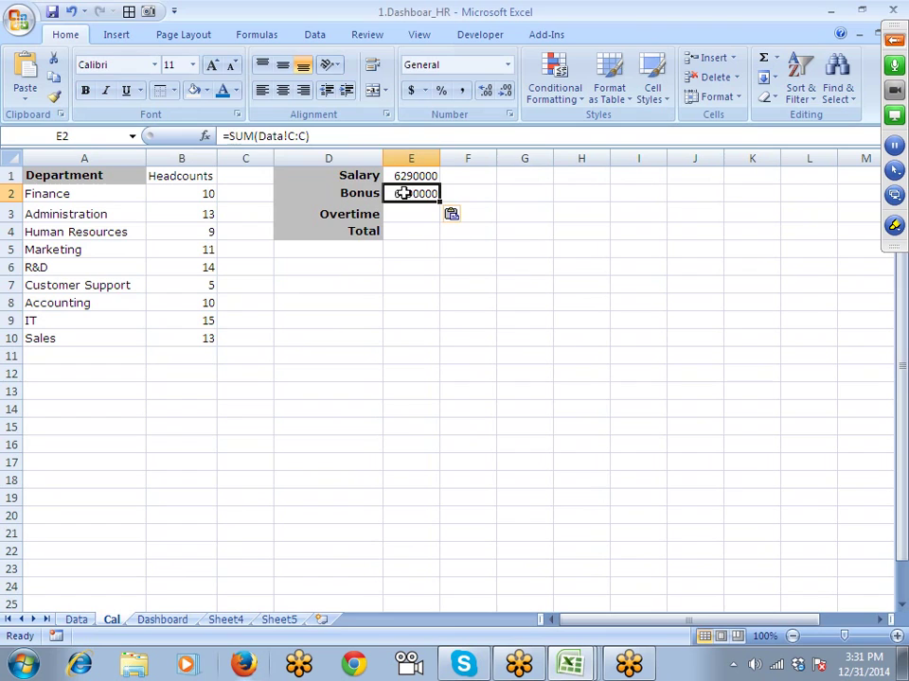
pyautogui.click(295, 138)
pyautogui.press('BackSpace')
pyautogui.write('d')
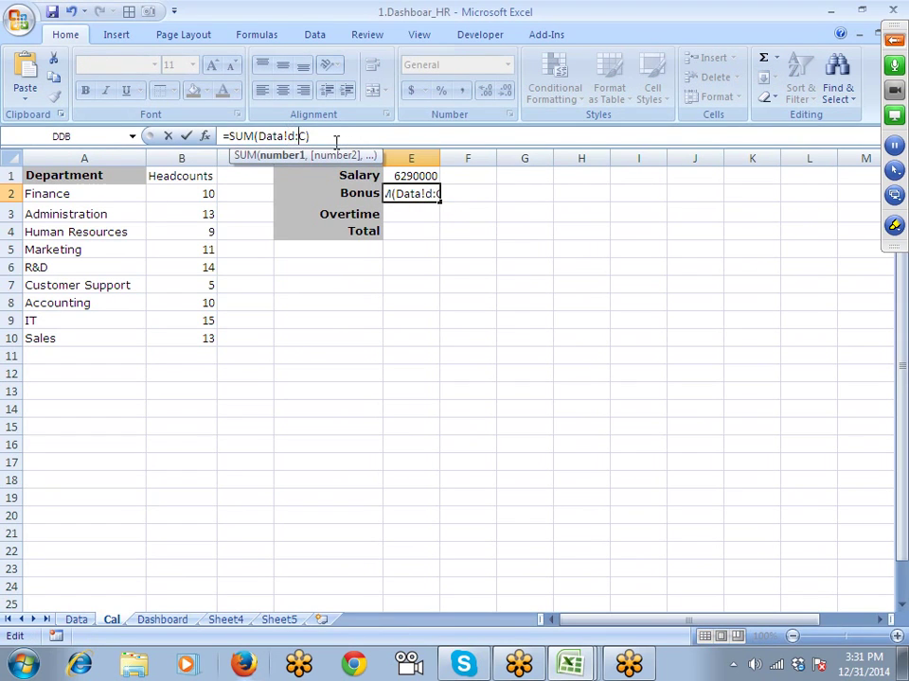
pyautogui.write('d')
pyautogui.press('Return')
# Step: Paste the salary formula's text into E3 and change its range to Data!E:E to total the overtime
pyautogui.hotkey('ctrl', 'v')
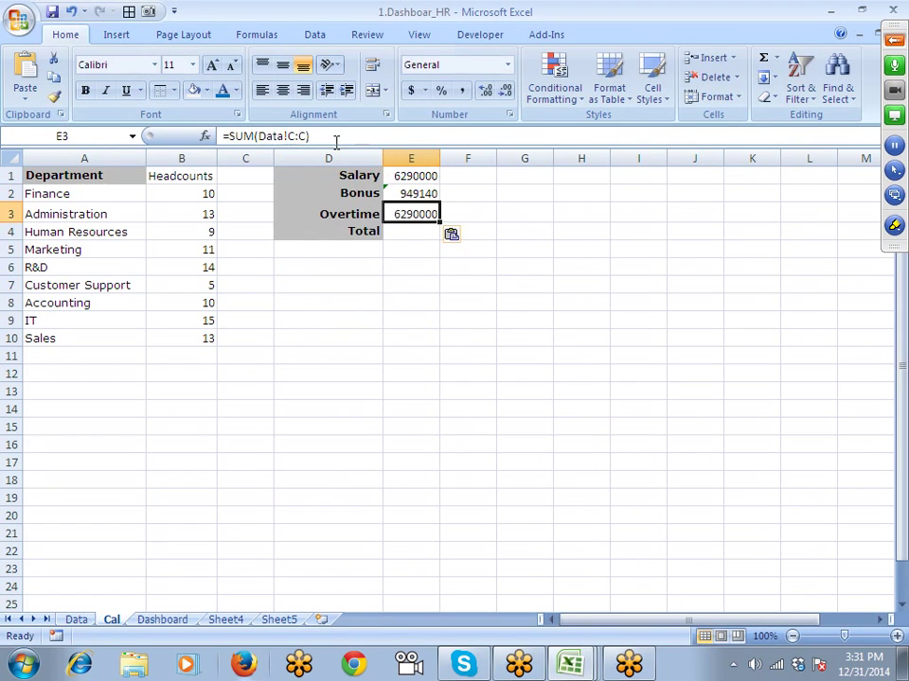
pyautogui.click(287, 136)
pyautogui.press('Delete')
pyautogui.write('r')
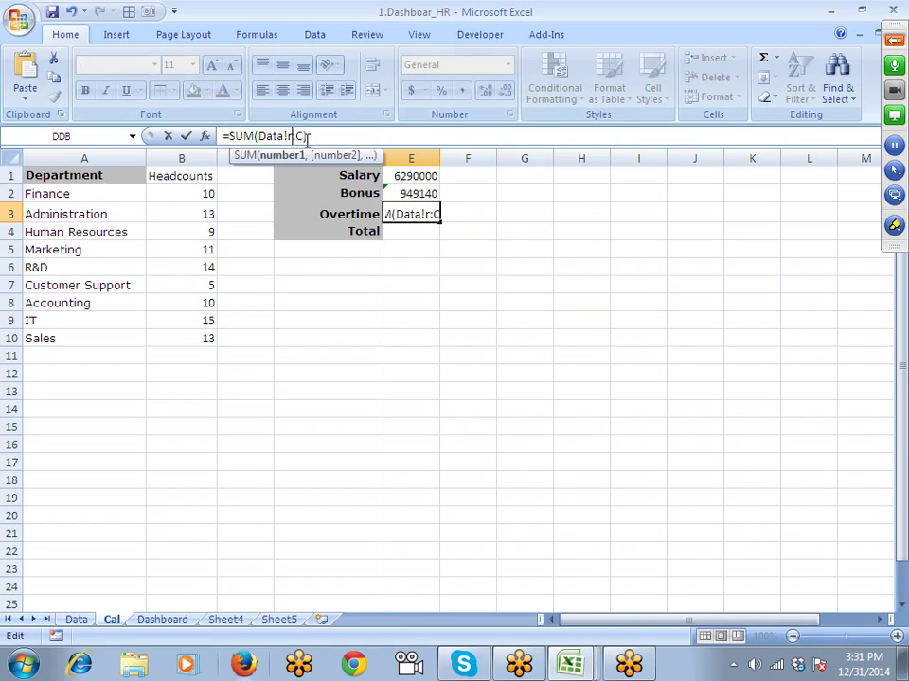
pyautogui.press('BackSpace')
pyautogui.write('e')
pyautogui.press('Delete')
pyautogui.write('e')
pyautogui.press('Return')
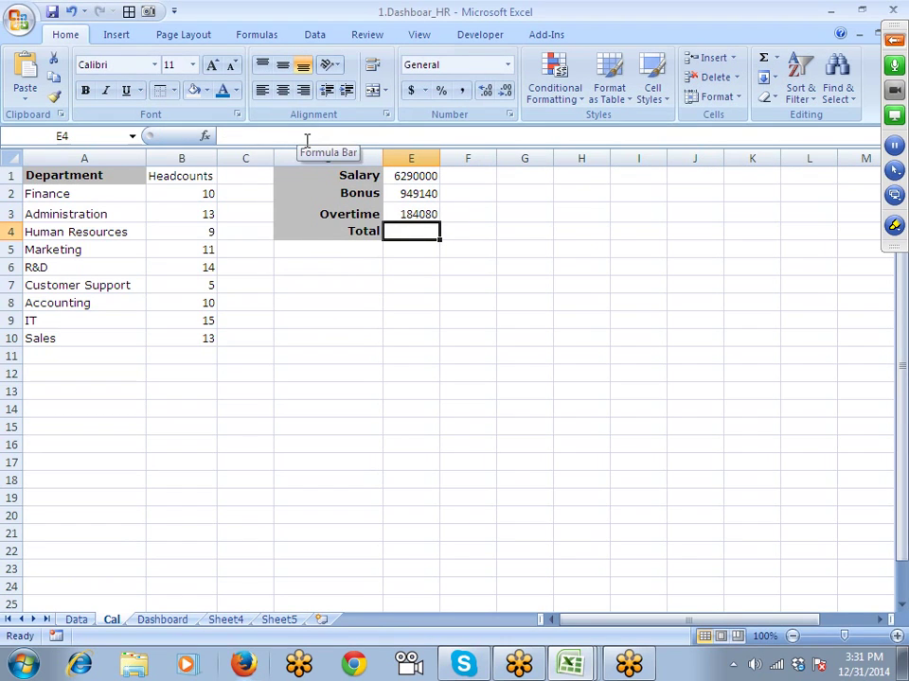
# Step: Sum the three pay components in cell E4 with =SUM(E1:E3)
pyautogui.hotkey('alt', '=')
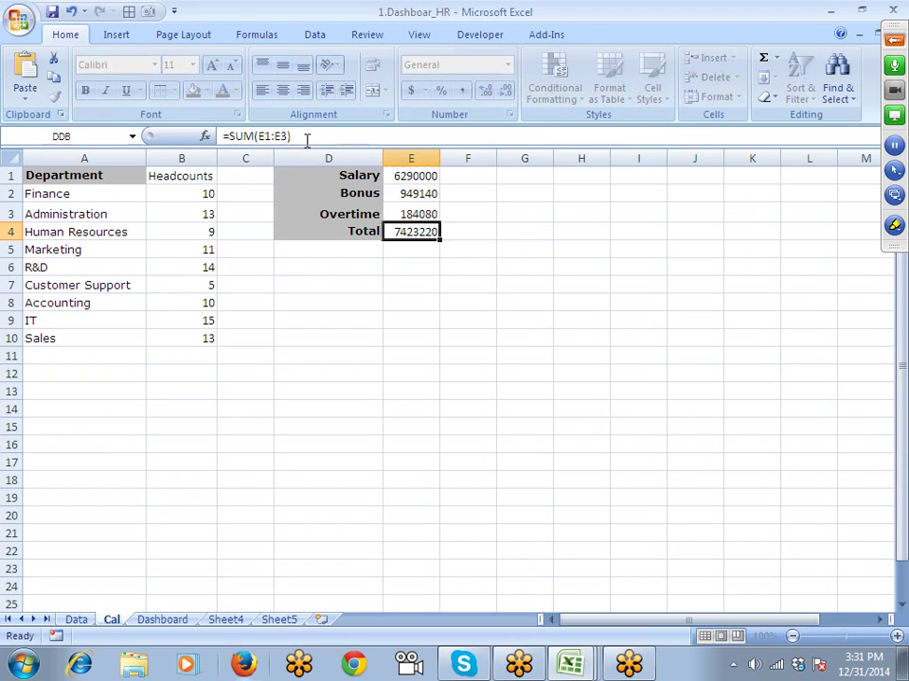
pyautogui.hotkey('ctrl', 'Return')
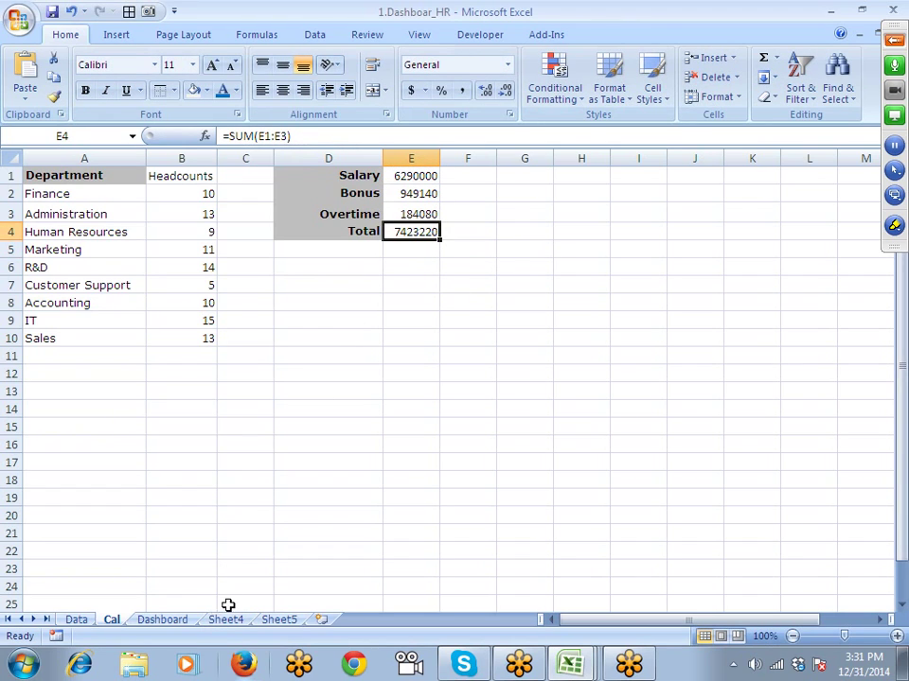
pyautogui.click(311, 423)
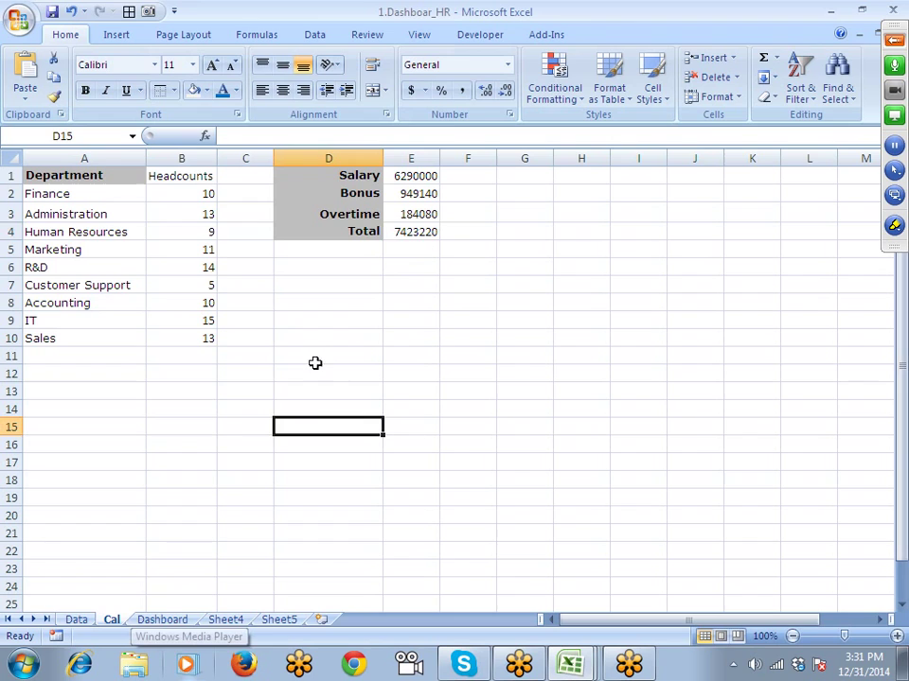
pyautogui.click(156, 620)
pyautogui.click(581, 463)
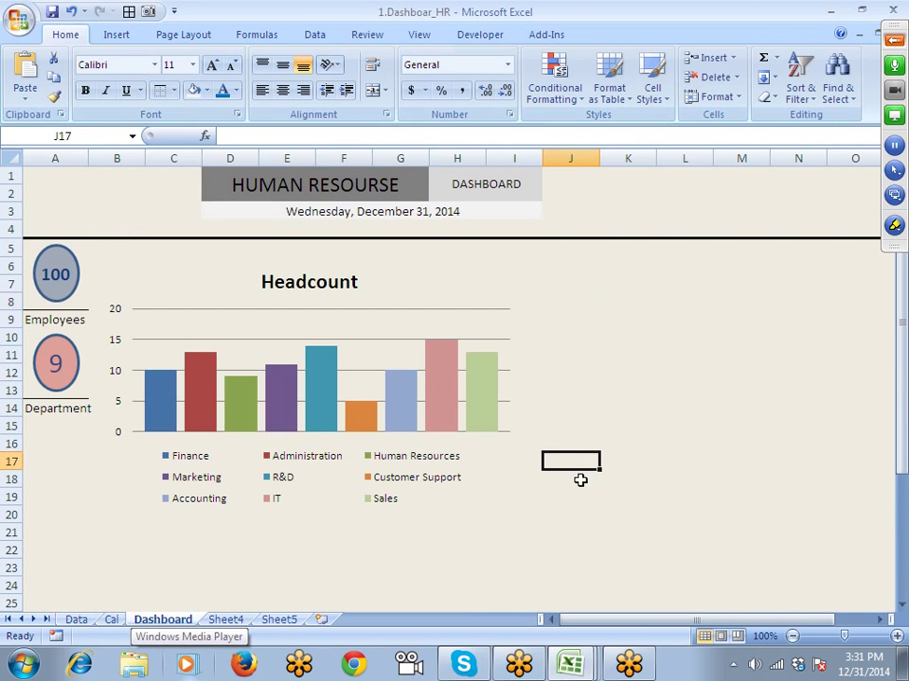
pyautogui.click(580, 481)
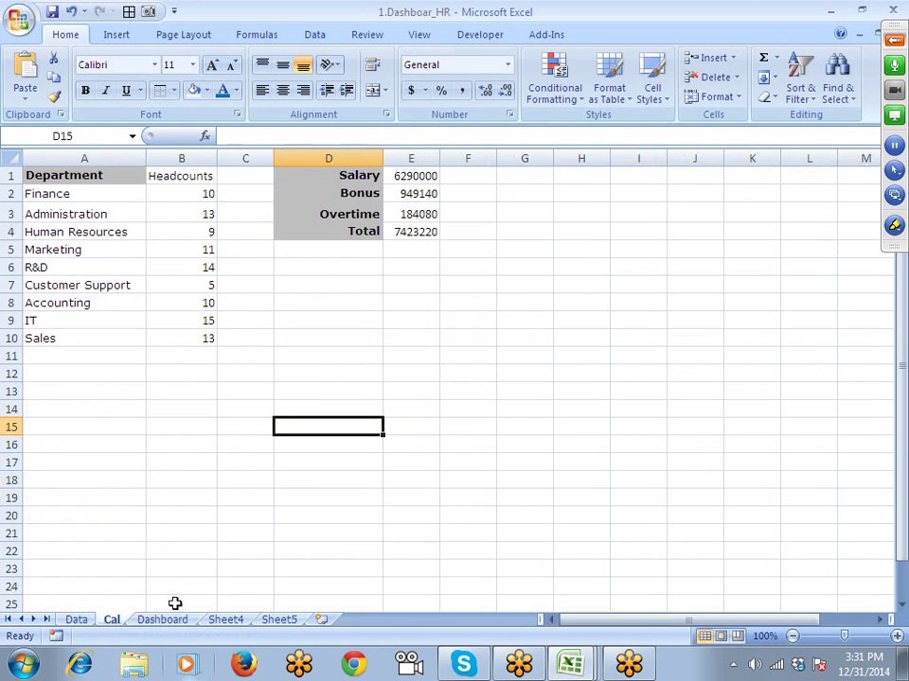
pyautogui.click(112, 620)
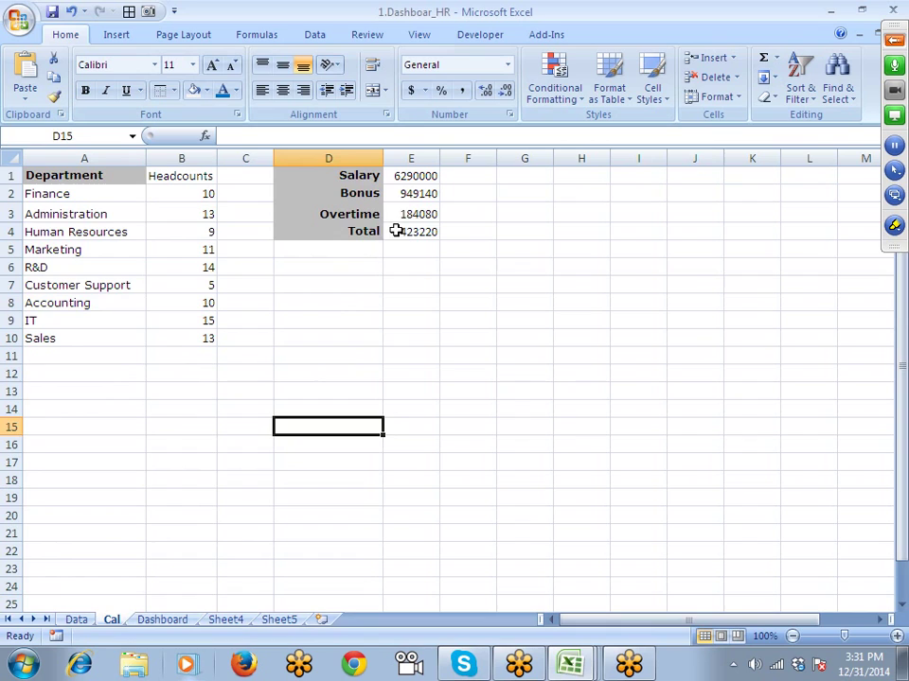
# Step: Copy the pay figures in E1:E4 into columns F and G, starting at F1 and G1
pyautogui.moveTo(426, 176); pyautogui.dragTo(426, 232)
pyautogui.hotkey('ctrl', 'c')
pyautogui.click(478, 178)
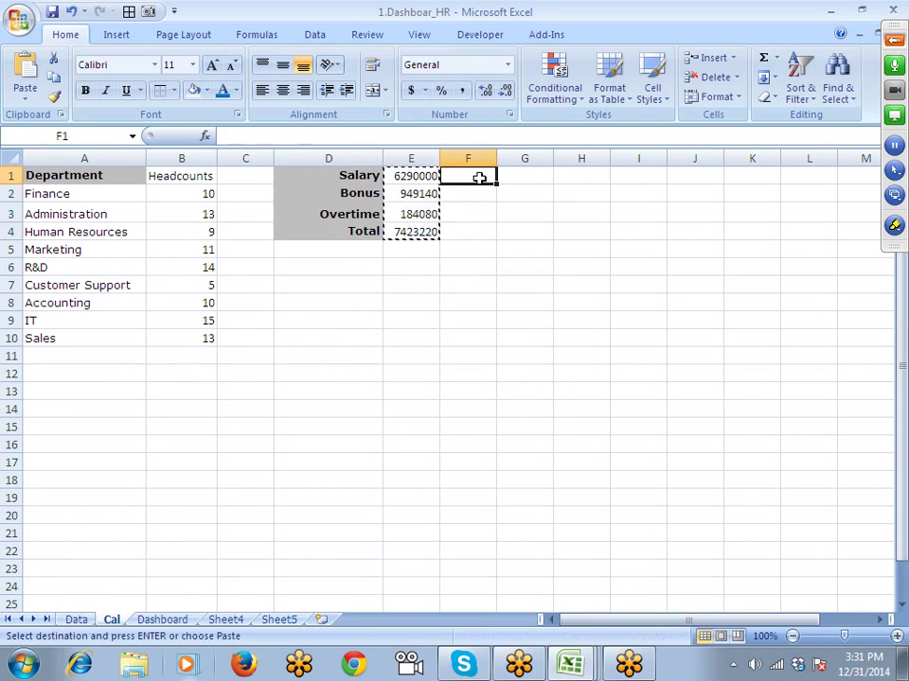
pyautogui.hotkey('ctrl', 'v')
pyautogui.click(524, 178)
pyautogui.hotkey('ctrl', 'v')
pyautogui.click(512, 266)
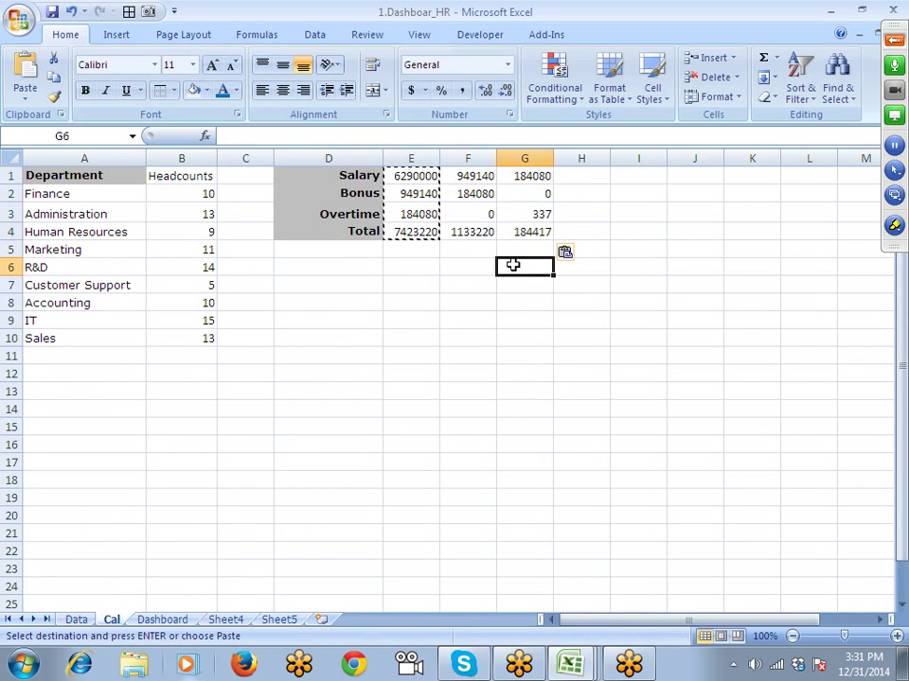
# Step: Insert a 2-D stacked column chart from the range D1:G4
pyautogui.moveTo(361, 173); pyautogui.dragTo(522, 234)
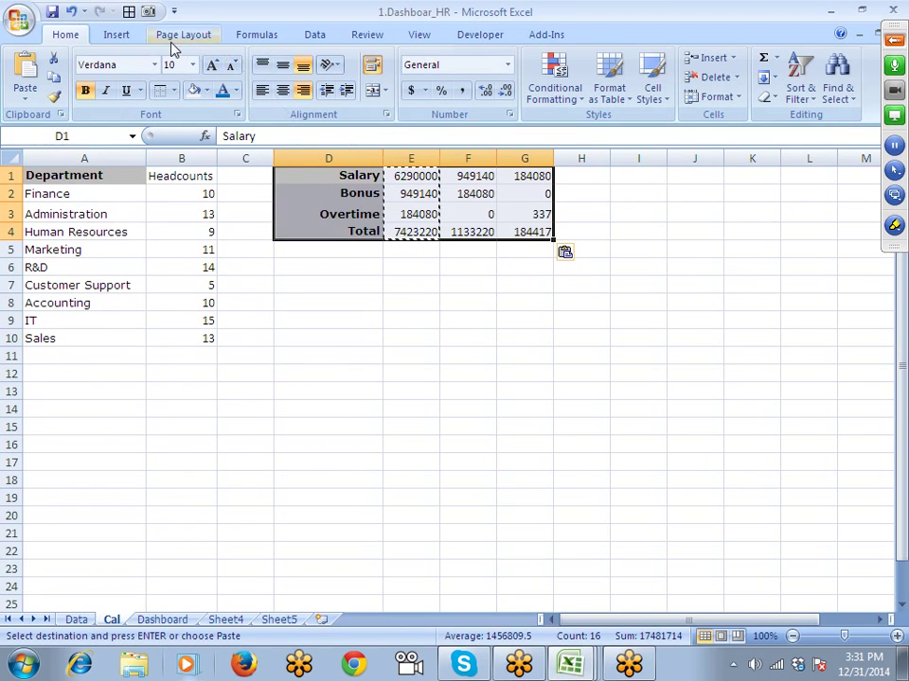
pyautogui.click(127, 36)
pyautogui.click(288, 73)
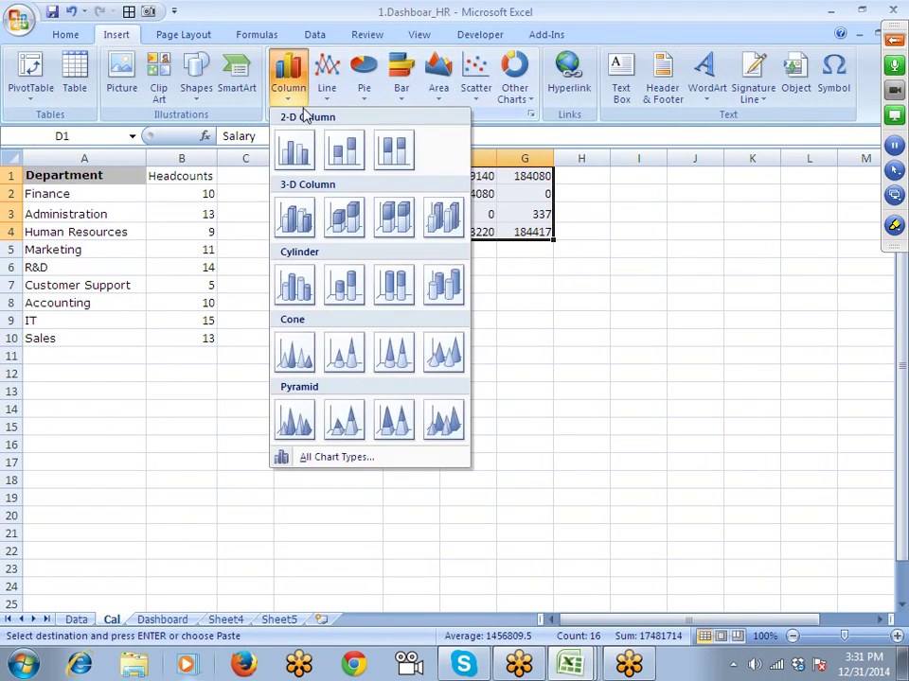
pyautogui.click(349, 153)
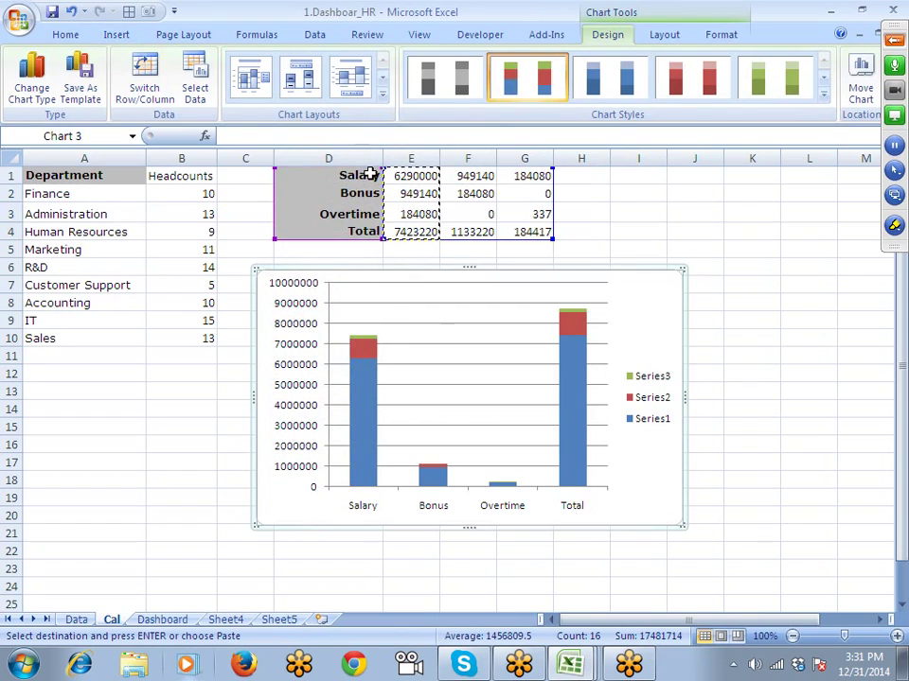
pyautogui.click(640, 232)
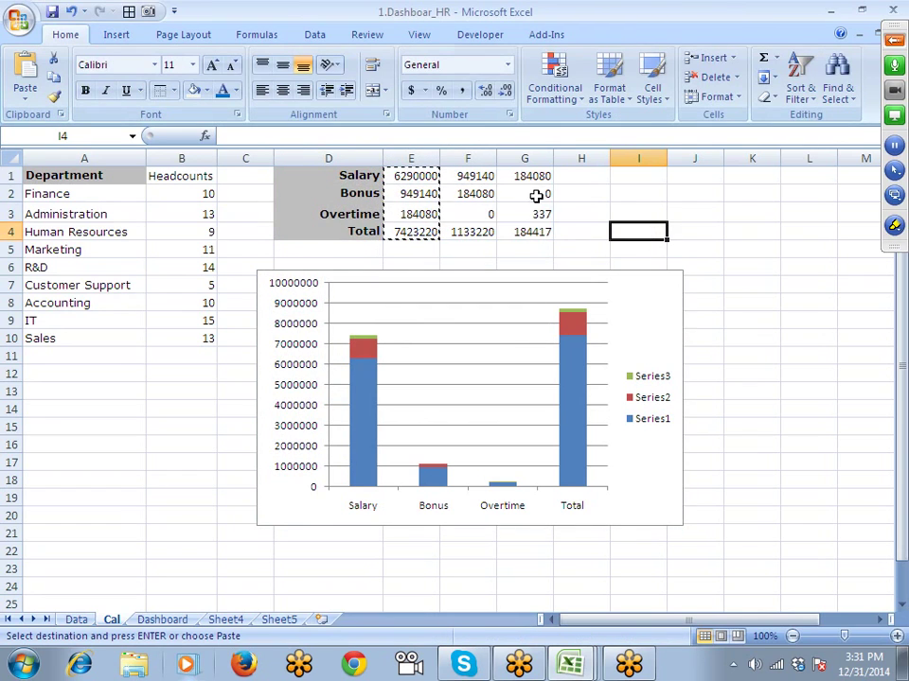
# Step: Try clearing the copied figures in F1:G4, and undo the clearing
pyautogui.moveTo(528, 176); pyautogui.dragTo(486, 231)
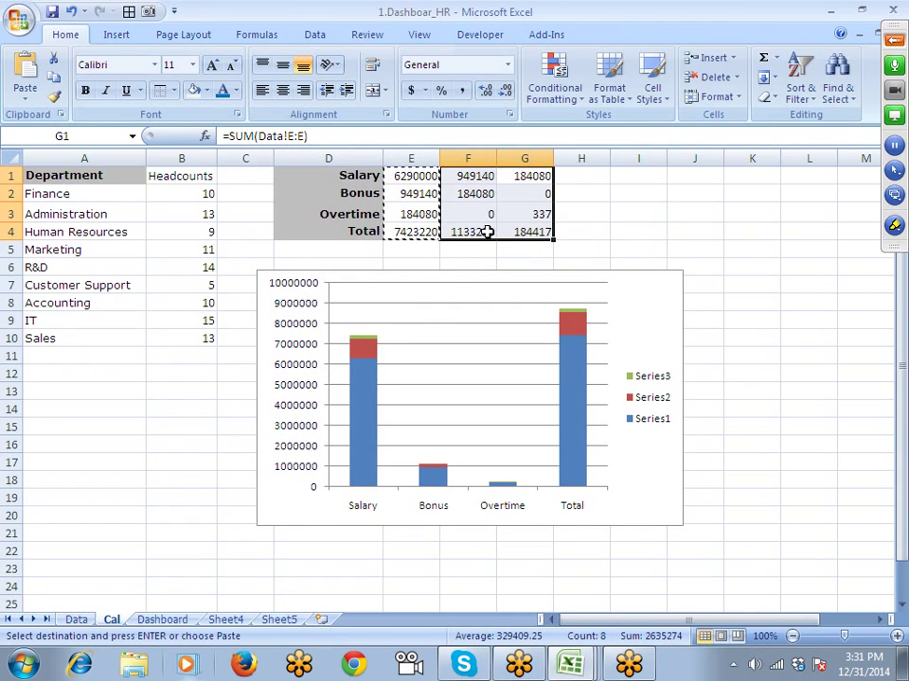
pyautogui.press('Delete')
pyautogui.hotkey('ctrl', 'v')
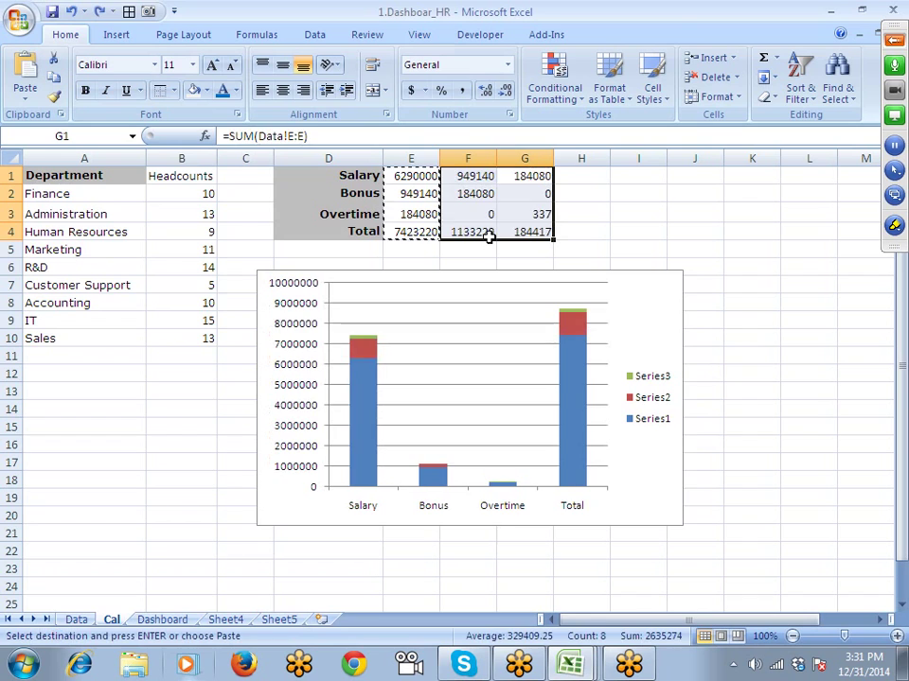
# Step: Switch the stacked chart's rows and columns so Salary, Bonus, Overtime and Total become the series
pyautogui.rightClick(632, 322)
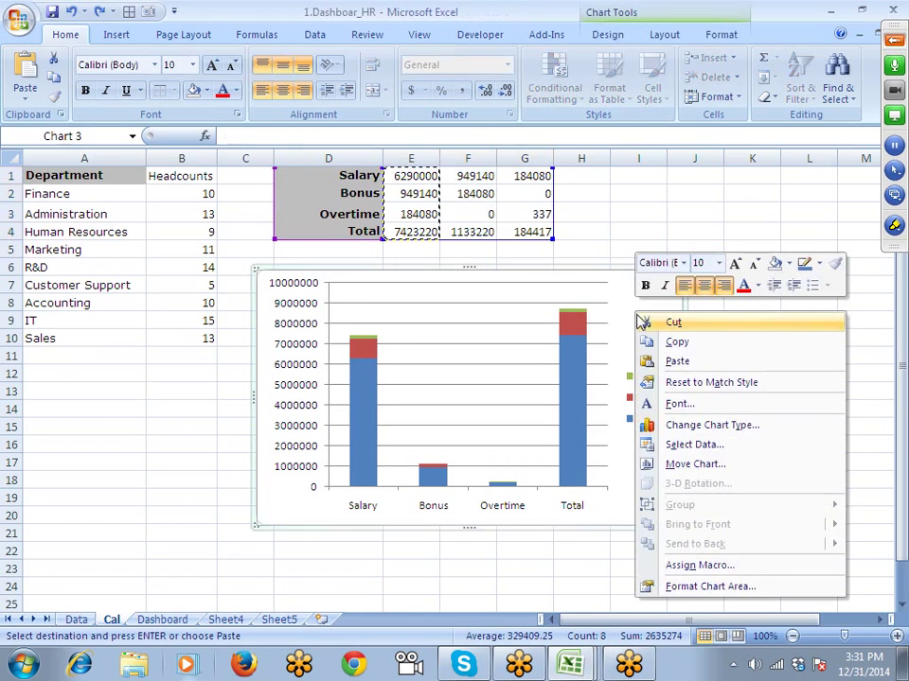
pyautogui.click(695, 446)
pyautogui.click(322, 178)
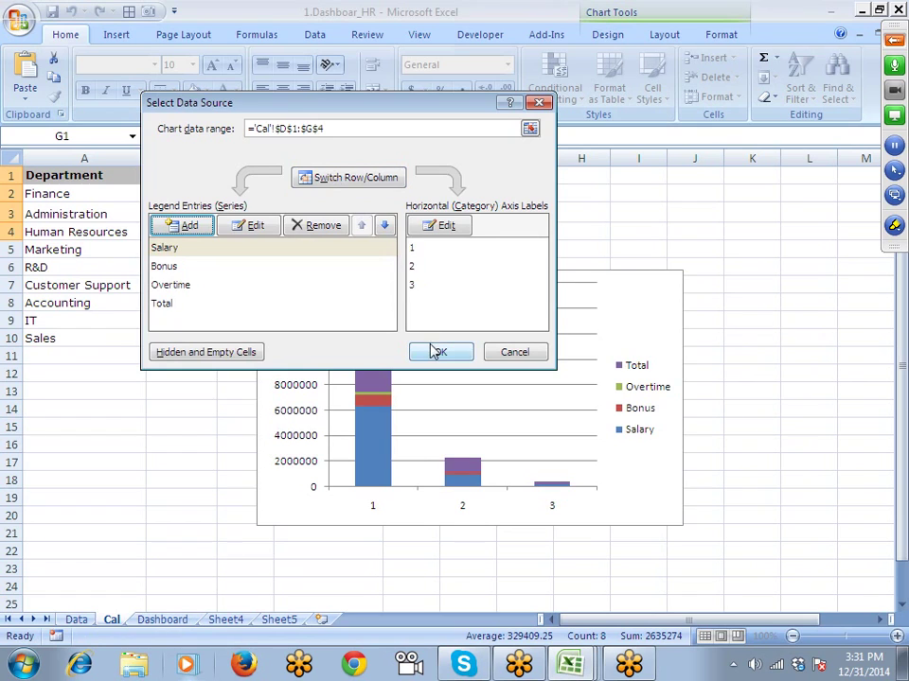
pyautogui.click(437, 352)
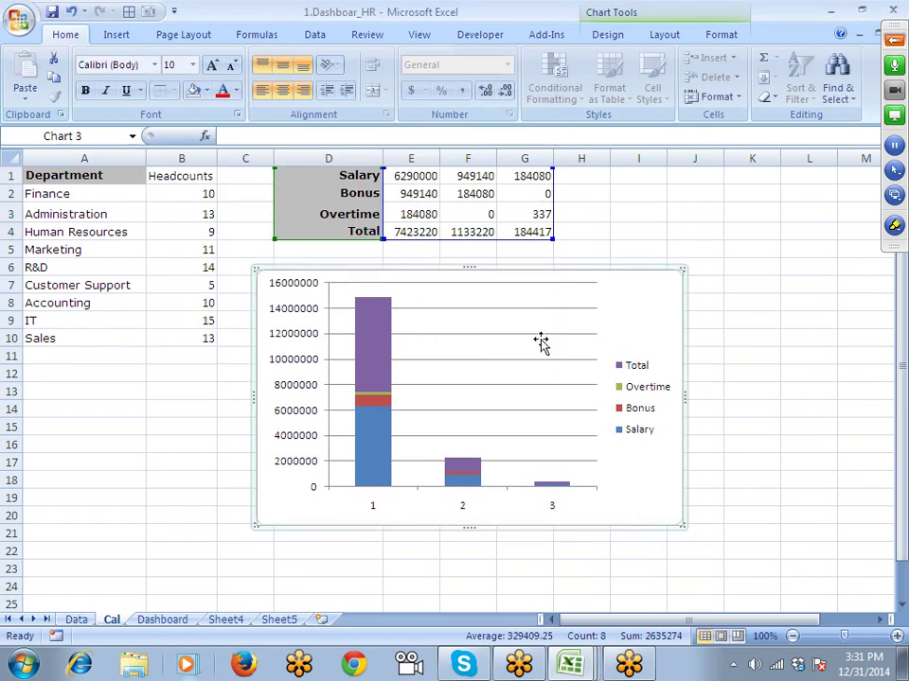
pyautogui.click(758, 296)
# Step: Clear the copied figures from G1:G4 and F1:F4
pyautogui.moveTo(516, 171); pyautogui.dragTo(524, 229)
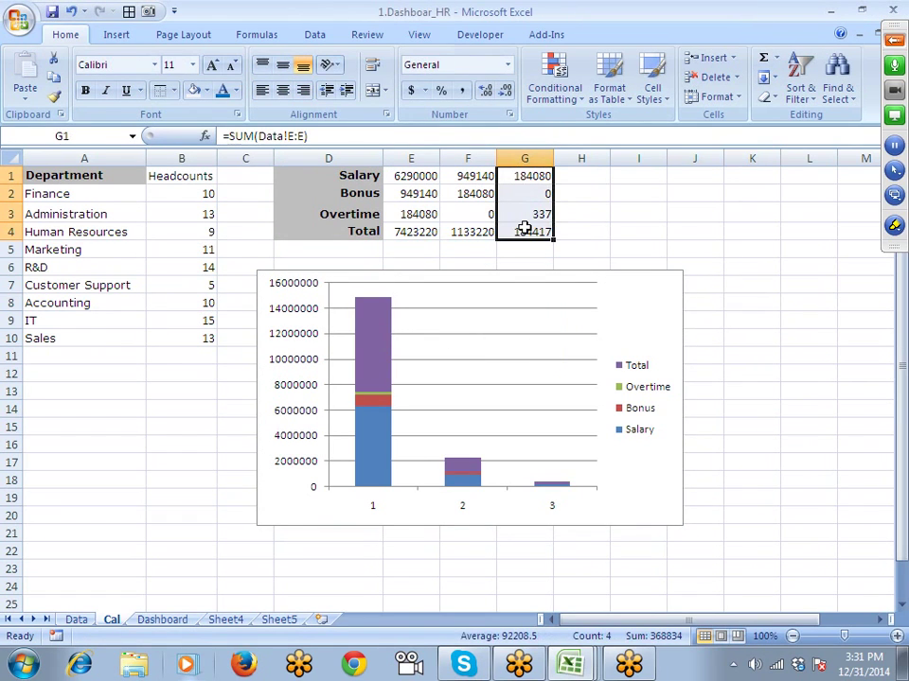
pyautogui.press('Delete')
pyautogui.moveTo(467, 180); pyautogui.dragTo(465, 232)
pyautogui.press('Delete')
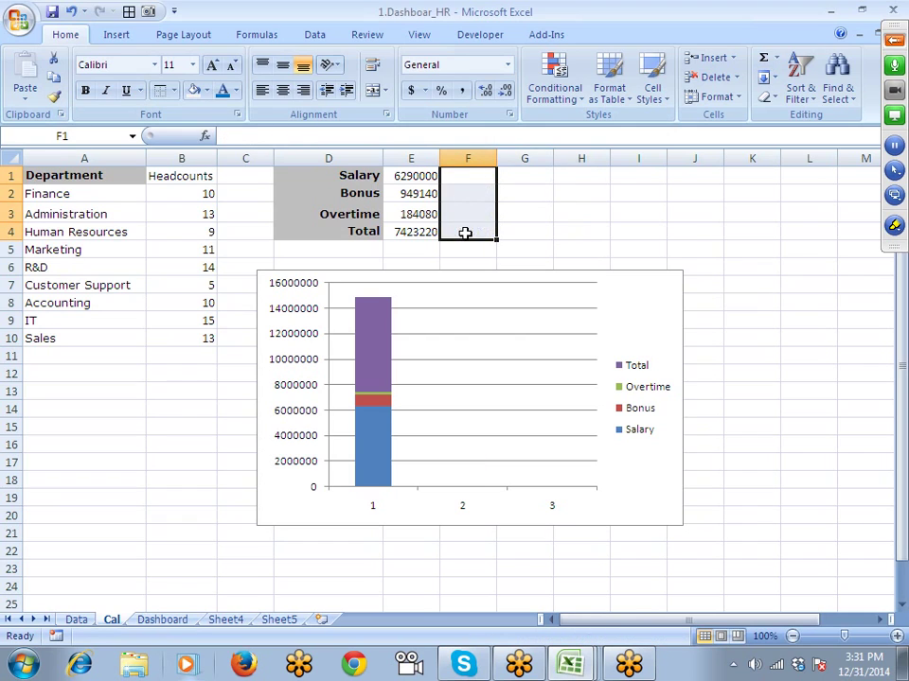
pyautogui.click(417, 207)
pyautogui.click(417, 177)
pyautogui.click(417, 212)
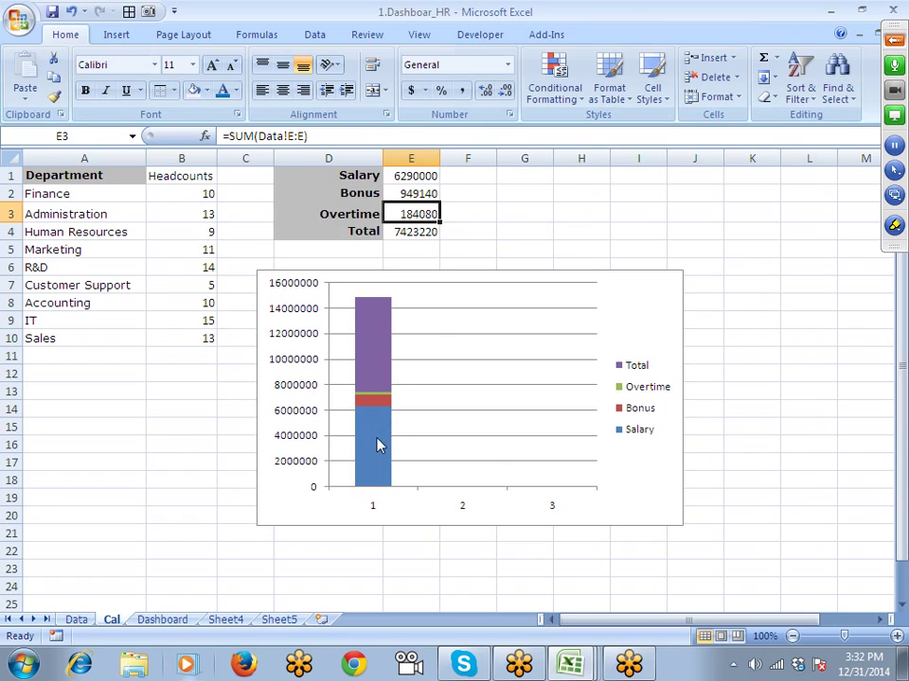
# Step: Shrink the value ranges of the chart's Salary, Total and Bonus series to the single cells E1, E4 and E2
pyautogui.click(377, 444)
pyautogui.moveTo(553, 185); pyautogui.dragTo(446, 182)
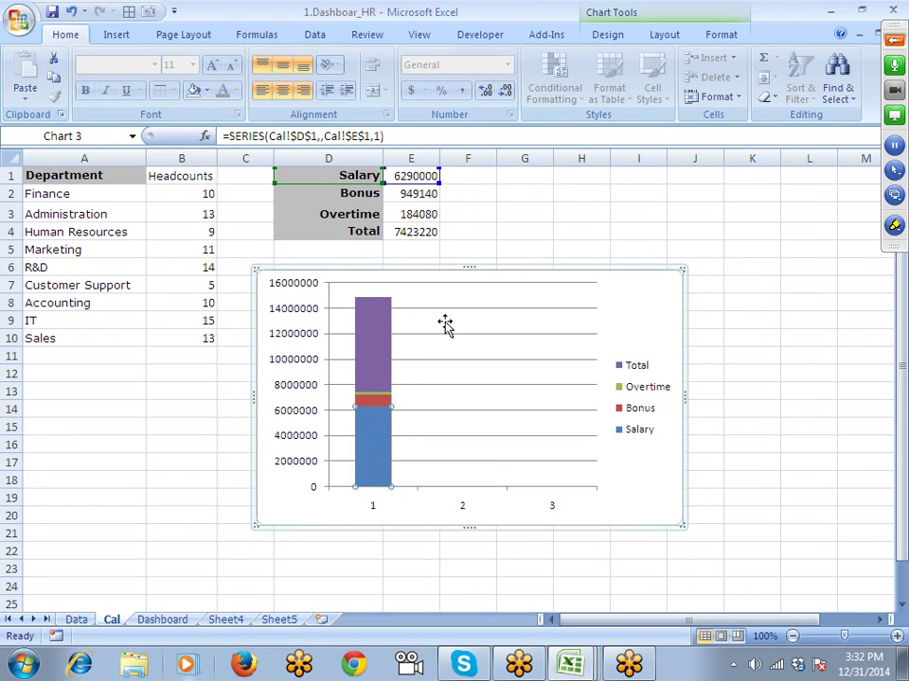
pyautogui.click(386, 361)
pyautogui.moveTo(552, 237); pyautogui.dragTo(455, 233)
pyautogui.click(370, 468)
pyautogui.click(372, 399)
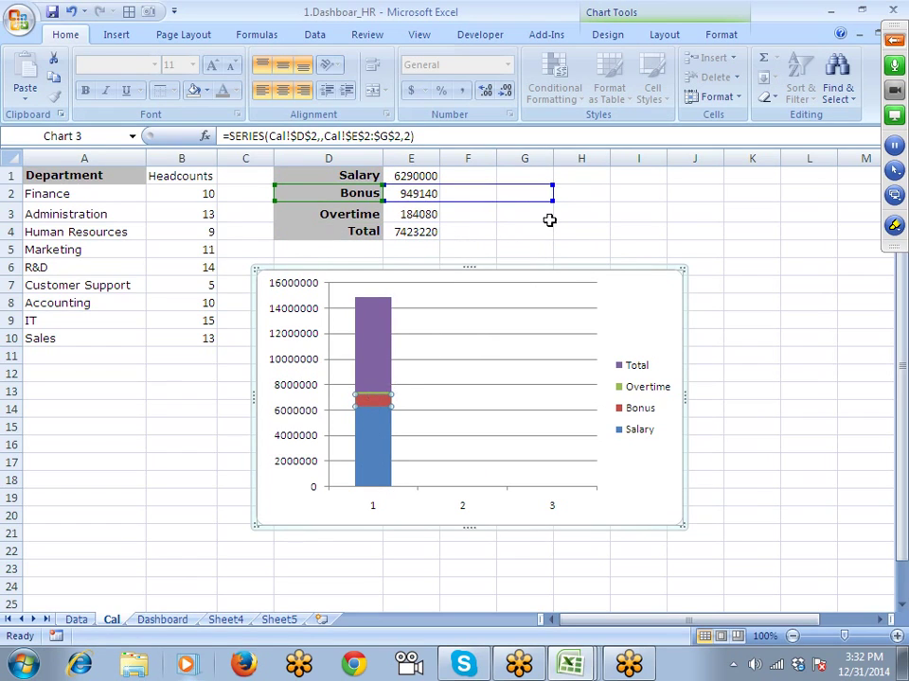
pyautogui.moveTo(552, 199); pyautogui.dragTo(452, 199)
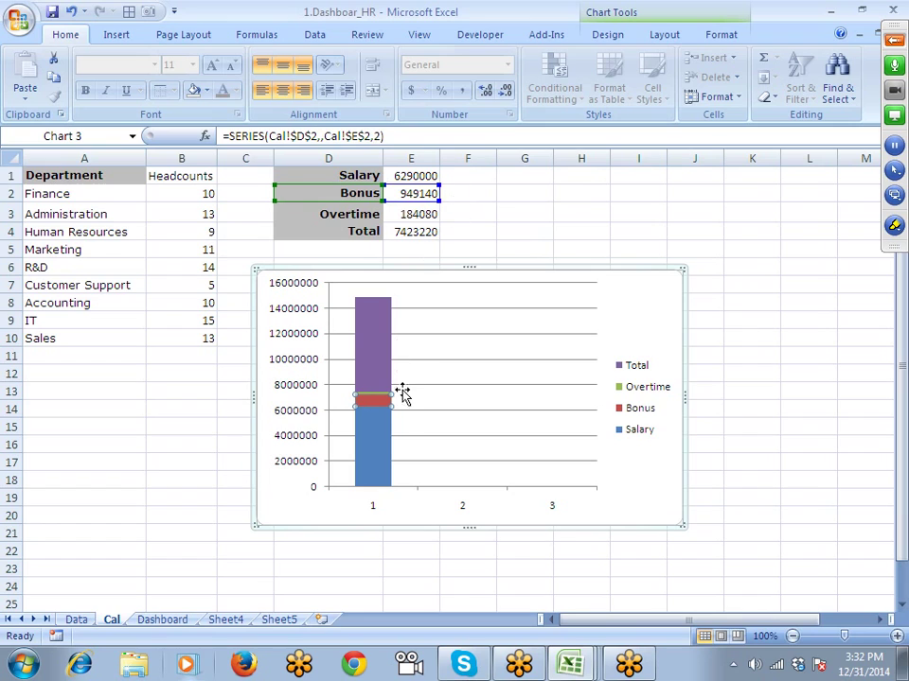
pyautogui.click(391, 472)
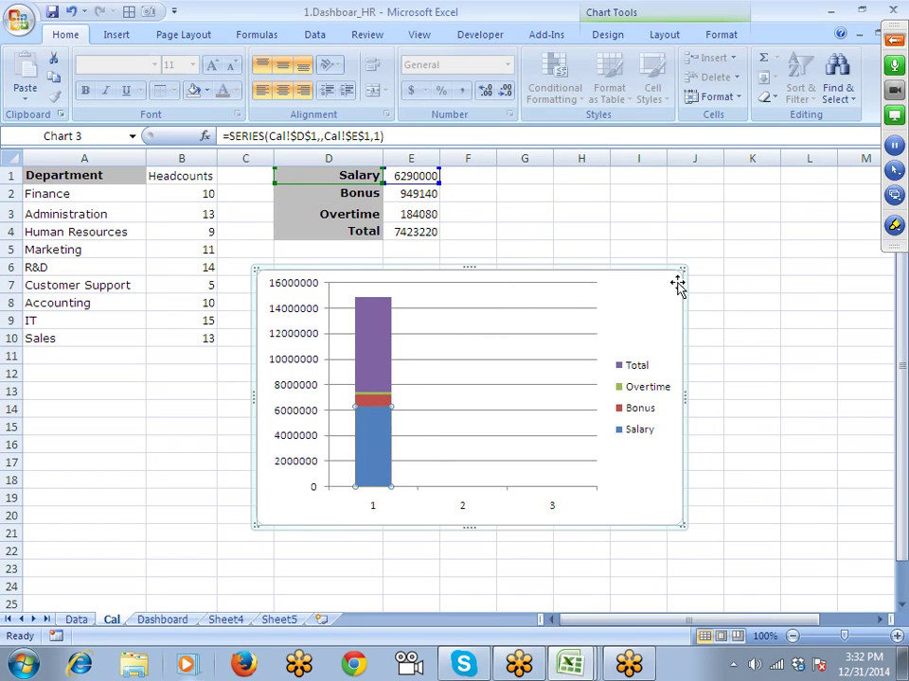
# Step: Remove the Total series from the stacked chart's data source
pyautogui.rightClick(645, 494)
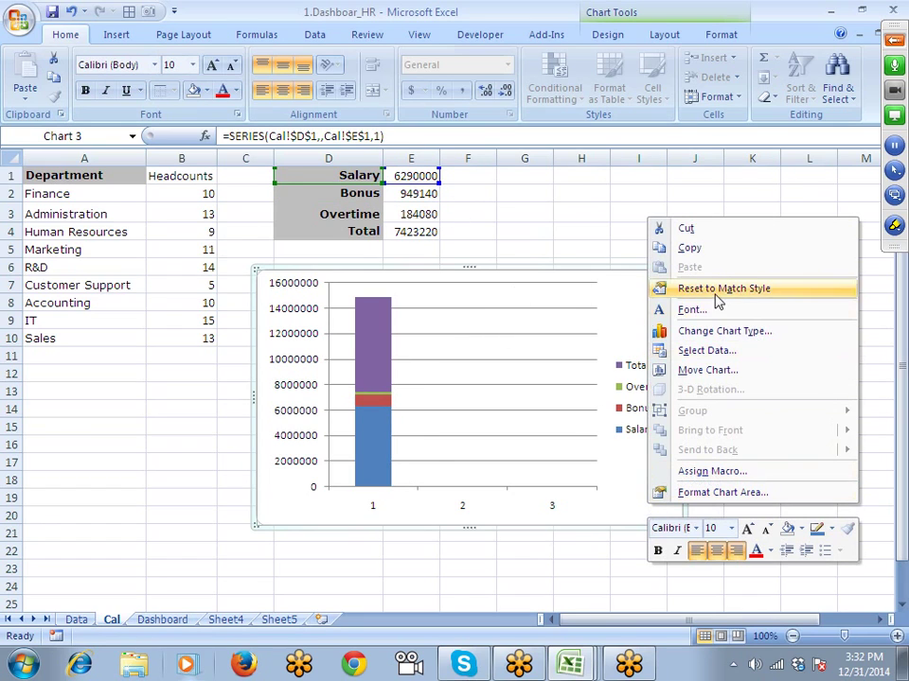
pyautogui.click(712, 351)
pyautogui.click(156, 303)
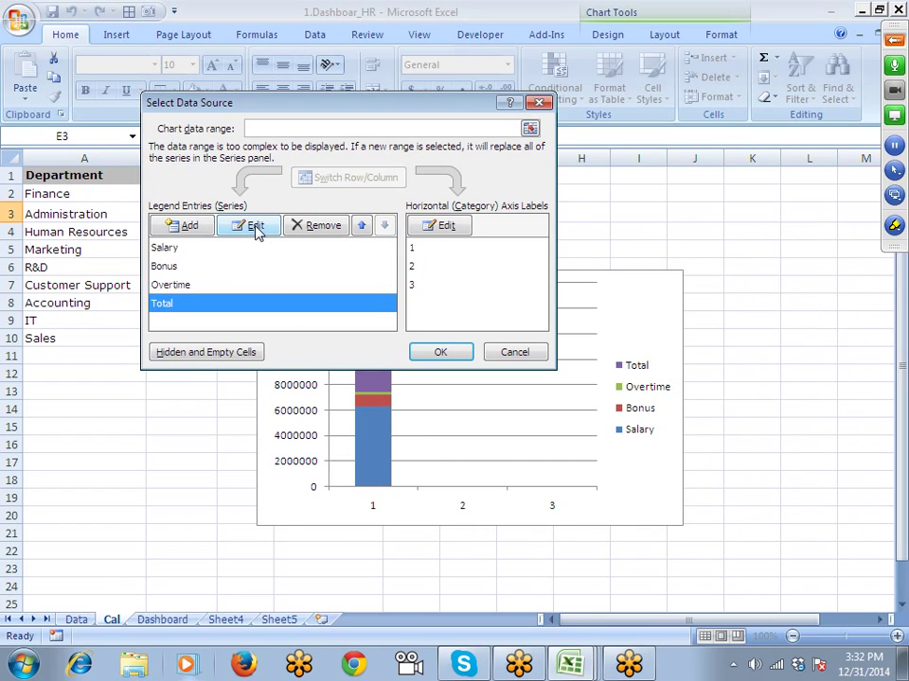
pyautogui.click(319, 228)
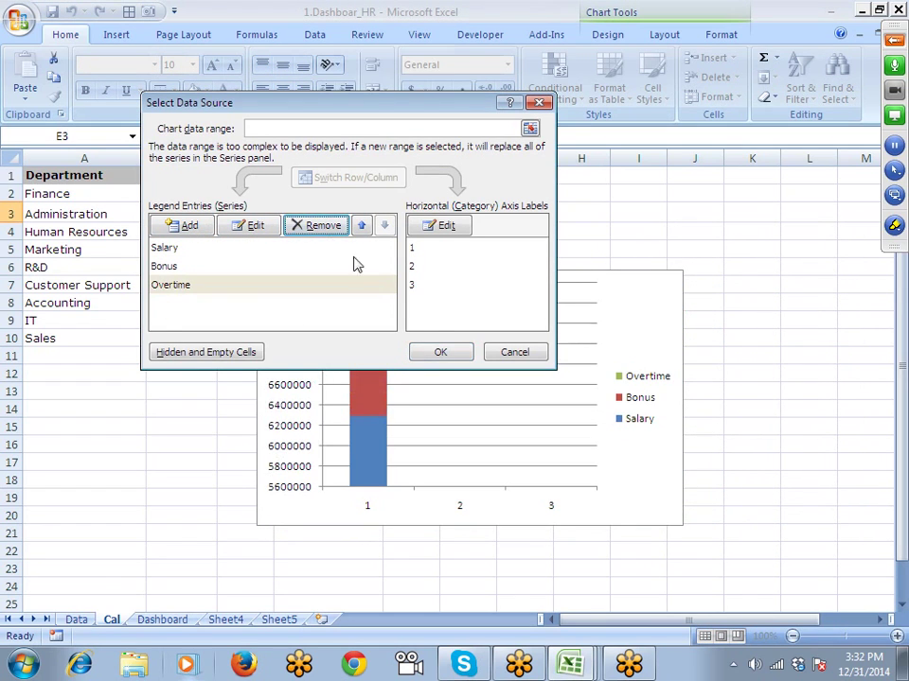
pyautogui.click(440, 353)
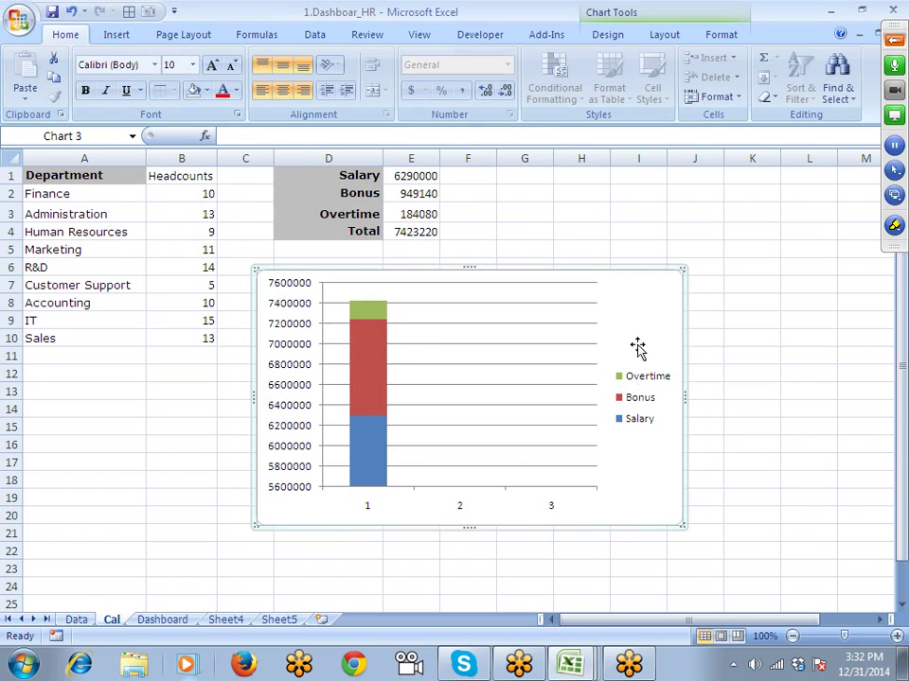
# Step: Examine the stacked chart's plot area, gridlines, and Bonus and Salary segments
pyautogui.click(589, 317)
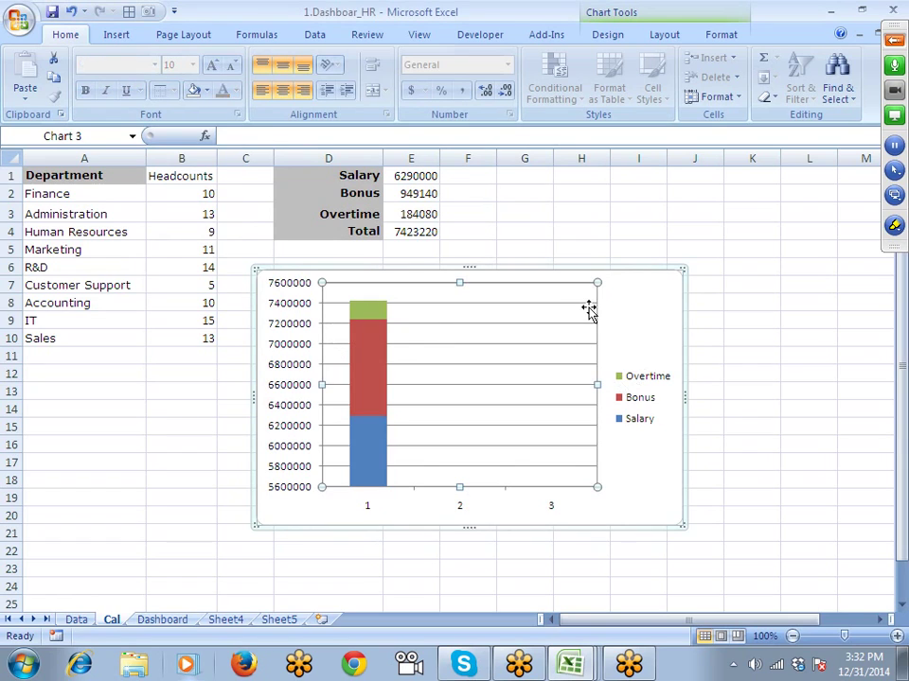
pyautogui.click(572, 386)
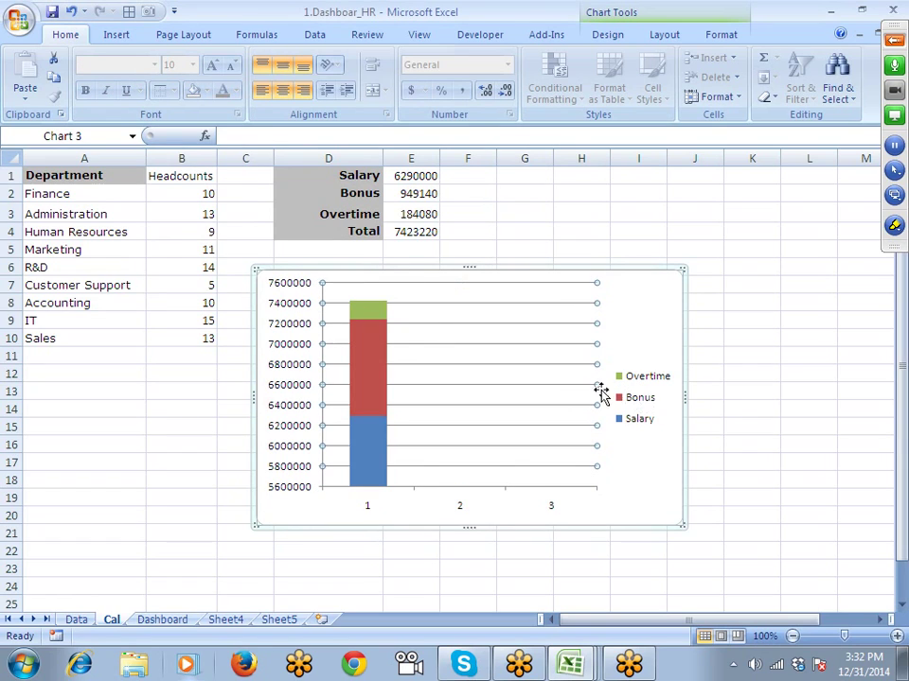
pyautogui.click(365, 345)
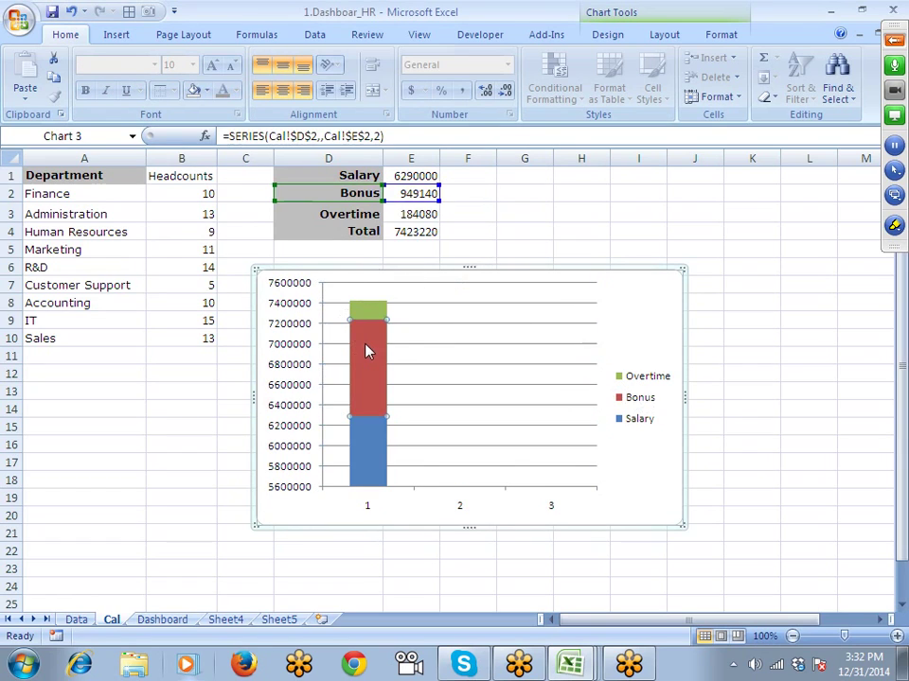
pyautogui.click(369, 466)
pyautogui.click(369, 407)
pyautogui.click(114, 391)
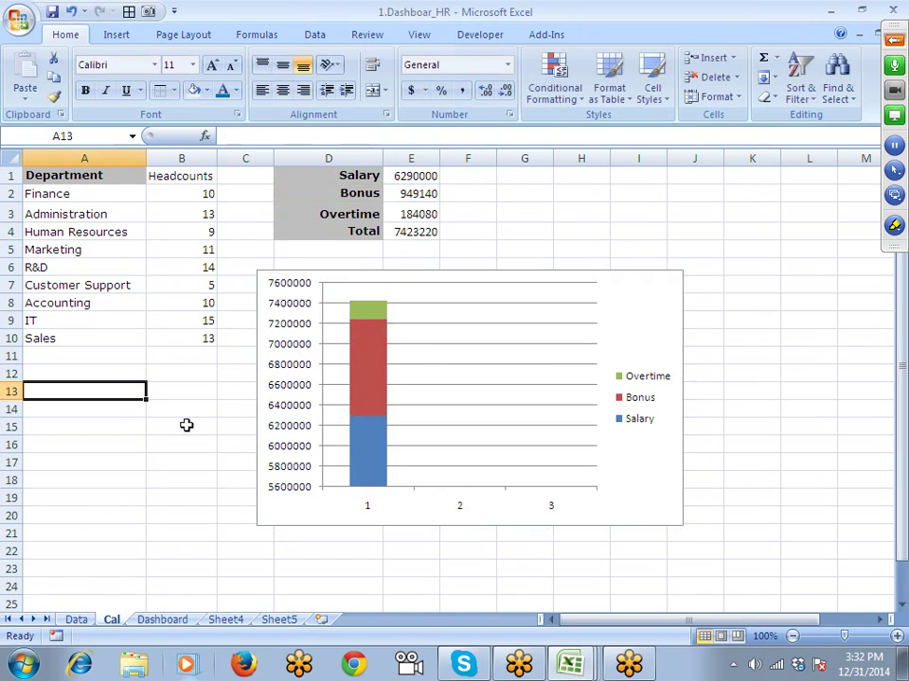
pyautogui.click(375, 376)
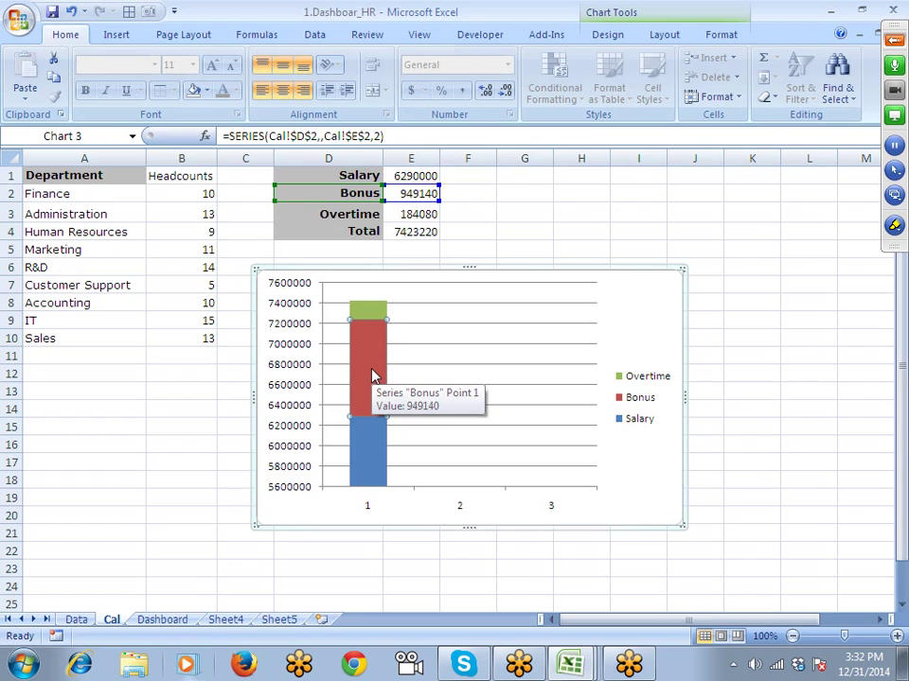
pyautogui.click(186, 380)
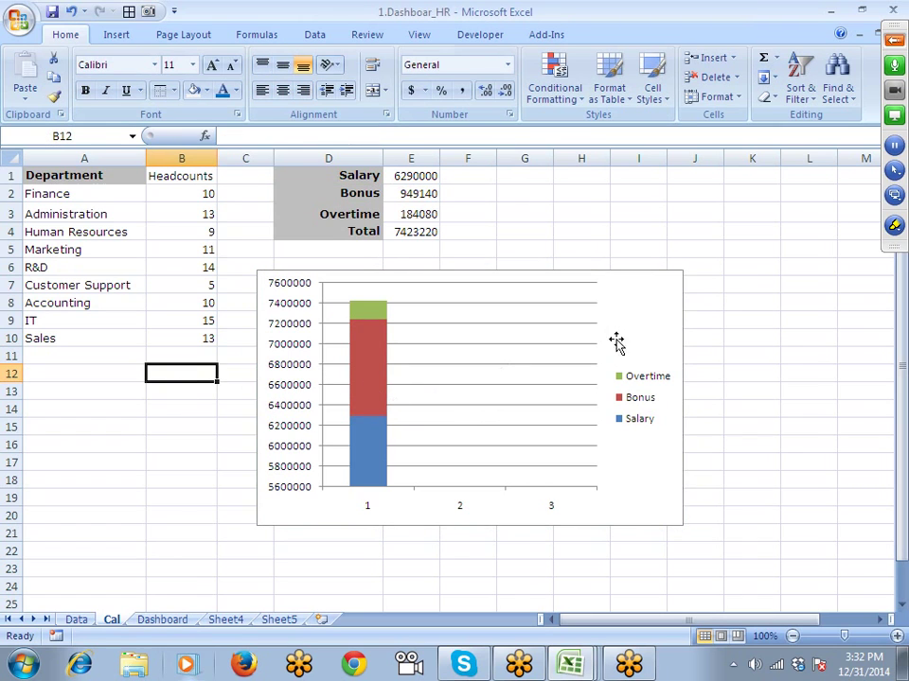
pyautogui.rightClick(649, 316)
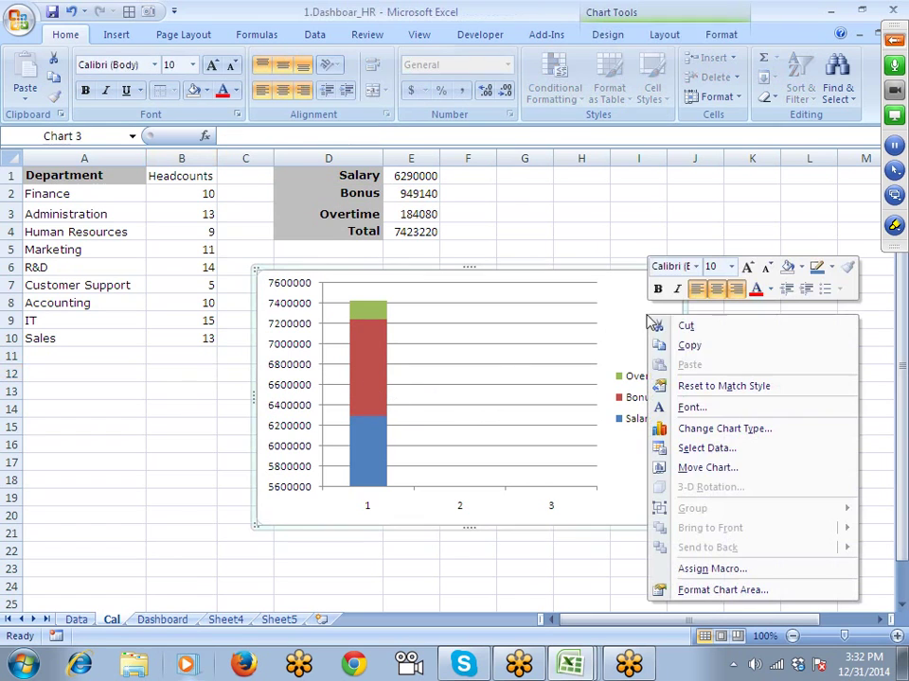
pyautogui.click(702, 449)
pyautogui.click(417, 287)
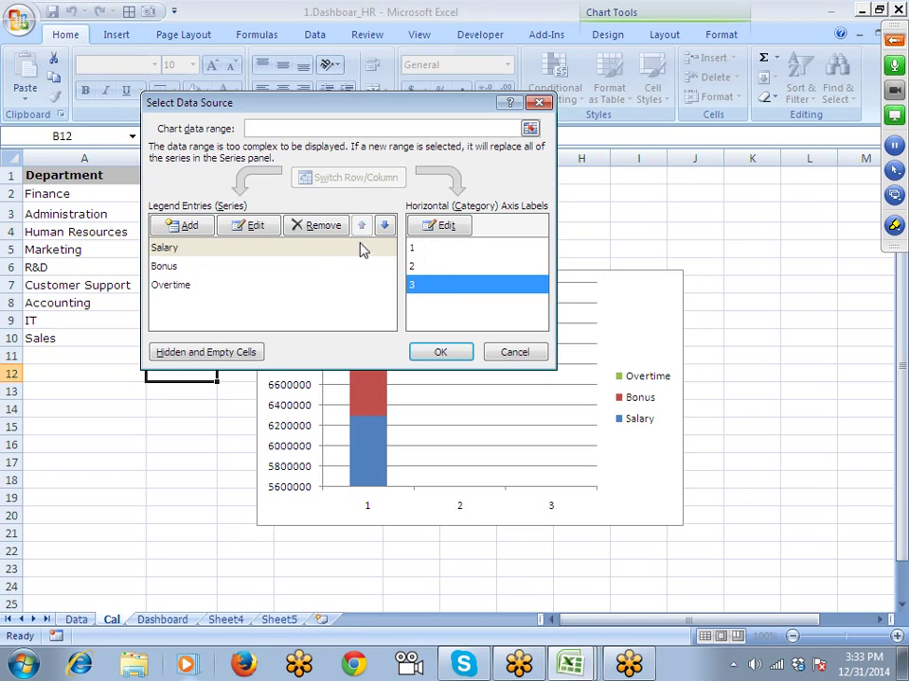
pyautogui.click(315, 229)
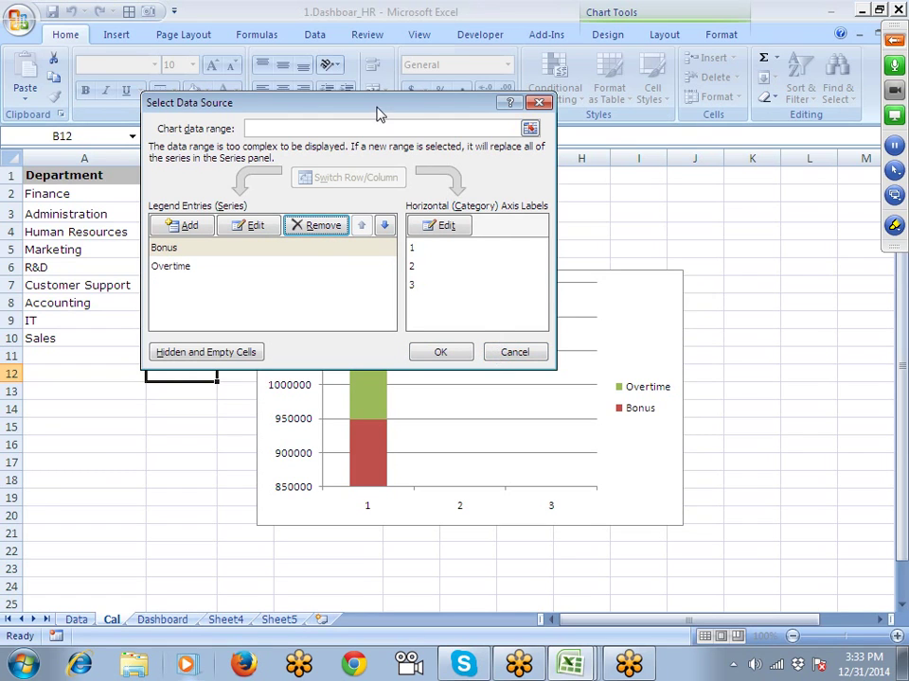
pyautogui.moveTo(377, 113); pyautogui.dragTo(611, 62)
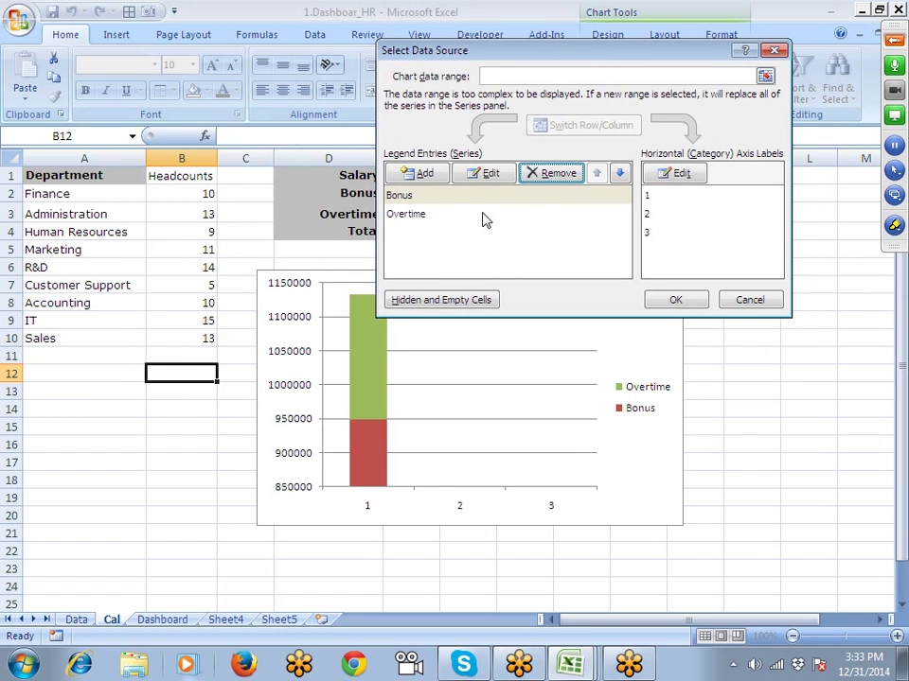
pyautogui.click(750, 299)
pyautogui.click(750, 287)
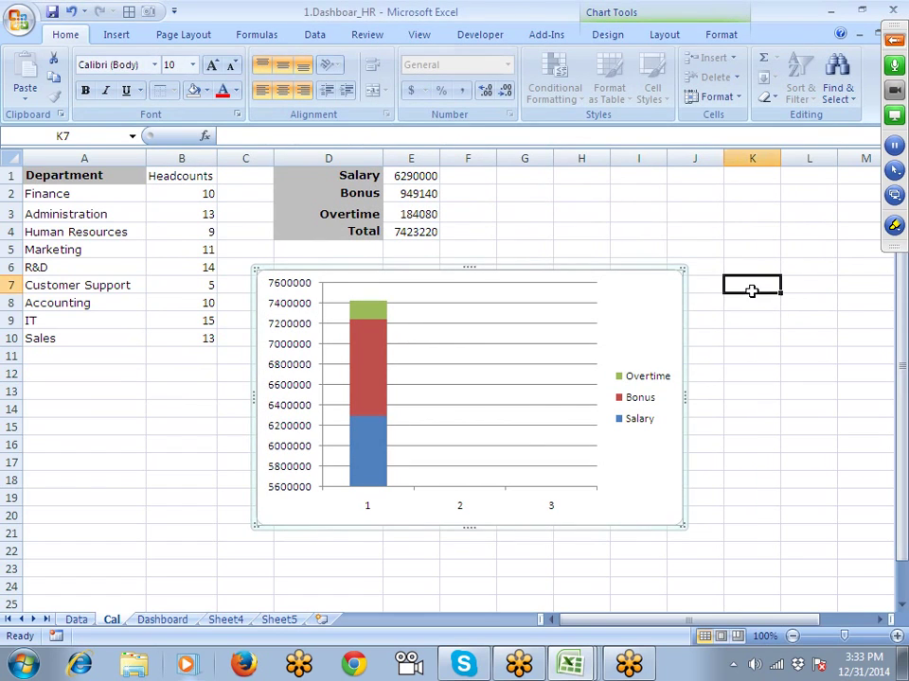
# Step: Check which cells feed the Salary and Bonus series of the stacked column chart
pyautogui.click(553, 508)
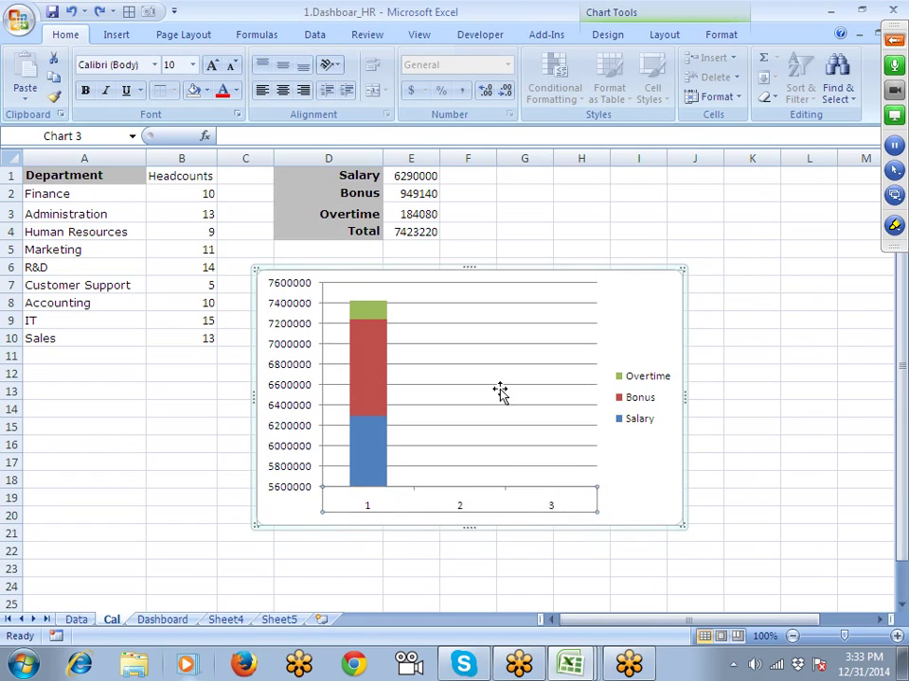
pyautogui.click(382, 388)
pyautogui.click(375, 467)
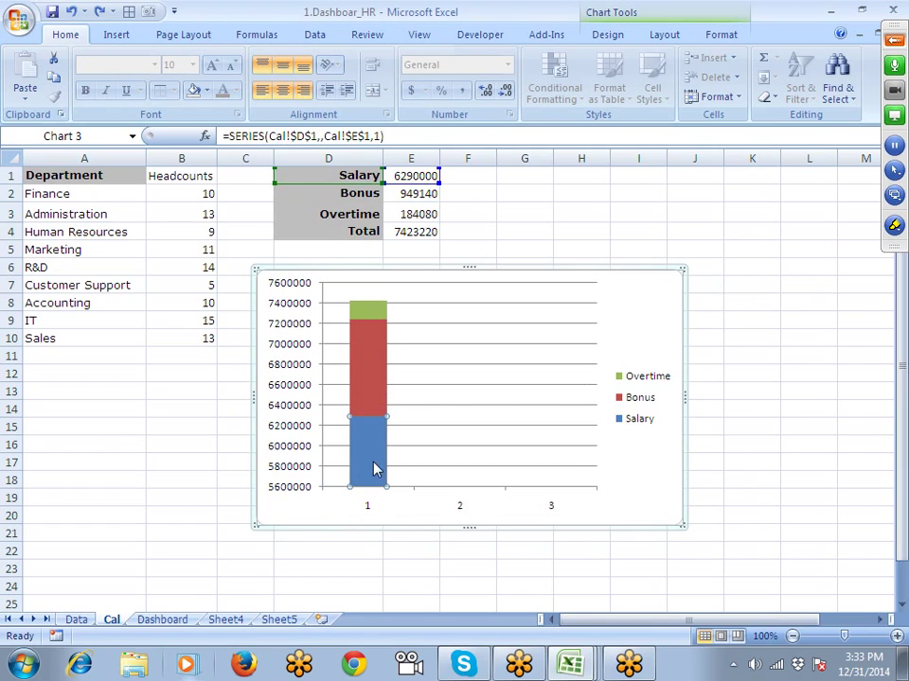
pyautogui.click(362, 401)
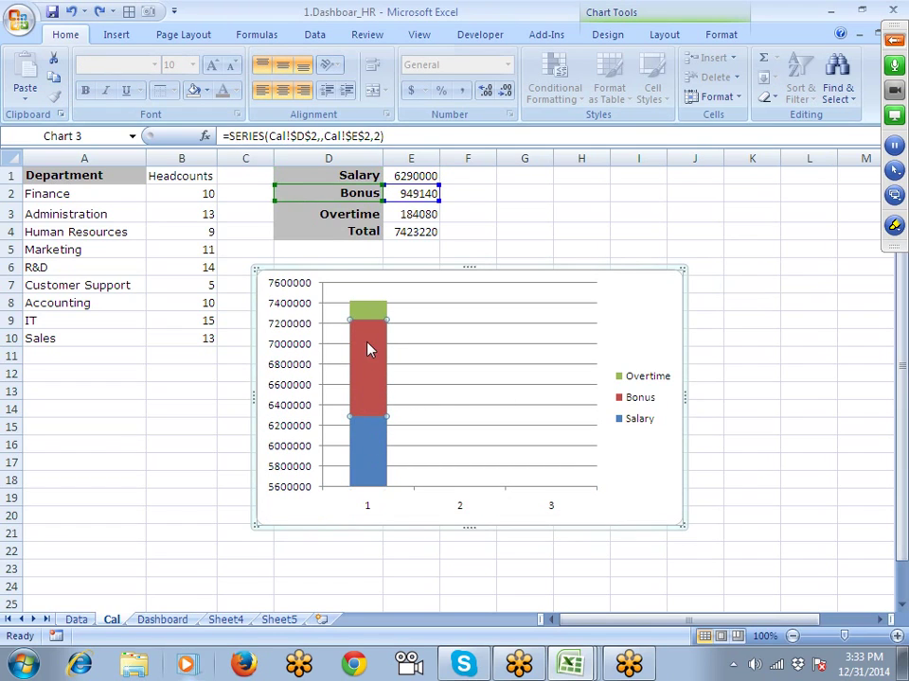
pyautogui.click(561, 454)
pyautogui.click(573, 493)
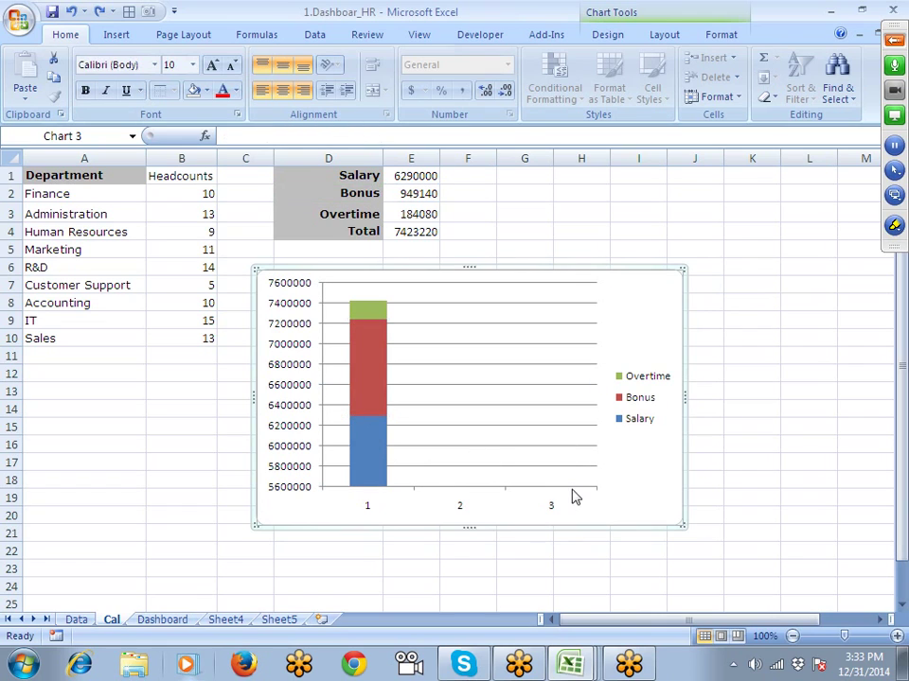
pyautogui.rightClick(625, 493)
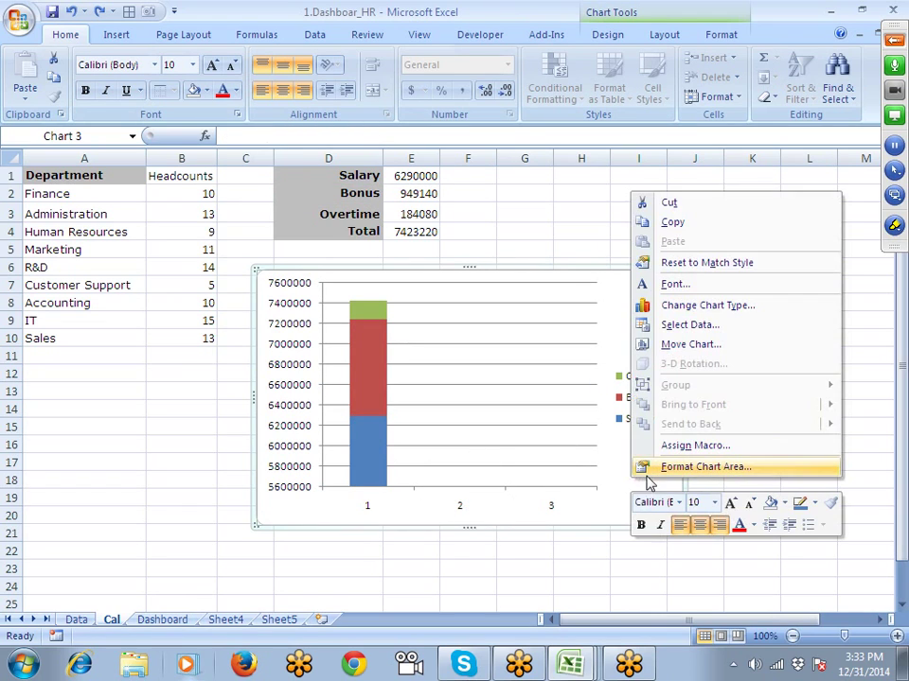
pyautogui.click(695, 326)
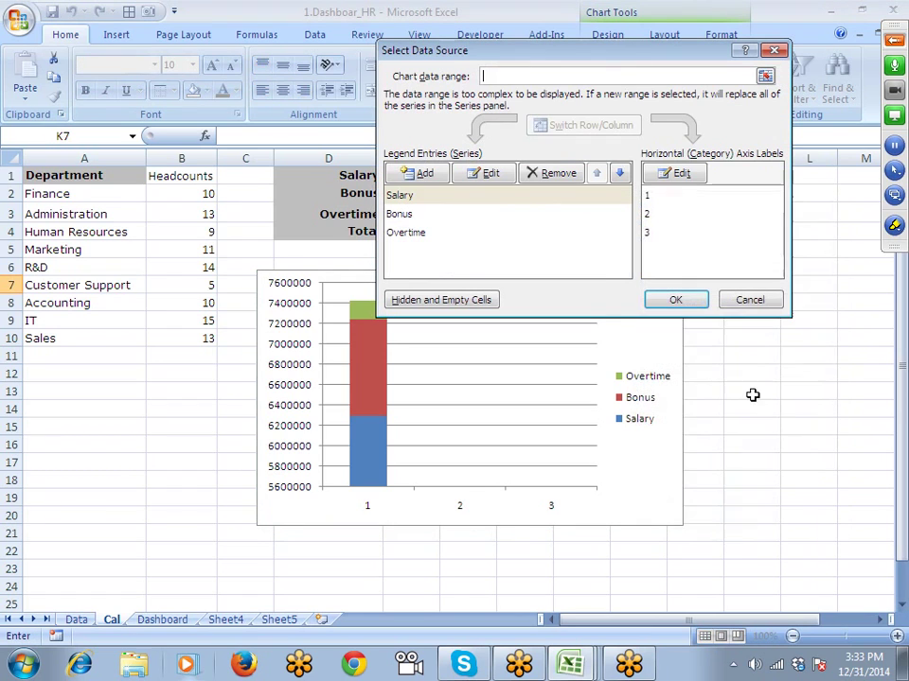
pyautogui.click(655, 235)
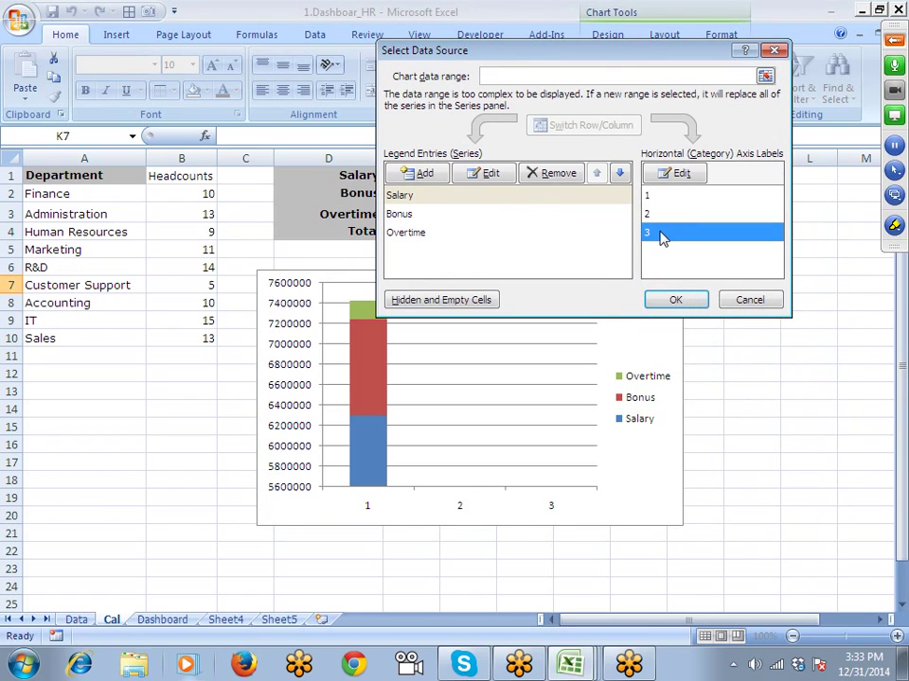
pyautogui.click(660, 218)
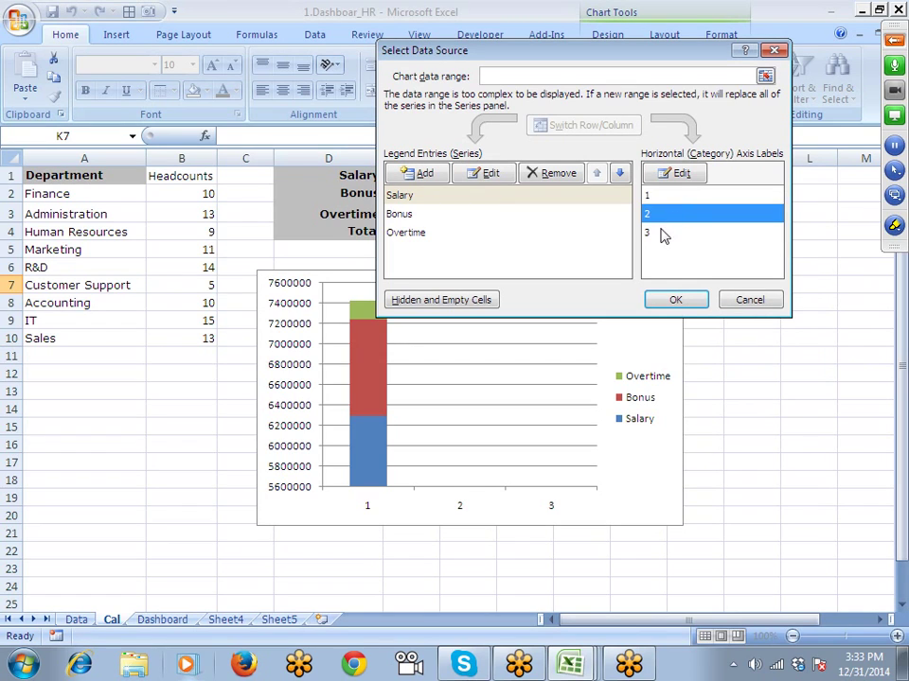
pyautogui.click(662, 235)
pyautogui.click(661, 215)
pyautogui.click(672, 178)
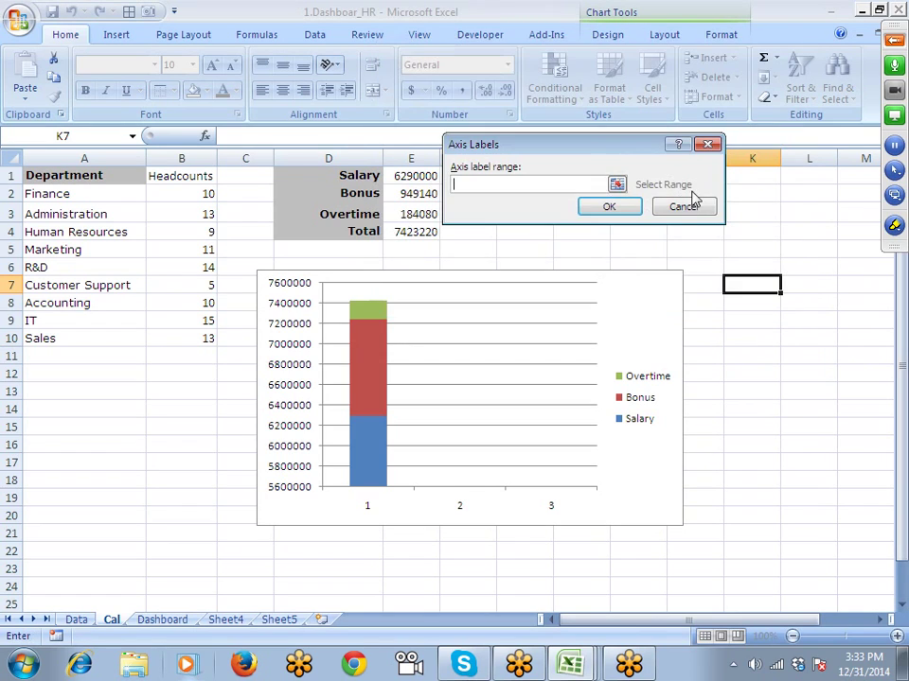
pyautogui.click(626, 209)
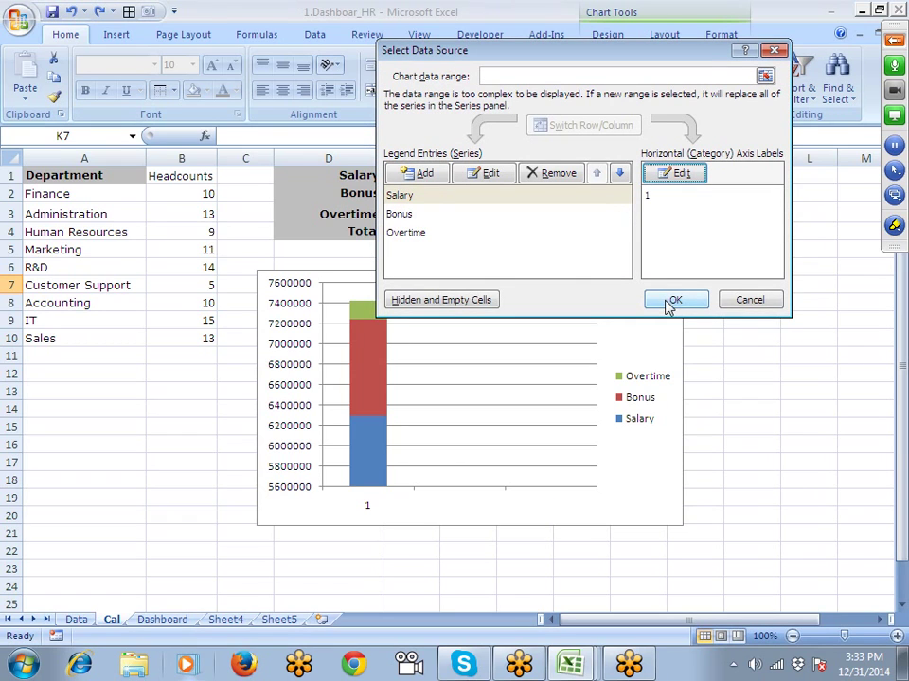
pyautogui.click(399, 214)
pyautogui.click(399, 232)
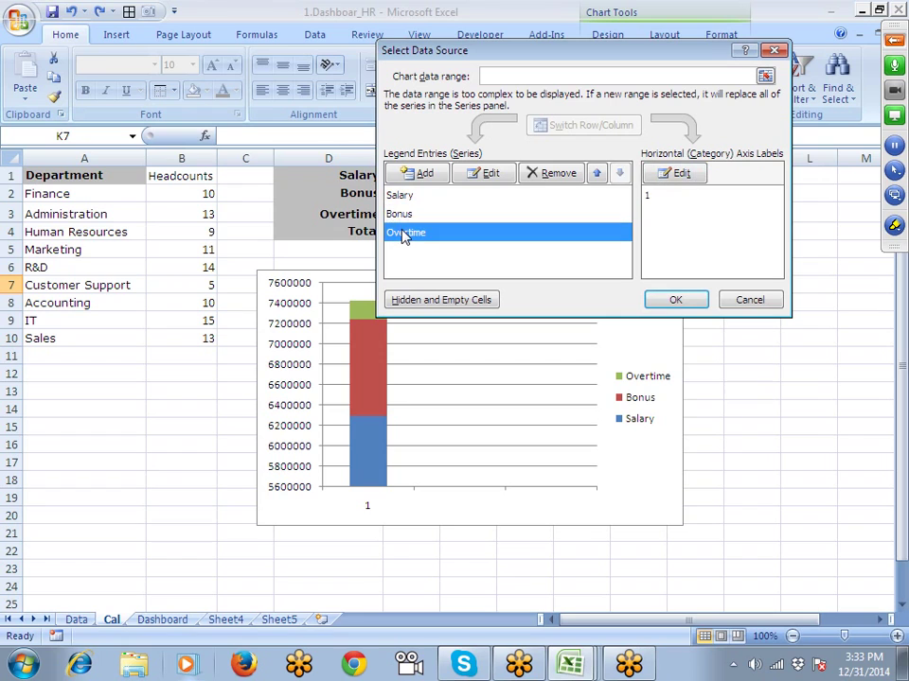
pyautogui.click(400, 213)
pyautogui.click(405, 199)
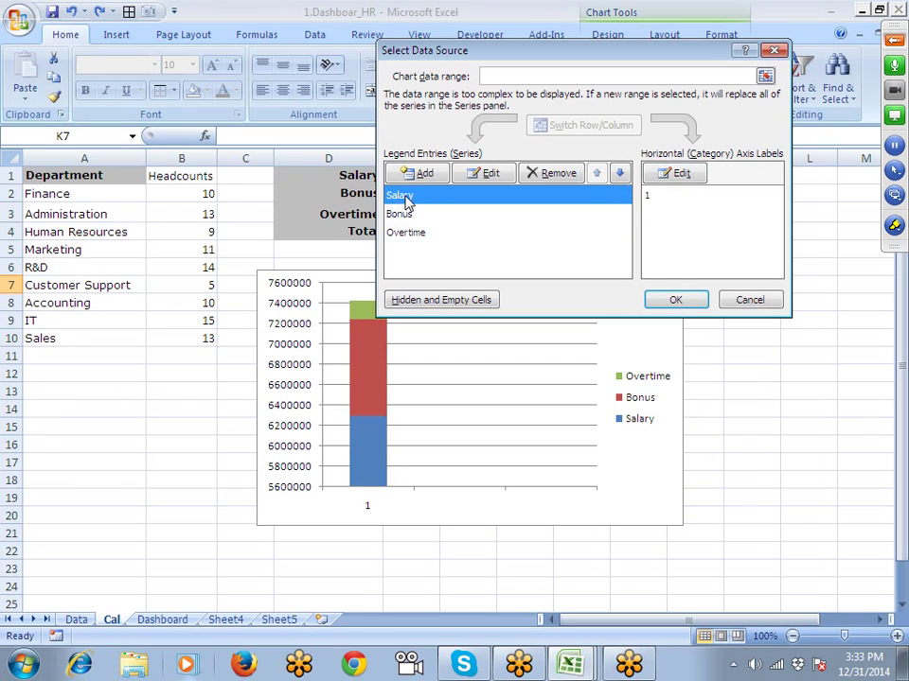
pyautogui.click(748, 300)
# Step: Delete the legend and the horizontal gridlines from the stacked column chart
pyautogui.press('Delete')
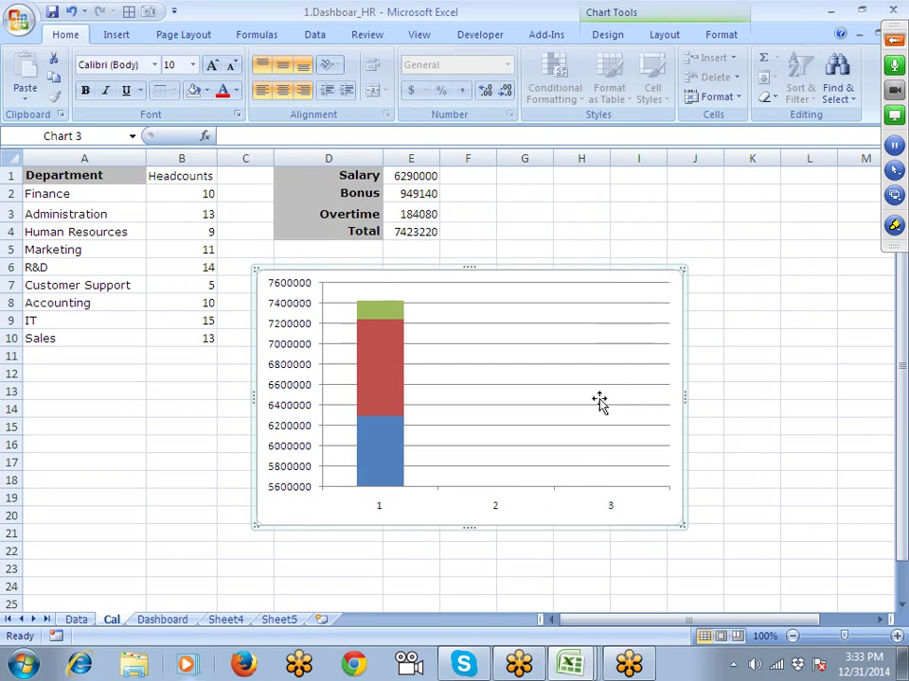
pyautogui.click(654, 406)
pyautogui.press('Delete')
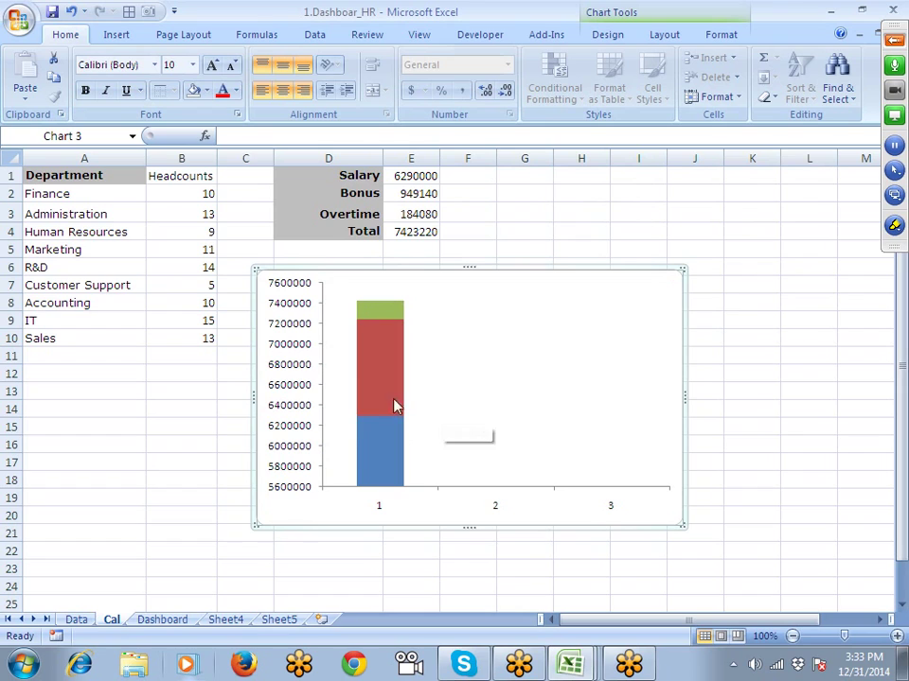
# Step: Shrink the Overtime series' value range to the single cell E3
pyautogui.click(496, 509)
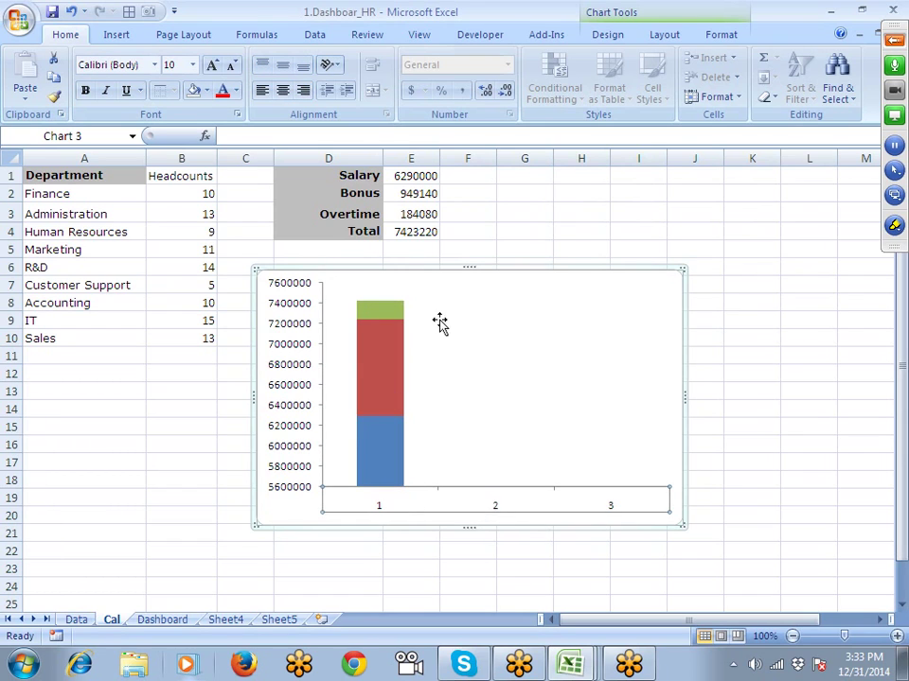
pyautogui.click(377, 461)
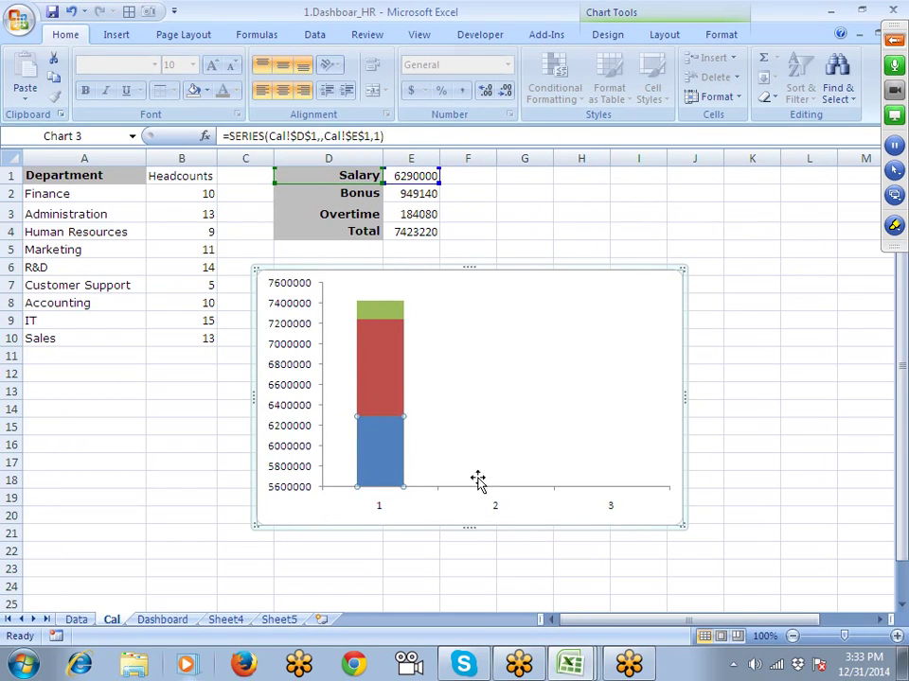
pyautogui.click(676, 531)
pyautogui.click(670, 521)
pyautogui.click(387, 480)
pyautogui.click(383, 400)
pyautogui.click(384, 310)
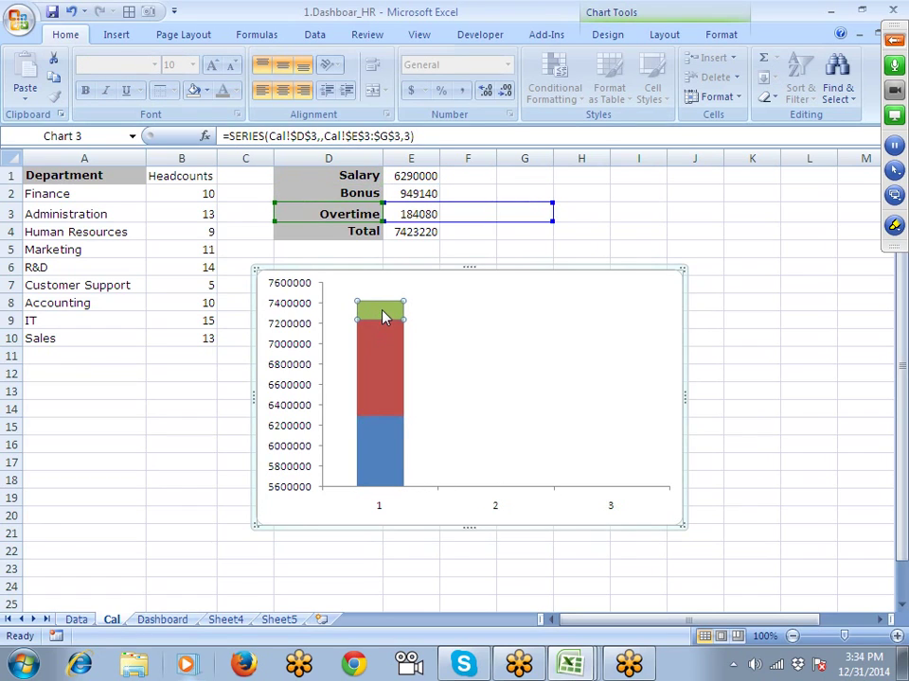
pyautogui.moveTo(553, 222); pyautogui.dragTo(444, 219)
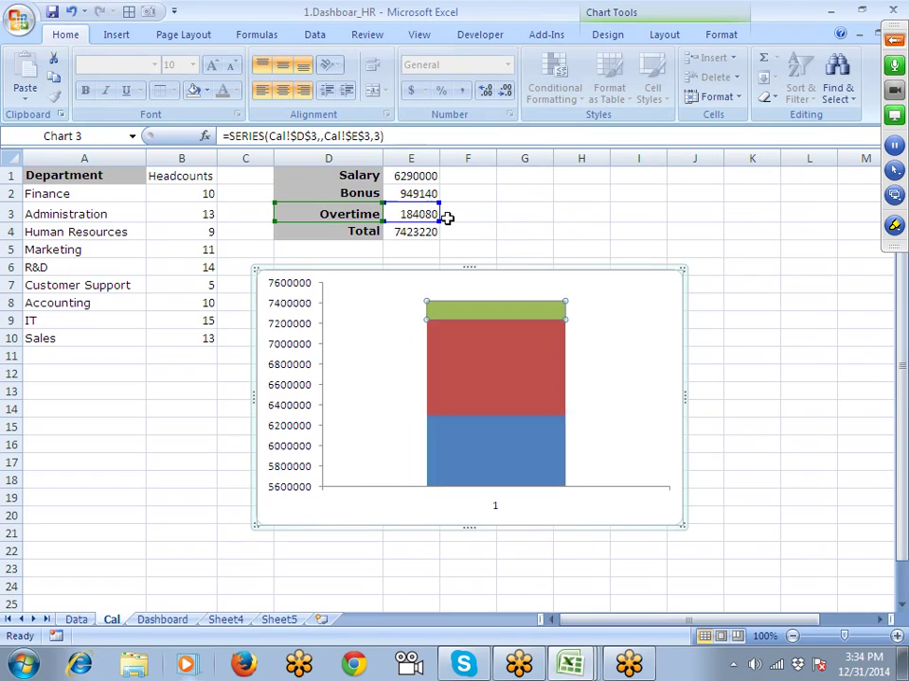
# Step: Delete the chart's horizontal category axis and its vertical value axis
pyautogui.click(493, 512)
pyautogui.press('Delete')
pyautogui.click(276, 405)
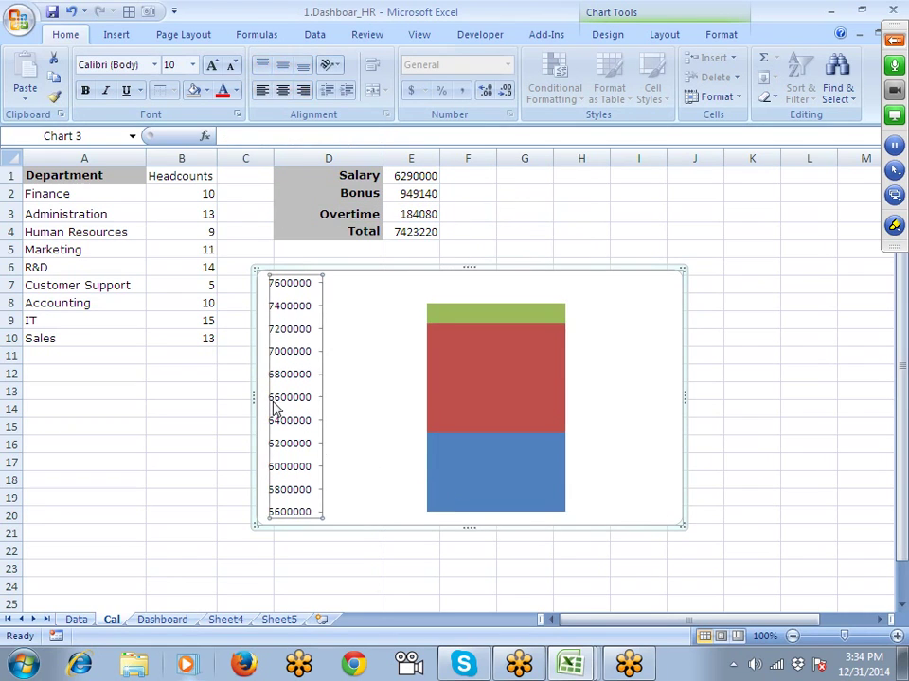
pyautogui.press('Delete')
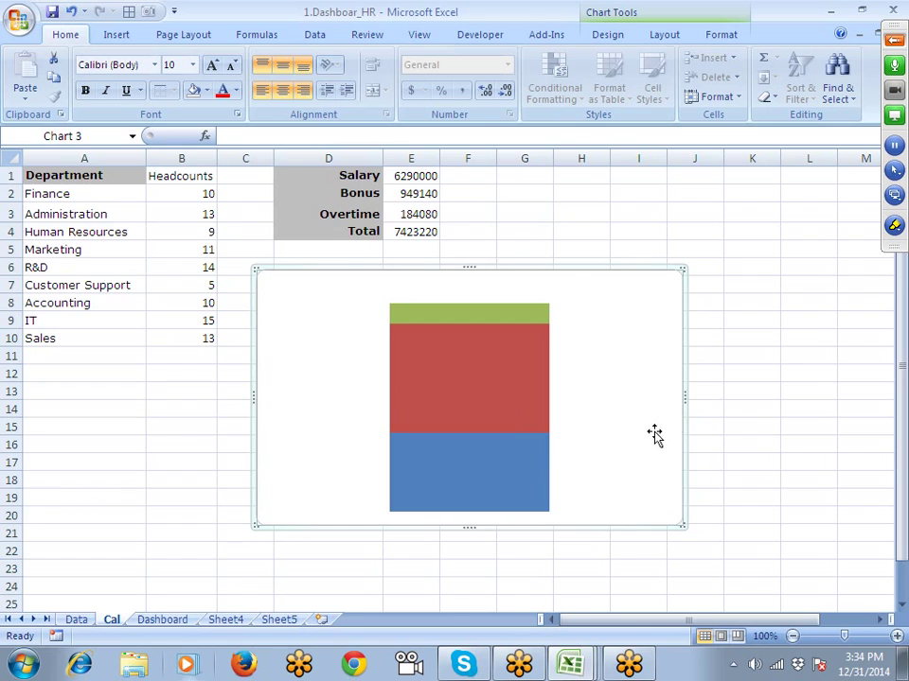
# Step: Resize the chart into a tall, narrow shape, extending it down to row 28 and narrowing it to end in column F
pyautogui.scroll(-3, 452, 390)
pyautogui.moveTo(469, 366); pyautogui.dragTo(471, 493)
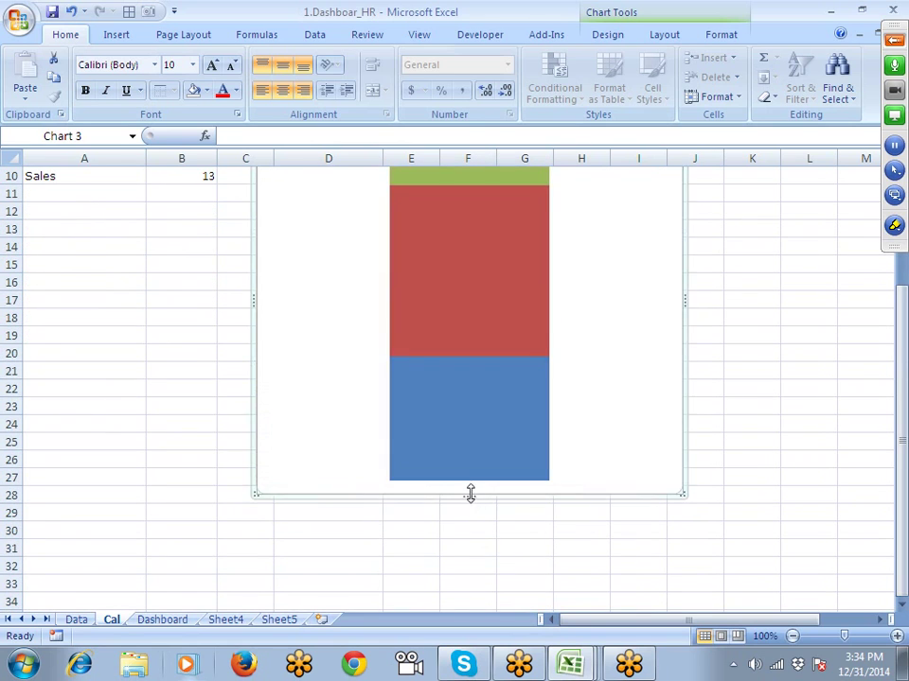
pyautogui.scroll(3, 472, 491)
pyautogui.moveTo(681, 462); pyautogui.dragTo(464, 460)
pyautogui.scroll(-3, 472, 456)
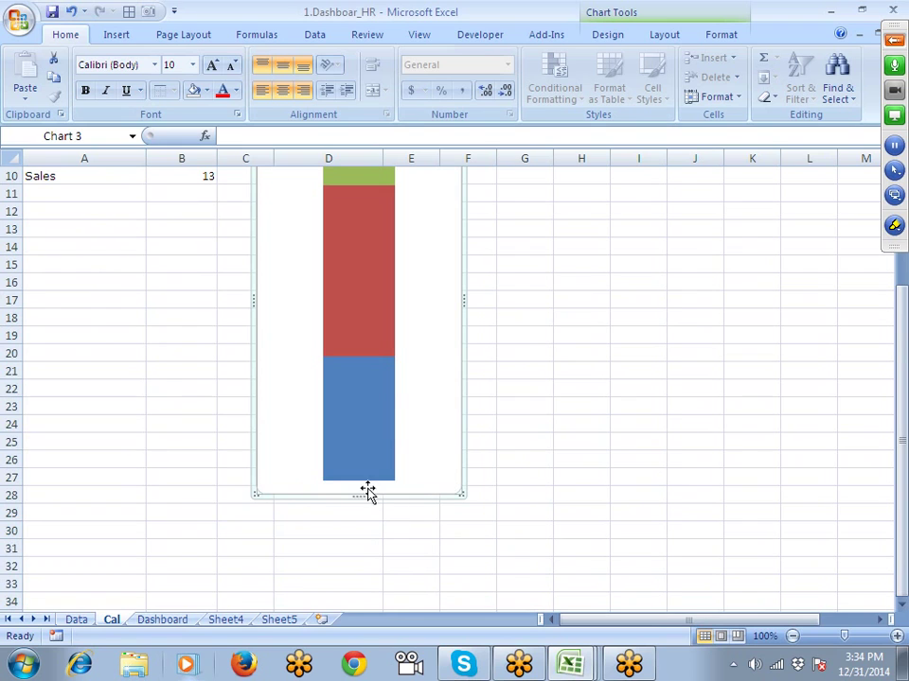
pyautogui.scroll(3, 454, 355)
# Step: Move the chart beside the salary totals, starting at row 1 and spanning columns F to J
pyautogui.click(450, 406)
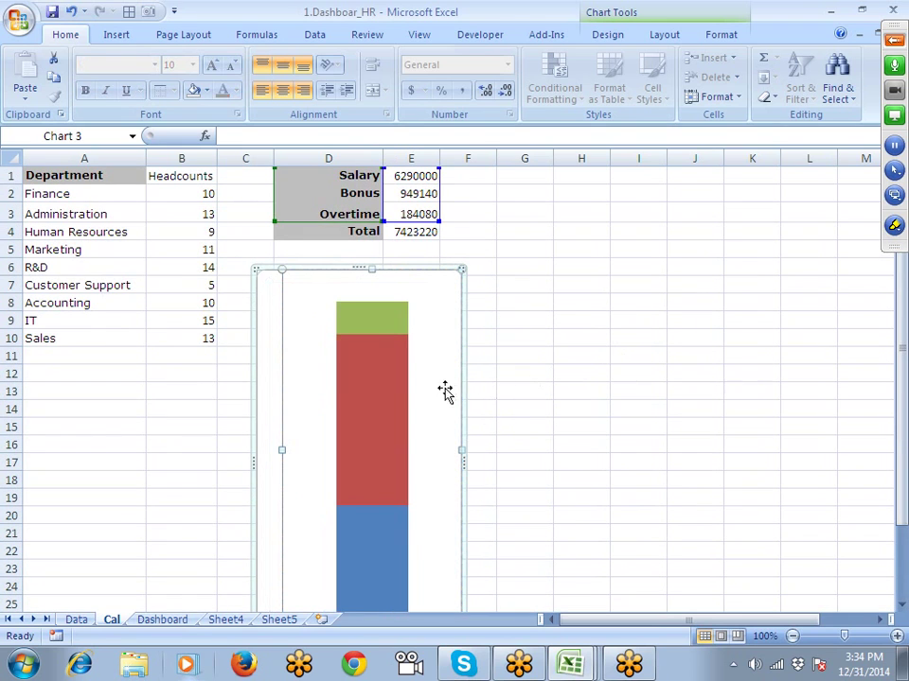
pyautogui.click(540, 404)
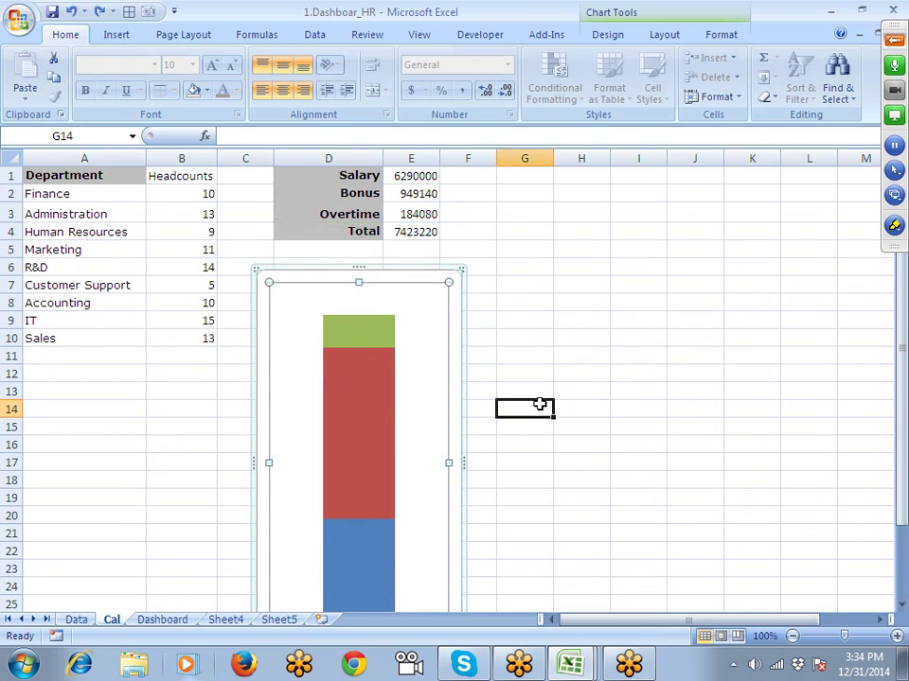
pyautogui.moveTo(461, 362); pyautogui.dragTo(647, 289)
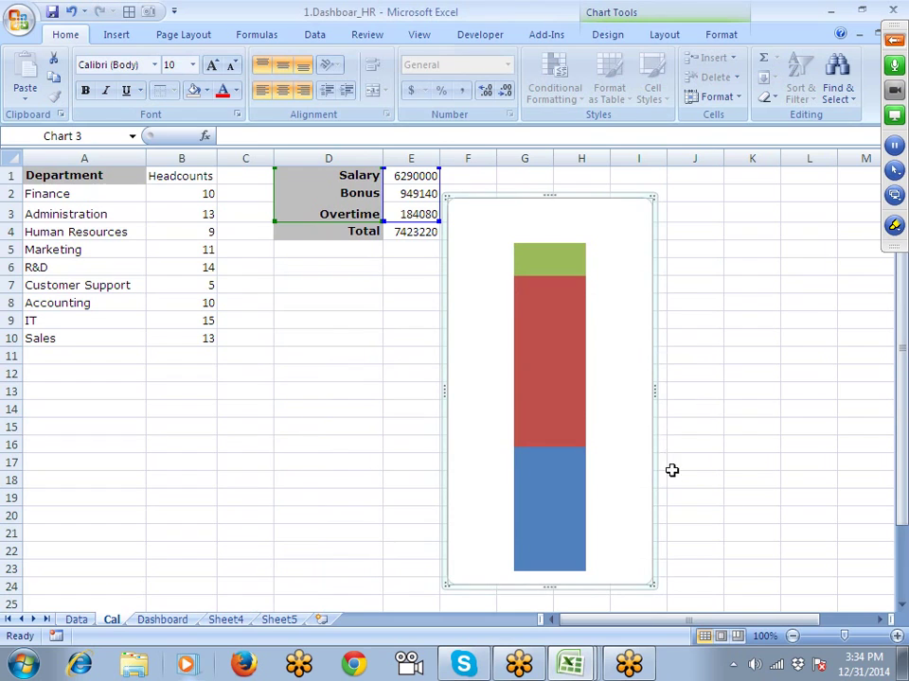
pyautogui.click(390, 429)
pyautogui.moveTo(454, 369); pyautogui.dragTo(470, 381)
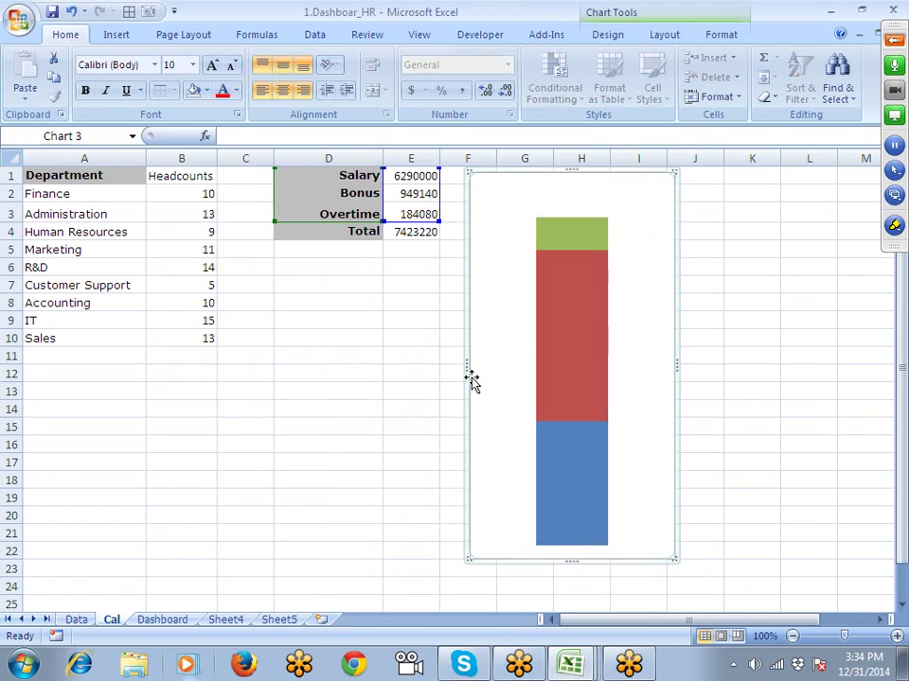
pyautogui.click(574, 303)
pyautogui.click(572, 234)
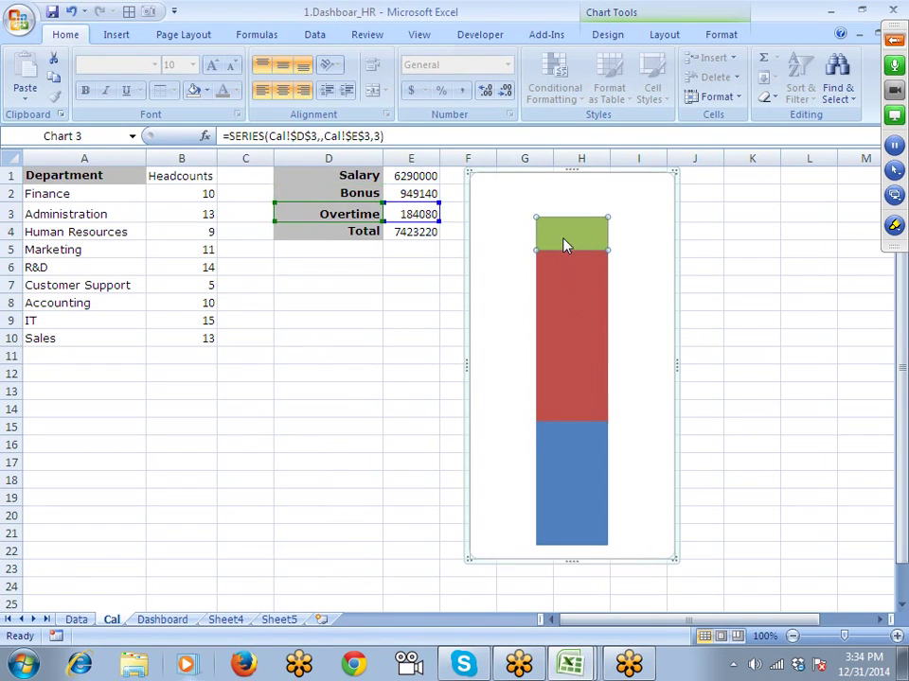
pyautogui.click(423, 371)
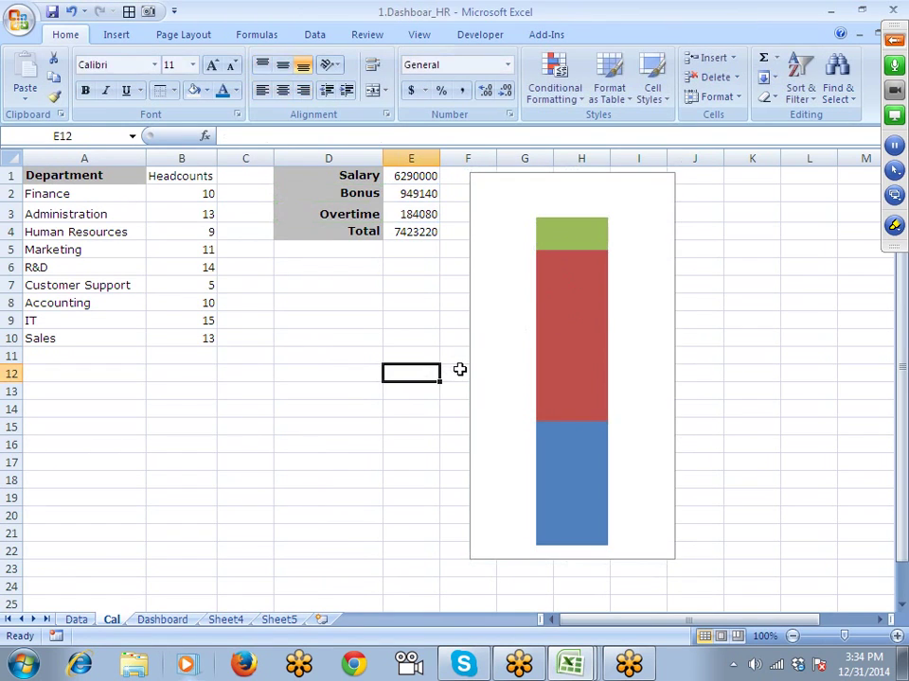
# Step: Add data labels to the blue Salary series and widen the chart slightly
pyautogui.rightClick(569, 500)
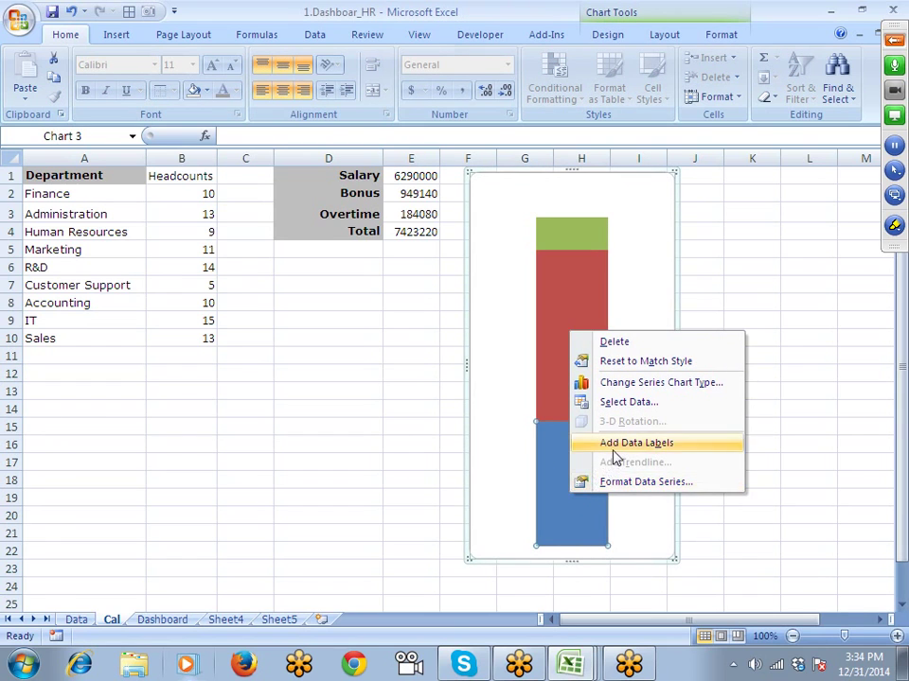
pyautogui.click(613, 451)
pyautogui.click(566, 479)
pyautogui.rightClick(566, 479)
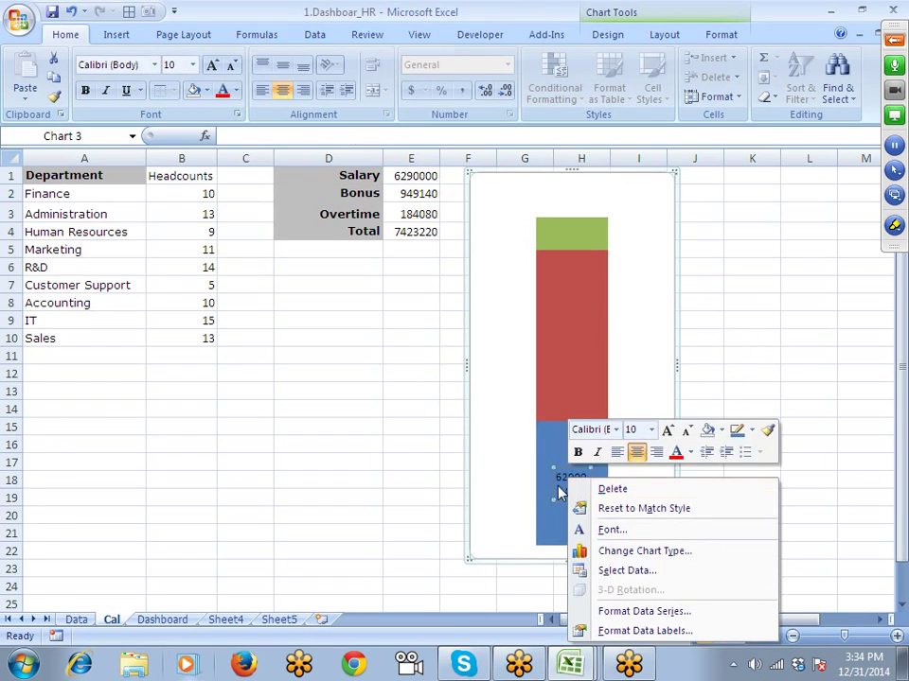
pyautogui.press('Escape')
pyautogui.moveTo(675, 365); pyautogui.dragTo(680, 366)
# Step: Show the series name with the value in the Salary data label and rotate its text 270°
pyautogui.click(573, 478)
pyautogui.rightClick(573, 480)
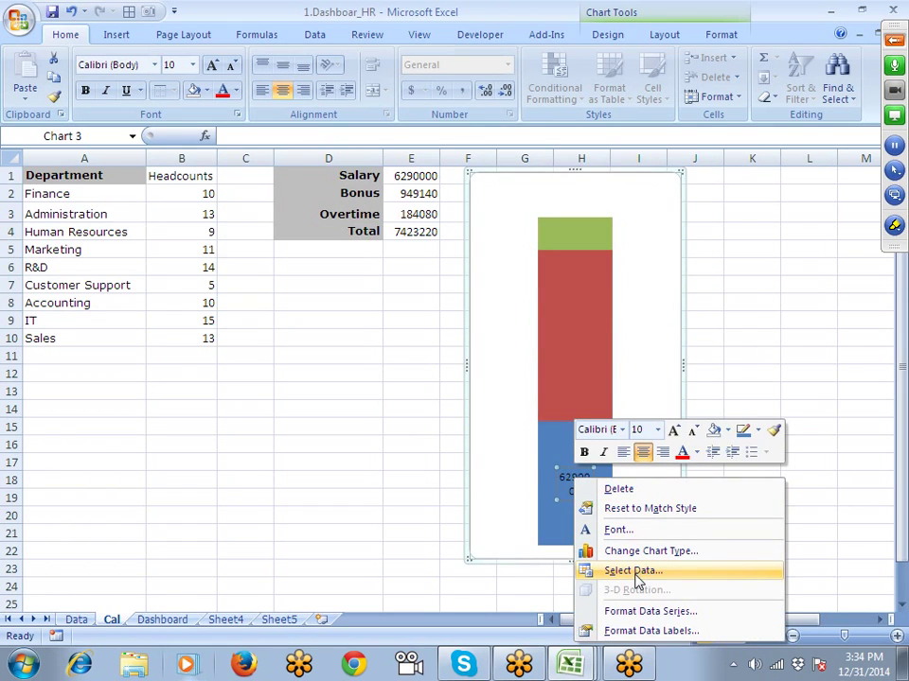
pyautogui.click(646, 631)
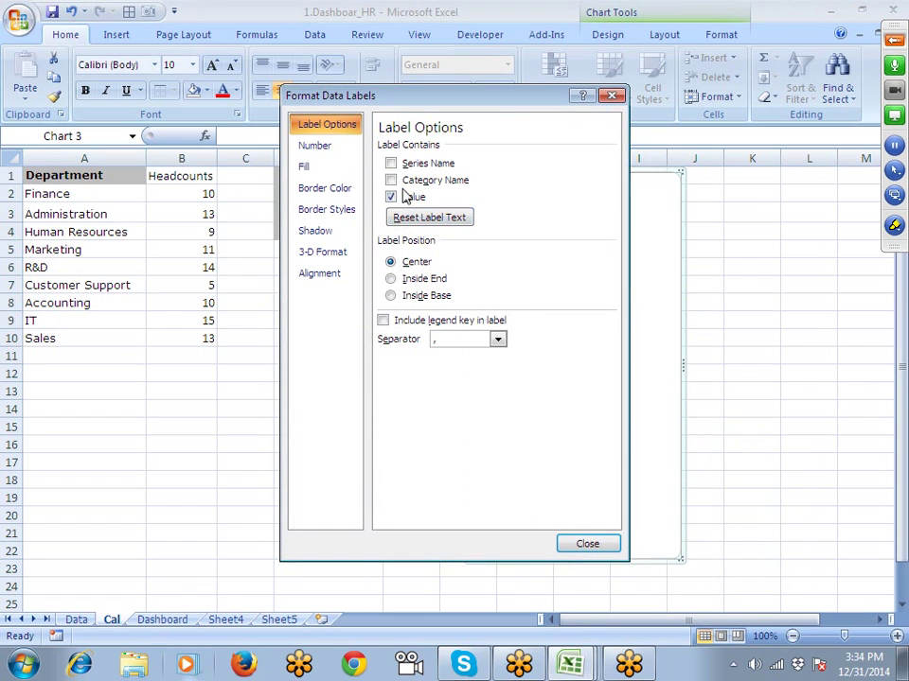
pyautogui.click(391, 163)
pyautogui.moveTo(483, 100); pyautogui.dragTo(315, 106)
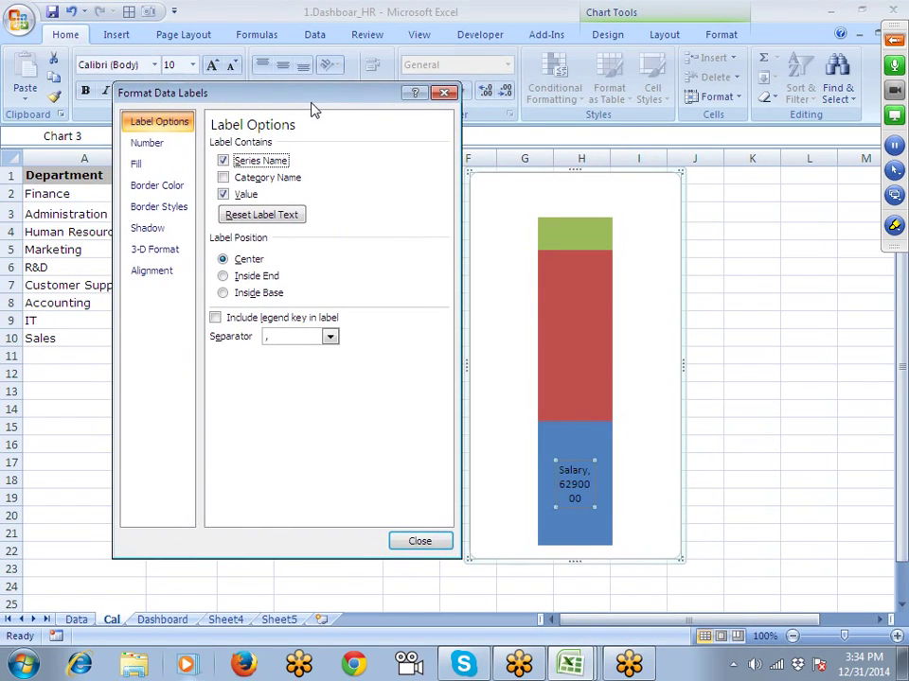
pyautogui.click(154, 273)
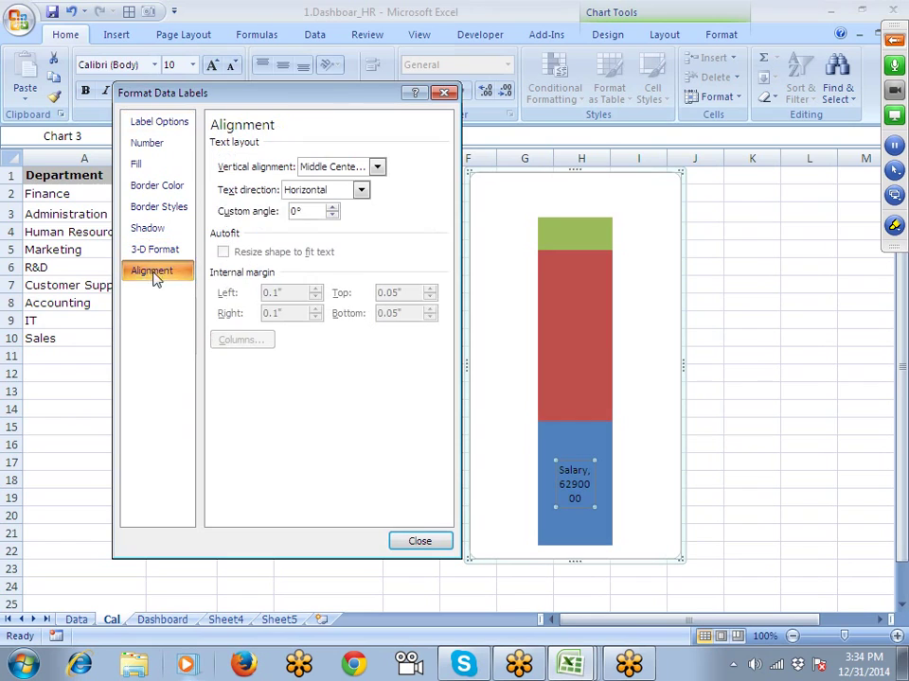
pyautogui.click(316, 191)
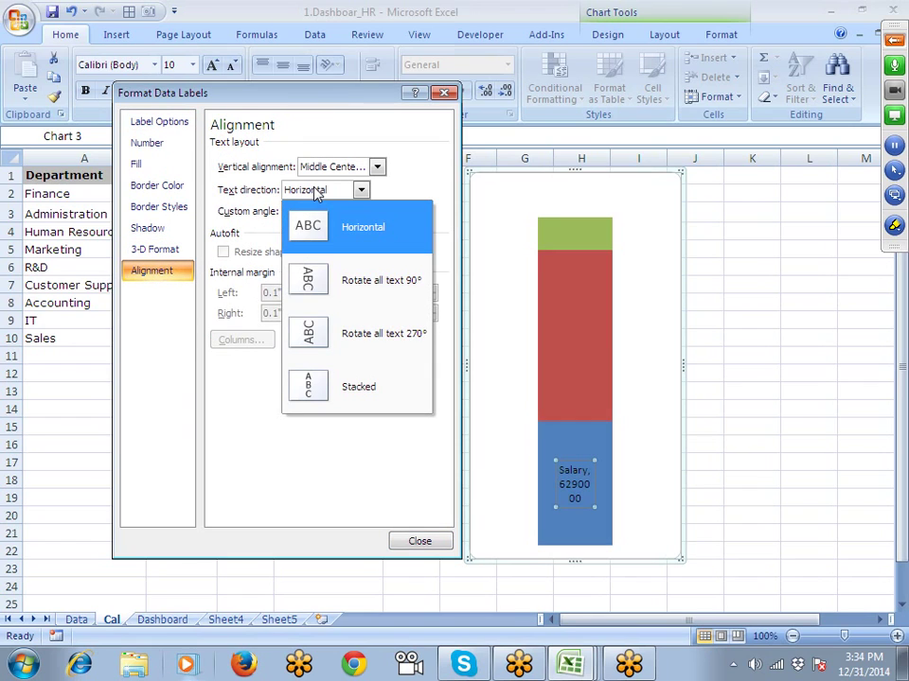
pyautogui.click(321, 339)
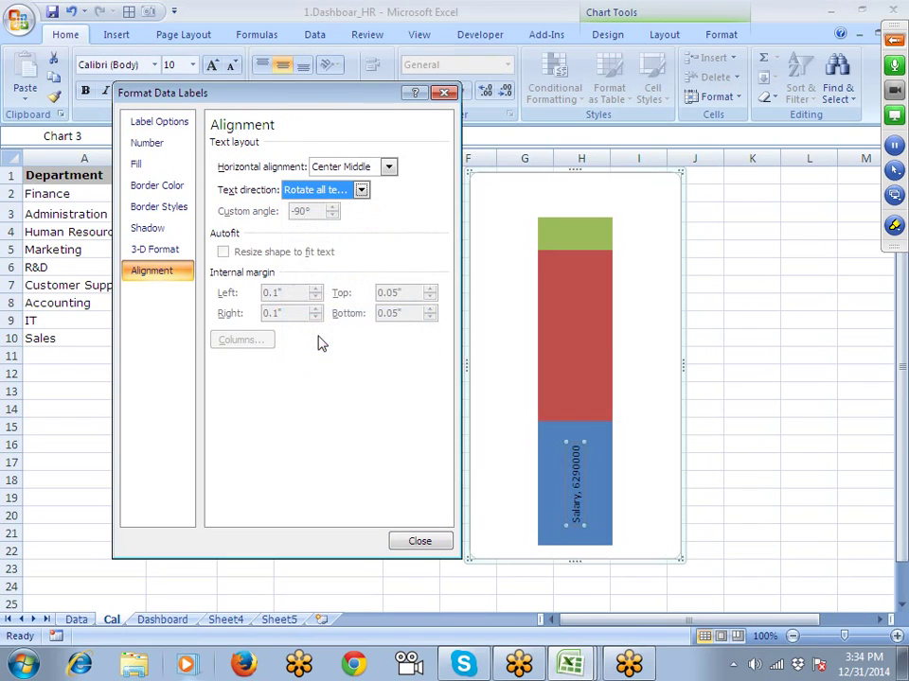
# Step: Add data labels to the red Bonus series, showing the series name together with the value
pyautogui.click(562, 345)
pyautogui.rightClick(565, 342)
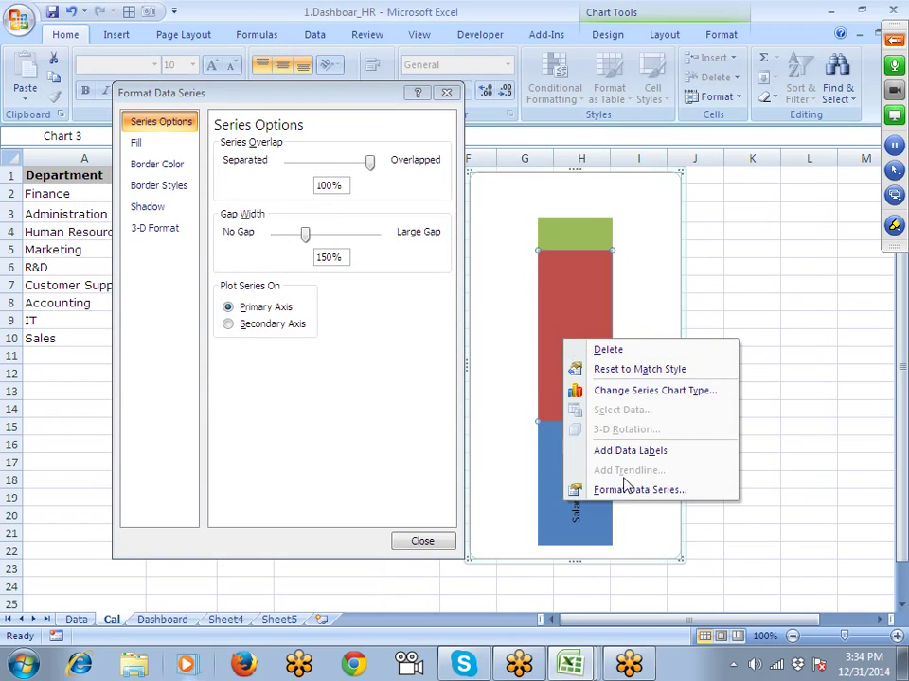
pyautogui.click(629, 451)
pyautogui.click(571, 338)
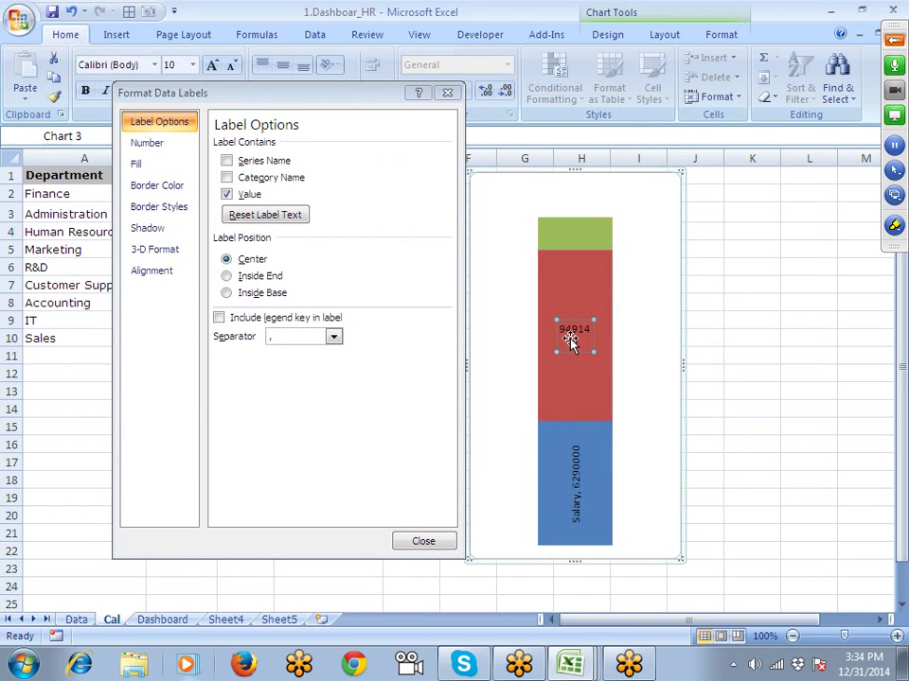
pyautogui.click(226, 161)
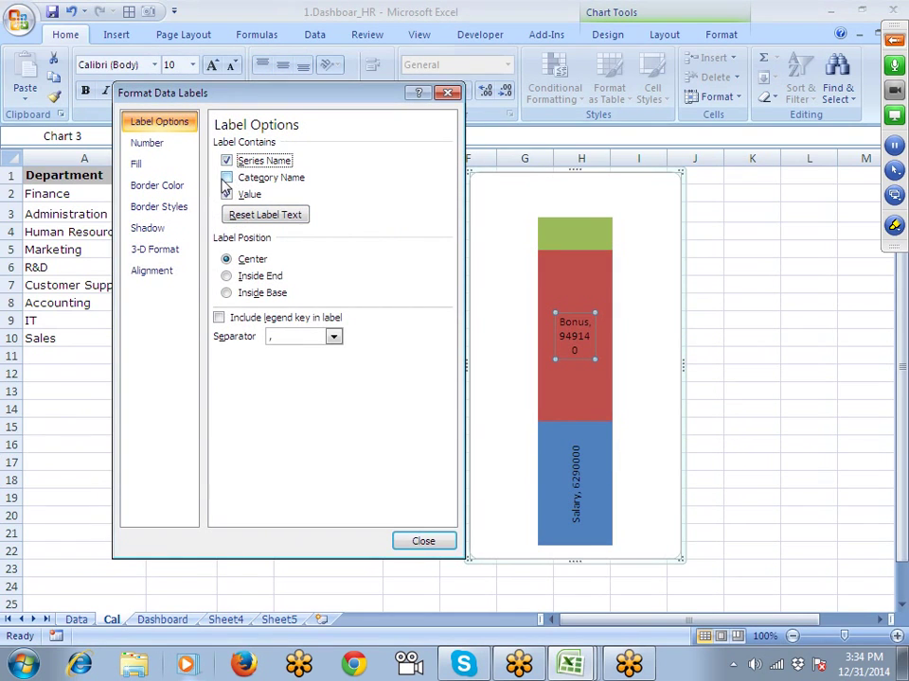
# Step: Rotate the Bonus data label's text 270°
pyautogui.click(140, 275)
pyautogui.click(318, 193)
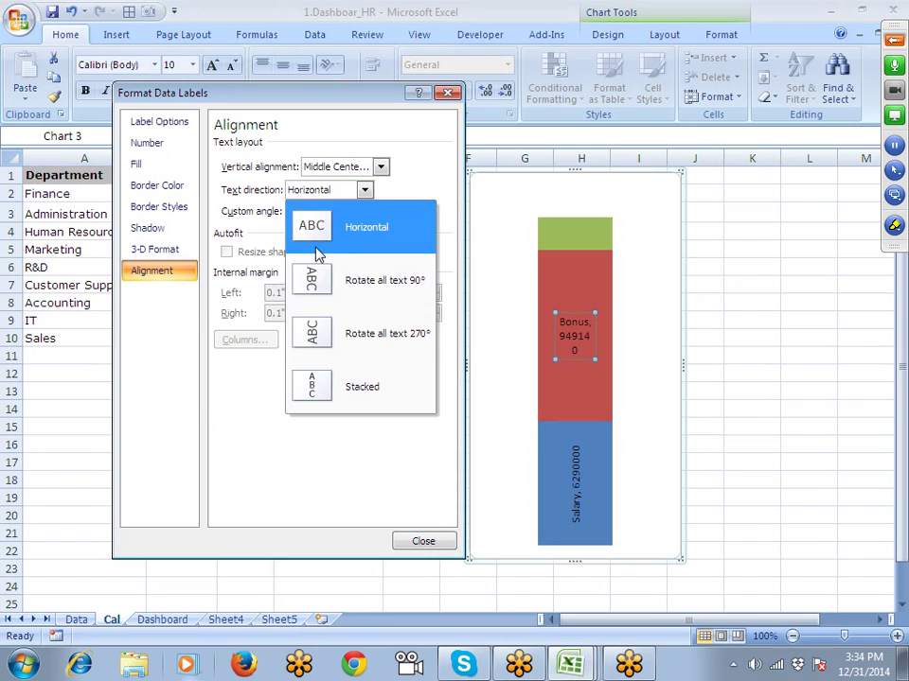
pyautogui.click(316, 330)
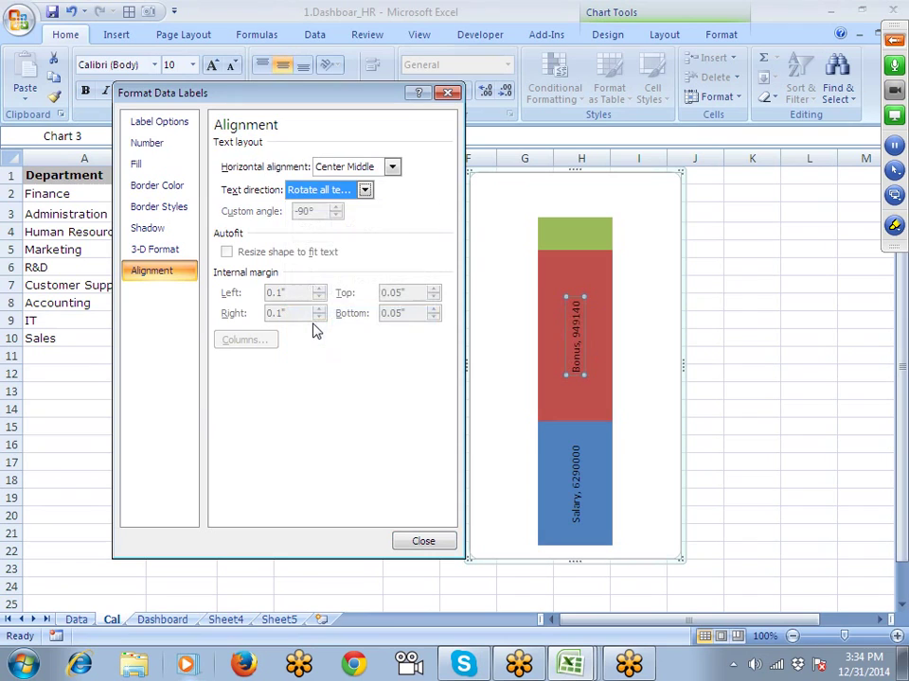
# Step: Add data labels to the green Overtime series, showing the series name together with the value
pyautogui.click(578, 239)
pyautogui.rightClick(578, 237)
pyautogui.click(627, 349)
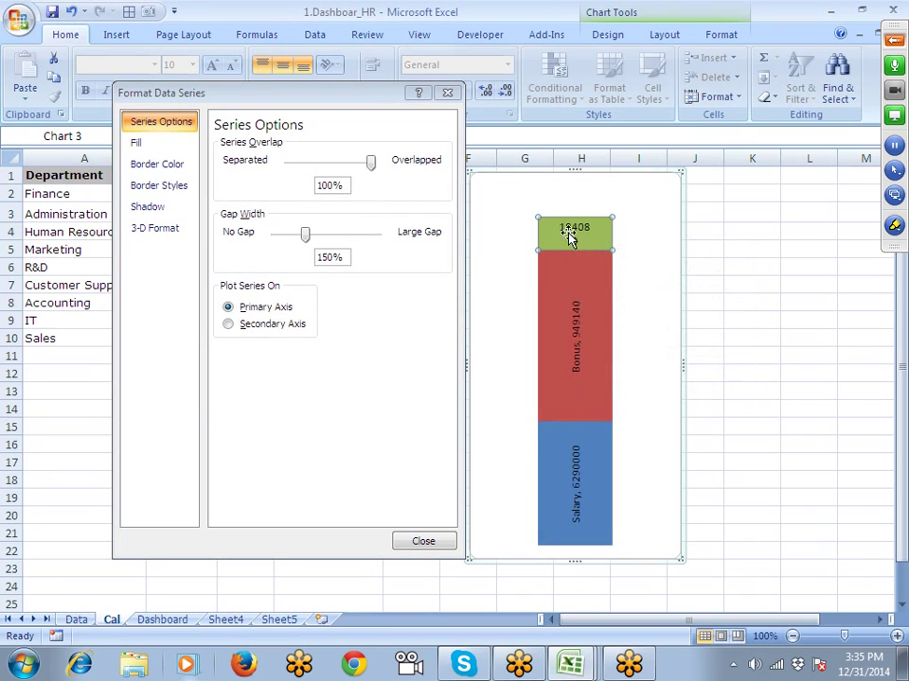
pyautogui.click(571, 233)
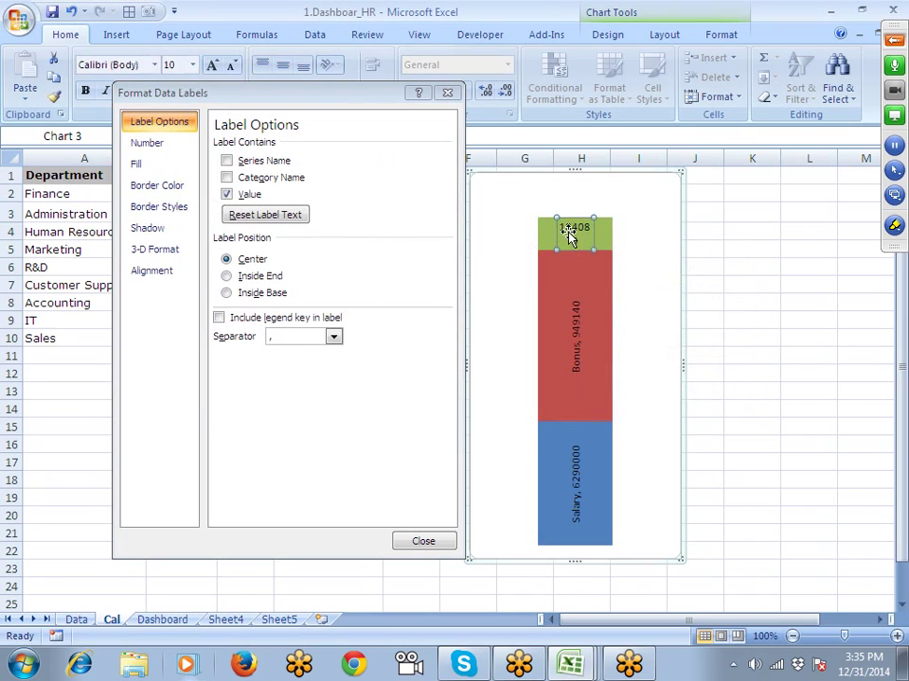
pyautogui.click(234, 162)
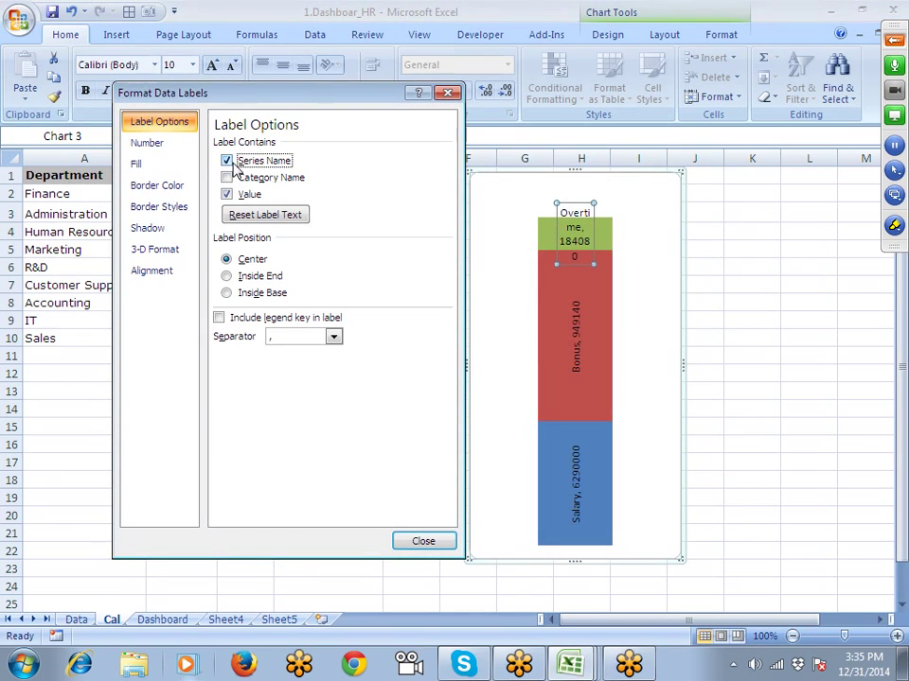
pyautogui.click(592, 263)
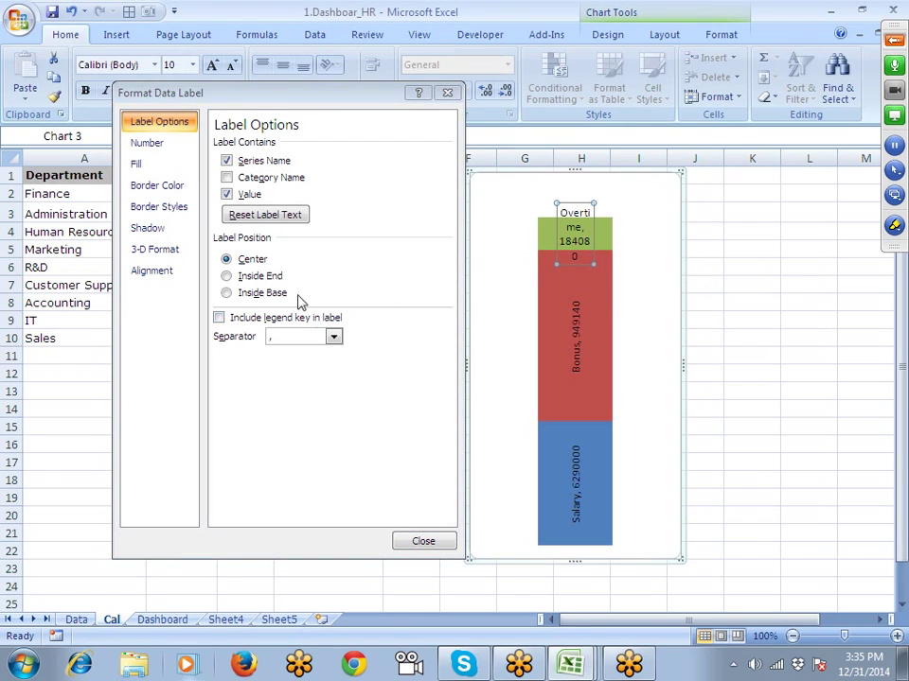
pyautogui.click(155, 144)
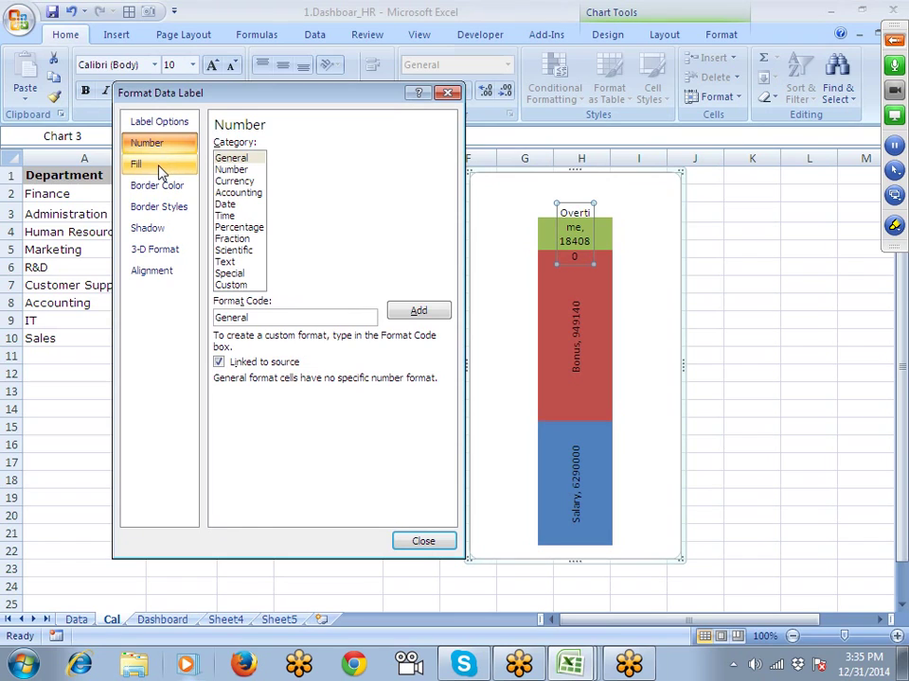
pyautogui.click(161, 123)
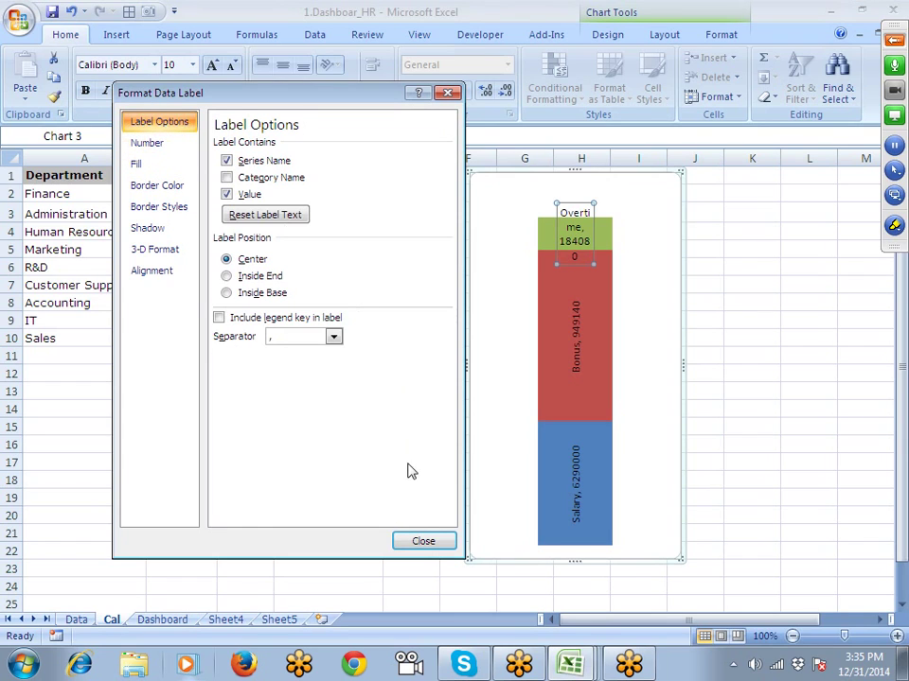
pyautogui.click(423, 541)
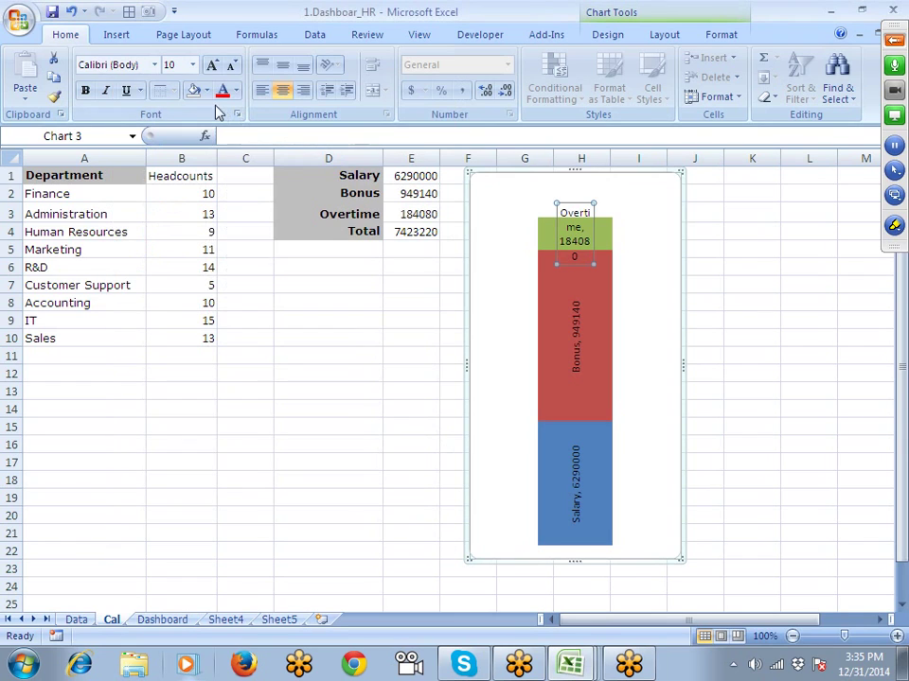
# Step: Rotate the Overtime data label's text 270°
pyautogui.rightClick(559, 204)
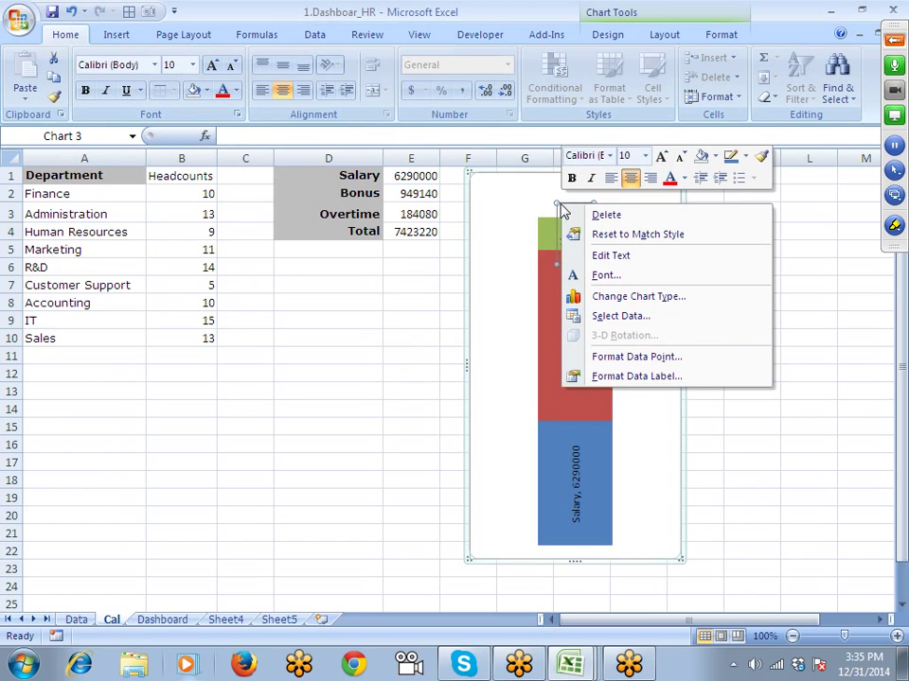
pyautogui.click(637, 376)
pyautogui.click(176, 270)
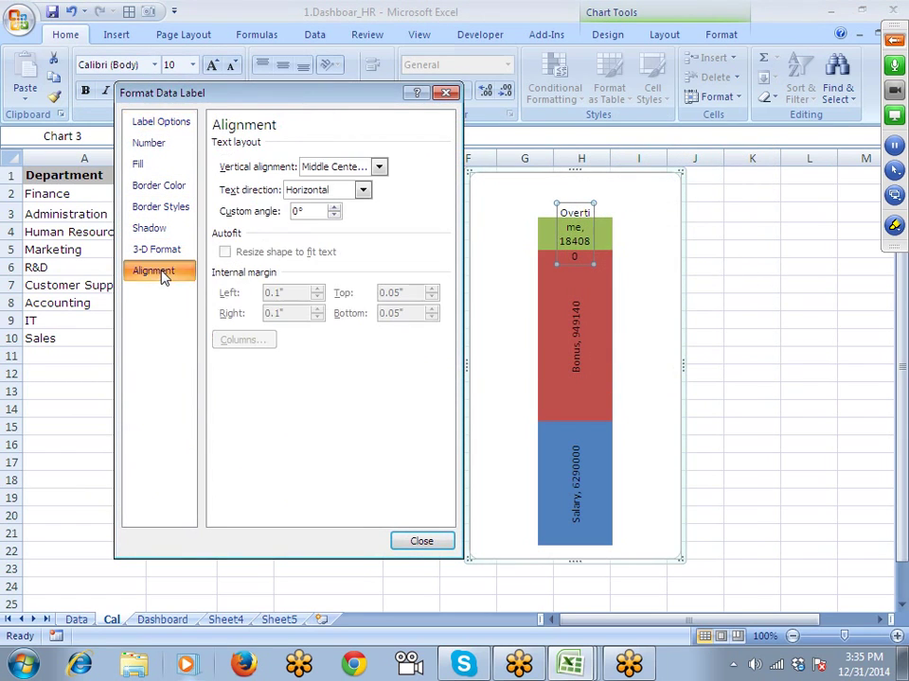
pyautogui.click(322, 190)
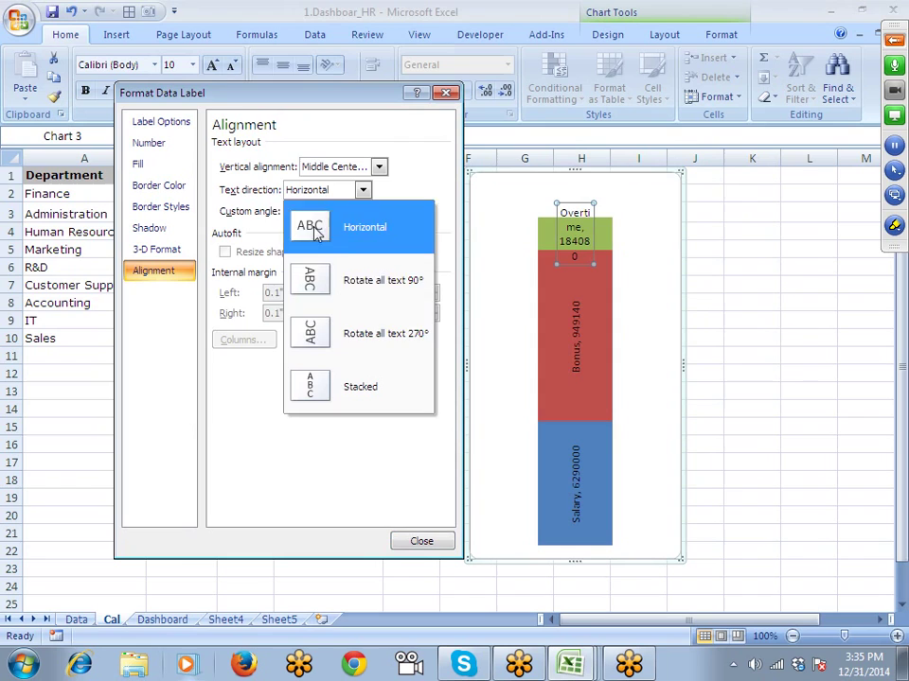
pyautogui.click(320, 330)
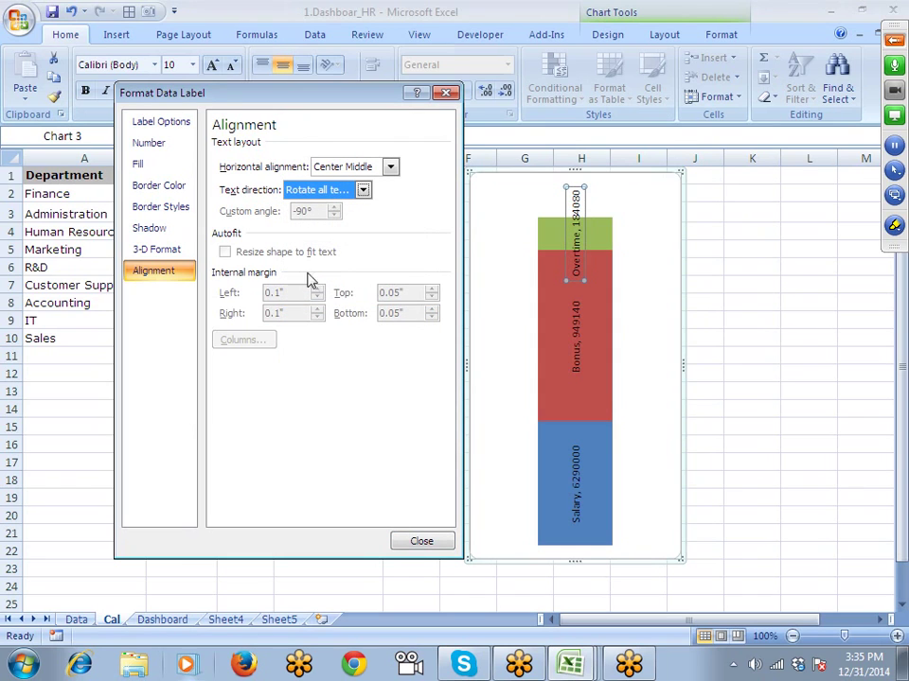
# Step: Set the Overtime data label's position to Inside Base and finish formatting it
pyautogui.click(158, 123)
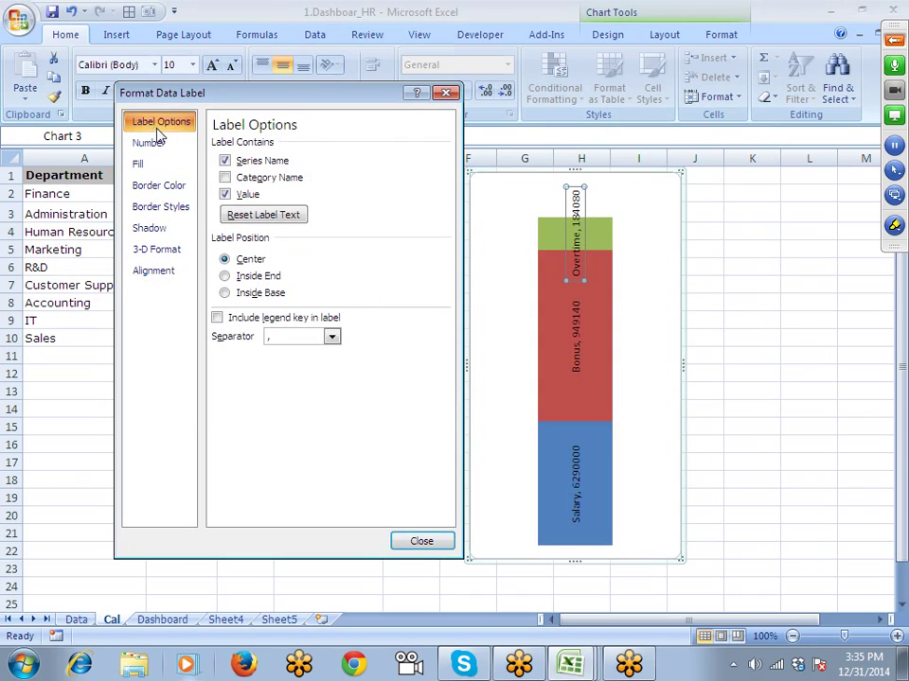
pyautogui.click(225, 277)
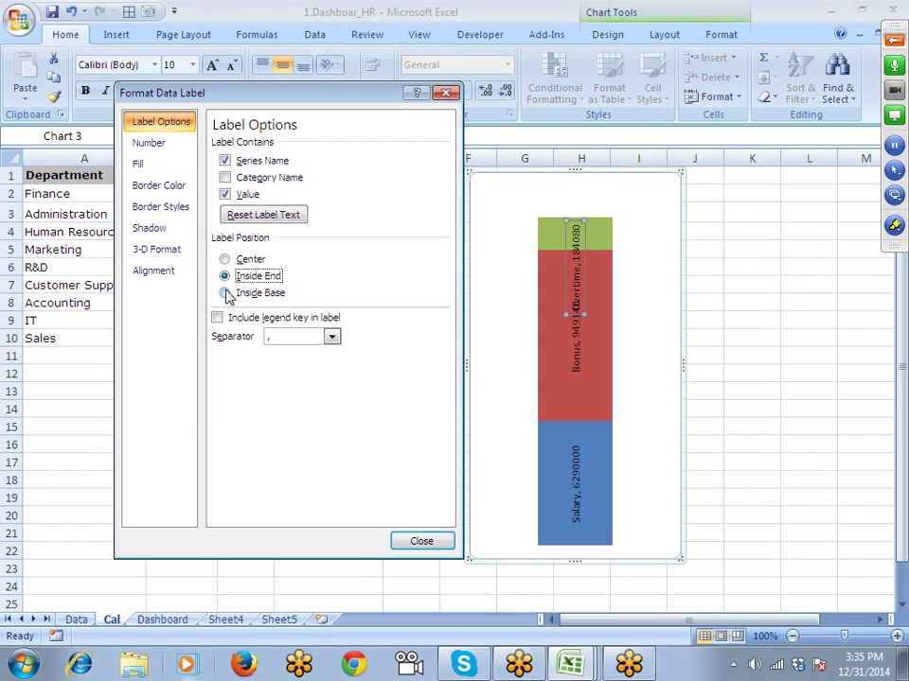
pyautogui.click(225, 293)
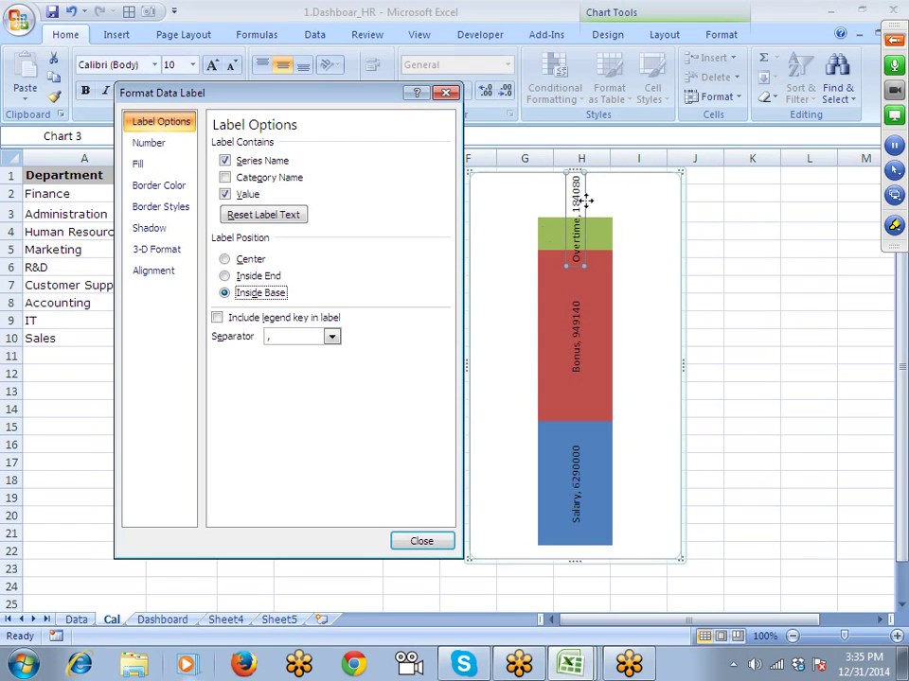
pyautogui.click(108, 333)
pyautogui.click(738, 269)
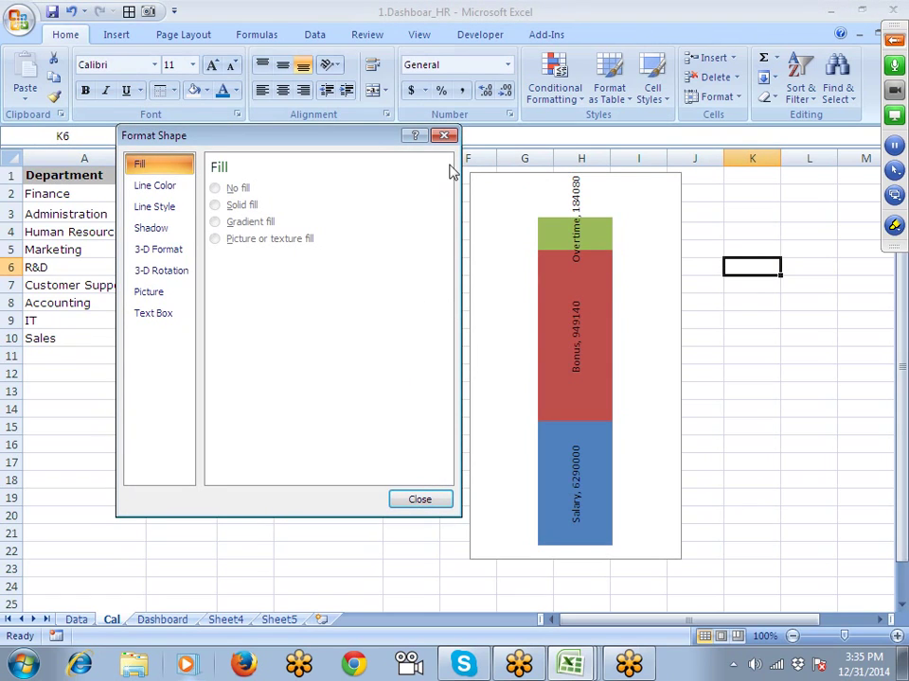
pyautogui.click(407, 505)
# Step: Shrink the chart's plot area slightly by lowering its upper edge to leave more space above the column
pyautogui.click(630, 243)
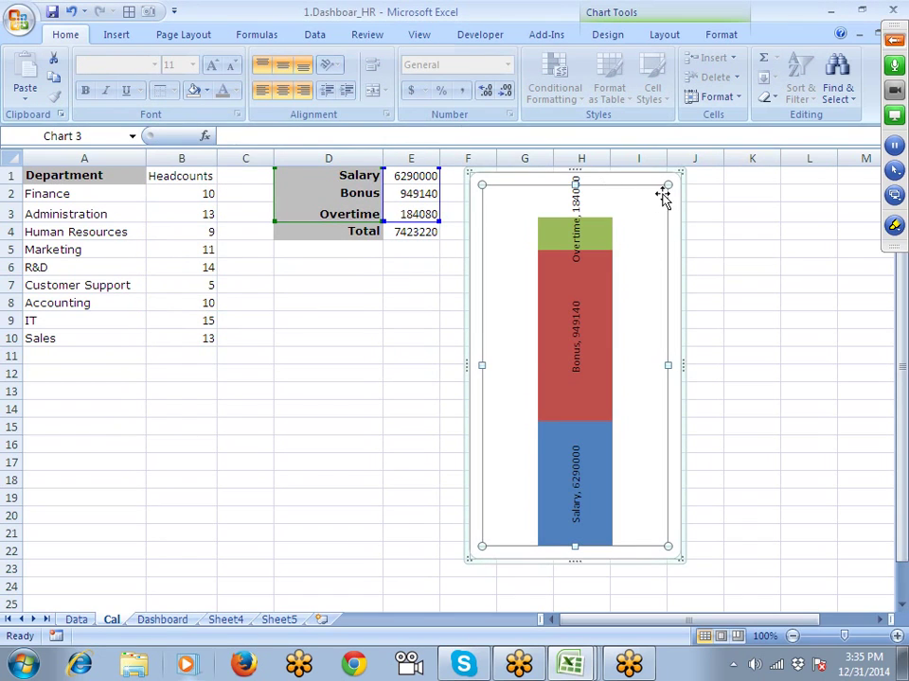
pyautogui.moveTo(667, 185); pyautogui.dragTo(666, 206)
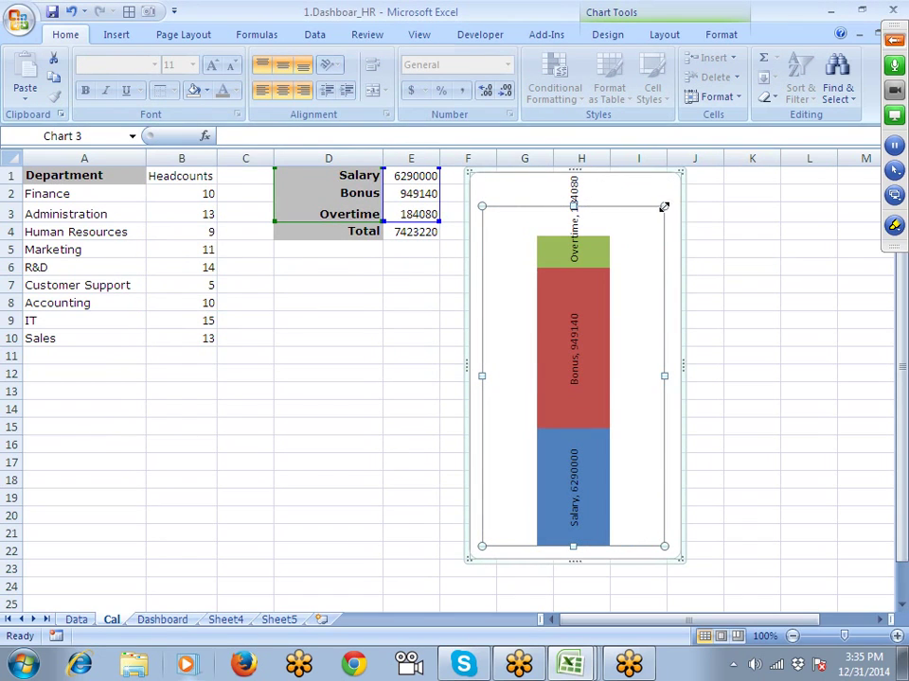
pyautogui.click(729, 217)
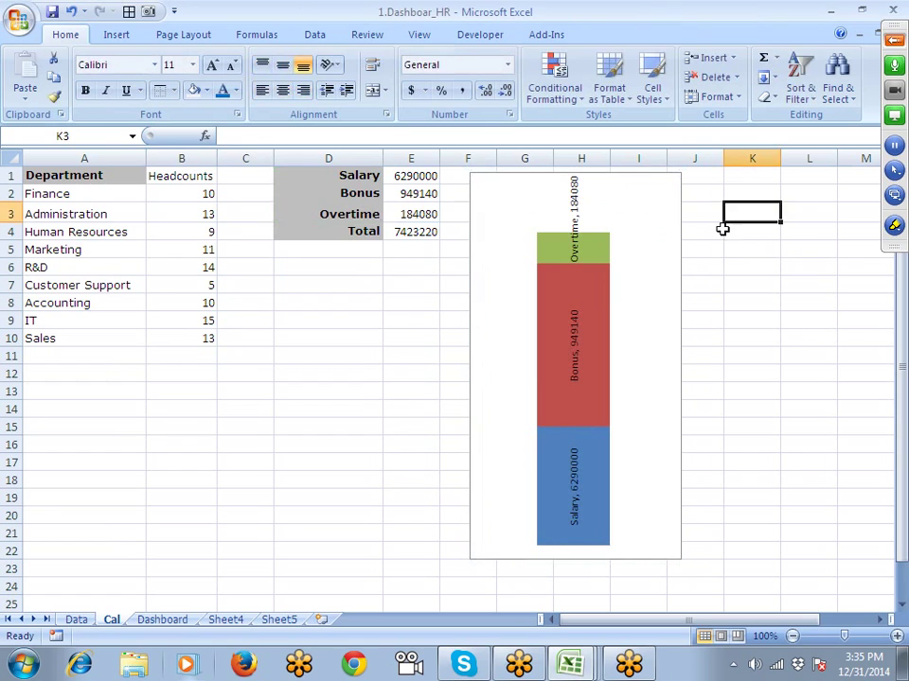
# Step: Cut the stacked column chart from the Cal sheet and paste it onto the Dashboard sheet
pyautogui.scroll(-3, 696, 390)
pyautogui.scroll(3, 681, 388)
pyautogui.click(668, 381)
pyautogui.press('Delete')
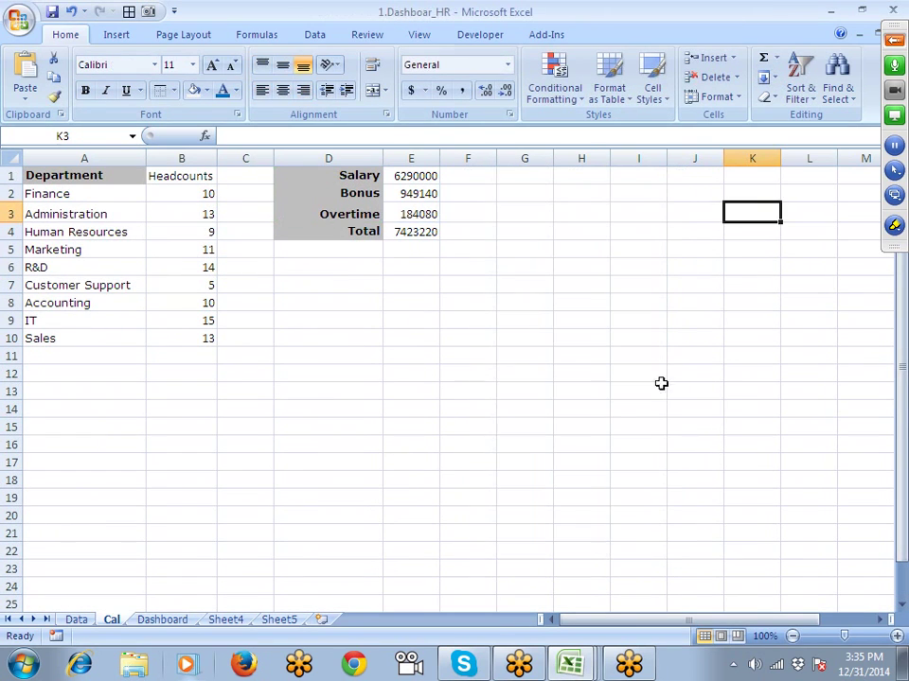
pyautogui.click(162, 619)
pyautogui.hotkey('ctrl', 'v')
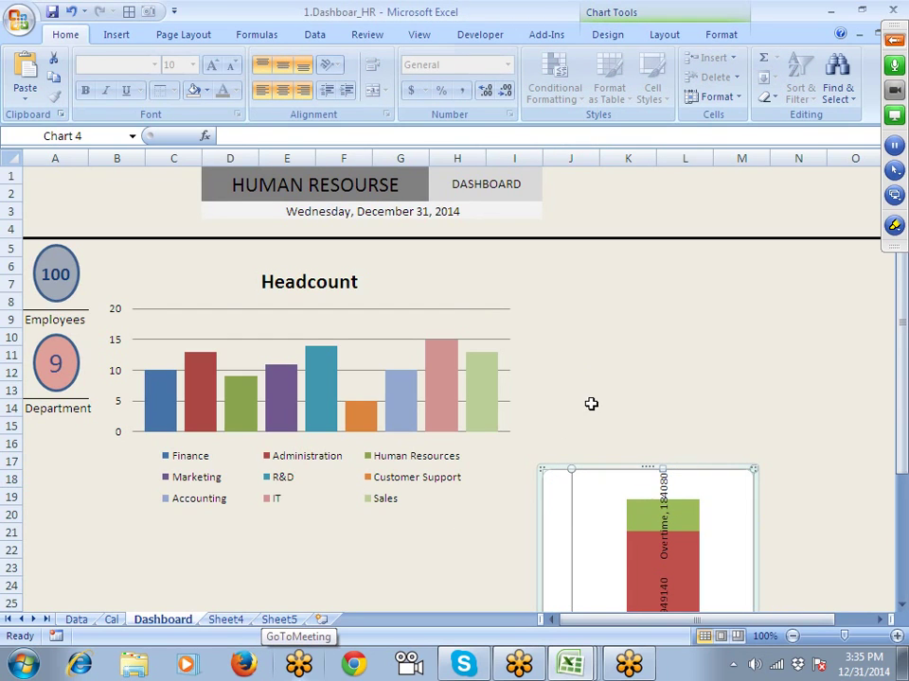
# Step: Move the stacked column chart up beside the Headcount chart, with its upper edge at row 5
pyautogui.click(607, 361)
pyautogui.scroll(-2, 600, 384)
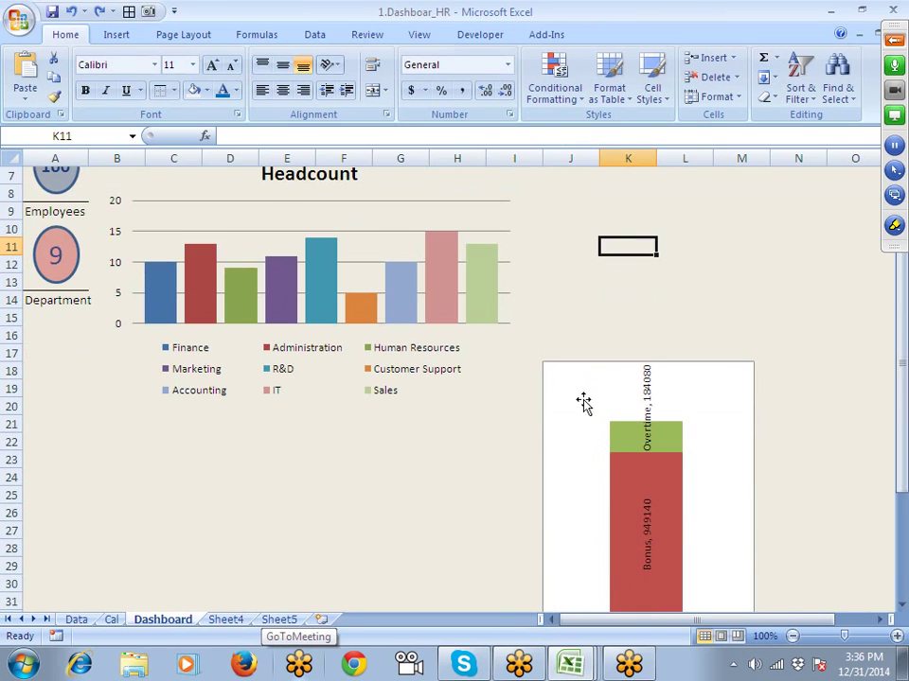
pyautogui.click(582, 402)
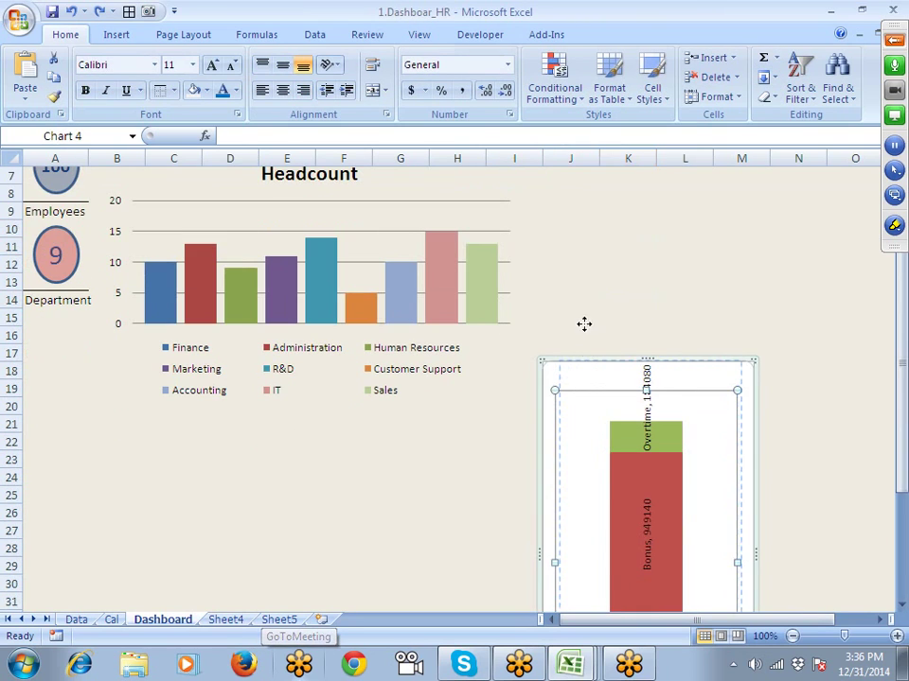
pyautogui.click(518, 425)
pyautogui.click(479, 435)
pyautogui.scroll(-4, 534, 381)
pyautogui.click(547, 374)
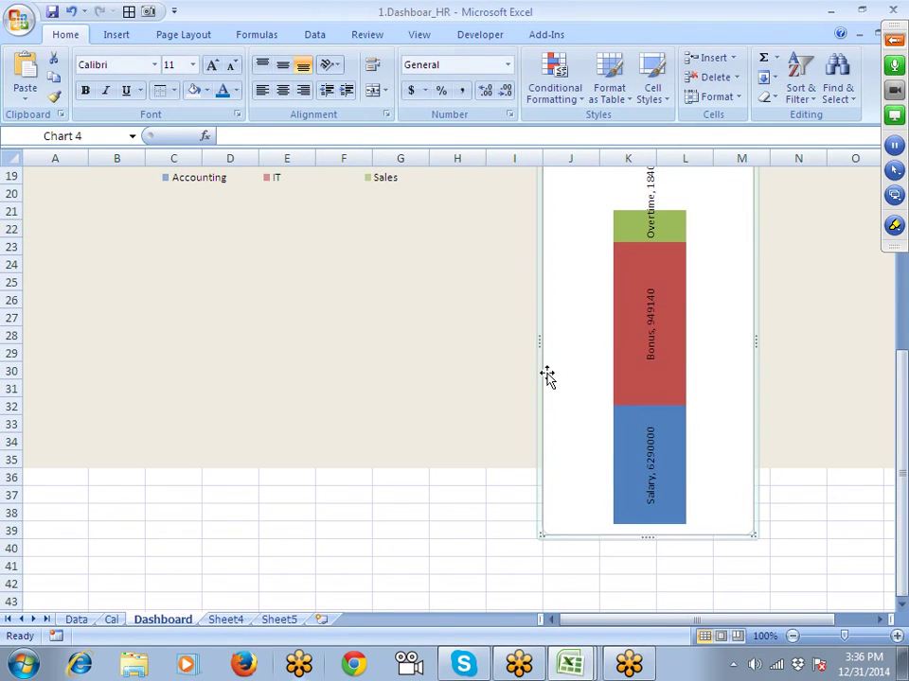
pyautogui.moveTo(547, 375); pyautogui.dragTo(546, 328)
pyautogui.scroll(4, 535, 401)
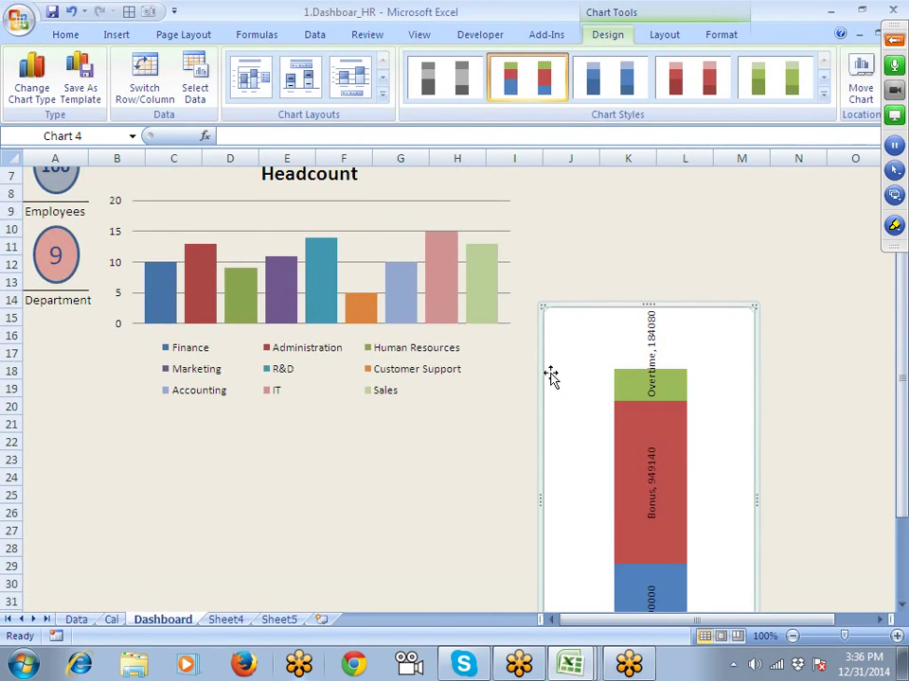
pyautogui.moveTo(548, 375); pyautogui.dragTo(539, 272)
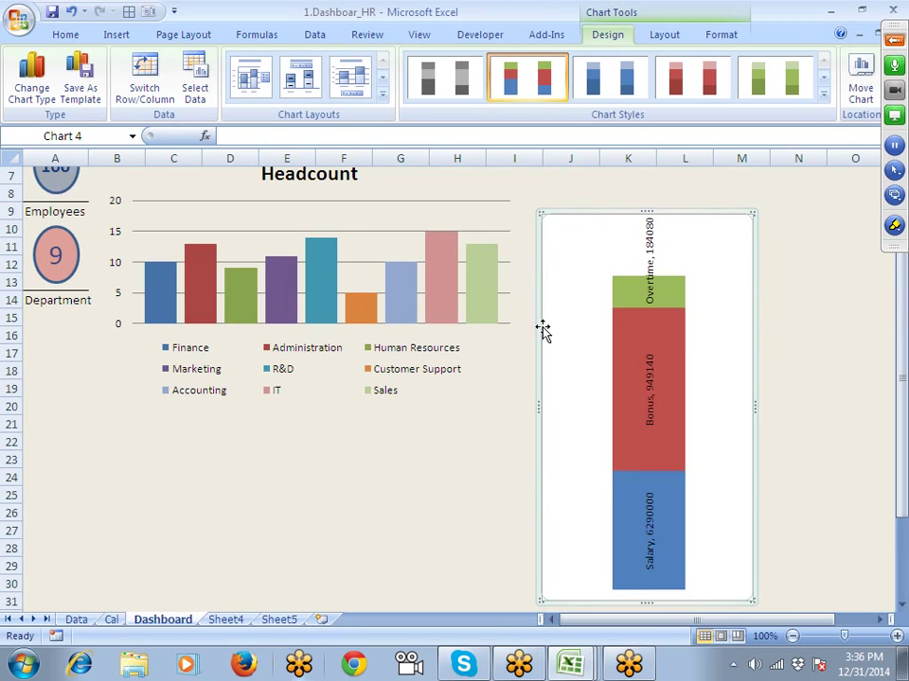
pyautogui.scroll(2, 539, 327)
pyautogui.moveTo(543, 357); pyautogui.dragTo(535, 281)
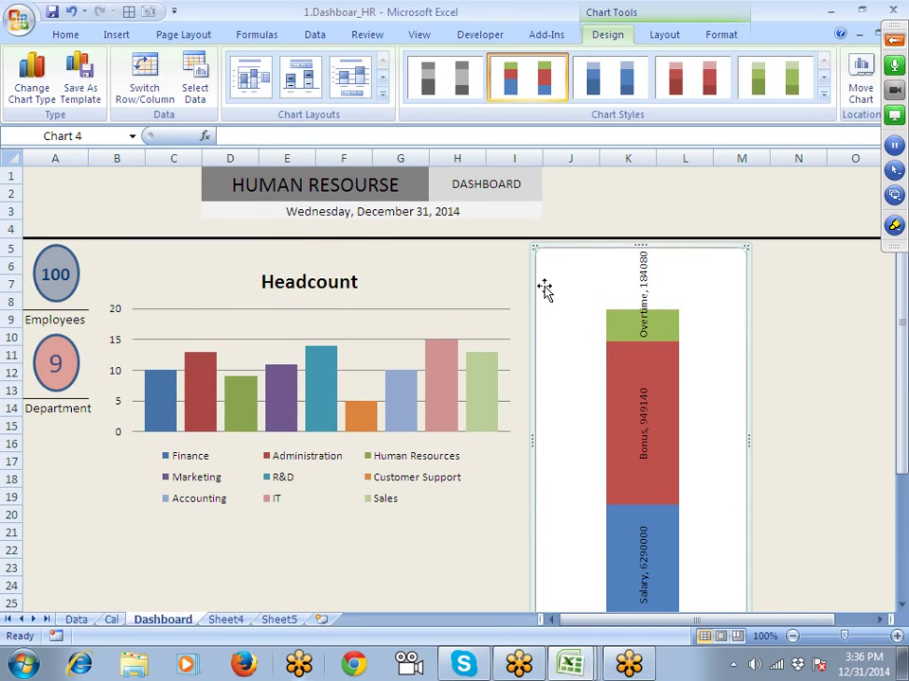
# Step: Remove the fill from the stacked column chart's chart area and plot area
pyautogui.rightClick(534, 268)
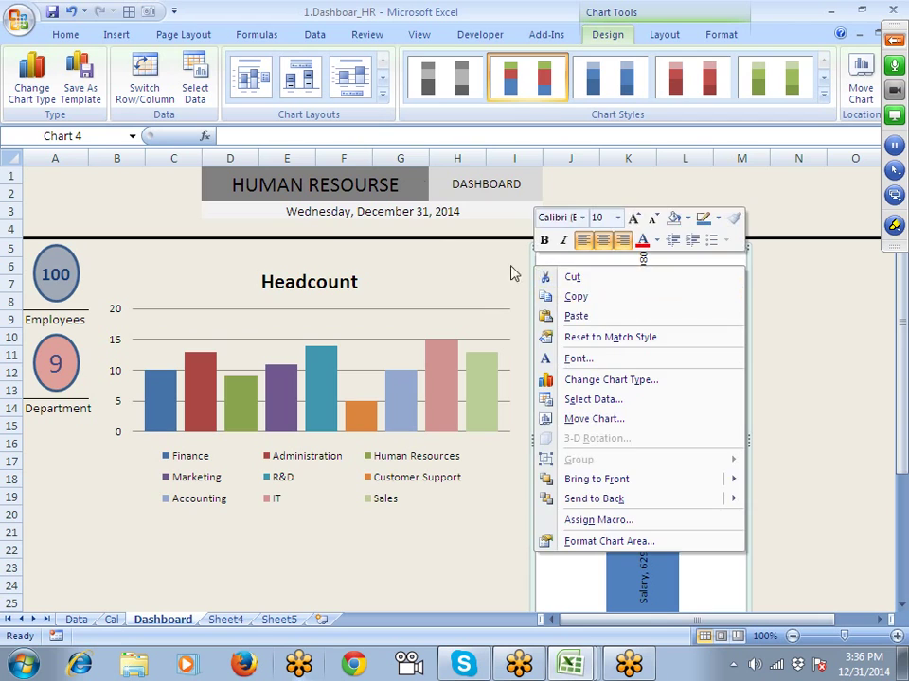
pyautogui.click(68, 34)
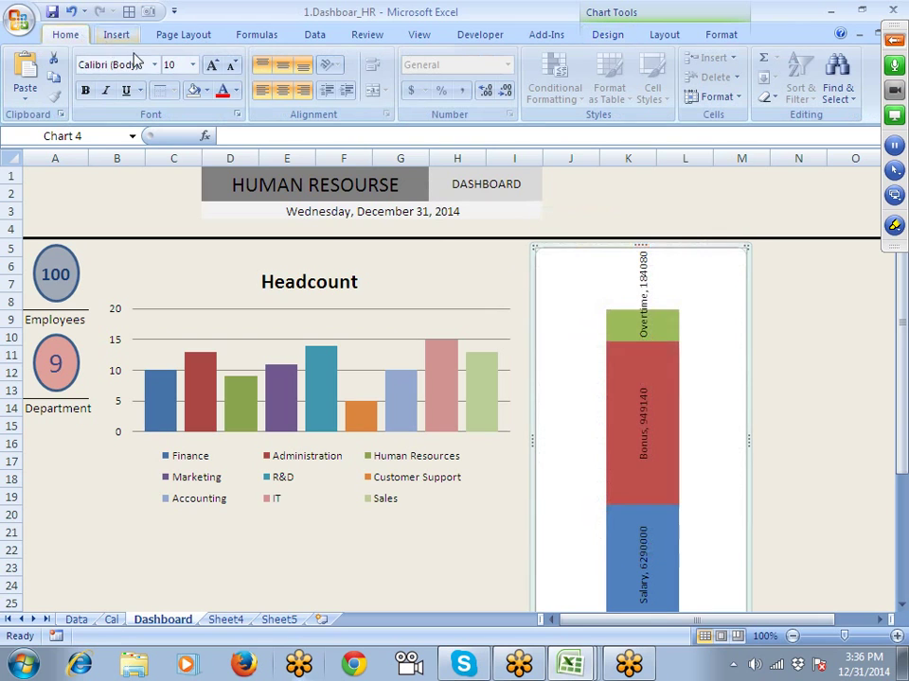
pyautogui.click(208, 91)
pyautogui.click(193, 91)
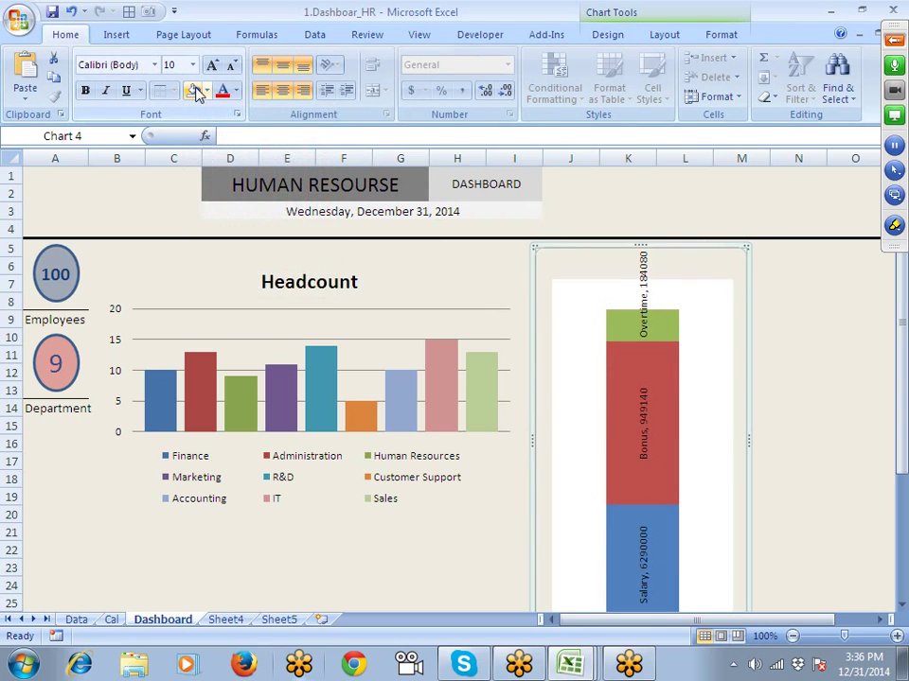
pyautogui.click(564, 310)
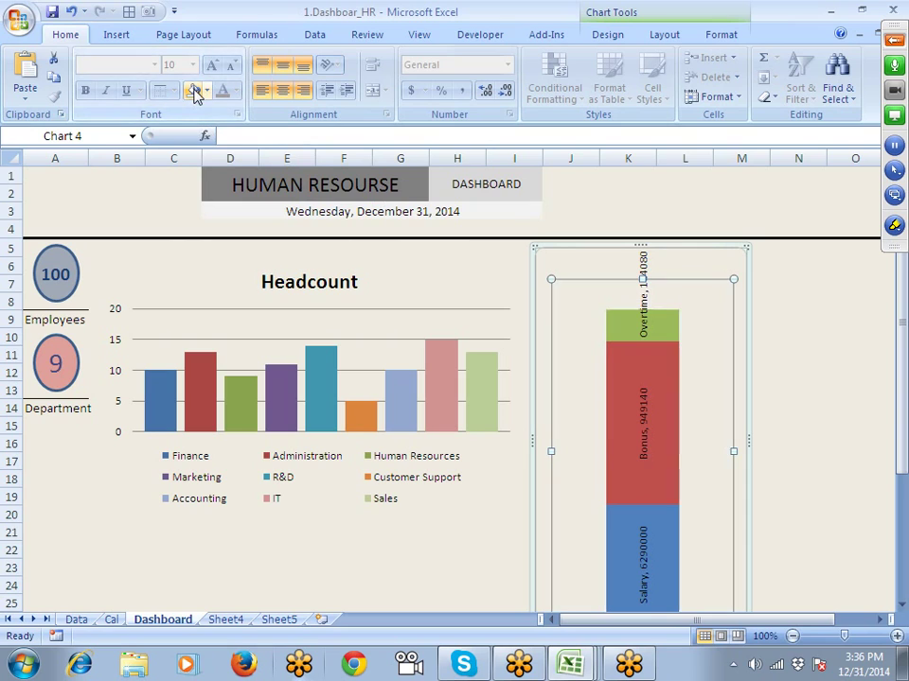
# Step: Set the stacked column chart area's border color to No line
pyautogui.click(527, 285)
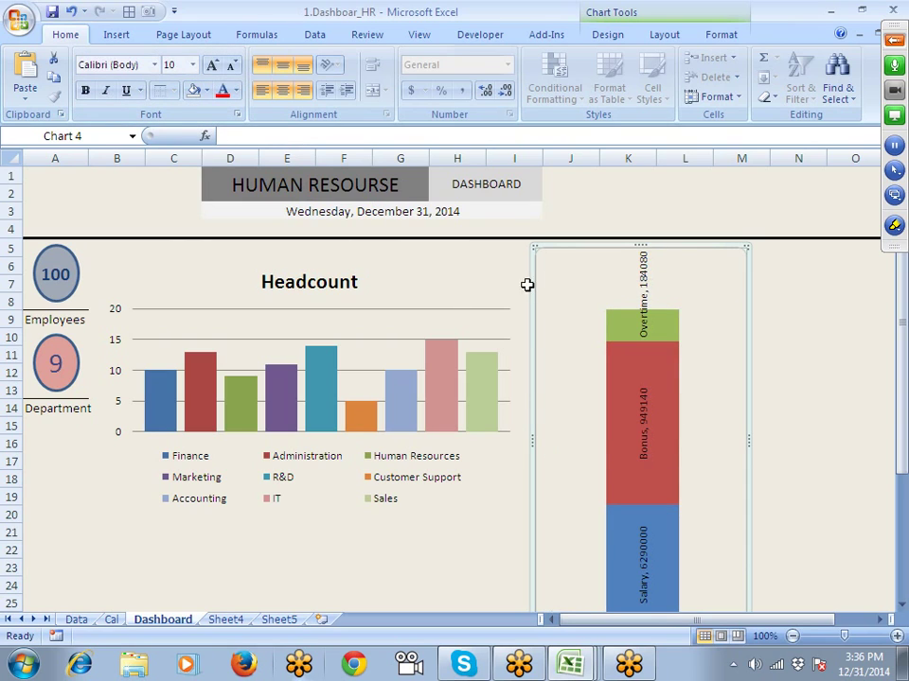
pyautogui.click(519, 283)
pyautogui.click(535, 277)
pyautogui.rightClick(534, 278)
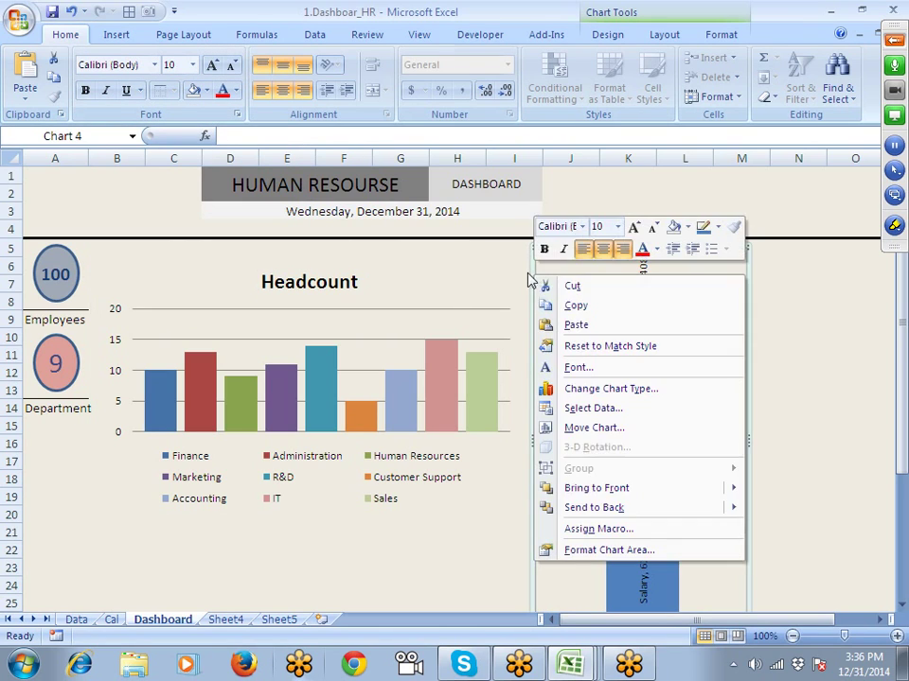
pyautogui.click(615, 551)
pyautogui.click(162, 143)
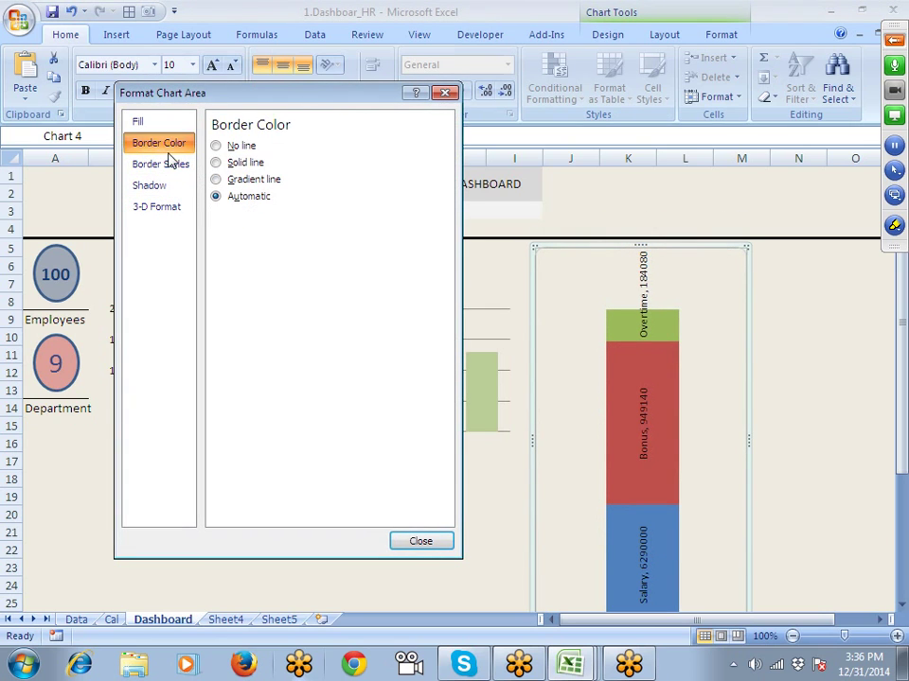
pyautogui.click(237, 147)
pyautogui.click(421, 540)
pyautogui.click(336, 542)
pyautogui.scroll(-2, 360, 487)
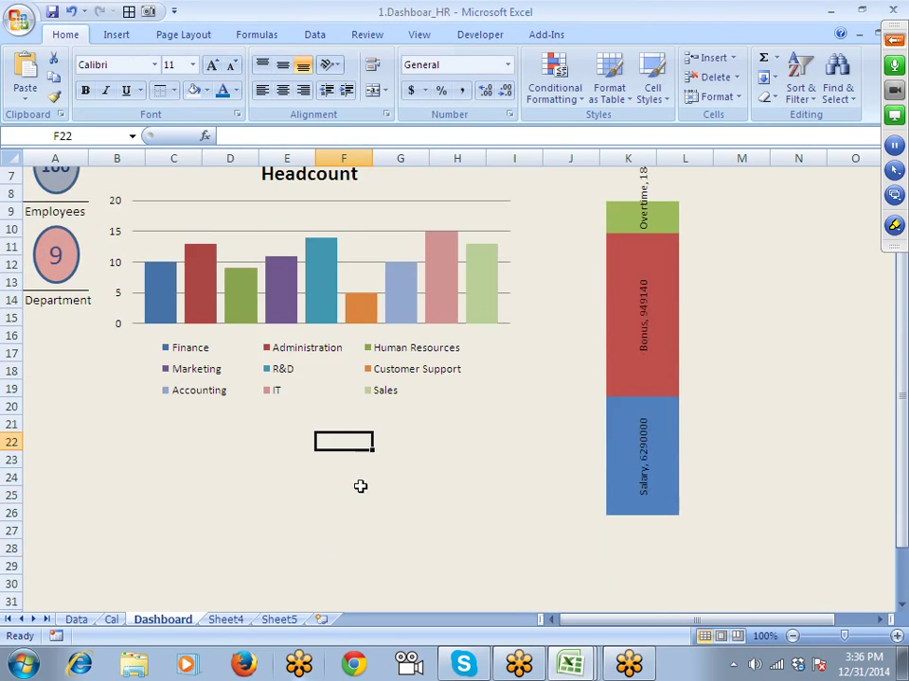
pyautogui.scroll(-1, 359, 484)
pyautogui.scroll(3, 358, 481)
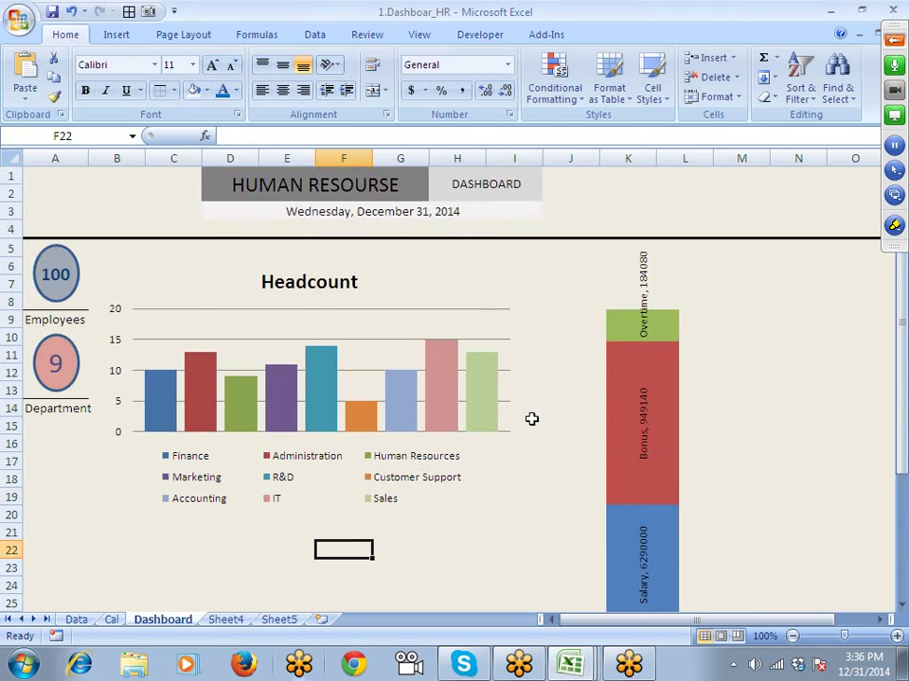
# Step: Move the stacked column chart up and left so its upper edge lies in row 3 and its left edge in column I
pyautogui.click(576, 343)
pyautogui.click(519, 321)
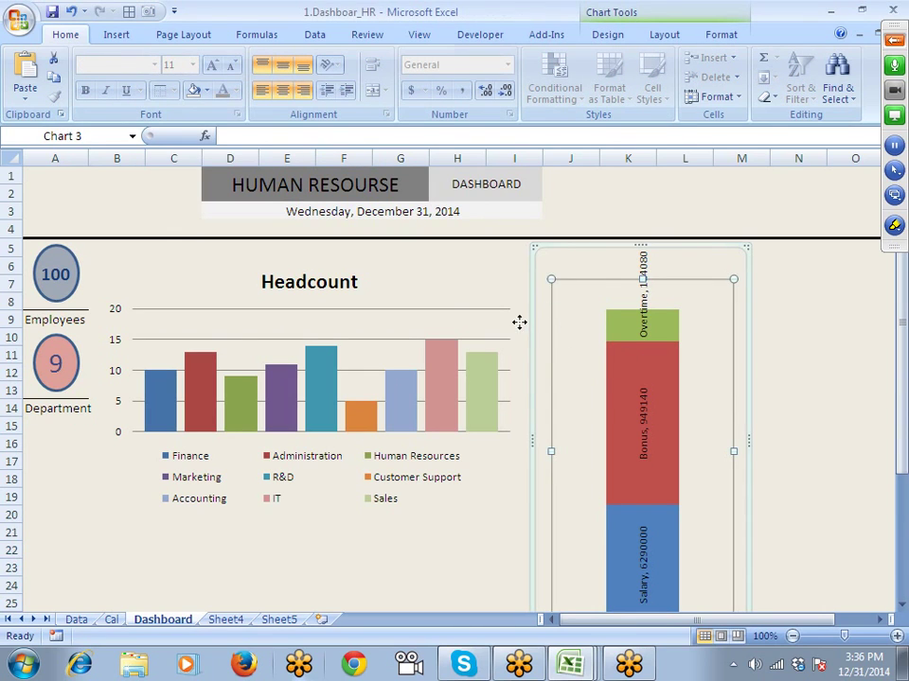
pyautogui.click(578, 290)
pyautogui.click(644, 300)
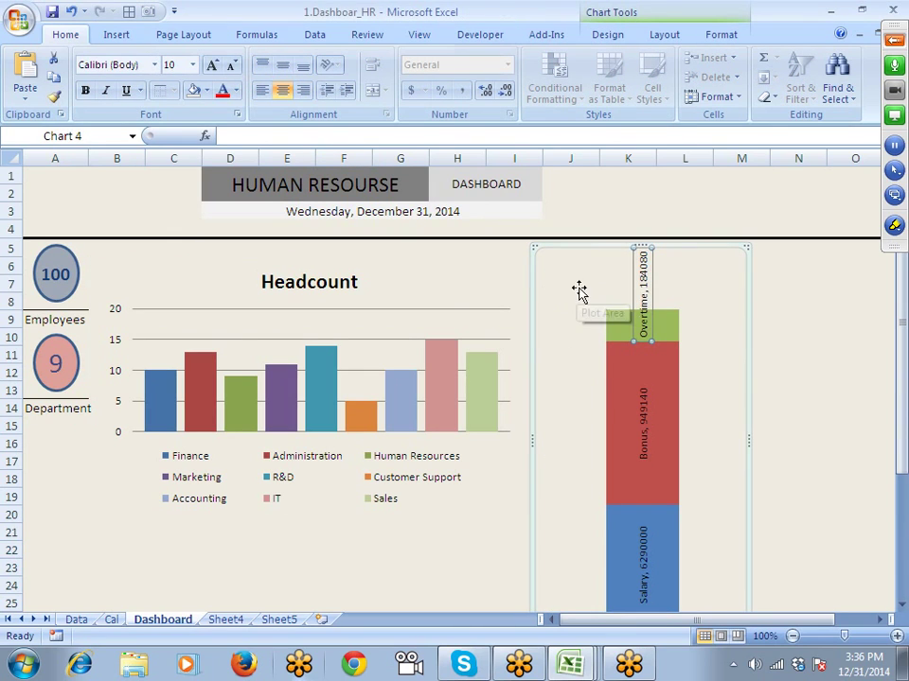
pyautogui.click(498, 262)
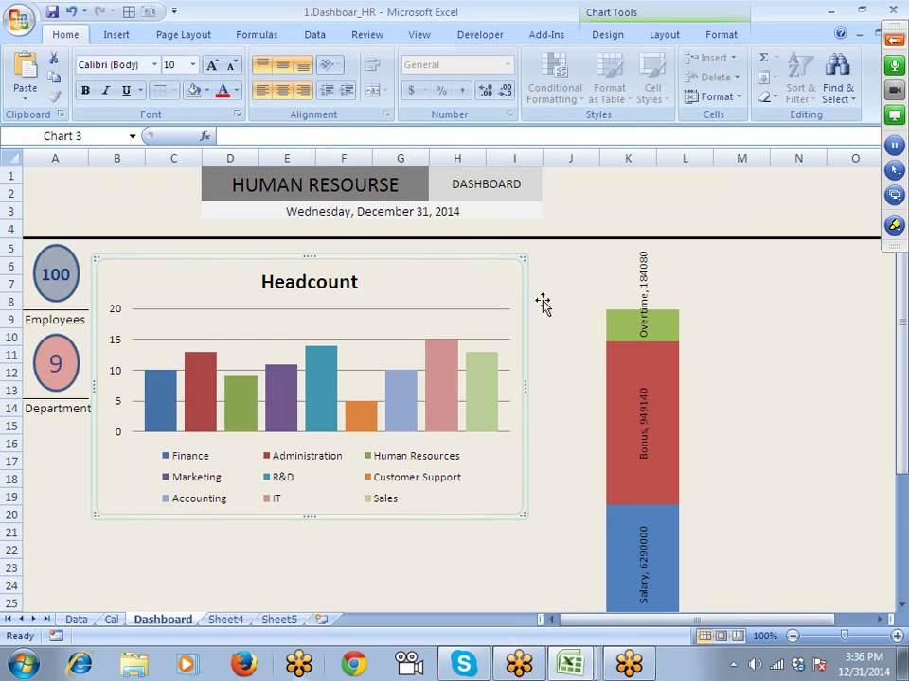
pyautogui.click(586, 302)
pyautogui.moveTo(535, 333); pyautogui.dragTo(498, 303)
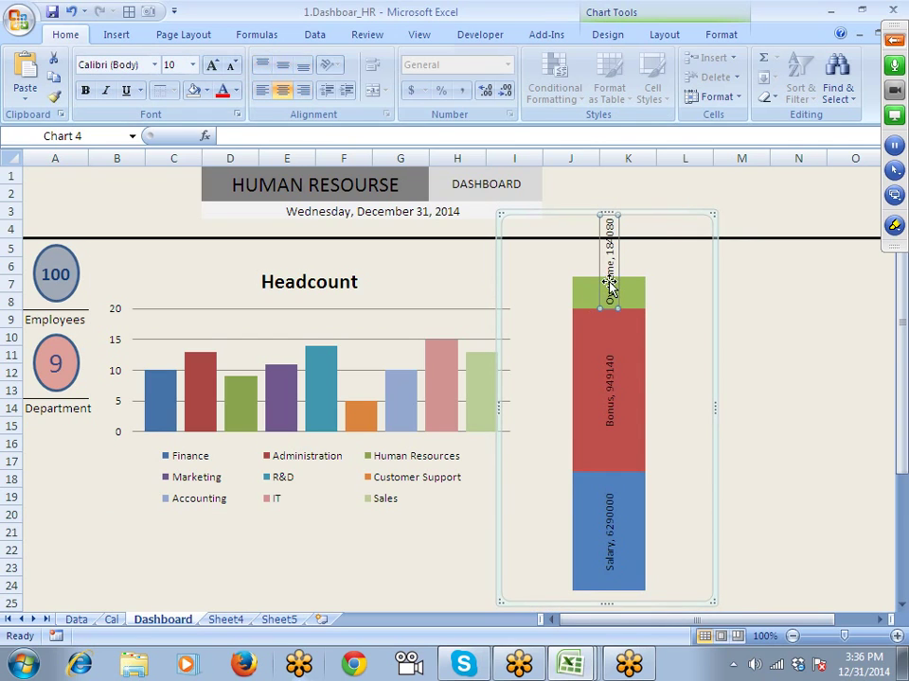
# Step: Set the Overtime data label's vertical alignment to Top
pyautogui.rightClick(610, 281)
pyautogui.click(690, 436)
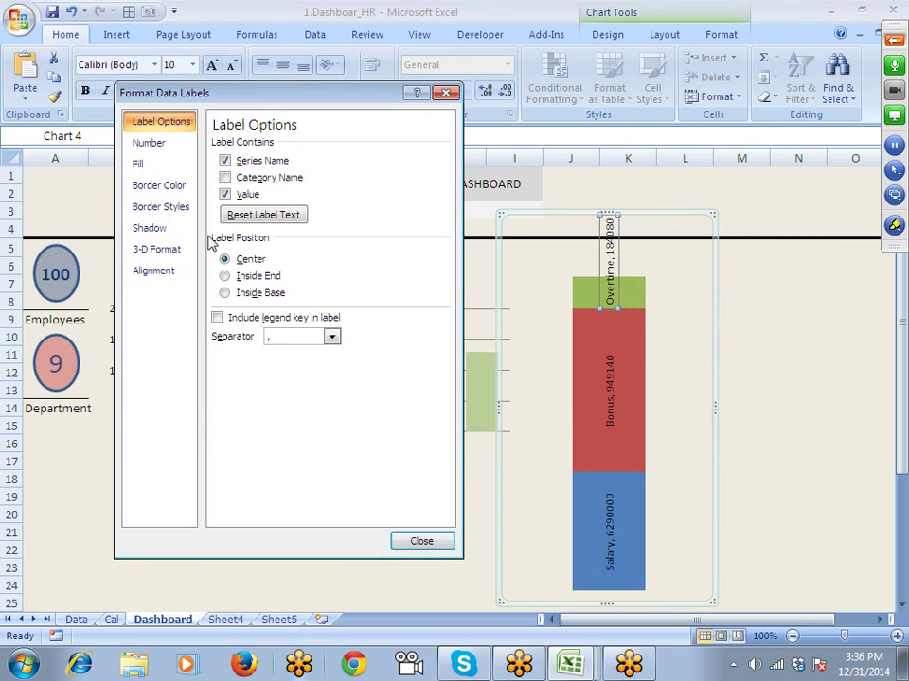
pyautogui.click(157, 272)
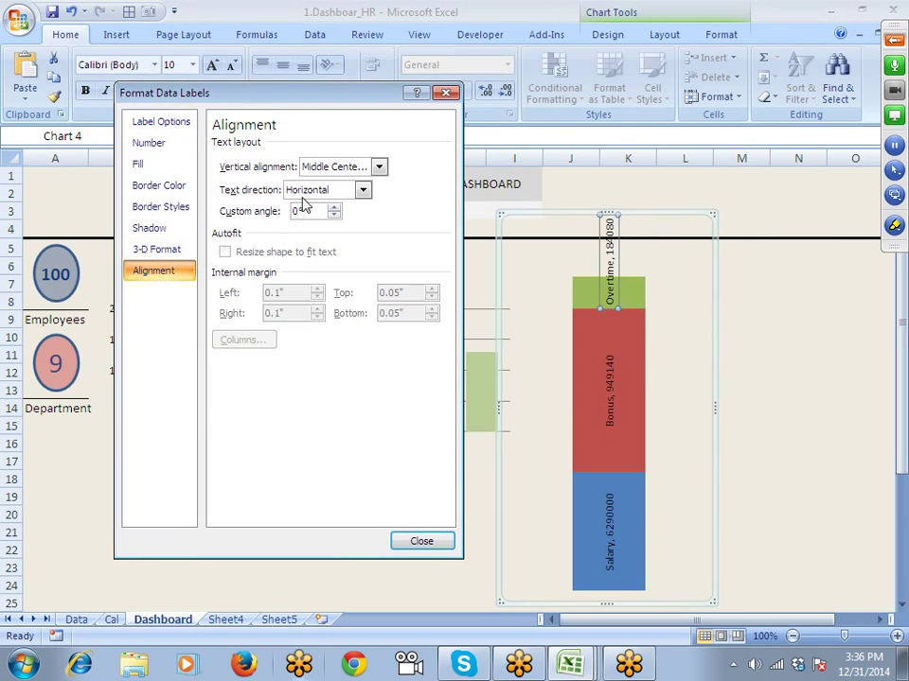
pyautogui.click(315, 171)
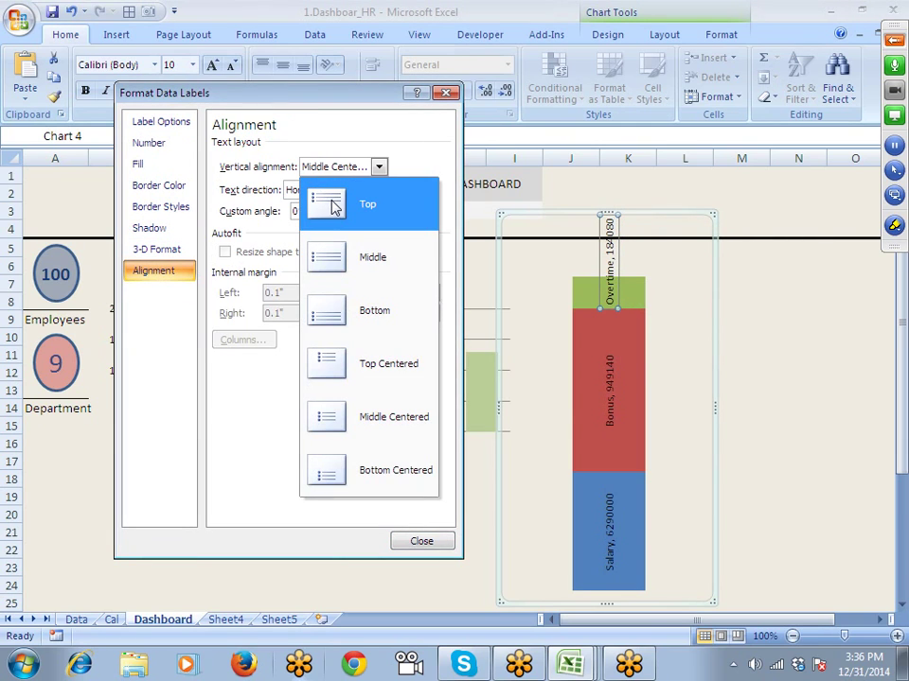
pyautogui.click(333, 205)
# Step: Set the Overtime data label's text direction to Horizontal
pyautogui.click(329, 195)
pyautogui.click(329, 229)
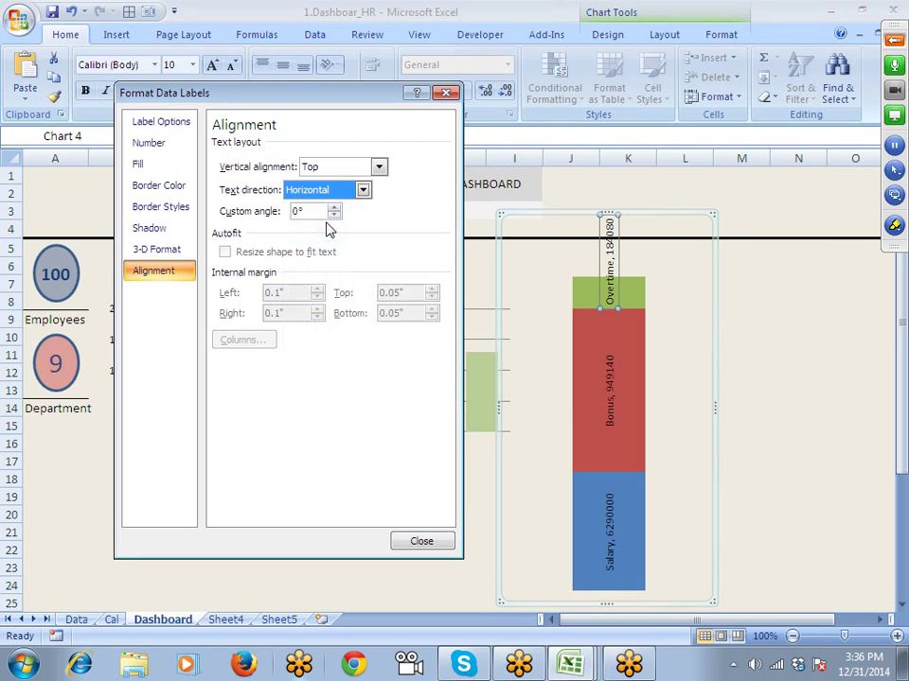
pyautogui.click(330, 193)
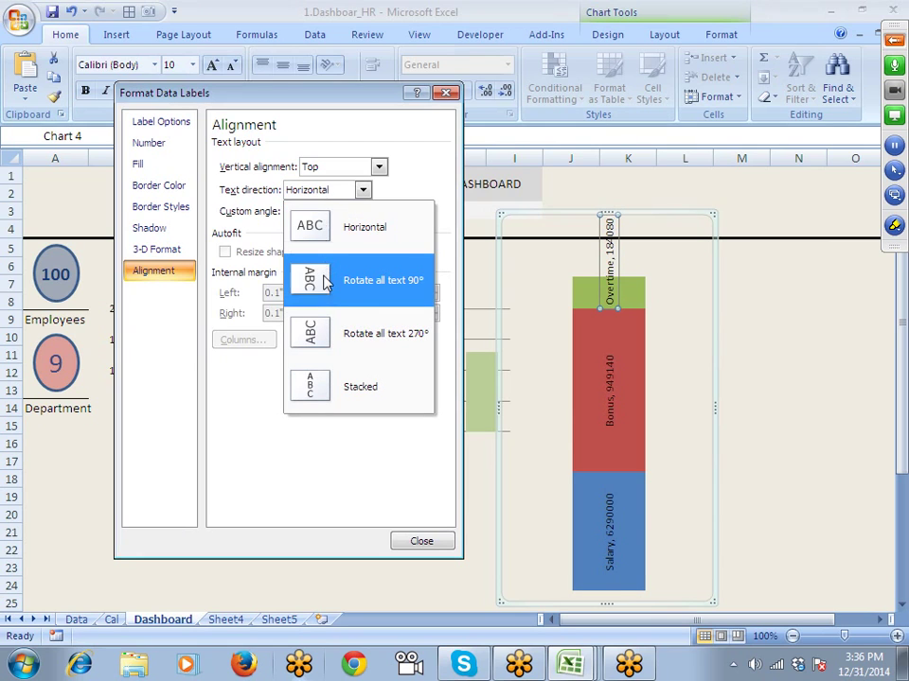
pyautogui.click(326, 269)
pyautogui.click(328, 195)
pyautogui.click(329, 226)
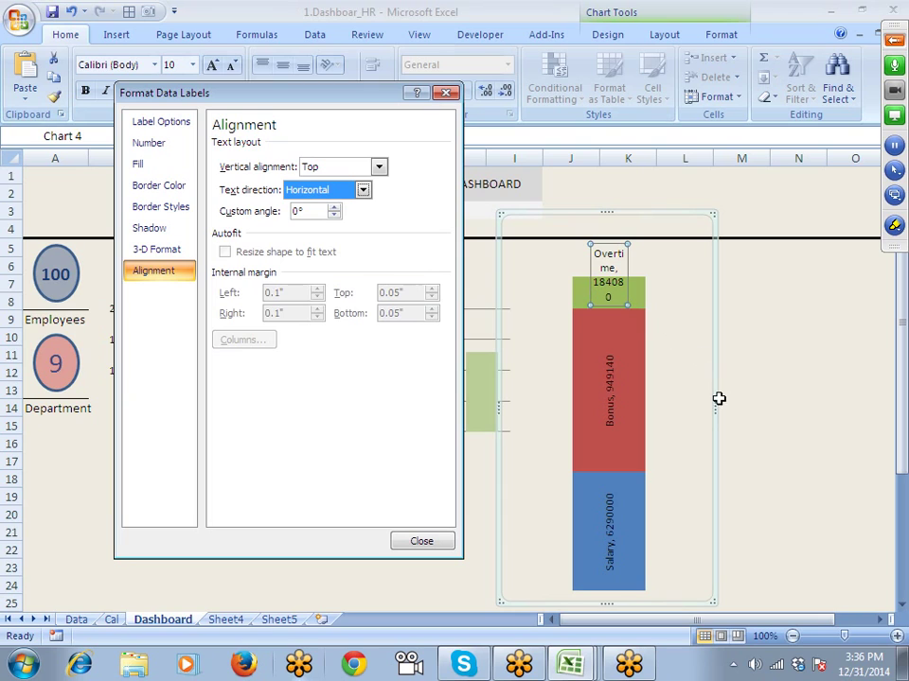
# Step: Widen the stacked column chart by extending its right edge to column N, and finish formatting it
pyautogui.moveTo(715, 407); pyautogui.dragTo(795, 416)
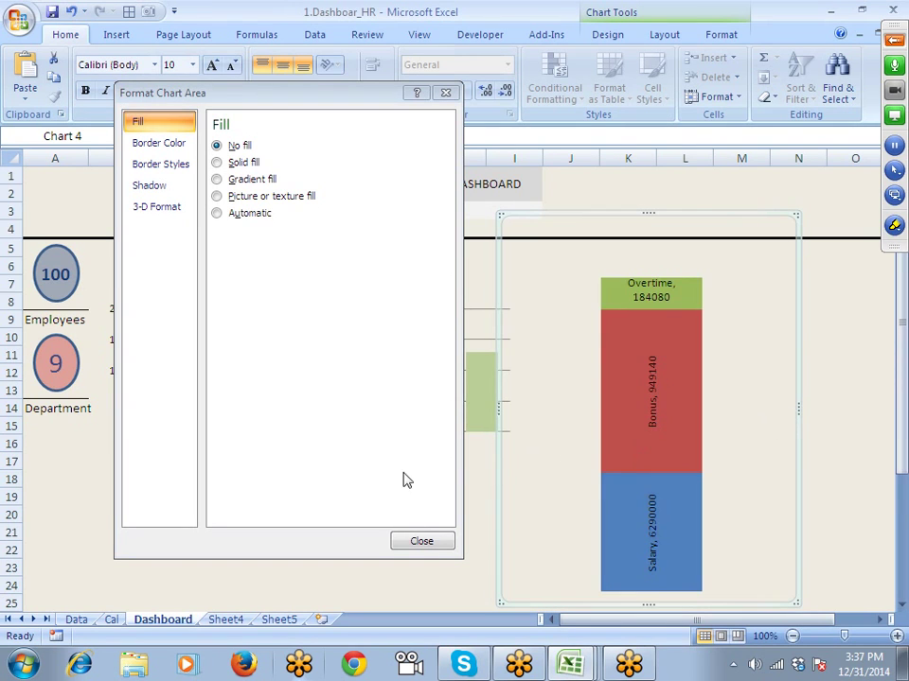
pyautogui.click(428, 541)
pyautogui.click(369, 535)
pyautogui.scroll(-3, 543, 463)
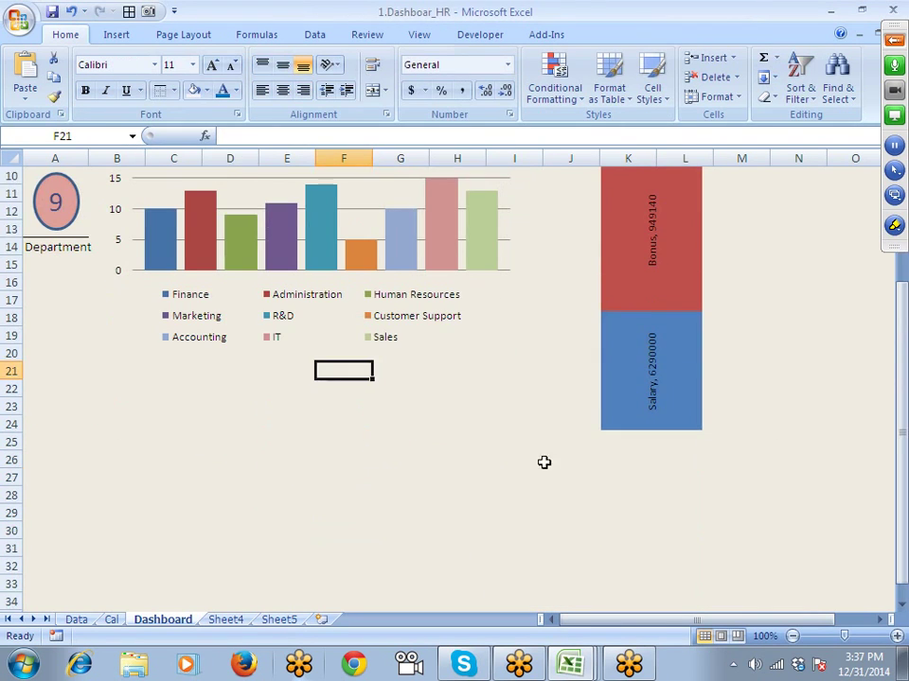
# Step: Move the stacked column chart left so its left edge lies in column G and its column stands right beside the Headcount bars
pyautogui.click(523, 430)
pyautogui.scroll(3, 516, 398)
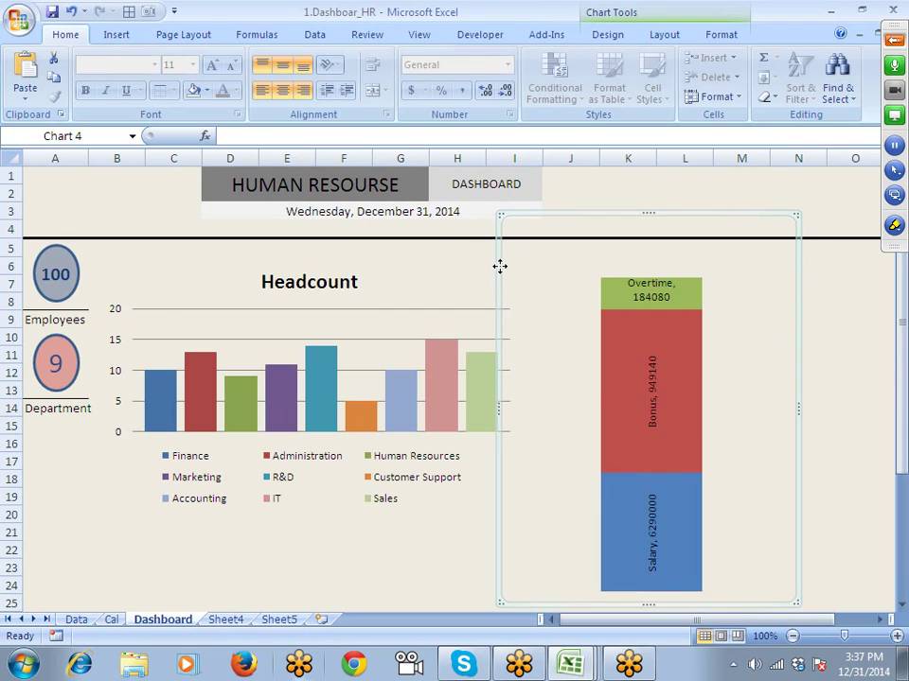
pyautogui.moveTo(498, 266); pyautogui.dragTo(424, 265)
pyautogui.click(423, 264)
pyautogui.scroll(-3, 327, 454)
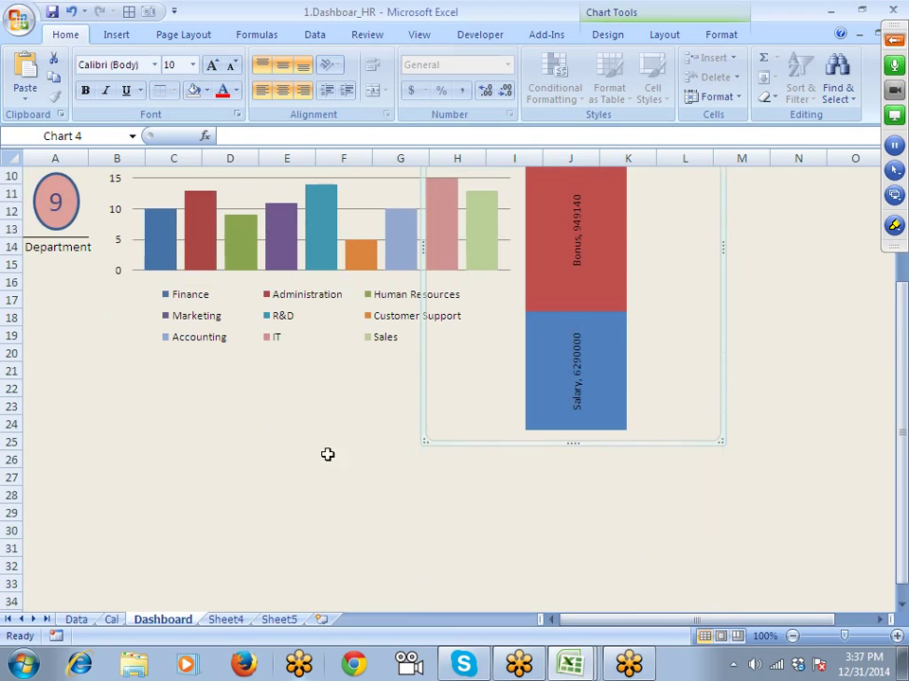
pyautogui.click(422, 470)
pyautogui.click(512, 459)
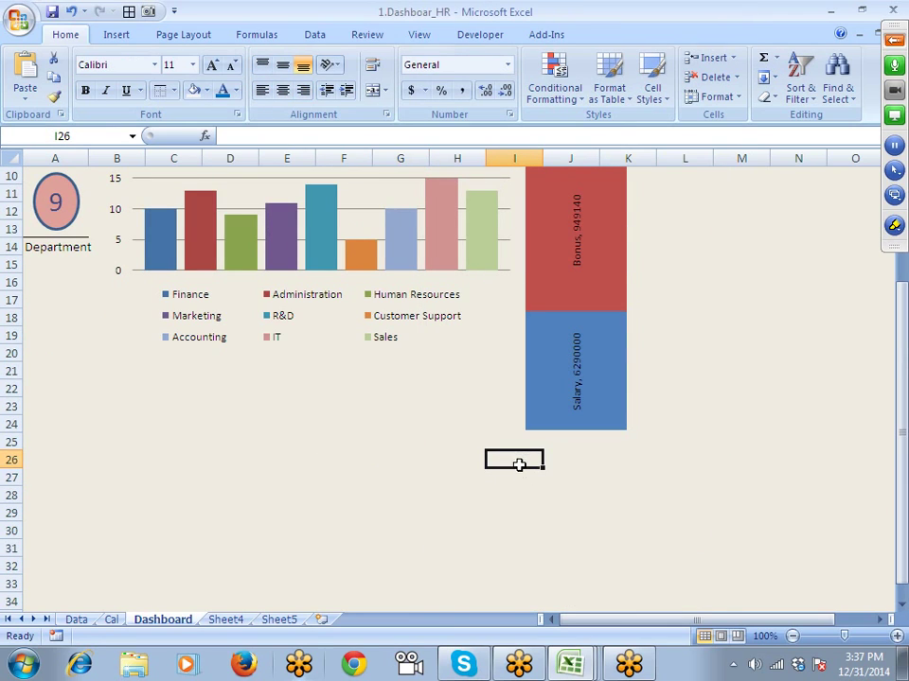
pyautogui.scroll(2, 516, 464)
pyautogui.click(460, 505)
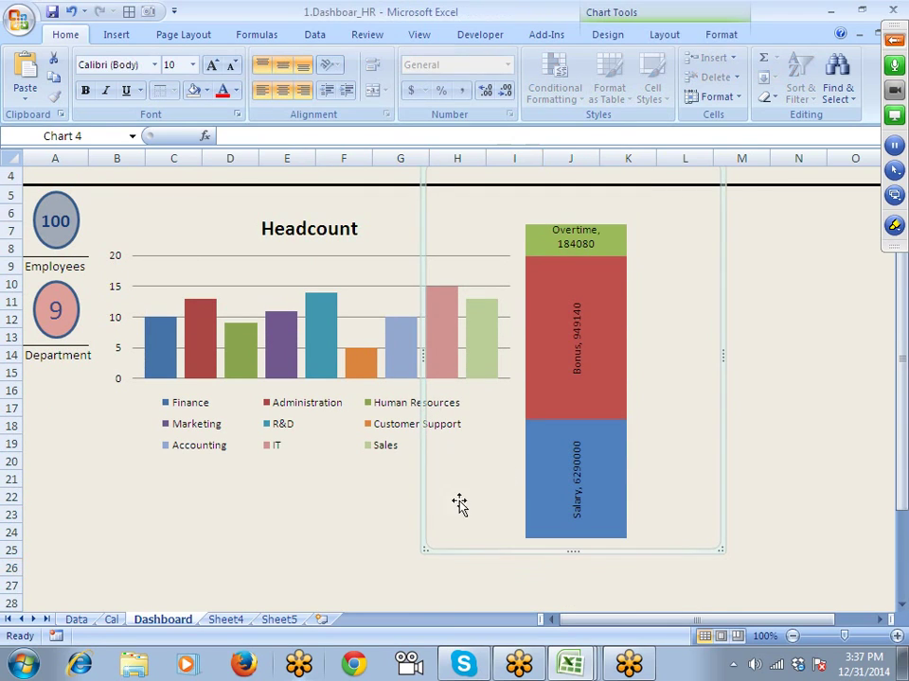
pyautogui.scroll(-4, 349, 510)
pyautogui.scroll(2, 350, 511)
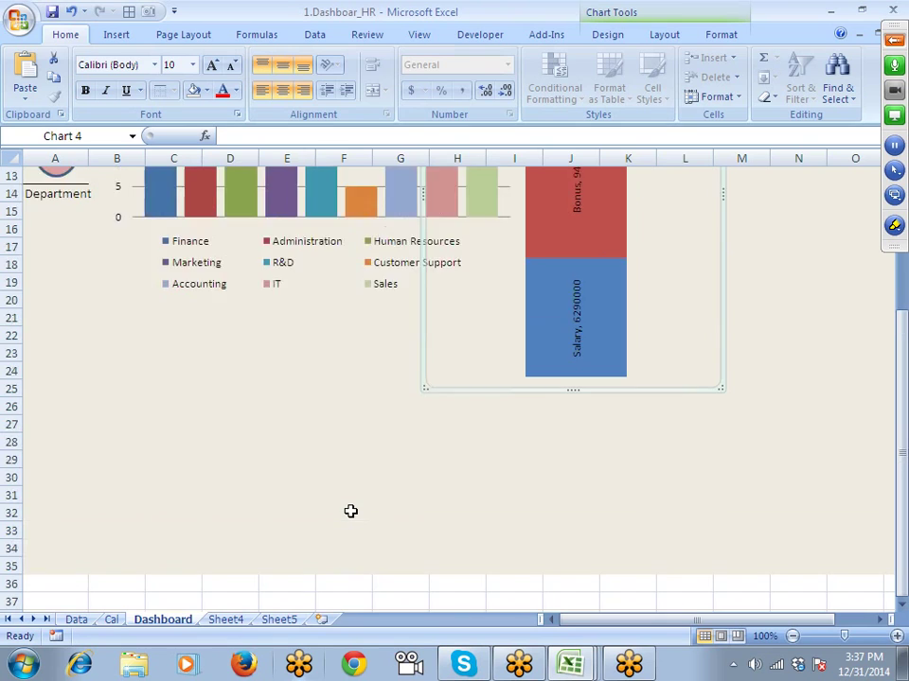
# Step: Enter the caption "Total Payroll" in cell I26 below the stacked column chart
pyautogui.click(544, 472)
pyautogui.click(521, 458)
pyautogui.moveTo(522, 458); pyautogui.dragTo(611, 459)
pyautogui.write('Total P')
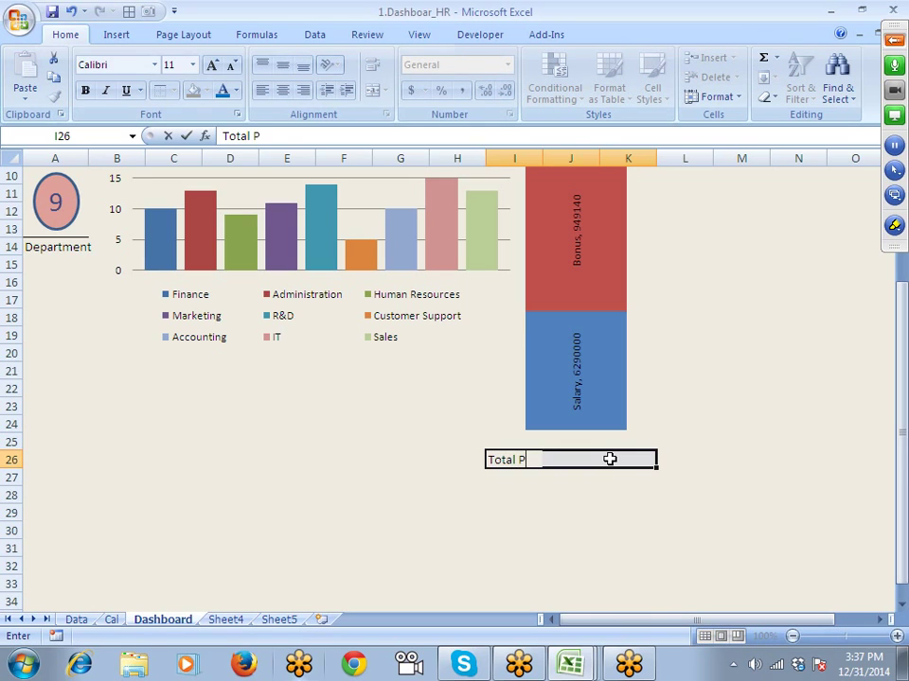
pyautogui.write('ayroll')
pyautogui.press('Return')
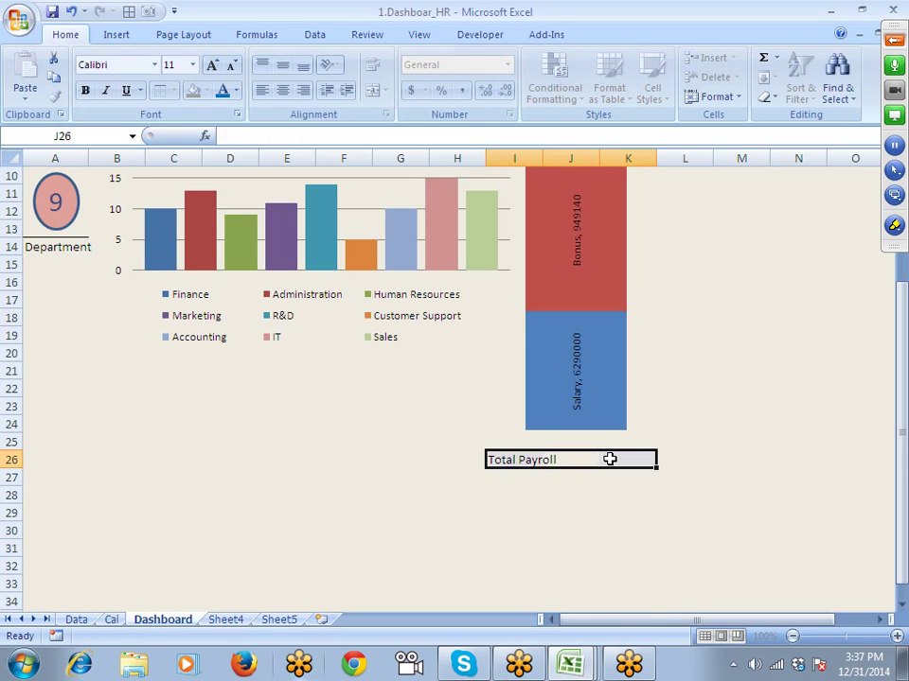
pyautogui.press('Up')
pyautogui.click(576, 465)
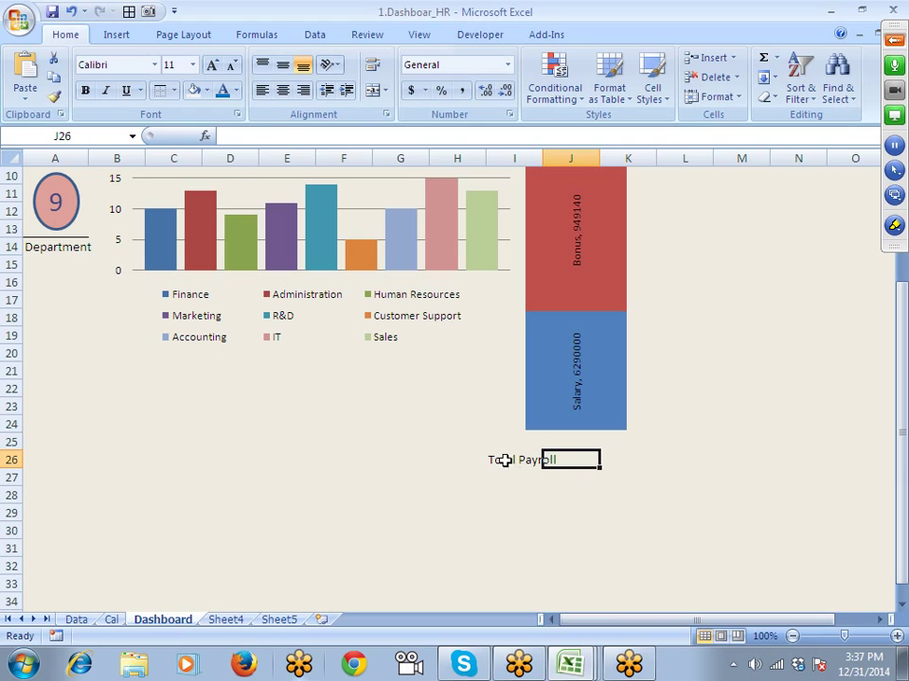
# Step: Merge and center the Total Payroll caption across cells I26:K26
pyautogui.moveTo(505, 463); pyautogui.dragTo(631, 458)
pyautogui.click(374, 90)
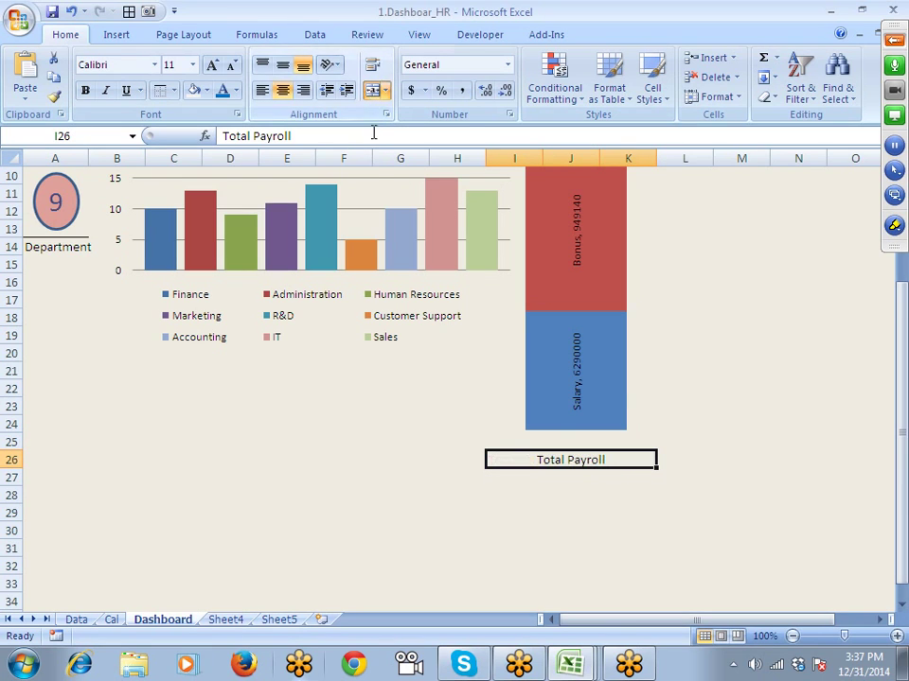
# Step: Try a light green fill on the merged Total Payroll caption, and undo it
pyautogui.click(206, 90)
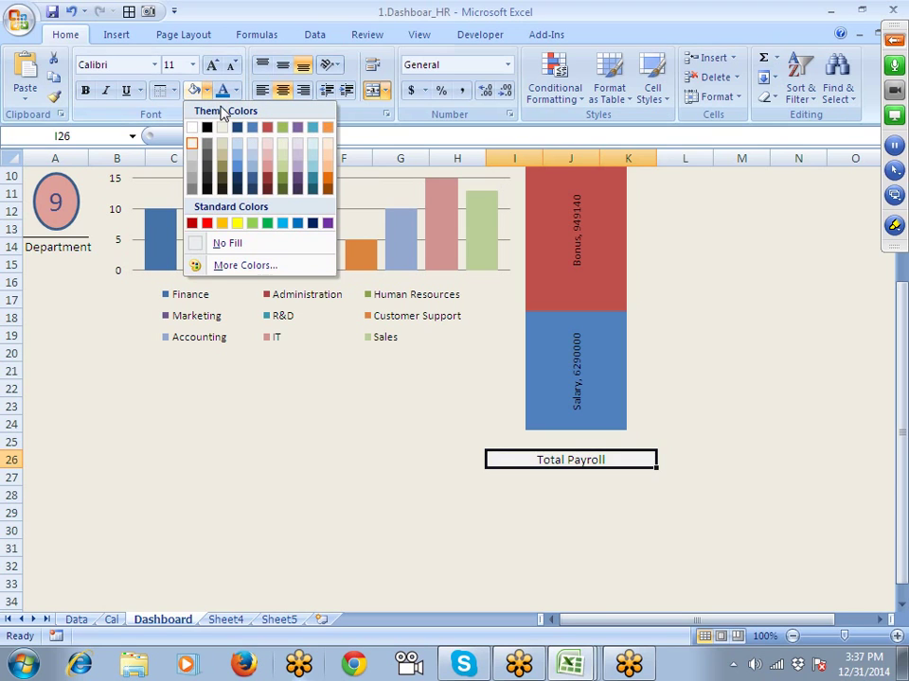
pyautogui.click(253, 223)
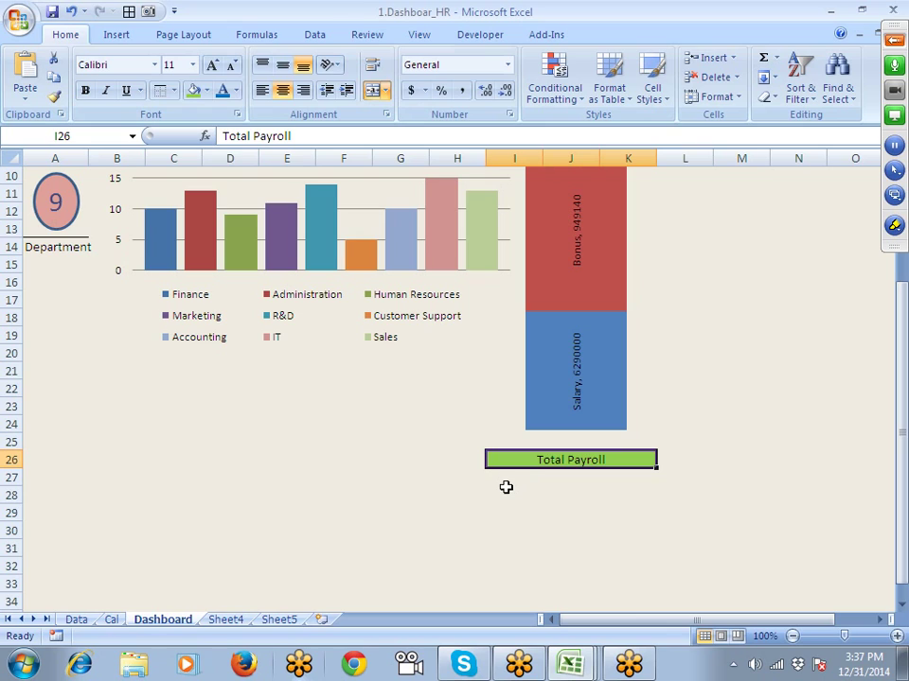
pyautogui.hotkey('ctrl', 'z')
# Step: Merge and center cells I27:K27 below the caption and link them to the payroll total with =Cal!E4
pyautogui.moveTo(522, 480); pyautogui.dragTo(587, 478)
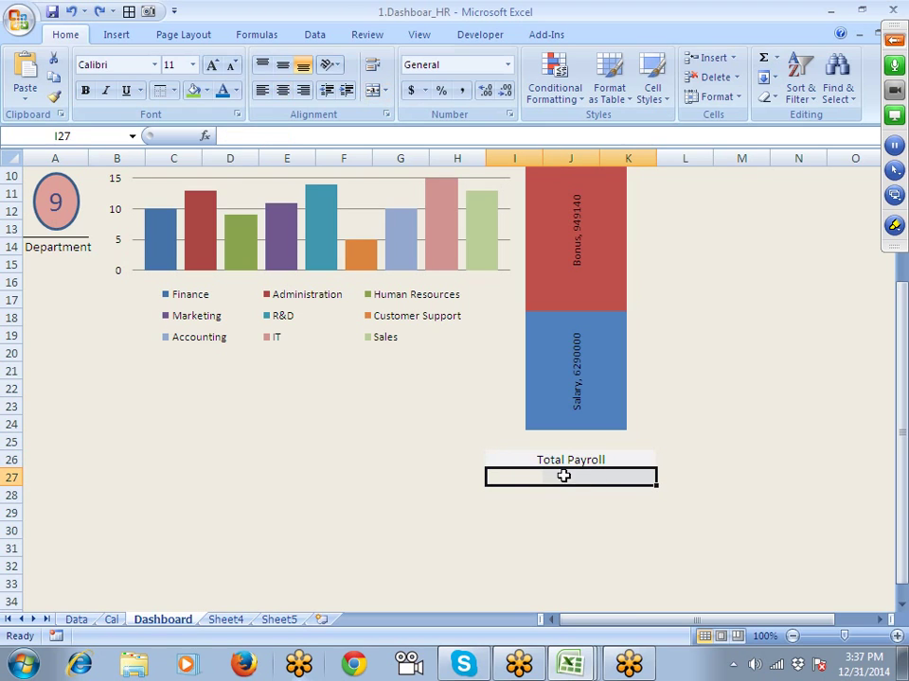
pyautogui.click(378, 90)
pyautogui.write('=')
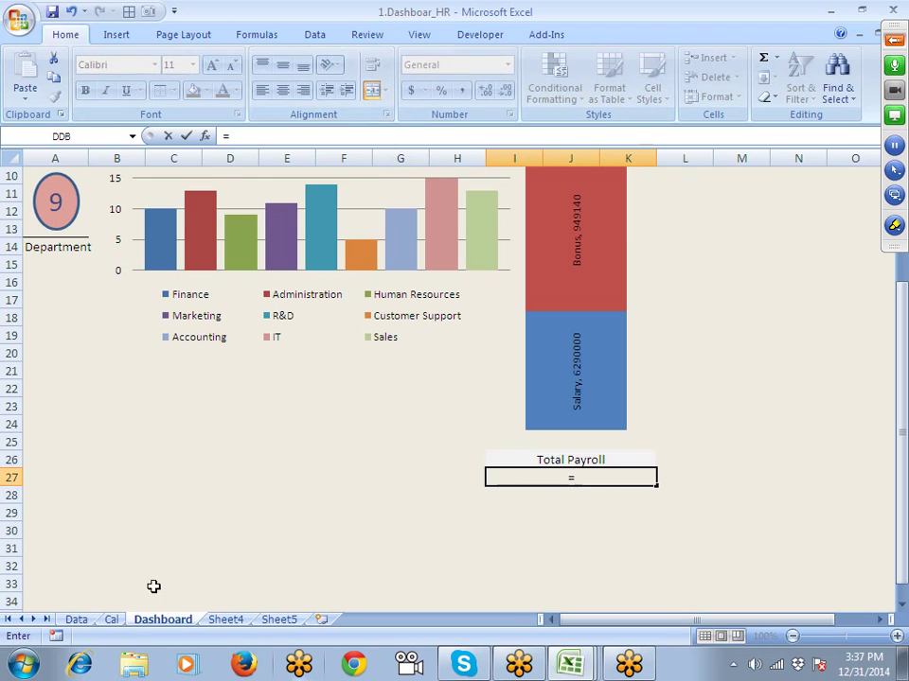
pyautogui.click(113, 620)
pyautogui.click(413, 233)
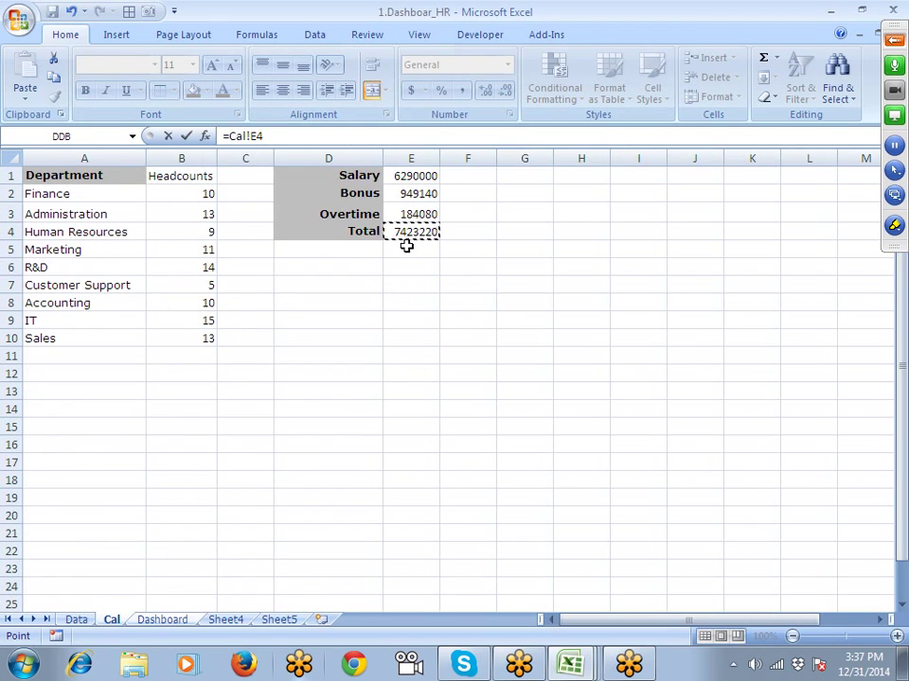
pyautogui.press('Return')
# Step: Give the payroll total in I27 a light green fill, comma style and middle vertical alignment
pyautogui.click(552, 480)
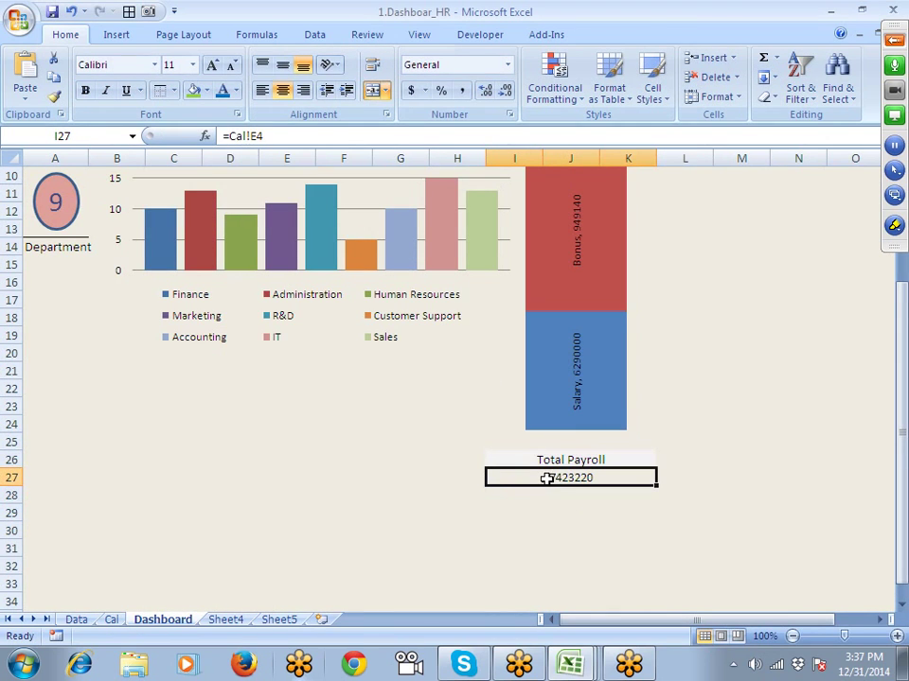
pyautogui.click(195, 90)
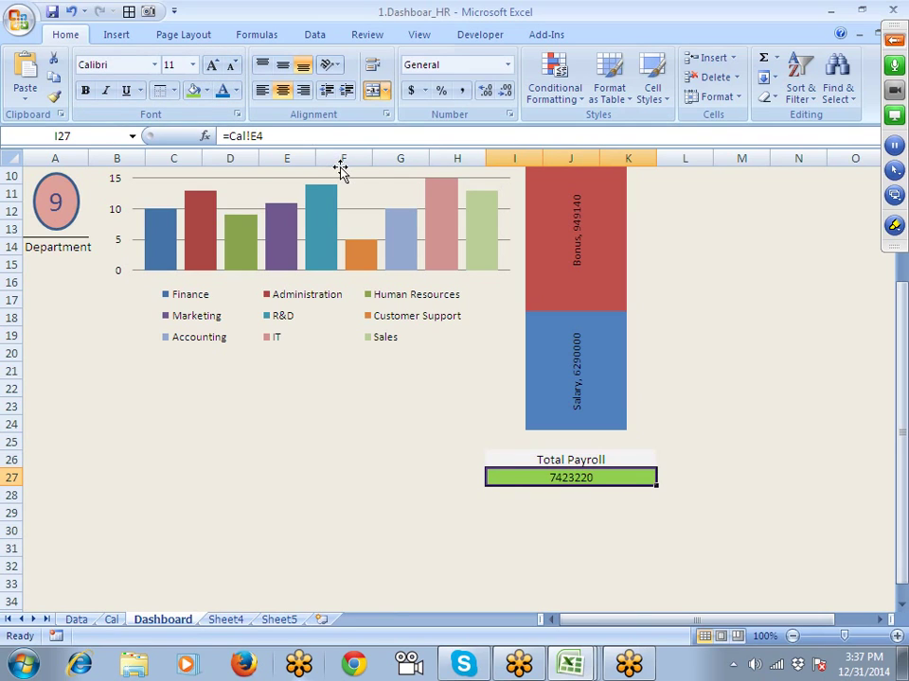
pyautogui.click(462, 92)
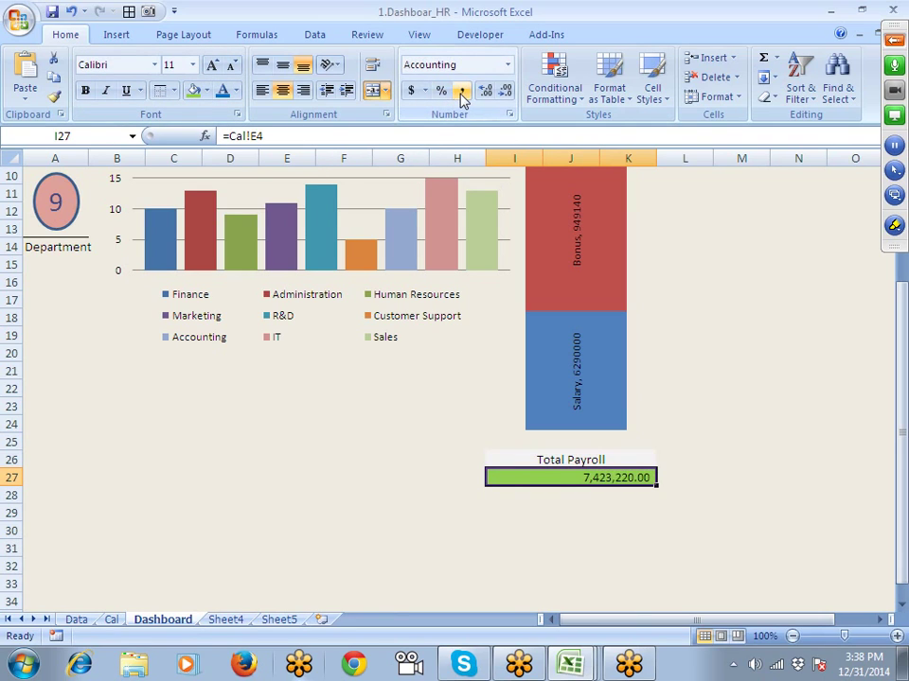
pyautogui.click(284, 91)
pyautogui.click(288, 66)
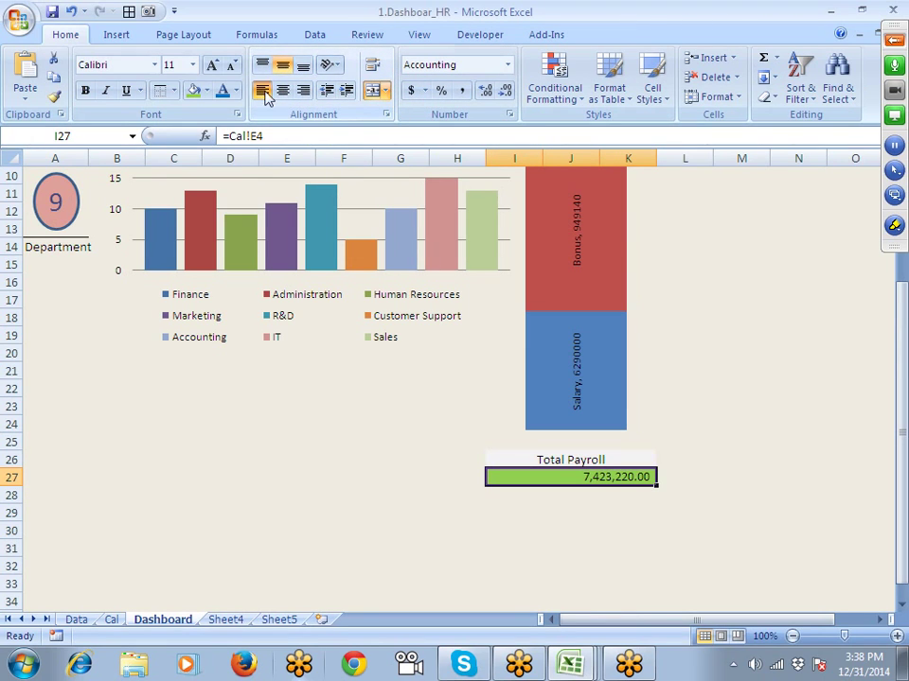
# Step: Try right, center and left alignment on the payroll total in I27, and make row 27 slightly taller
pyautogui.click(302, 92)
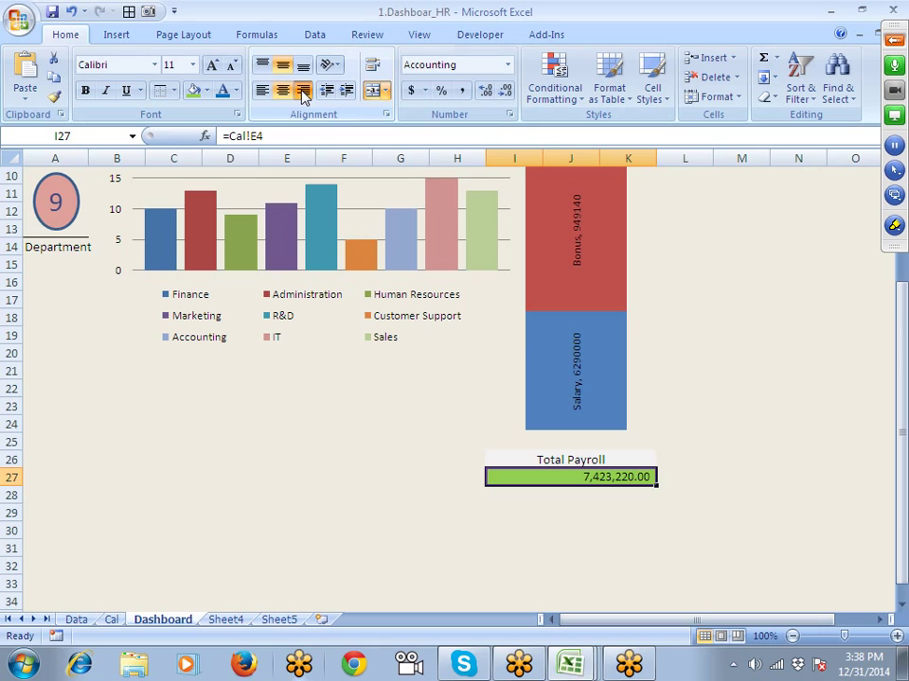
pyautogui.click(374, 533)
pyautogui.click(543, 476)
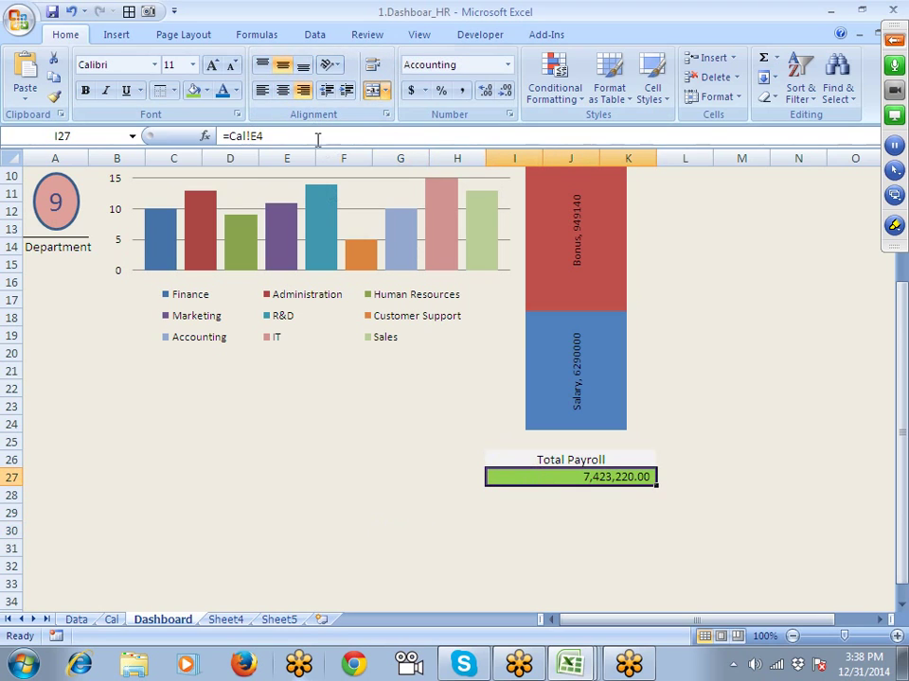
pyautogui.click(284, 93)
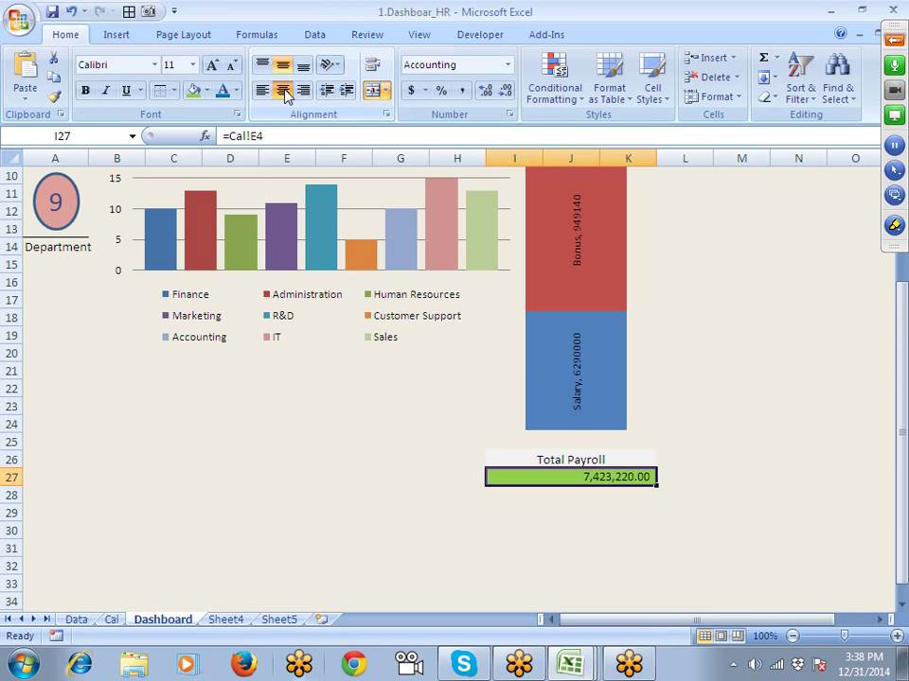
pyautogui.click(543, 477)
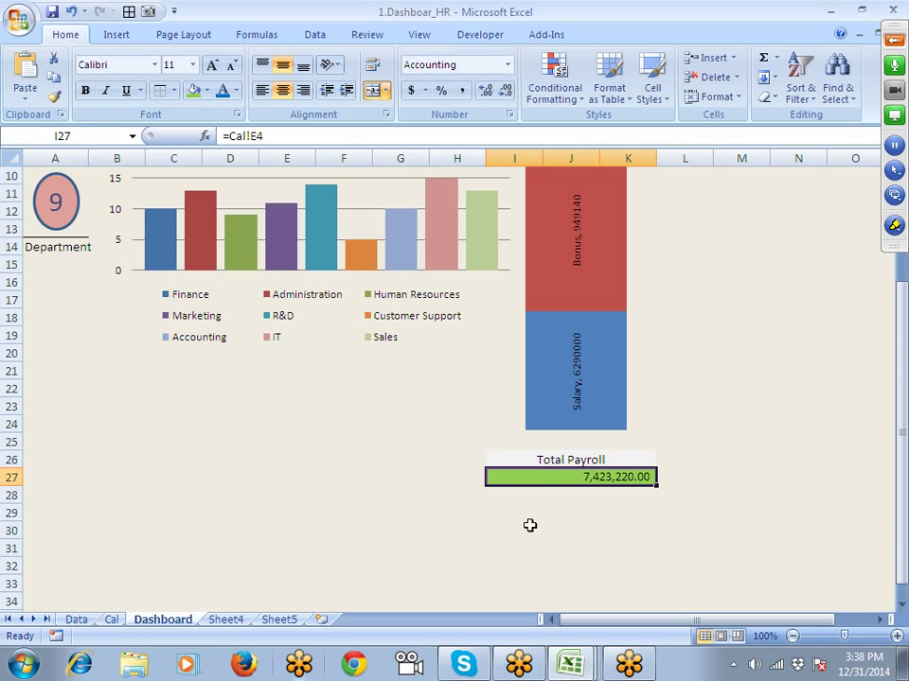
pyautogui.click(570, 512)
pyautogui.click(531, 481)
pyautogui.moveTo(16, 483); pyautogui.dragTo(17, 487)
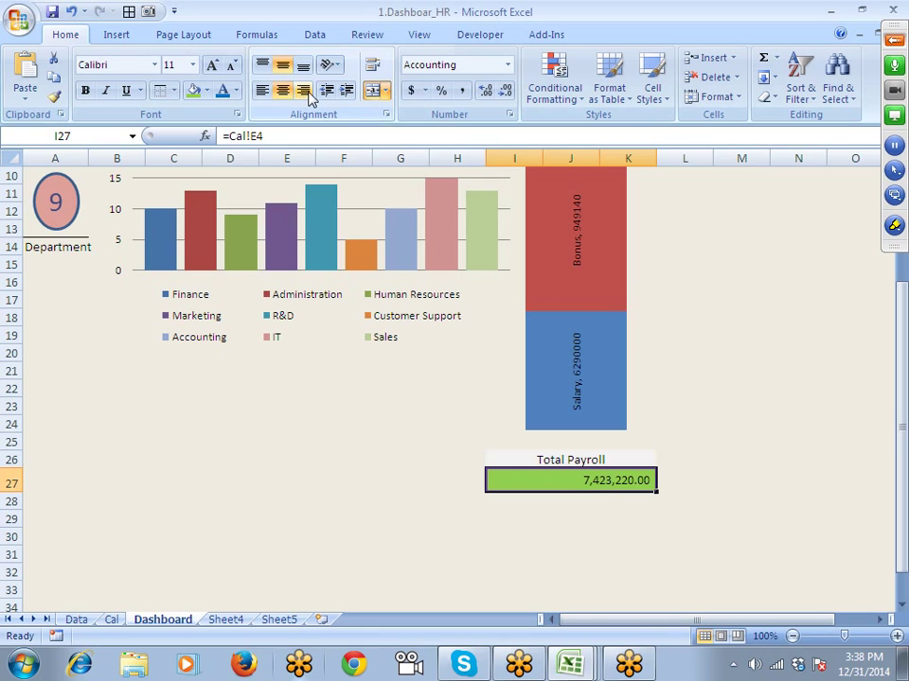
pyautogui.click(261, 90)
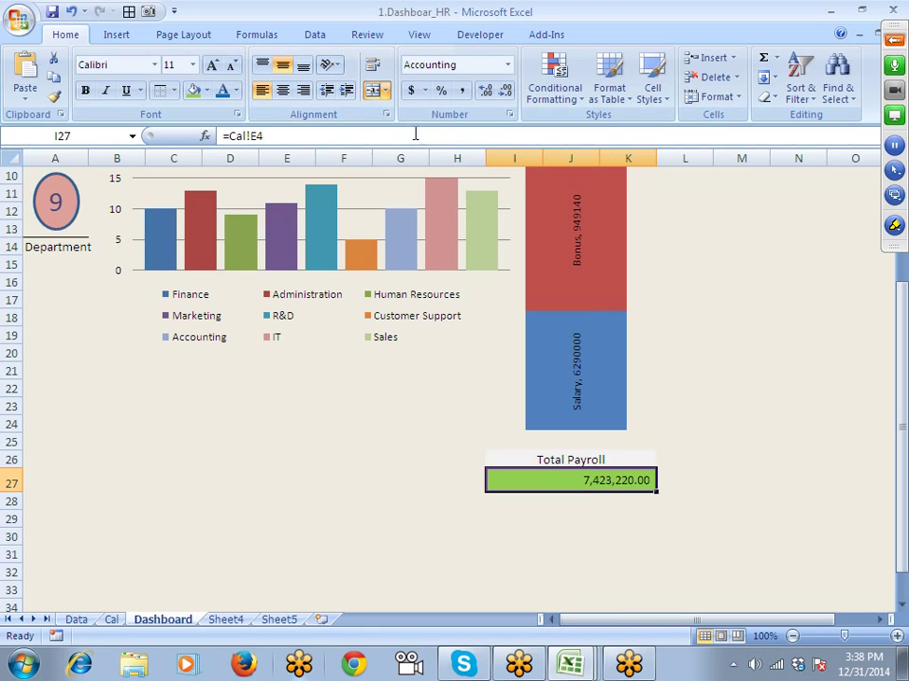
# Step: Format the payroll total in I27 as Number with 2 decimals, the 1000 separator and -1,234.10 negatives, and center it
pyautogui.rightClick(548, 497)
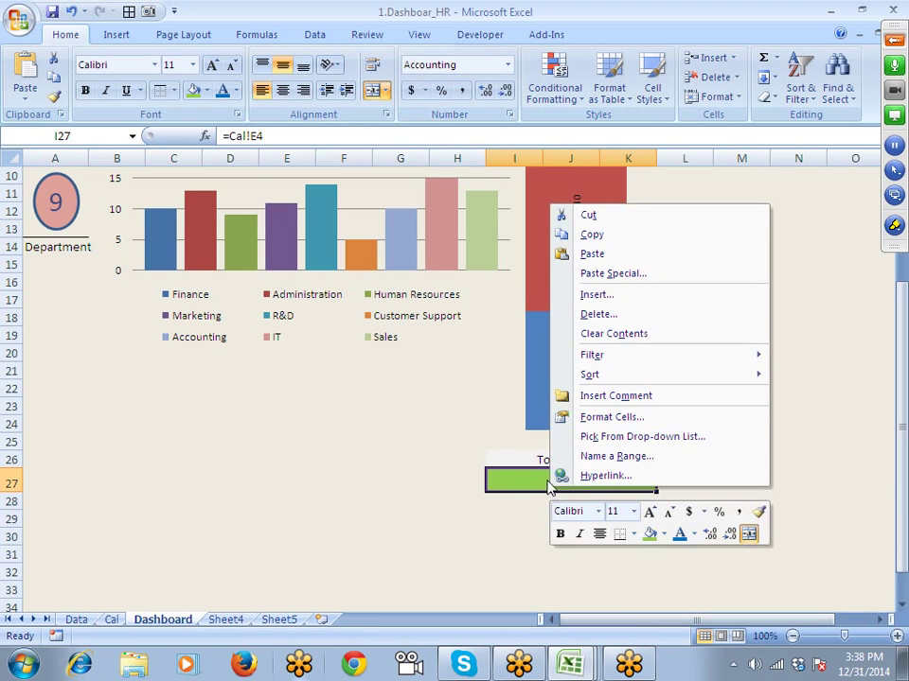
pyautogui.click(598, 420)
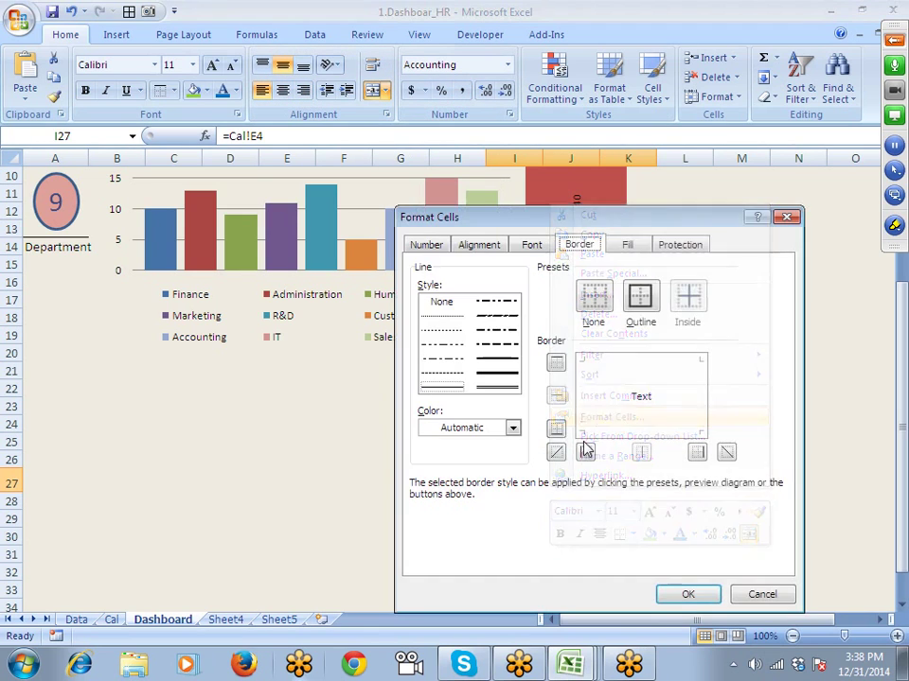
pyautogui.click(426, 246)
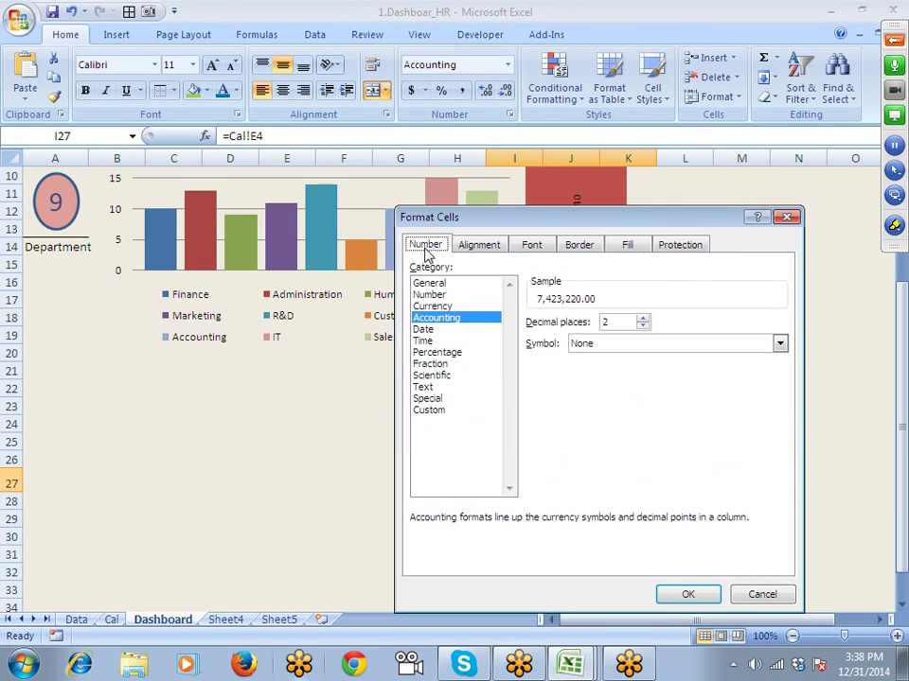
pyautogui.click(428, 296)
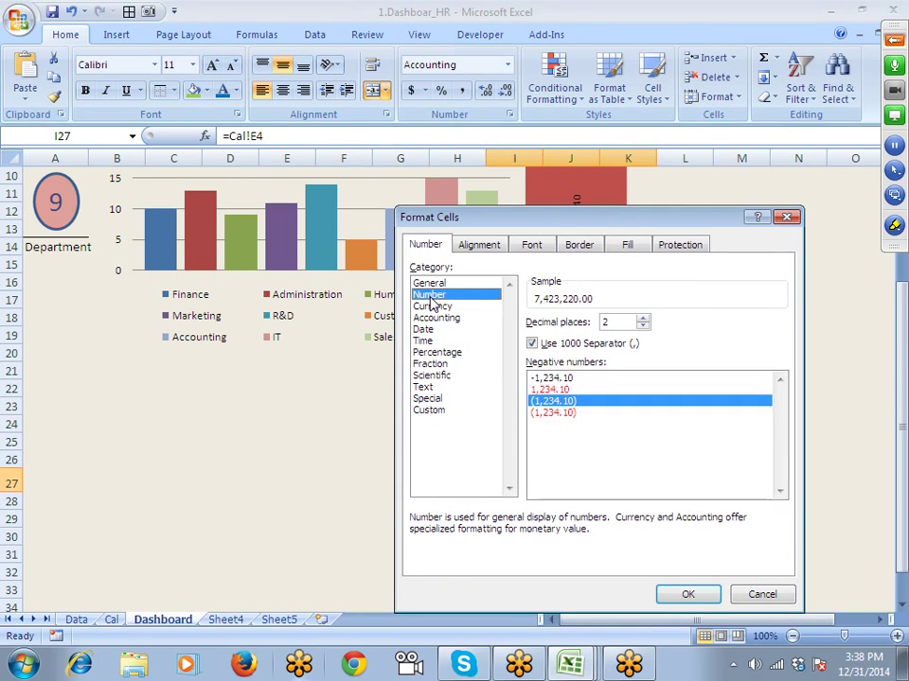
pyautogui.click(553, 379)
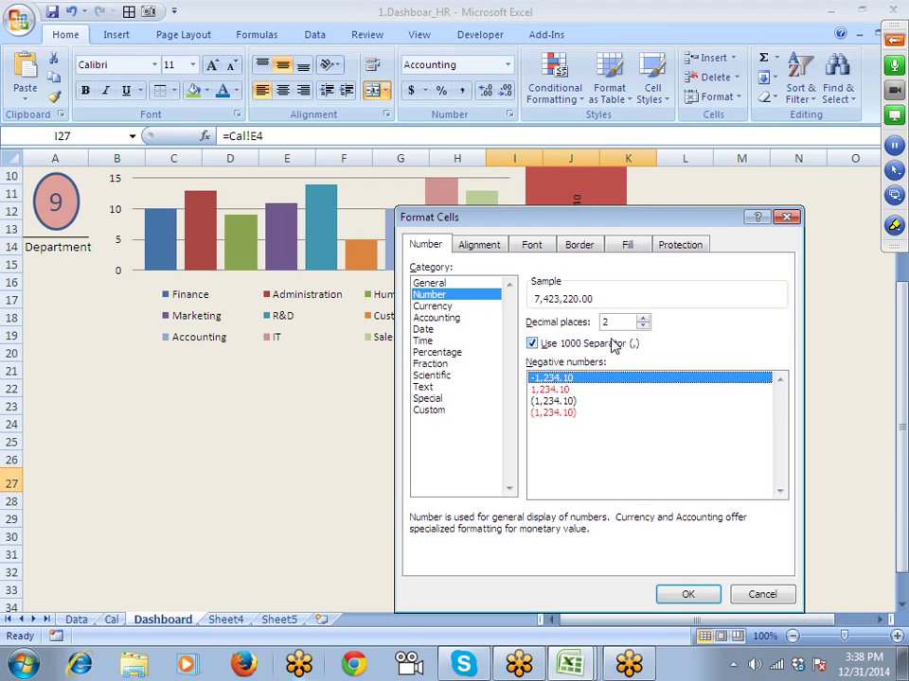
pyautogui.click(687, 592)
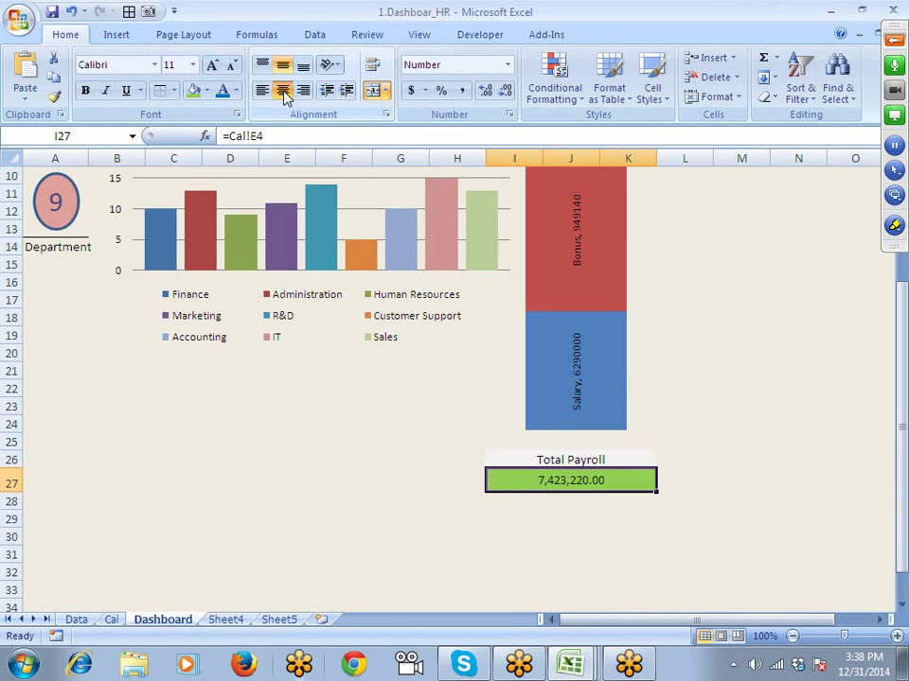
pyautogui.click(288, 384)
pyautogui.scroll(3, 346, 339)
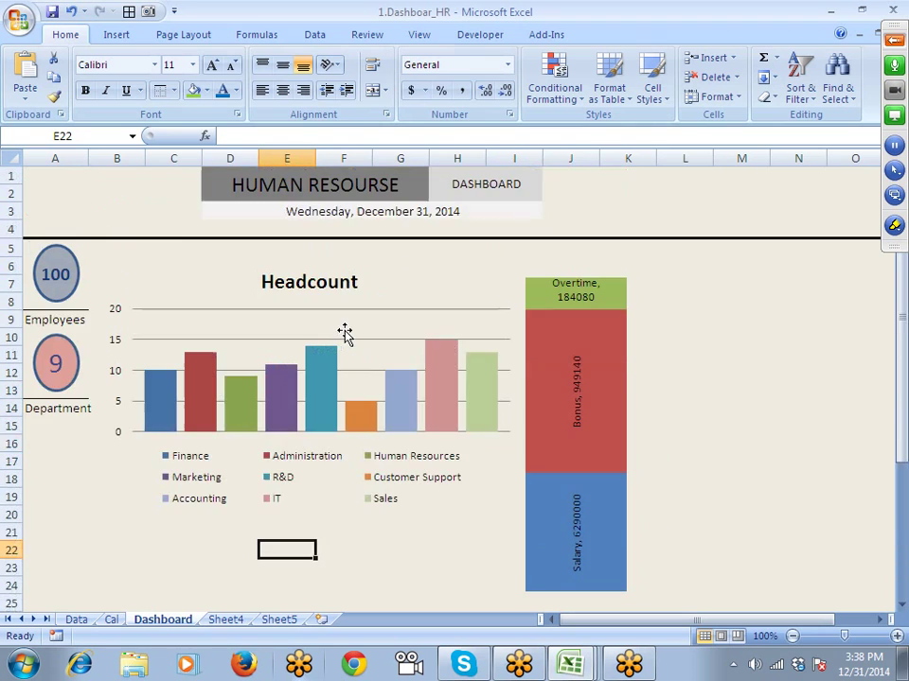
pyautogui.scroll(-3, 397, 334)
pyautogui.scroll(3, 395, 328)
pyautogui.scroll(-4, 391, 328)
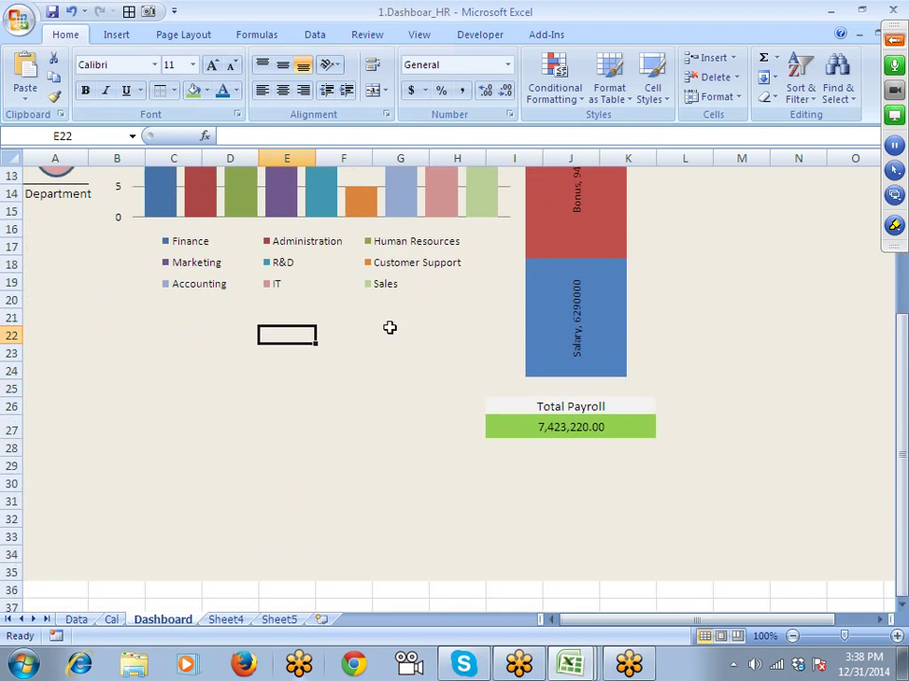
# Step: Merge and center cells I5:K5 above the stacked payroll column
pyautogui.scroll(4, 395, 331)
pyautogui.click(579, 269)
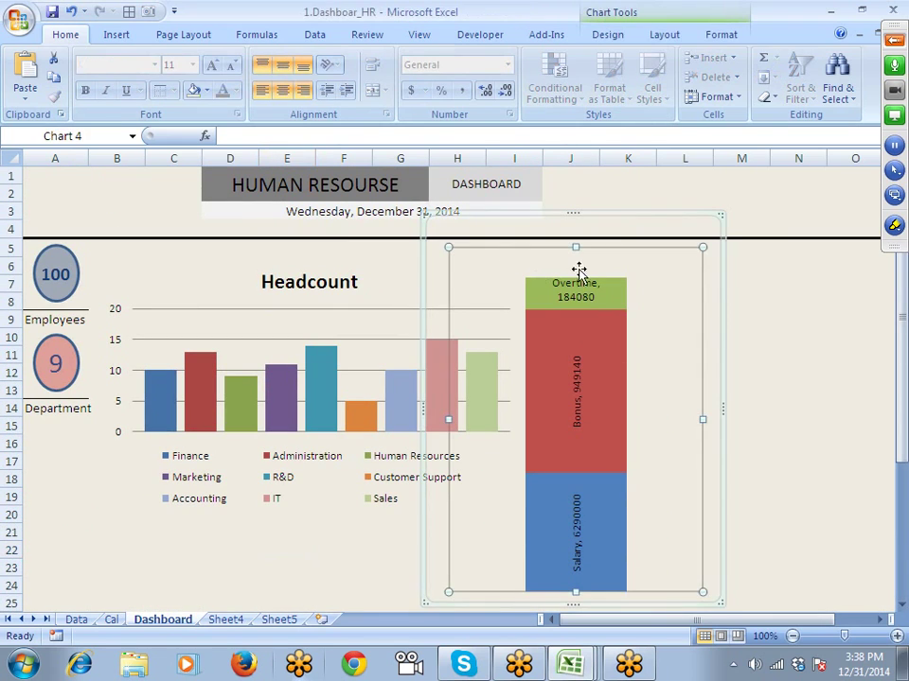
pyautogui.click(798, 265)
pyautogui.press('Left')
pyautogui.press('Left')
pyautogui.press('Left')
pyautogui.press('Left')
pyautogui.press('Left')
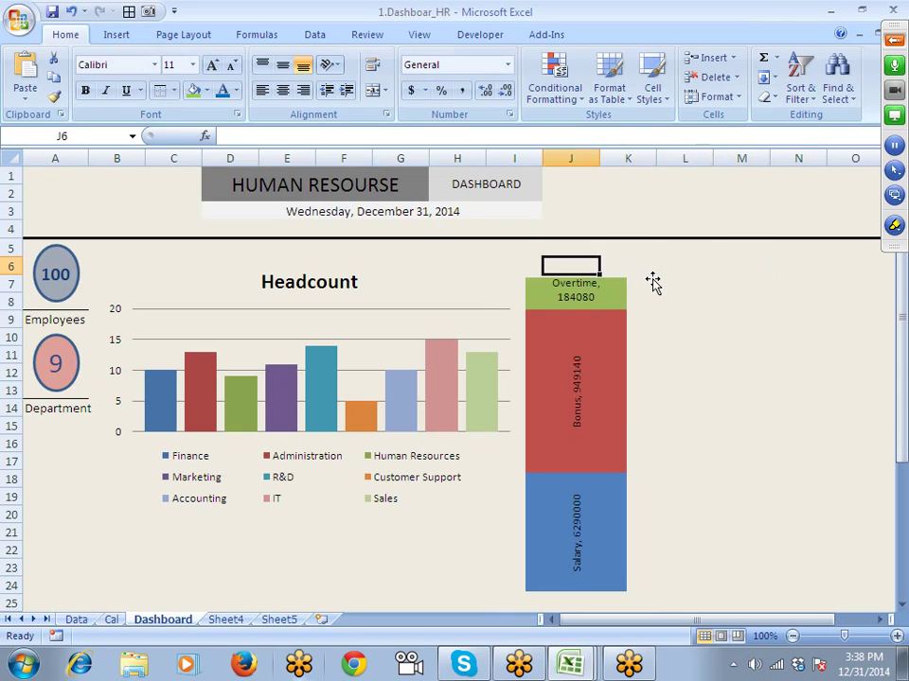
pyautogui.press('Up')
pyautogui.press('Right')
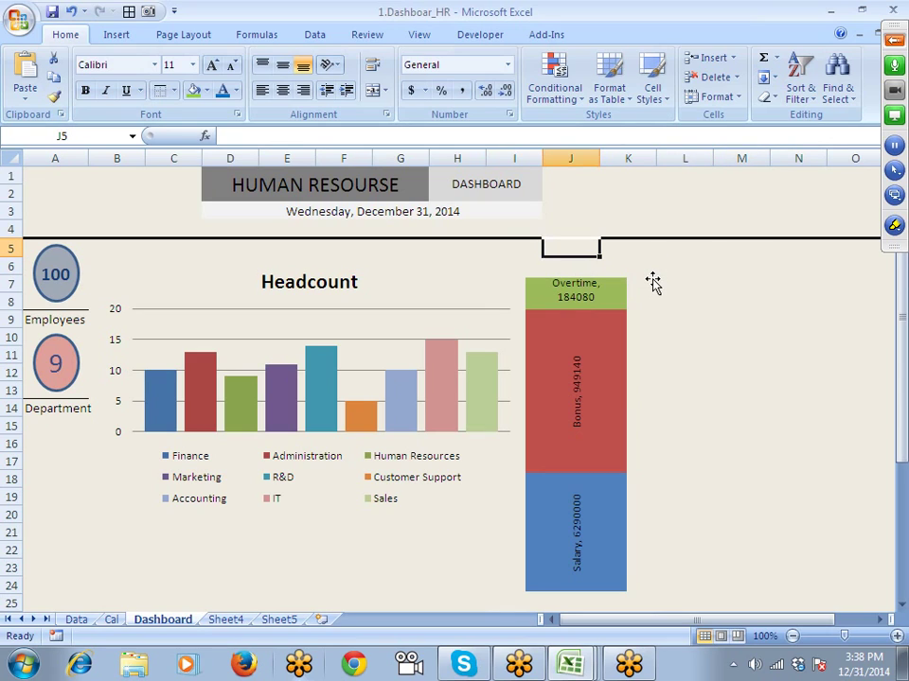
pyautogui.press('Left')
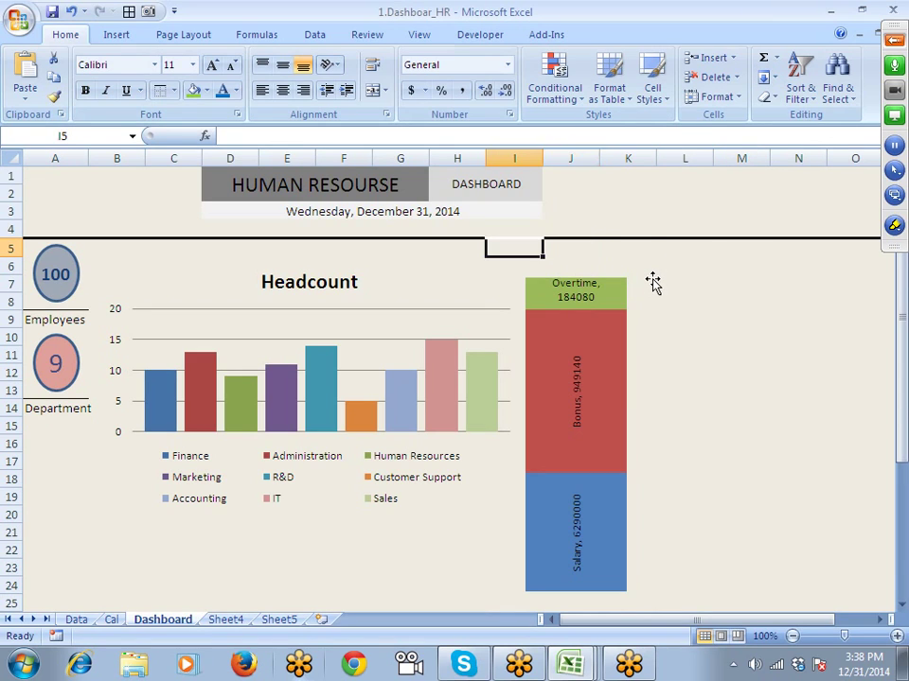
pyautogui.hotkey('shift', 'Right')
pyautogui.hotkey('shift', 'Right')
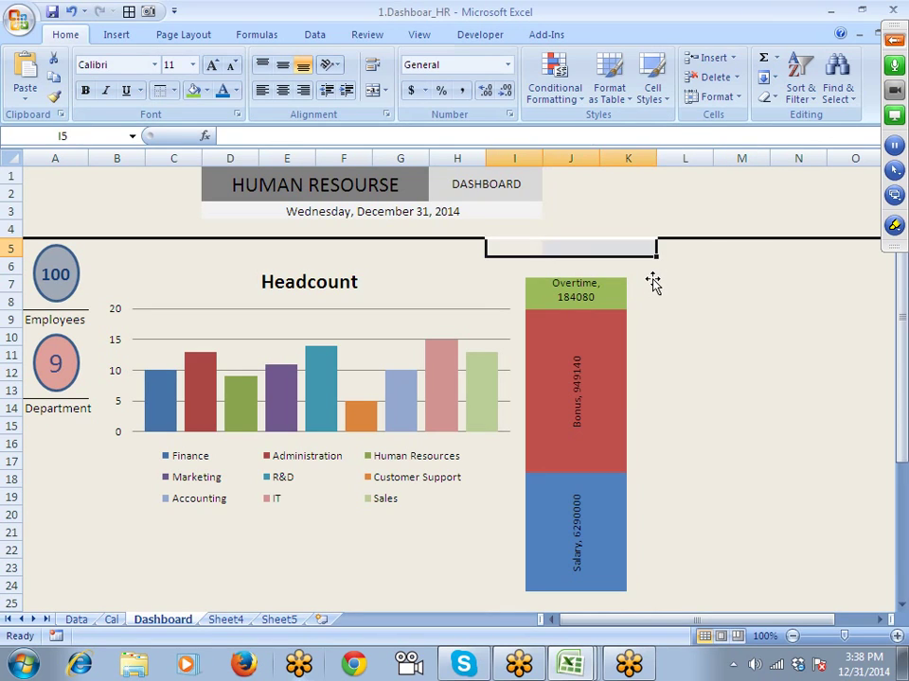
pyautogui.click(372, 91)
# Step: Enter the heading "Payroll" in the merged cell I5
pyautogui.write('P')
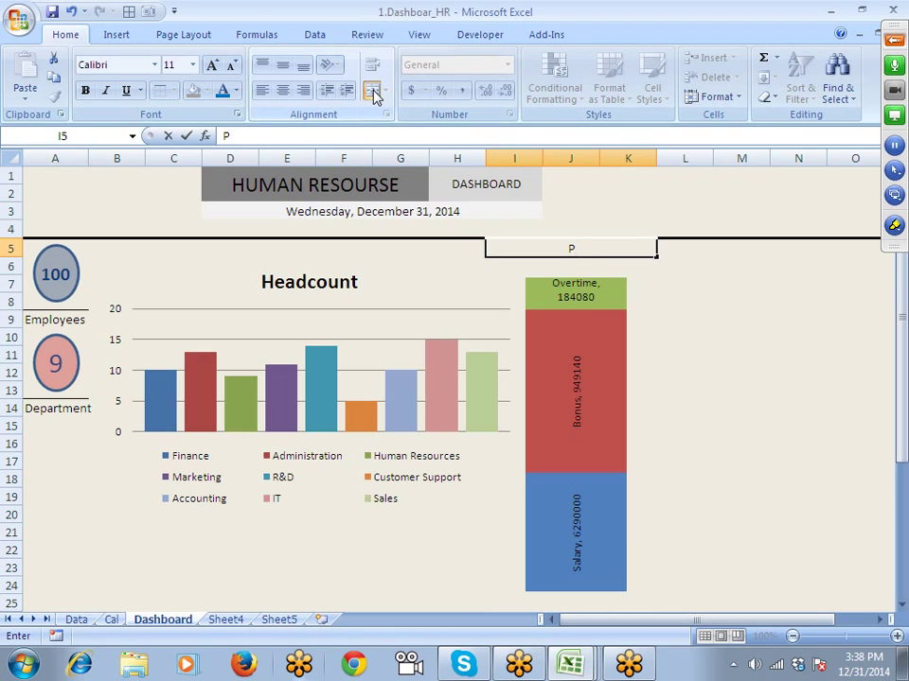
pyautogui.write('ayroll')
pyautogui.press('Return')
# Step: Merge and center cells I6:K6 and enter "Breakdown" as the second heading line
pyautogui.hotkey('shift', 'Right')
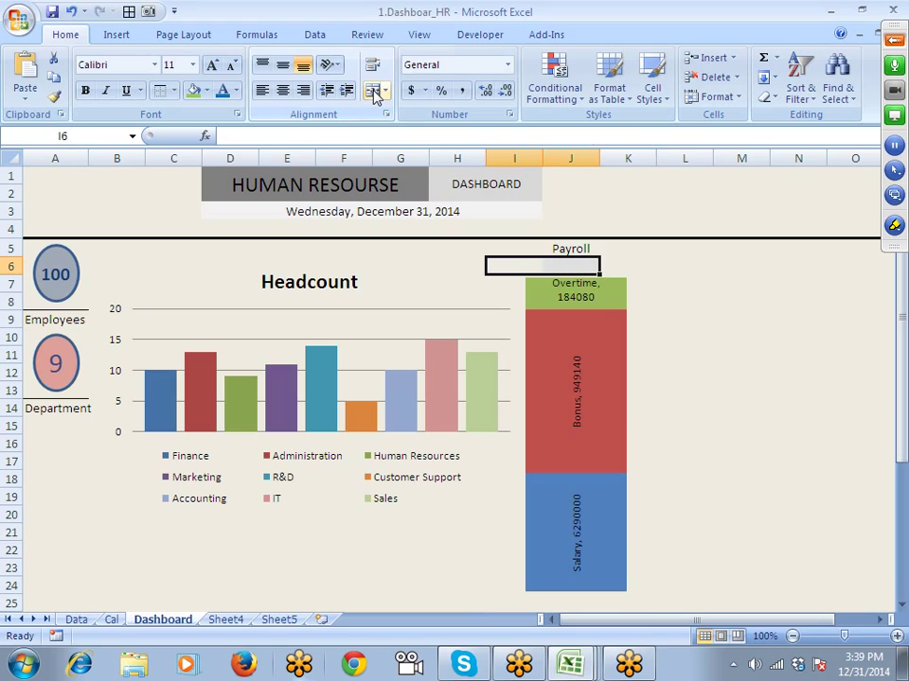
pyautogui.hotkey('shift', 'Right')
pyautogui.click(371, 90)
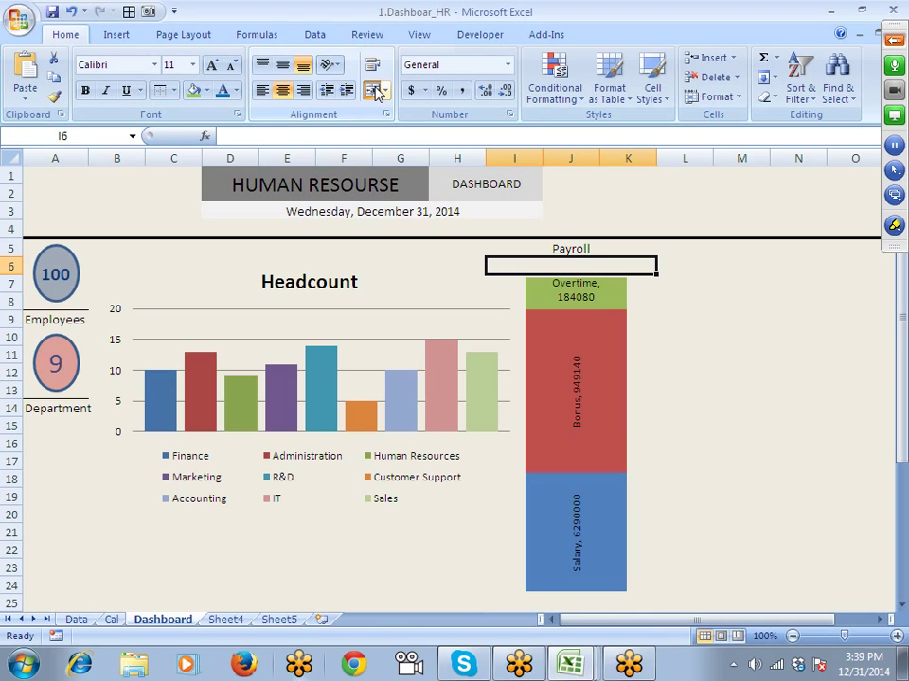
pyautogui.write('Br')
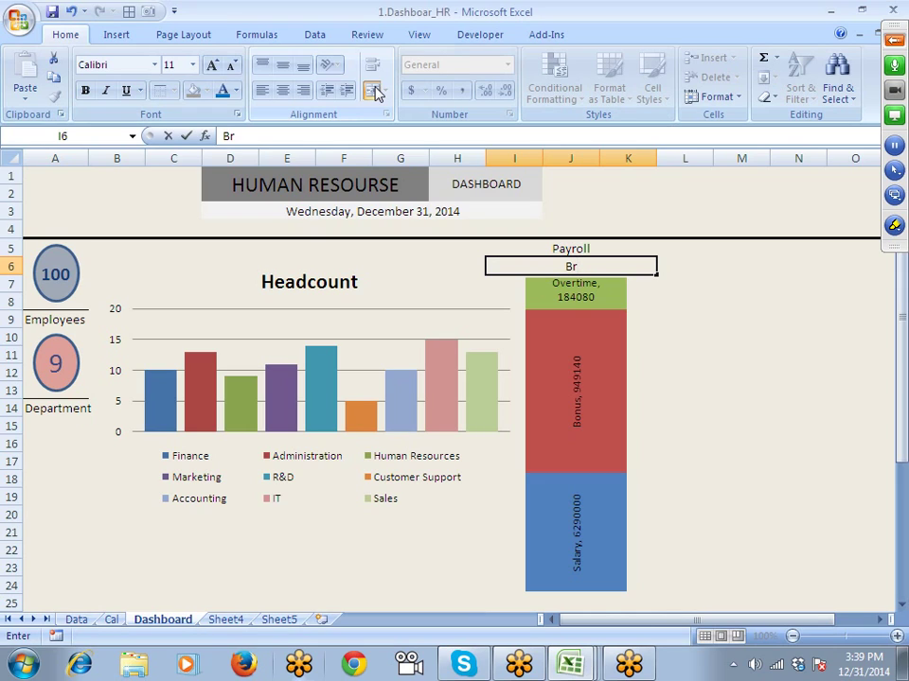
pyautogui.write('ea')
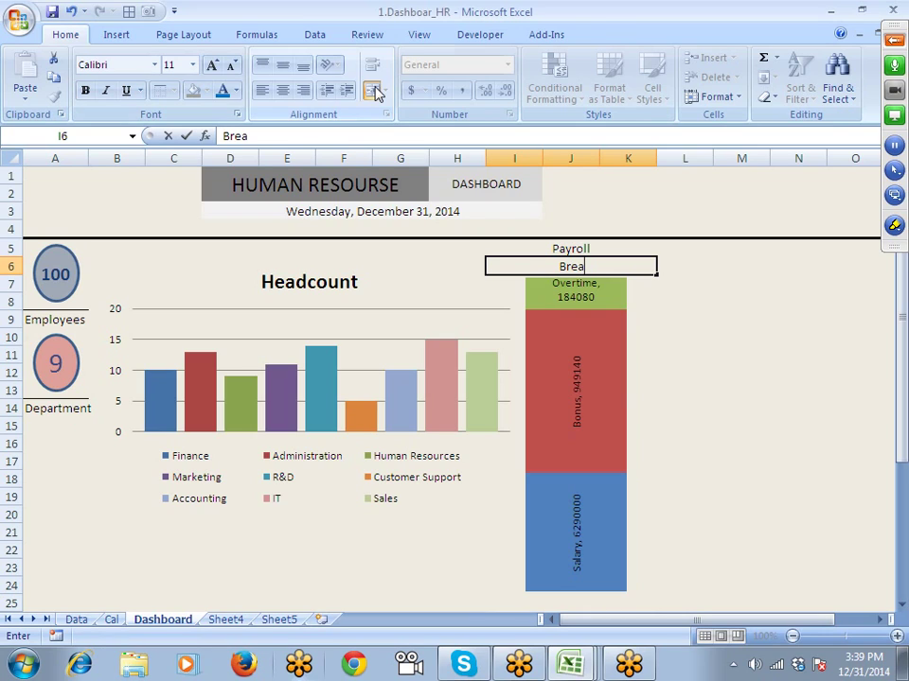
pyautogui.write('kdown')
pyautogui.press('Return')
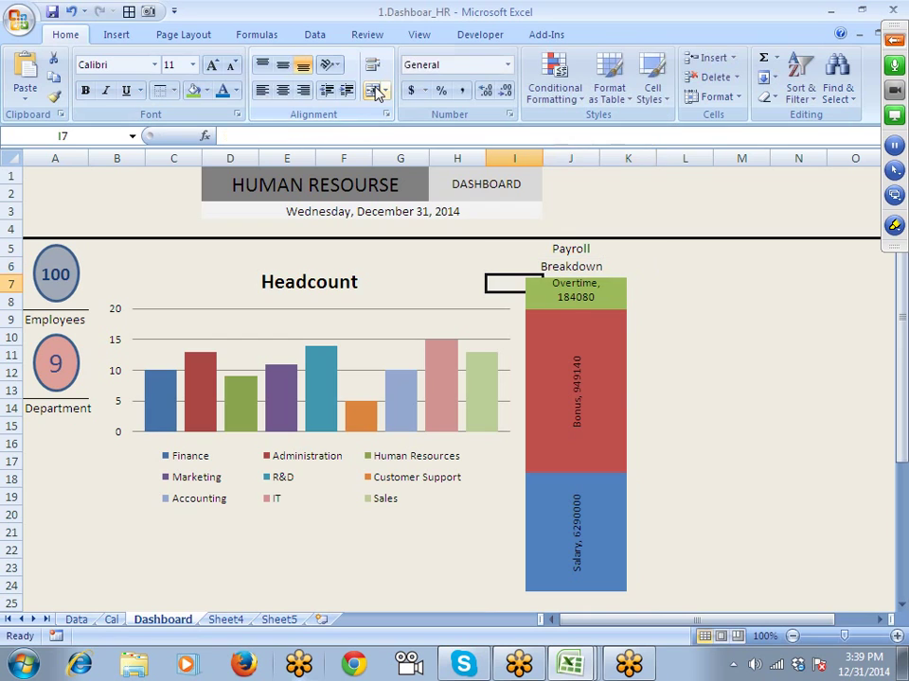
pyautogui.press('Right')
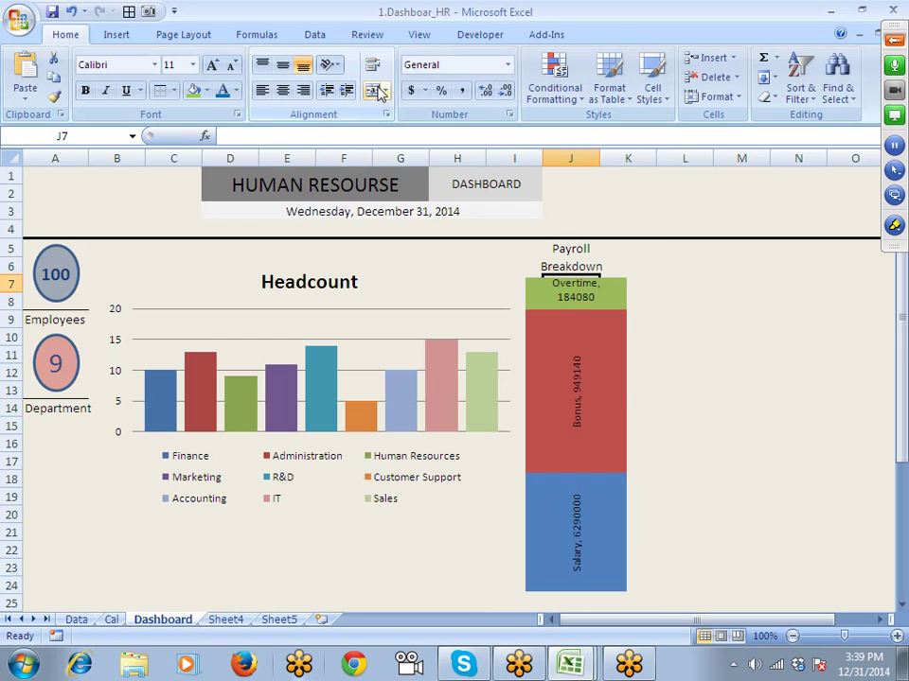
pyautogui.click(257, 35)
pyautogui.click(98, 426)
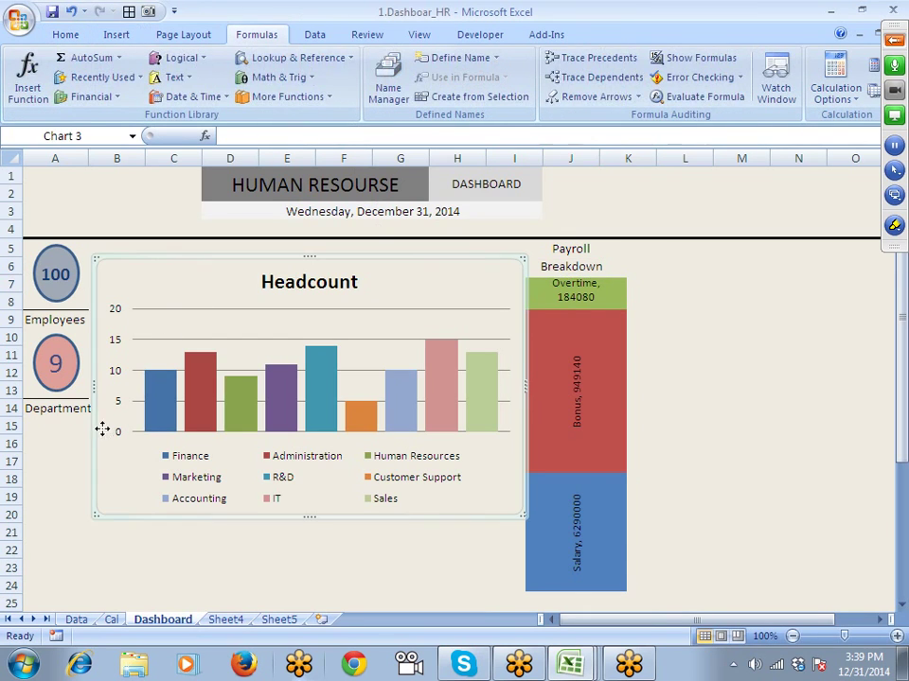
pyautogui.click(635, 365)
pyautogui.click(769, 320)
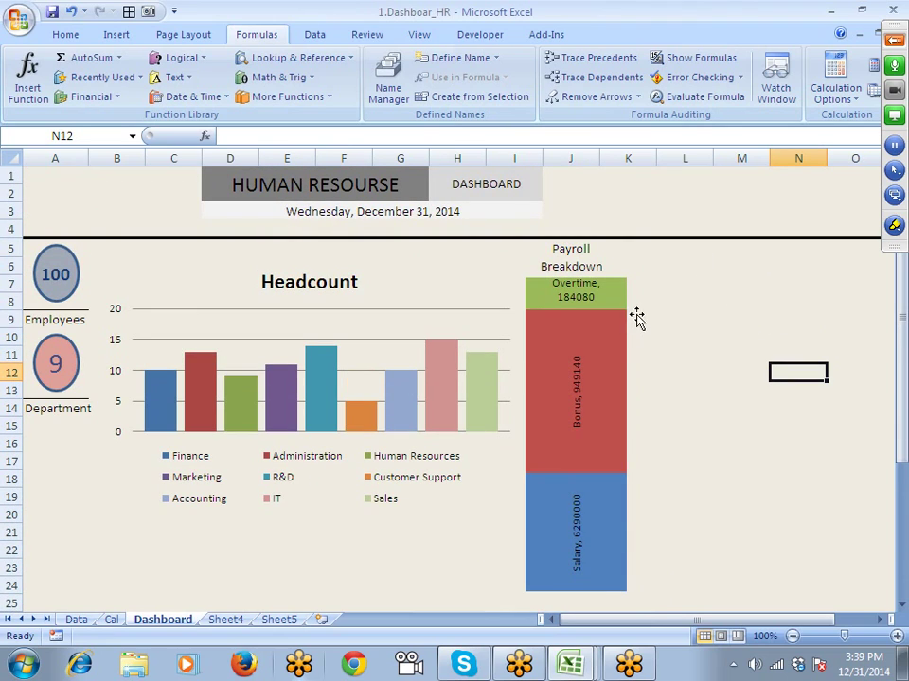
pyautogui.click(880, 620)
pyautogui.click(880, 620)
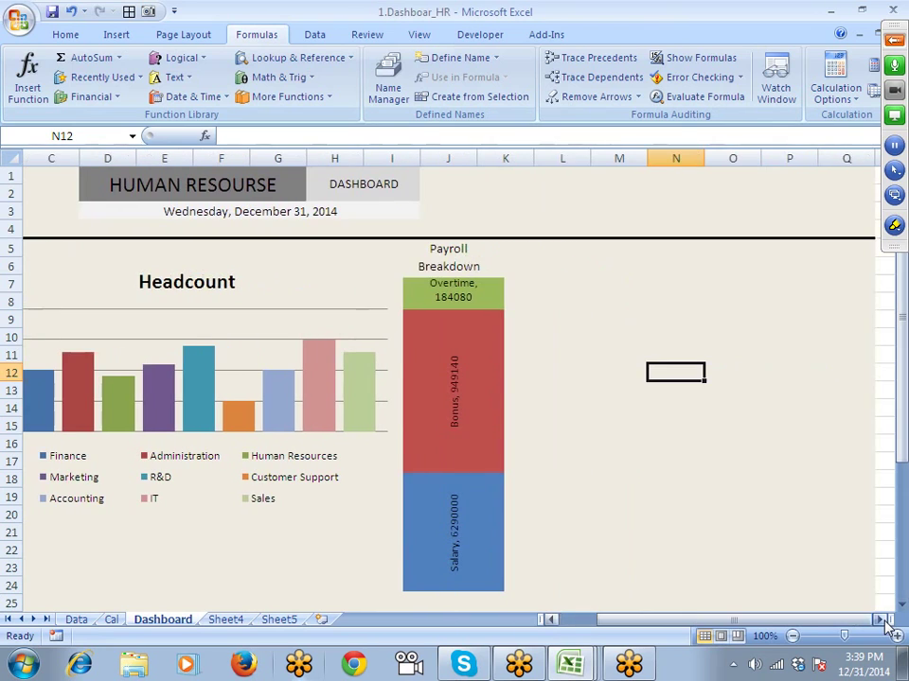
pyautogui.click(880, 620)
pyautogui.click(880, 620)
pyautogui.scroll(-5, 625, 489)
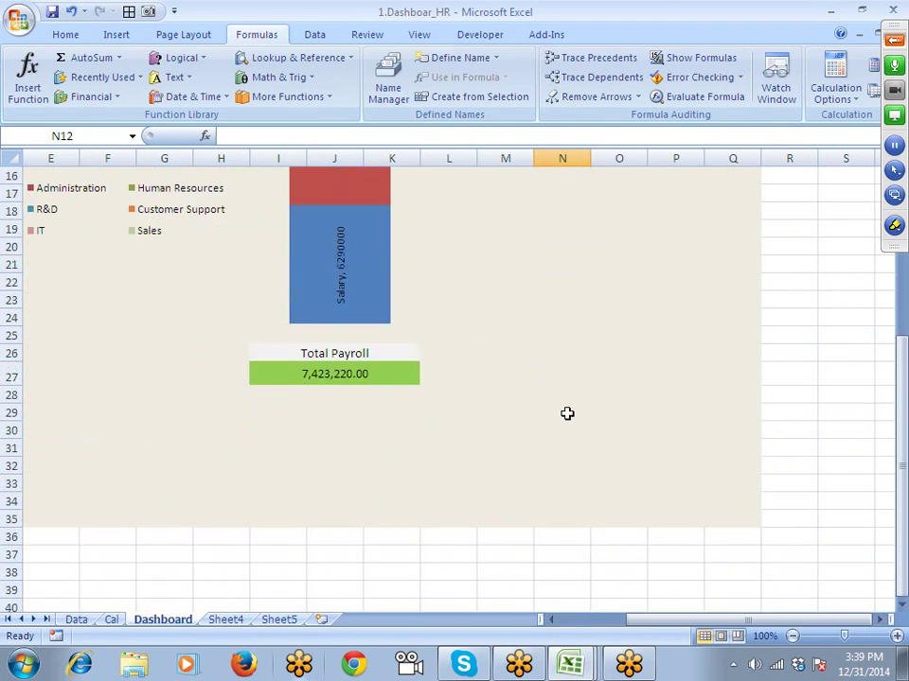
pyautogui.scroll(5, 566, 414)
pyautogui.click(562, 272)
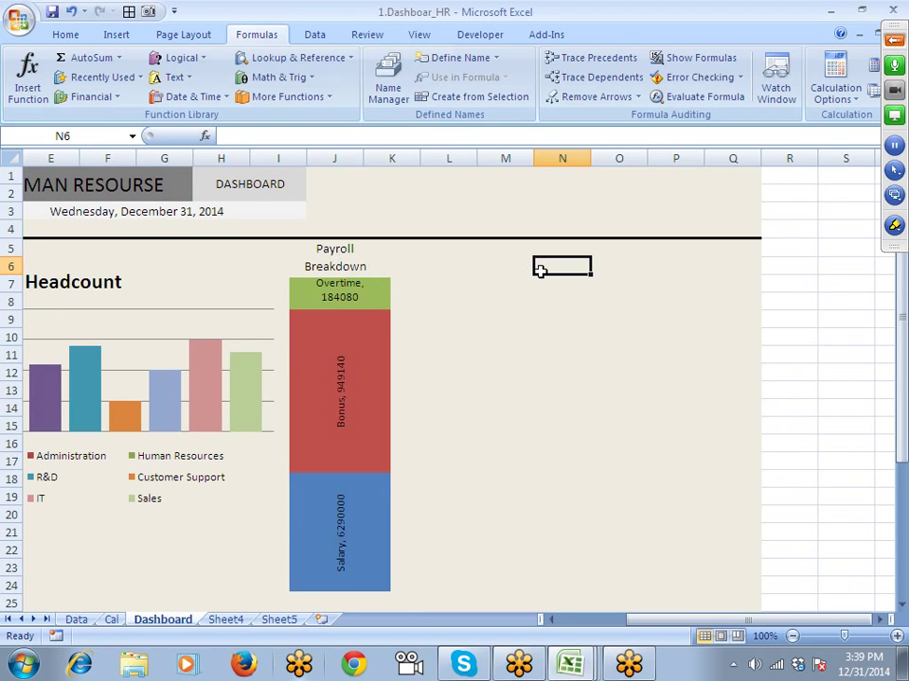
# Step: Make the two heading lines "Payroll" and "Breakdown" in I5:K6 bold
pyautogui.click(325, 261)
pyautogui.click(557, 285)
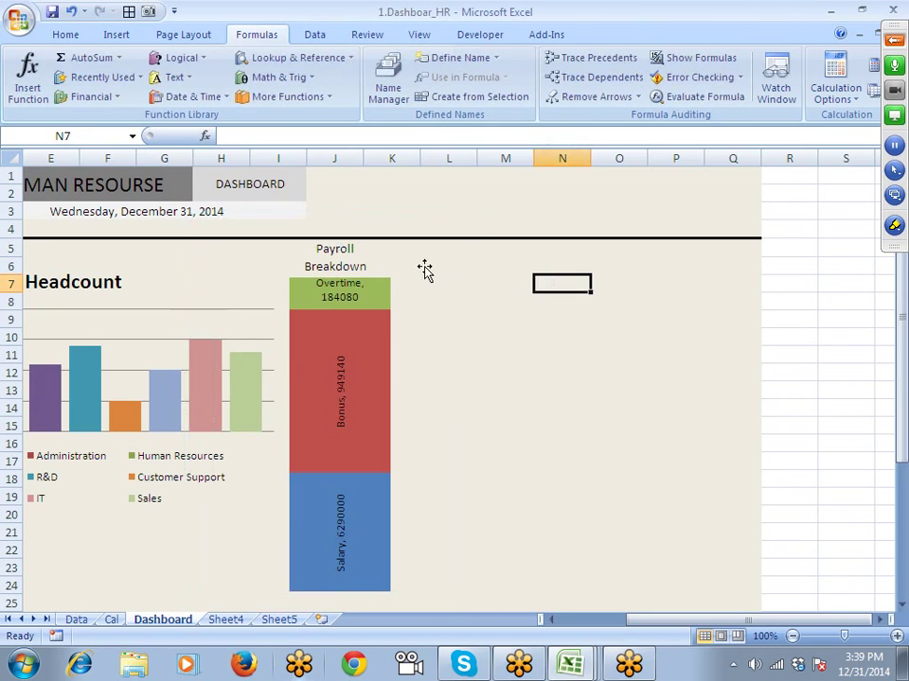
pyautogui.click(417, 261)
pyautogui.click(559, 264)
pyautogui.press('Left')
pyautogui.press('Left')
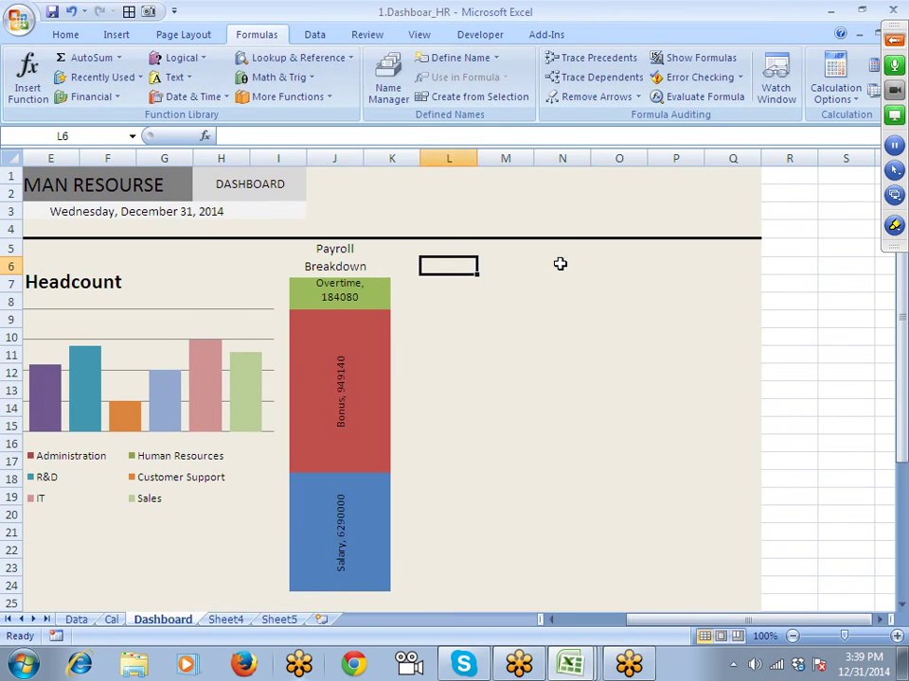
pyautogui.press('Left')
pyautogui.hotkey('shift', 'Up')
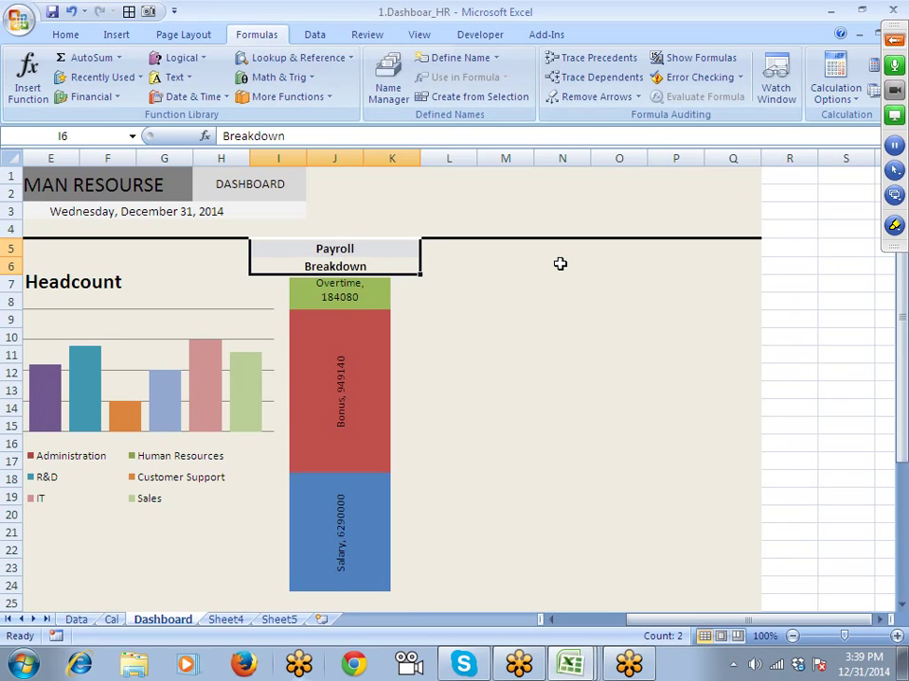
pyautogui.click(594, 301)
pyautogui.scroll(-3, 577, 320)
pyautogui.scroll(3, 573, 322)
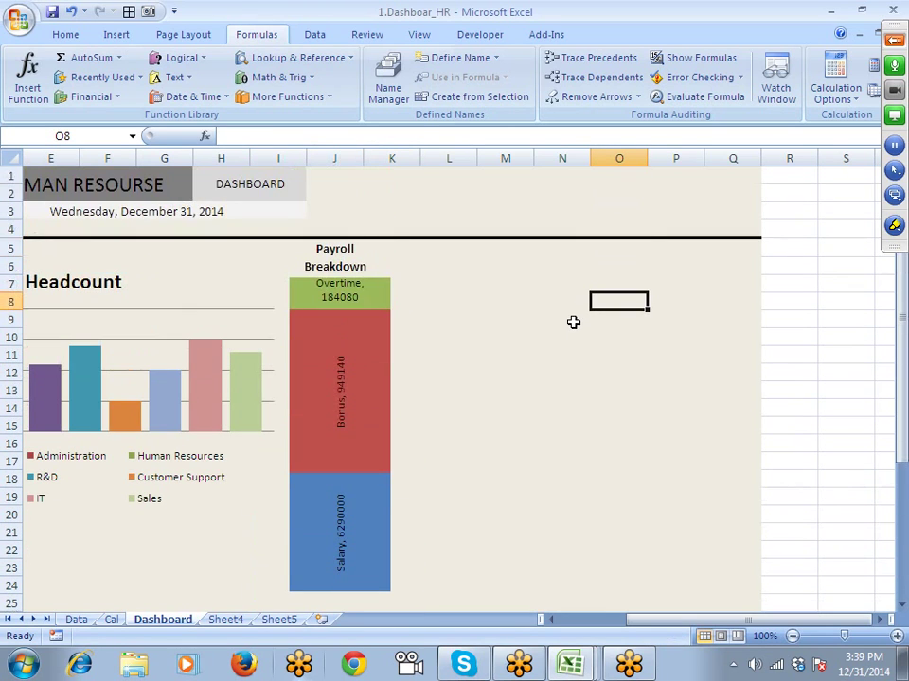
pyautogui.click(78, 620)
pyautogui.click(111, 620)
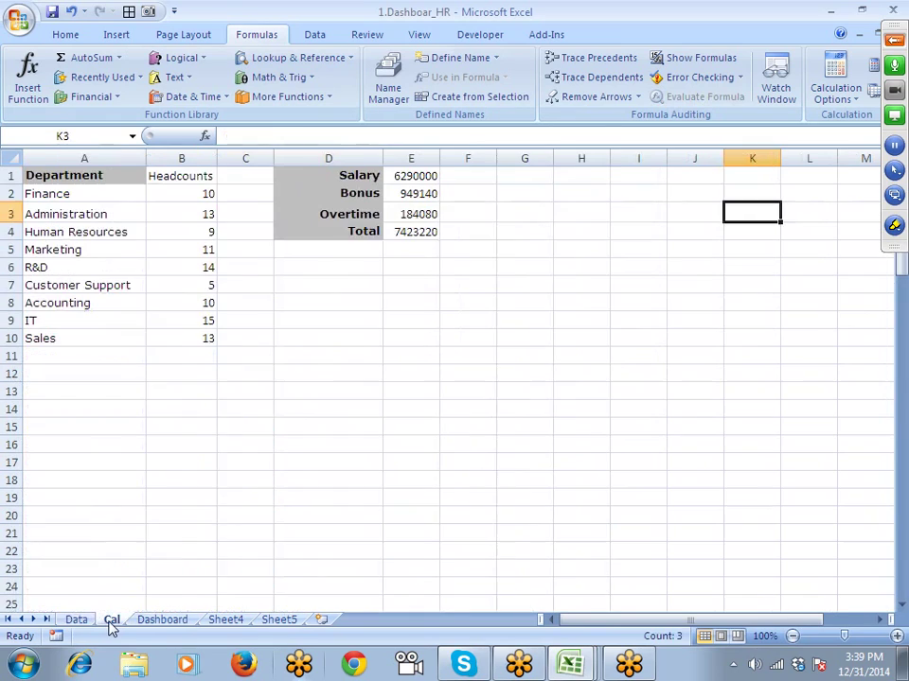
pyautogui.click(367, 303)
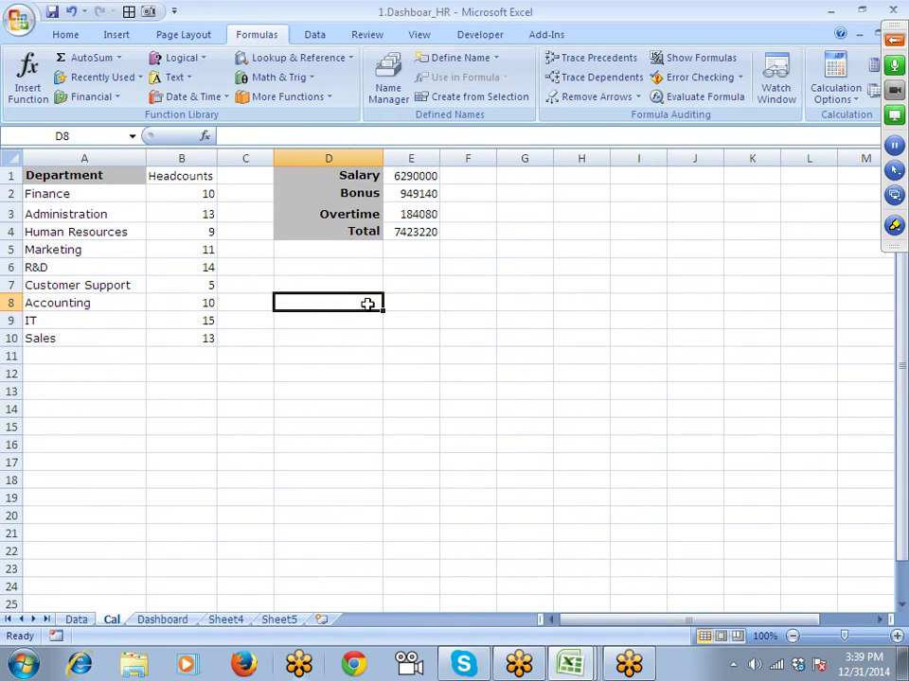
pyautogui.press('Up')
pyautogui.write('20')
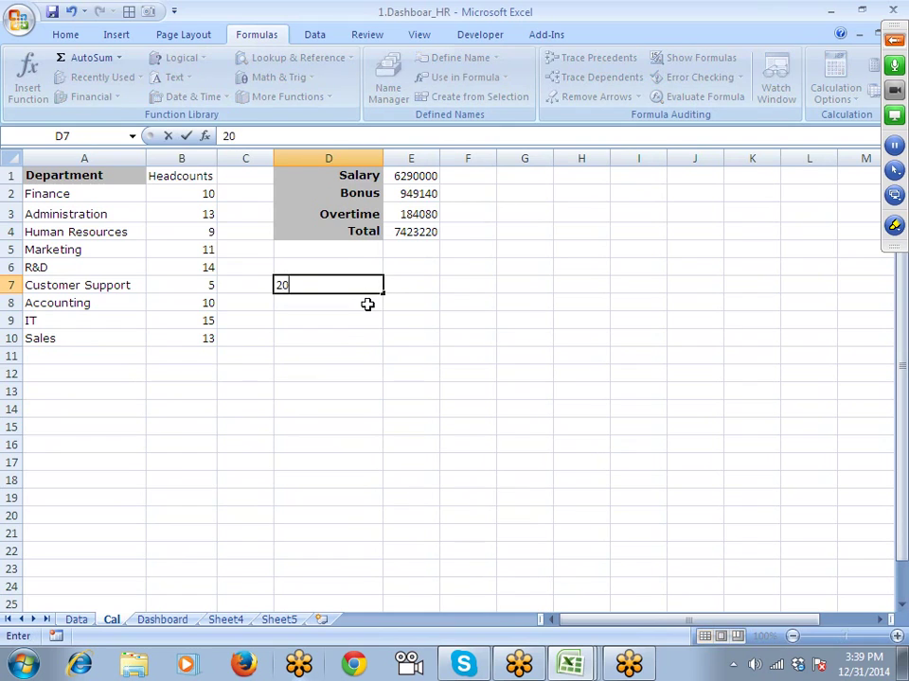
pyautogui.press('Tab')
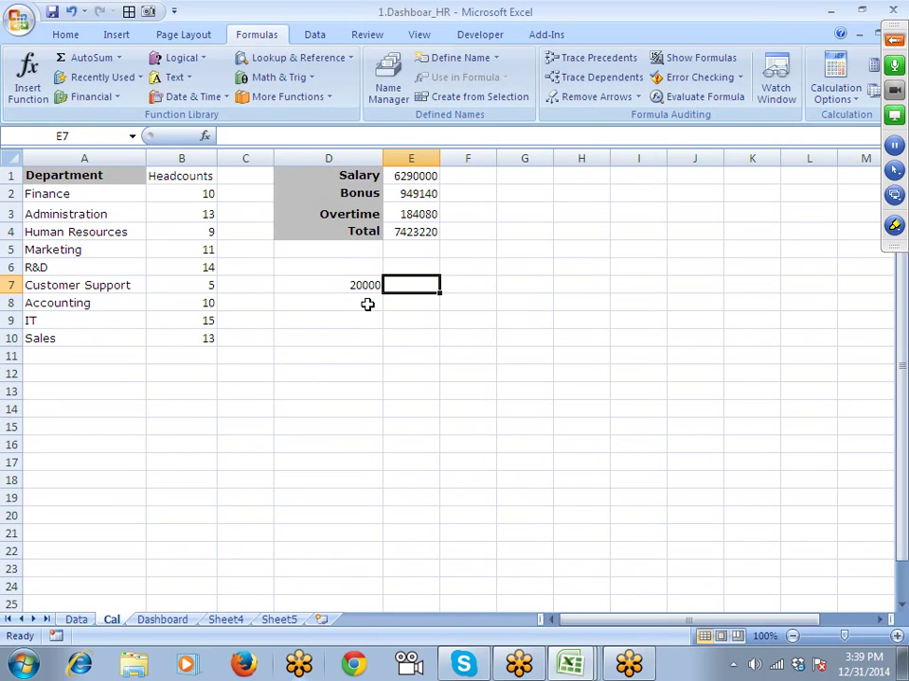
pyautogui.press('Left')
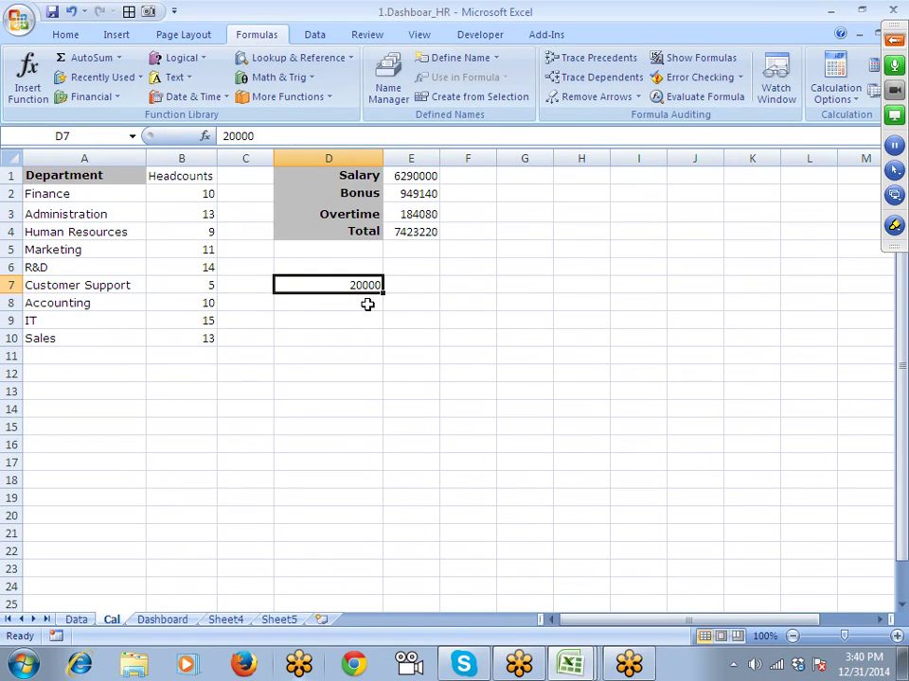
pyautogui.press('Delete')
pyautogui.write('2000')
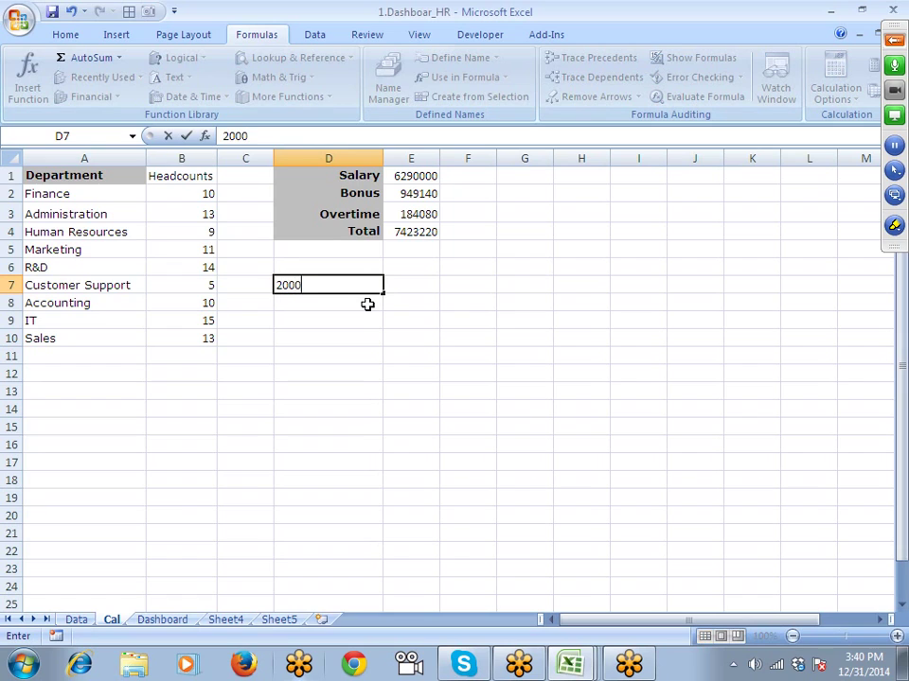
pyautogui.press('Escape')
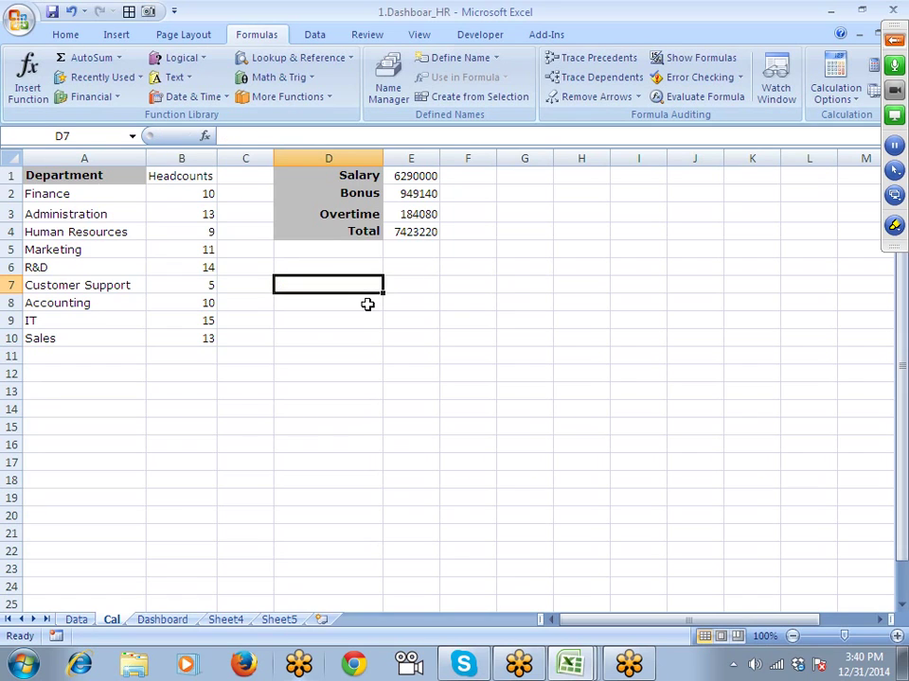
pyautogui.click(165, 623)
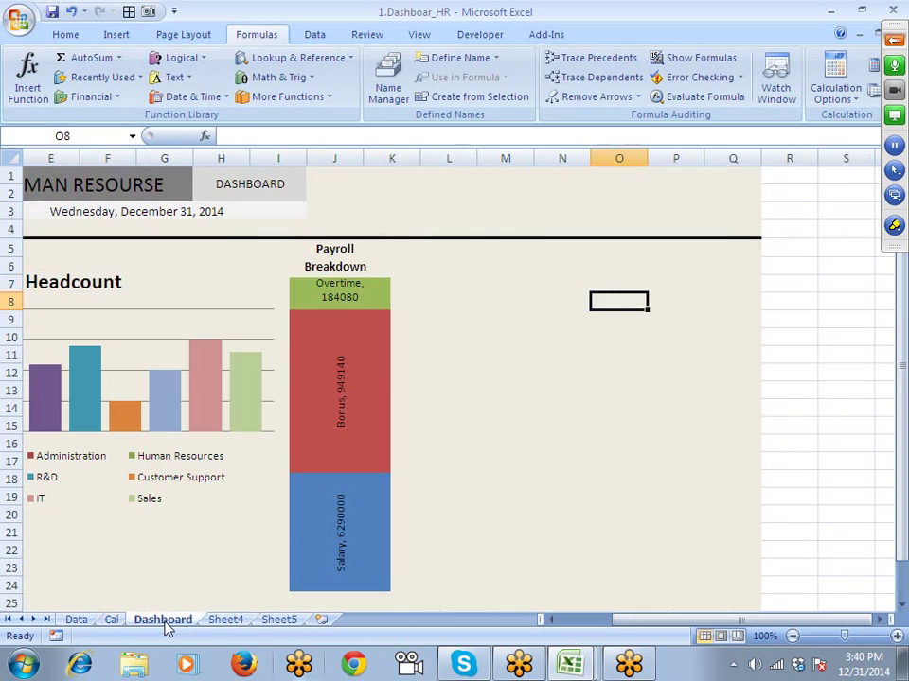
pyautogui.click(538, 290)
# Step: Enter the first salary range "20,000 ->40000" in cell D7 of the Cal sheet
pyautogui.click(113, 621)
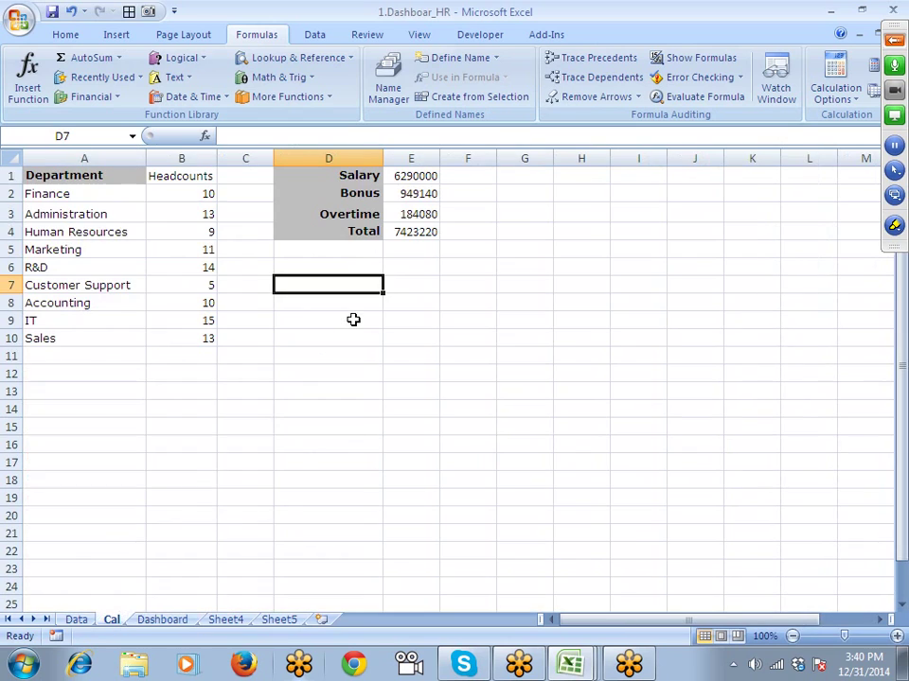
pyautogui.write('20000')
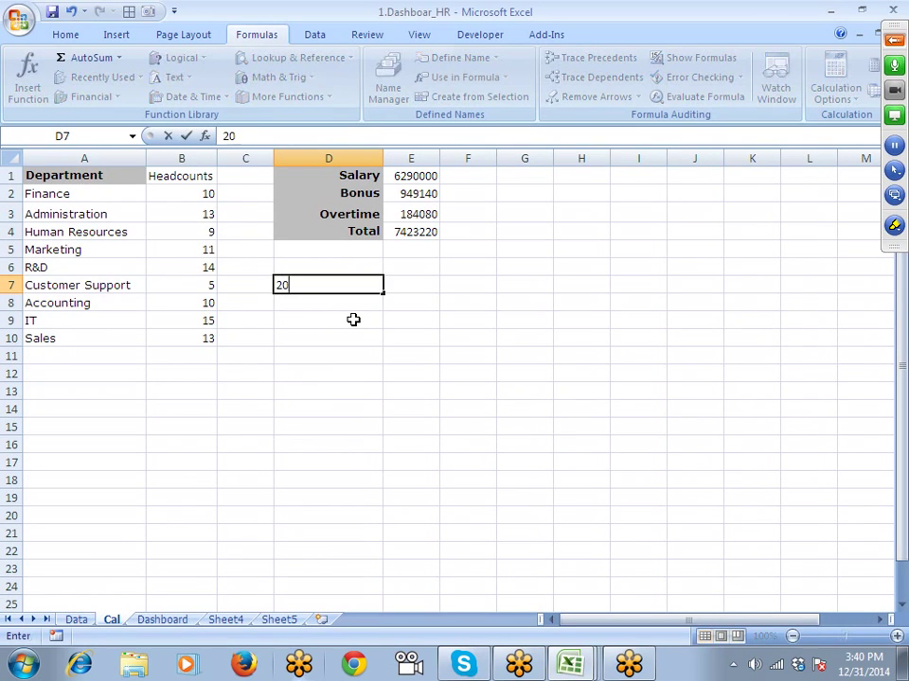
pyautogui.press('BackSpace')
pyautogui.press('BackSpace')
pyautogui.press('BackSpace')
pyautogui.press('BackSpace')
pyautogui.write('0,')
pyautogui.write('0000')
pyautogui.press('BackSpace')
pyautogui.write('-')
pyautogui.press('BackSpace')
pyautogui.press('BackSpace')
pyautogui.write('>')
pyautogui.press('BackSpace')
pyautogui.write('->40000')
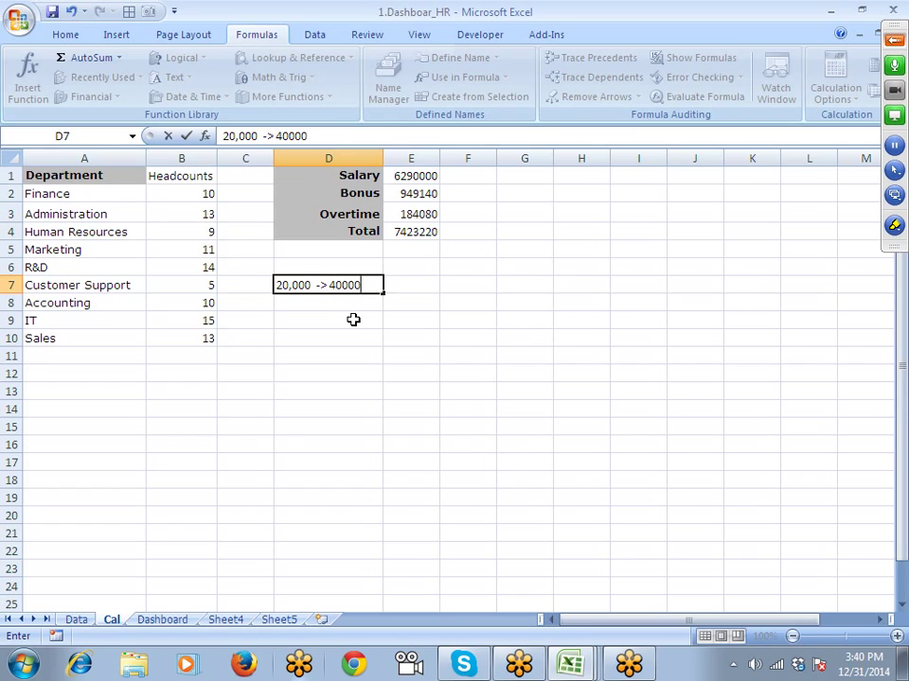
pyautogui.press('Return')
# Step: Fill the salary range down into D8 and change it to "40,000 ->60000"
pyautogui.hotkey('ctrl', 'd')
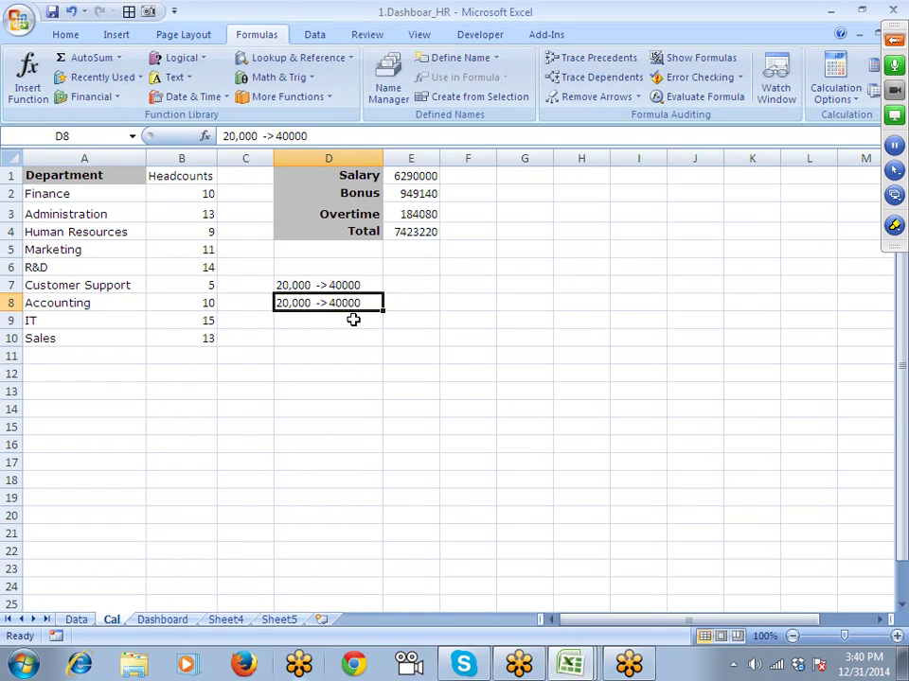
pyautogui.doubleClick(294, 303)
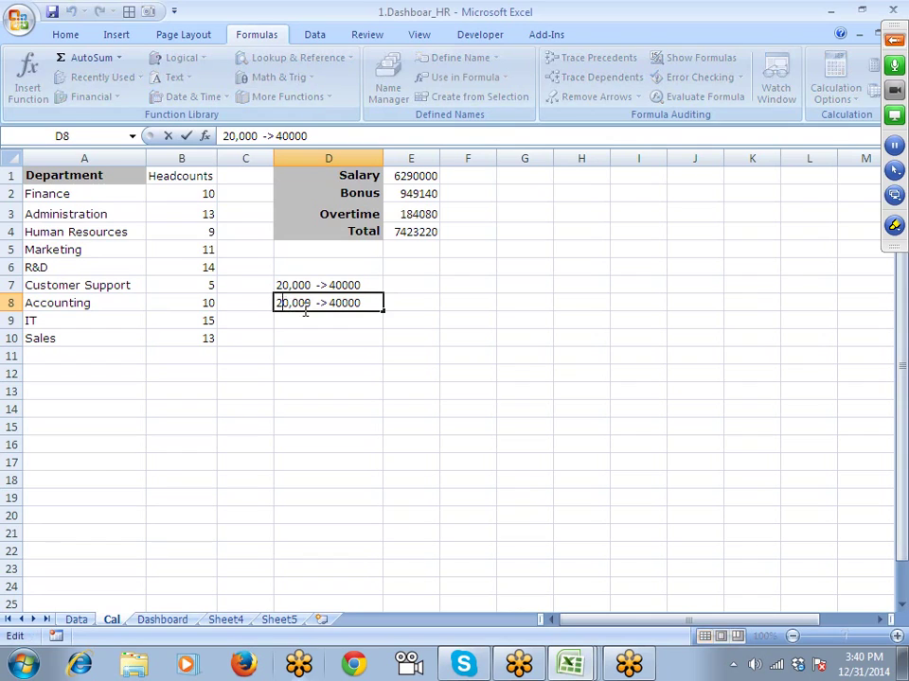
pyautogui.press('BackSpace')
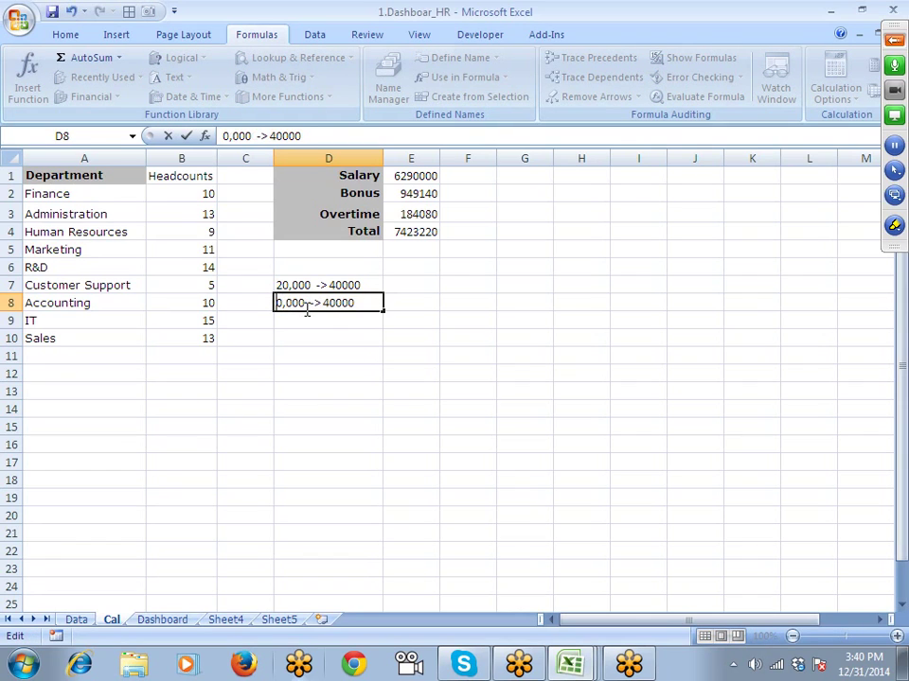
pyautogui.write('4')
pyautogui.press('BackSpace')
pyautogui.write('6')
pyautogui.press('Return')
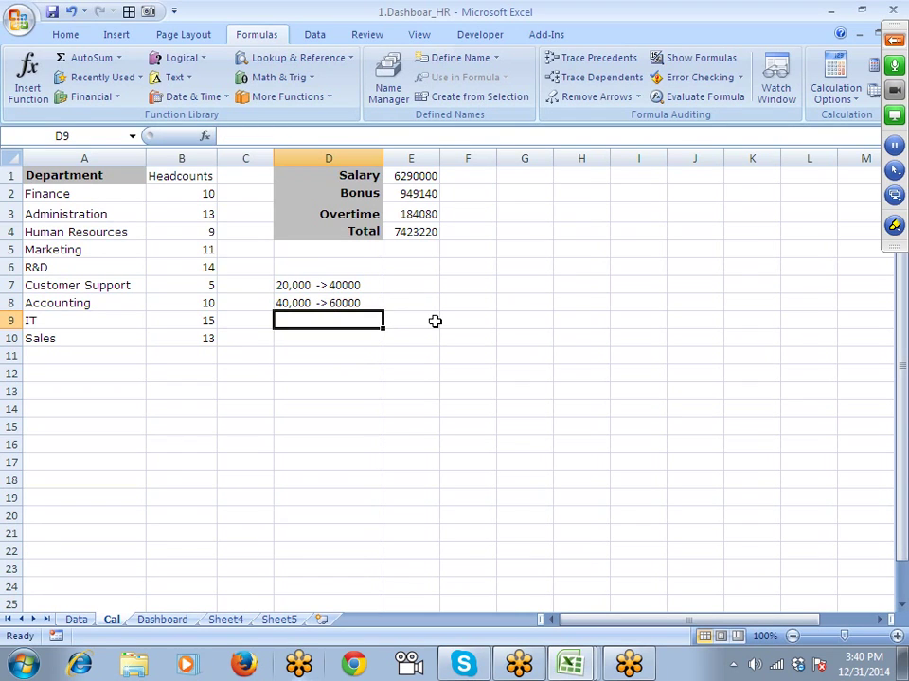
# Step: Copy the range above into D9 and edit it to read "60,000 ->80000"
pyautogui.hotkey('ctrl', 'd')
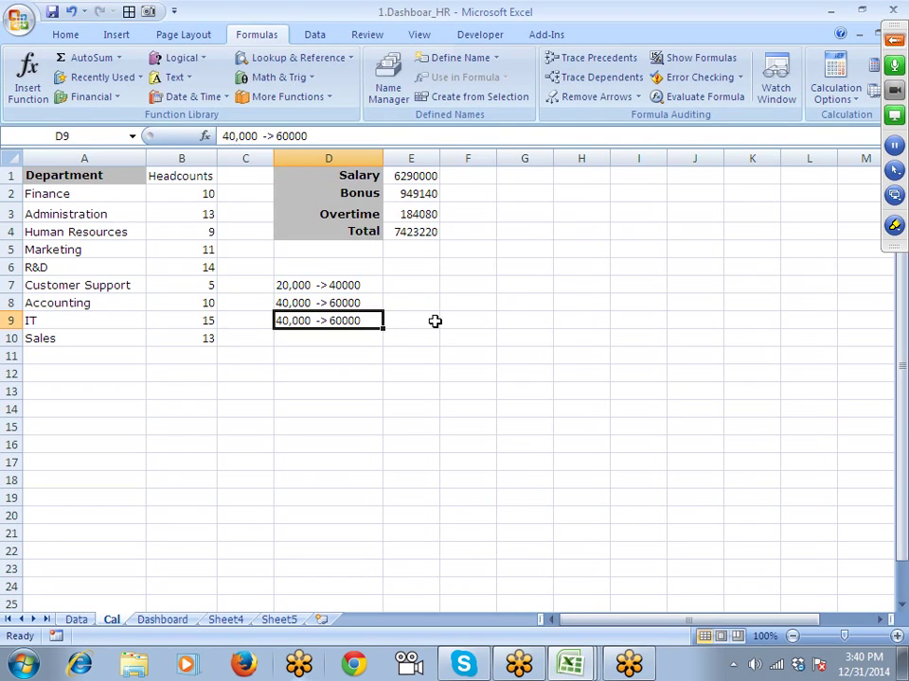
pyautogui.press('F2')
pyautogui.press('Left')
pyautogui.press('Left')
pyautogui.press('Left')
pyautogui.press('Left')
pyautogui.press('Left')
pyautogui.press('Left')
pyautogui.press('Left')
pyautogui.press('Left')
pyautogui.press('Left')
pyautogui.press('Left')
pyautogui.press('Left')
pyautogui.press('Left')
pyautogui.press('Left')
pyautogui.press('Left')
pyautogui.press('Left')
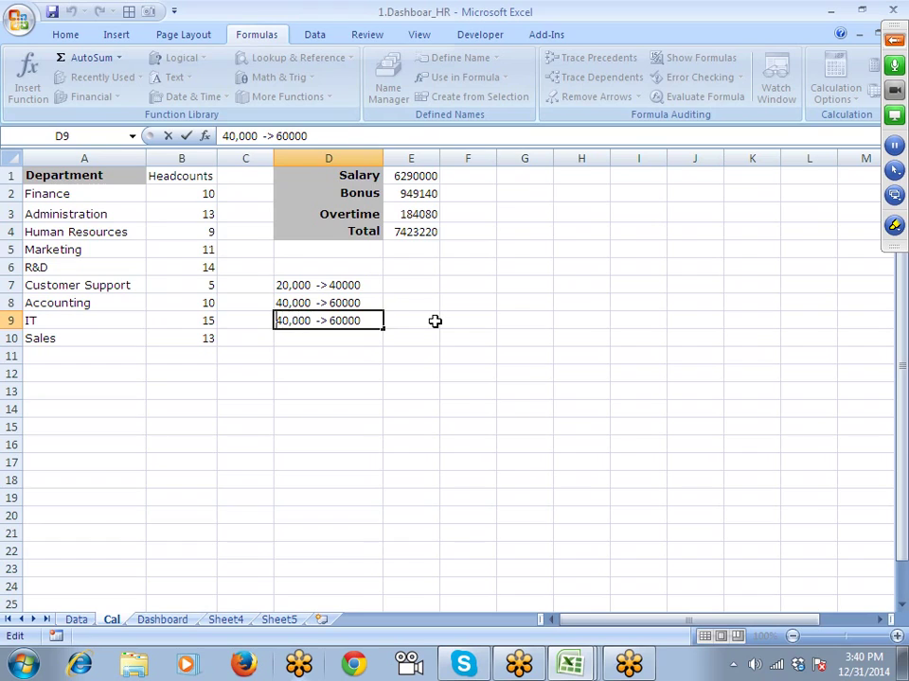
pyautogui.press('Delete')
pyautogui.write('6')
pyautogui.press('Right')
pyautogui.press('Right')
pyautogui.press('Right')
pyautogui.press('Right')
pyautogui.press('Right')
pyautogui.press('Right')
pyautogui.press('Right')
pyautogui.press('Right')
pyautogui.press('Right')
pyautogui.press('Delete')
pyautogui.write('8')
pyautogui.press('Return')
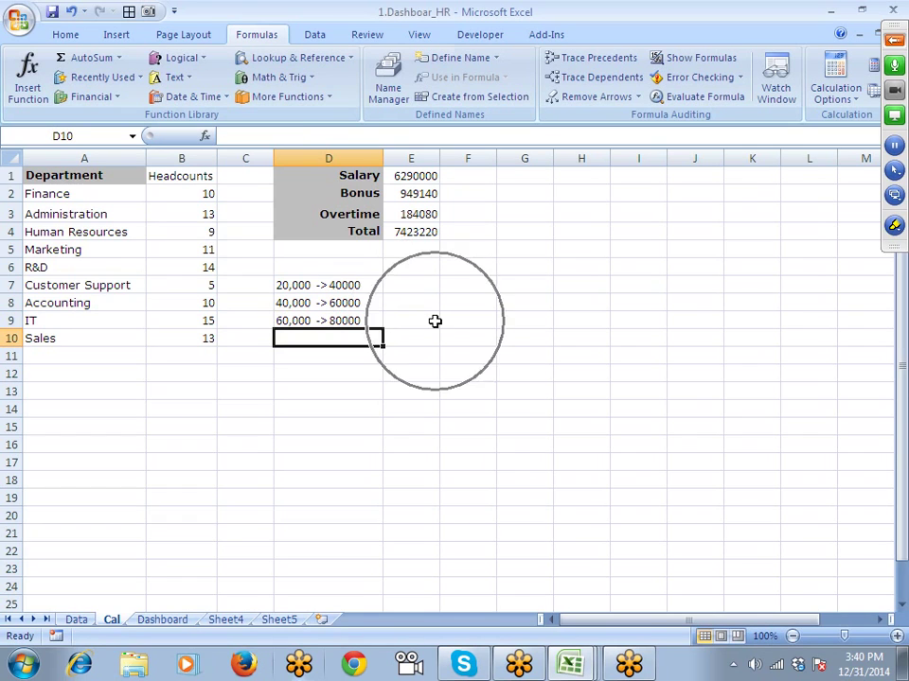
# Step: Fill D10 from the cell above and change the salary range to "80,000 ->100000"
pyautogui.hotkey('ctrl', 'd')
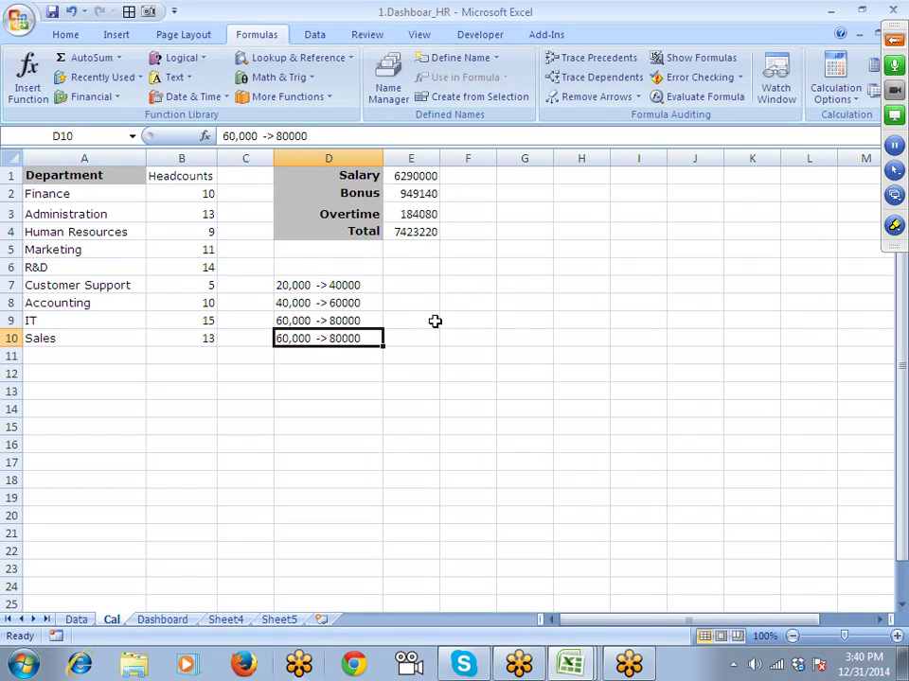
pyautogui.press('F2')
pyautogui.press('Left')
pyautogui.press('Left')
pyautogui.press('Left')
pyautogui.press('Left')
pyautogui.press('Left')
pyautogui.press('Left')
pyautogui.press('Left')
pyautogui.press('Left')
pyautogui.press('Left')
pyautogui.press('Left')
pyautogui.press('Left')
pyautogui.press('Left')
pyautogui.press('Left')
pyautogui.press('Left')
pyautogui.press('Left')
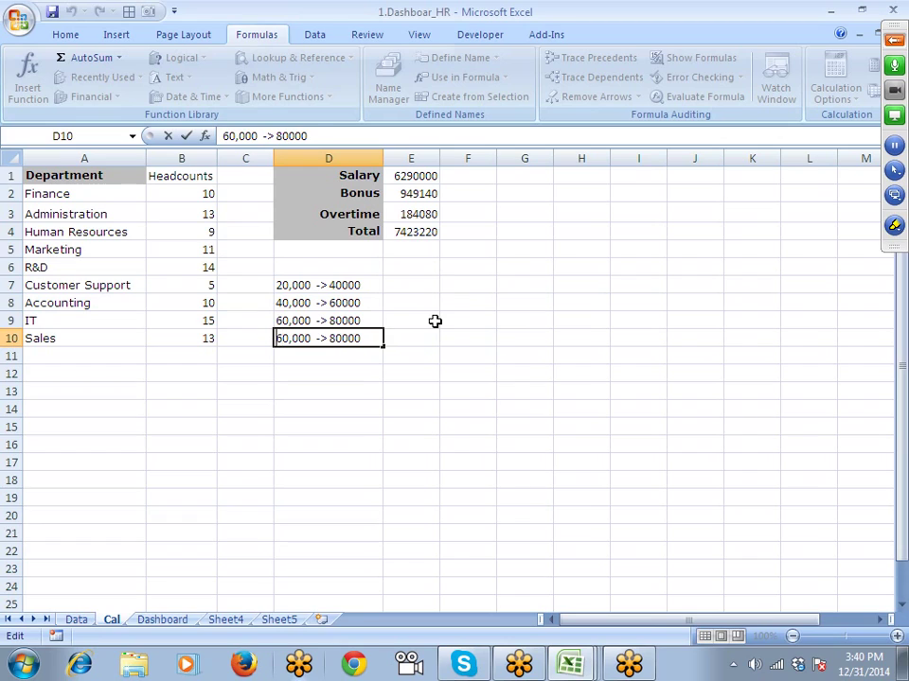
pyautogui.press('Delete')
pyautogui.write('8')
pyautogui.press('Right')
pyautogui.press('Right')
pyautogui.press('Right')
pyautogui.press('Right')
pyautogui.press('Right')
pyautogui.press('Right')
pyautogui.press('Right')
pyautogui.press('Right')
pyautogui.press('Right')
pyautogui.press('Delete')
pyautogui.write('0')
pyautogui.press('BackSpace')
pyautogui.write('10')
pyautogui.press('Return')
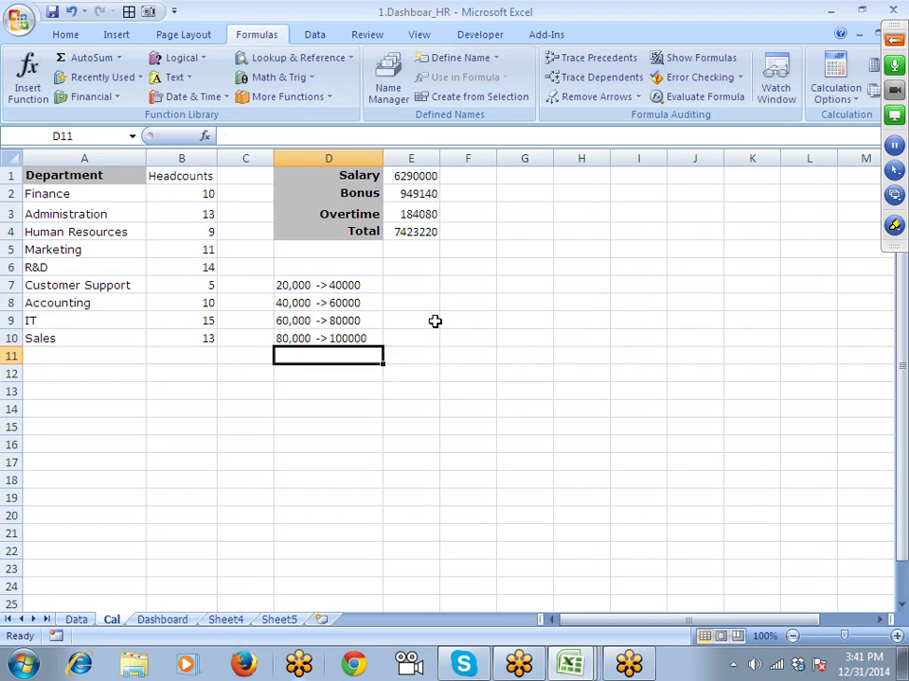
# Step: Fill D11 from the cell above and change the range's lower bound to 1,00,000
pyautogui.hotkey('ctrl', 'd')
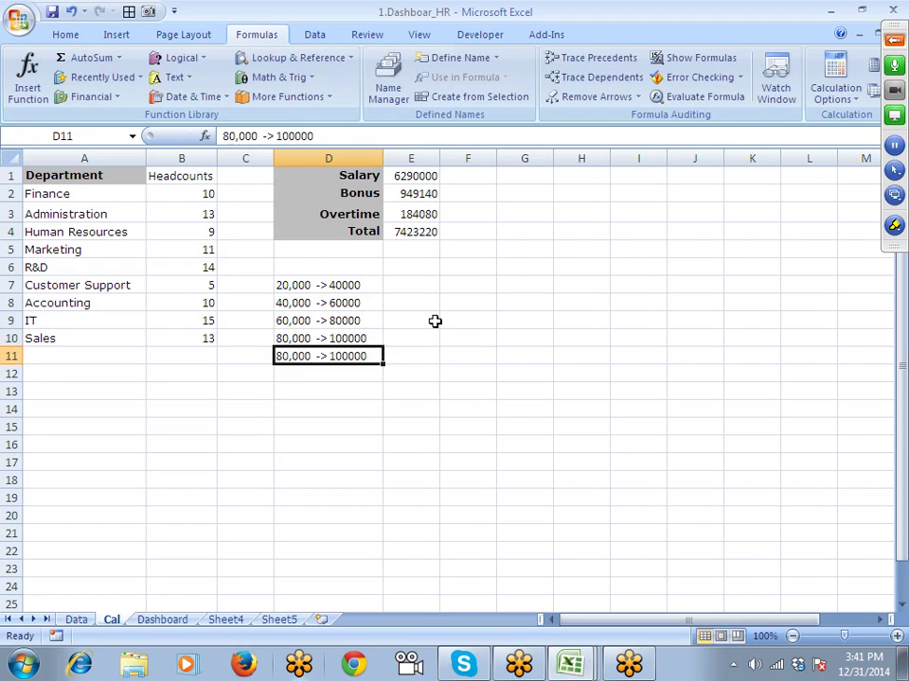
pyautogui.doubleClick(297, 357)
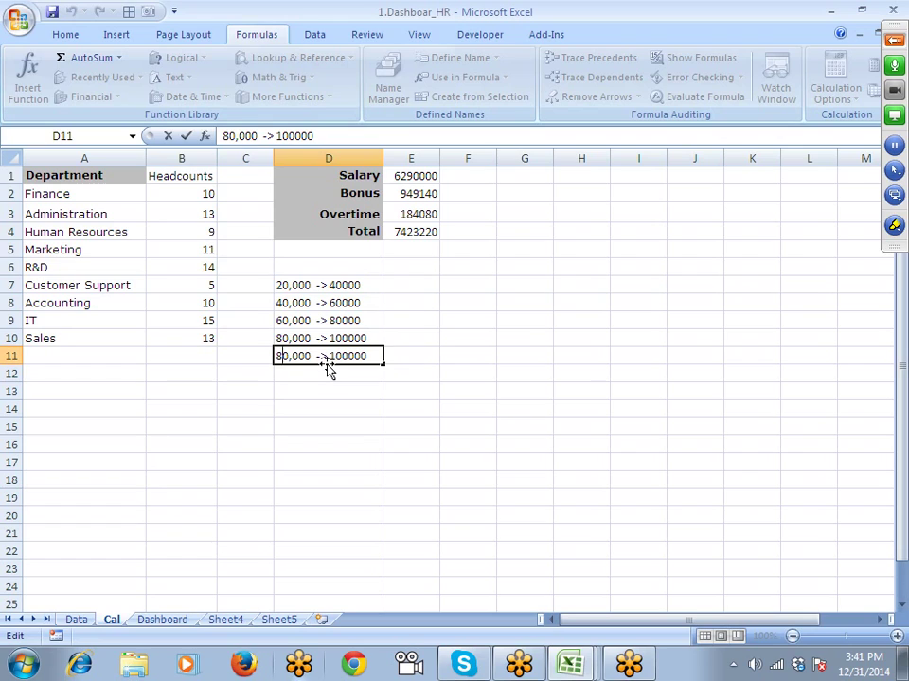
pyautogui.press('BackSpace')
pyautogui.write('1,')
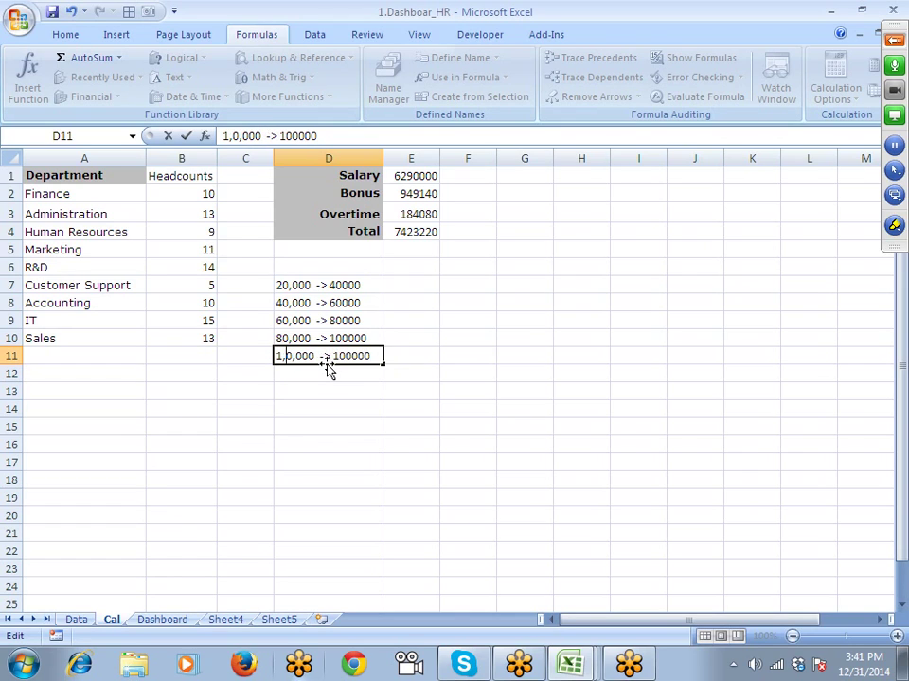
pyautogui.press('Right')
pyautogui.write('0')
pyautogui.press('BackSpace')
pyautogui.write('0')
# Step: Change the upper bound of the range in D11 to 1,40,000 and widen column D slightly to fit it
pyautogui.press('Right')
pyautogui.press('Right')
pyautogui.press('Right')
pyautogui.press('Right')
pyautogui.press('Right')
pyautogui.press('Right')
pyautogui.press('Right')
pyautogui.press('Right')
pyautogui.press('Right')
pyautogui.press('Right')
pyautogui.write(',')
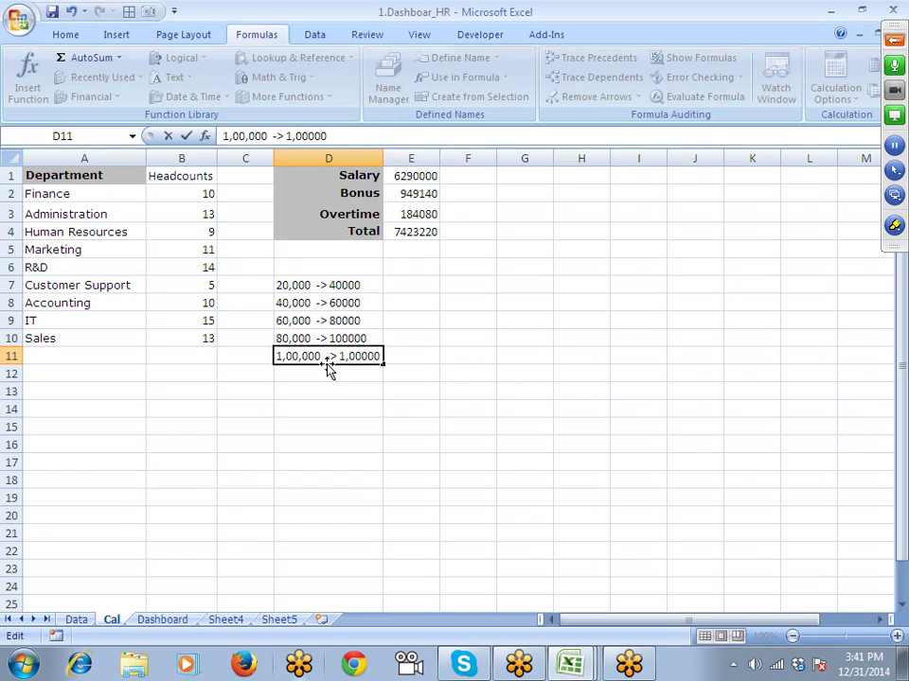
pyautogui.write('2')
pyautogui.press('BackSpace')
pyautogui.write('4')
pyautogui.press('Right')
pyautogui.write(',')
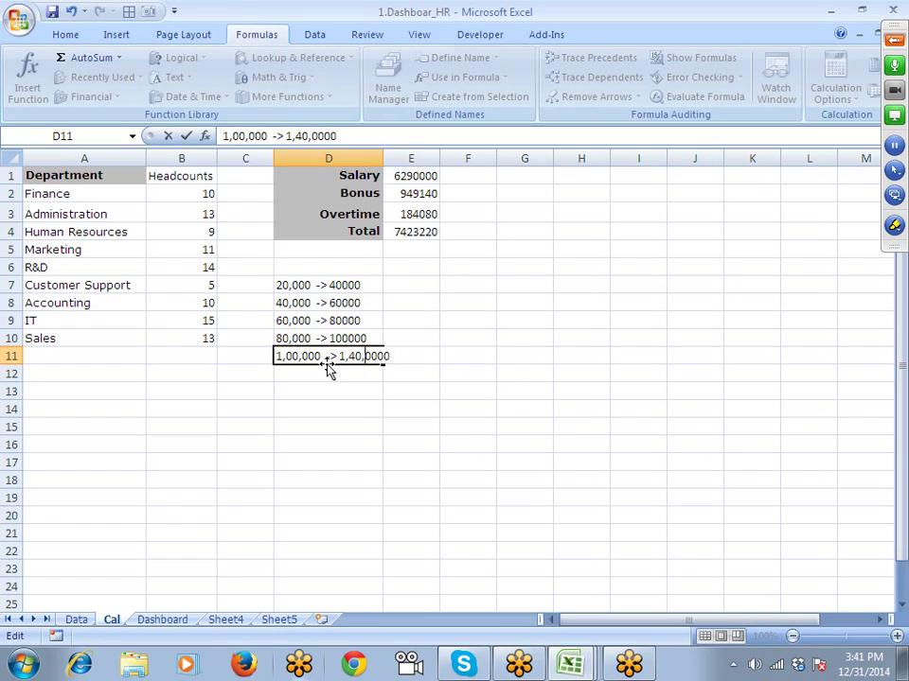
pyautogui.press('Delete')
pyautogui.press('Return')
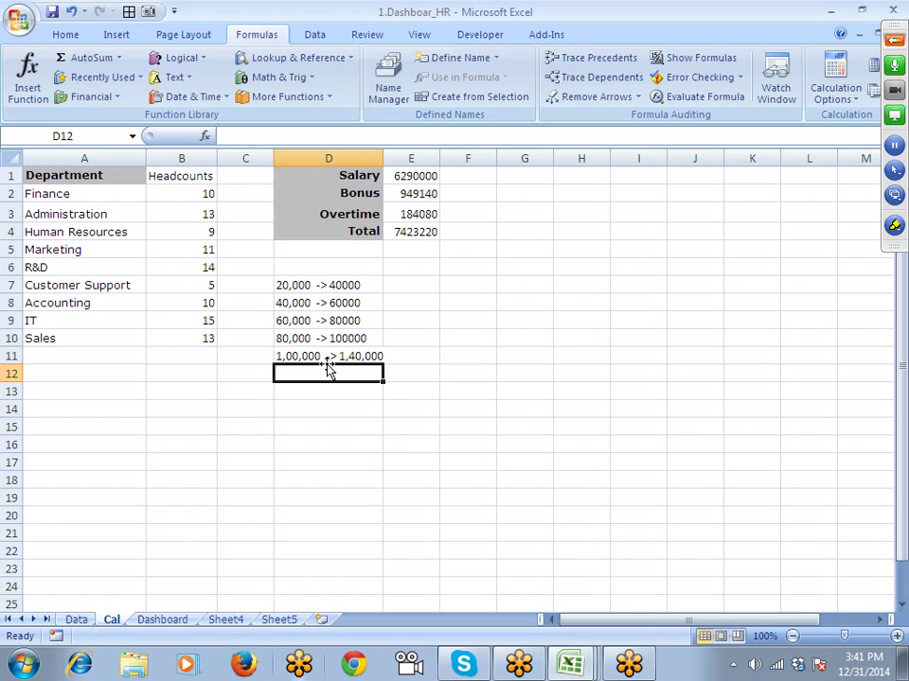
pyautogui.moveTo(383, 161); pyautogui.dragTo(388, 162)
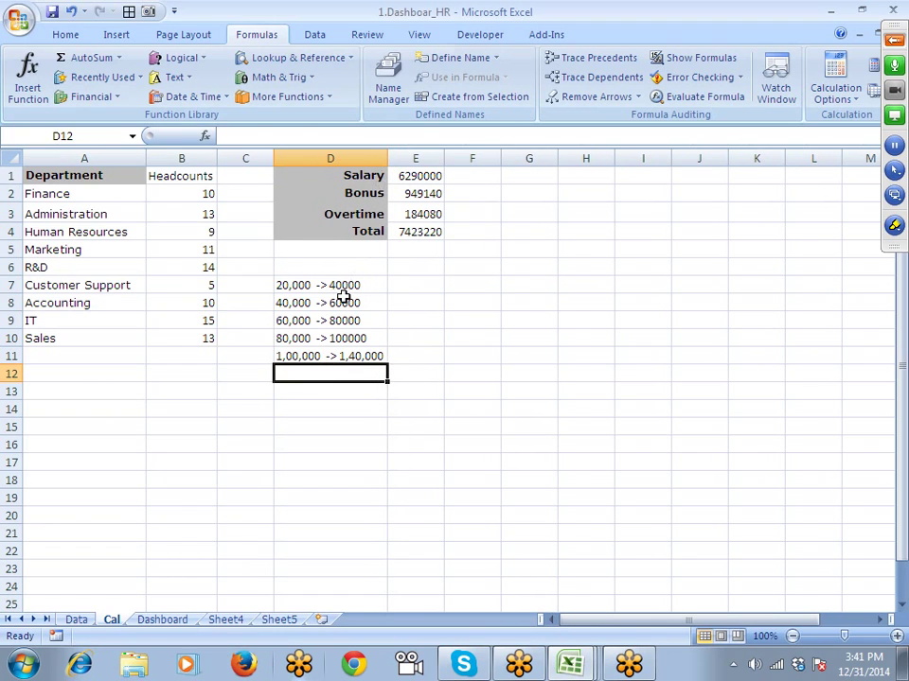
# Step: Copy the five salary ranges in D7:D11 and paste them as values on the Dashboard sheet starting at M8
pyautogui.moveTo(339, 288); pyautogui.dragTo(344, 357)
pyautogui.hotkey('ctrl', 'c')
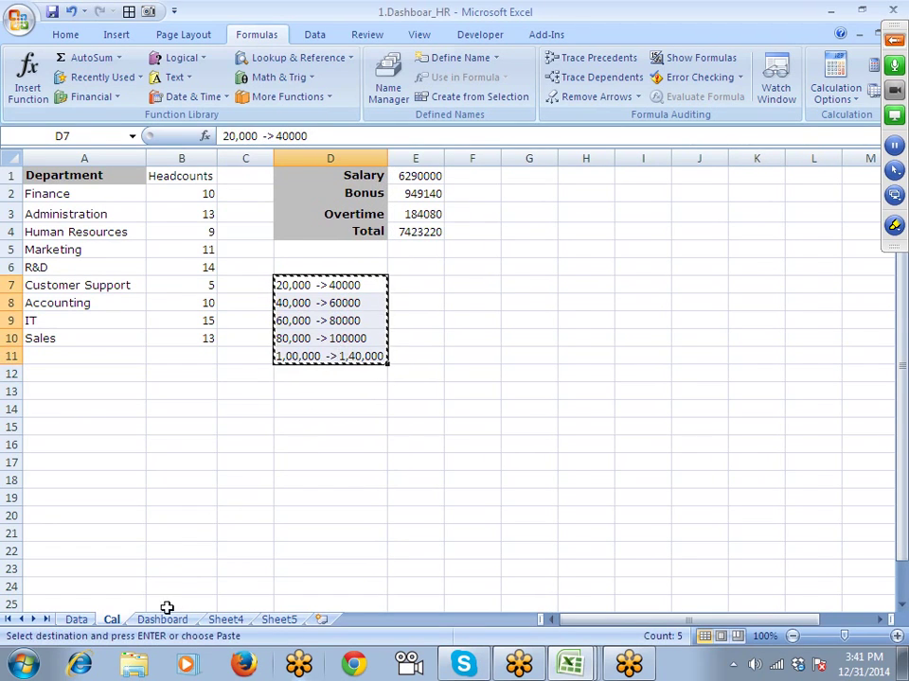
pyautogui.click(161, 619)
pyautogui.click(511, 287)
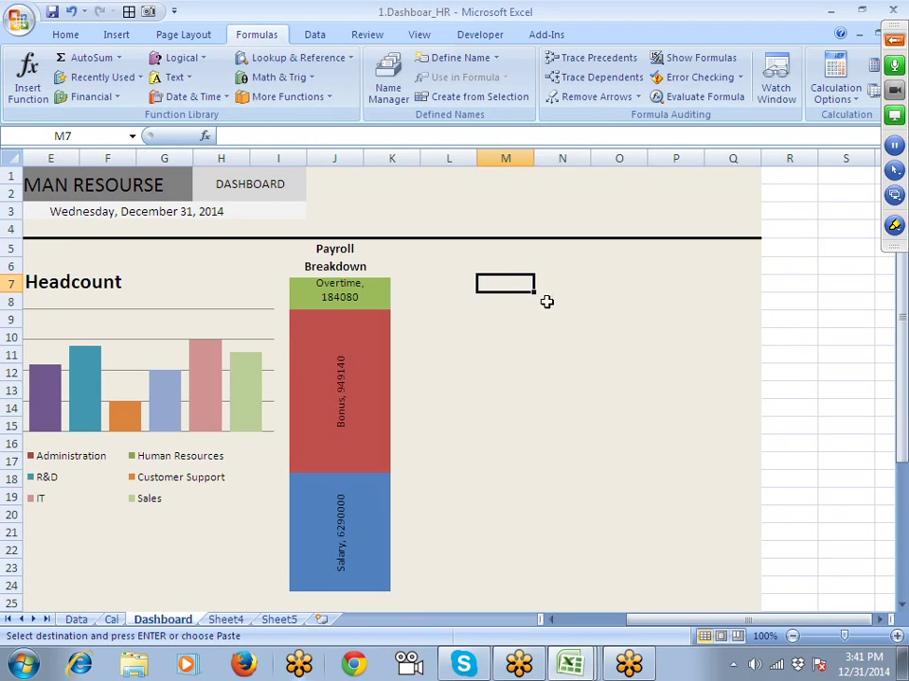
pyautogui.click(541, 301)
pyautogui.click(528, 301)
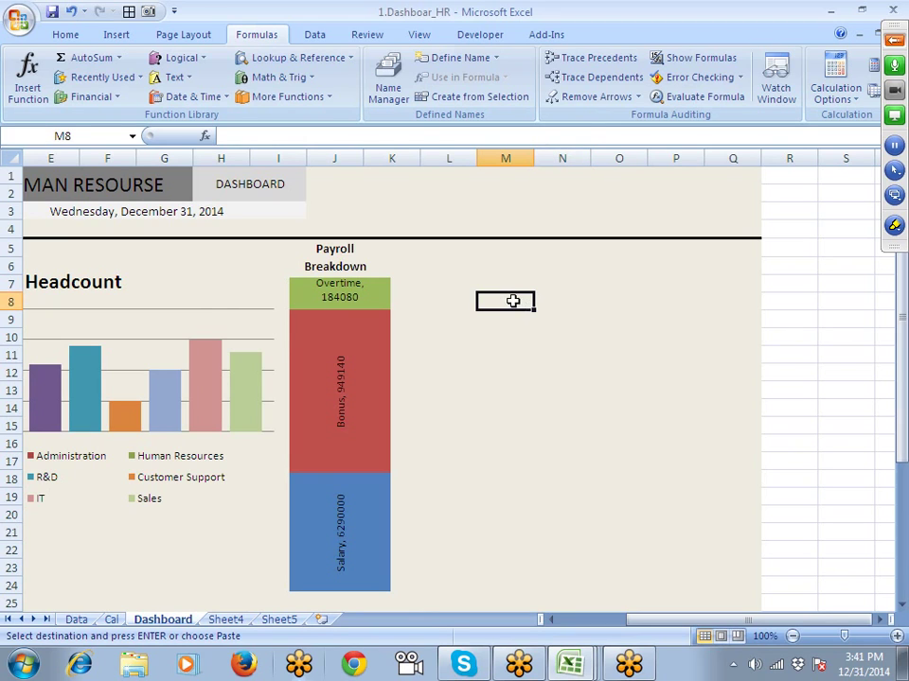
pyautogui.rightClick(506, 301)
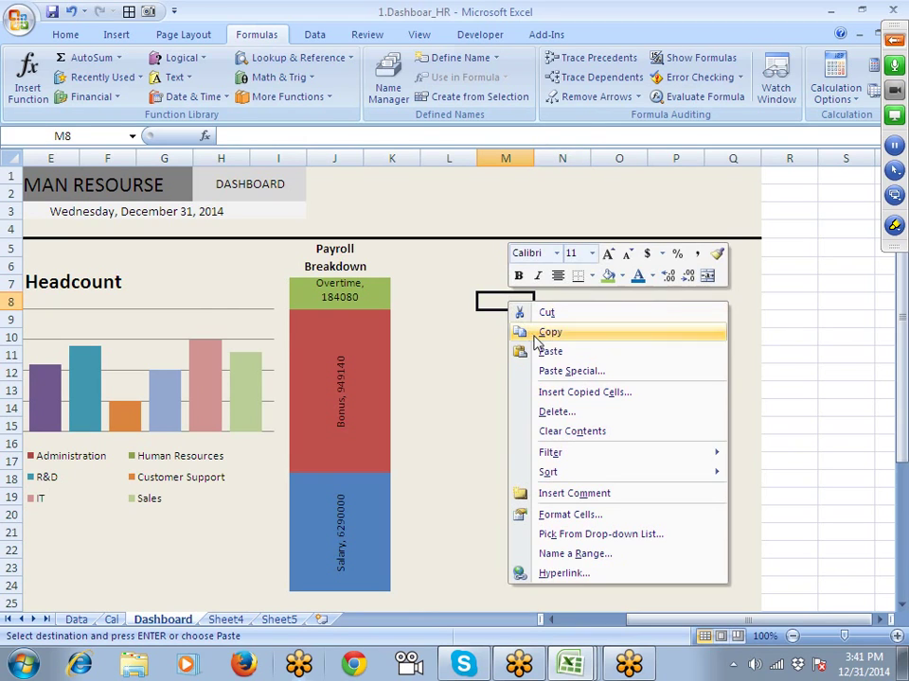
pyautogui.click(536, 373)
pyautogui.click(432, 305)
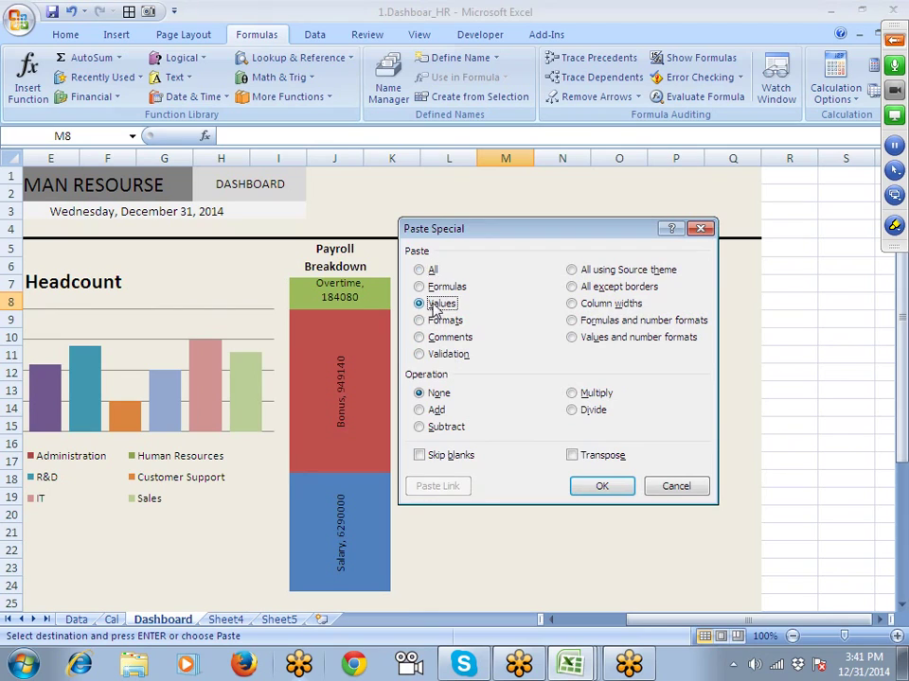
pyautogui.click(602, 485)
pyautogui.click(511, 450)
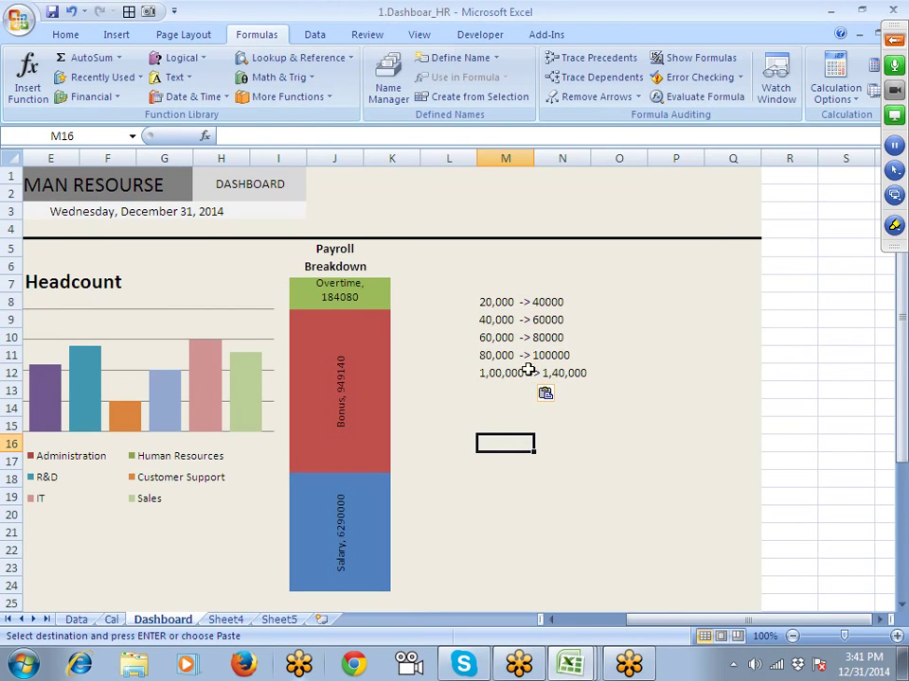
pyautogui.moveTo(497, 304); pyautogui.dragTo(562, 304)
pyautogui.click(546, 393)
pyautogui.click(355, 525)
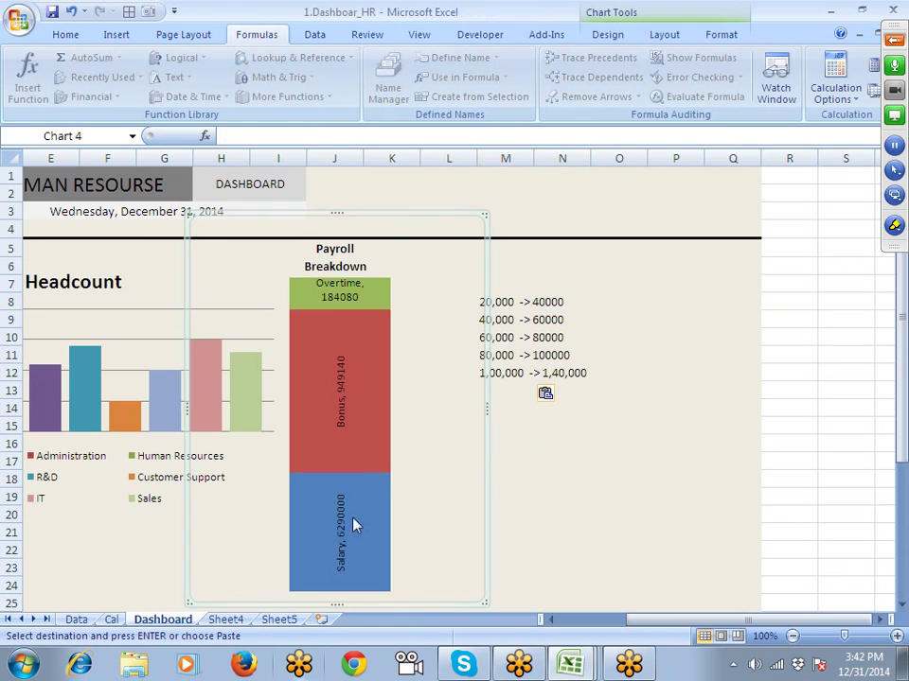
# Step: Return to the Cal sheet, clear the copy selection and select cell E7 beside the first salary range
pyautogui.click(111, 619)
pyautogui.press('Escape')
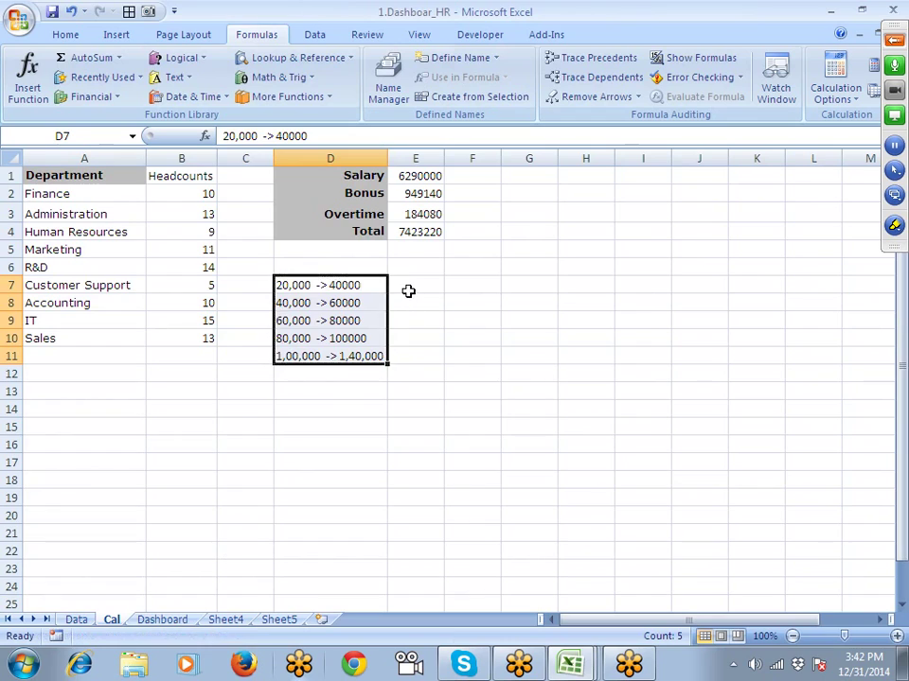
pyautogui.click(408, 291)
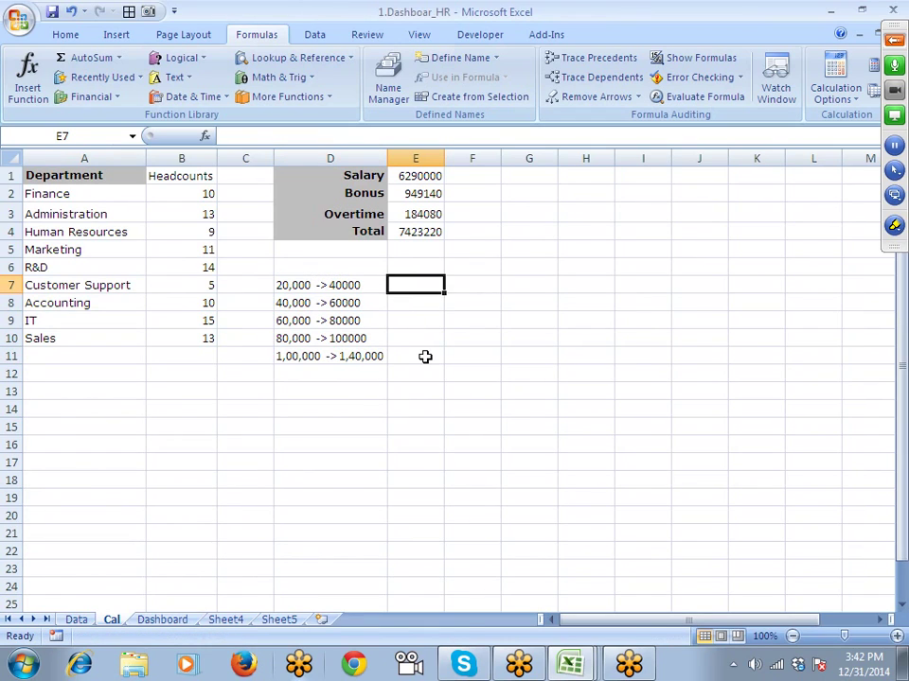
pyautogui.write('coun')
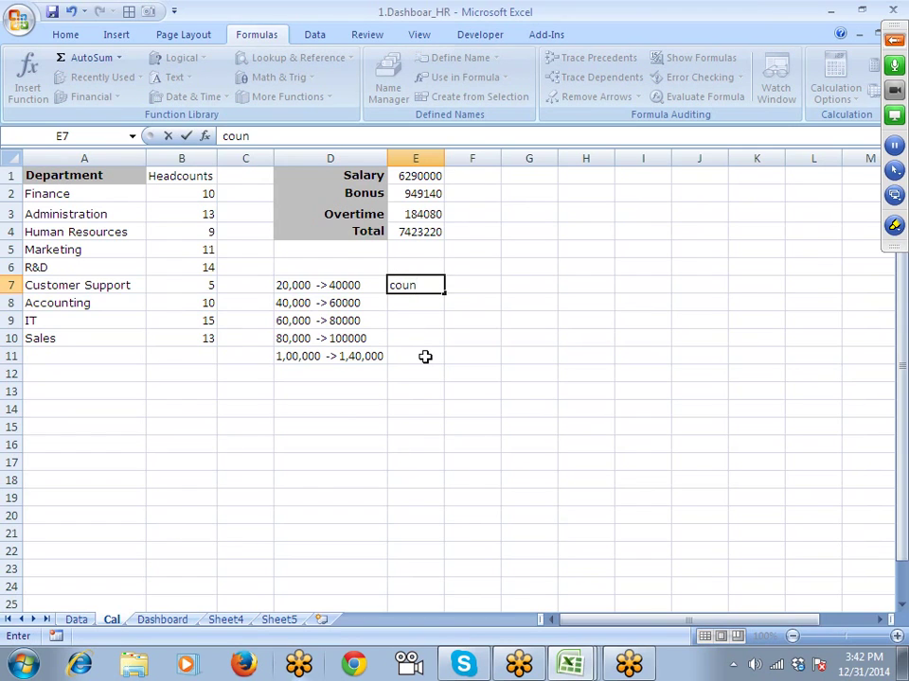
pyautogui.press('BackSpace')
pyautogui.press('BackSpace')
pyautogui.press('BackSpace')
pyautogui.press('BackSpace')
# Step: Start a COUNTIFS formula in E7 with the Data sheet's Salary column C:C and the first criterion ">=20000"
pyautogui.write('=')
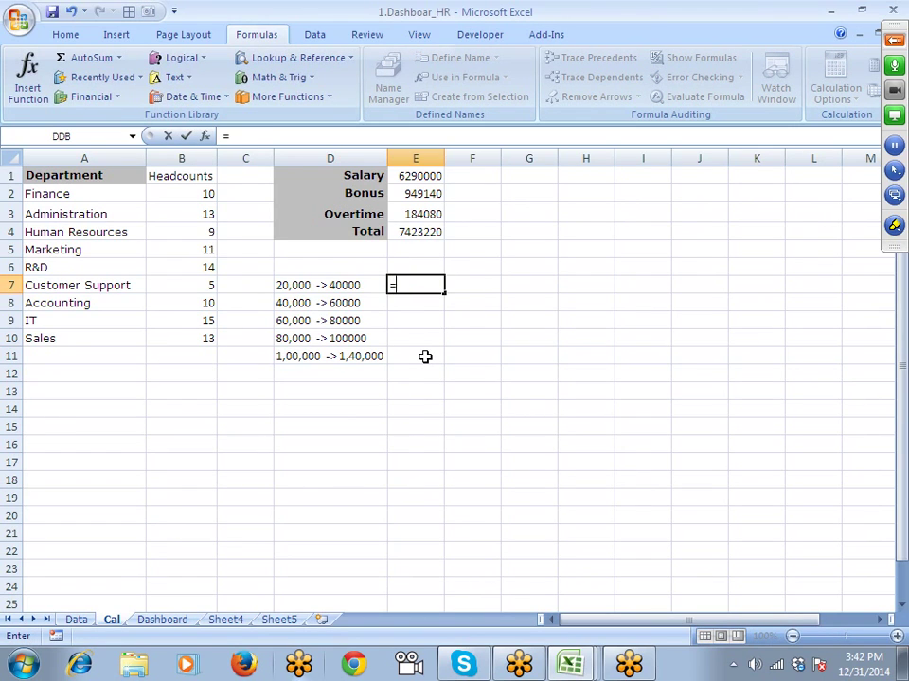
pyautogui.write('co')
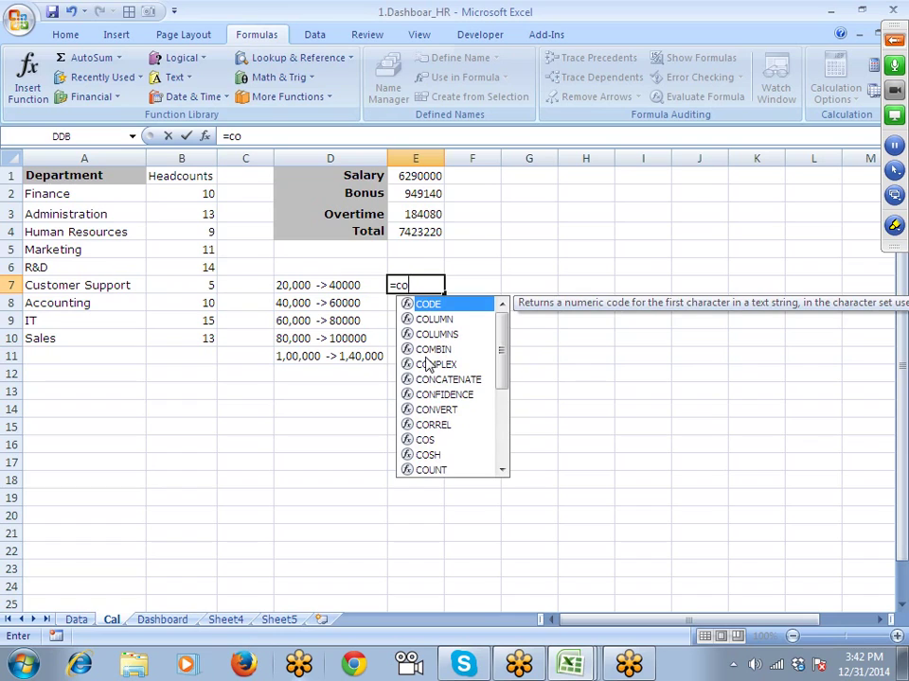
pyautogui.write('un')
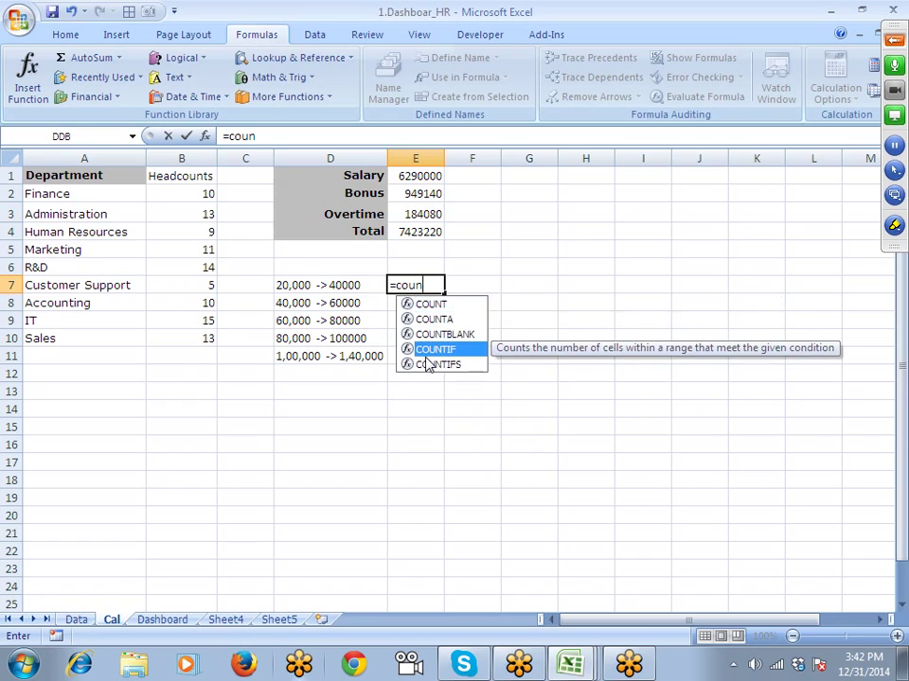
pyautogui.doubleClick(425, 352)
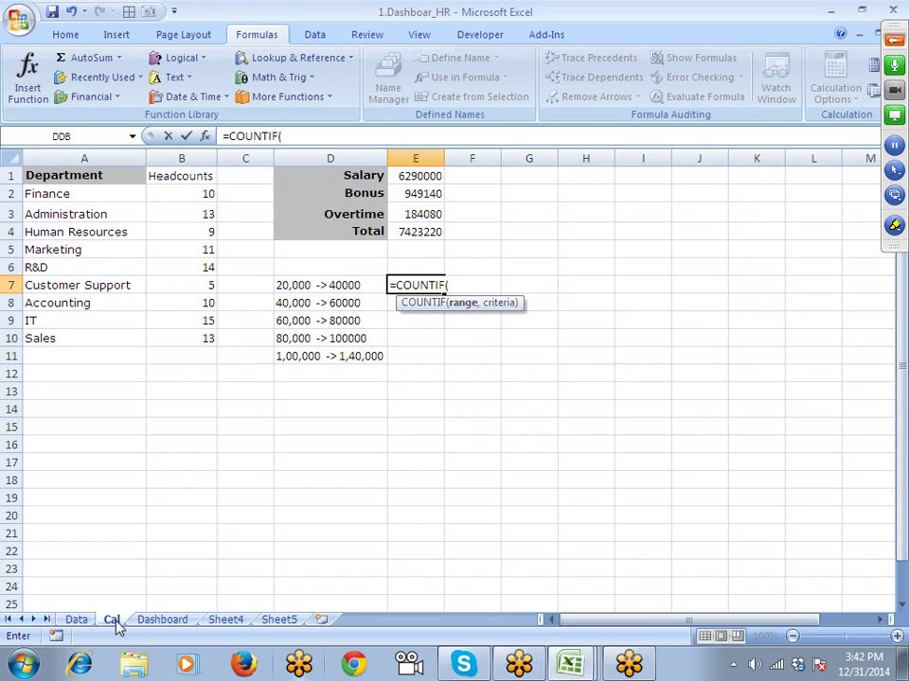
pyautogui.press('BackSpace')
pyautogui.write('S(')
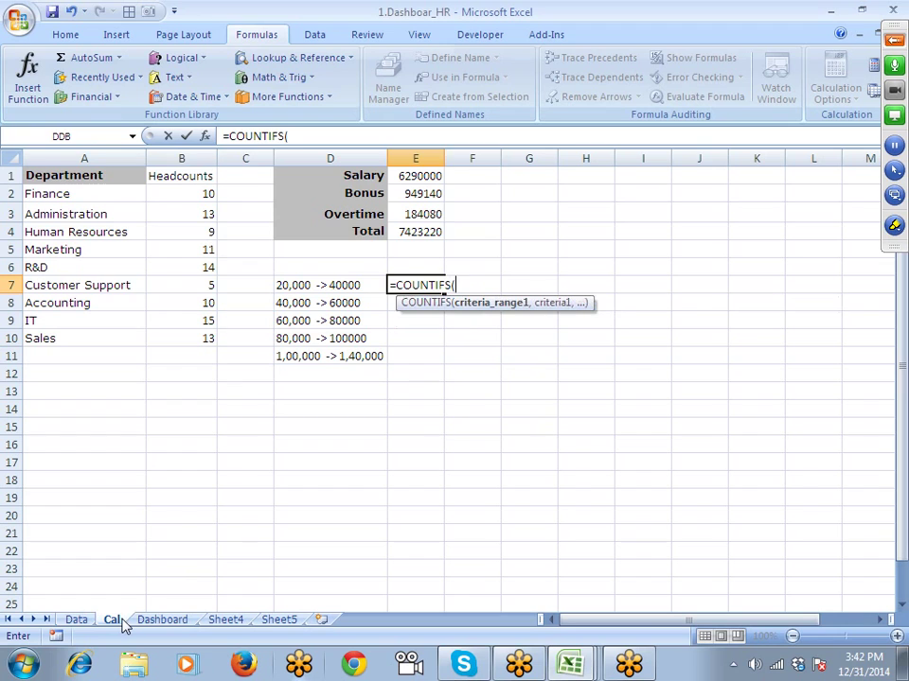
pyautogui.click(76, 620)
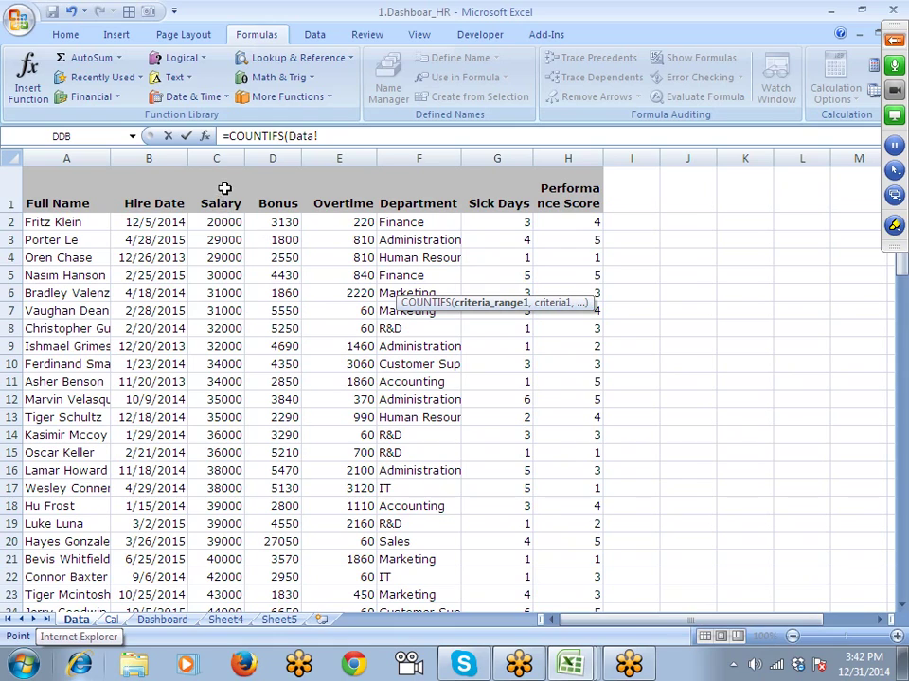
pyautogui.click(219, 158)
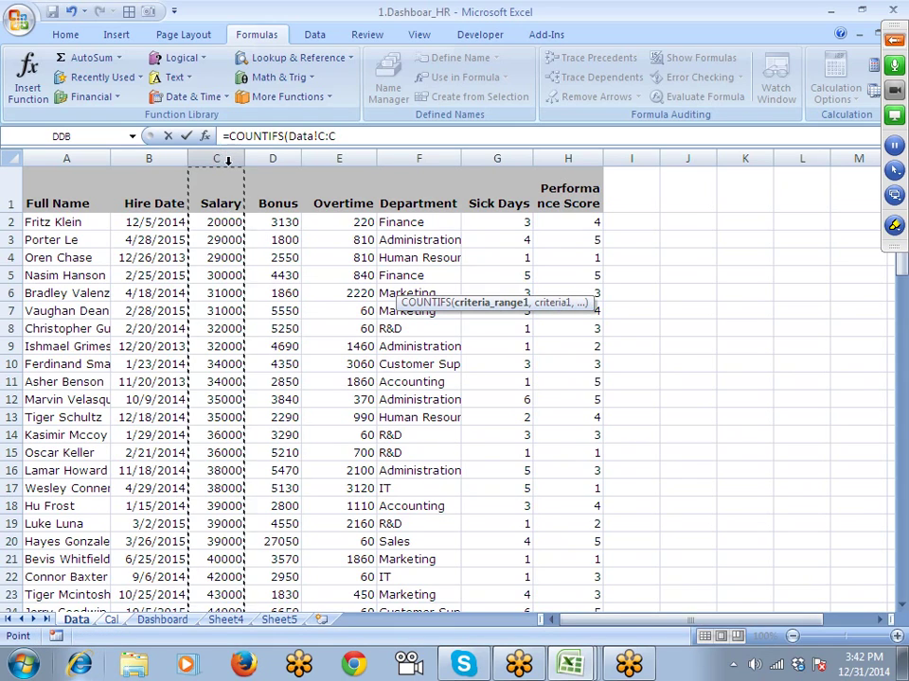
pyautogui.write(',">')
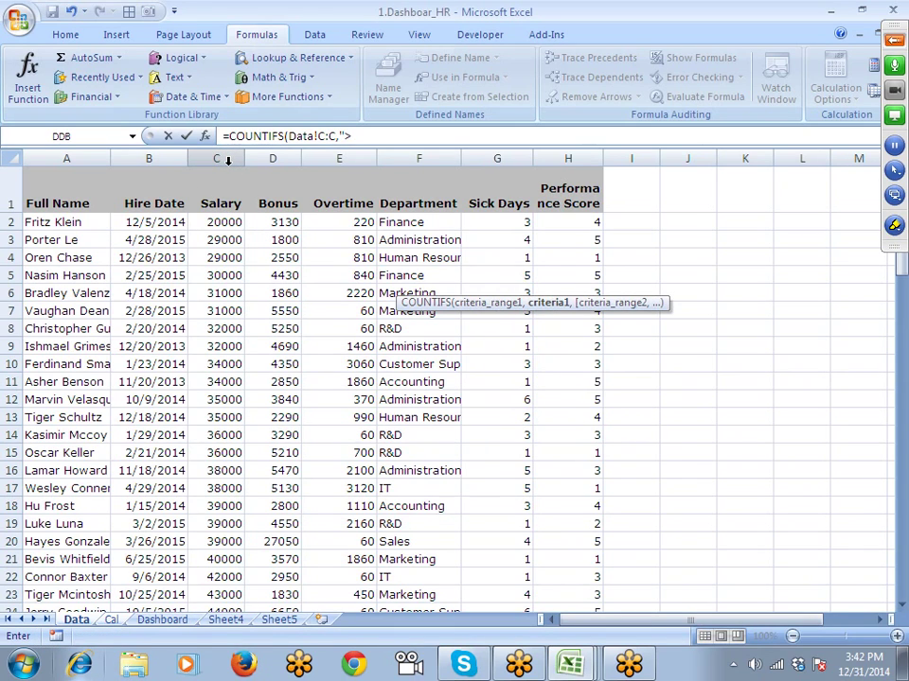
pyautogui.write('=2000')
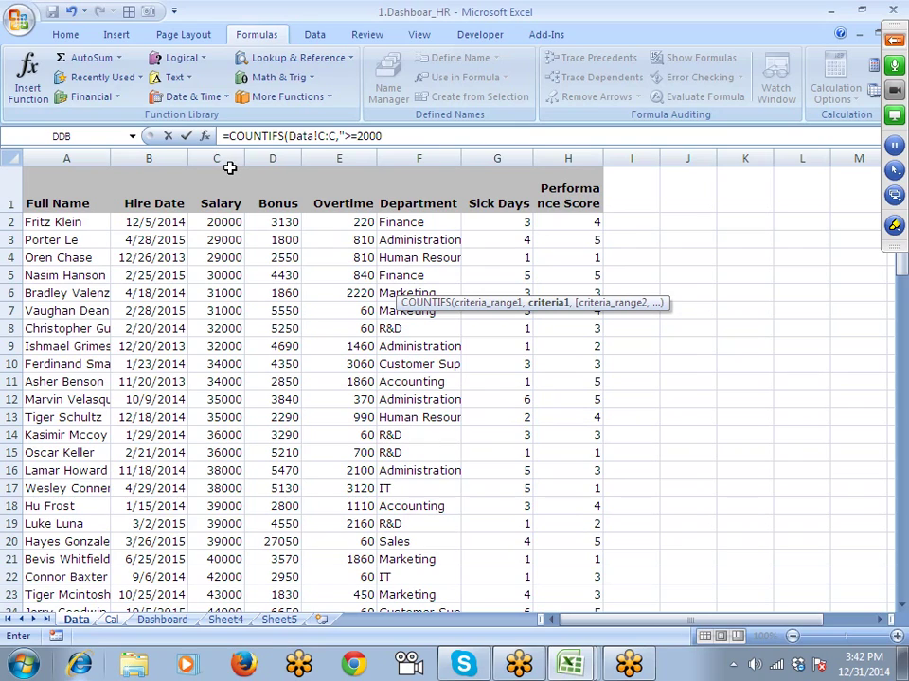
pyautogui.write('0",')
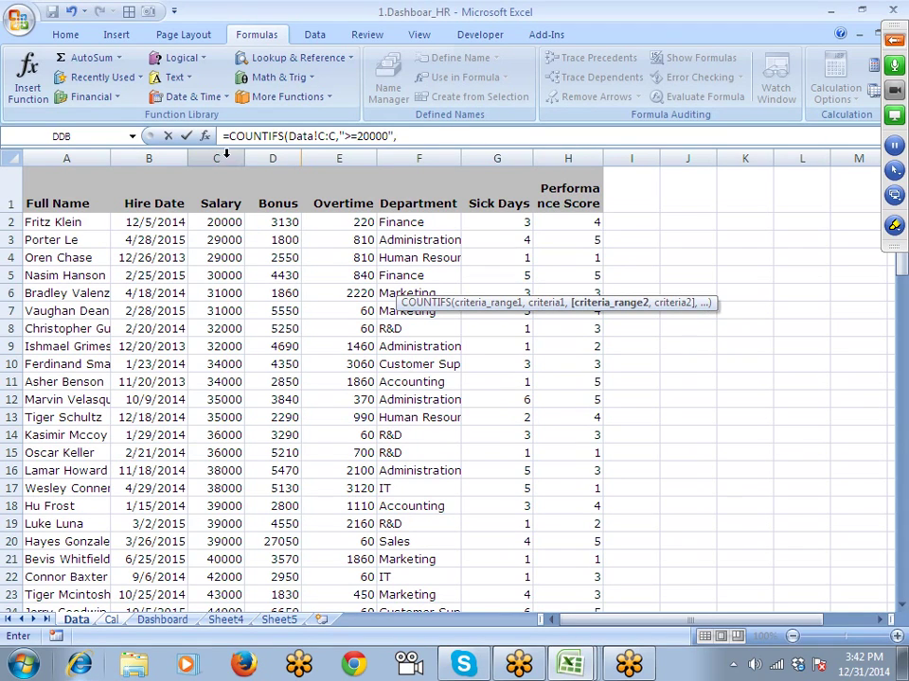
# Step: Complete the COUNTIFS formula with a second condition on Data column C:C using the criterion "<=20000"
pyautogui.click(238, 154)
pyautogui.write(',"<')
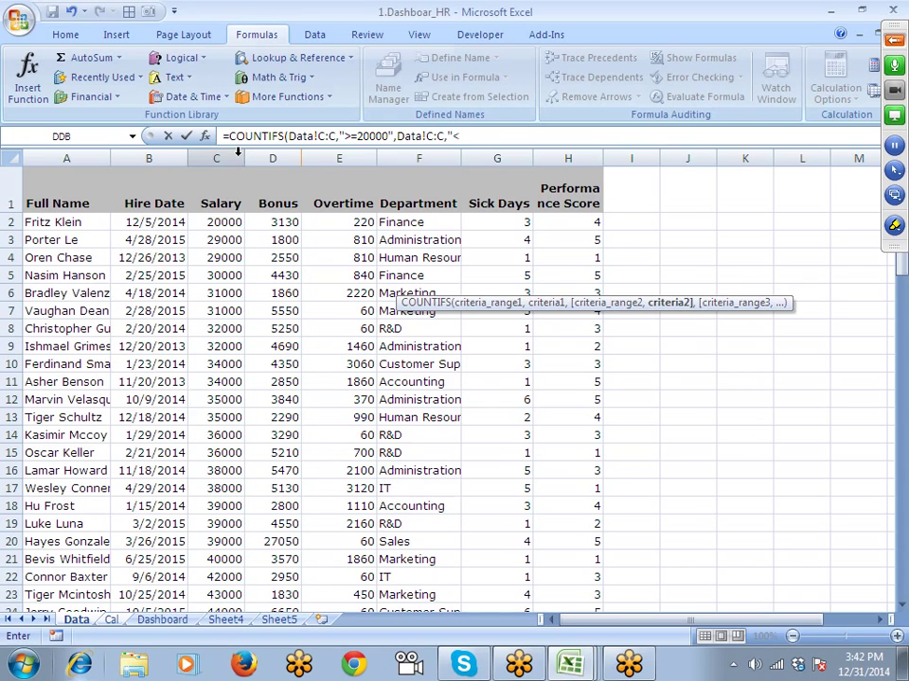
pyautogui.write('=20000')
pyautogui.press('Return')
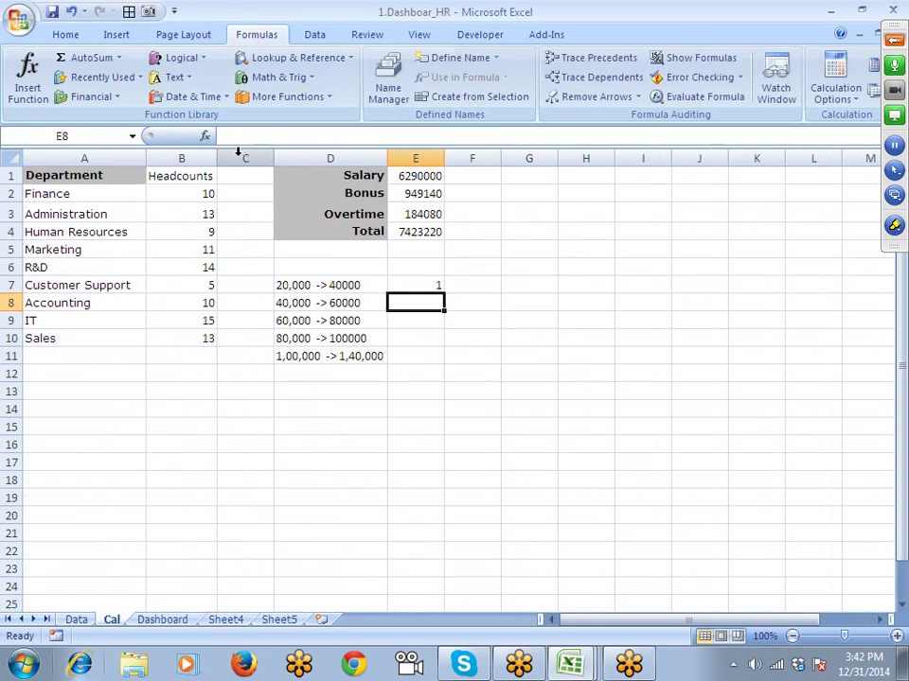
# Step: Correct the upper criterion in E7's COUNTIFS formula to "<=40000"
pyautogui.press('Up')
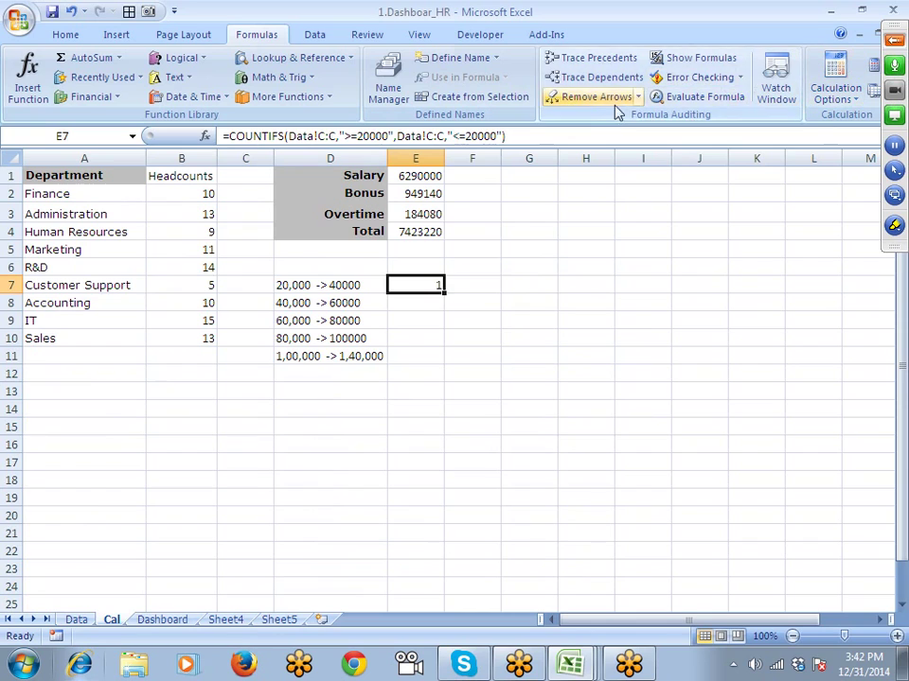
pyautogui.click(471, 136)
pyautogui.press('BackSpace')
pyautogui.write('4')
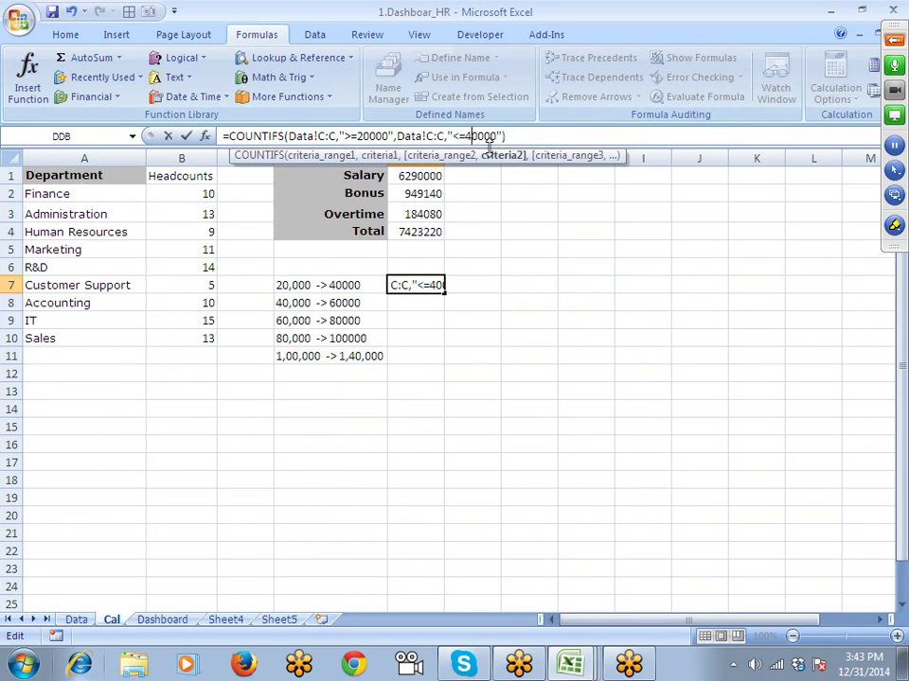
pyautogui.press('Return')
# Step: Fill the COUNTIFS formula from E7 down through E11 beside all the salary ranges
pyautogui.press('Up')
pyautogui.hotkey('shift', 'Down')
pyautogui.hotkey('shift', 'Down')
pyautogui.hotkey('shift', 'Down')
pyautogui.hotkey('shift', 'Down')
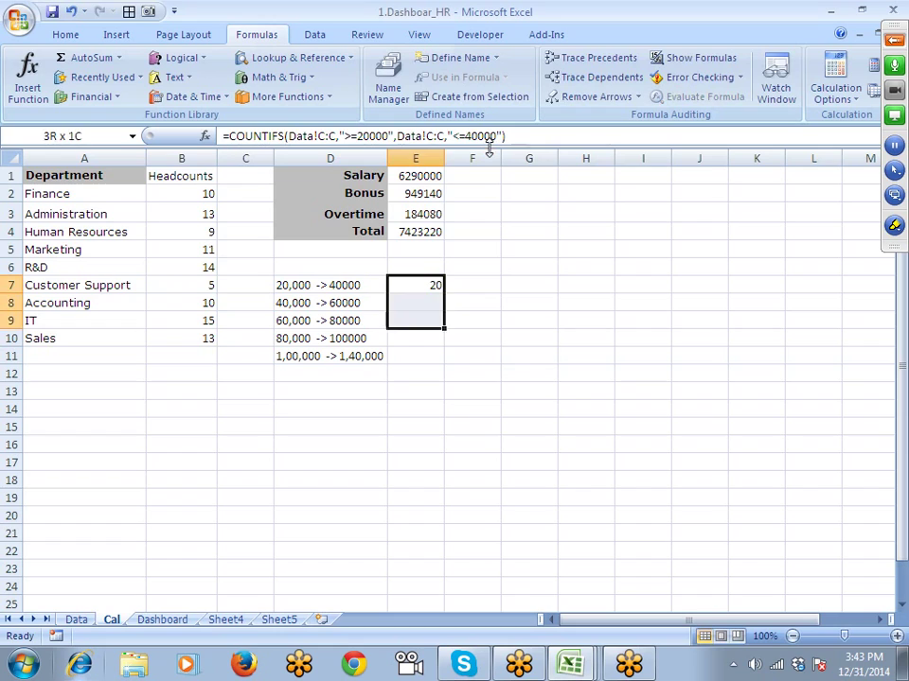
pyautogui.hotkey('ctrl', 'd')
# Step: Change E8's COUNTIFS criteria to ">=40000" and "<=60000" to match the second salary range
pyautogui.press('Down')
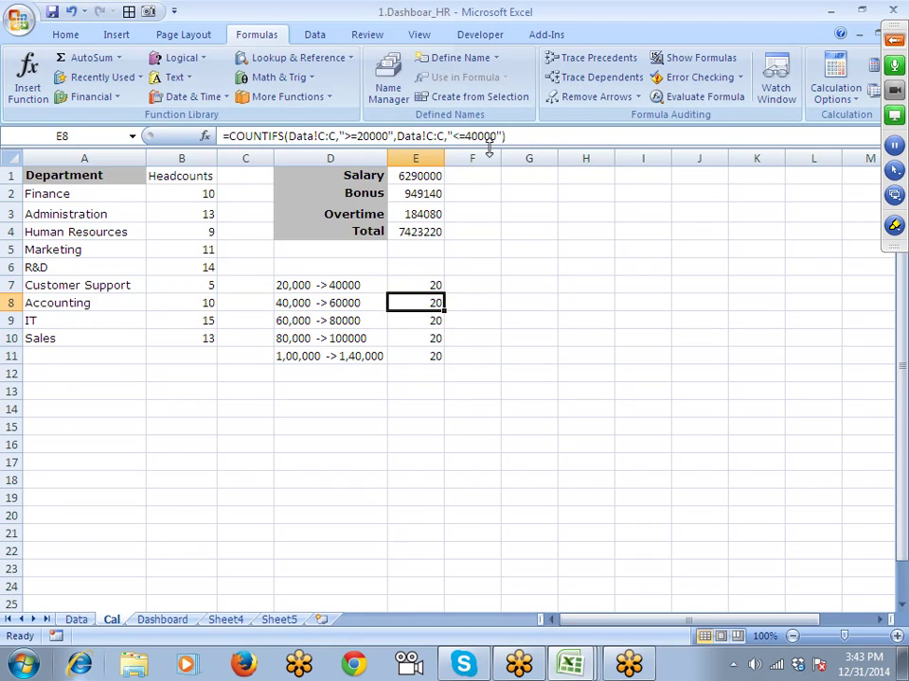
pyautogui.click(365, 136)
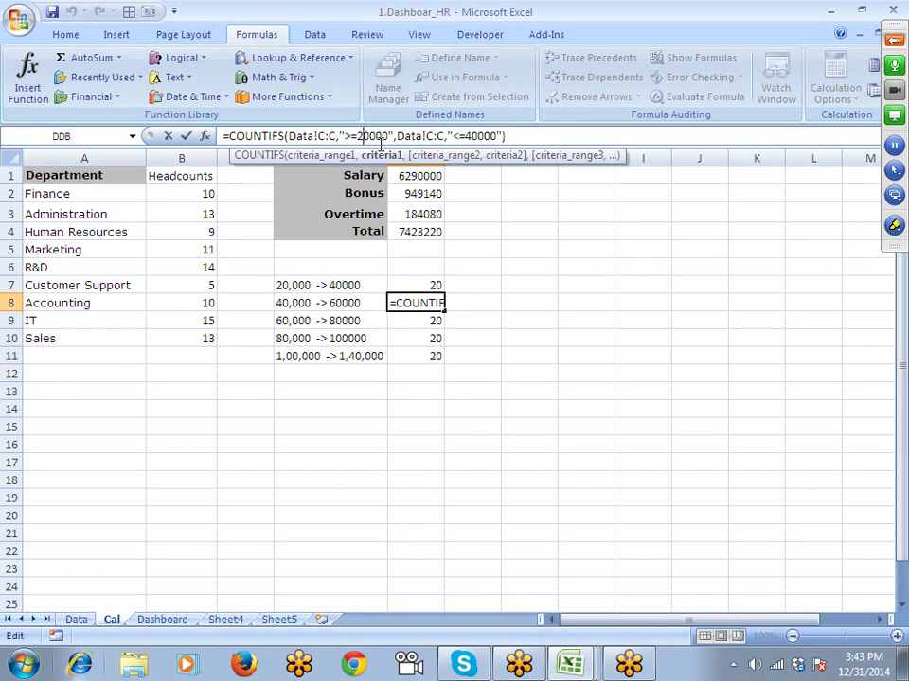
pyautogui.press('BackSpace')
pyautogui.write('4')
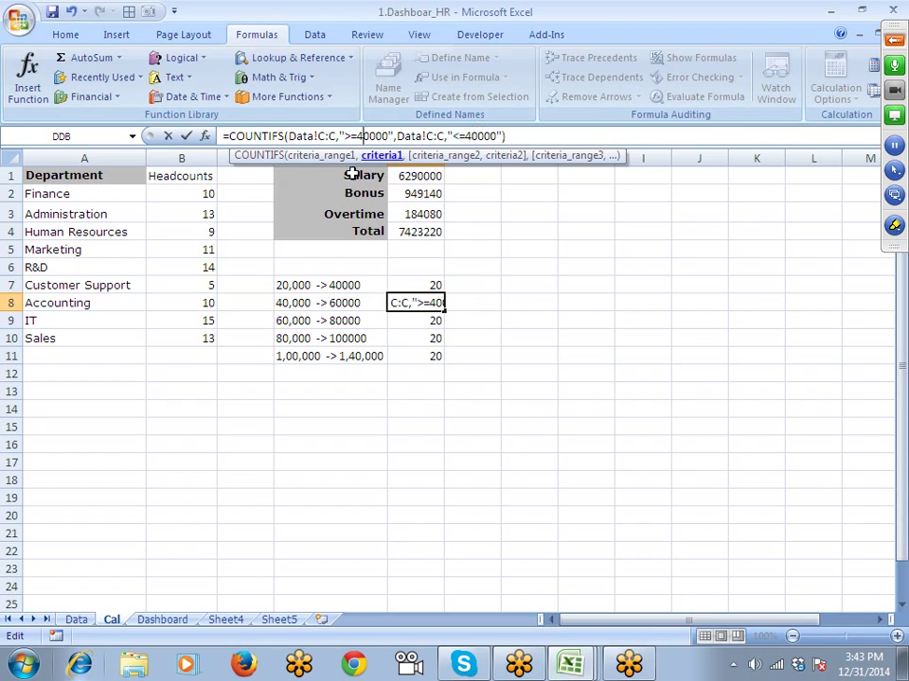
pyautogui.click(466, 136)
pyautogui.press('Return')
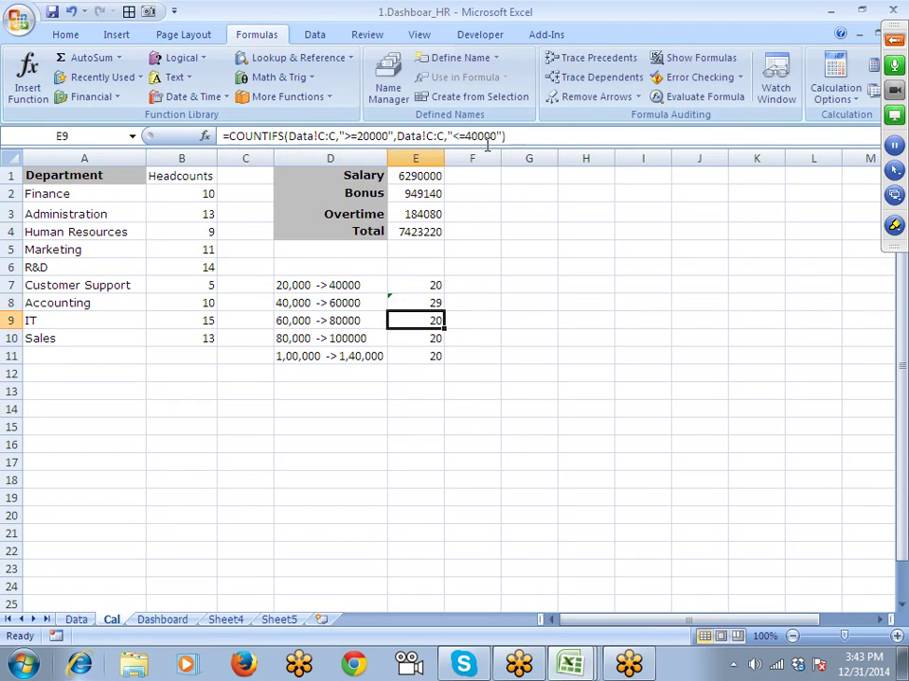
pyautogui.click(417, 305)
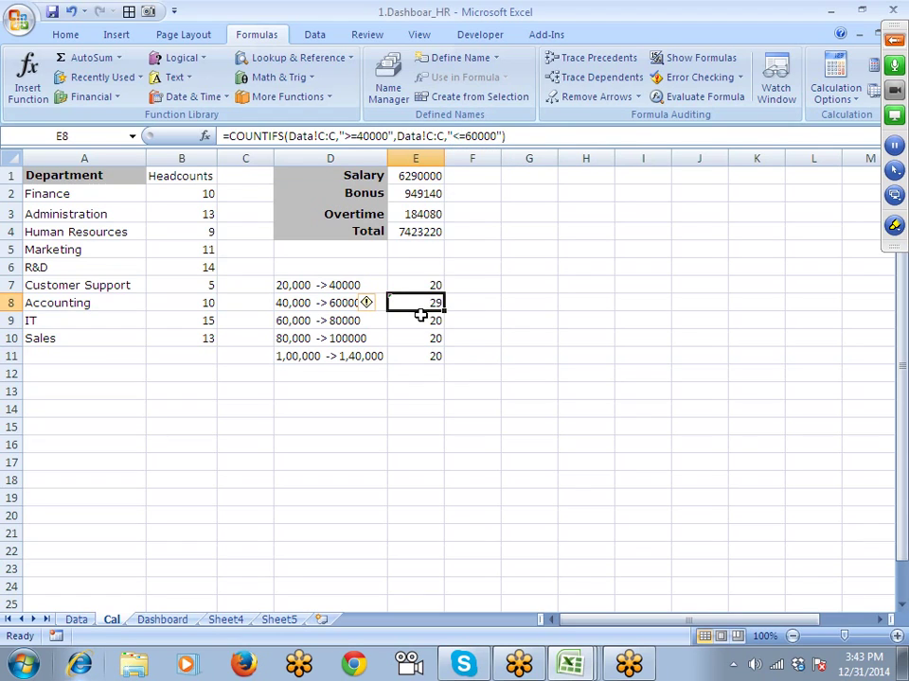
# Step: Change E9's COUNTIFS criteria to ">=60000" and "<=80000" for the third salary range
pyautogui.click(417, 316)
pyautogui.click(363, 136)
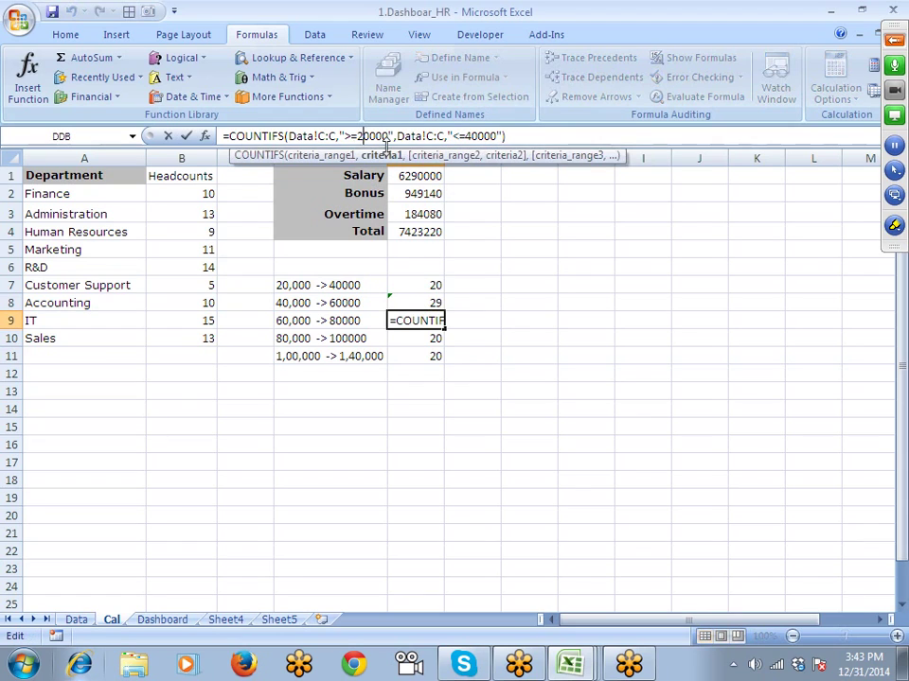
pyautogui.press('BackSpace')
pyautogui.write('6')
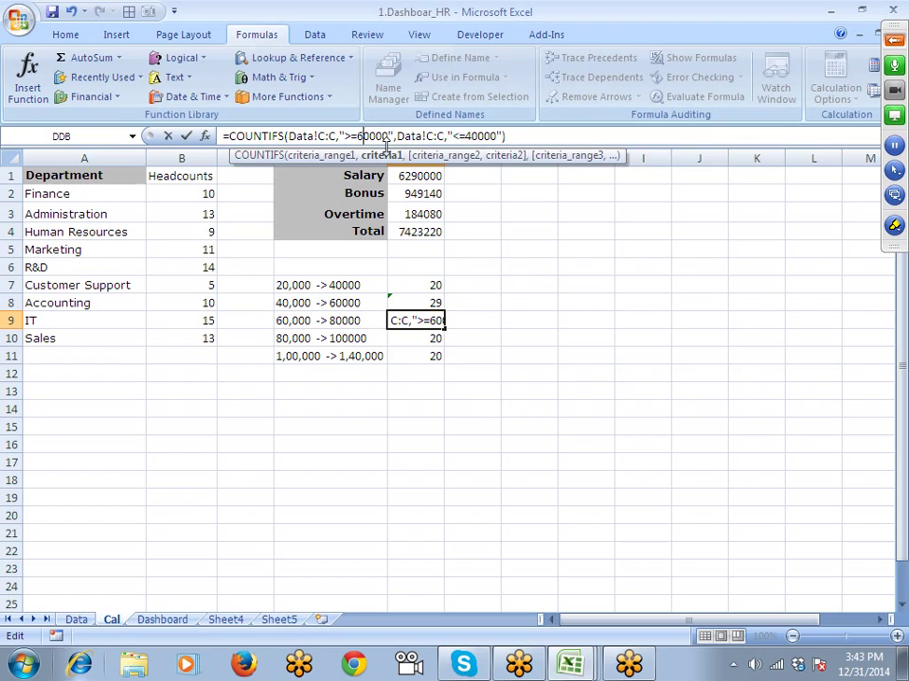
pyautogui.click(499, 137)
pyautogui.press('BackSpace')
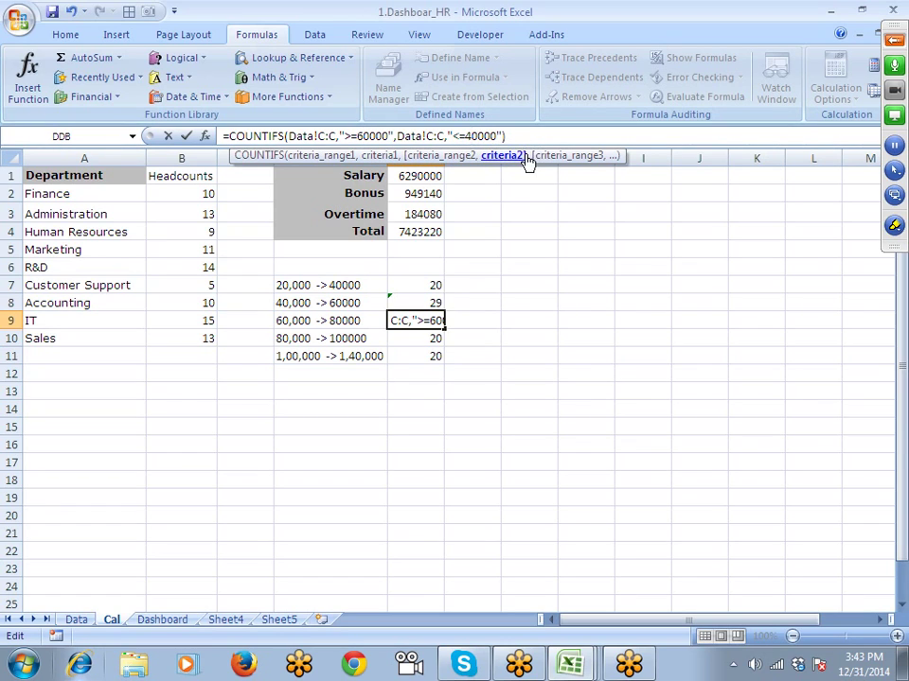
pyautogui.write('8')
pyautogui.press('Return')
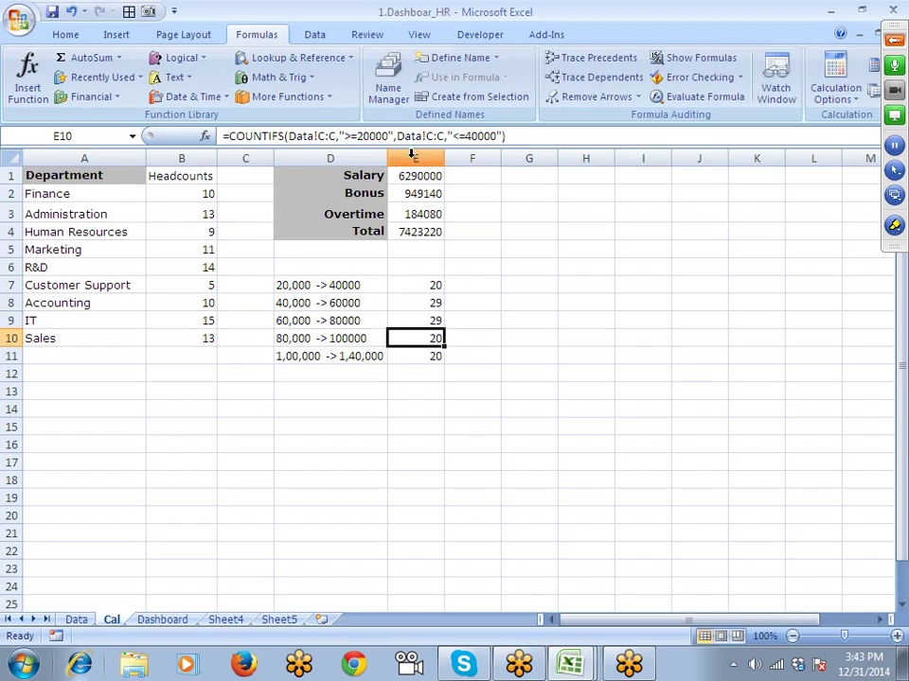
# Step: Change E10's COUNTIFS criteria to ">=80000" and "<=100000" for the fourth salary range
pyautogui.click(363, 136)
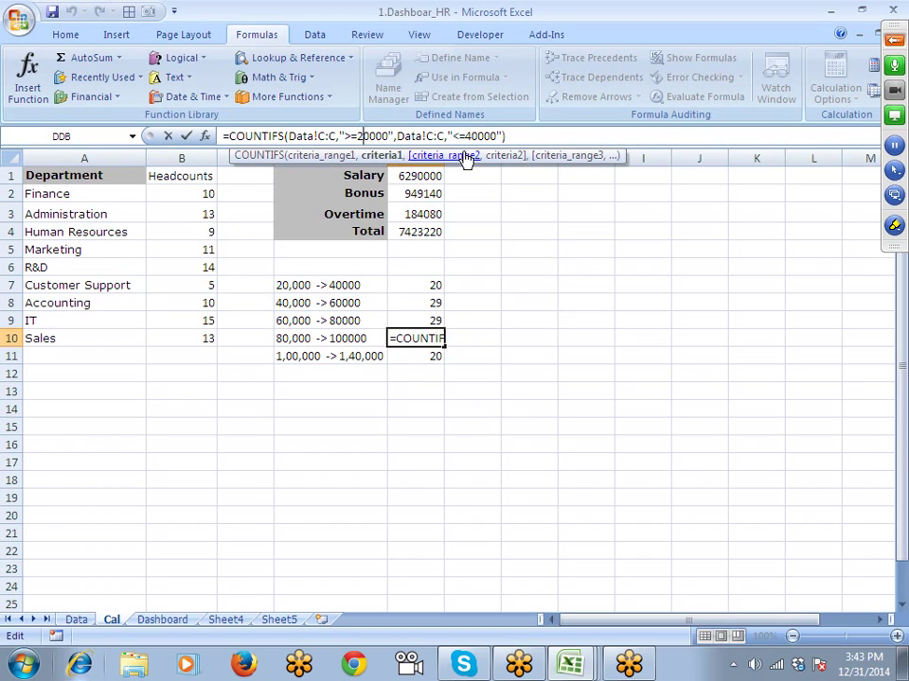
pyautogui.press('BackSpace')
pyautogui.write('8')
pyautogui.moveTo(464, 135); pyautogui.dragTo(472, 135)
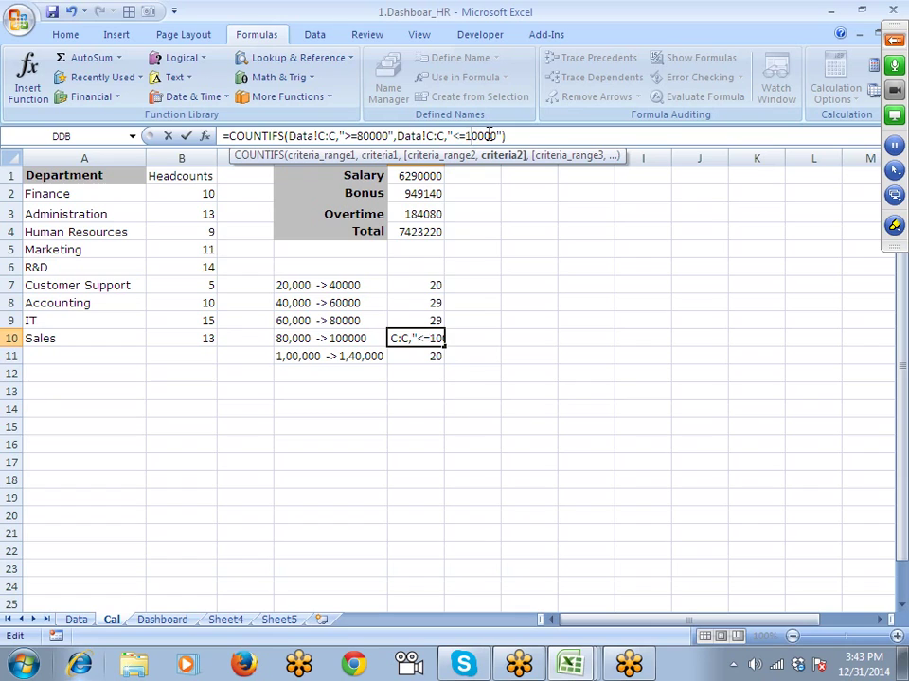
pyautogui.press('Return')
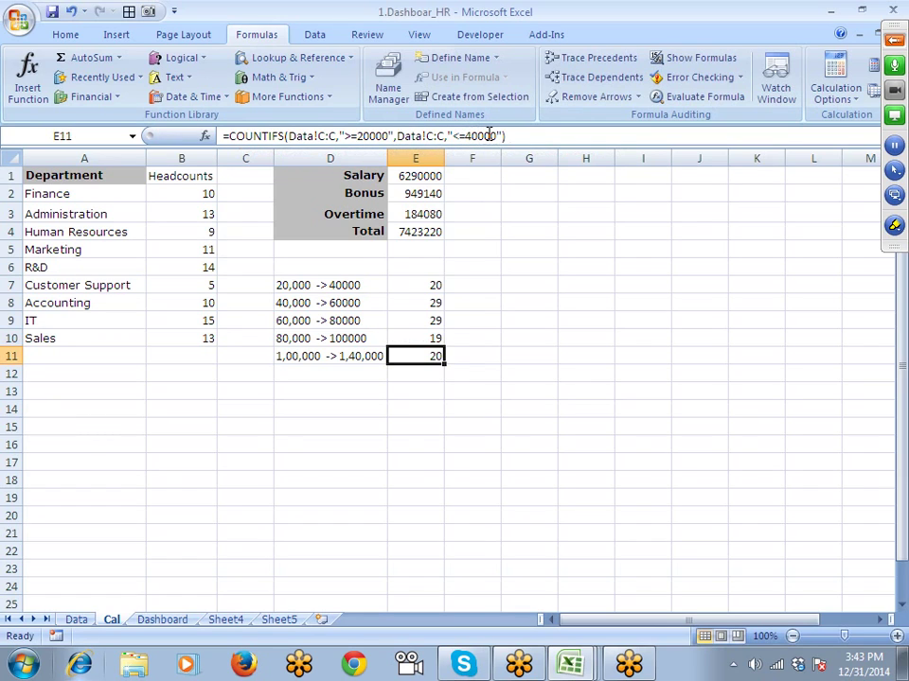
# Step: Change E11's COUNTIFS criteria to ">=100000" and "<=140000" for the highest salary range
pyautogui.click(361, 135)
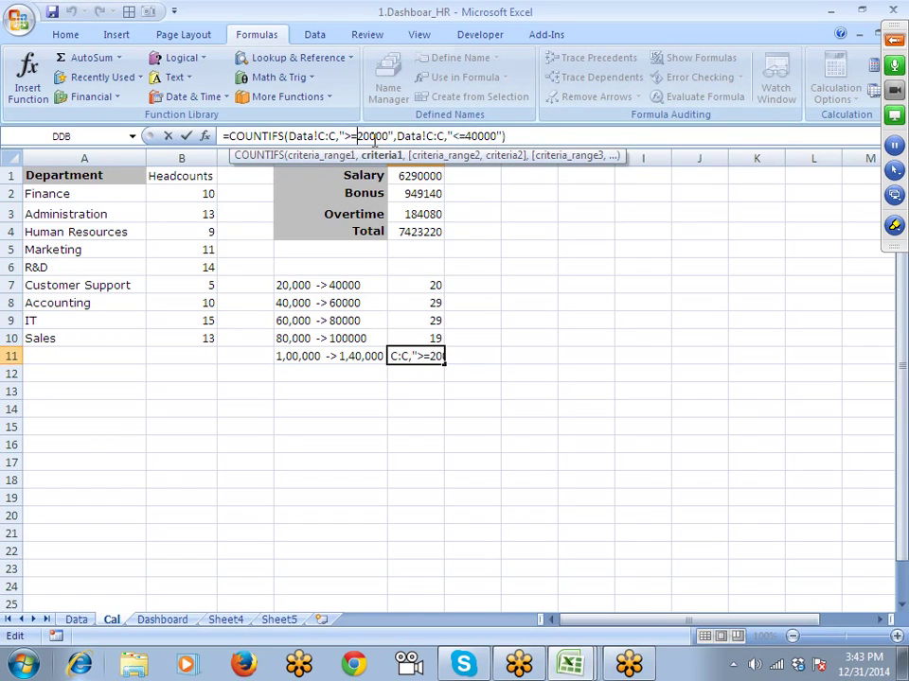
pyautogui.press('BackSpace')
pyautogui.write('10')
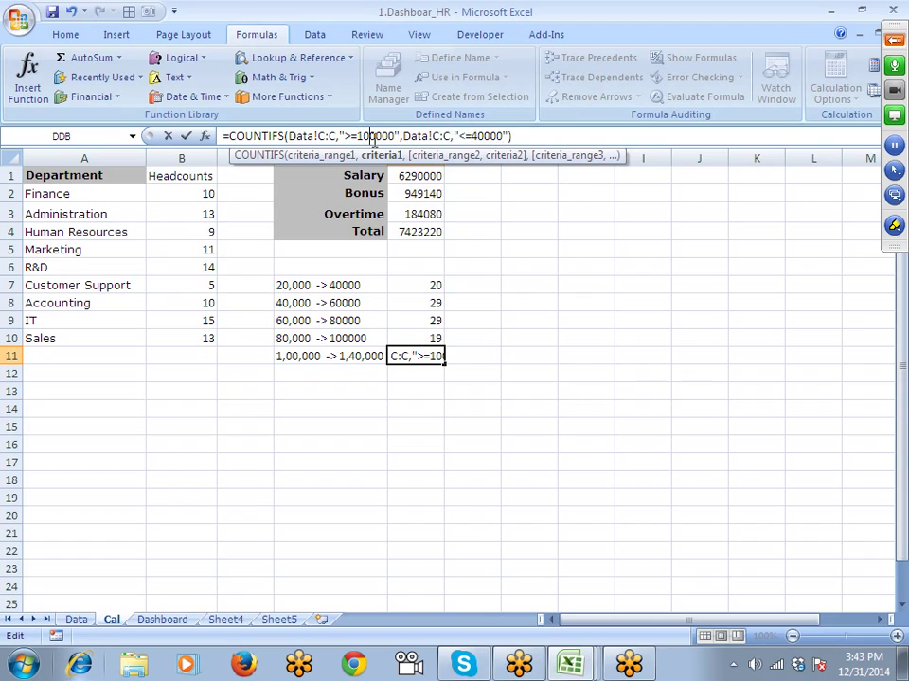
pyautogui.click(478, 136)
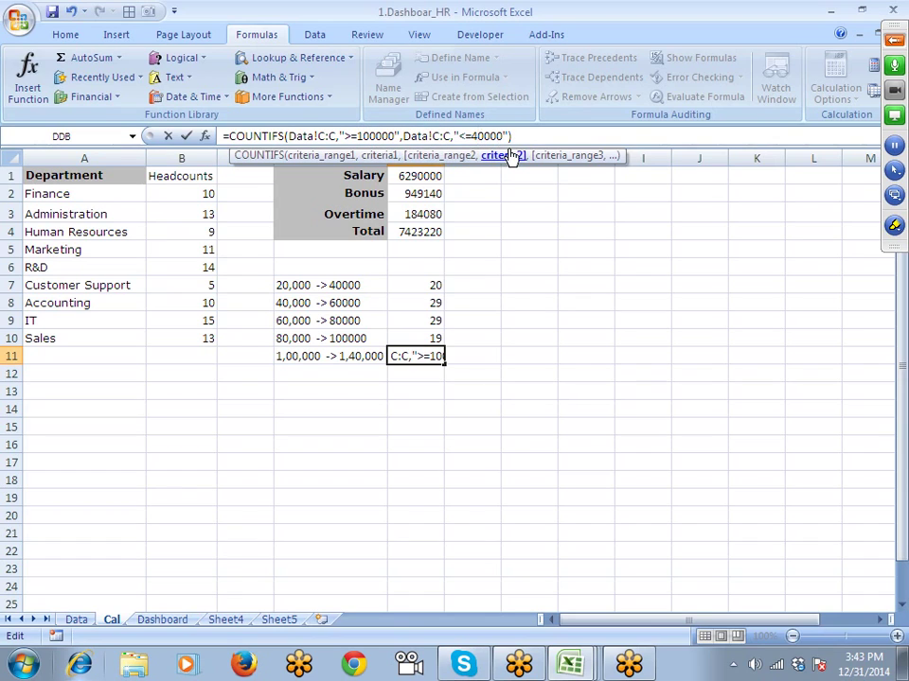
pyautogui.write('1')
pyautogui.press('Return')
# Step: Check the combined total of the salary-range counts in E7:E11 and review the Data and Dashboard sheets
pyautogui.press('Up')
pyautogui.press('Up')
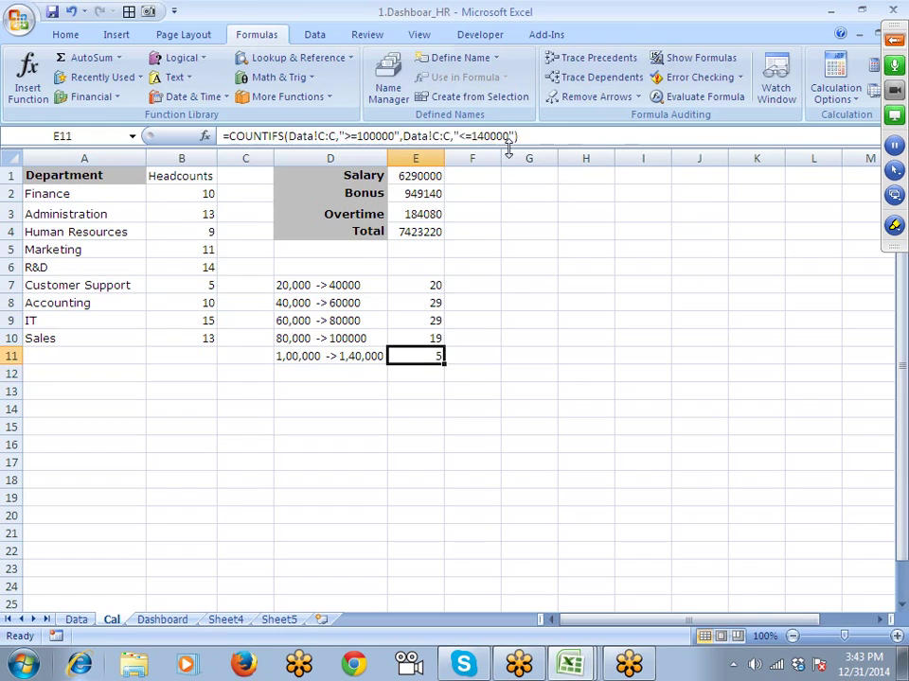
pyautogui.press('Up')
pyautogui.press('Up')
pyautogui.press('Up')
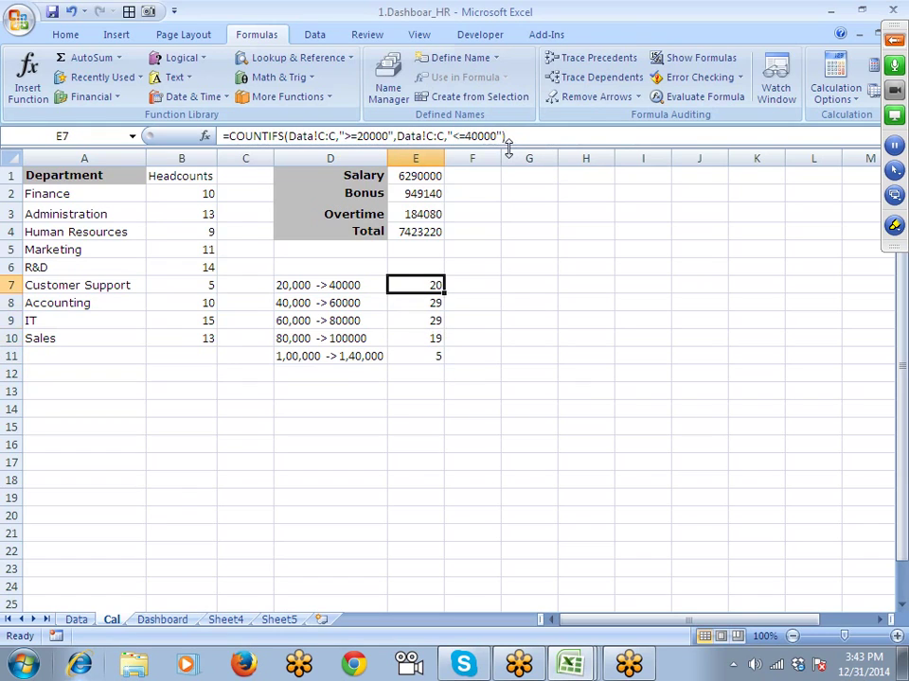
pyautogui.hotkey('ctrl', 'shift', 'Down')
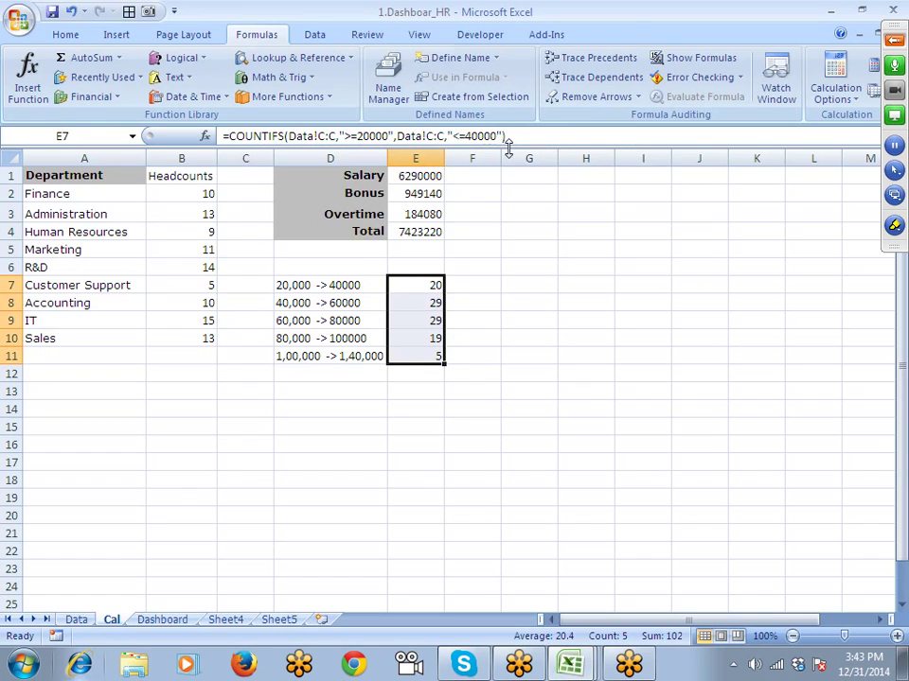
pyautogui.click(84, 622)
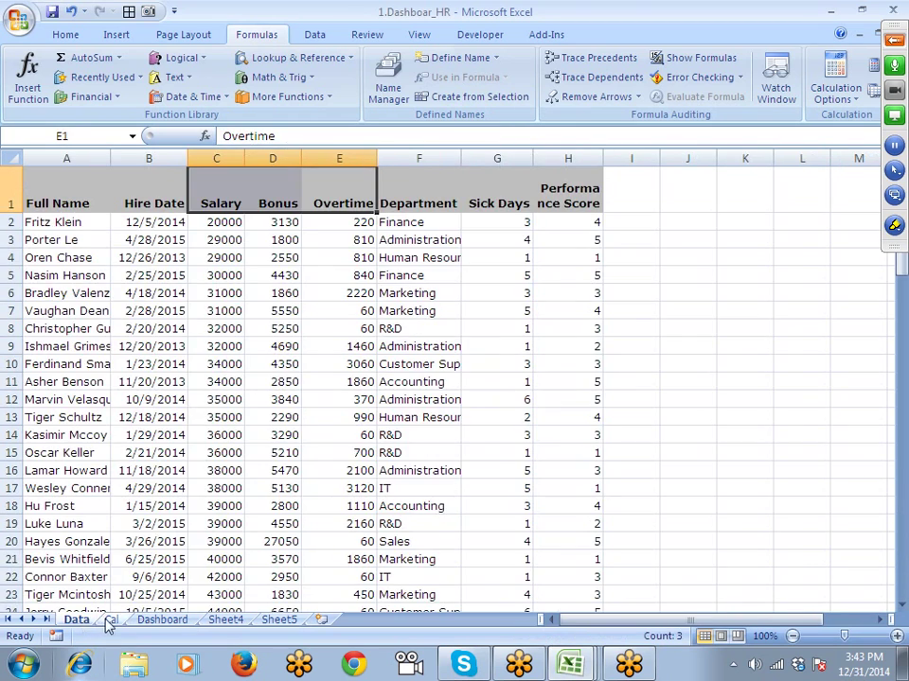
pyautogui.click(142, 622)
pyautogui.click(233, 622)
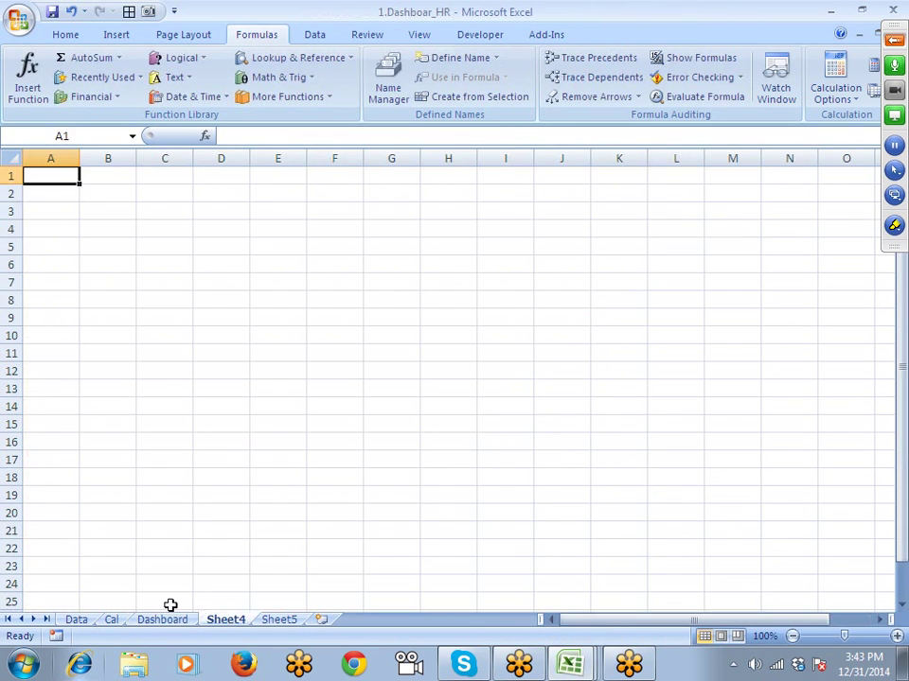
pyautogui.click(163, 620)
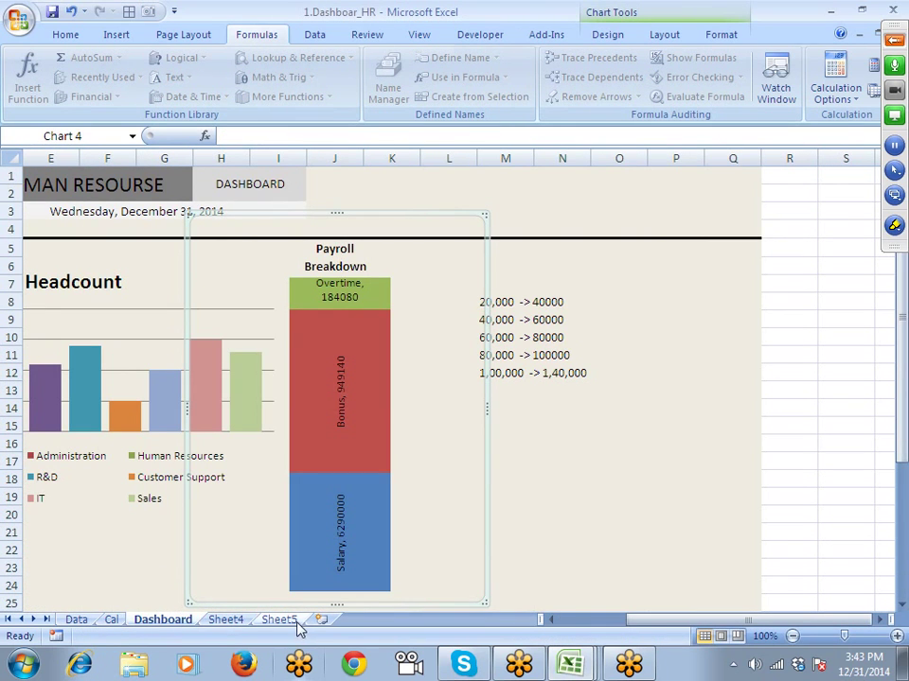
pyautogui.moveTo(734, 620); pyautogui.dragTo(721, 620)
pyautogui.click(111, 620)
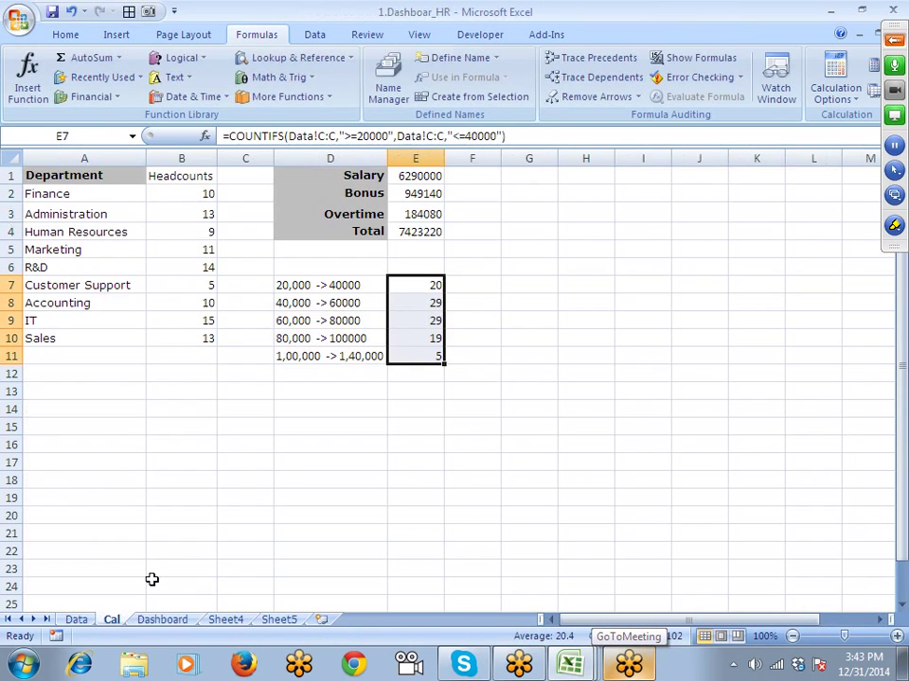
# Step: Exclude the lower boundary from E8's COUNTIFS formula by changing its first criterion to ">40000"
pyautogui.click(415, 285)
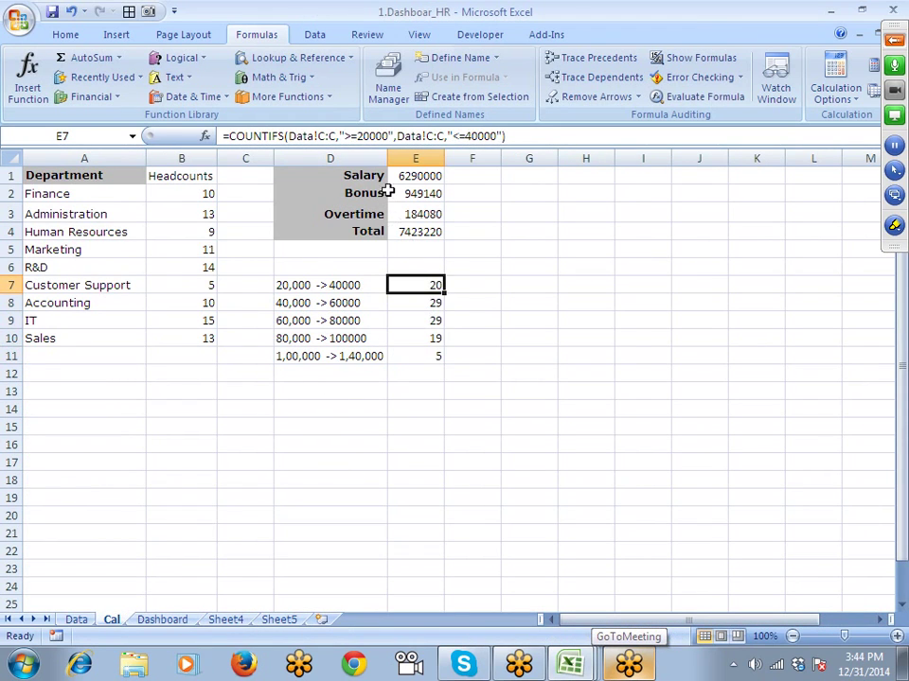
pyautogui.click(358, 136)
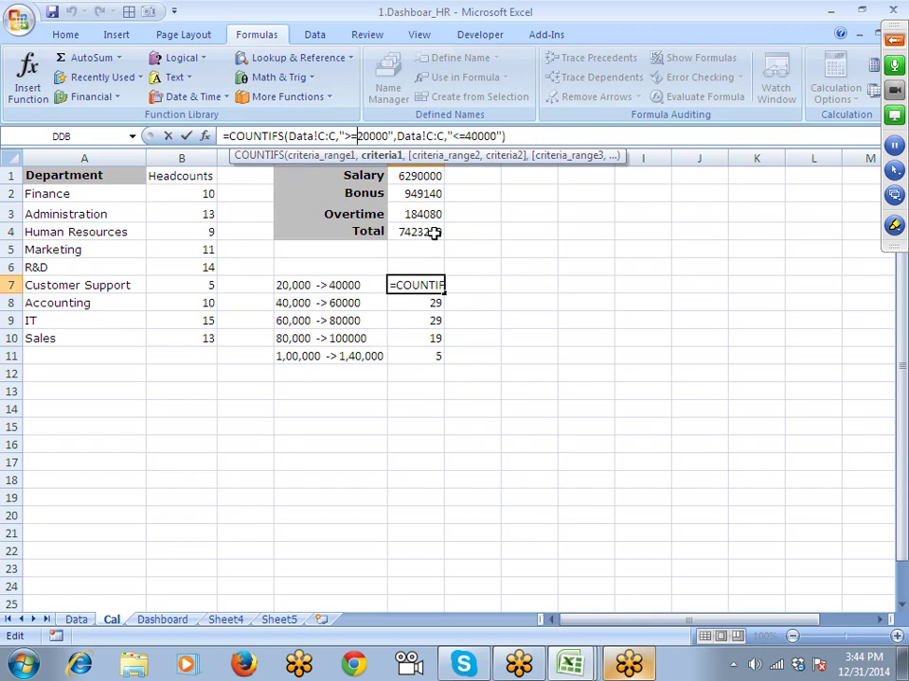
pyautogui.hotkey('ctrl', 'Return')
pyautogui.click(425, 298)
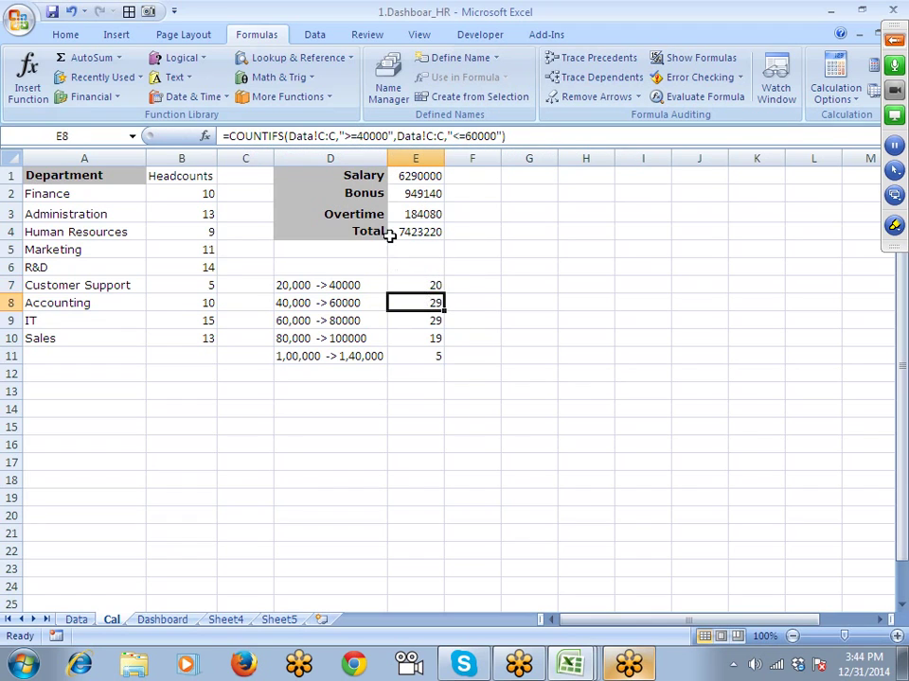
pyautogui.click(360, 137)
pyautogui.press('BackSpace')
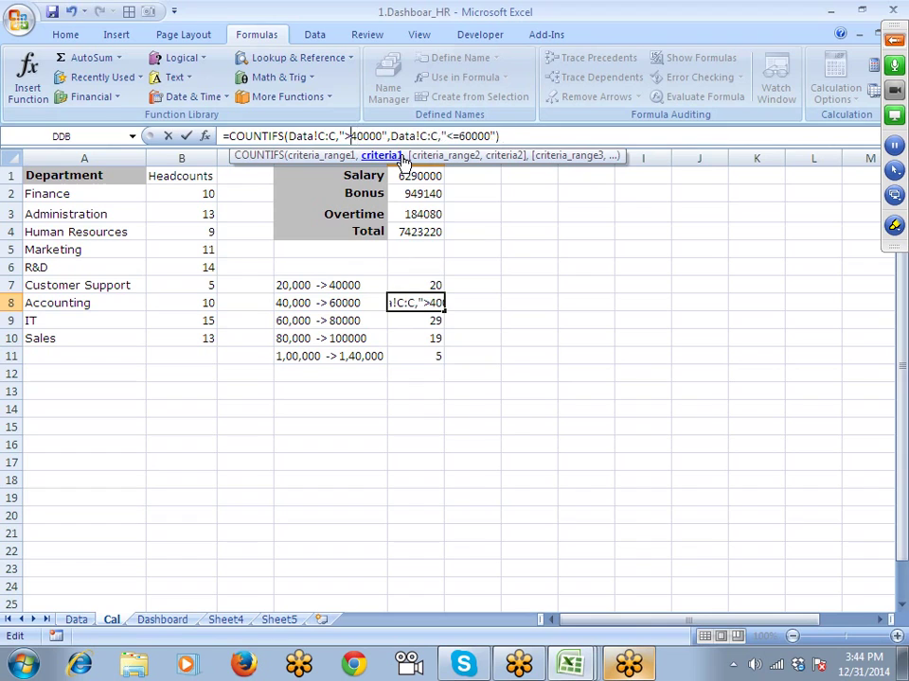
pyautogui.press('Return')
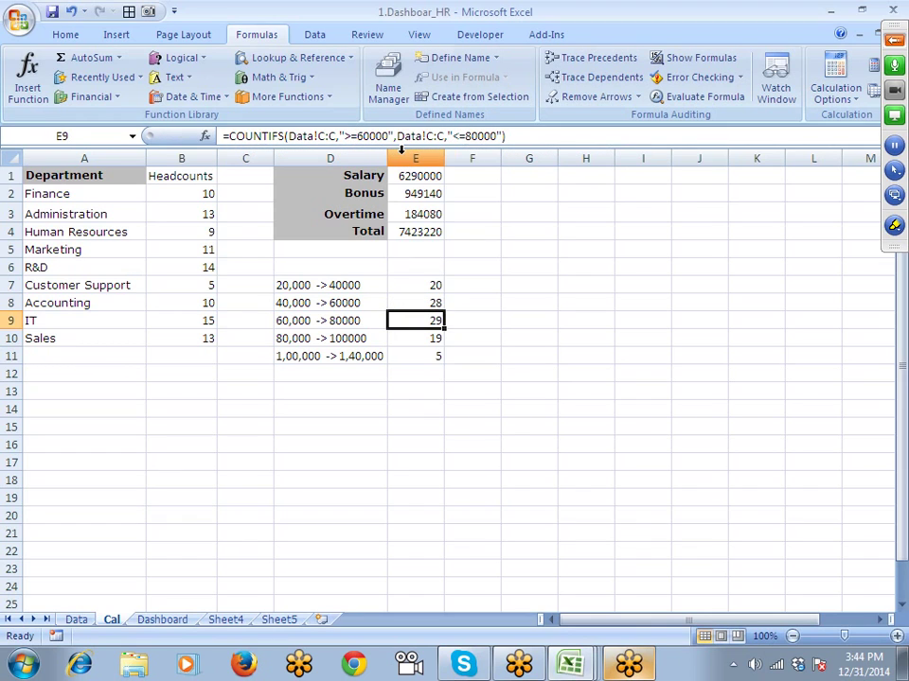
# Step: Make the lower criteria in E9, E10 and E11 strictly greater than 60000, 80000 and 100000 respectively
pyautogui.click(351, 136)
pyautogui.press('BackSpace')
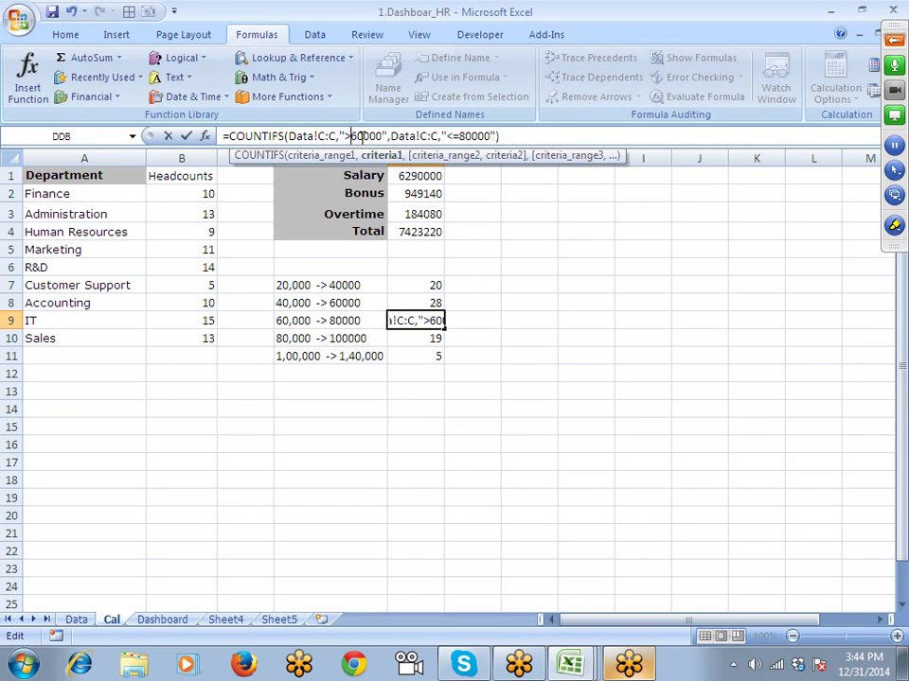
pyautogui.press('Return')
pyautogui.click(357, 138)
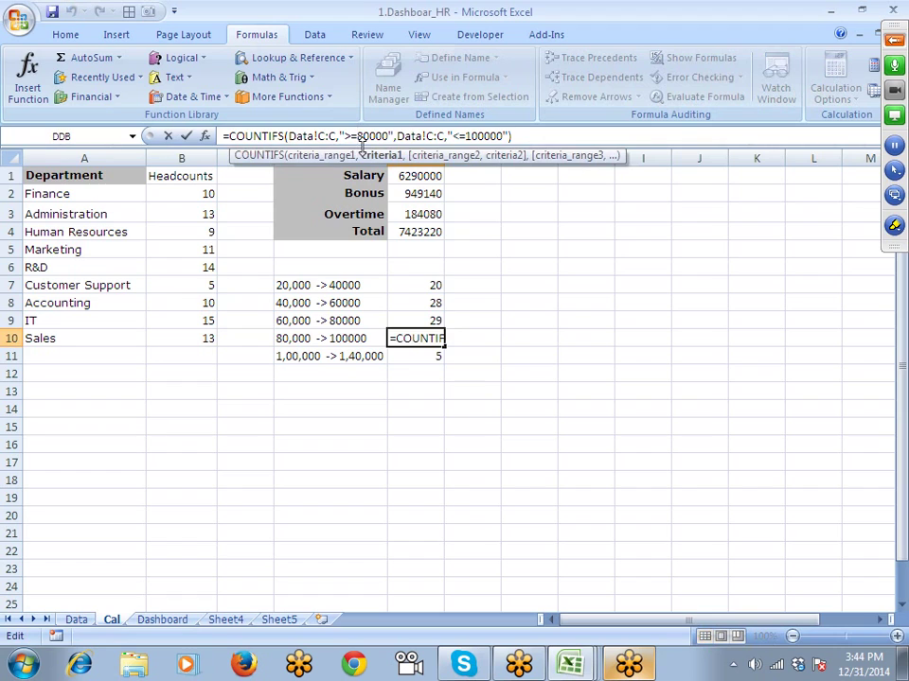
pyautogui.press('Return')
pyautogui.click(360, 137)
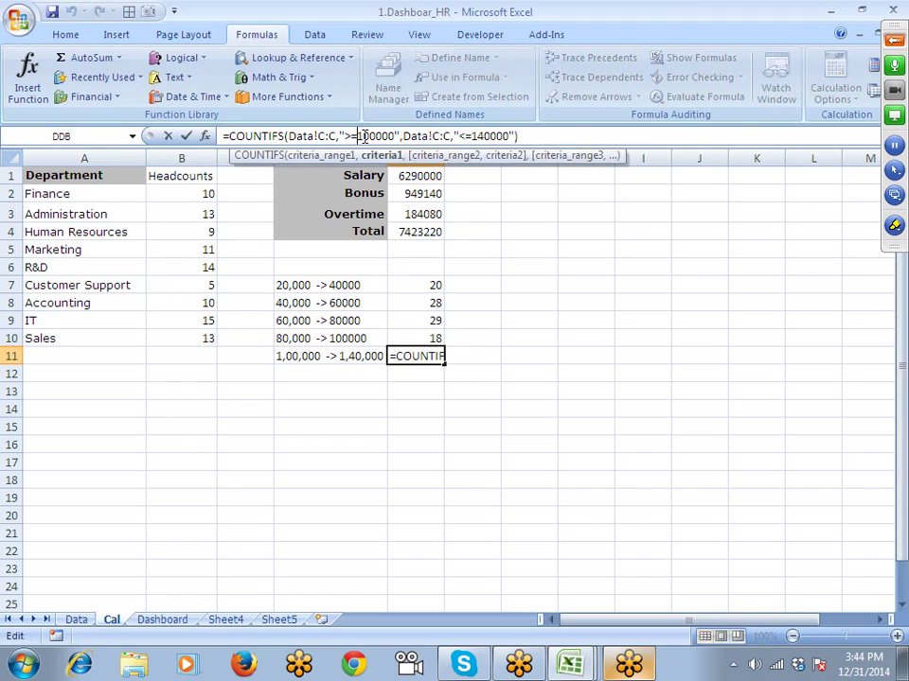
pyautogui.press('BackSpace')
pyautogui.press('Return')
# Step: Recheck the total of the counts in E7:E11 and examine the formula for the highest salary range in E11
pyautogui.press('Up')
pyautogui.press('Up')
pyautogui.press('Up')
pyautogui.press('Up')
pyautogui.press('Up')
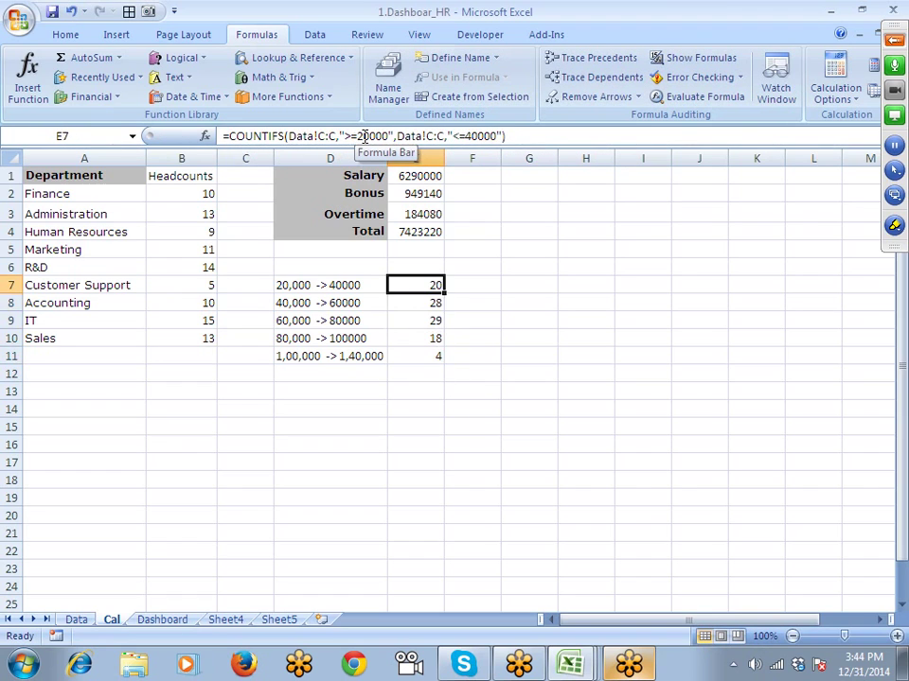
pyautogui.hotkey('shift', 'Down')
pyautogui.hotkey('shift', 'Down')
pyautogui.hotkey('shift', 'Down')
pyautogui.hotkey('shift', 'Down')
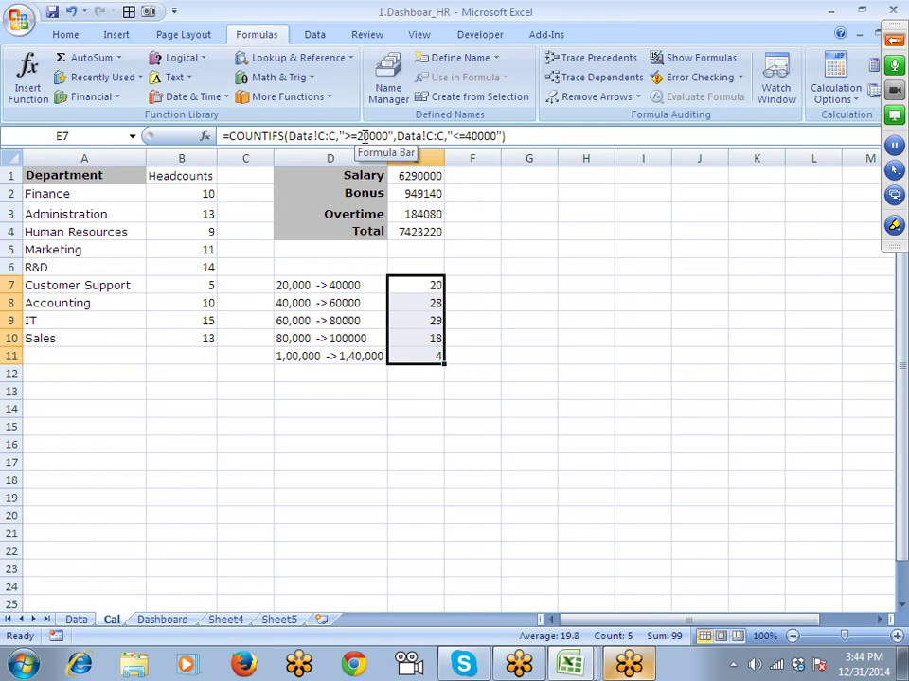
pyautogui.press('Left')
pyautogui.press('Down')
pyautogui.press('Down')
pyautogui.press('Down')
pyautogui.press('Down')
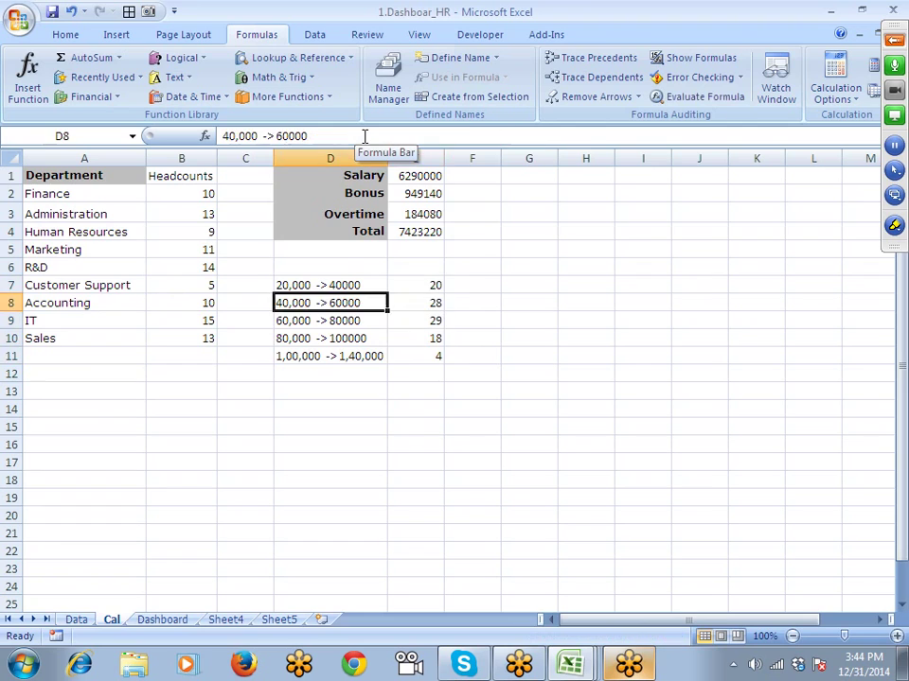
pyautogui.click(421, 370)
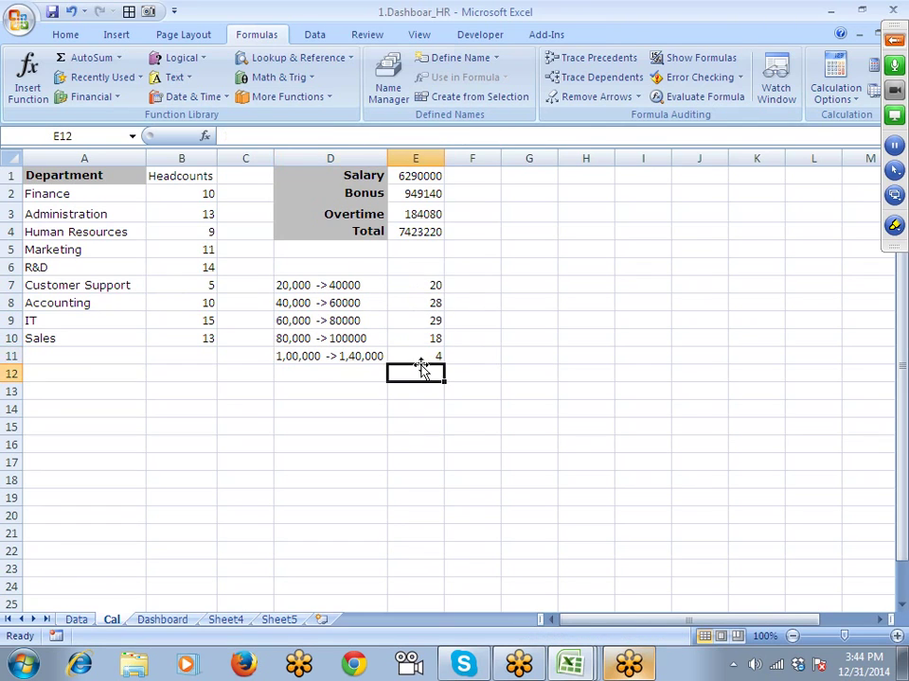
pyautogui.click(422, 357)
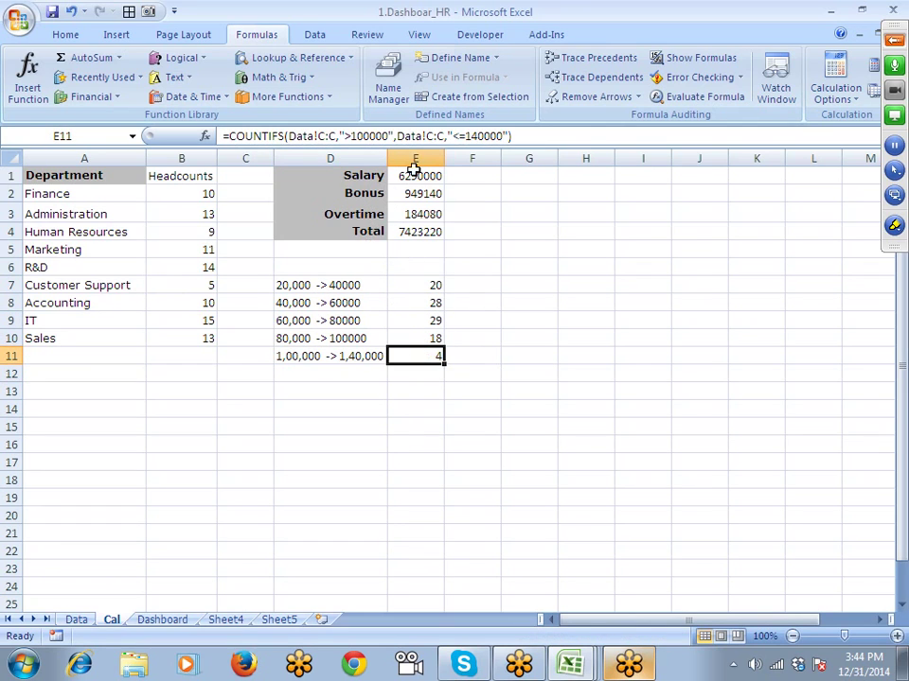
# Step: Change E11's upper salary criterion to "<=150000" and recheck the combined total of the counts in E7:E11
pyautogui.click(473, 135)
pyautogui.press('Delete')
pyautogui.write('0')
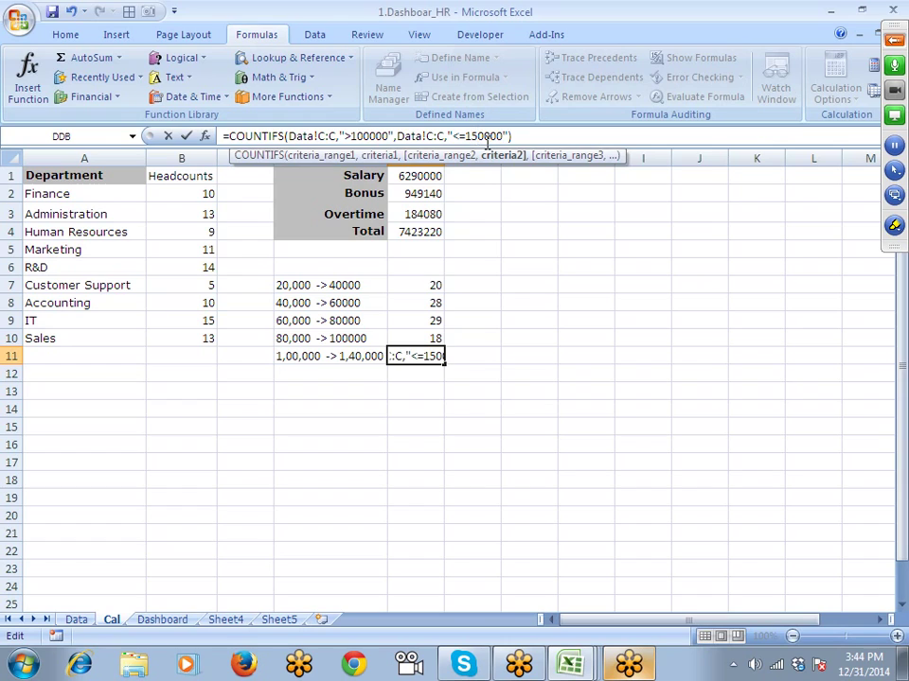
pyautogui.press('Return')
pyautogui.press('Up')
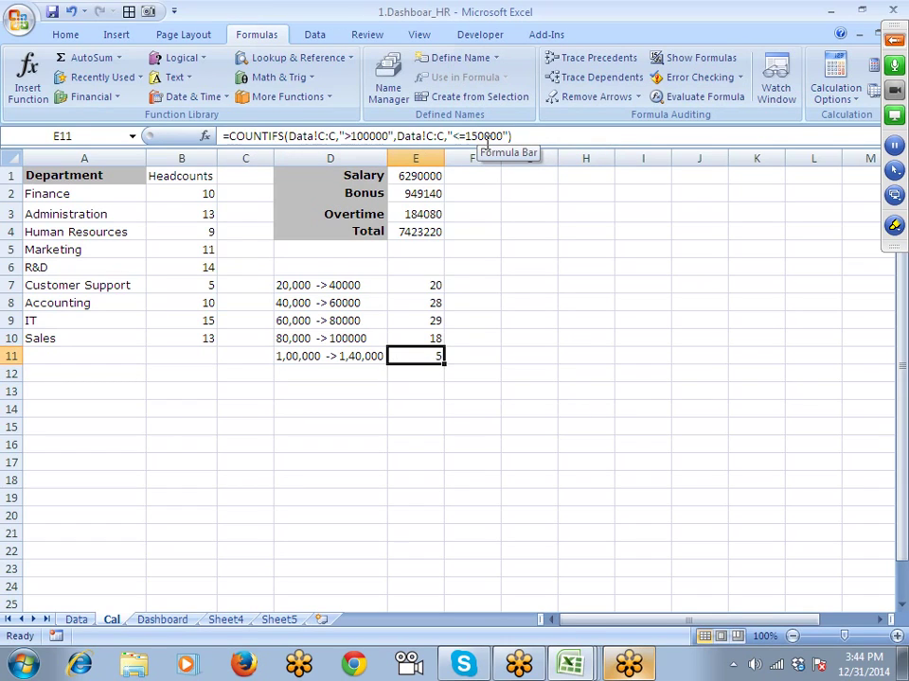
pyautogui.hotkey('shift', 'Up')
pyautogui.hotkey('shift', 'Up')
pyautogui.hotkey('shift', 'Up')
pyautogui.hotkey('shift', 'Up')
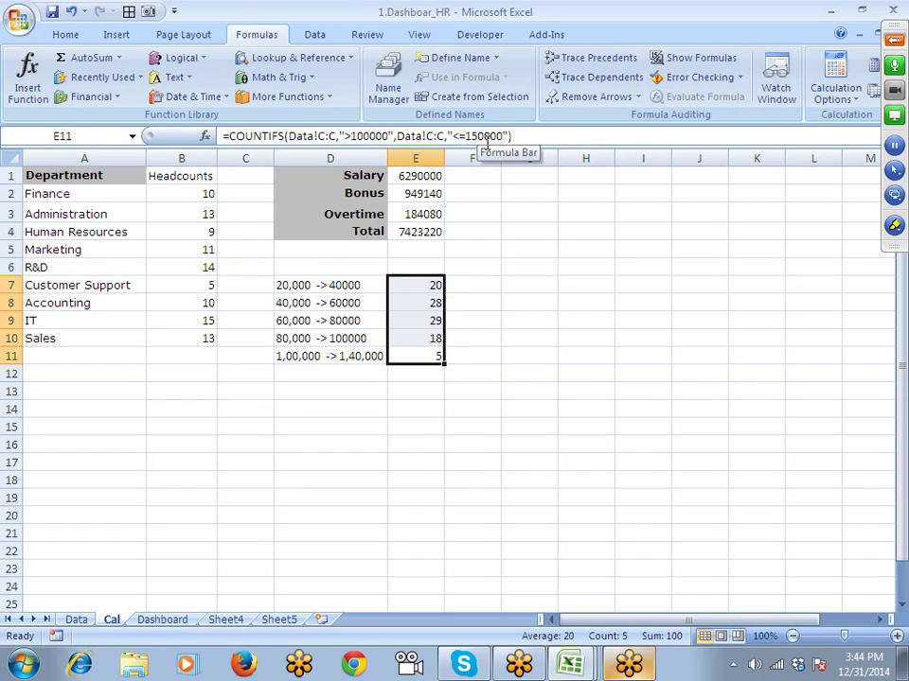
# Step: Enter the formula =100-E7 in F7, beside the first salary-range count
pyautogui.click(483, 305)
pyautogui.click(460, 288)
pyautogui.write('10')
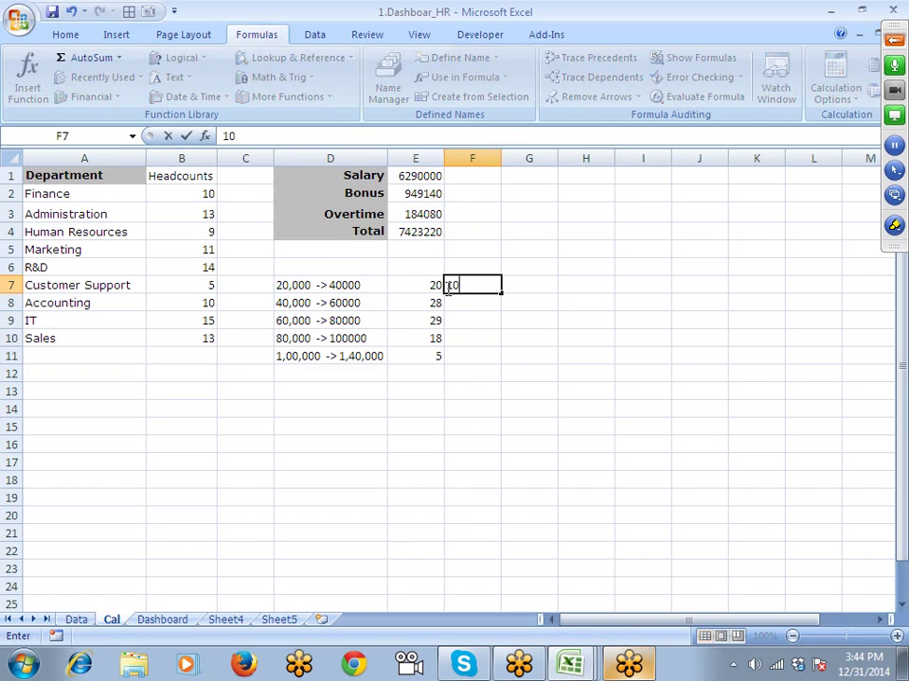
pyautogui.press('BackSpace')
pyautogui.write('=1')
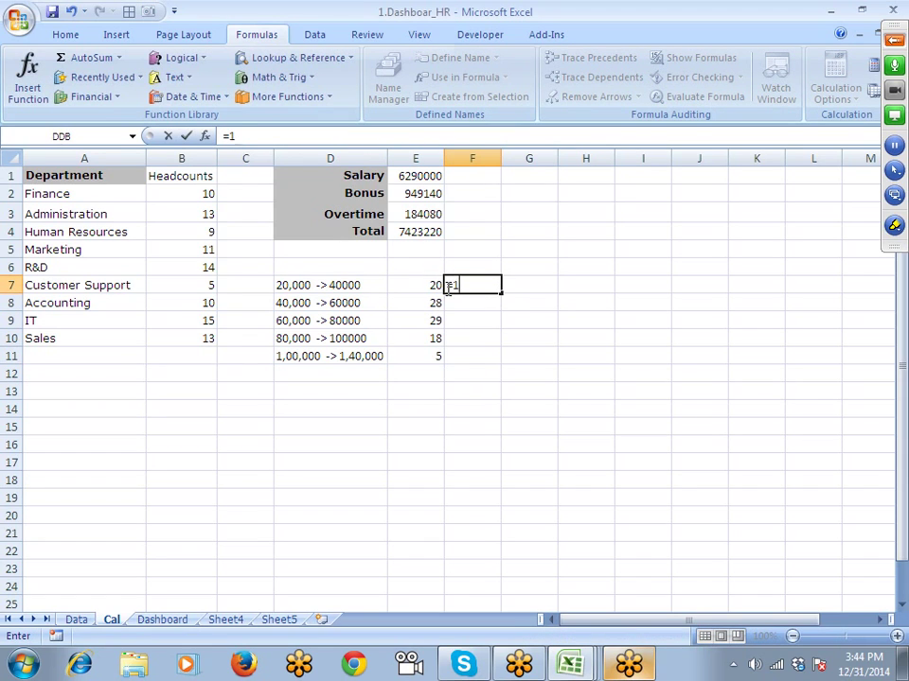
pyautogui.write('00-')
pyautogui.press('Left')
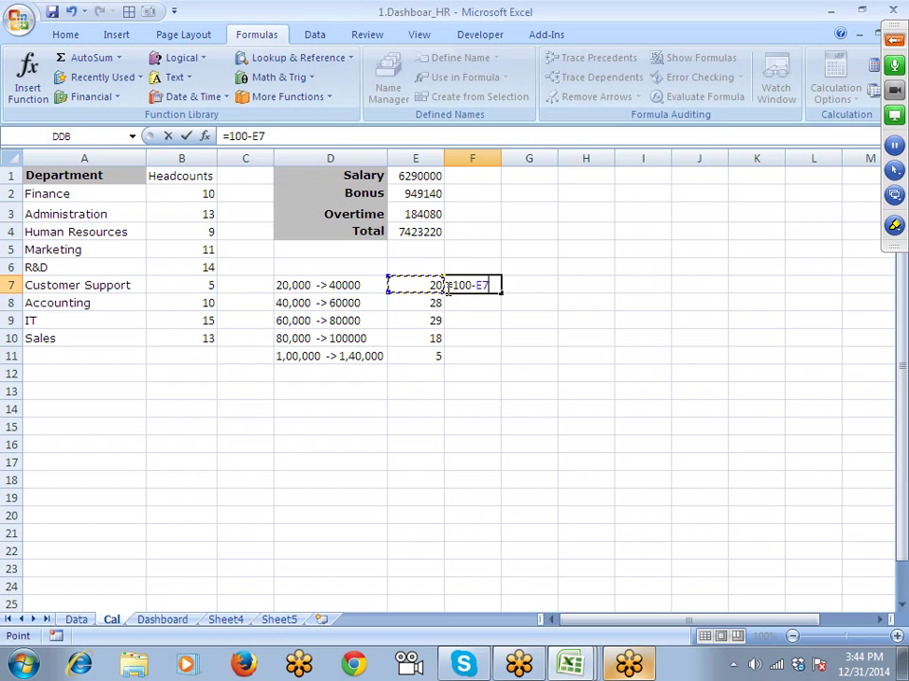
pyautogui.press('Return')
pyautogui.press('Left')
pyautogui.hotkey('ctrl', 'Down')
pyautogui.press('Right')
pyautogui.hotkey('ctrl', 'shift', 'Up')
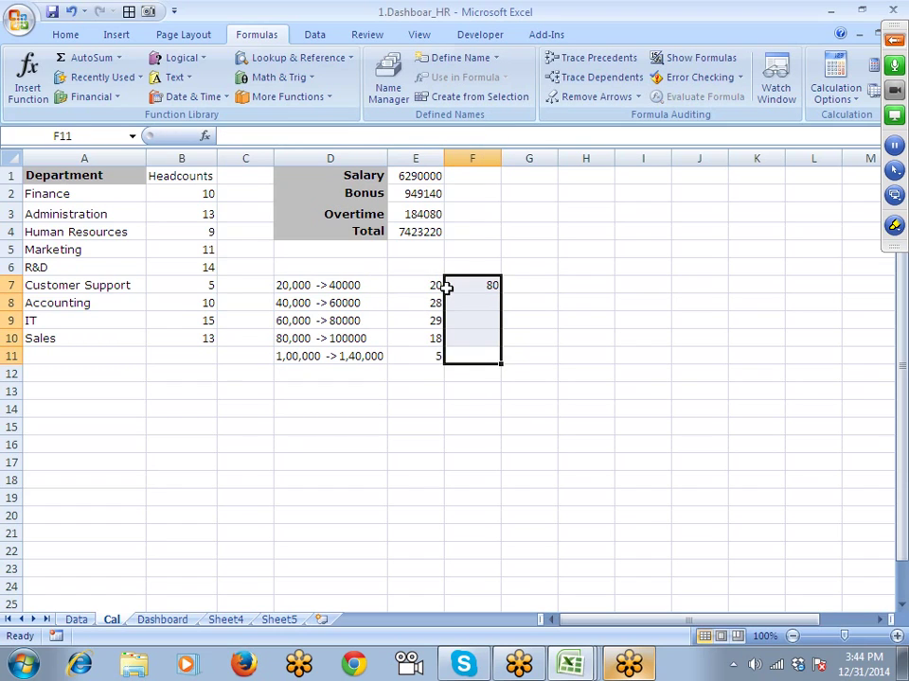
# Step: Total the salary-range counts with =SUM(E7:E11) in E12
pyautogui.press('Down')
pyautogui.press('Down')
pyautogui.press('Left')
pyautogui.press('Up')
pyautogui.hotkey('alt', '=')
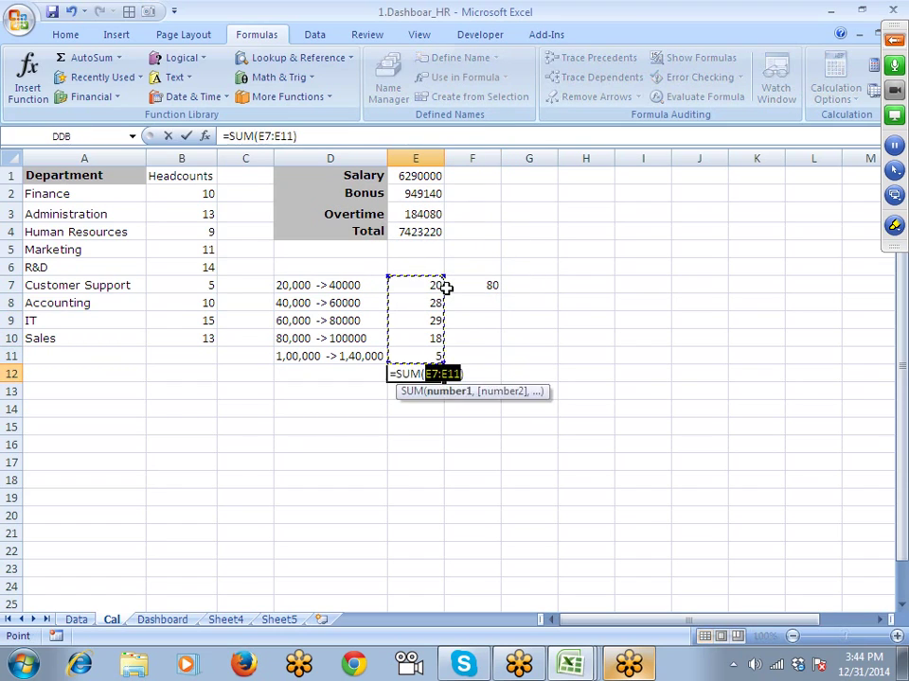
pyautogui.press('Return')
# Step: Enter the formula =$E$12-E7 in F7, with an absolute reference to the total
pyautogui.hotkey('ctrl', 'Up')
pyautogui.hotkey('ctrl', 'Up')
pyautogui.press('Right')
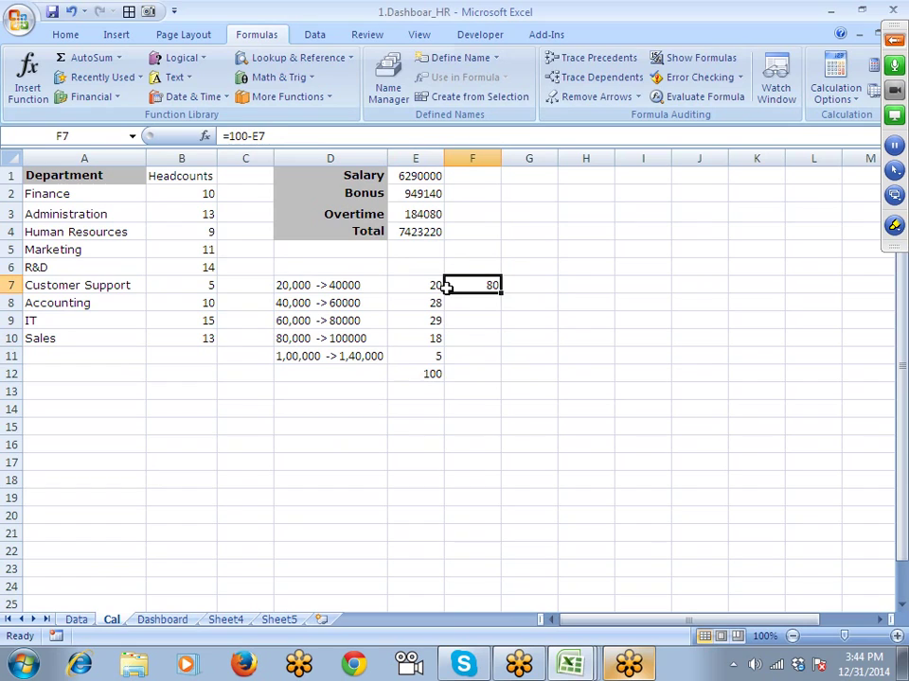
pyautogui.write('=')
pyautogui.click(427, 378)
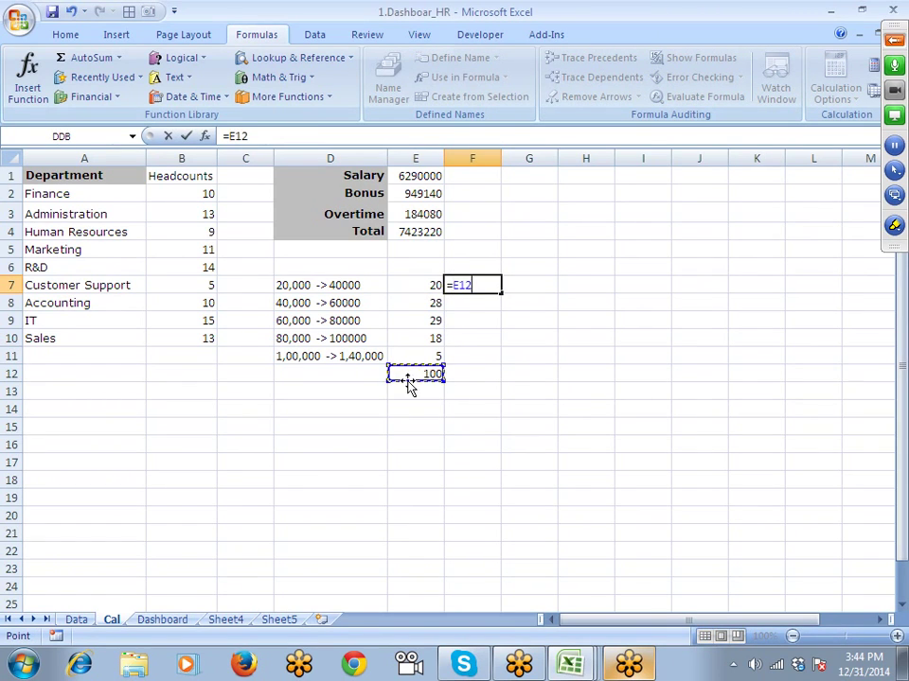
pyautogui.write('-')
pyautogui.click(421, 284)
pyautogui.press('Return')
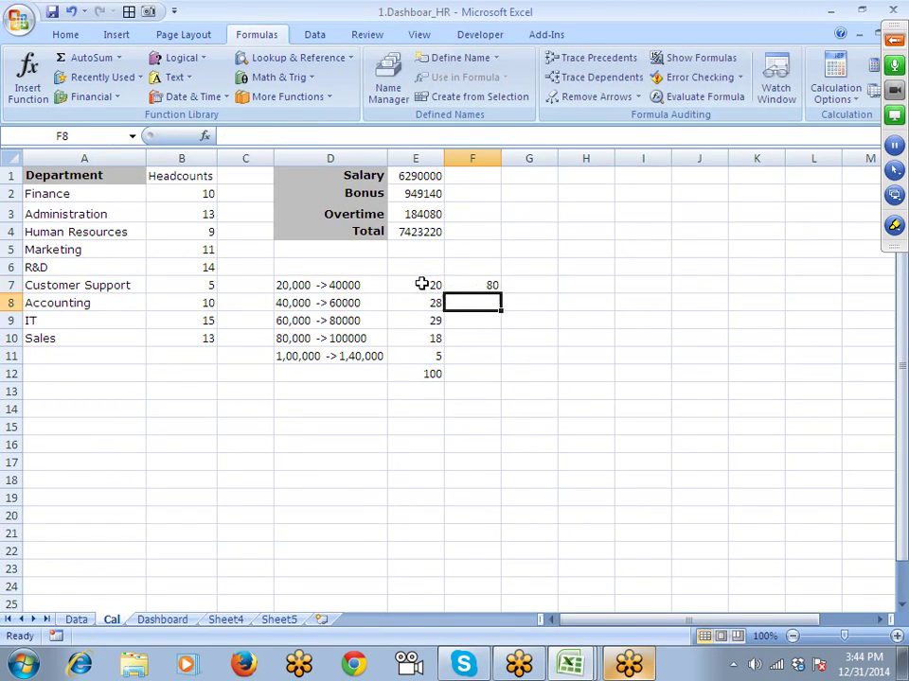
pyautogui.press('Up')
pyautogui.click(243, 135)
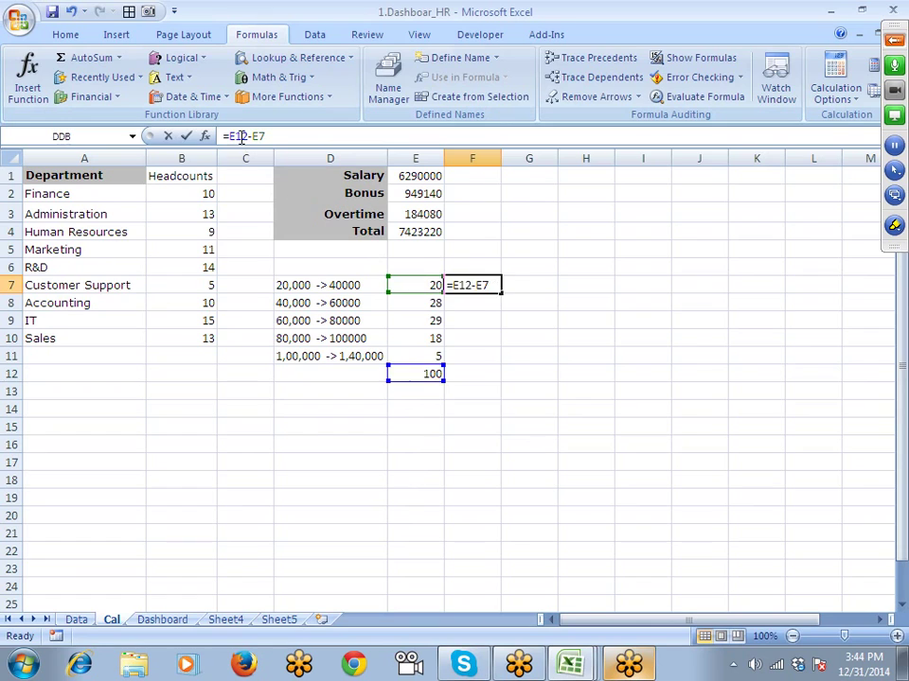
pyautogui.press('F4')
pyautogui.press('Return')
# Step: Fill the remainder formula from F7 down to F11
pyautogui.press('Up')
pyautogui.hotkey('shift', 'Down')
pyautogui.hotkey('shift', 'Down')
pyautogui.hotkey('shift', 'Down')
pyautogui.hotkey('shift', 'Down')
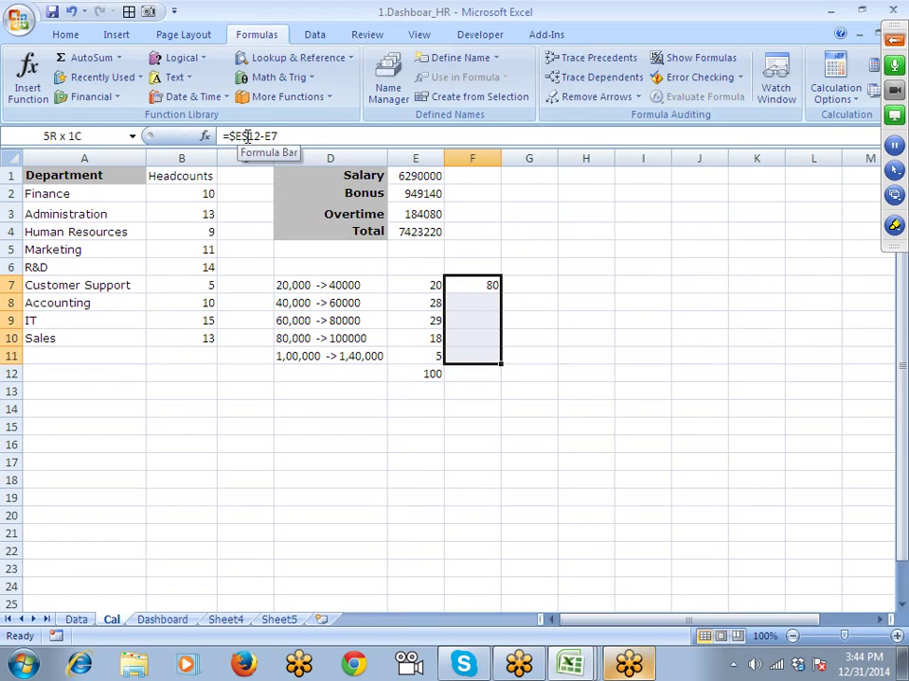
pyautogui.hotkey('ctrl', 'd')
# Step: Insert a plain Doughnut chart from the salary ranges, counts and remainders in D7:F11
pyautogui.hotkey('shift', 'Left')
pyautogui.hotkey('shift', 'Left')
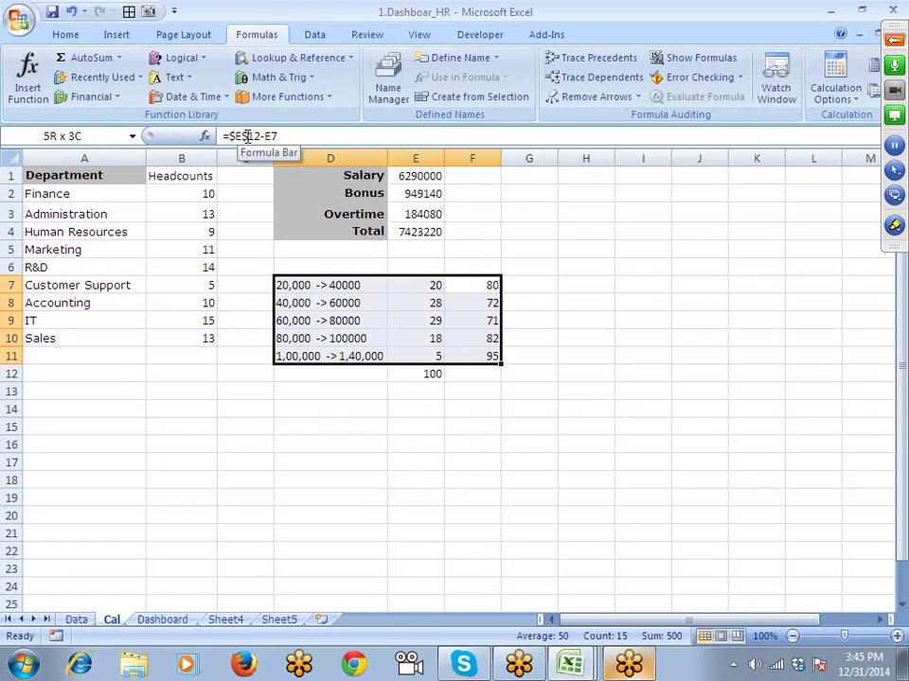
pyautogui.click(117, 38)
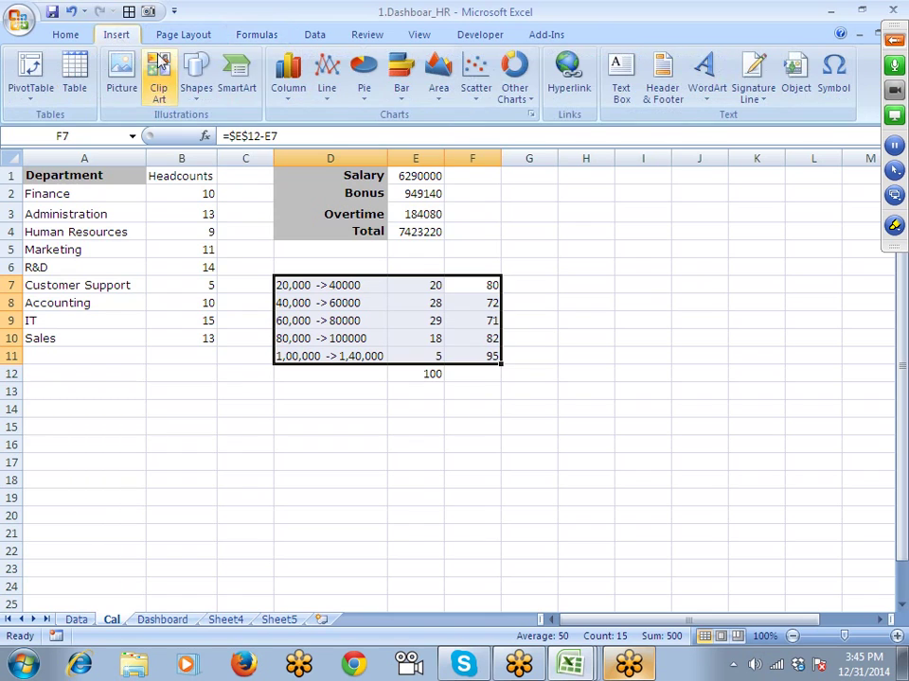
pyautogui.click(513, 94)
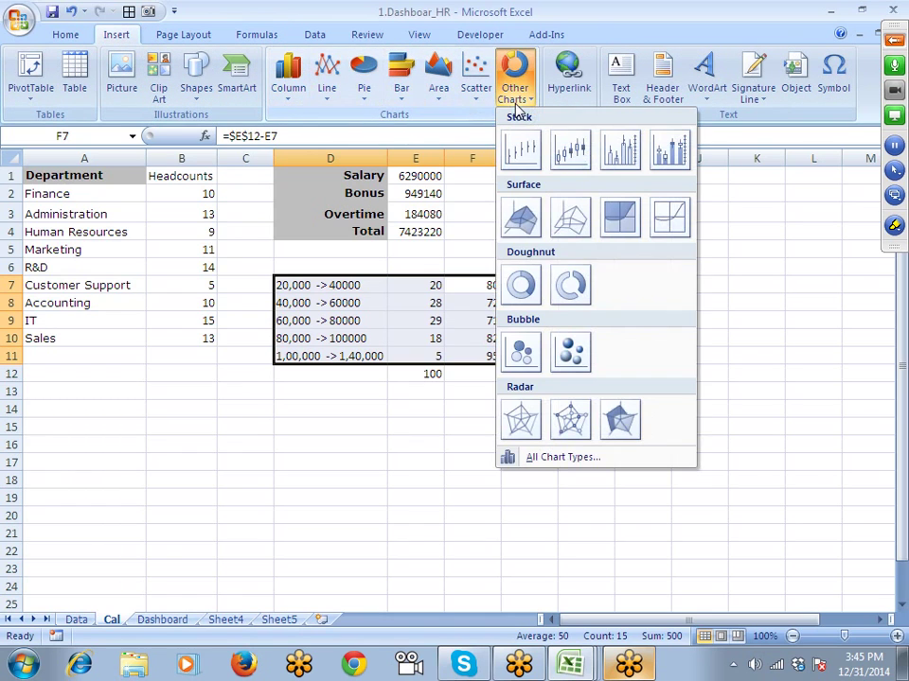
pyautogui.click(519, 282)
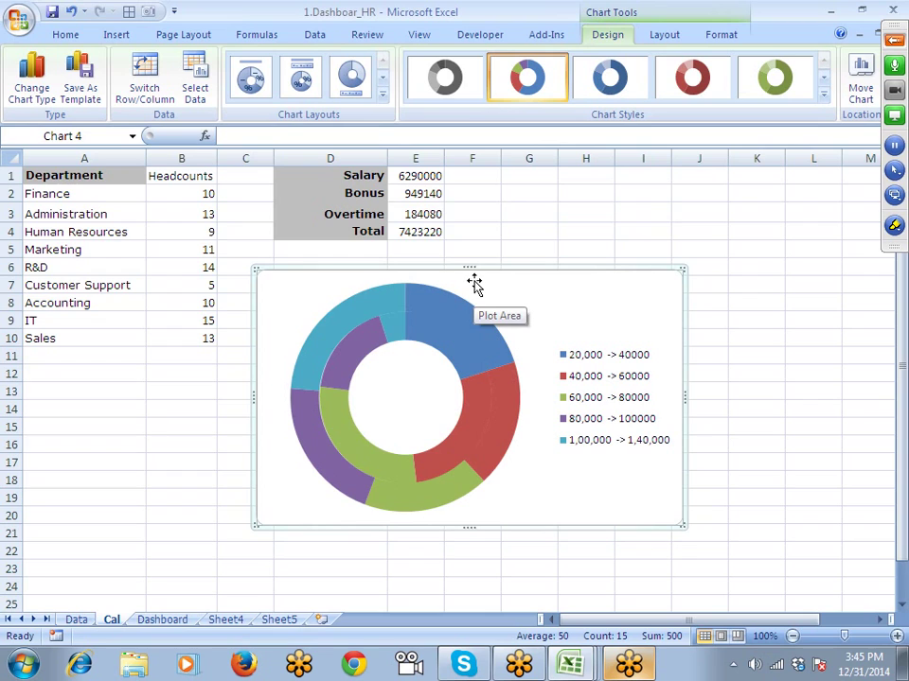
# Step: Delete the doughnut chart's legend and shift the chart right, to start beside the salary-range labels in column D
pyautogui.click(597, 354)
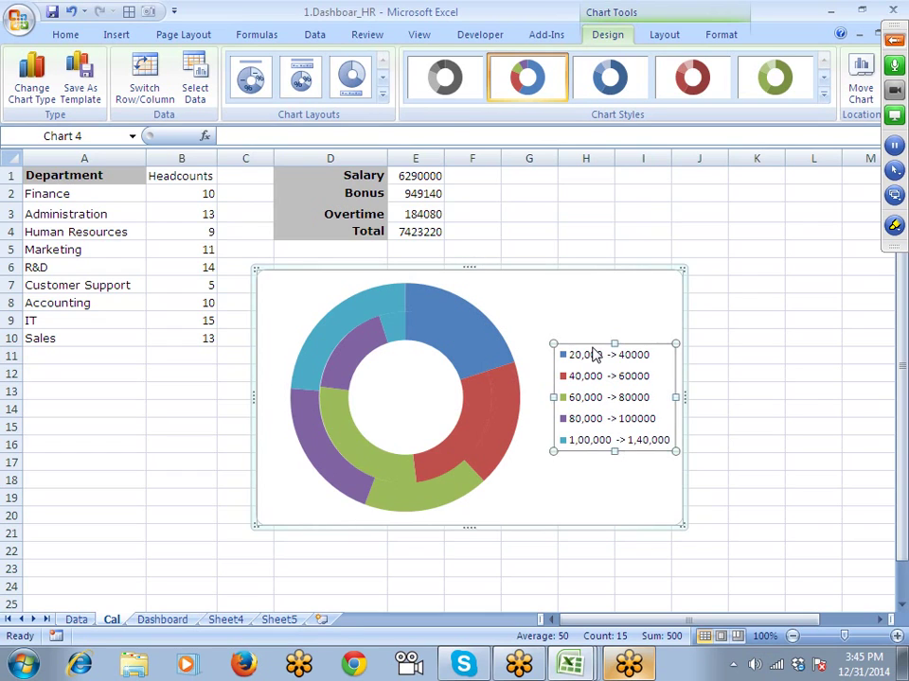
pyautogui.press('Delete')
pyautogui.moveTo(535, 271); pyautogui.dragTo(632, 272)
pyautogui.rightClick(698, 333)
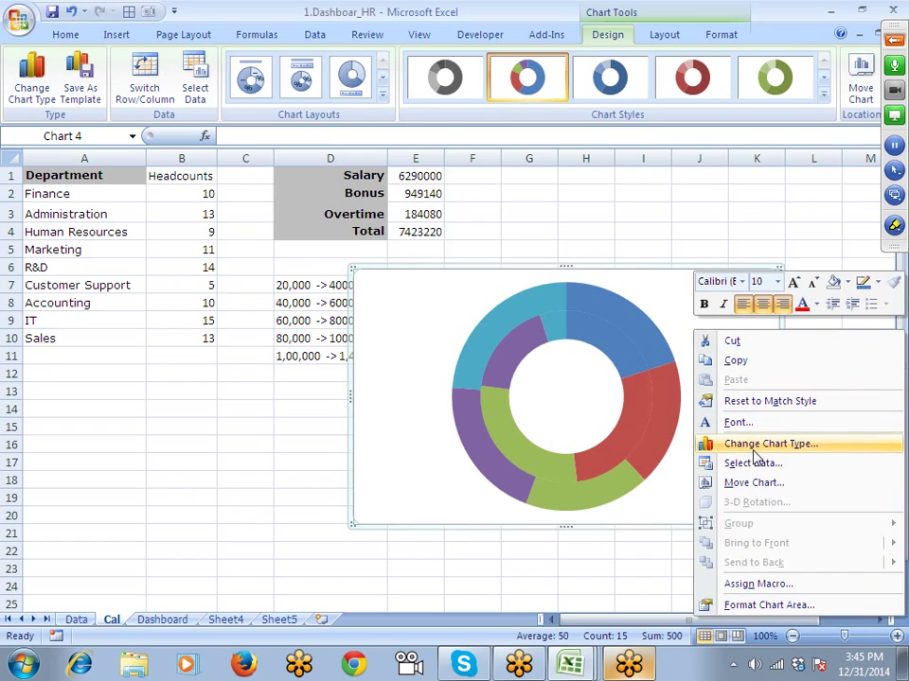
pyautogui.click(753, 445)
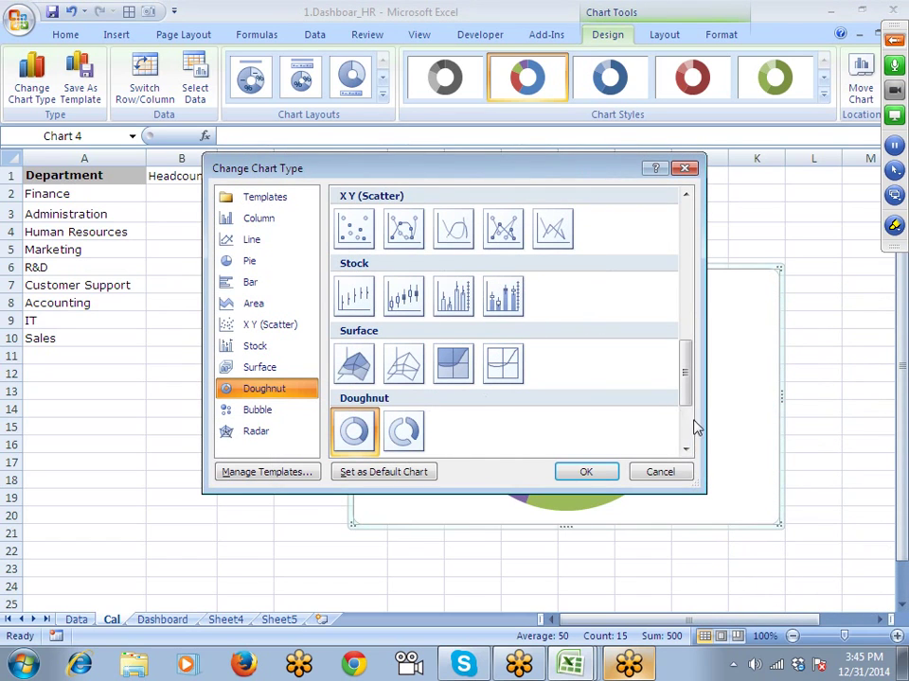
pyautogui.click(688, 451)
pyautogui.click(670, 475)
# Step: Switch the doughnut chart's rows and columns in its data source so each salary range forms its own ring
pyautogui.rightClick(695, 414)
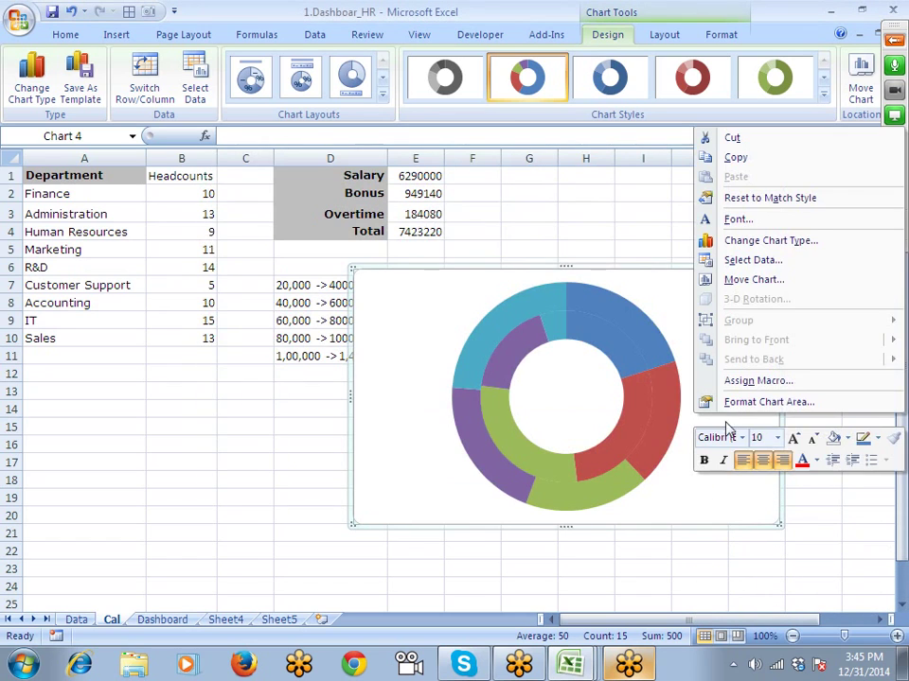
pyautogui.click(751, 260)
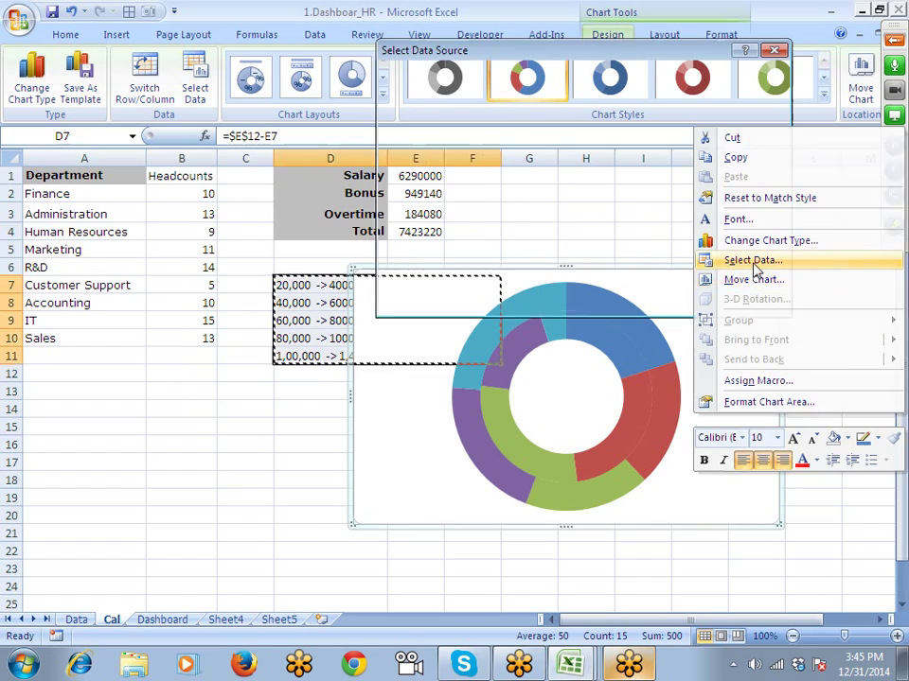
pyautogui.click(562, 131)
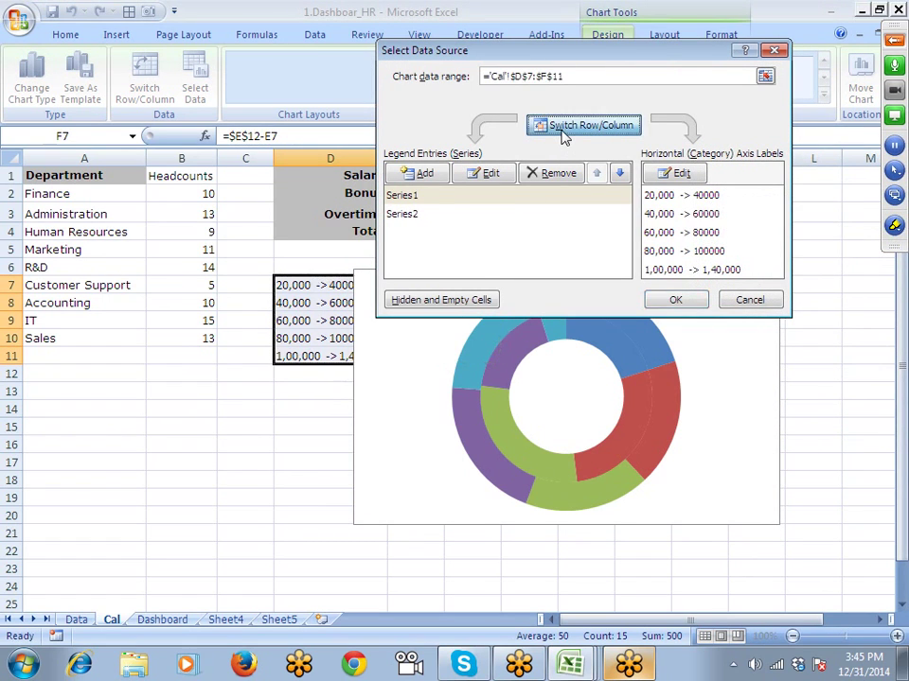
pyautogui.click(678, 300)
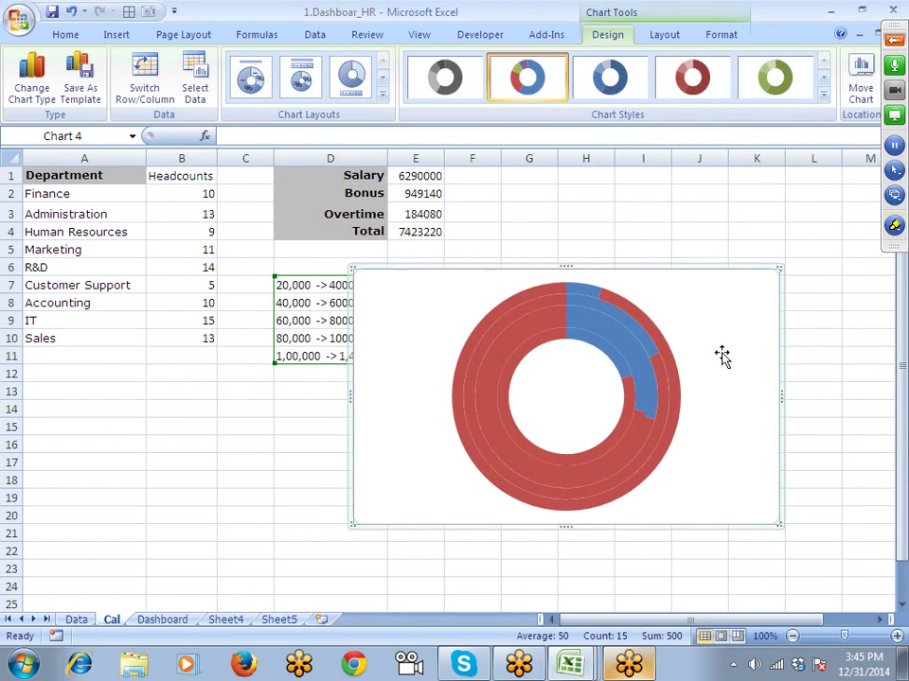
pyautogui.press('Escape')
# Step: Hide the red remainder segments of the three outermost doughnut rings by applying the current fill
pyautogui.click(501, 310)
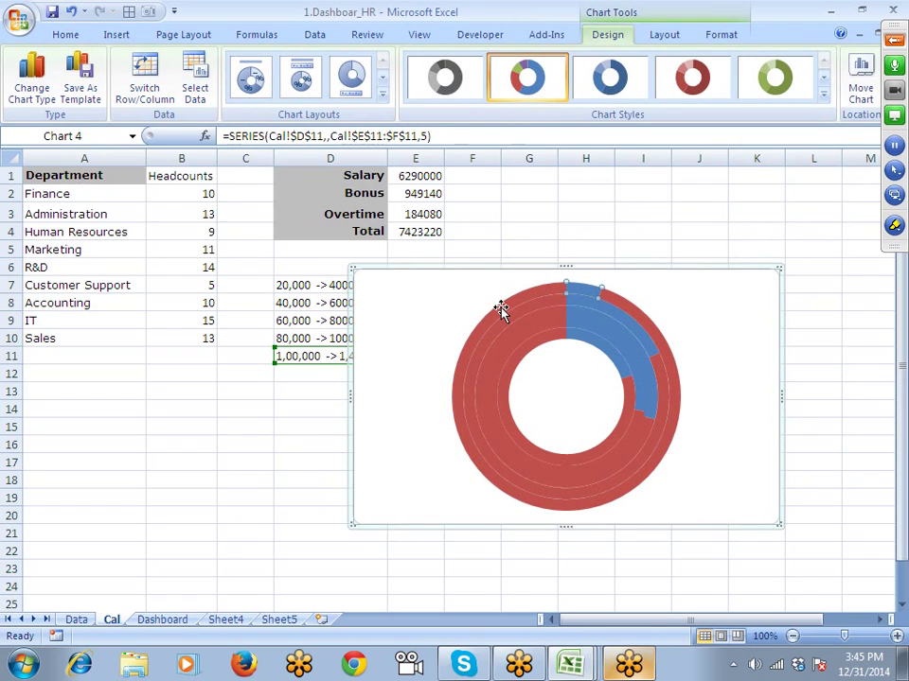
pyautogui.click(67, 35)
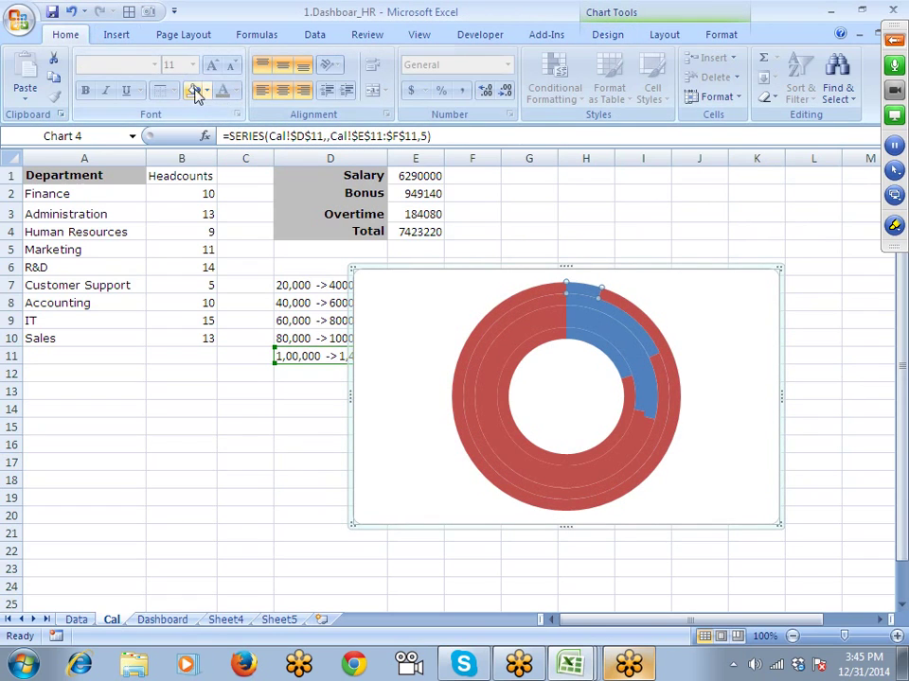
pyautogui.click(195, 94)
pyautogui.click(513, 315)
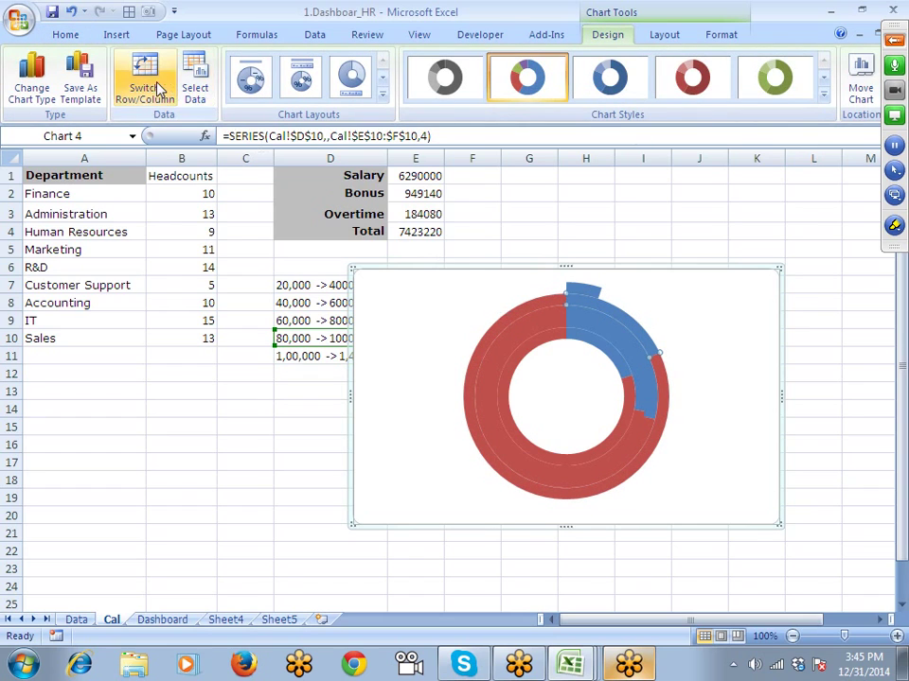
pyautogui.click(71, 36)
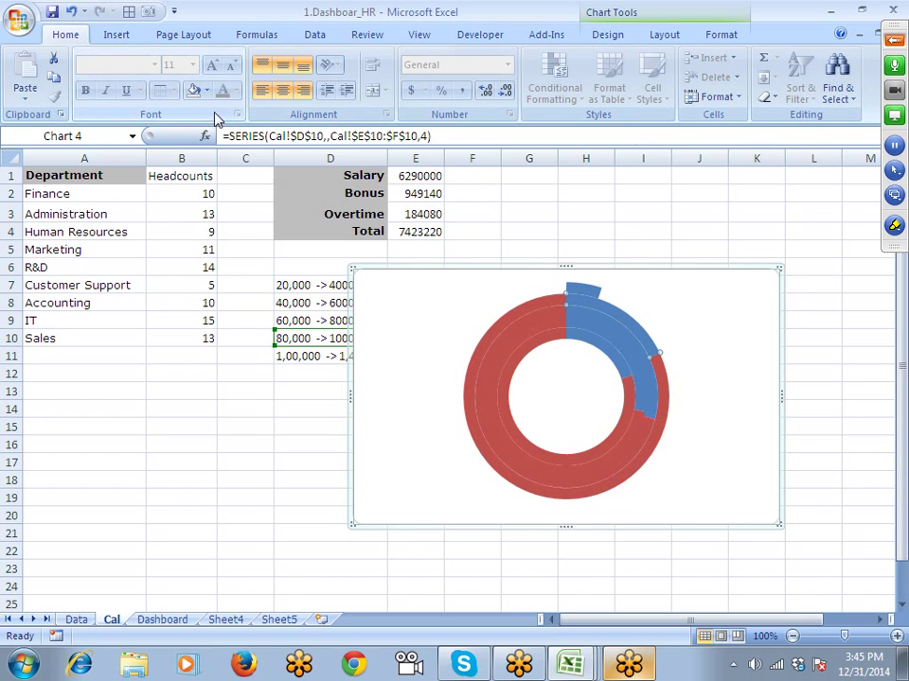
pyautogui.click(196, 92)
pyautogui.click(530, 327)
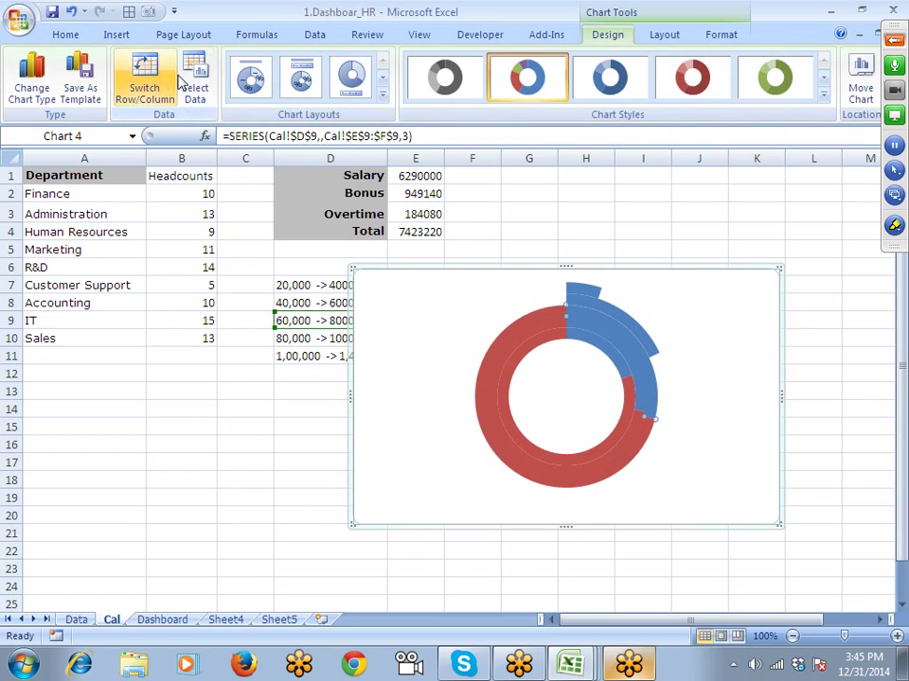
pyautogui.click(66, 35)
pyautogui.click(196, 92)
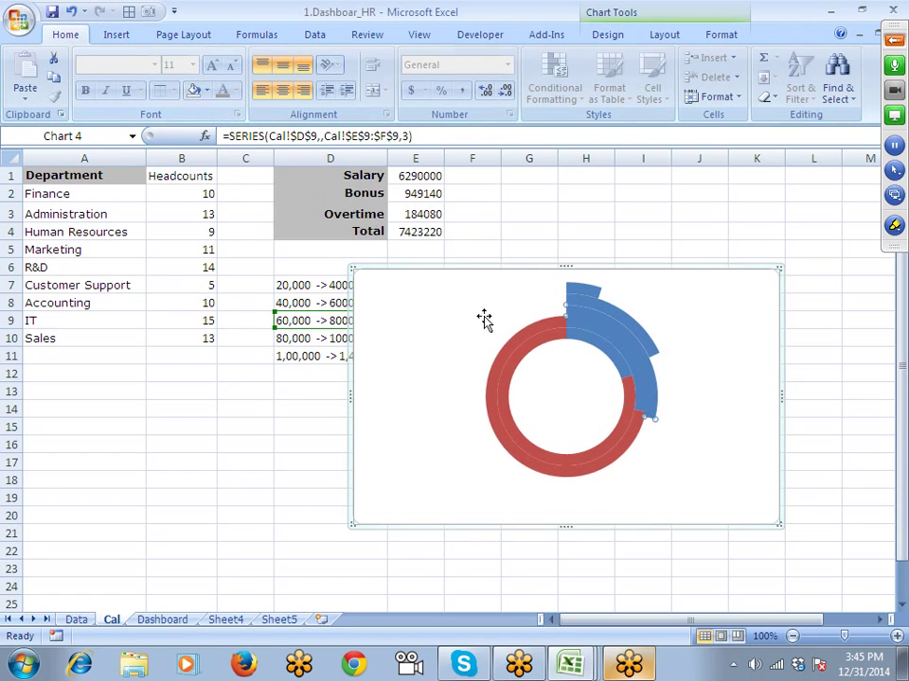
# Step: Hide the red remainder segments of the two innermost doughnut rings with the same fill
pyautogui.click(532, 332)
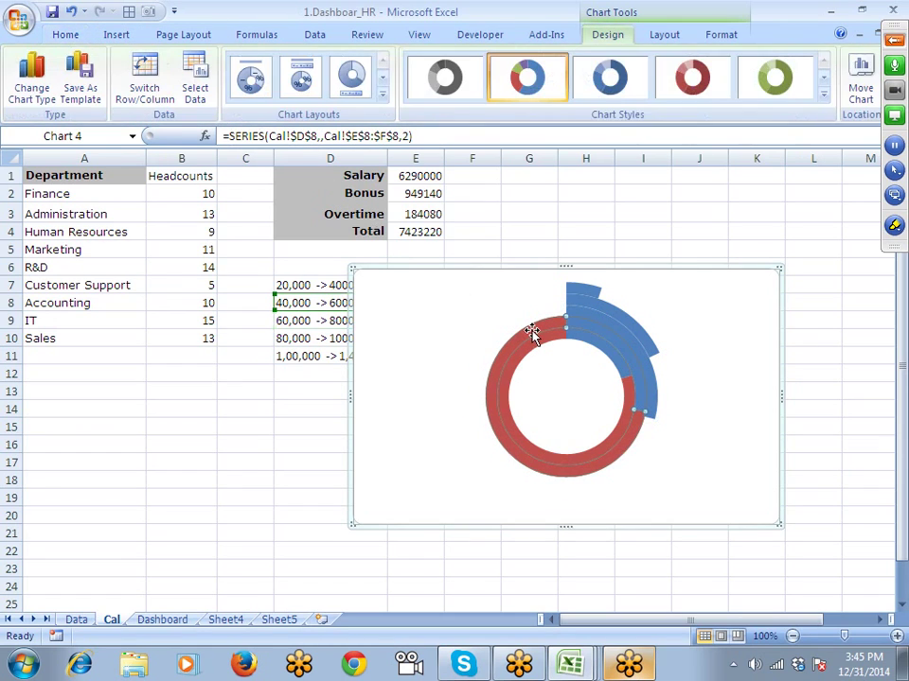
pyautogui.click(65, 34)
pyautogui.click(193, 91)
pyautogui.click(532, 343)
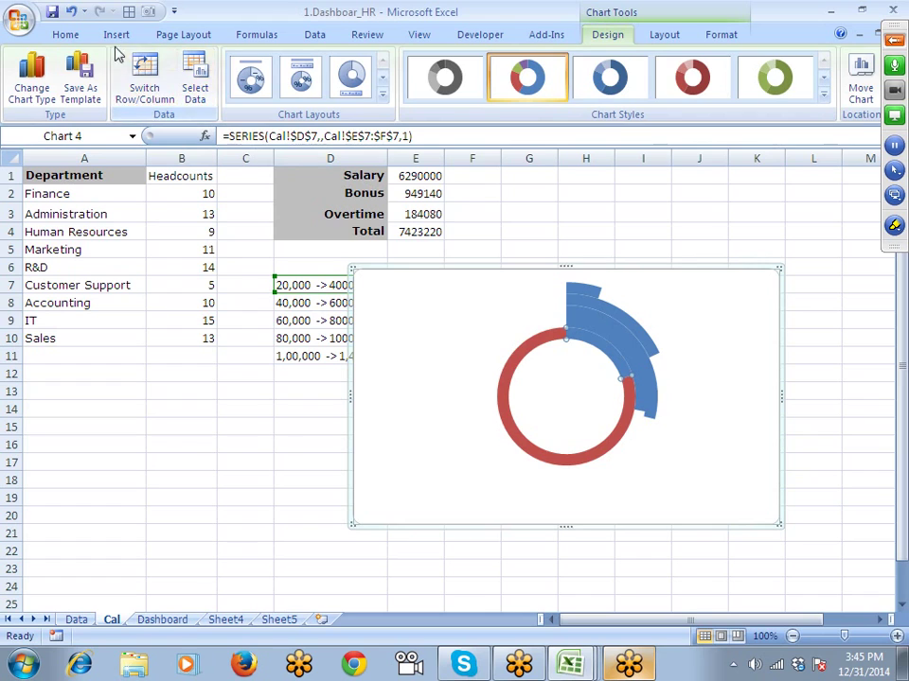
pyautogui.click(65, 34)
pyautogui.click(193, 90)
pyautogui.press('Escape')
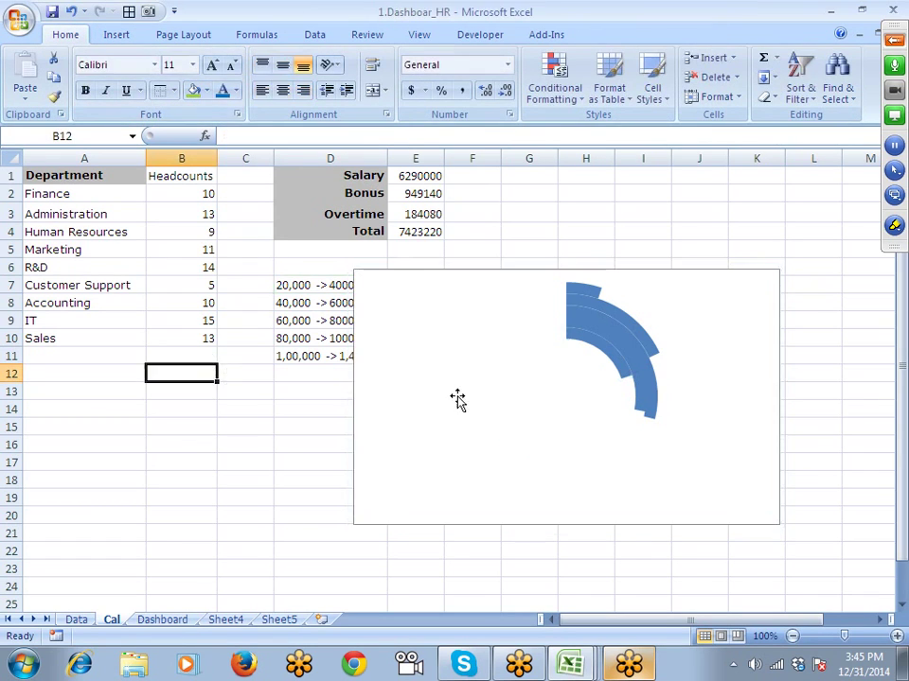
# Step: Make the doughnut chart taller by extending its upper edge to about the top of row 4
pyautogui.click(503, 389)
pyautogui.click(556, 341)
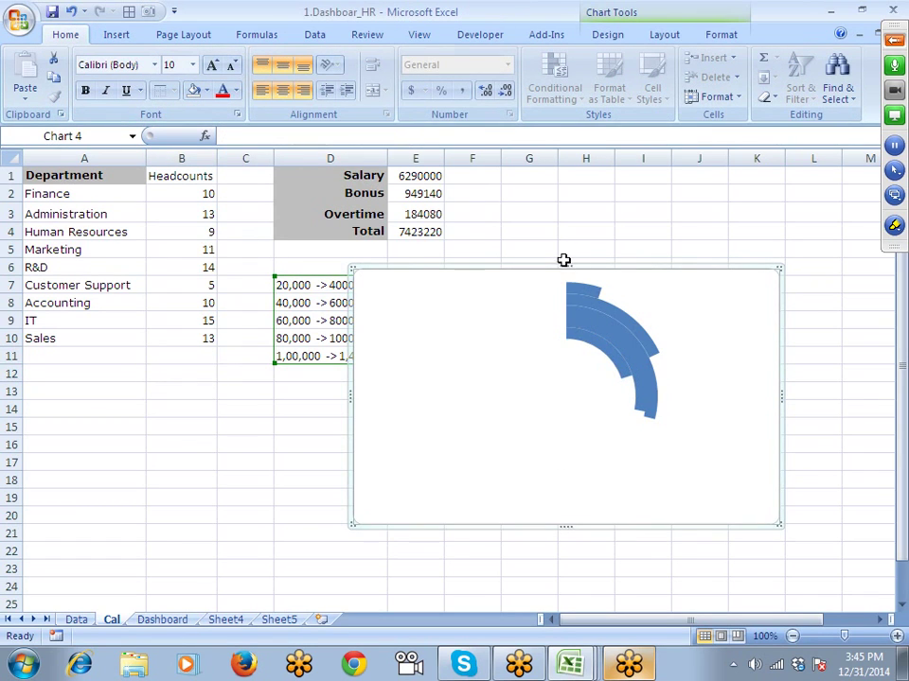
pyautogui.moveTo(565, 266); pyautogui.dragTo(565, 228)
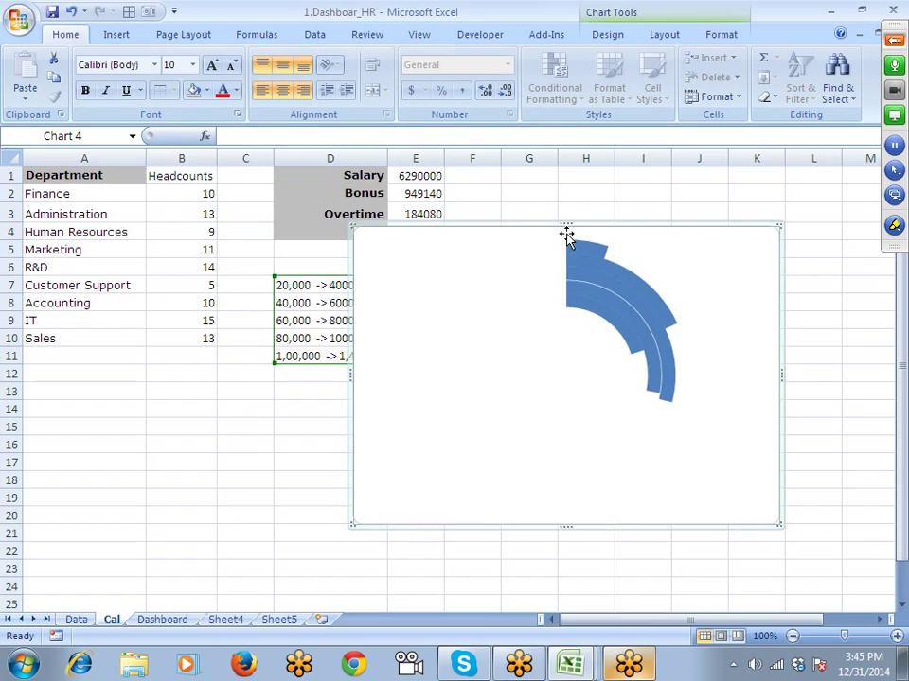
pyautogui.click(586, 301)
pyautogui.click(586, 307)
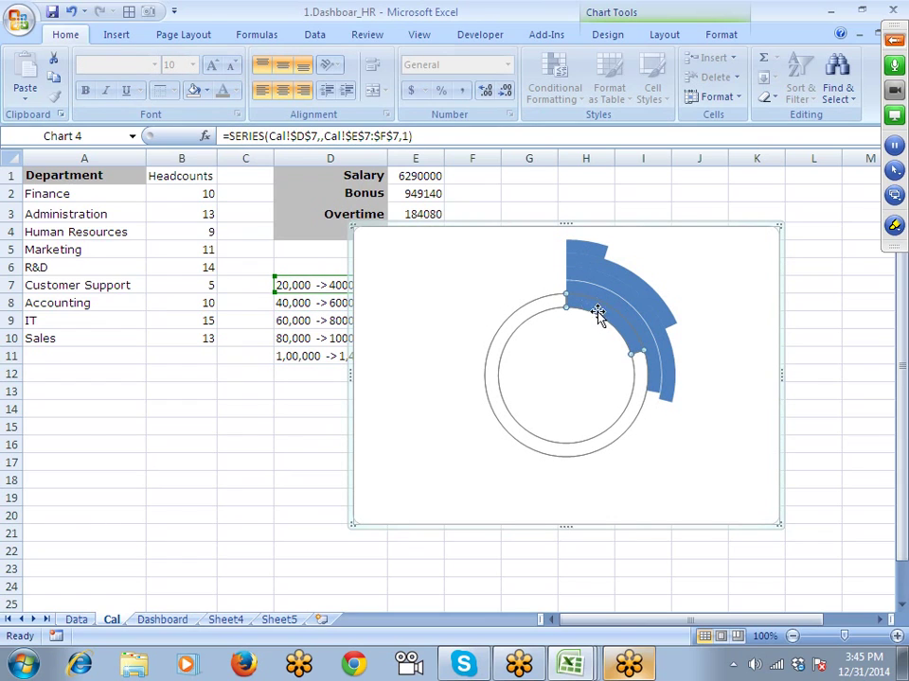
pyautogui.click(322, 321)
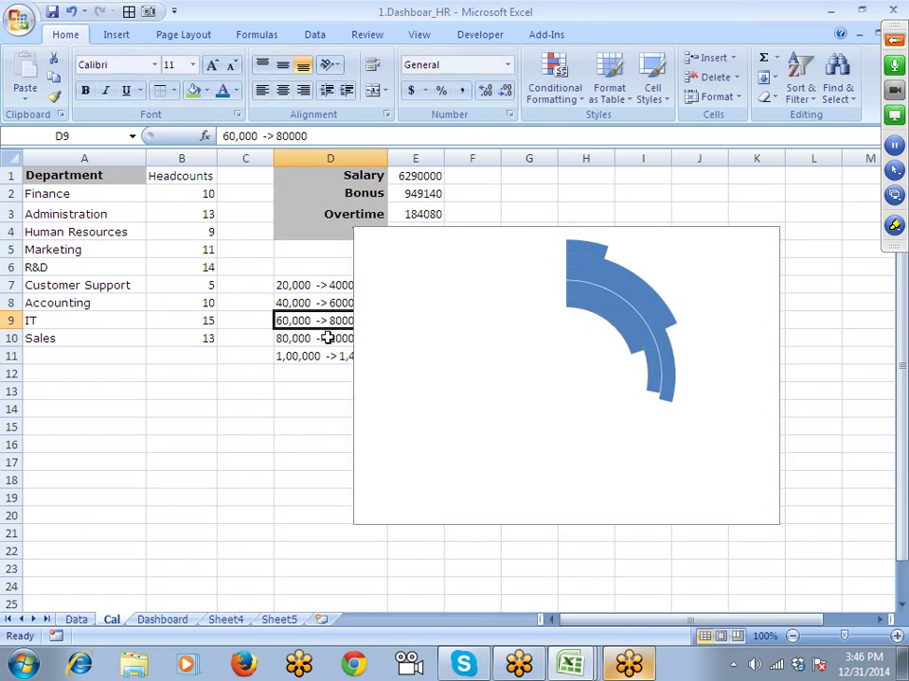
# Step: Cut the whole doughnut chart from the Cal sheet
pyautogui.click(375, 242)
pyautogui.moveTo(375, 241); pyautogui.dragTo(314, 360)
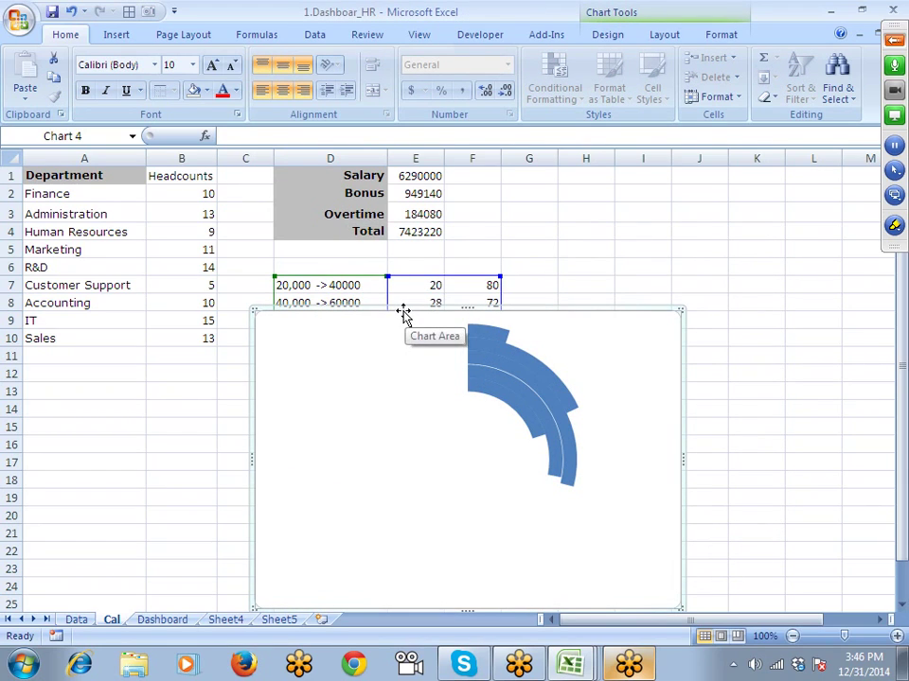
pyautogui.click(373, 332)
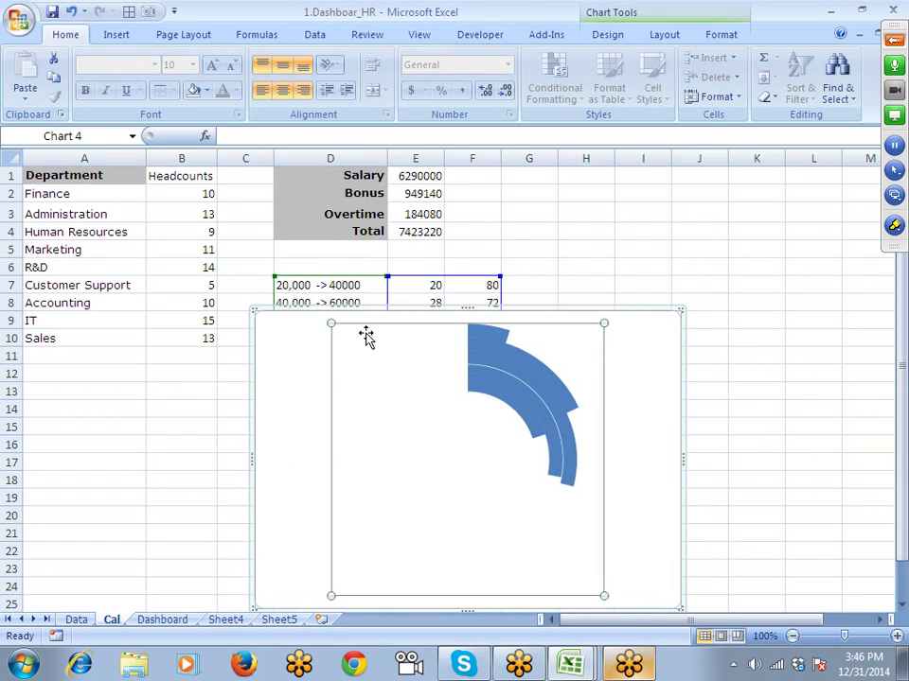
pyautogui.click(303, 338)
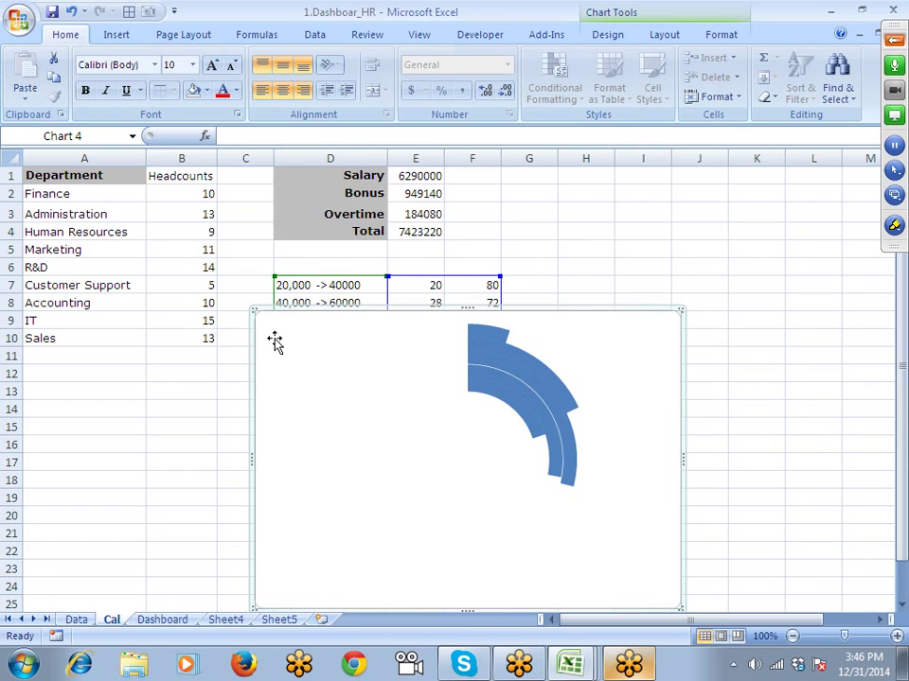
pyautogui.click(275, 341)
pyautogui.press('Delete')
# Step: Paste the cut doughnut chart onto the Dashboard sheet, in the area beyond the Payroll Breakdown chart
pyautogui.click(279, 620)
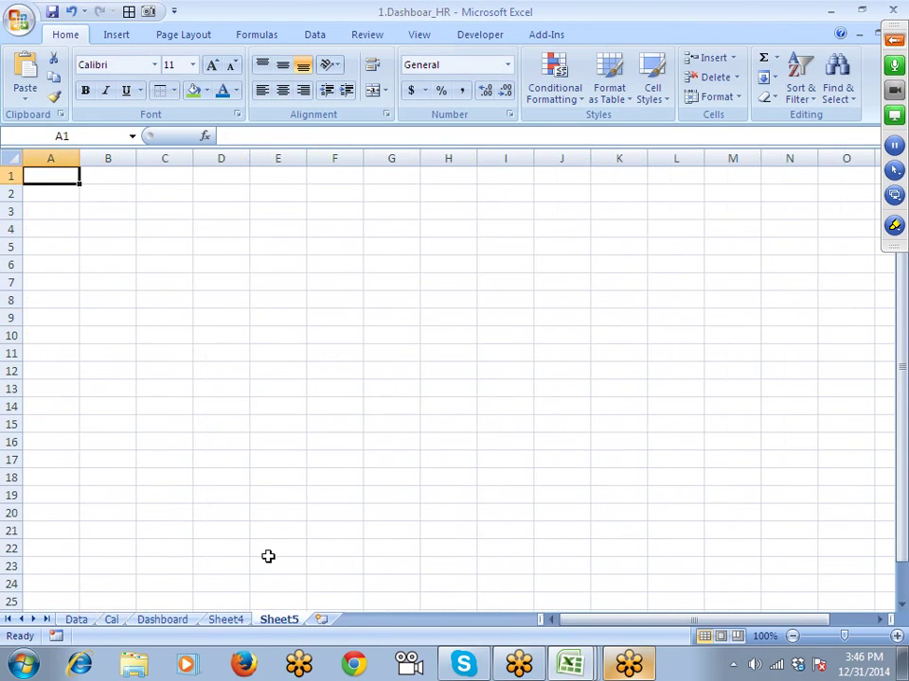
pyautogui.click(162, 620)
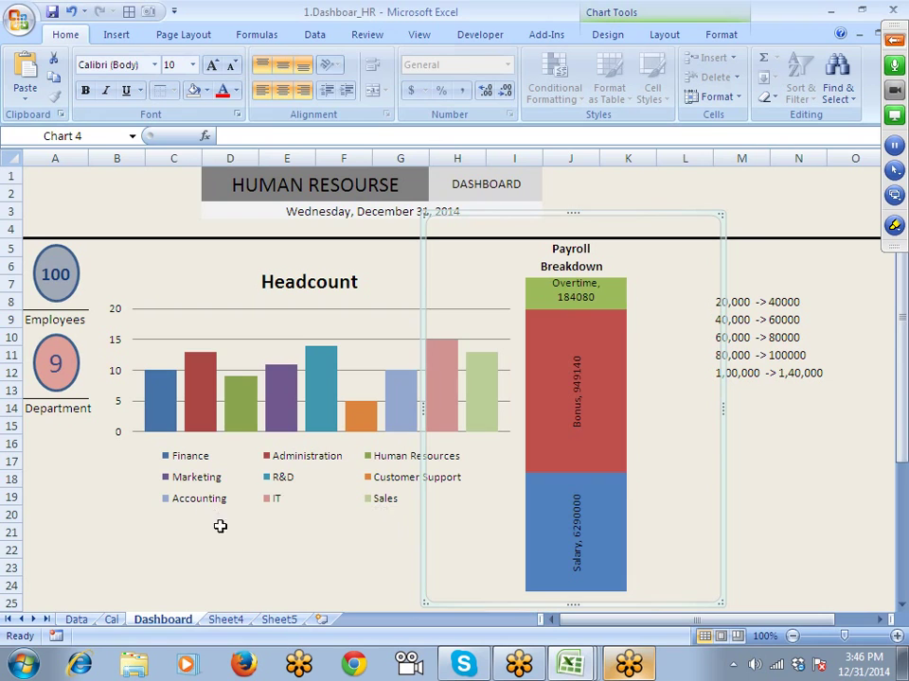
pyautogui.click(194, 548)
pyautogui.moveTo(563, 621); pyautogui.dragTo(642, 628)
pyautogui.hotkey('ctrl', 'v')
# Step: Remove the pasted chart's background fill and place it beside the Payroll Breakdown chart, with its upper edge at row 12
pyautogui.moveTo(325, 538); pyautogui.dragTo(409, 249)
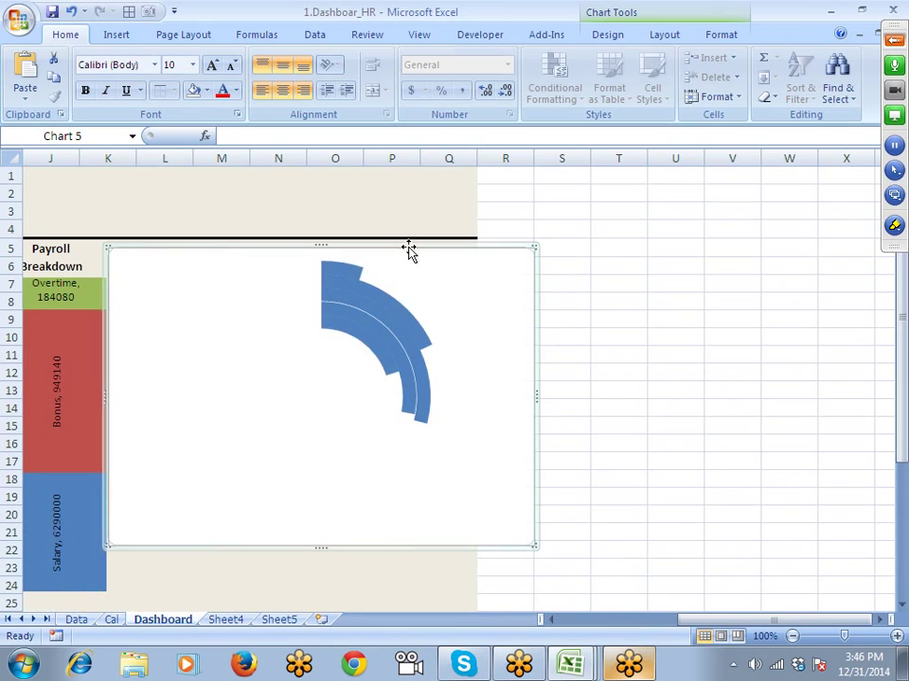
pyautogui.click(194, 95)
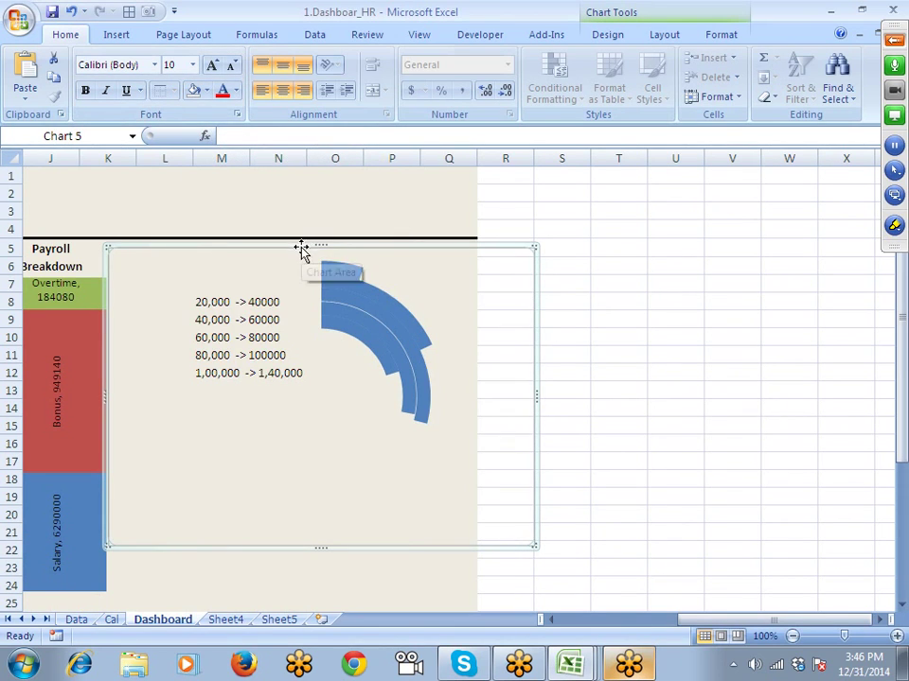
pyautogui.moveTo(301, 249); pyautogui.dragTo(326, 375)
# Step: Merge and center the 20,000 -> 40000 label across M8:N8 and fill it light green
pyautogui.moveTo(207, 296); pyautogui.dragTo(268, 301)
pyautogui.click(321, 300)
pyautogui.click(371, 90)
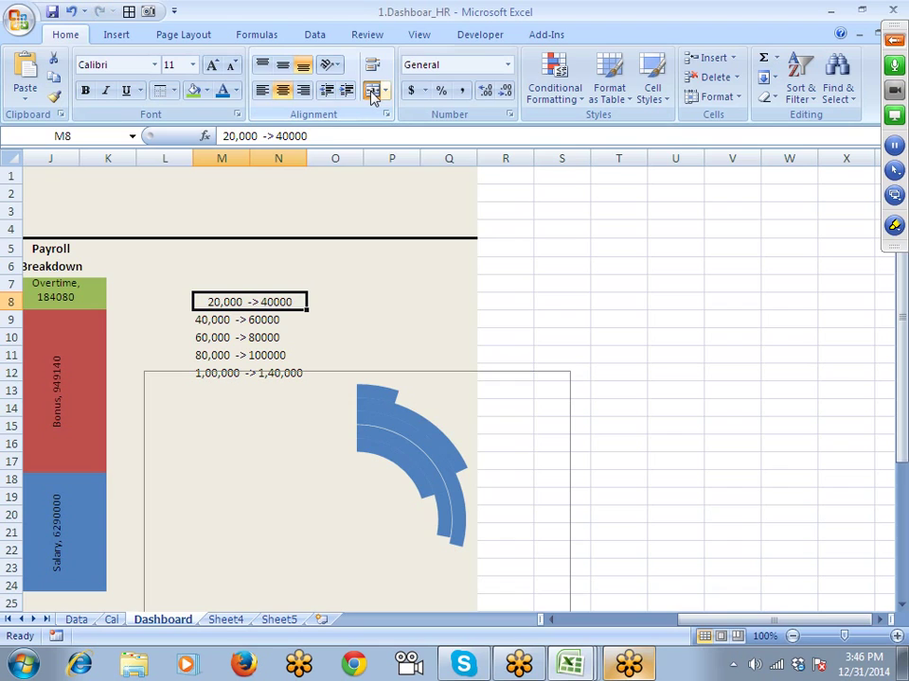
pyautogui.click(197, 89)
# Step: Merge and center the 40,000 -> 60000 label across M9:N9 and fill it standard green
pyautogui.click(226, 319)
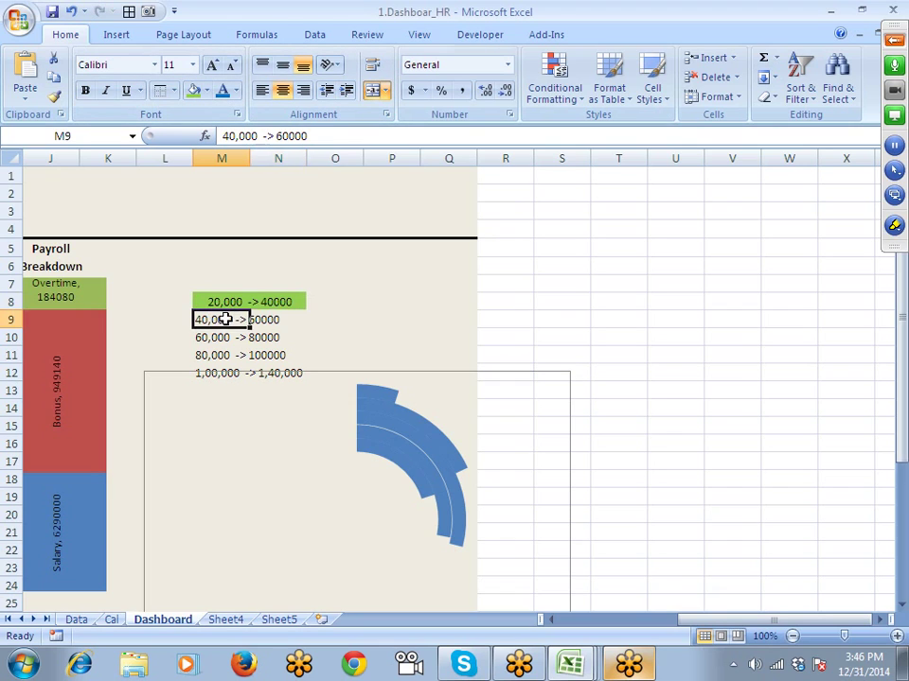
pyautogui.click(373, 91)
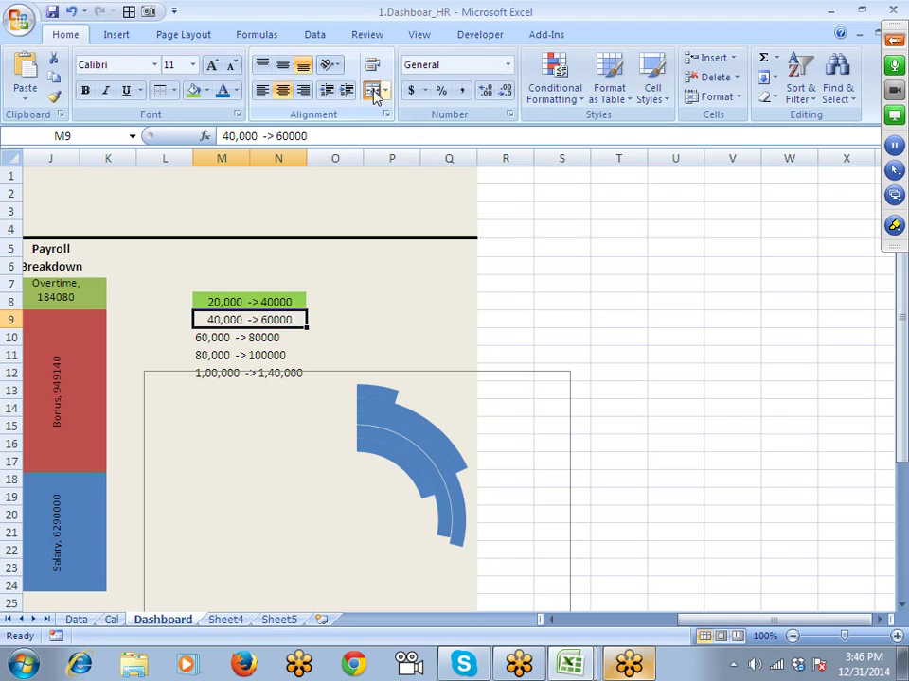
pyautogui.click(209, 90)
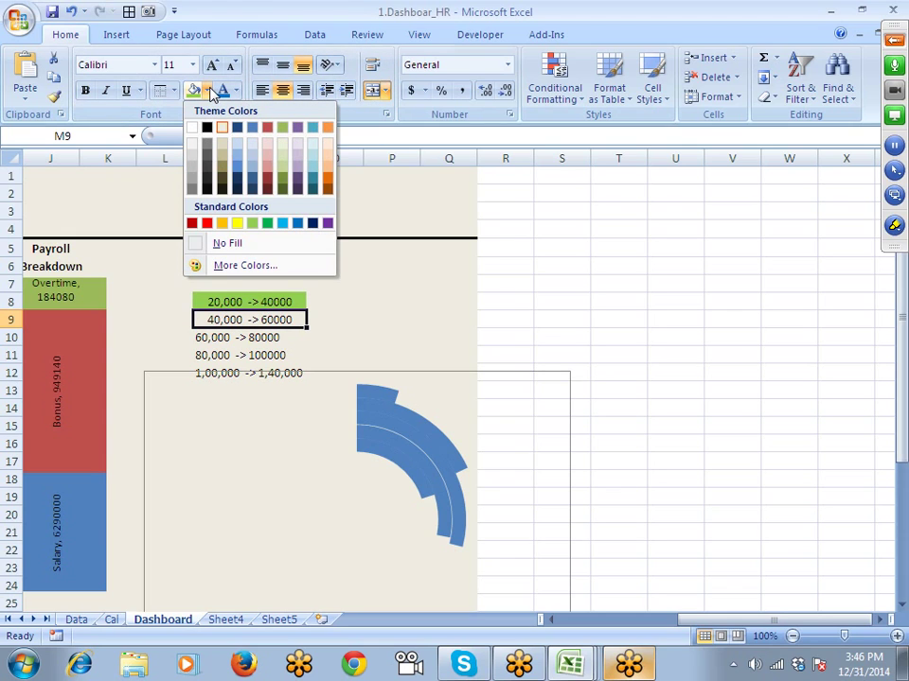
pyautogui.click(269, 226)
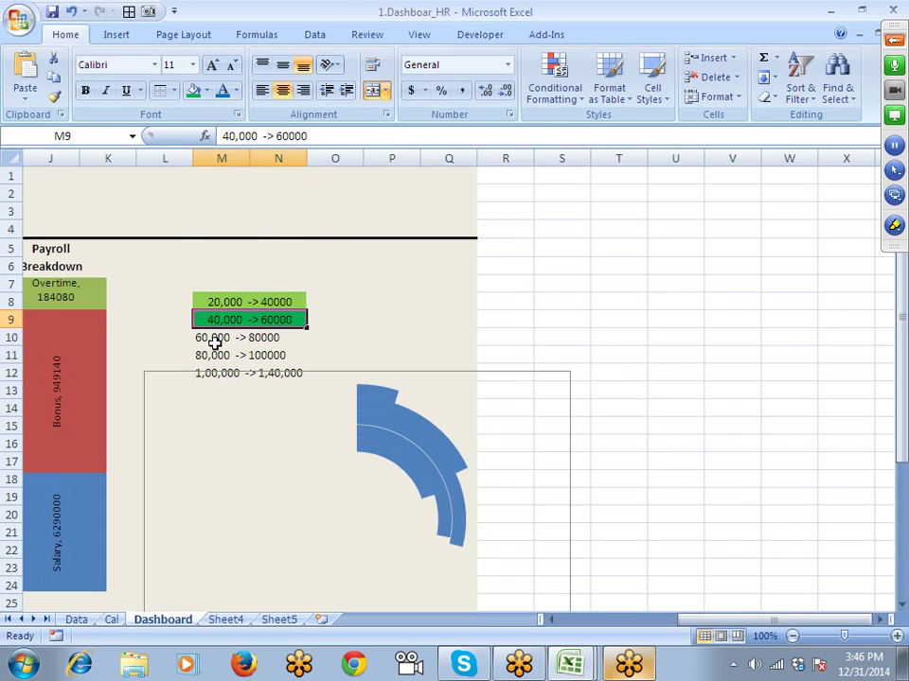
# Step: Merge and center the 60,000 -> 80000 label across M10:N10 and fill it with the theme's olive green
pyautogui.click(214, 343)
pyautogui.click(373, 89)
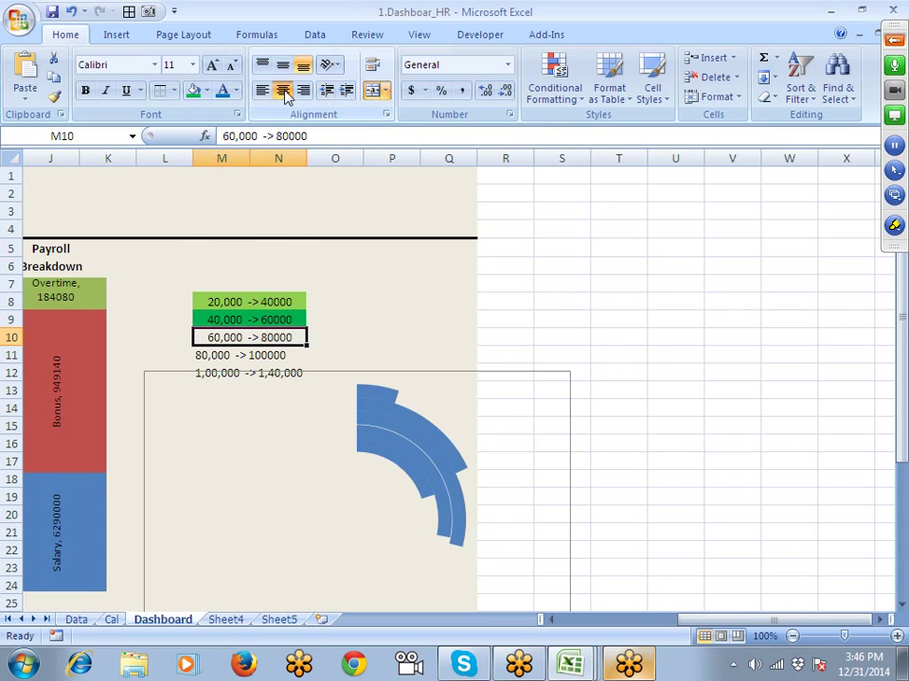
pyautogui.click(208, 92)
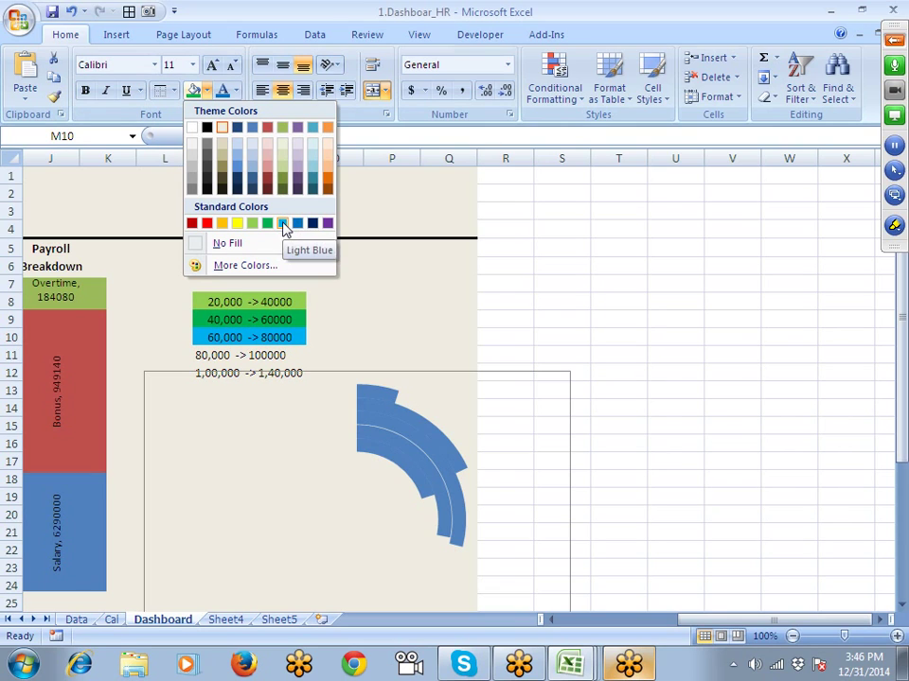
pyautogui.click(282, 132)
# Step: Fill the 80,000 -> 100000 label in M11:N11 with the theme's purple, and merge and center it
pyautogui.click(214, 356)
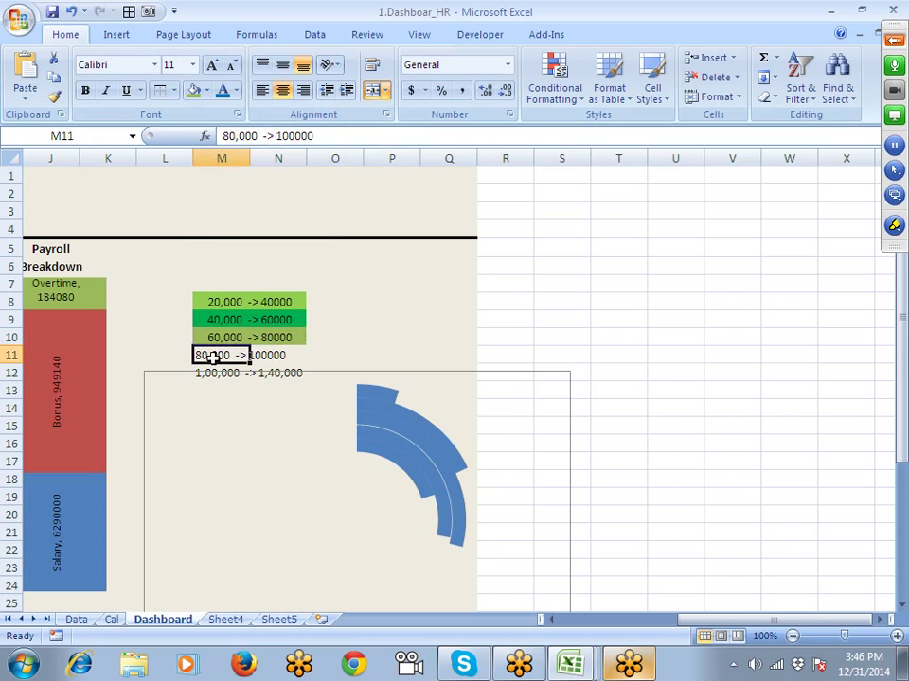
pyautogui.moveTo(214, 356); pyautogui.dragTo(254, 353)
pyautogui.click(208, 91)
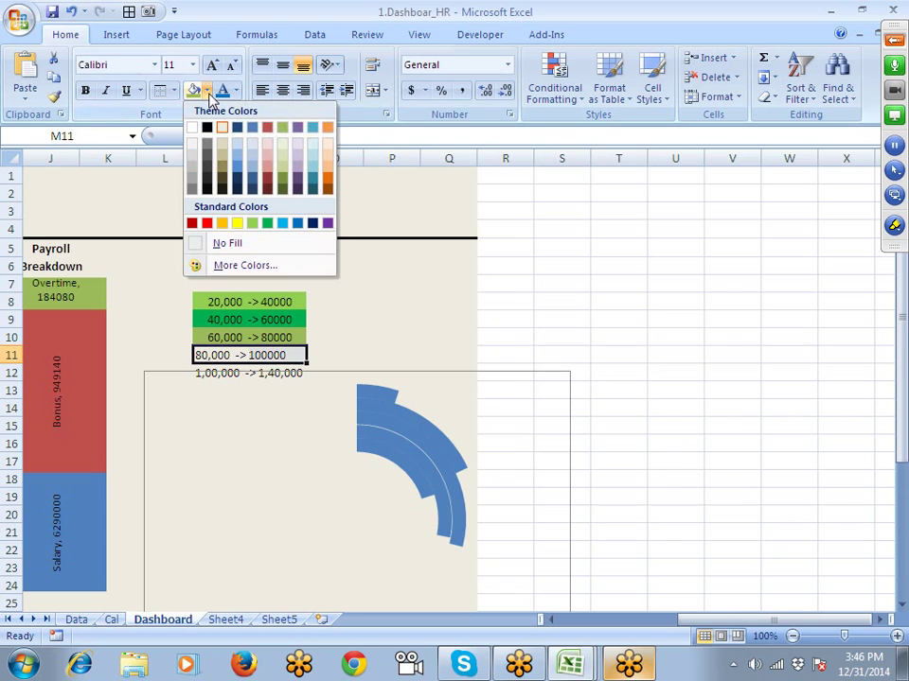
pyautogui.click(299, 127)
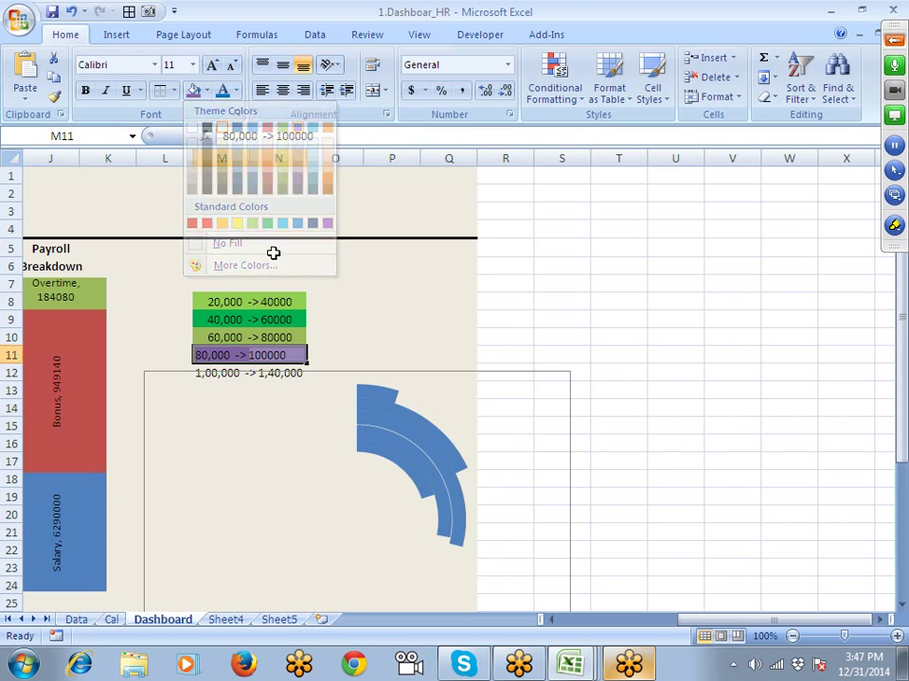
pyautogui.click(259, 354)
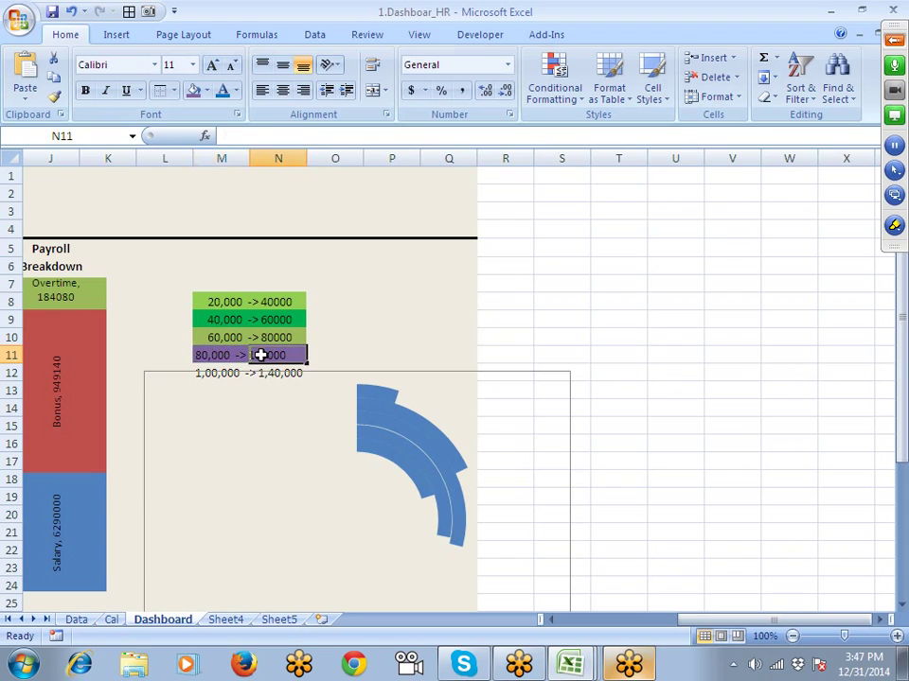
pyautogui.click(217, 353)
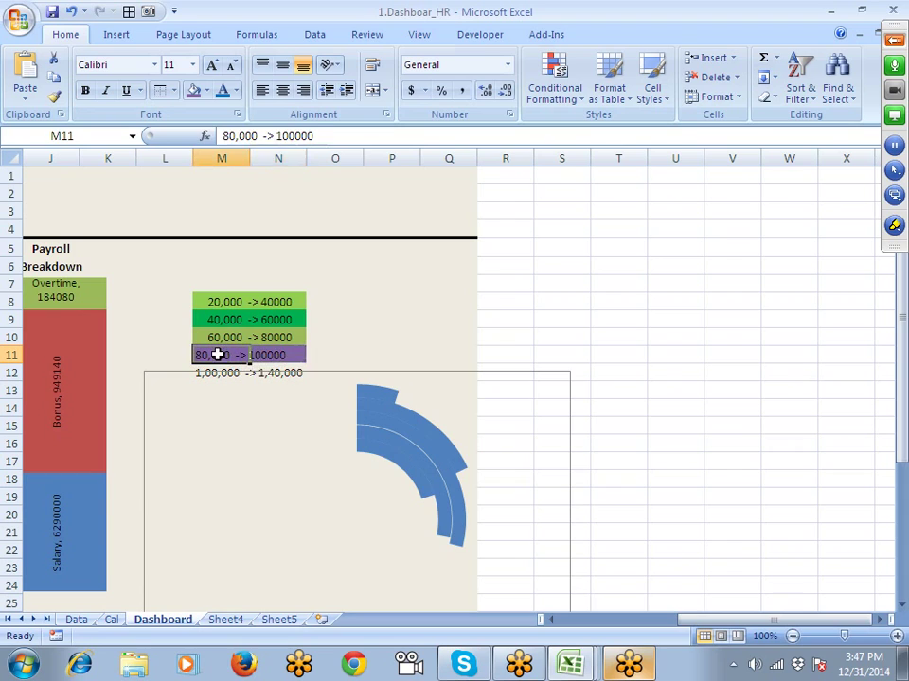
pyautogui.click(373, 90)
# Step: Merge and center the 1,00,000 -> 1,40,000 label across M12:N12 and fill it with the theme's aqua
pyautogui.click(226, 319)
pyautogui.press('Down')
pyautogui.press('Down')
pyautogui.press('Down')
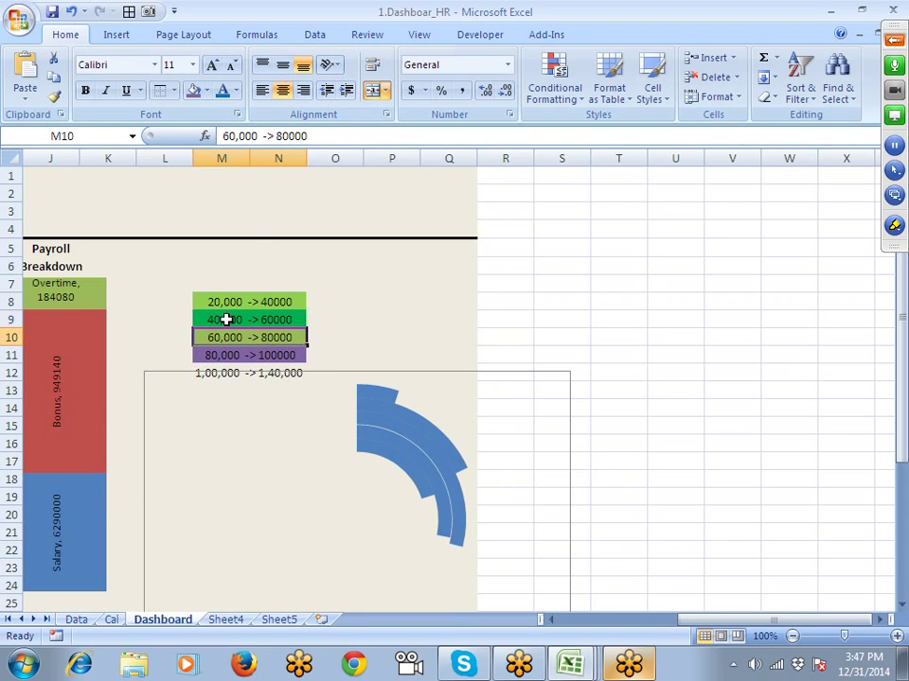
pyautogui.hotkey('shift', 'Right')
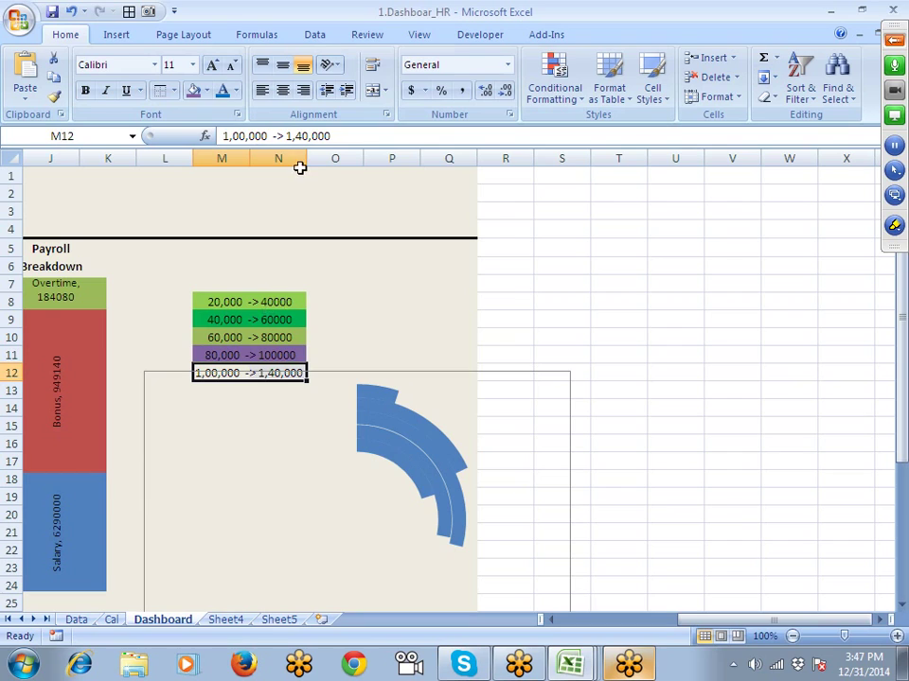
pyautogui.click(372, 92)
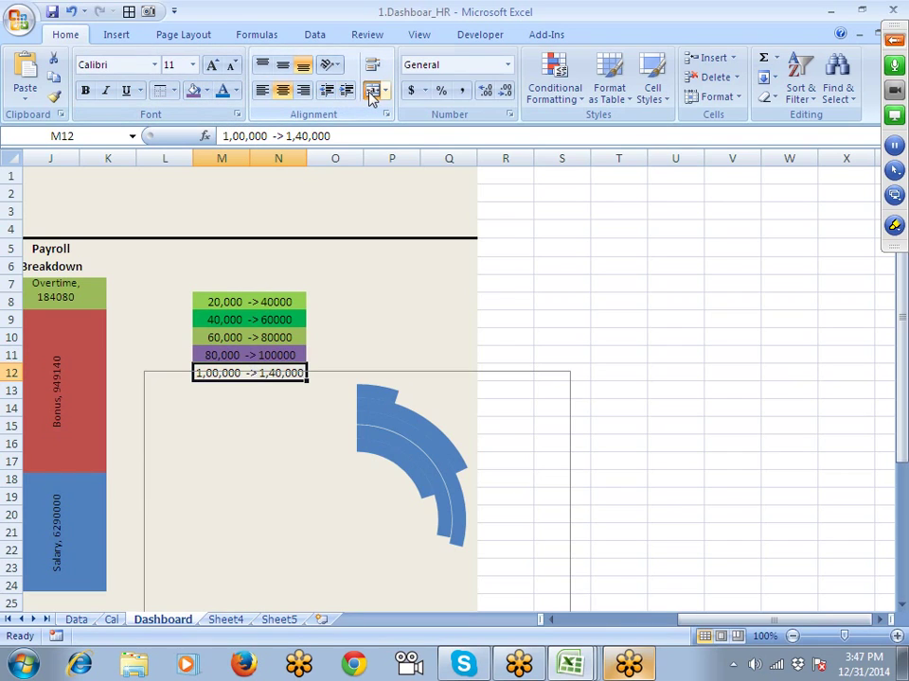
pyautogui.click(208, 91)
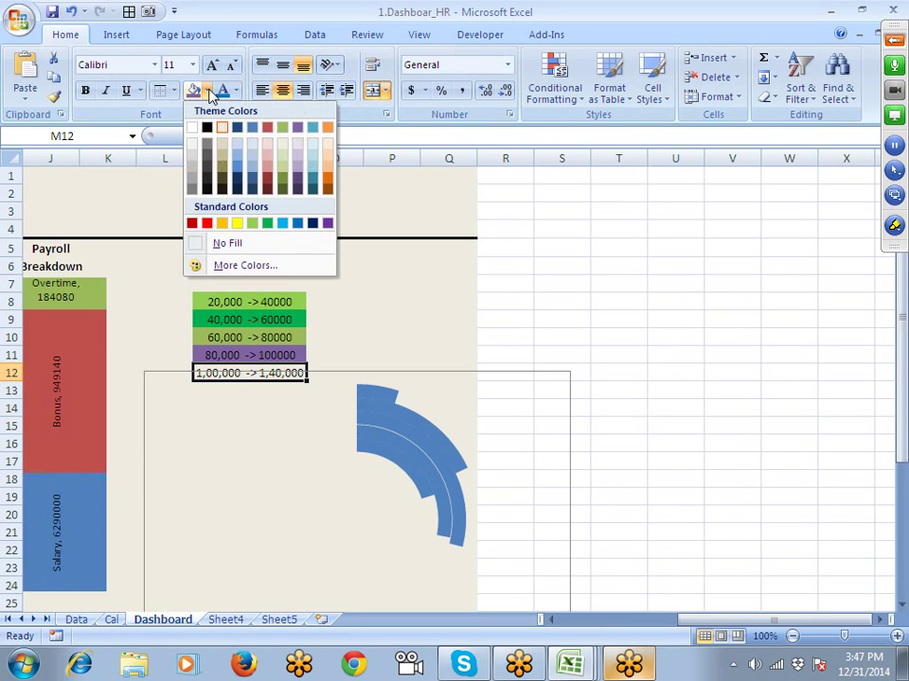
pyautogui.click(313, 130)
pyautogui.click(453, 321)
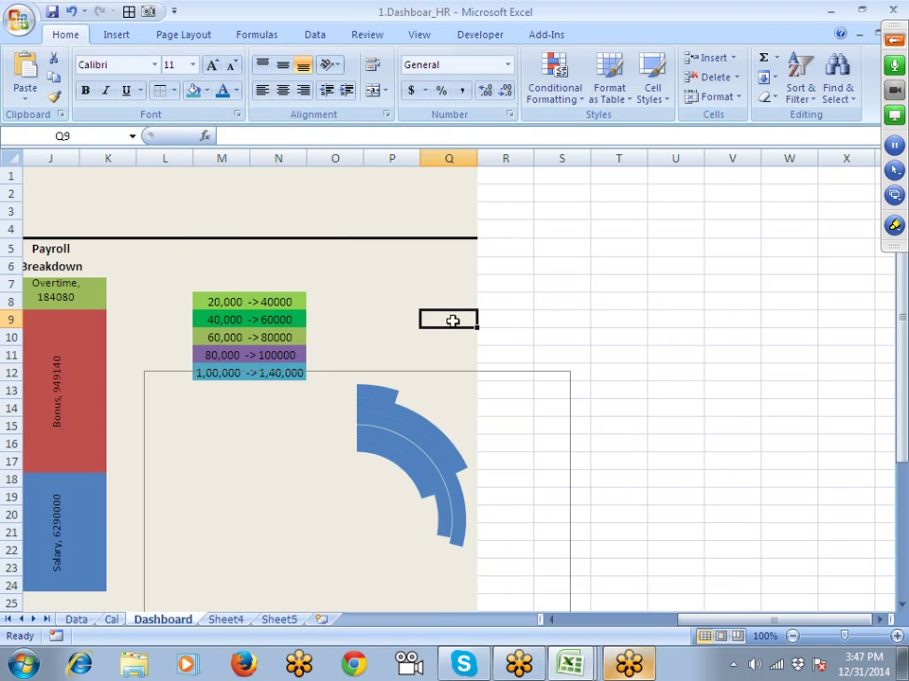
# Step: Move the doughnut chart up so its upper edge sits in row 7, and add a data label to the outermost ring's blue segment
pyautogui.click(381, 398)
pyautogui.moveTo(400, 371); pyautogui.dragTo(399, 298)
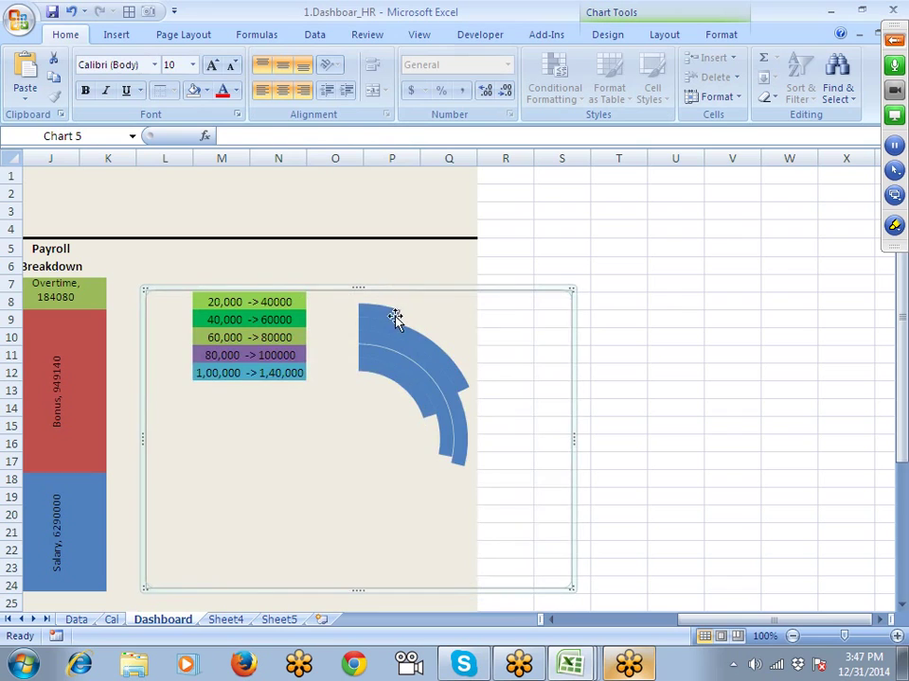
pyautogui.click(395, 319)
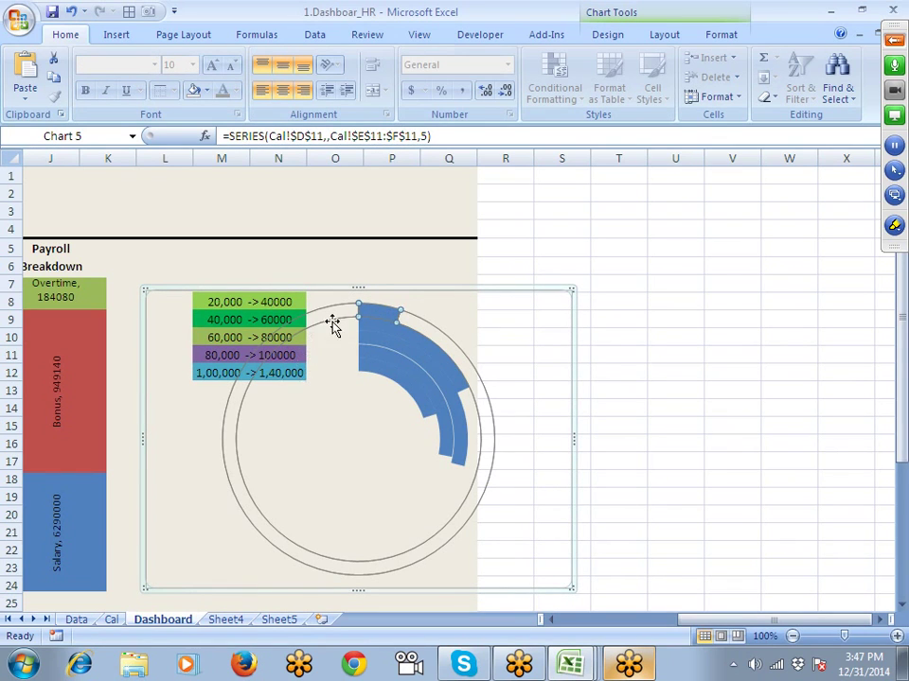
pyautogui.click(373, 314)
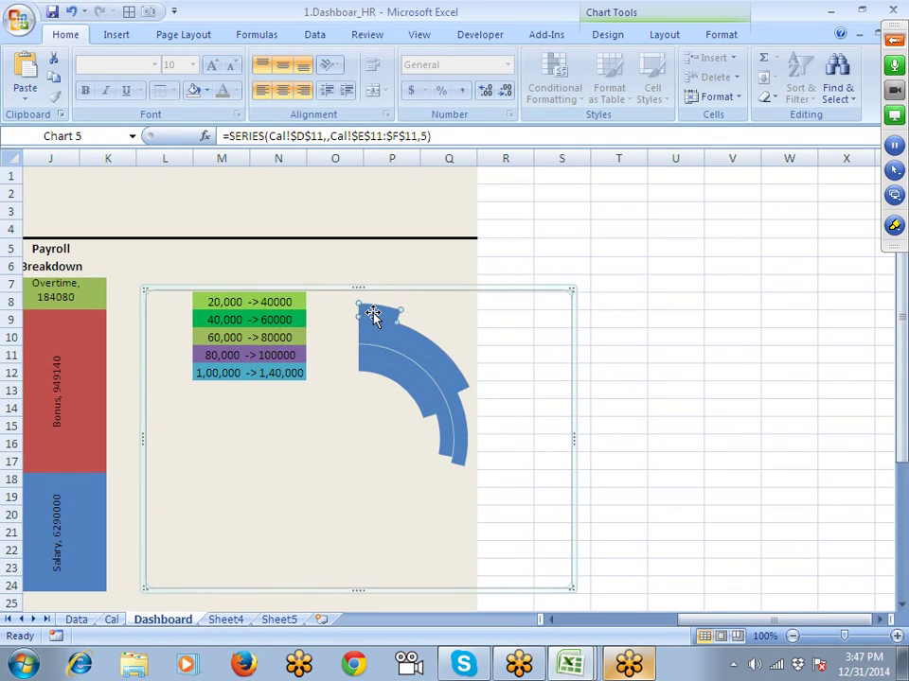
pyautogui.rightClick(374, 318)
pyautogui.click(406, 426)
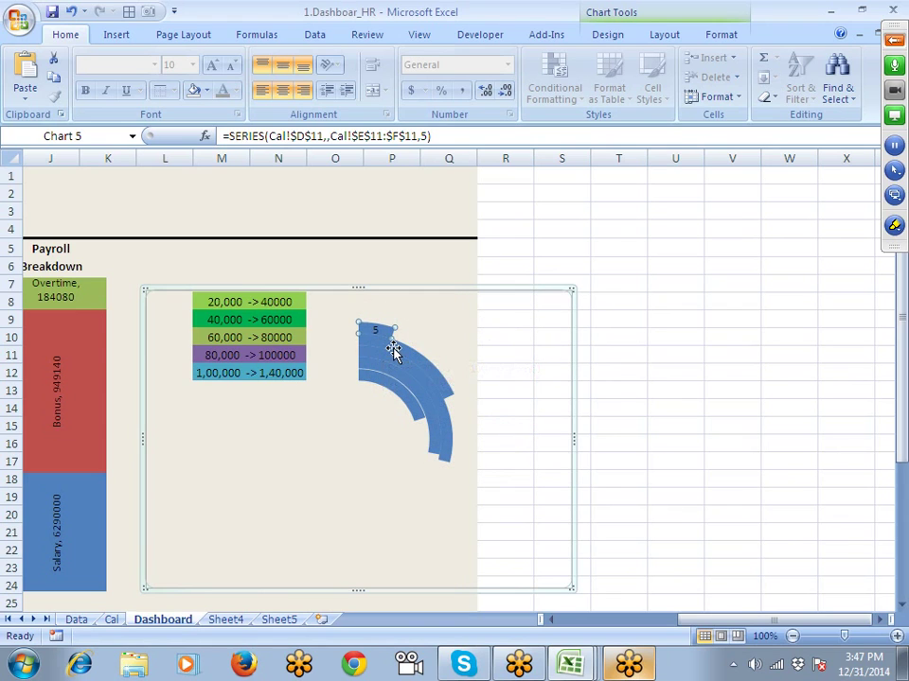
pyautogui.click(392, 350)
pyautogui.click(393, 348)
pyautogui.rightClick(393, 348)
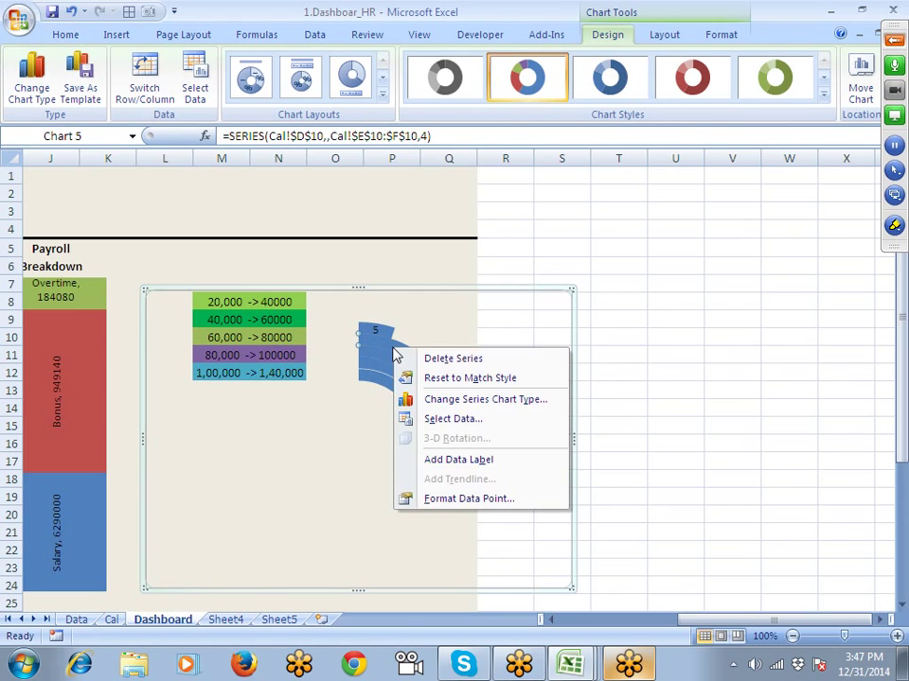
pyautogui.click(117, 619)
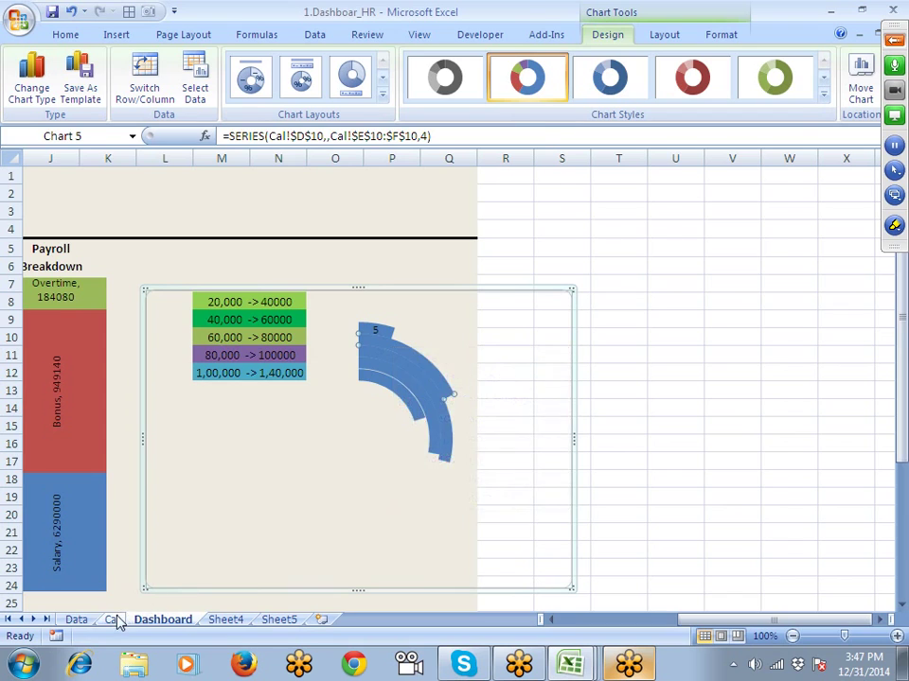
# Step: Review the employee counts per salary range in E7:E11 on the Cal sheet and return to the Dashboard sheet
pyautogui.click(118, 619)
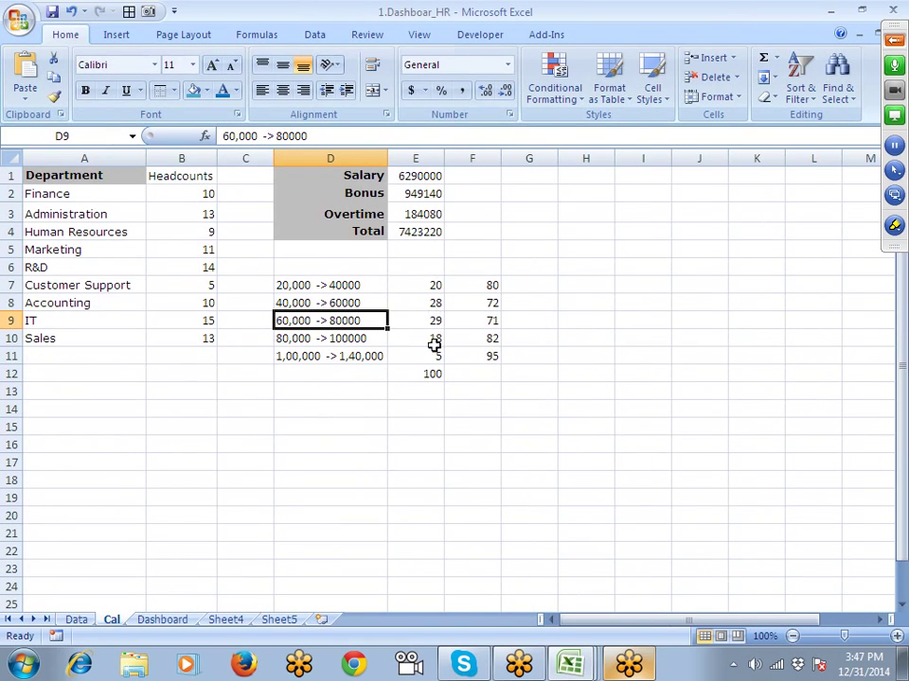
pyautogui.moveTo(433, 349); pyautogui.dragTo(432, 285)
pyautogui.click(227, 622)
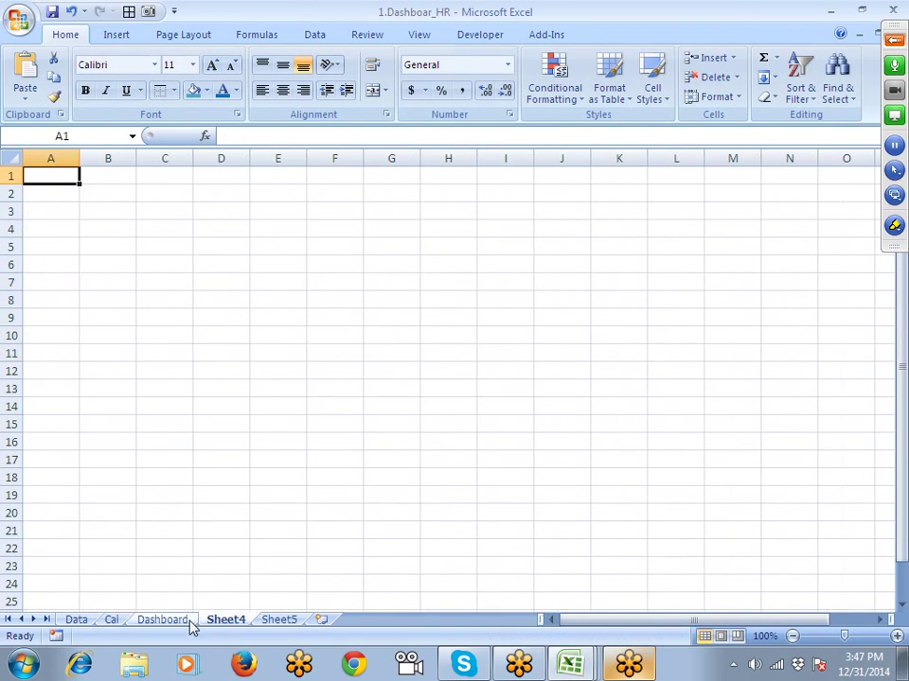
pyautogui.click(187, 622)
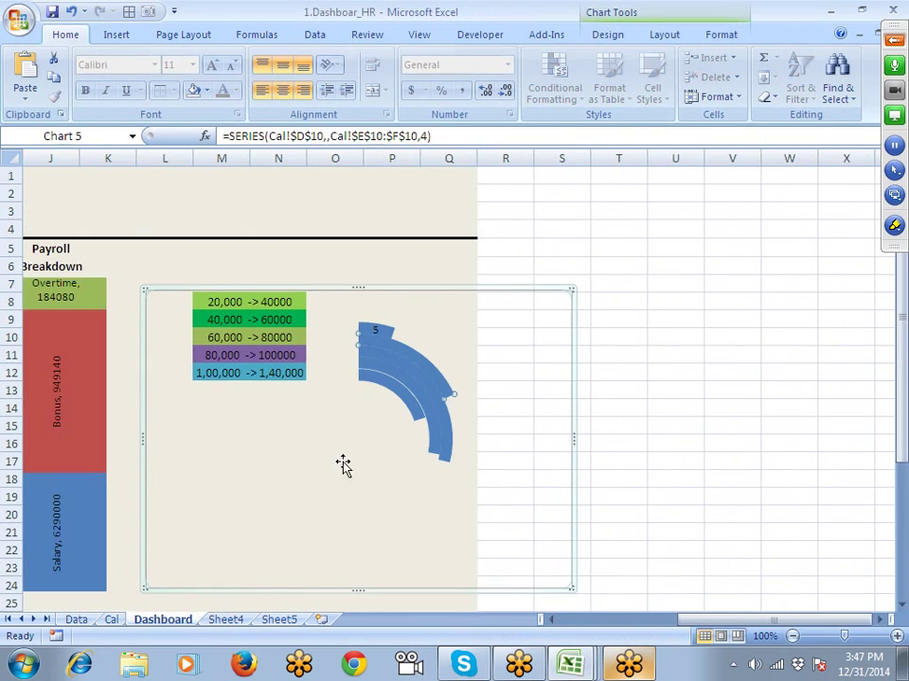
# Step: Add data labels to the blue segments of the 80,000 -> 100000 and 60,000 -> 80000 rings in the doughnut chart
pyautogui.rightClick(370, 345)
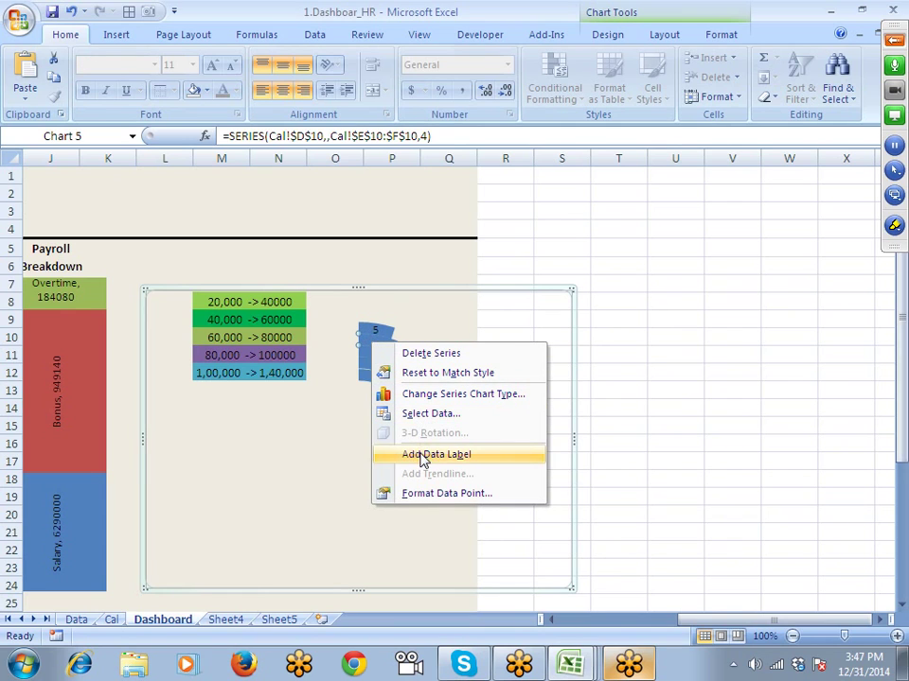
pyautogui.click(423, 460)
pyautogui.click(391, 365)
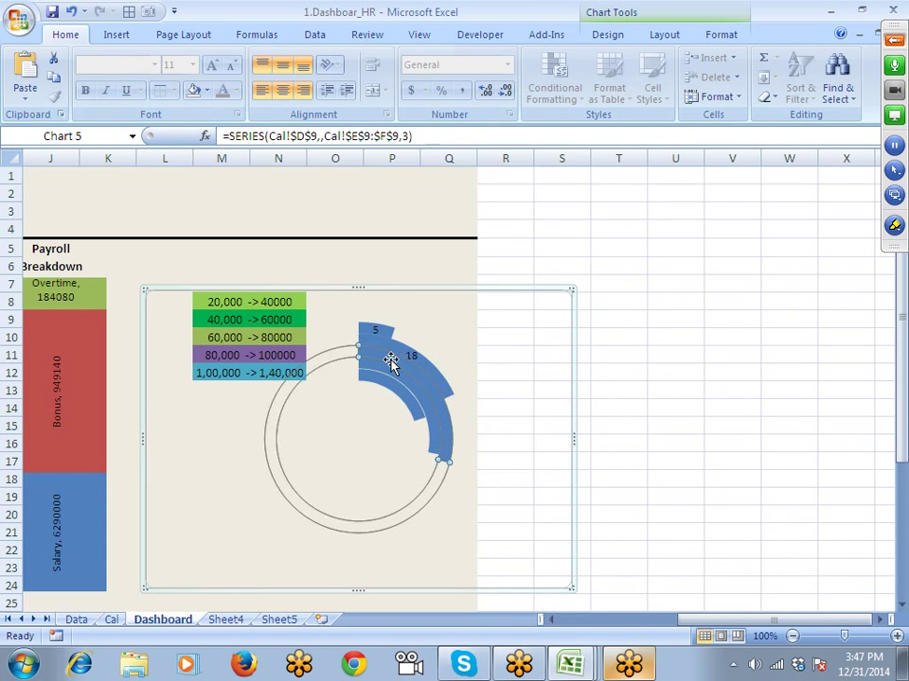
pyautogui.click(390, 364)
pyautogui.rightClick(391, 364)
pyautogui.click(447, 481)
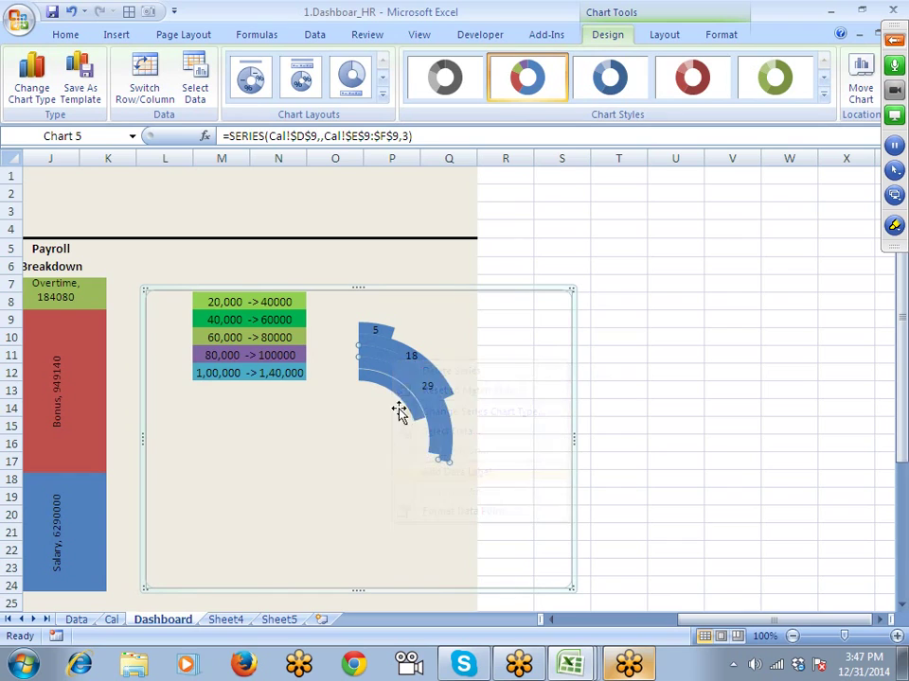
# Step: Add data labels to the blue segments of the 40,000 -> 60000 and 20,000 -> 40000 rings
pyautogui.click(413, 409)
pyautogui.moveTo(413, 409); pyautogui.dragTo(425, 405)
pyautogui.rightClick(426, 405)
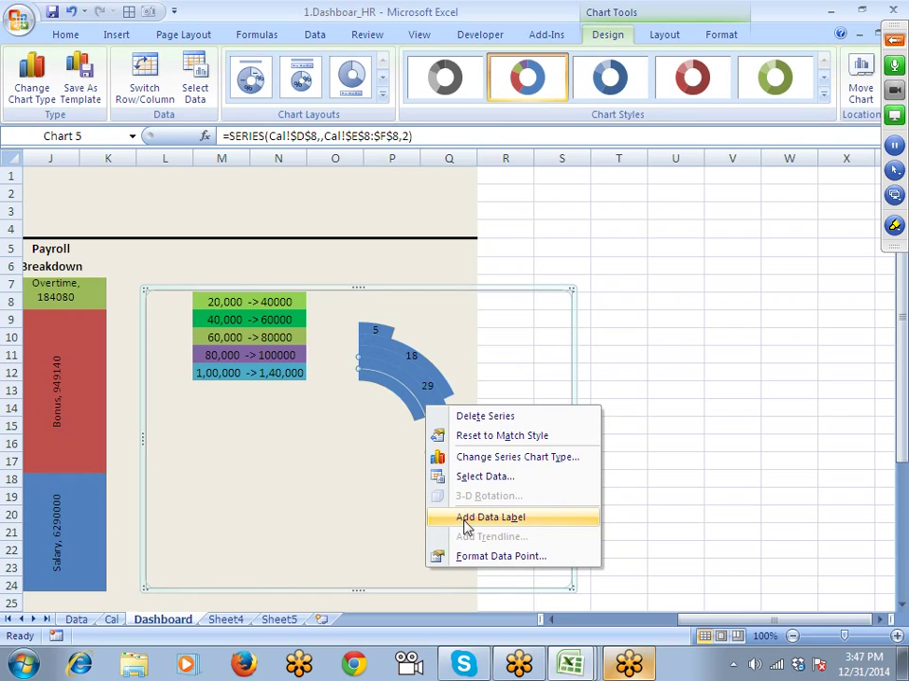
pyautogui.click(483, 518)
pyautogui.click(404, 404)
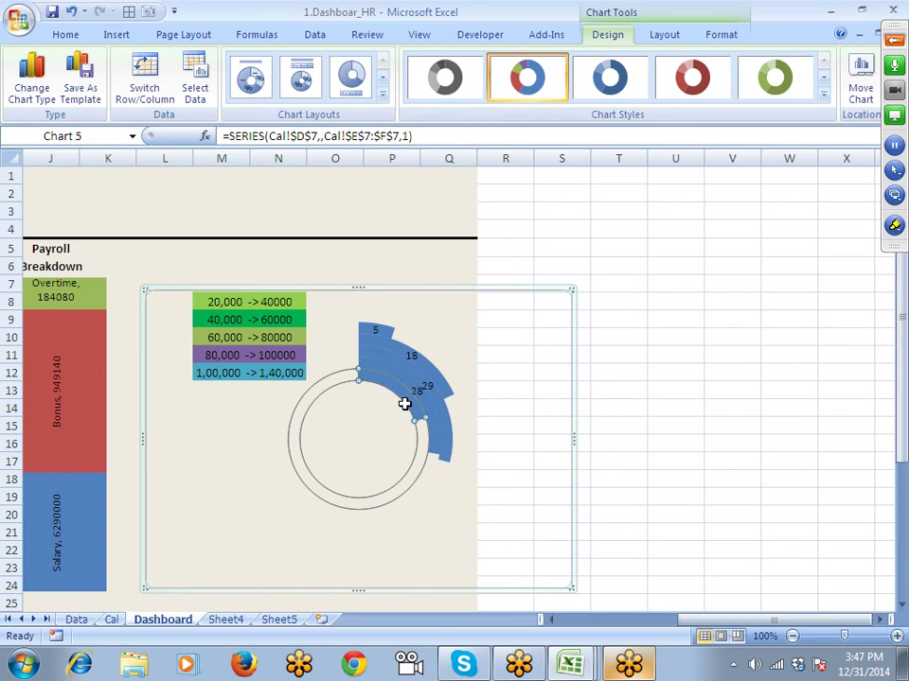
pyautogui.click(404, 404)
pyautogui.rightClick(407, 405)
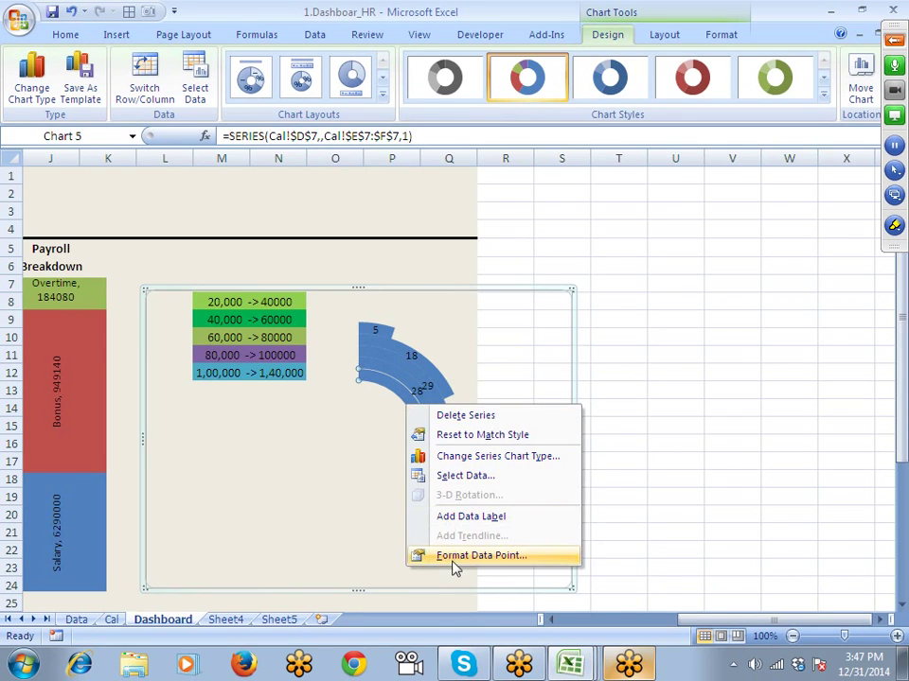
pyautogui.click(454, 519)
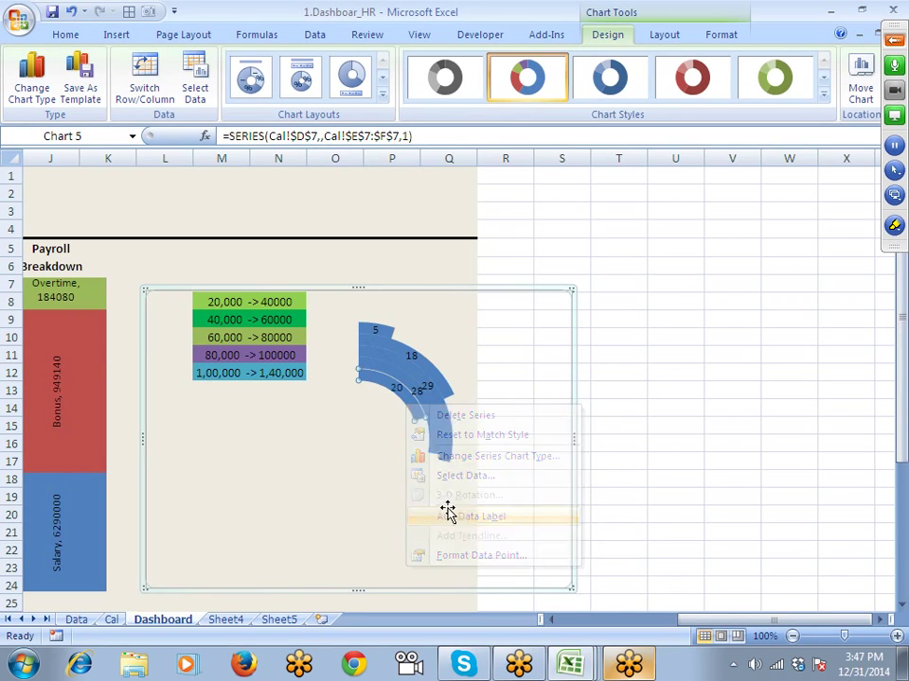
# Step: Open the doughnut chart's data source and move the 20,000 -> 40000 series to the end of the series order
pyautogui.rightClick(491, 347)
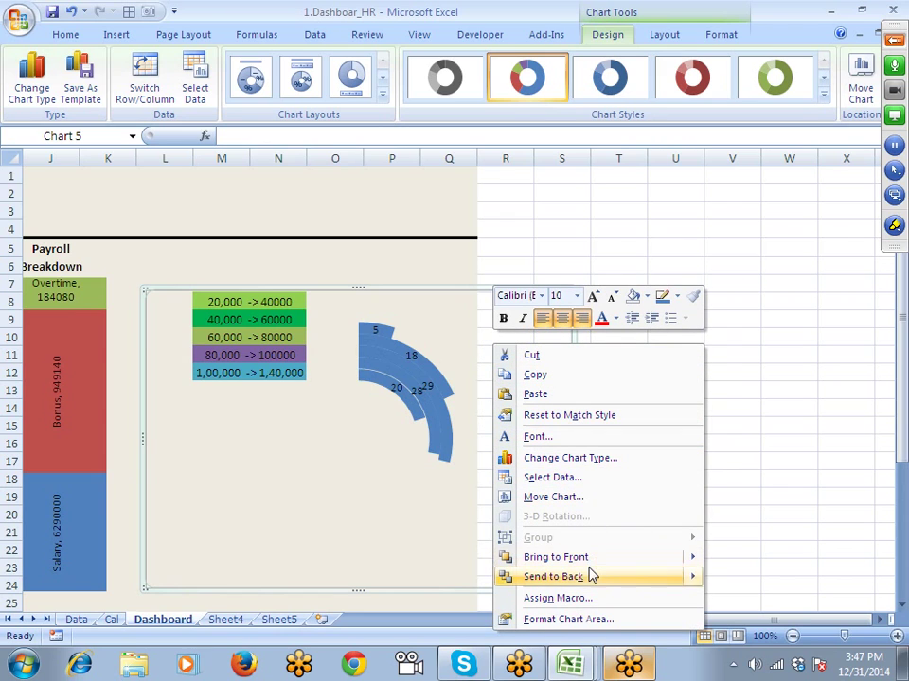
pyautogui.moveTo(589, 578)
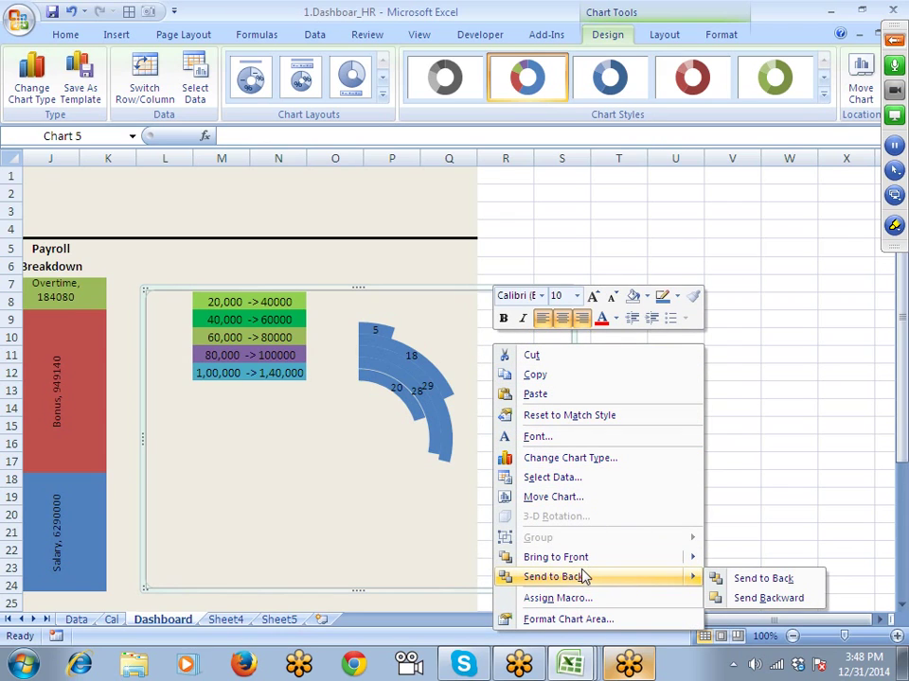
pyautogui.click(593, 479)
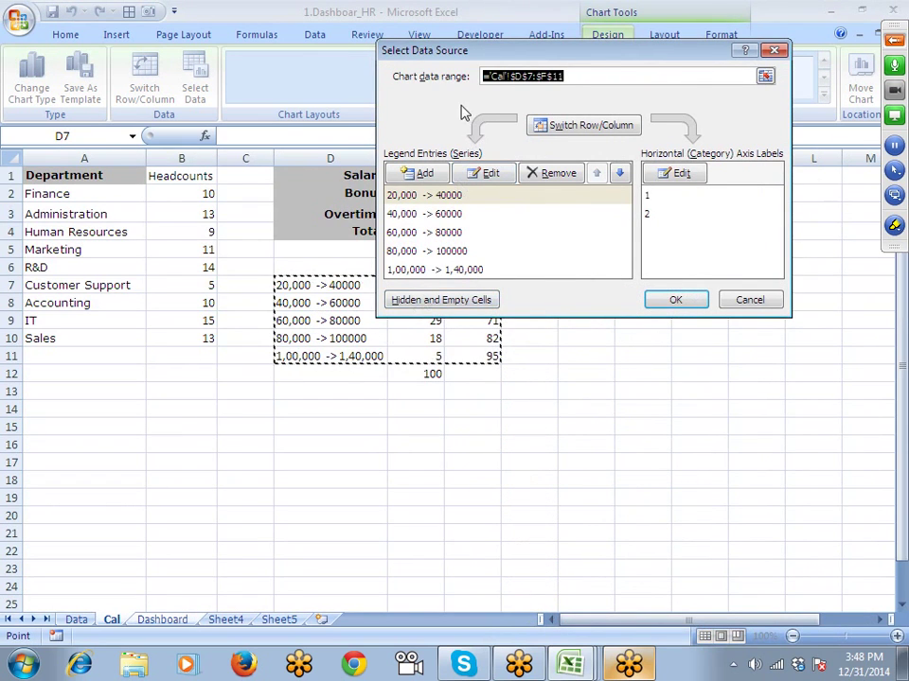
pyautogui.moveTo(445, 56); pyautogui.dragTo(392, 187)
pyautogui.click(351, 332)
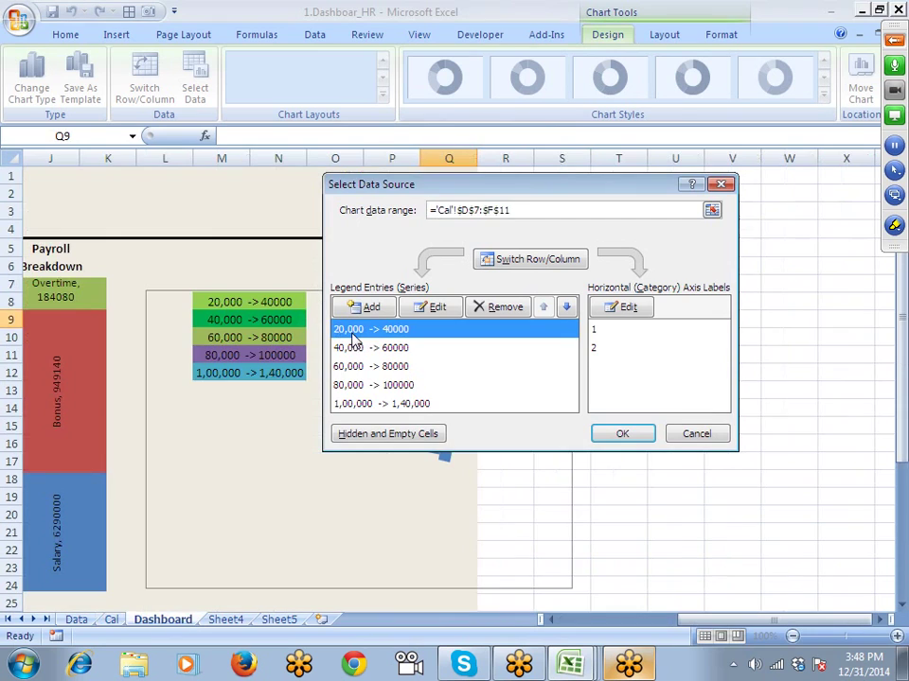
pyautogui.click(566, 309)
pyautogui.click(566, 308)
pyautogui.click(566, 308)
pyautogui.click(566, 309)
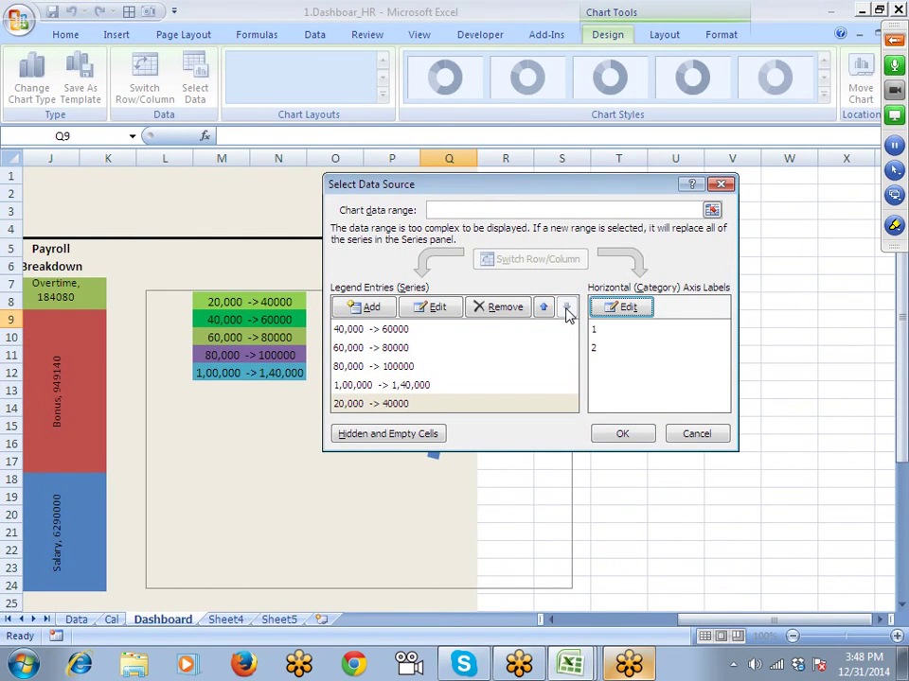
# Step: Move the 40,000 -> 60000 series to fourth place, directly before the 20,000 -> 40000 series
pyautogui.click(403, 331)
pyautogui.click(566, 309)
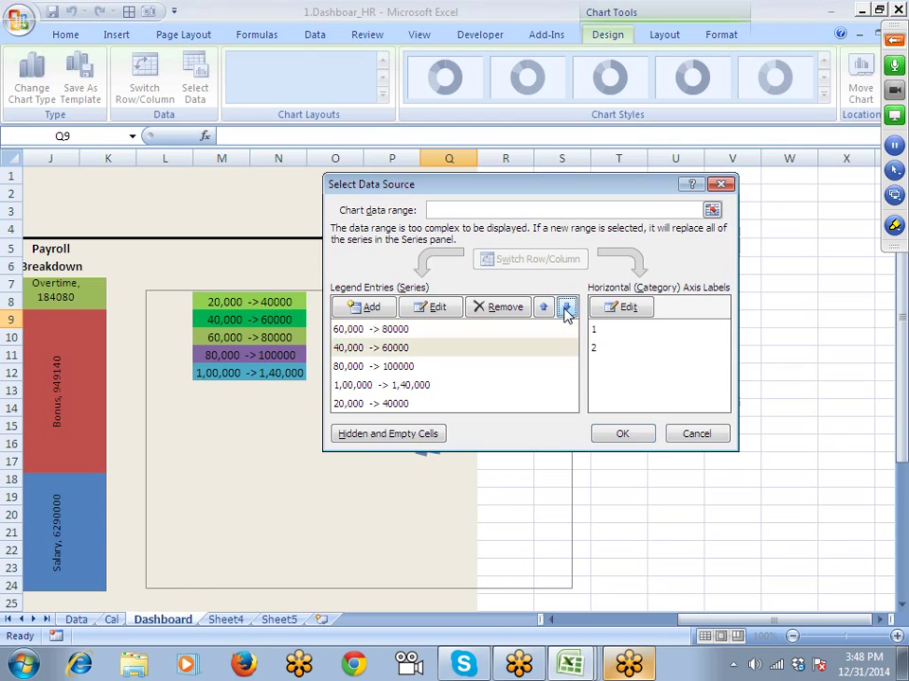
pyautogui.click(566, 308)
pyautogui.click(566, 309)
pyautogui.click(566, 309)
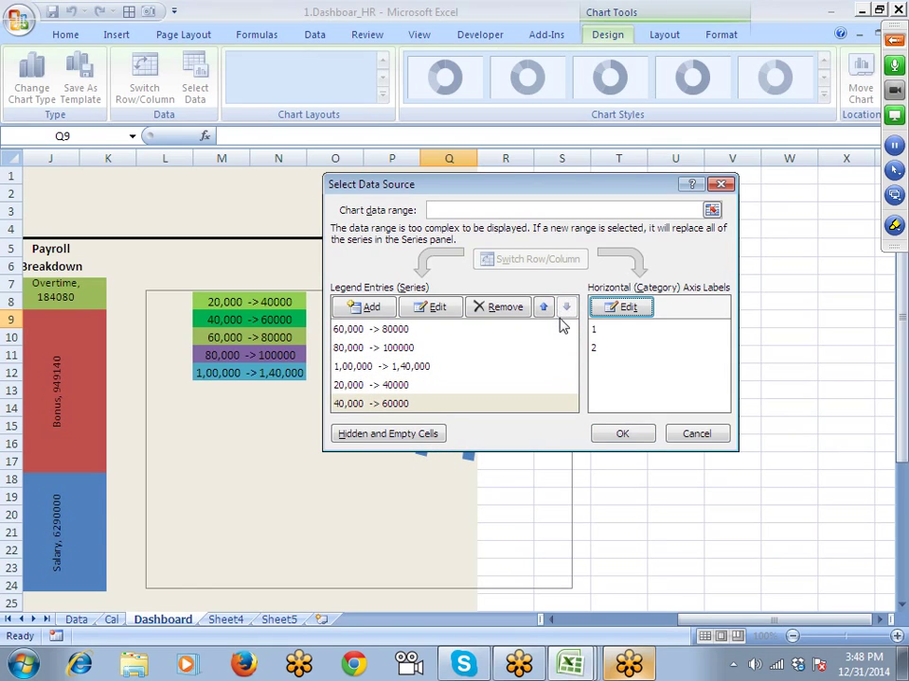
pyautogui.click(544, 309)
# Step: Reorder the 60,000 -> 80000 series to third and 80,000 -> 100000 to second place, and apply the new series order
pyautogui.click(480, 332)
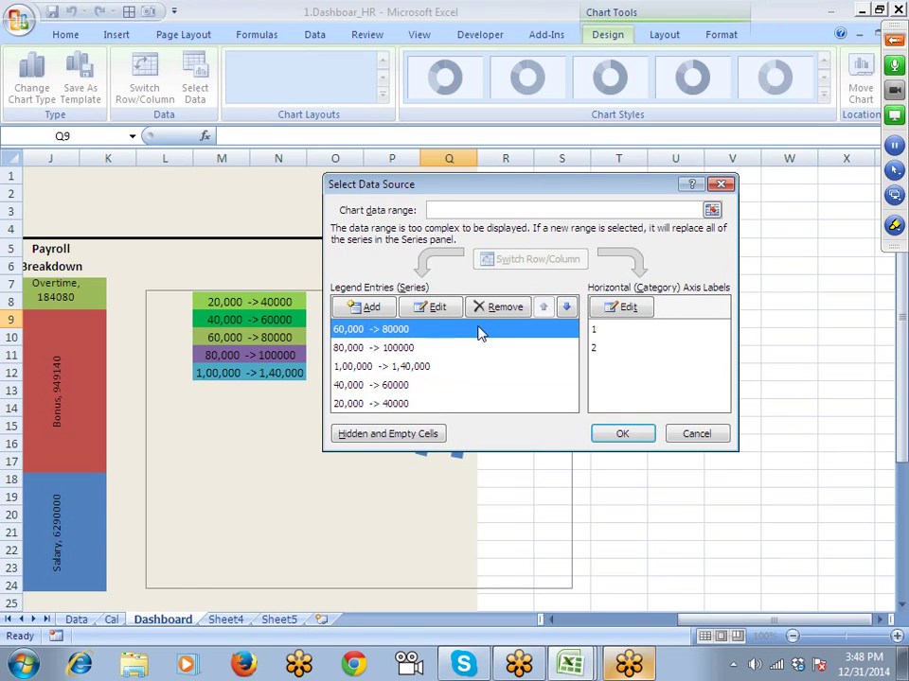
pyautogui.click(566, 309)
pyautogui.click(566, 308)
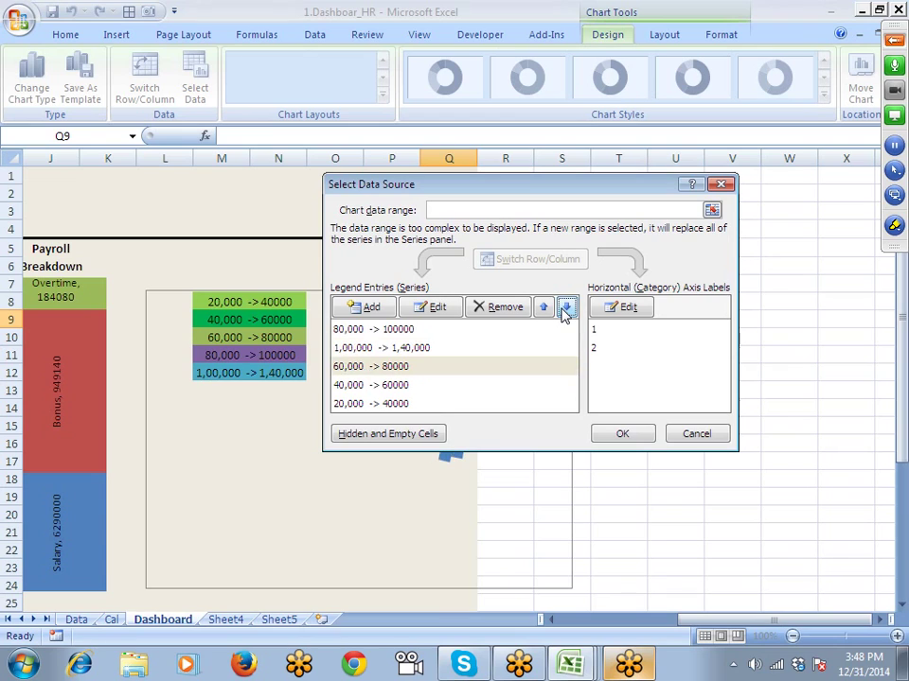
pyautogui.click(489, 331)
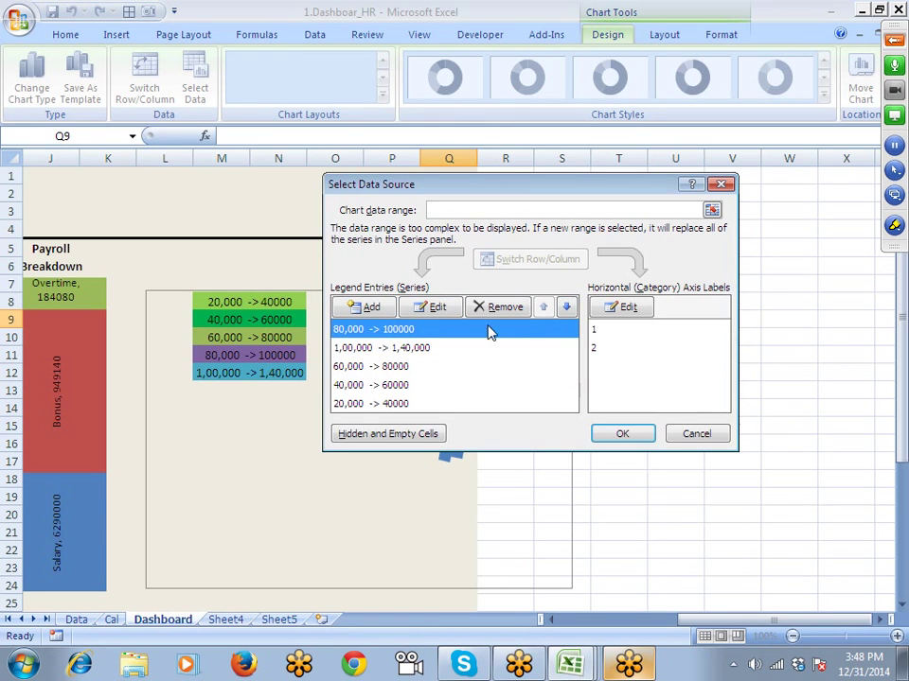
pyautogui.click(565, 309)
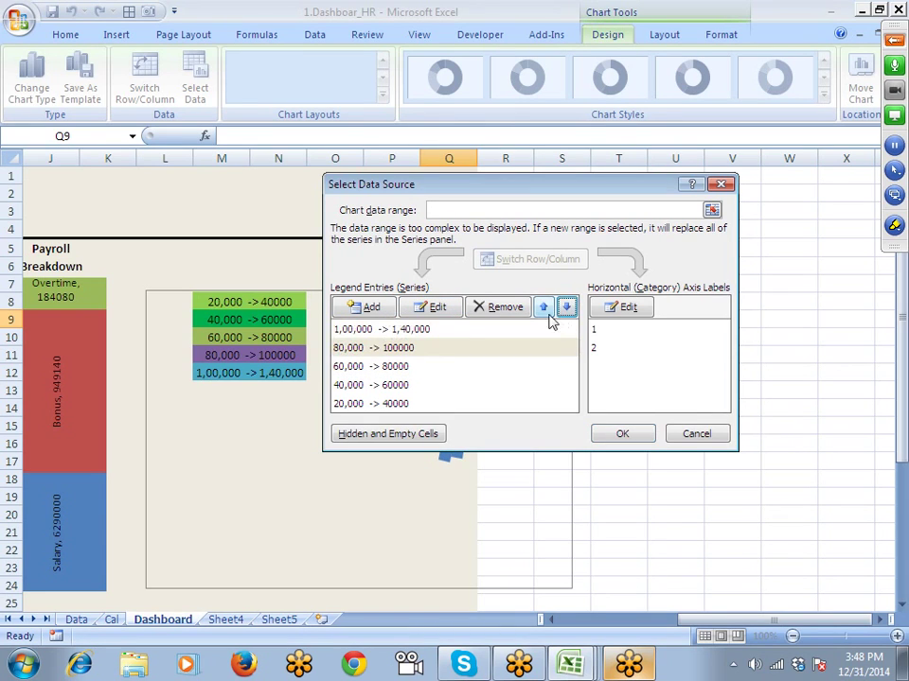
pyautogui.click(625, 434)
pyautogui.click(676, 395)
pyautogui.click(464, 320)
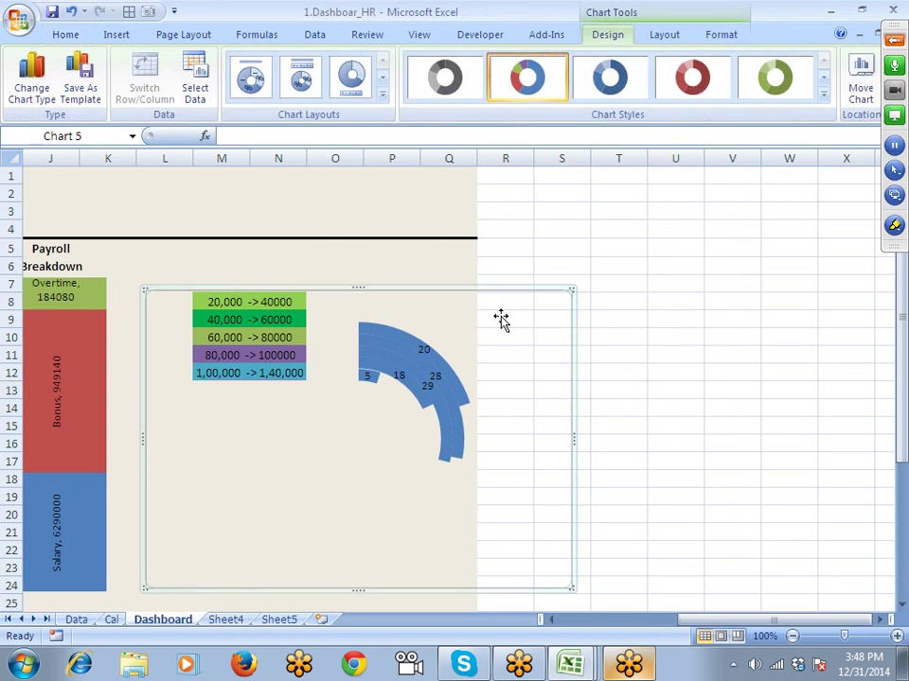
# Step: Move the doughnut chart so its rings start beside the range labels, and enlarge it with its lower edge in row 29
pyautogui.moveTo(342, 285); pyautogui.dragTo(285, 270)
pyautogui.moveTo(306, 562); pyautogui.dragTo(300, 606)
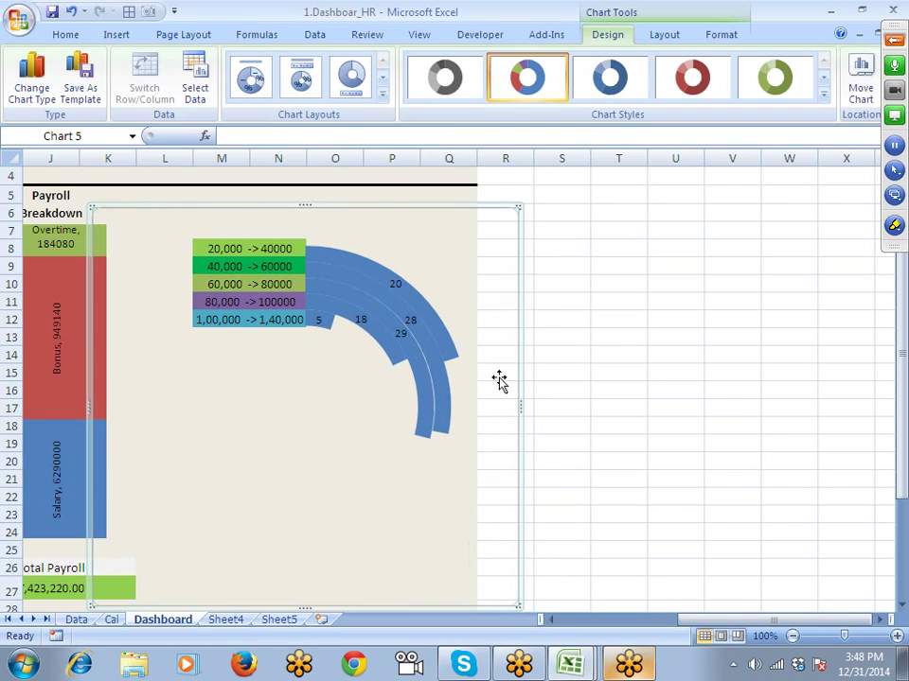
pyautogui.moveTo(309, 204); pyautogui.dragTo(309, 200)
pyautogui.click(583, 301)
pyautogui.scroll(-2, 371, 470)
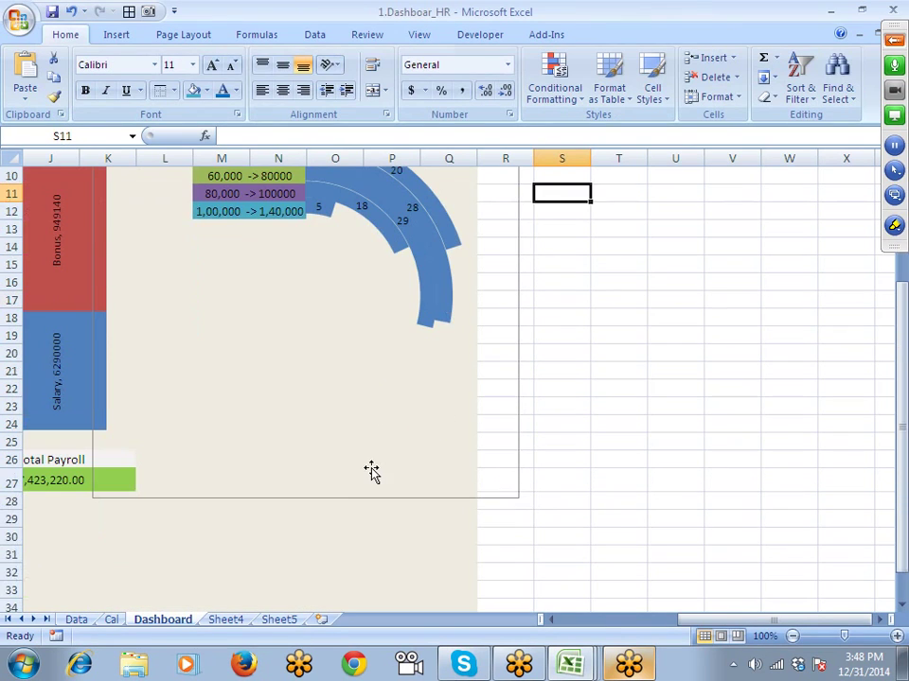
pyautogui.click(312, 464)
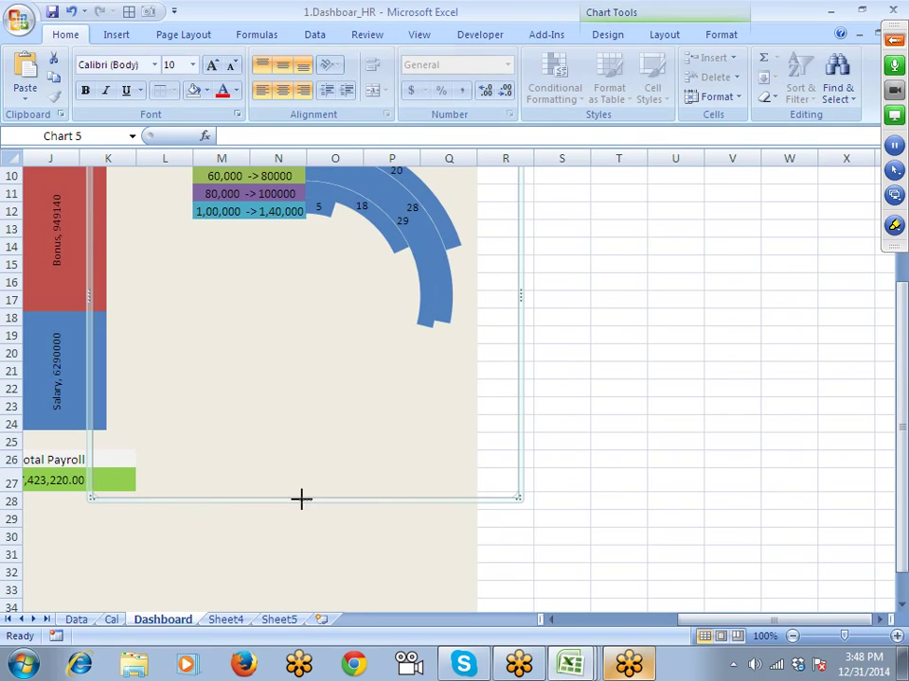
pyautogui.moveTo(300, 497); pyautogui.dragTo(300, 511)
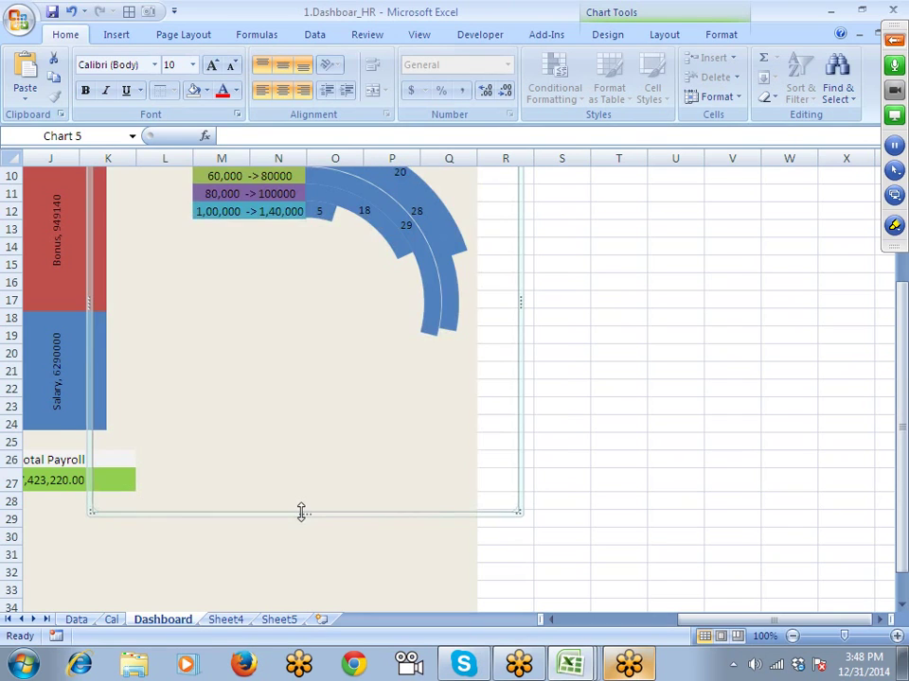
# Step: Raise the chart's upper edge slightly and shift the plot area towards column O so the rings start at the labels' edge
pyautogui.scroll(2, 481, 448)
pyautogui.scroll(1, 481, 448)
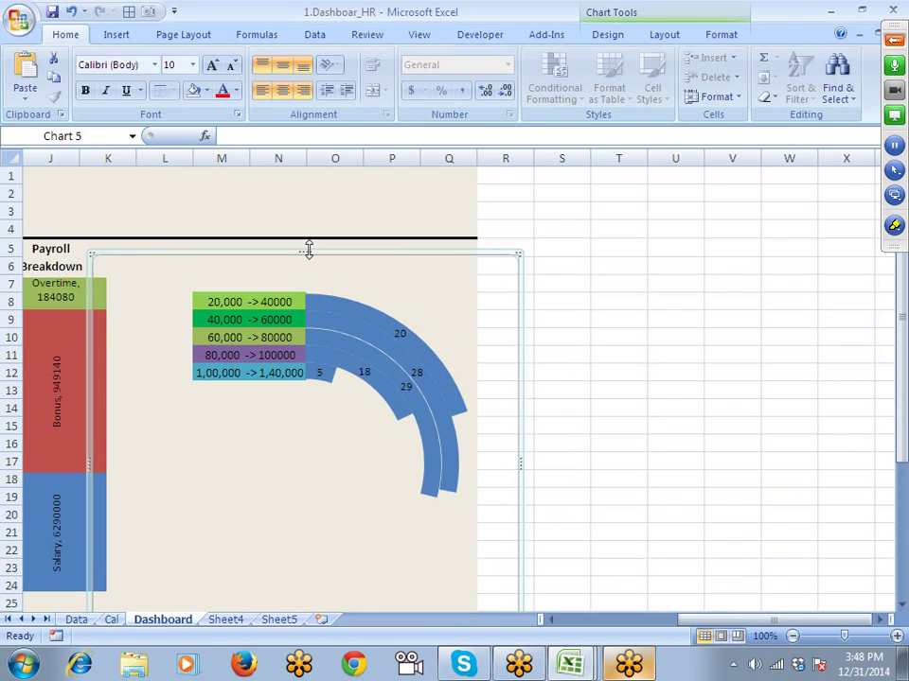
pyautogui.moveTo(304, 252); pyautogui.dragTo(302, 256)
pyautogui.scroll(-3, 313, 294)
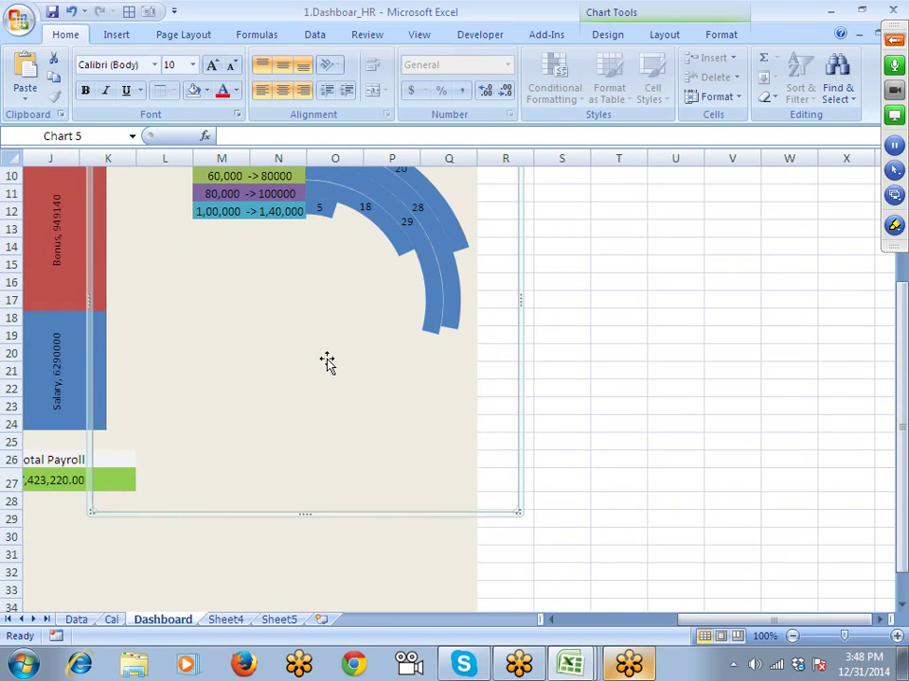
pyautogui.click(324, 360)
pyautogui.moveTo(325, 360); pyautogui.dragTo(348, 355)
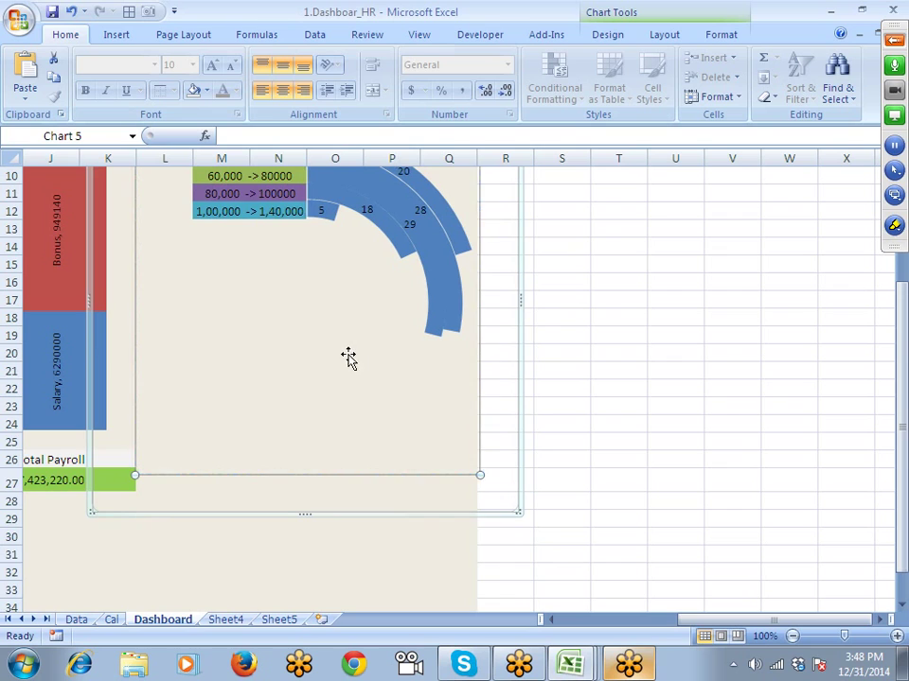
# Step: Nudge the whole chart vertically so its rings line up with the range labels in rows 8 to 12
pyautogui.scroll(2, 355, 365)
pyautogui.click(510, 307)
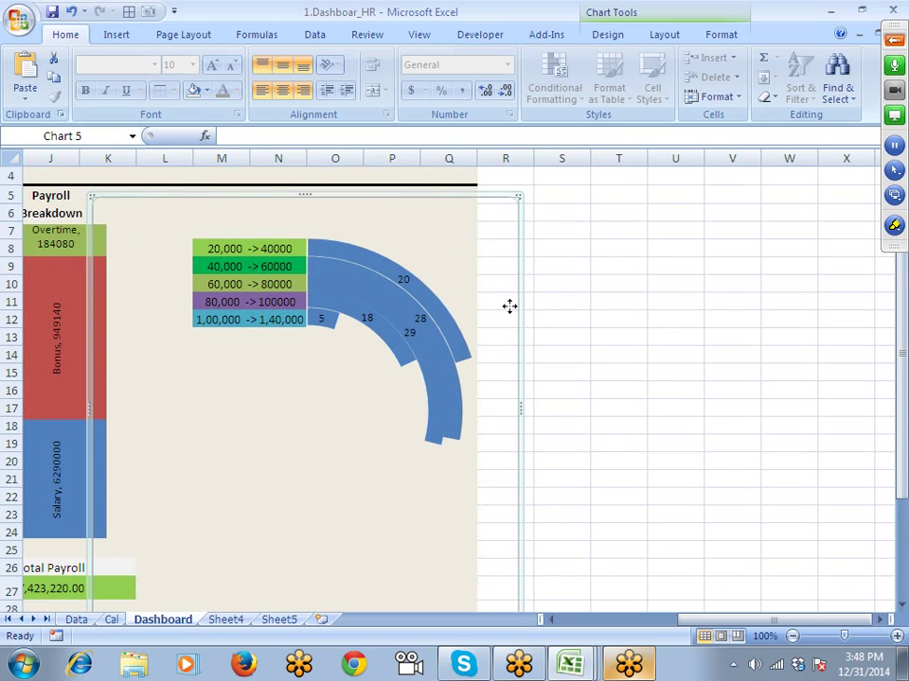
pyautogui.moveTo(426, 199); pyautogui.dragTo(424, 203)
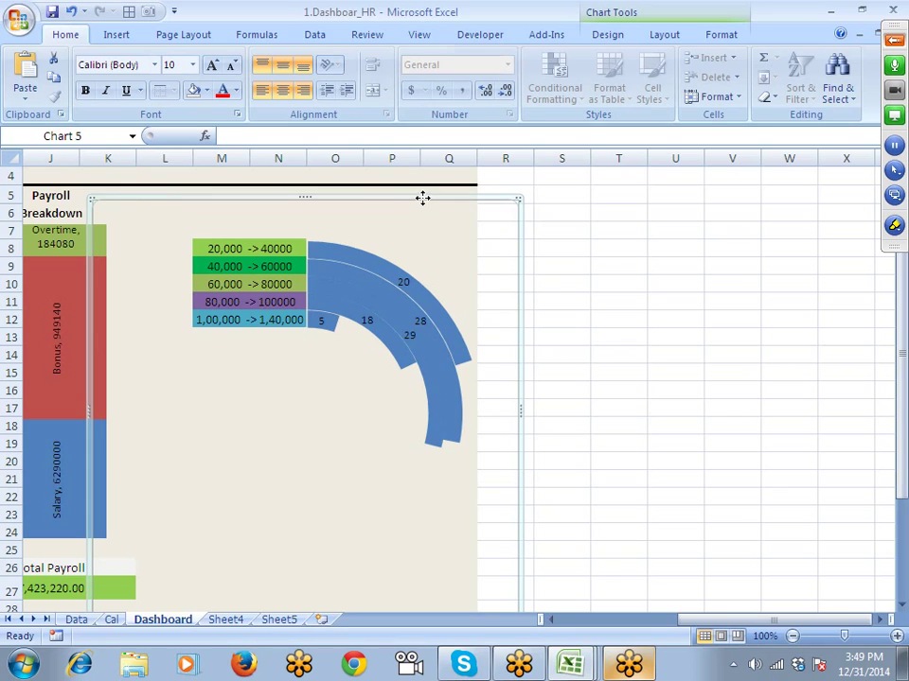
pyautogui.moveTo(401, 215)
pyautogui.mouseDown()
pyautogui.moveTo(393, 204)
pyautogui.moveTo(397, 216)
pyautogui.mouseUp()
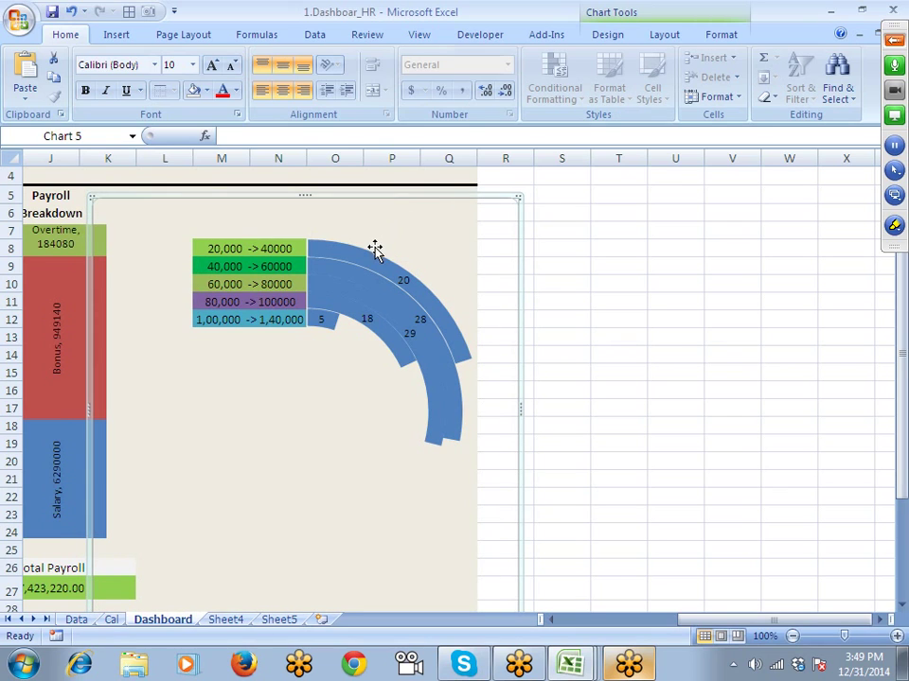
# Step: Nudge the doughnut chart's plot area to align its rings with the salary range labels
pyautogui.click(375, 247)
pyautogui.moveTo(376, 246); pyautogui.dragTo(377, 252)
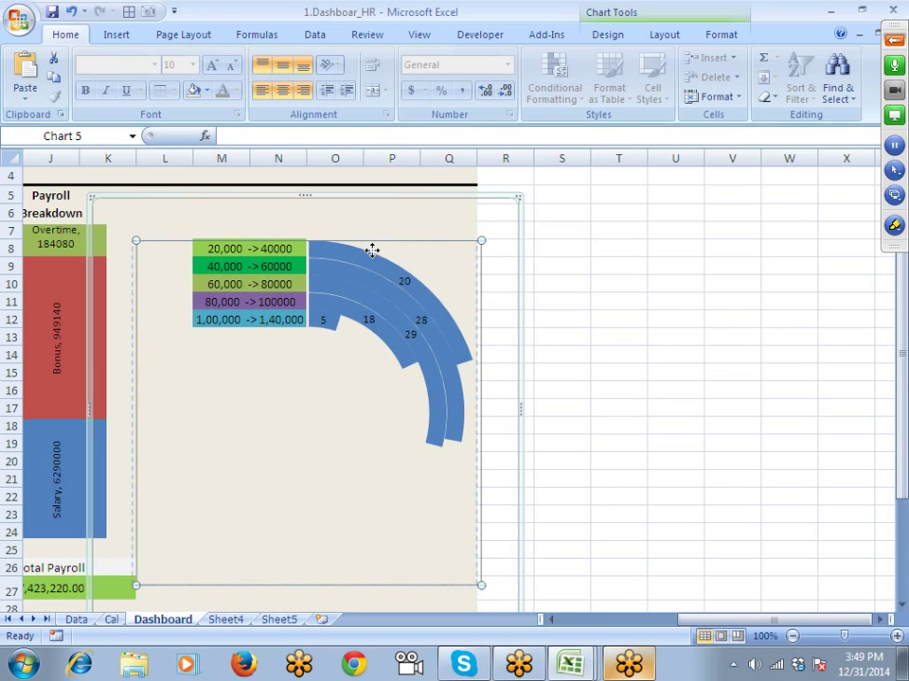
pyautogui.click(573, 282)
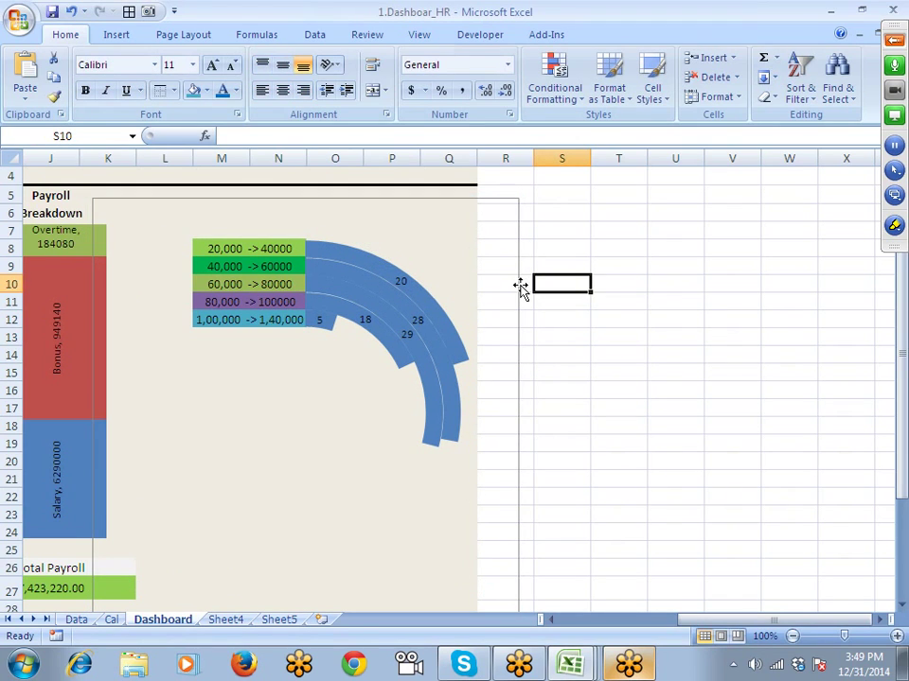
# Step: Fill the outermost ring's segment, beside the 20,000 -> 40000 label, with standard light green
pyautogui.click(348, 261)
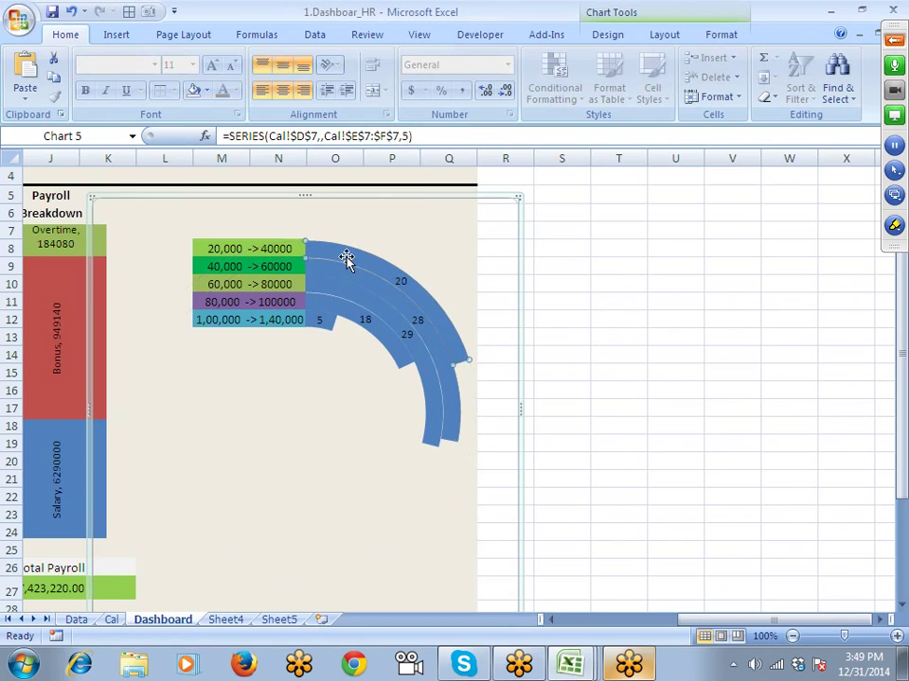
pyautogui.click(63, 35)
pyautogui.click(206, 91)
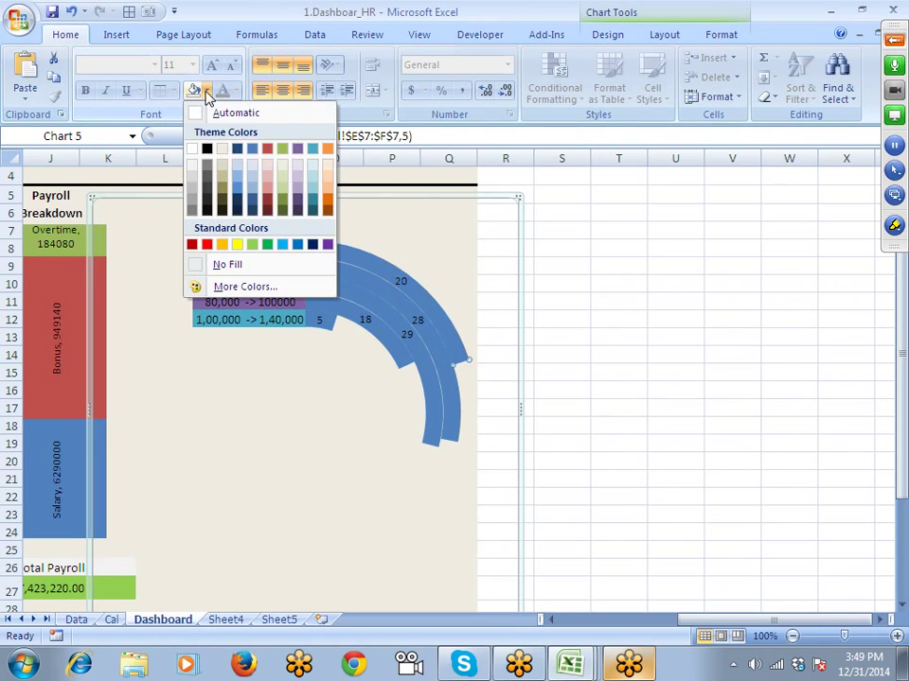
pyautogui.click(252, 244)
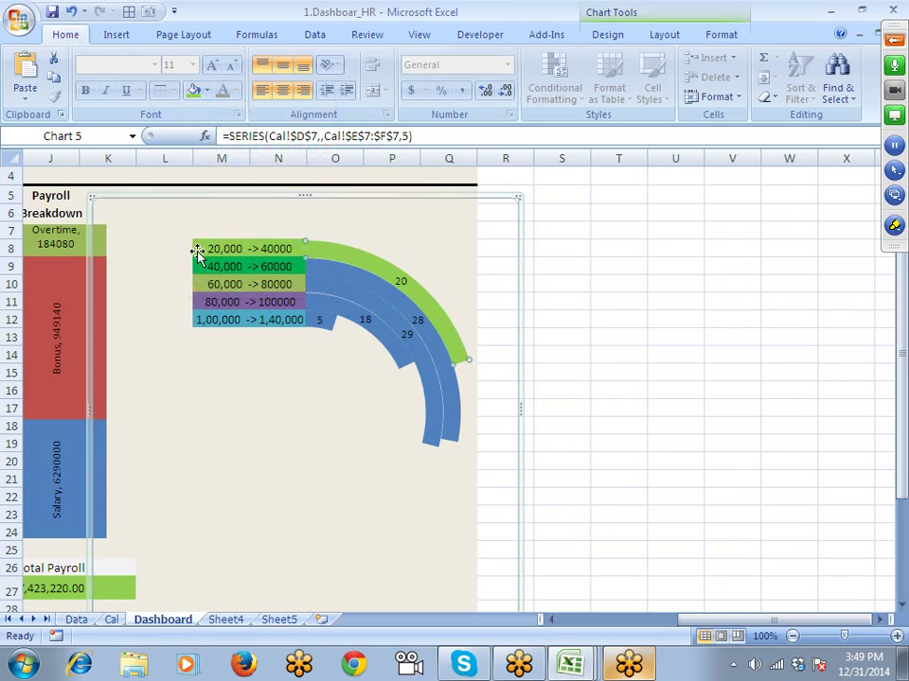
pyautogui.click(659, 284)
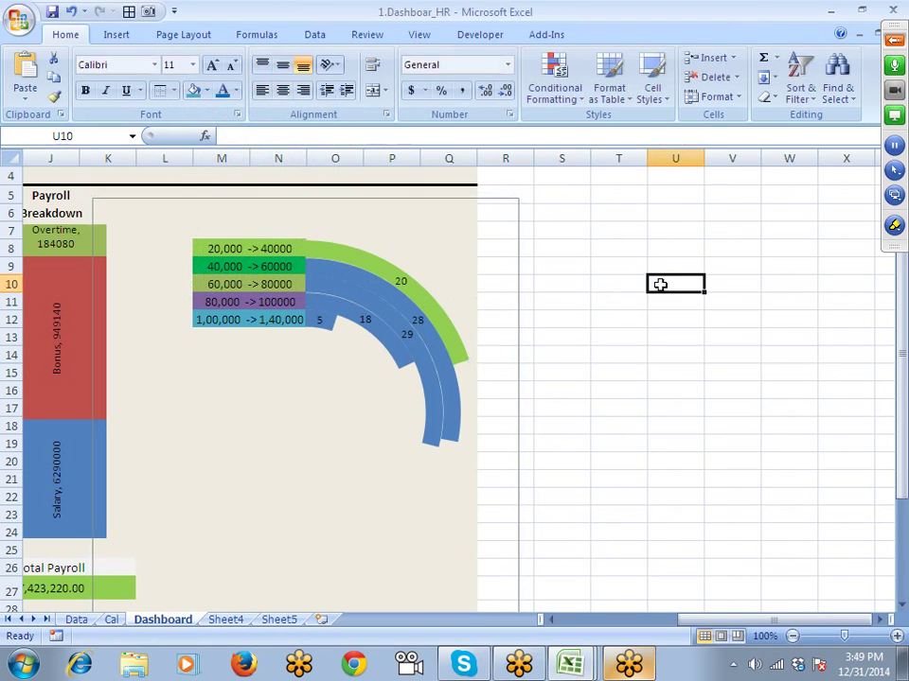
# Step: Fill the second ring's segment, beside the 40,000 -> 60000 label, with standard green
pyautogui.click(366, 284)
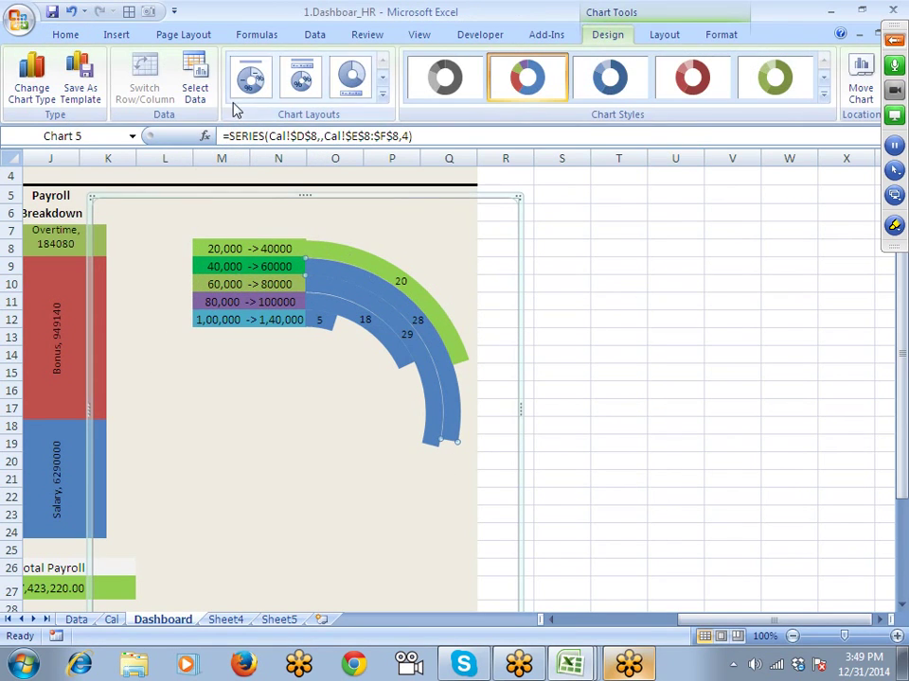
pyautogui.click(75, 35)
pyautogui.click(203, 90)
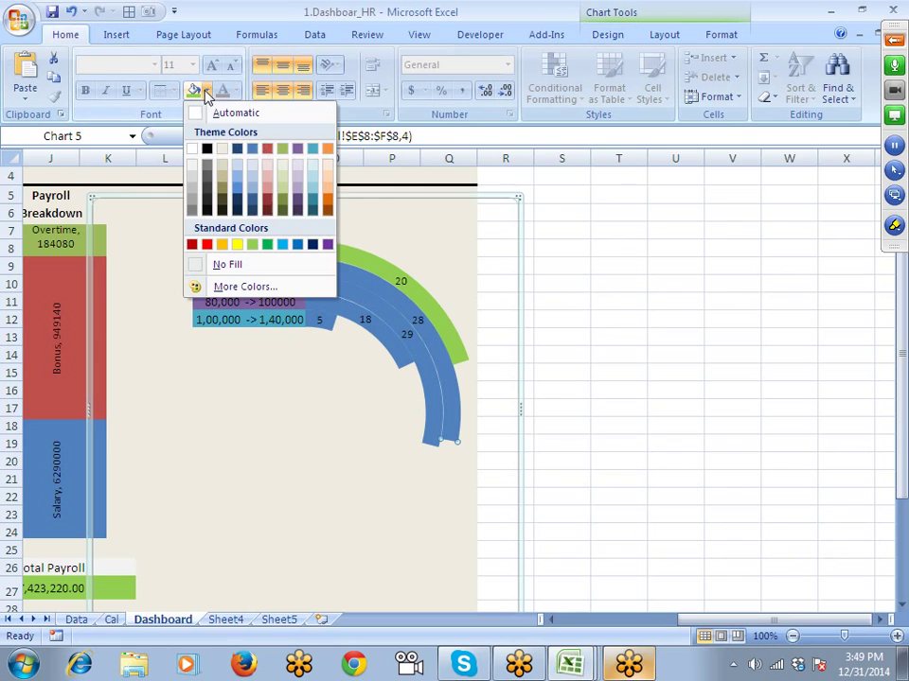
pyautogui.click(267, 248)
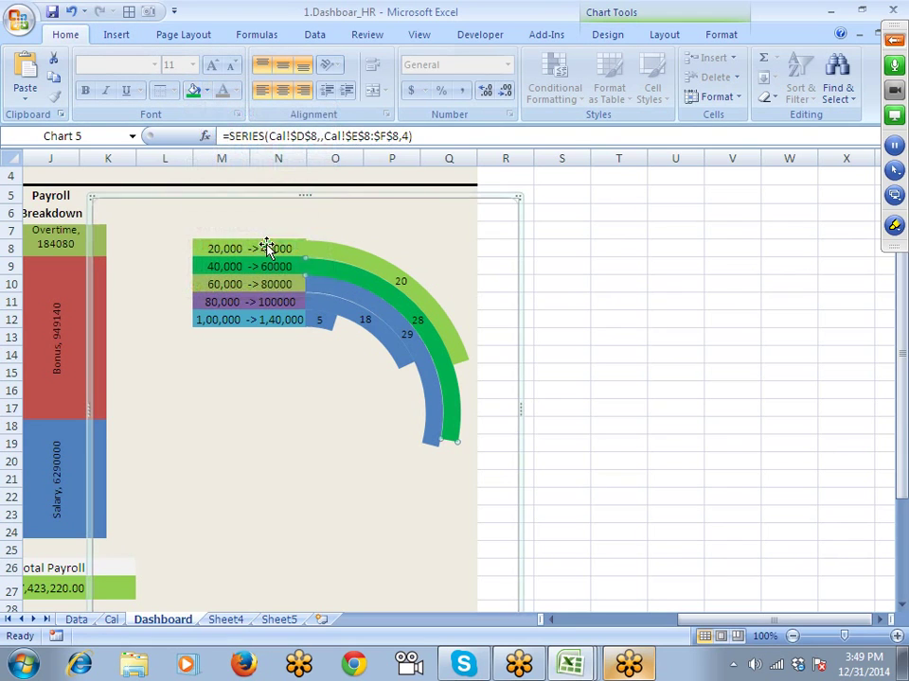
# Step: Fill the third ring's segment, beside the 60,000 -> 80000 label, with the olive green theme color
pyautogui.click(314, 284)
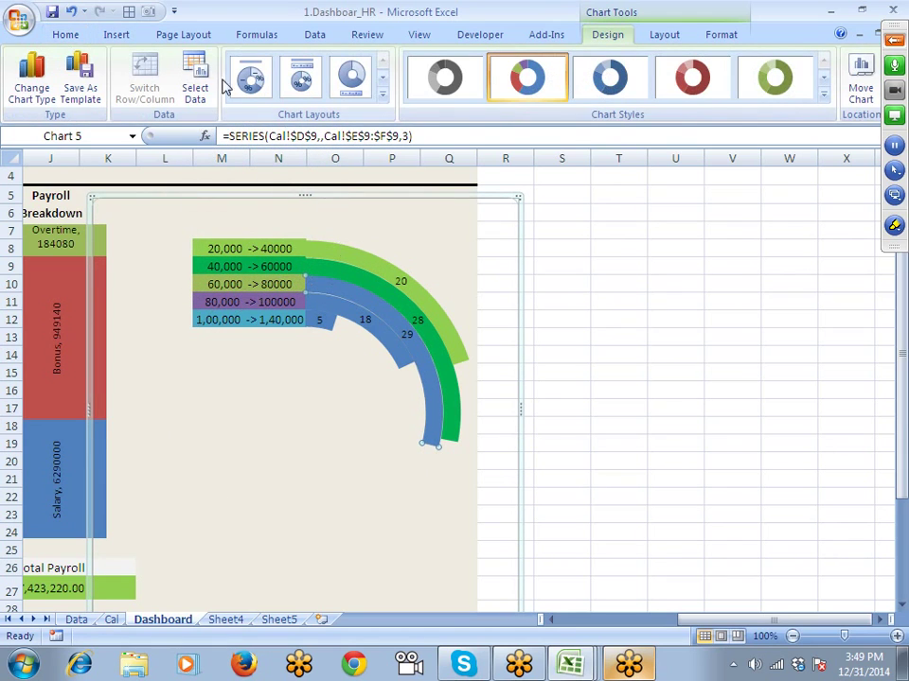
pyautogui.click(70, 35)
pyautogui.click(208, 85)
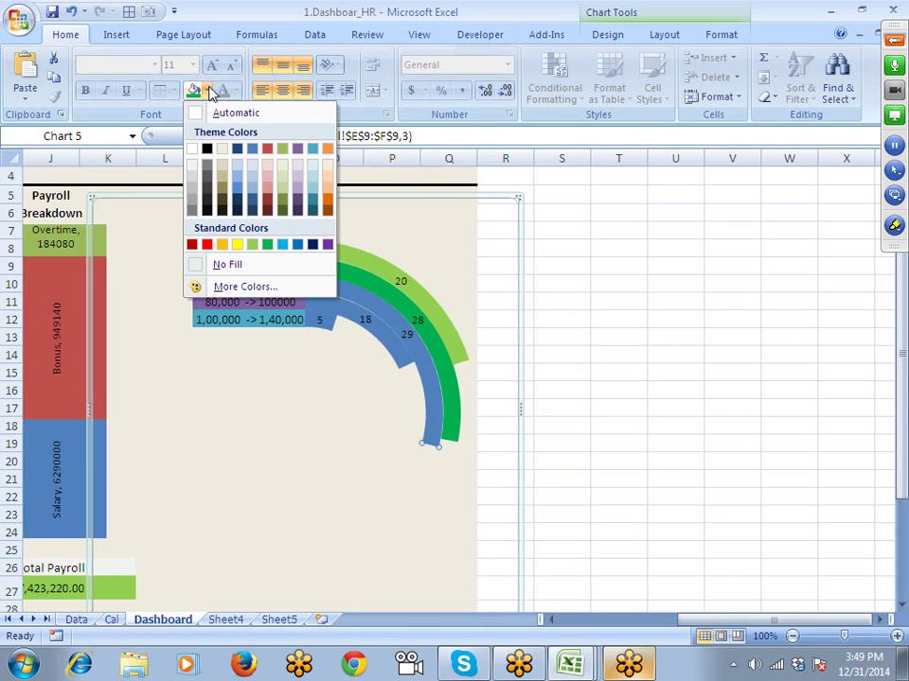
pyautogui.click(288, 246)
pyautogui.click(208, 91)
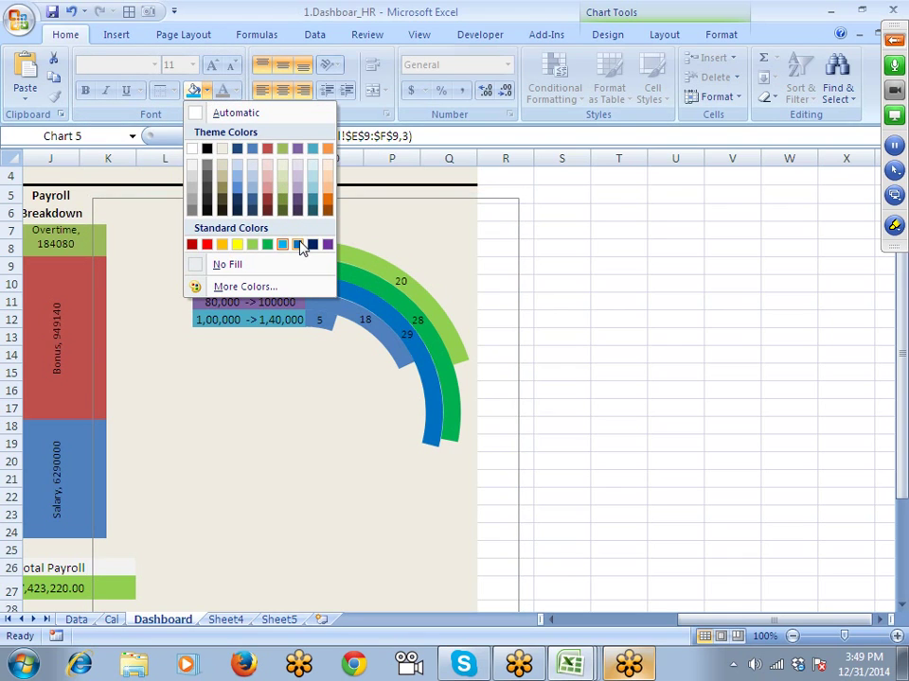
pyautogui.click(283, 149)
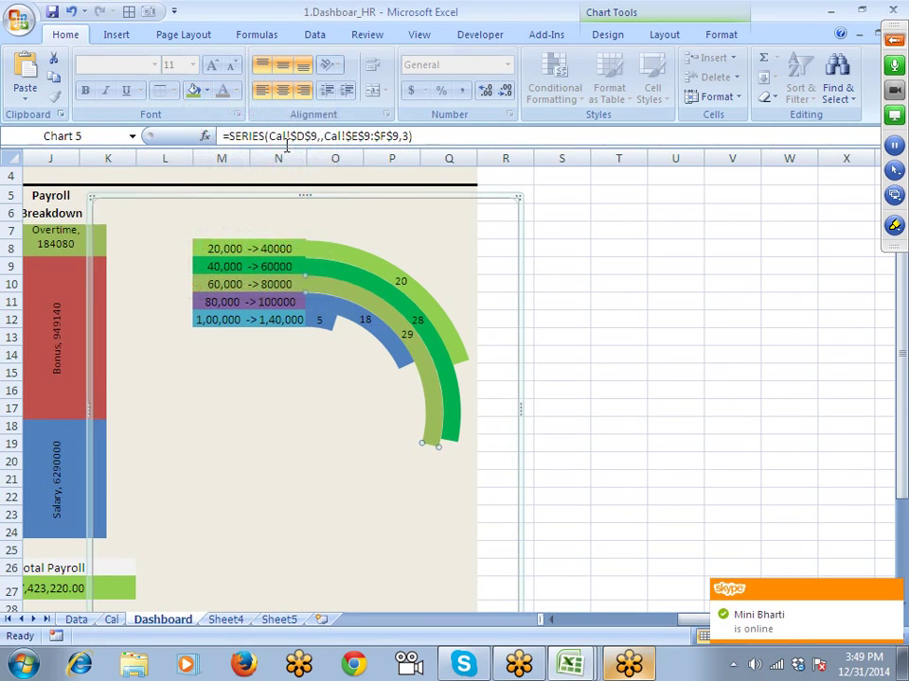
# Step: Fill the fourth ring's segment, beside the 80,000 -> 100000 label, with the purple theme color
pyautogui.click(317, 298)
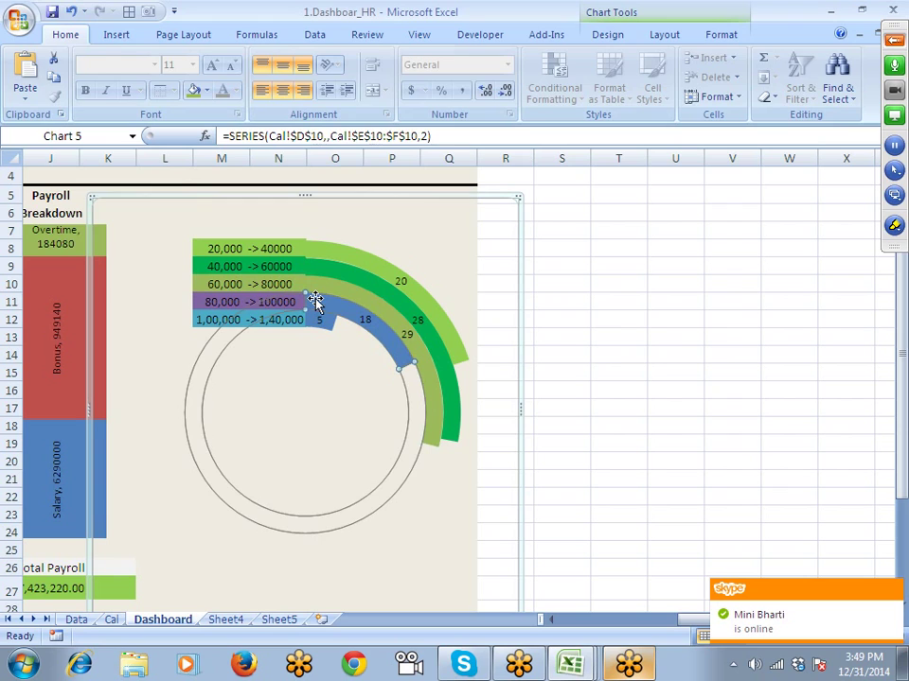
pyautogui.click(68, 34)
pyautogui.click(210, 91)
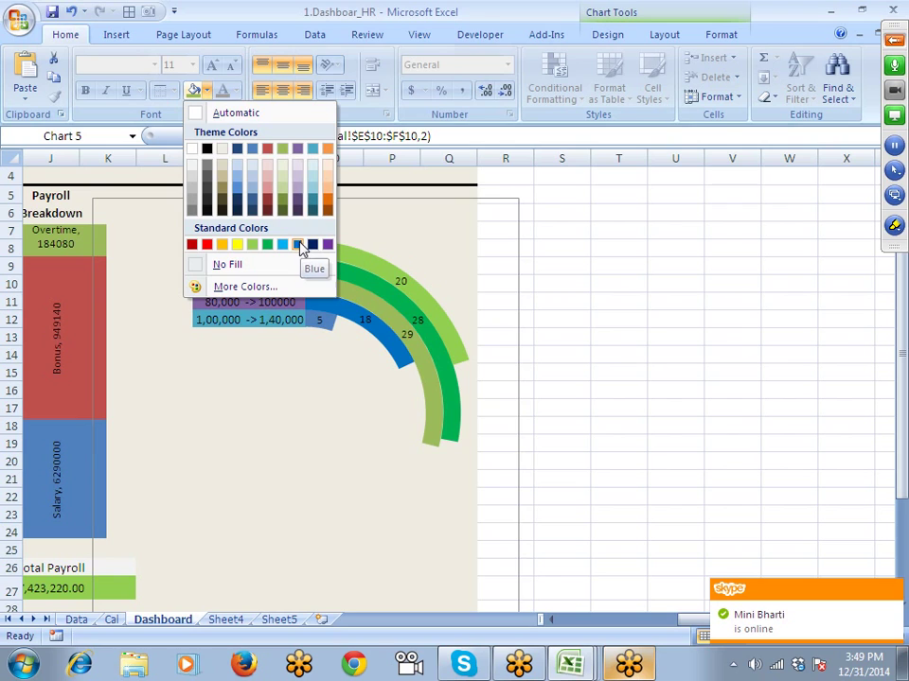
pyautogui.click(298, 149)
# Step: Fill the innermost ring's segment, beside the 1,00,000 -> 1,40,000 label, with the aqua theme color
pyautogui.click(317, 320)
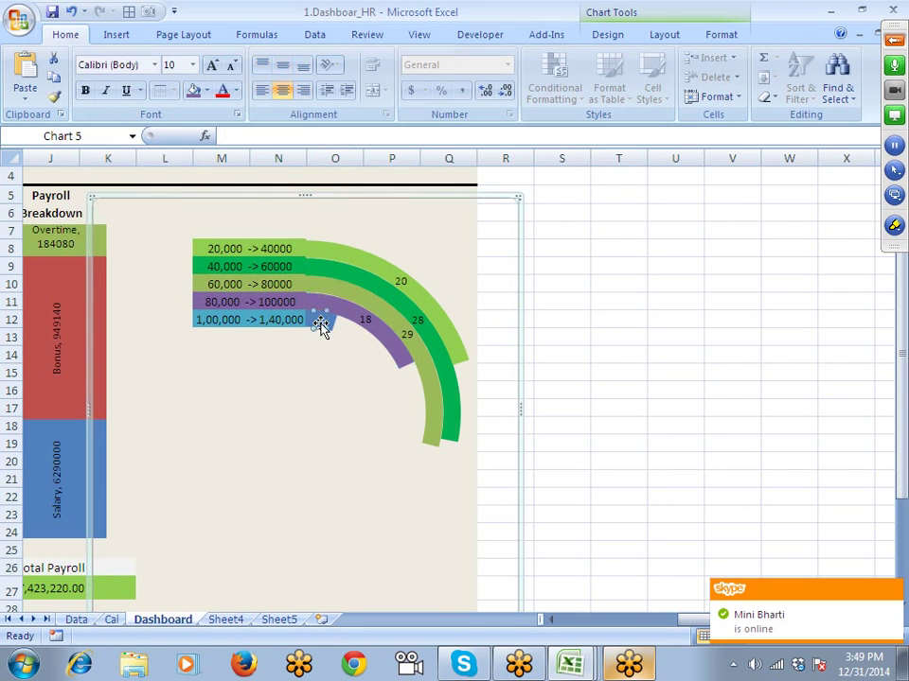
pyautogui.click(332, 328)
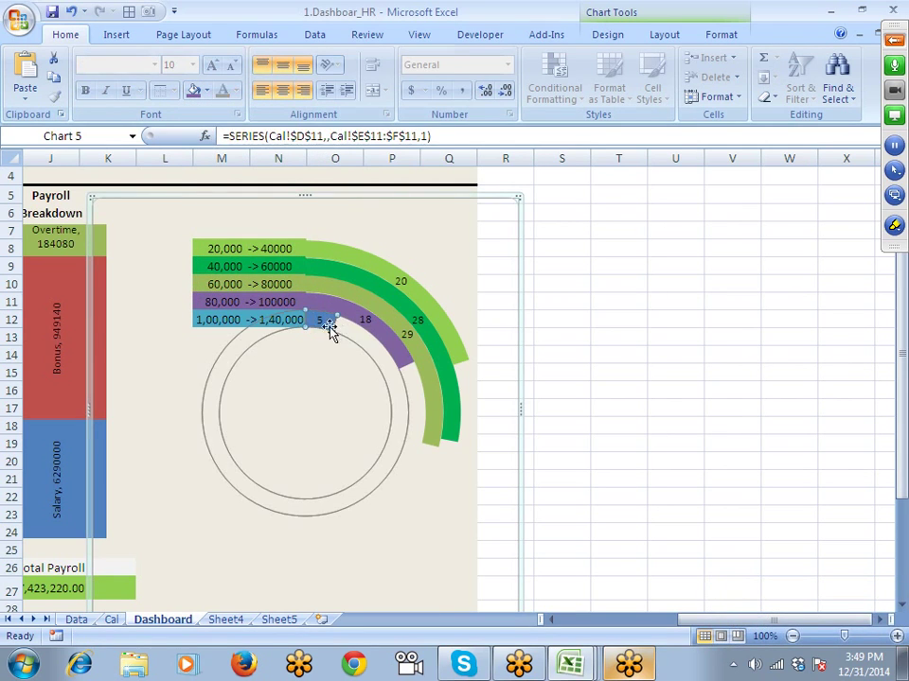
pyautogui.click(206, 91)
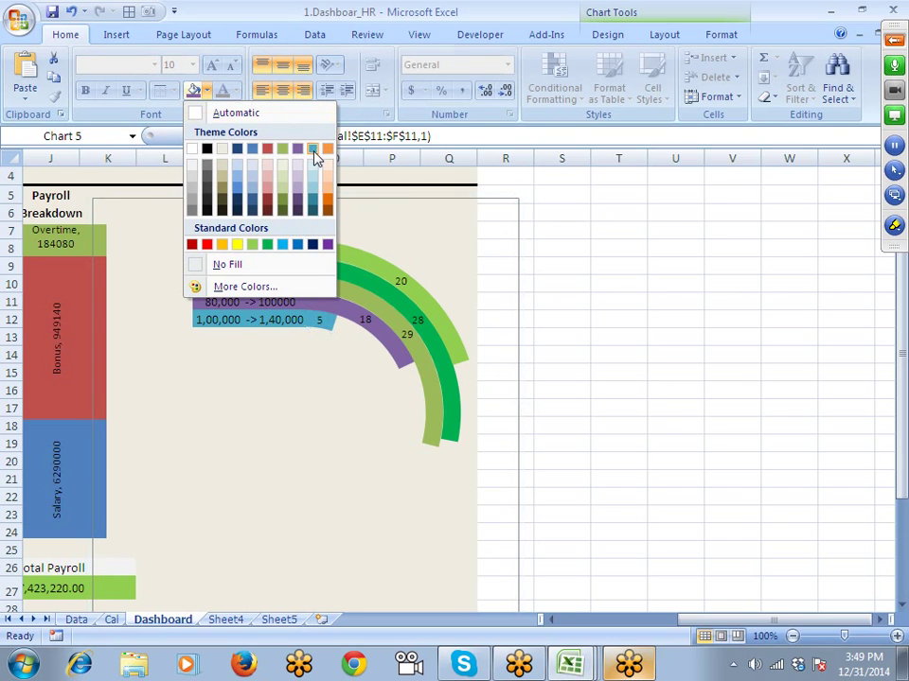
pyautogui.click(592, 215)
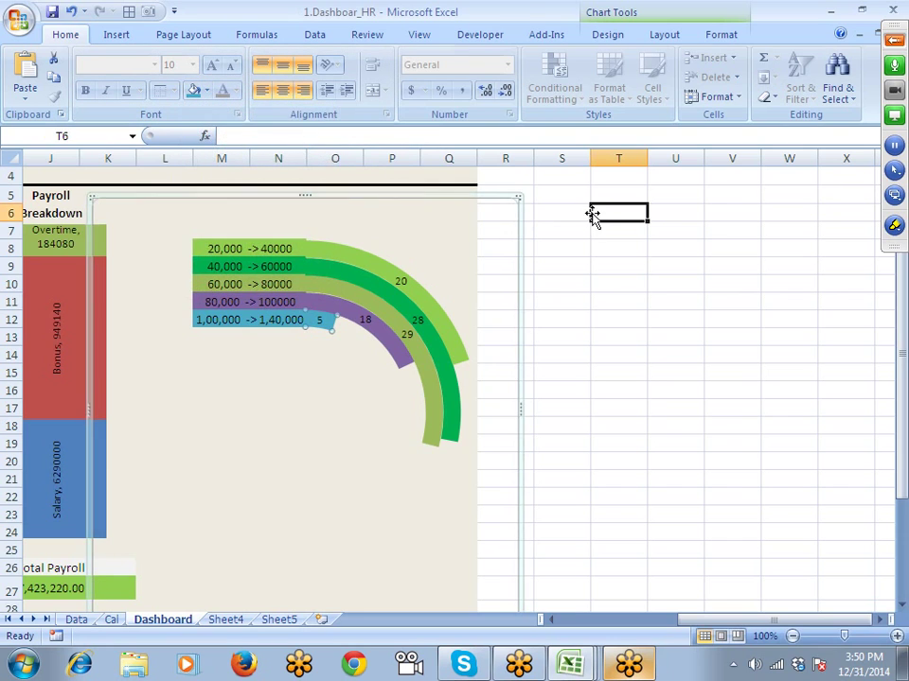
# Step: Adjust the doughnut chart's vertical position and stretch its frame slightly at the upper and lower edges
pyautogui.click(503, 226)
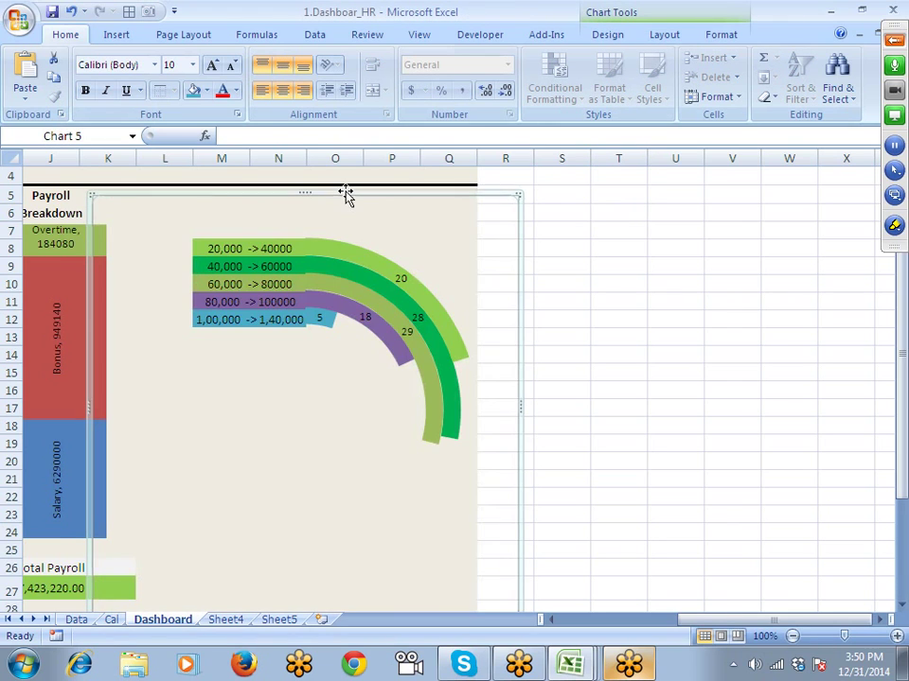
pyautogui.moveTo(345, 194); pyautogui.dragTo(345, 196)
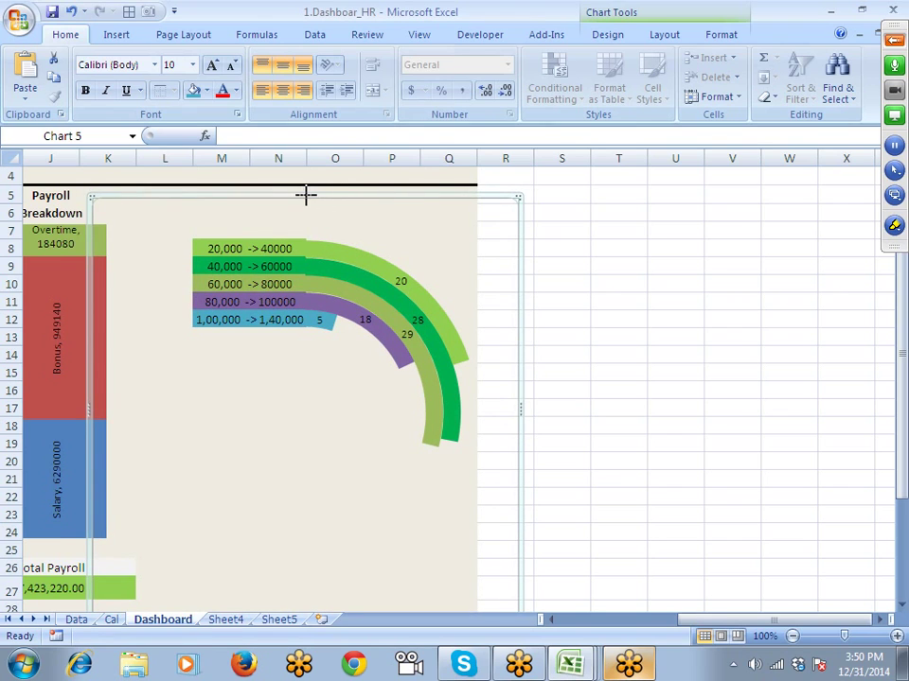
pyautogui.moveTo(306, 195); pyautogui.dragTo(307, 192)
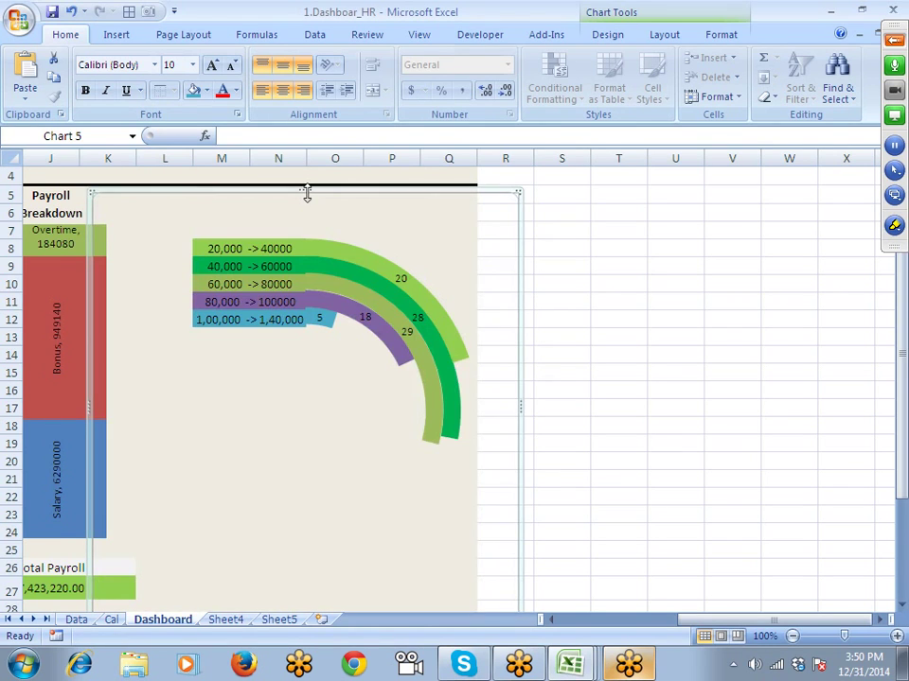
pyautogui.scroll(-2, 350, 294)
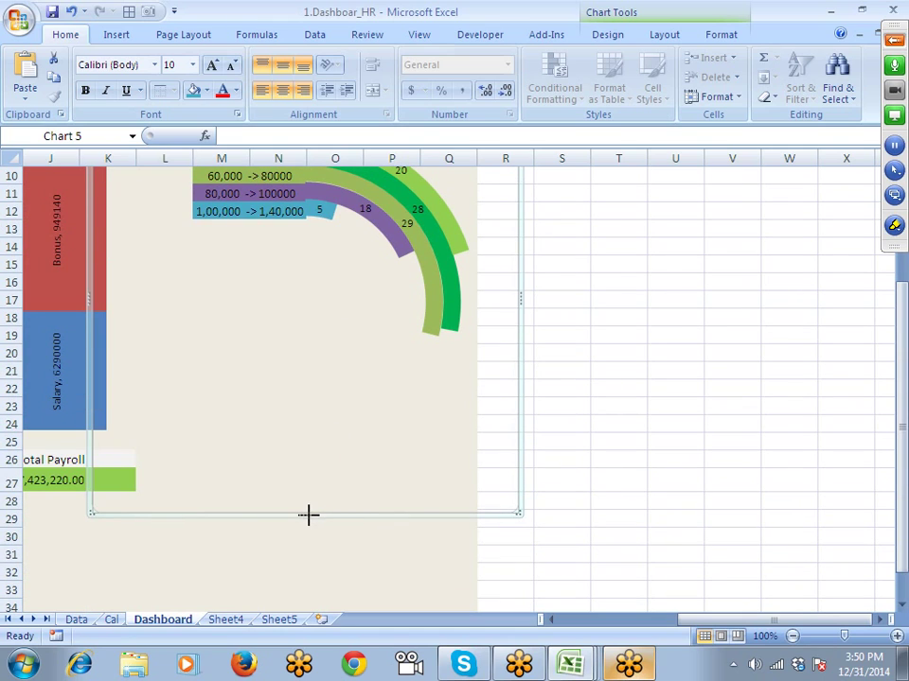
pyautogui.moveTo(309, 516); pyautogui.dragTo(308, 520)
pyautogui.scroll(1, 385, 466)
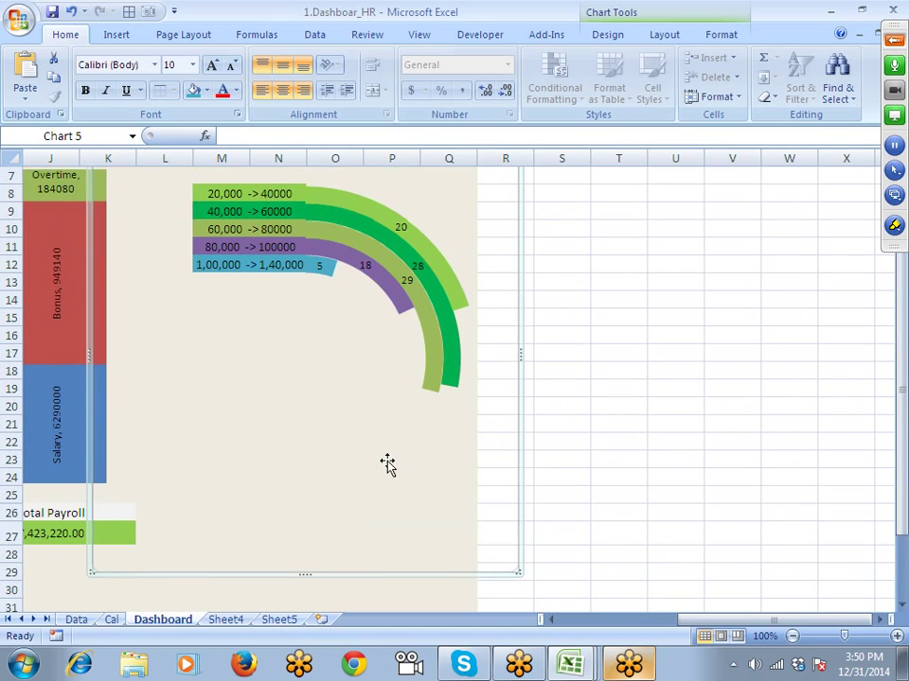
# Step: Shift the whole doughnut chart slightly down and left to line the colored rings up with their range labels
pyautogui.click(377, 423)
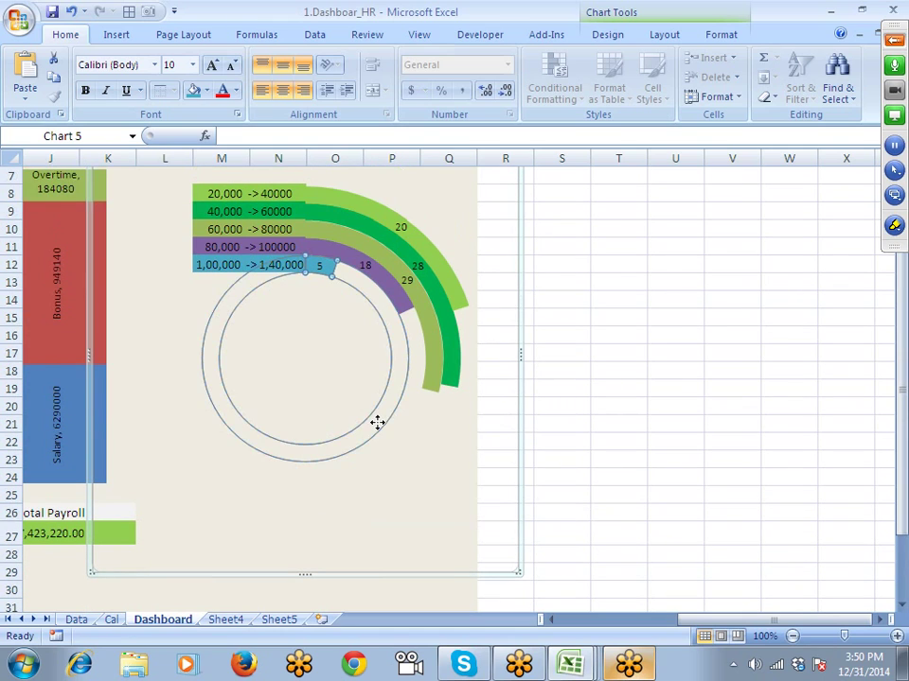
pyautogui.click(559, 355)
pyautogui.click(442, 202)
pyautogui.click(499, 206)
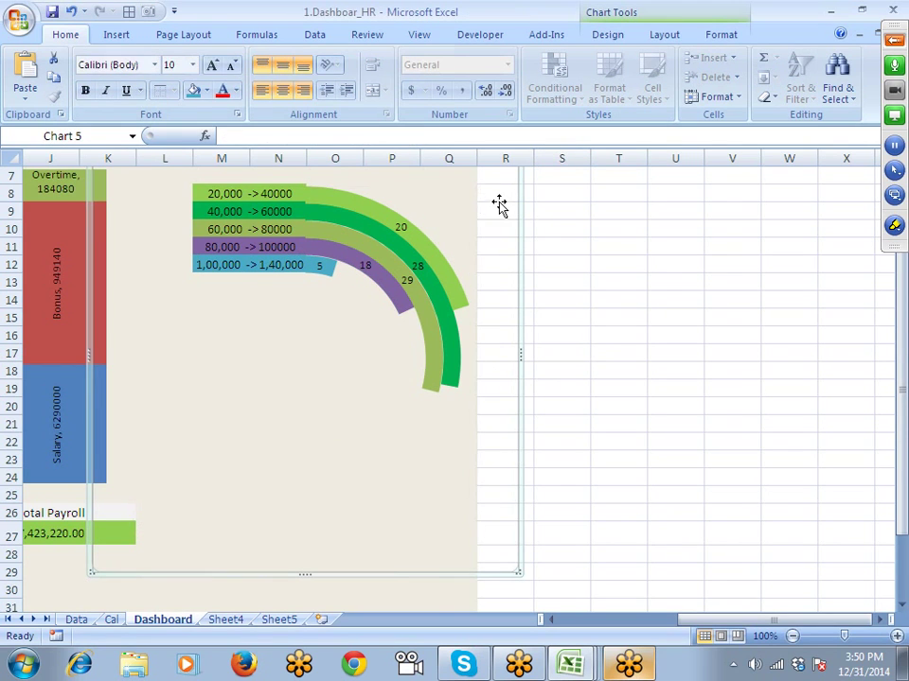
pyautogui.scroll(2, 357, 280)
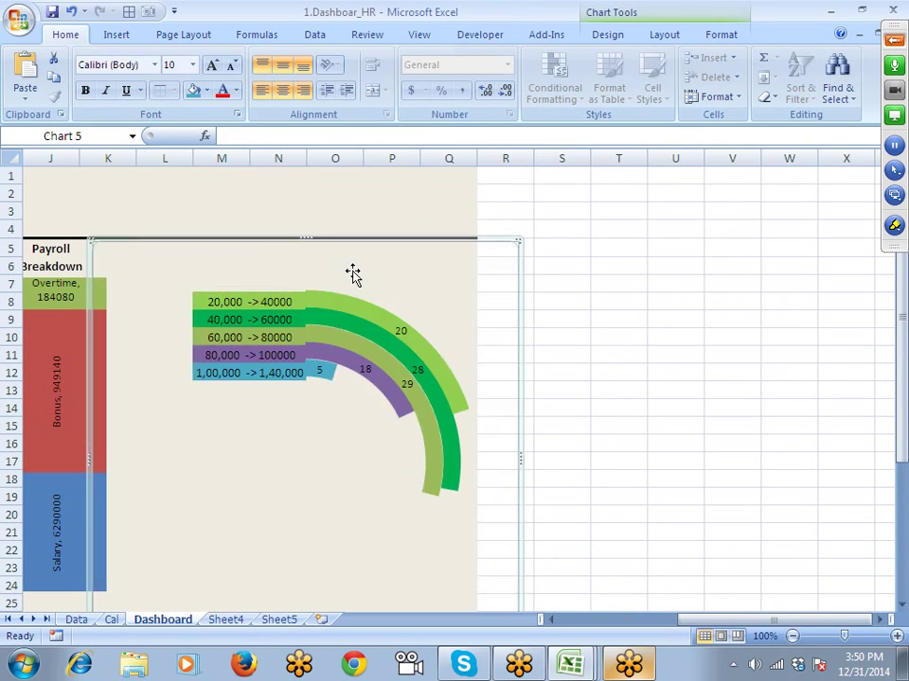
pyautogui.moveTo(352, 271); pyautogui.dragTo(351, 275)
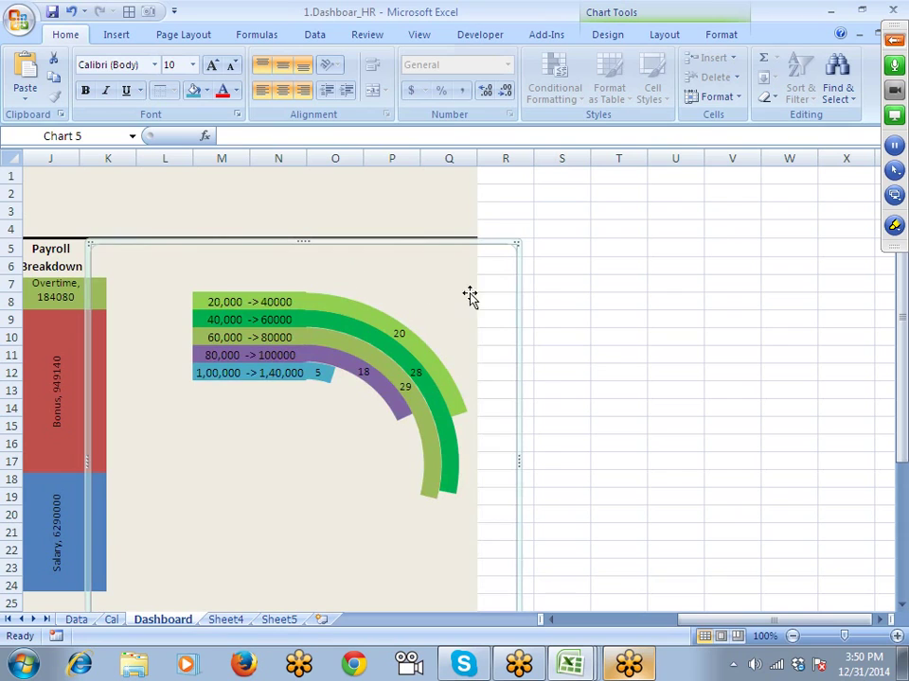
pyautogui.click(608, 334)
pyautogui.click(325, 371)
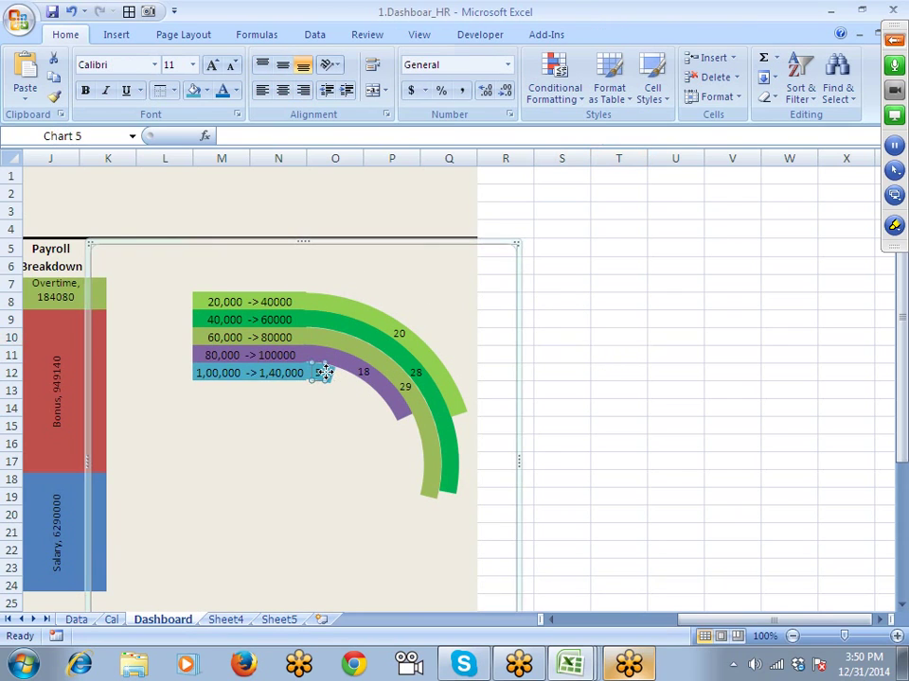
pyautogui.moveTo(325, 371); pyautogui.dragTo(380, 310)
pyautogui.click(608, 319)
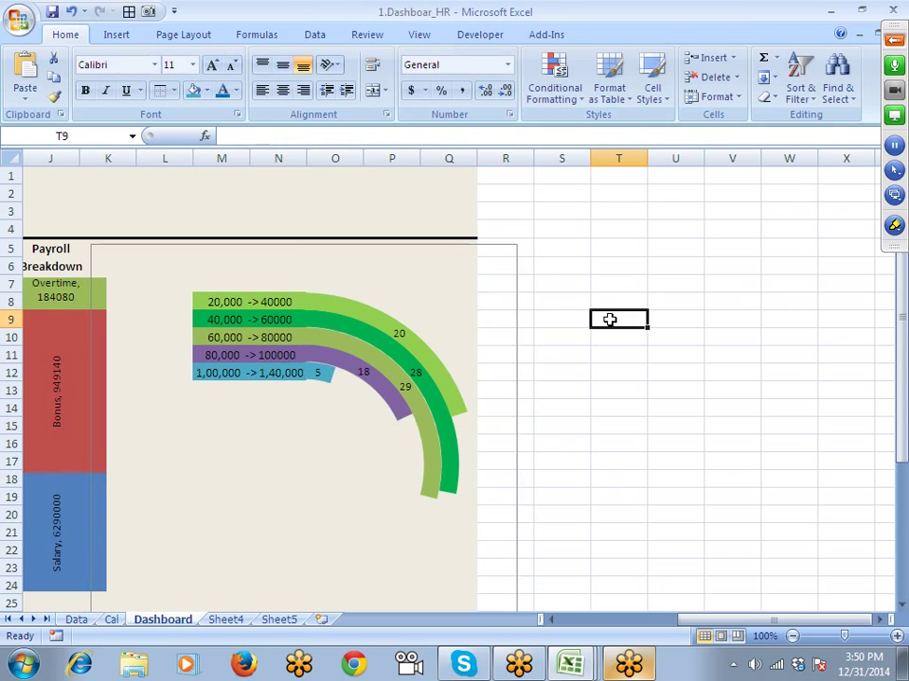
pyautogui.scroll(-3, 606, 325)
pyautogui.scroll(2, 602, 324)
pyautogui.scroll(1, 270, 379)
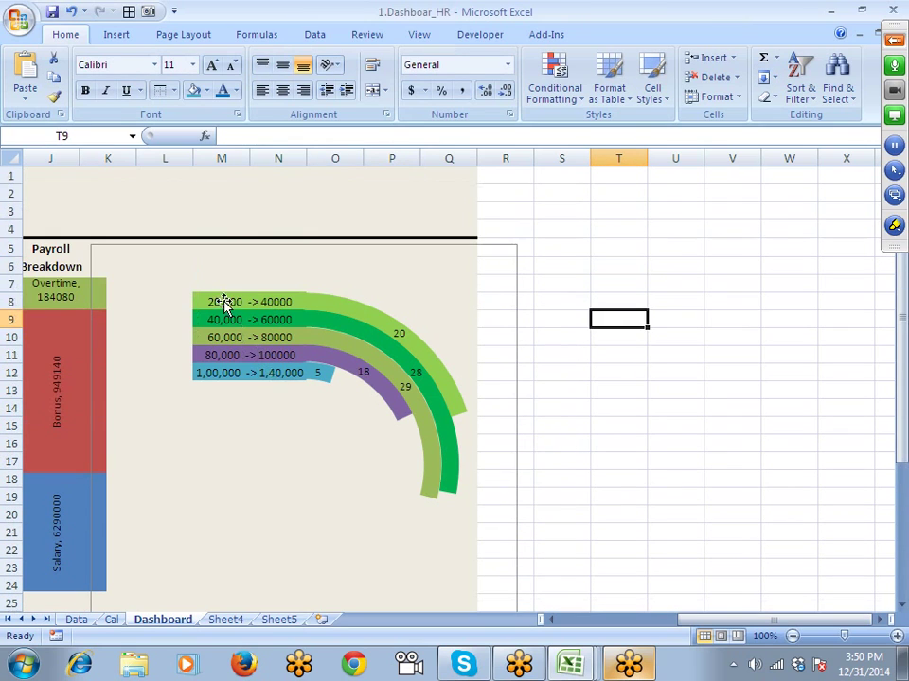
pyautogui.click(227, 275)
pyautogui.click(639, 270)
# Step: Remove the border from the doughnut chart's area by setting its border color to No line
pyautogui.click(507, 294)
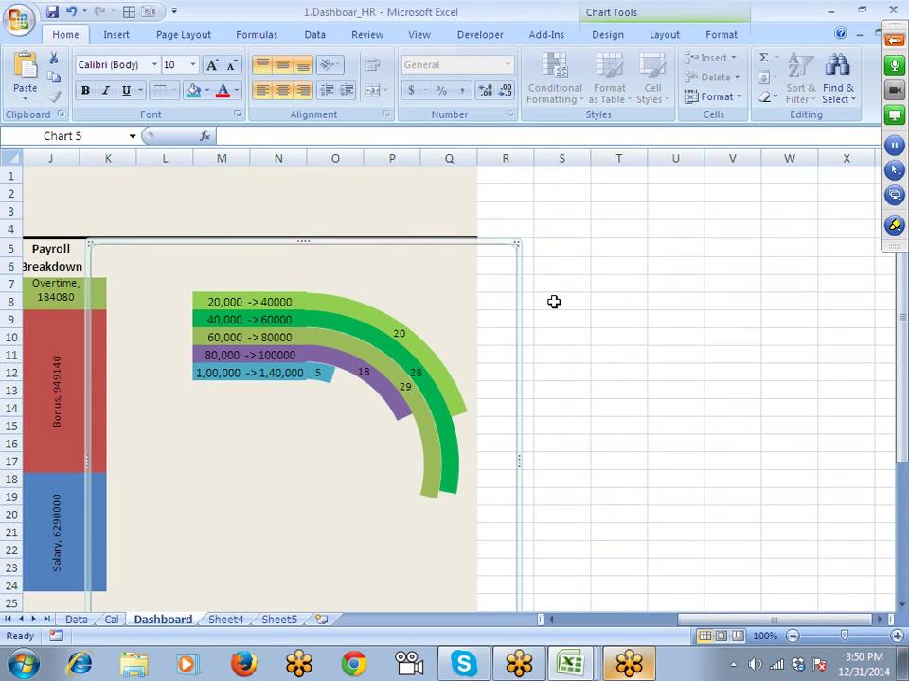
pyautogui.click(124, 34)
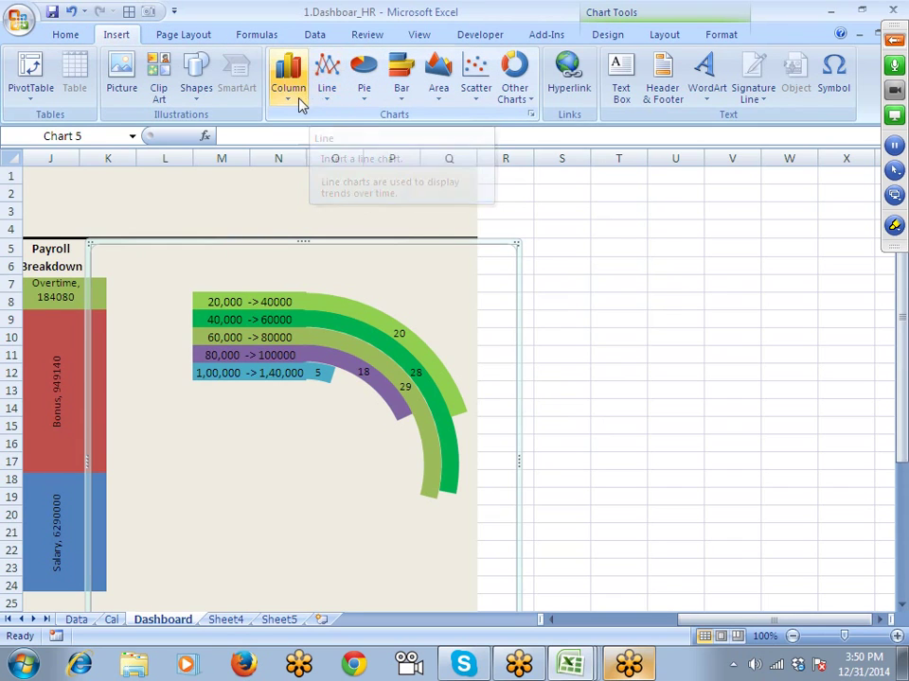
pyautogui.rightClick(490, 289)
pyautogui.click(591, 563)
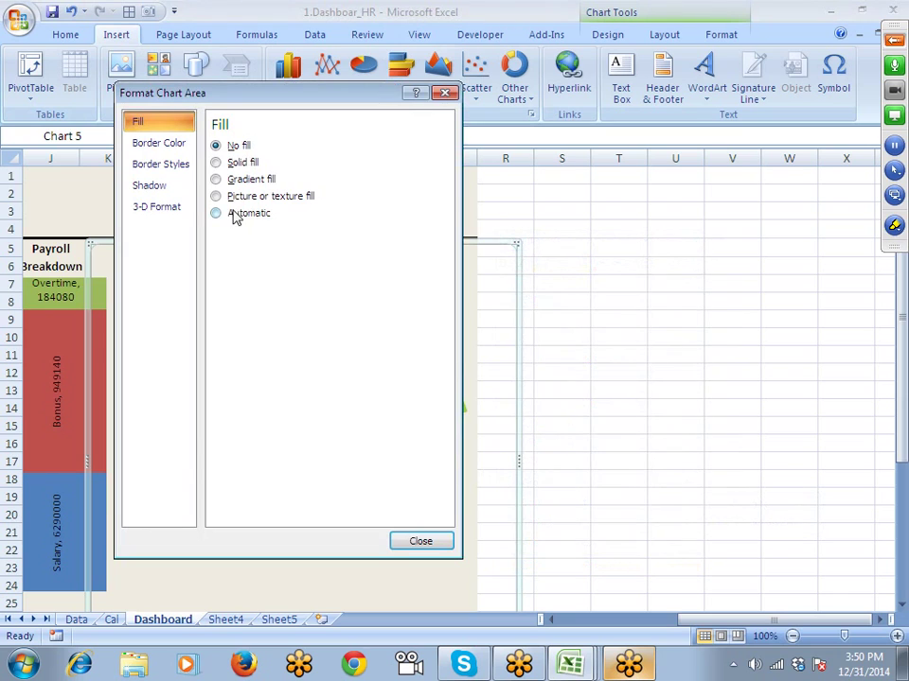
pyautogui.click(172, 144)
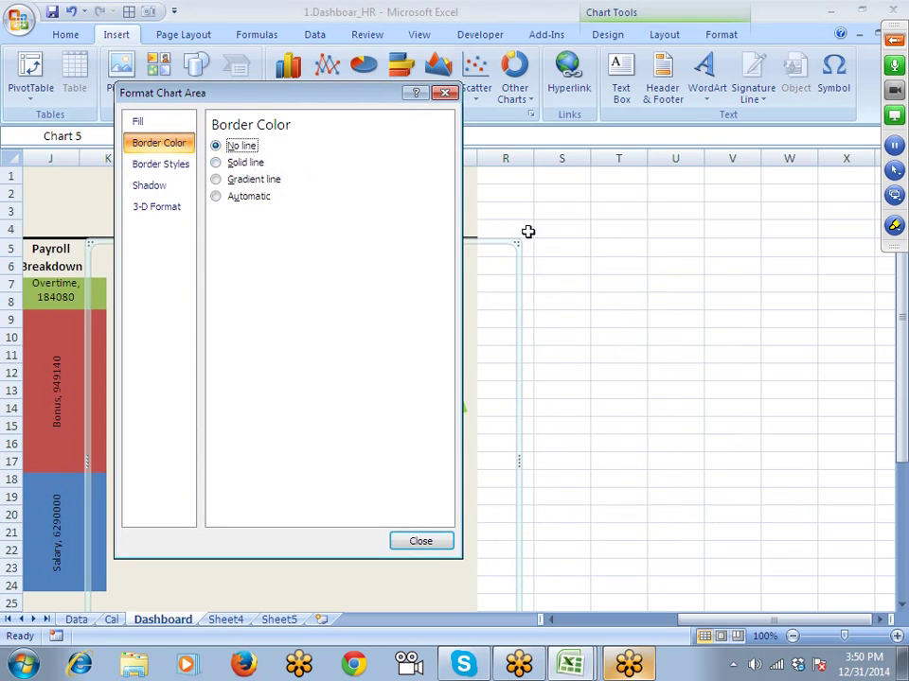
pyautogui.click(421, 540)
pyautogui.click(675, 438)
pyautogui.scroll(-3, 673, 442)
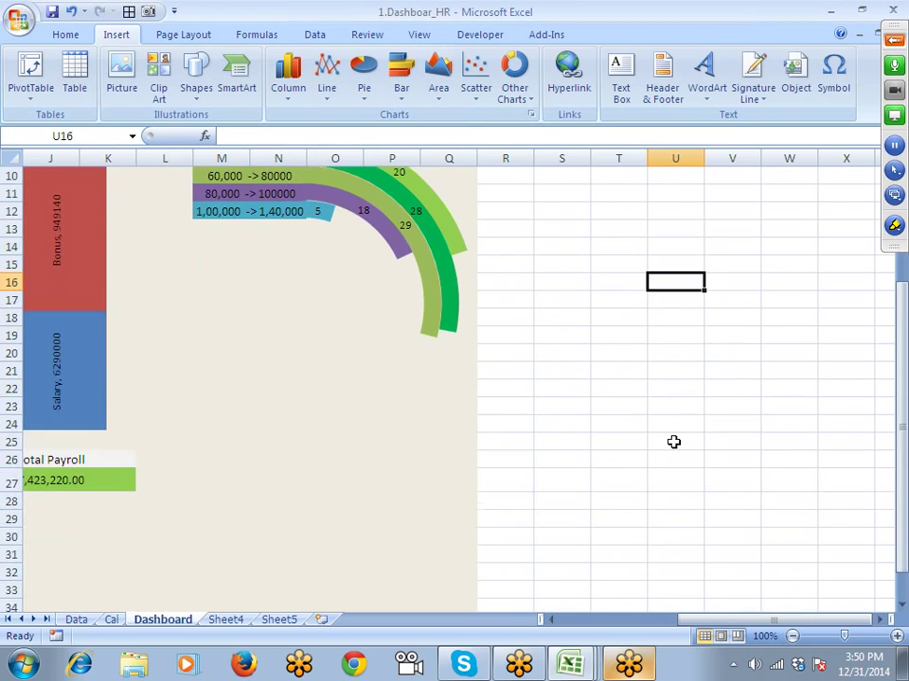
pyautogui.scroll(1, 673, 442)
pyautogui.scroll(2, 672, 442)
# Step: Merge and center cells M5:Q6 above the doughnut chart
pyautogui.click(248, 216)
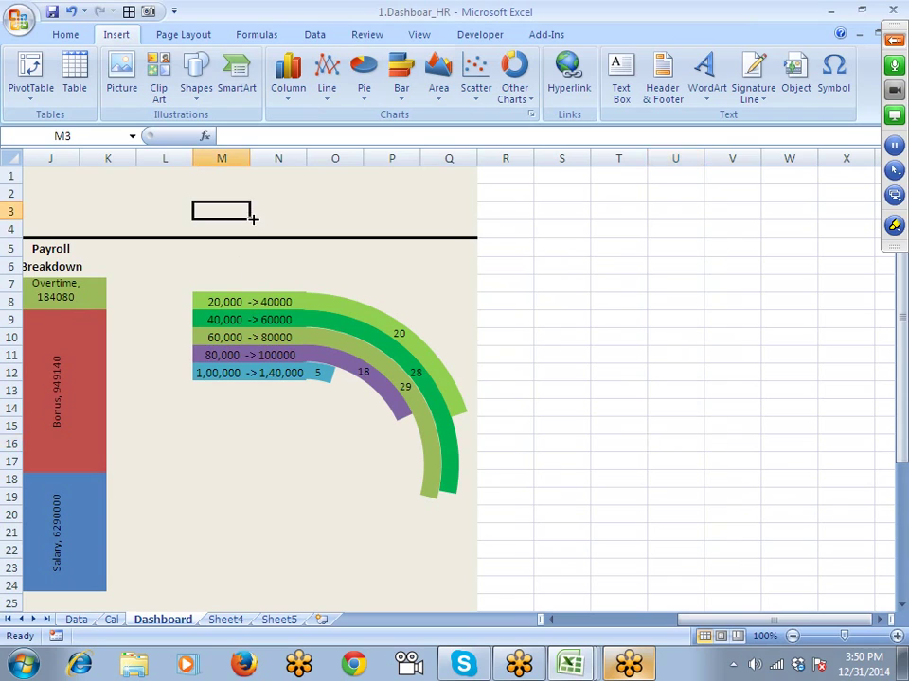
pyautogui.press('Down')
pyautogui.press('Down')
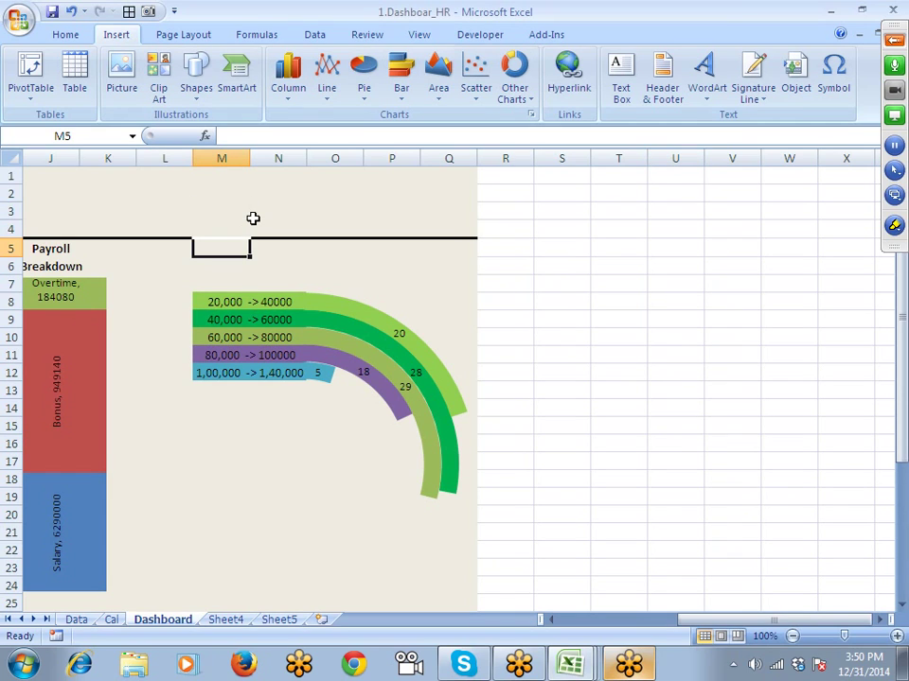
pyautogui.press('Down')
pyautogui.hotkey('shift', 'Down')
pyautogui.press('Up')
pyautogui.press('Down')
pyautogui.press('Up')
pyautogui.hotkey('shift', 'Down')
pyautogui.hotkey('shift', 'Right')
pyautogui.hotkey('shift', 'Right')
pyautogui.hotkey('shift', 'Right')
pyautogui.hotkey('shift', 'Right')
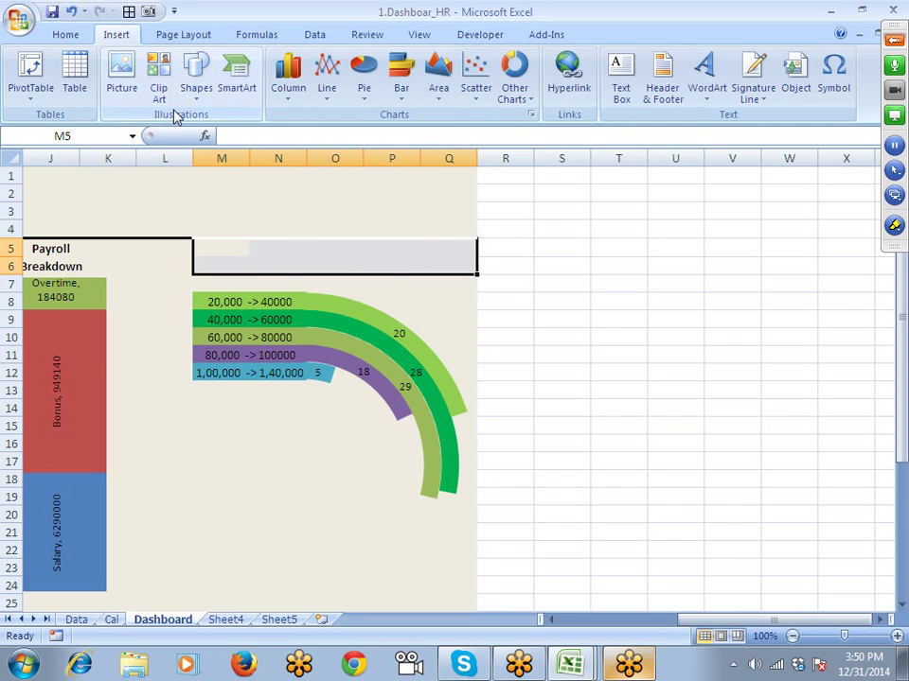
pyautogui.click(62, 36)
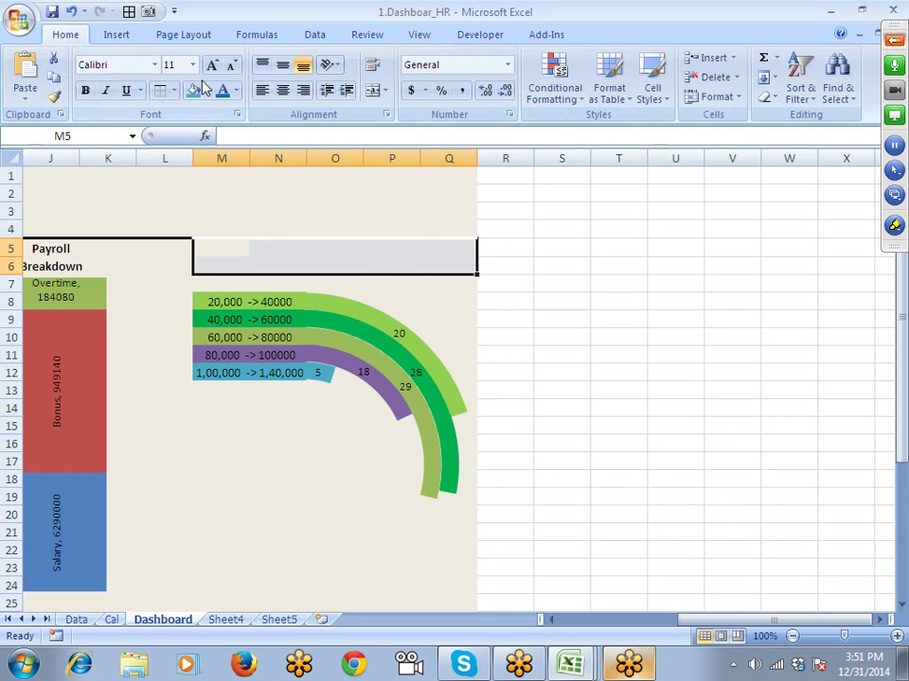
pyautogui.click(371, 90)
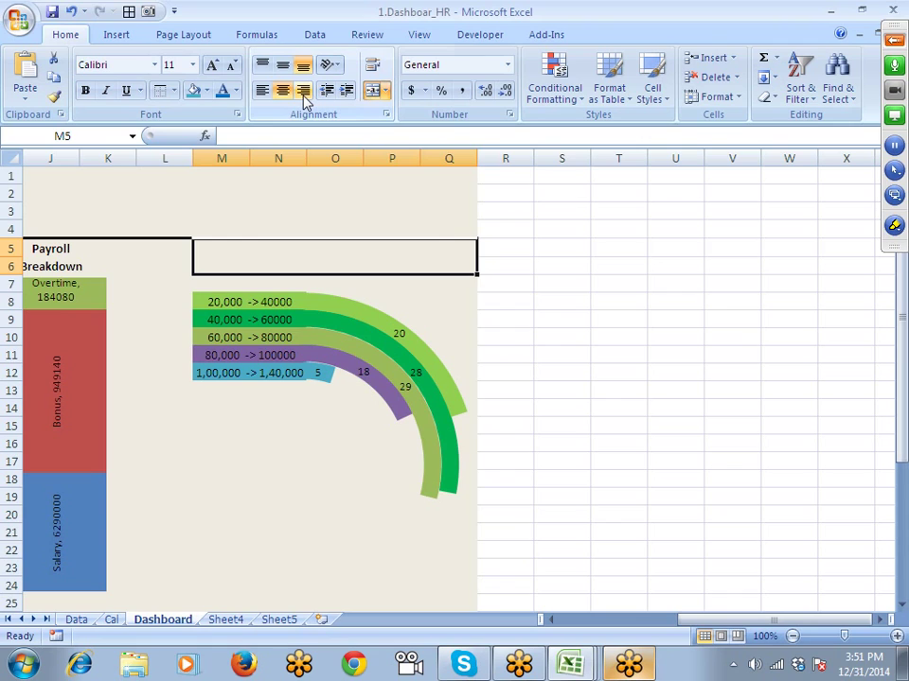
# Step: Enter the heading "No. of Employees by Salary" in the merged cell above the doughnut chart
pyautogui.write('No')
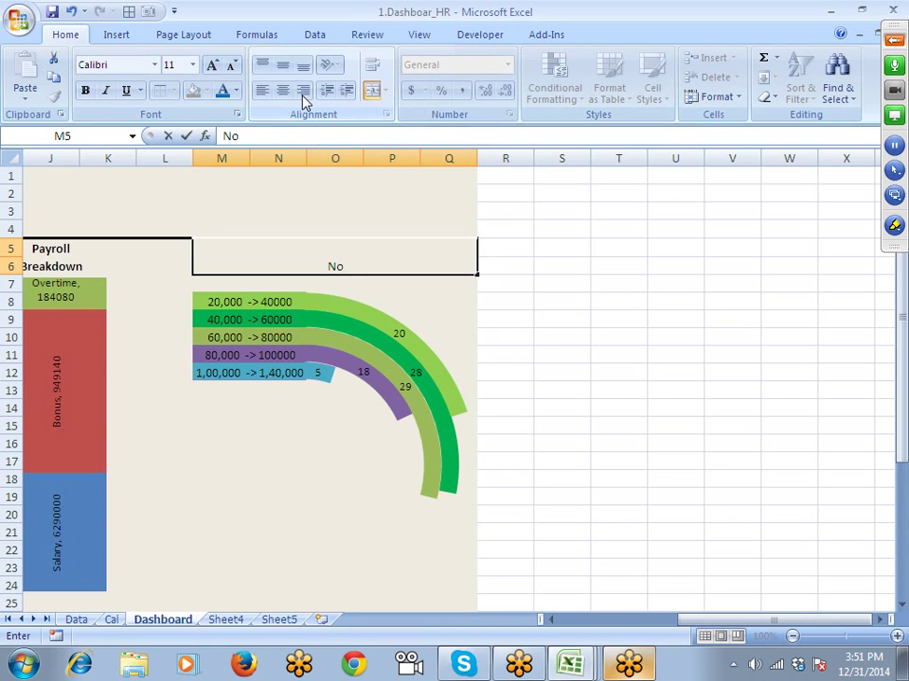
pyautogui.write('. of Emplo')
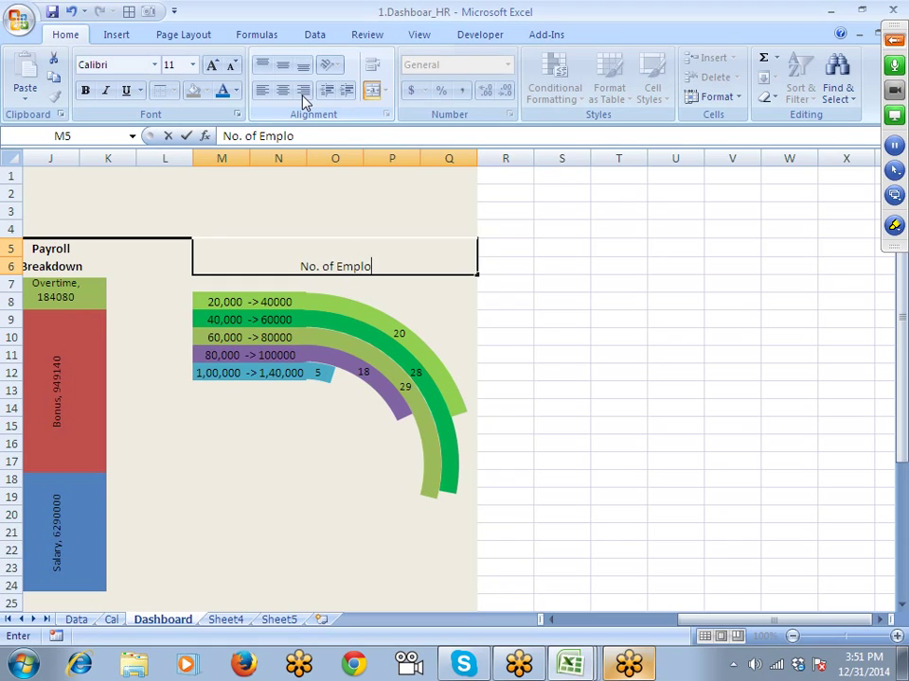
pyautogui.write('ye')
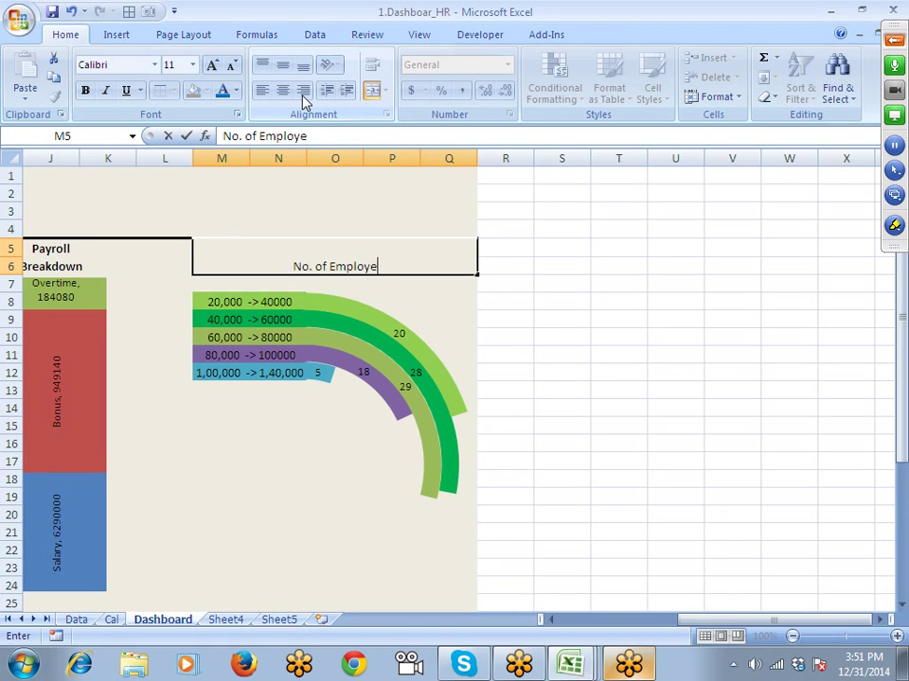
pyautogui.write('es by ')
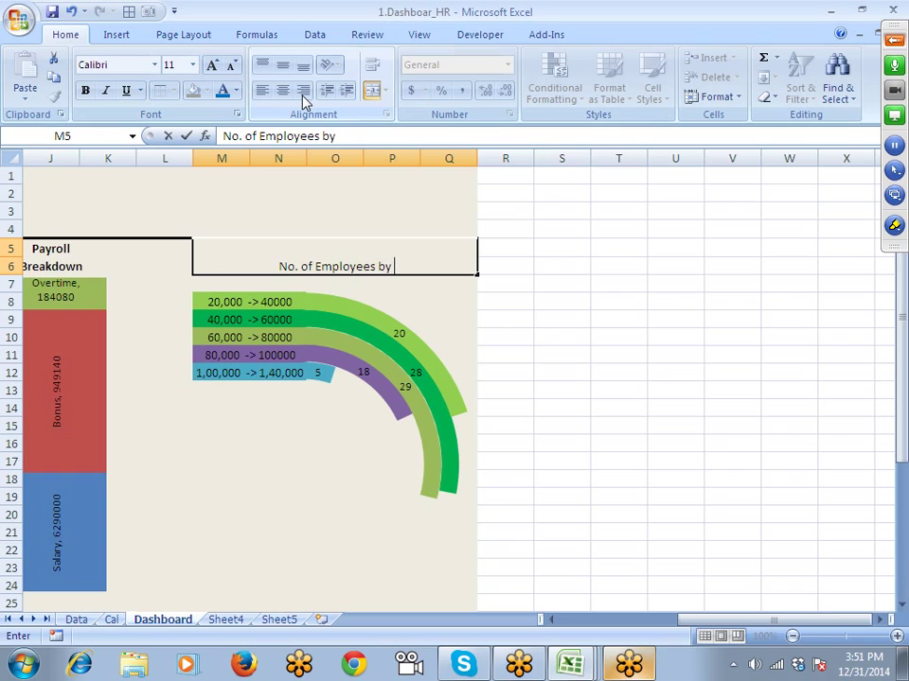
pyautogui.write('Salary')
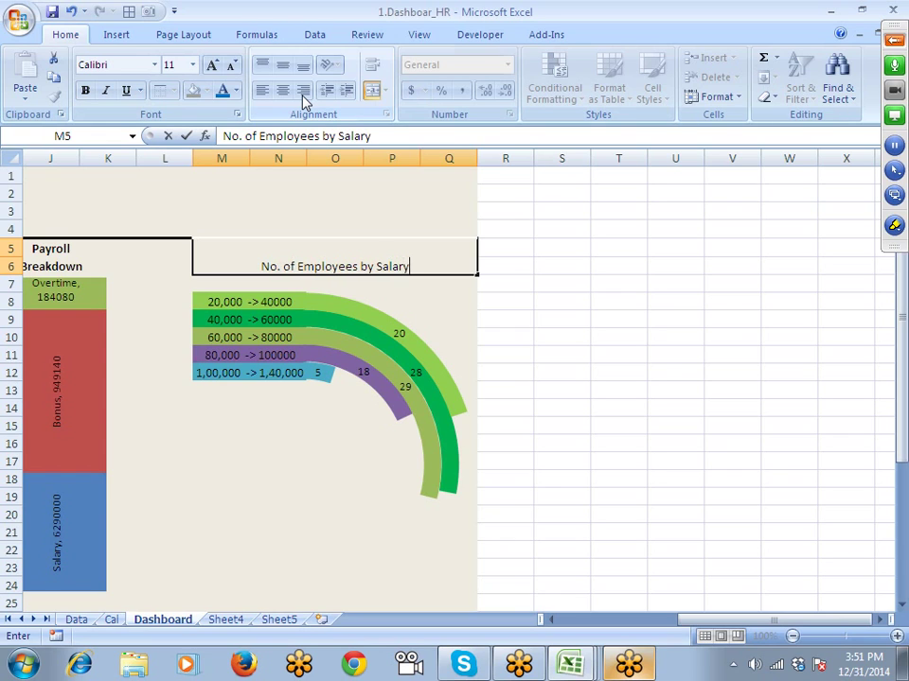
pyautogui.press('Return')
pyautogui.press('Up')
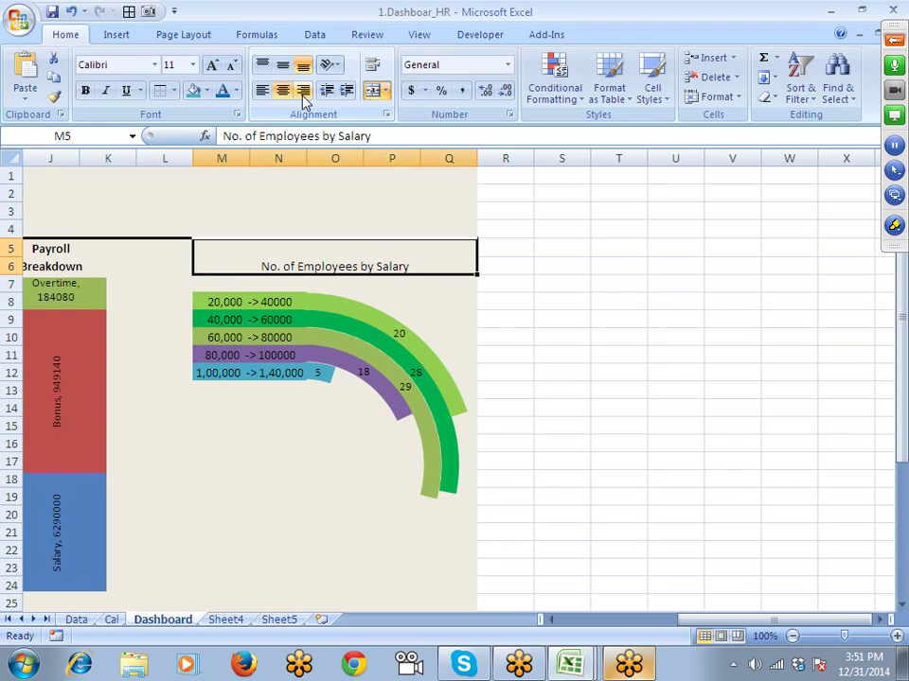
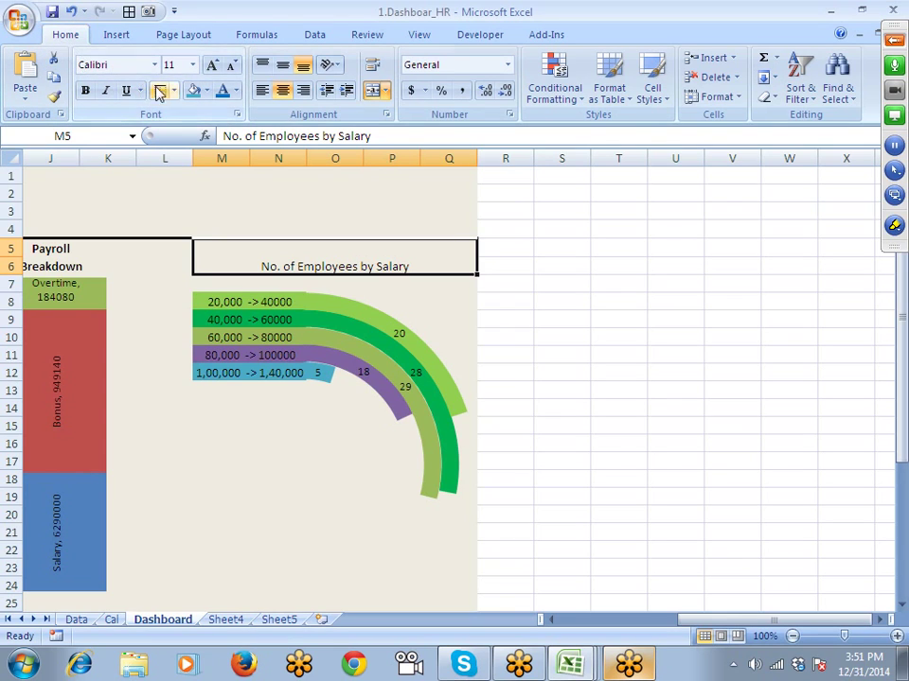
# Step: Left-align the "No. of Employees by Salary" heading and make it bold at font size 14
pyautogui.click(261, 91)
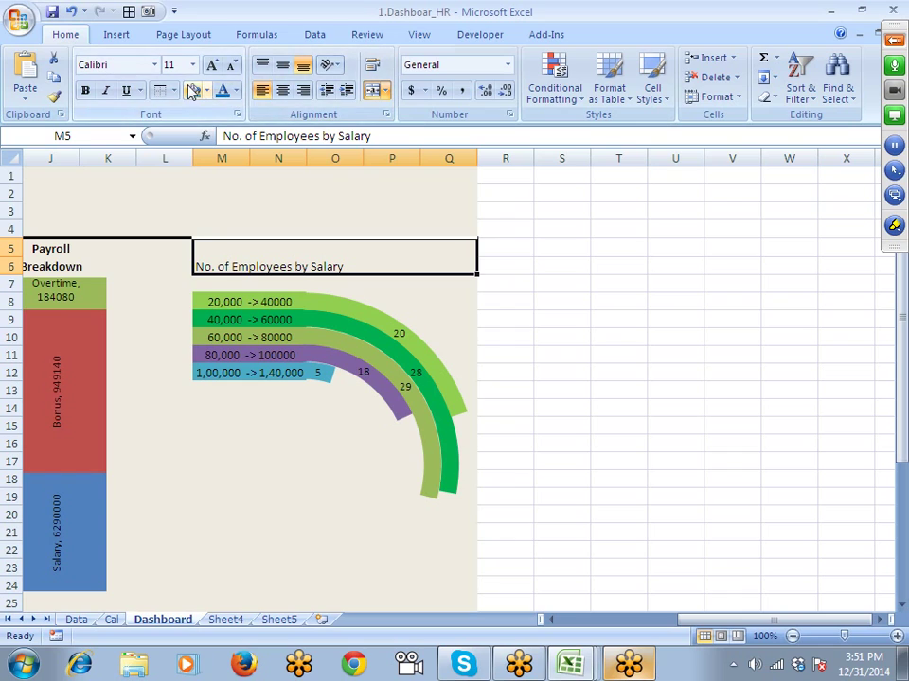
pyautogui.click(211, 67)
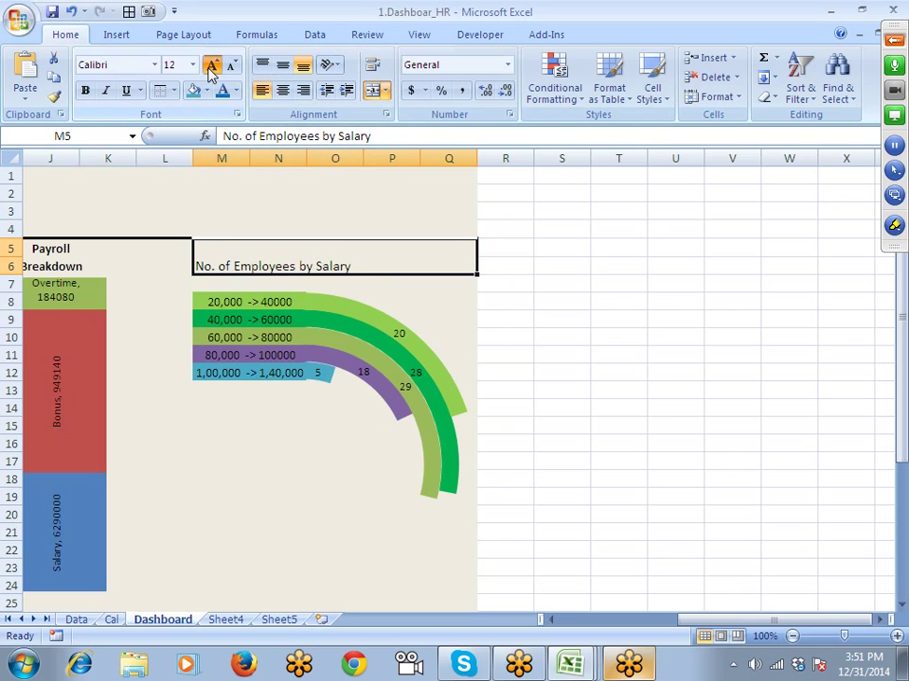
pyautogui.click(212, 68)
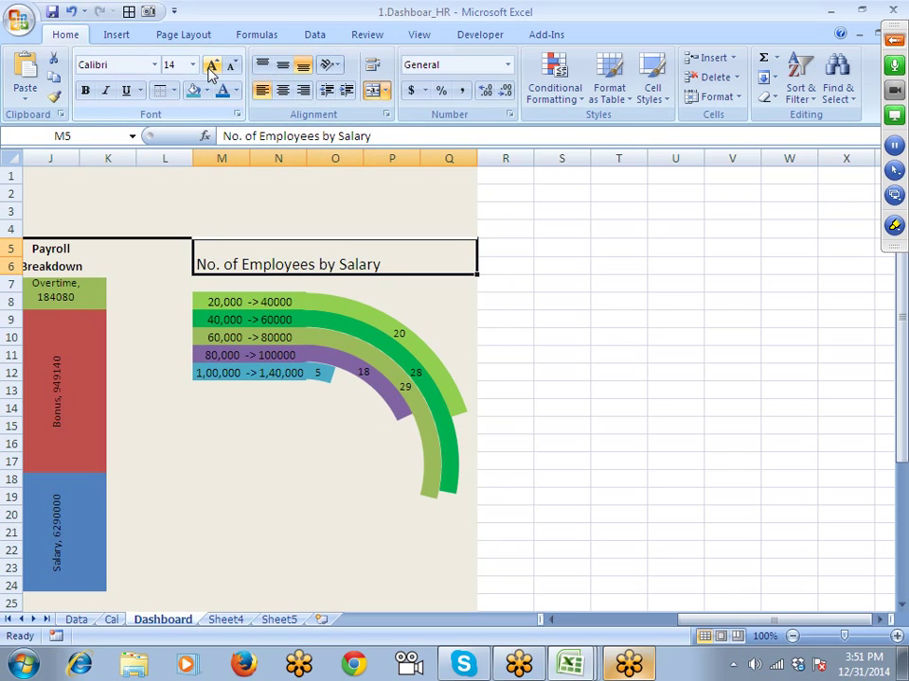
pyautogui.hotkey('ctrl', 'b')
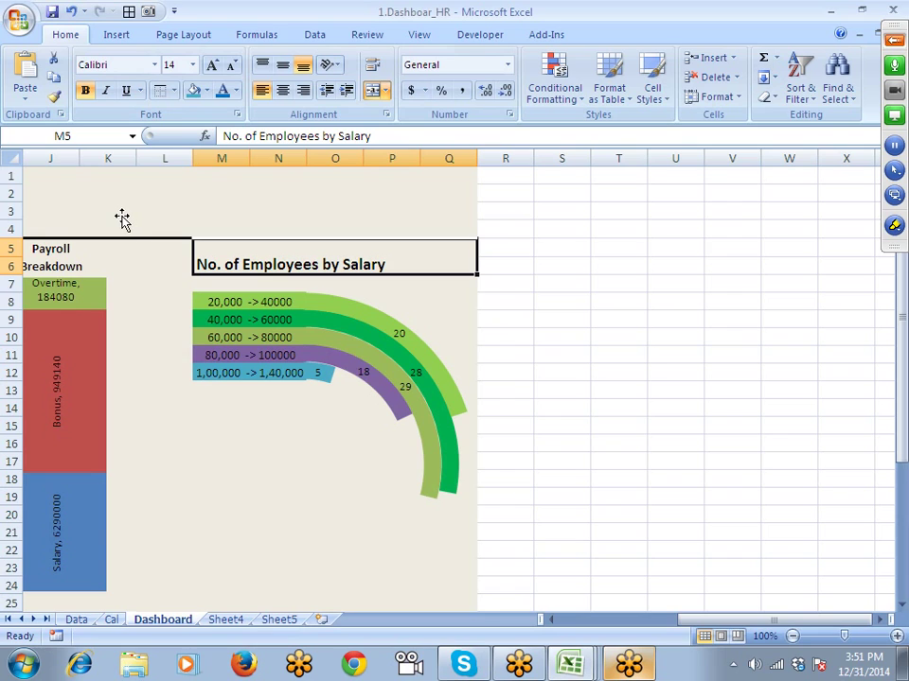
# Step: Copy the title text "Headcount" from the column chart
pyautogui.moveTo(165, 257); pyautogui.dragTo(9, 274)
pyautogui.moveTo(121, 219); pyautogui.dragTo(121, 219)
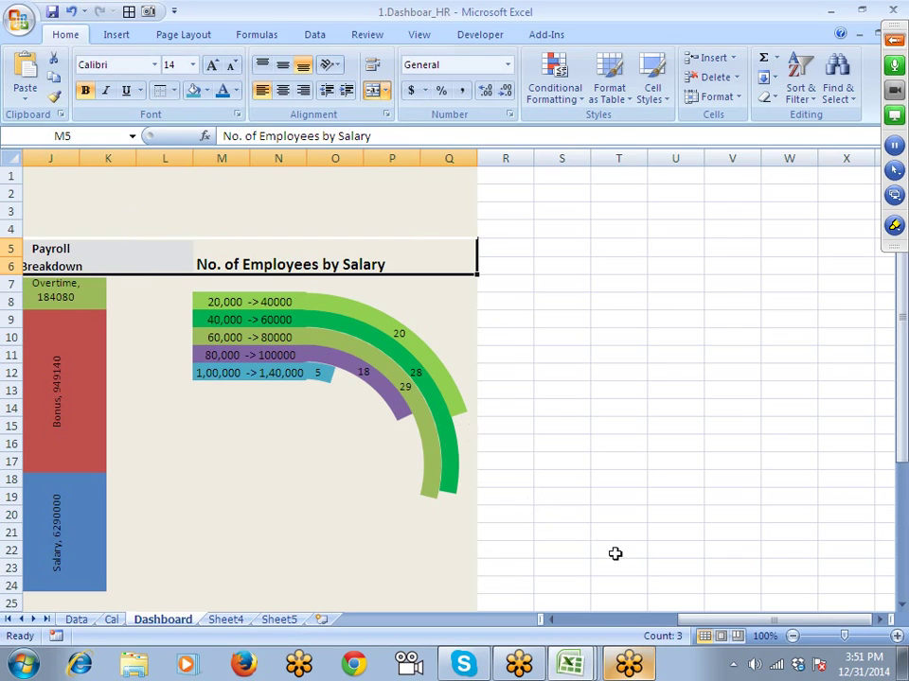
pyautogui.moveTo(701, 621); pyautogui.dragTo(619, 628)
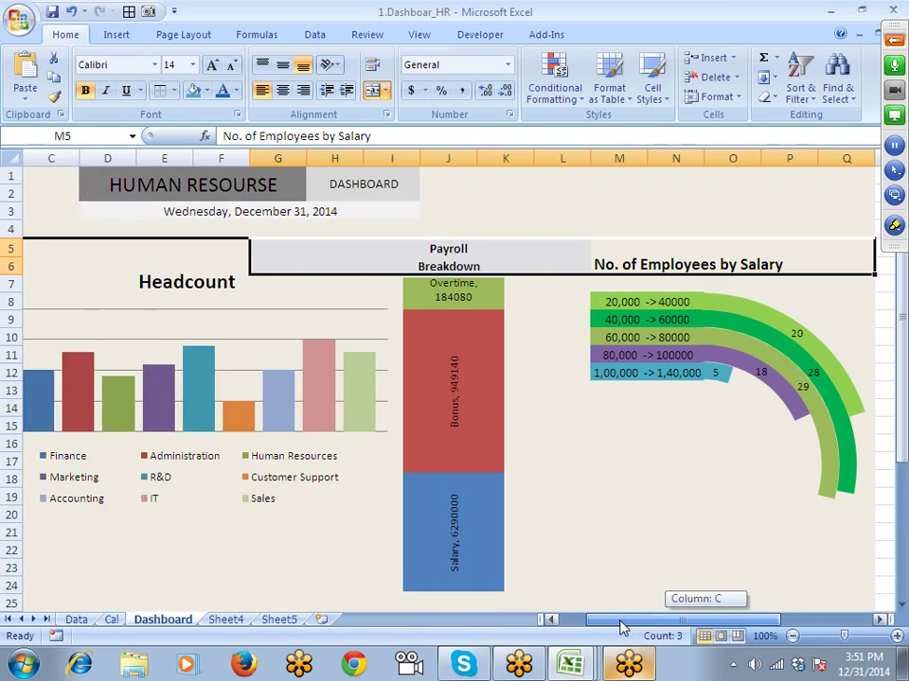
pyautogui.moveTo(620, 627); pyautogui.dragTo(620, 624)
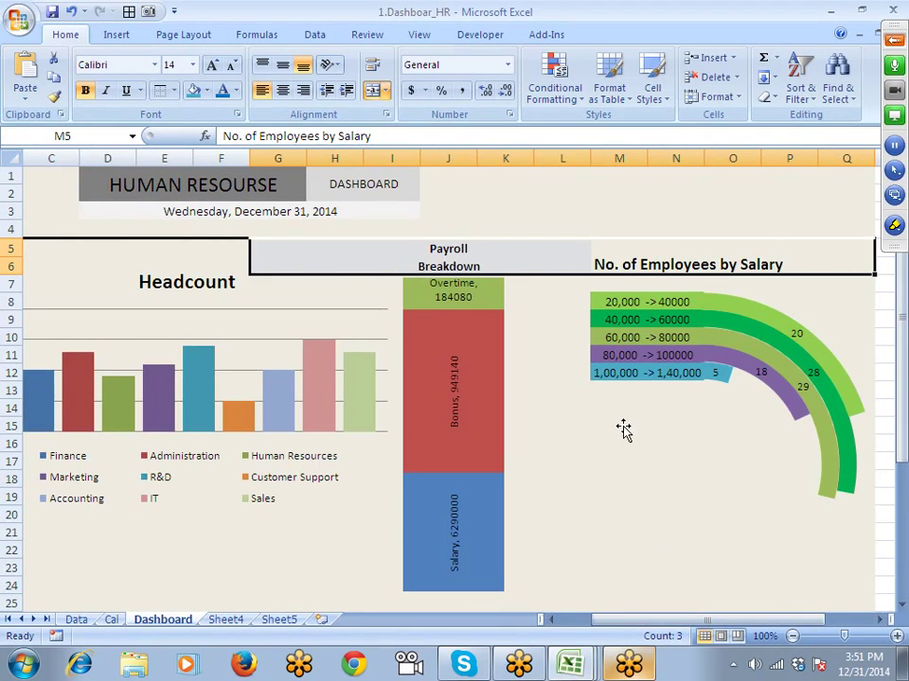
pyautogui.click(565, 214)
pyautogui.click(280, 272)
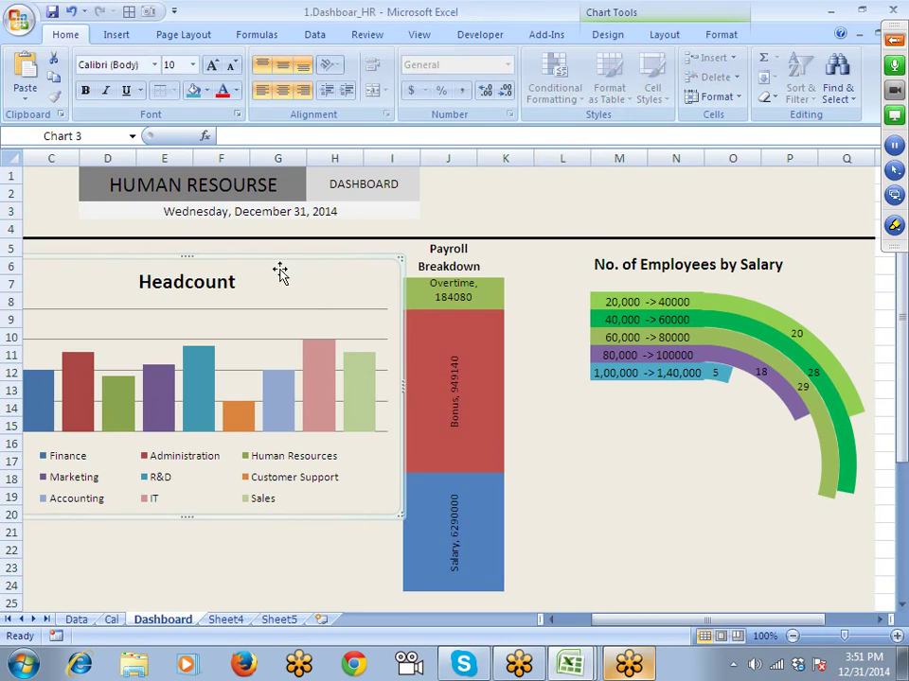
pyautogui.click(211, 274)
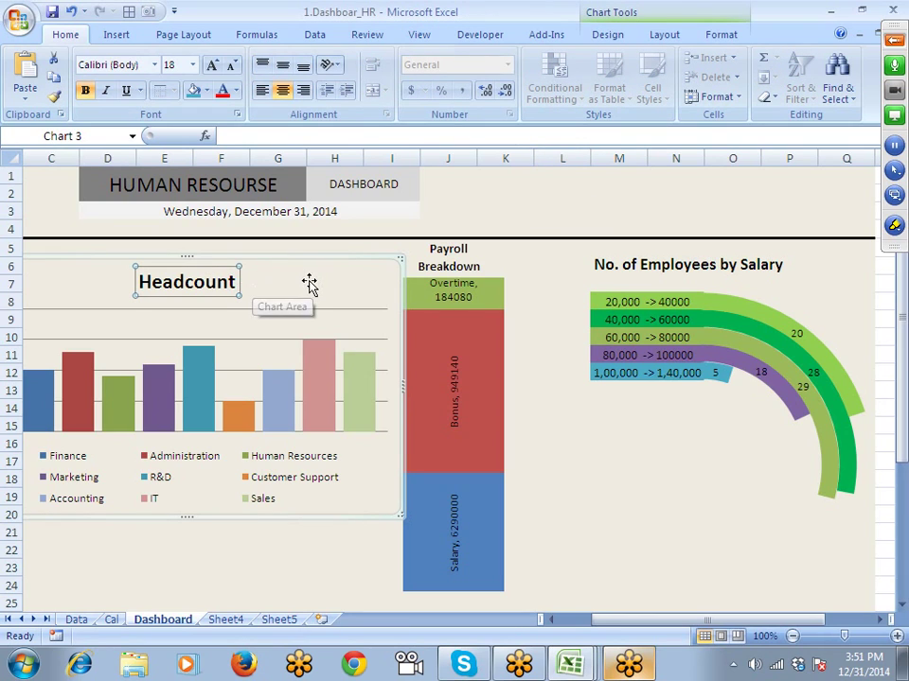
pyautogui.click(217, 280)
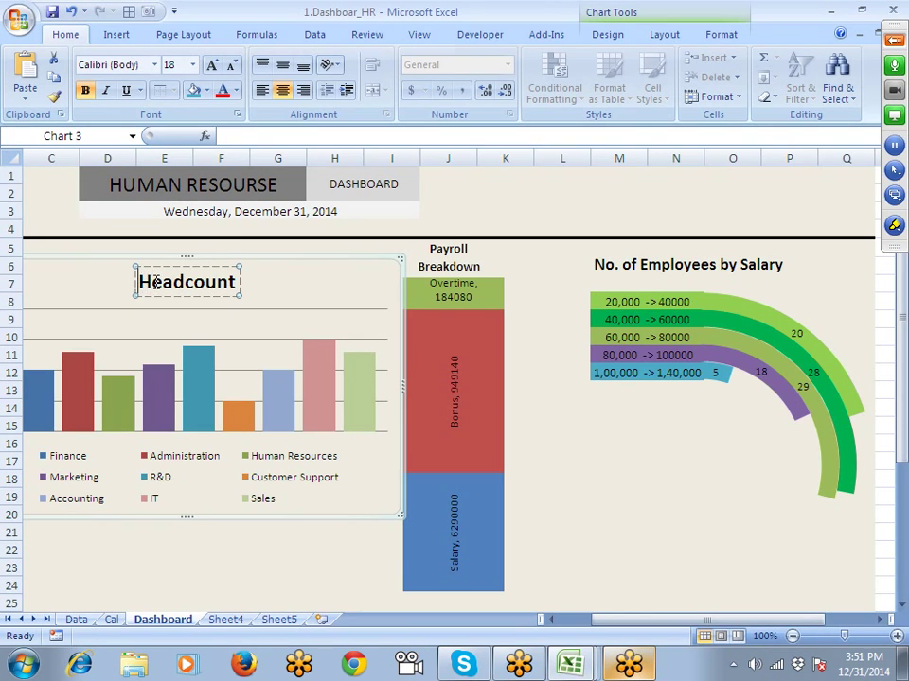
pyautogui.doubleClick(161, 284)
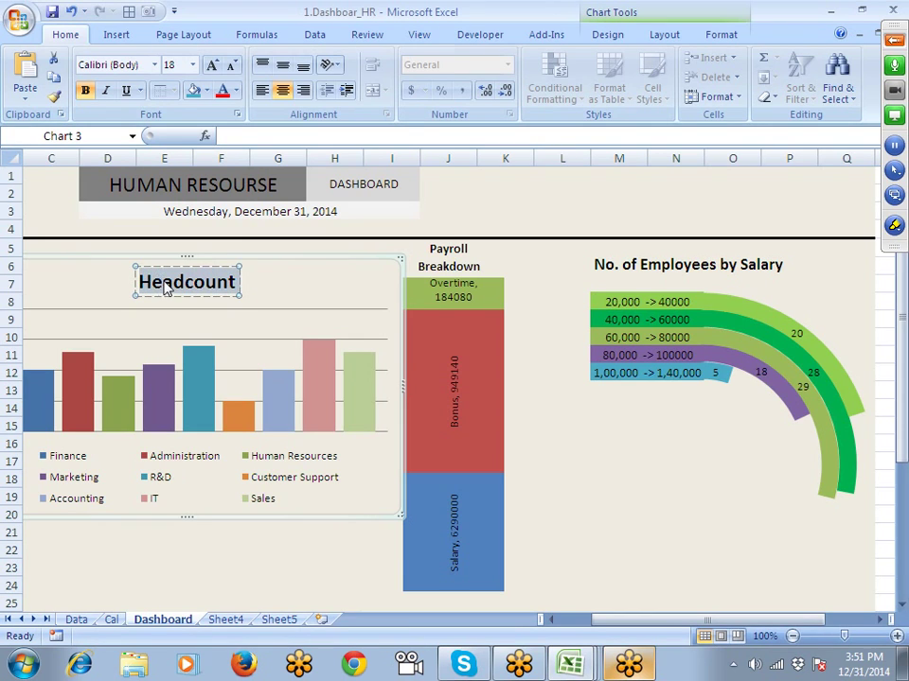
# Step: Merge and center cells E5:G6 above the column chart and enter the heading "Headcount" there
pyautogui.click(172, 244)
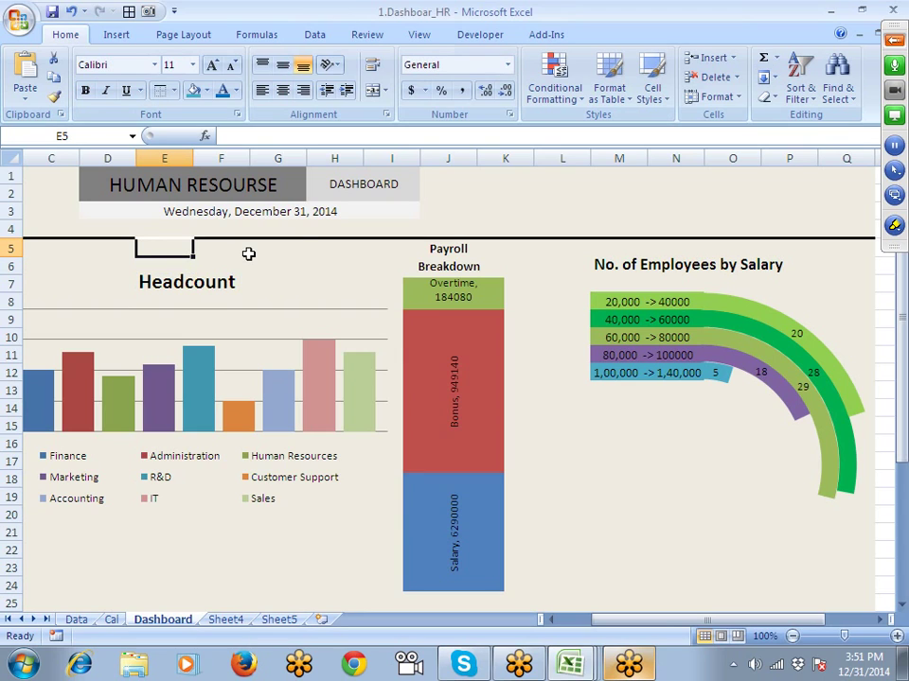
pyautogui.keyDown('shift'); pyautogui.click(248, 254); pyautogui.keyUp('shift')
pyautogui.moveTo(248, 254); pyautogui.dragTo(248, 255)
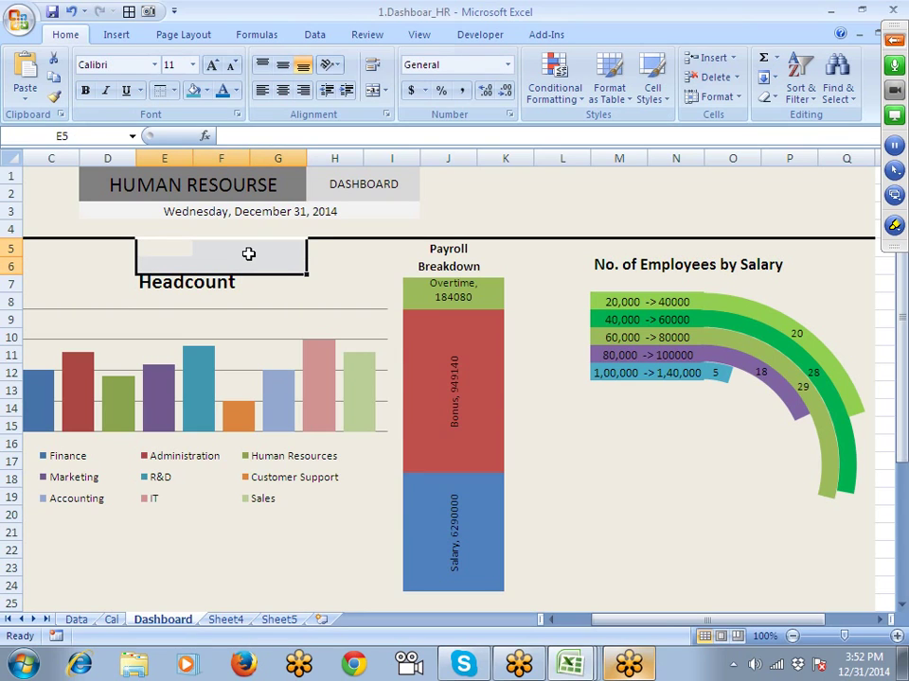
pyautogui.hotkey('ctrl', 'v')
pyautogui.press('Escape')
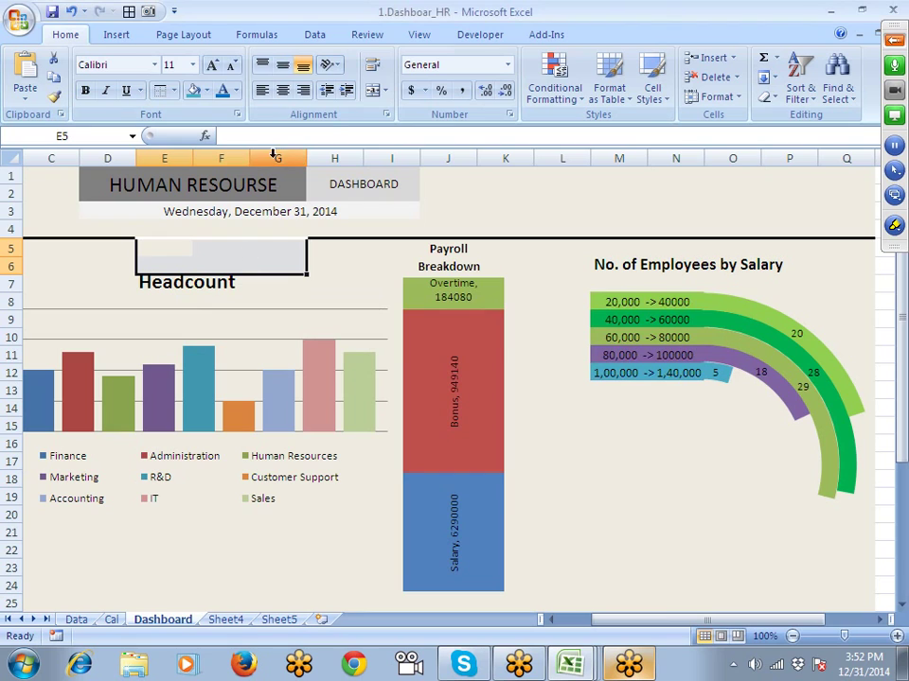
pyautogui.click(372, 90)
pyautogui.write('Headcount')
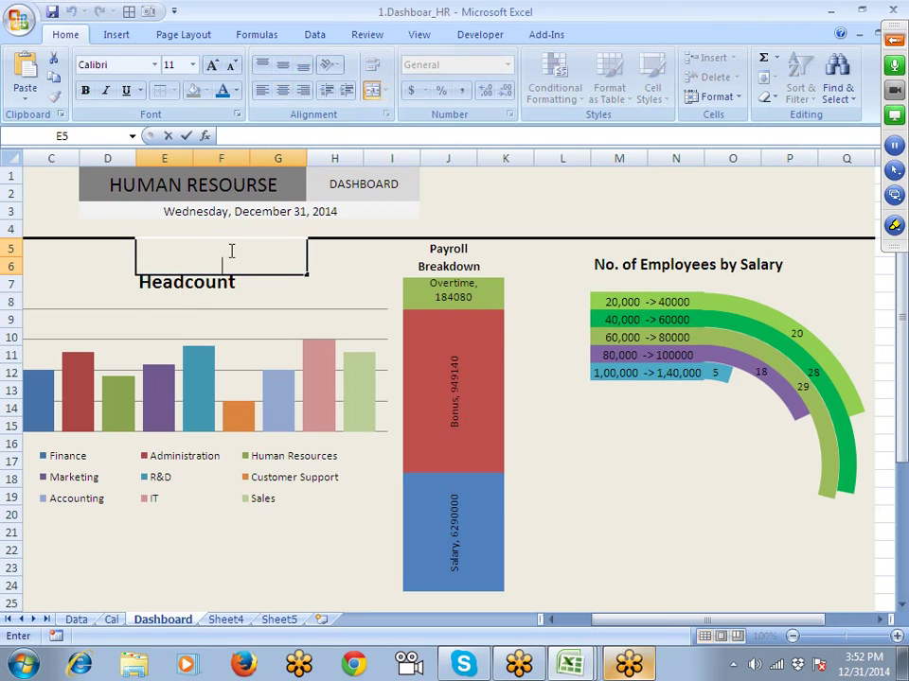
pyautogui.hotkey('alt', 'Return')
# Step: Delete the column chart's own Headcount title and select the merged heading cell E5 above it
pyautogui.click(103, 282)
pyautogui.click(174, 280)
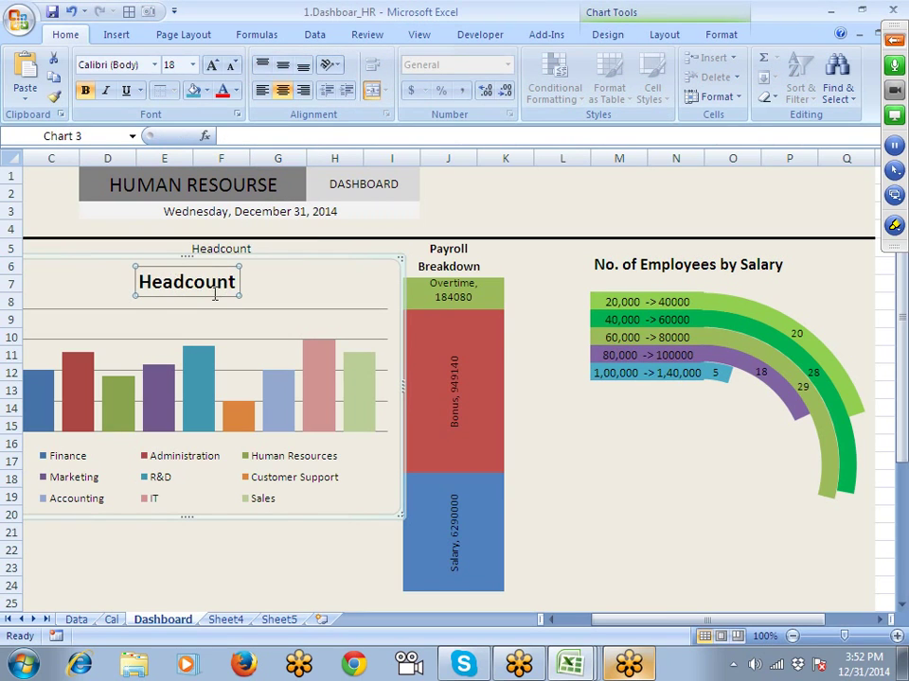
pyautogui.press('Delete')
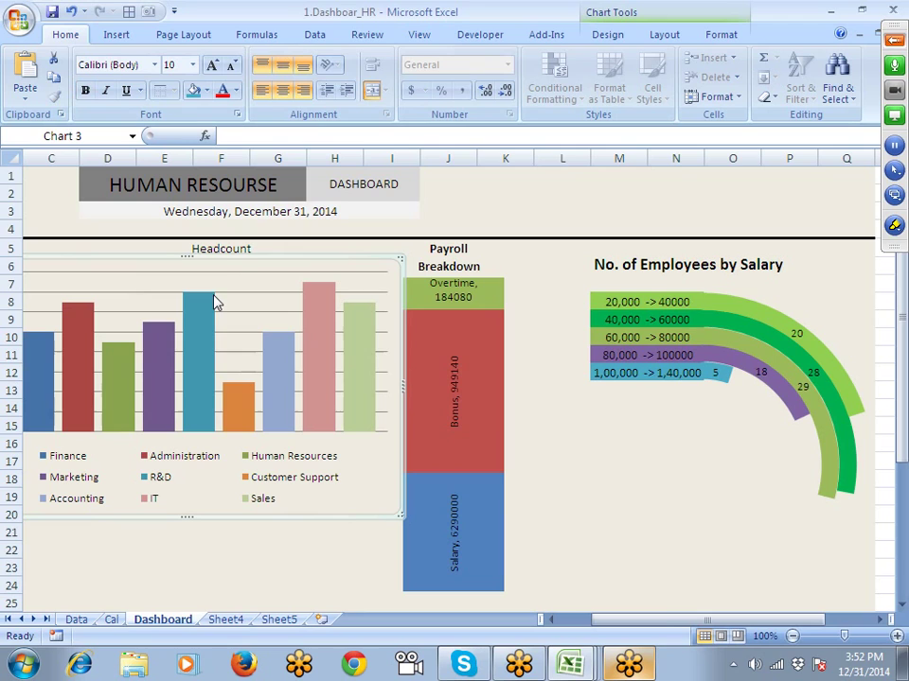
pyautogui.click(232, 248)
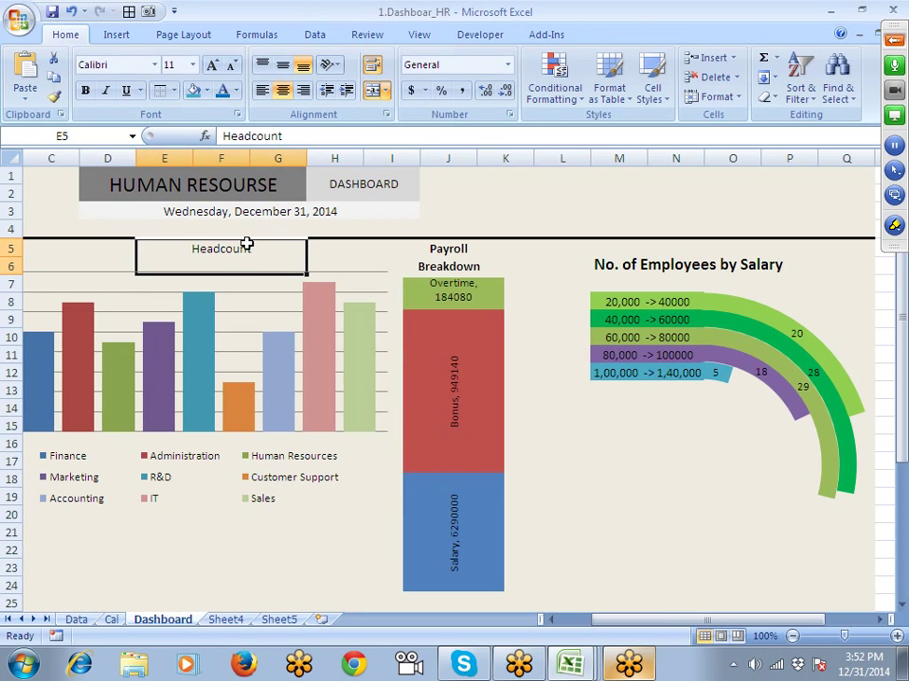
# Step: Make the "Headcount" heading above the column chart bold at font size 14
pyautogui.click(211, 64)
pyautogui.click(211, 64)
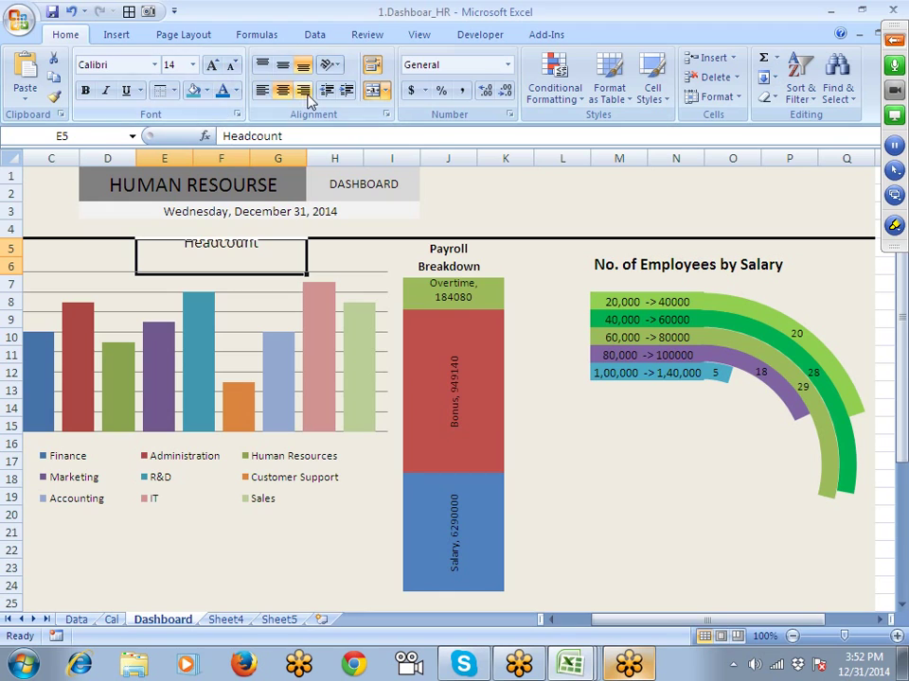
pyautogui.doubleClick(261, 248)
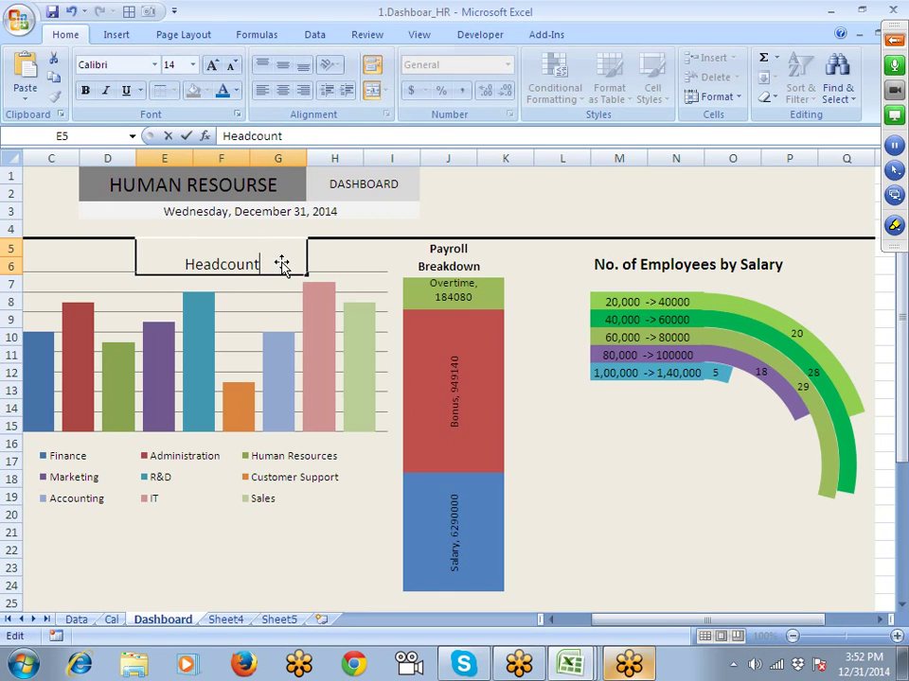
pyautogui.click(422, 224)
pyautogui.click(230, 254)
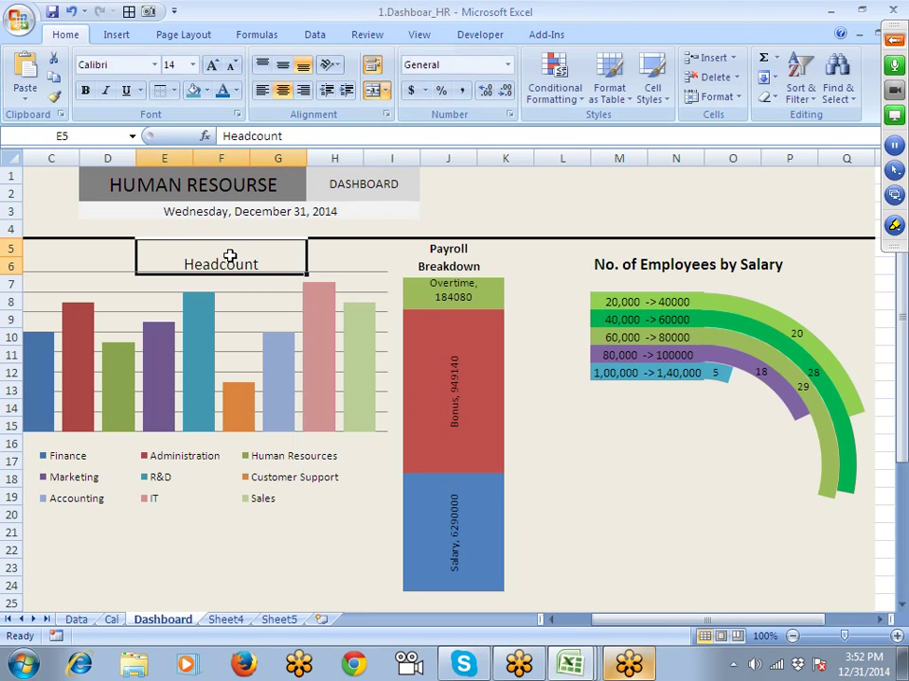
pyautogui.hotkey('ctrl', 'b')
pyautogui.click(398, 264)
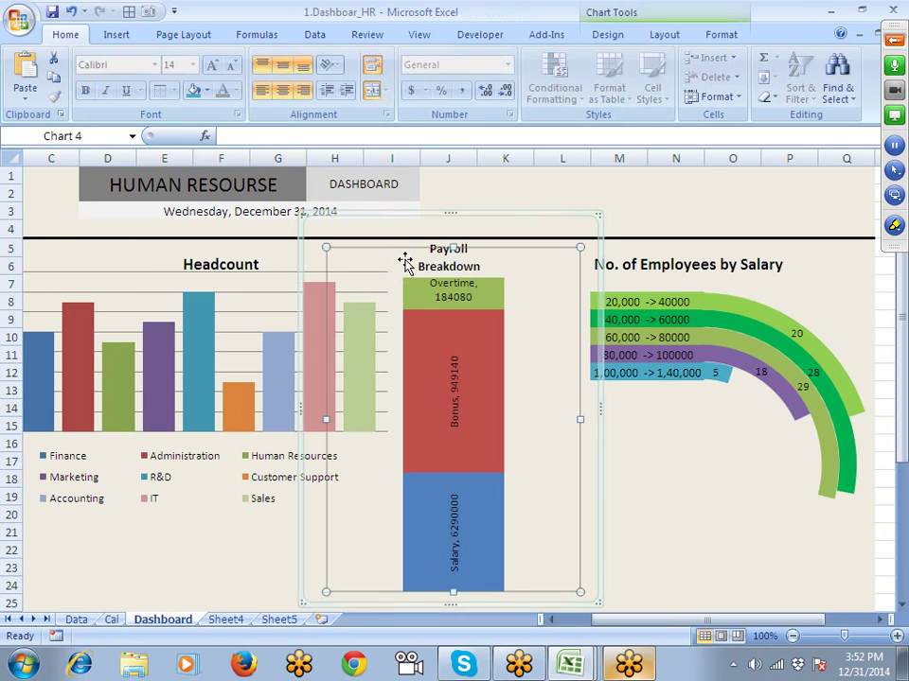
# Step: Add a bottom border beneath the heading cells I5:Q6, from the payroll heading to the salary heading
pyautogui.click(246, 254)
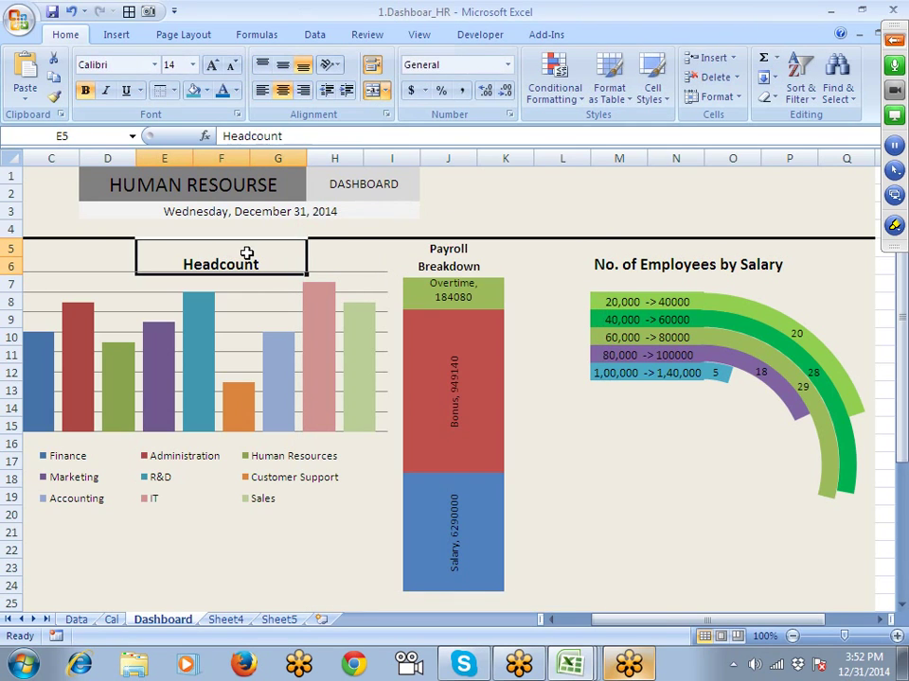
pyautogui.press('Right')
pyautogui.press('Right')
pyautogui.press('Down')
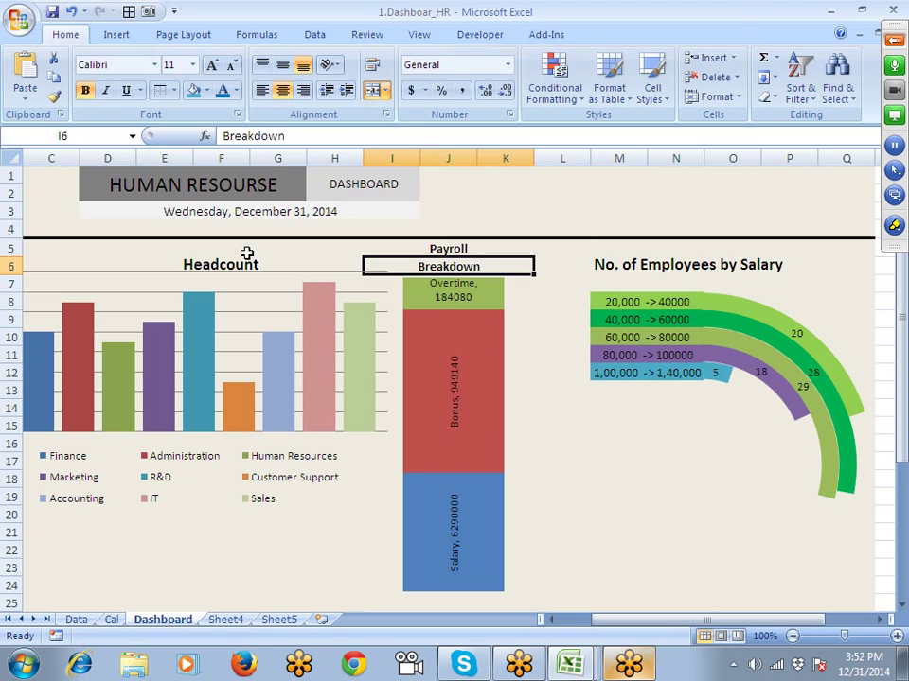
pyautogui.hotkey('shift', 'Right')
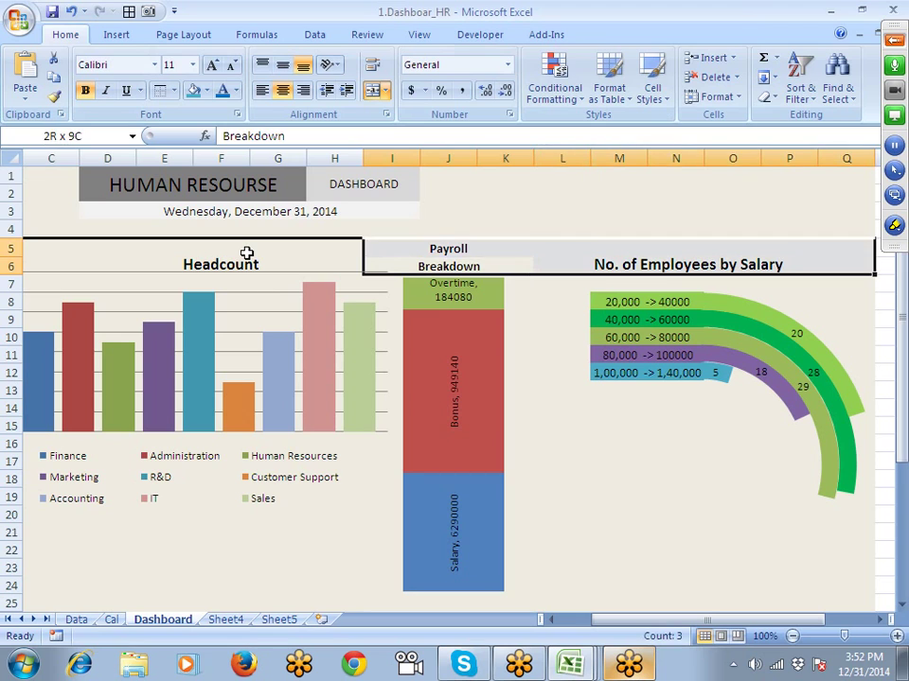
pyautogui.click(173, 90)
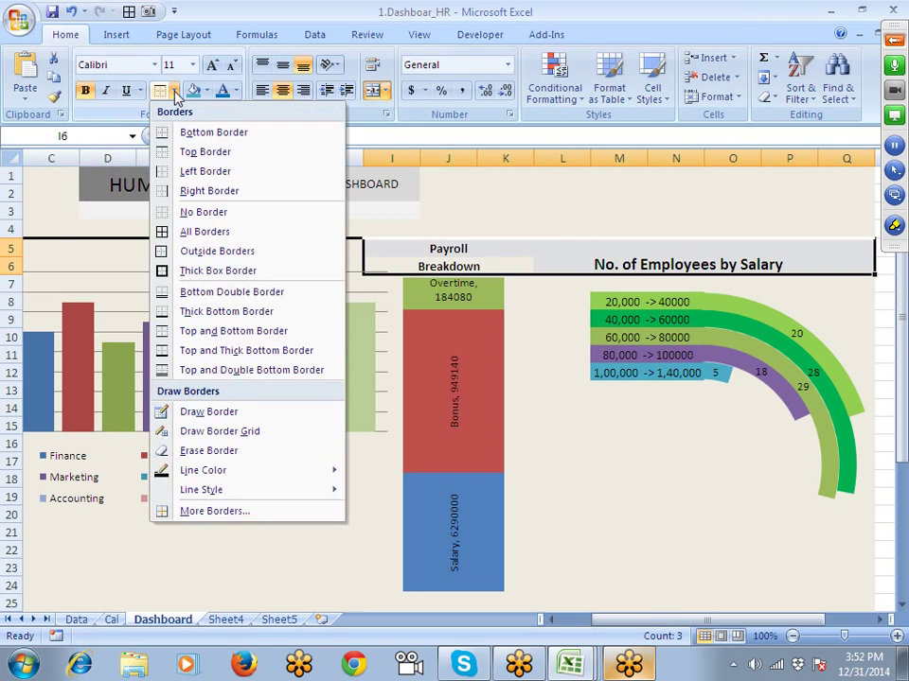
pyautogui.click(182, 140)
pyautogui.click(110, 231)
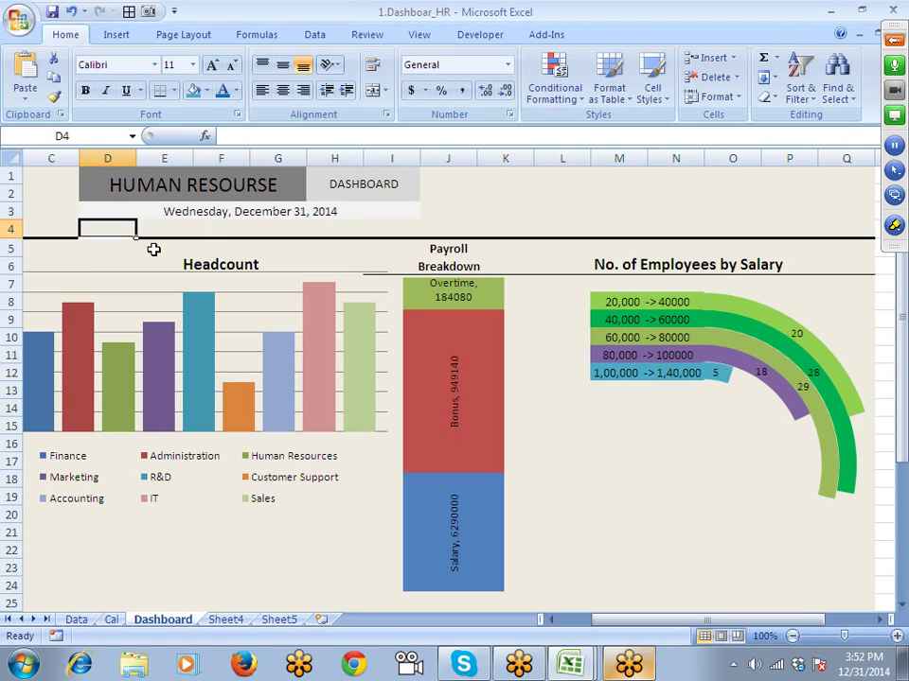
# Step: Nudge the headcount column chart slightly down so its top gridline lines up with the border beneath the headings
pyautogui.click(282, 257)
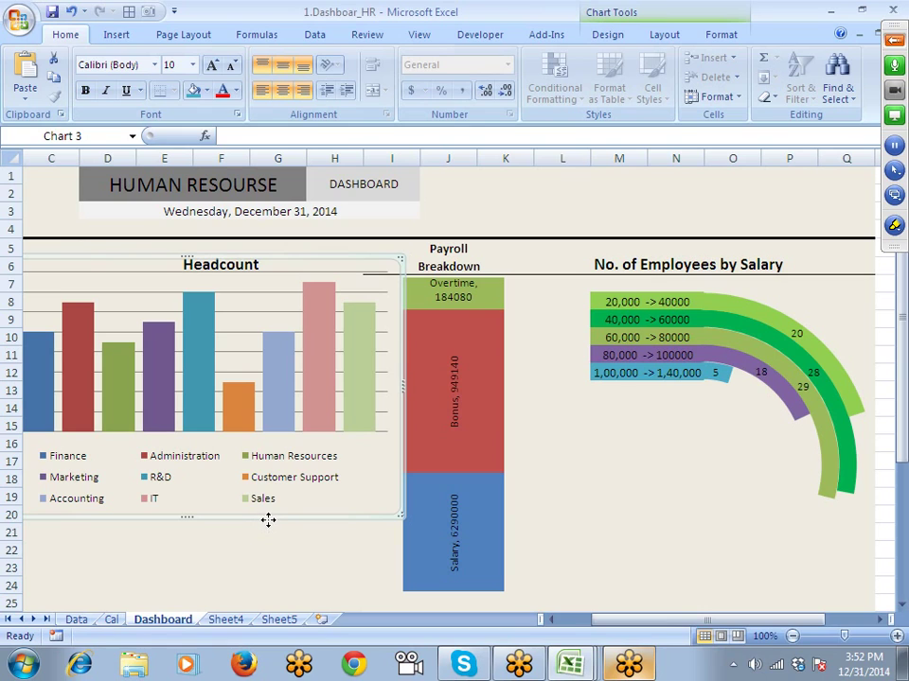
pyautogui.moveTo(269, 522); pyautogui.dragTo(271, 524)
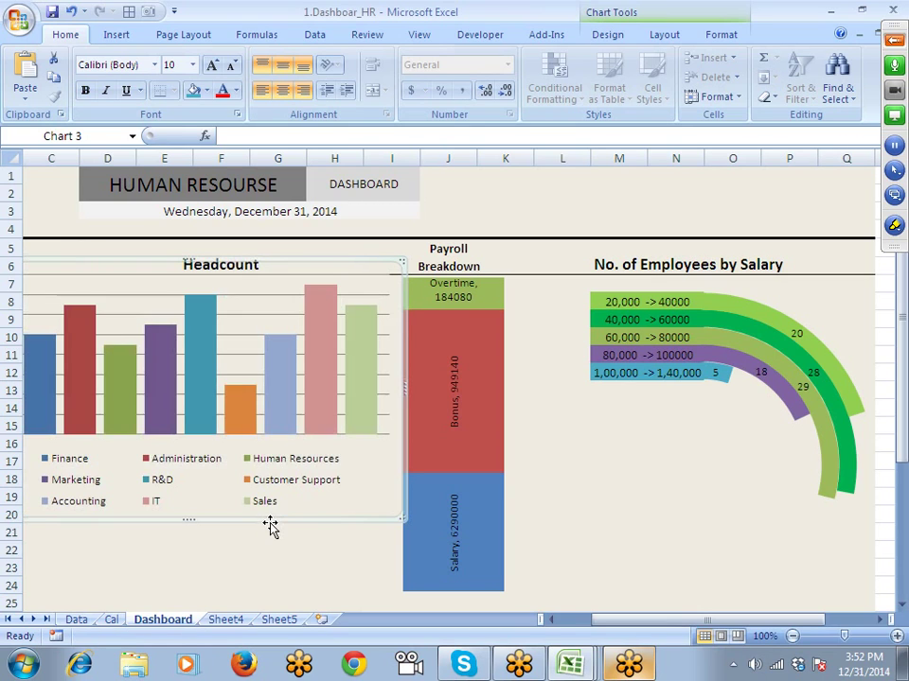
pyautogui.click(456, 205)
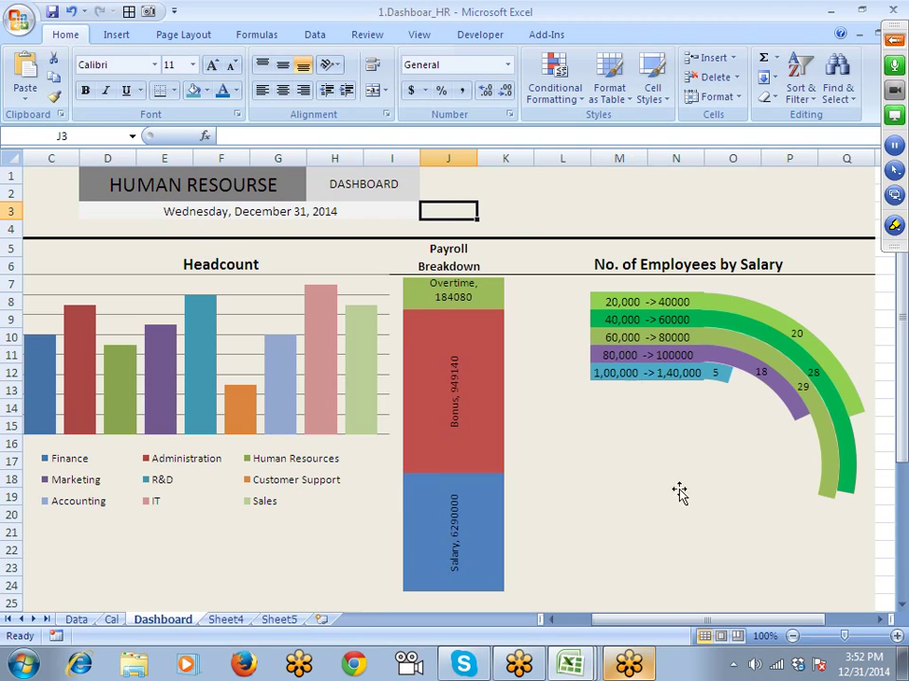
pyautogui.moveTo(686, 620)
pyautogui.mouseDown()
pyautogui.moveTo(617, 623)
pyautogui.moveTo(714, 621)
pyautogui.moveTo(643, 621)
pyautogui.moveTo(678, 625)
pyautogui.moveTo(680, 615)
pyautogui.mouseUp()
pyautogui.scroll(-3, 680, 552)
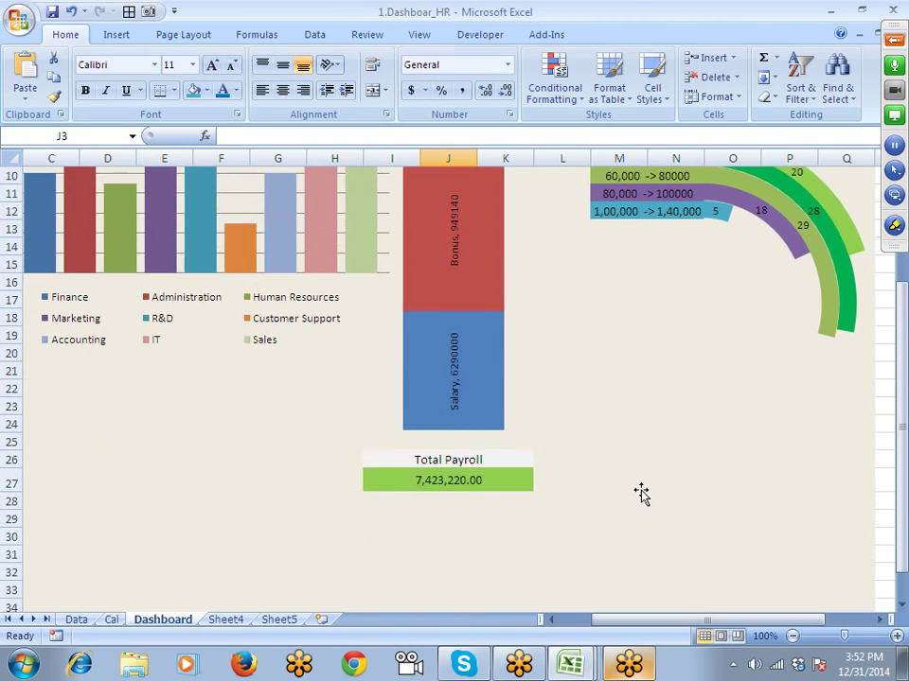
pyautogui.click(636, 478)
pyautogui.click(538, 557)
pyautogui.scroll(-2, 531, 533)
pyautogui.click(515, 432)
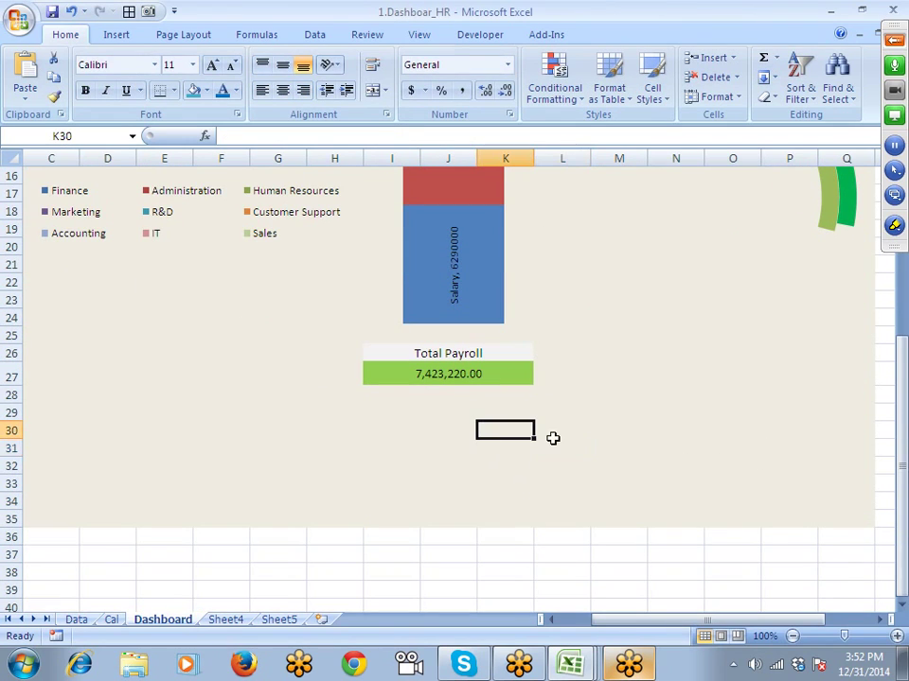
pyautogui.click(623, 408)
pyautogui.click(584, 442)
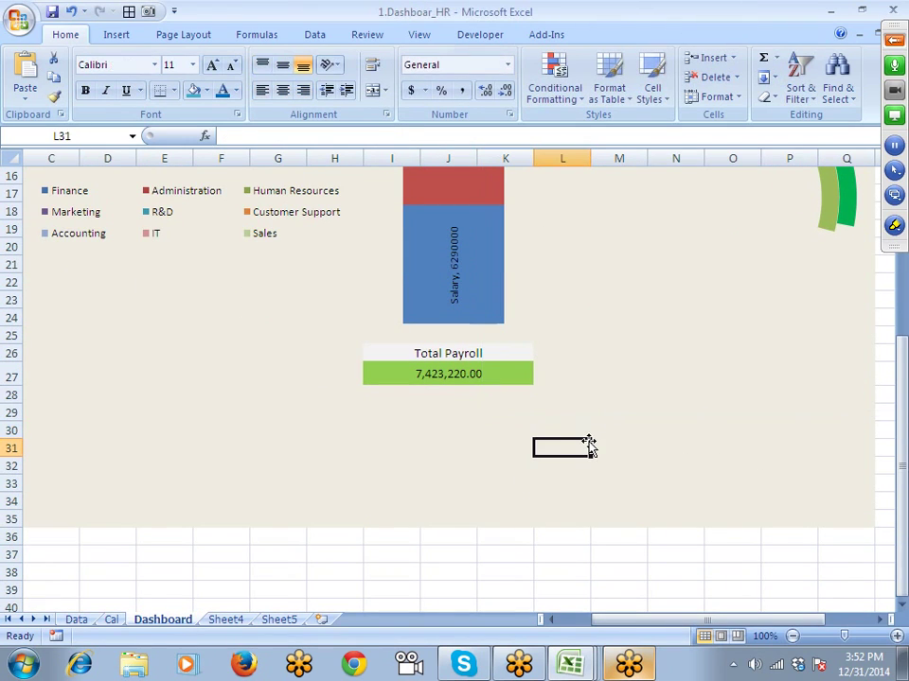
pyautogui.press('Up')
pyautogui.press('Up')
pyautogui.press('Up')
pyautogui.press('Right')
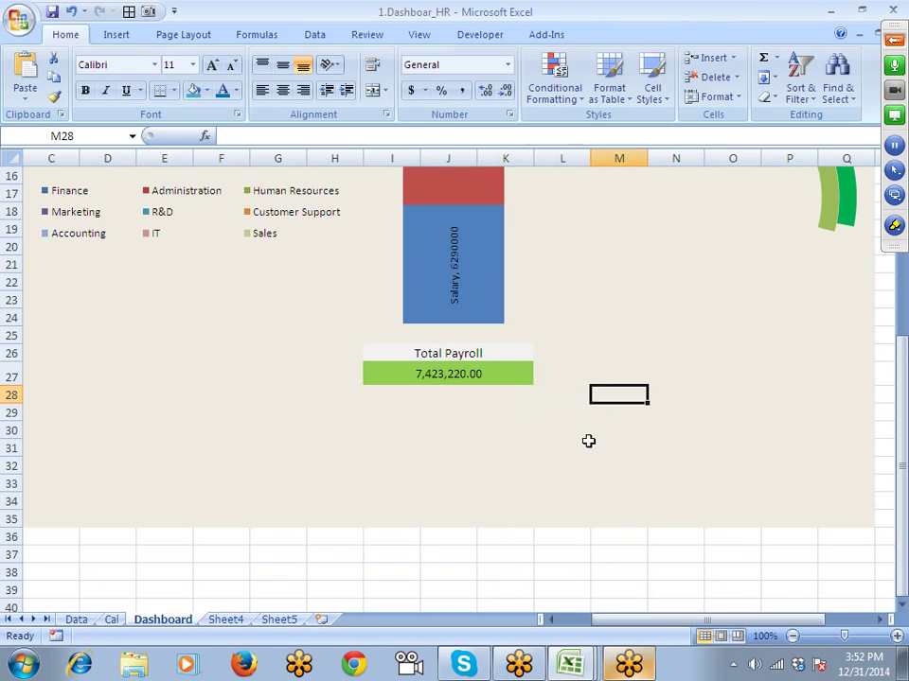
pyautogui.press('Up')
pyautogui.press('Down')
pyautogui.press('Down')
pyautogui.press('Up')
pyautogui.press('Left')
pyautogui.hotkey('shift', 'Right')
pyautogui.hotkey('shift', 'Right')
pyautogui.hotkey('shift', 'Right')
pyautogui.hotkey('shift', 'Right')
pyautogui.hotkey('shift', 'Right')
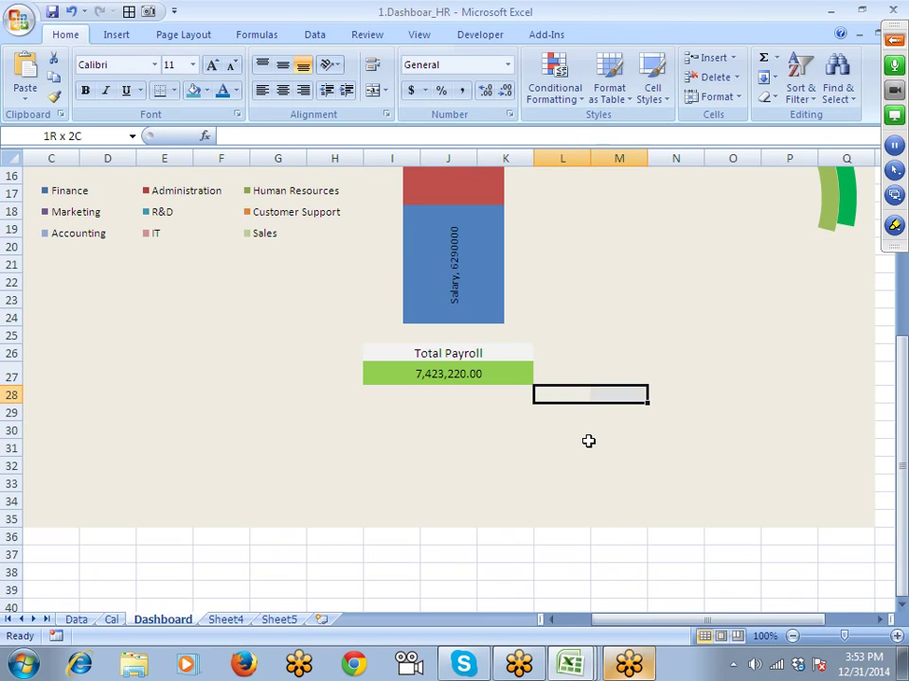
pyautogui.hotkey('shift', 'Down')
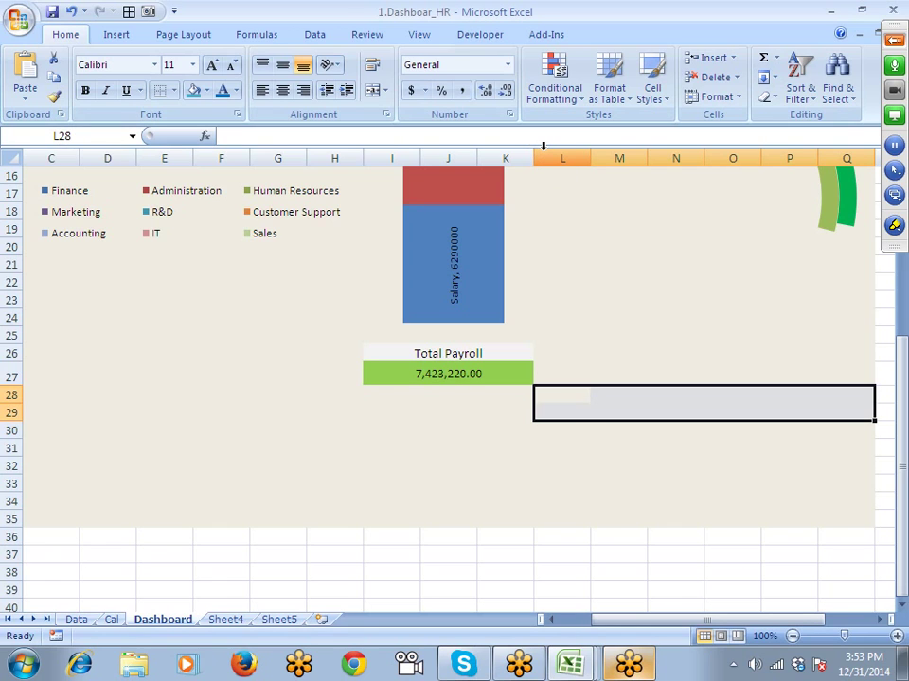
# Step: Move the Total Payroll label and its value up one row to I25:K26, and merge and center the label across I25:K25
pyautogui.click(449, 351)
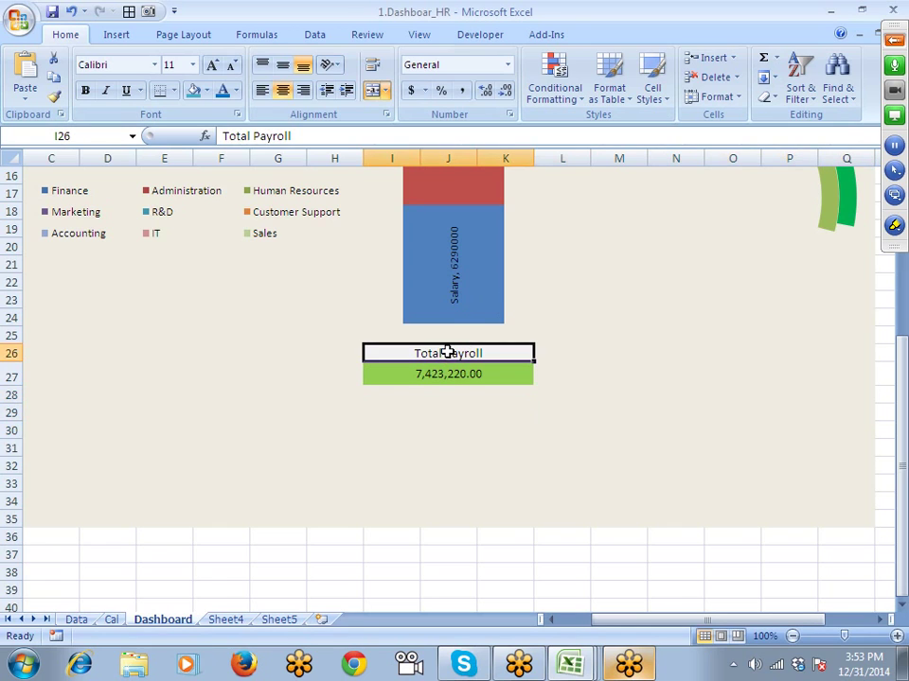
pyautogui.click(447, 331)
pyautogui.click(436, 373)
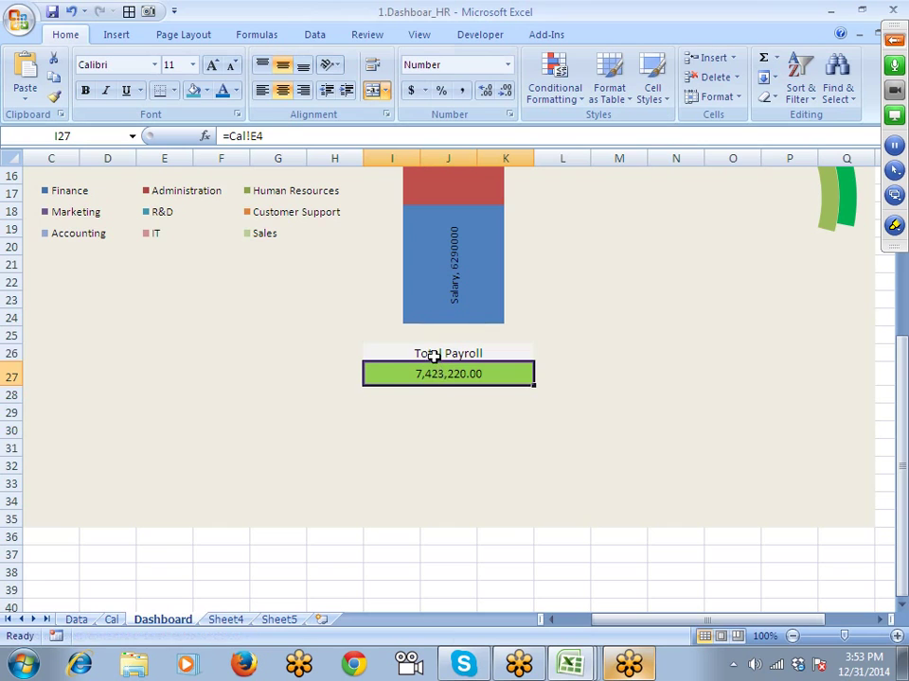
pyautogui.moveTo(431, 357); pyautogui.dragTo(480, 338)
pyautogui.click(424, 375)
pyautogui.click(403, 375)
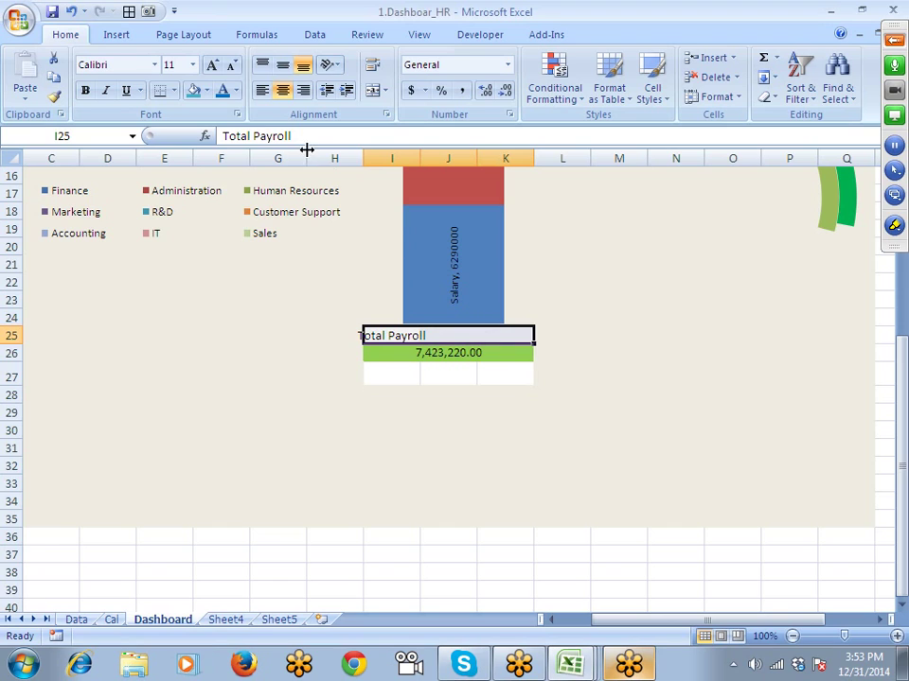
pyautogui.click(372, 90)
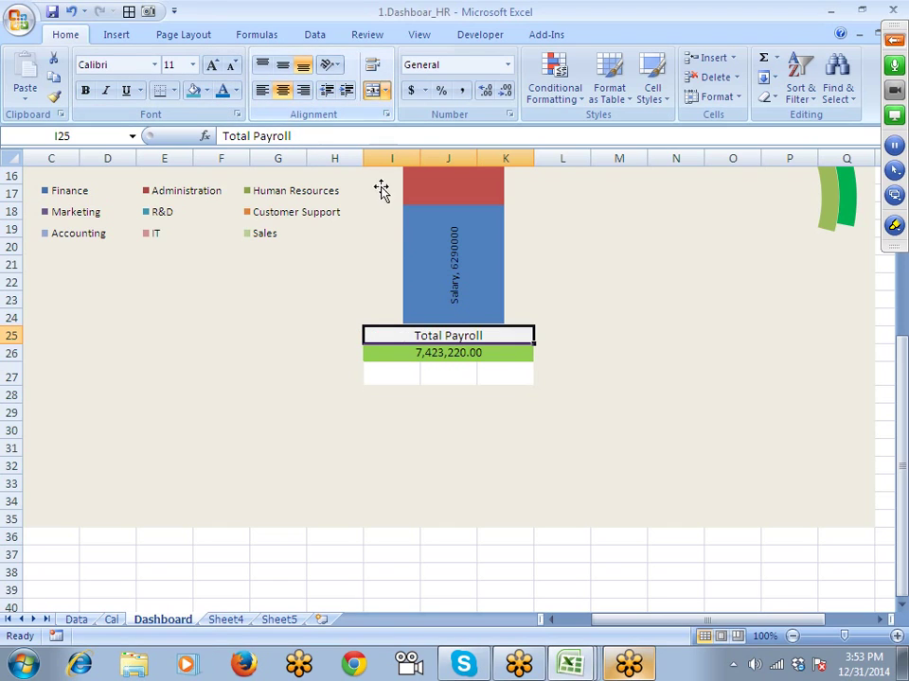
# Step: Fill the vacated cells I27:K27 with the dashboard background from cell H27
pyautogui.click(349, 390)
pyautogui.moveTo(340, 372); pyautogui.dragTo(527, 379)
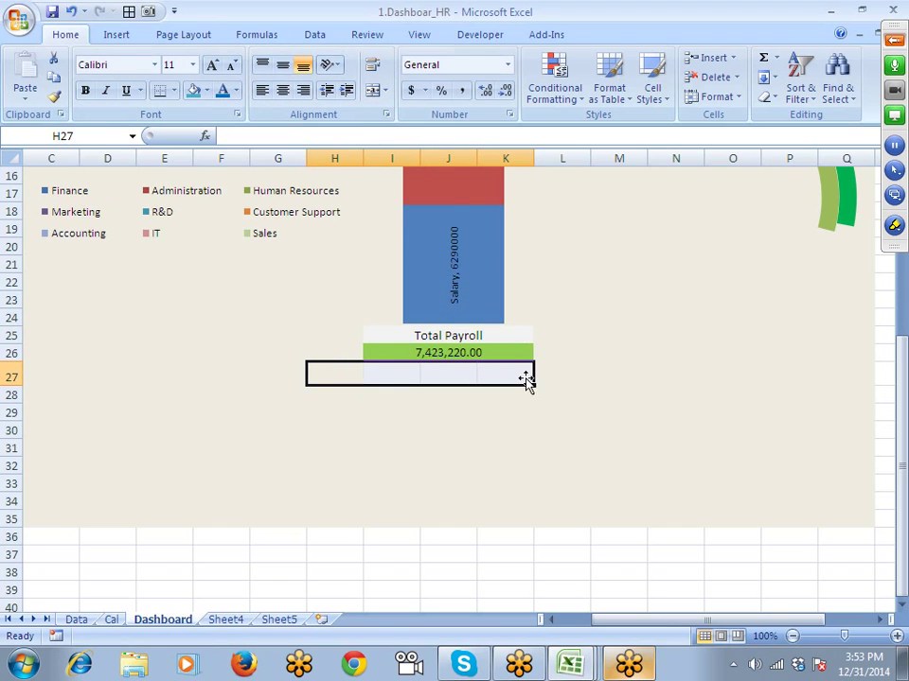
pyautogui.click(554, 415)
pyautogui.click(529, 416)
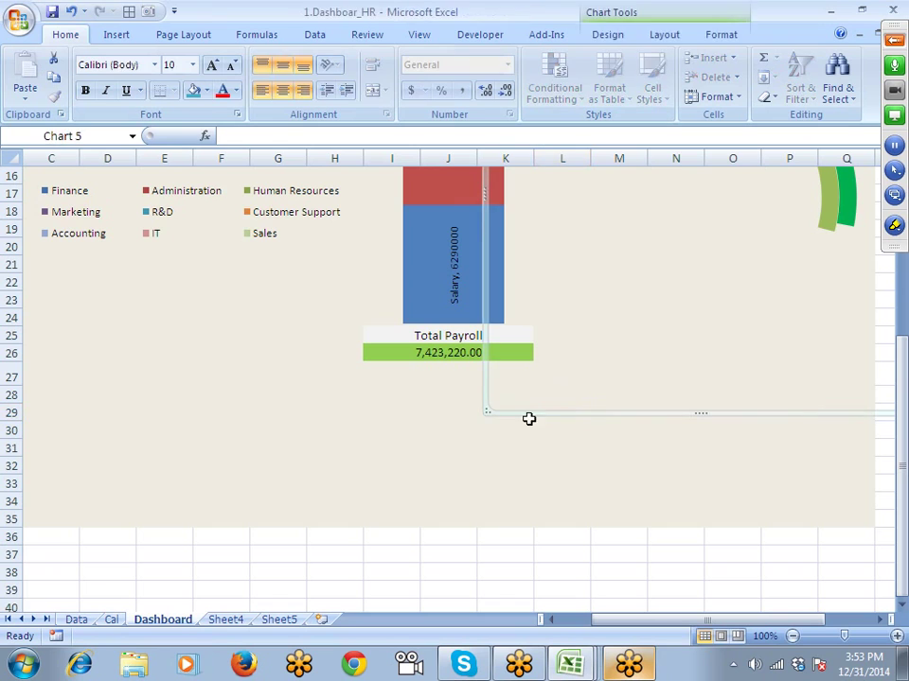
pyautogui.click(526, 428)
pyautogui.click(594, 385)
pyautogui.click(508, 428)
# Step: Merge and center cells L25:Q26 beside the Total Payroll block, below the doughnut chart
pyautogui.scroll(2, 580, 471)
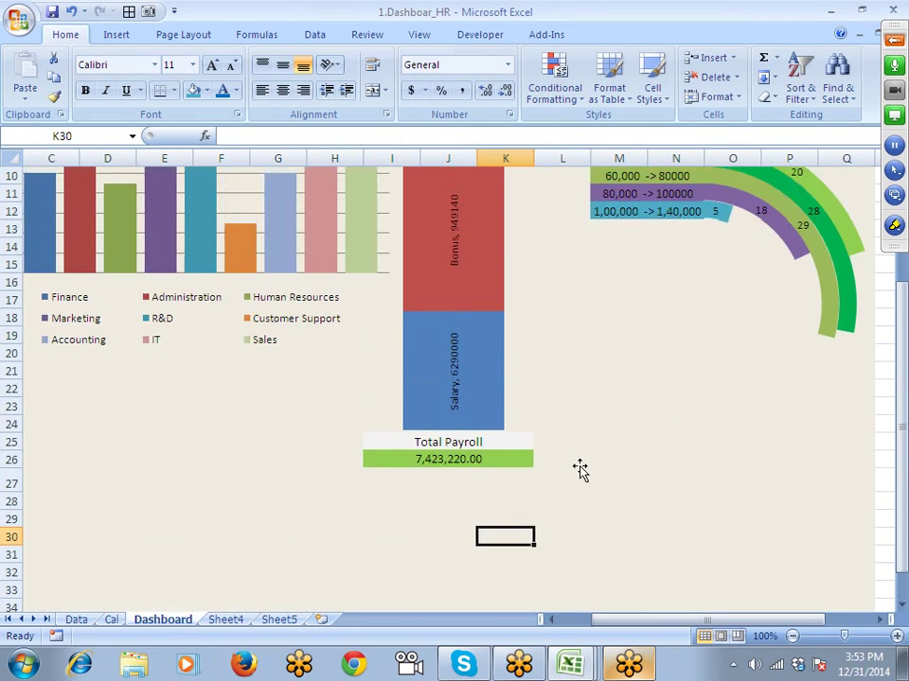
pyautogui.click(377, 512)
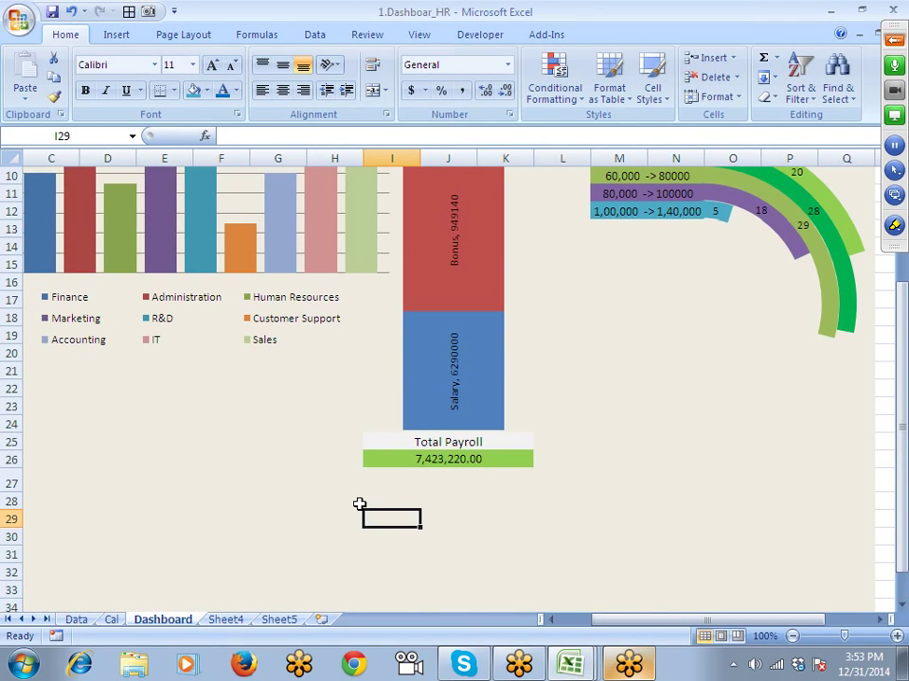
pyautogui.click(360, 502)
pyautogui.press('Right')
pyautogui.press('Right')
pyautogui.press('Right')
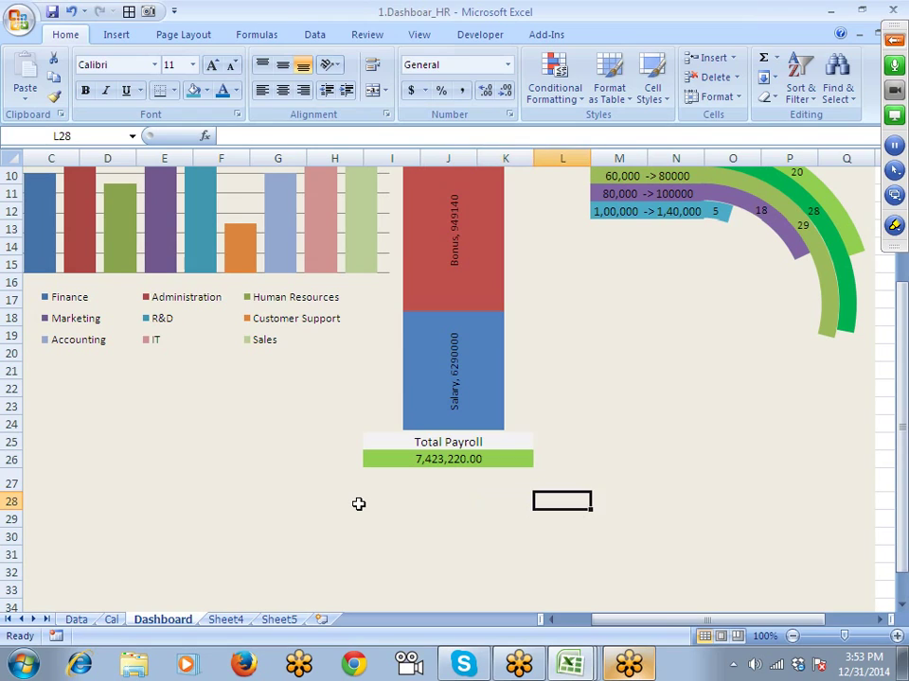
pyautogui.press('Up')
pyautogui.hotkey('shift', 'Right')
pyautogui.hotkey('shift', 'Right')
pyautogui.hotkey('shift', 'Right')
pyautogui.press('Up')
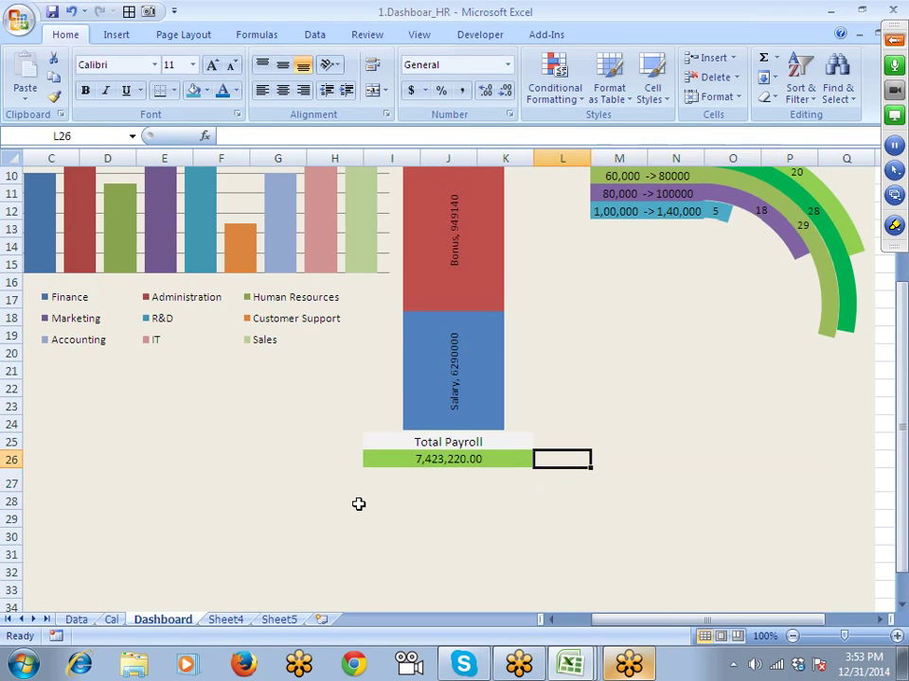
pyautogui.hotkey('shift', 'Right')
pyautogui.hotkey('shift', 'Right')
pyautogui.hotkey('shift', 'Right')
pyautogui.hotkey('shift', 'Right')
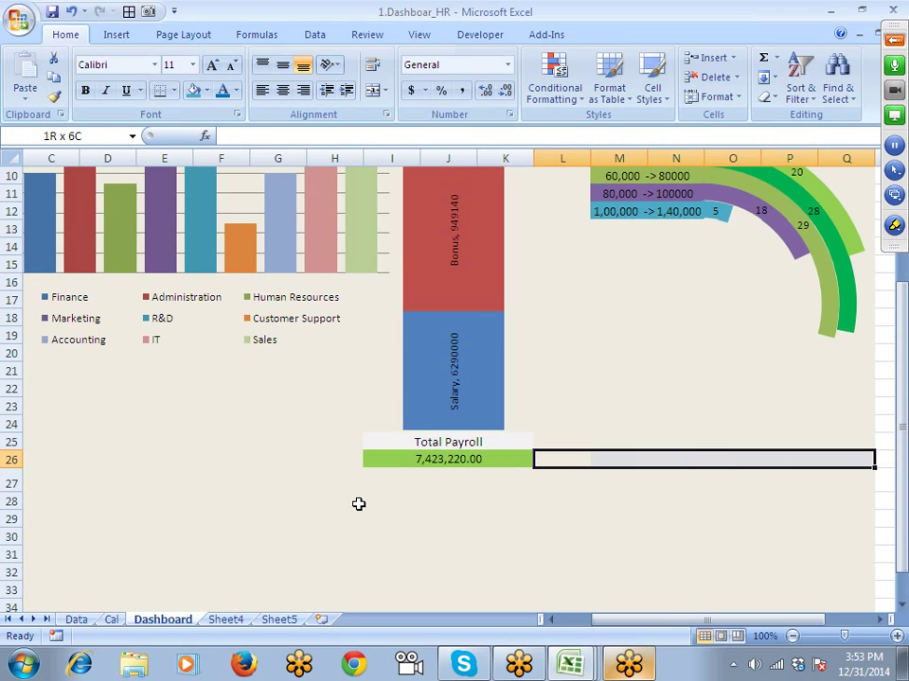
pyautogui.moveTo(359, 503); pyautogui.dragTo(373, 490)
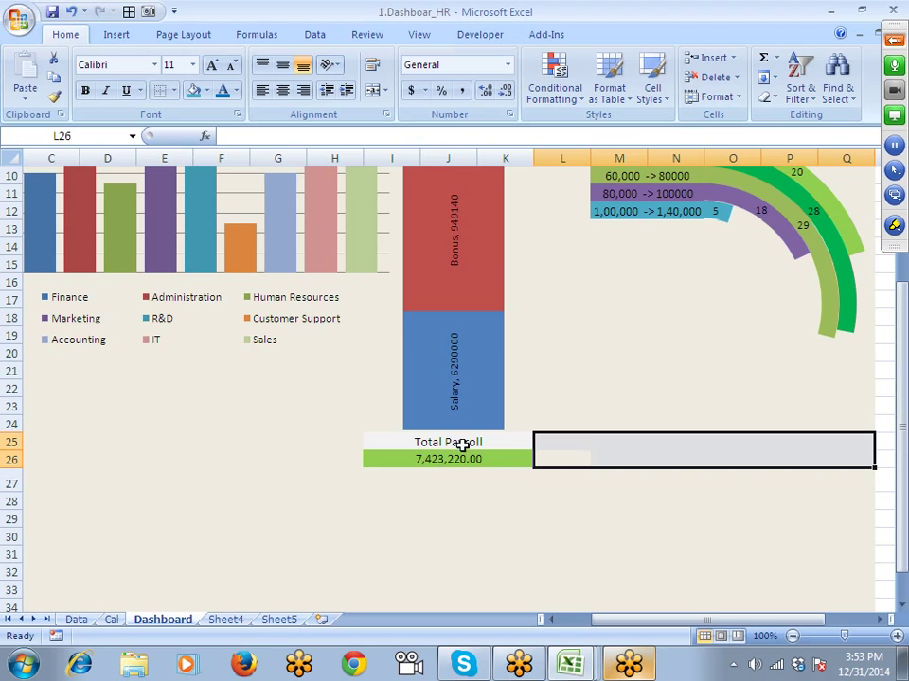
pyautogui.click(374, 95)
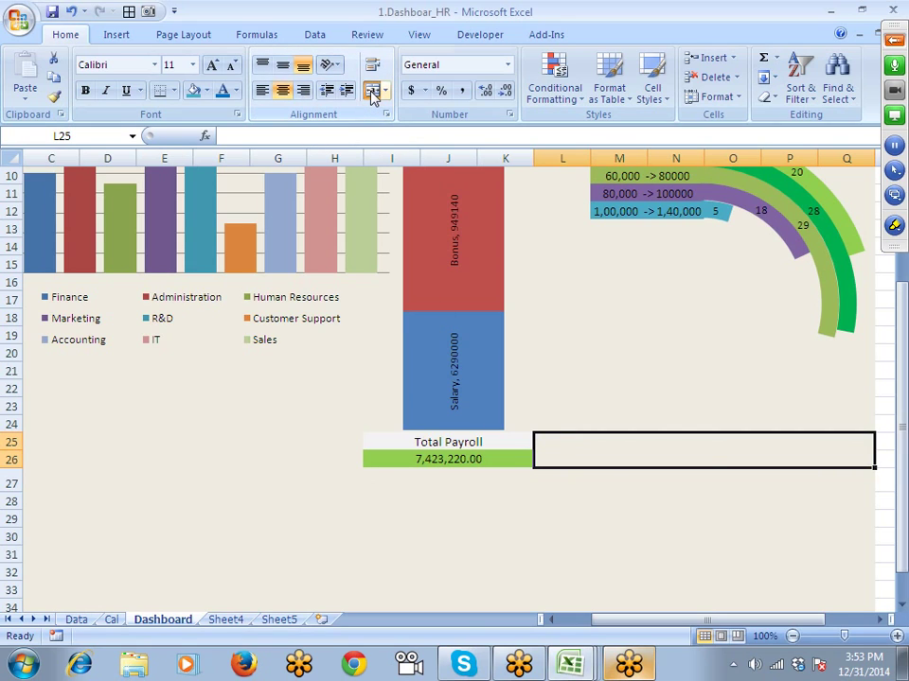
# Step: Enter the heading "More Statistics" in the merged cell L25
pyautogui.write('More')
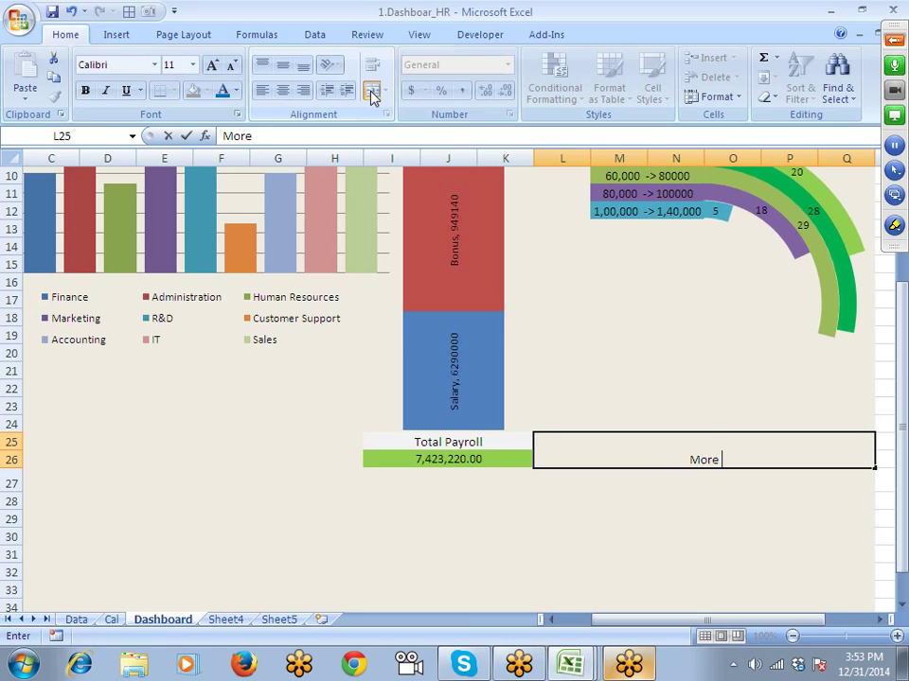
pyautogui.write(' Stat')
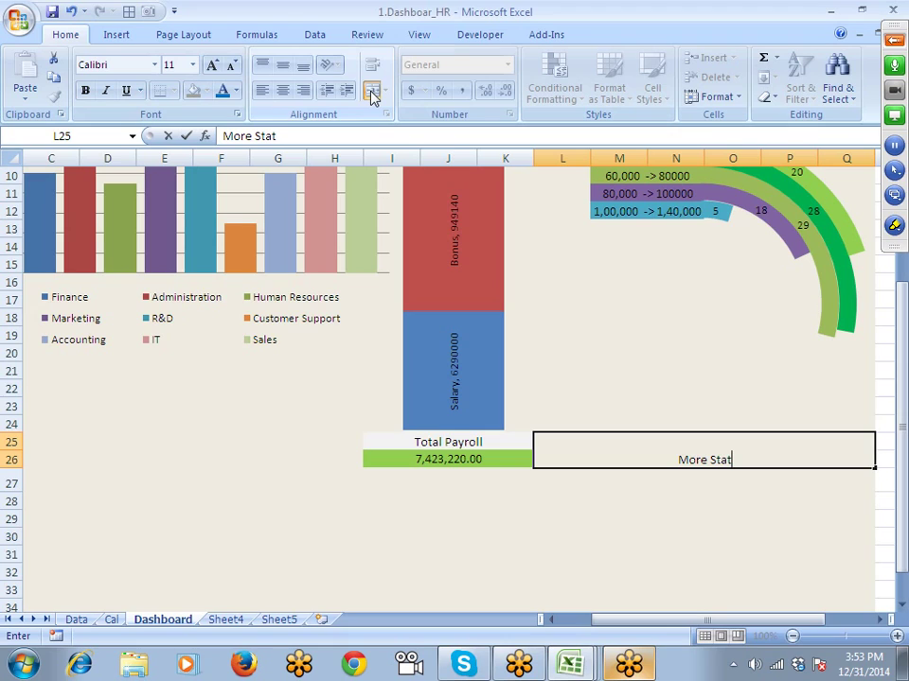
pyautogui.write('ist')
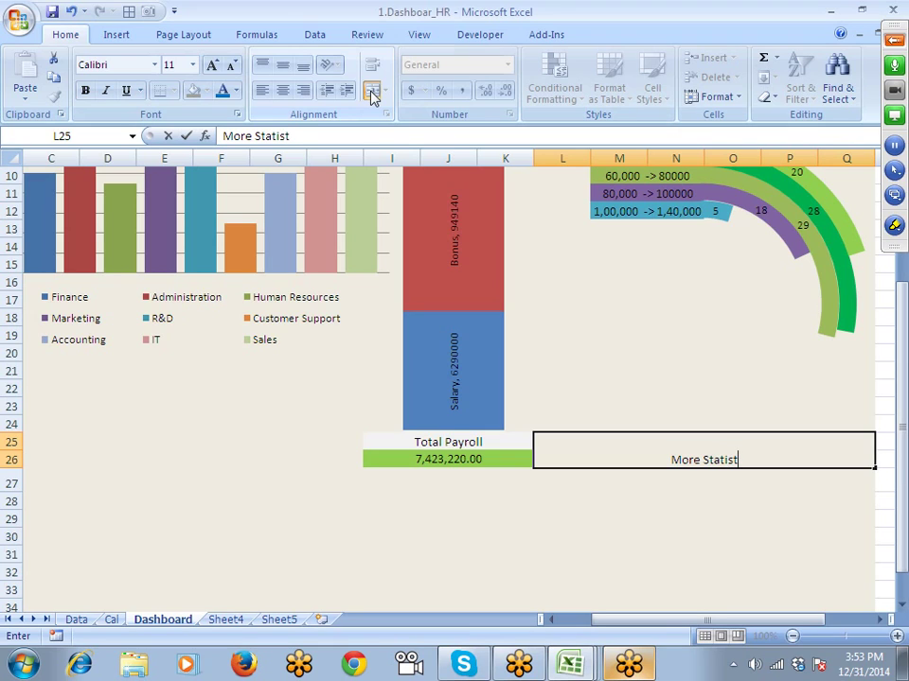
pyautogui.write('ics')
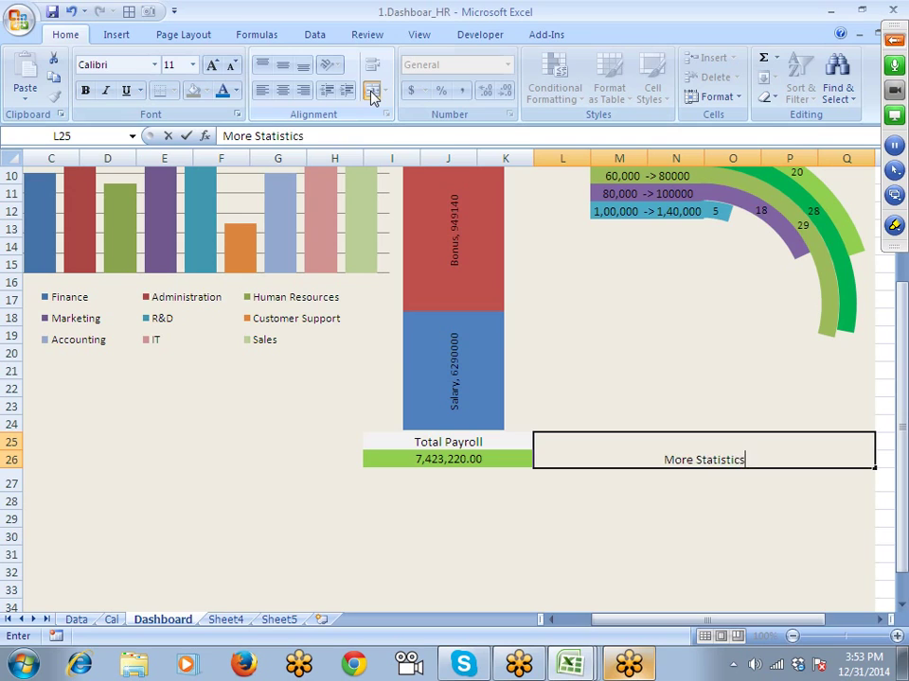
# Step: Format the "More Statistics" heading in L25 as bold with a font size of 18
pyautogui.press('Return')
pyautogui.press('Up')
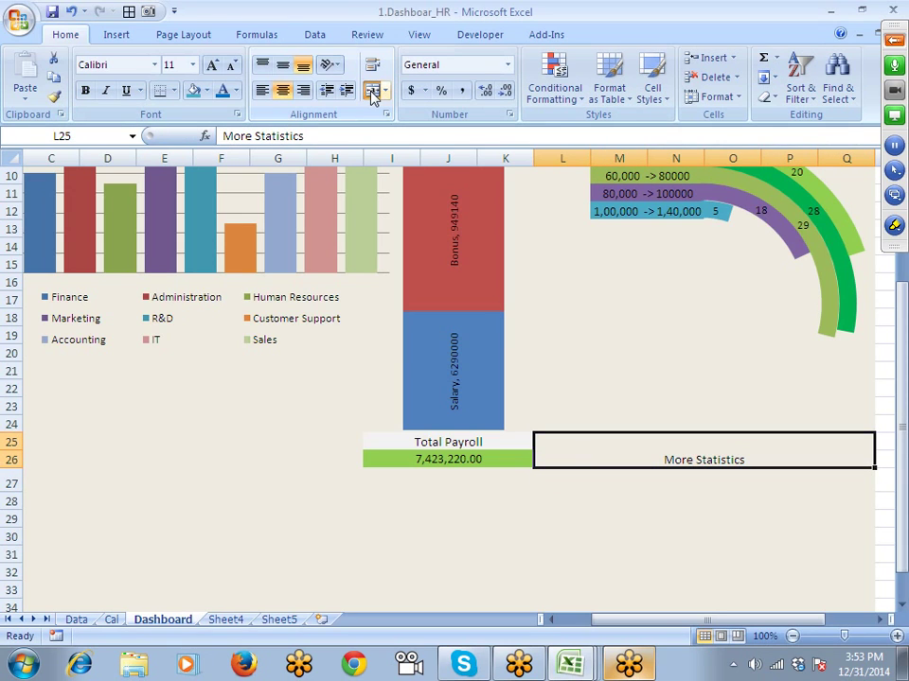
pyautogui.click(85, 90)
pyautogui.click(213, 66)
pyautogui.click(213, 66)
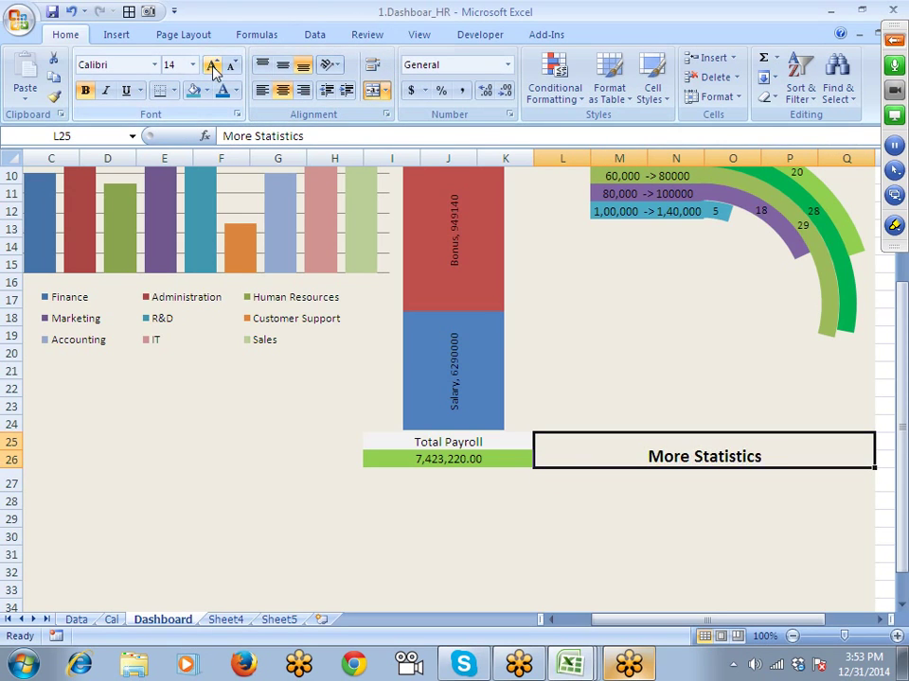
pyautogui.click(213, 66)
pyautogui.click(213, 66)
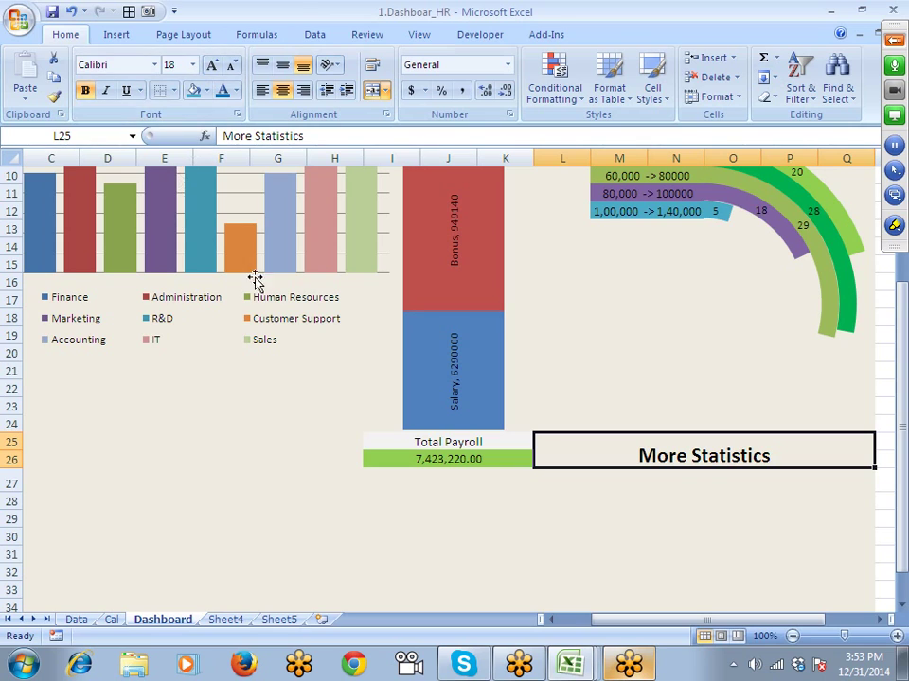
pyautogui.click(483, 492)
pyautogui.click(464, 499)
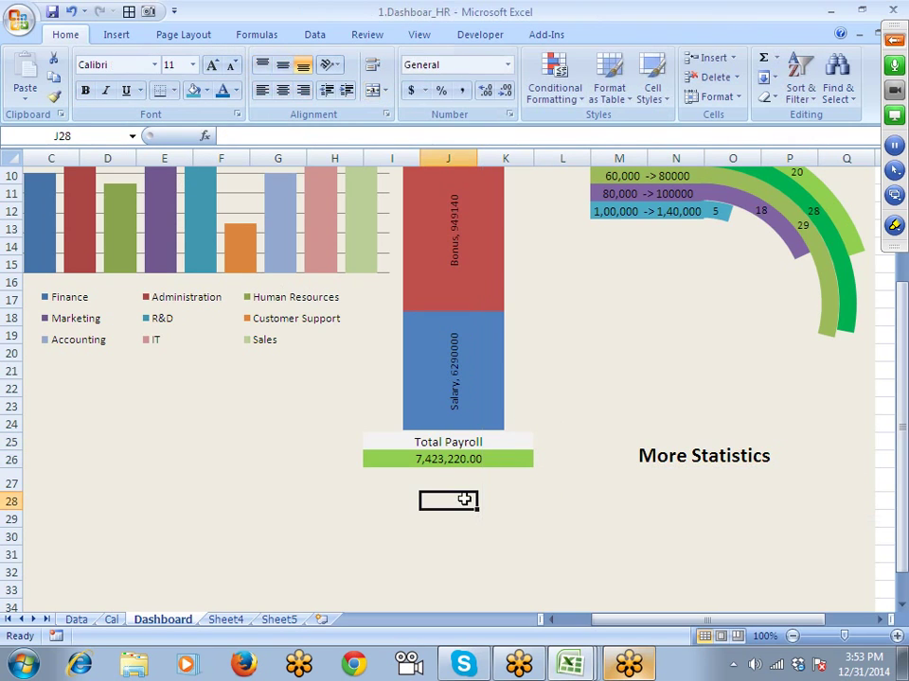
pyautogui.press('Right')
pyautogui.press('Up')
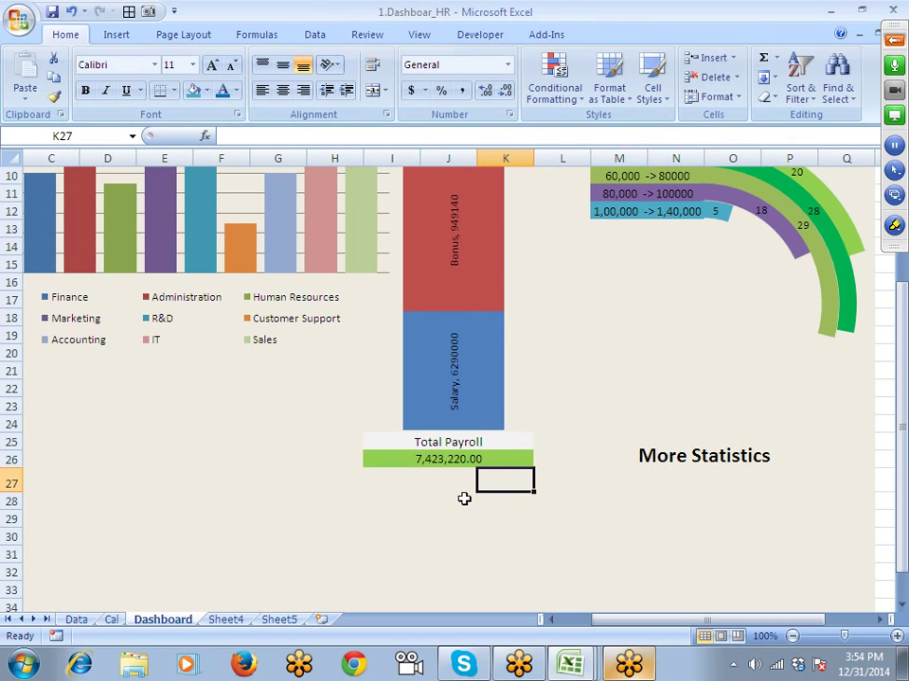
pyautogui.press('Down')
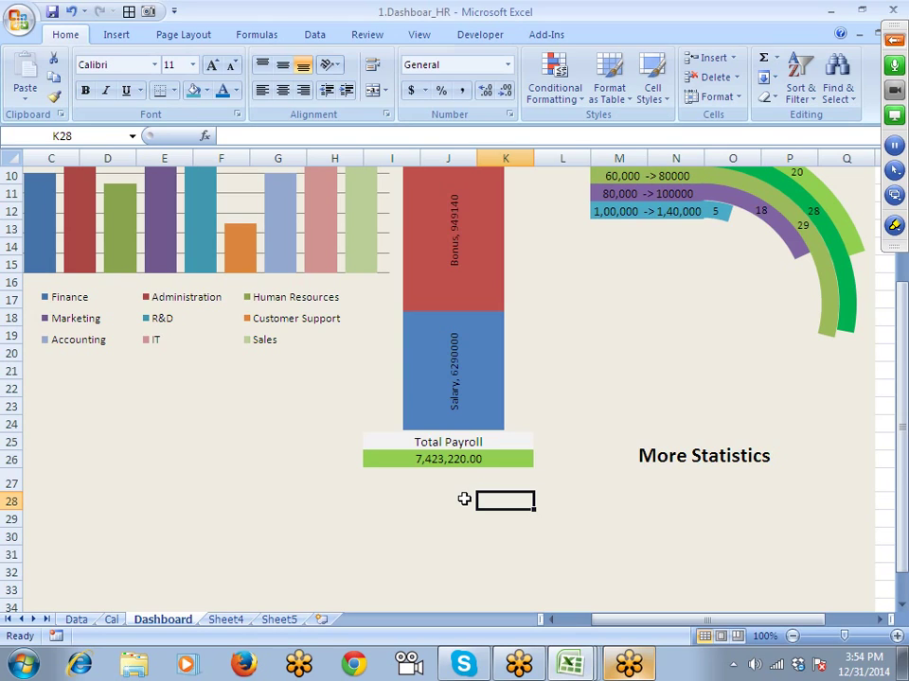
pyautogui.hotkey('shift', 'Right')
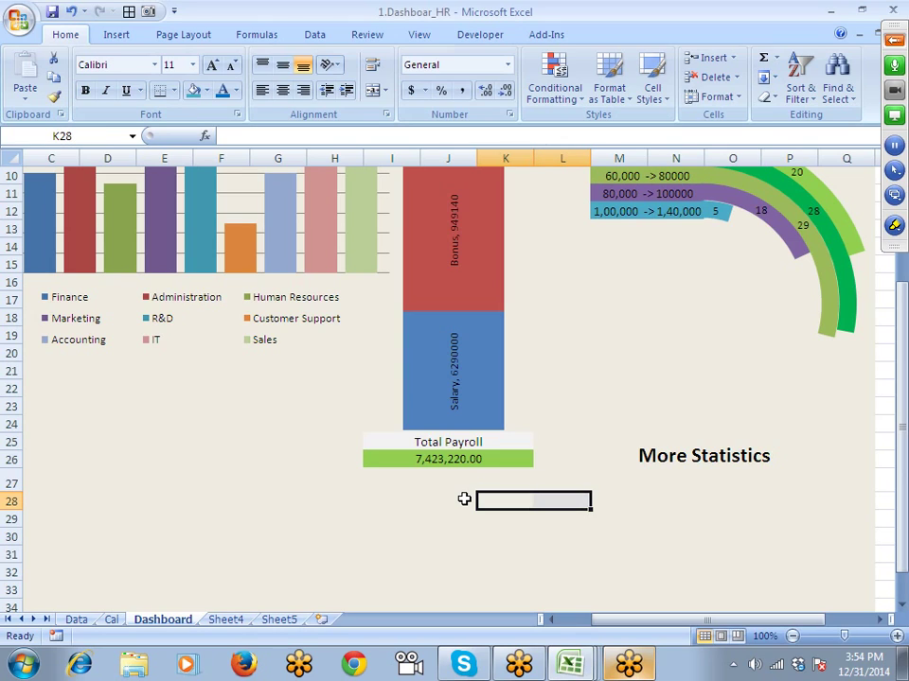
pyautogui.click(413, 499)
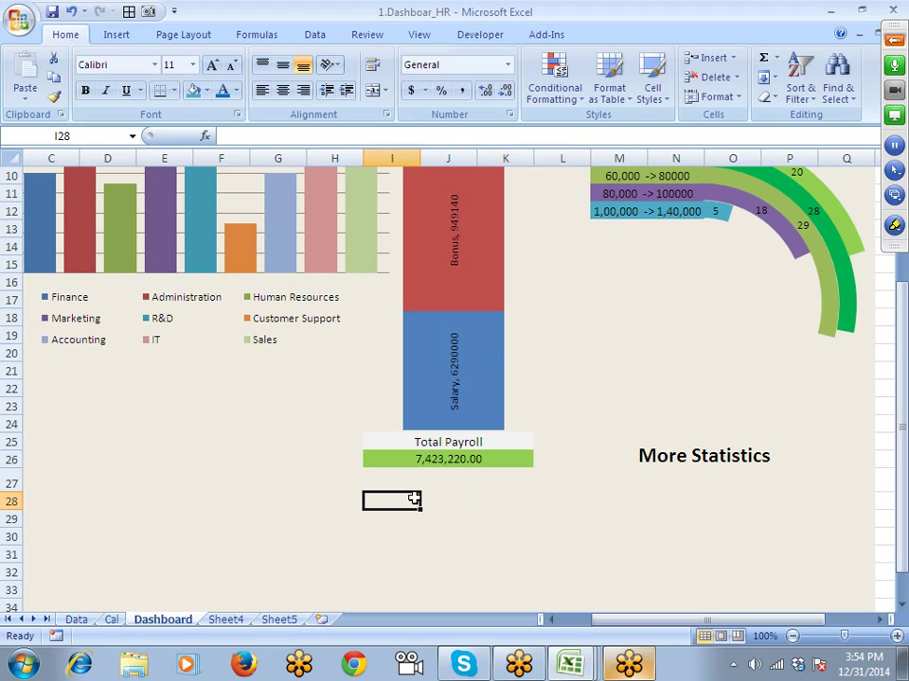
pyautogui.press('Right')
pyautogui.hotkey('shift', 'Right')
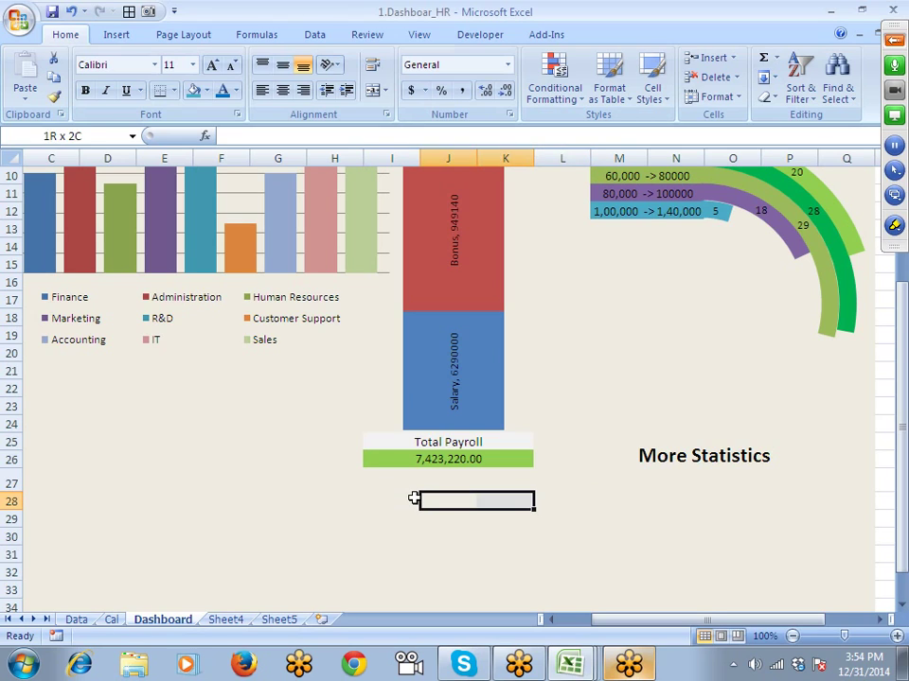
pyautogui.press('Right')
pyautogui.press('Right')
pyautogui.hotkey('shift', 'Right')
pyautogui.press('Right')
pyautogui.press('Right')
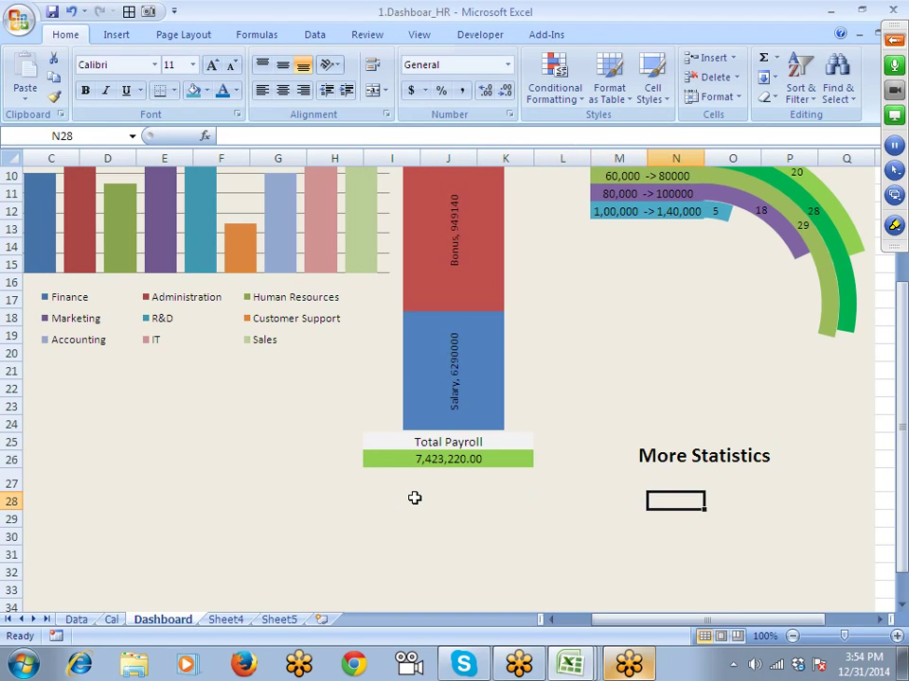
pyautogui.hotkey('shift', 'Right')
pyautogui.press('Right')
pyautogui.press('Right')
pyautogui.hotkey('shift', 'Right')
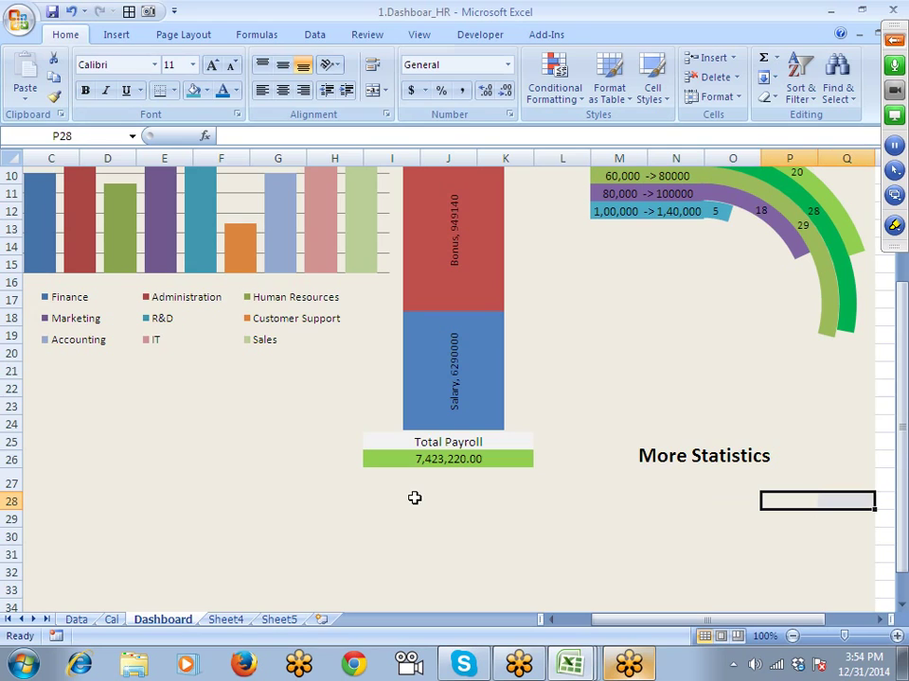
pyautogui.press('Left')
pyautogui.press('Left')
pyautogui.press('Left')
pyautogui.press('Left')
pyautogui.press('Left')
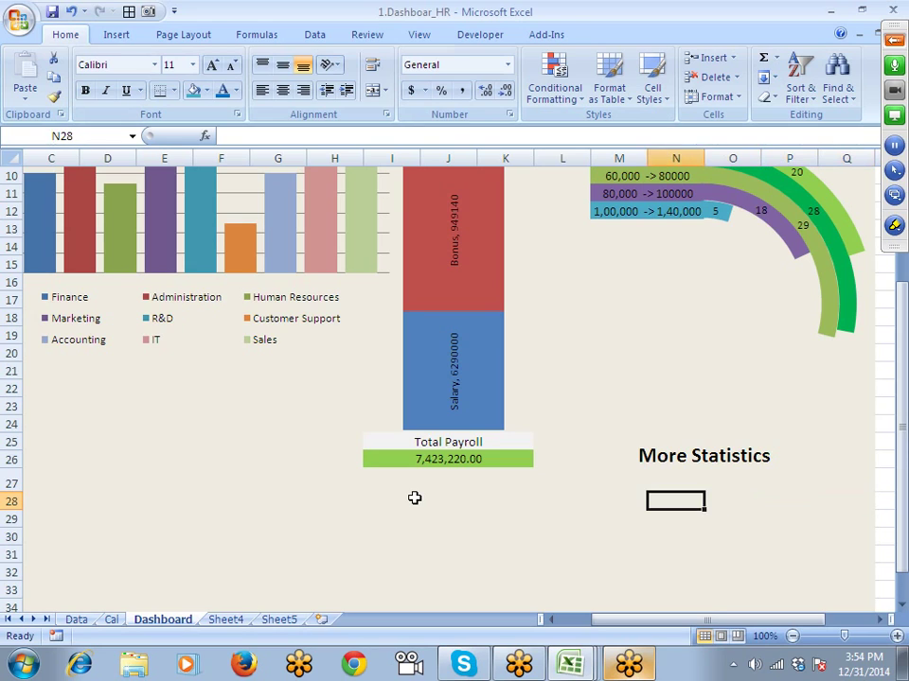
# Step: Enter =MAX(Data!C:C) in K28 for the highest salary, and merge and center K28:L28
pyautogui.hotkey('shift', 'Right')
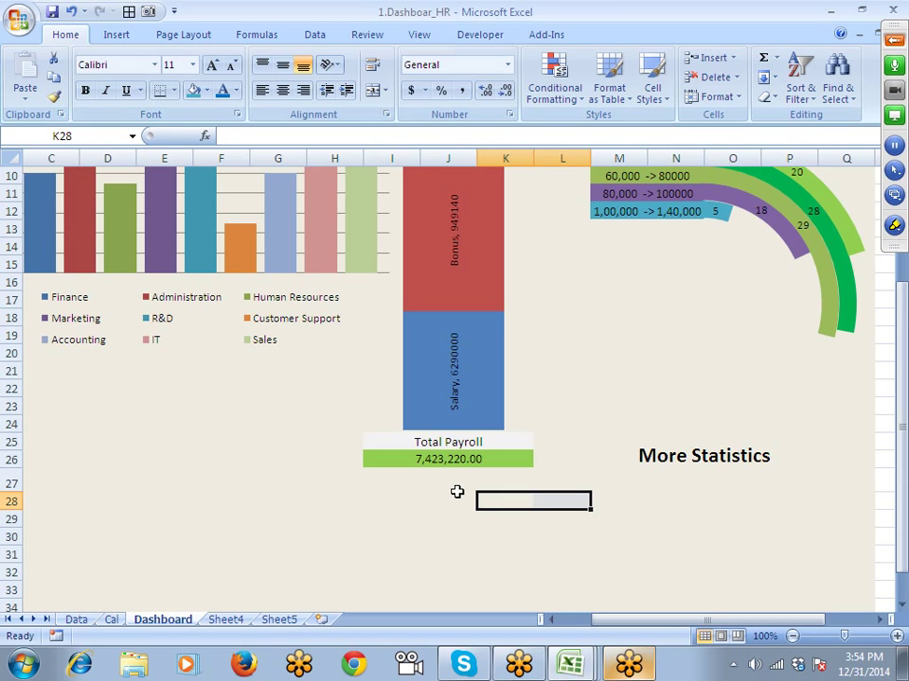
pyautogui.write('=max')
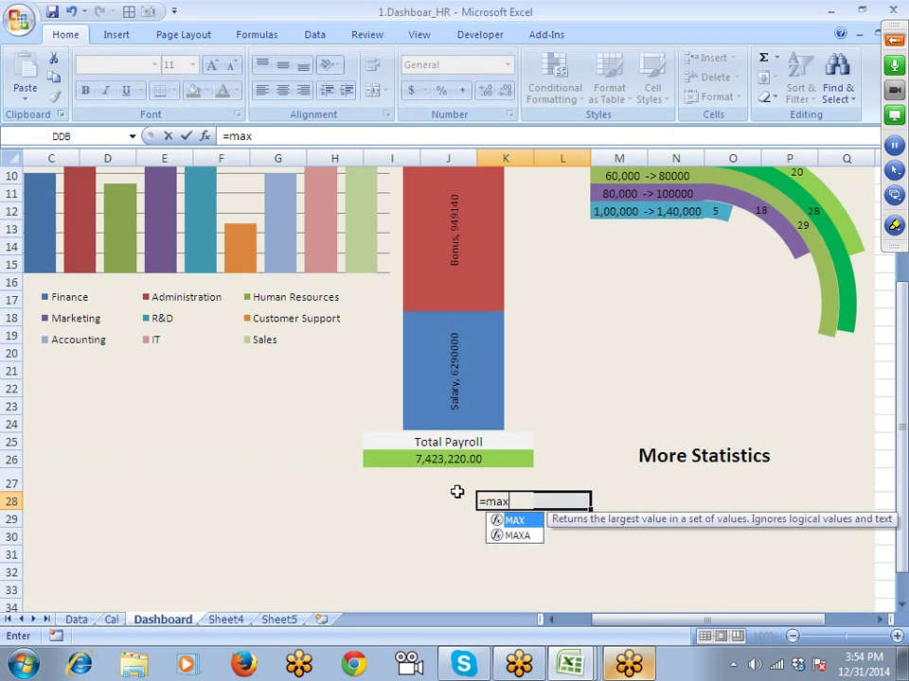
pyautogui.press('Tab')
pyautogui.click(76, 620)
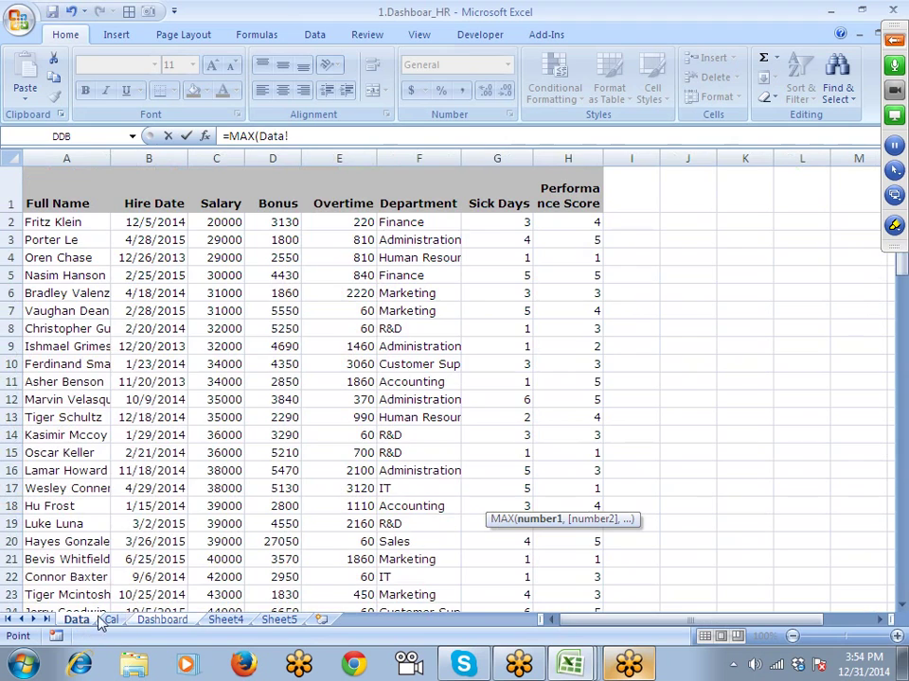
pyautogui.click(218, 157)
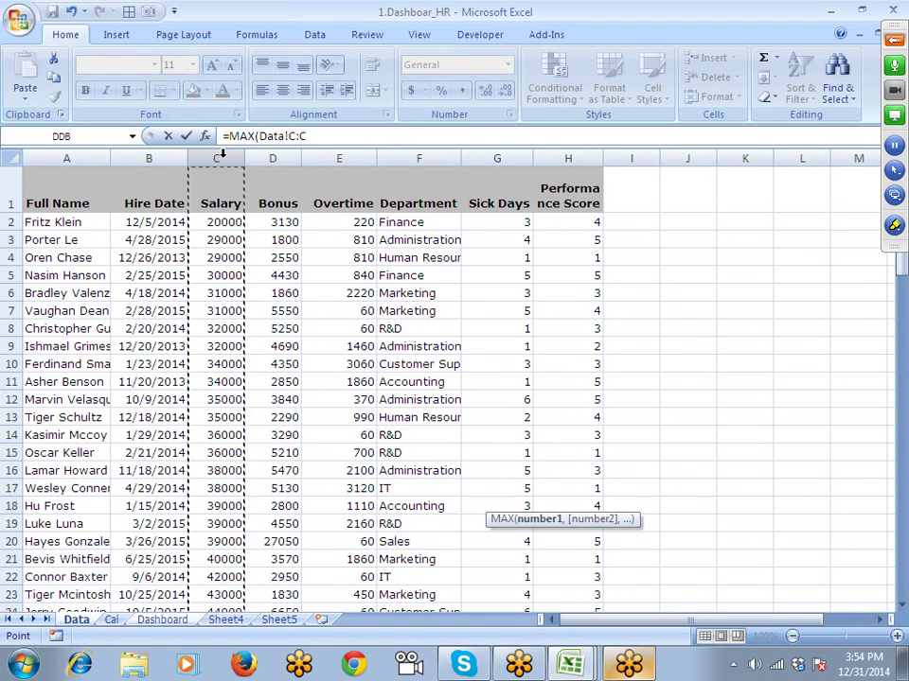
pyautogui.press('Return')
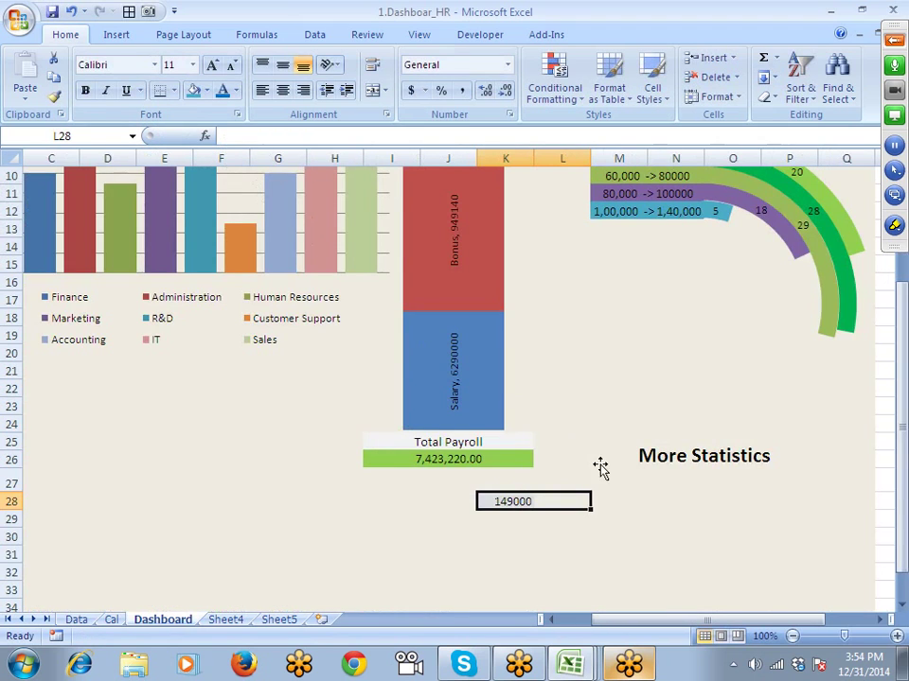
pyautogui.click(372, 90)
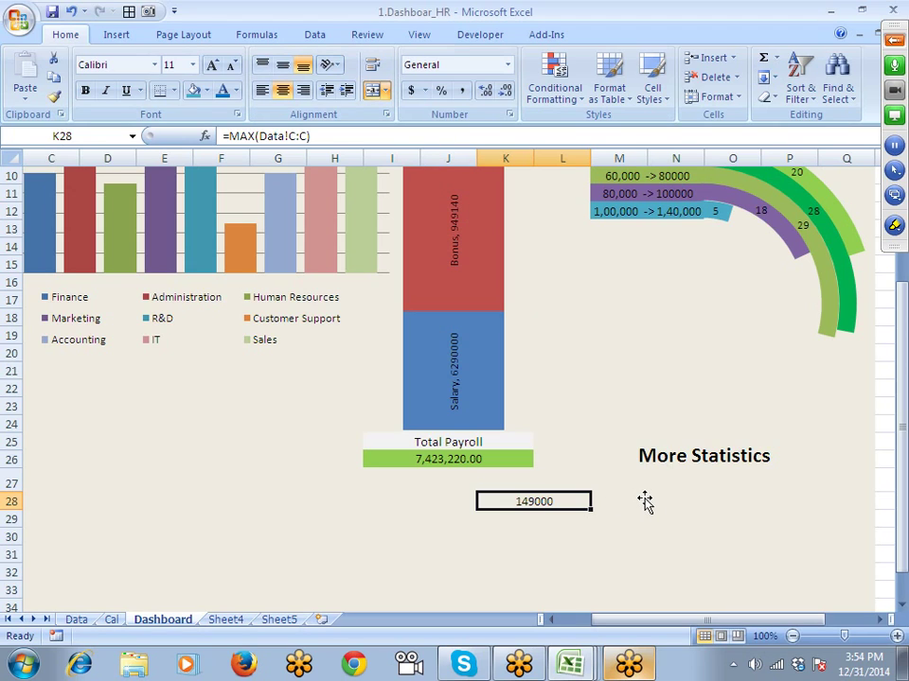
# Step: Merge and center M28:N28 and enter =MIN(Data!C:C) there for the lowest salary
pyautogui.moveTo(644, 501); pyautogui.dragTo(645, 503)
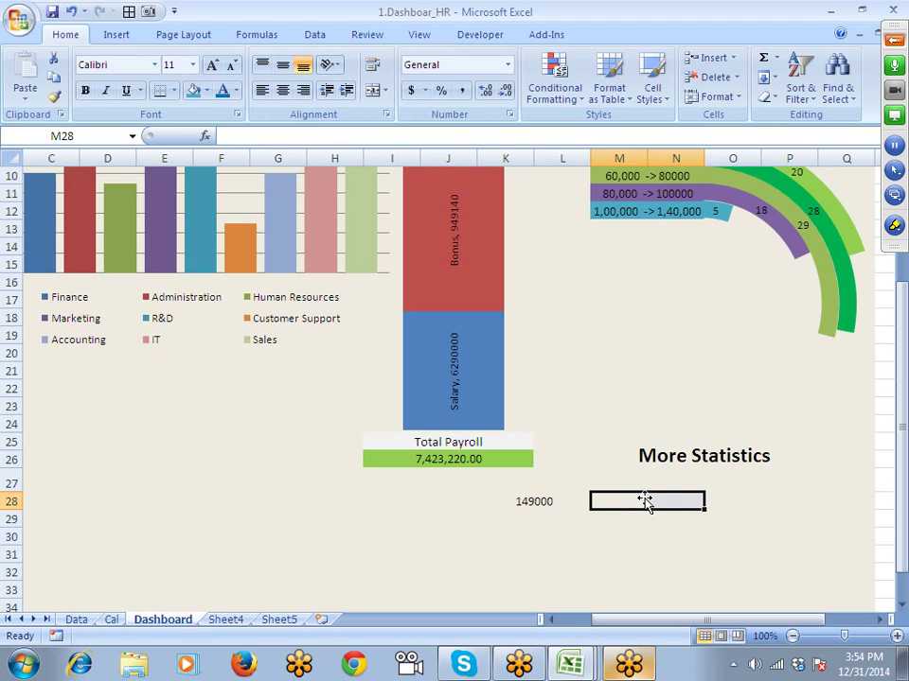
pyautogui.click(373, 90)
pyautogui.write('=min')
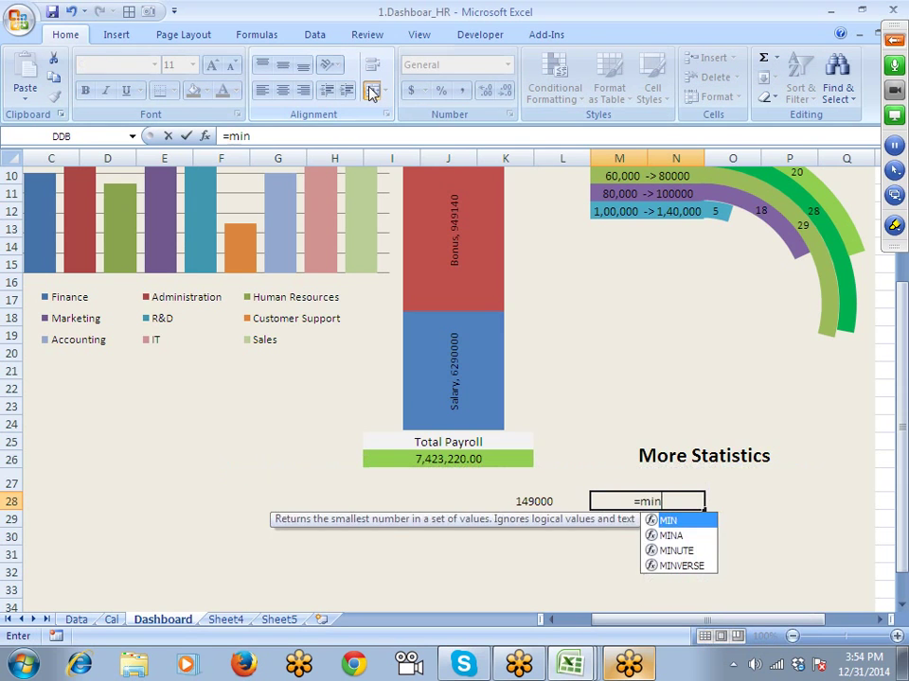
pyautogui.press('Tab')
pyautogui.click(76, 619)
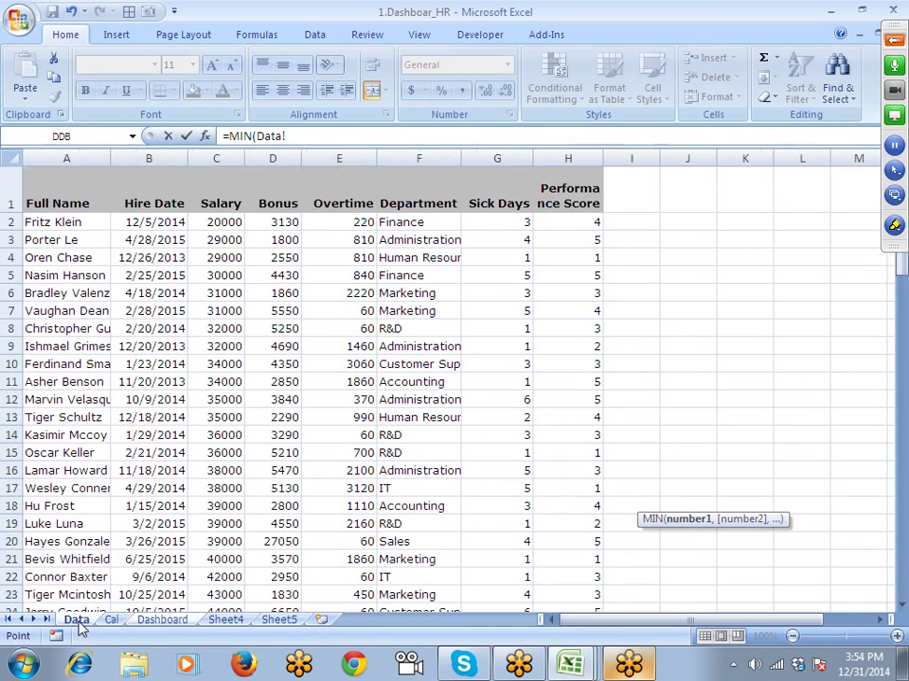
pyautogui.click(223, 158)
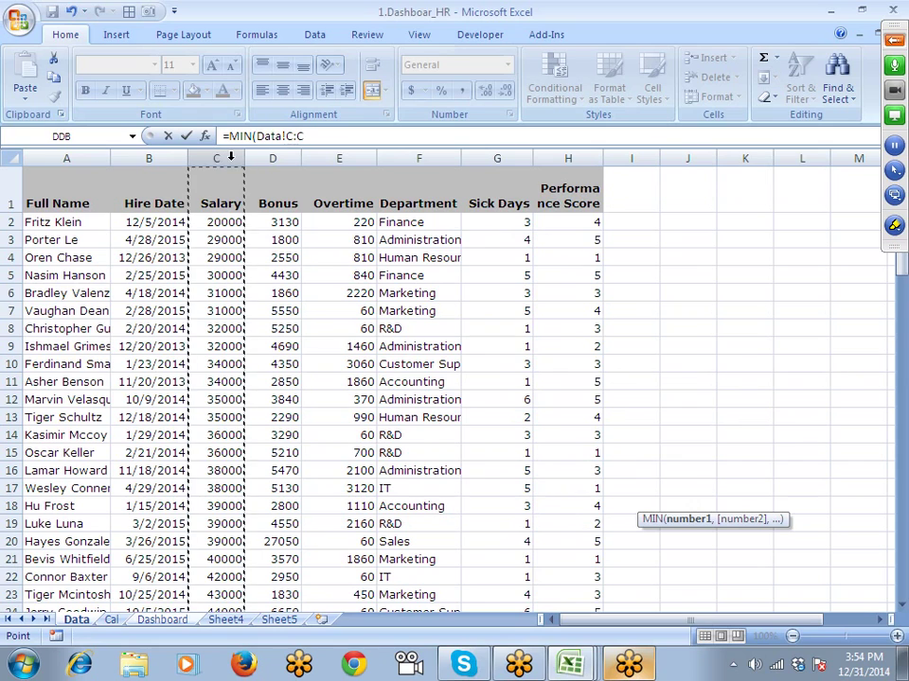
pyautogui.write(')')
pyautogui.press('Return')
# Step: Merge and center O28:P28 and enter a MAX formula over the Overtime column, Data!E:E
pyautogui.press('Right')
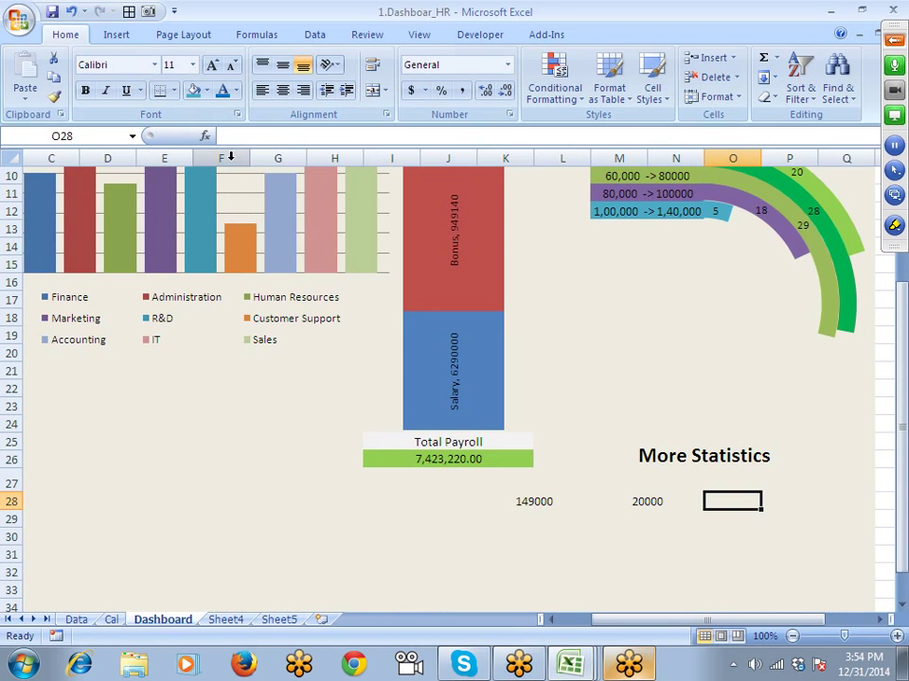
pyautogui.hotkey('shift', 'Right')
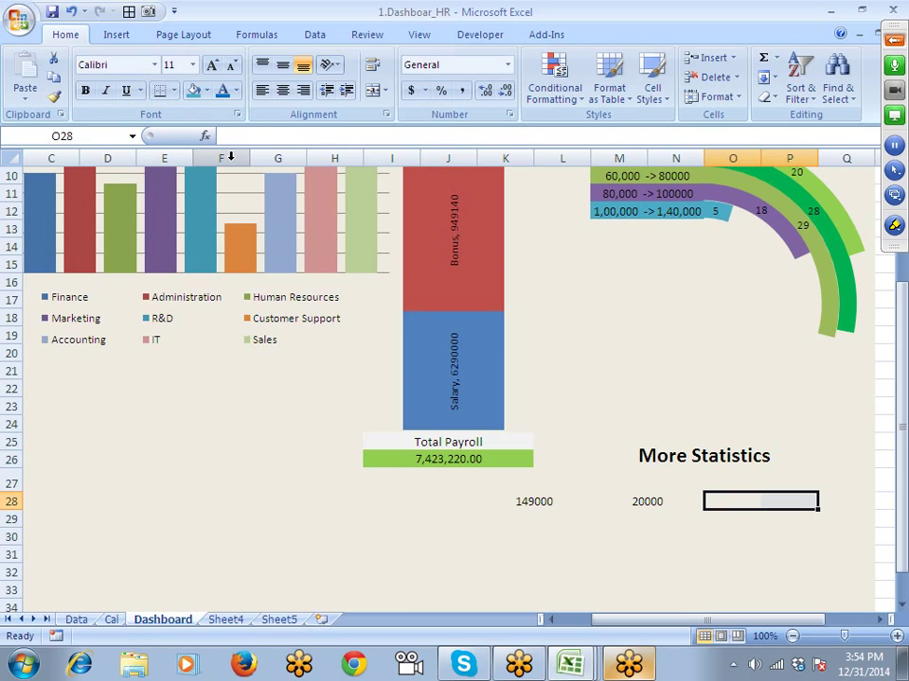
pyautogui.press('Left')
pyautogui.press('Left')
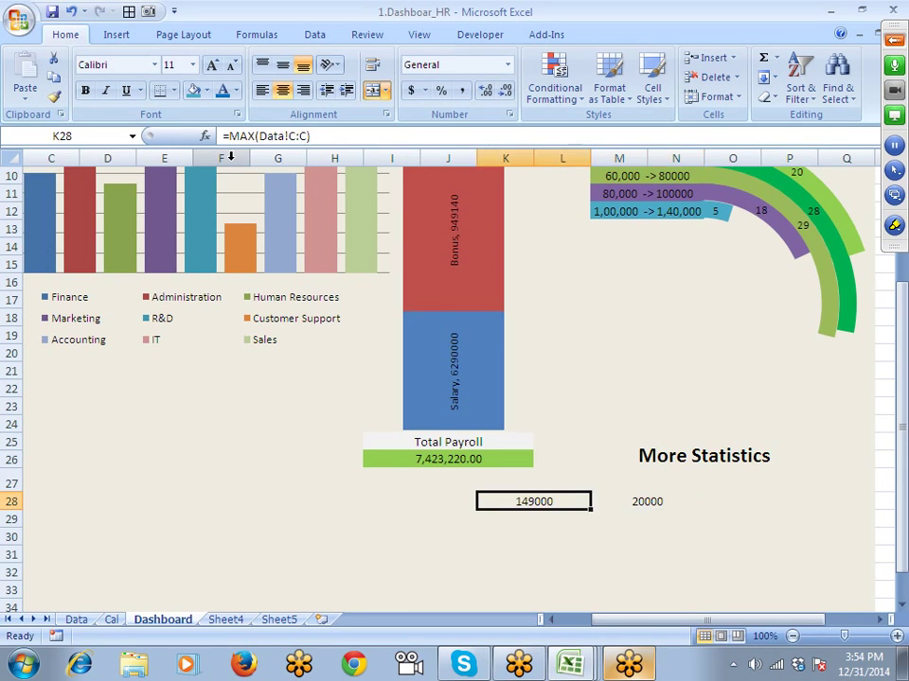
pyautogui.press('Right')
pyautogui.press('Right')
pyautogui.hotkey('shift', 'Right')
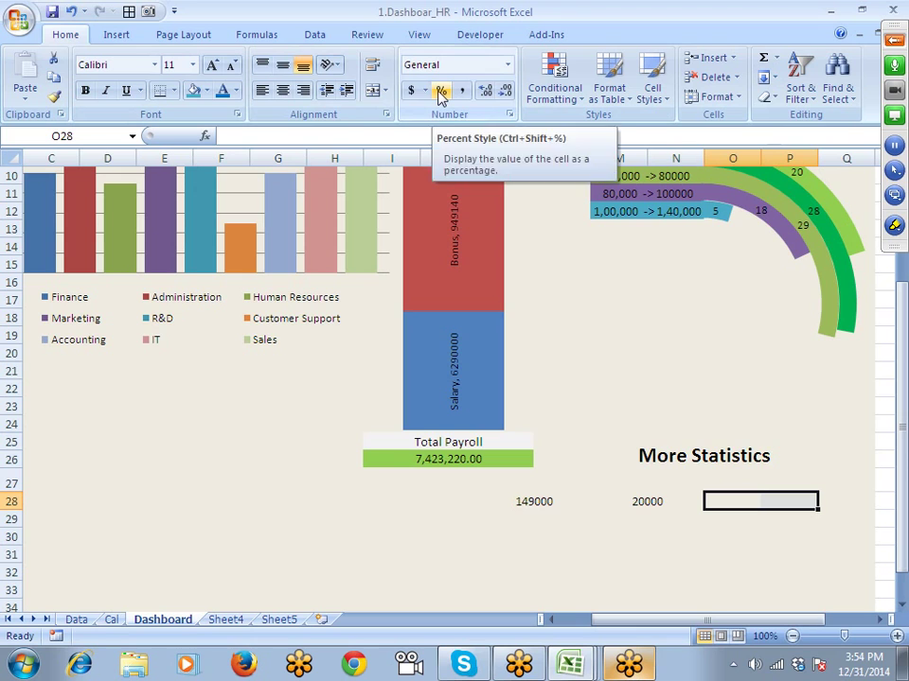
pyautogui.click(378, 90)
pyautogui.write('=m')
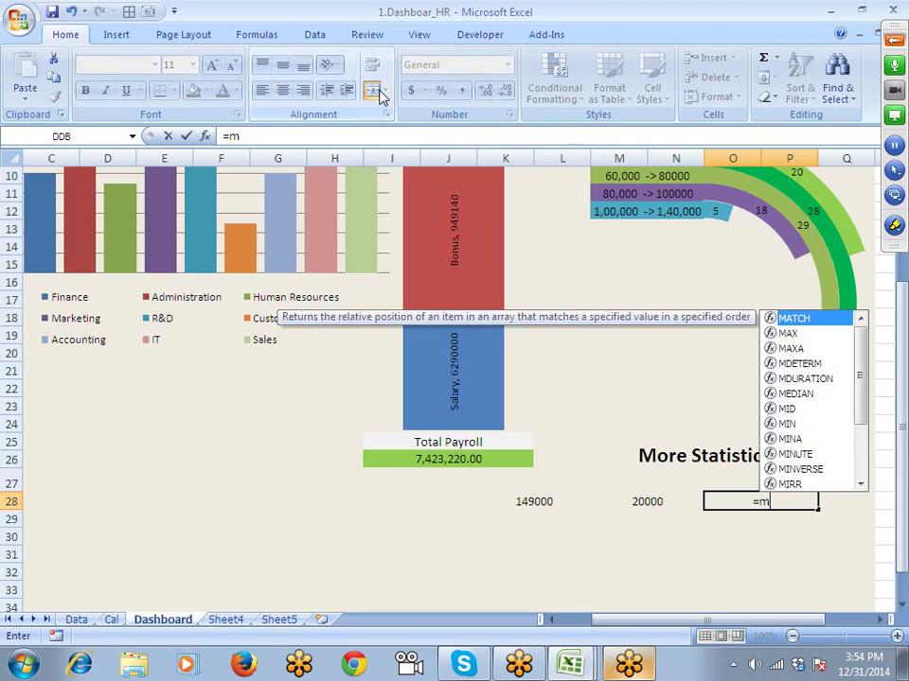
pyautogui.write('ax')
pyautogui.press('Tab')
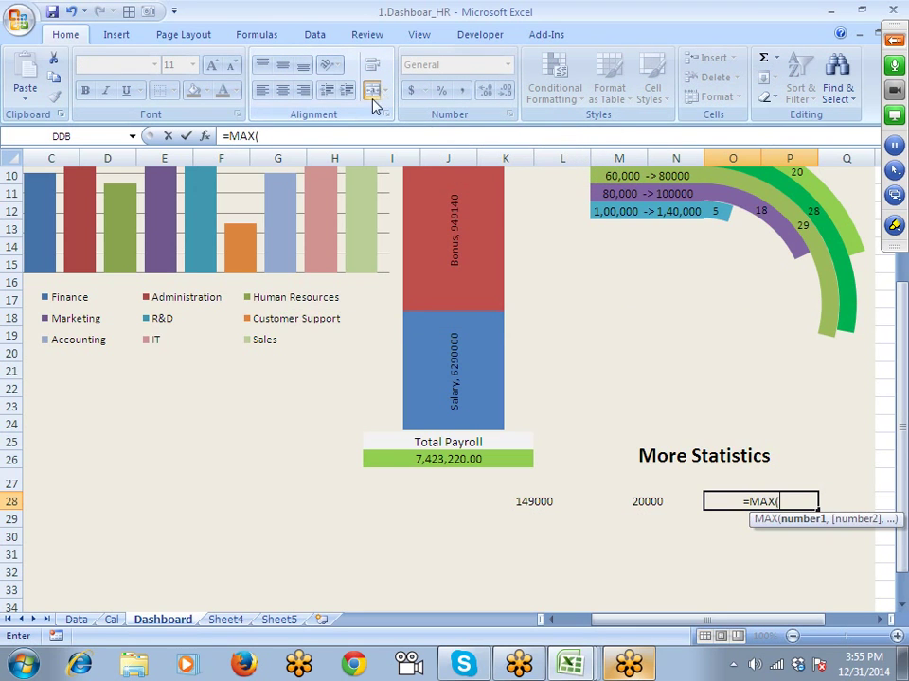
pyautogui.click(75, 620)
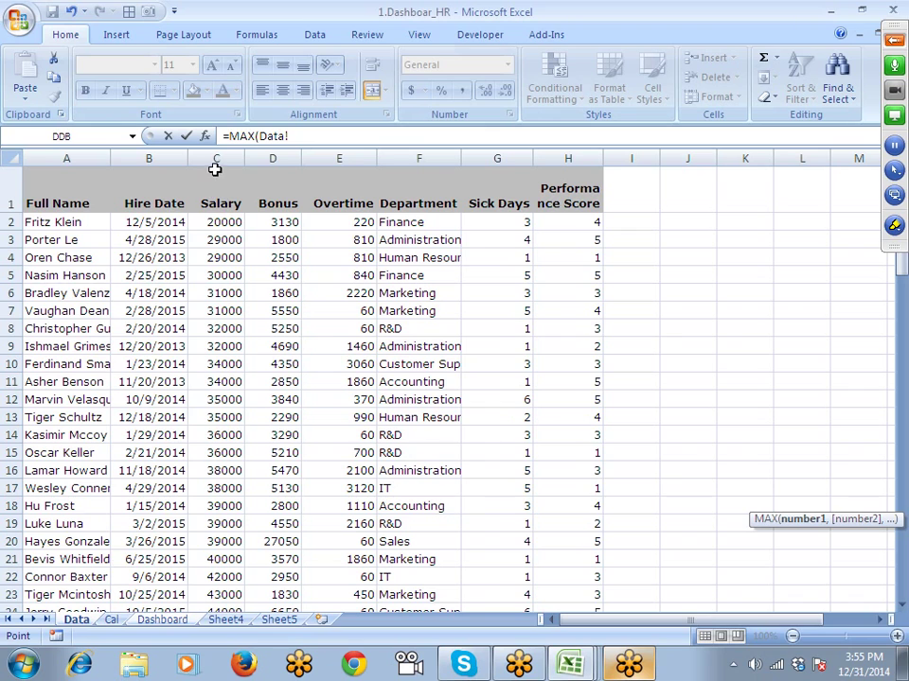
pyautogui.click(338, 158)
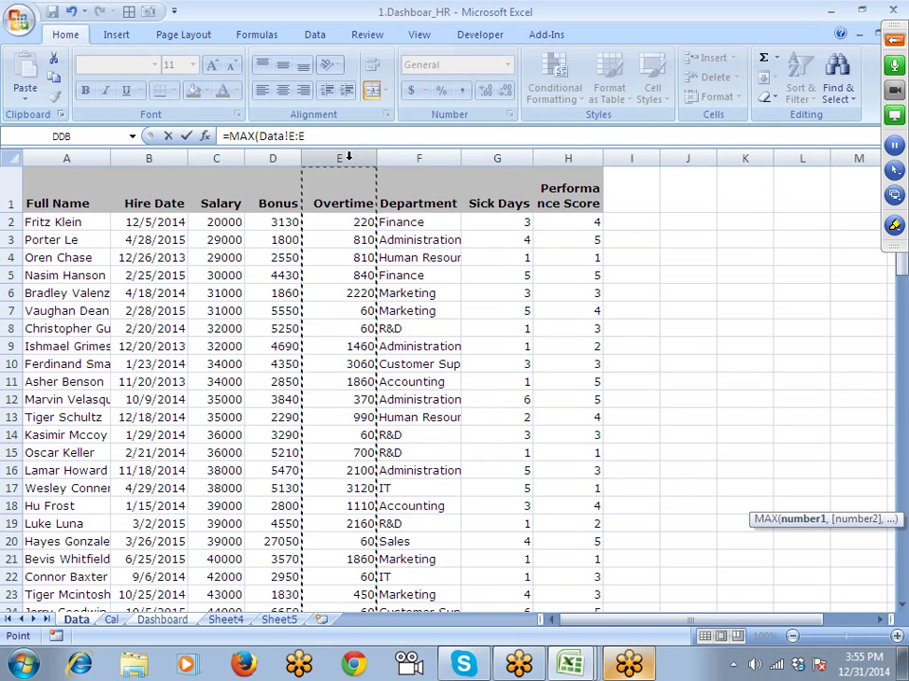
pyautogui.press('Return')
# Step: Merge and center Q28:R28 and enter =MIN(Data!E:E) there for the lowest overtime
pyautogui.press('Up')
pyautogui.press('Right')
pyautogui.press('Right')
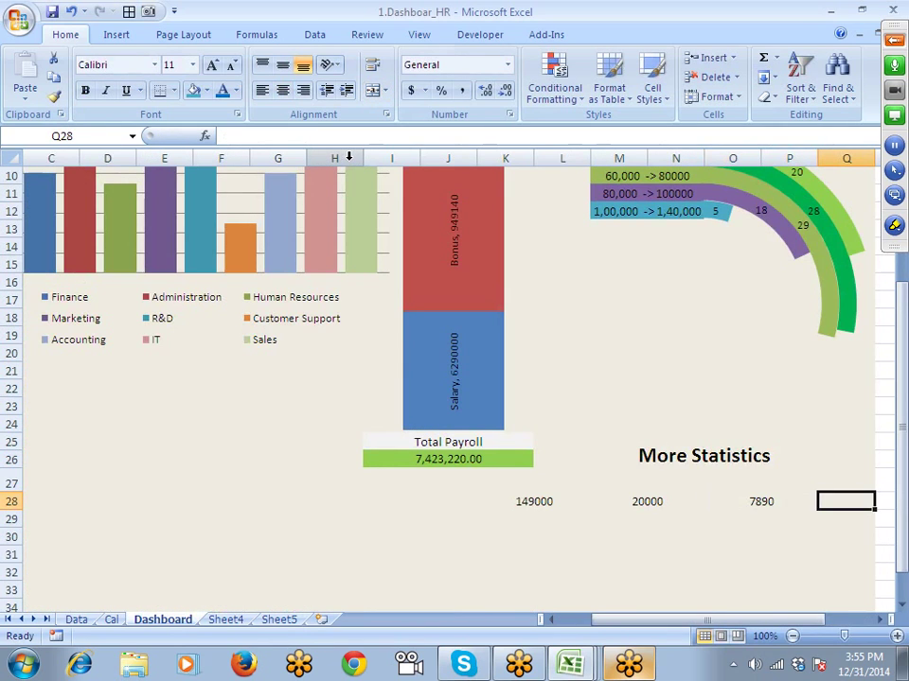
pyautogui.hotkey('shift', 'Right')
pyautogui.click(375, 90)
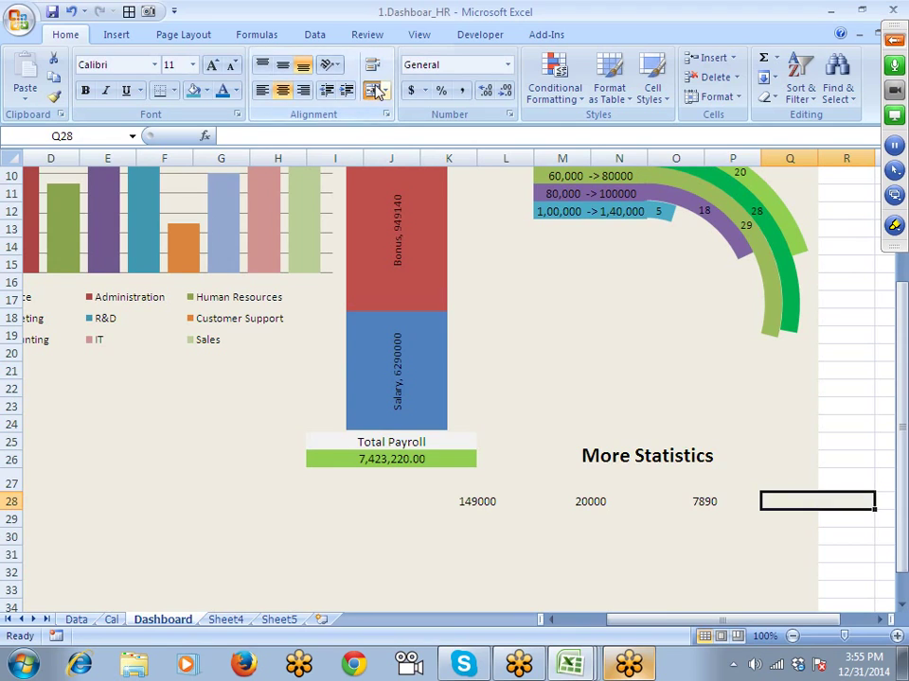
pyautogui.write('=')
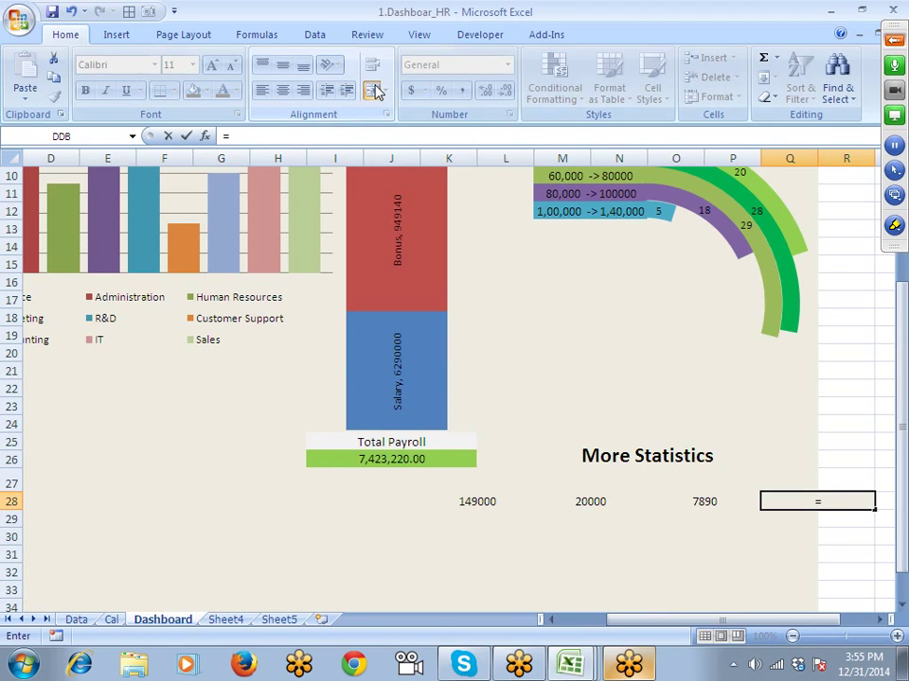
pyautogui.write('min')
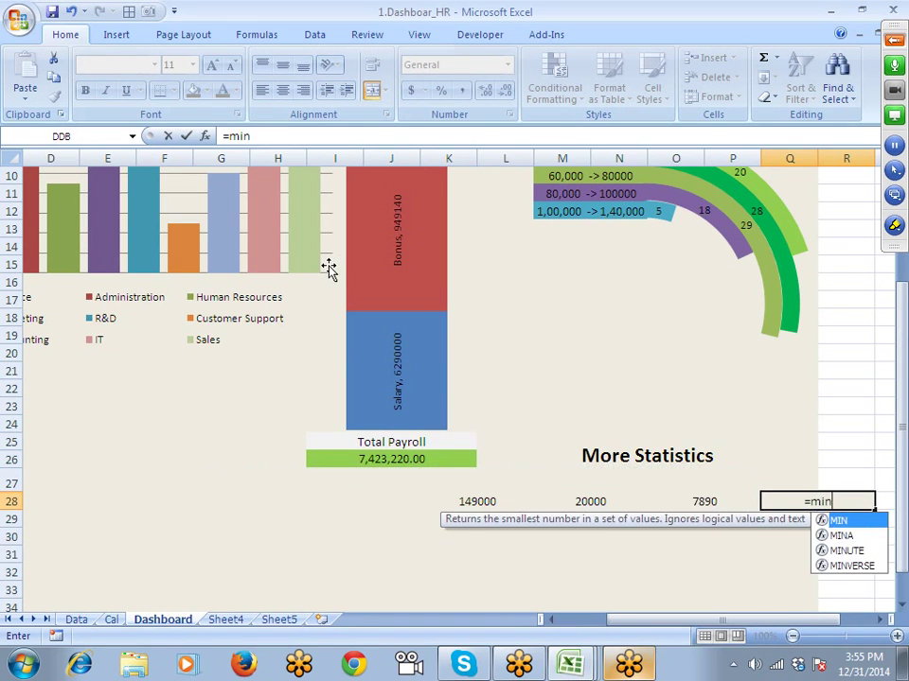
pyautogui.press('Tab')
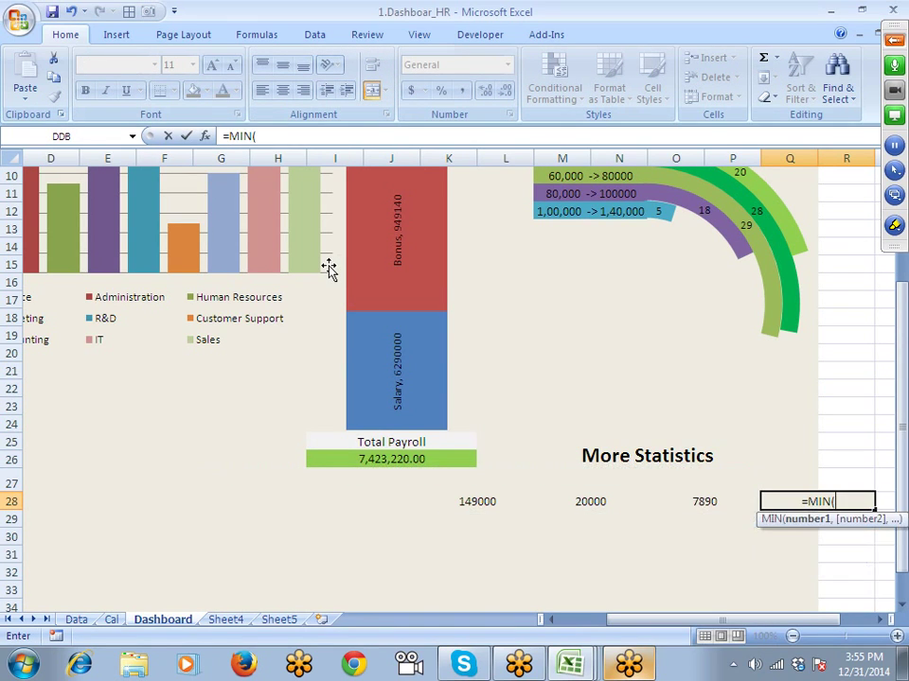
pyautogui.click(111, 620)
pyautogui.click(76, 620)
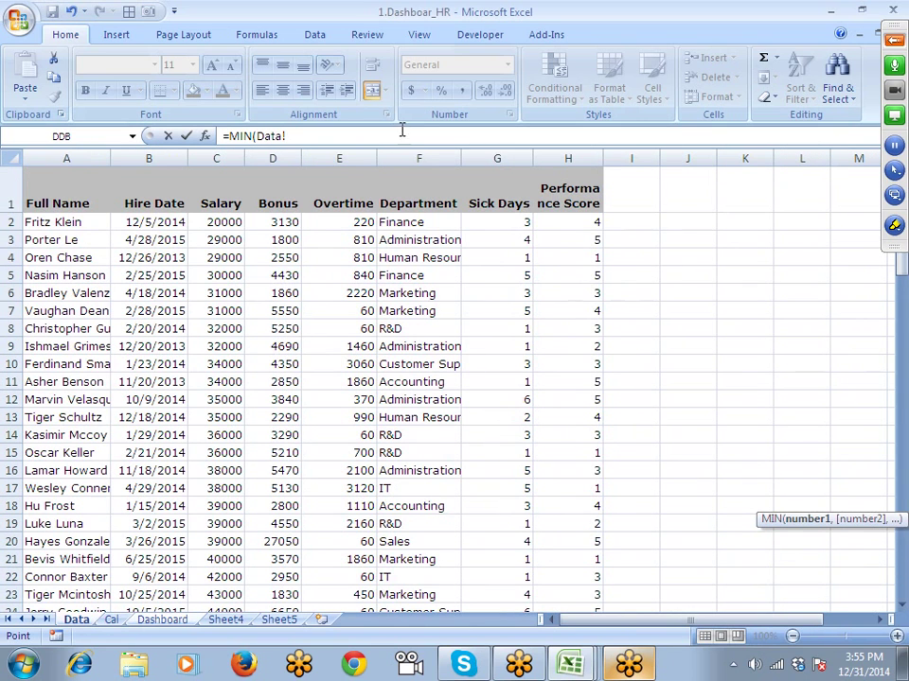
pyautogui.click(344, 151)
pyautogui.write(')')
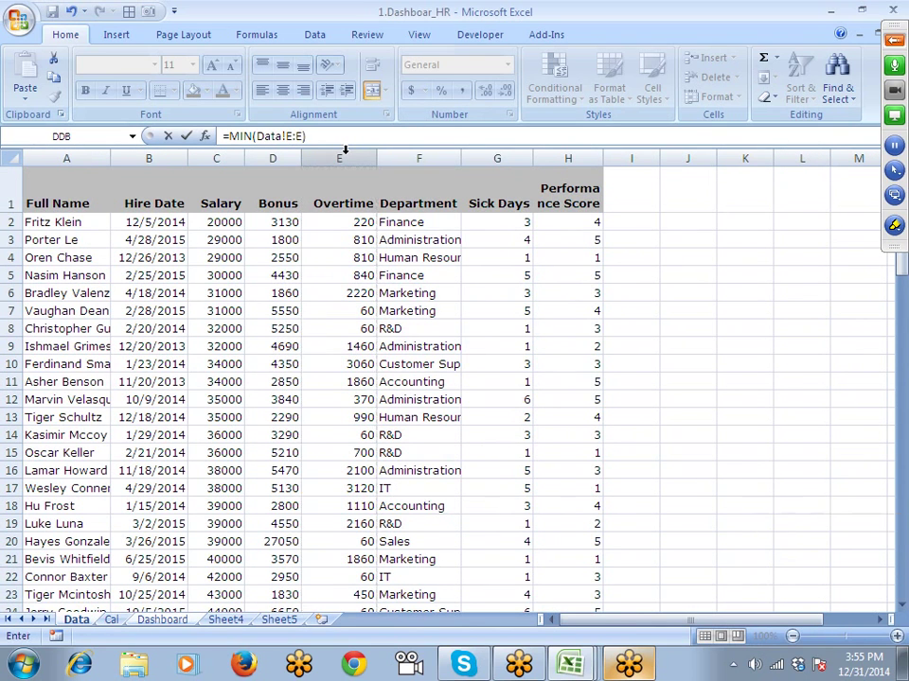
pyautogui.press('Return')
# Step: Merge and center the block K29:L30 below the highest salary figure
pyautogui.press('Up')
pyautogui.press('Down')
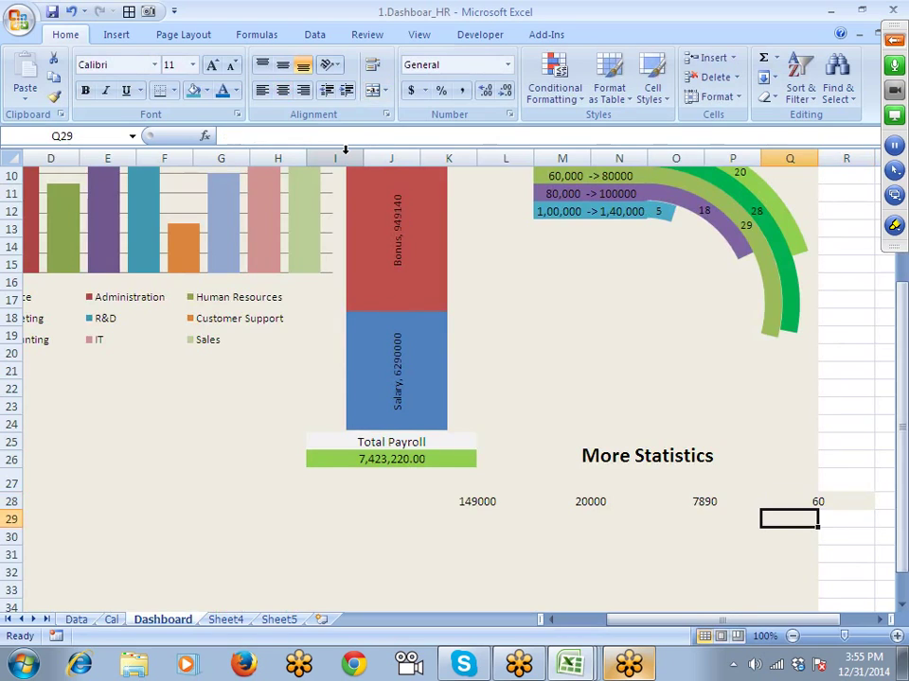
pyautogui.press('Left')
pyautogui.press('Left')
pyautogui.press('Left')
pyautogui.press('Left')
pyautogui.press('Left')
pyautogui.press('Left')
pyautogui.hotkey('shift', 'Right')
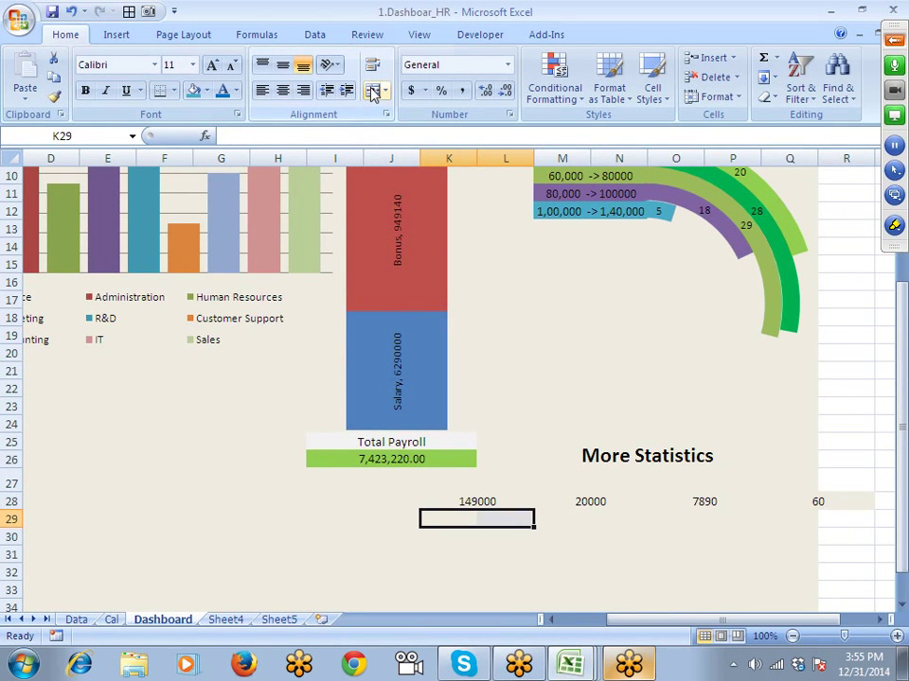
pyautogui.hotkey('shift', 'Down')
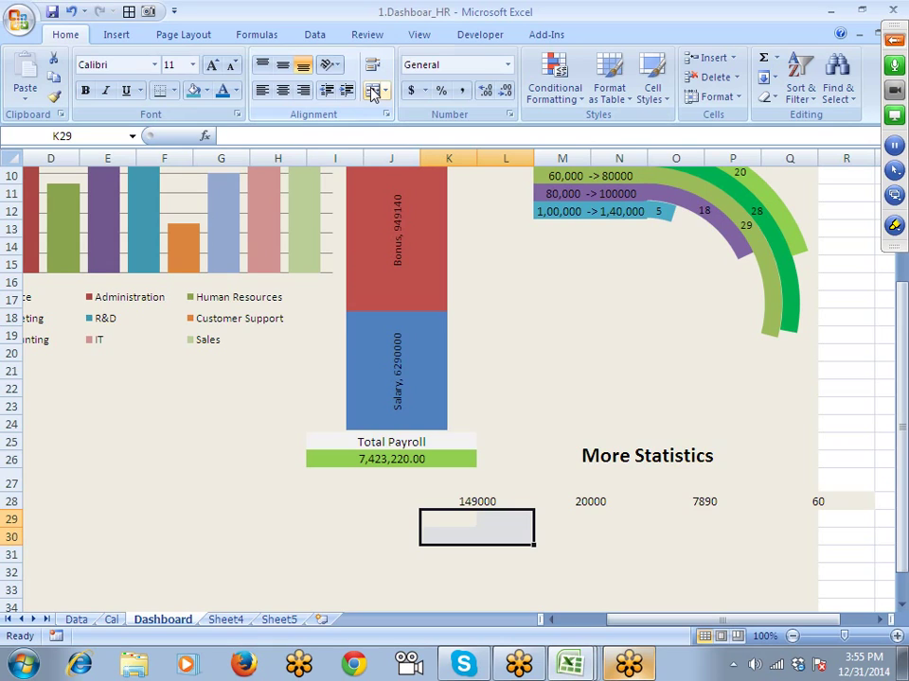
pyautogui.click(374, 90)
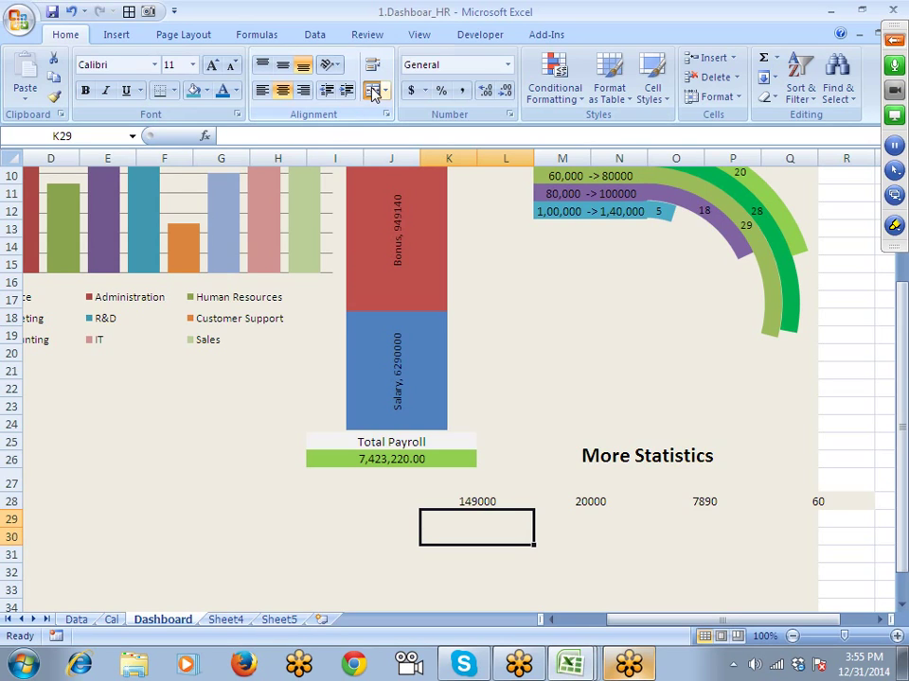
# Step: Enter the label "Greatest Paid Salary" in K29, with "Salary" on a second line within the cell
pyautogui.write('Gr')
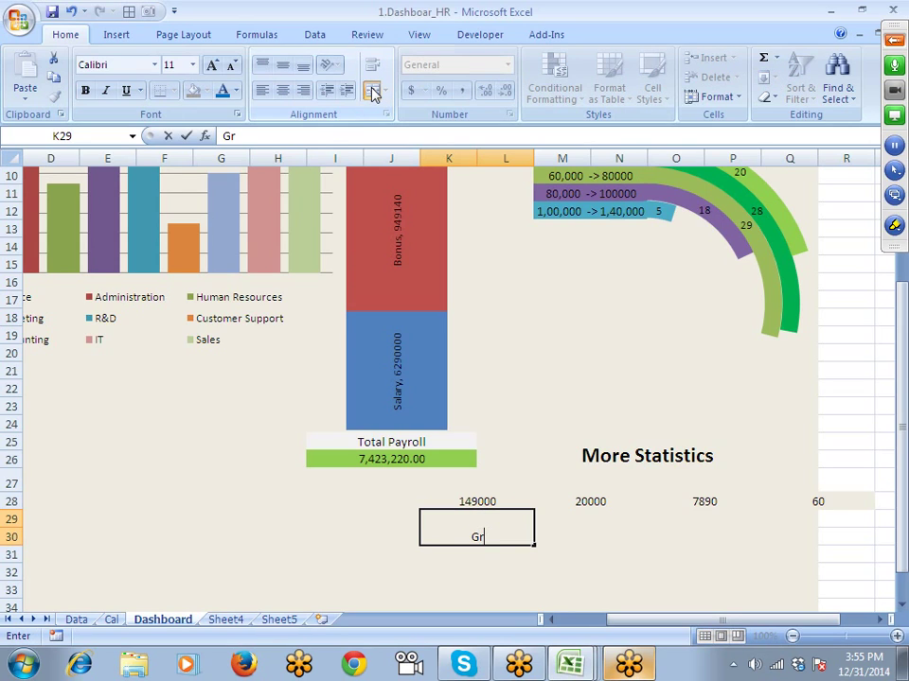
pyautogui.write('eatest')
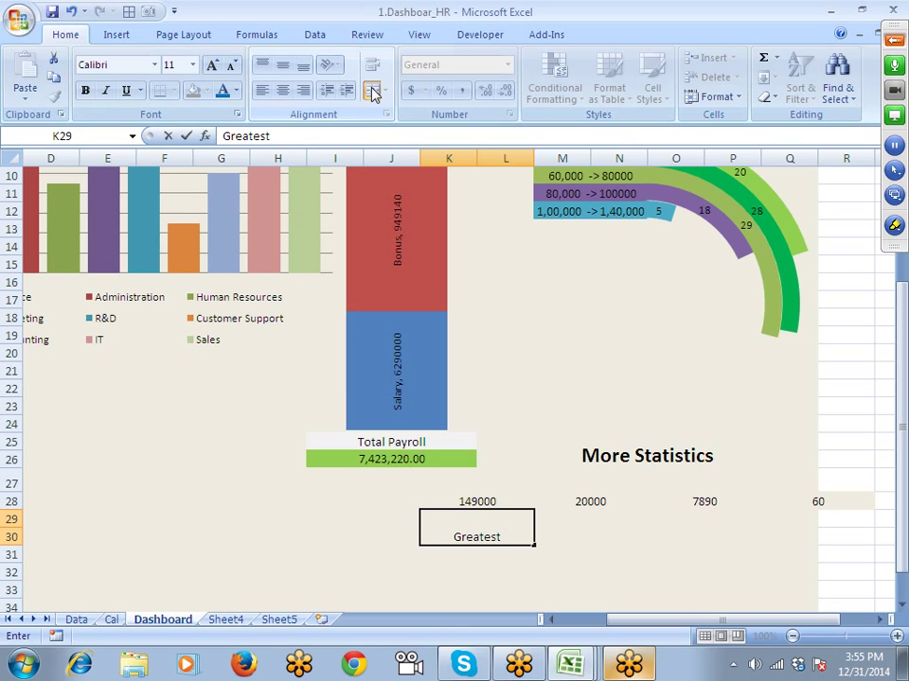
pyautogui.write(' Pai')
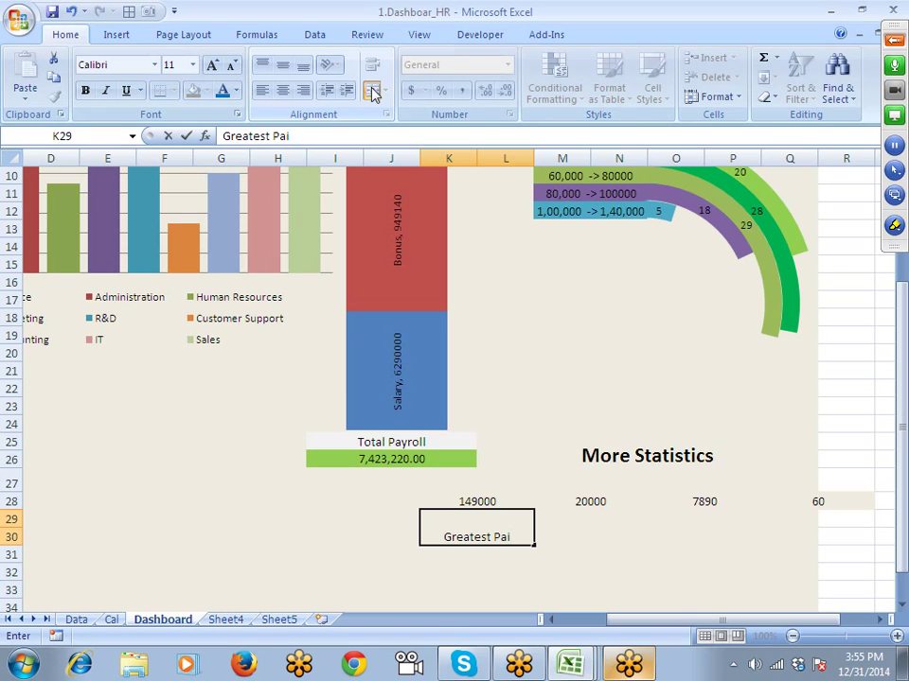
pyautogui.write('d')
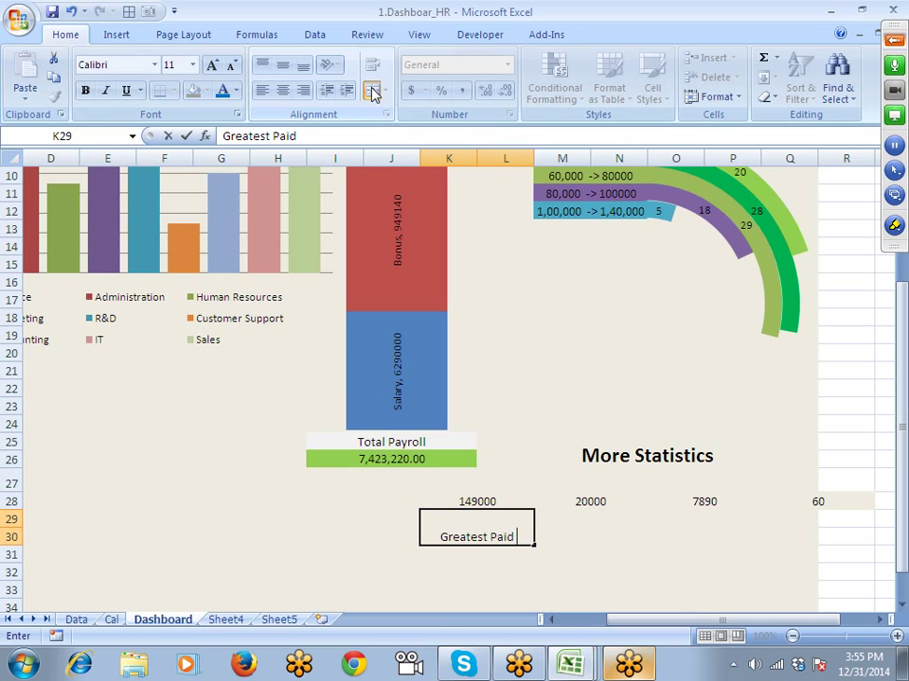
pyautogui.hotkey('alt', 'Return')
pyautogui.write('S')
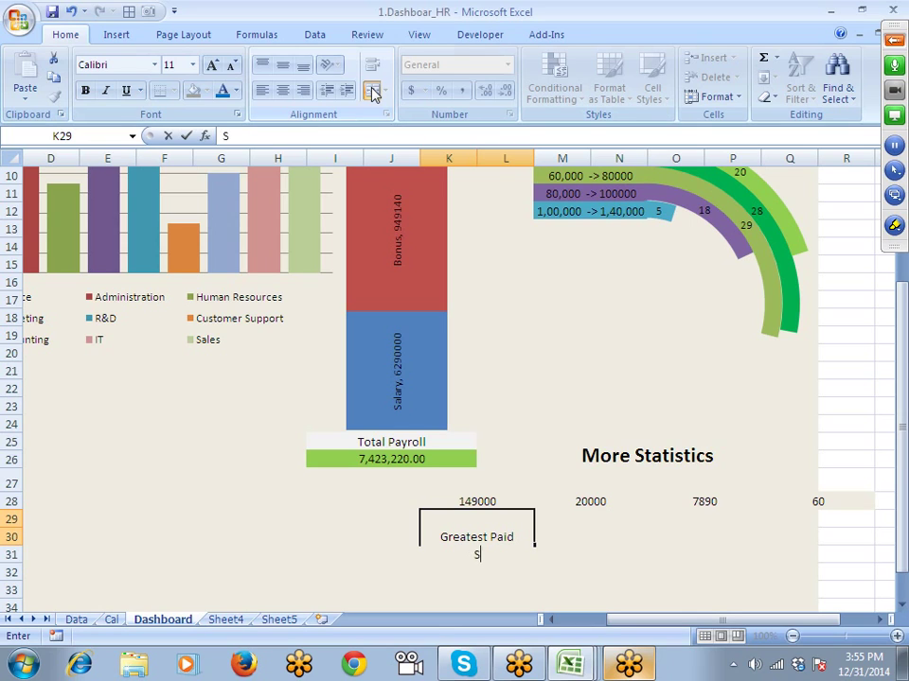
pyautogui.write('alary')
pyautogui.press('Return')
pyautogui.press('Up')
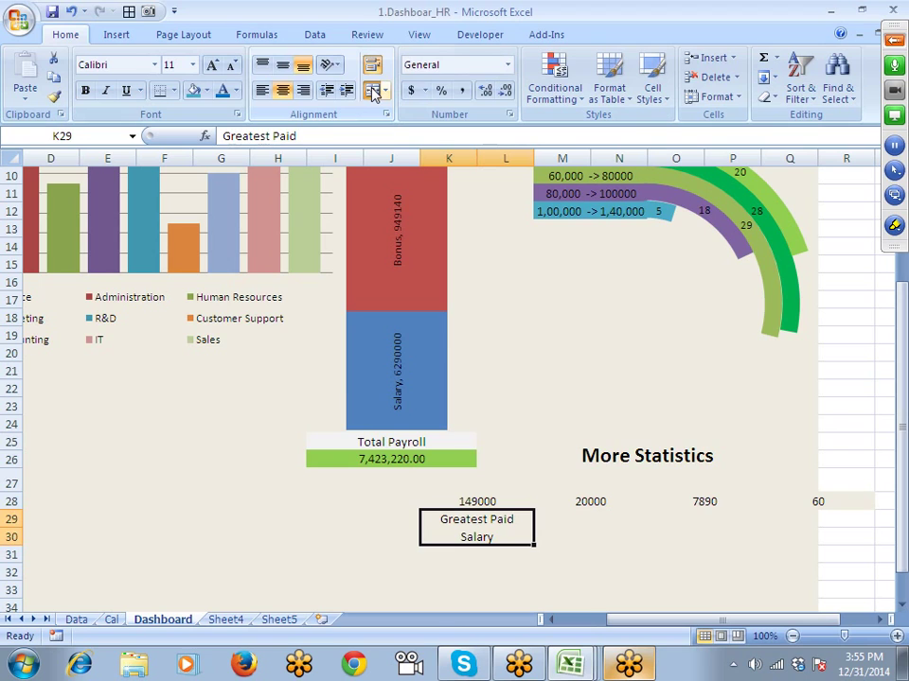
# Step: Copy the "Greatest Paid Salary" label from K29 to M29, below the lowest salary figure
pyautogui.hotkey('ctrl', 'c')
pyautogui.press('Right')
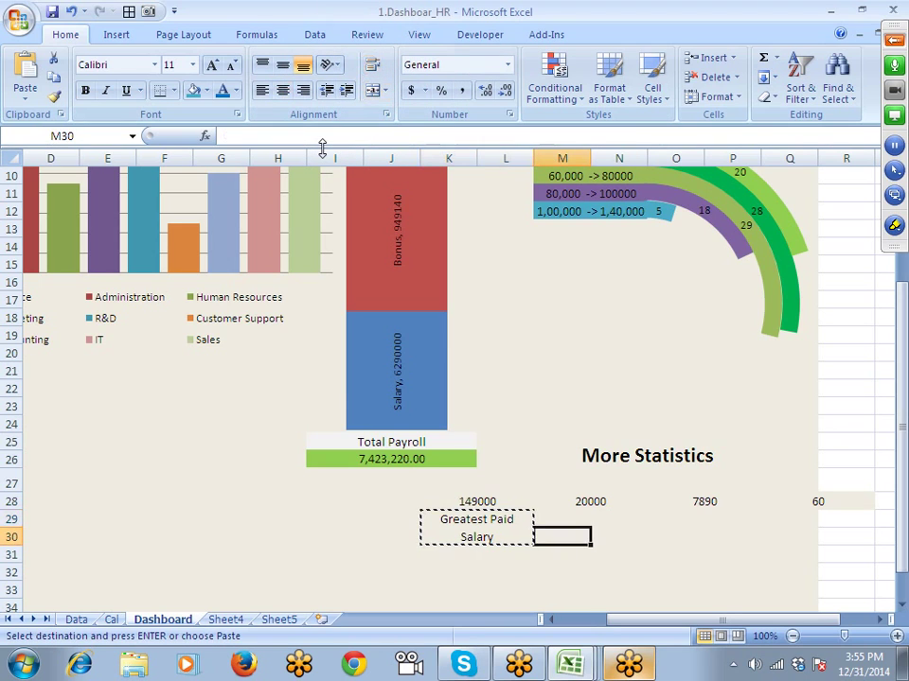
pyautogui.press('Up')
pyautogui.hotkey('ctrl', 'v')
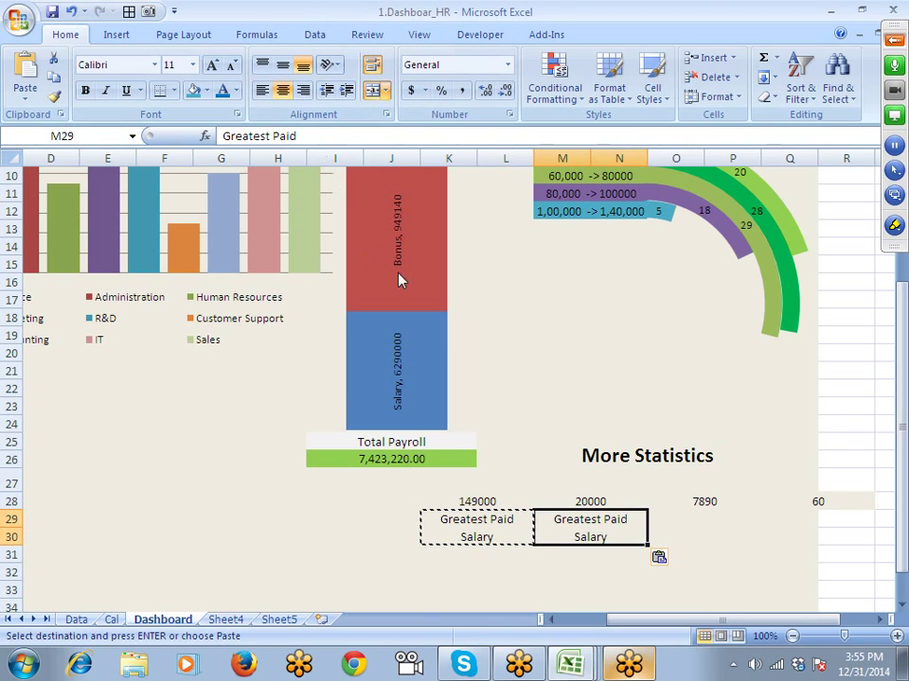
# Step: Change the label in M29 to "Lowest Paid Salary"
pyautogui.click(597, 520)
pyautogui.click(583, 537)
pyautogui.doubleClick(585, 536)
pyautogui.moveTo(600, 526); pyautogui.dragTo(510, 529)
pyautogui.write(':')
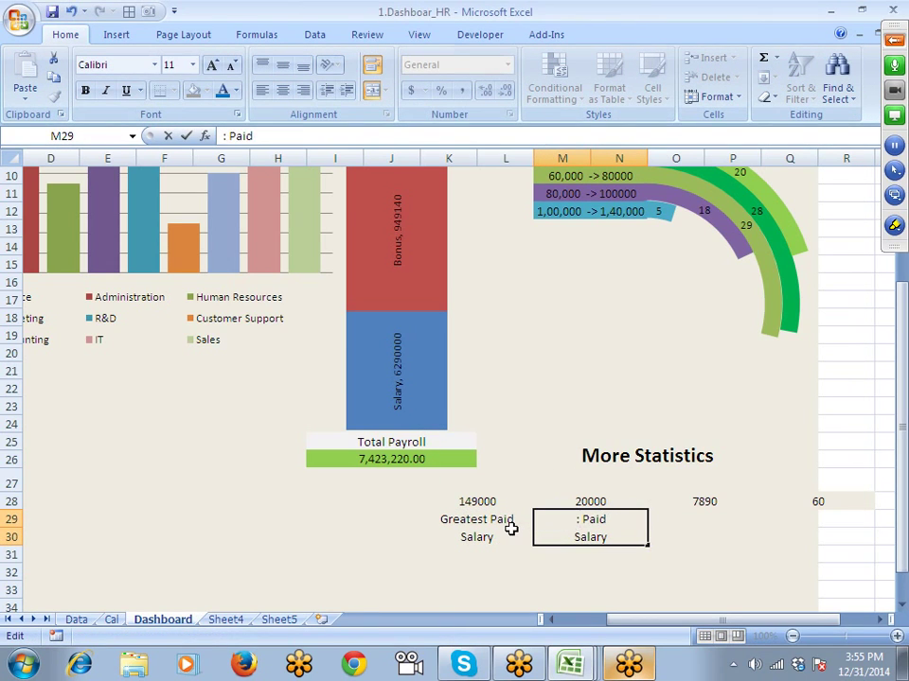
pyautogui.press('BackSpace')
pyautogui.write('Lo')
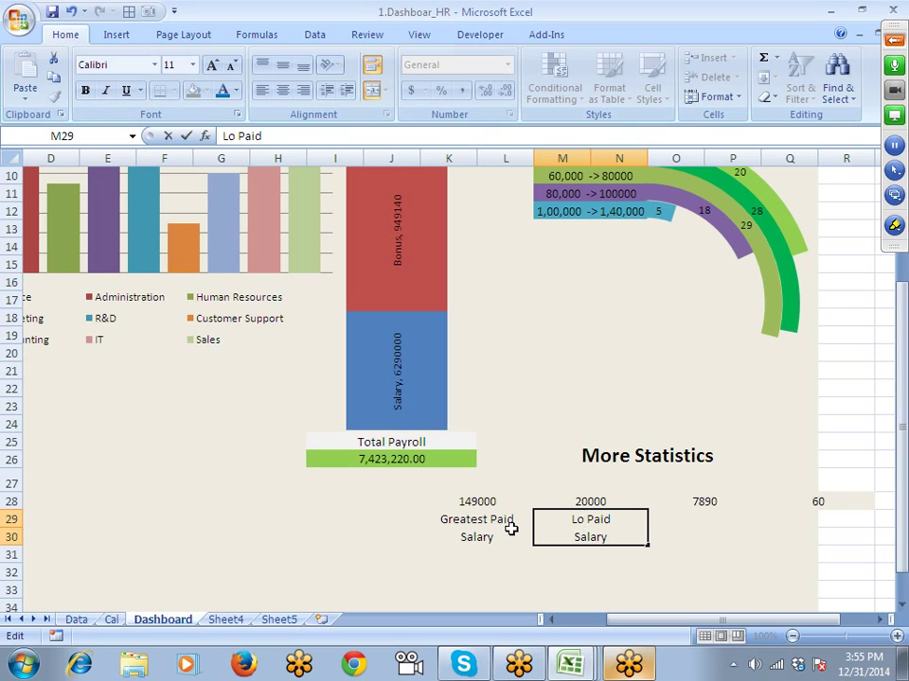
pyautogui.write('wes')
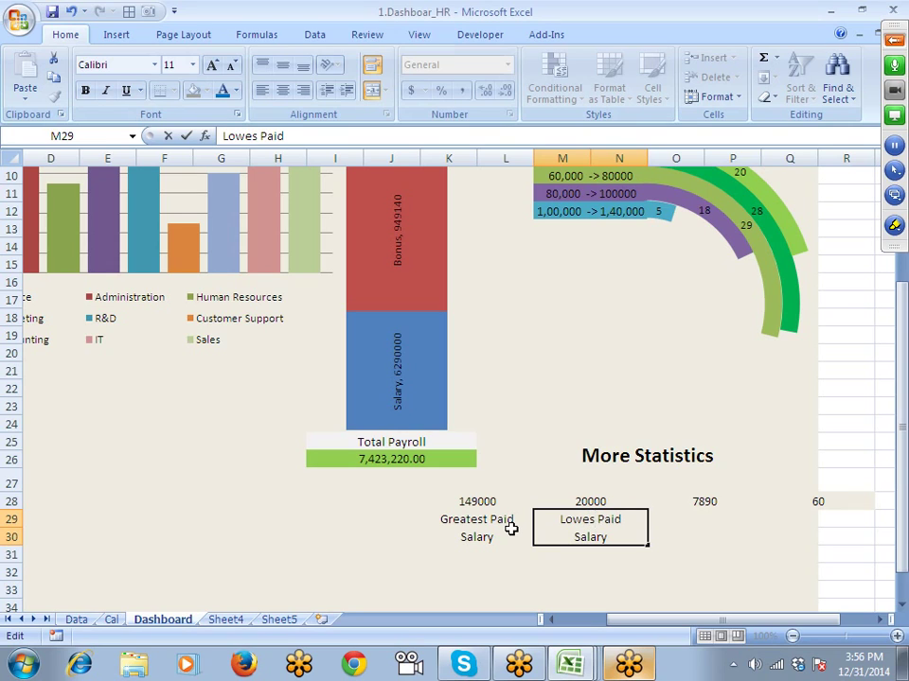
pyautogui.write('t')
pyautogui.press('Return')
pyautogui.press('Up')
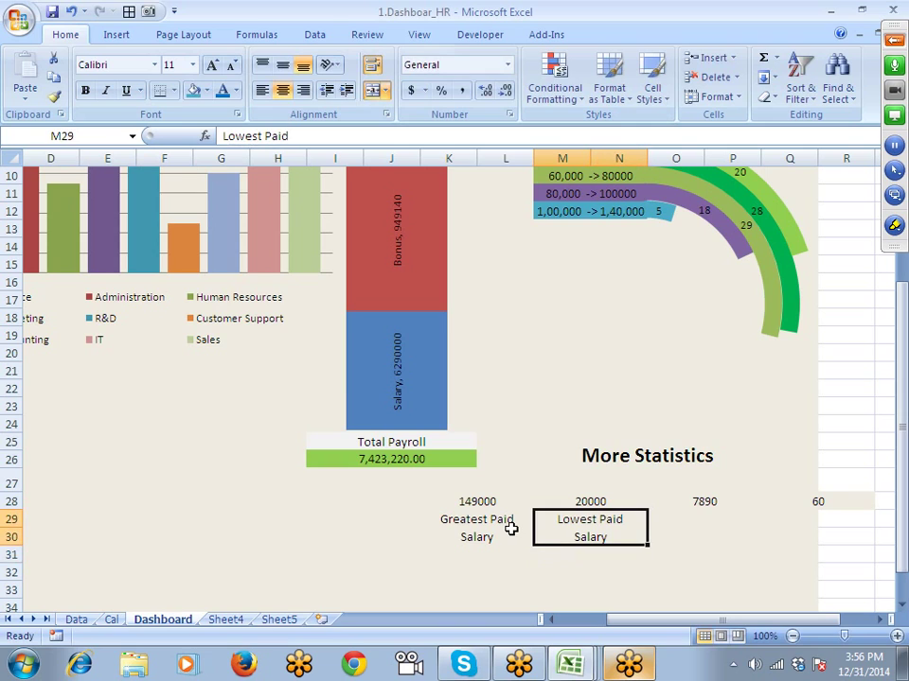
# Step: Copy both salary labels from K29:N30 and paste them starting at P29
pyautogui.hotkey('shift', 'Left')
pyautogui.hotkey('ctrl', 'c')
pyautogui.press('Right')
pyautogui.press('Up')
pyautogui.press('Right')
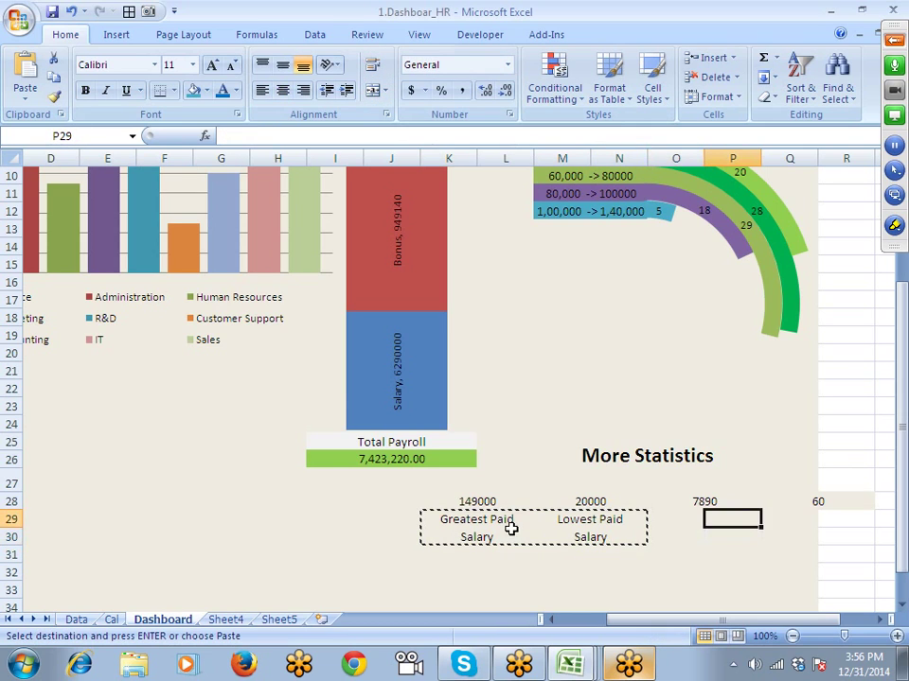
pyautogui.press('Left')
pyautogui.press('Right')
pyautogui.hotkey('ctrl', 'v')
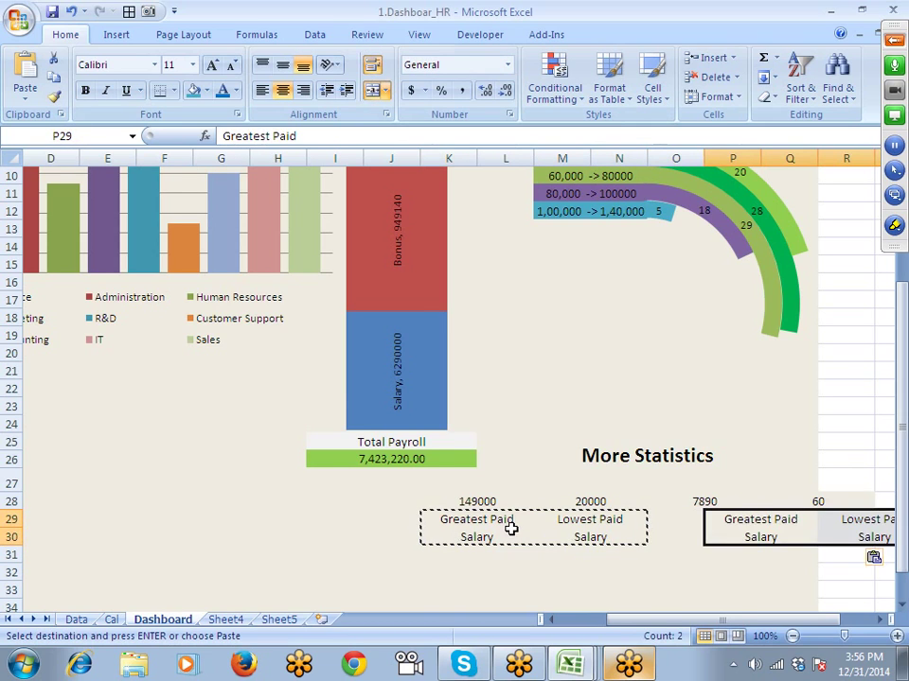
# Step: Replace "Salary" with "OT" in the P29 label so it reads "Greatest Paid OT"
pyautogui.press('Right')
pyautogui.doubleClick(725, 539)
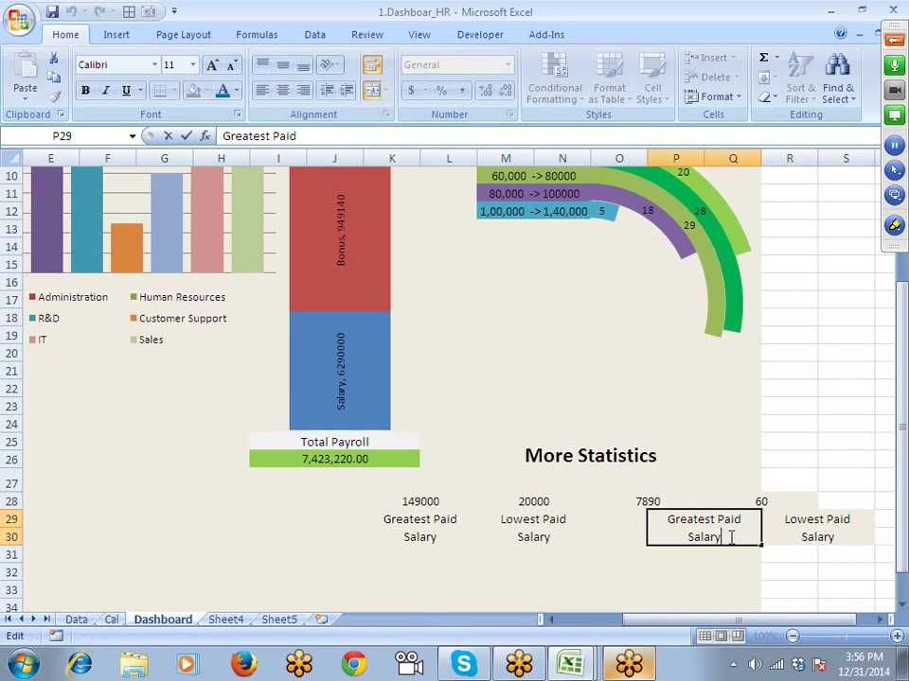
pyautogui.moveTo(725, 540); pyautogui.dragTo(681, 537)
pyautogui.write('OT')
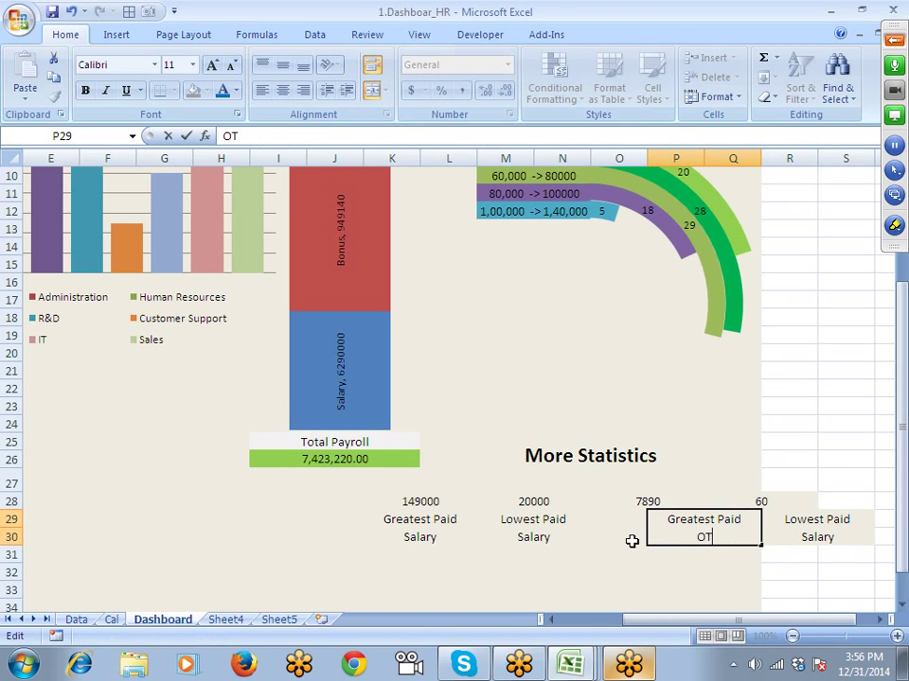
pyautogui.press('Return')
pyautogui.press('Up')
# Step: Replace "Salary" with "OT" in the R29 label so it reads "Lowest Paid OT"
pyautogui.press('Right')
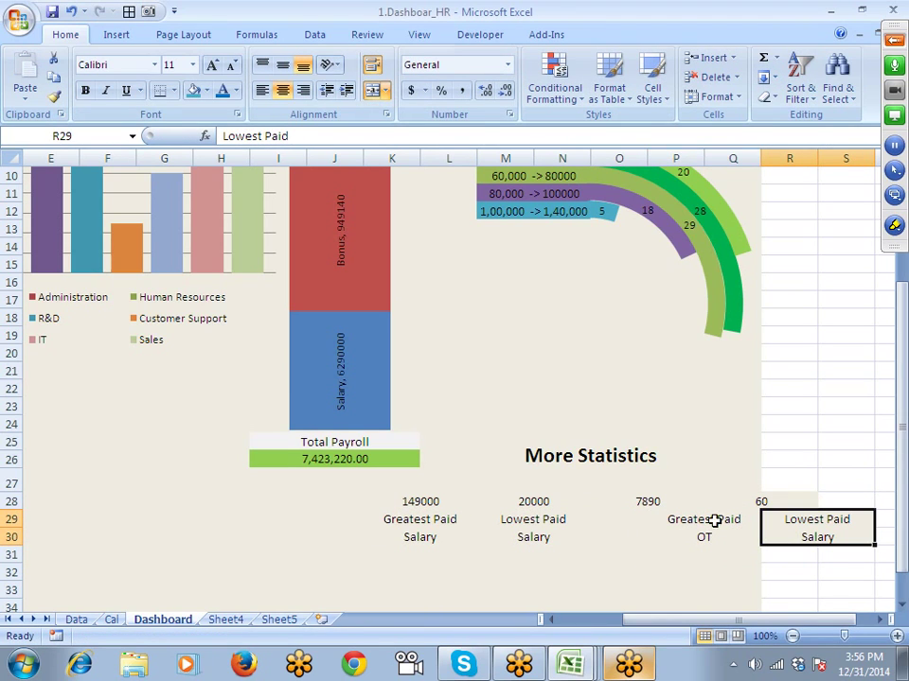
pyautogui.doubleClick(819, 528)
pyautogui.moveTo(838, 537); pyautogui.dragTo(767, 539)
pyautogui.write('OT')
pyautogui.press('Return')
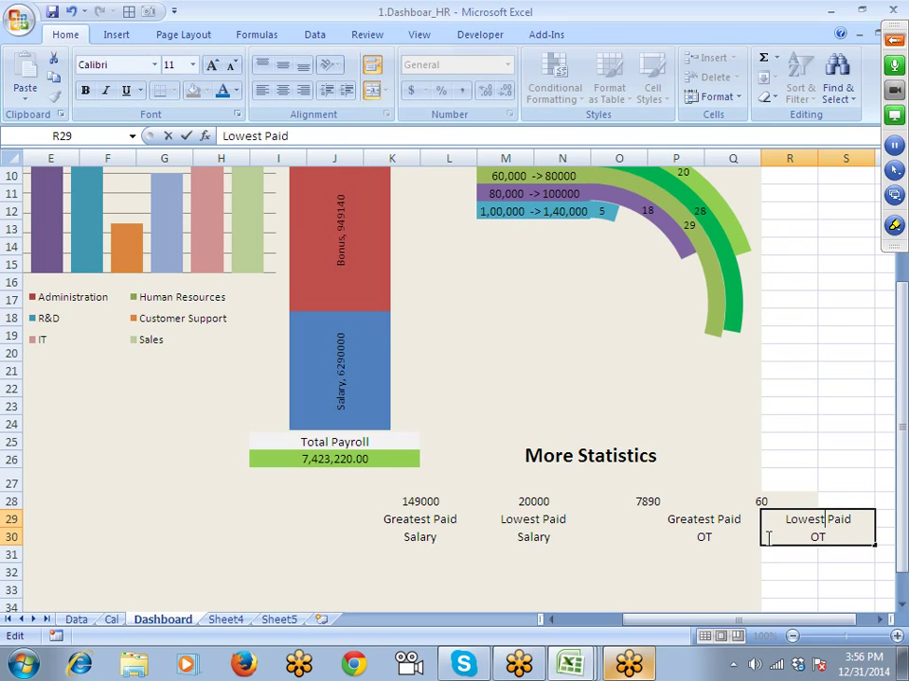
pyautogui.press('Up')
pyautogui.press('Left')
pyautogui.press('Left')
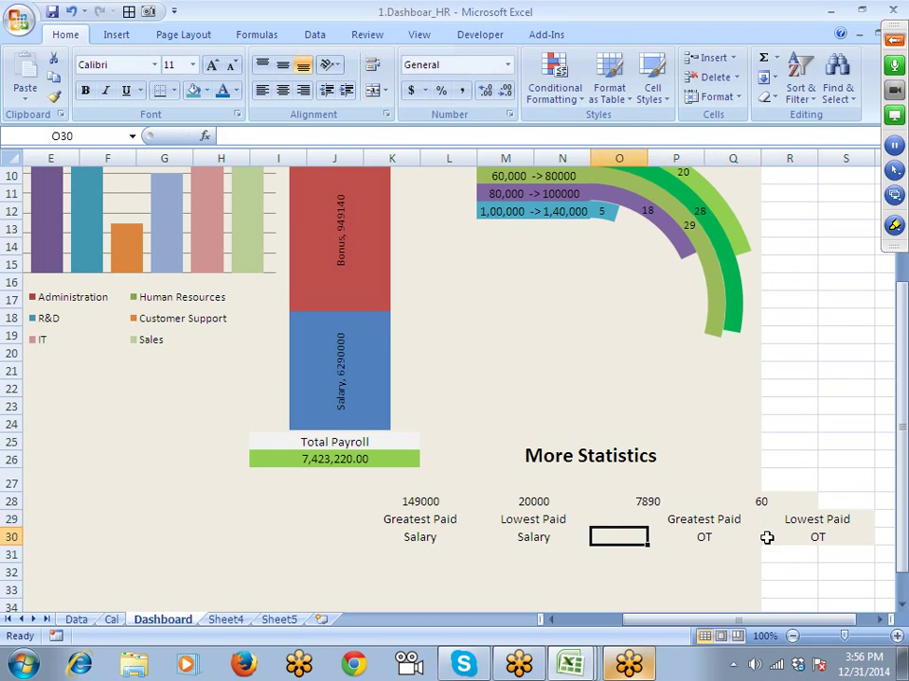
pyautogui.press('Up')
pyautogui.press('Up')
pyautogui.press('Down')
pyautogui.press('Left')
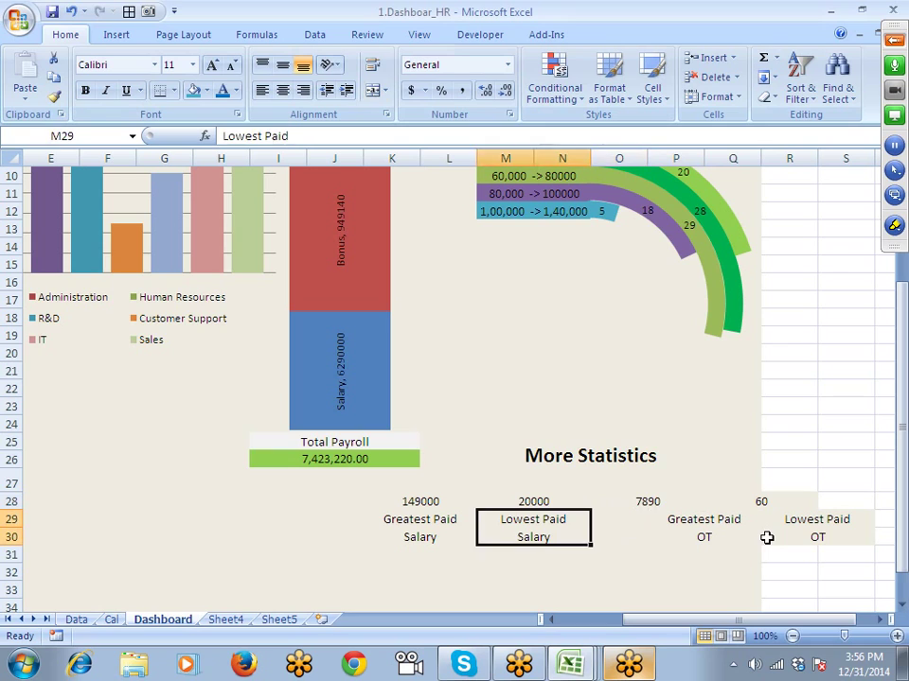
pyautogui.press('Right')
pyautogui.press('Up')
pyautogui.hotkey('ctrl', 'c')
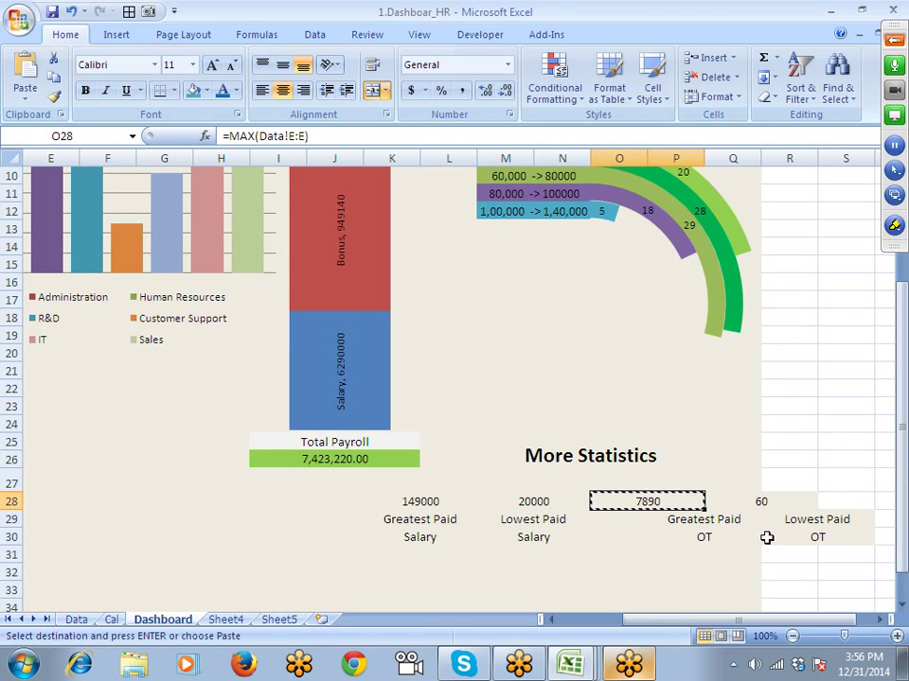
pyautogui.press('Right')
pyautogui.press('Escape')
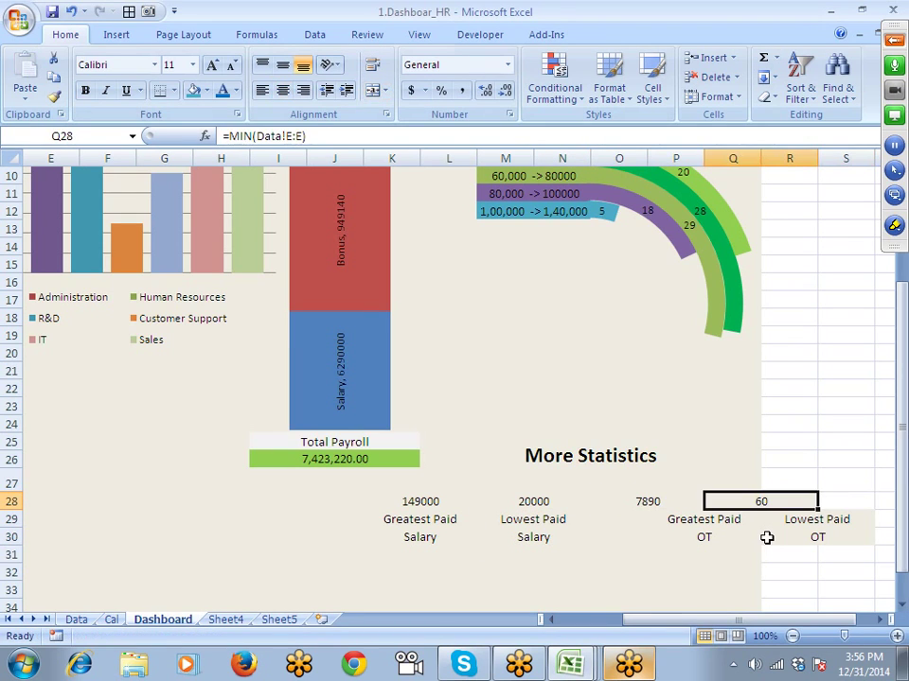
# Step: Try to move the lowest overtime formula from Q28:R28 to S28:T28
pyautogui.hotkey('ctrl', 'c')
pyautogui.press('Right')
pyautogui.press('Return')
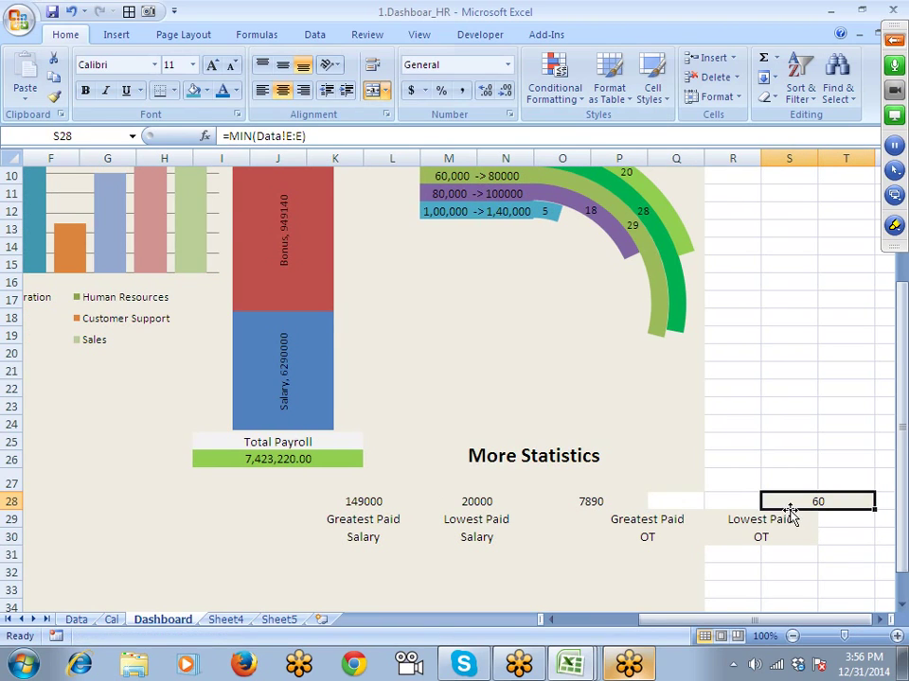
pyautogui.moveTo(791, 511); pyautogui.dragTo(729, 519)
pyautogui.click(456, 392)
pyautogui.hotkey('ctrl', 'z')
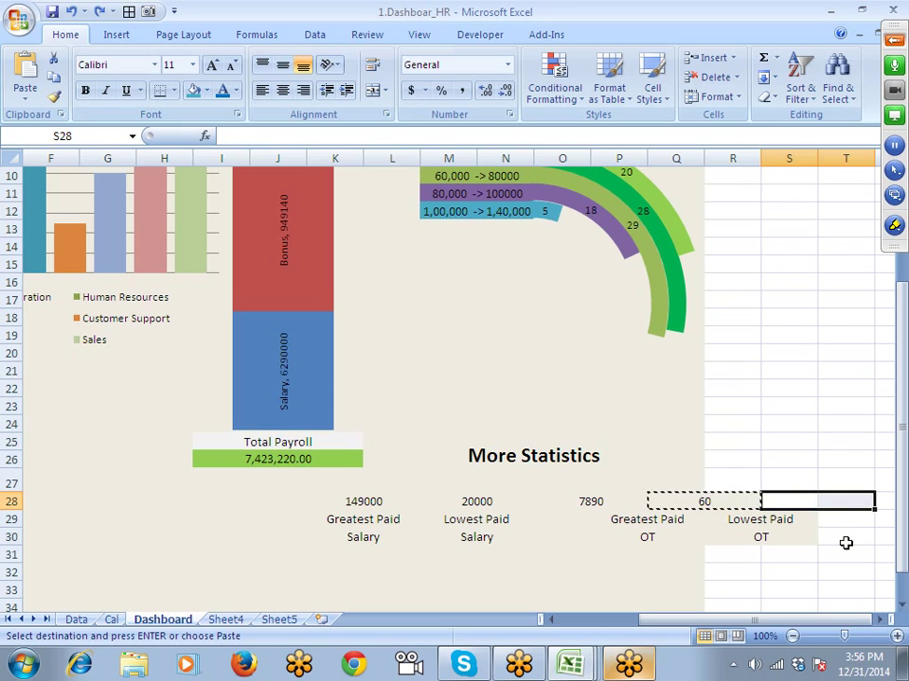
# Step: Undo the last move of the lowest overtime formula and unmerge cells Q28:R28
pyautogui.hotkey('ctrl', 'z')
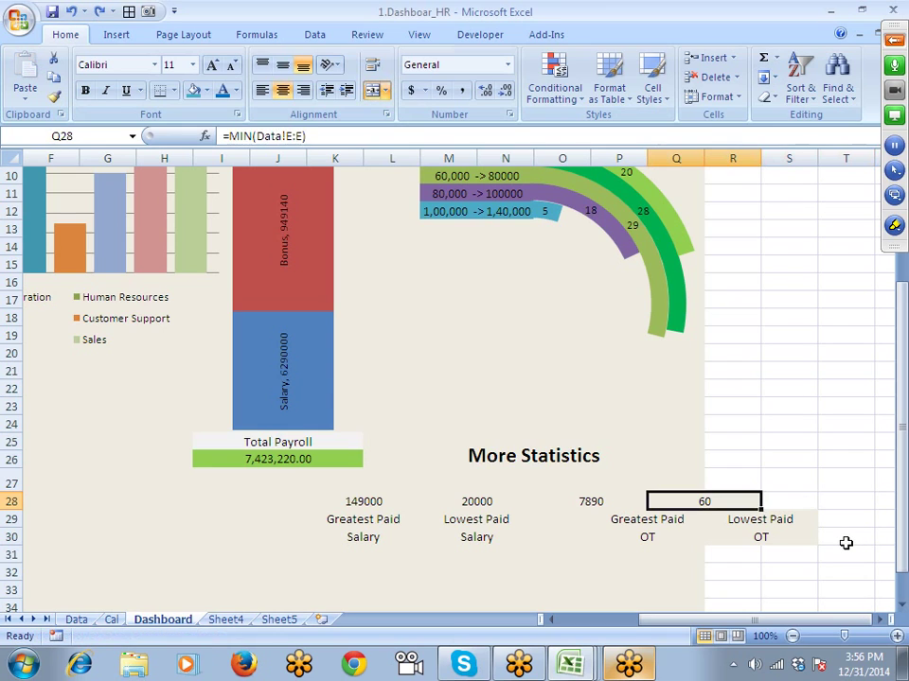
pyautogui.click(373, 96)
pyautogui.hotkey('ctrl', 'x')
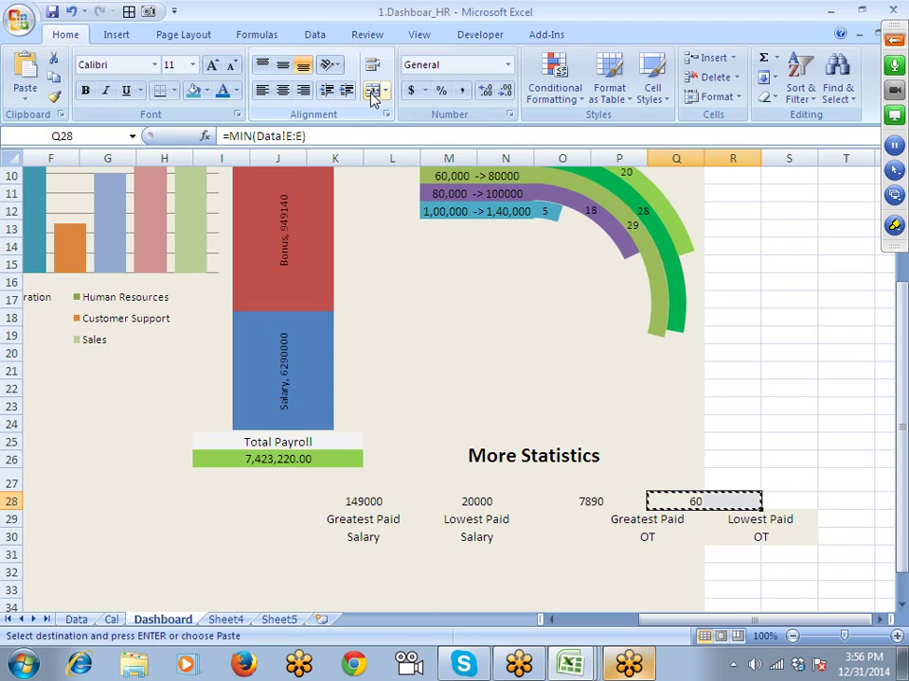
pyautogui.press('Escape')
pyautogui.click(709, 525)
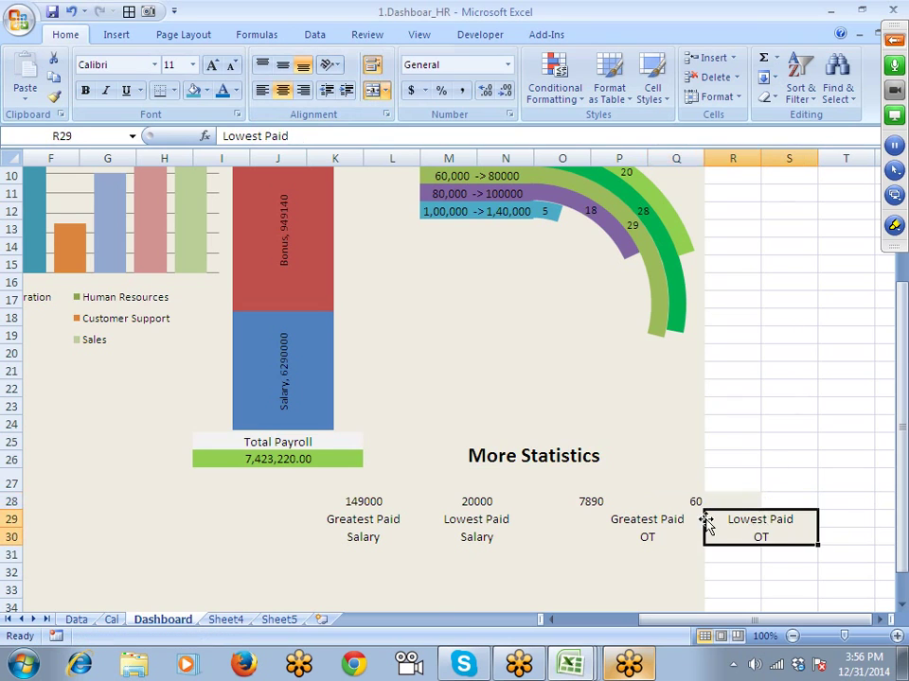
# Step: Move the lowest overtime formula from Q28 to R28, then merge and center R28:S28 above its label
pyautogui.click(696, 502)
pyautogui.click(714, 525)
pyautogui.press('Up')
pyautogui.press('Left')
pyautogui.hotkey('ctrl', 'x')
pyautogui.press('Right')
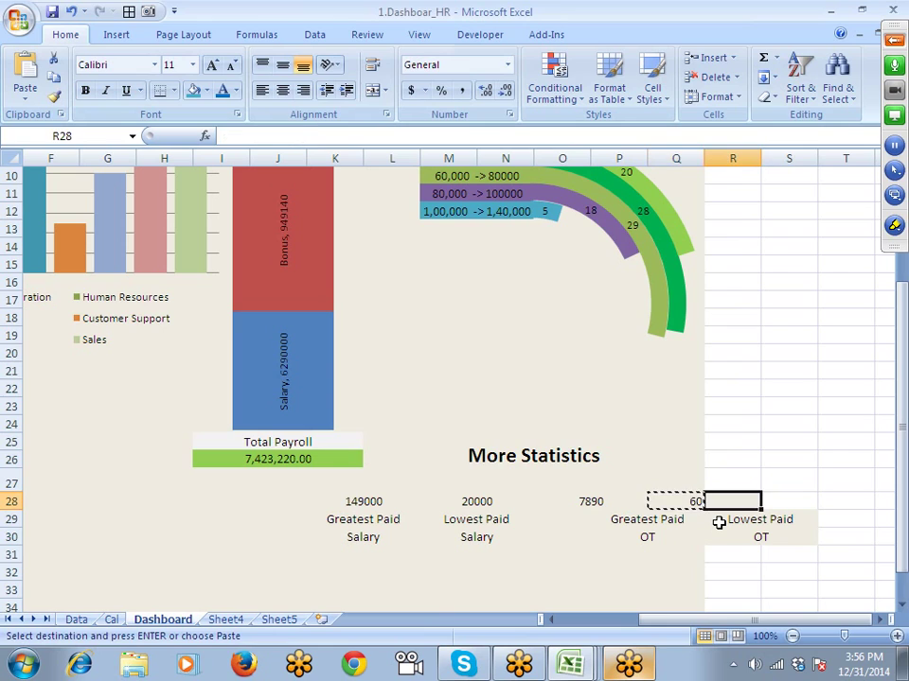
pyautogui.hotkey('ctrl', 'v')
pyautogui.hotkey('ctrl', 'z')
pyautogui.press('Left')
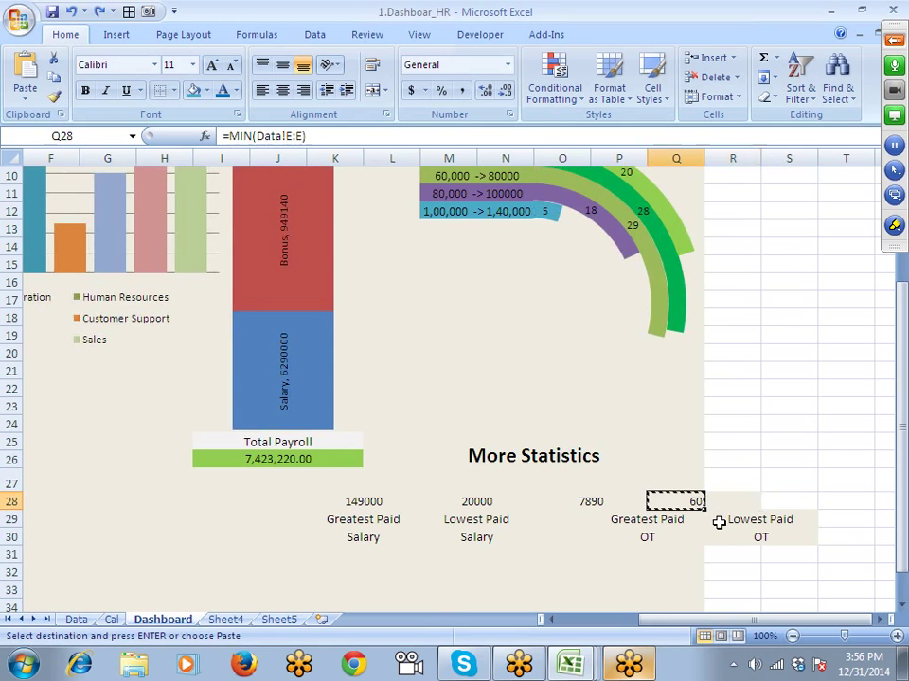
pyautogui.press('Right')
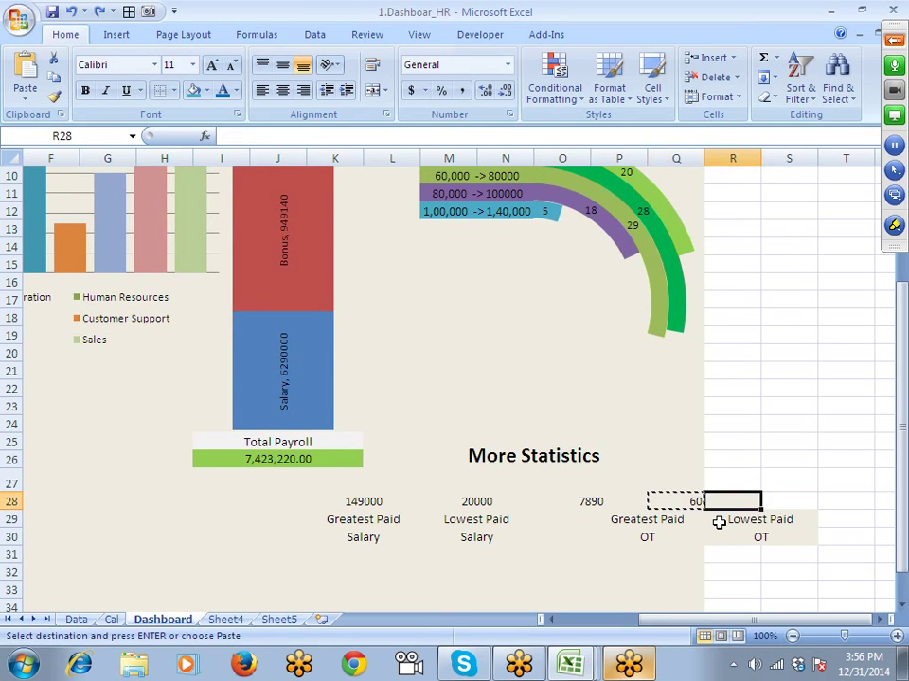
pyautogui.hotkey('ctrl', 'v')
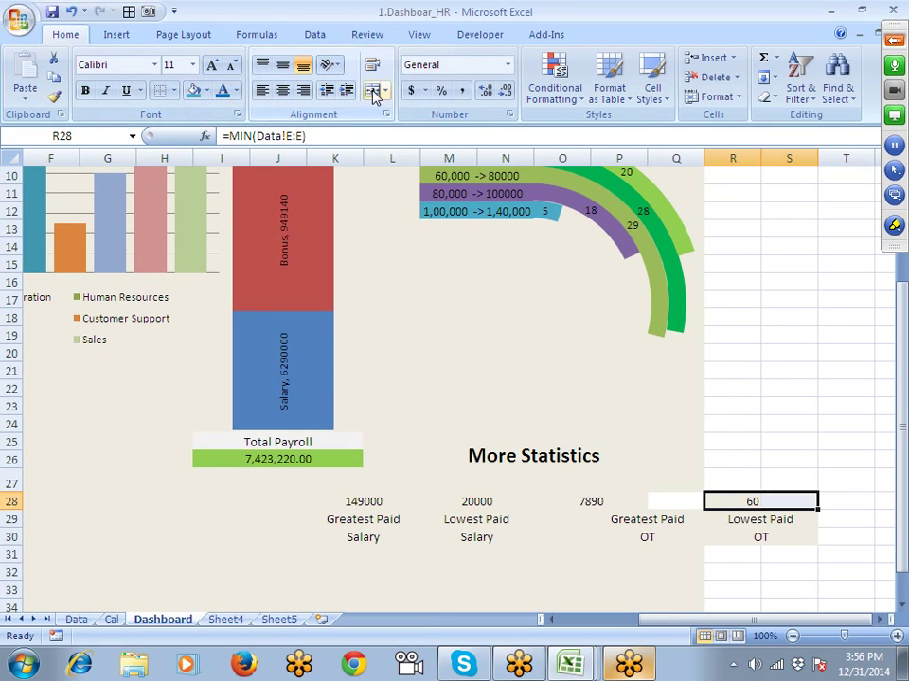
# Step: Unmerge cells O28:P28 holding the greatest overtime formula
pyautogui.click(613, 501)
pyautogui.click(624, 587)
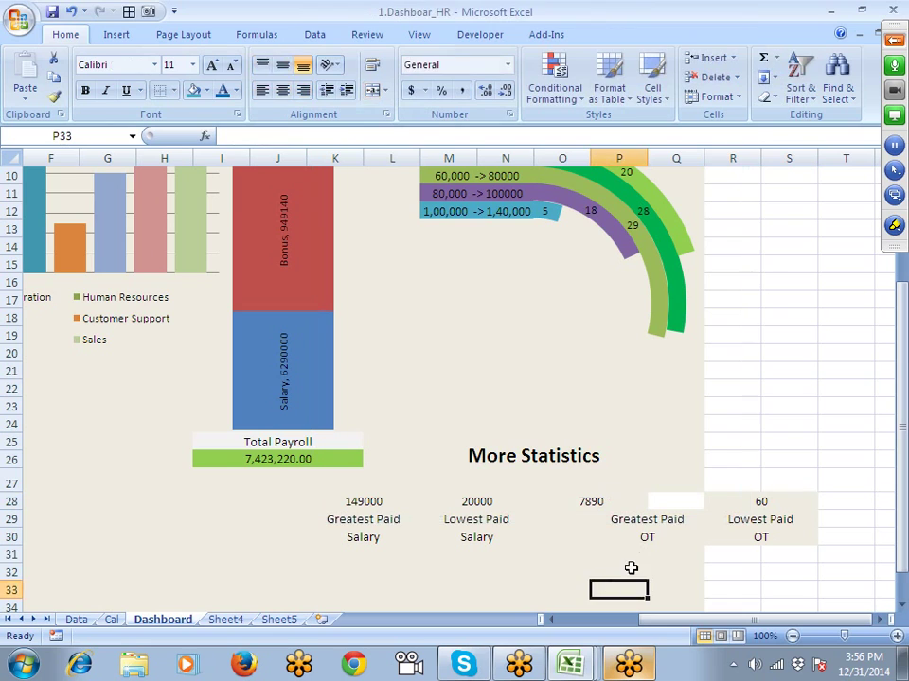
pyautogui.click(658, 542)
pyautogui.click(676, 555)
pyautogui.click(644, 523)
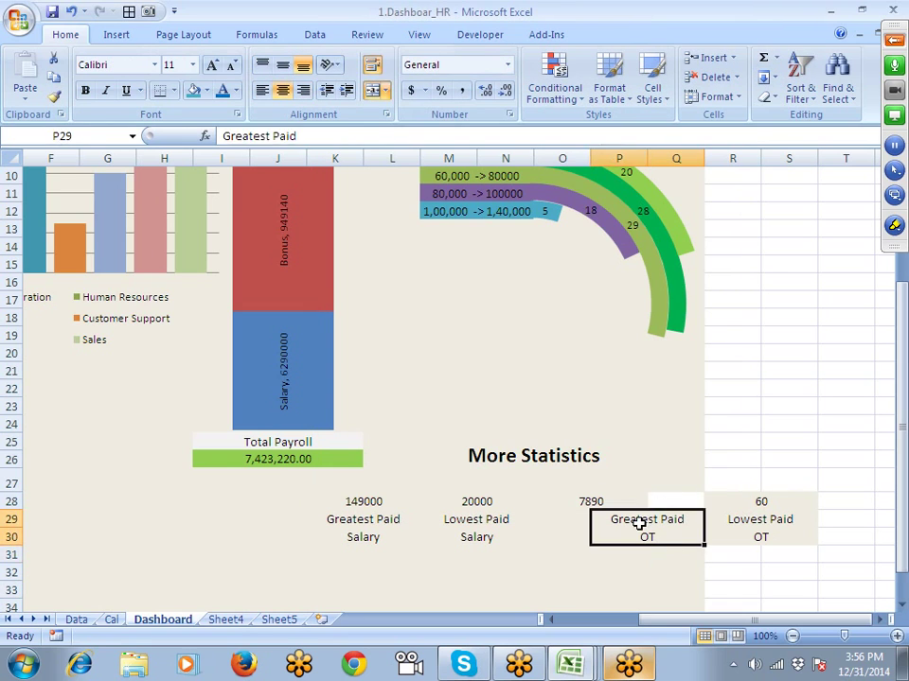
pyautogui.press('Up')
pyautogui.hotkey('shift', 'Left')
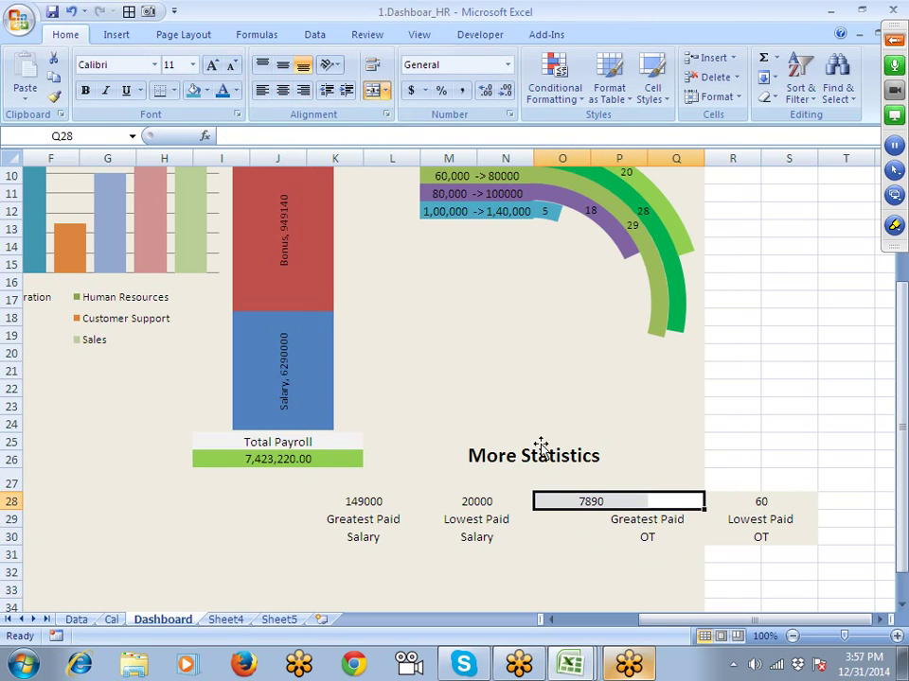
pyautogui.click(373, 90)
# Step: Move the greatest overtime formula from O28 to P28, then merge and center P28:Q28 above its label
pyautogui.click(565, 500)
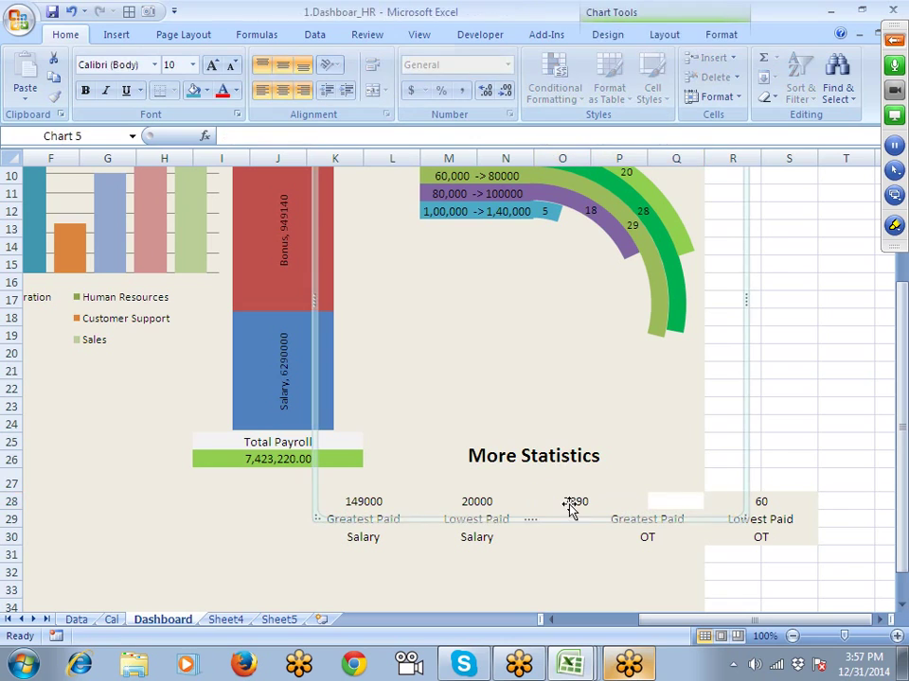
pyautogui.click(553, 584)
pyautogui.click(562, 531)
pyautogui.press('Up')
pyautogui.press('Up')
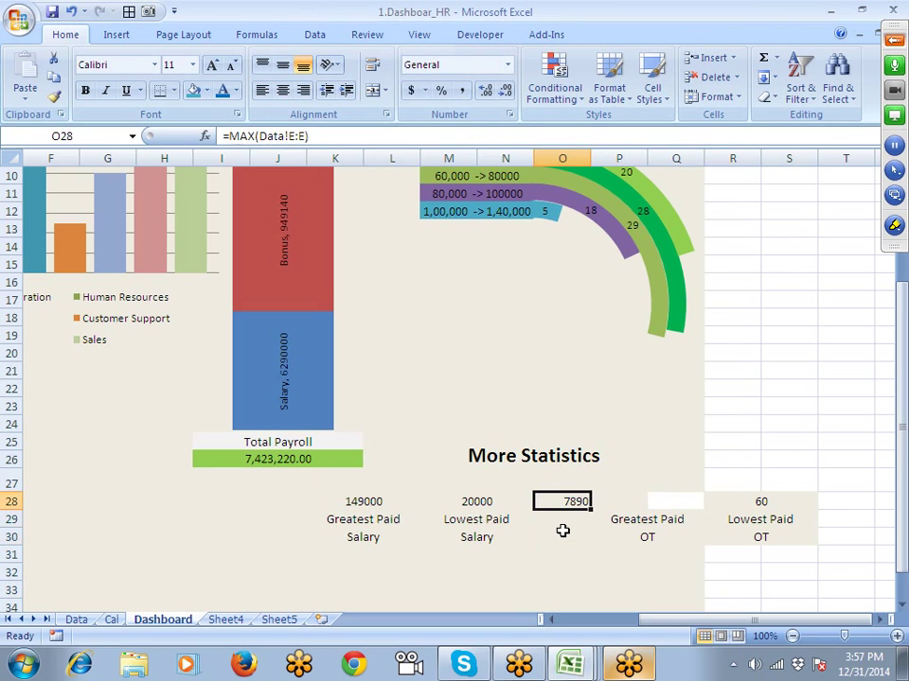
pyautogui.hotkey('ctrl', 'x')
pyautogui.press('Right')
pyautogui.press('Return')
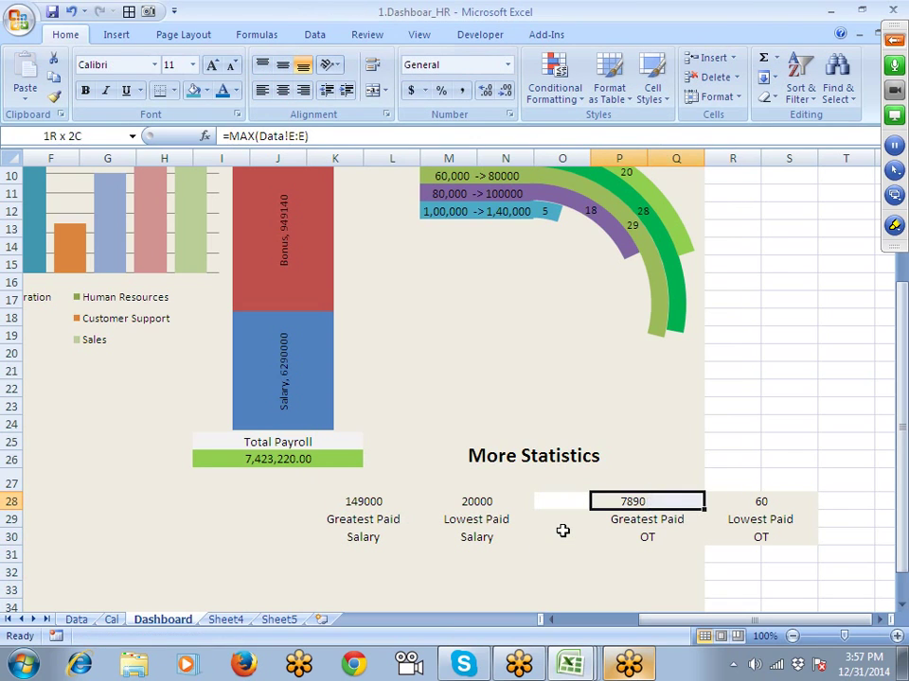
pyautogui.click(375, 91)
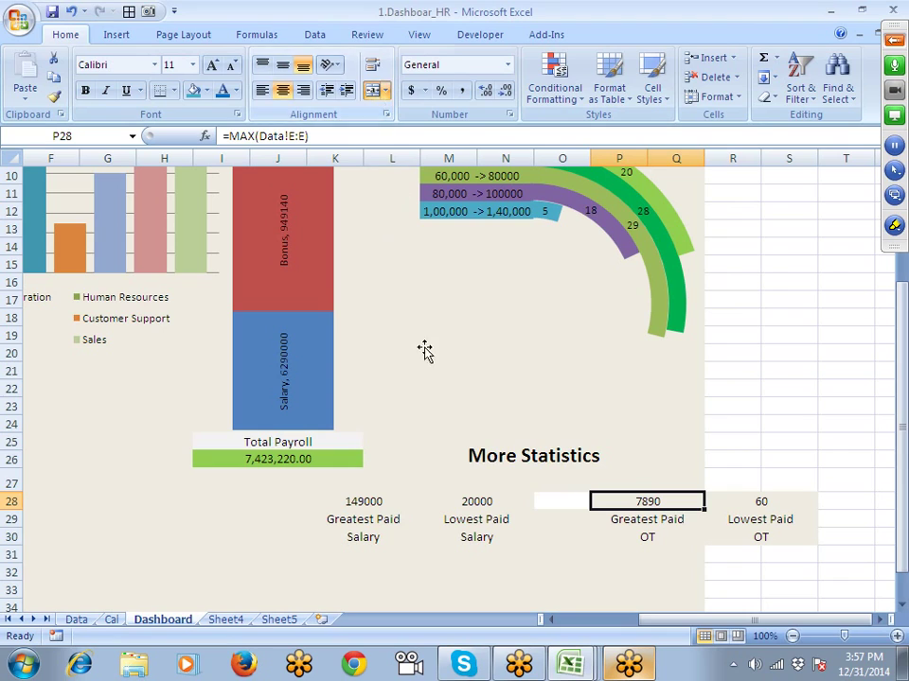
# Step: Fill the salary value cells K28:N28 with a light red theme color
pyautogui.click(334, 509)
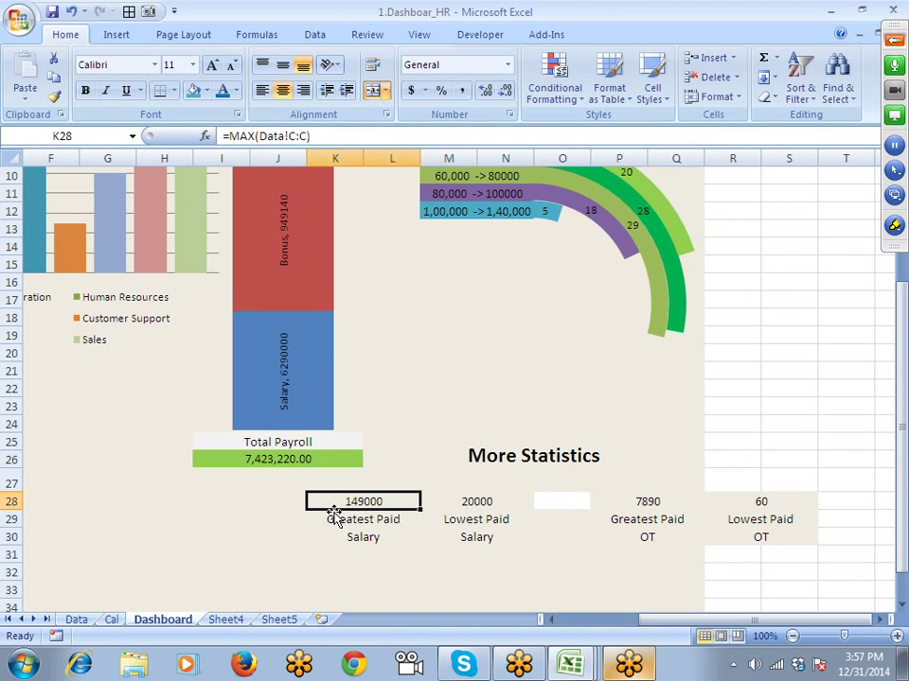
pyautogui.hotkey('shift', 'Right')
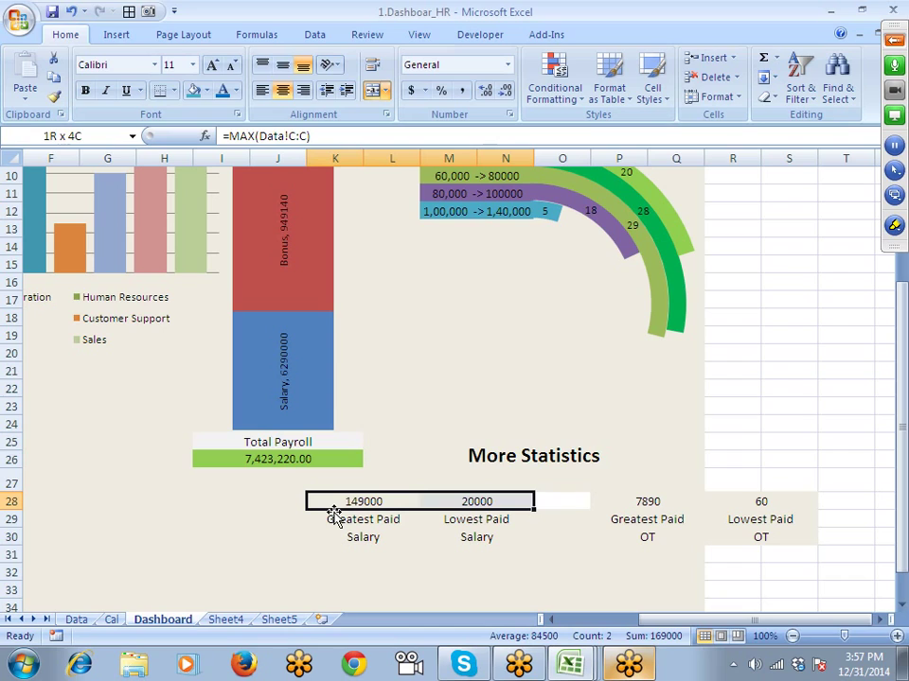
pyautogui.hotkey('shift', 'Down')
pyautogui.hotkey('shift', 'Down')
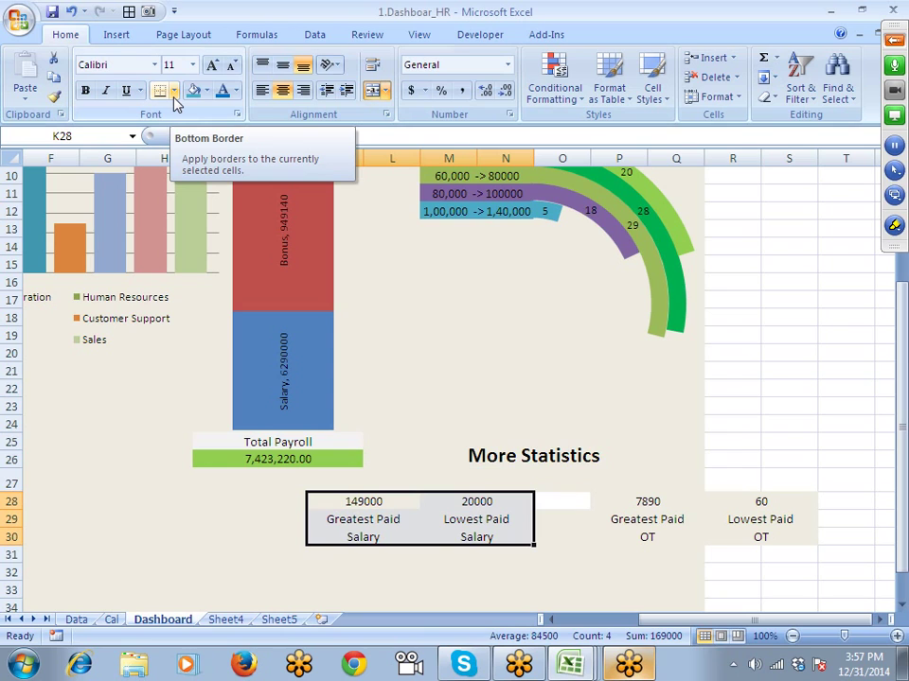
pyautogui.click(376, 508)
pyautogui.click(311, 535)
pyautogui.press('Up')
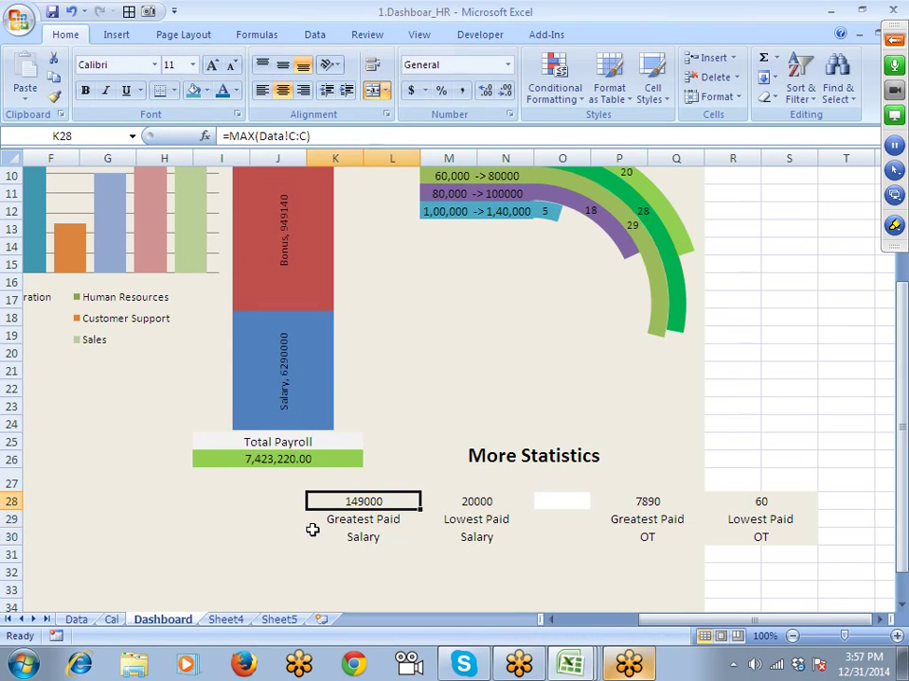
pyautogui.hotkey('shift', 'Right')
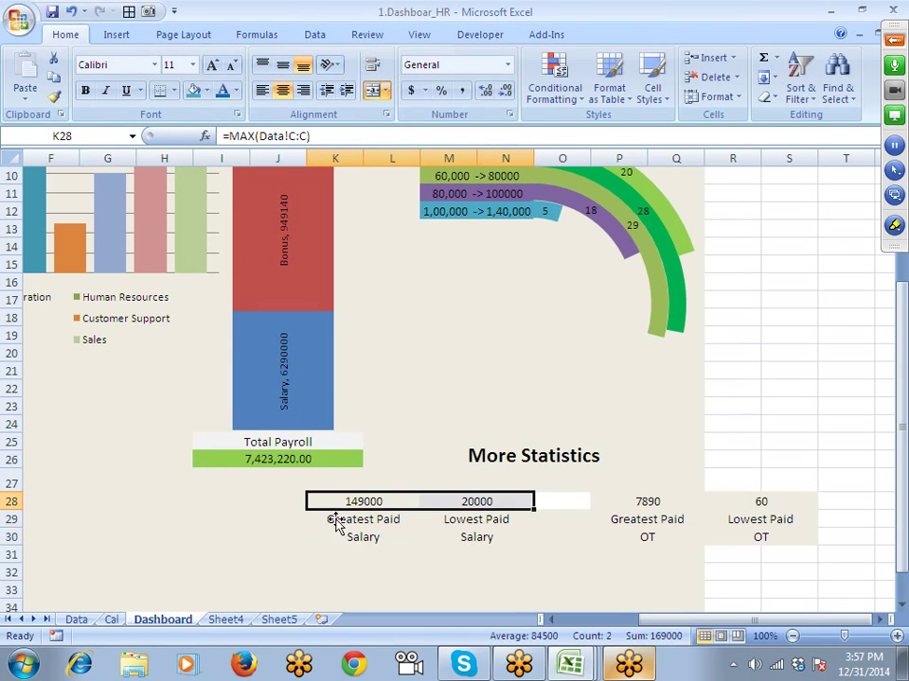
pyautogui.click(207, 91)
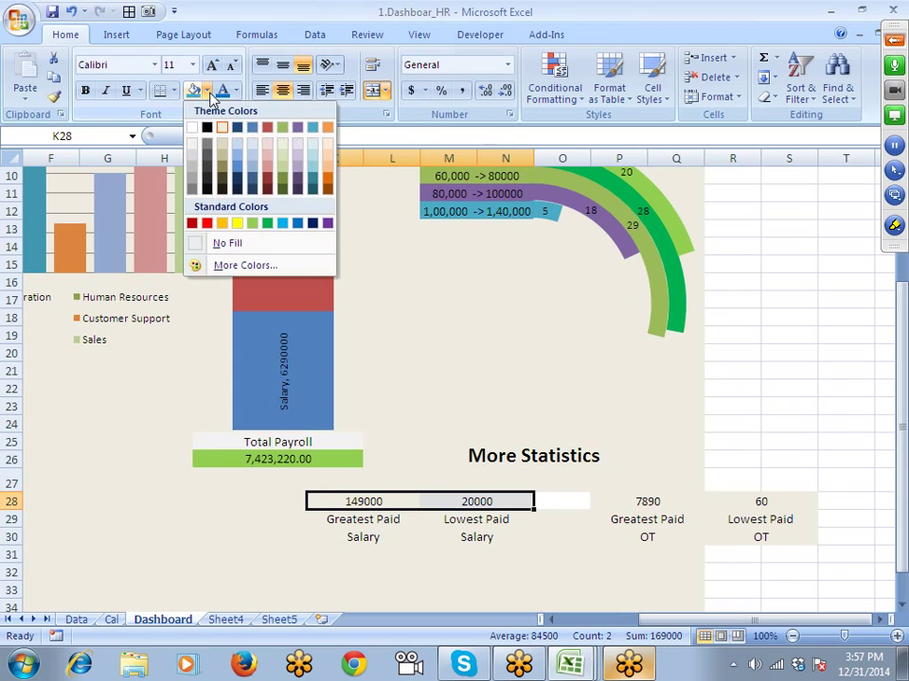
pyautogui.click(271, 165)
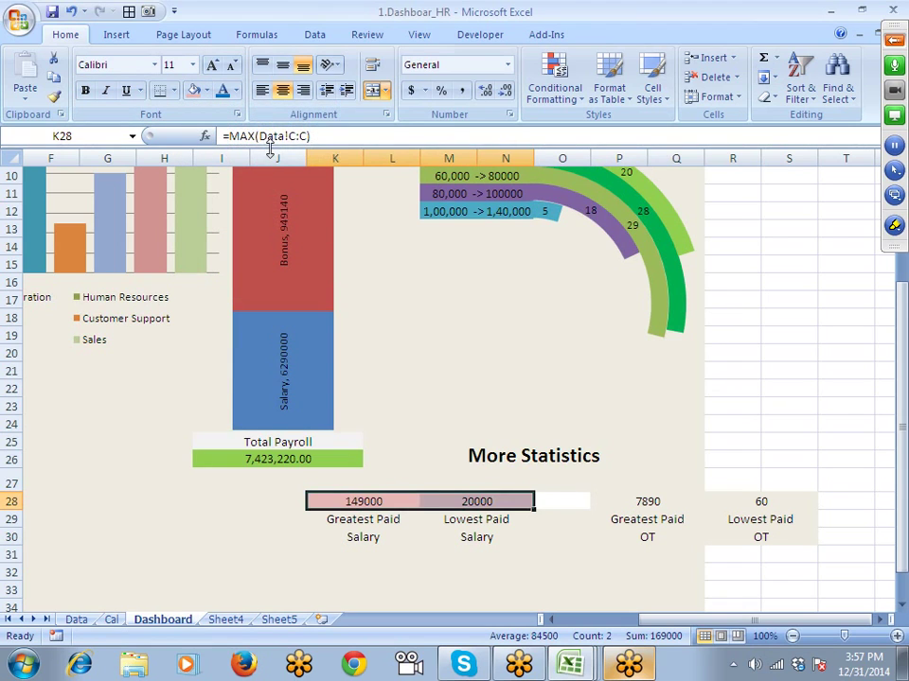
# Step: Apply All Borders to the salary statistics block K28:N30
pyautogui.hotkey('shift', 'Down')
pyautogui.hotkey('shift', 'Down')
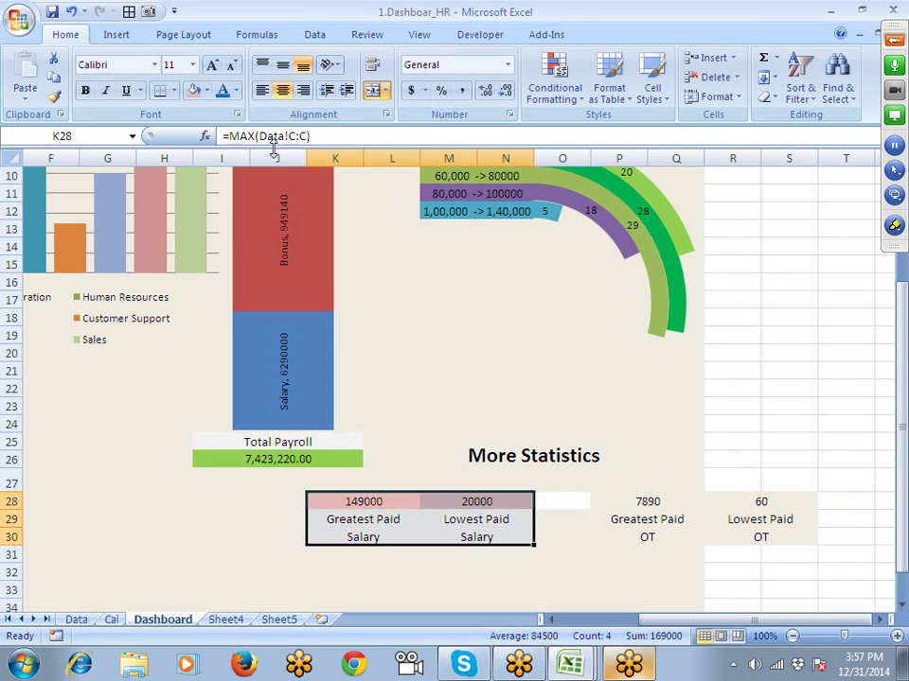
pyautogui.click(173, 90)
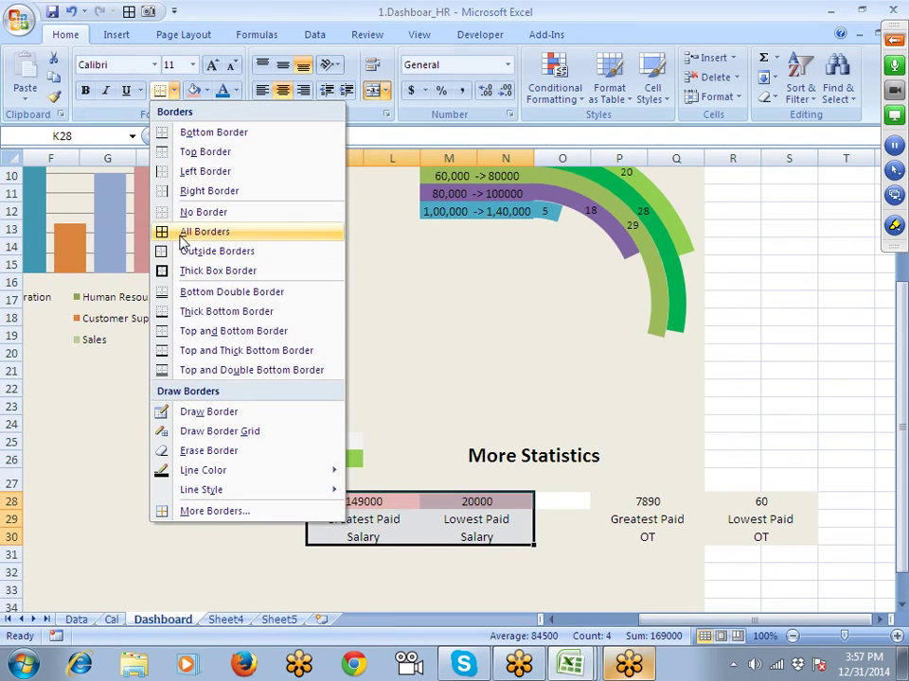
pyautogui.click(183, 241)
pyautogui.click(296, 519)
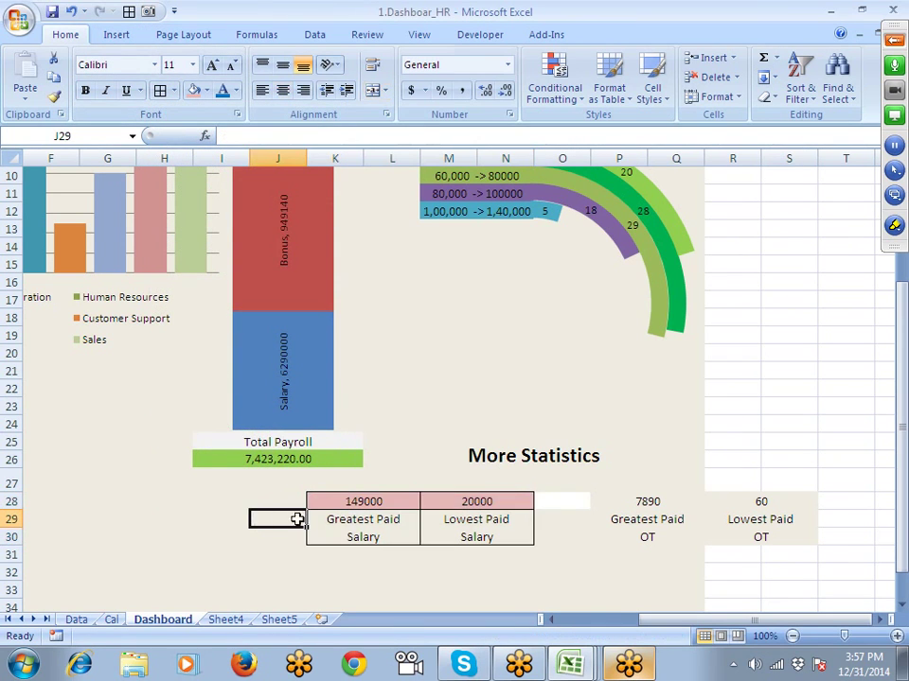
pyautogui.moveTo(297, 520)
pyautogui.mouseDown()
pyautogui.moveTo(324, 500)
pyautogui.moveTo(307, 502)
pyautogui.mouseUp()
pyautogui.click(283, 520)
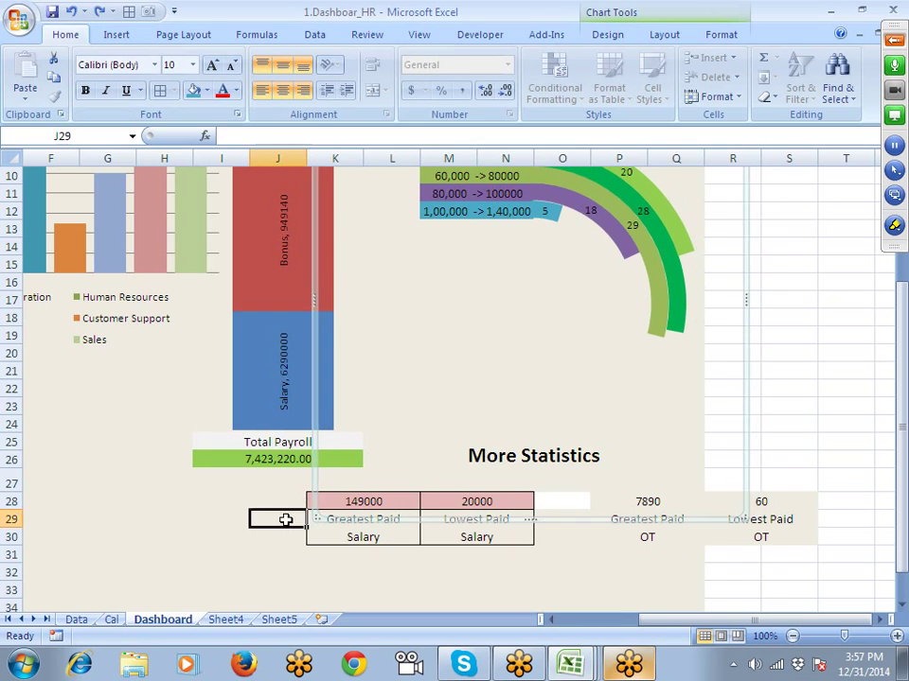
pyautogui.click(314, 502)
pyautogui.click(300, 506)
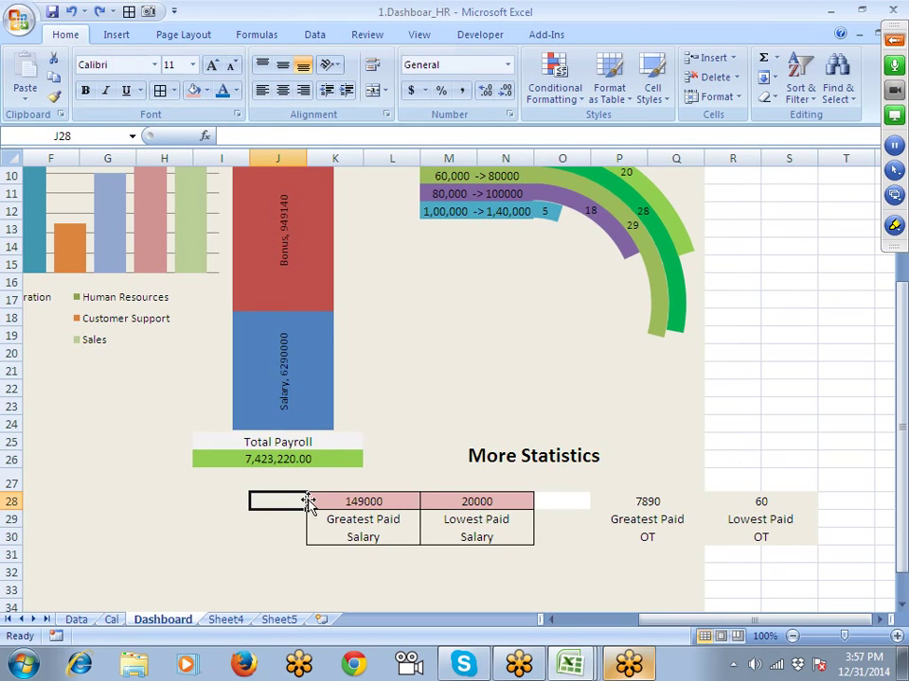
pyautogui.click(308, 503)
pyautogui.hotkey('shift', 'Right')
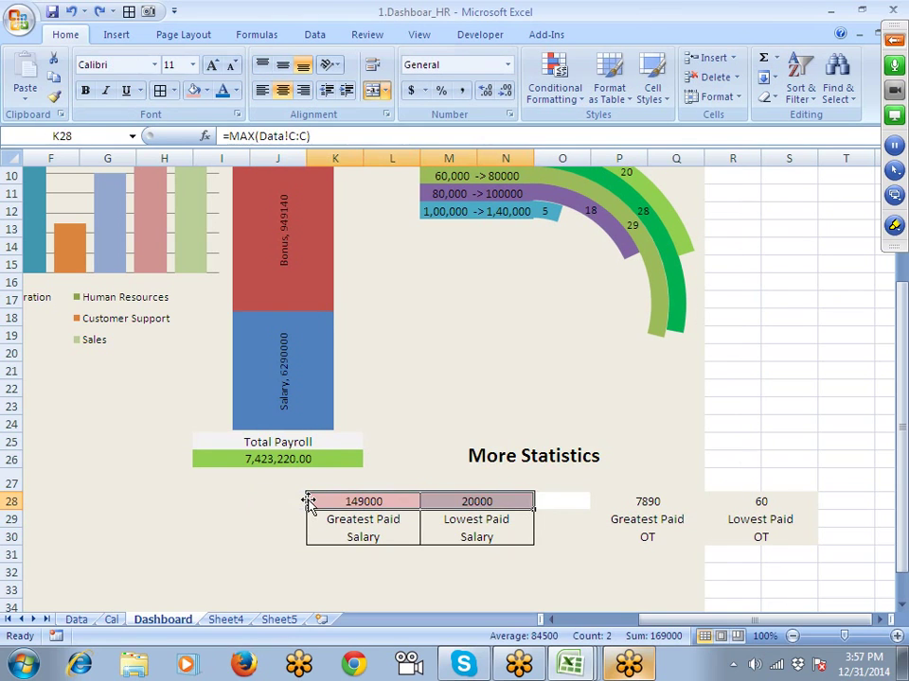
pyautogui.rightClick(358, 508)
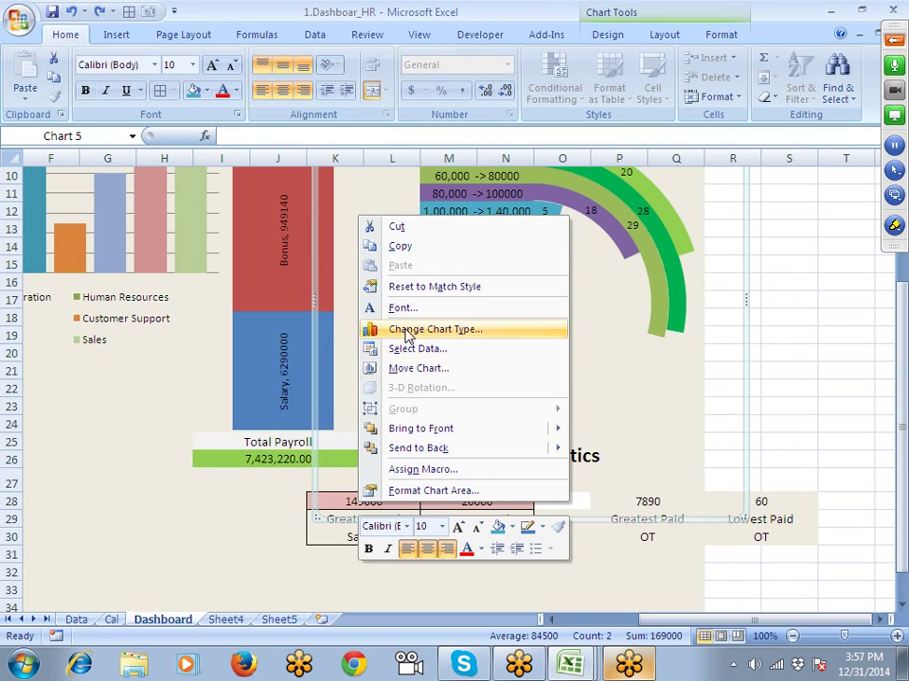
pyautogui.click(308, 509)
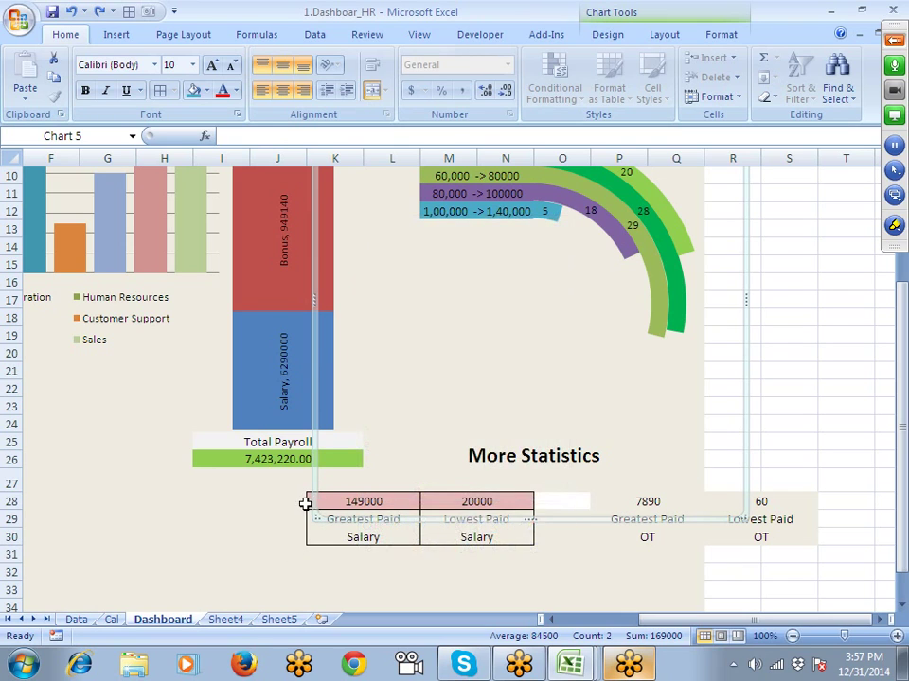
# Step: Copy the formatting of the salary statistics block K28:N30 onto the overtime block P28:S30 with Format Painter
pyautogui.hotkey('shift', 'Right')
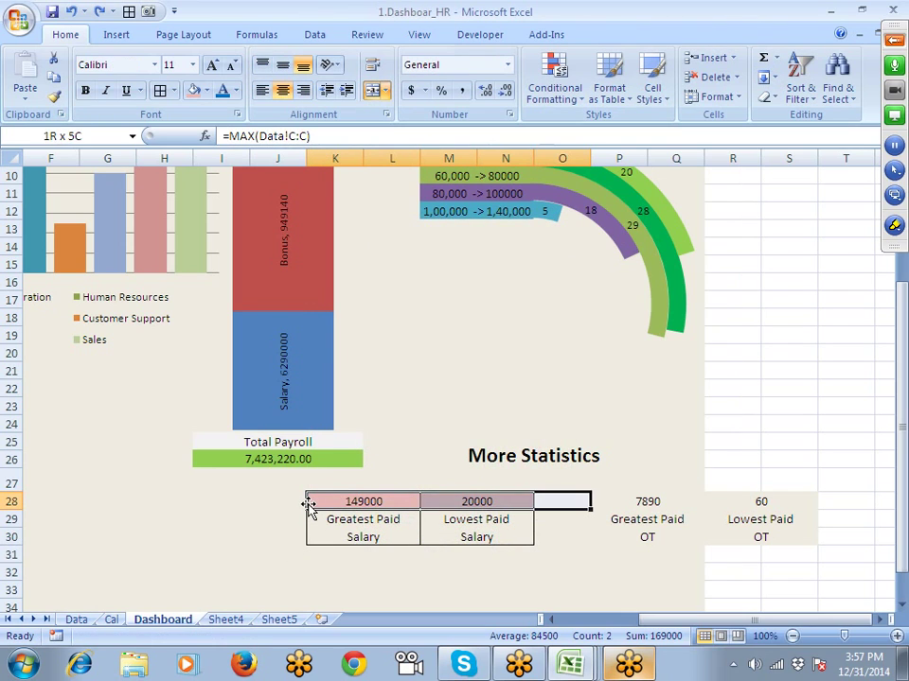
pyautogui.press('Left')
pyautogui.press('Right')
pyautogui.hotkey('shift', 'Right')
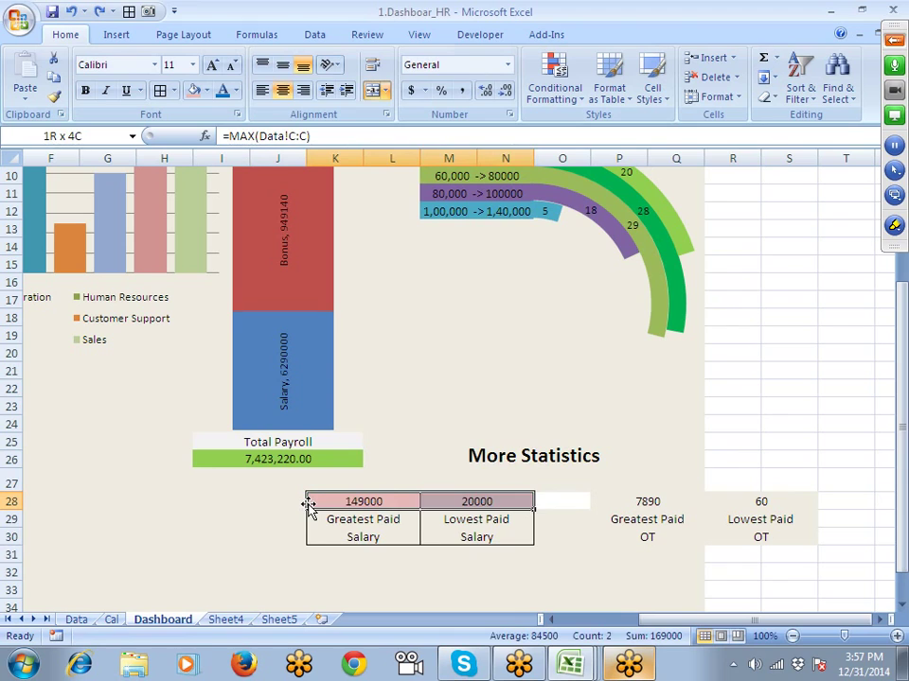
pyautogui.hotkey('shift', 'Down')
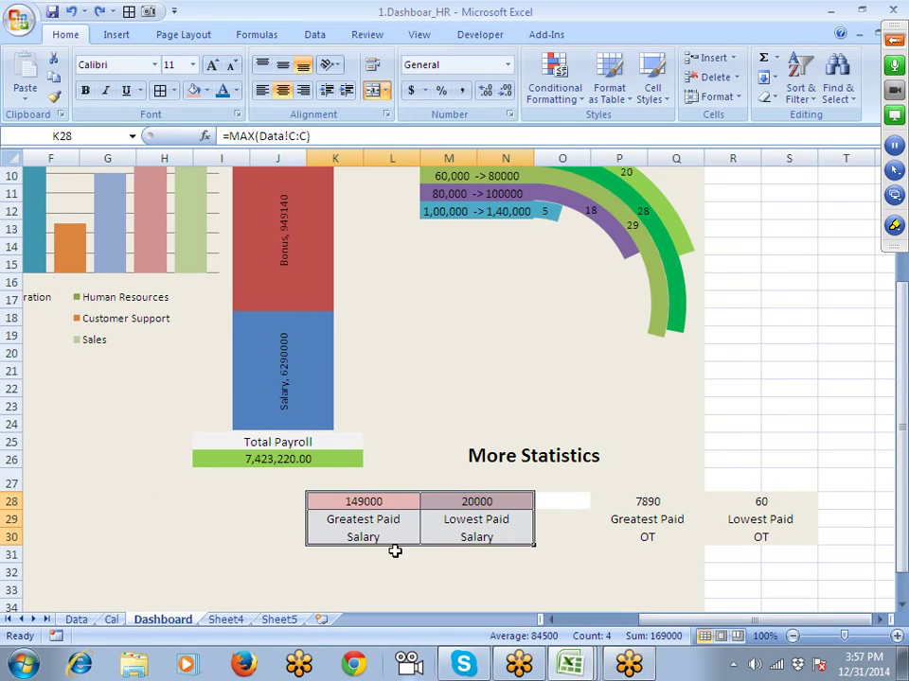
pyautogui.click(54, 97)
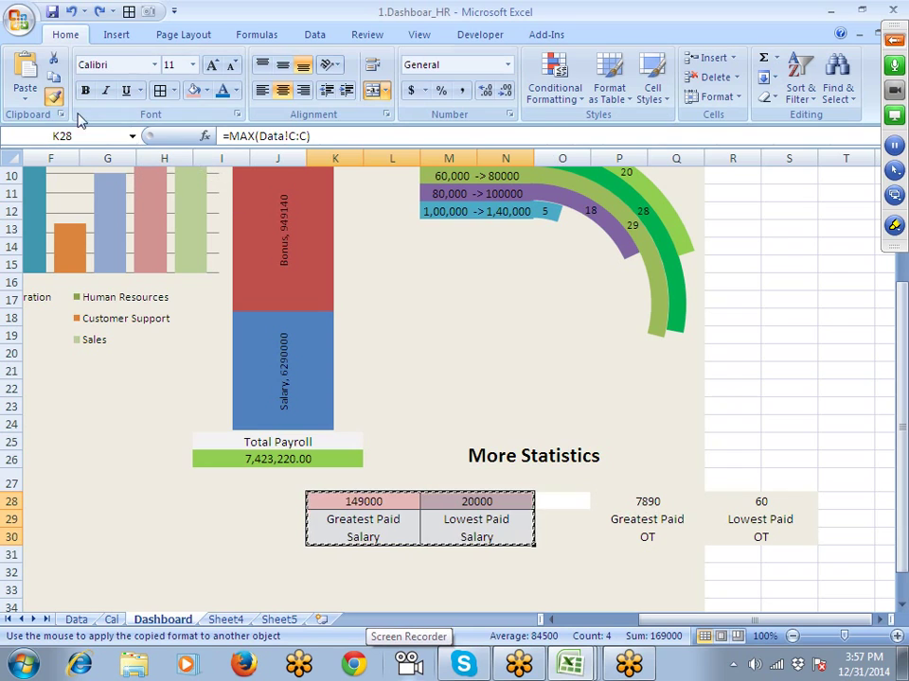
pyautogui.click(54, 96)
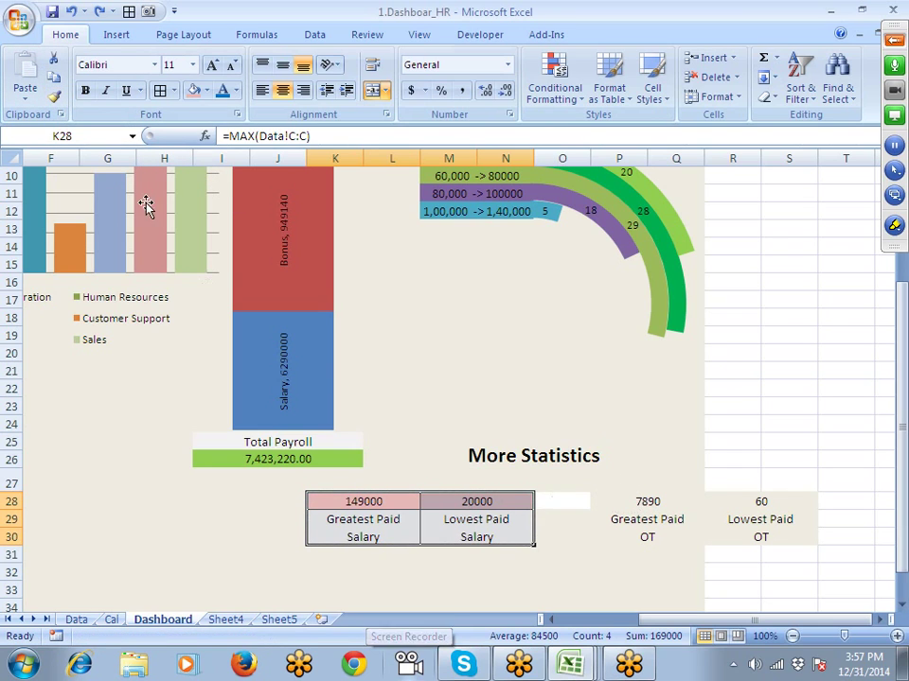
pyautogui.click(54, 96)
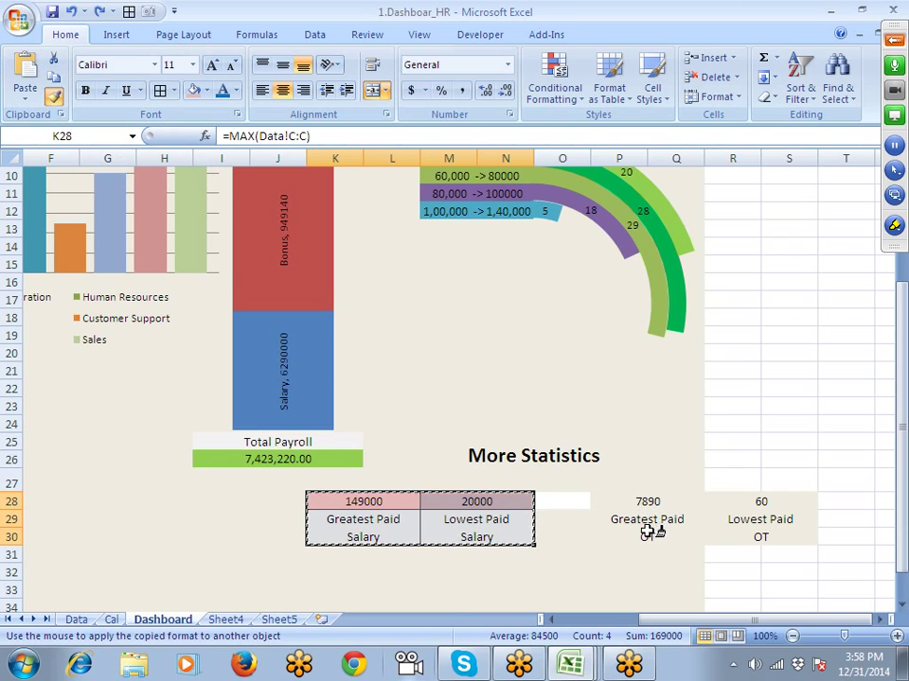
pyautogui.moveTo(650, 537)
pyautogui.mouseDown()
pyautogui.moveTo(710, 538)
pyautogui.moveTo(728, 528)
pyautogui.moveTo(728, 515)
pyautogui.mouseUp()
pyautogui.click(613, 575)
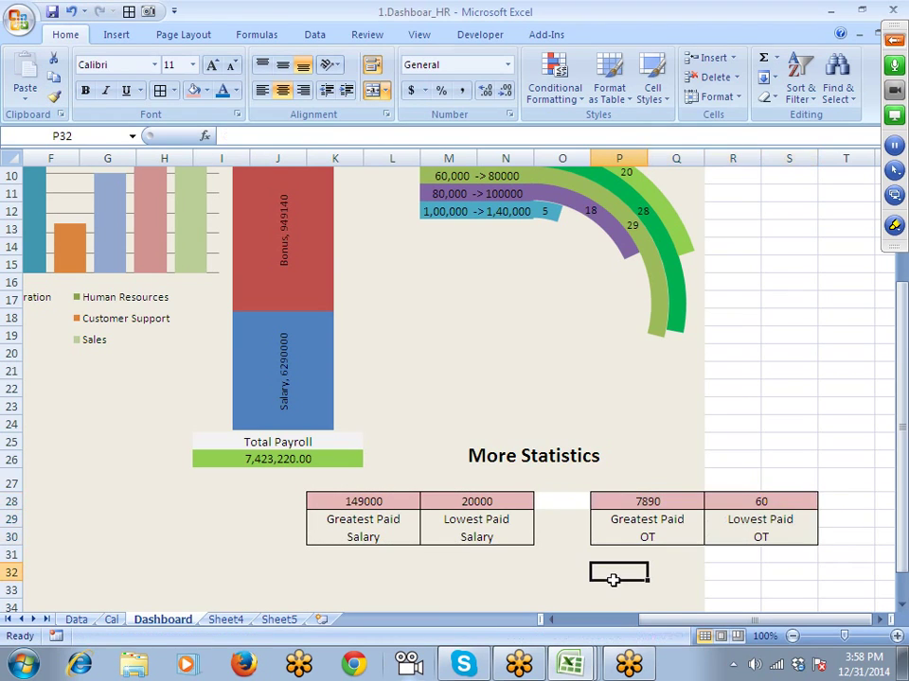
# Step: Narrow column O between the two statistics blocks and move the salary doughnut chart so its rings meet the salary range labels
pyautogui.moveTo(587, 154); pyautogui.dragTo(542, 153)
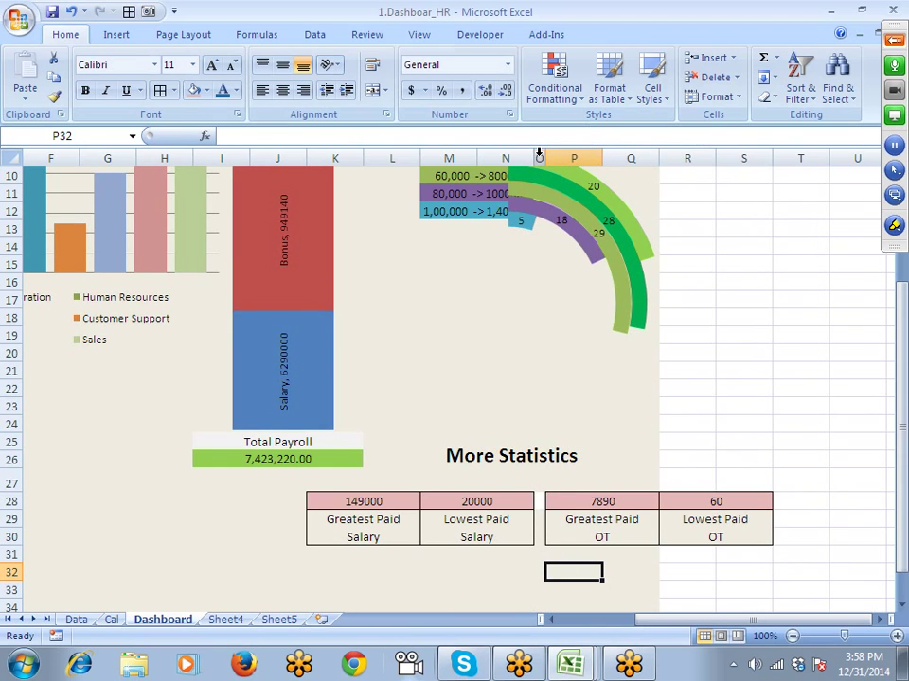
pyautogui.scroll(2, 529, 226)
pyautogui.scroll(-1, 534, 223)
pyautogui.click(537, 227)
pyautogui.scroll(2, 604, 262)
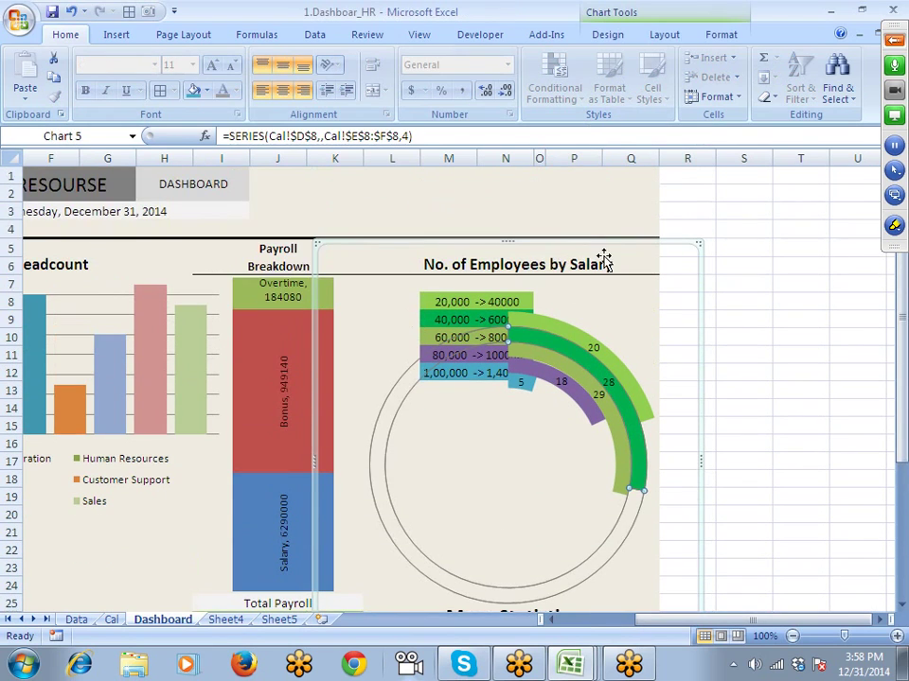
pyautogui.moveTo(701, 274); pyautogui.dragTo(725, 264)
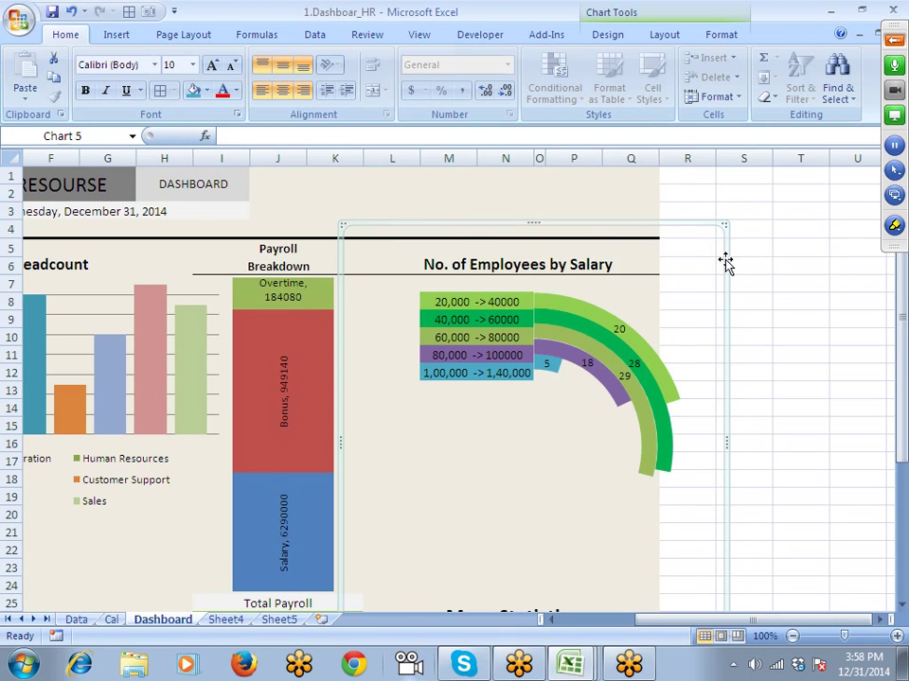
# Step: Try doughnut hole sizes of 20% and 10% in the Format Data Series settings of the salary chart's outermost ring
pyautogui.click(578, 308)
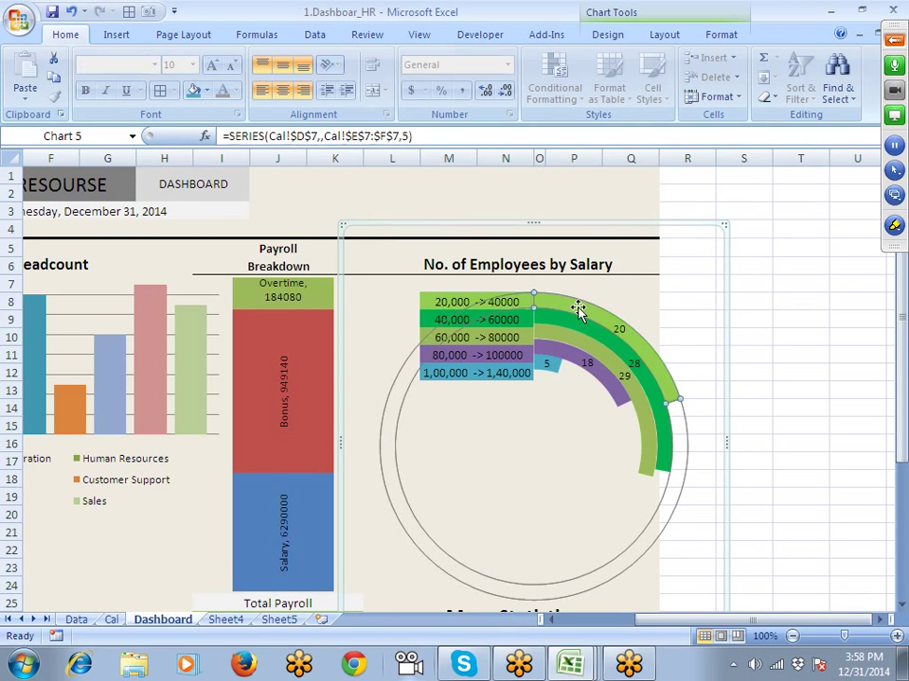
pyautogui.rightClick(580, 305)
pyautogui.click(655, 459)
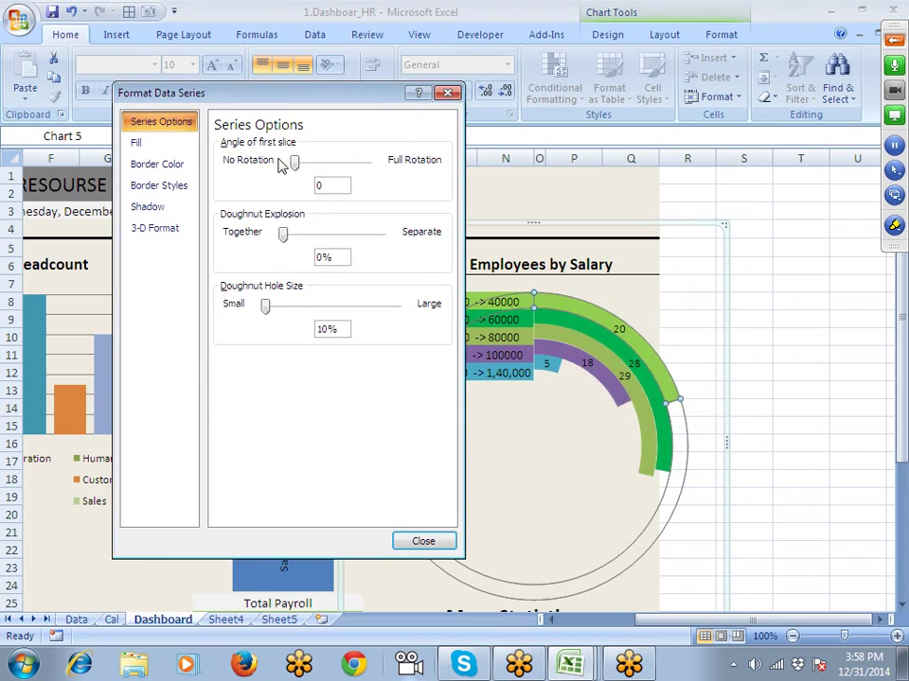
pyautogui.moveTo(227, 118); pyautogui.dragTo(163, 107)
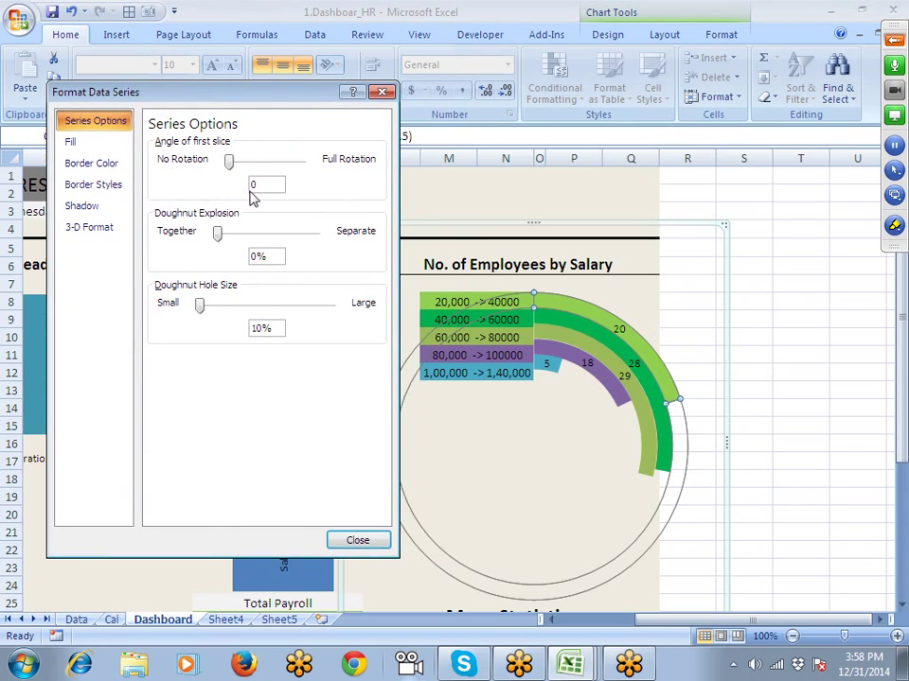
pyautogui.click(209, 308)
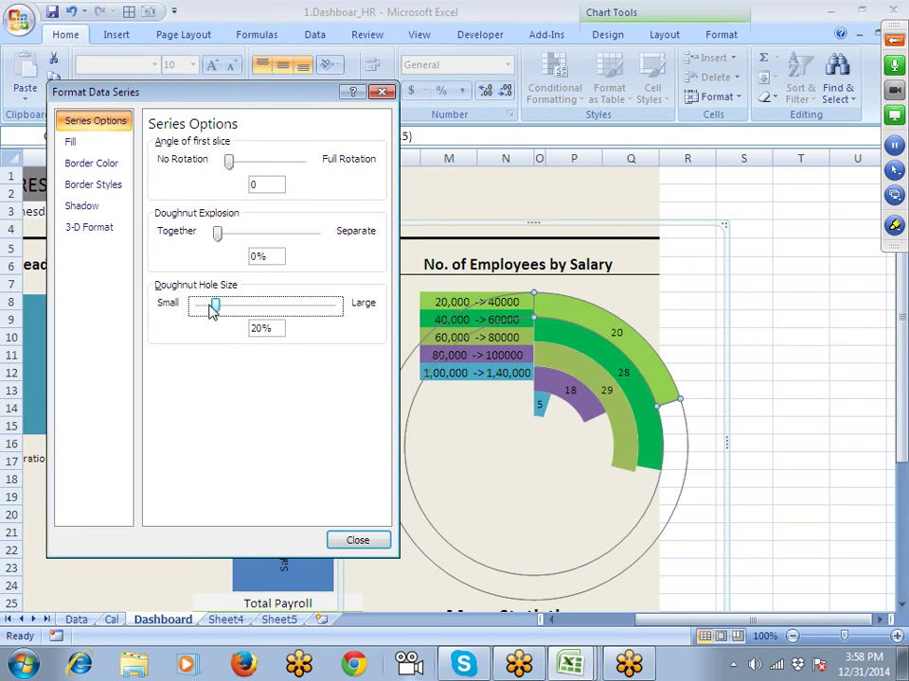
pyautogui.doubleClick(253, 328)
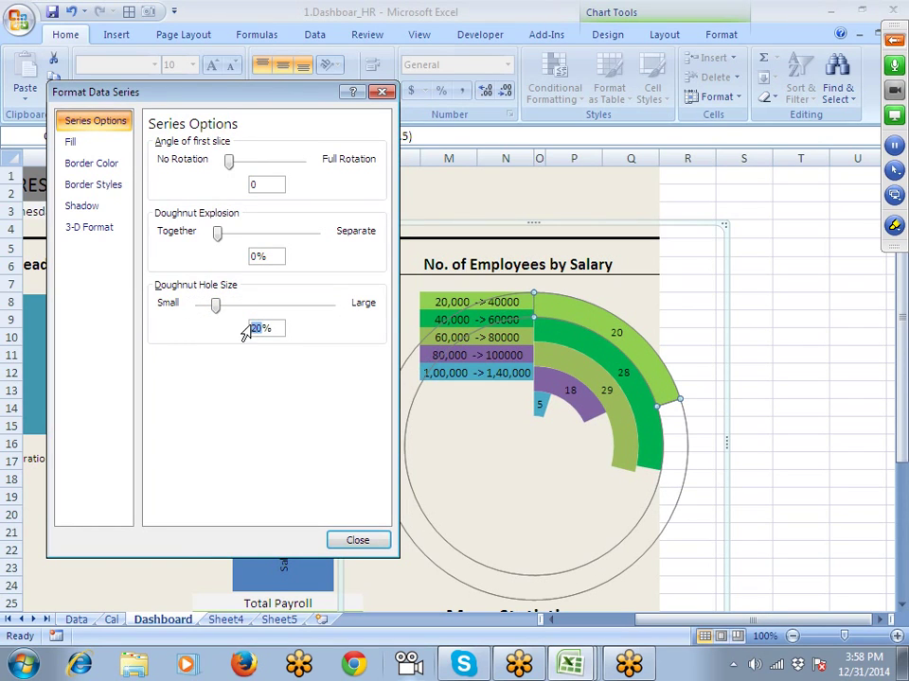
pyautogui.write('10')
pyautogui.press('Return')
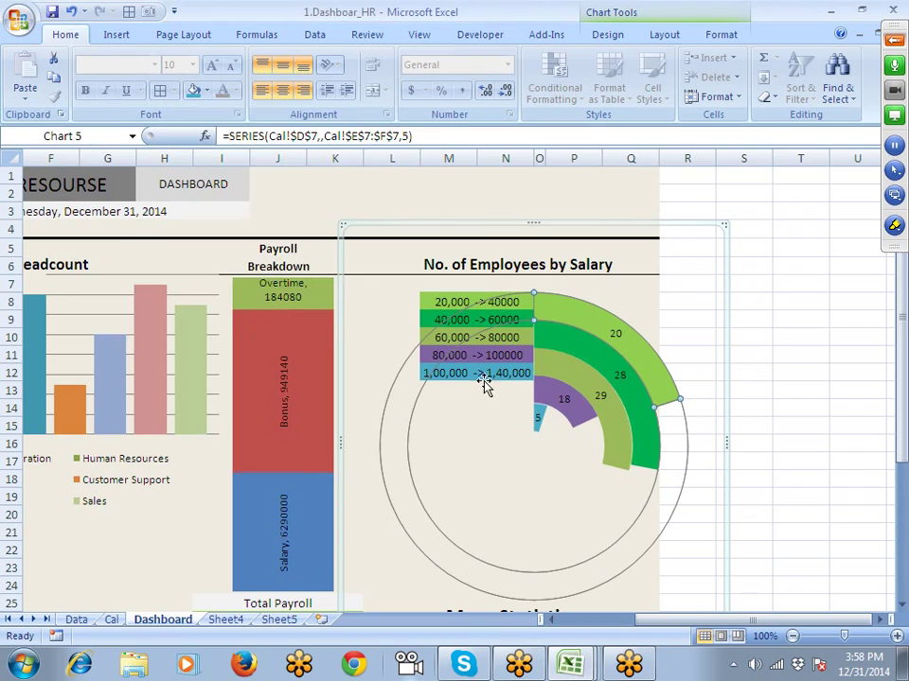
# Step: Try to set the salary chart's doughnut hole size to 2 through the outermost ring's series options
pyautogui.click(801, 288)
pyautogui.click(669, 308)
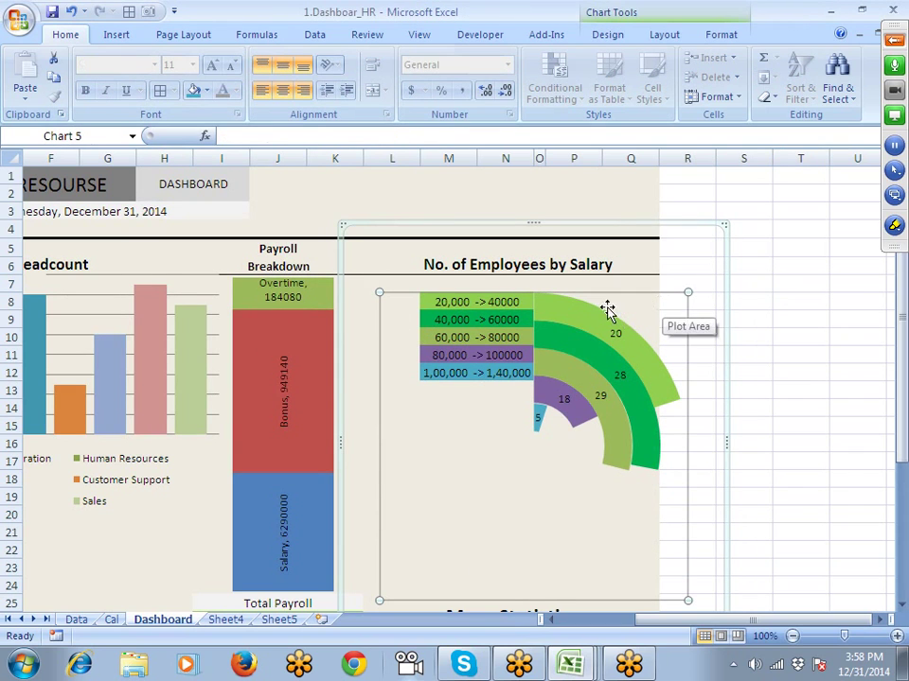
pyautogui.click(574, 318)
pyautogui.rightClick(572, 322)
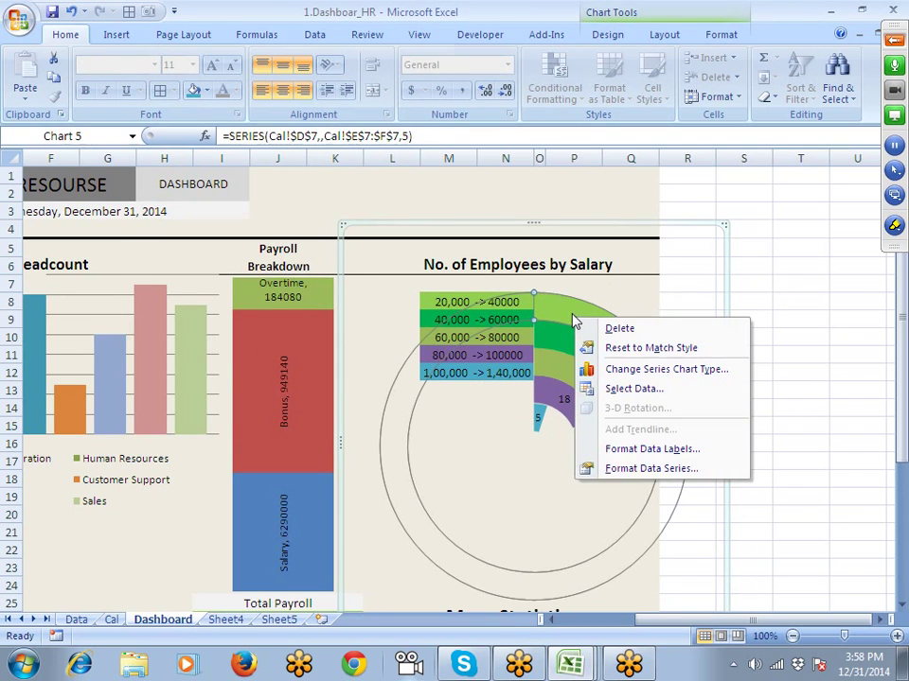
pyautogui.click(651, 469)
pyautogui.moveTo(260, 327); pyautogui.dragTo(238, 332)
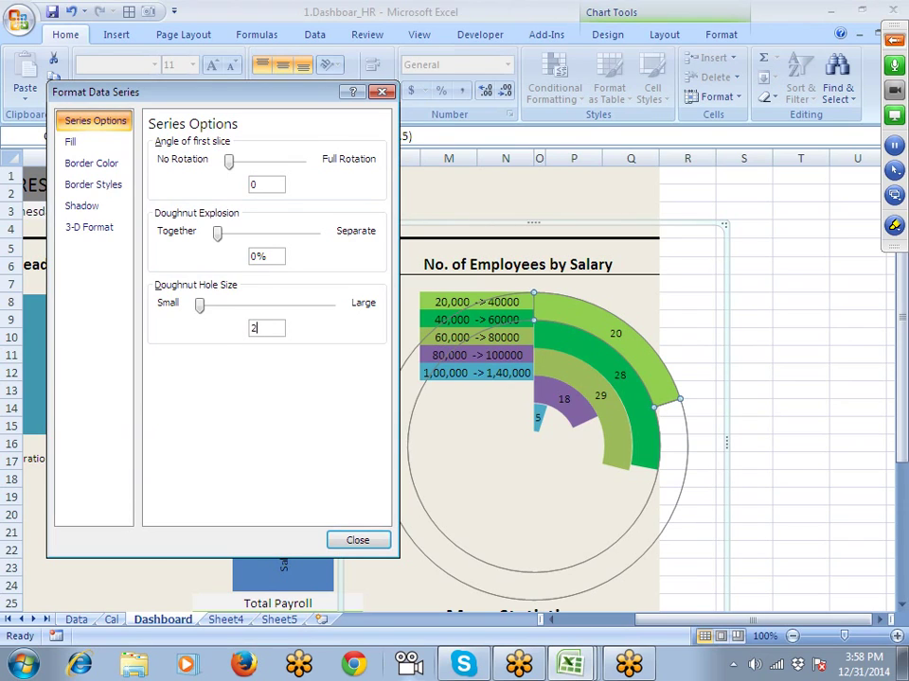
pyautogui.press('Return')
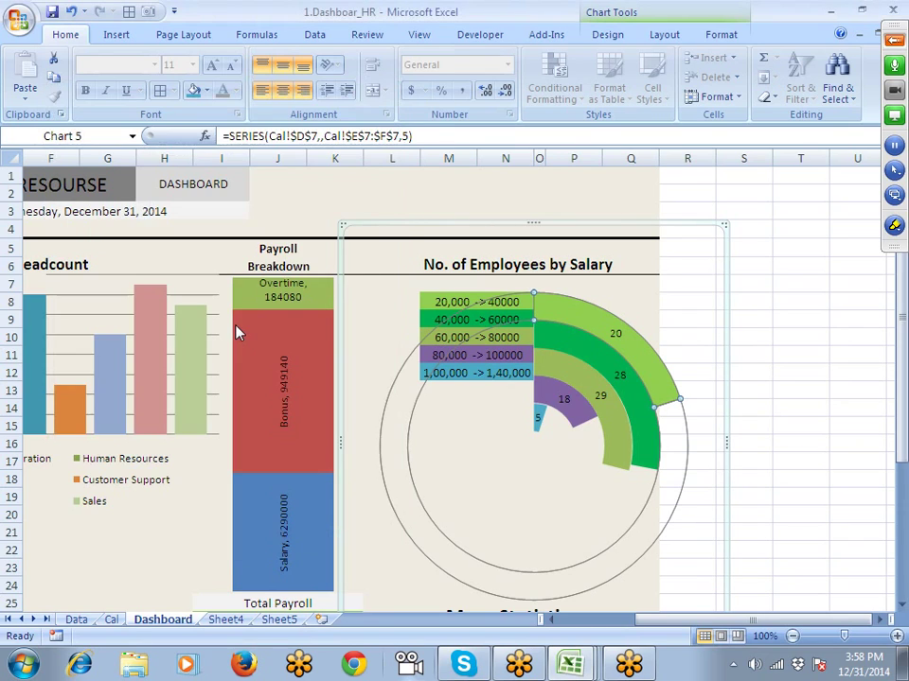
# Step: Undo the doughnut hole size changes on the salary chart
pyautogui.click(787, 378)
pyautogui.hotkey('ctrl', 'z')
pyautogui.hotkey('ctrl', 'z')
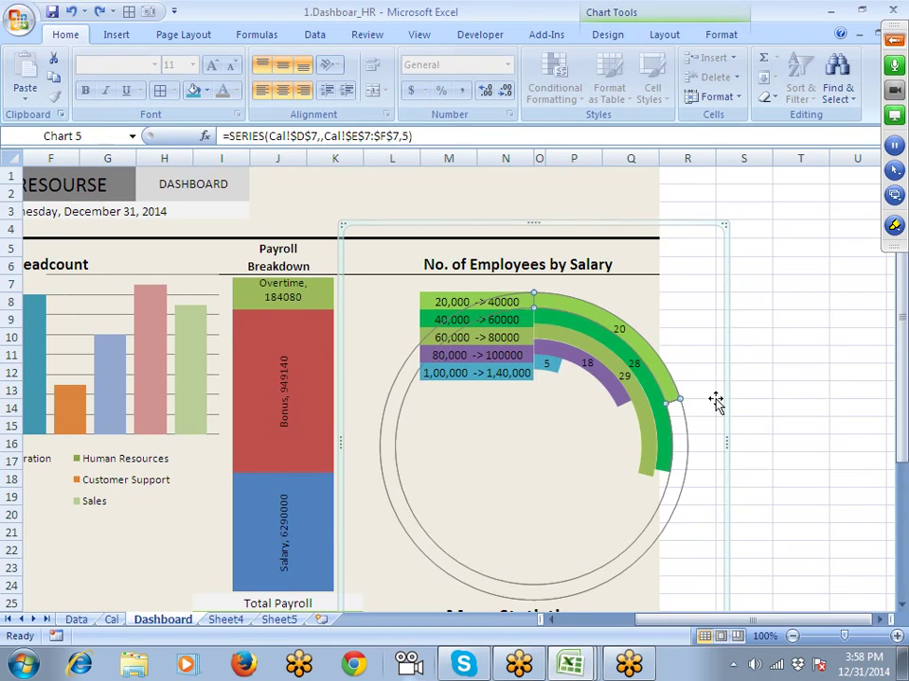
# Step: Try to resize the salary chart's plot area from its lower corner above the More Statistics heading
pyautogui.click(549, 369)
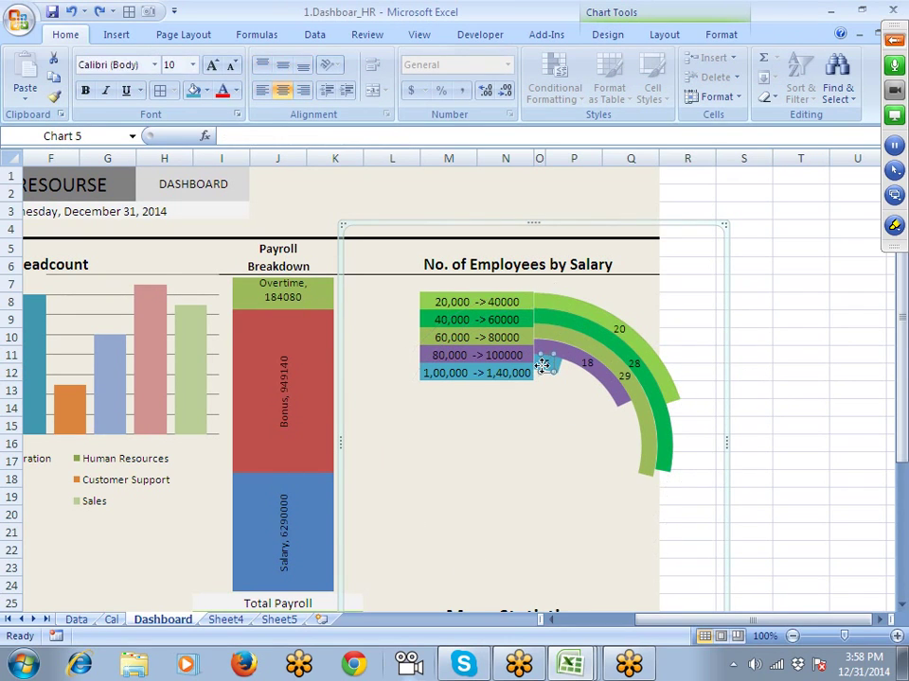
pyautogui.click(549, 311)
pyautogui.click(630, 304)
pyautogui.scroll(-3, 570, 373)
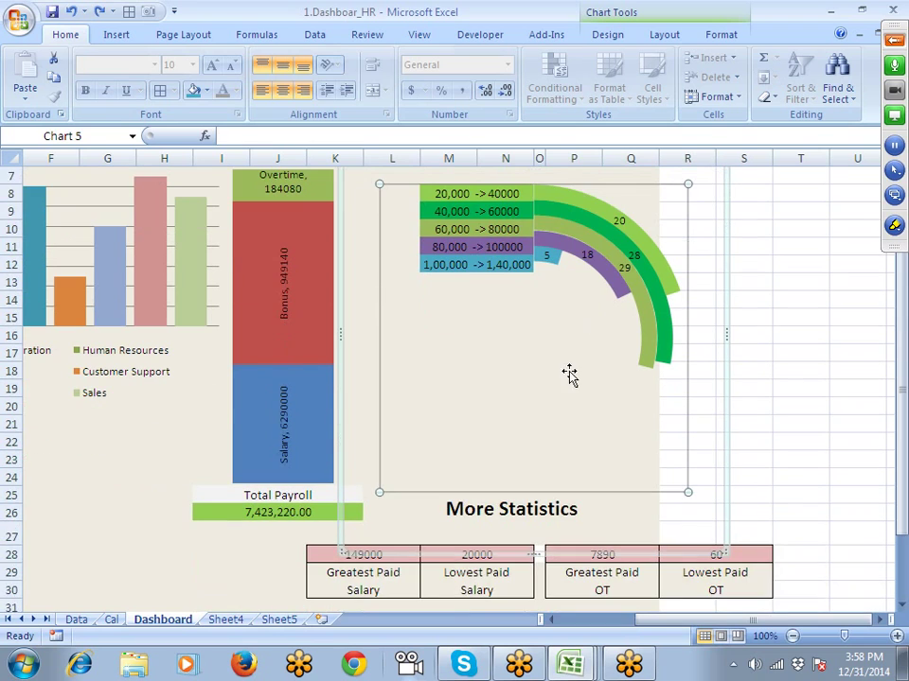
pyautogui.scroll(3, 554, 425)
pyautogui.scroll(-3, 551, 402)
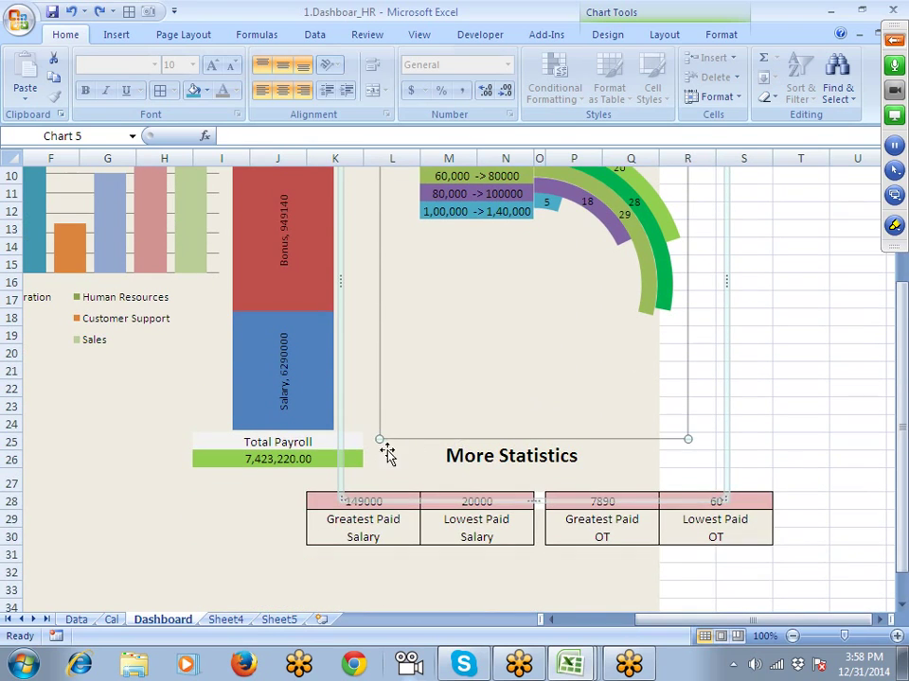
pyautogui.moveTo(379, 439); pyautogui.dragTo(379, 455)
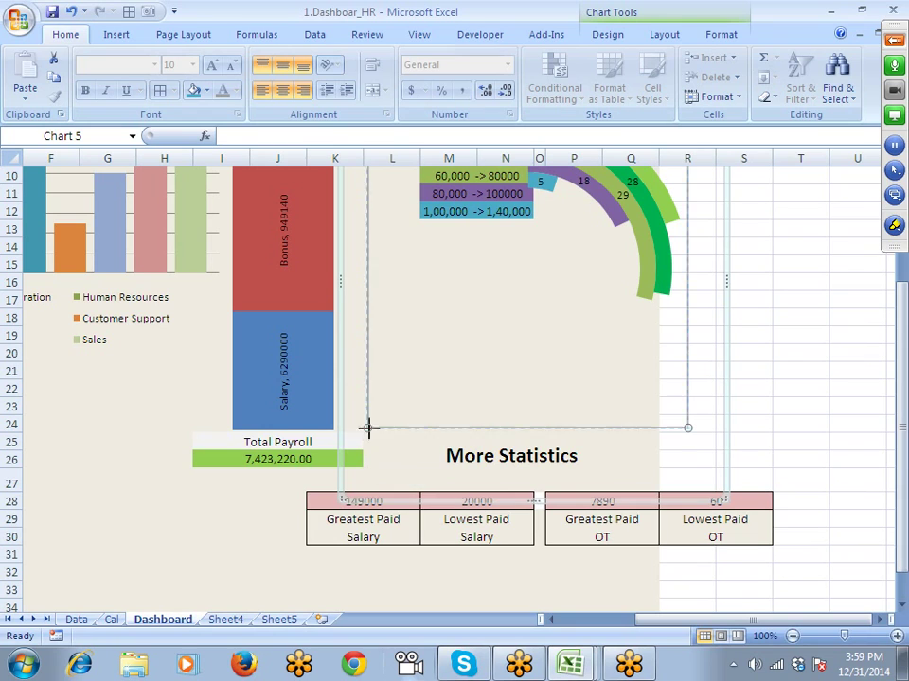
pyautogui.moveTo(367, 427); pyautogui.dragTo(384, 384)
# Step: Stretch the salary doughnut chart's frame down to row 29 and up to the top of row 3
pyautogui.scroll(3, 395, 391)
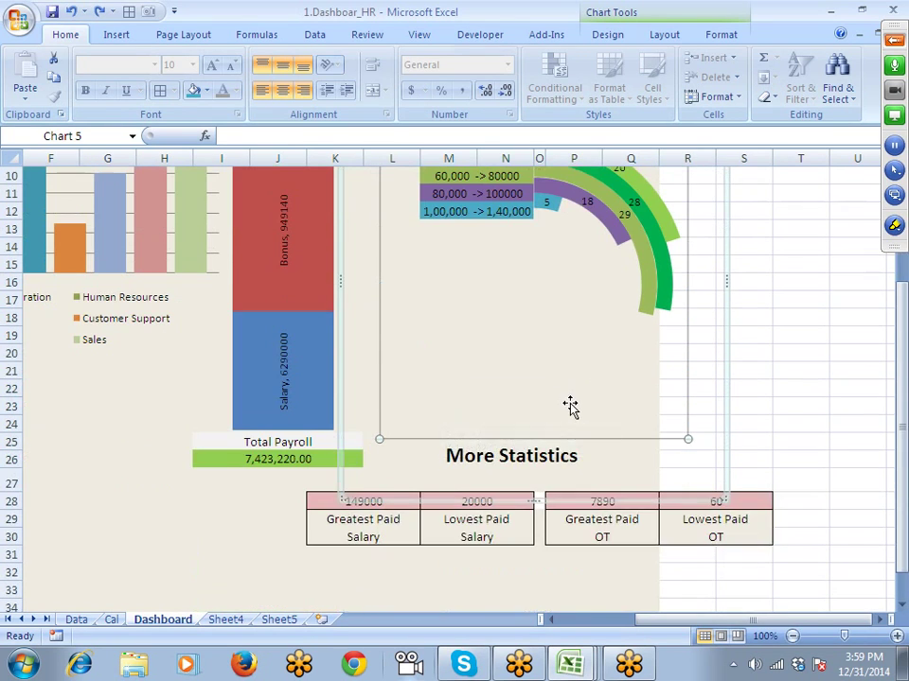
pyautogui.scroll(-3, 440, 414)
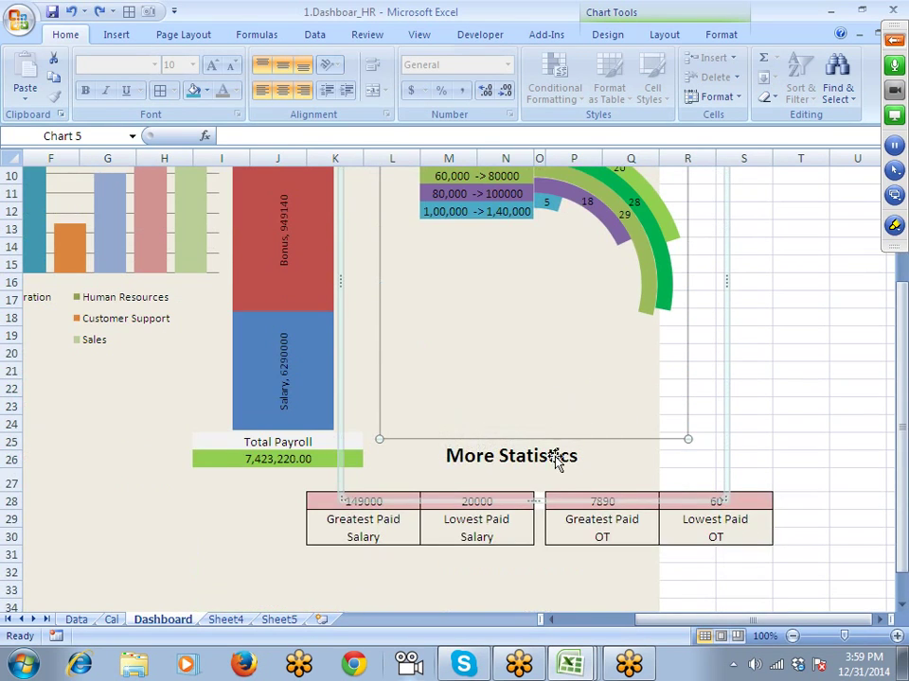
pyautogui.click(540, 501)
pyautogui.moveTo(539, 502); pyautogui.dragTo(537, 518)
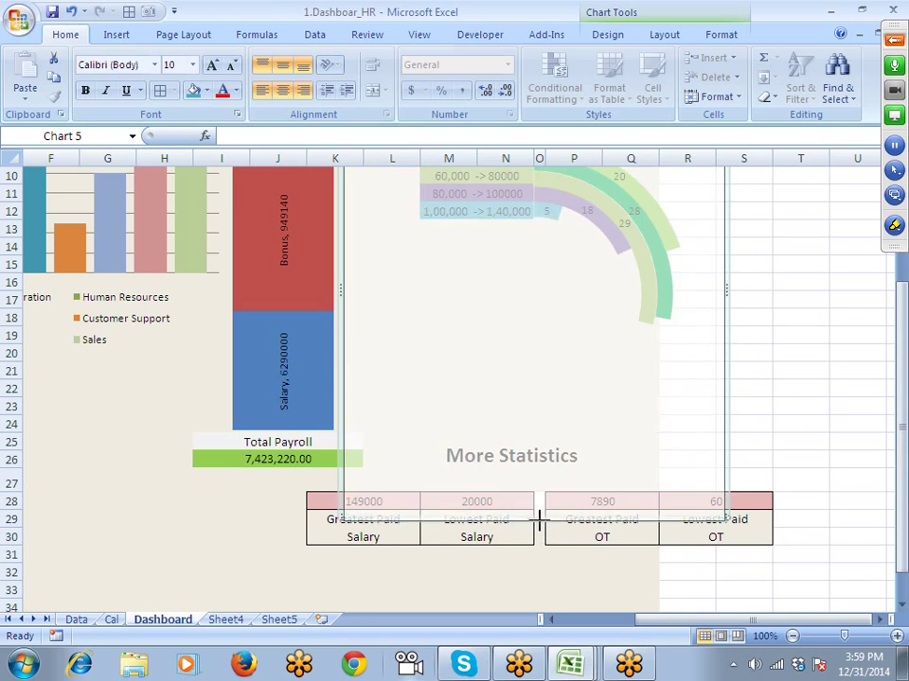
pyautogui.scroll(2, 639, 422)
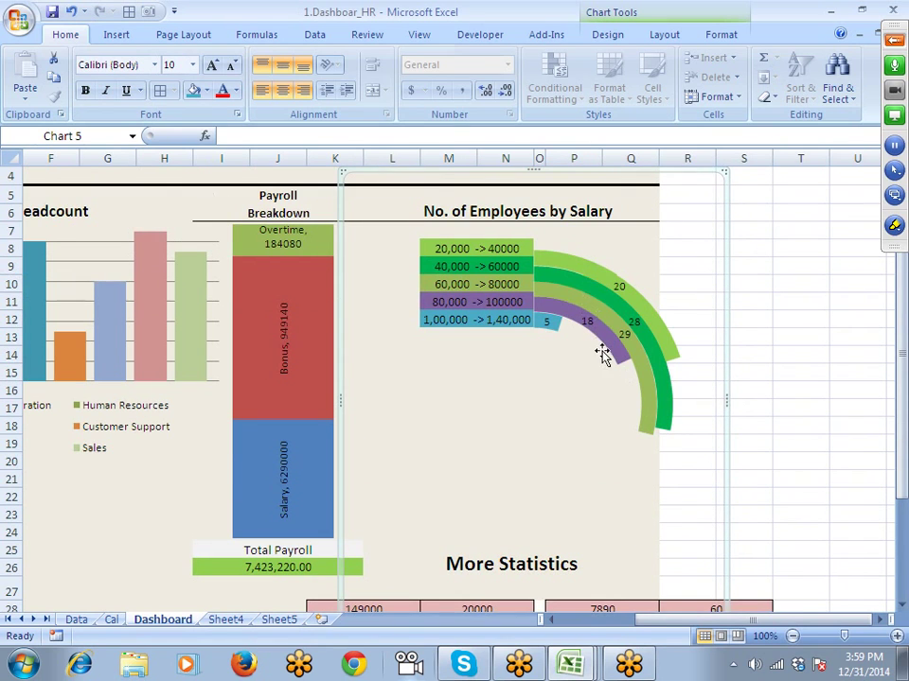
pyautogui.scroll(1, 568, 313)
pyautogui.moveTo(531, 224); pyautogui.dragTo(530, 204)
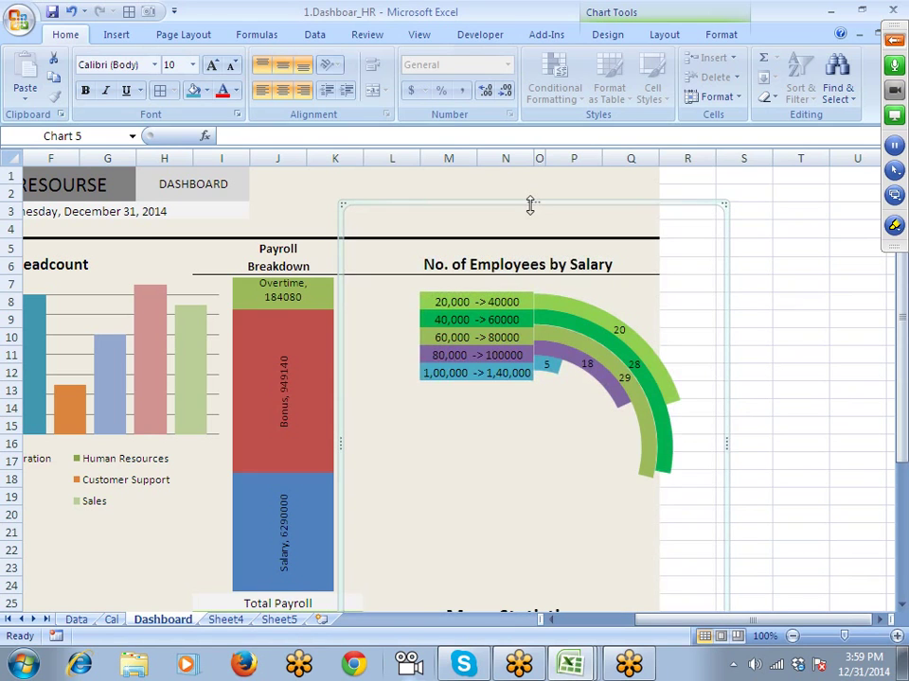
# Step: Extend the salary doughnut chart's frame further, down into row 30 and up to row 2, aligning its rings with the labels
pyautogui.scroll(-5, 541, 349)
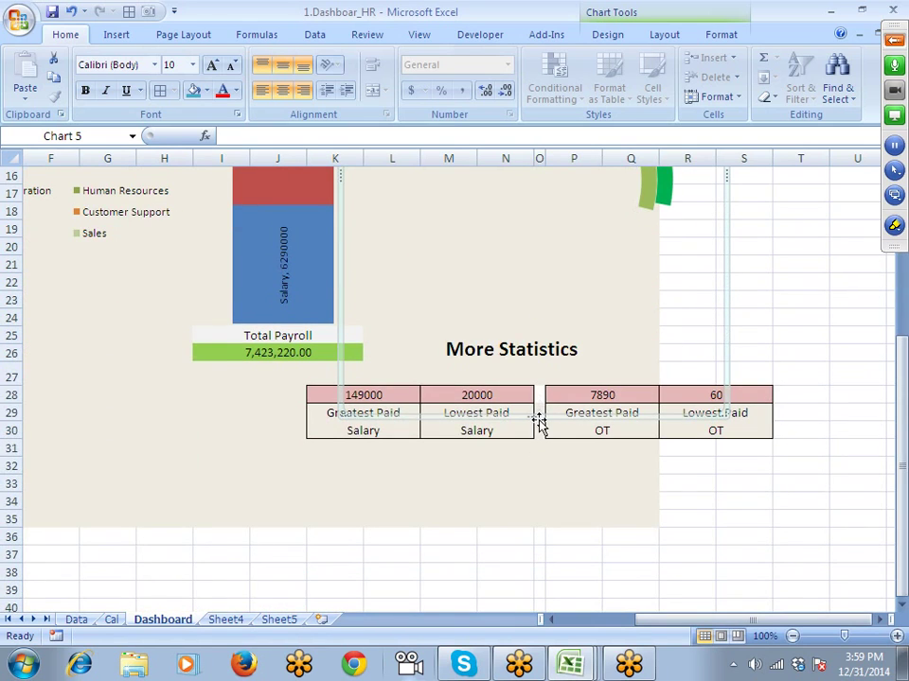
pyautogui.moveTo(537, 417); pyautogui.dragTo(538, 430)
pyautogui.scroll(3, 538, 438)
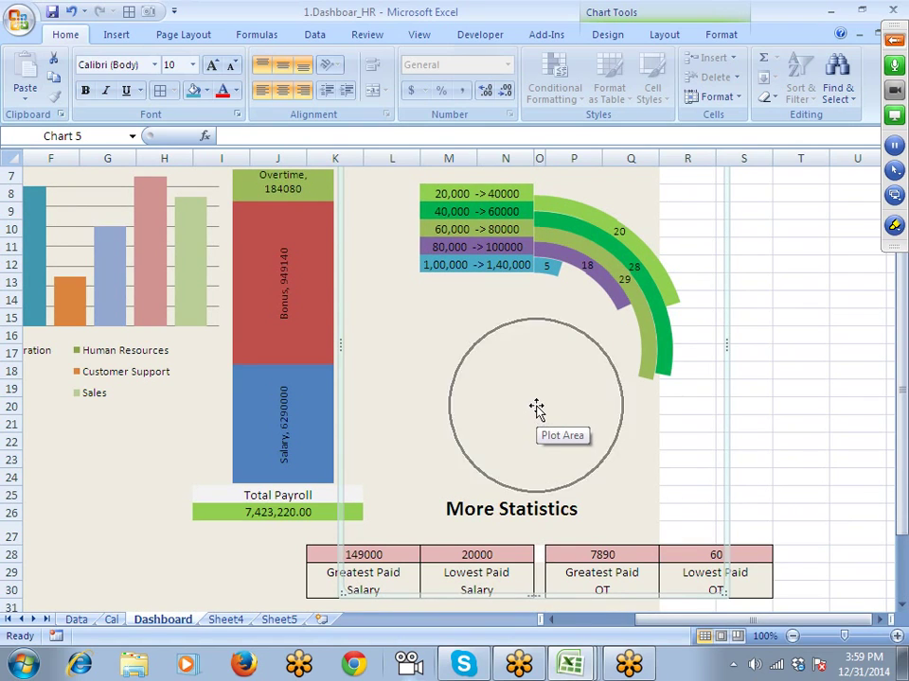
pyautogui.scroll(2, 531, 410)
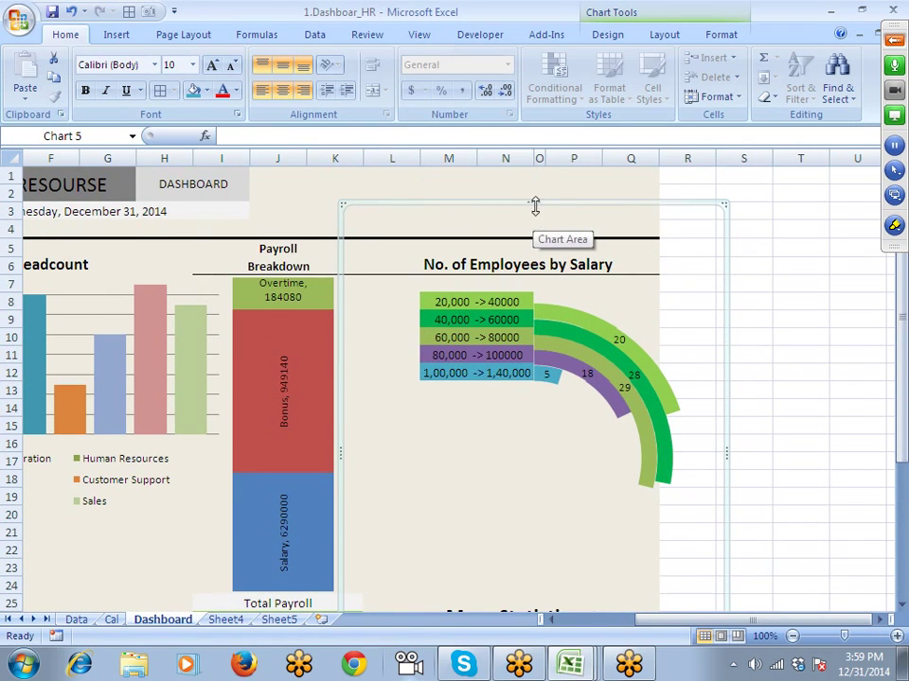
pyautogui.moveTo(535, 206); pyautogui.dragTo(534, 186)
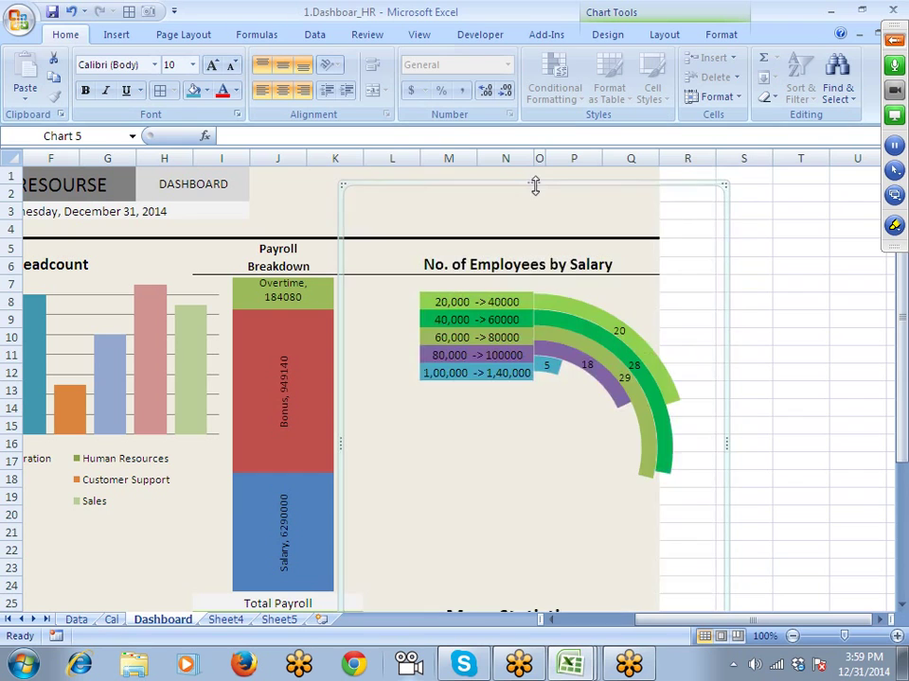
# Step: Set the doughnut hole size of the salary chart's rings to 44% so they line up with the range labels
pyautogui.click(569, 326)
pyautogui.click(566, 313)
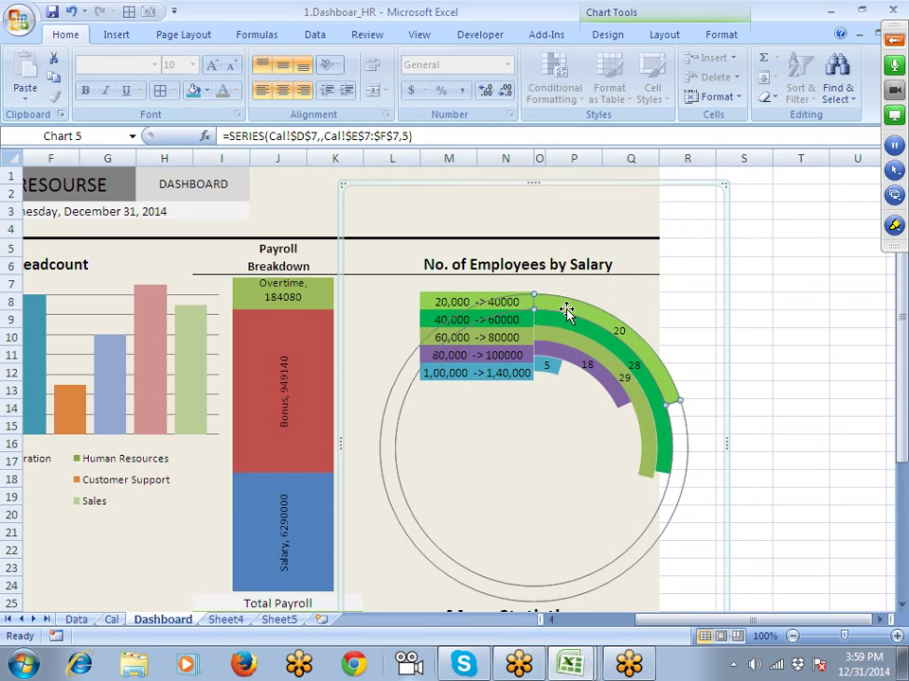
pyautogui.rightClick(566, 312)
pyautogui.click(641, 461)
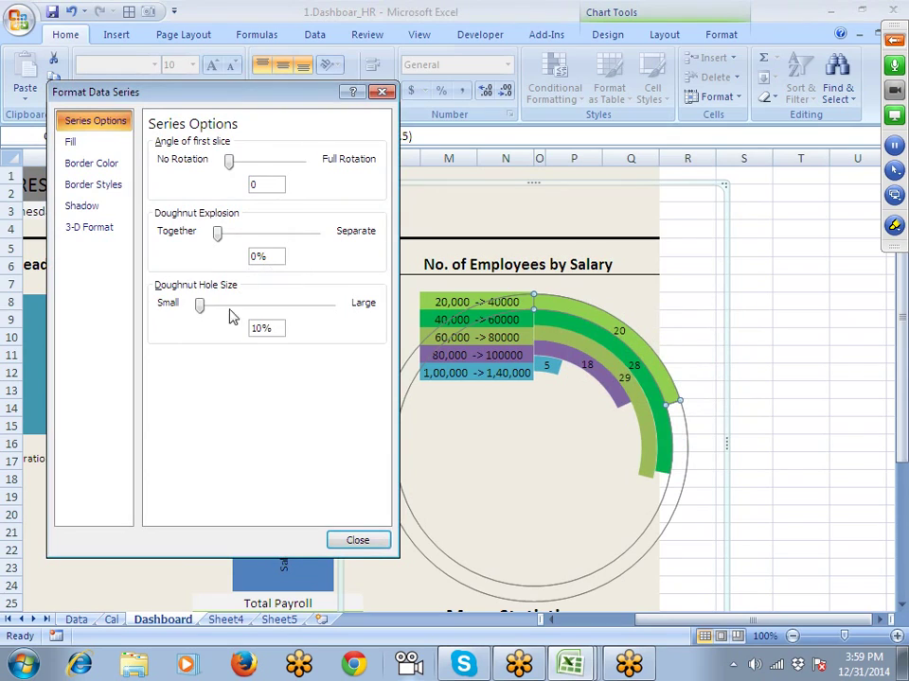
pyautogui.click(199, 308)
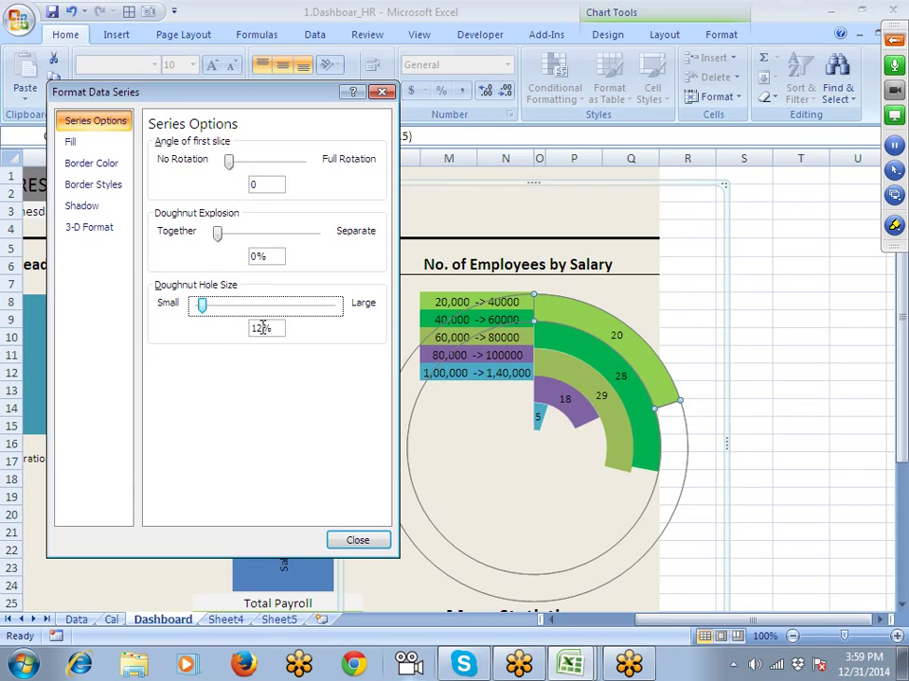
pyautogui.moveTo(201, 314); pyautogui.dragTo(258, 313)
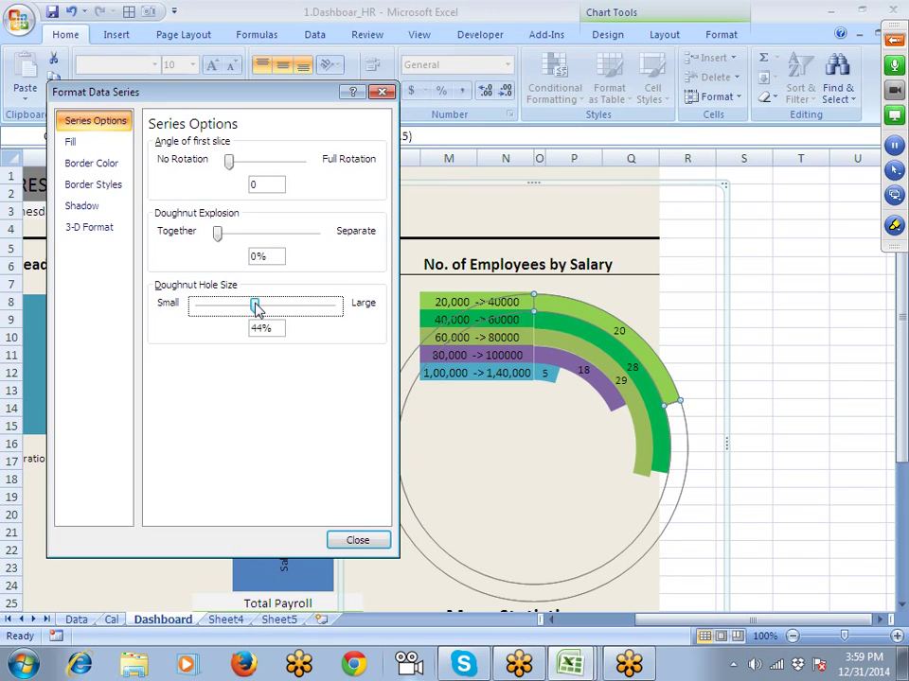
pyautogui.click(373, 541)
pyautogui.click(856, 317)
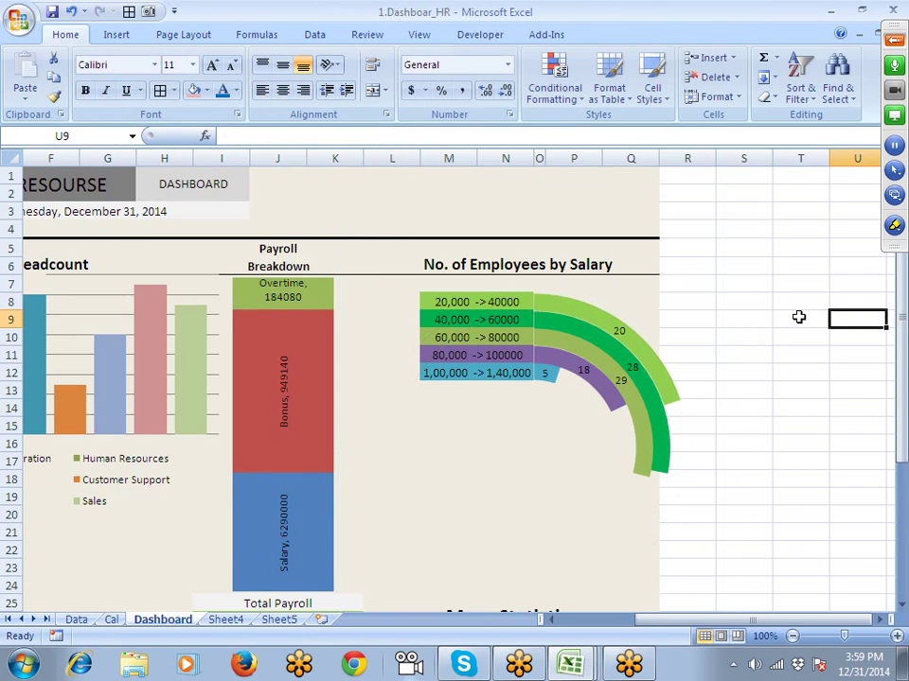
# Step: Nudge the salary doughnut chart slightly left so its rings meet the edge of the salary range labels
pyautogui.scroll(-2, 799, 317)
pyautogui.scroll(2, 785, 314)
pyautogui.click(709, 267)
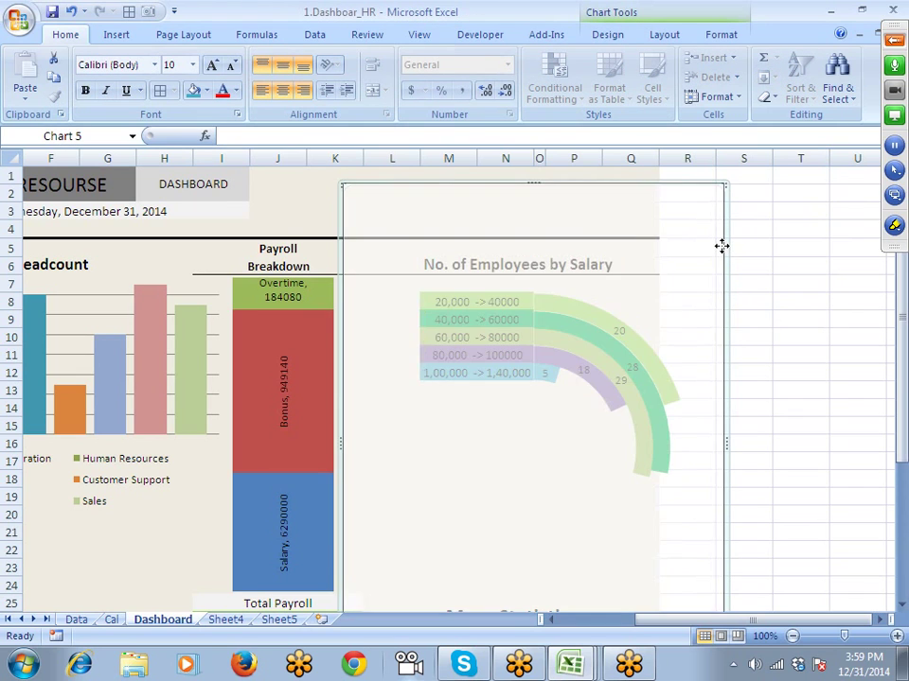
pyautogui.click(737, 248)
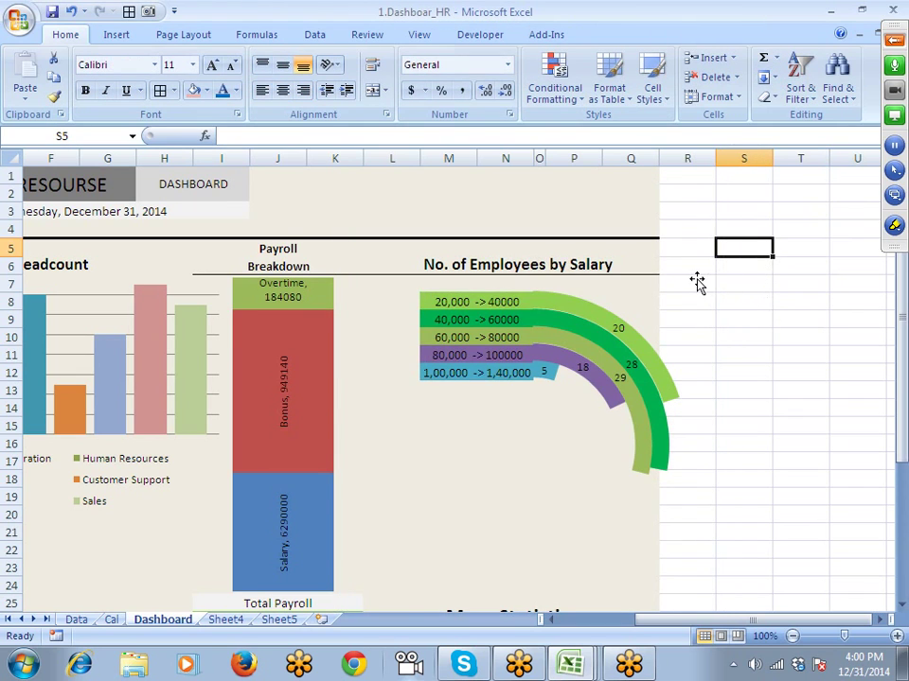
pyautogui.scroll(-3, 696, 282)
pyautogui.click(782, 316)
pyautogui.scroll(3, 788, 337)
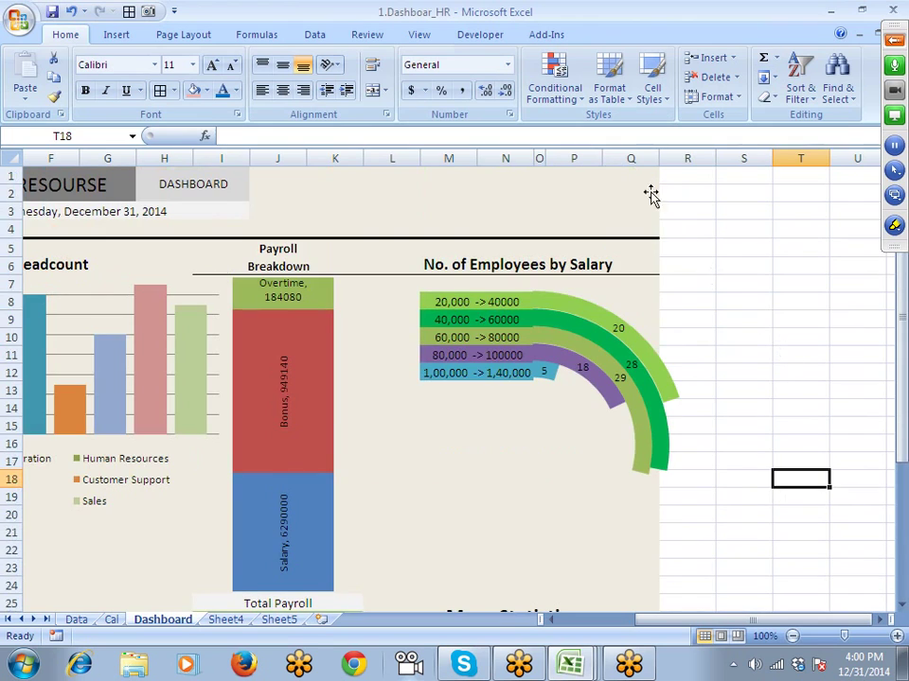
# Step: Try to copy column Q's formatting across to columns R and S with Format Painter
pyautogui.click(633, 157)
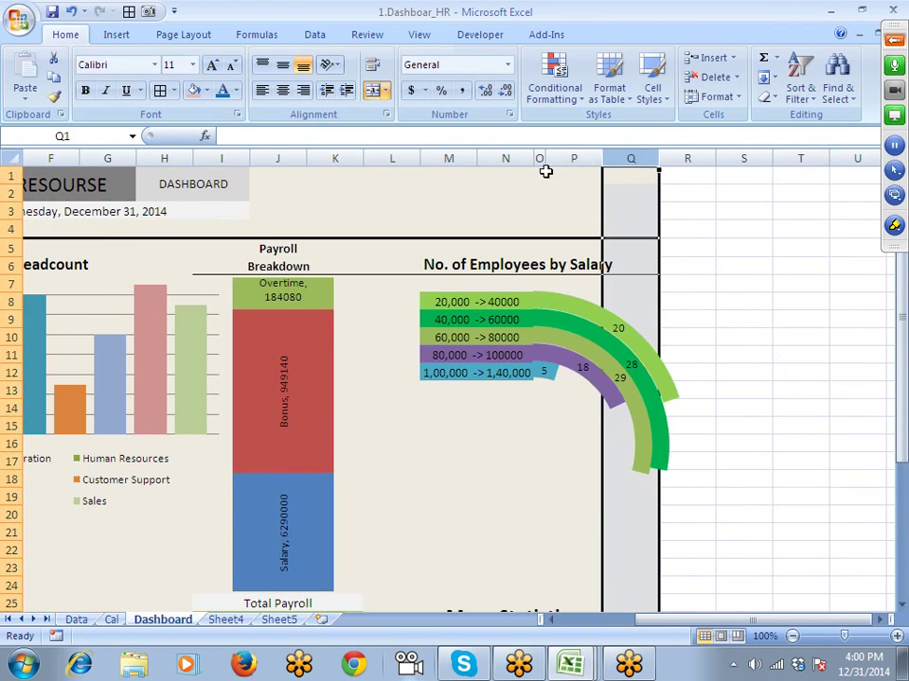
pyautogui.click(54, 97)
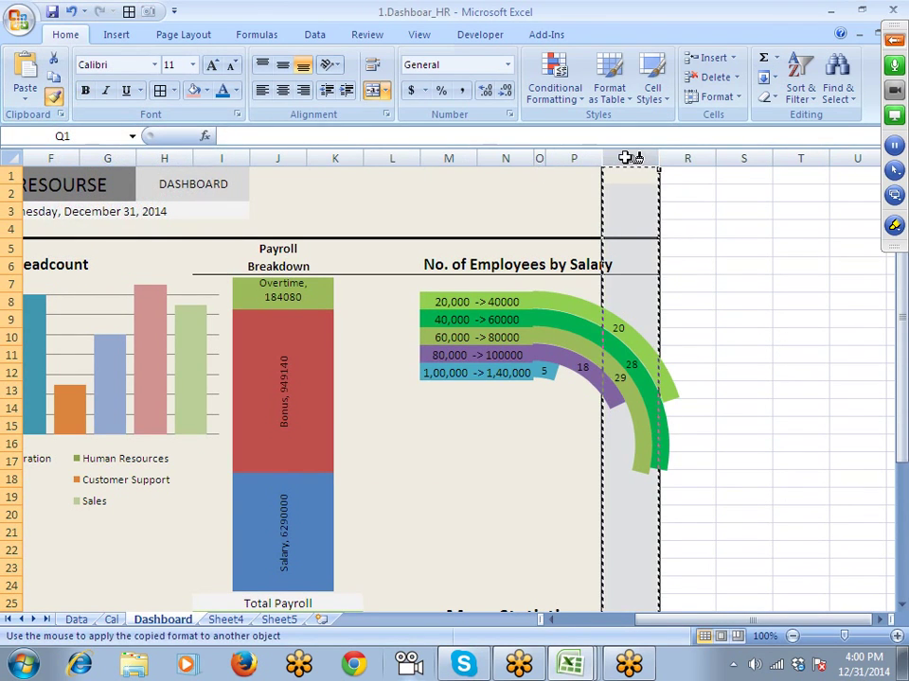
pyautogui.moveTo(633, 158); pyautogui.dragTo(743, 158)
pyautogui.click(456, 392)
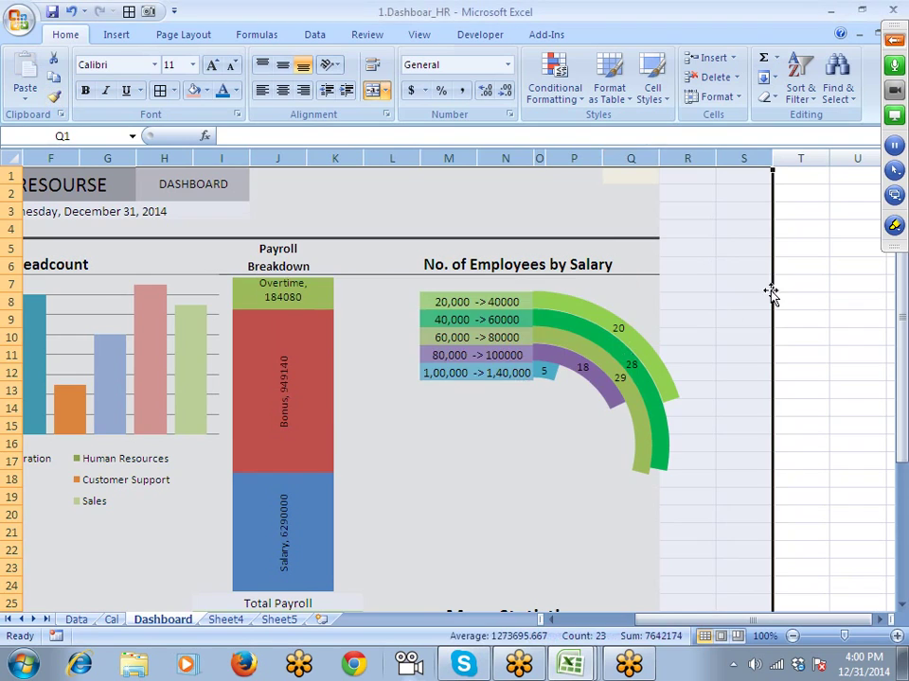
pyautogui.click(739, 287)
# Step: Fill column R with the same light tan theme color as the dashboard background
pyautogui.click(639, 158)
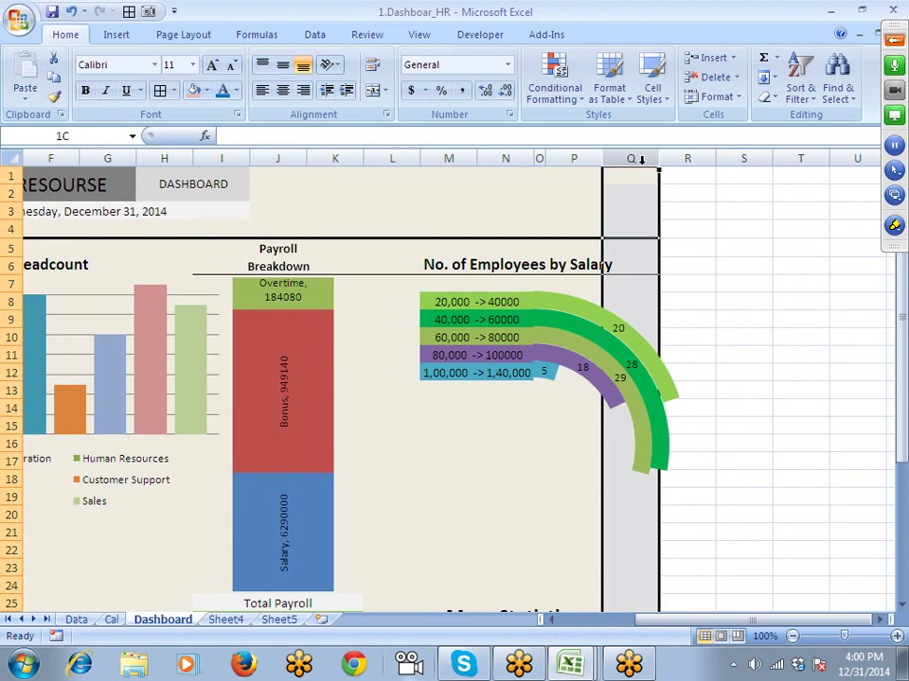
pyautogui.moveTo(653, 177); pyautogui.dragTo(686, 177)
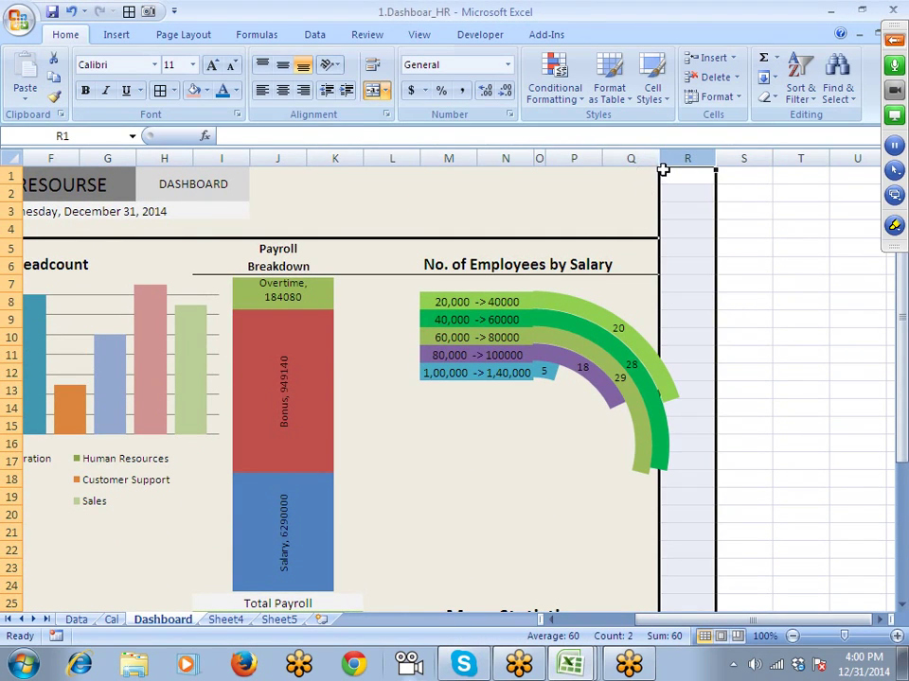
pyautogui.click(194, 92)
pyautogui.hotkey('ctrl', 'z')
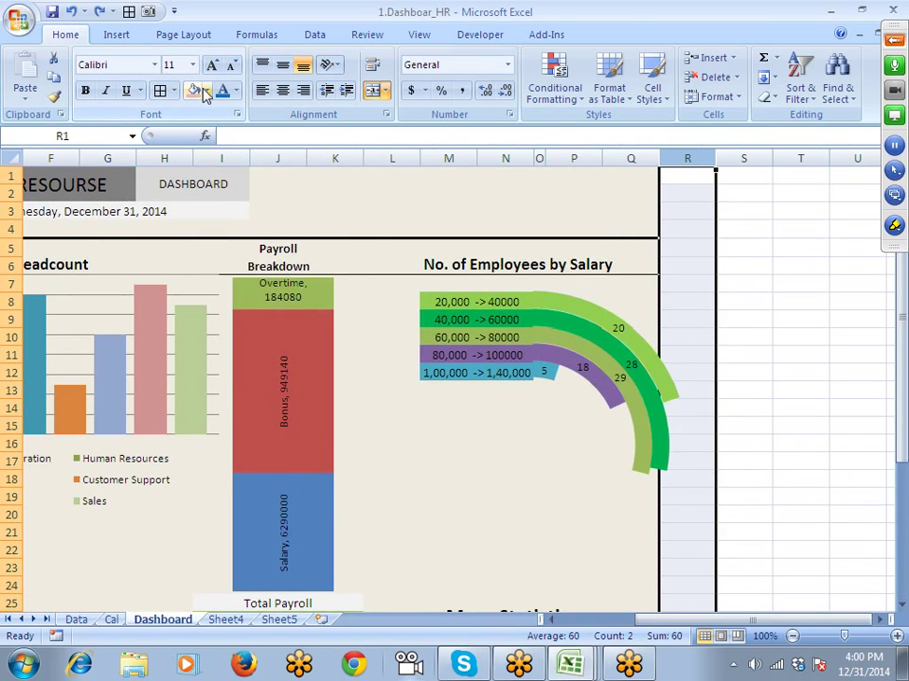
pyautogui.click(206, 91)
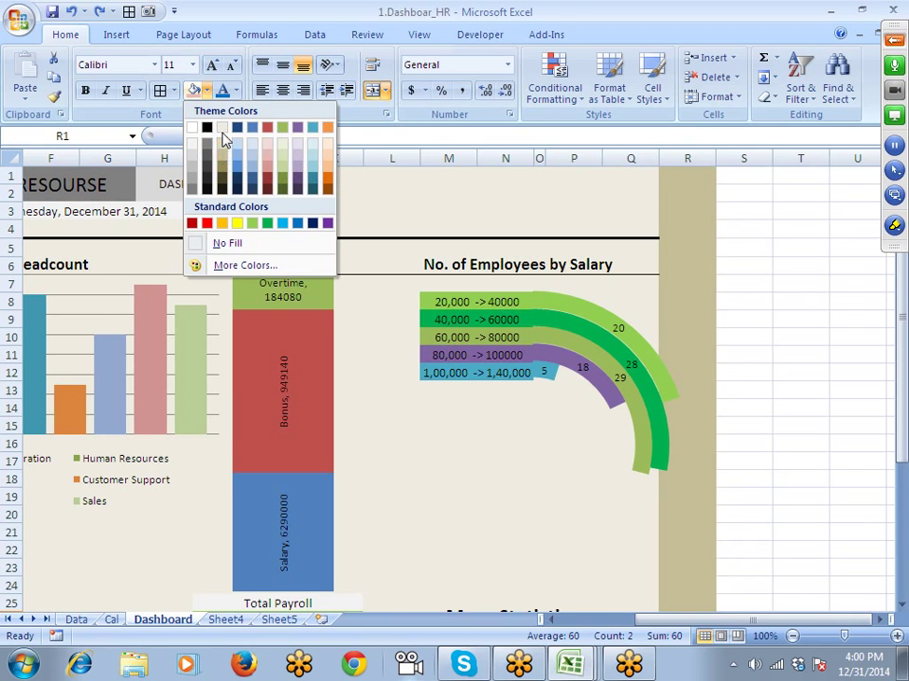
pyautogui.click(223, 133)
# Step: Apply the same light tan fill to column S
pyautogui.scroll(-4, 269, 198)
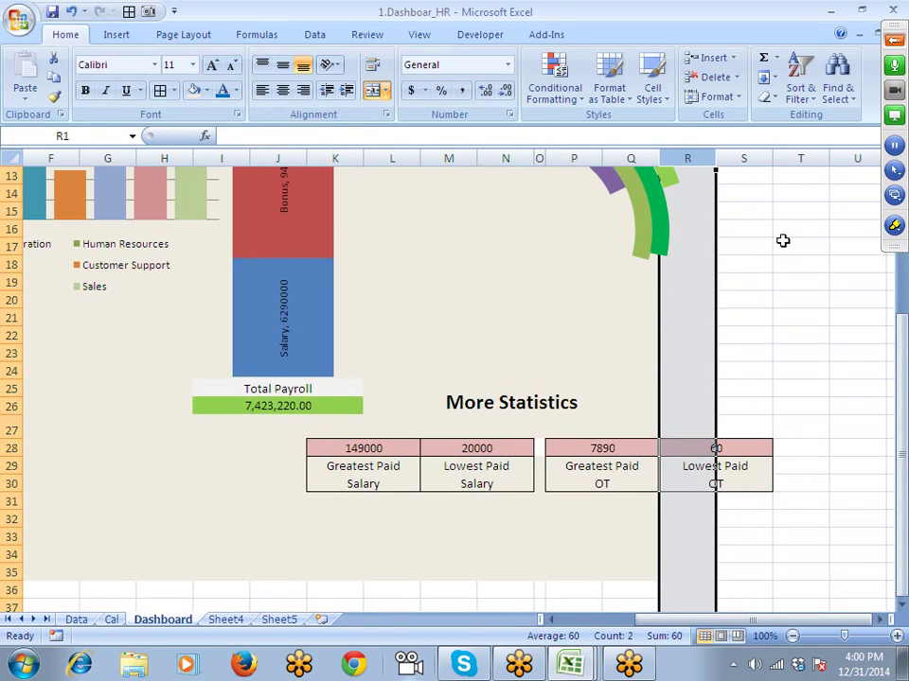
pyautogui.click(741, 160)
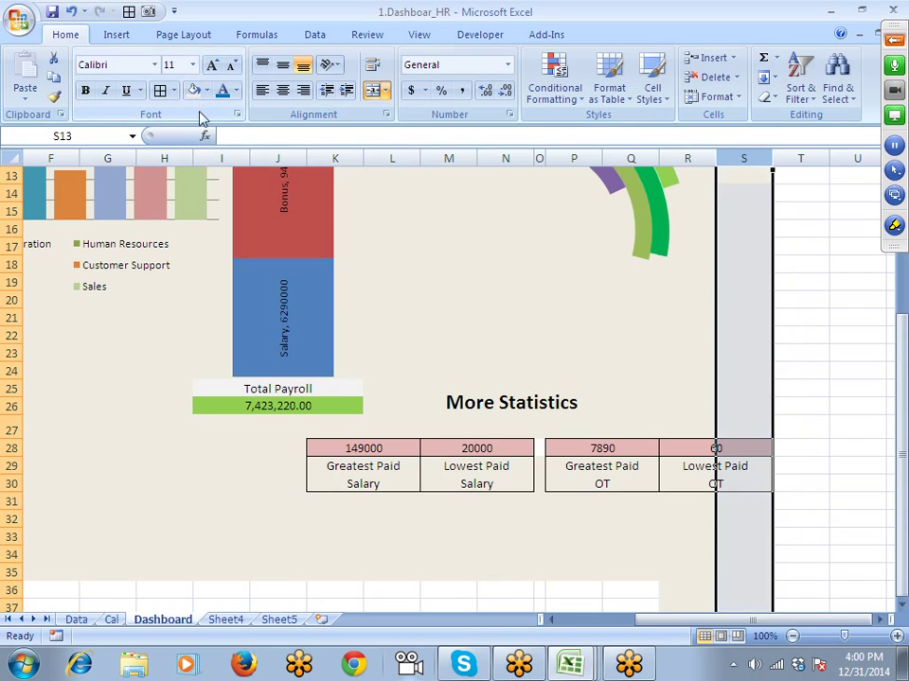
pyautogui.scroll(3, 238, 379)
pyautogui.click(792, 288)
pyautogui.scroll(1, 751, 307)
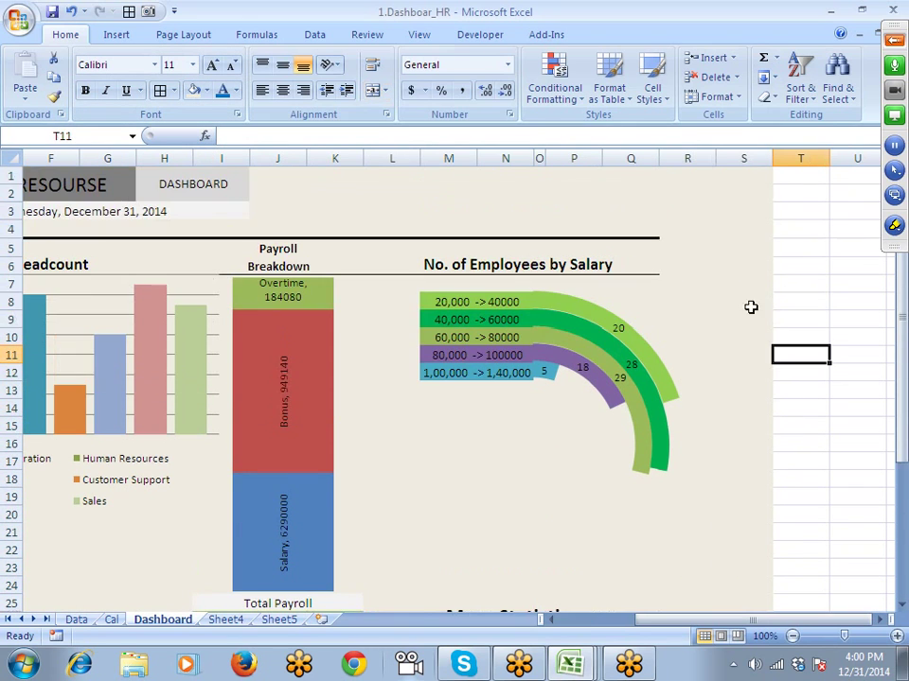
# Step: Try to clear the cells from Q36 down to the sheet's last row and out to its last column
pyautogui.scroll(-6, 751, 307)
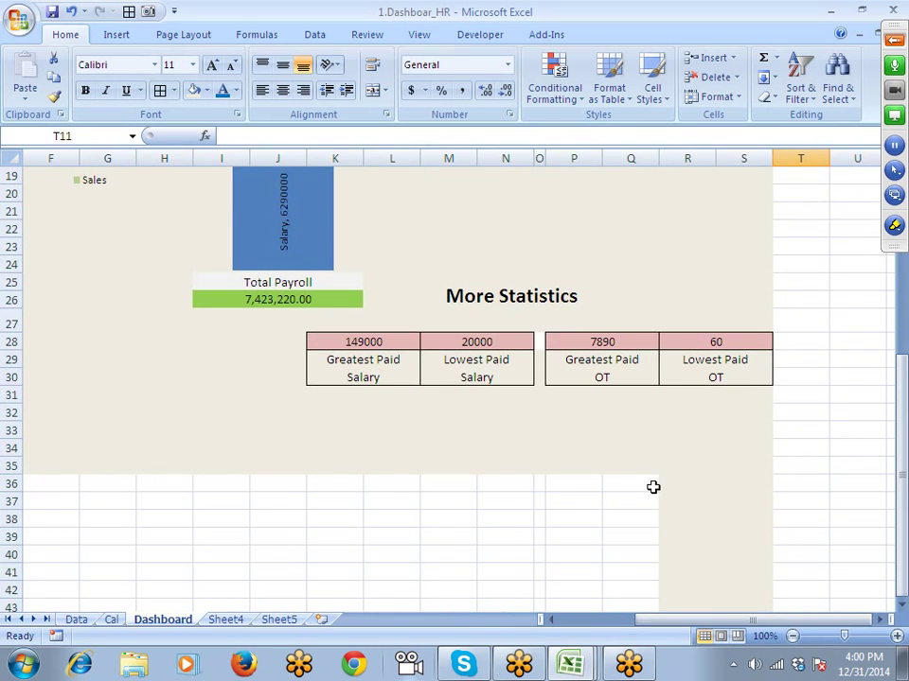
pyautogui.click(644, 488)
pyautogui.hotkey('ctrl', 'shift', 'Down')
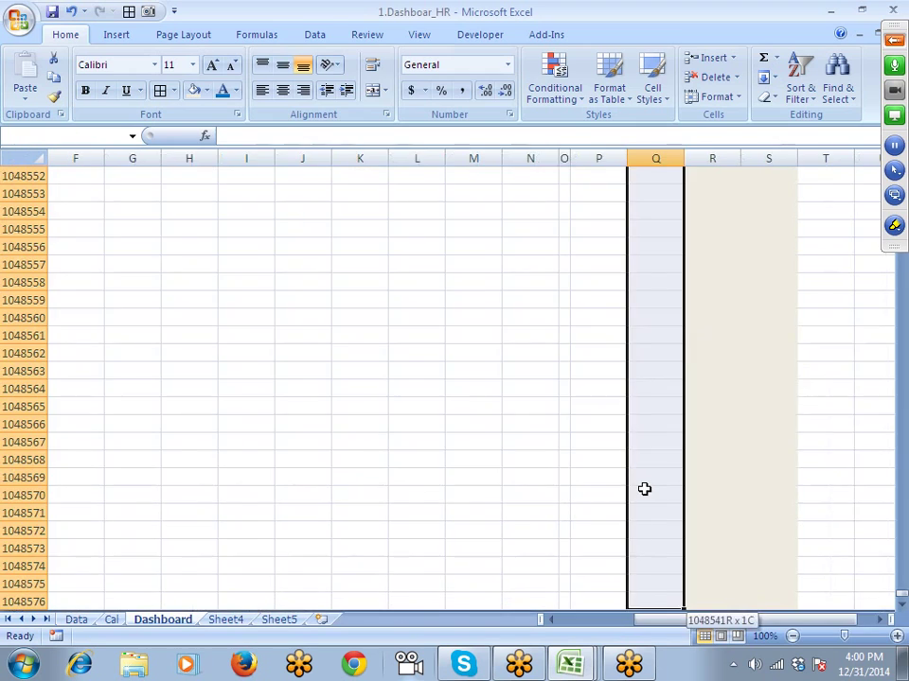
pyautogui.hotkey('ctrl', 'shift', 'Right')
pyautogui.press('Delete')
pyautogui.press('Escape')
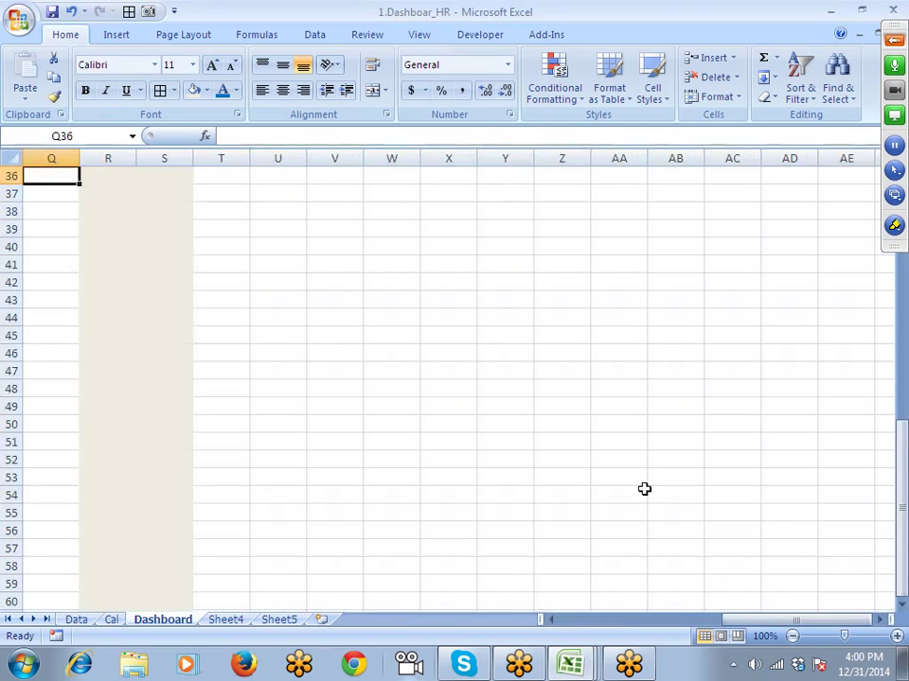
# Step: Remove the fill from columns Q to T from row 36 down to the end of the sheet
pyautogui.press('Up')
pyautogui.press('Up')
pyautogui.press('Down')
pyautogui.press('Down')
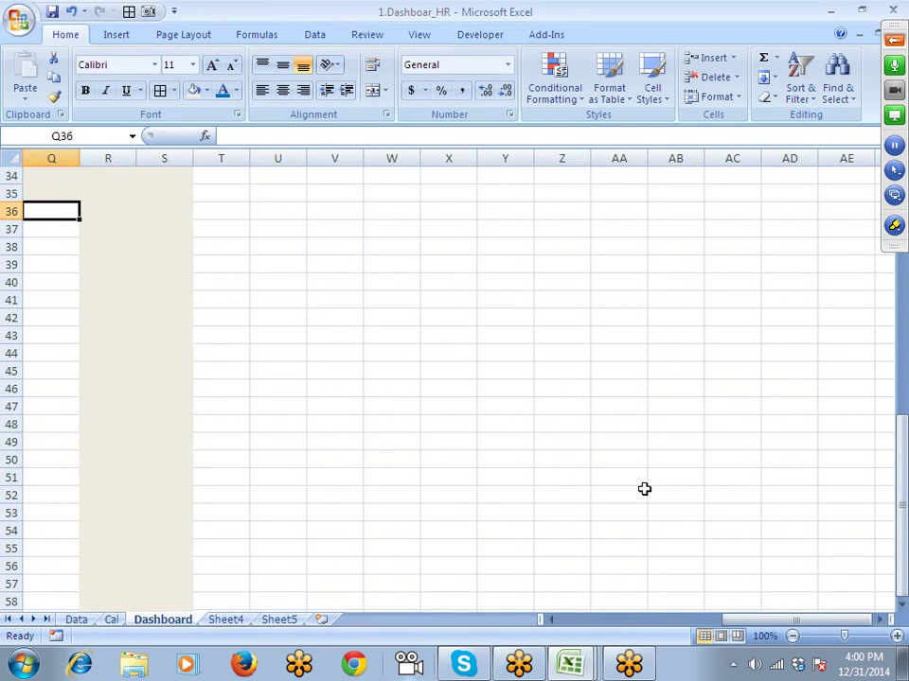
pyautogui.hotkey('shift', 'Right')
pyautogui.hotkey('shift', 'Right')
pyautogui.hotkey('shift', 'Right')
pyautogui.hotkey('ctrl', 'shift', 'Down')
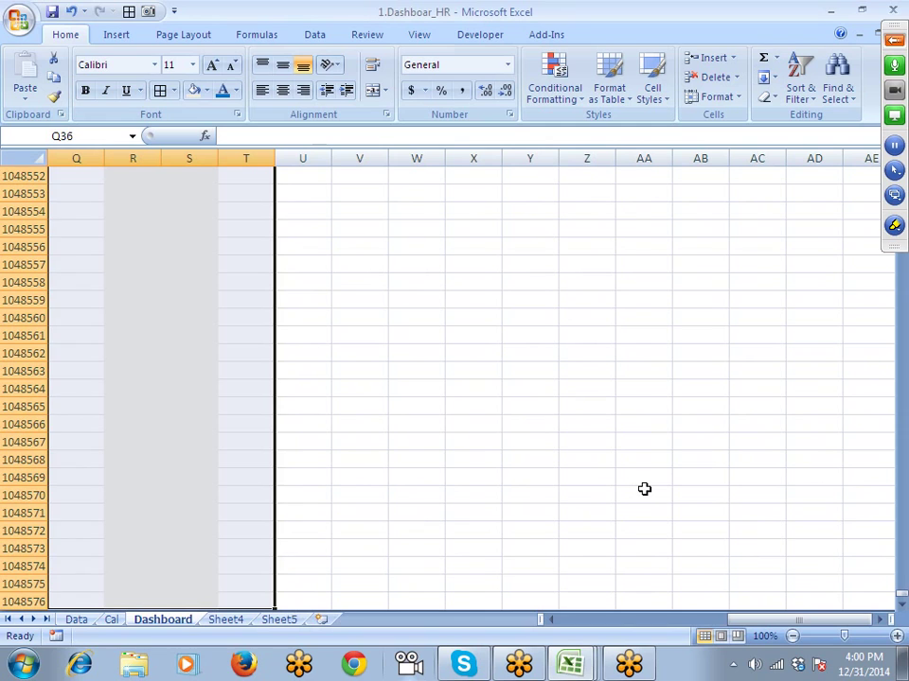
pyautogui.hotkey('ctrl', 'shift', 'Up')
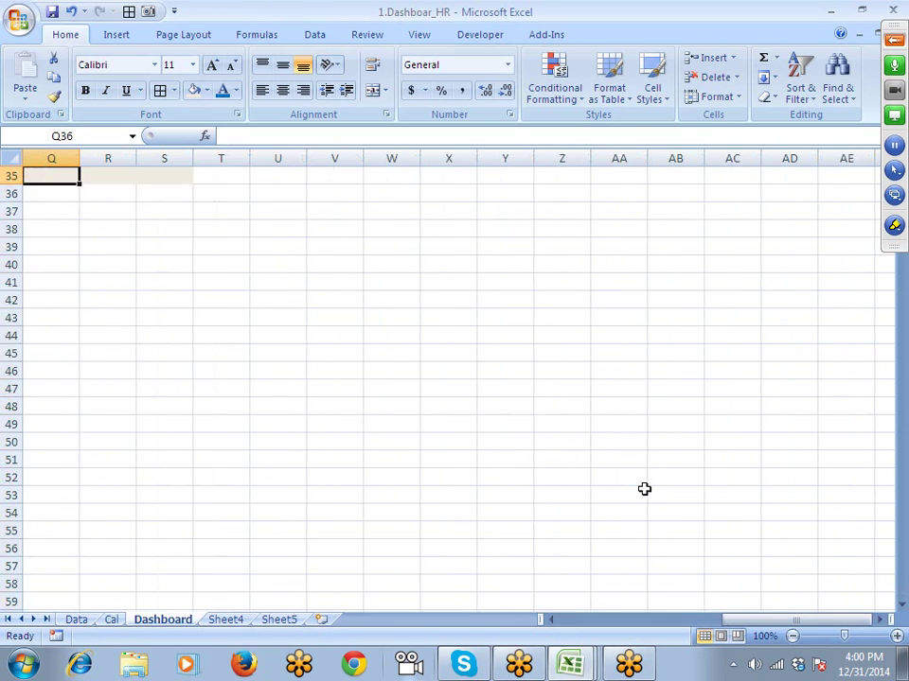
# Step: Return to cell A1 and review the dashboard down to the empty area below the Headcount chart
pyautogui.hotkey('ctrl', 'Up')
pyautogui.press('Left')
pyautogui.press('Left')
pyautogui.press('Left')
pyautogui.press('Left')
pyautogui.press('Left')
pyautogui.press('Left')
pyautogui.press('Left')
pyautogui.press('Left')
pyautogui.press('Left')
pyautogui.press('Left')
pyautogui.press('Left')
pyautogui.press('Left')
pyautogui.press('Left')
pyautogui.press('Left')
pyautogui.press('Left')
pyautogui.press('Left')
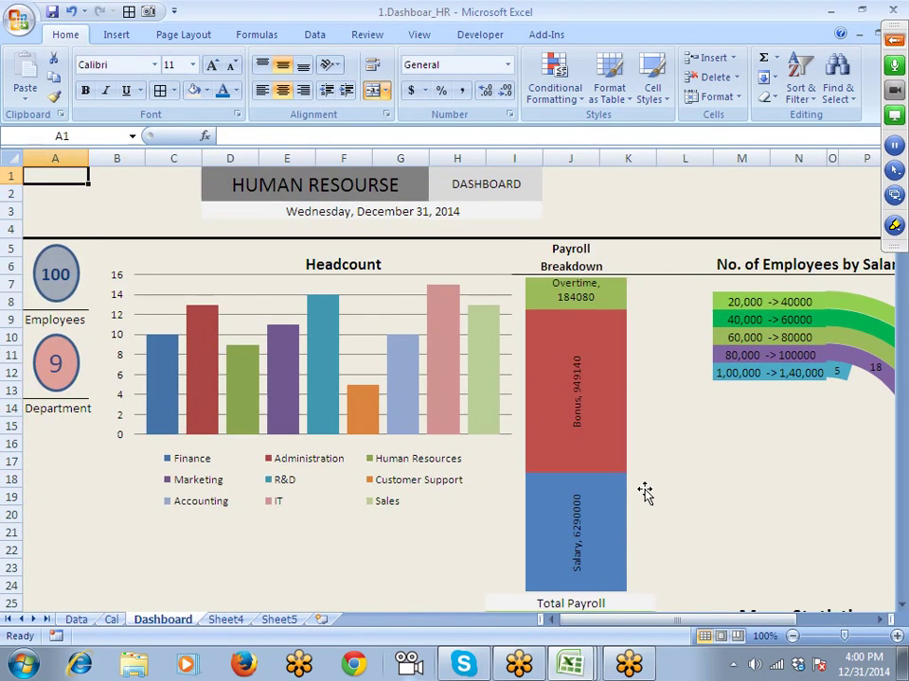
pyautogui.scroll(-2, 640, 493)
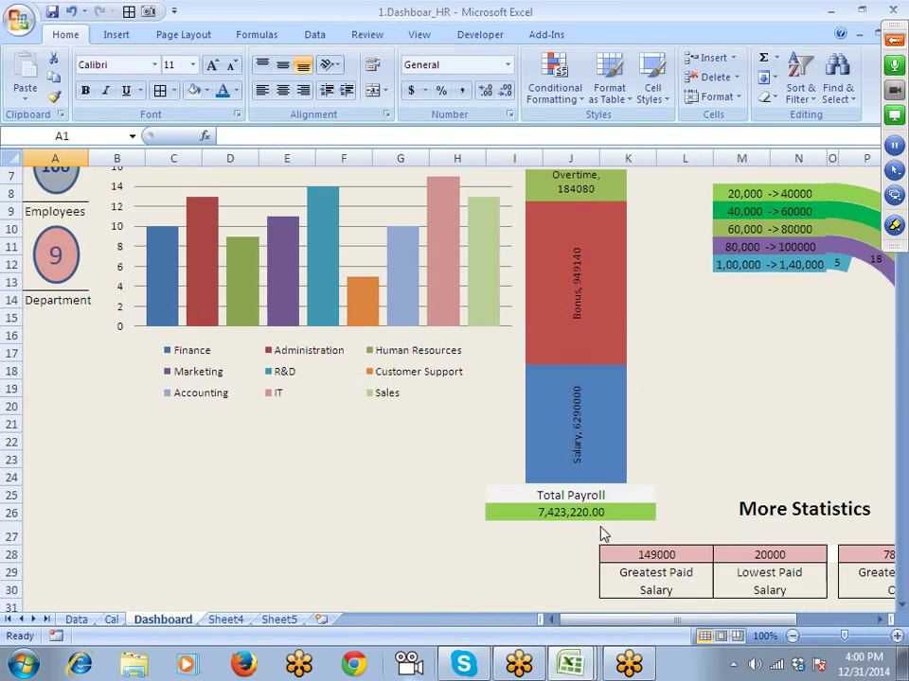
pyautogui.scroll(-2, 274, 500)
pyautogui.click(274, 500)
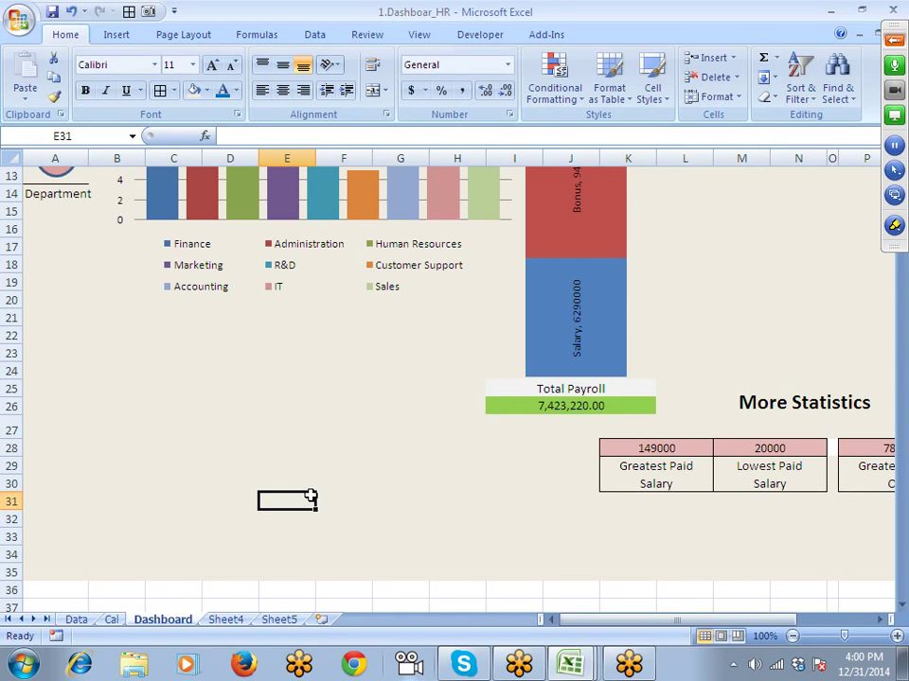
# Step: Check Sheet2 and the pivot table on Sheet6 in the Dashboard workbook, and return to 1.Dashboar_HR
pyautogui.hotkey('alt', 'Tab')
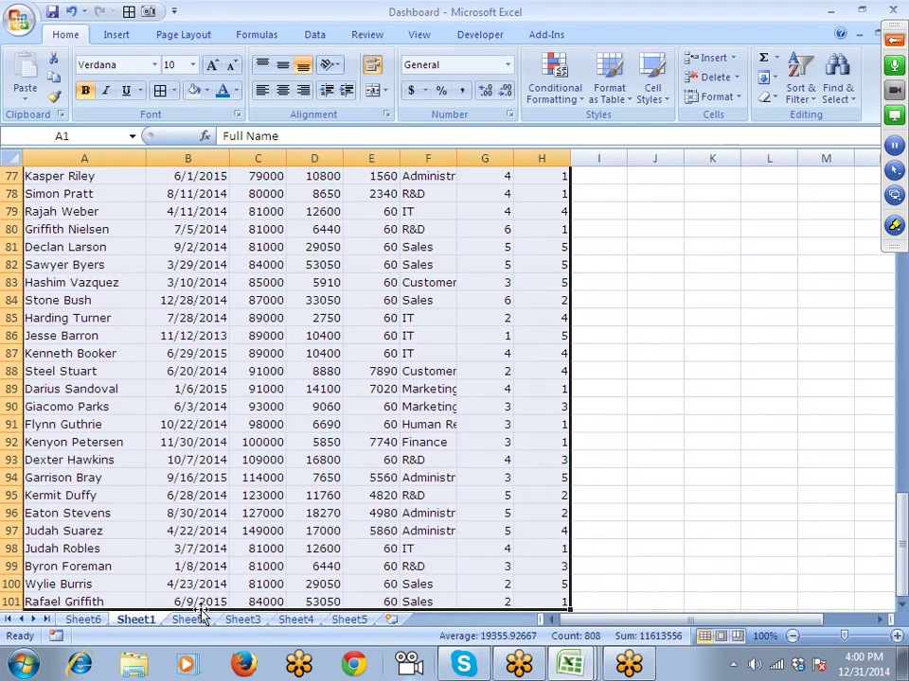
pyautogui.click(194, 620)
pyautogui.click(94, 620)
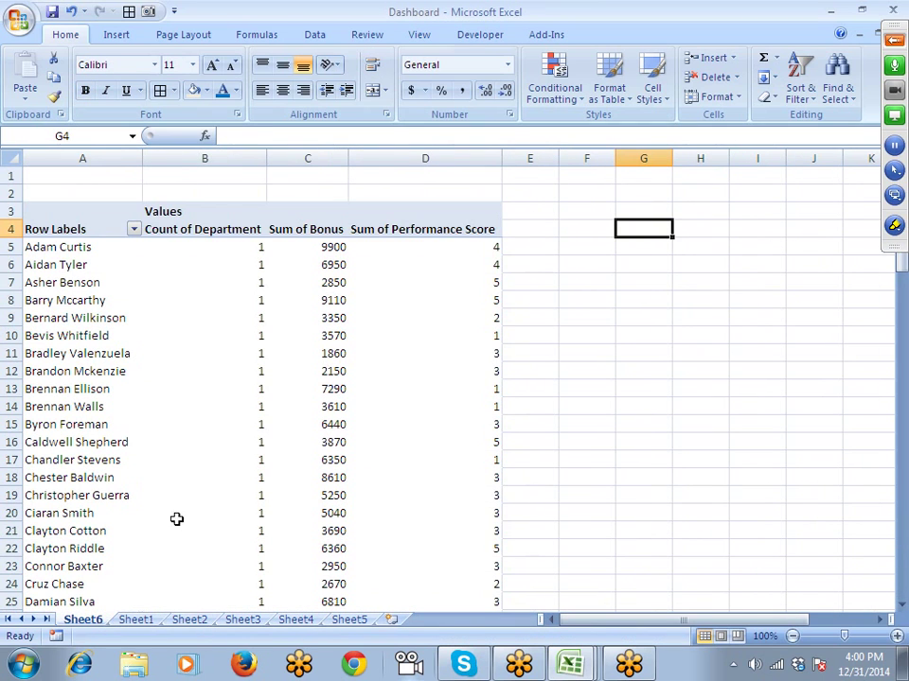
pyautogui.hotkey('alt', 'Tab')
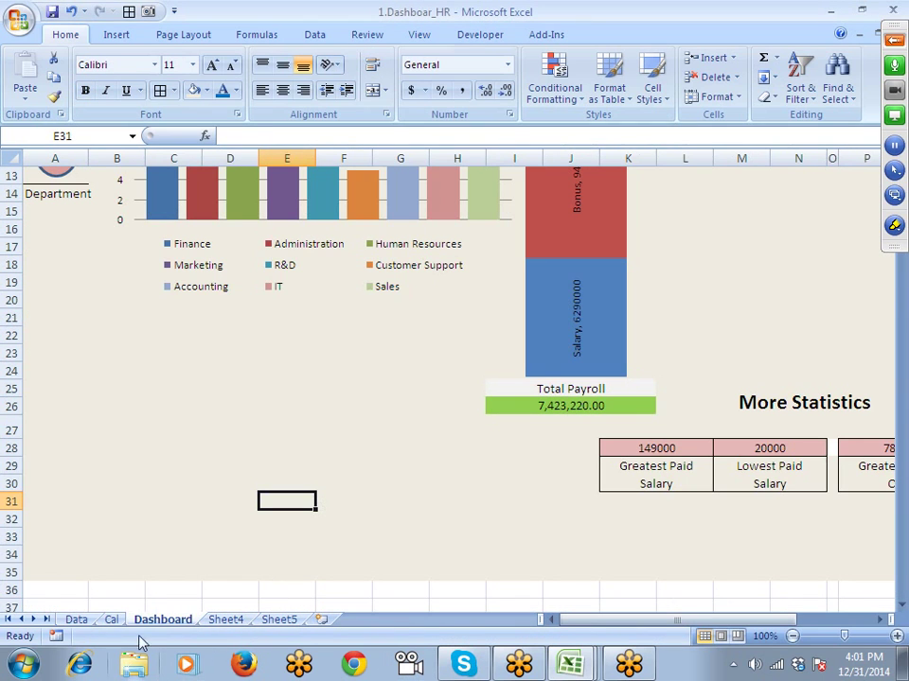
# Step: Copy the Department heading and department names from A1:A10 on the Cal sheet to a second list starting at A13
pyautogui.click(111, 620)
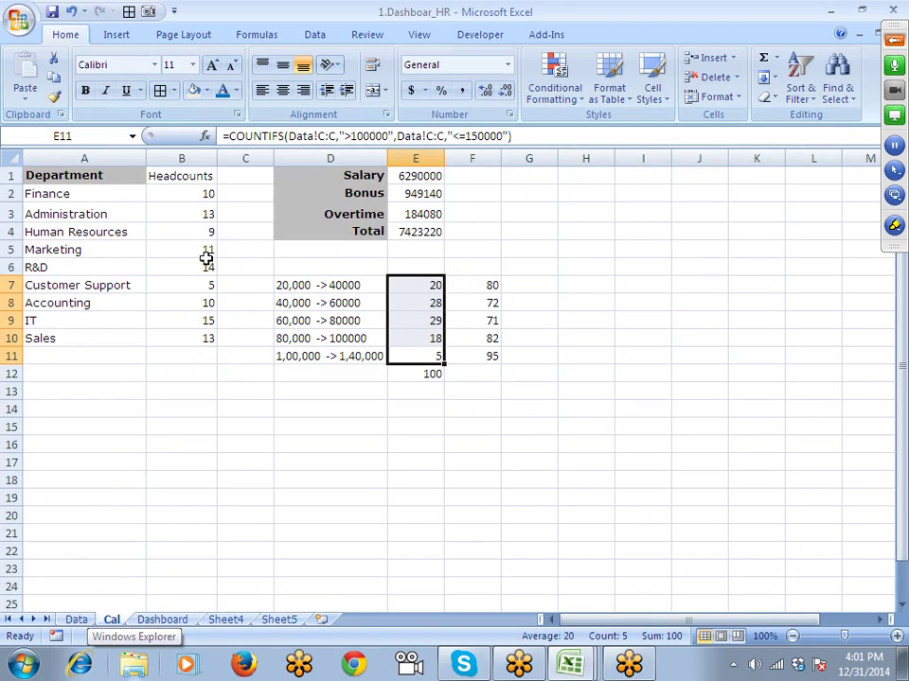
pyautogui.click(232, 191)
pyautogui.click(228, 178)
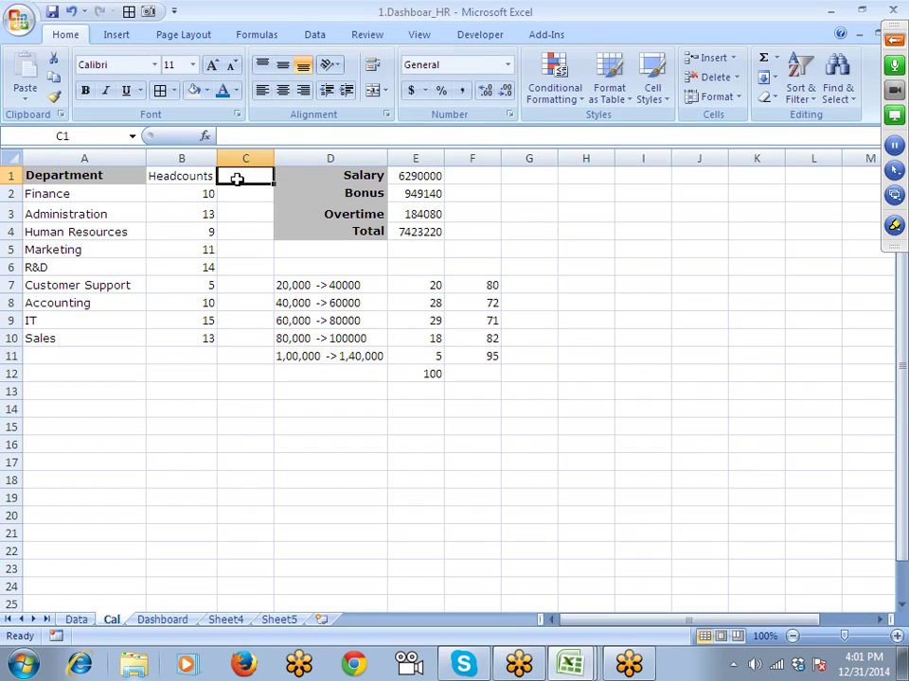
pyautogui.press('Down')
pyautogui.press('Left')
pyautogui.press('Left')
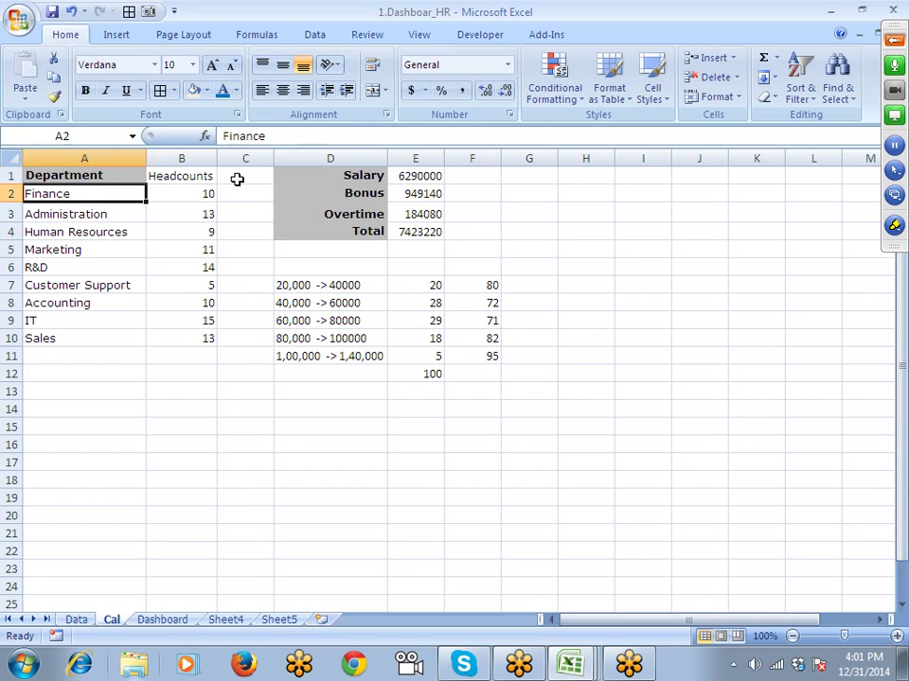
pyautogui.press('Right')
pyautogui.press('Left')
pyautogui.press('Up')
pyautogui.hotkey('ctrl', 'shift', 'Down')
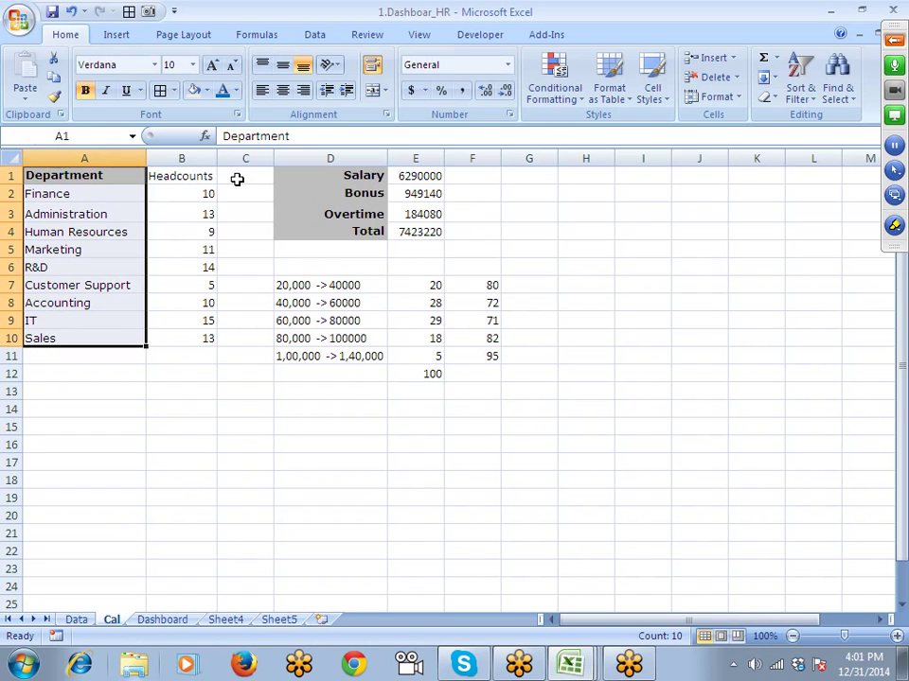
pyautogui.hotkey('ctrl', 'c')
pyautogui.press('Down')
pyautogui.press('Down')
pyautogui.press('Down')
pyautogui.press('Down')
pyautogui.press('Down')
pyautogui.press('Down')
pyautogui.press('Down')
pyautogui.press('Down')
pyautogui.press('Down')
pyautogui.press('Down')
pyautogui.press('Down')
pyautogui.press('Down')
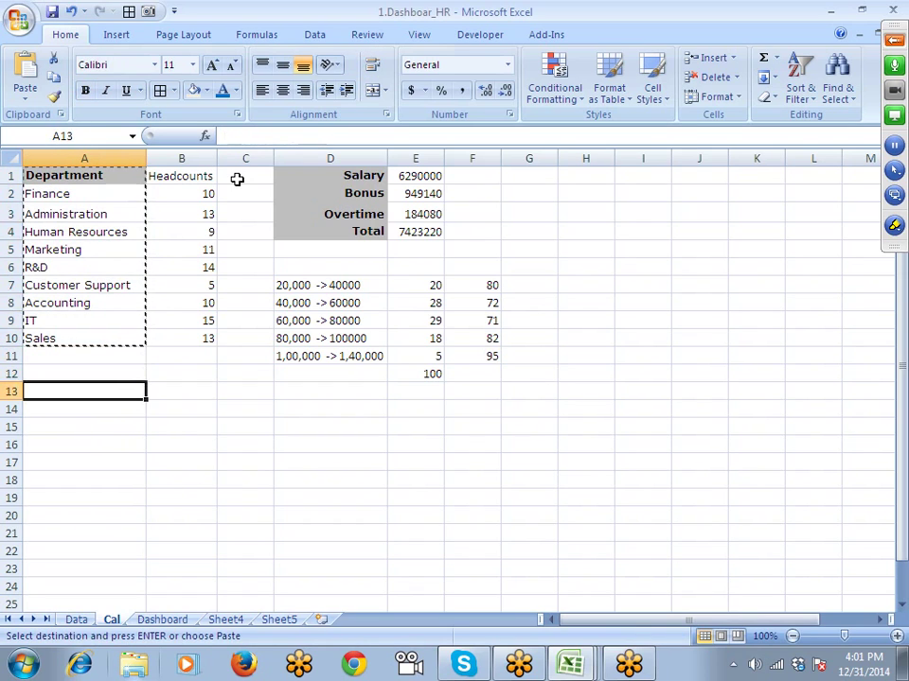
pyautogui.hotkey('ctrl', 'v')
pyautogui.press('Escape')
pyautogui.press('Right')
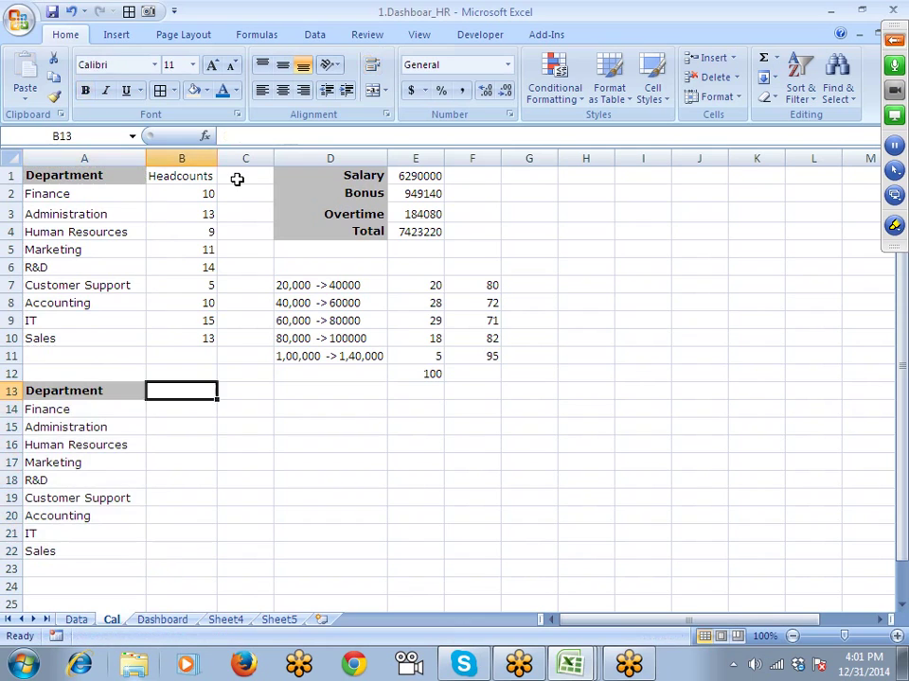
pyautogui.write('SAles')
pyautogui.press('Tab')
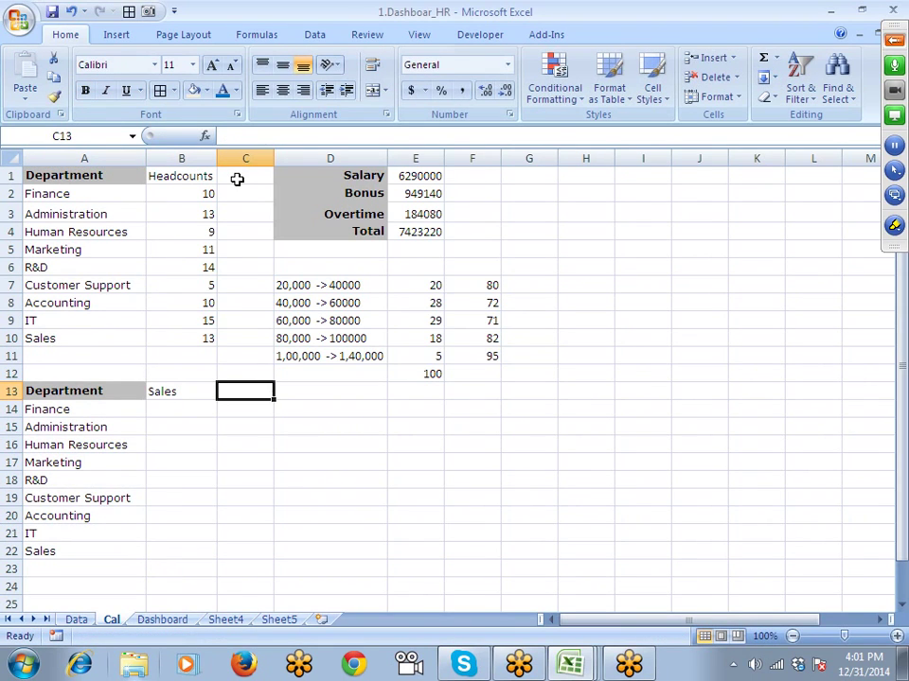
pyautogui.write('B')
pyautogui.press('Escape')
pyautogui.press('Left')
pyautogui.press('Delete')
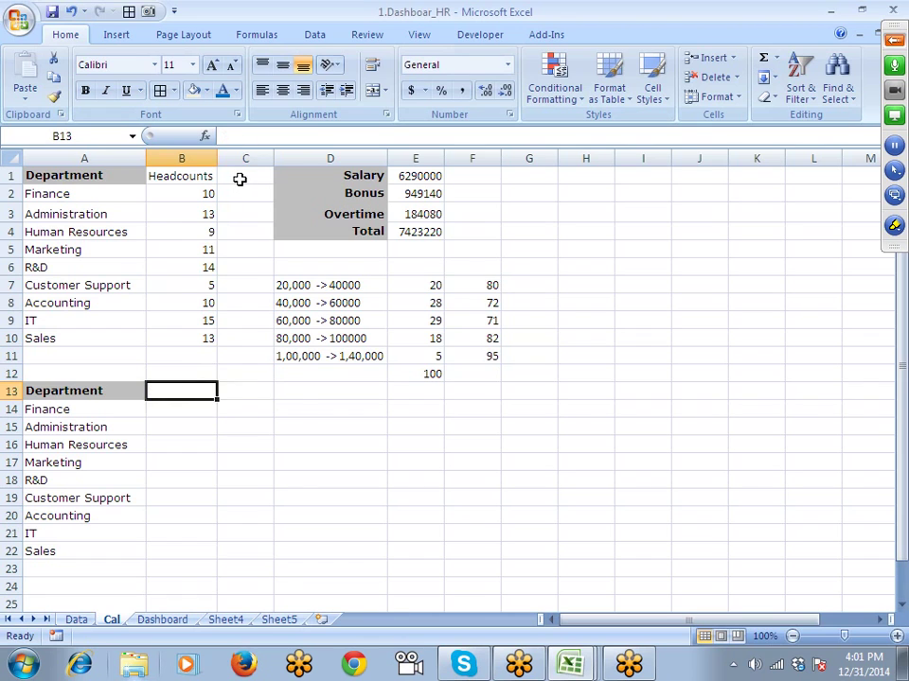
# Step: Copy the Salary, Bonus and Overtime headings from the Data sheet to B13:D13 on the Cal sheet
pyautogui.click(76, 620)
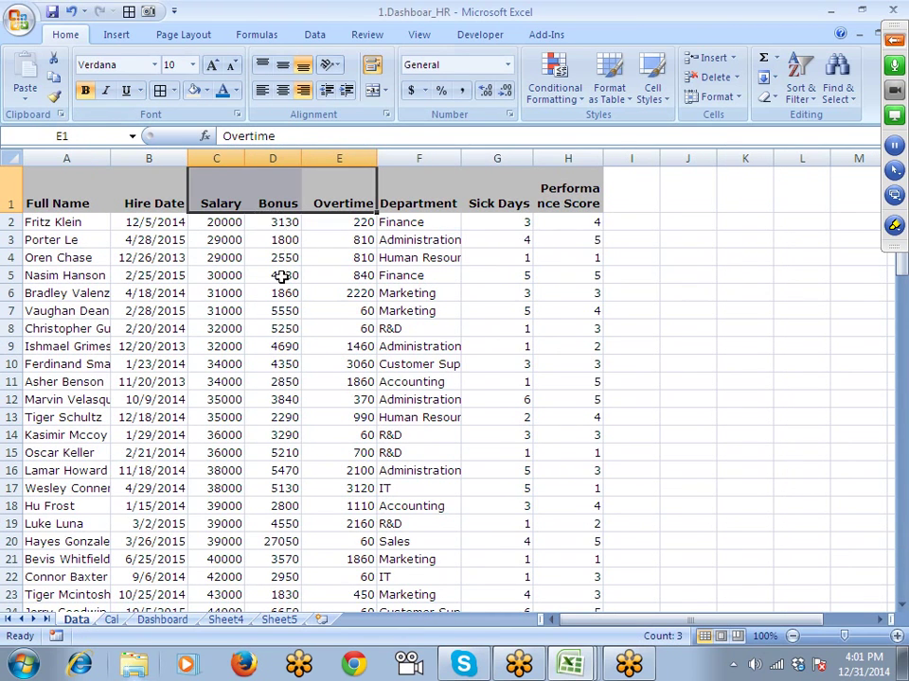
pyautogui.hotkey('ctrl', 'c')
pyautogui.click(111, 620)
pyautogui.hotkey('ctrl', 'v')
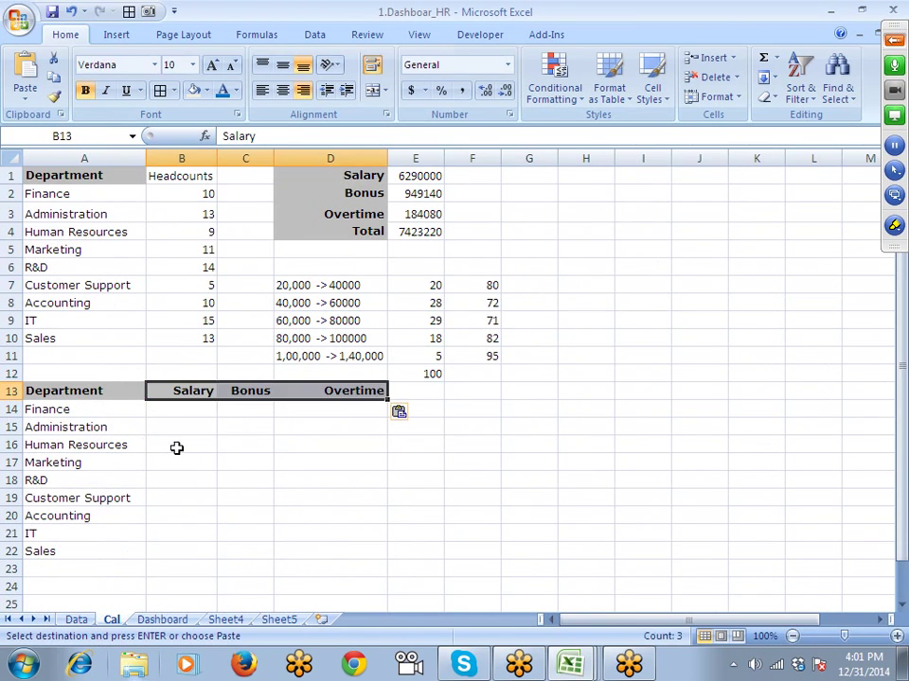
# Step: Enter =SUMIF(Data!F:F,Cal!A14,Data!C:C) in B14 for Finance's salary total and fill it down to B22
pyautogui.click(180, 445)
pyautogui.click(180, 416)
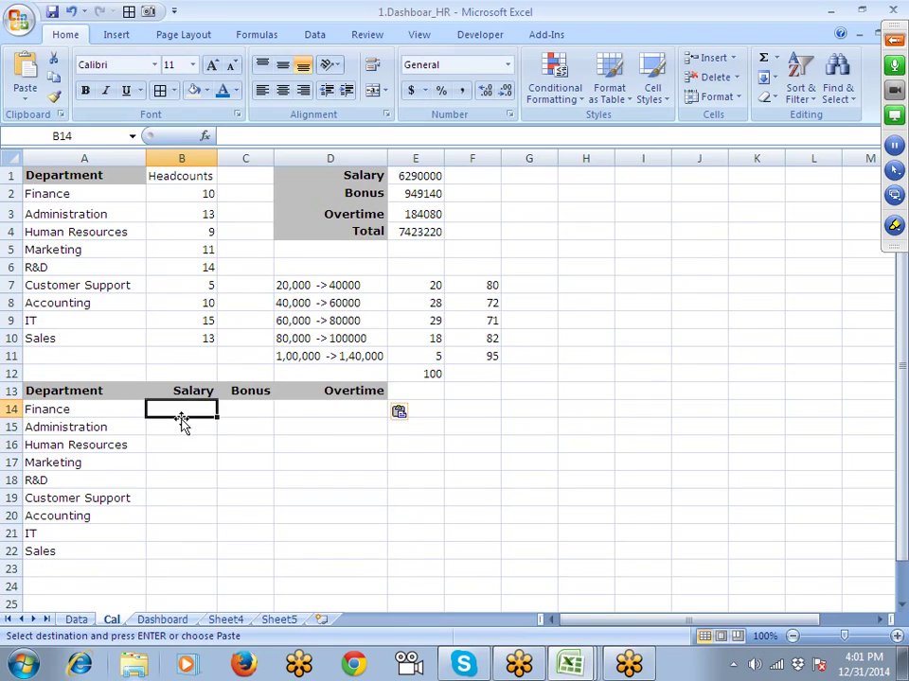
pyautogui.press('Escape')
pyautogui.write('=s')
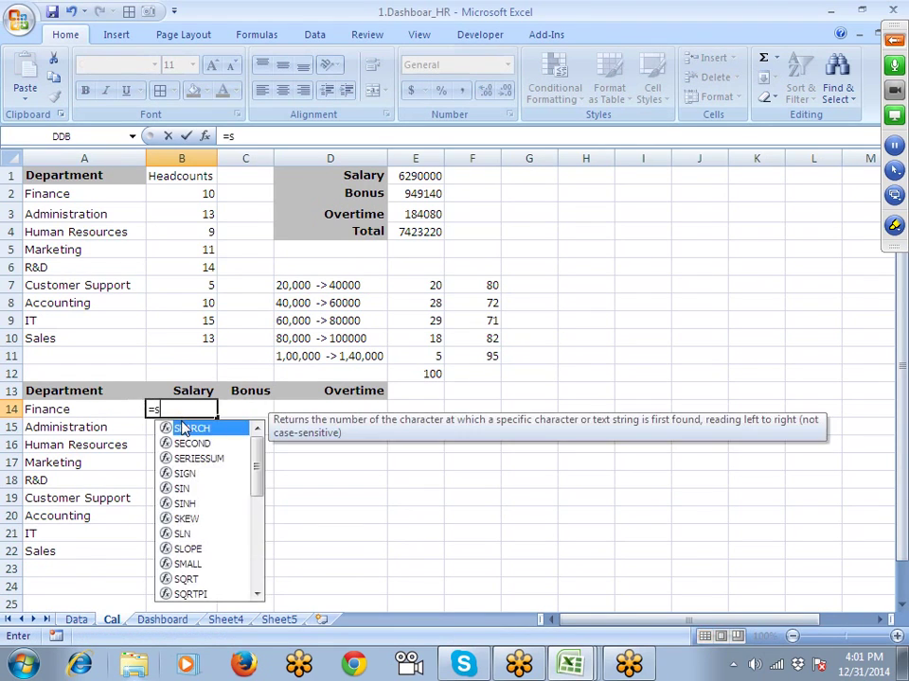
pyautogui.write('um')
pyautogui.press('Down')
pyautogui.press('Down')
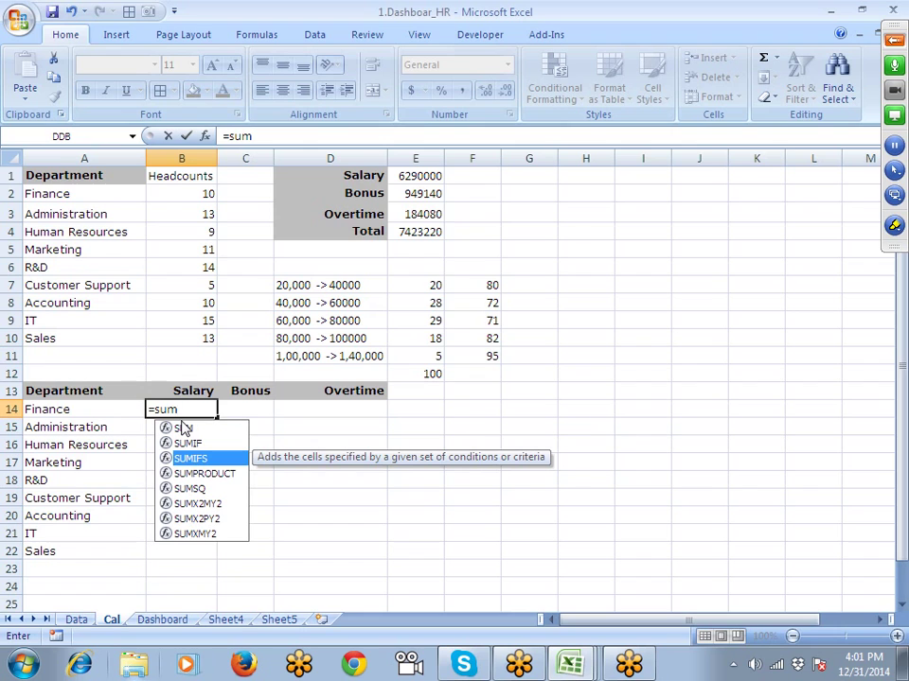
pyautogui.press('Up')
pyautogui.press('Tab')
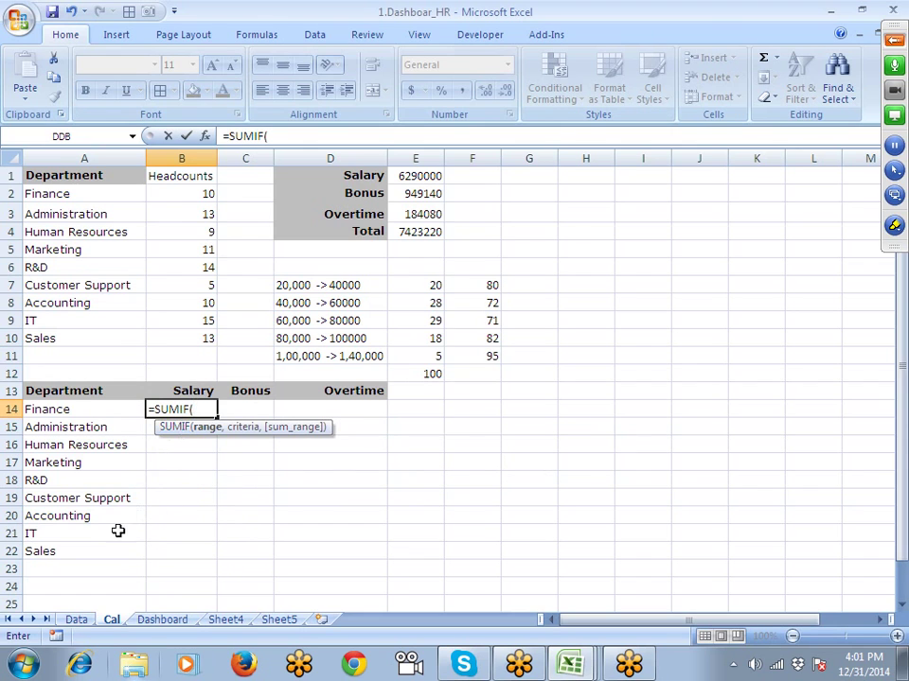
pyautogui.click(76, 621)
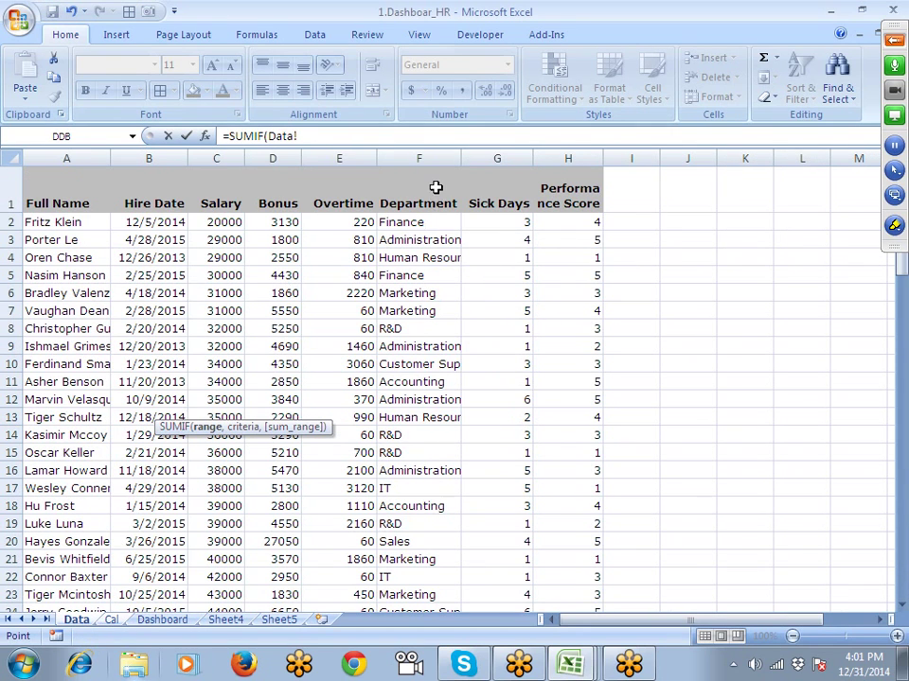
pyautogui.click(438, 159)
pyautogui.write(',')
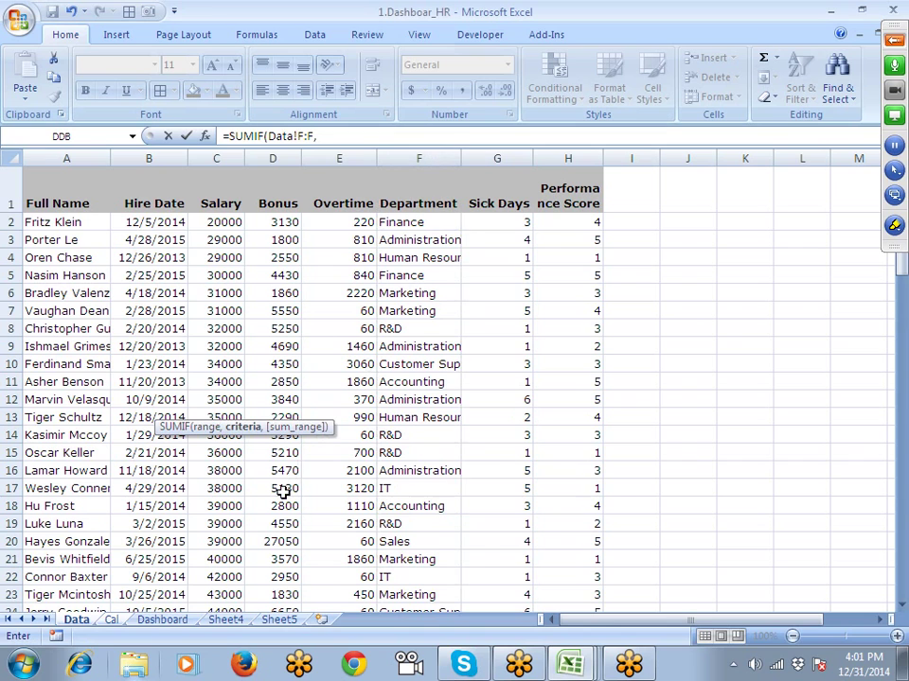
pyautogui.click(112, 620)
pyautogui.click(59, 413)
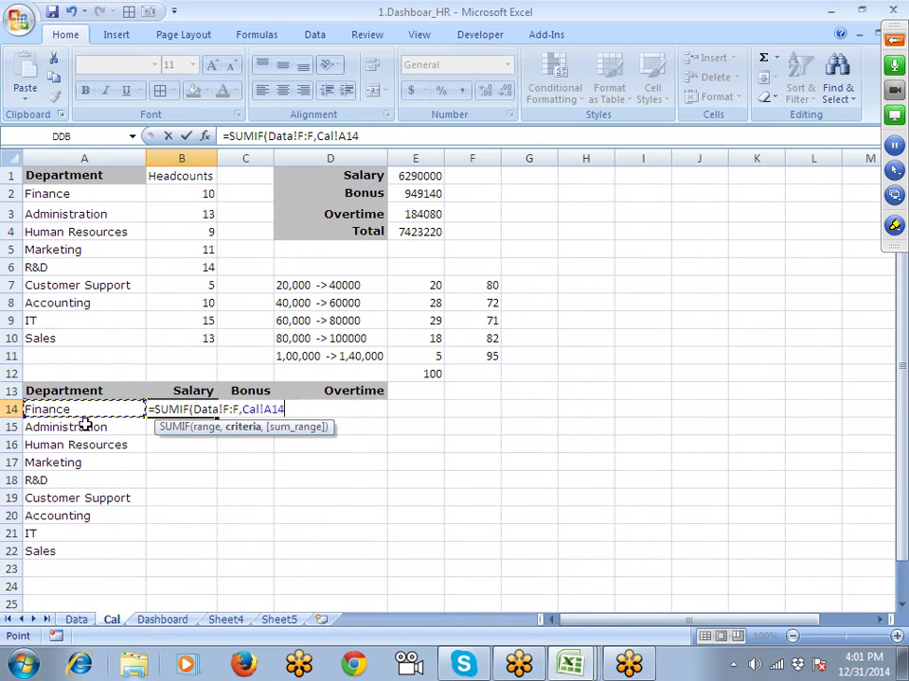
pyautogui.write(',')
pyautogui.click(76, 620)
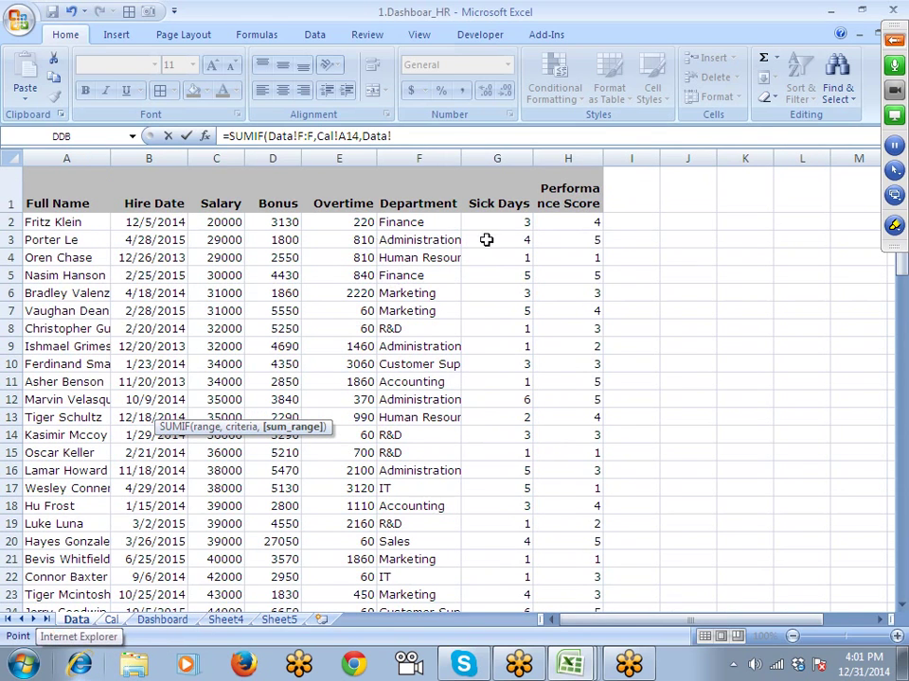
pyautogui.click(228, 157)
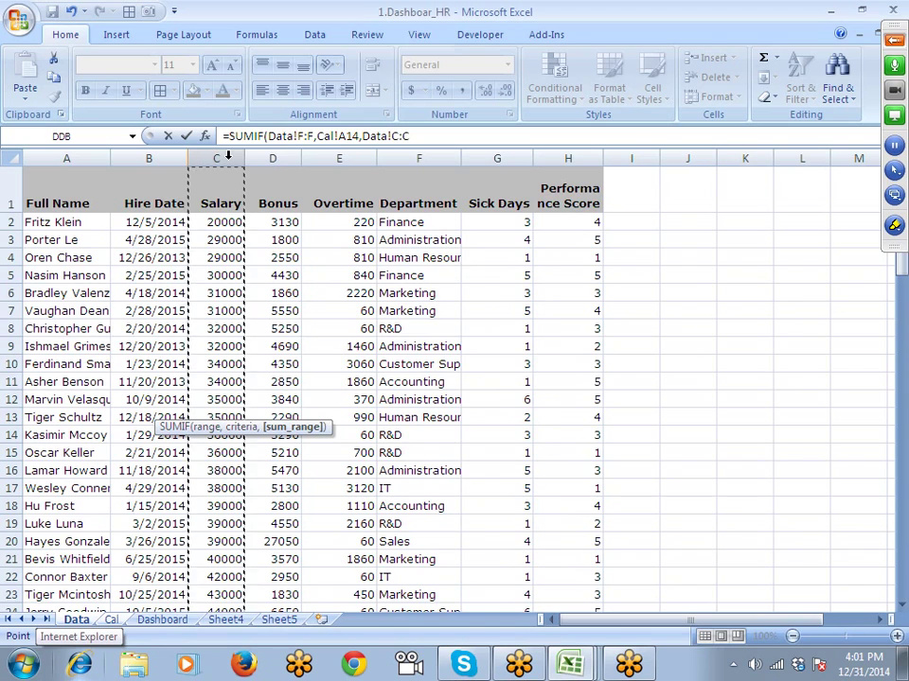
pyautogui.press('Return')
pyautogui.click(201, 409)
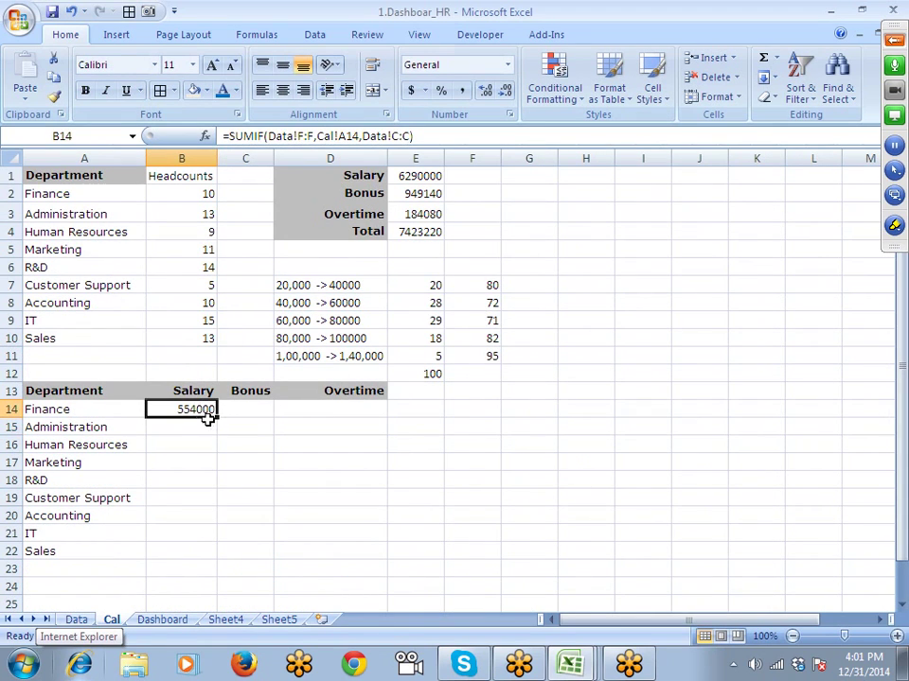
pyautogui.moveTo(216, 419); pyautogui.dragTo(206, 552)
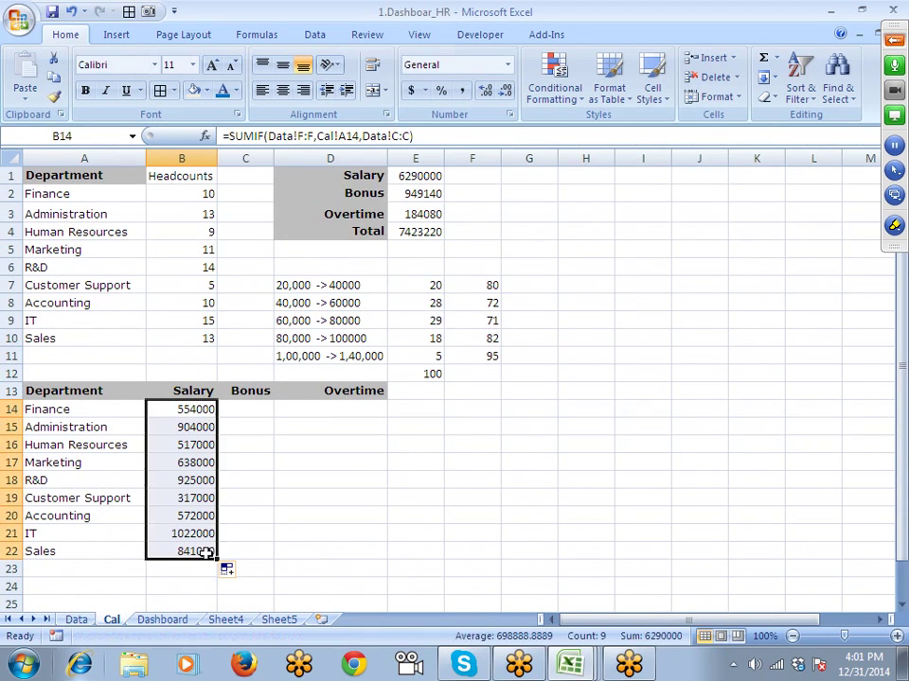
# Step: Reuse the B14 formula text in C14 with the sum range changed to Data!D:D for the Bonus total
pyautogui.click(189, 410)
pyautogui.moveTo(413, 135); pyautogui.dragTo(130, 142)
pyautogui.press('Escape')
pyautogui.click(235, 408)
pyautogui.hotkey('ctrl', 'v')
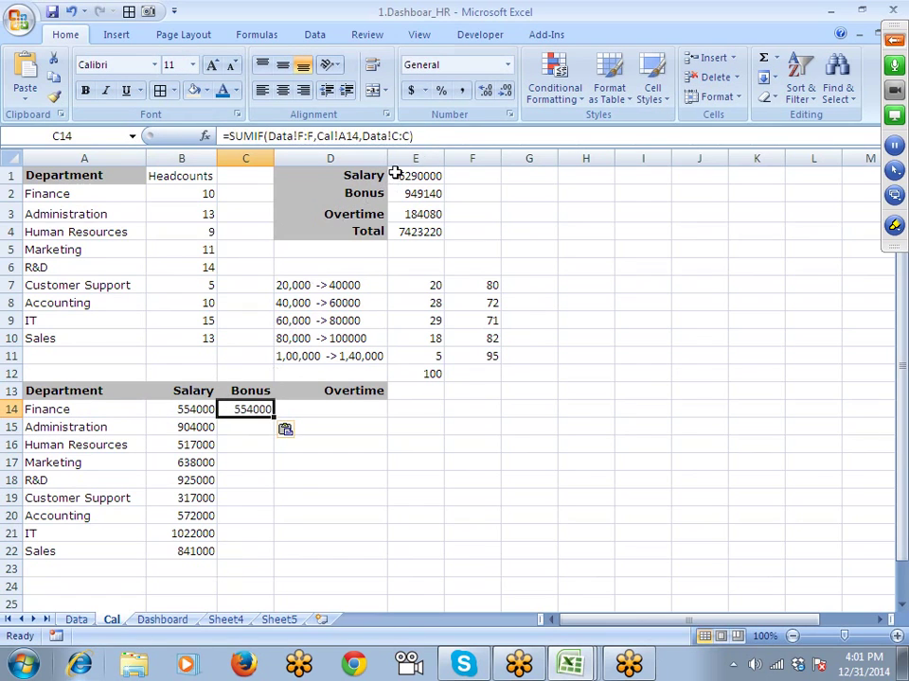
pyautogui.click(395, 136)
pyautogui.press('BackSpace')
pyautogui.write('d')
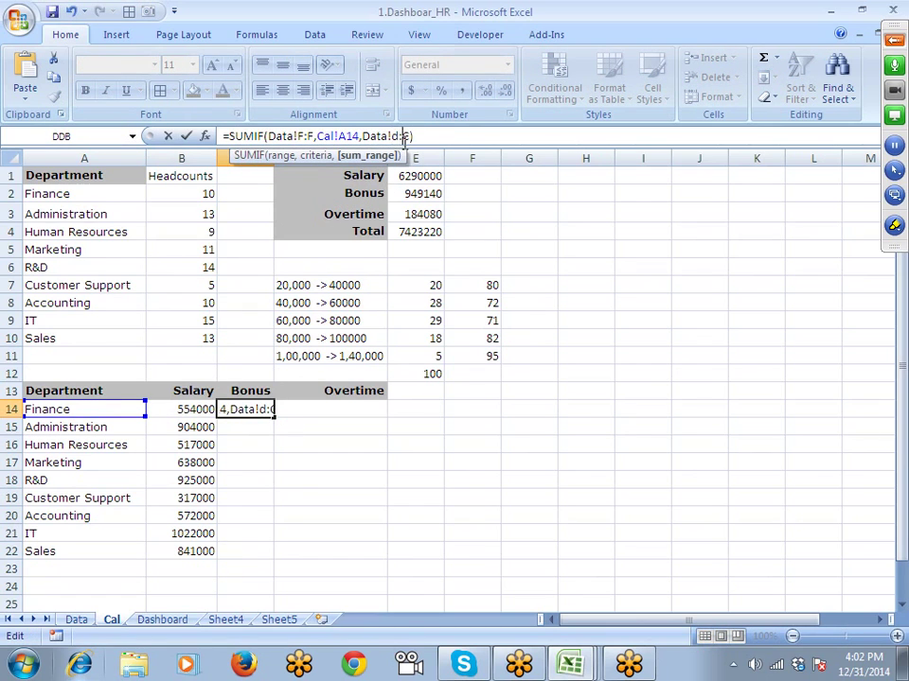
pyautogui.write('d')
pyautogui.press('Return')
# Step: Fill the Bonus formula from C14 down to the Sales row in C22
pyautogui.press('Left')
pyautogui.hotkey('ctrl', 'Down')
pyautogui.press('Right')
pyautogui.hotkey('ctrl', 'shift', 'Up')
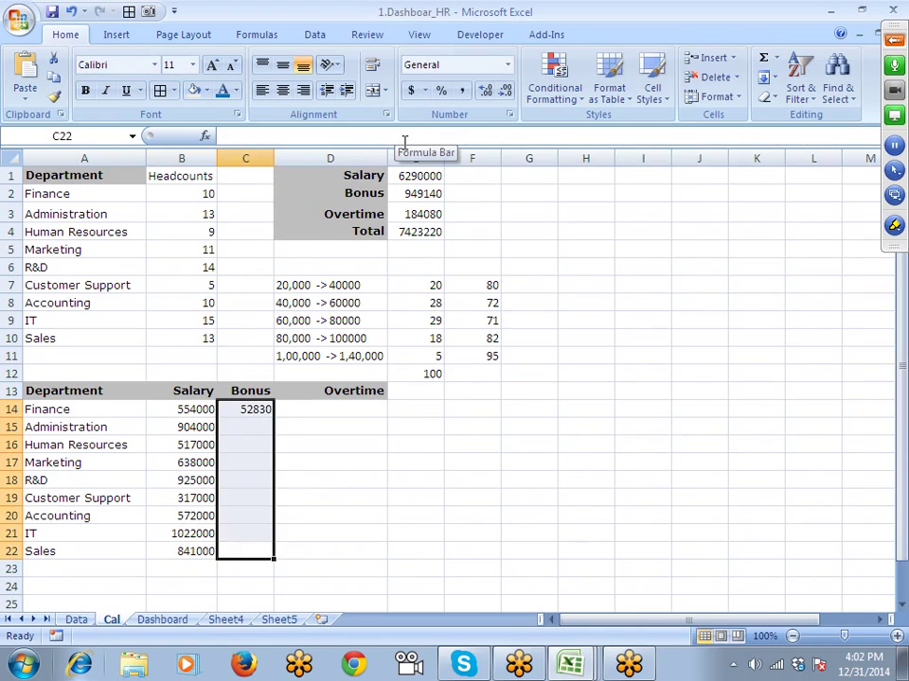
pyautogui.hotkey('ctrl', 'd')
# Step: Paste the salary SUMIF formula into D14 and change its sum range to Data!E:E for the Overtime total
pyautogui.press('Right')
pyautogui.hotkey('ctrl', 'Up')
pyautogui.press('Down')
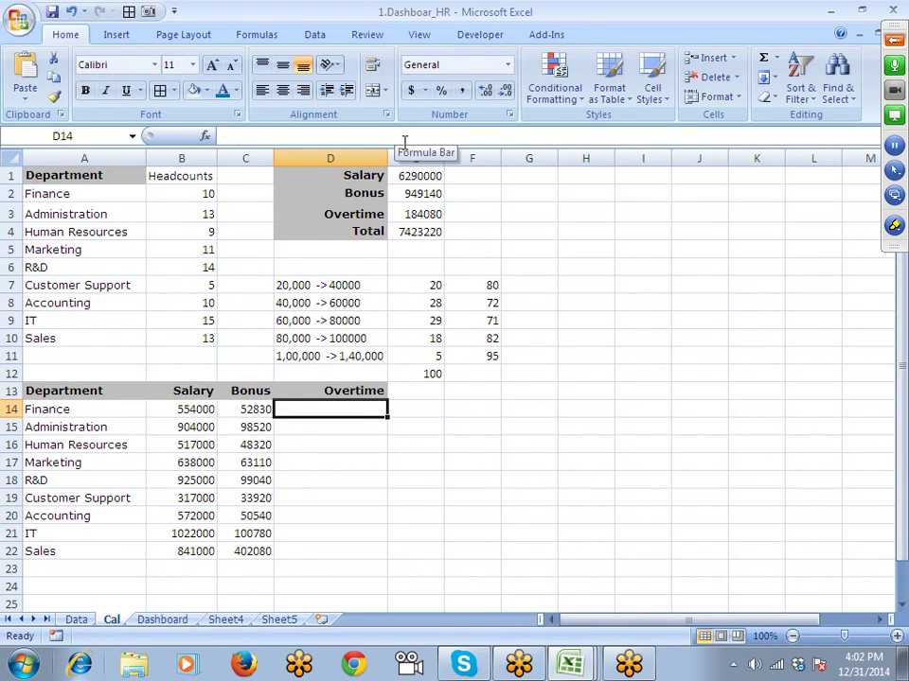
pyautogui.hotkey('ctrl', 'v')
pyautogui.click(401, 137)
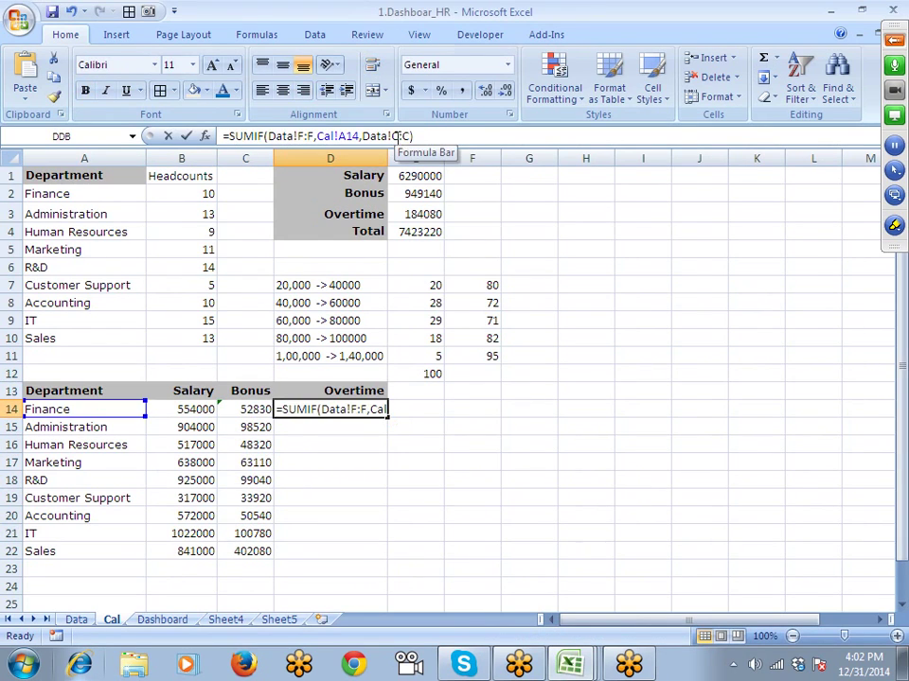
pyautogui.press('BackSpace')
pyautogui.write('e')
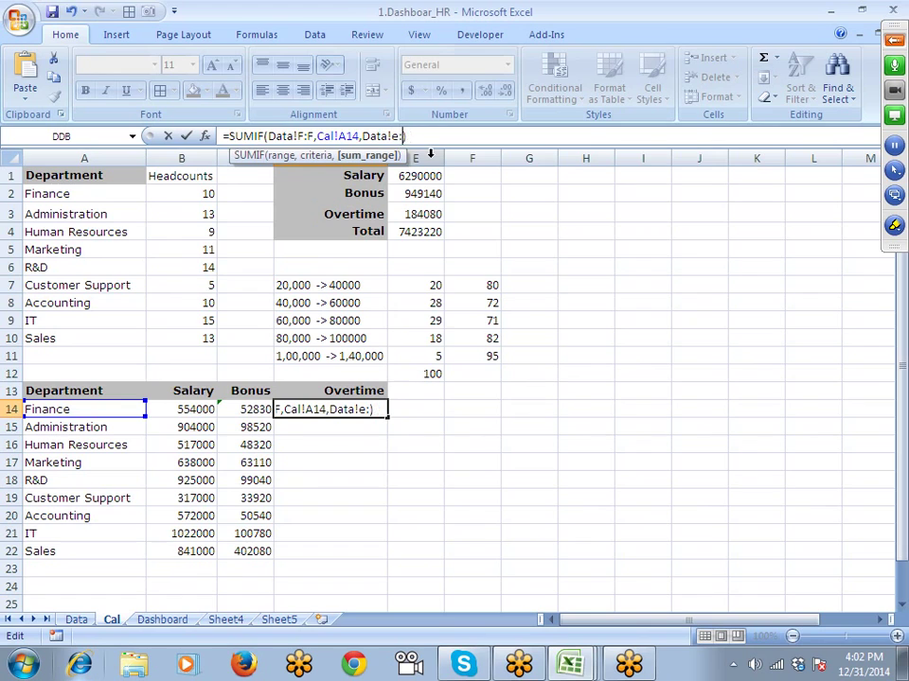
pyautogui.write('e')
pyautogui.press('Return')
# Step: Fill the Overtime formula from D14 down to the Sales row in D22
pyautogui.press('Left')
pyautogui.hotkey('ctrl', 'Down')
pyautogui.press('Right')
pyautogui.hotkey('ctrl', 'shift', 'Up')
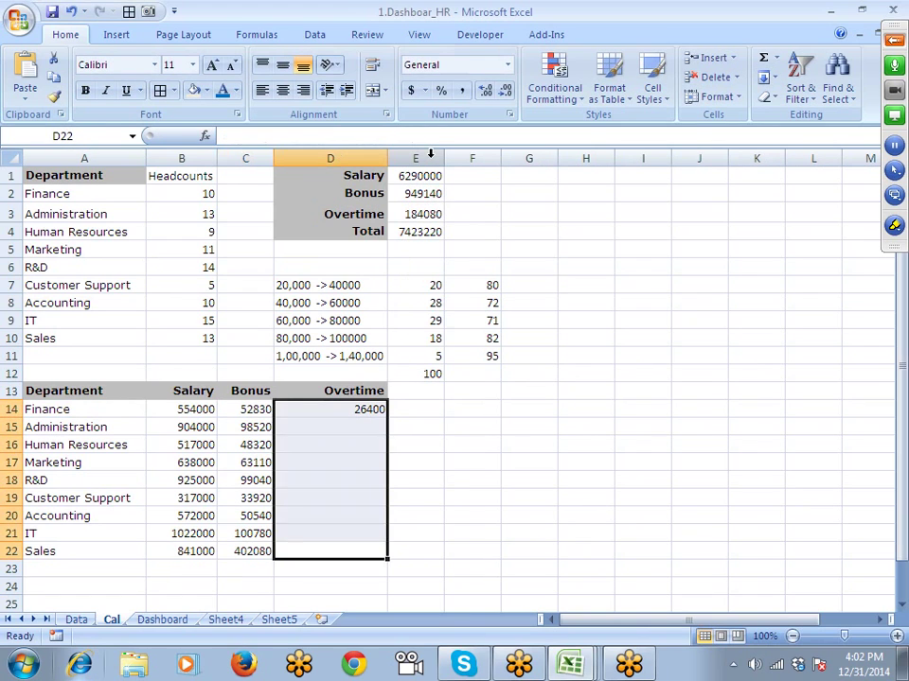
pyautogui.hotkey('ctrl', 'd')
# Step: Select the whole department pay table with its headings, A13:D22
pyautogui.hotkey('ctrl', 'Down')
pyautogui.press('Up')
pyautogui.hotkey('ctrl', 'Up')
pyautogui.hotkey('ctrl', 'Left')
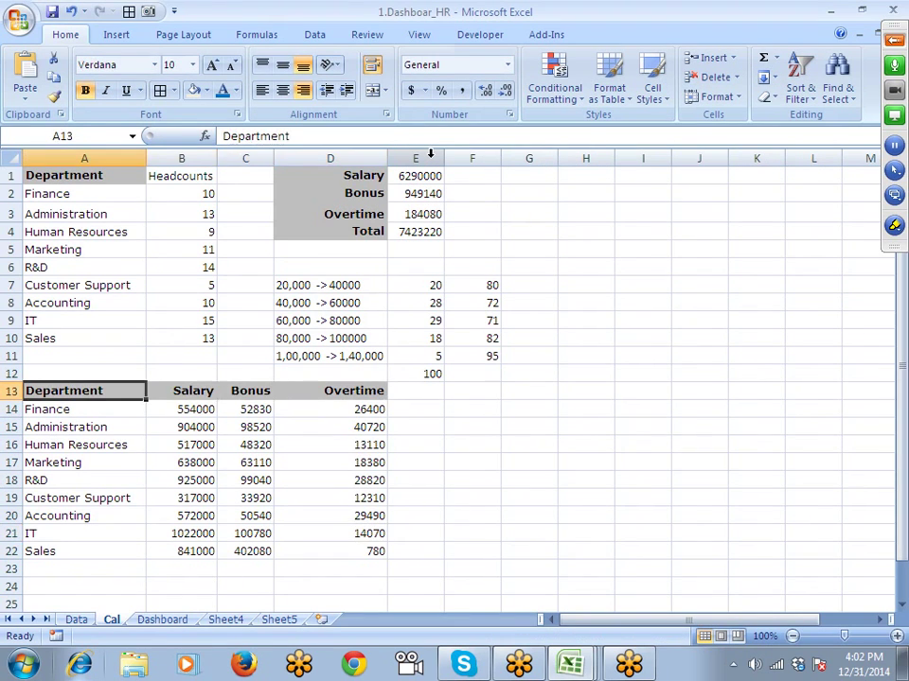
pyautogui.hotkey('ctrl', 'shift', 'Right')
pyautogui.hotkey('ctrl', 'shift', 'Down')
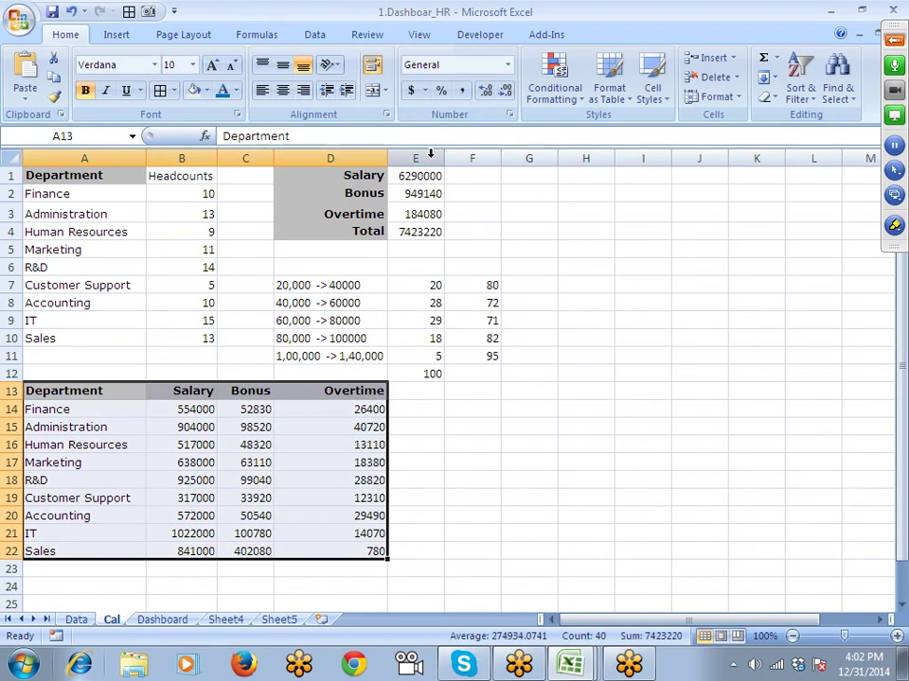
# Step: Try a pie chart for the department pay table, and delete it
pyautogui.click(114, 35)
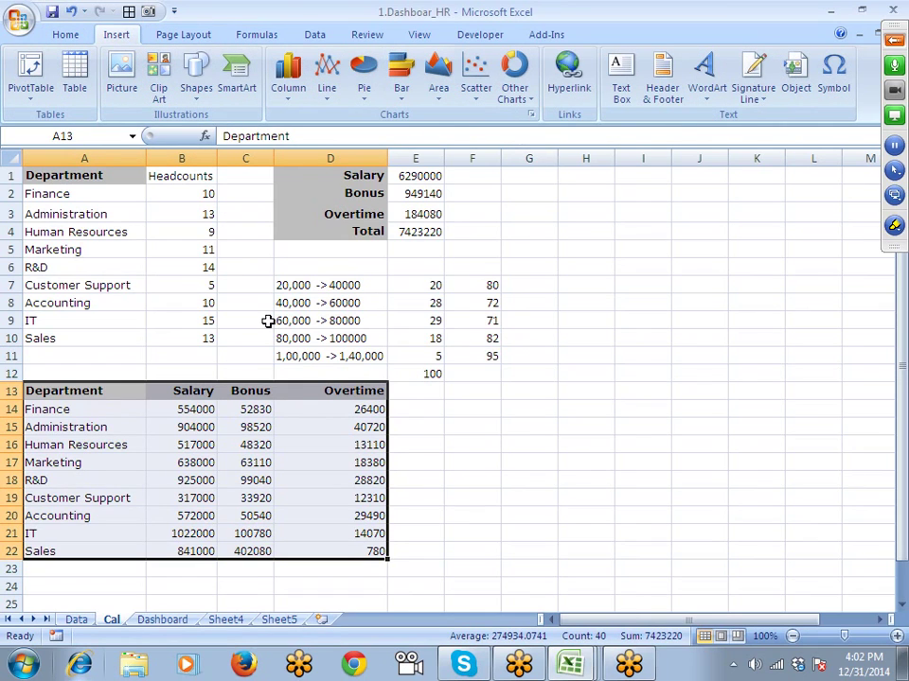
pyautogui.click(363, 76)
pyautogui.click(370, 149)
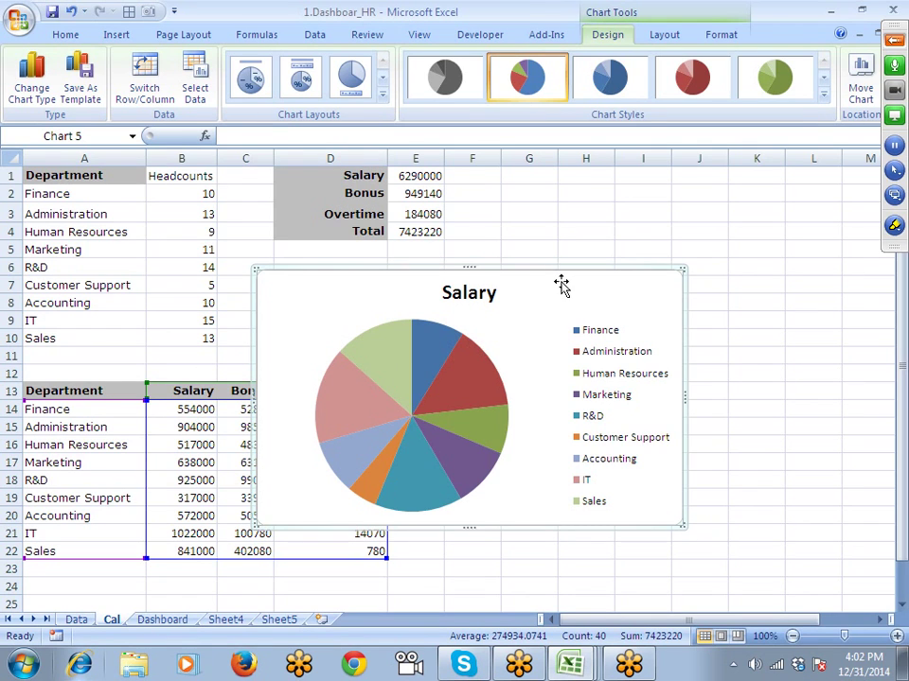
pyautogui.press('Delete')
# Step: Insert a 100% stacked bar chart of A13:D22 and move it slightly right so the Bonus column is uncovered
pyautogui.click(129, 40)
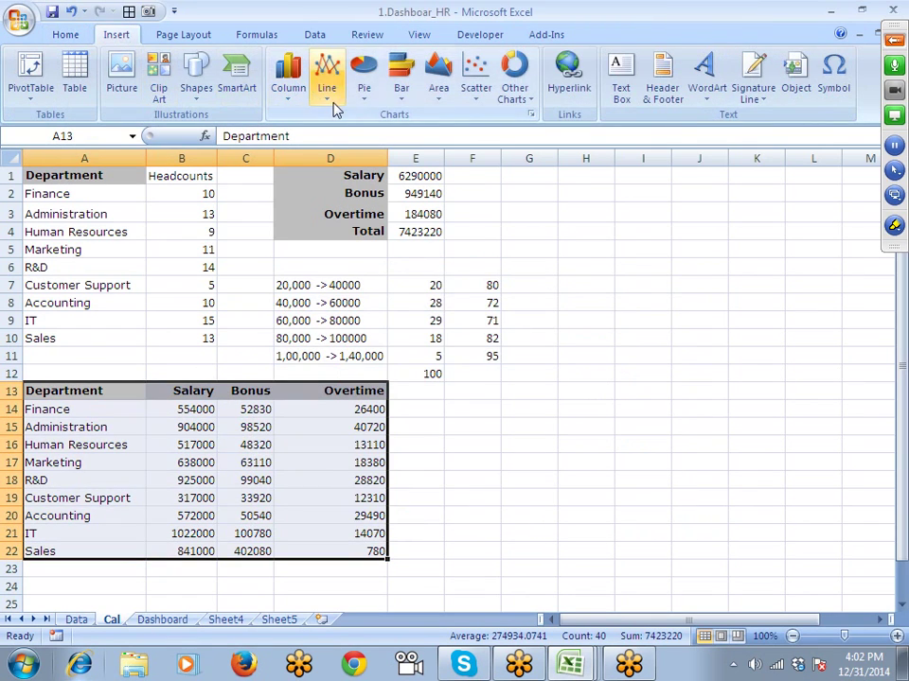
pyautogui.click(401, 78)
pyautogui.click(508, 151)
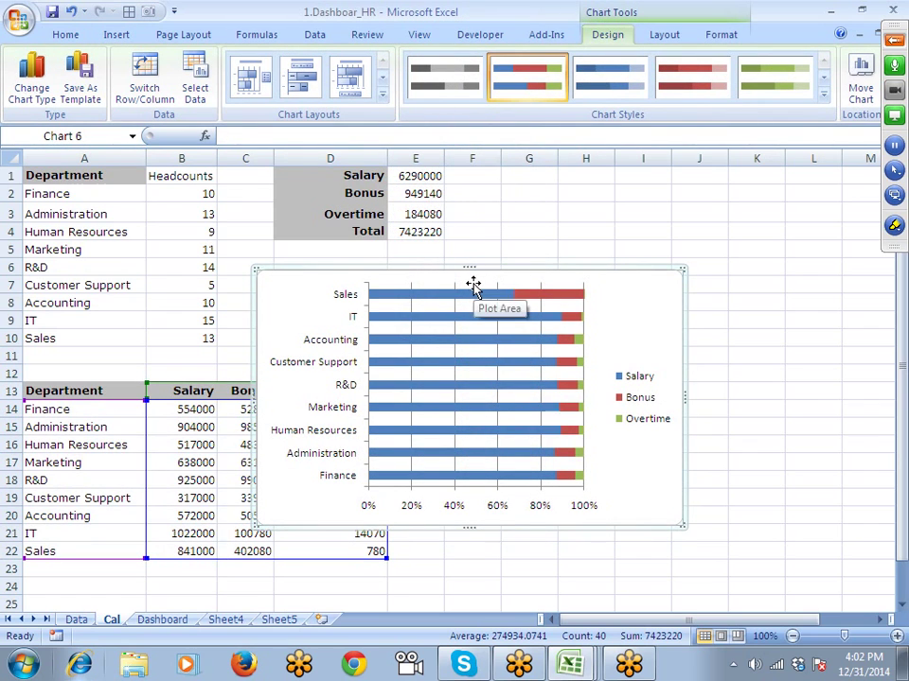
pyautogui.moveTo(351, 270); pyautogui.dragTo(429, 272)
# Step: Set the department categories on the bar chart's vertical axis in reverse order
pyautogui.rightClick(429, 305)
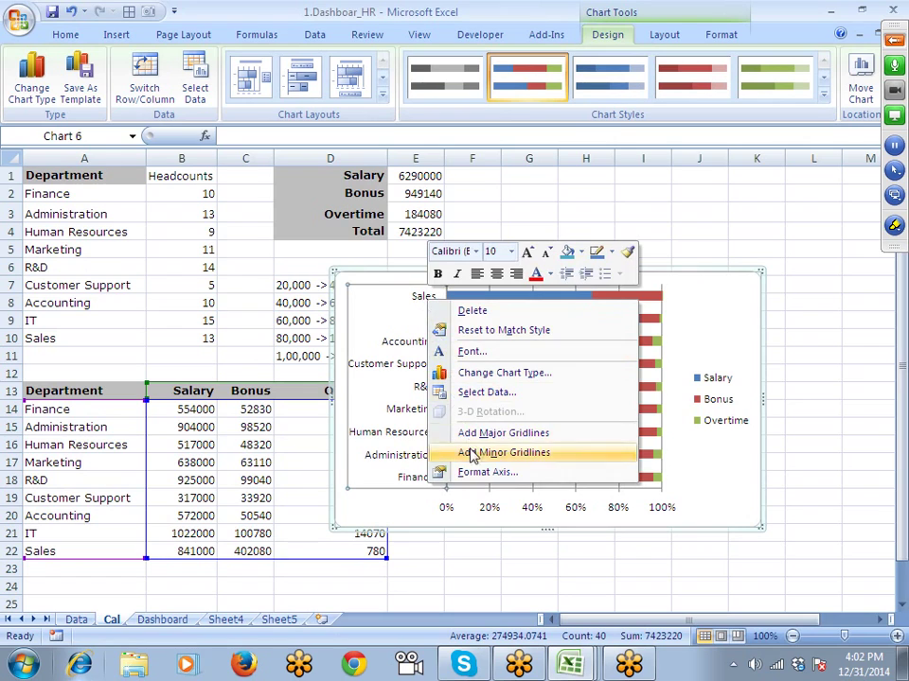
pyautogui.click(485, 471)
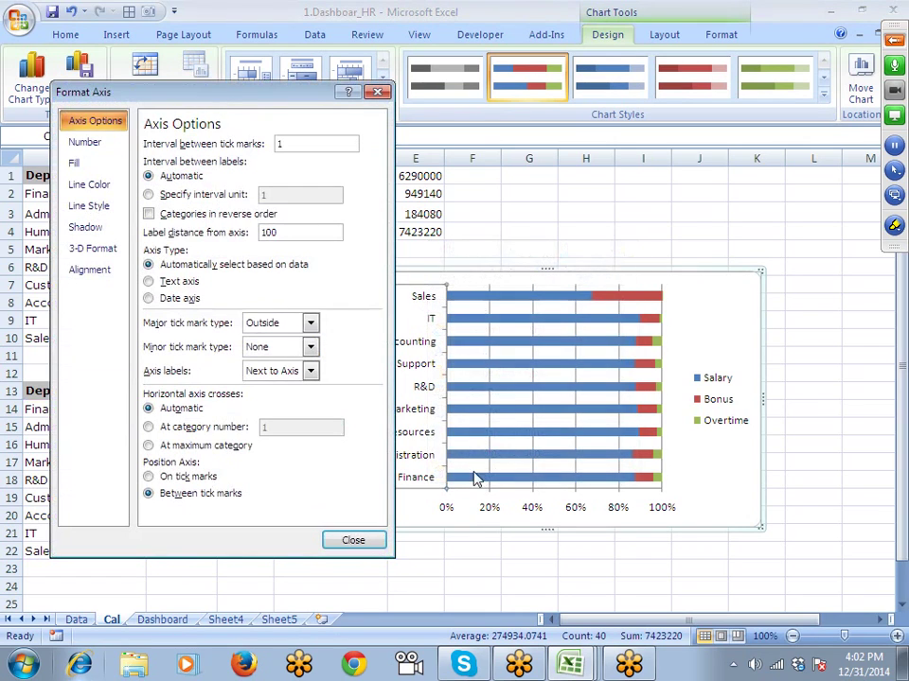
pyautogui.click(167, 218)
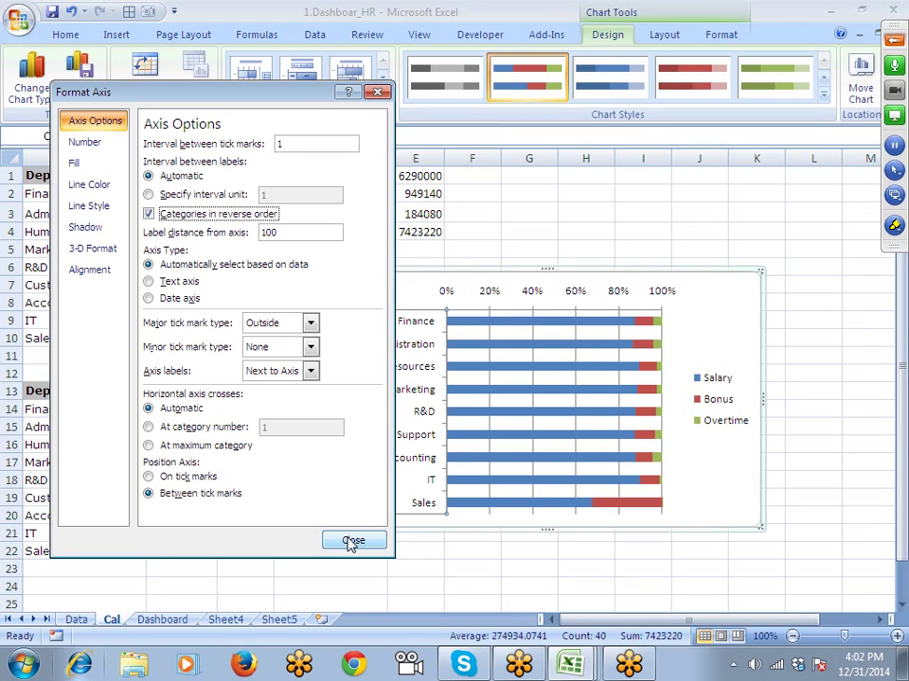
pyautogui.click(352, 541)
# Step: Switch the chart's rows and columns so Salary, Bonus and Overtime are the categories and the departments the series
pyautogui.rightClick(700, 469)
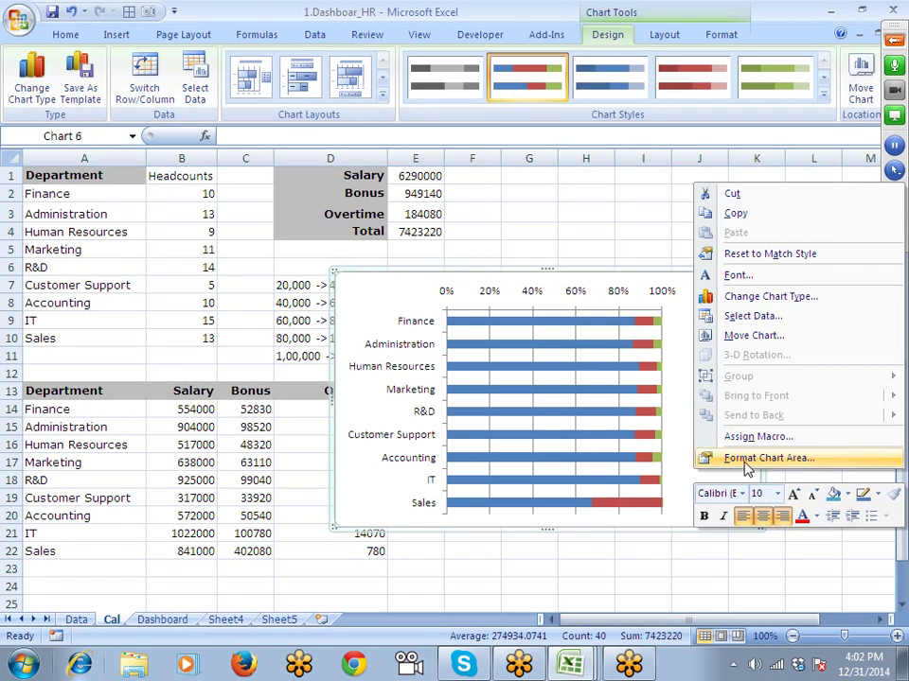
pyautogui.click(752, 316)
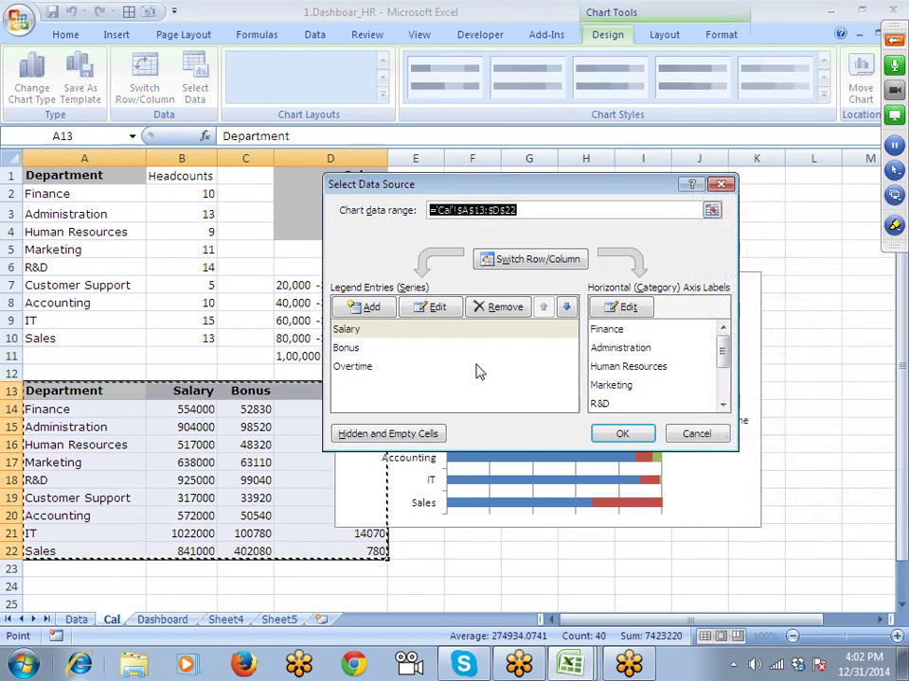
pyautogui.click(528, 260)
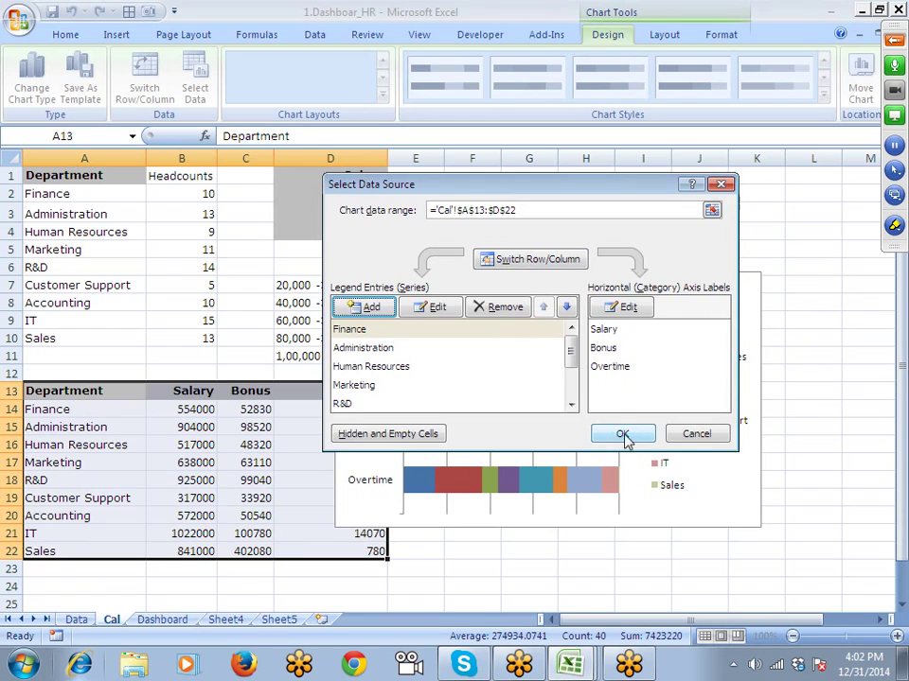
pyautogui.click(623, 436)
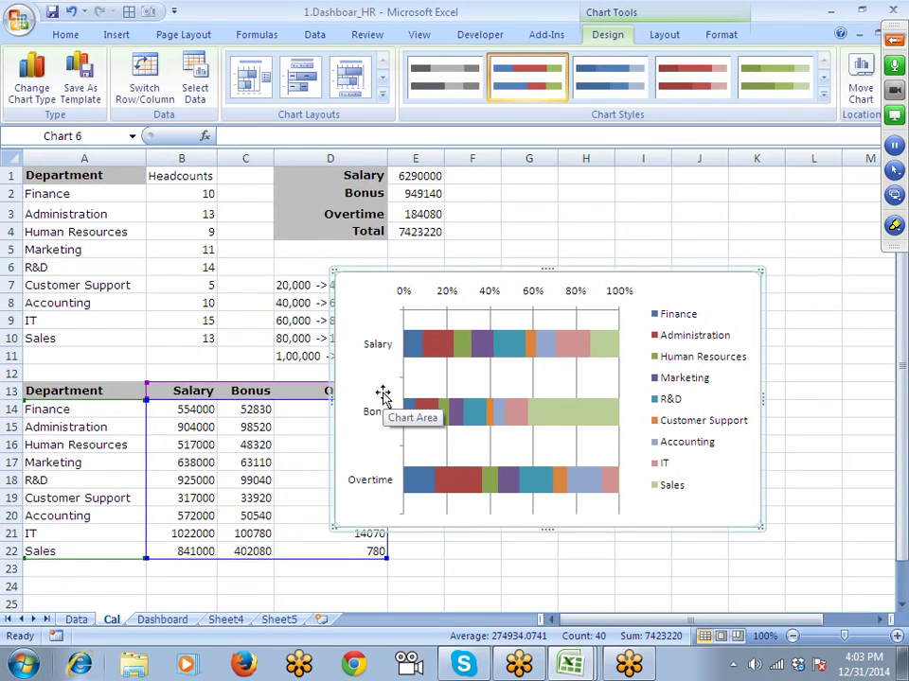
# Step: Switch the chart's rows and columns back to departments as categories, and delete the chart
pyautogui.rightClick(641, 375)
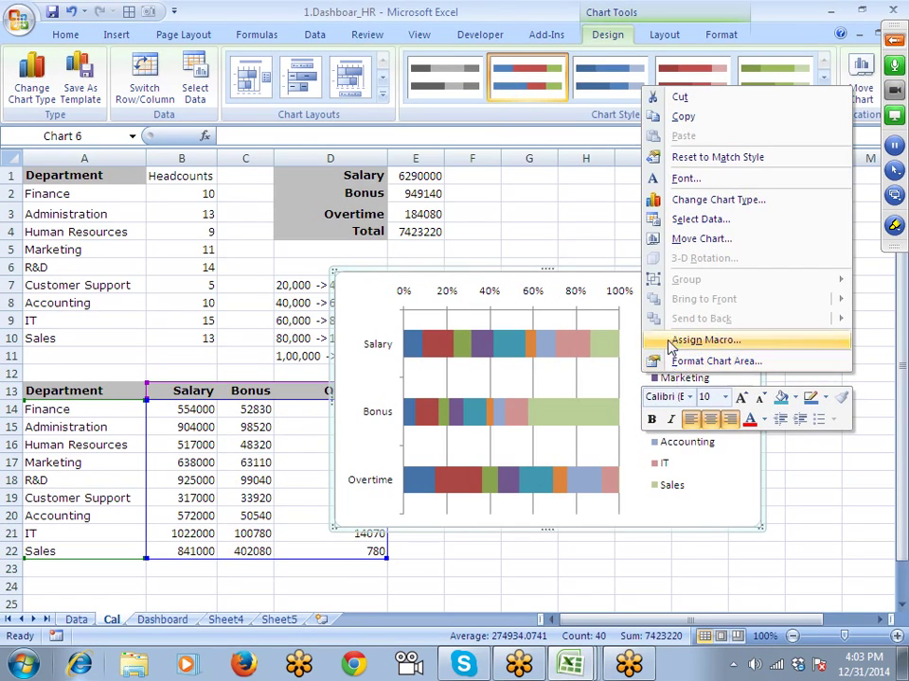
pyautogui.click(709, 200)
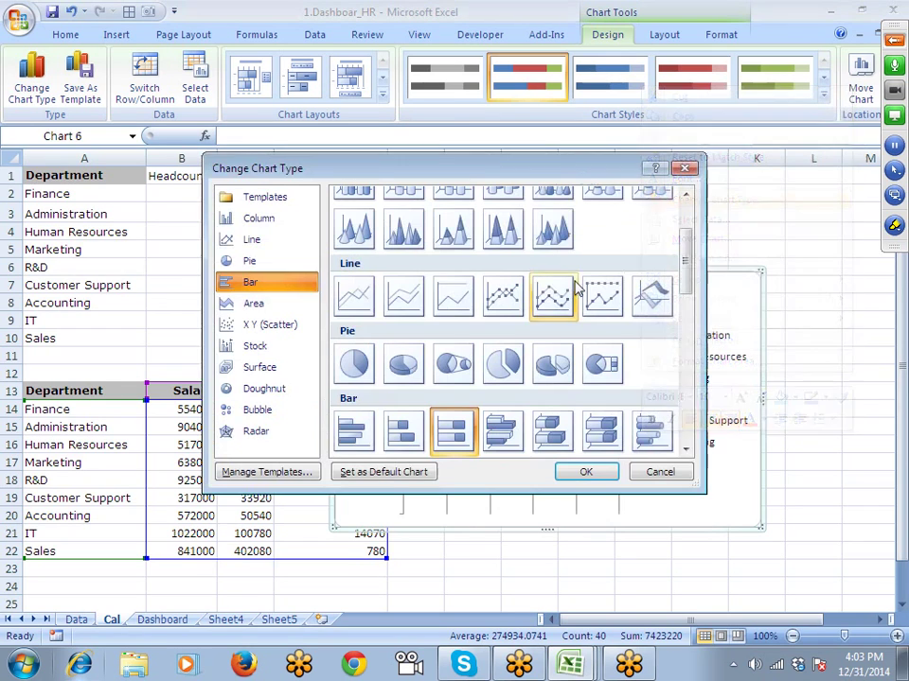
pyautogui.click(685, 169)
pyautogui.rightClick(724, 300)
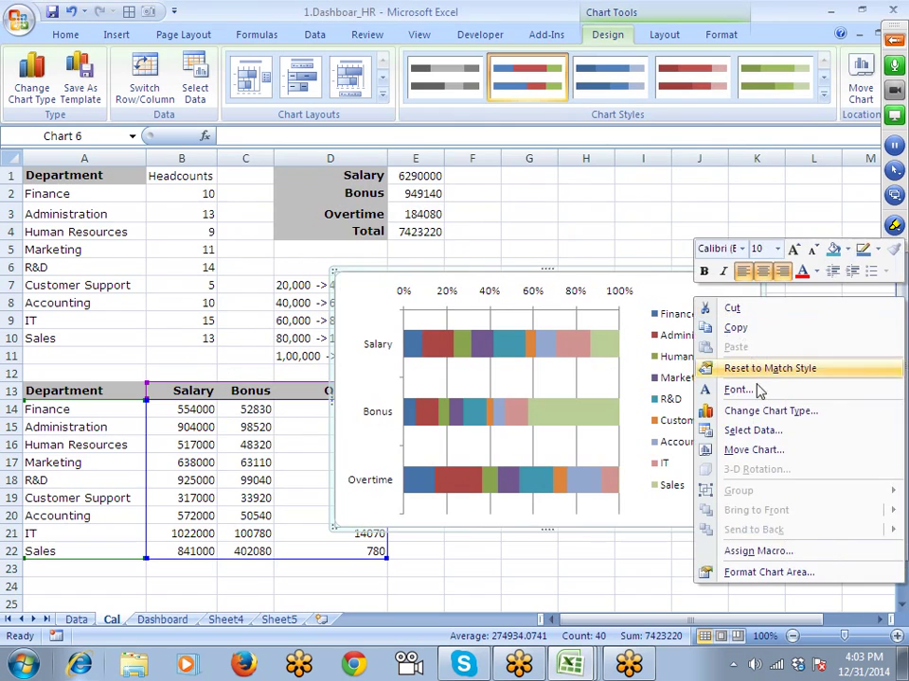
pyautogui.click(754, 431)
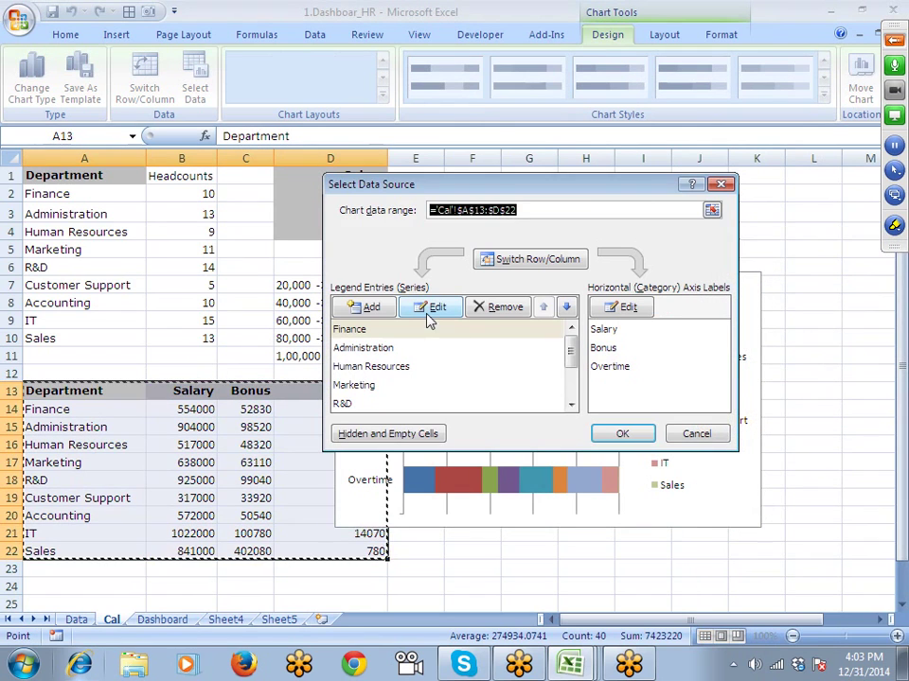
pyautogui.click(540, 260)
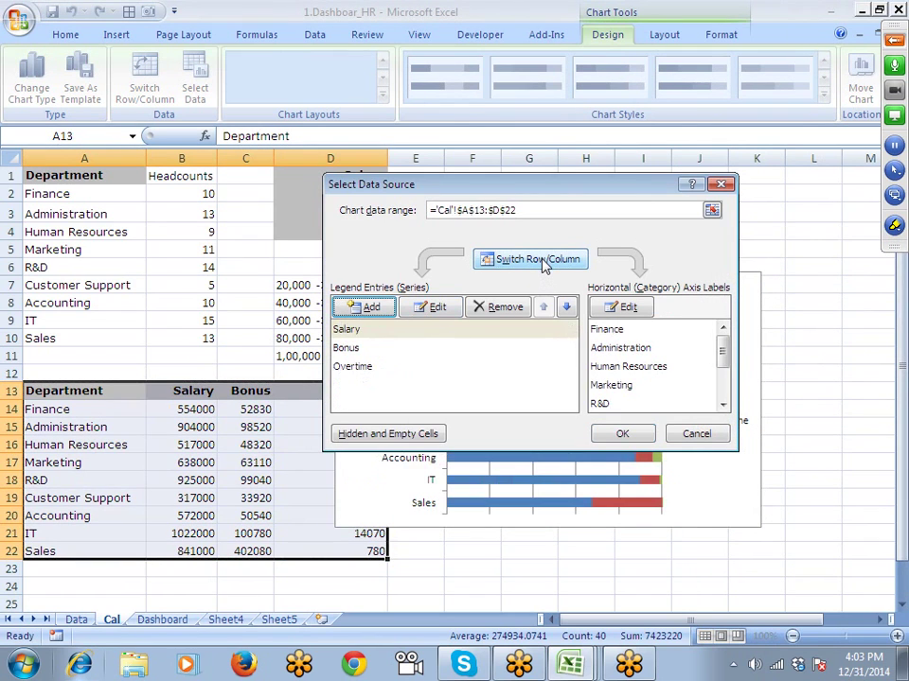
pyautogui.click(623, 437)
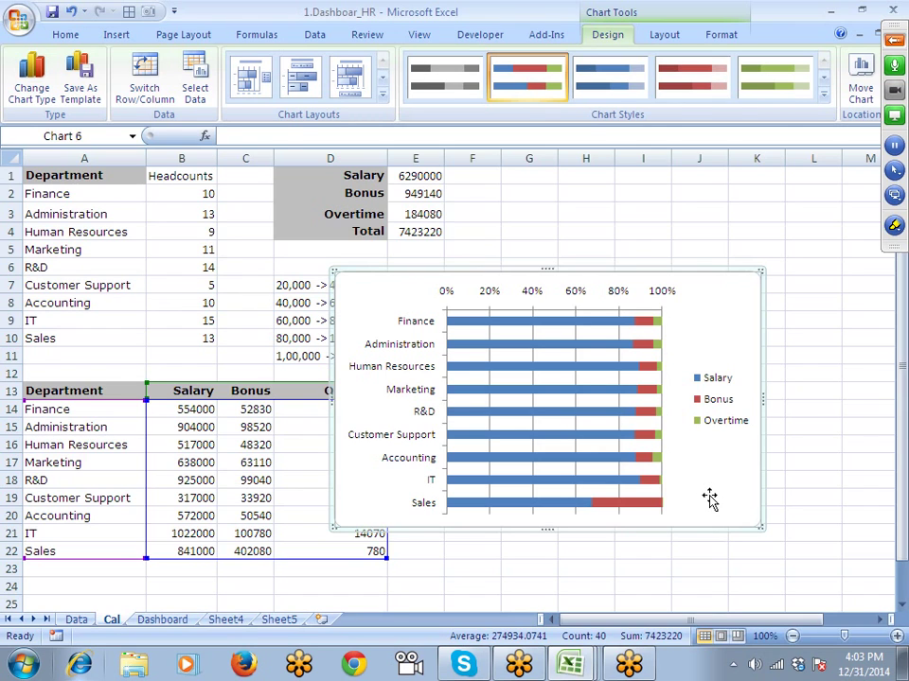
pyautogui.press('Delete')
# Step: Copy the Salary, Bonus and Overtime headings in B13:D13 and paste them transposed as row labels starting at A24
pyautogui.scroll(-3, 491, 481)
pyautogui.moveTo(193, 228); pyautogui.dragTo(330, 228)
pyautogui.hotkey('ctrl', 'c')
pyautogui.click(71, 428)
pyautogui.rightClick(71, 429)
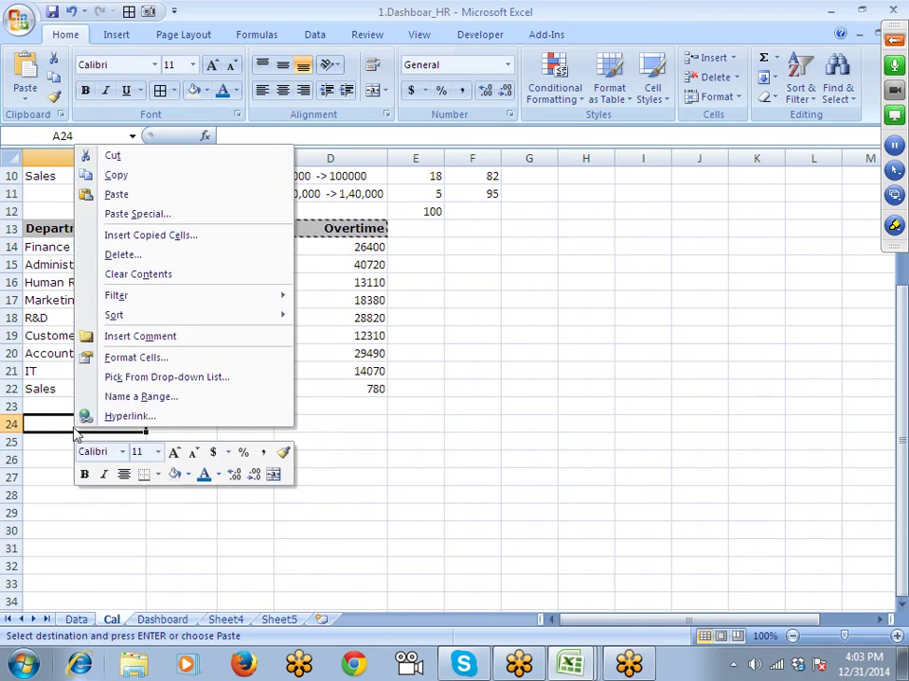
pyautogui.click(142, 214)
pyautogui.click(216, 301)
pyautogui.click(203, 329)
pyautogui.click(186, 471)
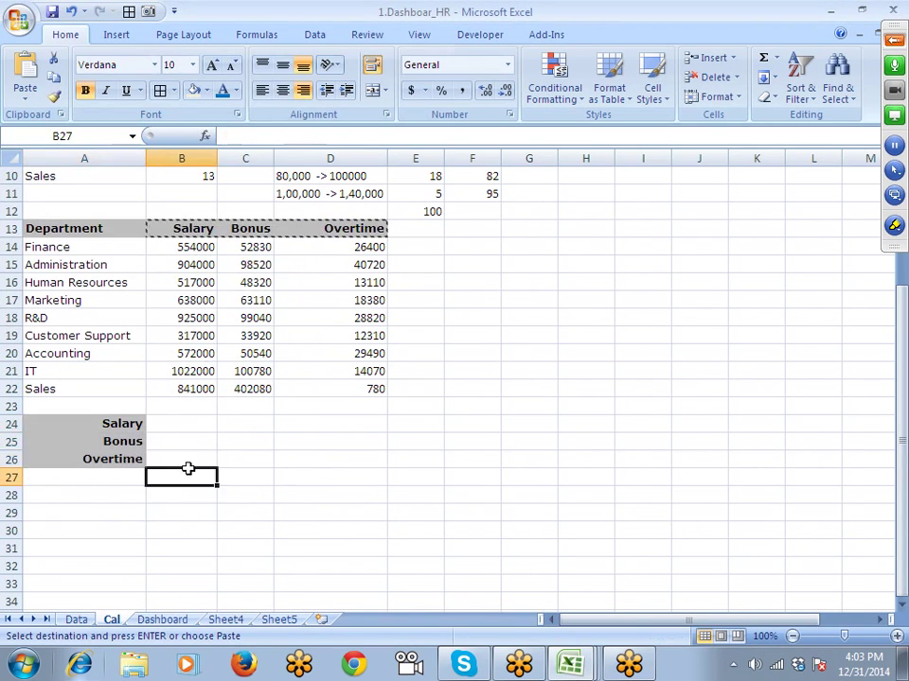
# Step: Copy the department names in A14:A22 and paste them transposed across row 23 starting at B23
pyautogui.moveTo(83, 244); pyautogui.dragTo(82, 390)
pyautogui.hotkey('ctrl', 'c')
pyautogui.rightClick(169, 412)
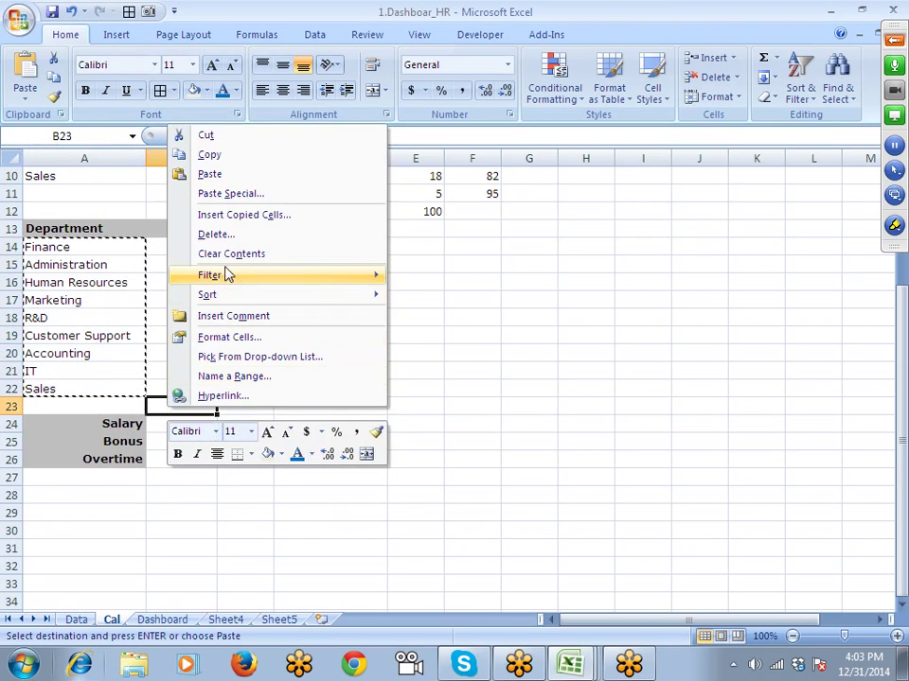
pyautogui.click(230, 193)
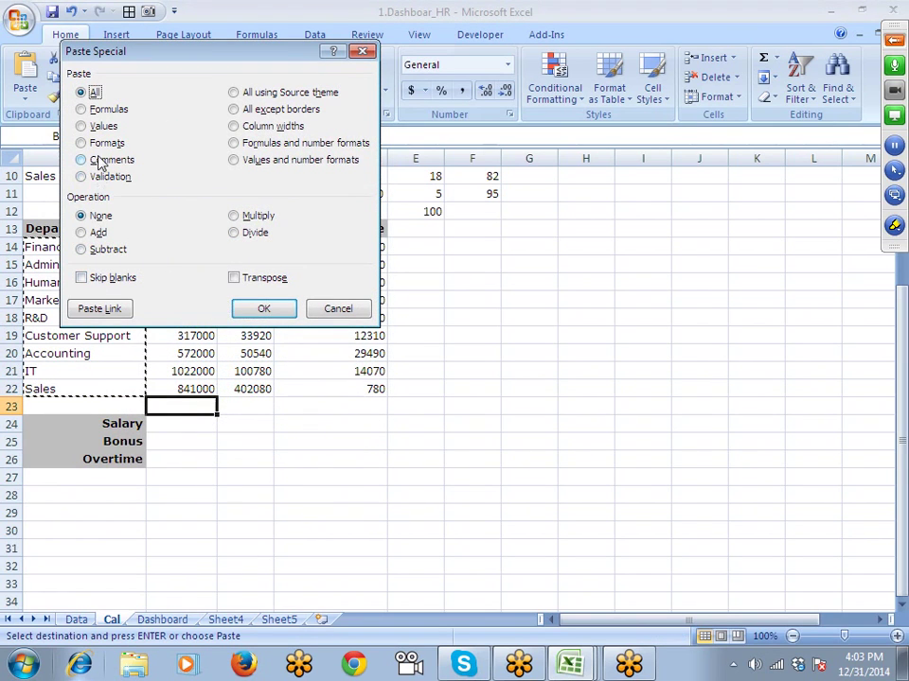
pyautogui.click(237, 278)
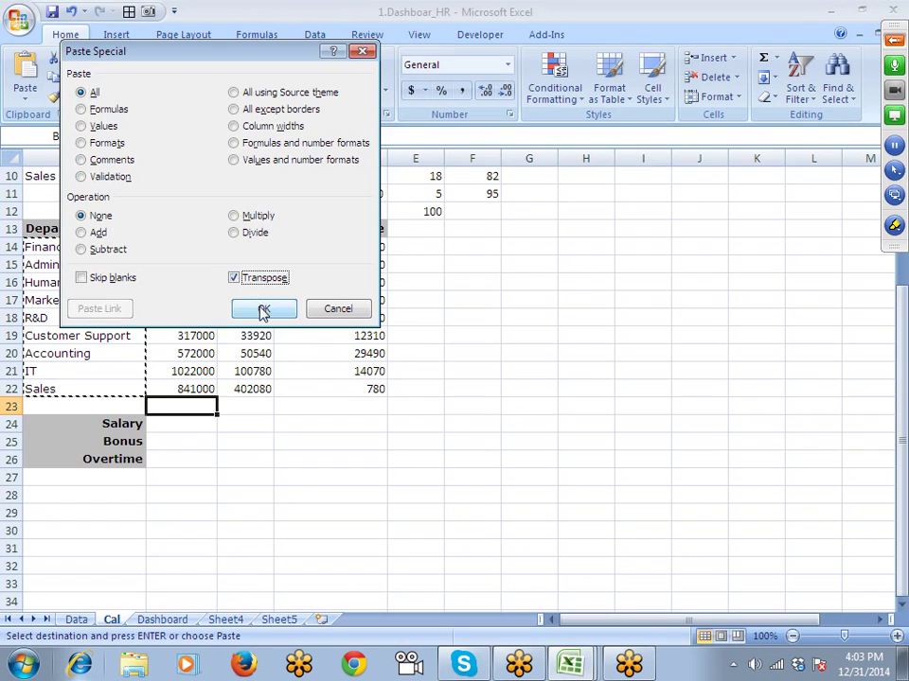
pyautogui.click(263, 309)
# Step: Copy the pay figures in B14:D22, paste them as transposed values starting at B24, and clear the copy selection
pyautogui.moveTo(177, 244); pyautogui.dragTo(318, 387)
pyautogui.hotkey('ctrl', 'c')
pyautogui.rightClick(190, 423)
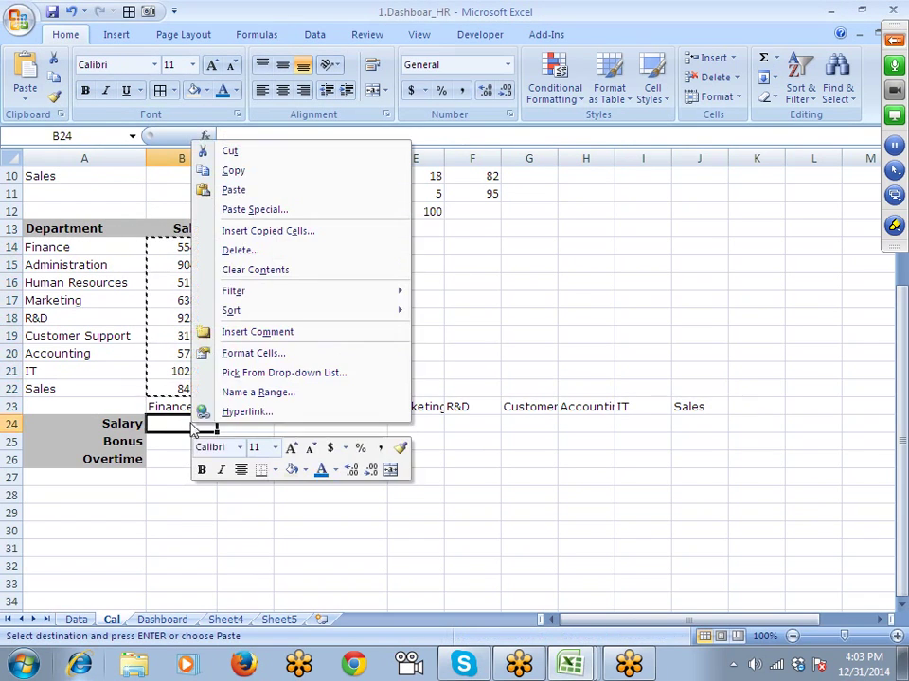
pyautogui.click(245, 210)
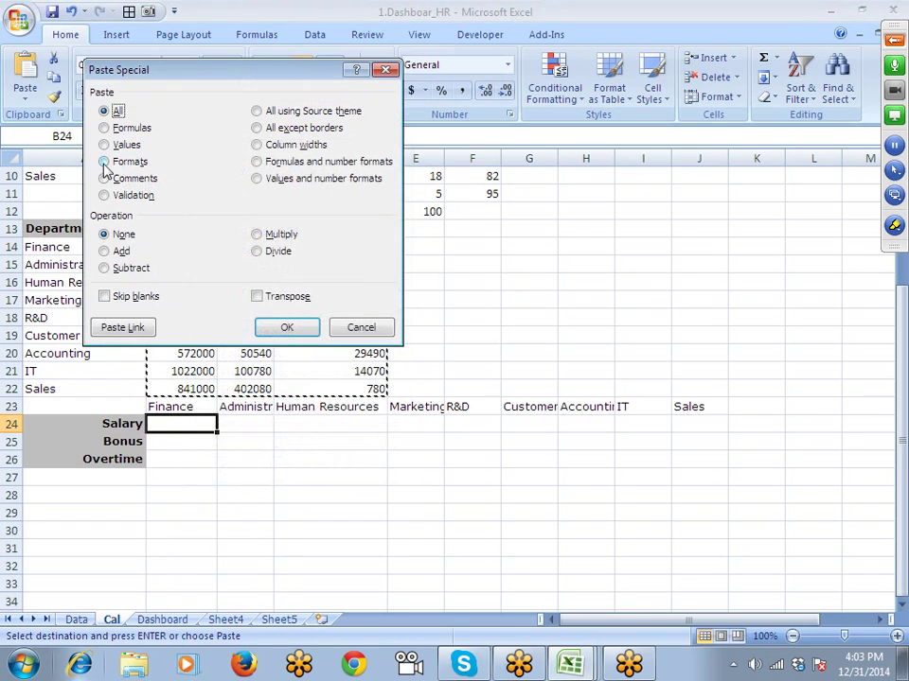
pyautogui.click(121, 145)
pyautogui.click(258, 296)
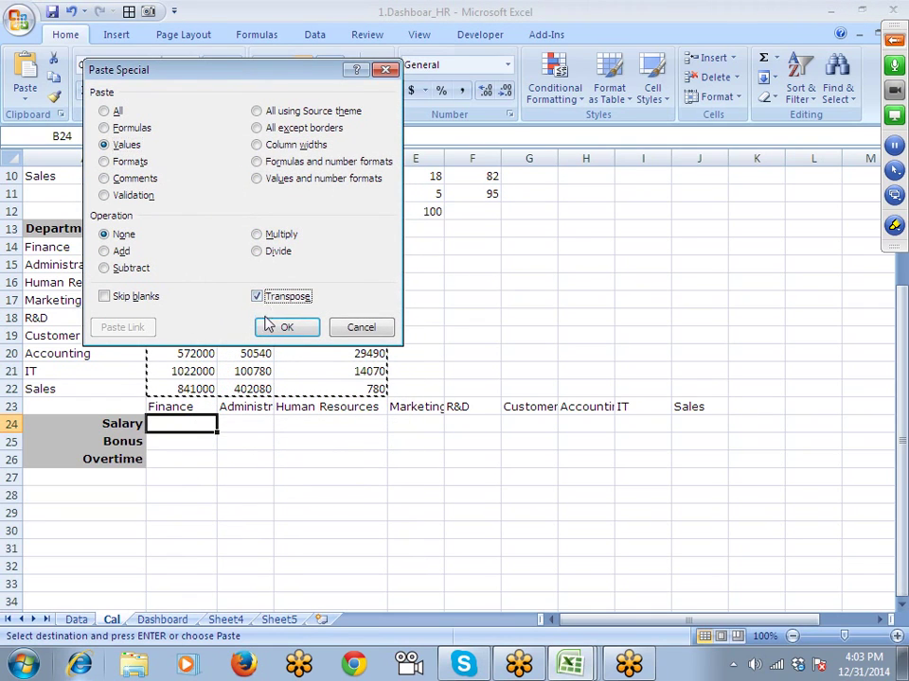
pyautogui.click(272, 328)
pyautogui.click(243, 458)
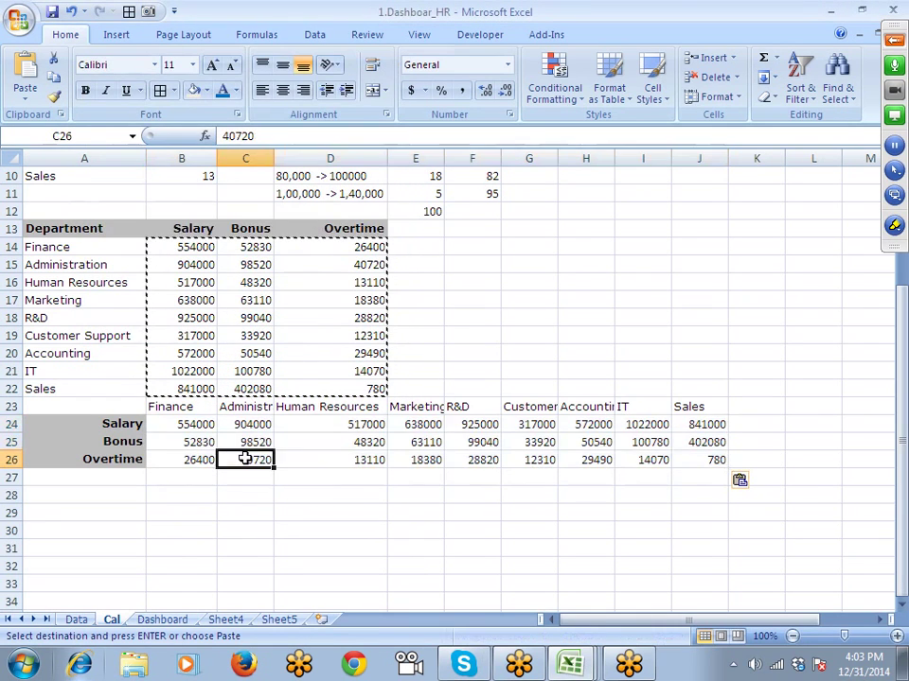
pyautogui.press('Escape')
# Step: Insert a 100% stacked bar chart of the transposed pay table A23:J26
pyautogui.moveTo(134, 410); pyautogui.dragTo(698, 459)
pyautogui.click(117, 34)
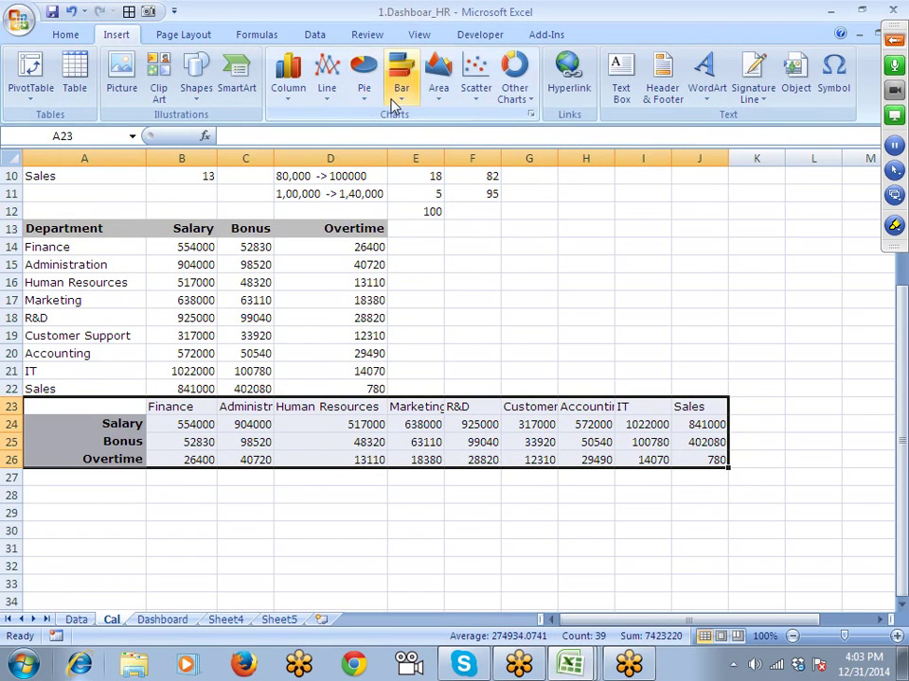
pyautogui.click(398, 103)
pyautogui.click(508, 167)
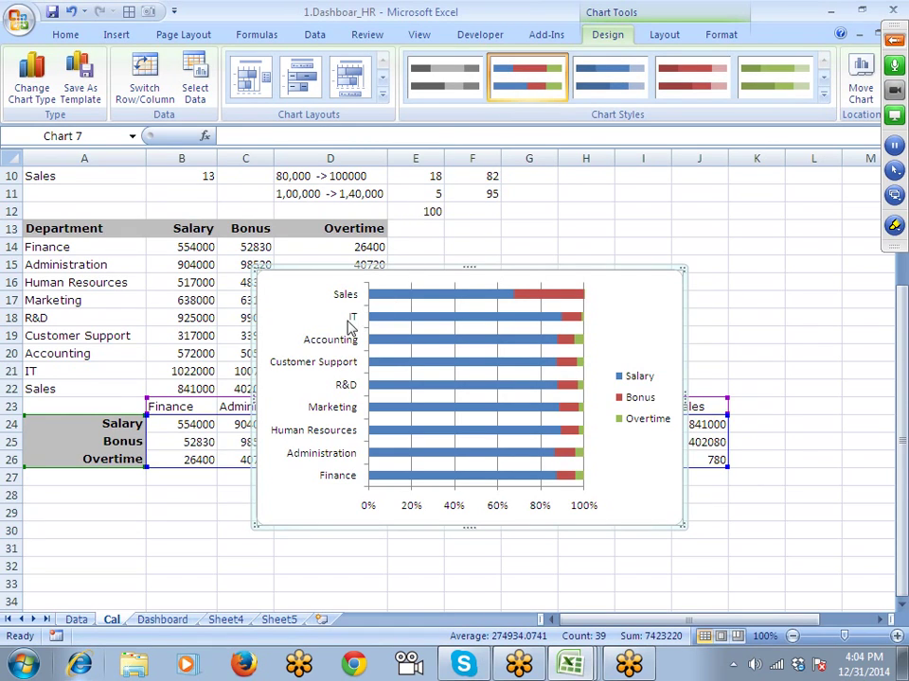
# Step: Try switching the new chart's rows and columns in its data source settings, and cancel the change
pyautogui.click(352, 352)
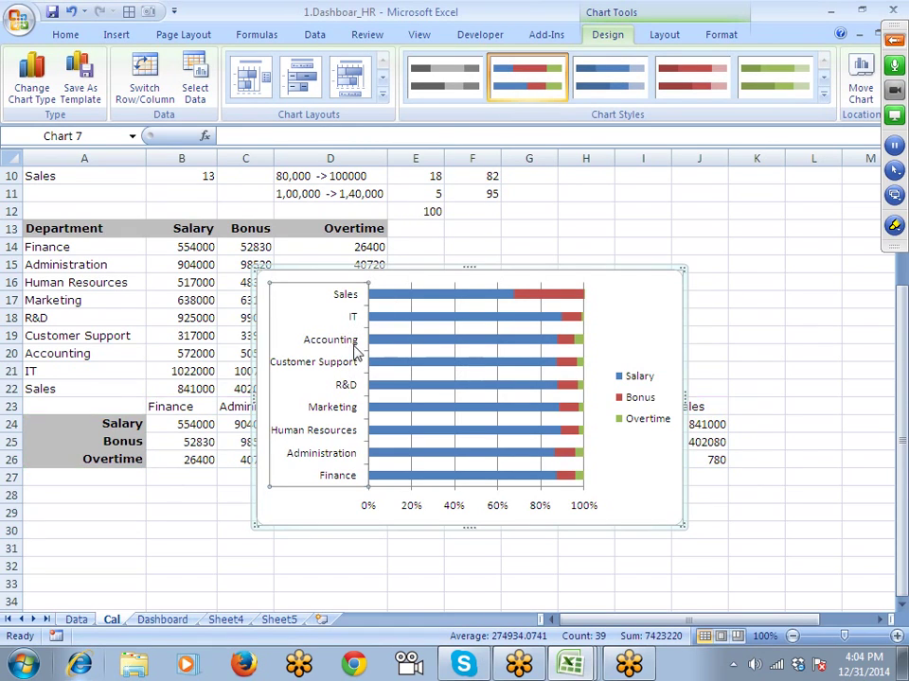
pyautogui.rightClick(629, 308)
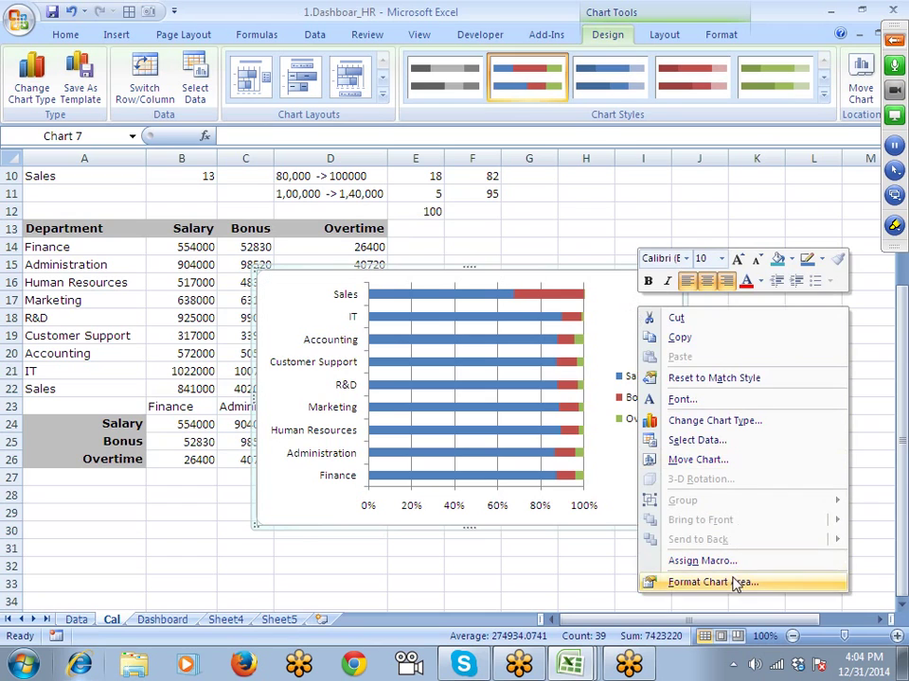
pyautogui.click(697, 440)
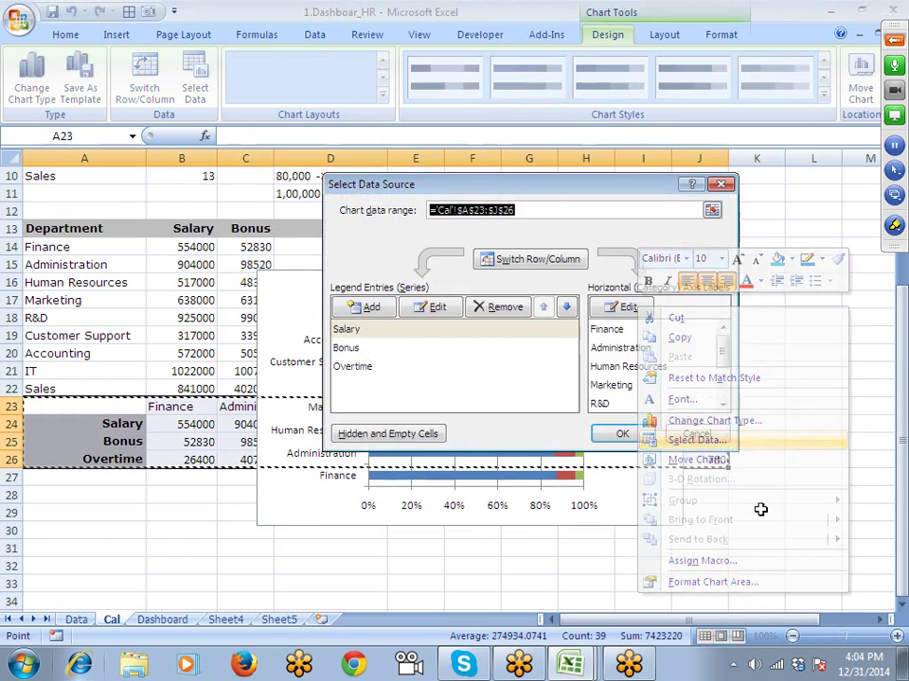
pyautogui.click(488, 257)
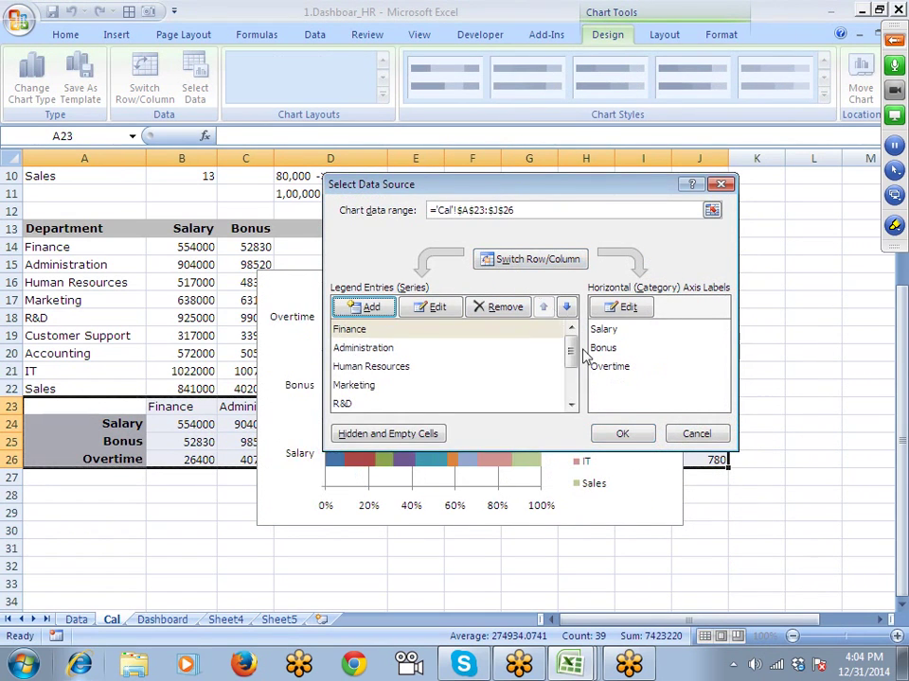
pyautogui.click(695, 434)
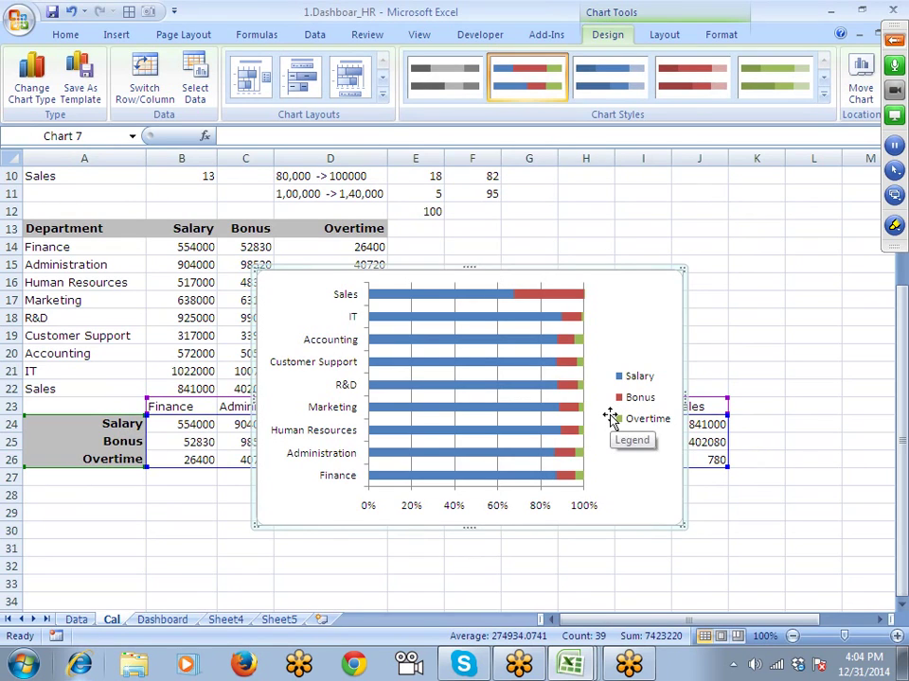
# Step: Look through the chart area formatting and the available chart types, keeping the 100% stacked bar type
pyautogui.rightClick(624, 335)
pyautogui.click(705, 606)
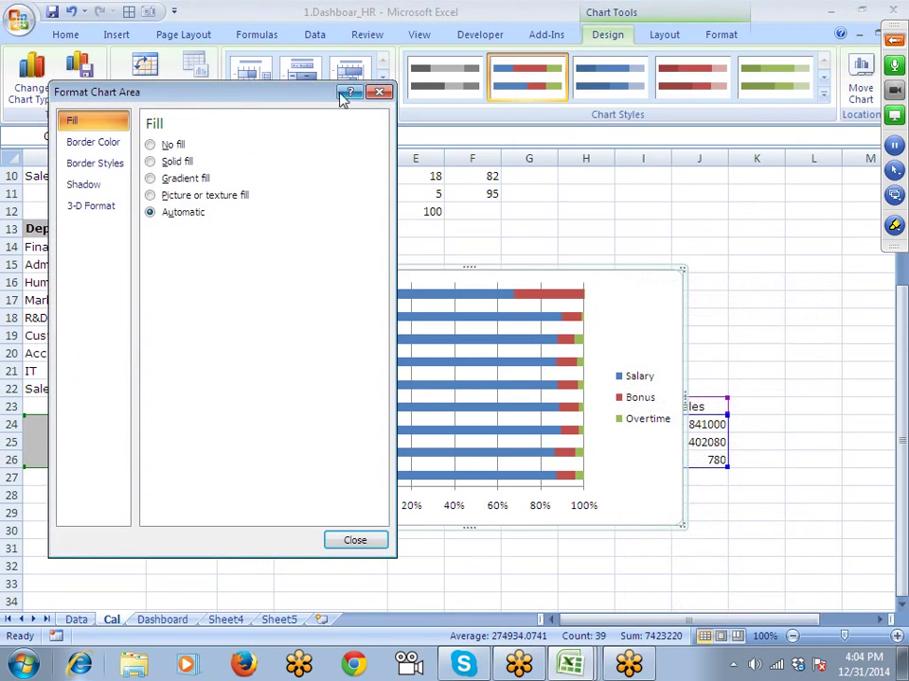
pyautogui.click(377, 92)
pyautogui.rightClick(622, 294)
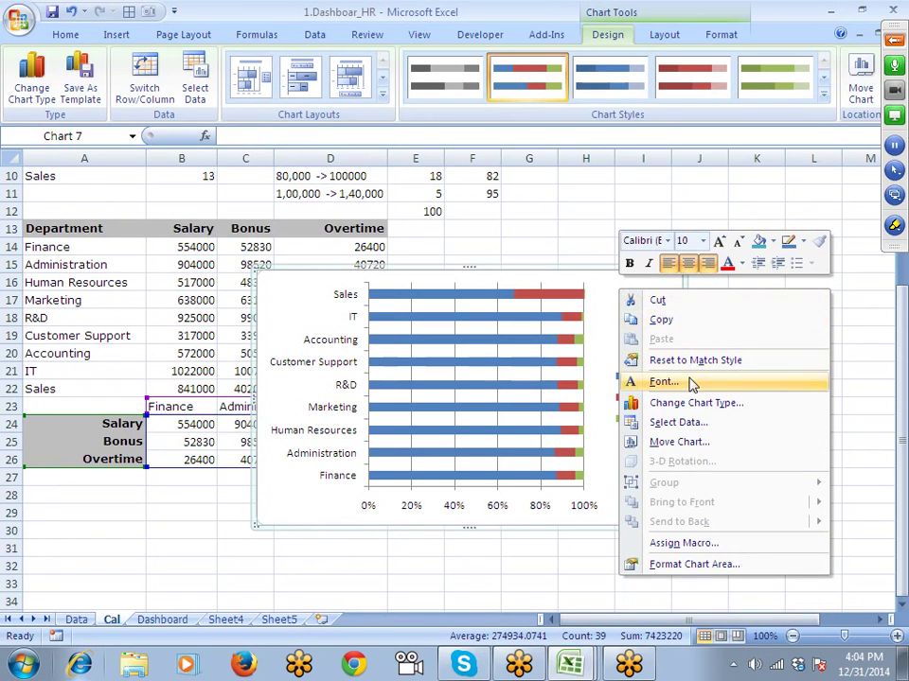
pyautogui.click(688, 405)
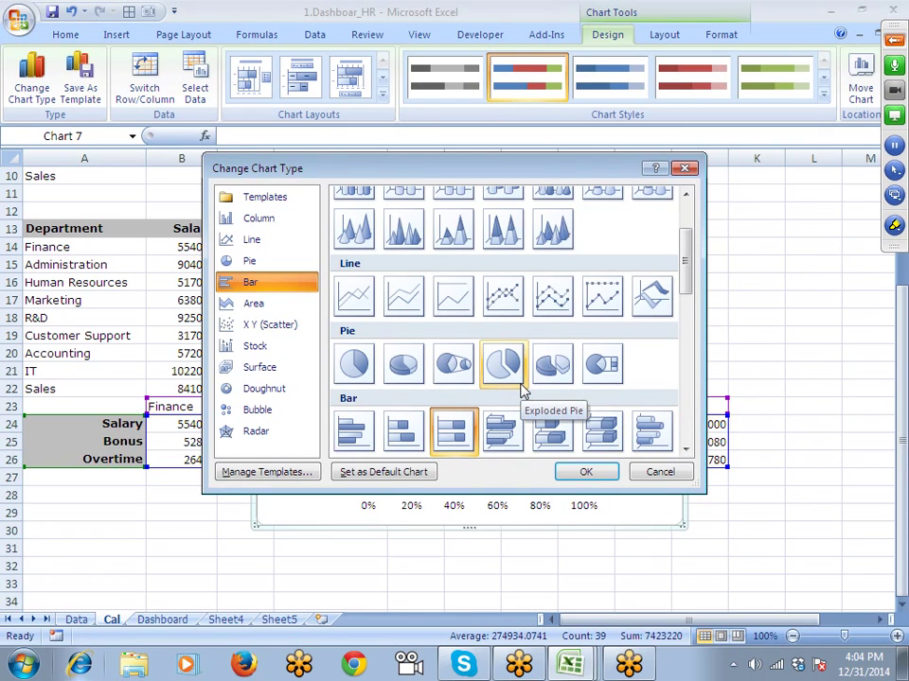
pyautogui.scroll(2, 521, 342)
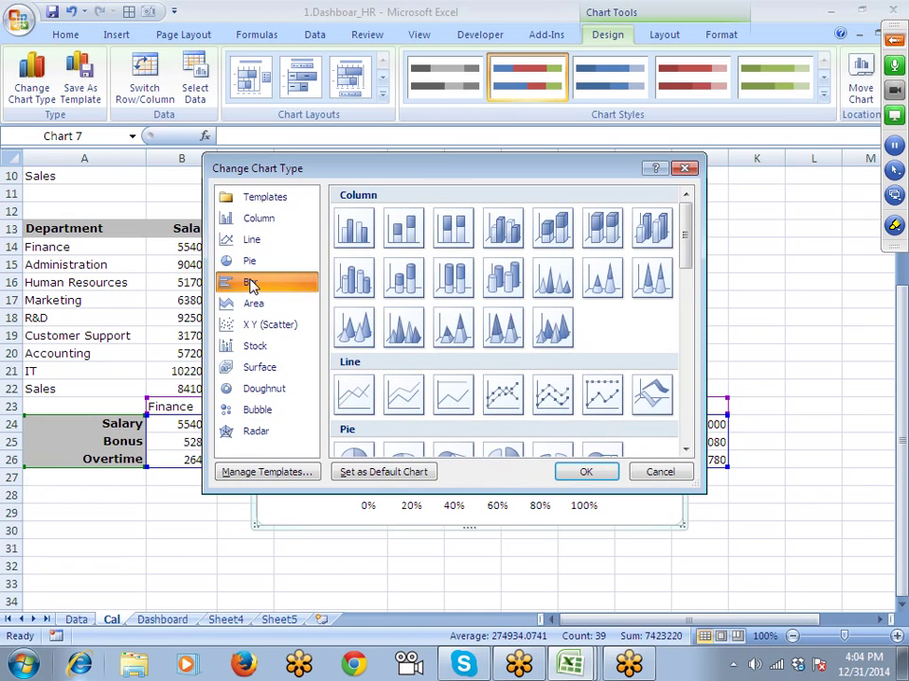
pyautogui.scroll(-8, 658, 361)
pyautogui.scroll(3, 635, 371)
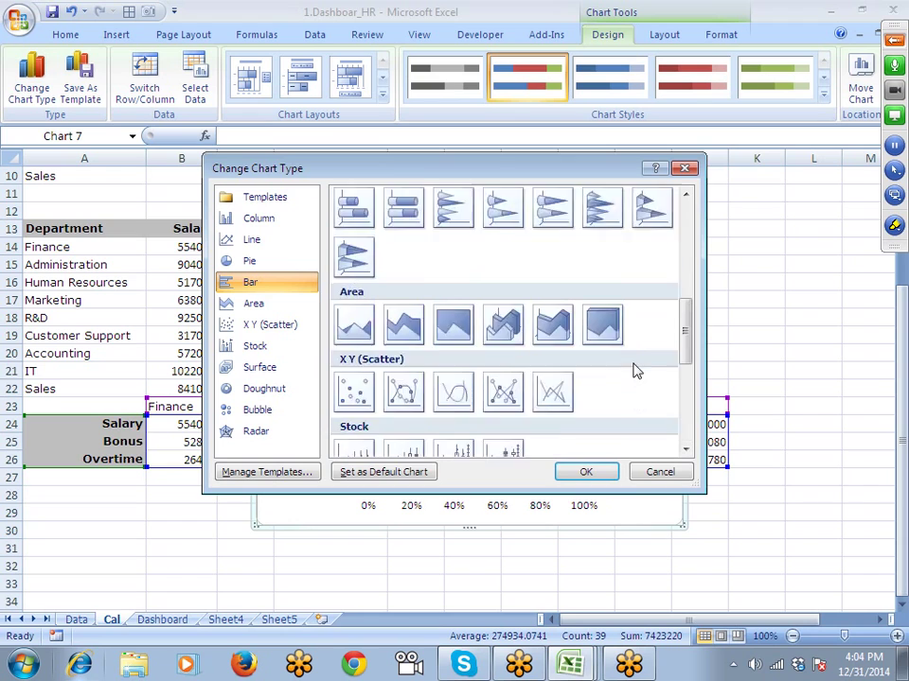
pyautogui.scroll(3, 635, 370)
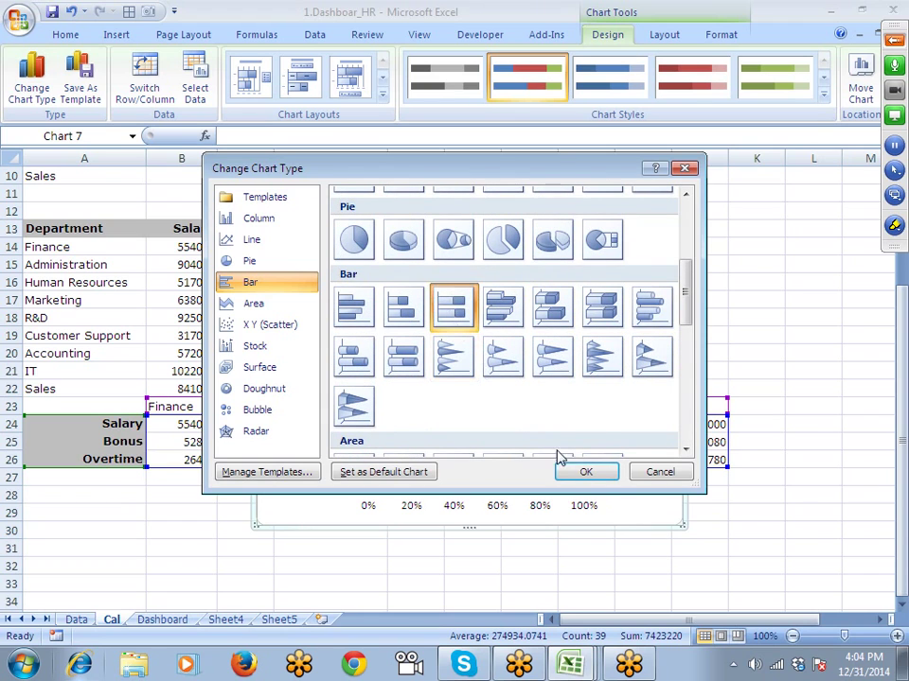
pyautogui.click(598, 474)
# Step: Switch the chart's rows and columns so Salary, Bonus and Overtime are the categories, and delete its legend
pyautogui.rightClick(634, 451)
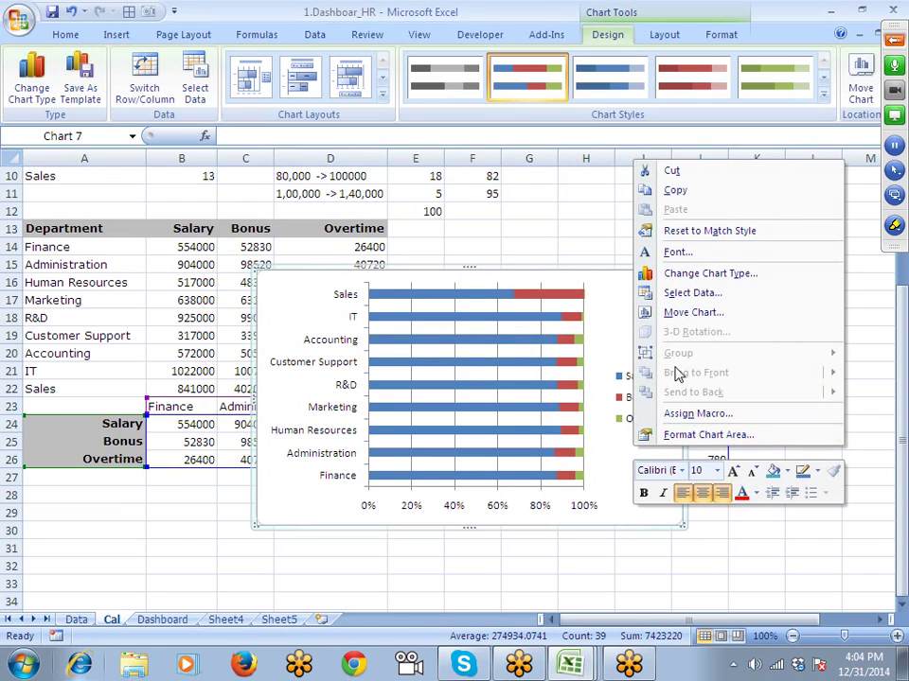
pyautogui.click(693, 293)
pyautogui.click(554, 260)
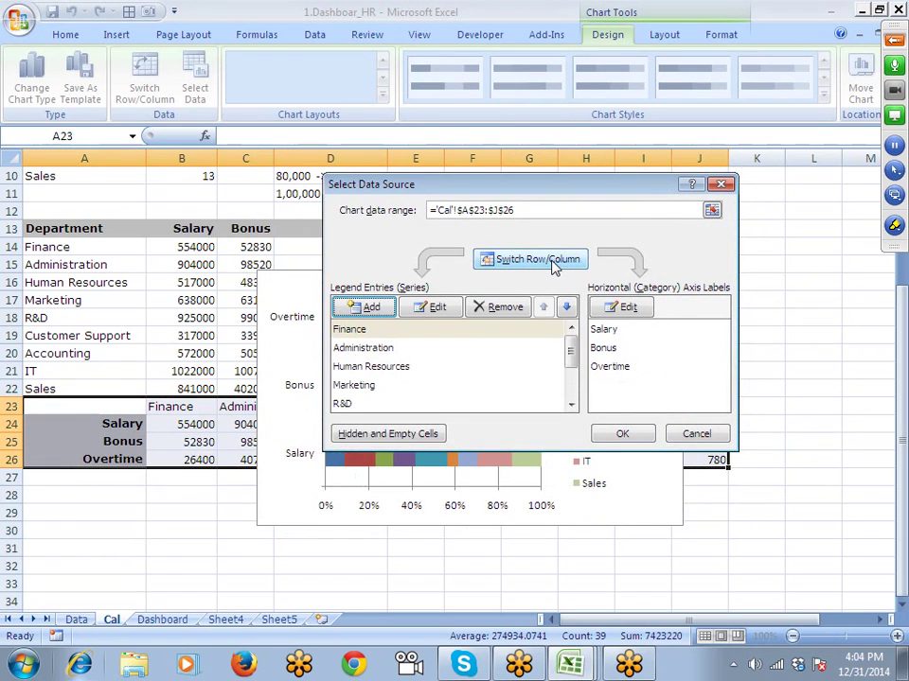
pyautogui.moveTo(552, 189); pyautogui.dragTo(808, 317)
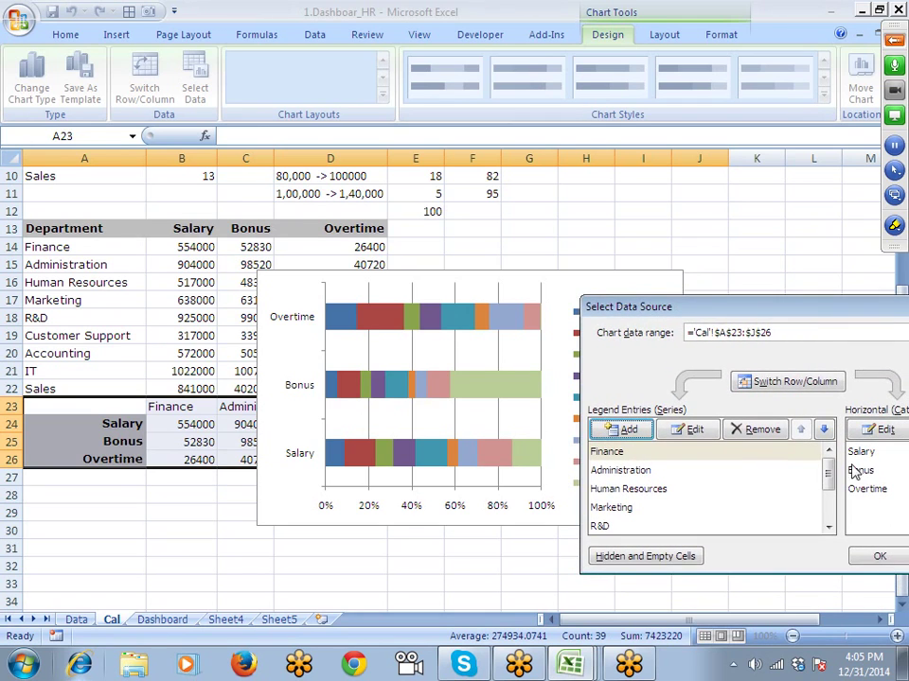
pyautogui.click(877, 559)
pyautogui.click(595, 483)
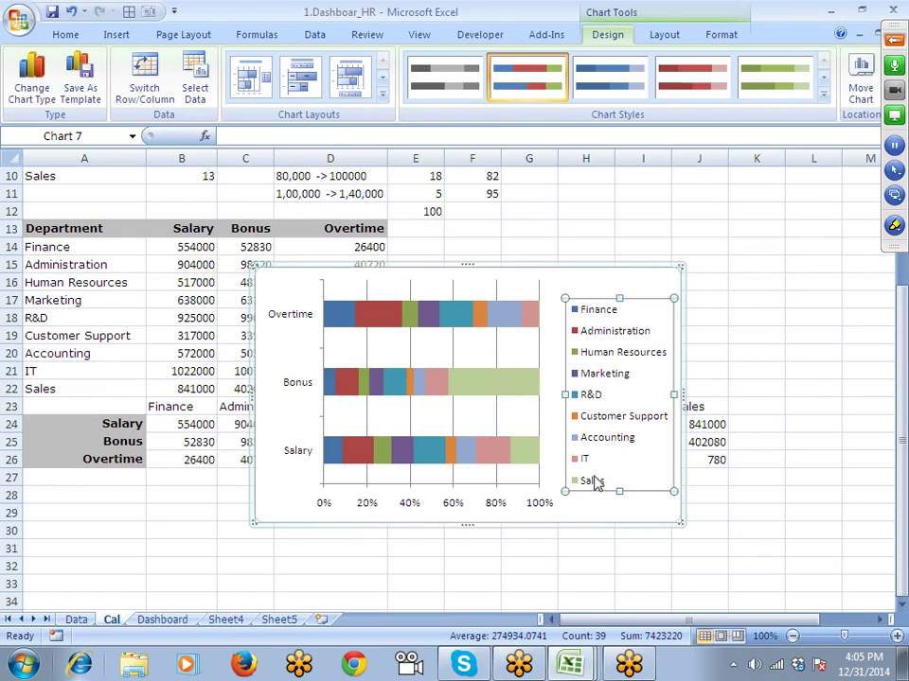
pyautogui.press('Delete')
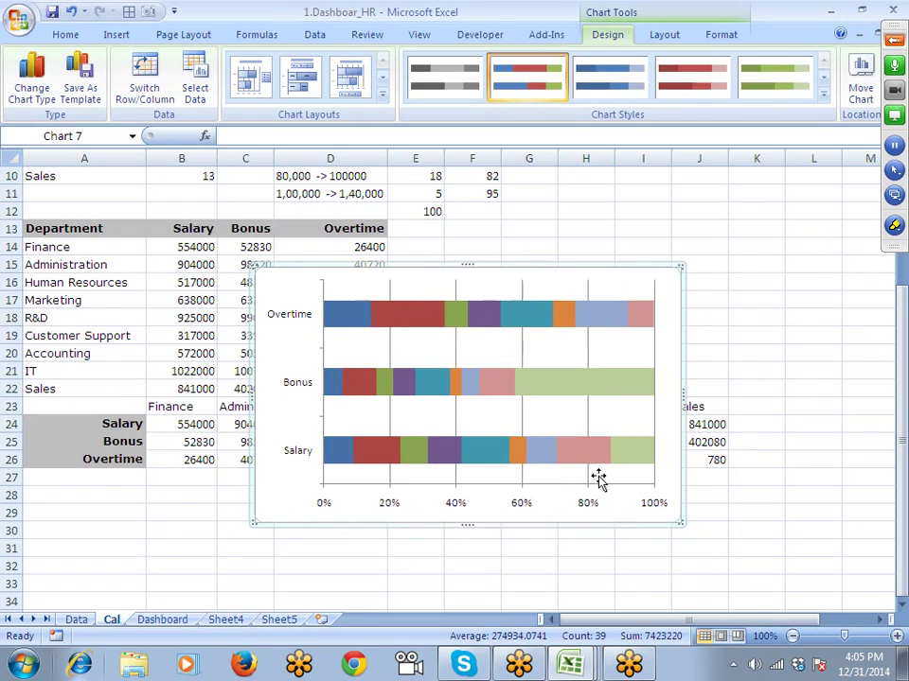
# Step: Remove the vertical gridlines from the stacked bar chart and set its category axis labels position to High
pyautogui.click(588, 298)
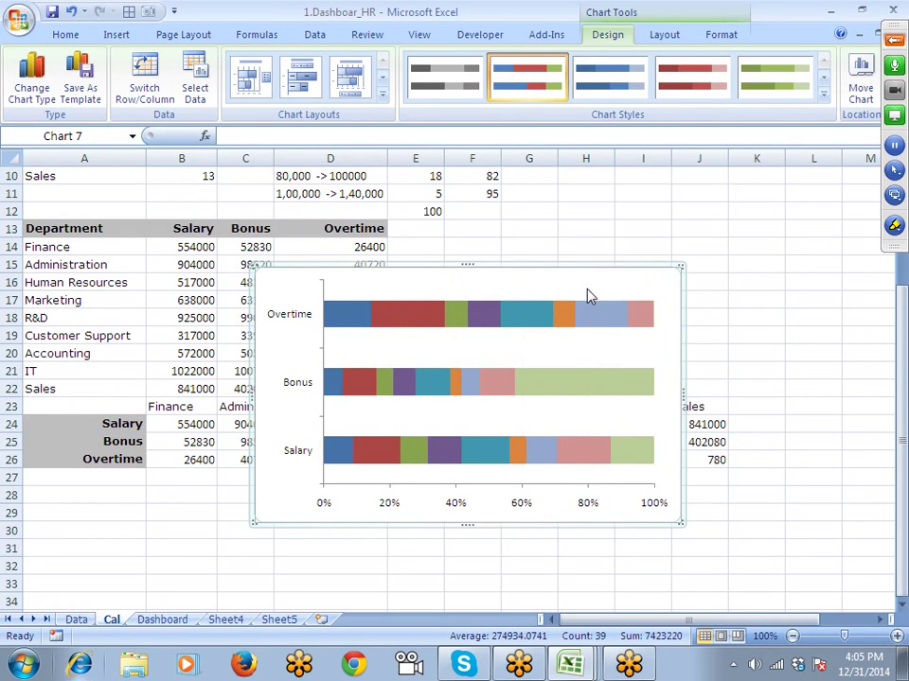
pyautogui.press('Delete')
pyautogui.rightClick(310, 382)
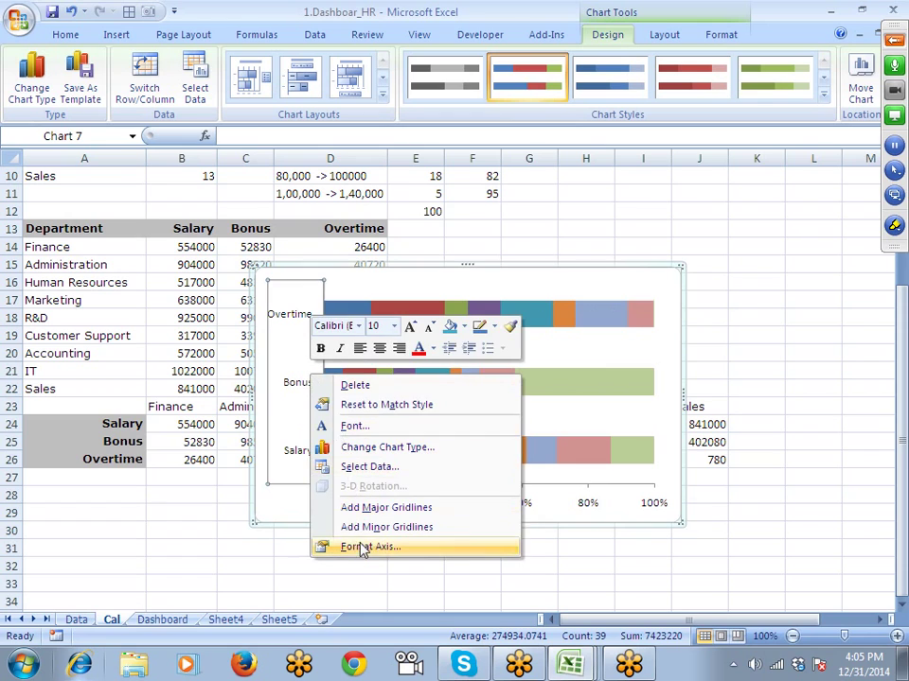
pyautogui.click(365, 549)
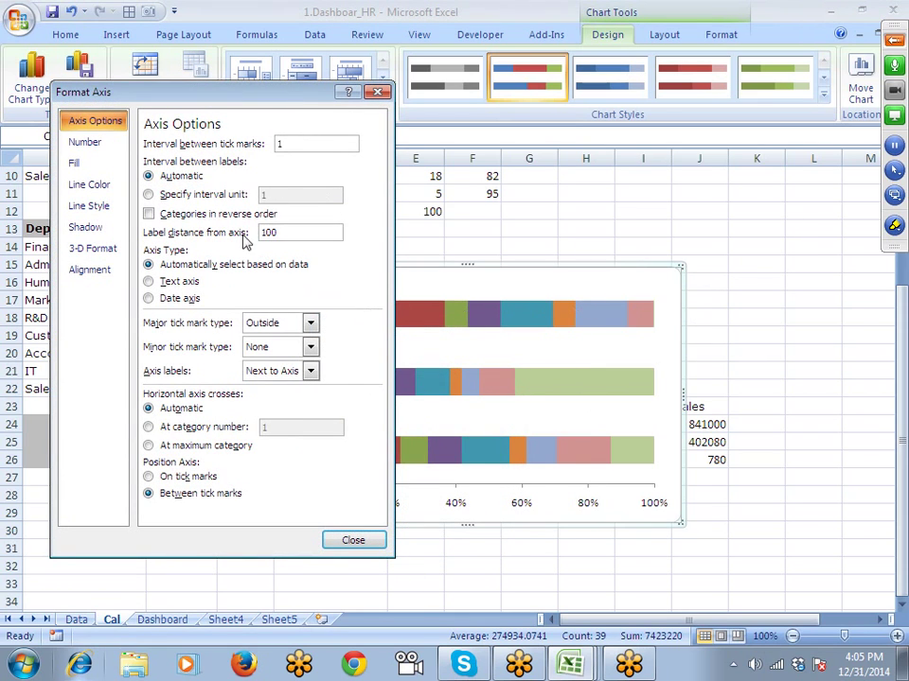
pyautogui.click(277, 371)
pyautogui.click(309, 406)
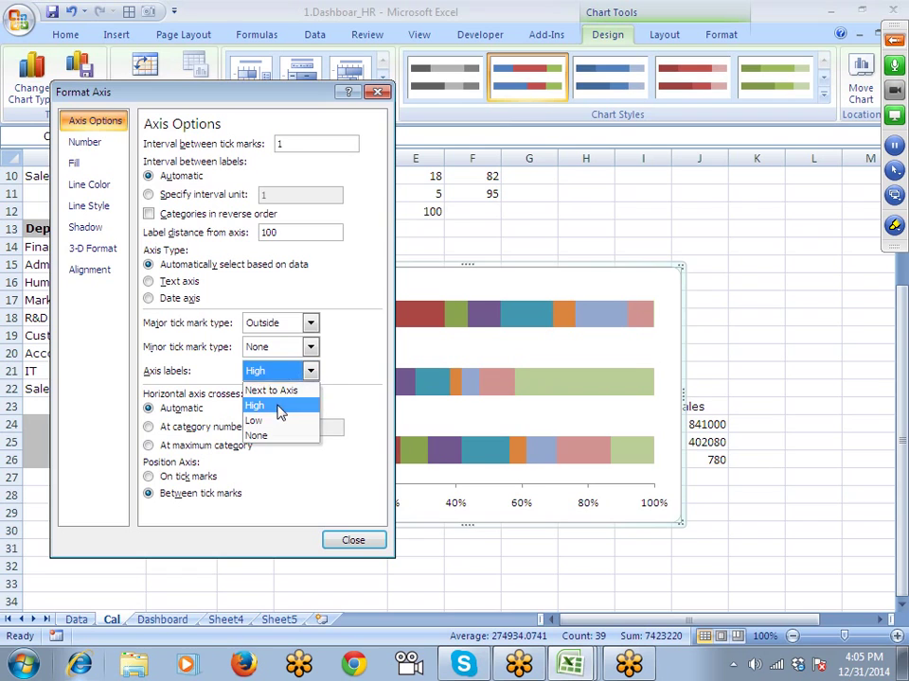
pyautogui.click(378, 90)
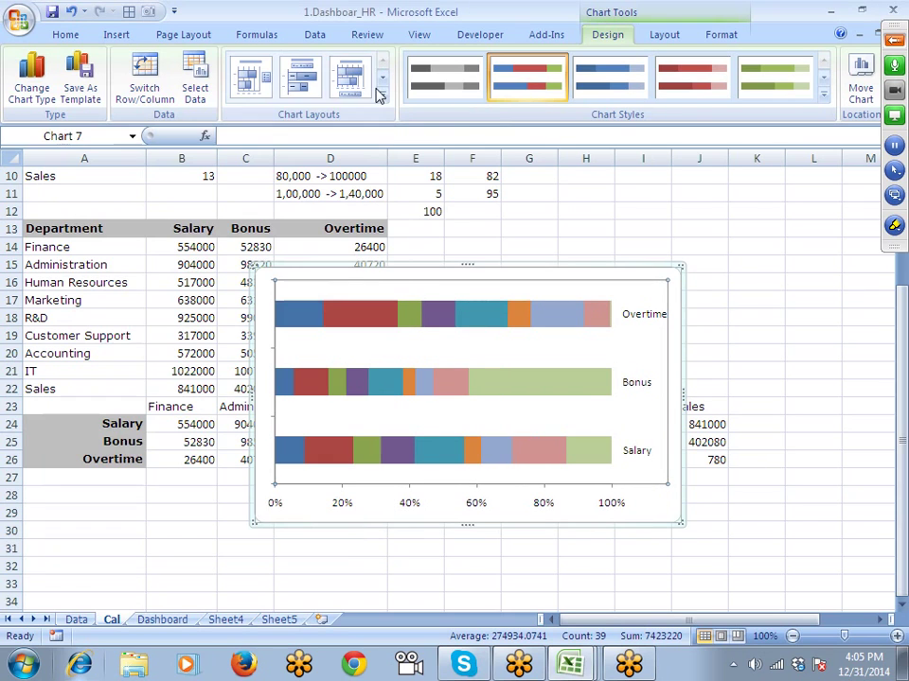
pyautogui.click(187, 390)
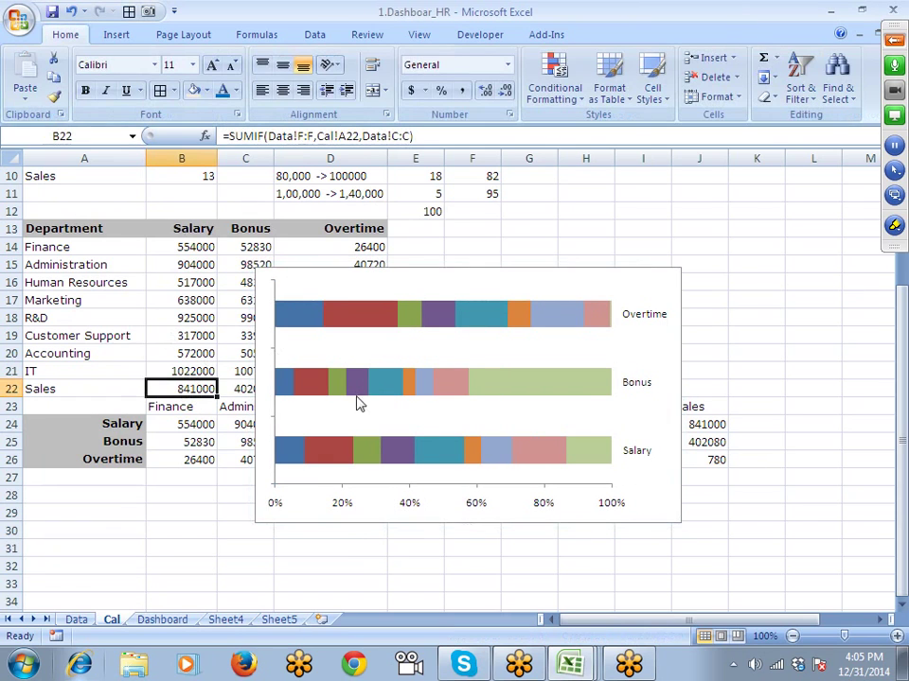
# Step: Try the orange and green single-colour chart styles on the stacked bar chart, and undo both style changes
pyautogui.click(673, 366)
pyautogui.click(819, 101)
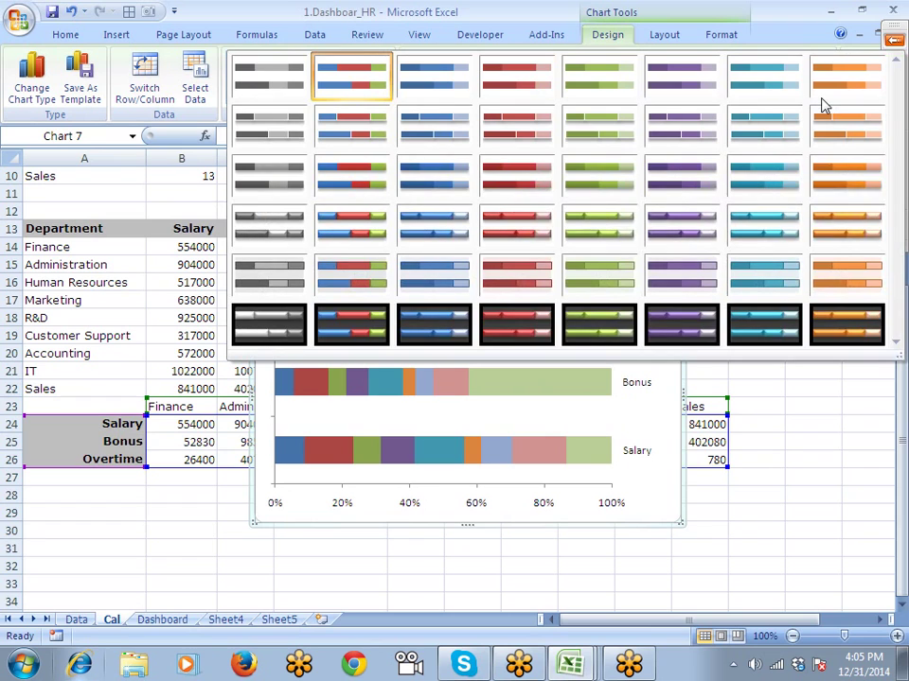
pyautogui.click(832, 87)
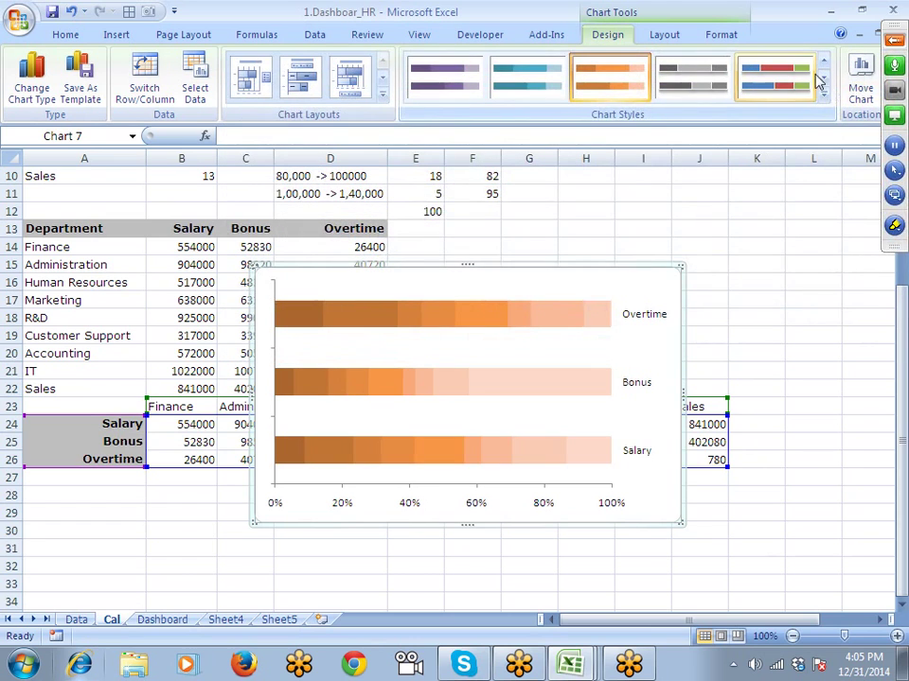
pyautogui.click(821, 94)
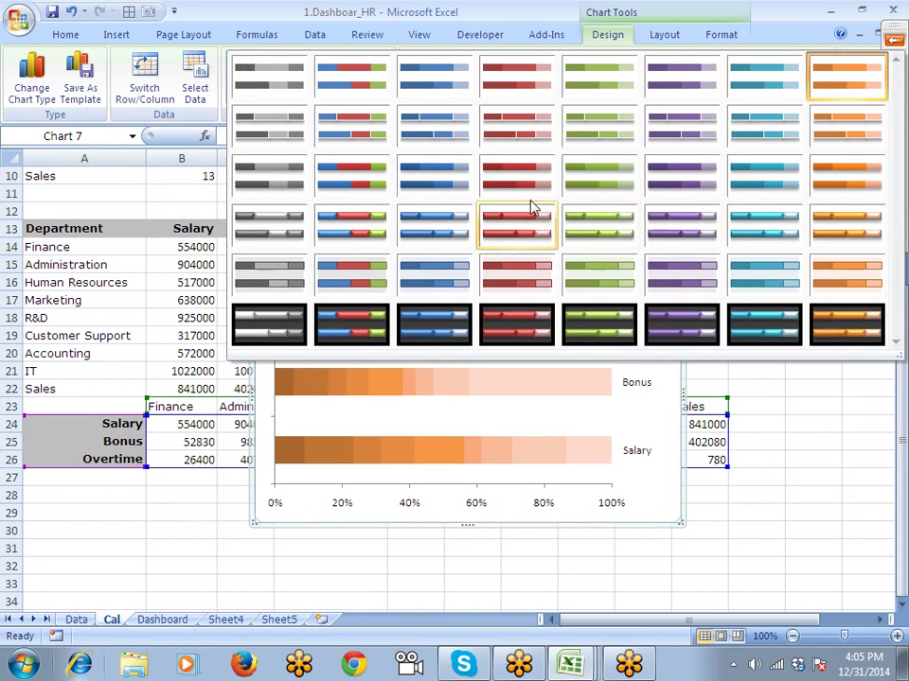
pyautogui.click(589, 92)
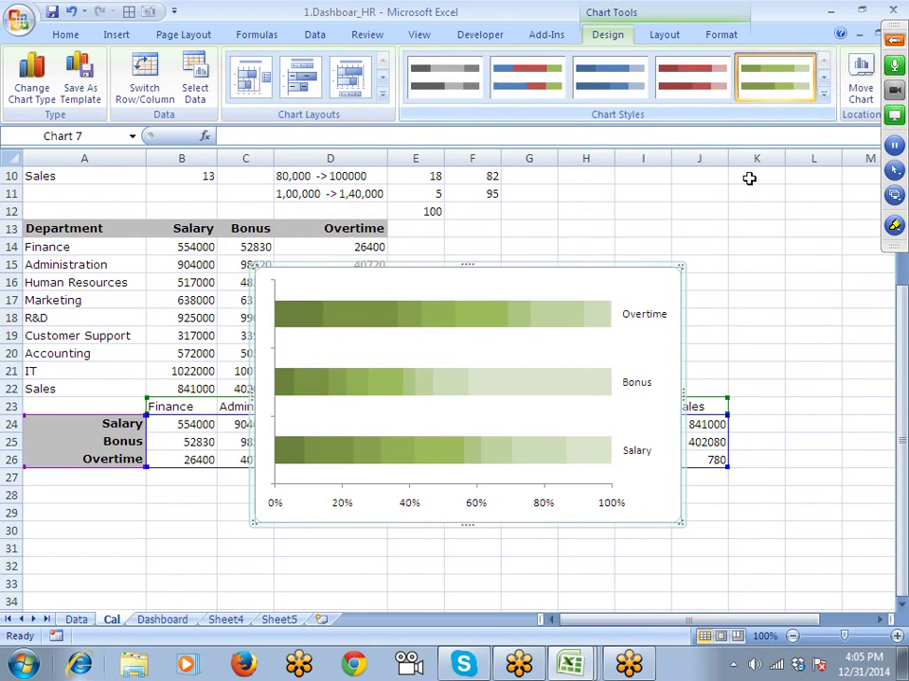
pyautogui.click(314, 314)
pyautogui.click(367, 319)
pyautogui.click(374, 317)
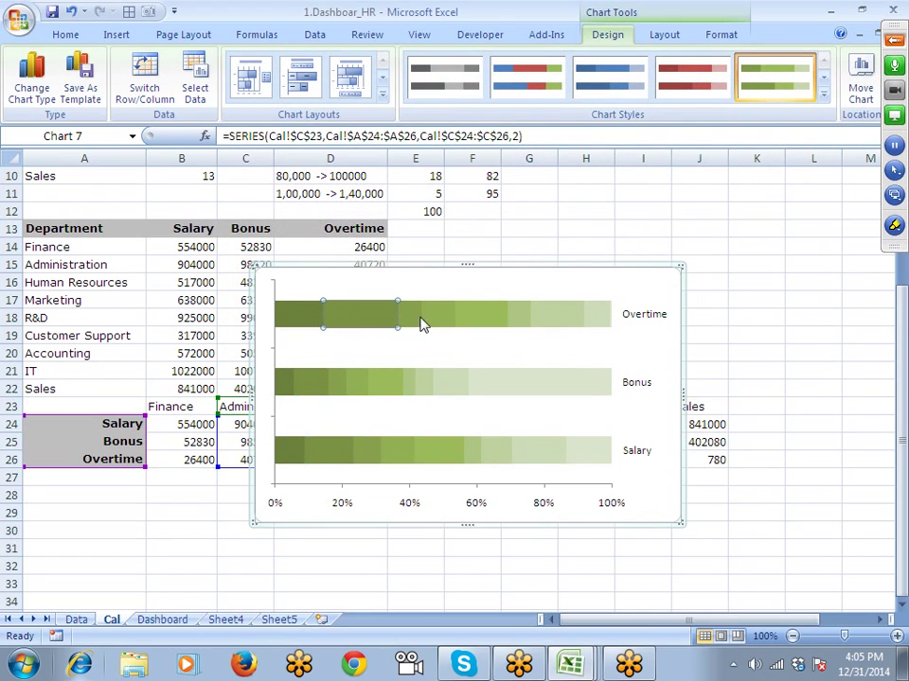
pyautogui.click(445, 320)
pyautogui.click(520, 322)
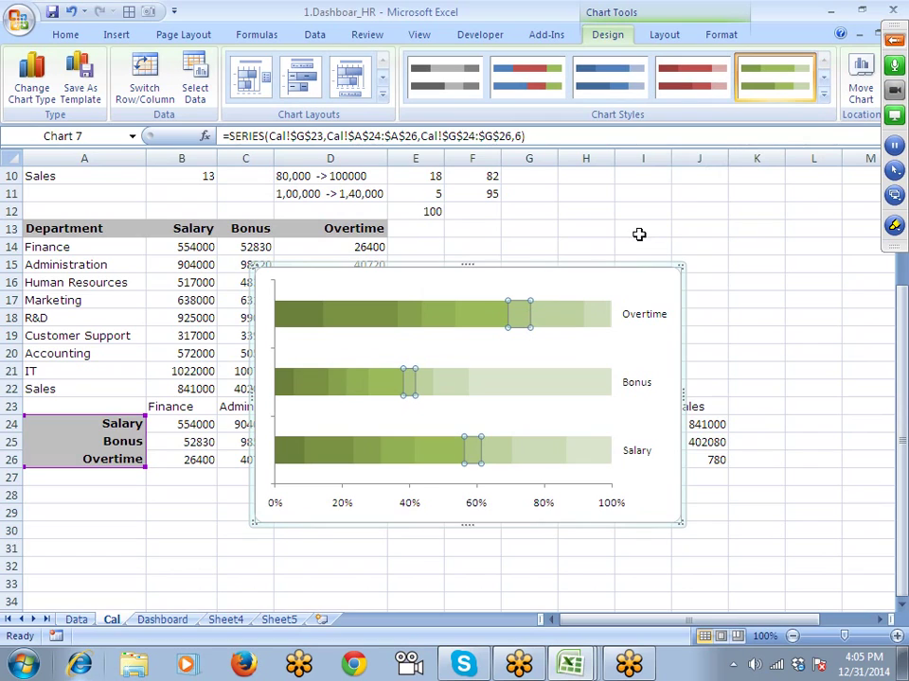
pyautogui.hotkey('ctrl', 'z')
pyautogui.hotkey('ctrl', 'z')
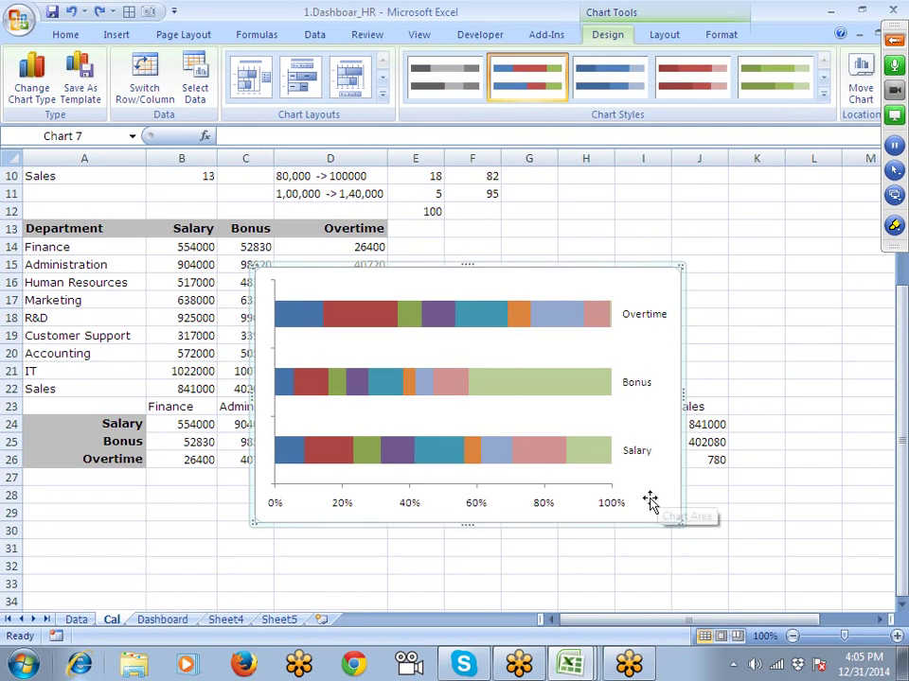
# Step: Examine the department series across the Overtime, Bonus and Salary bars by selecting them one after another
pyautogui.click(652, 501)
pyautogui.click(639, 353)
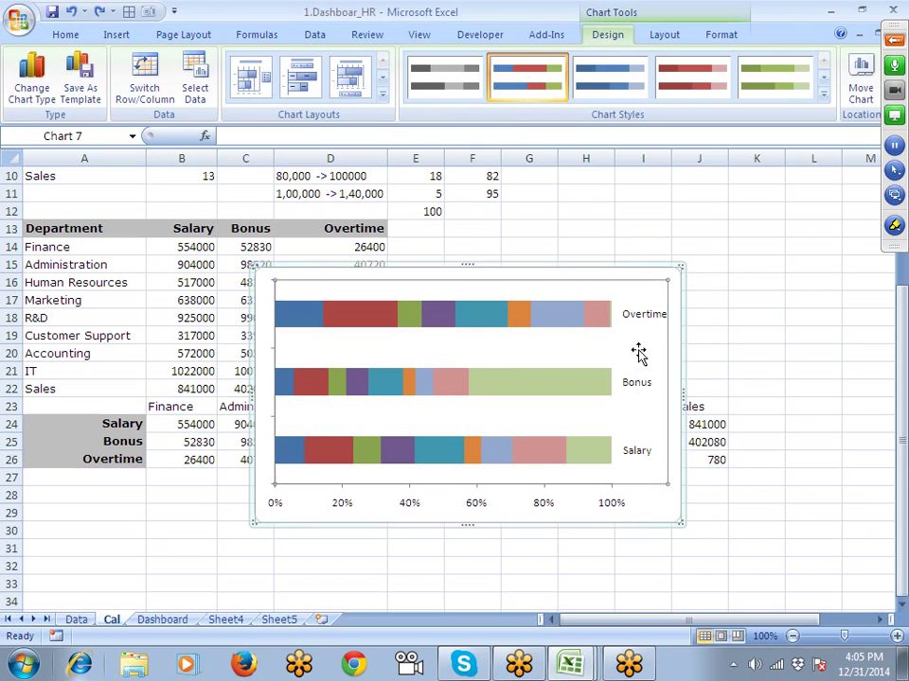
pyautogui.scroll(-2, 488, 479)
pyautogui.scroll(2, 345, 483)
pyautogui.scroll(-1, 338, 489)
pyautogui.scroll(1, 354, 477)
pyautogui.click(336, 456)
pyautogui.rightClick(338, 463)
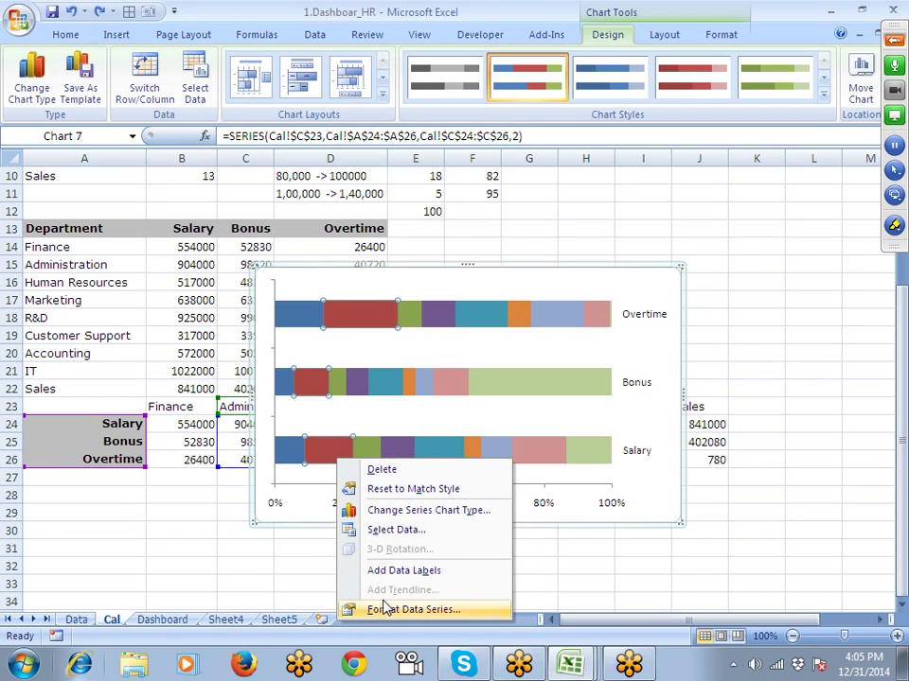
pyautogui.click(284, 461)
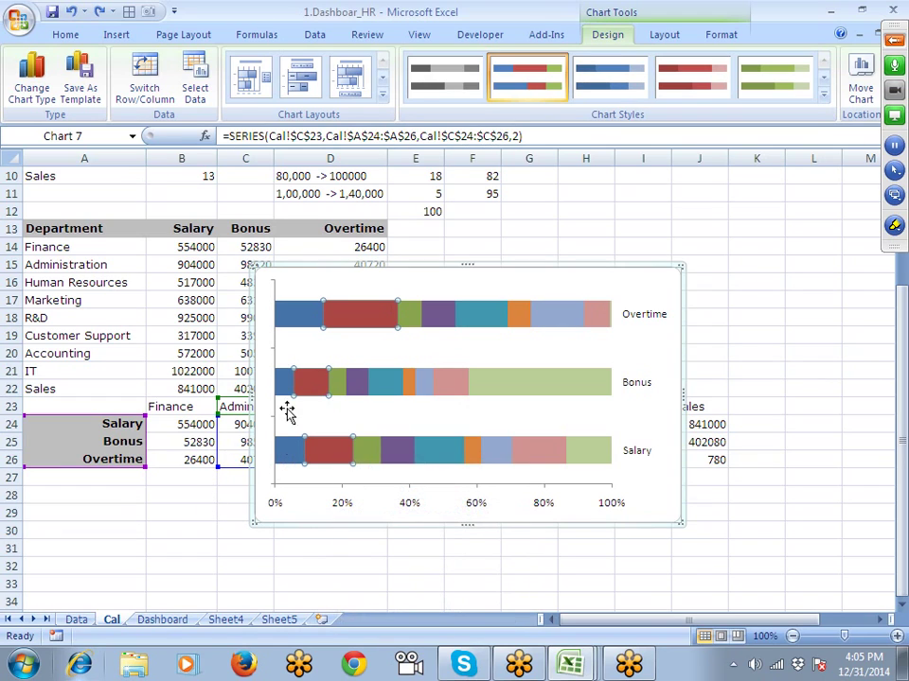
pyautogui.click(331, 318)
pyautogui.click(440, 315)
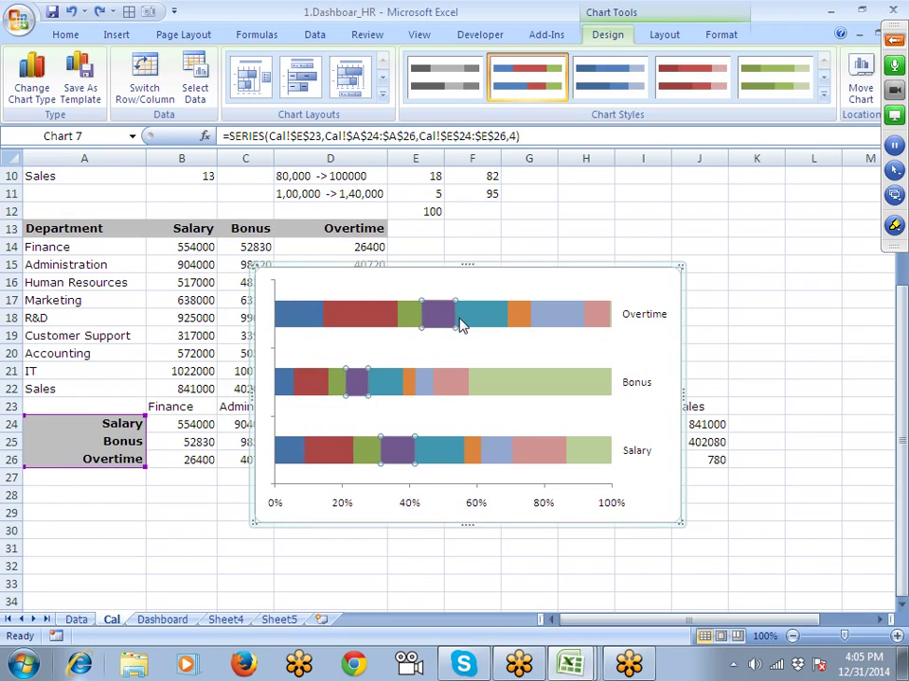
pyautogui.click(492, 317)
pyautogui.click(568, 317)
pyautogui.click(596, 315)
pyautogui.click(602, 388)
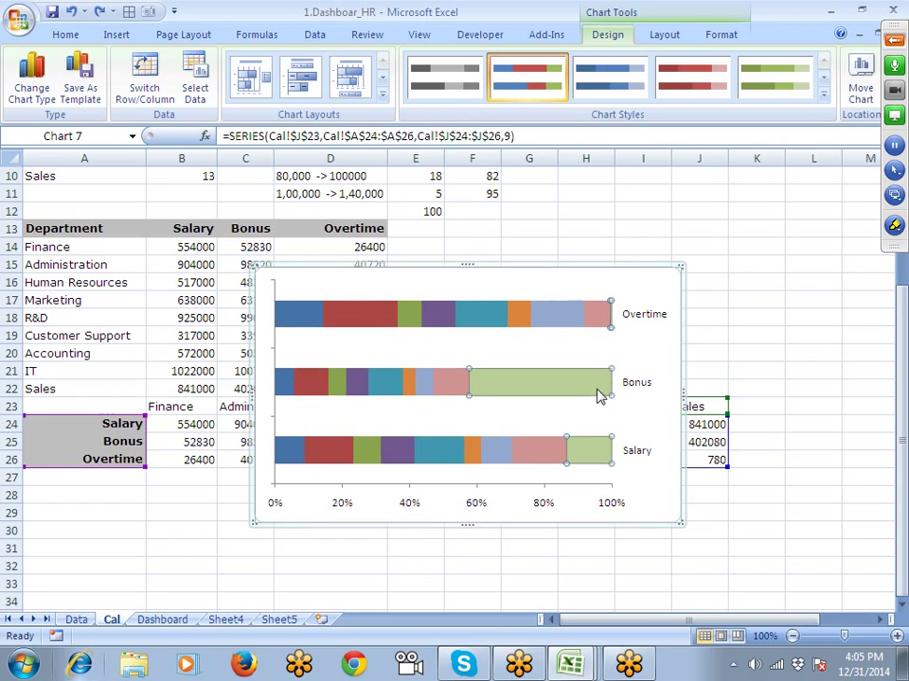
pyautogui.click(523, 456)
pyautogui.click(495, 456)
pyautogui.click(400, 462)
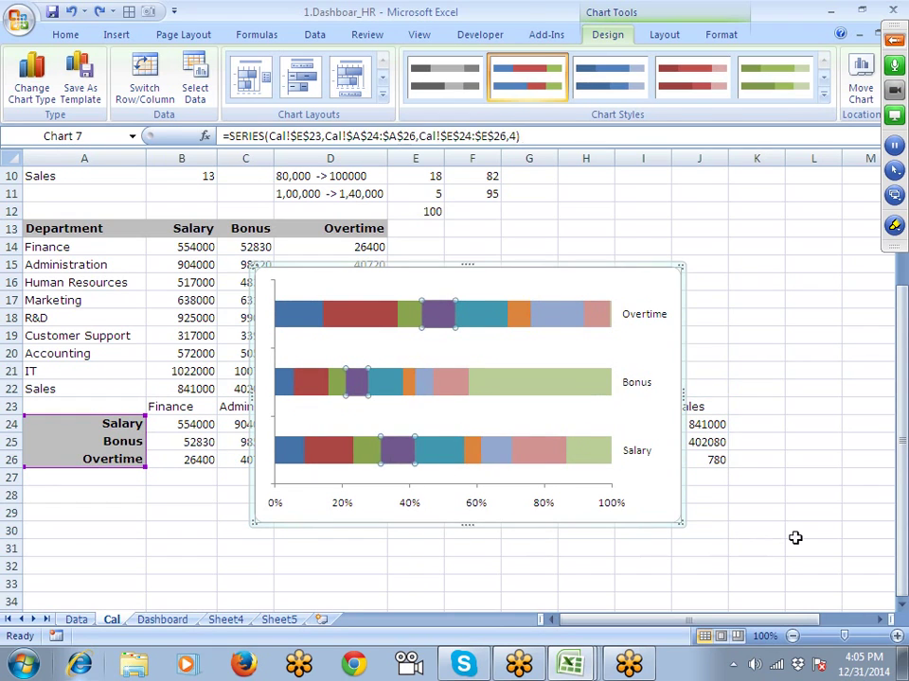
pyautogui.click(795, 532)
# Step: Cut the stacked bar chart from the Cal sheet and paste it into the Dashboard sheet
pyautogui.scroll(-1, 720, 605)
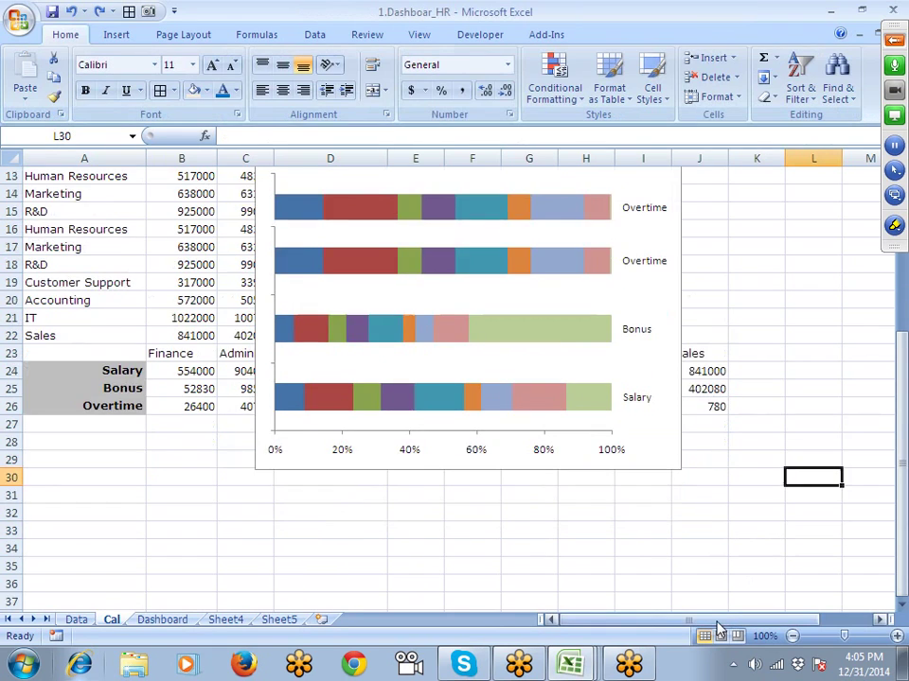
pyautogui.click(662, 460)
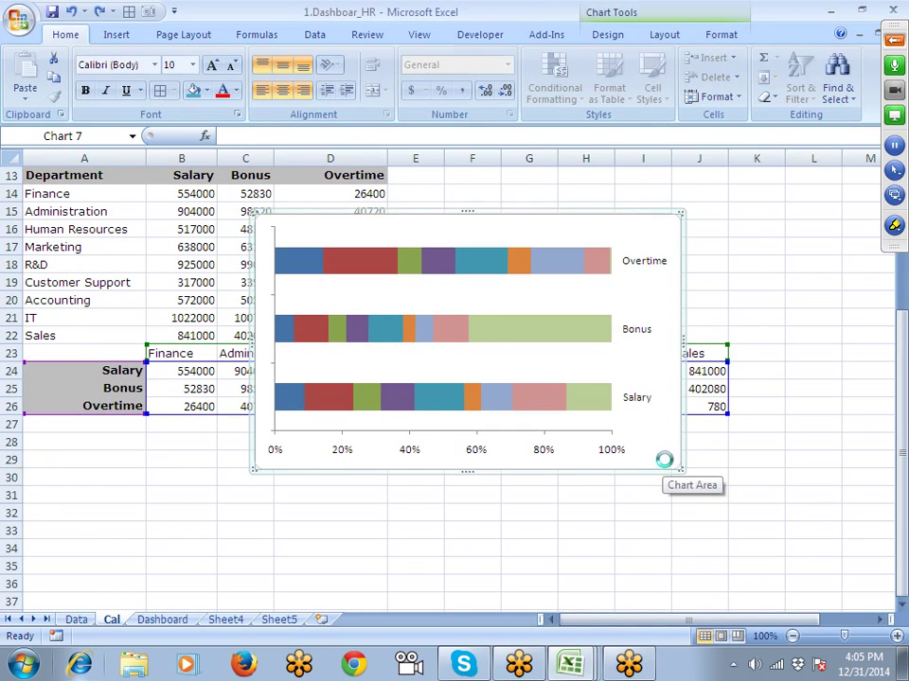
pyautogui.press('Delete')
pyautogui.click(162, 620)
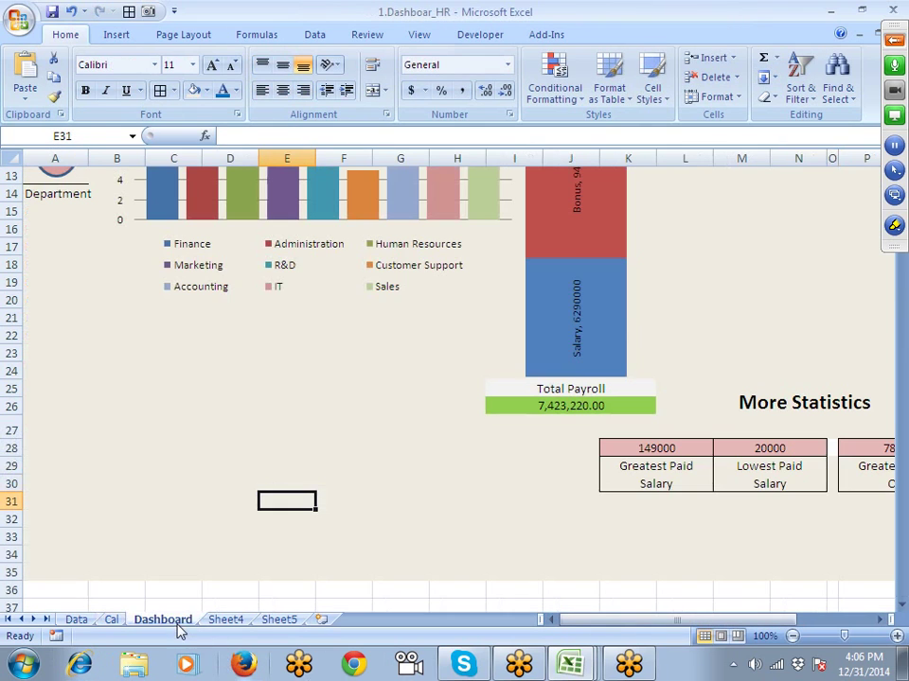
pyautogui.click(252, 570)
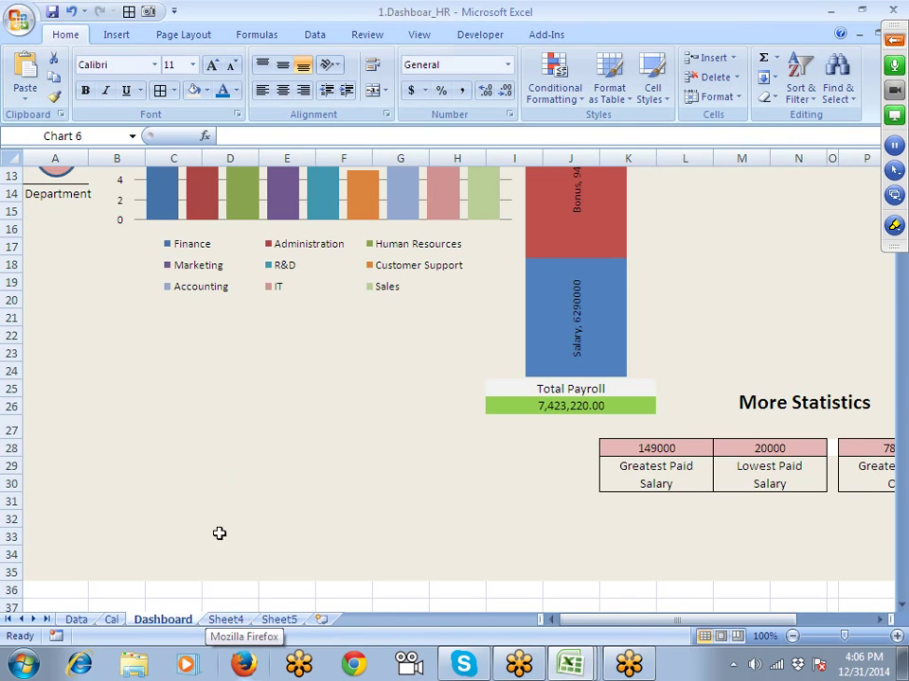
# Step: Move the pasted chart below the Headcount chart's legend, with its upper corner around column B, row 21
pyautogui.scroll(4, 220, 536)
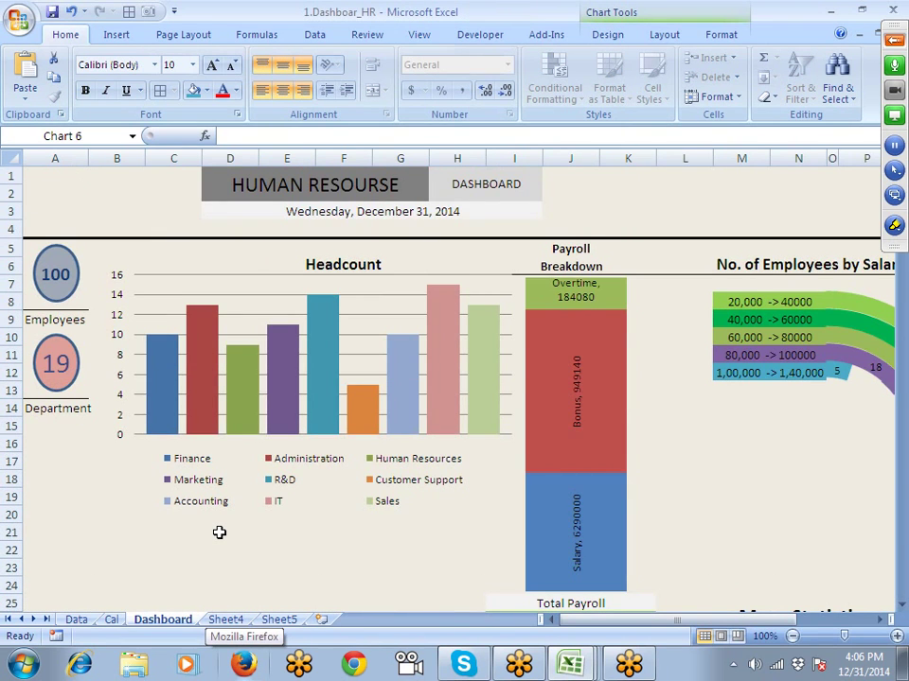
pyautogui.scroll(-7, 218, 532)
pyautogui.moveTo(256, 336); pyautogui.dragTo(63, 121)
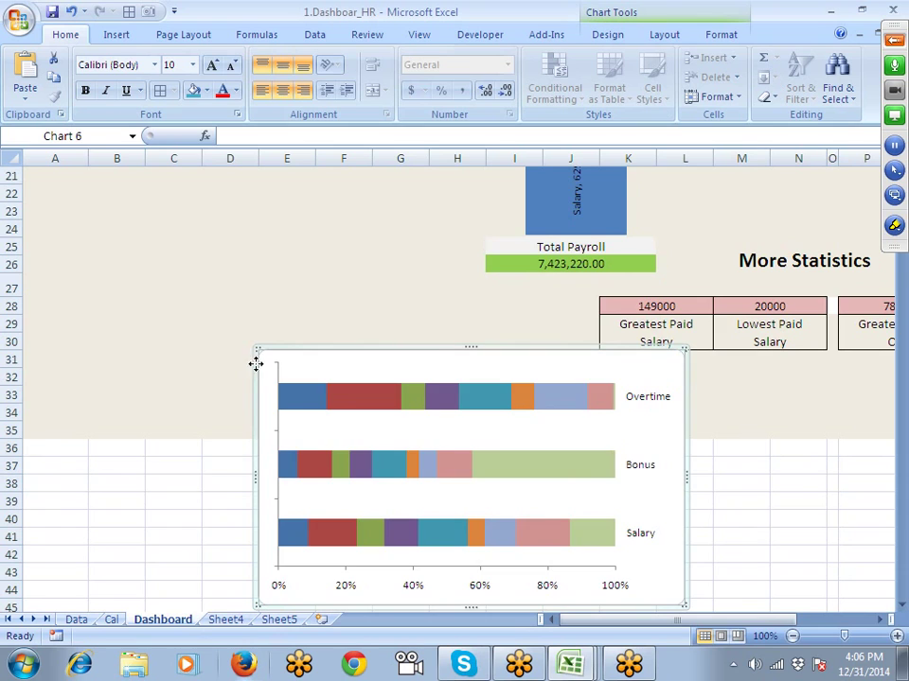
pyautogui.moveTo(255, 364); pyautogui.dragTo(175, 237)
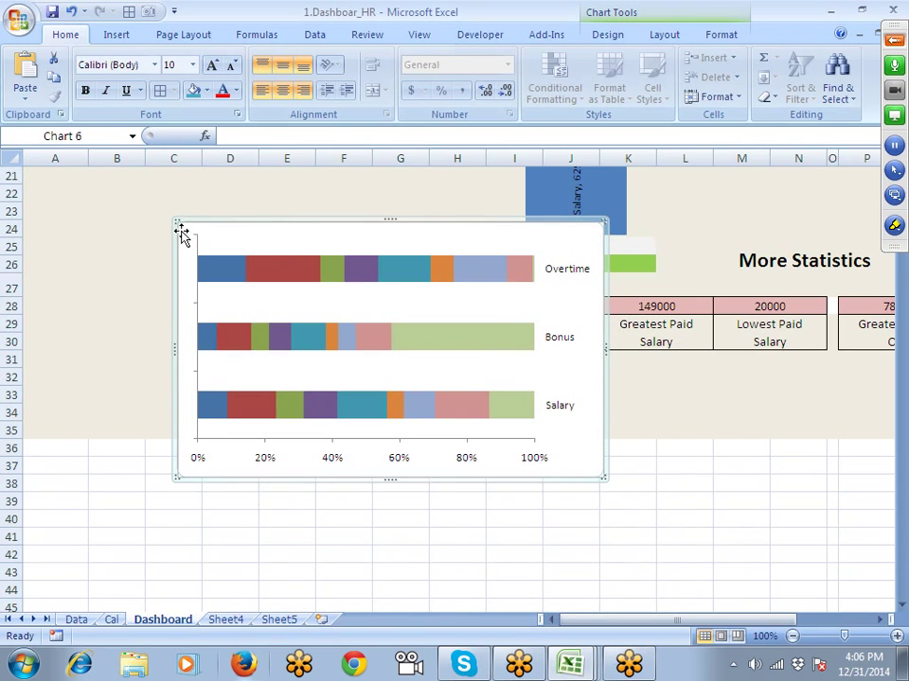
pyautogui.scroll(4, 139, 217)
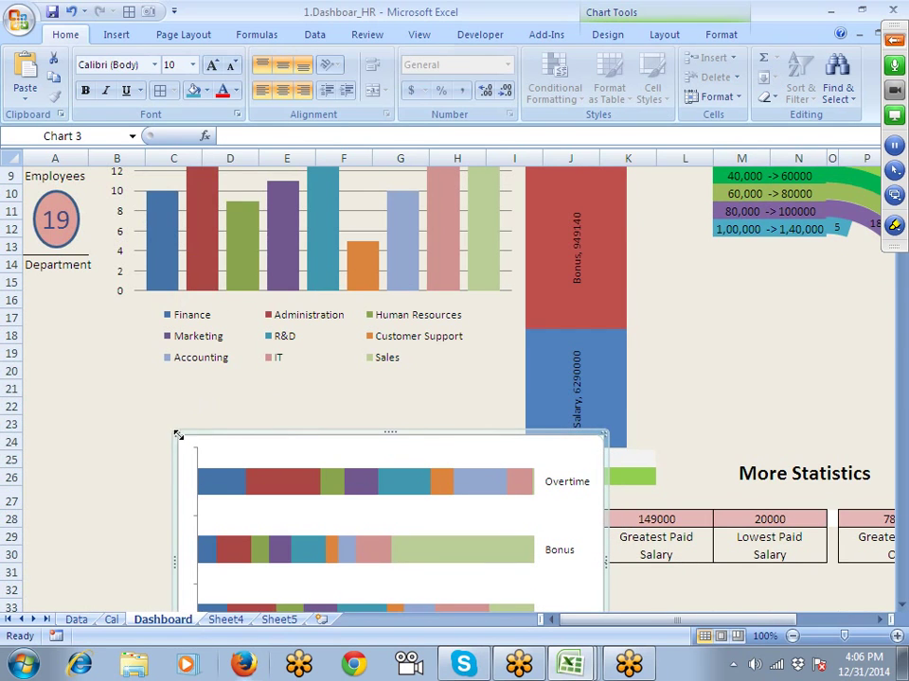
pyautogui.scroll(-3, 172, 428)
pyautogui.click(179, 322)
pyautogui.moveTo(175, 315); pyautogui.dragTo(122, 253)
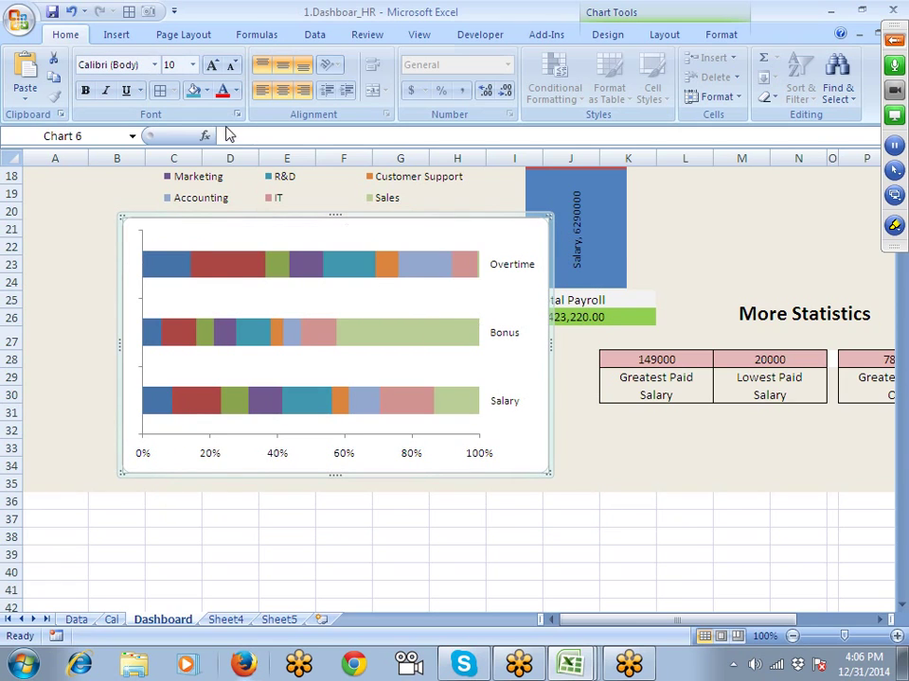
# Step: Set the chart's background to No Fill and resize it to span about columns B to J and rows 26 to 34
pyautogui.click(207, 91)
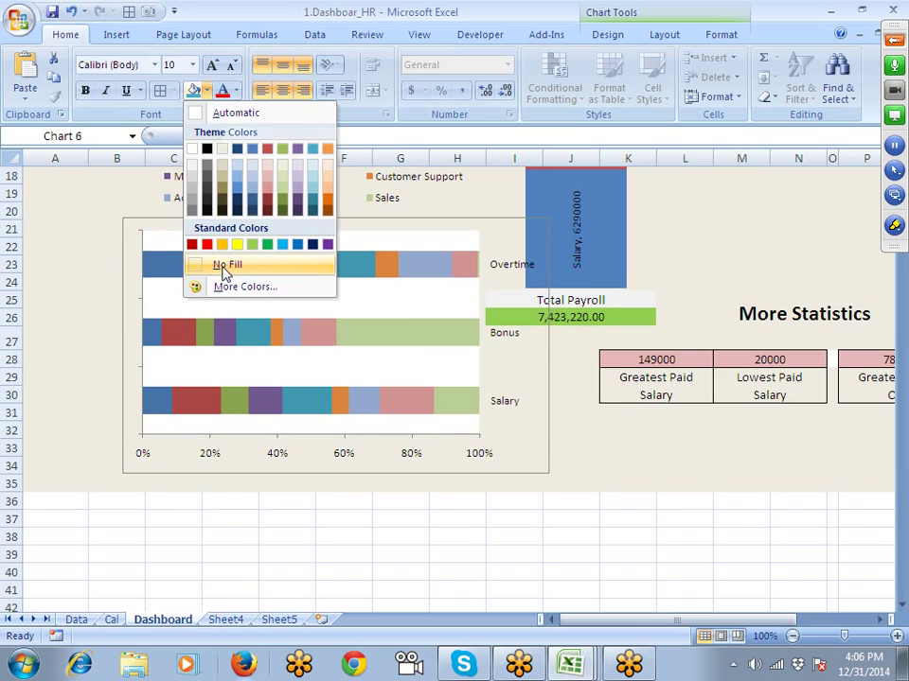
pyautogui.click(211, 303)
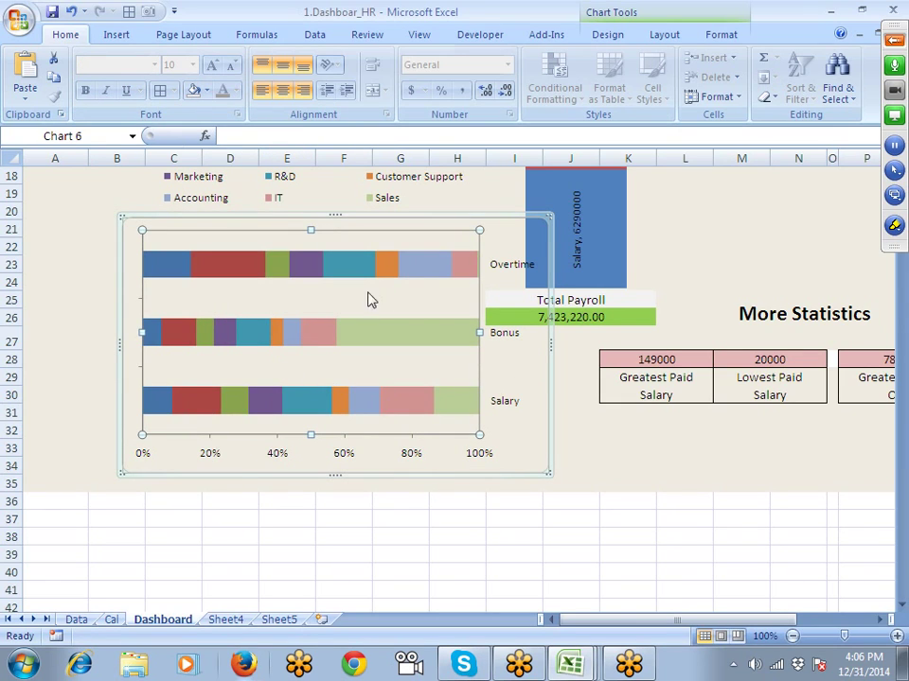
pyautogui.click(338, 214)
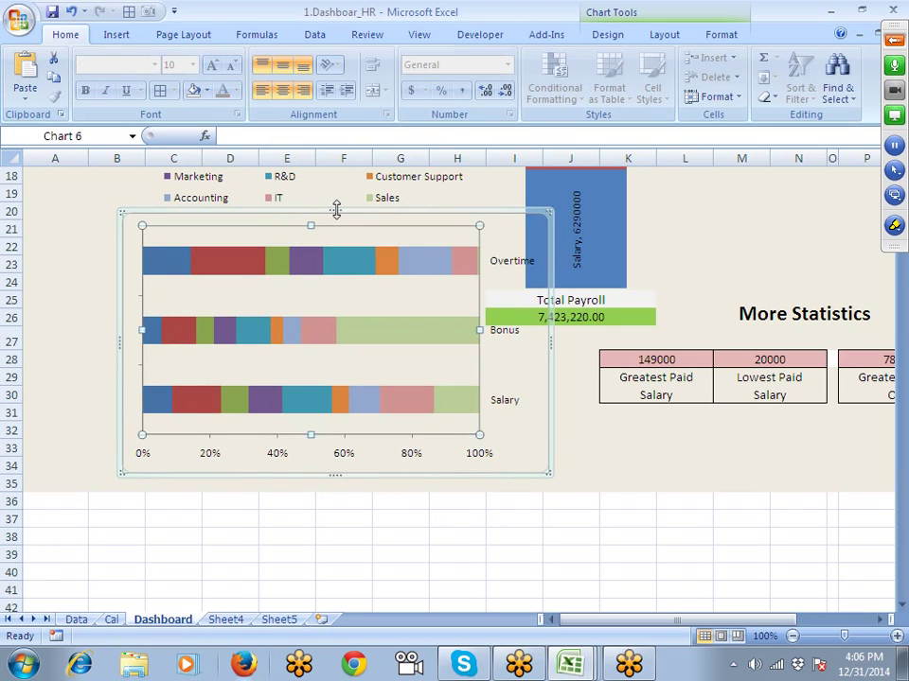
pyautogui.moveTo(337, 210); pyautogui.dragTo(339, 318)
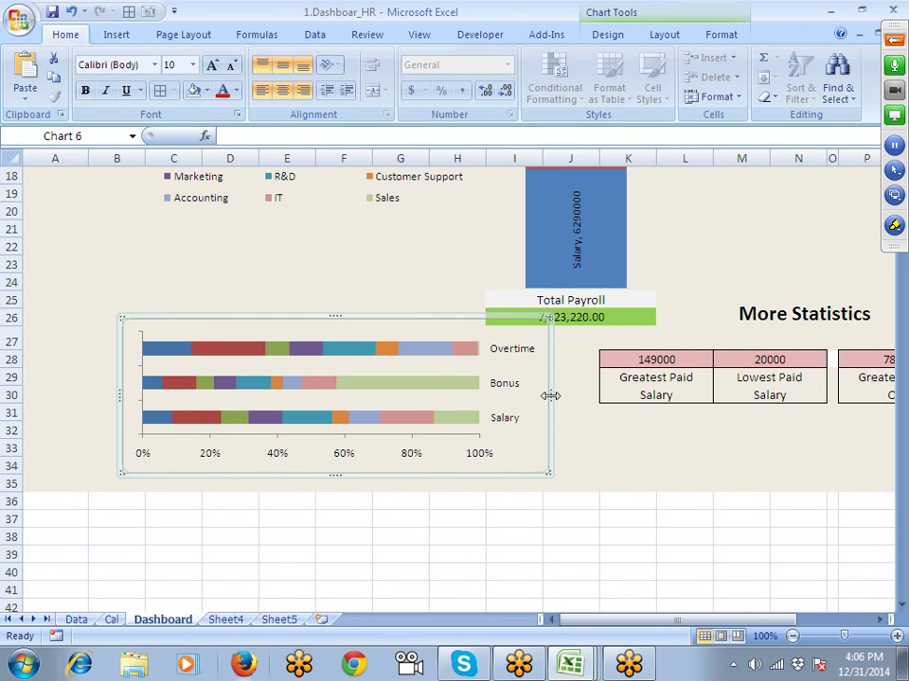
pyautogui.moveTo(549, 396); pyautogui.dragTo(544, 395)
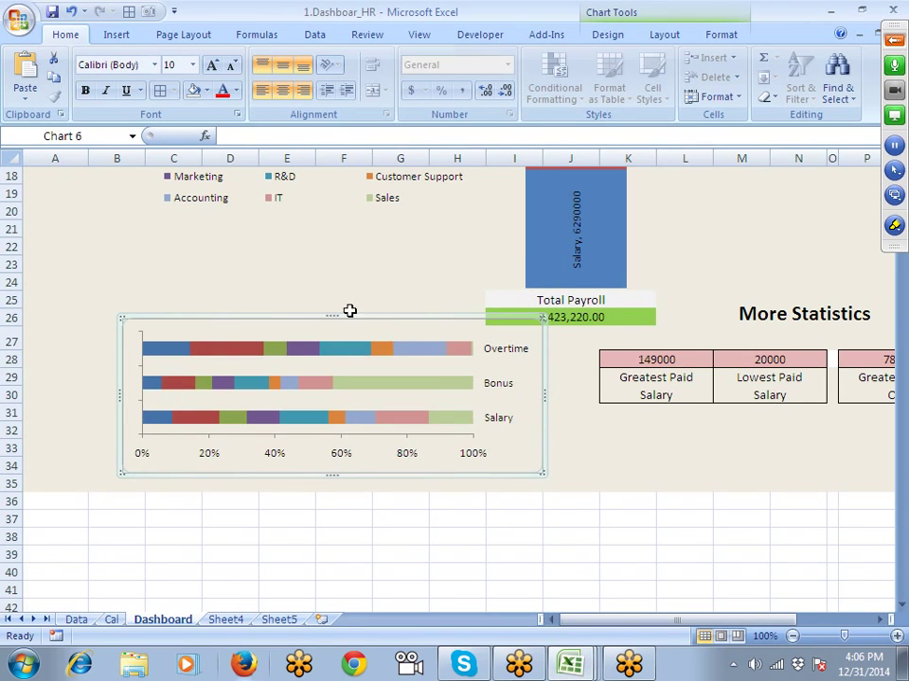
pyautogui.moveTo(117, 395); pyautogui.dragTo(102, 396)
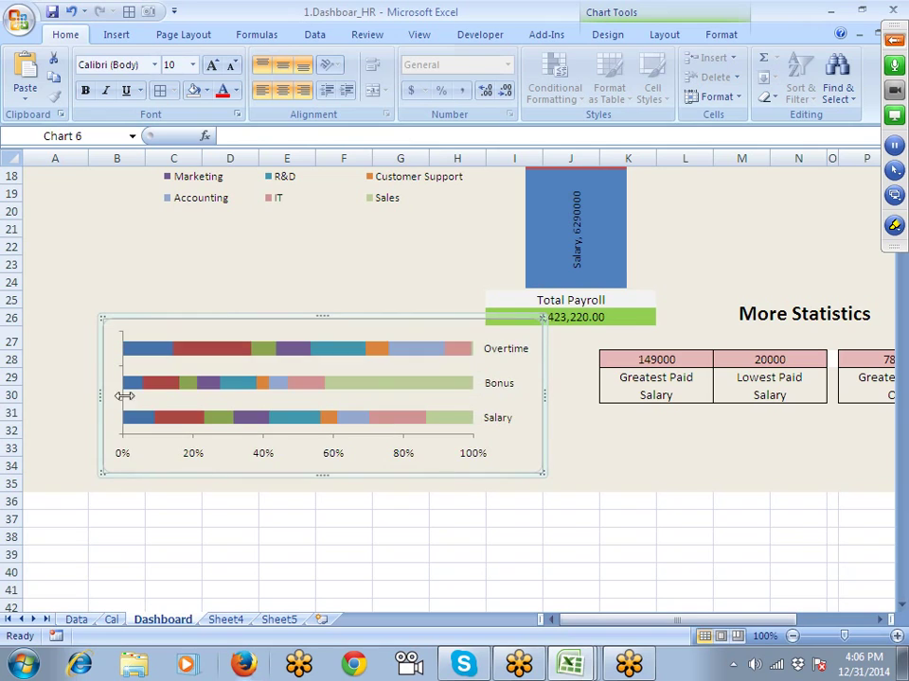
pyautogui.moveTo(546, 395); pyautogui.dragTo(580, 396)
pyautogui.click(363, 286)
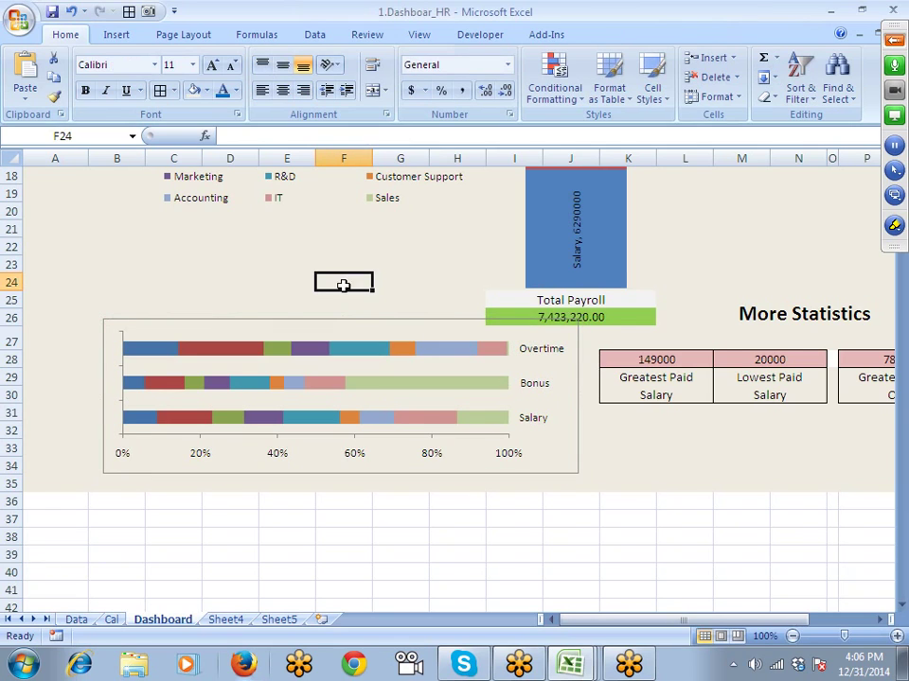
# Step: Set the border of the stacked bar chart on the Dashboard sheet to No line
pyautogui.click(280, 323)
pyautogui.rightClick(277, 322)
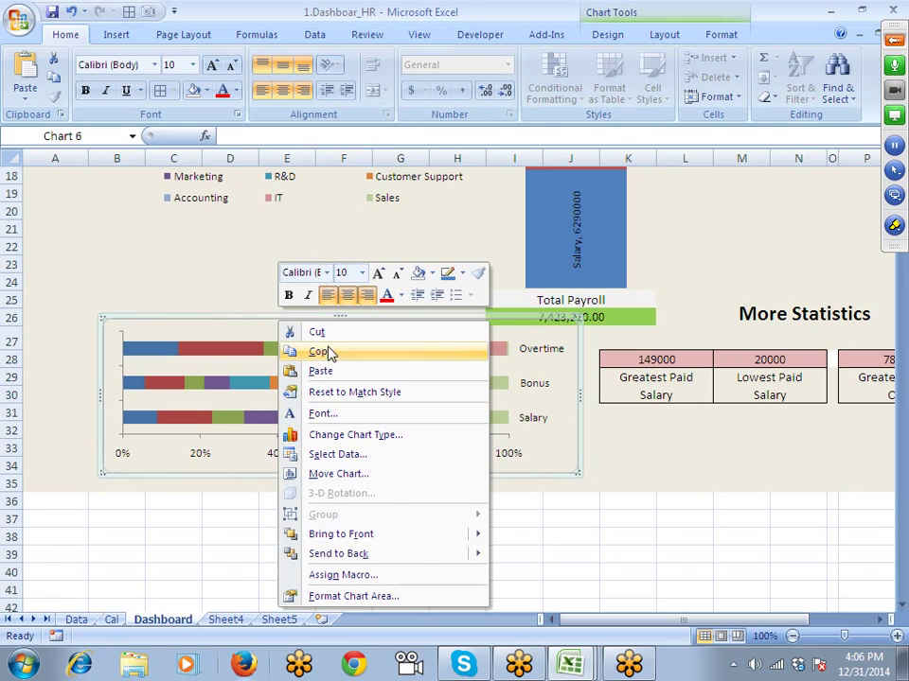
pyautogui.click(381, 595)
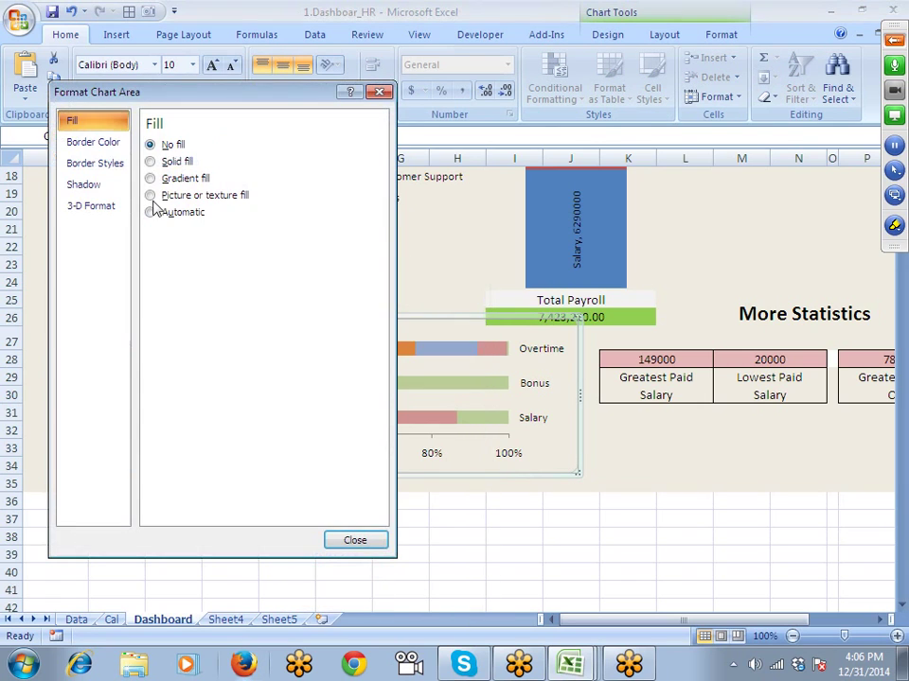
pyautogui.click(94, 143)
pyautogui.click(346, 543)
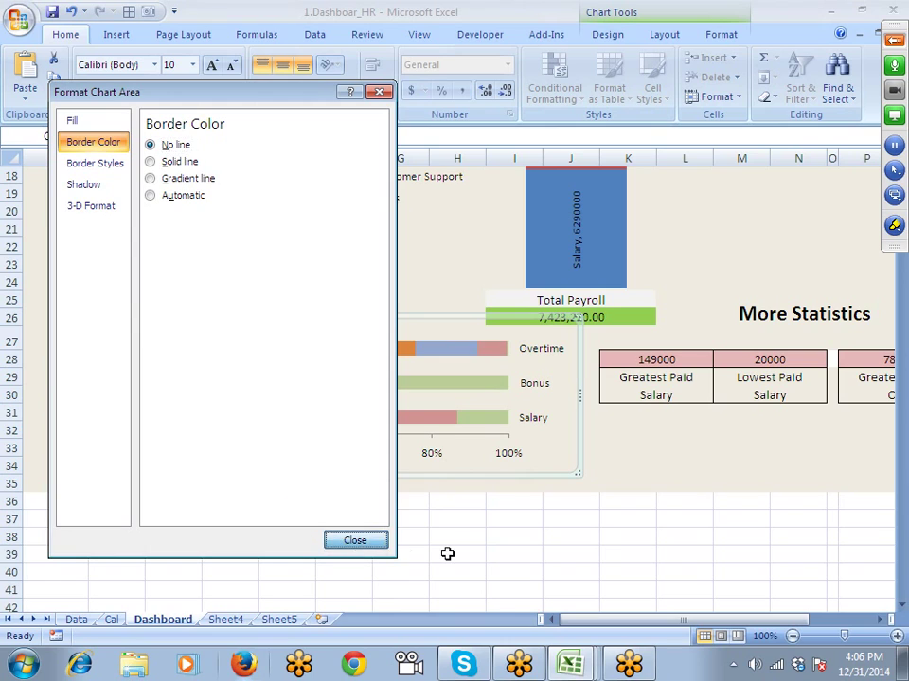
pyautogui.click(446, 554)
pyautogui.click(367, 512)
# Step: Merge and centre cells D25:G25 above the stacked bar chart and enter the title "Salary Distribution"
pyautogui.click(229, 295)
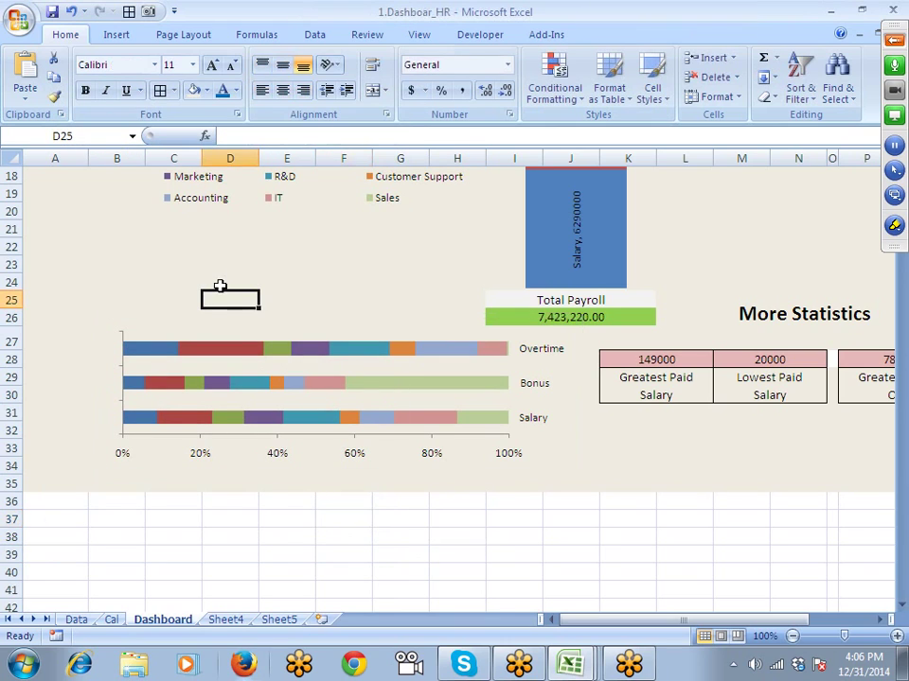
pyautogui.moveTo(220, 285); pyautogui.dragTo(416, 299)
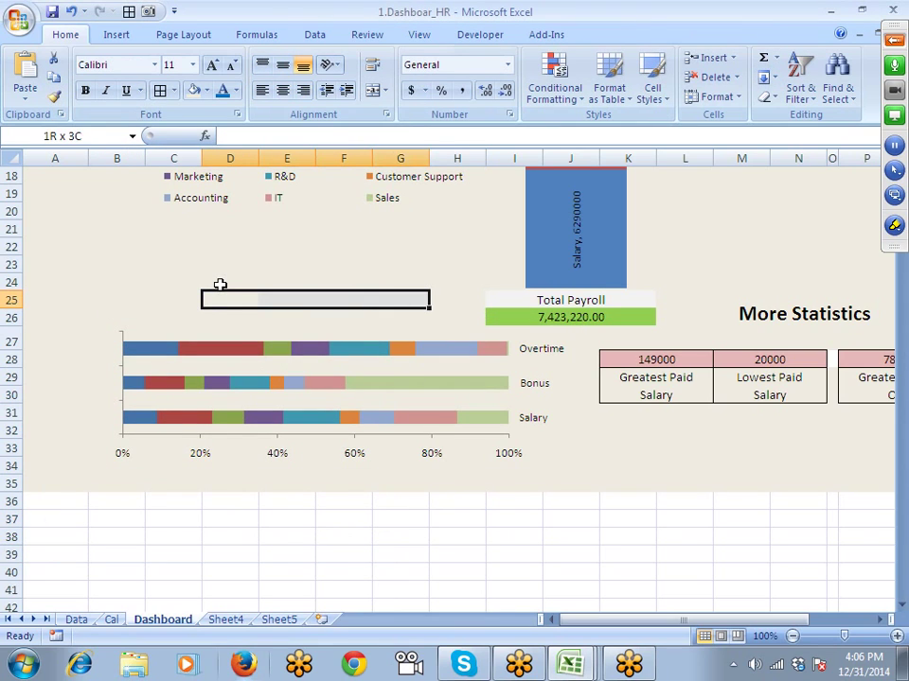
pyautogui.click(374, 91)
pyautogui.write('Sa')
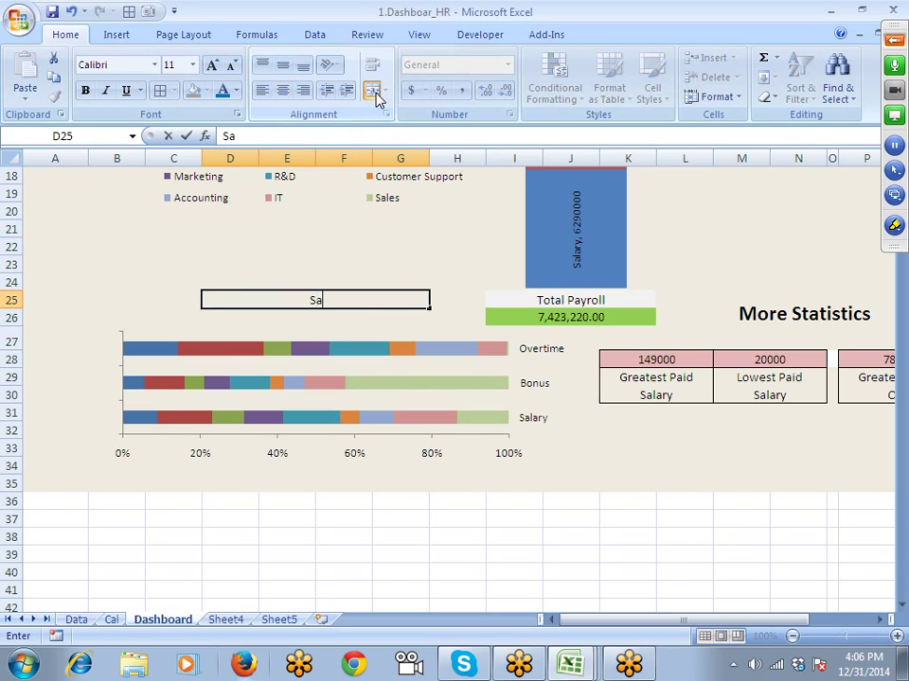
pyautogui.write('lary Dis')
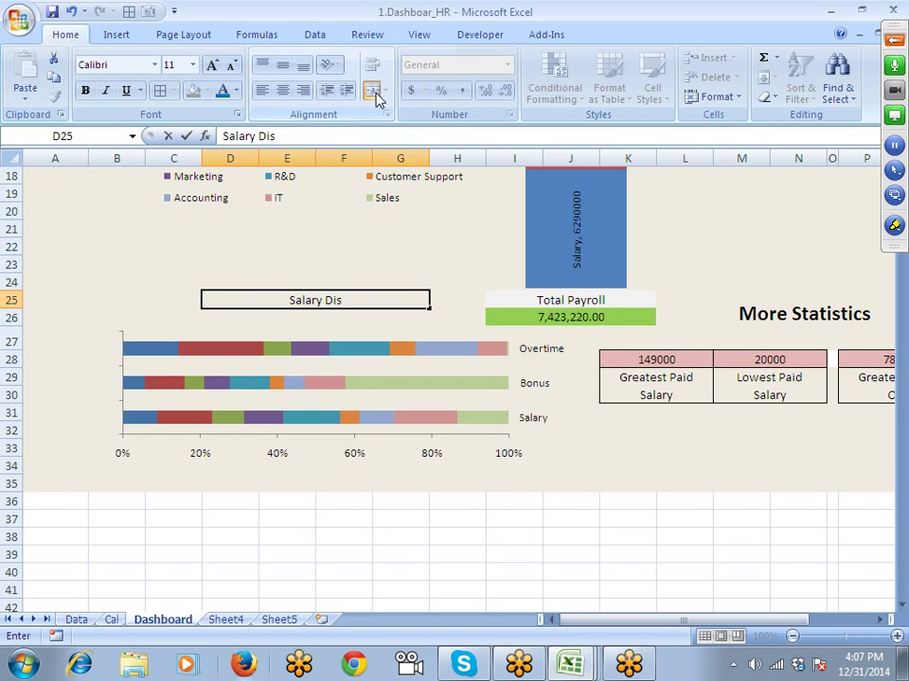
pyautogui.write('tribution')
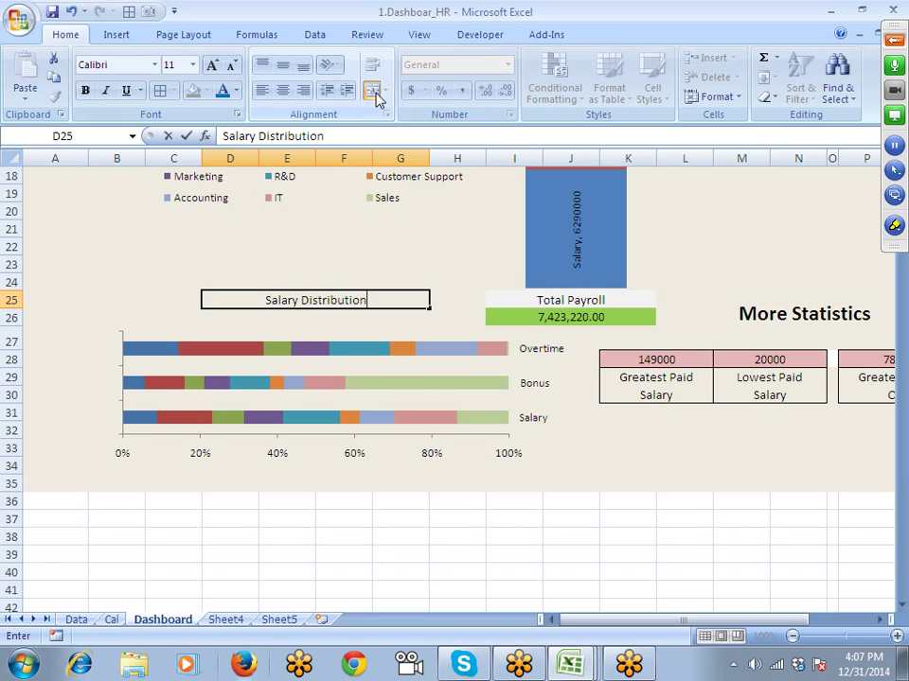
pyautogui.click(112, 265)
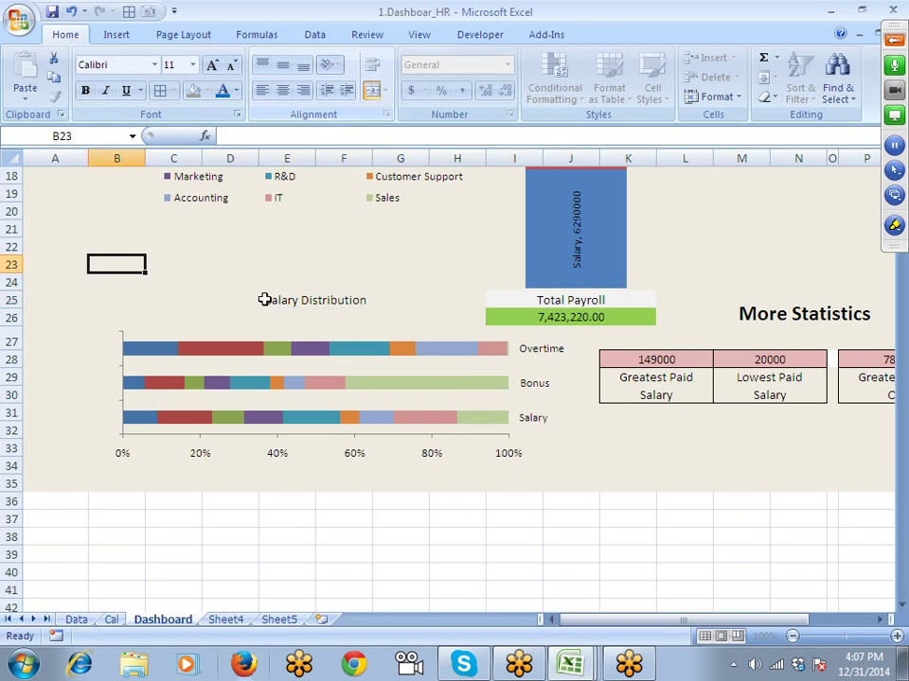
# Step: Make the "Salary Distribution" title bold
pyautogui.click(282, 303)
pyautogui.hotkey('ctrl', 'b')
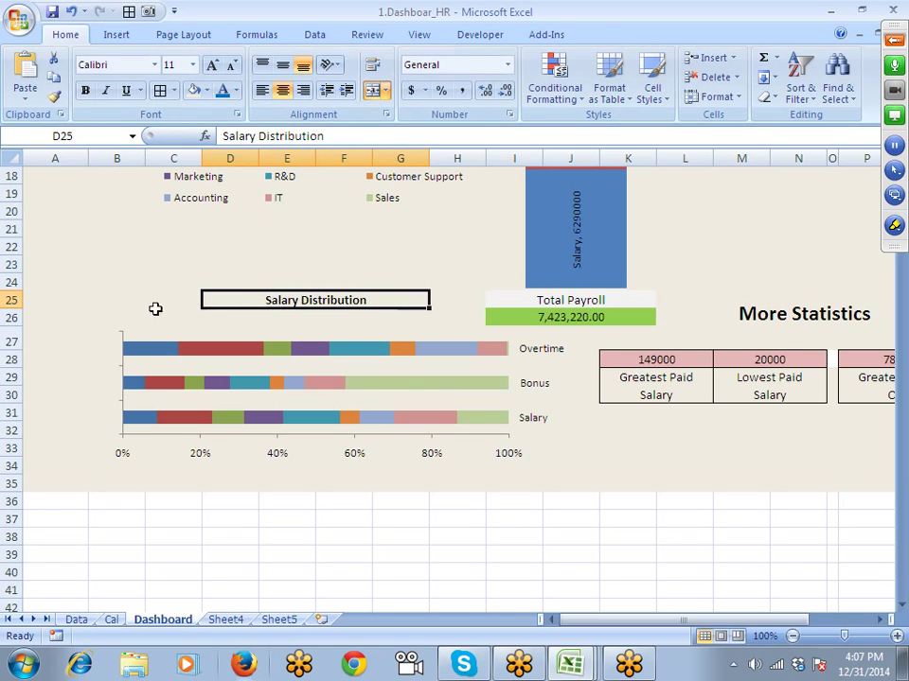
pyautogui.click(116, 264)
pyautogui.scroll(3, 60, 335)
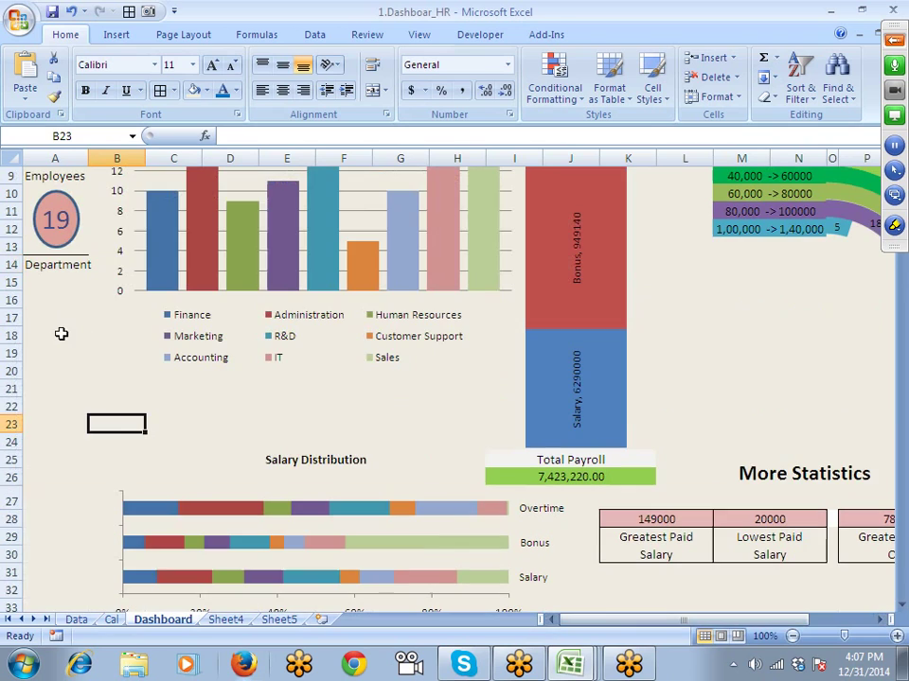
pyautogui.click(58, 351)
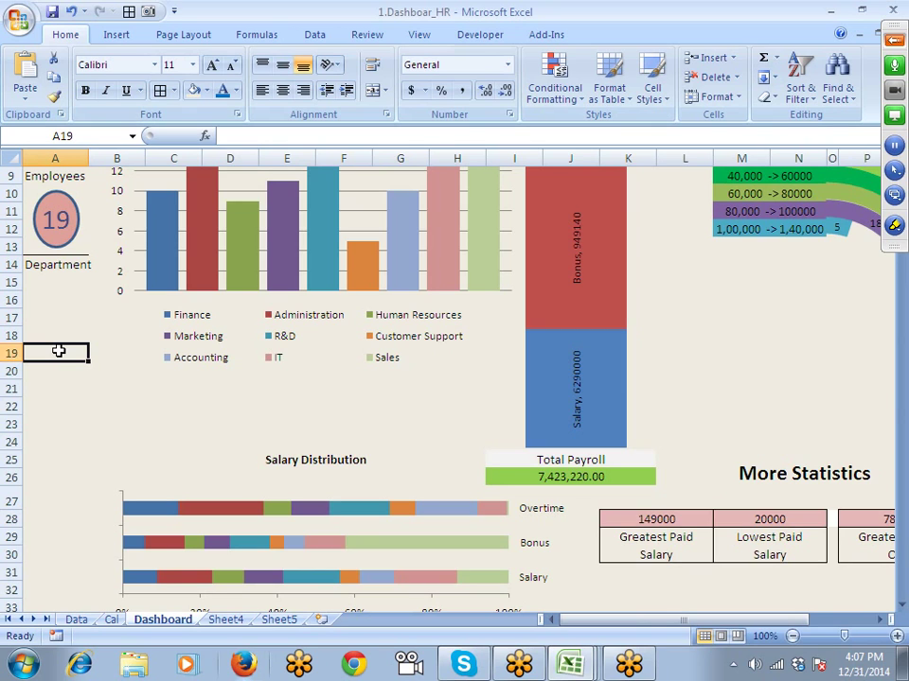
# Step: Enter the label "Av Sick Days" in cell A30 of the Cal sheet
pyautogui.click(113, 619)
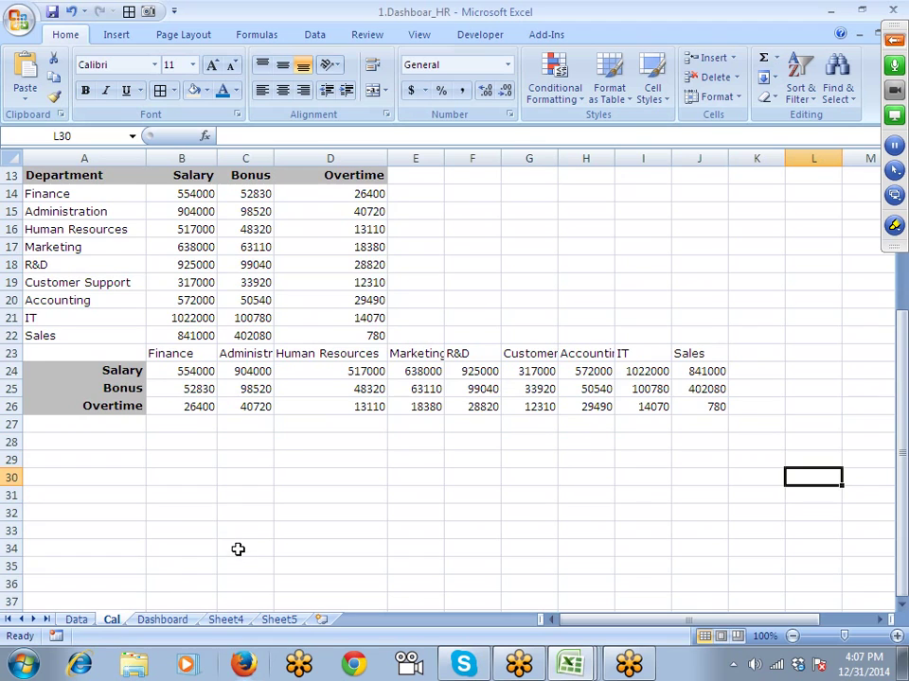
pyautogui.scroll(3, 239, 550)
pyautogui.scroll(-5, 331, 470)
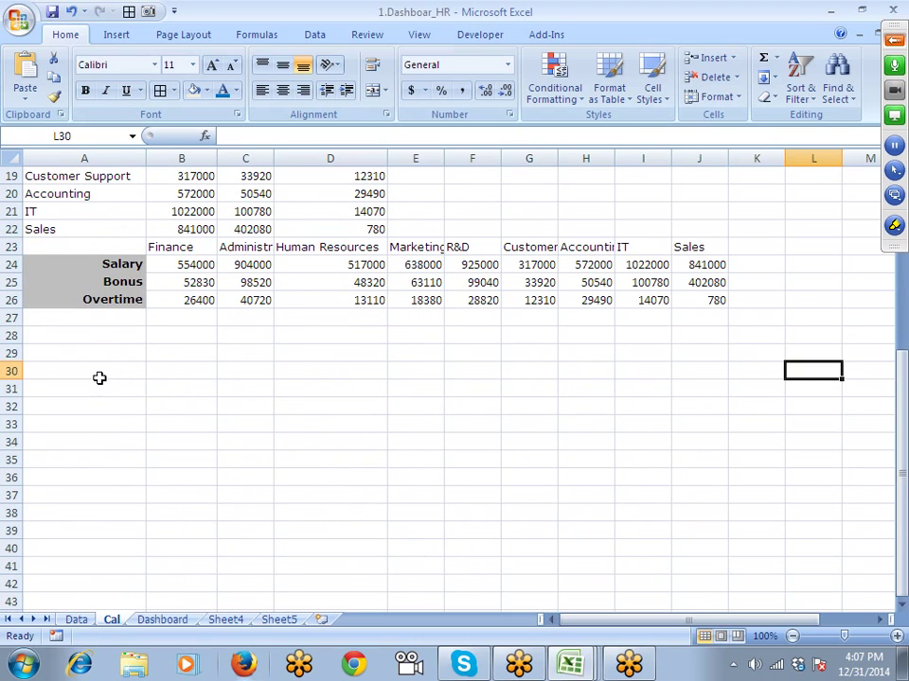
pyautogui.click(99, 373)
pyautogui.write('Av')
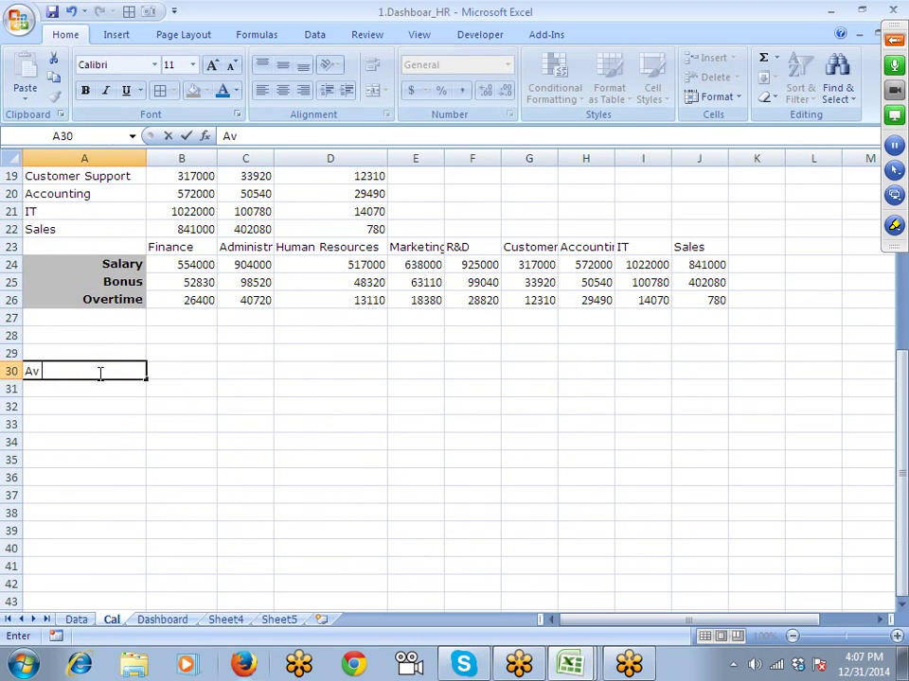
pyautogui.write(' Sick Days')
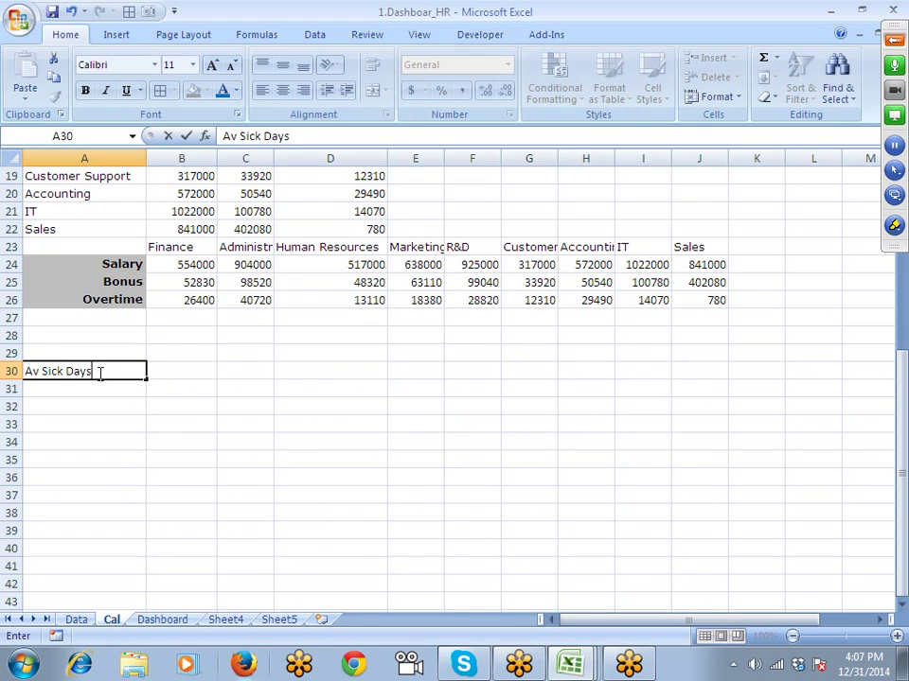
pyautogui.press('Return')
pyautogui.click(98, 371)
pyautogui.hotkey('ctrl', 'c')
pyautogui.press('Down')
pyautogui.press('Down')
pyautogui.press('Down')
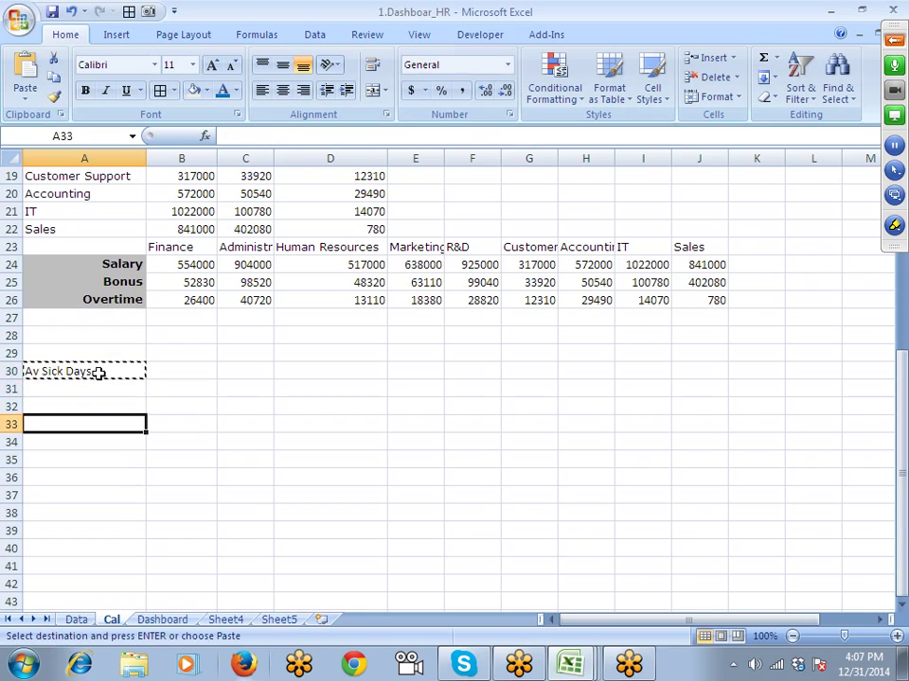
pyautogui.hotkey('ctrl', 'v')
pyautogui.press('Escape')
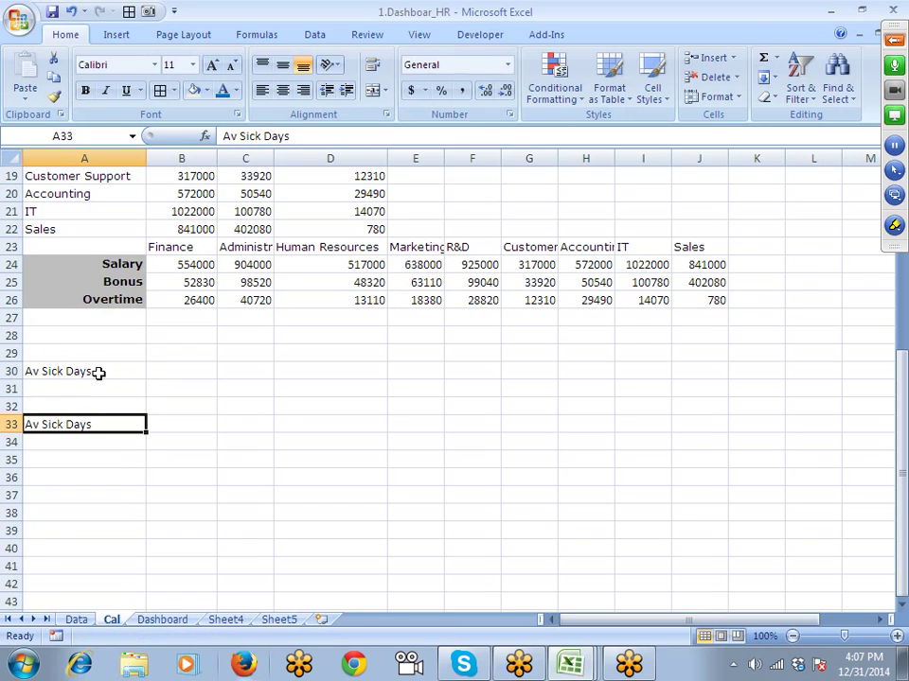
pyautogui.doubleClick(107, 424)
pyautogui.press('BackSpace')
pyautogui.press('BackSpace')
pyautogui.press('BackSpace')
pyautogui.press('BackSpace')
pyautogui.press('BackSpace')
pyautogui.press('BackSpace')
pyautogui.press('BackSpace')
pyautogui.press('BackSpace')
pyautogui.press('BackSpace')
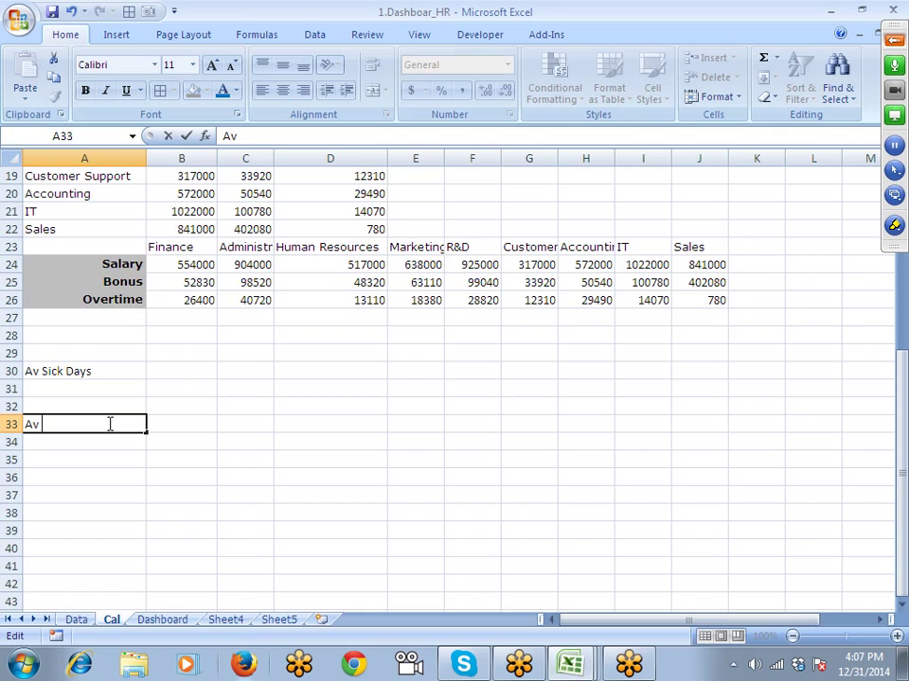
pyautogui.press('Escape')
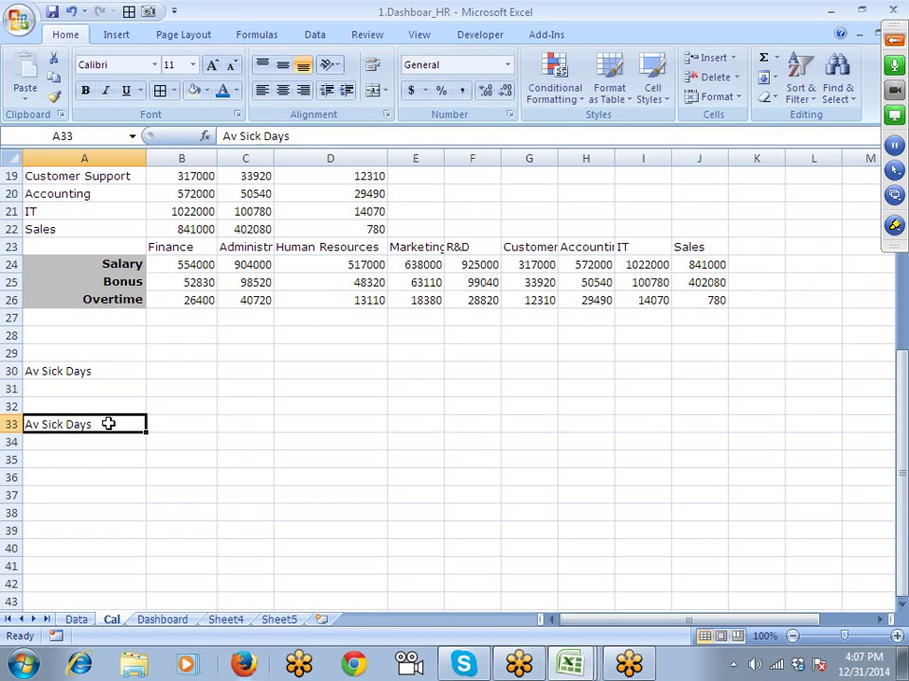
pyautogui.press('Delete')
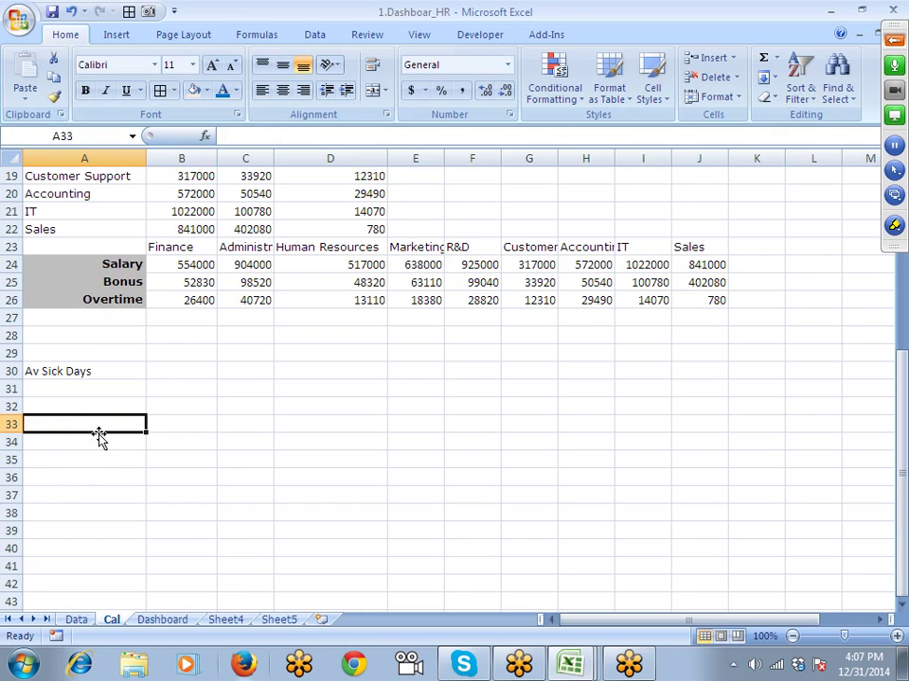
# Step: Calculate the average sick days in cell B30 with =AVERAGEA(Data!G:G), using the Data sheet's Sick Days column
pyautogui.click(175, 371)
pyautogui.write('=av')
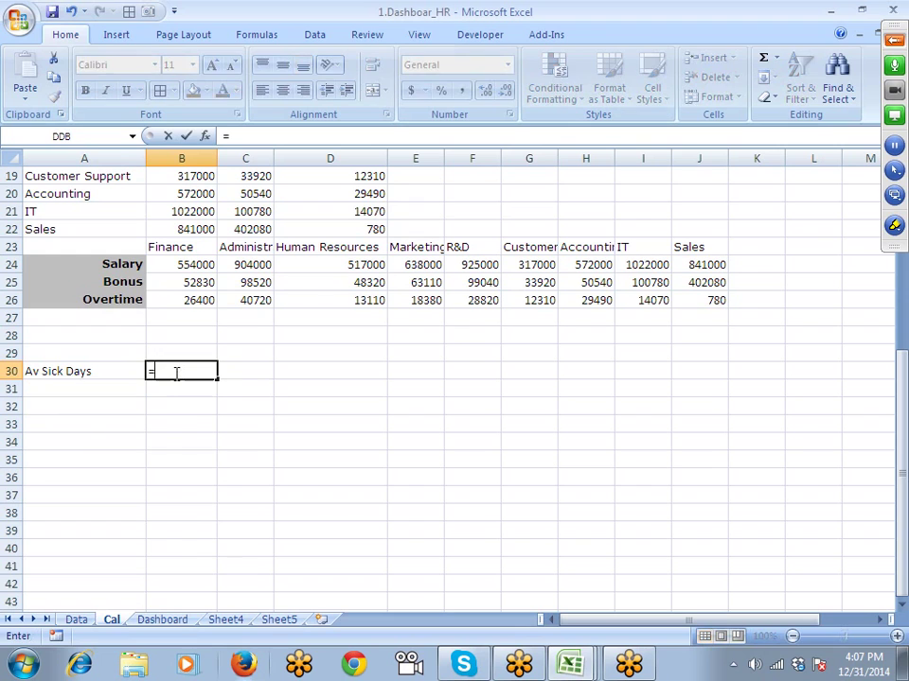
pyautogui.press('Down')
pyautogui.press('Down')
pyautogui.press('Tab')
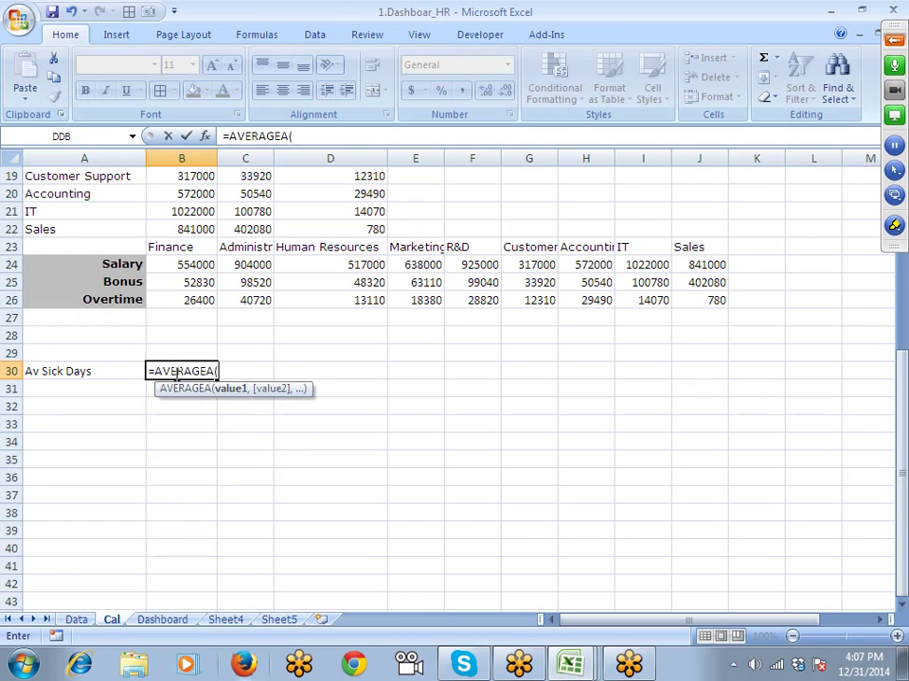
pyautogui.click(76, 620)
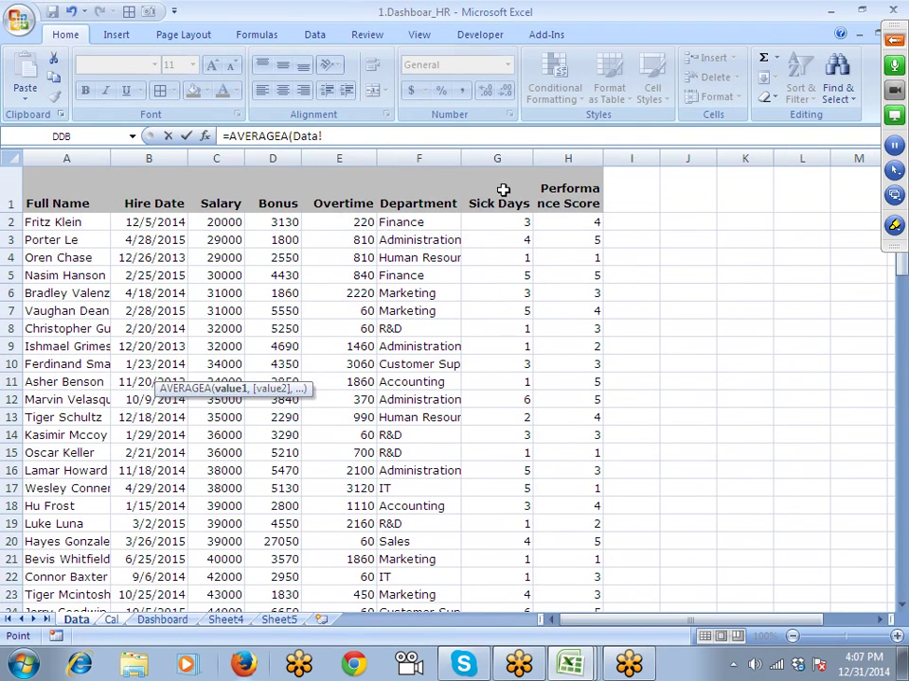
pyautogui.click(509, 157)
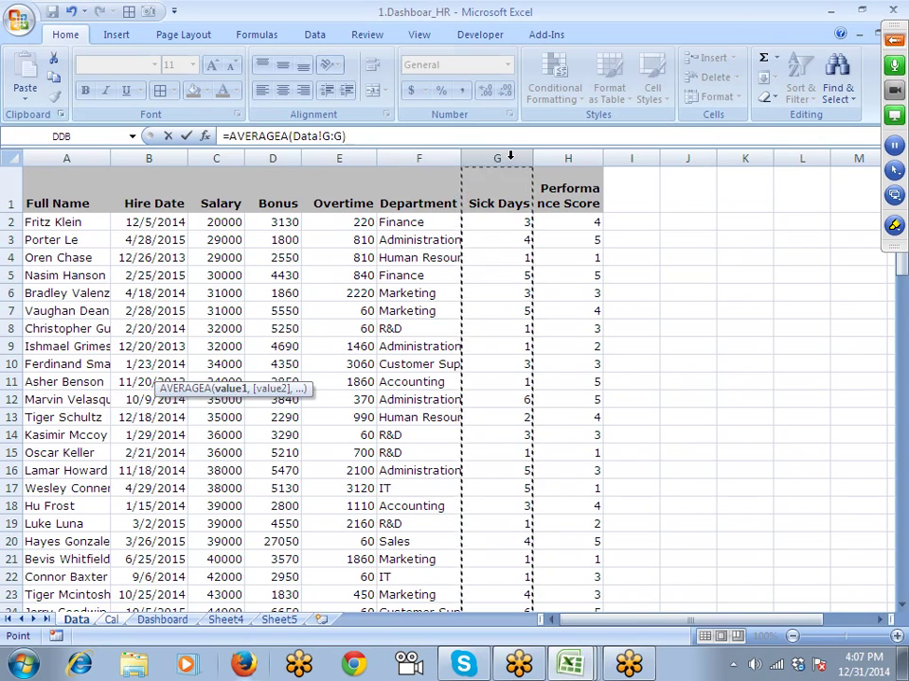
pyautogui.press('Return')
pyautogui.press('Up')
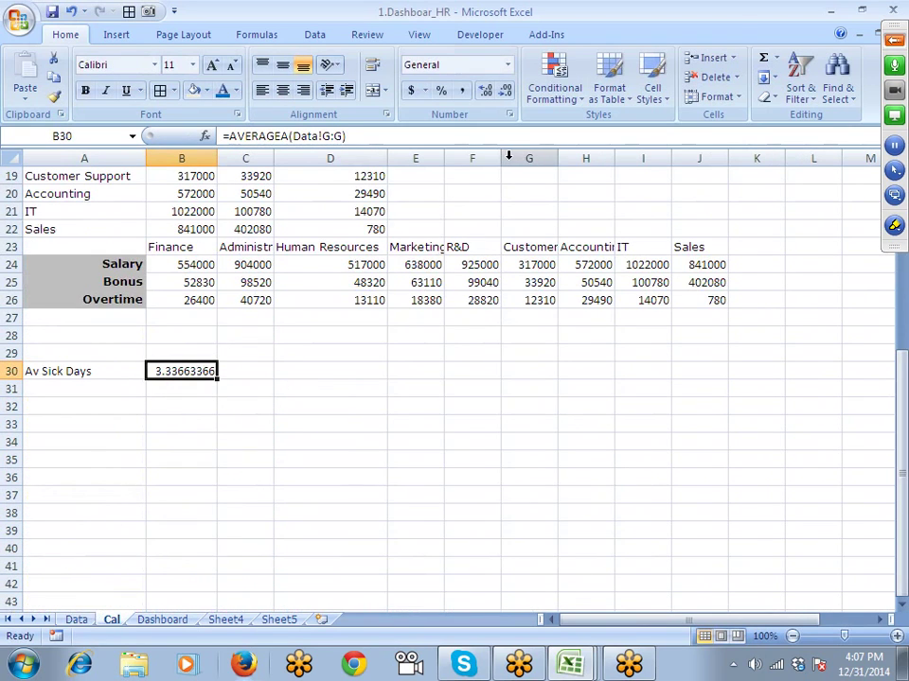
# Step: Count the departments in A14:A22 and multiply the average sick days formula in B30 by 9
pyautogui.scroll(2, 180, 393)
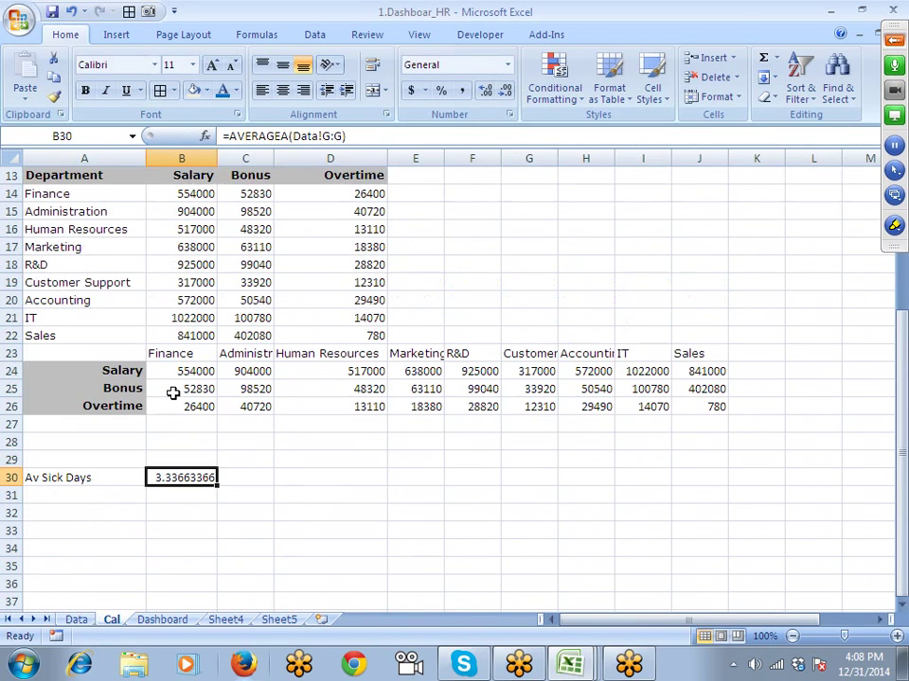
pyautogui.moveTo(55, 335); pyautogui.dragTo(116, 200)
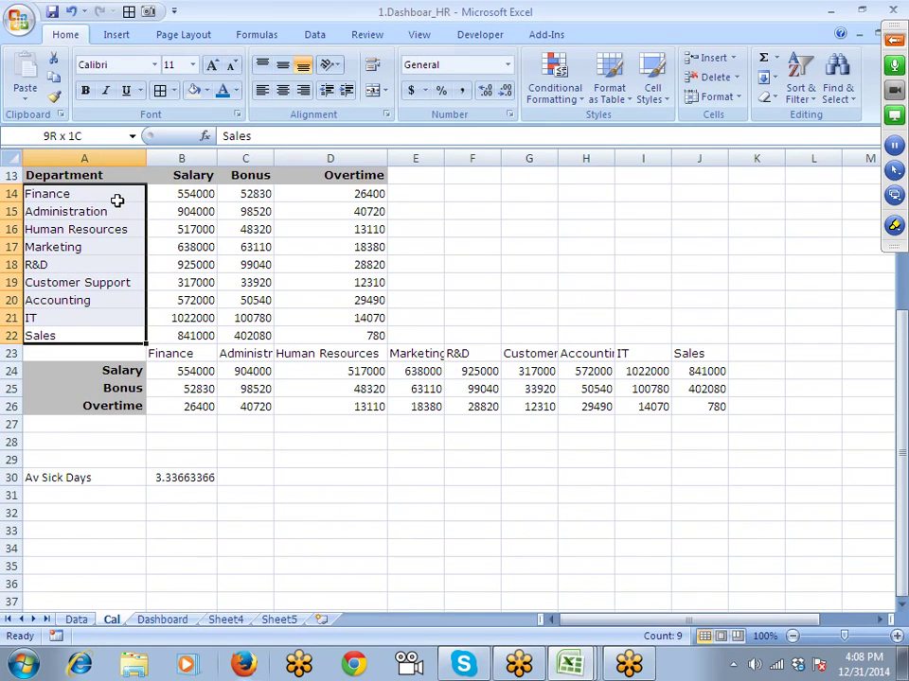
pyautogui.click(183, 477)
pyautogui.moveTo(62, 335); pyautogui.dragTo(70, 195)
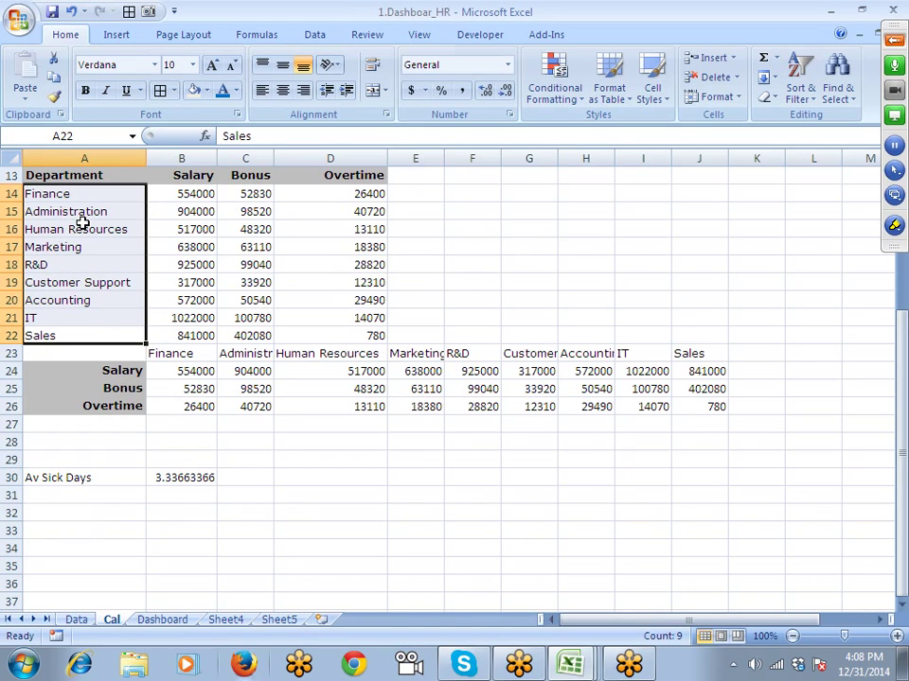
pyautogui.click(183, 477)
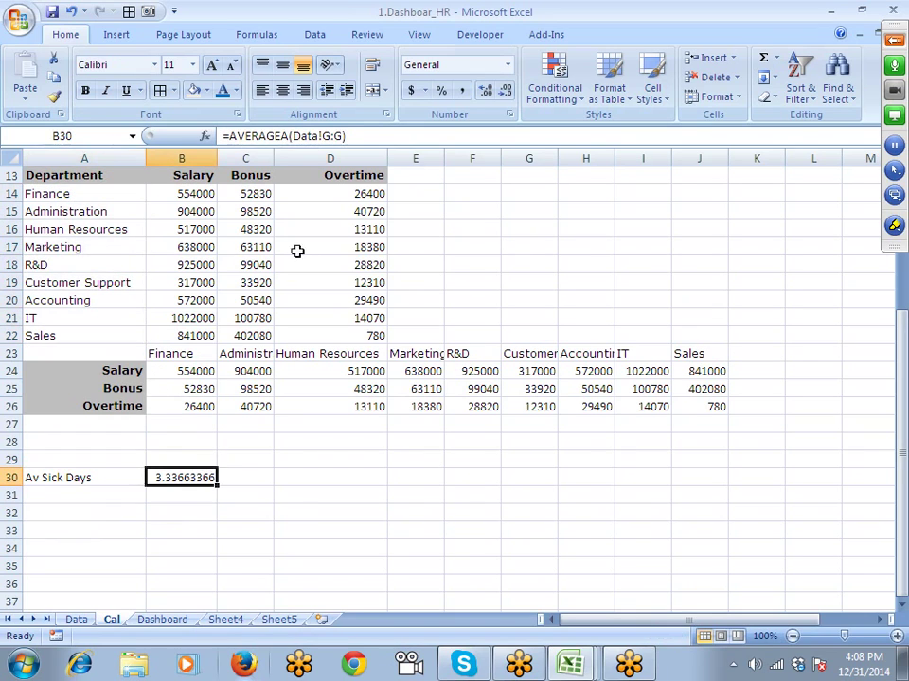
pyautogui.click(379, 135)
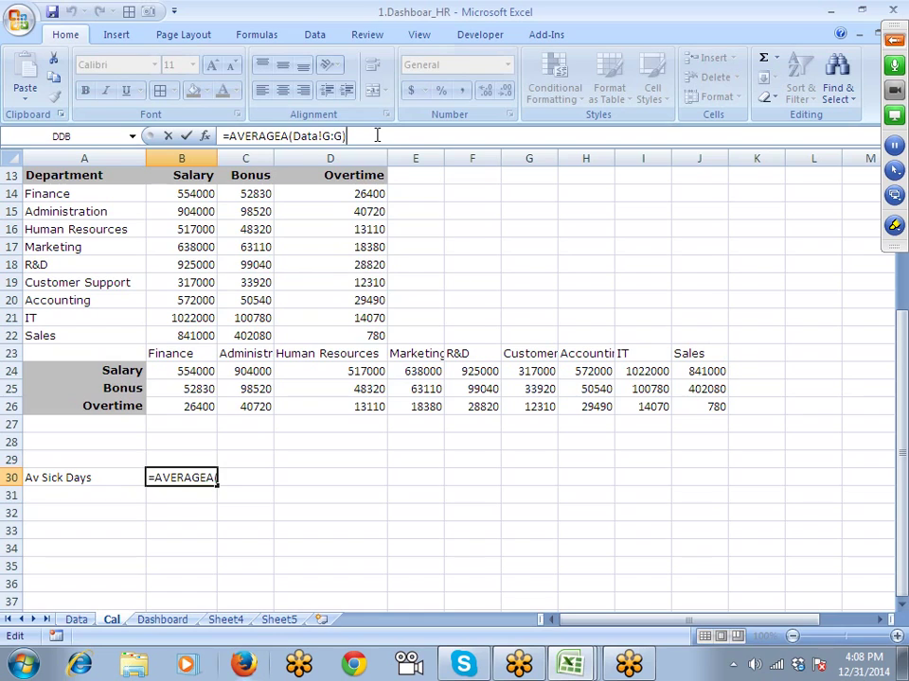
pyautogui.write('*5')
pyautogui.press('Return')
pyautogui.press('Up')
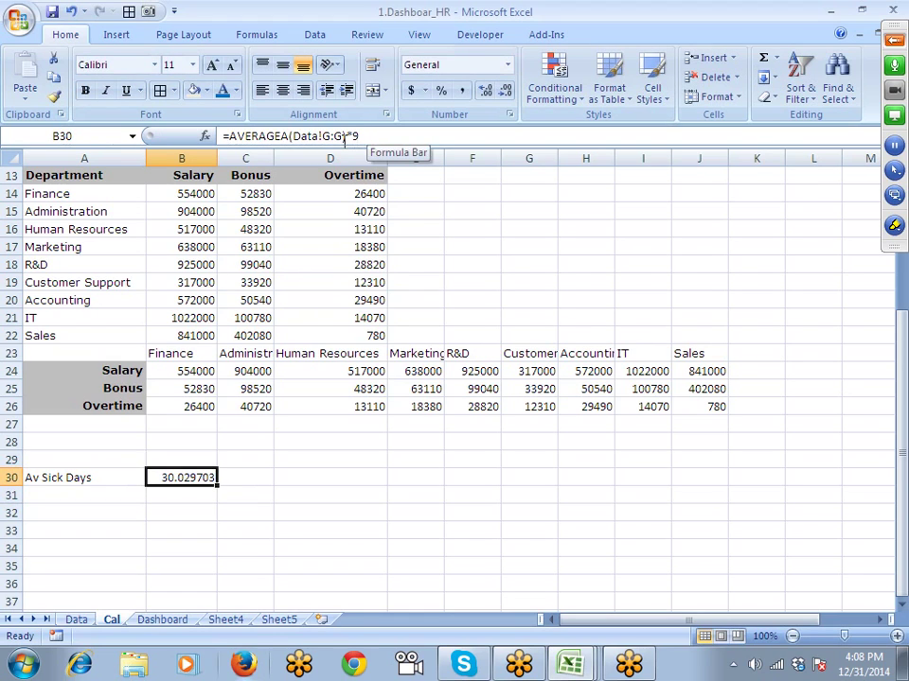
# Step: Wrap the average sick days formula in B30 in ROUNDUP with 0 digits: =ROUNDUP(AVERAGEA(Data!G:G)*9,0)
pyautogui.click(300, 137)
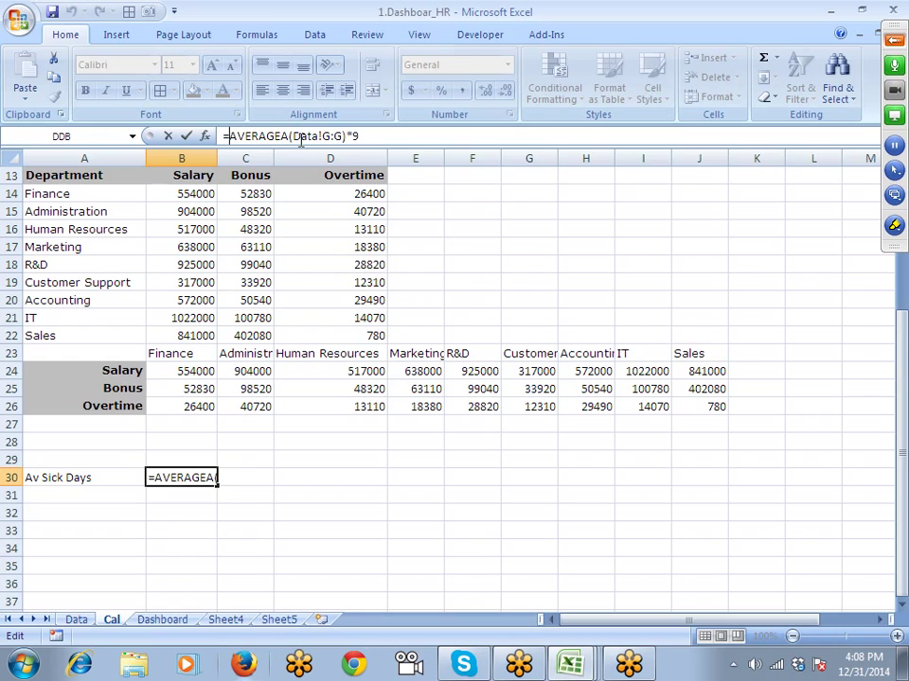
pyautogui.write('ro')
pyautogui.press('Down')
pyautogui.press('Down')
pyautogui.press('Down')
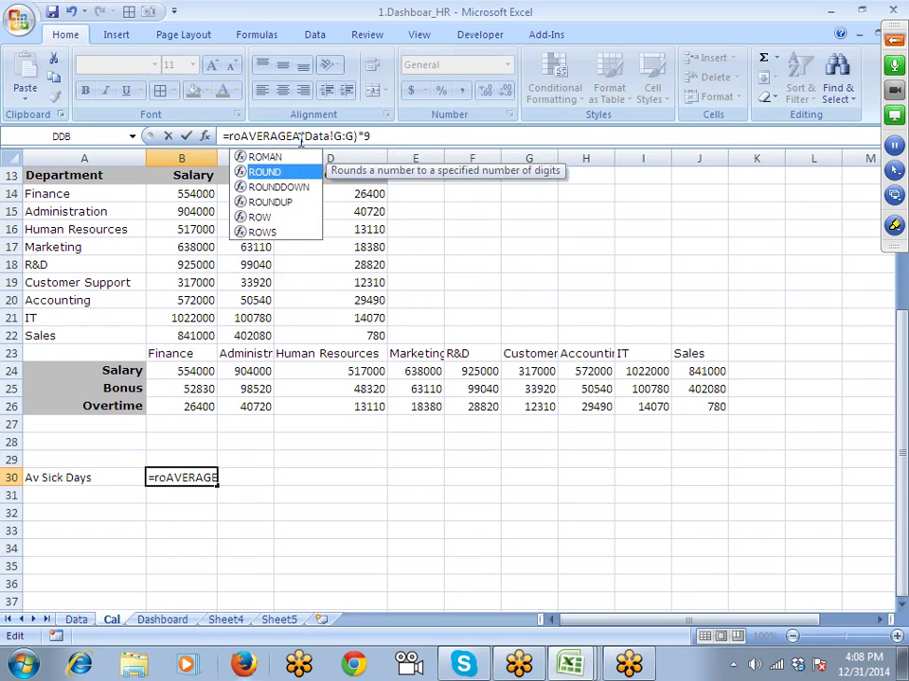
pyautogui.press('Tab')
pyautogui.click(450, 136)
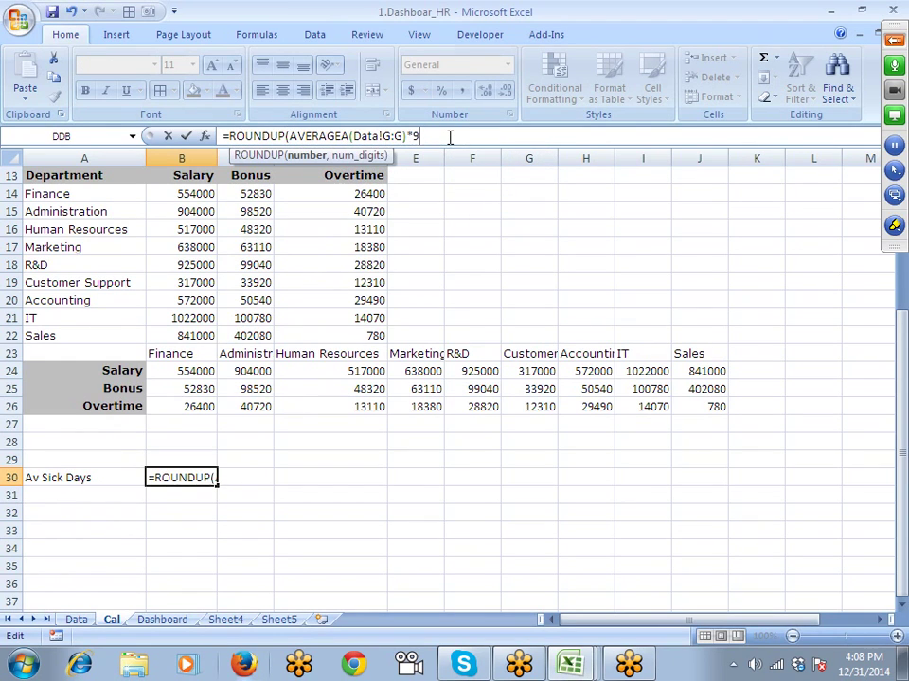
pyautogui.write(',0)')
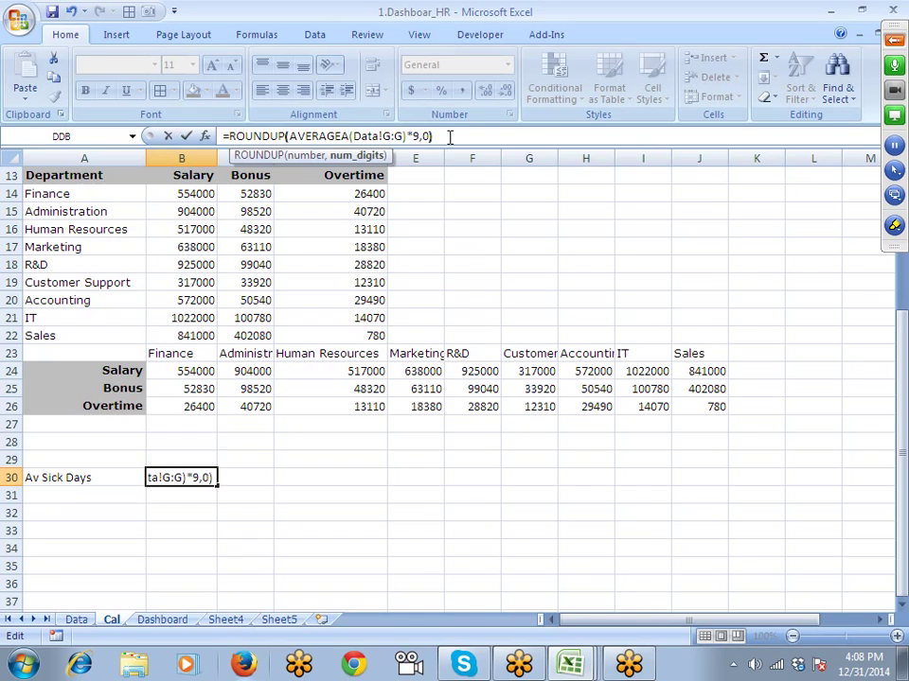
pyautogui.press('Return')
pyautogui.press('Up')
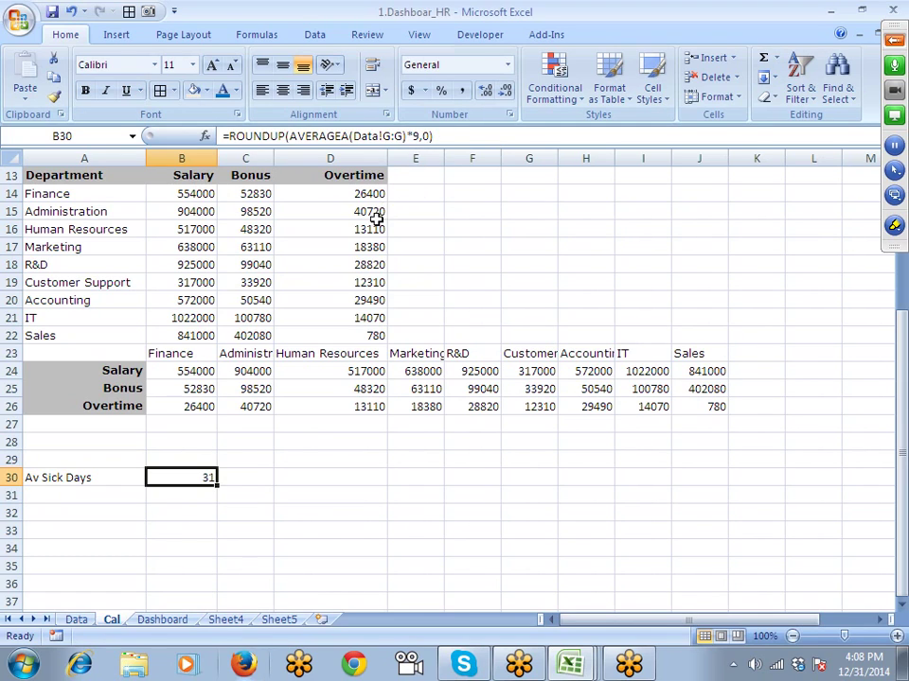
# Step: Enter the label "Start" in cell A32 with the value 0 in B32
pyautogui.click(79, 516)
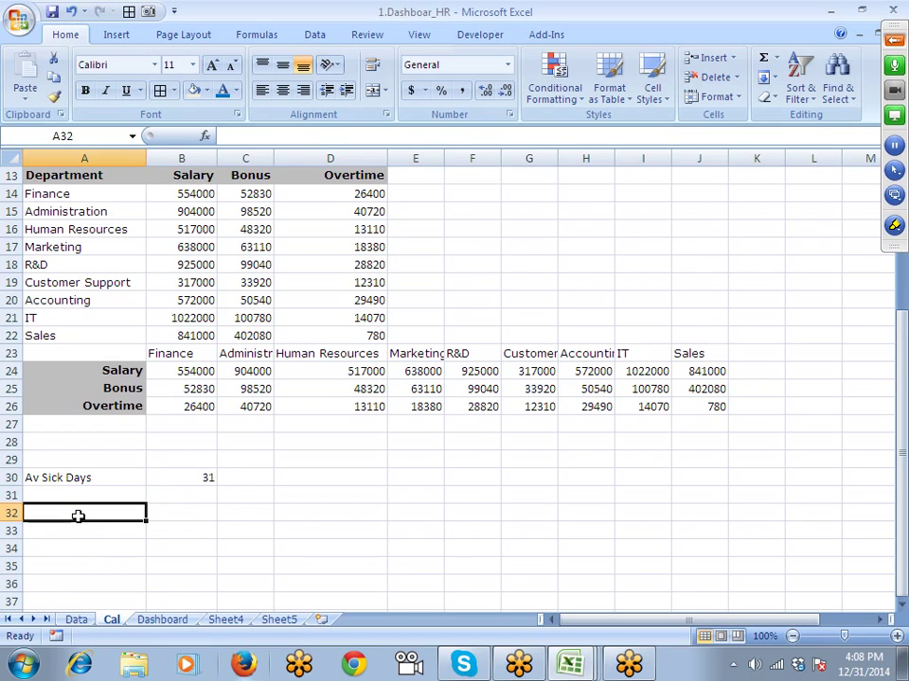
pyautogui.write('Start')
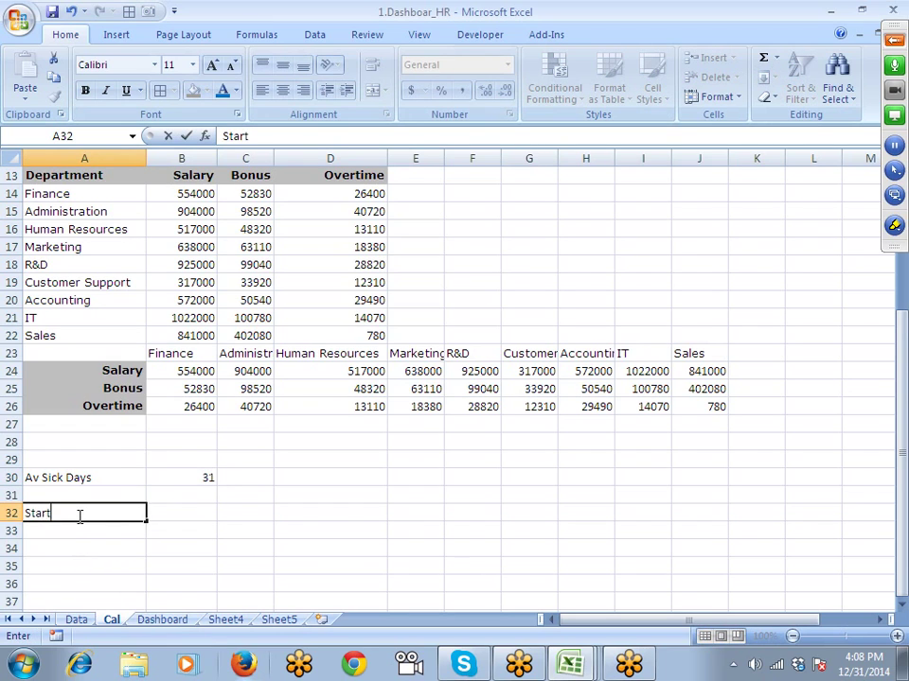
pyautogui.press('Tab')
pyautogui.write('0')
pyautogui.press('Return')
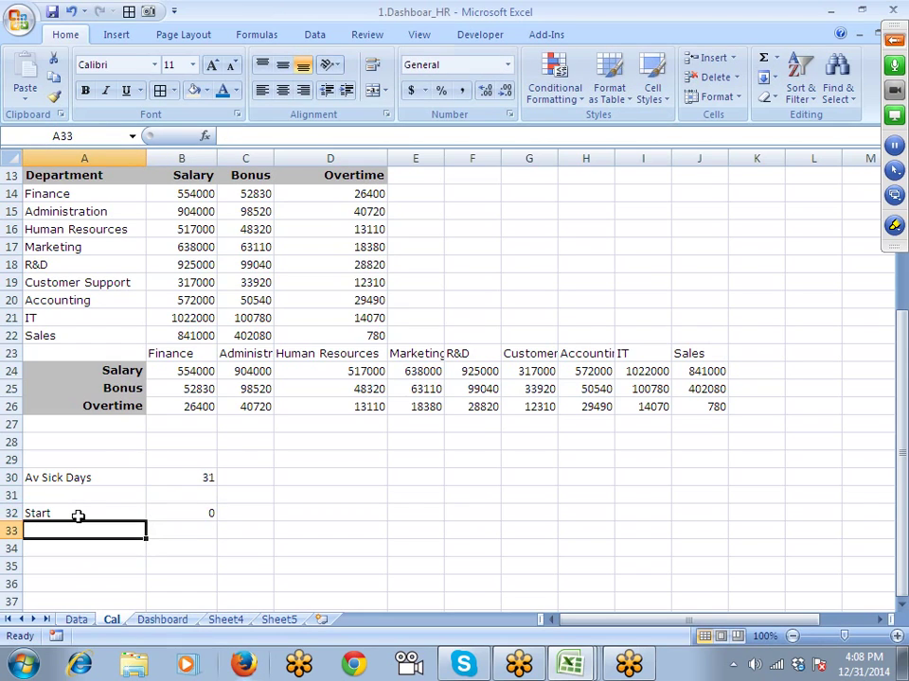
pyautogui.click(78, 516)
pyautogui.press('Return')
pyautogui.click(77, 516)
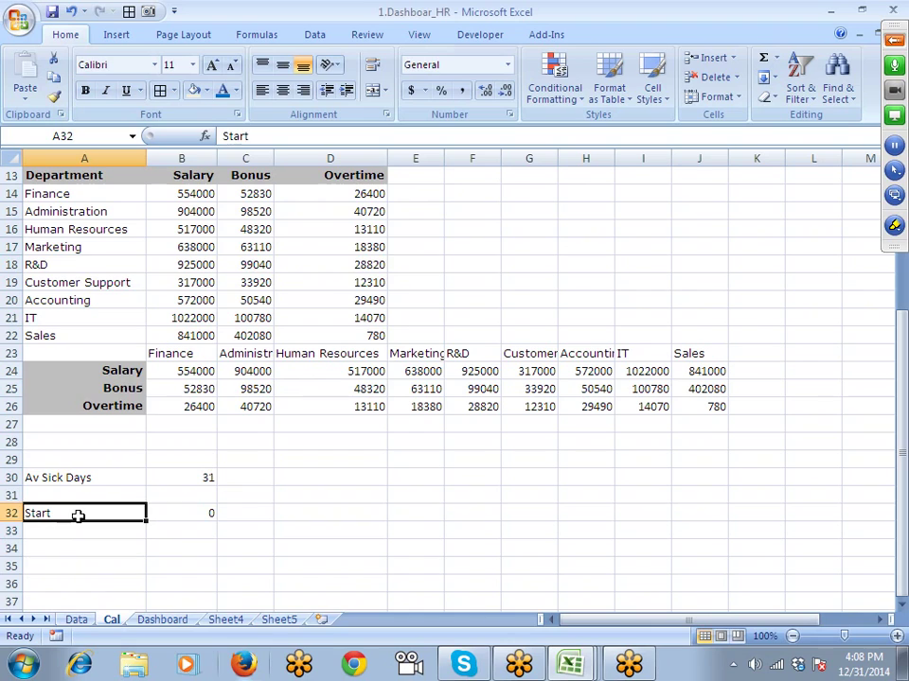
# Step: Enter the label "Normal" in cell A33 with the value 15 in B33
pyautogui.press('Return')
pyautogui.write('Nor')
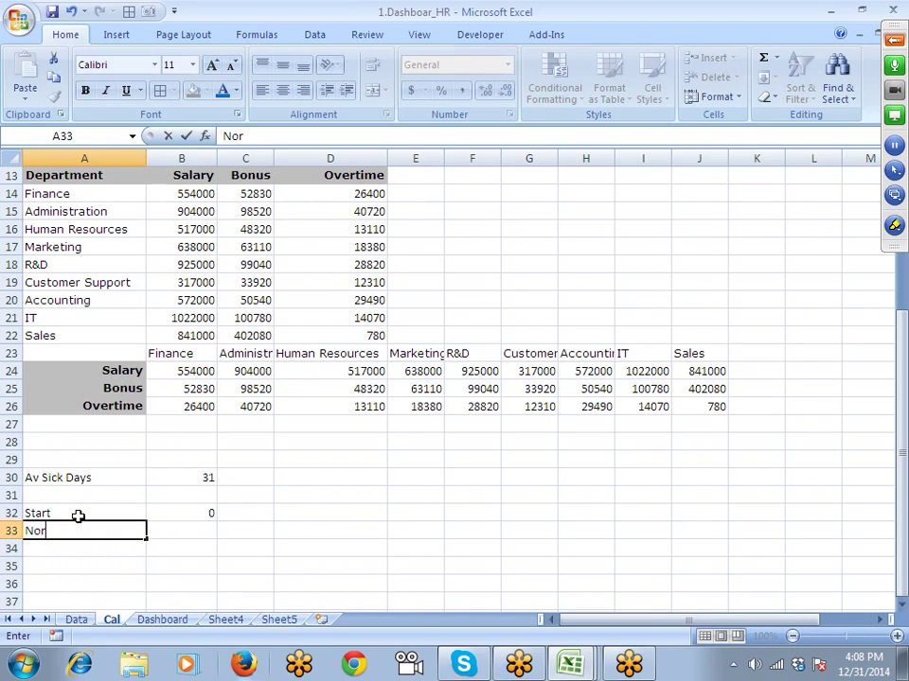
pyautogui.write('ma;')
pyautogui.press('BackSpace')
pyautogui.write('l')
pyautogui.press('Tab')
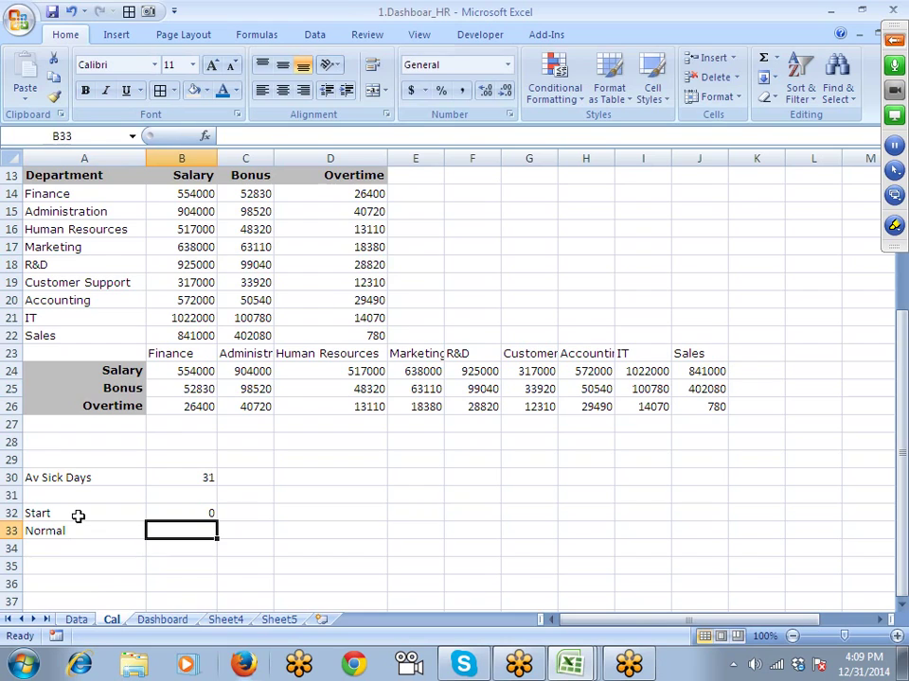
pyautogui.write('10')
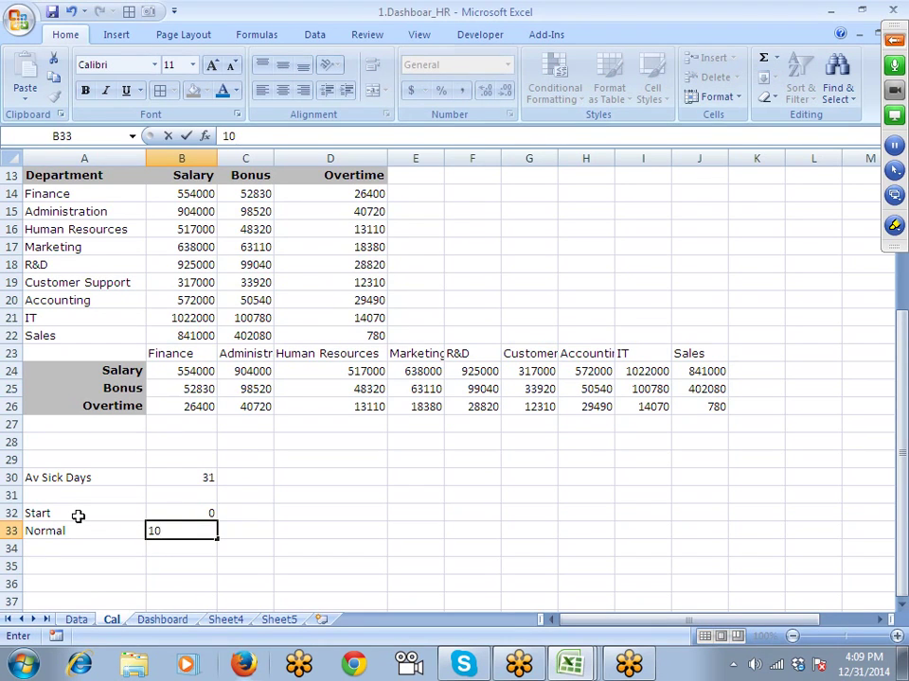
pyautogui.press('BackSpace')
pyautogui.write('5')
pyautogui.press('Return')
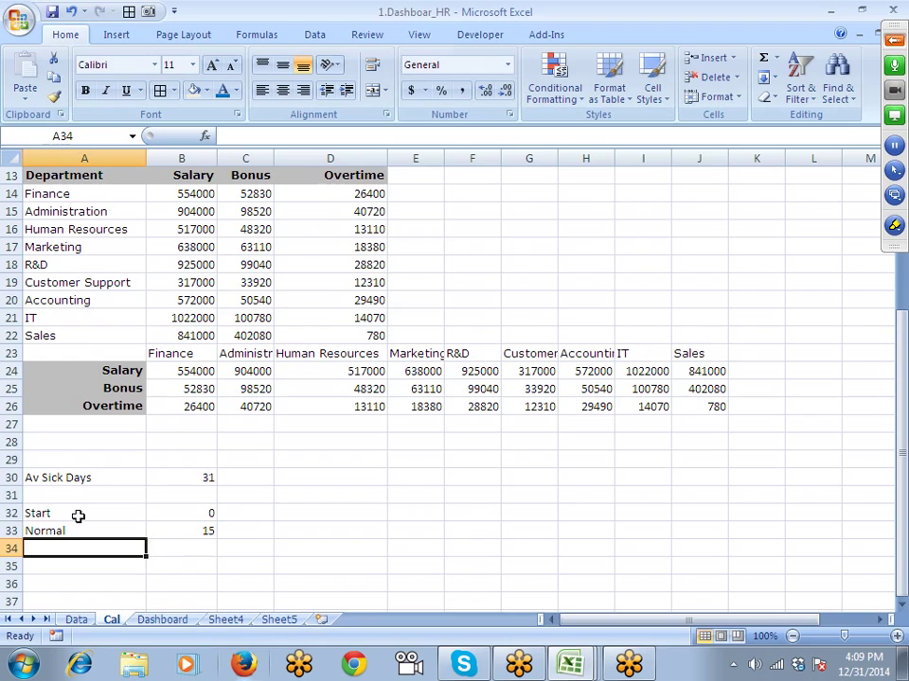
# Step: Add a "Good" row in A34 with the value 45 in B34
pyautogui.write('Good')
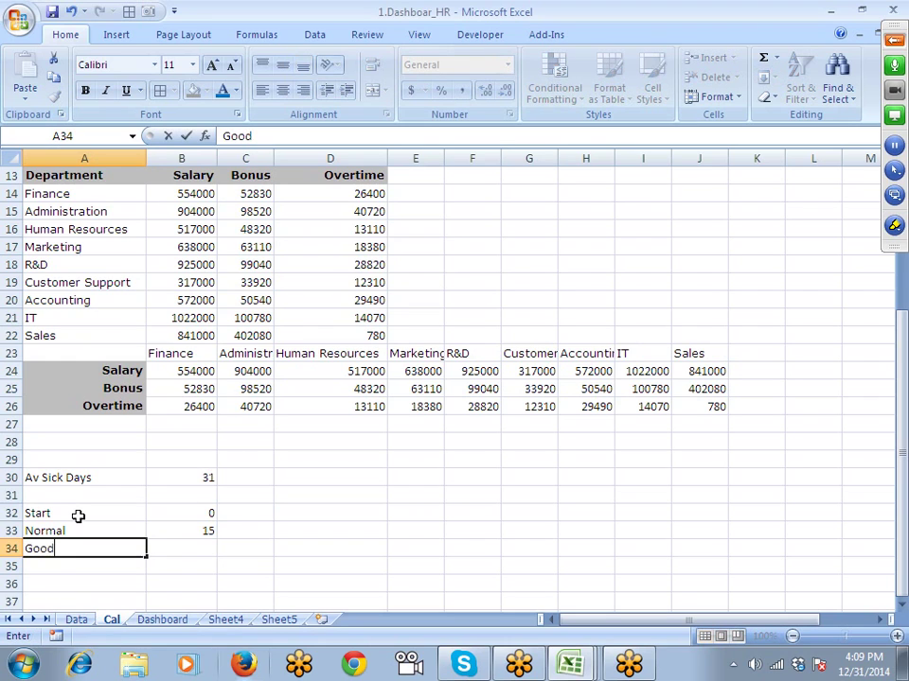
pyautogui.press('Tab')
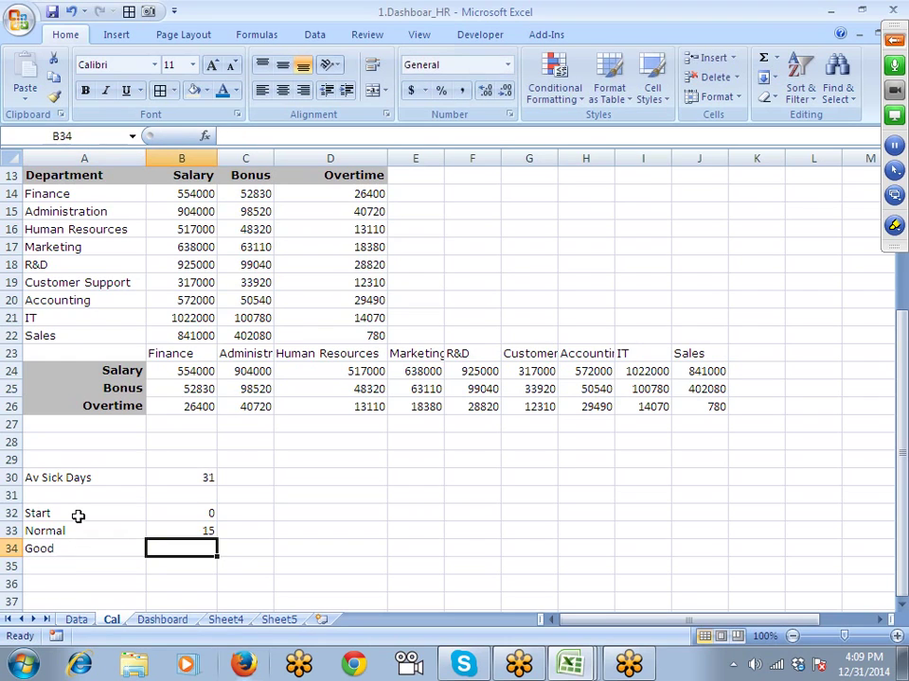
pyautogui.write('45')
pyautogui.press('Return')
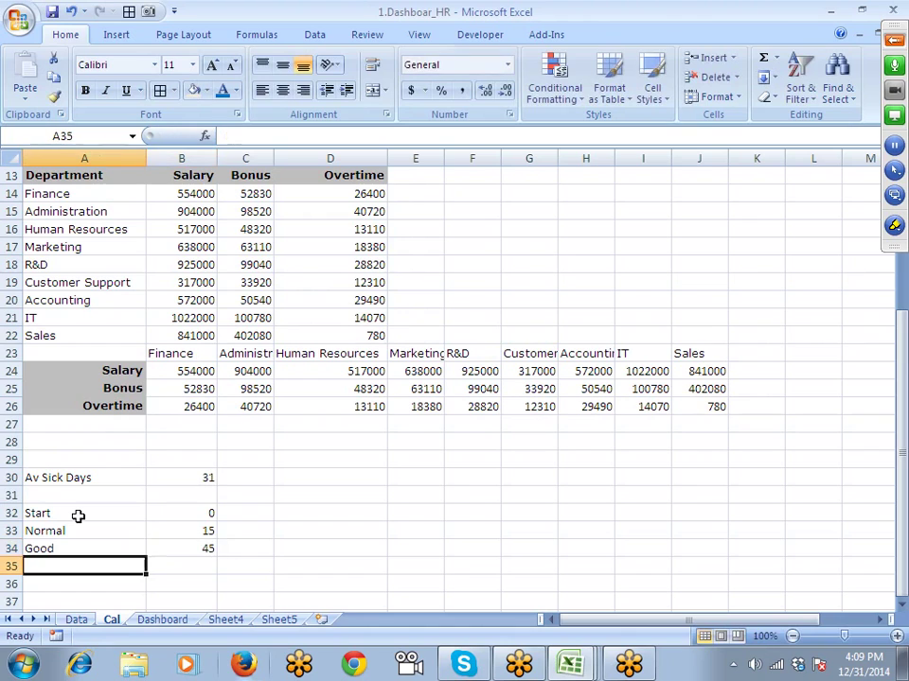
# Step: Add a "Best" row in A35 with the value 50 in B35
pyautogui.write('Bext')
pyautogui.press('Return')
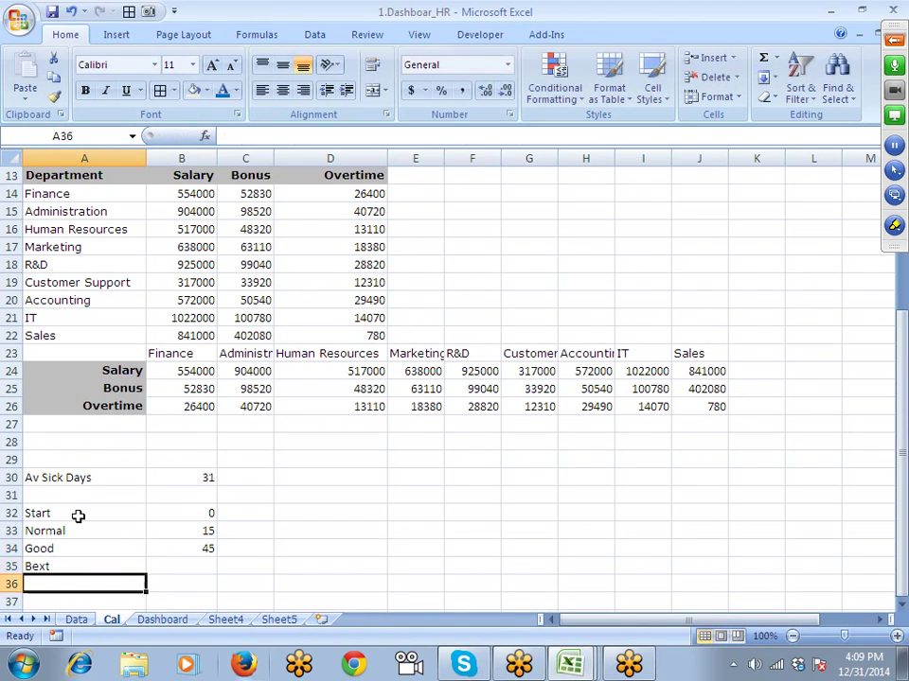
pyautogui.press('Up')
pyautogui.write('Be')
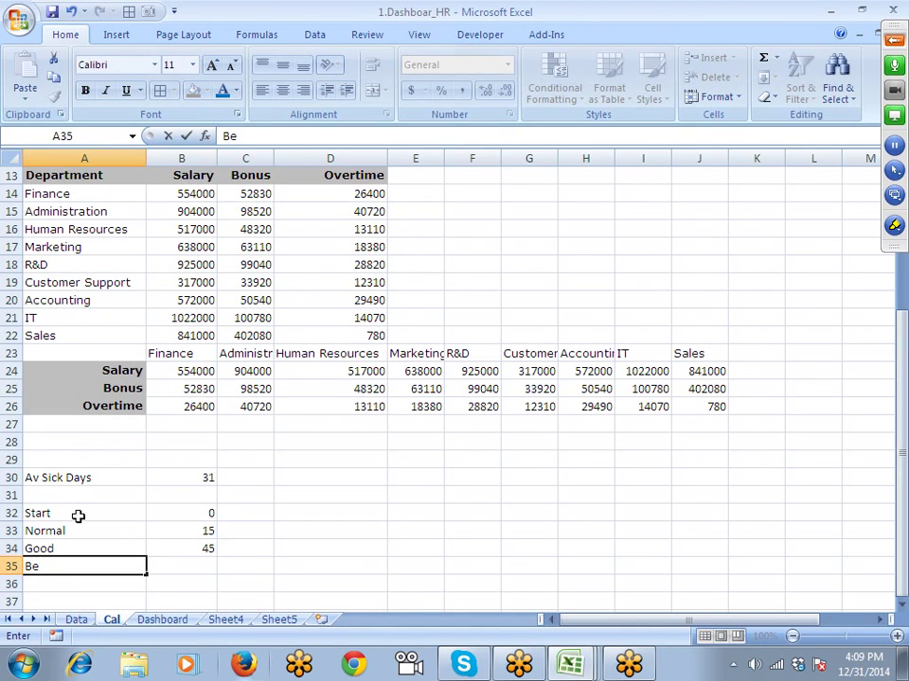
pyautogui.write('st')
pyautogui.press('Tab')
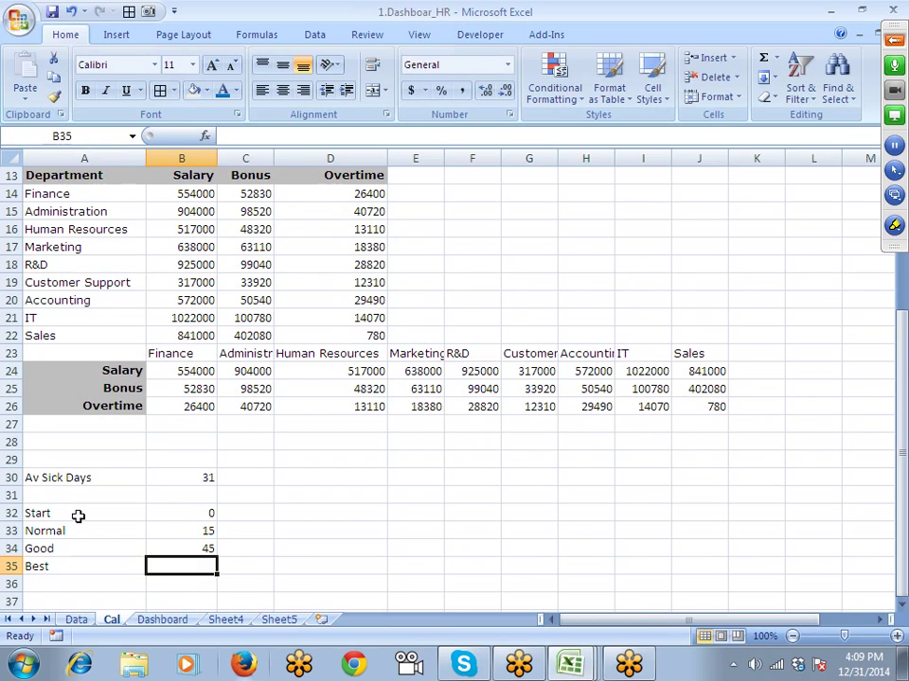
pyautogui.write('50')
pyautogui.press('Return')
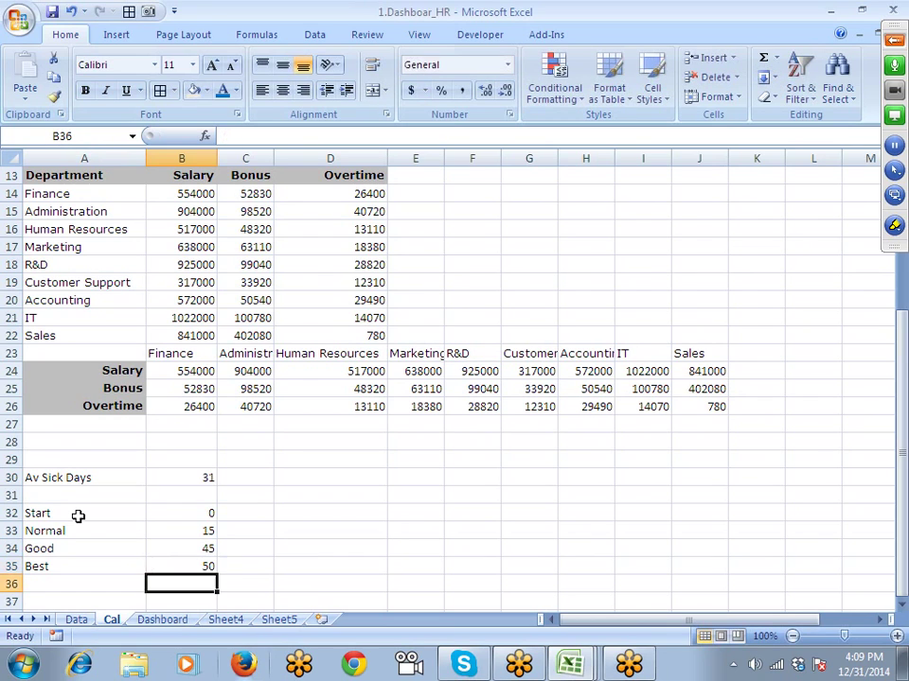
# Step: Add a "Max" row in A36 with the value 100 in B36
pyautogui.press('Left')
pyautogui.write('Max')
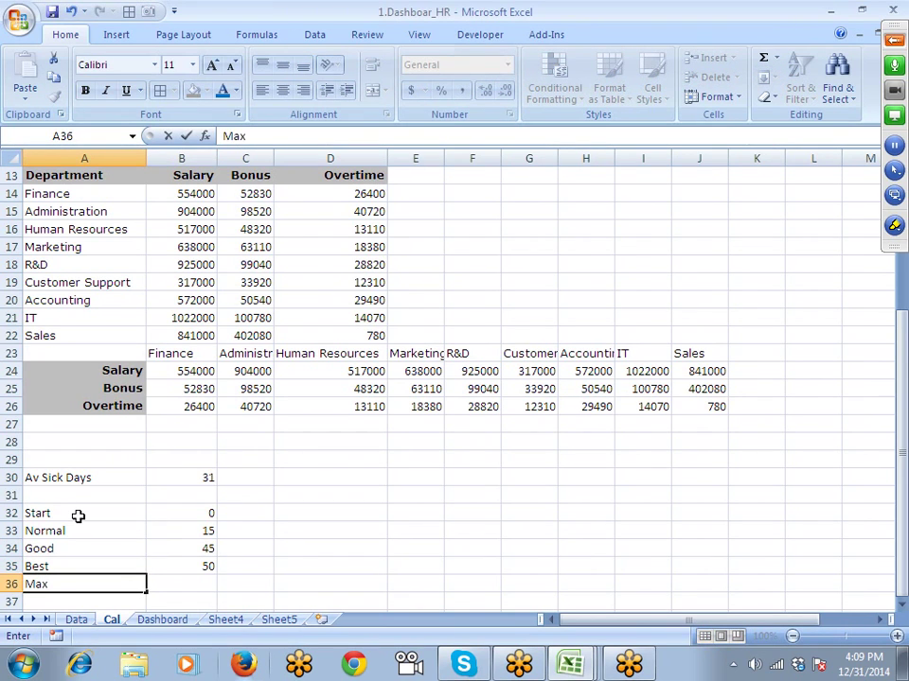
pyautogui.press('Tab')
pyautogui.write('2')
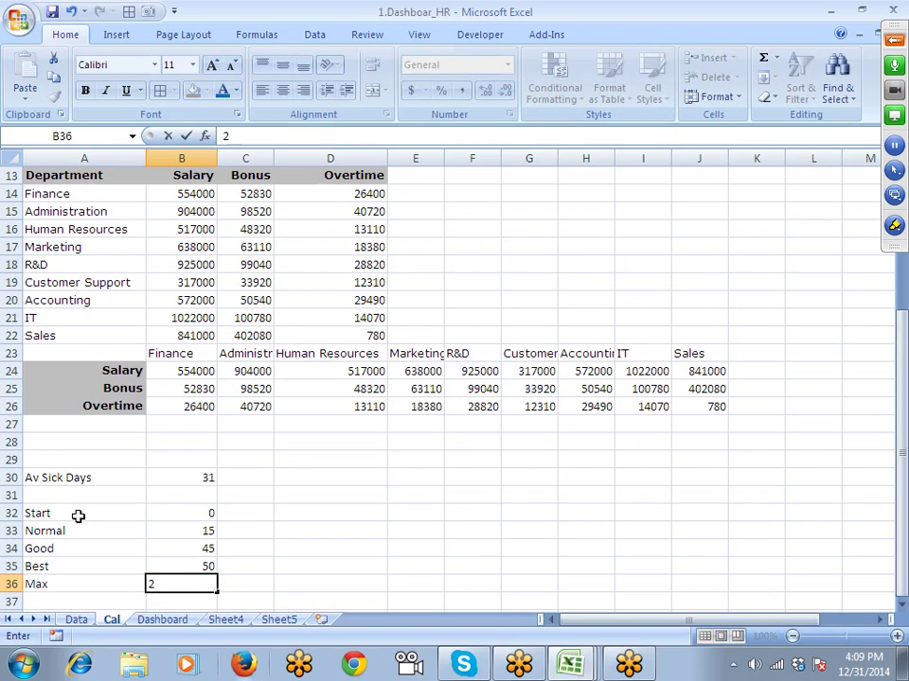
pyautogui.press('Escape')
pyautogui.write('100')
pyautogui.hotkey('ctrl', 'Return')
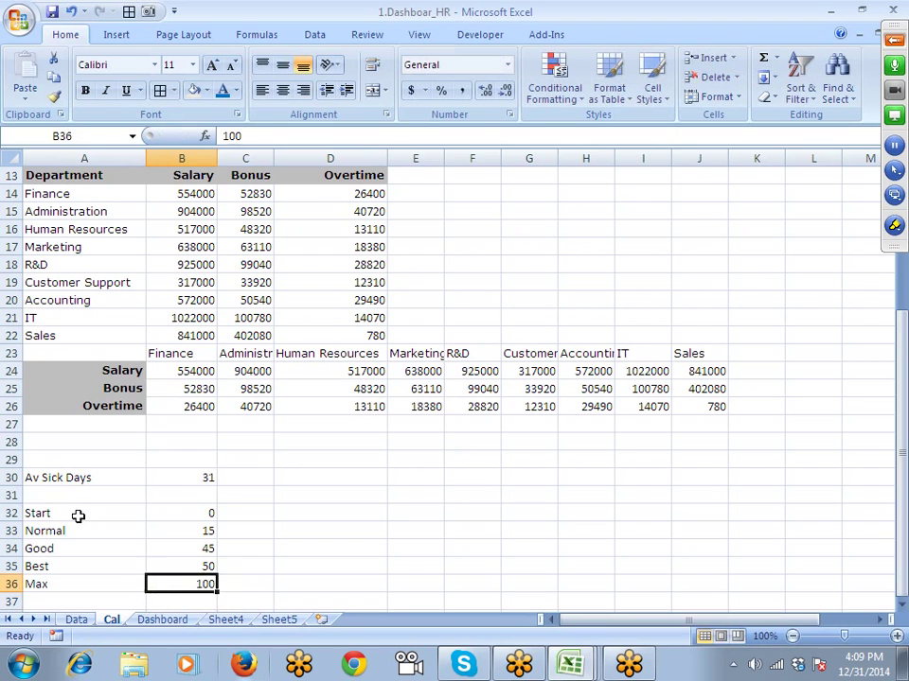
pyautogui.hotkey('shift', 'Up')
pyautogui.hotkey('shift', 'Up')
pyautogui.hotkey('shift', 'Up')
pyautogui.hotkey('shift', 'Up')
# Step: Enter the label "Total" in cell A38, leaving one blank row below the Max row
pyautogui.press('Down')
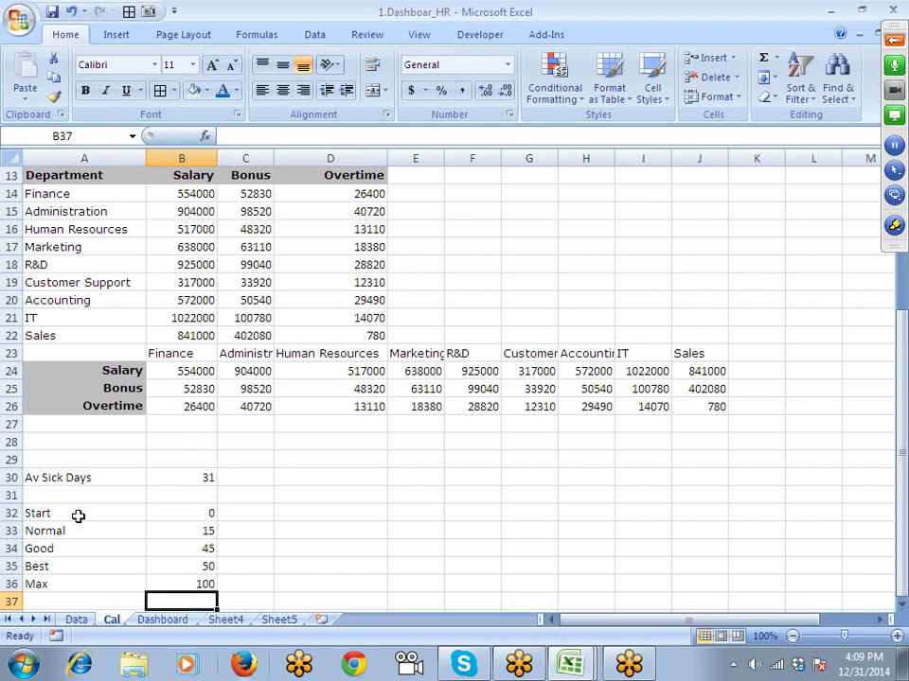
pyautogui.press('Down')
pyautogui.press('Left')
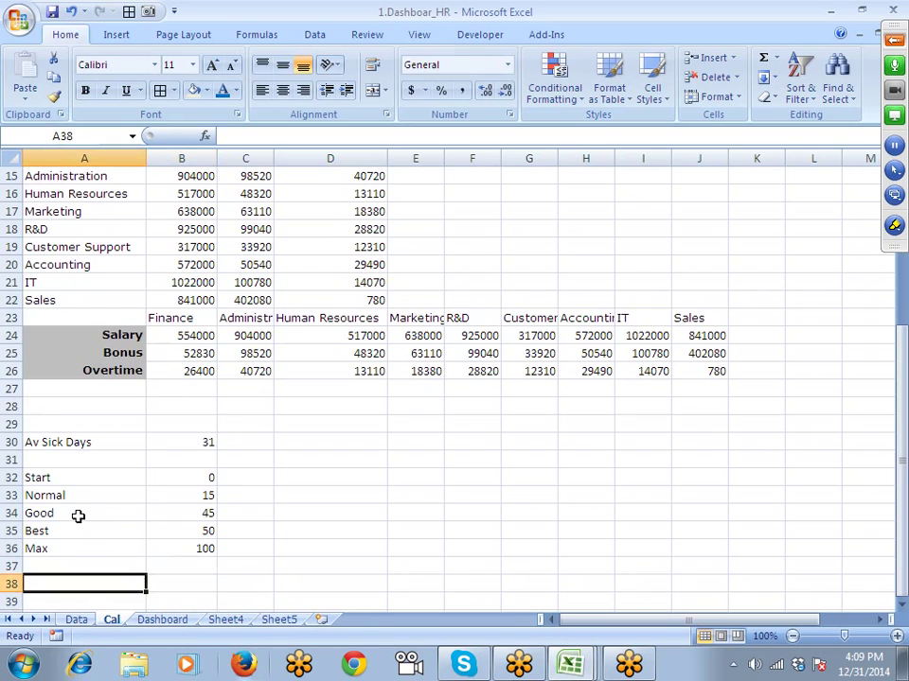
pyautogui.write('Tota')
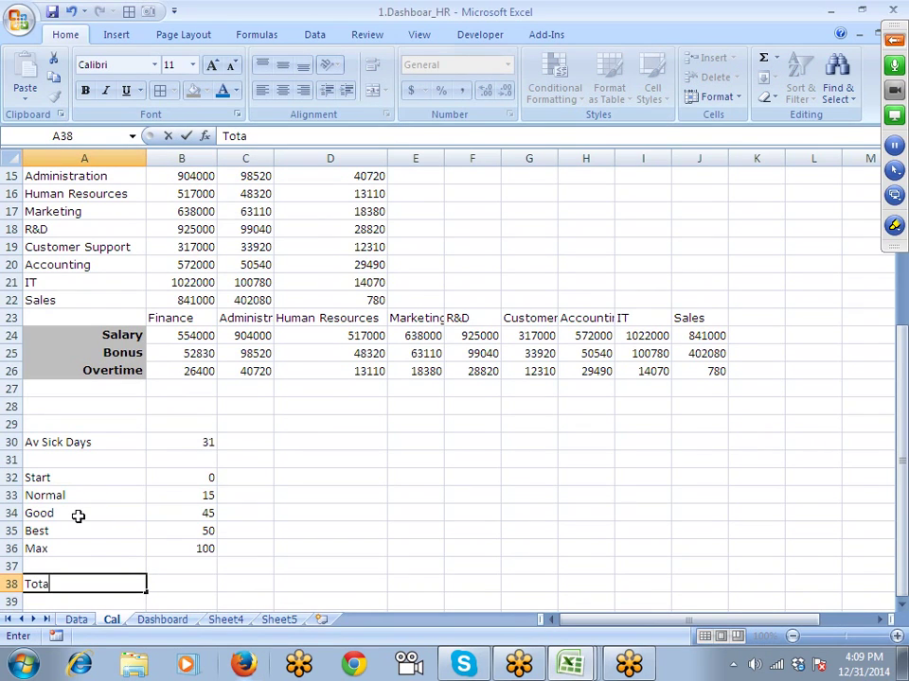
pyautogui.write('l')
pyautogui.press('Tab')
# Step: Total the Start through Max values in B38 with a SUM of B32:B36
pyautogui.press('Up')
pyautogui.press('Up')
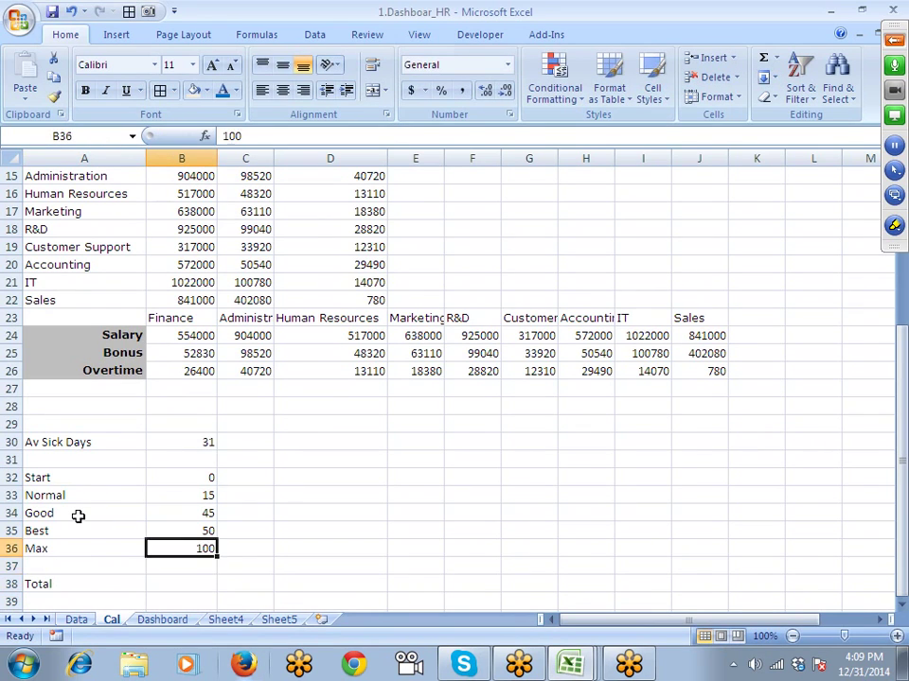
pyautogui.press('Down')
pyautogui.press('Down')
pyautogui.write('1')
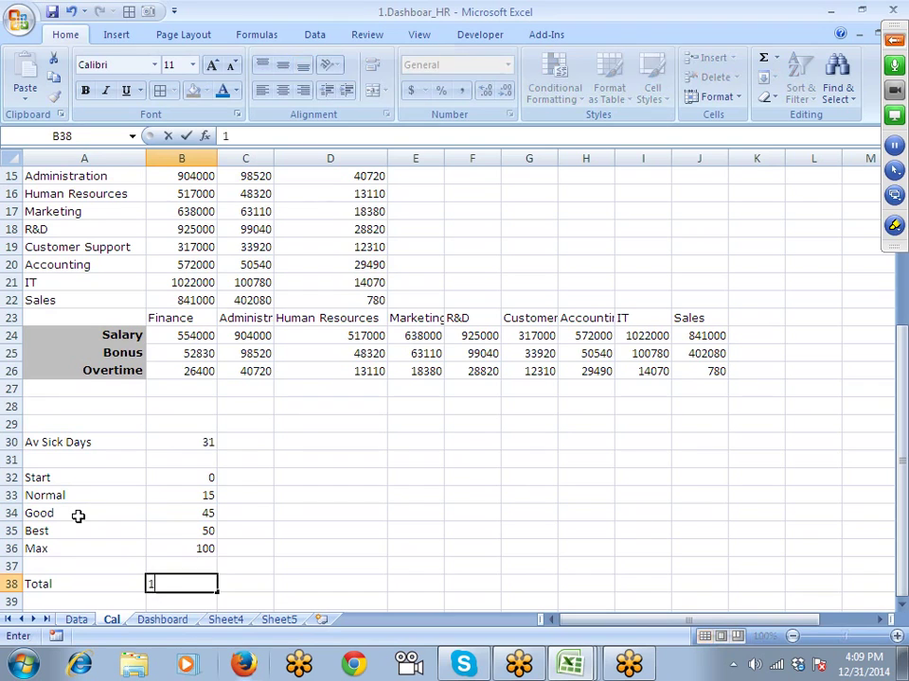
pyautogui.press('Escape')
pyautogui.write('=sum')
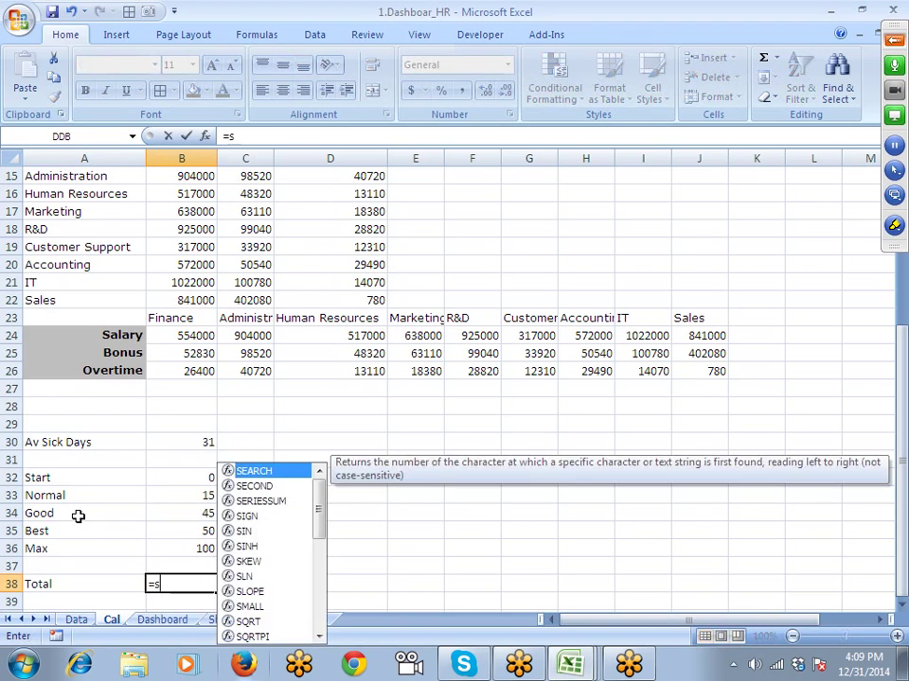
pyautogui.press('Tab')
pyautogui.press('Up')
pyautogui.press('Up')
pyautogui.press('Up')
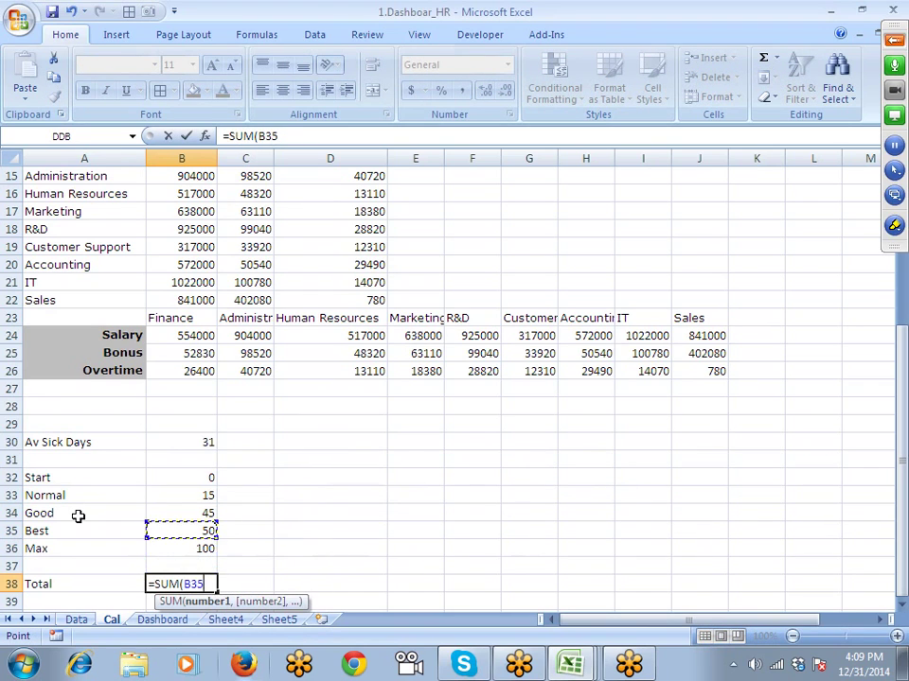
pyautogui.press('Up')
pyautogui.press('Up')
pyautogui.press('Up')
pyautogui.hotkey('shift', 'Down')
pyautogui.hotkey('shift', 'Down')
pyautogui.hotkey('shift', 'Down')
pyautogui.hotkey('shift', 'Down')
pyautogui.press('Return')
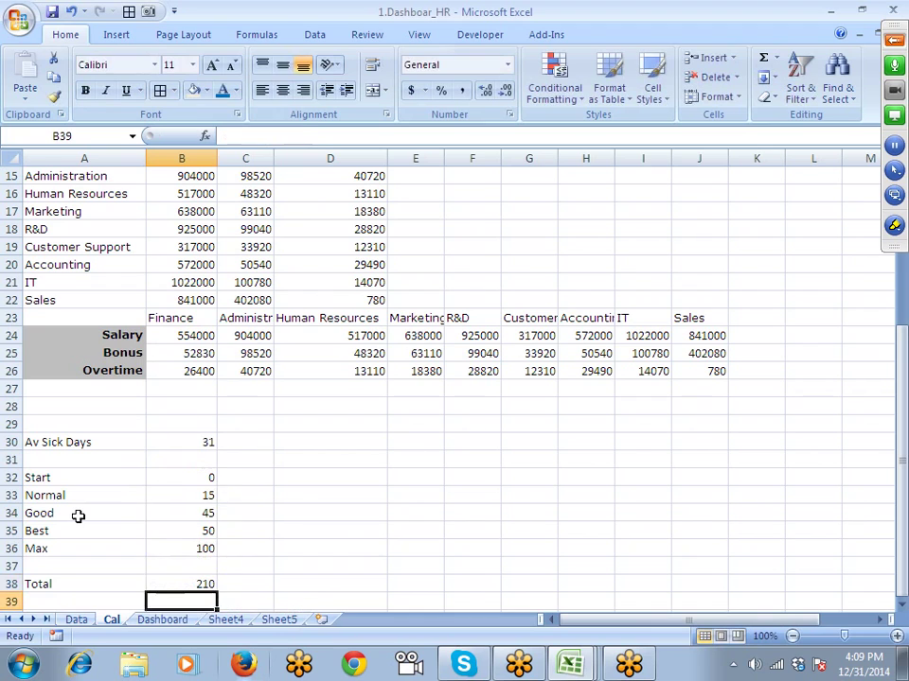
# Step: Insert a plain doughnut chart from the Start through Max values in B32:B36
pyautogui.press('Up')
pyautogui.press('Up')
pyautogui.press('Up')
pyautogui.press('Up')
pyautogui.press('Up')
pyautogui.press('Up')
pyautogui.press('Up')
pyautogui.hotkey('shift', 'Down')
pyautogui.hotkey('shift', 'Down')
pyautogui.hotkey('shift', 'Down')
pyautogui.hotkey('shift', 'Down')
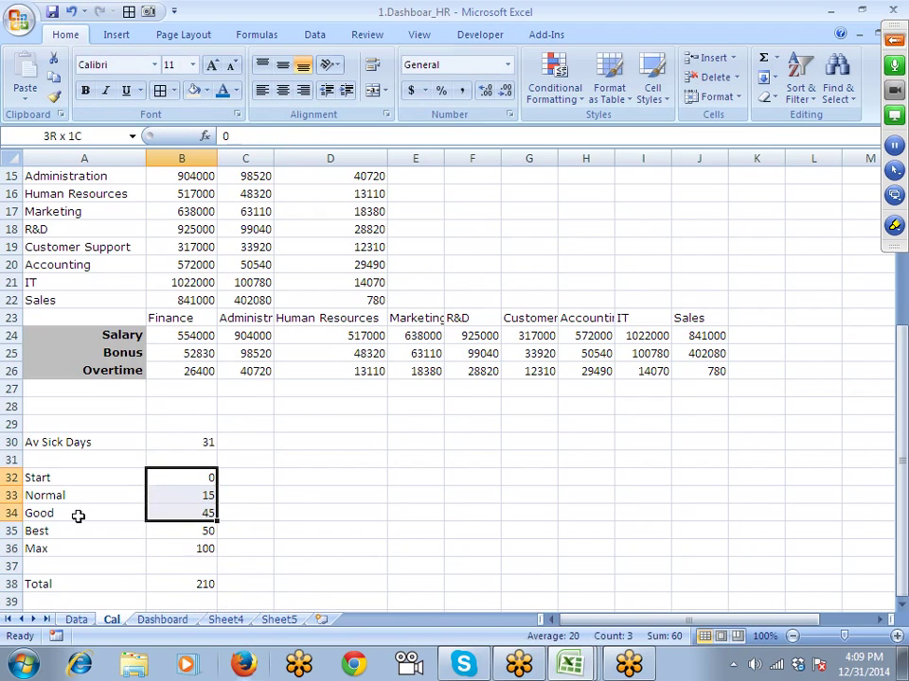
pyautogui.click(116, 35)
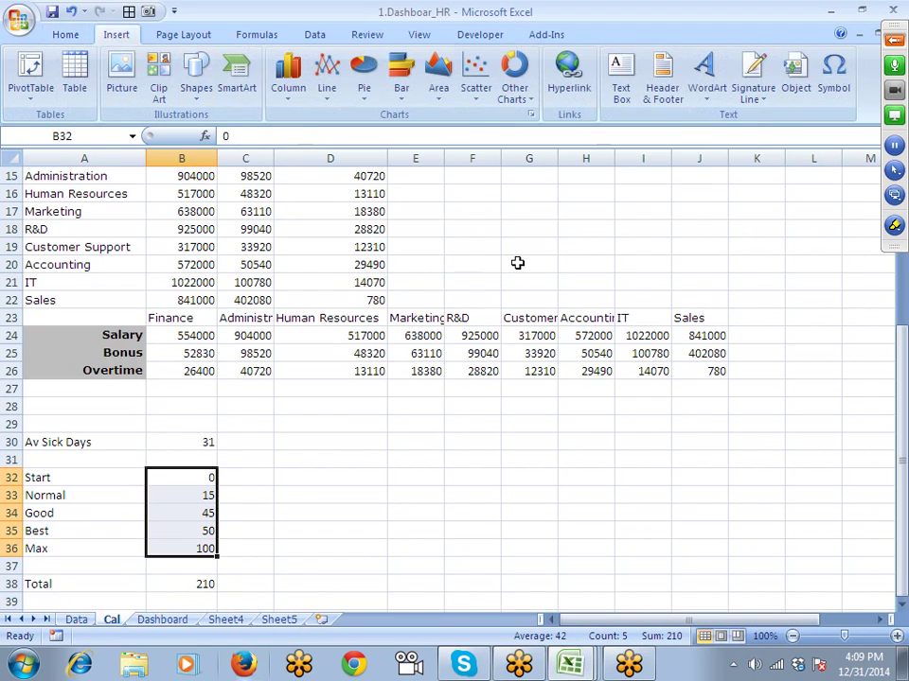
pyautogui.click(518, 90)
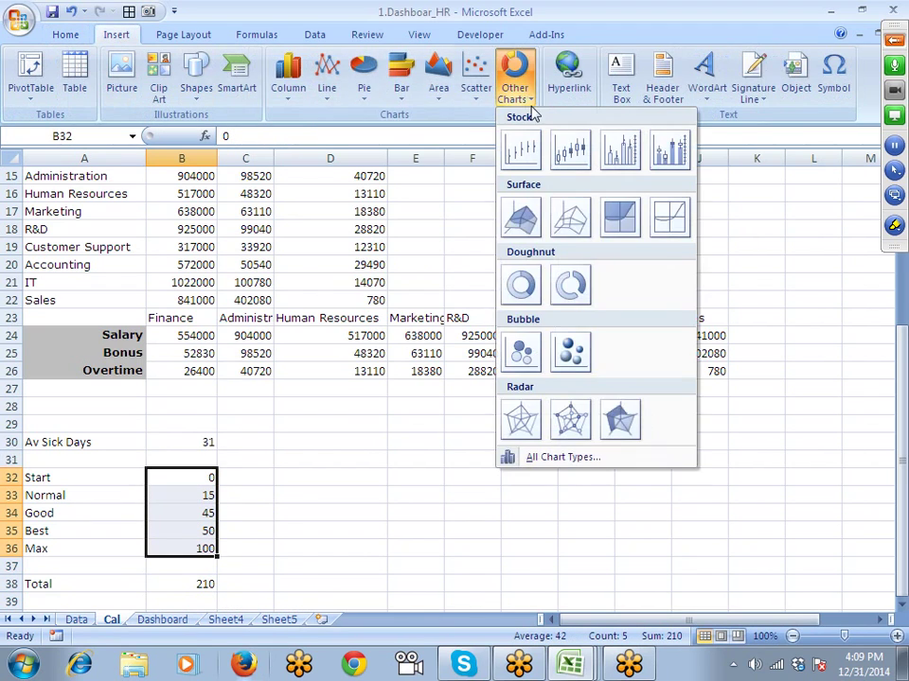
pyautogui.click(521, 288)
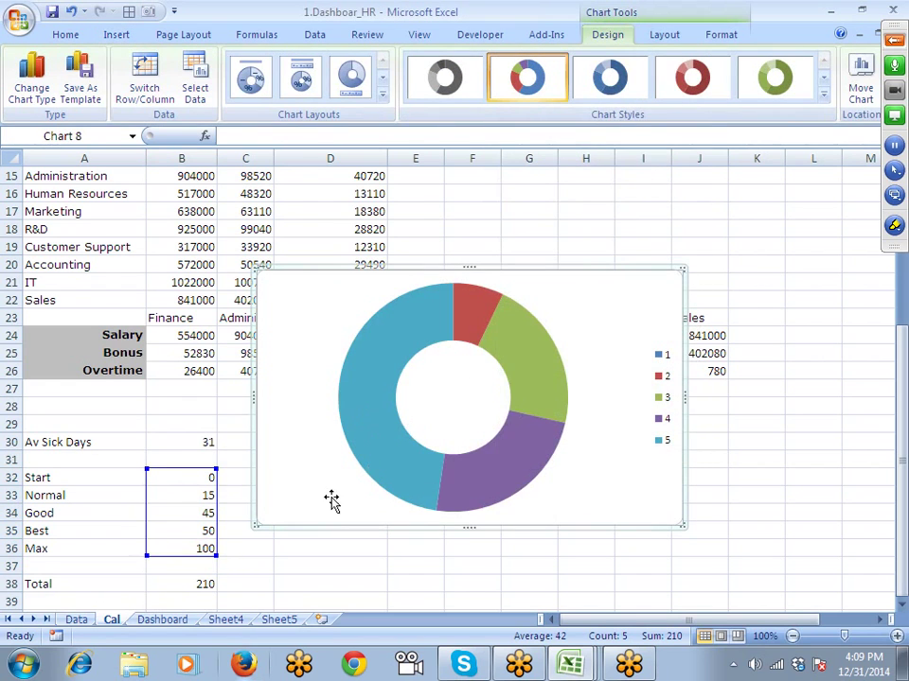
# Step: Move the doughnut chart down beside the sick-day scale rows and inspect its individual slices
pyautogui.moveTo(315, 499); pyautogui.dragTo(316, 549)
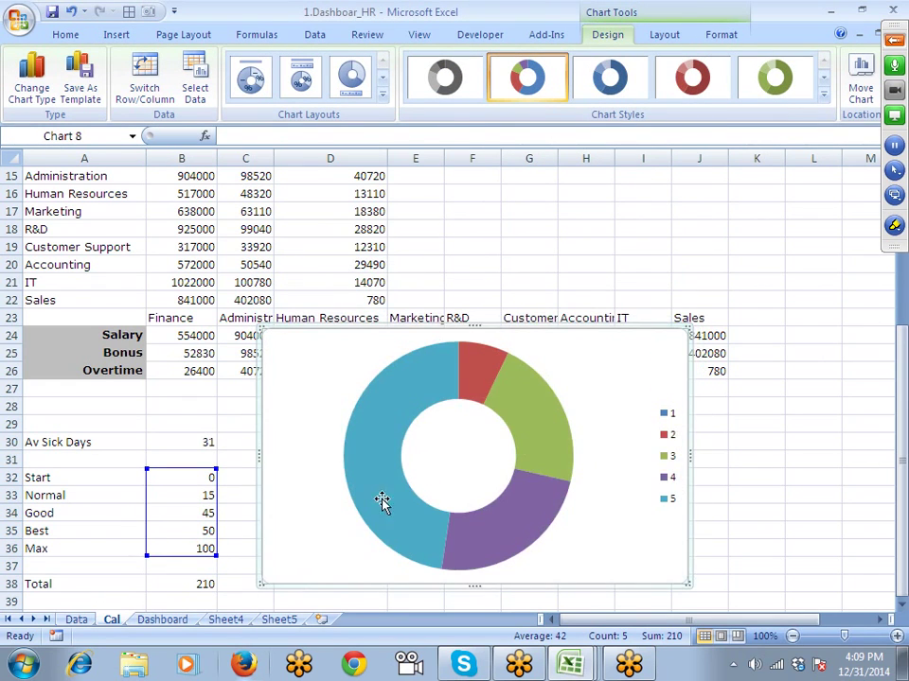
pyautogui.click(474, 359)
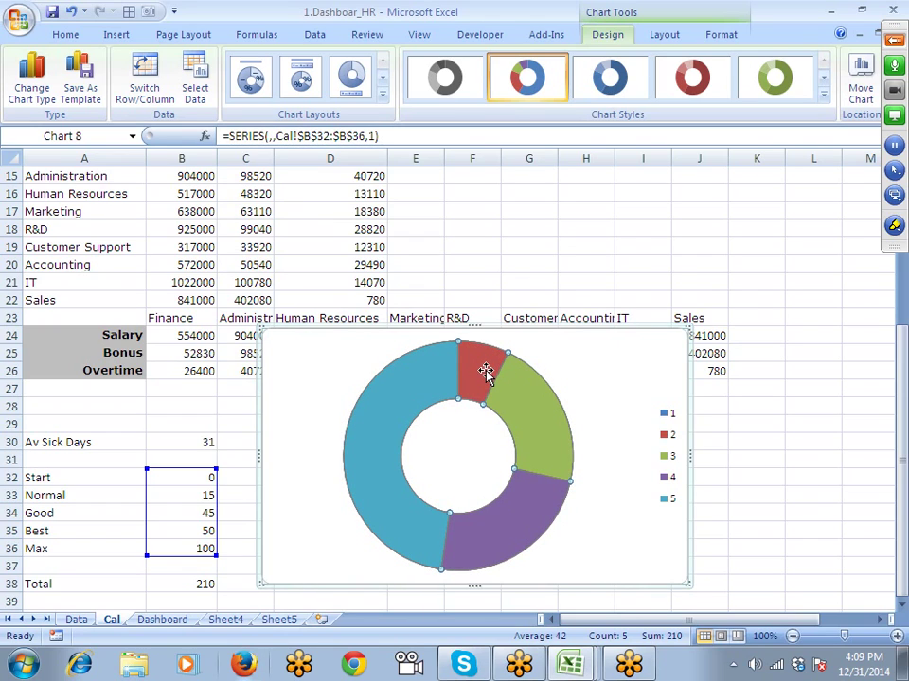
pyautogui.moveTo(479, 367)
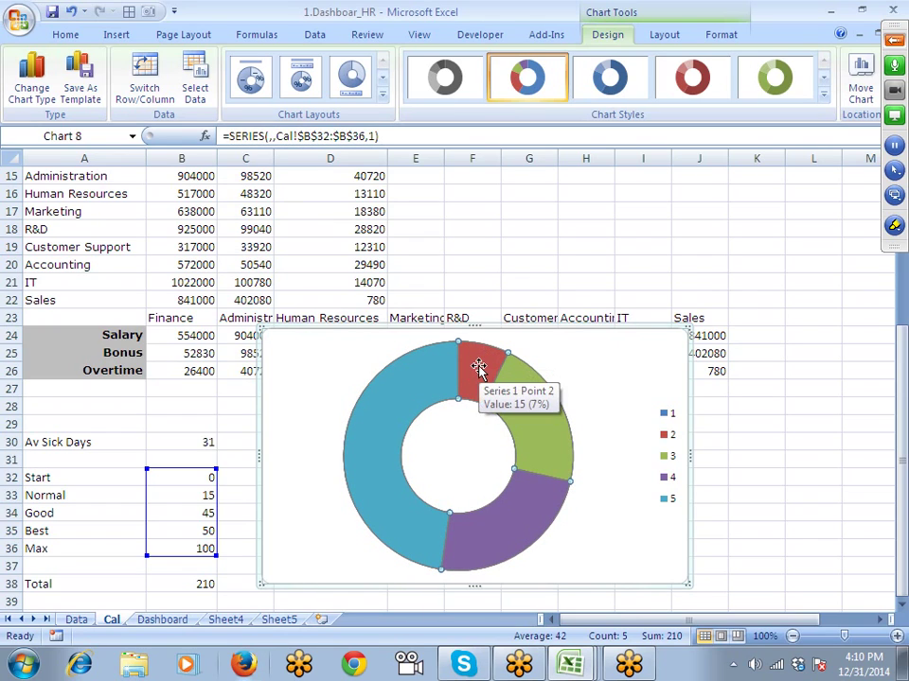
pyautogui.click(531, 401)
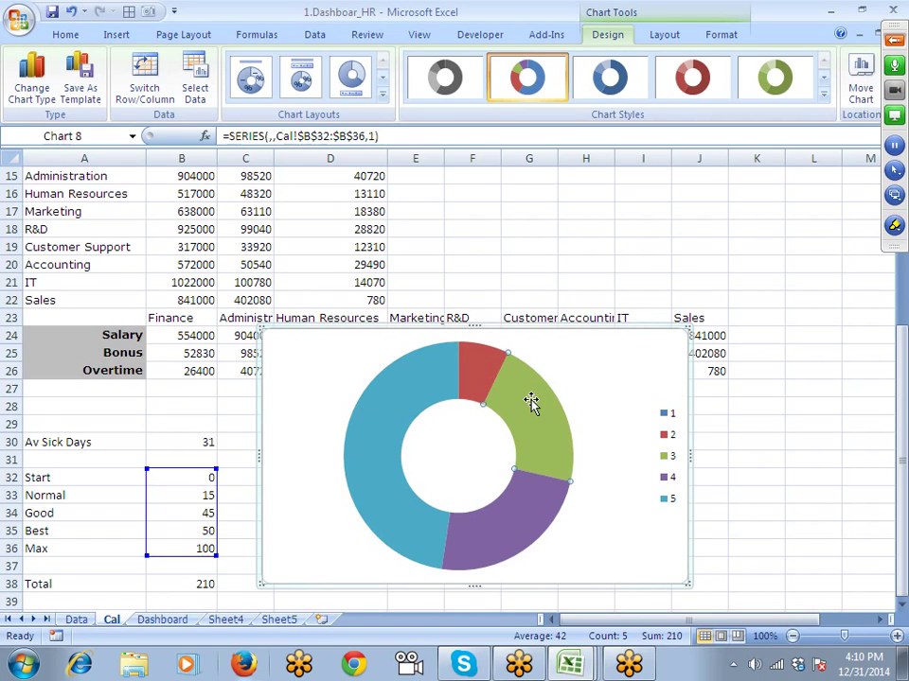
pyautogui.click(507, 525)
# Step: Change the scale label in cell A35 to "Bad"
pyautogui.click(71, 530)
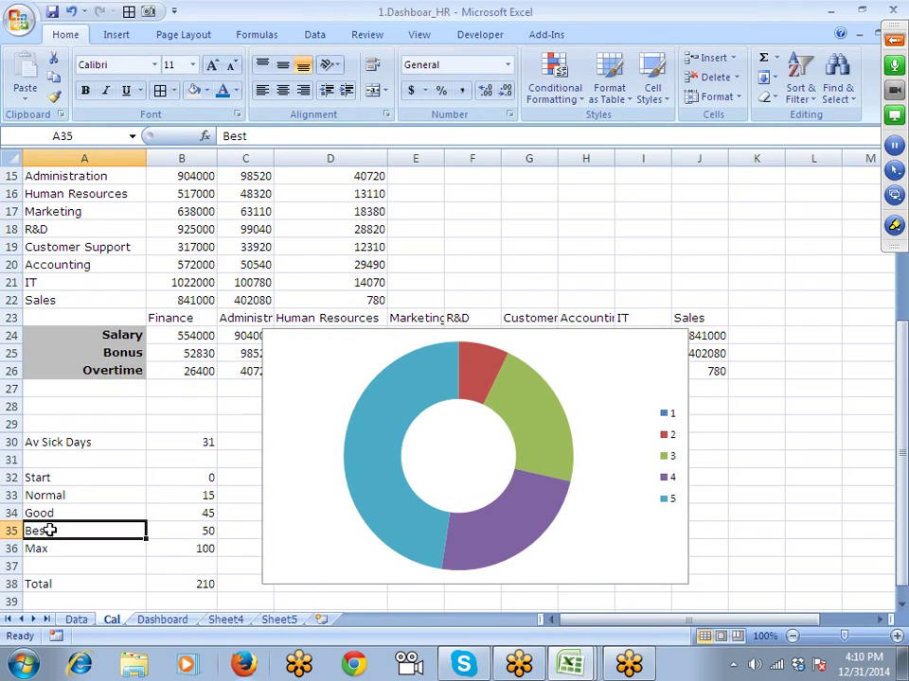
pyautogui.write('Bad')
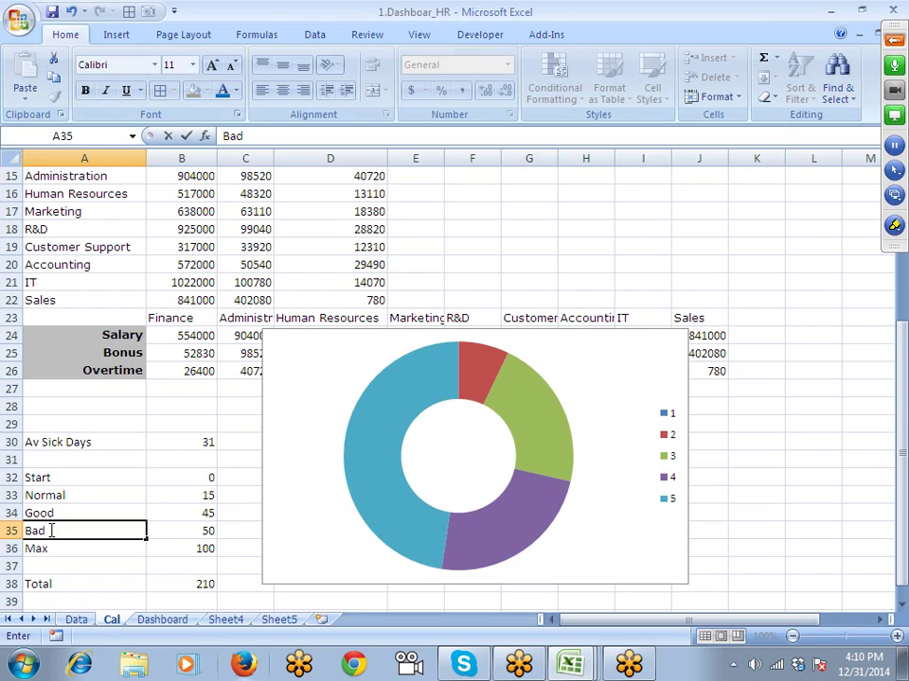
pyautogui.press('Tab')
pyautogui.press('Left')
# Step: Copy the "Normal" label from A33 into A34, replacing the label there
pyautogui.press('Up')
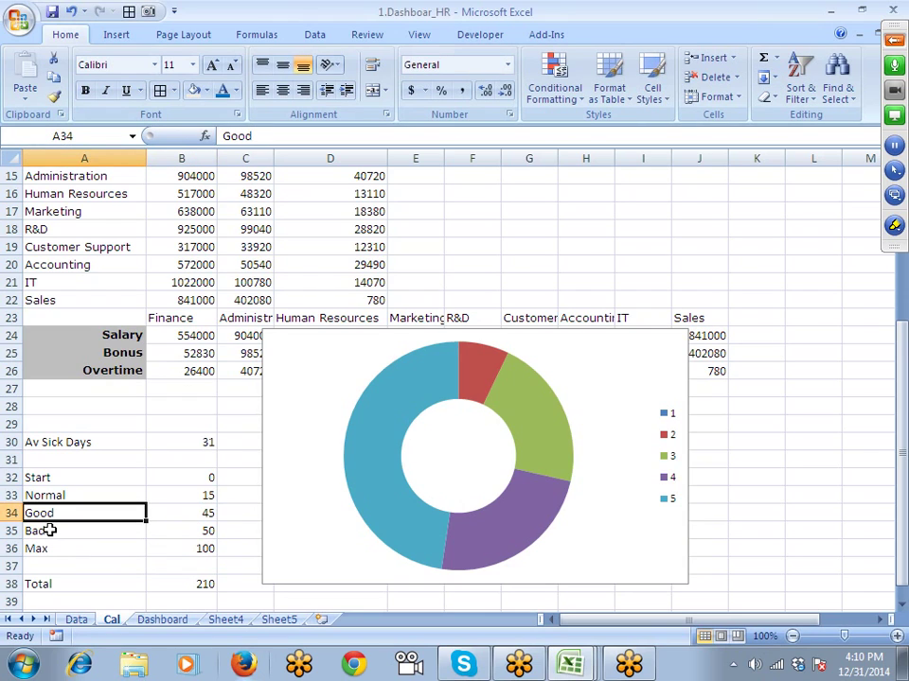
pyautogui.press('Up')
pyautogui.hotkey('ctrl', 'c')
pyautogui.press('Down')
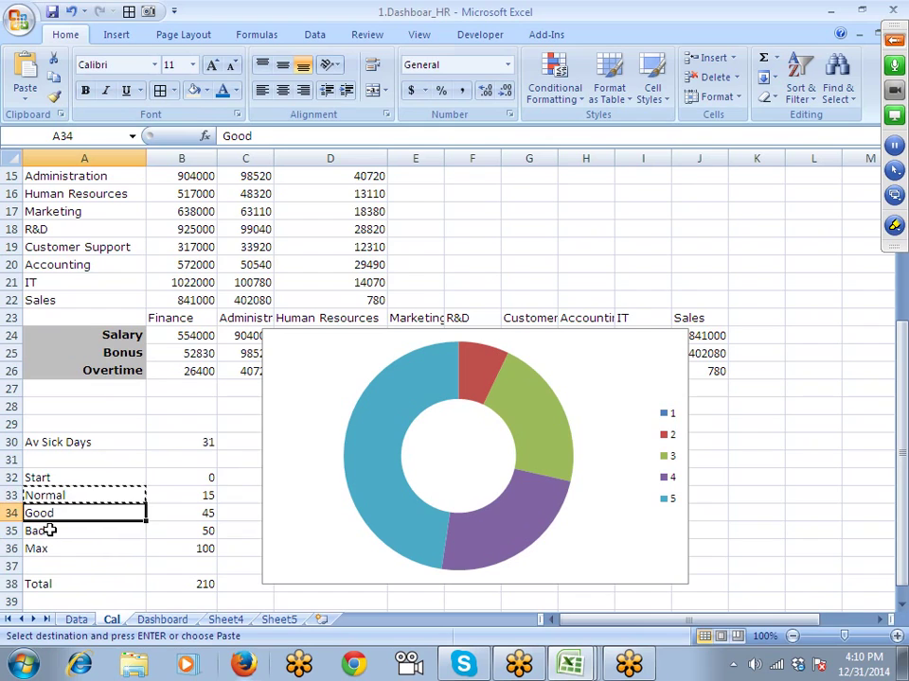
pyautogui.press('Up')
pyautogui.press('Down')
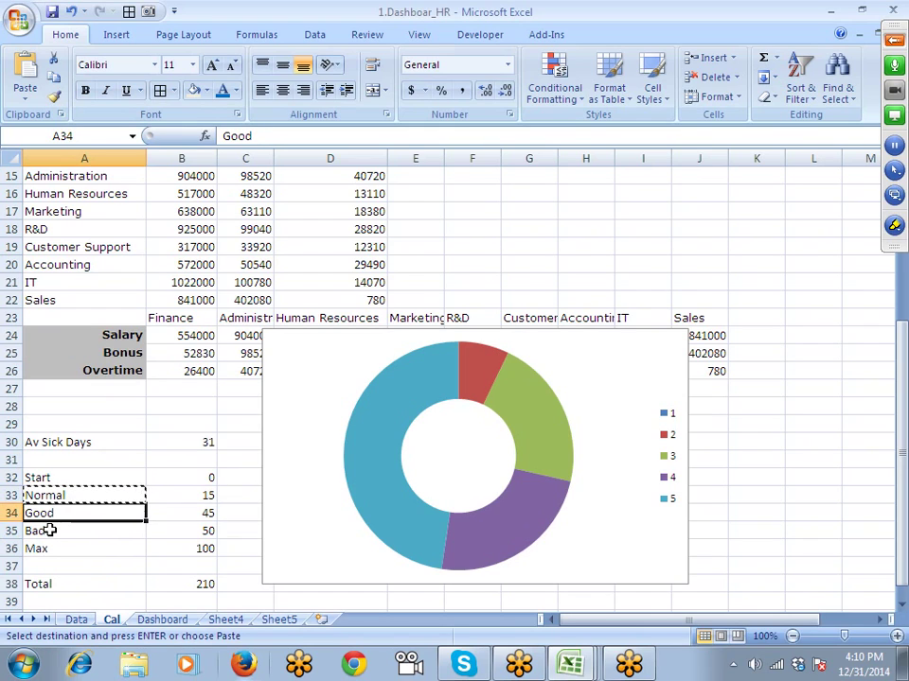
pyautogui.press('Up')
pyautogui.press('Down')
pyautogui.hotkey('ctrl', 'v')
pyautogui.press('Escape')
# Step: Change the label in cell A33 to "Good" and review the reordered scale labels
pyautogui.press('Up')
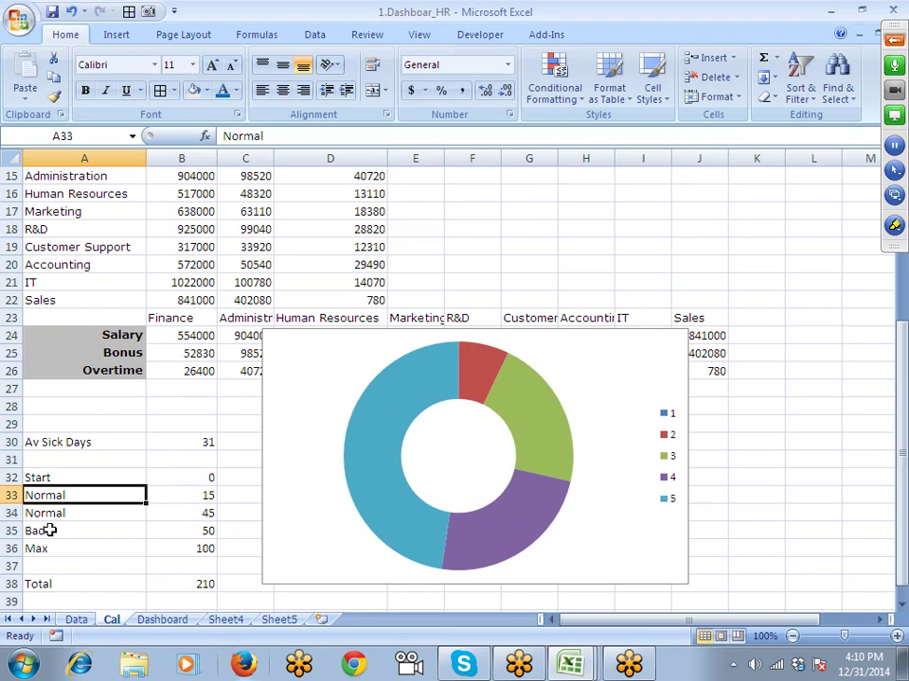
pyautogui.write('Good')
pyautogui.press('Up')
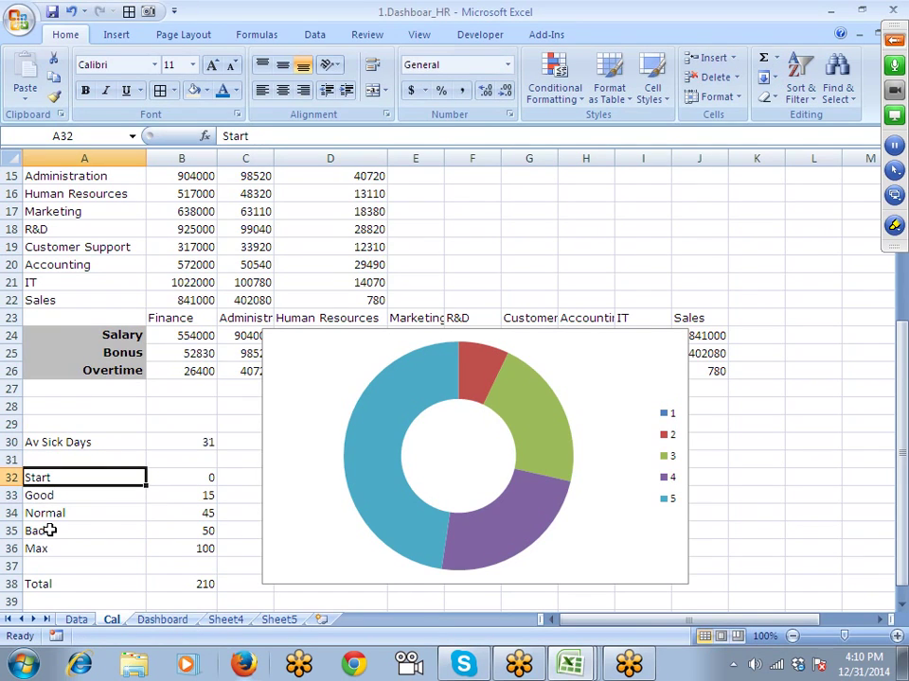
pyautogui.press('Down')
pyautogui.click(49, 531)
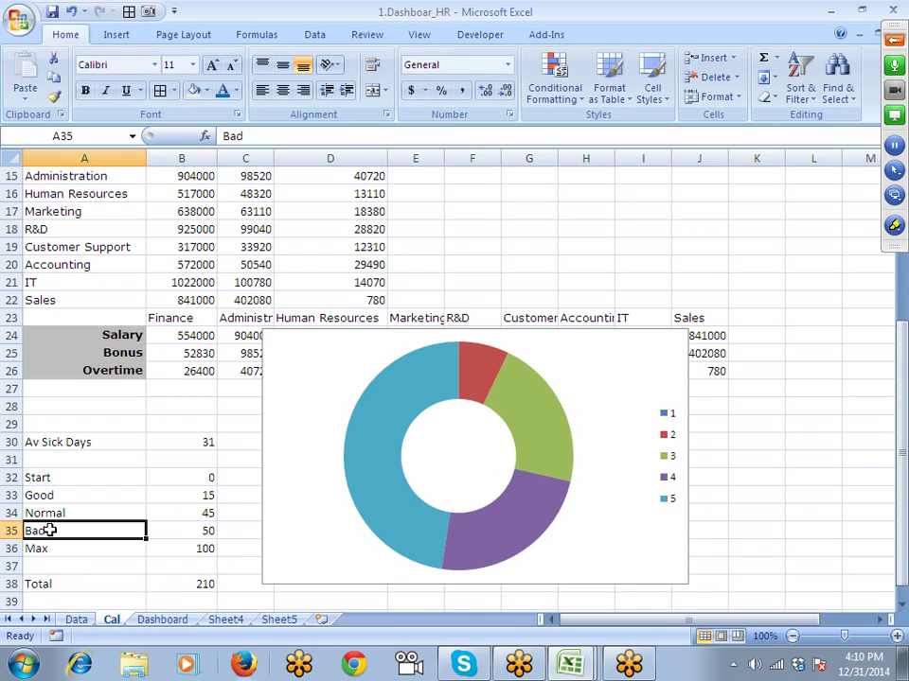
pyautogui.press('Up')
pyautogui.press('Up')
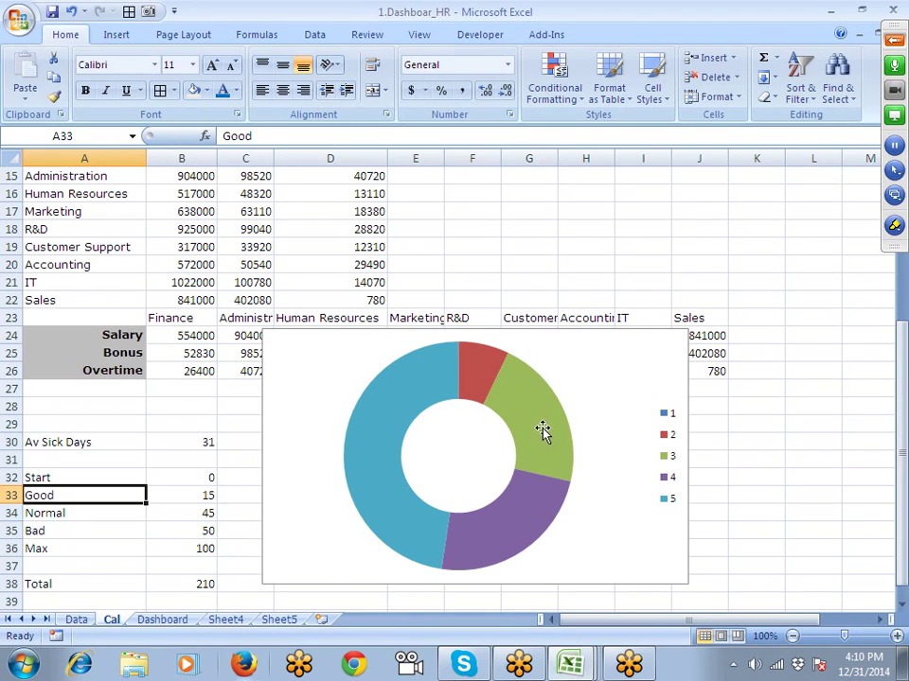
# Step: Set the doughnut series' angle of first slice to 270, keeping the doughnut explosion at 0%
pyautogui.click(376, 463)
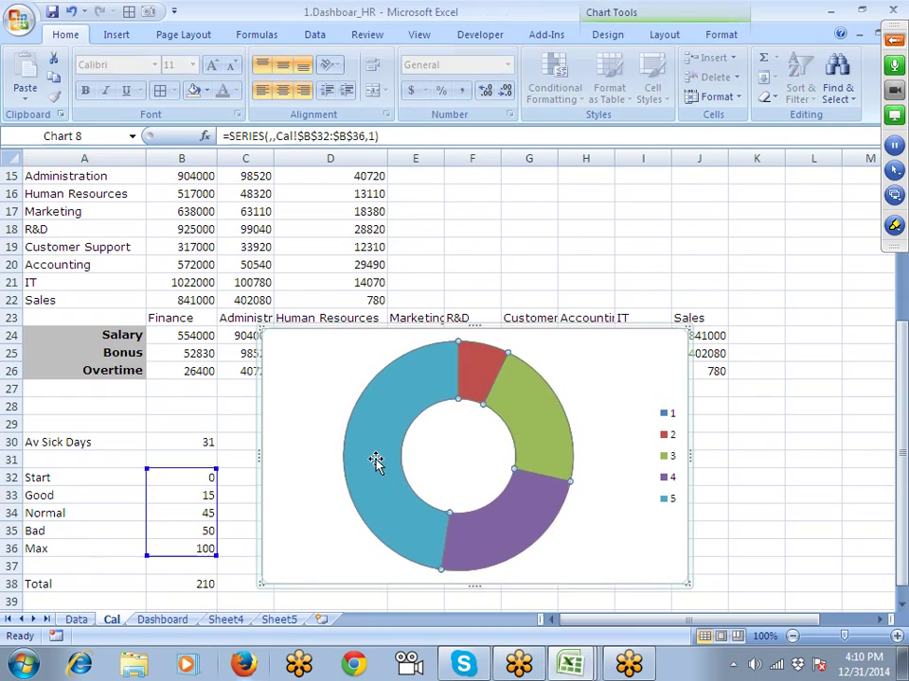
pyautogui.click(297, 464)
pyautogui.rightClick(354, 458)
pyautogui.click(407, 606)
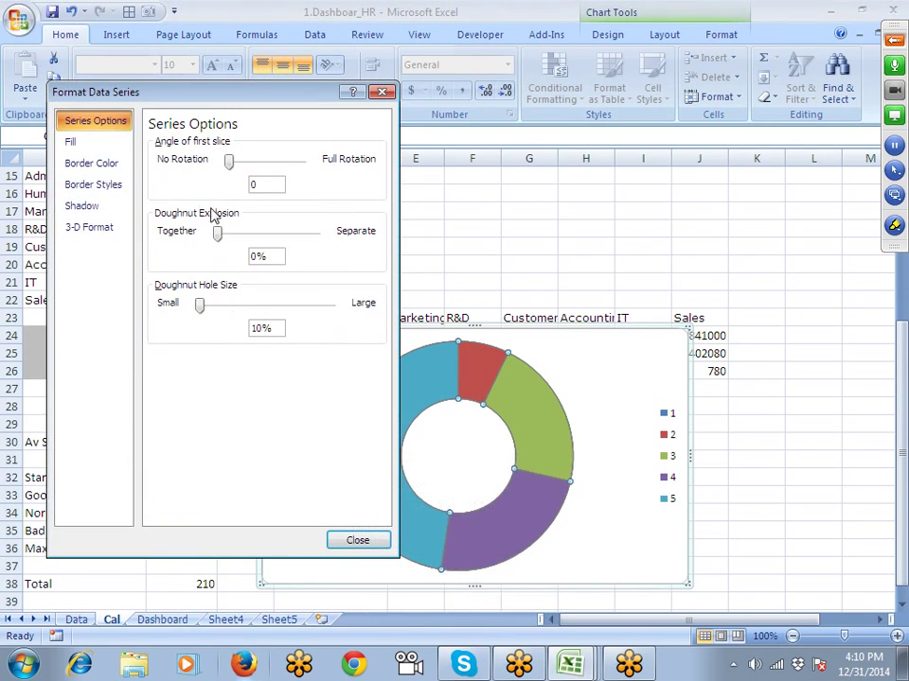
pyautogui.click(231, 238)
pyautogui.moveTo(231, 238); pyautogui.dragTo(201, 238)
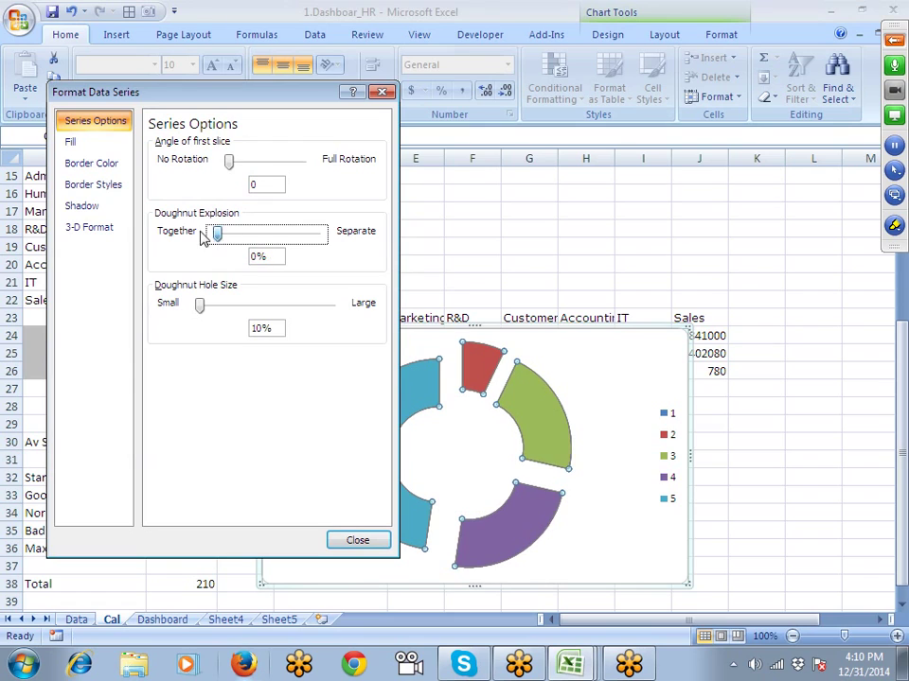
pyautogui.moveTo(232, 158); pyautogui.dragTo(244, 188)
pyautogui.doubleClick(255, 184)
pyautogui.write('20')
pyautogui.write('27')
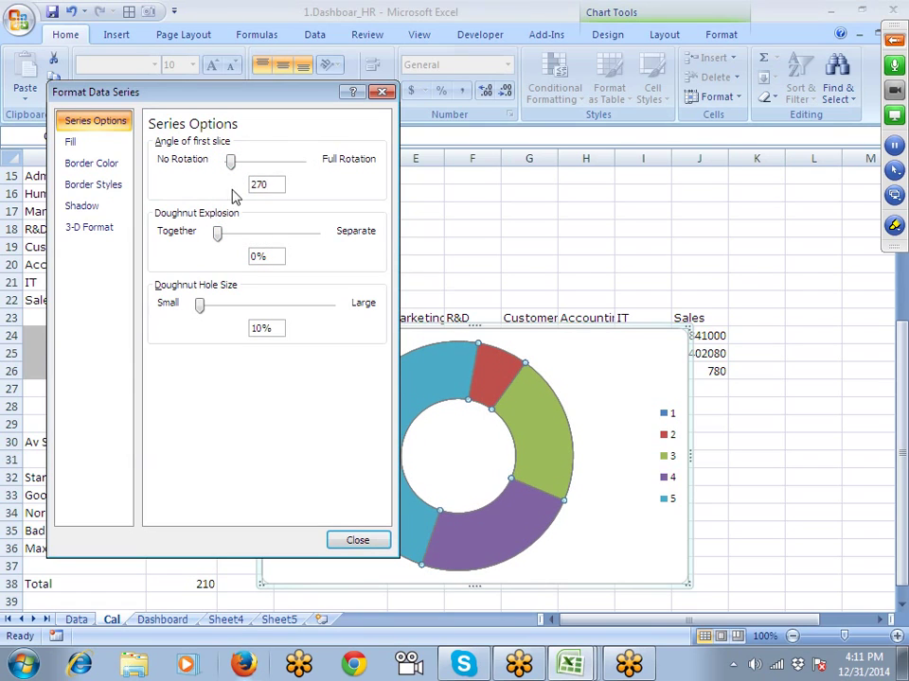
pyautogui.click(357, 541)
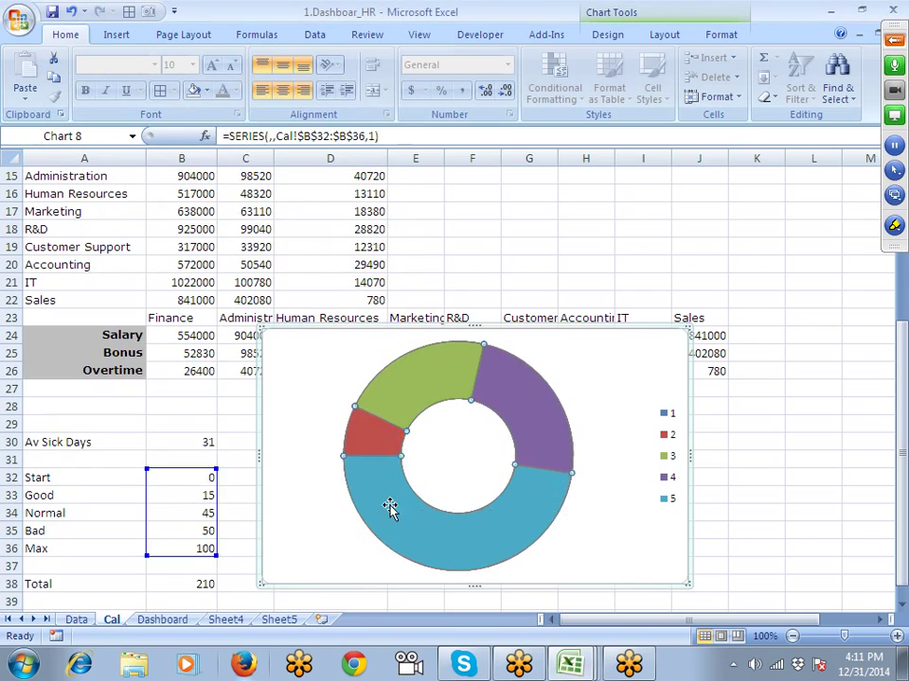
# Step: Hide the doughnut's large Max slice by changing its fill to blend with the chart background
pyautogui.click(330, 507)
pyautogui.click(386, 493)
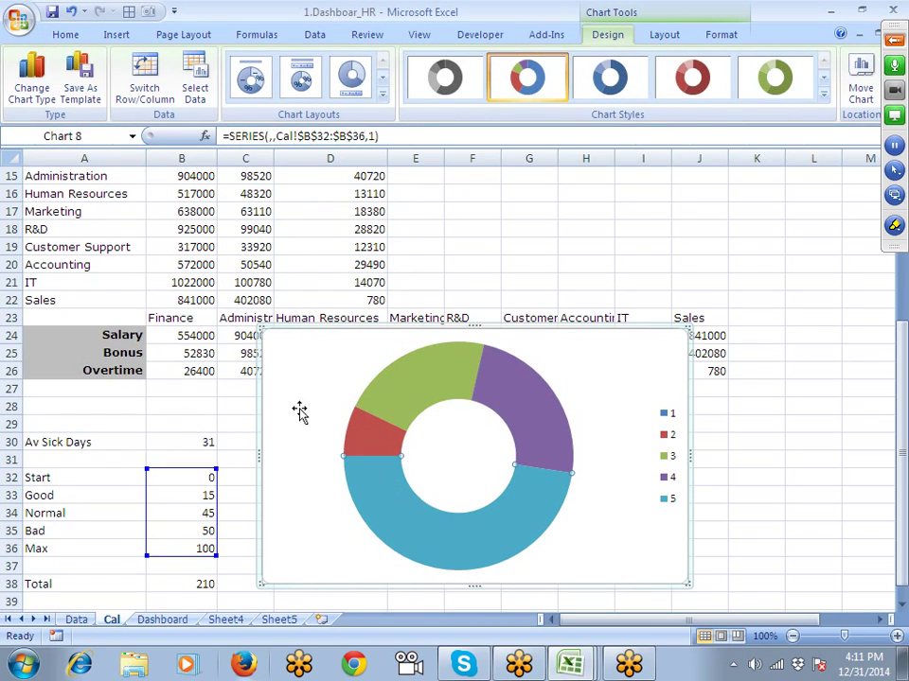
pyautogui.click(66, 34)
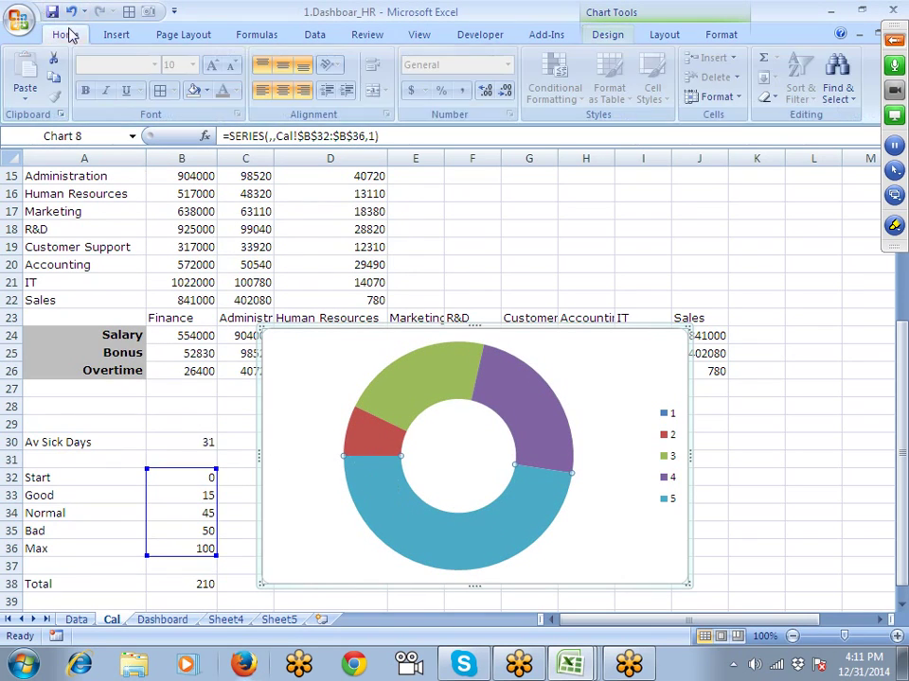
pyautogui.click(196, 91)
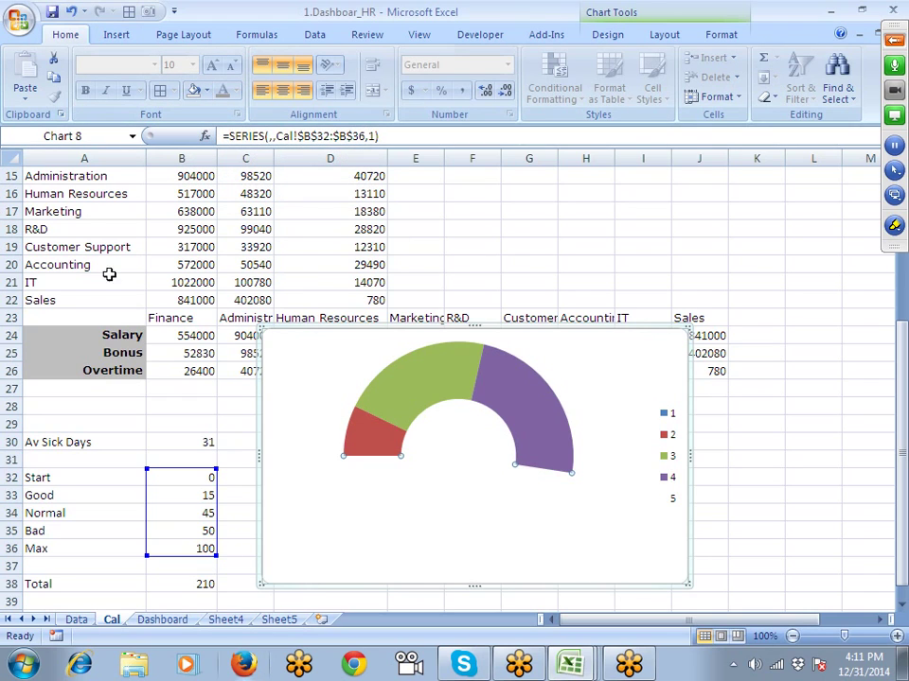
pyautogui.click(504, 237)
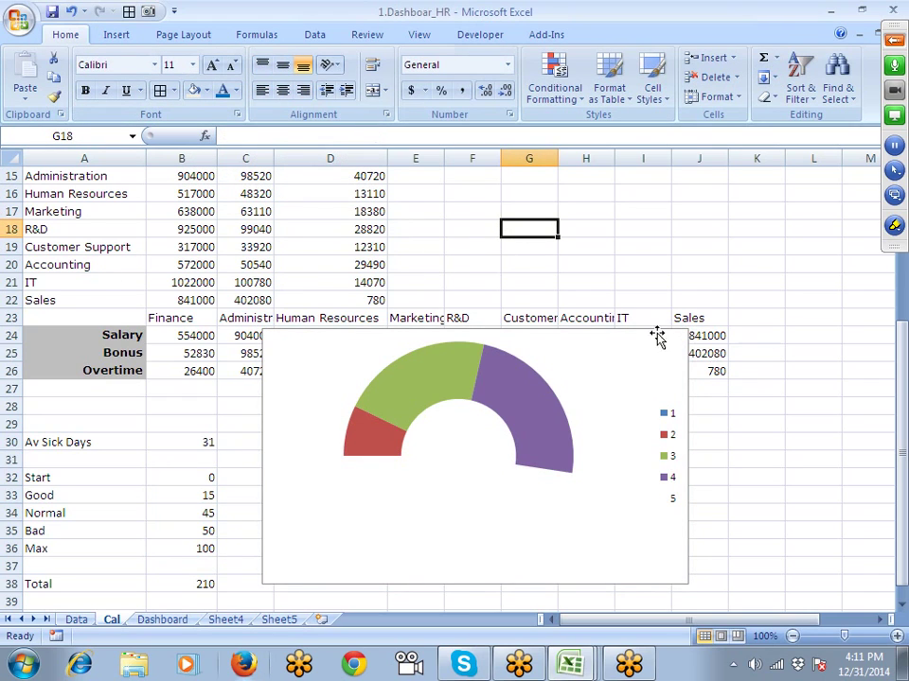
# Step: Delete the chart's legend and move the chart clear of columns A to D
pyautogui.click(660, 431)
pyautogui.press('Delete')
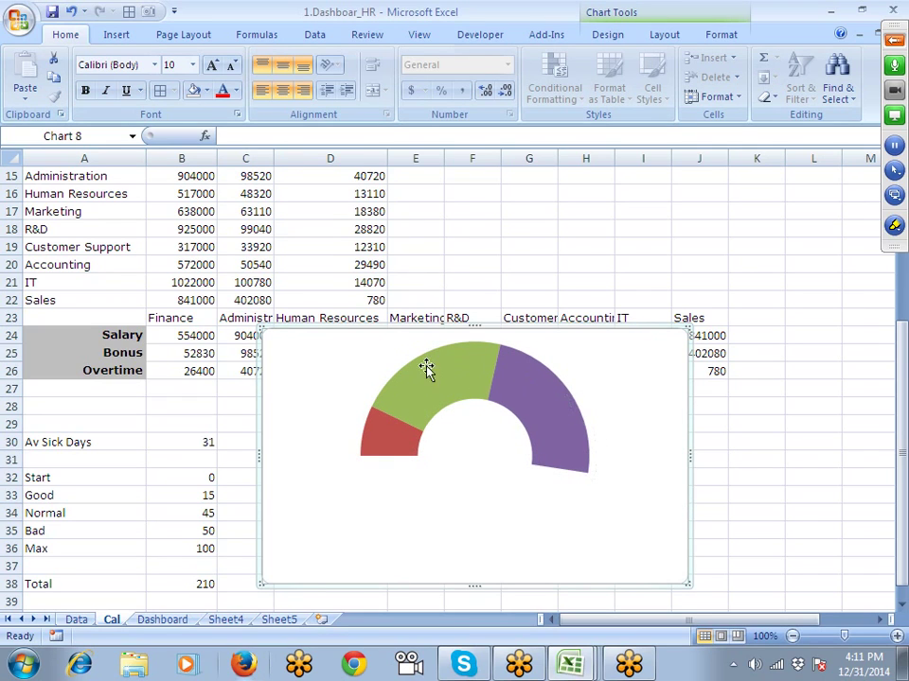
pyautogui.moveTo(289, 351); pyautogui.dragTo(413, 351)
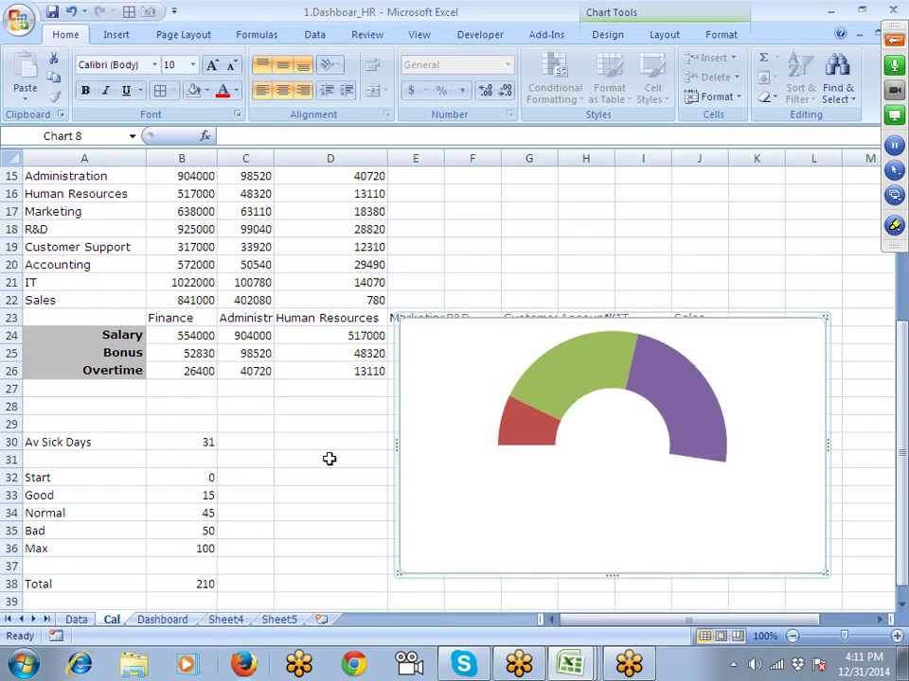
# Step: Enter the label "Value" in cell C32, next to the Start row's figure
pyautogui.click(200, 441)
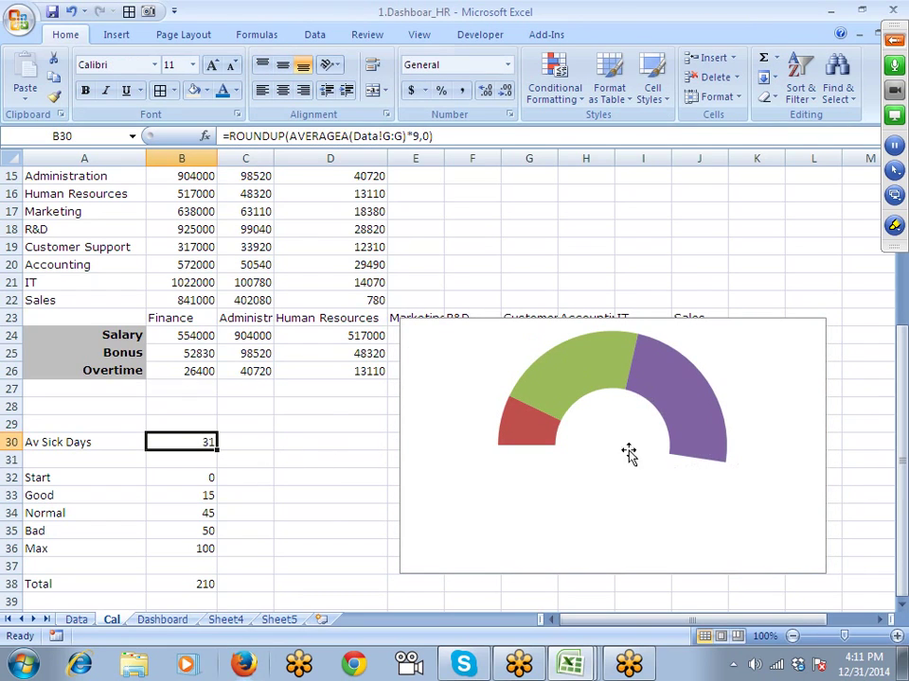
pyautogui.click(287, 455)
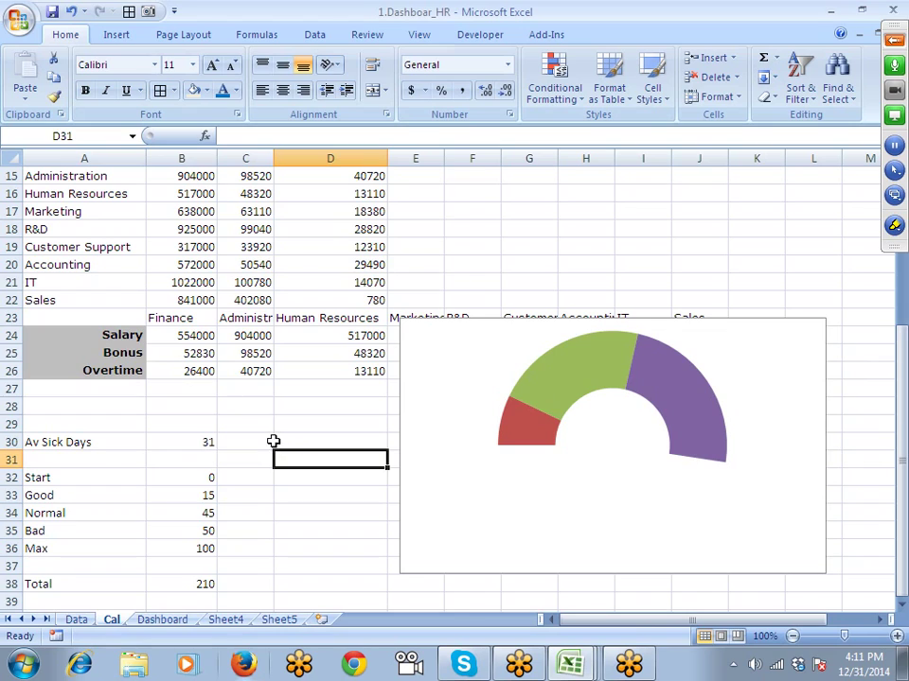
pyautogui.click(274, 444)
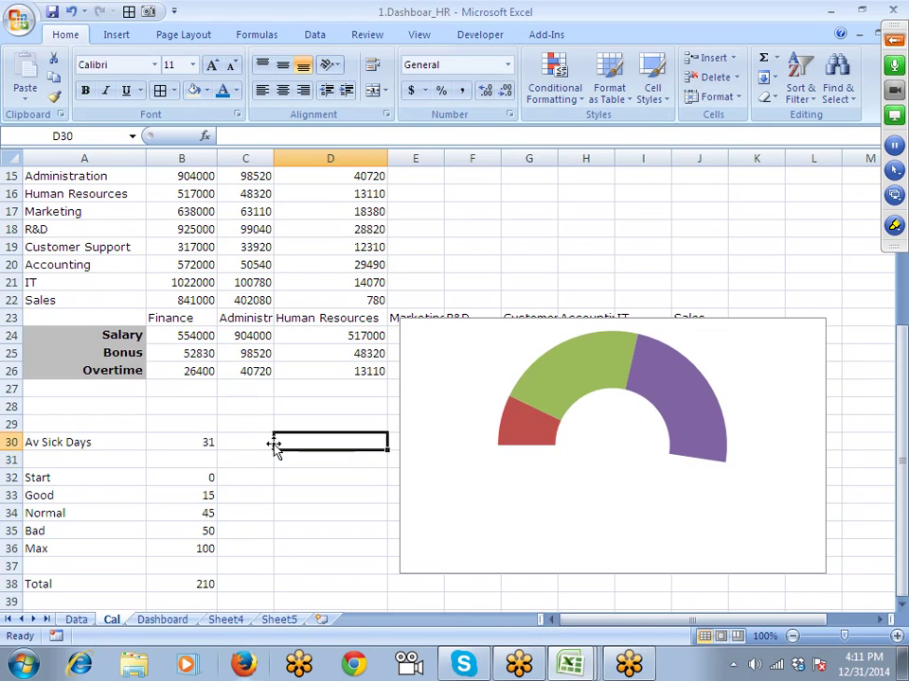
pyautogui.click(271, 447)
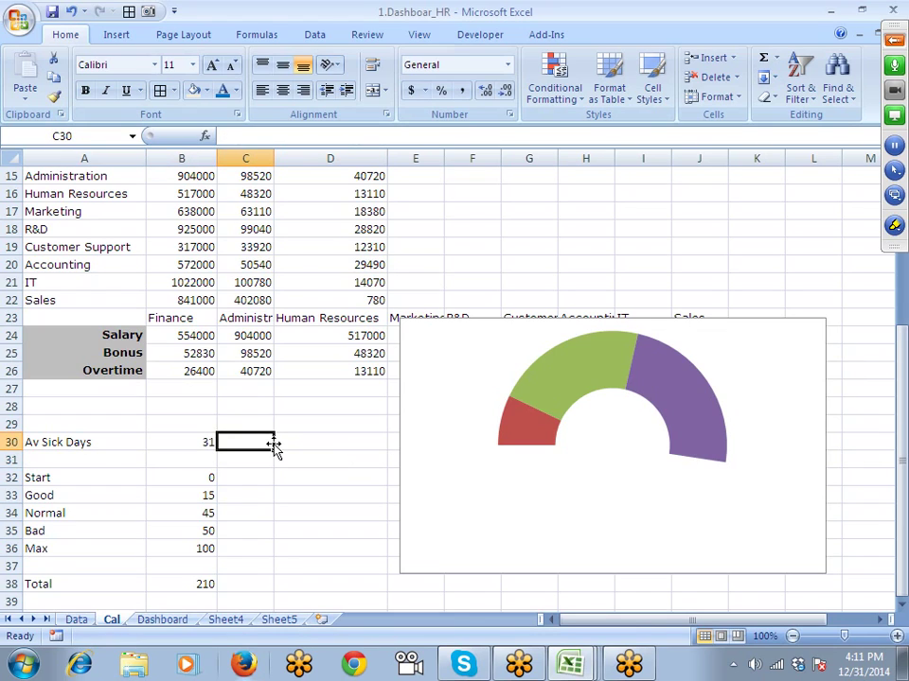
pyautogui.press('Down')
pyautogui.press('Down')
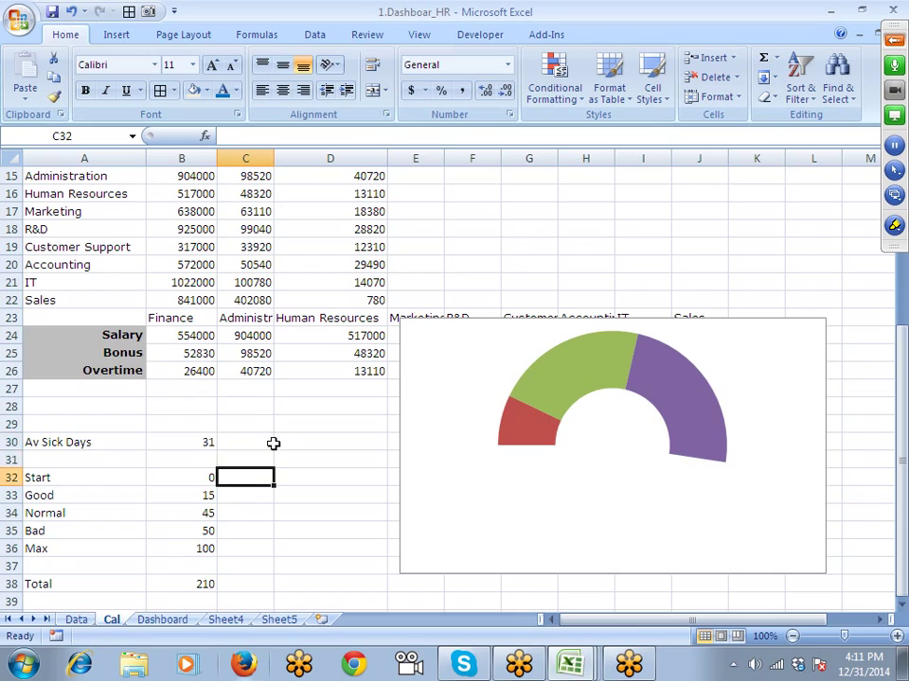
pyautogui.write('V')
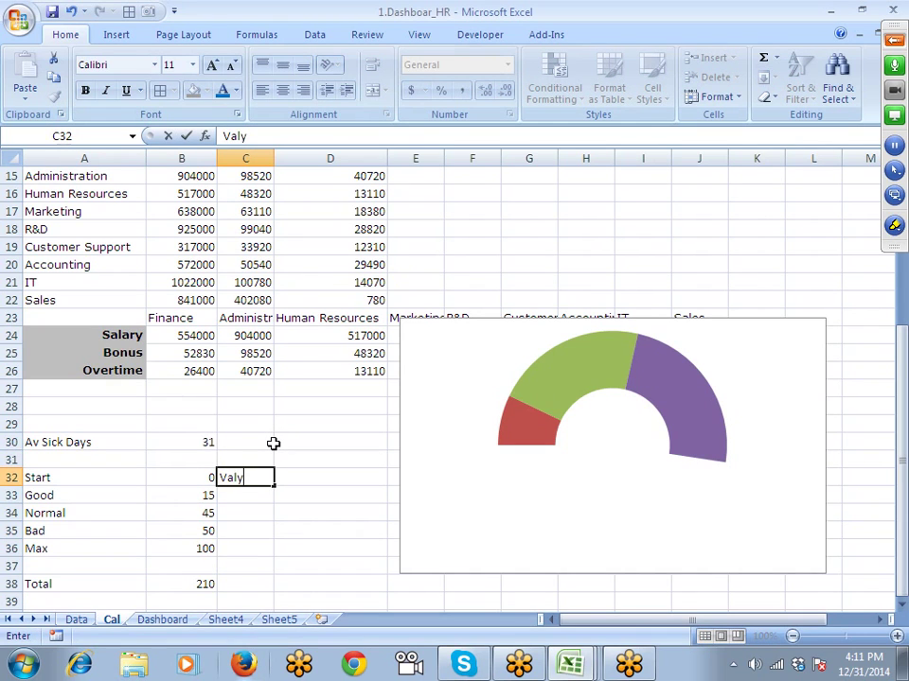
pyautogui.write('alue')
pyautogui.press('Tab')
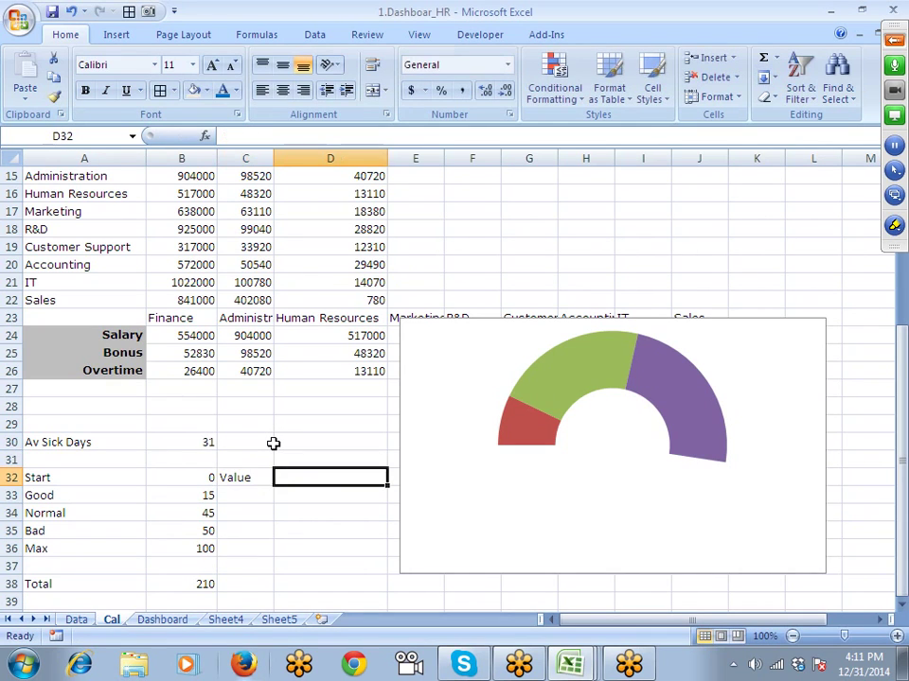
# Step: Link D32 to the average sick days with the formula =B30
pyautogui.write('=')
pyautogui.press('Left')
pyautogui.press('Left')
pyautogui.press('Up')
pyautogui.press('Up')
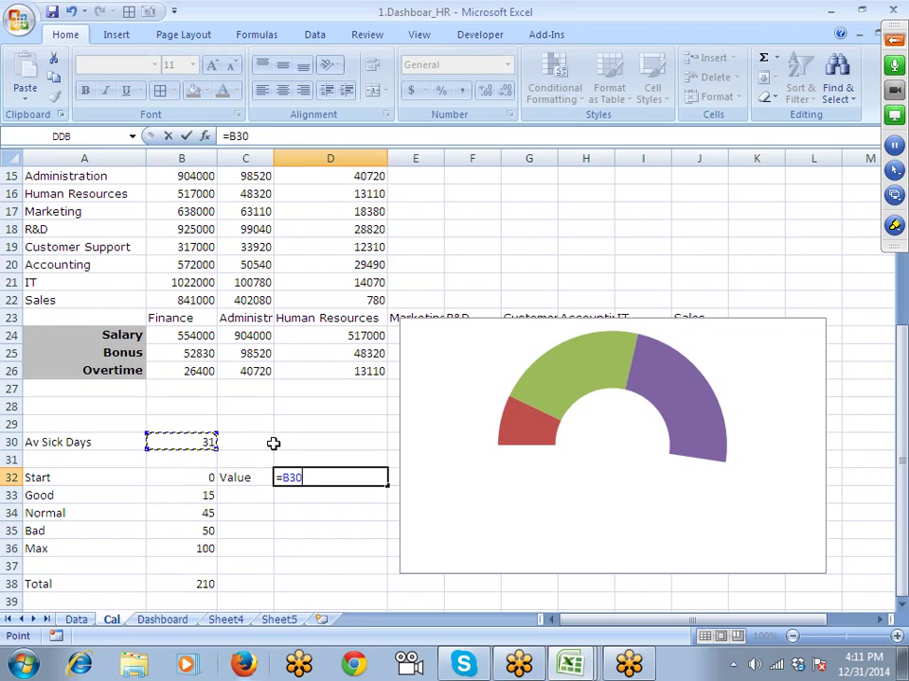
pyautogui.press('Return')
# Step: Add a "Pointer" label in C33 with the value 1 in D33
pyautogui.press('Left')
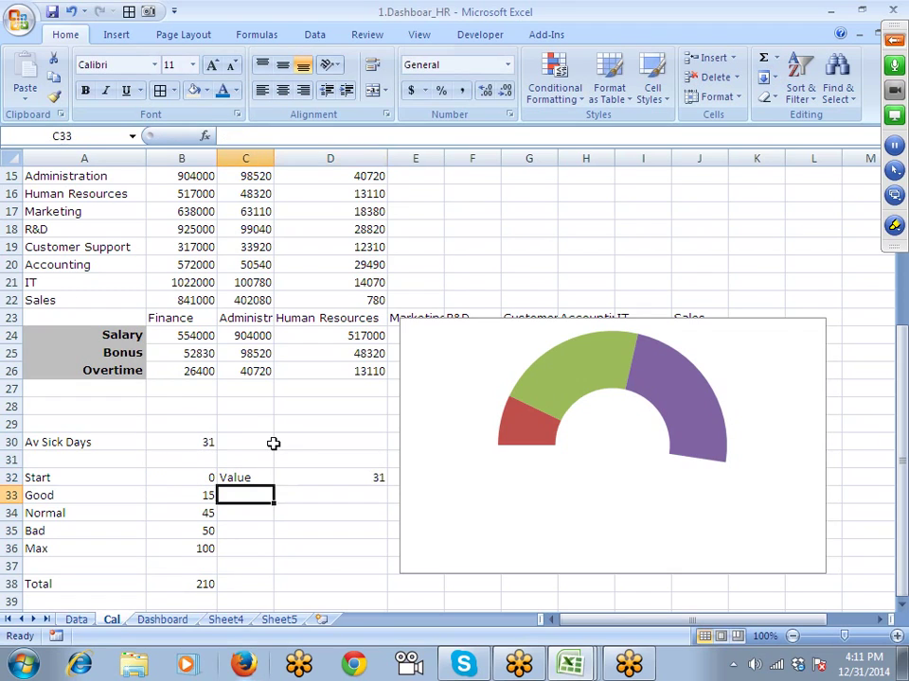
pyautogui.write('Pointer')
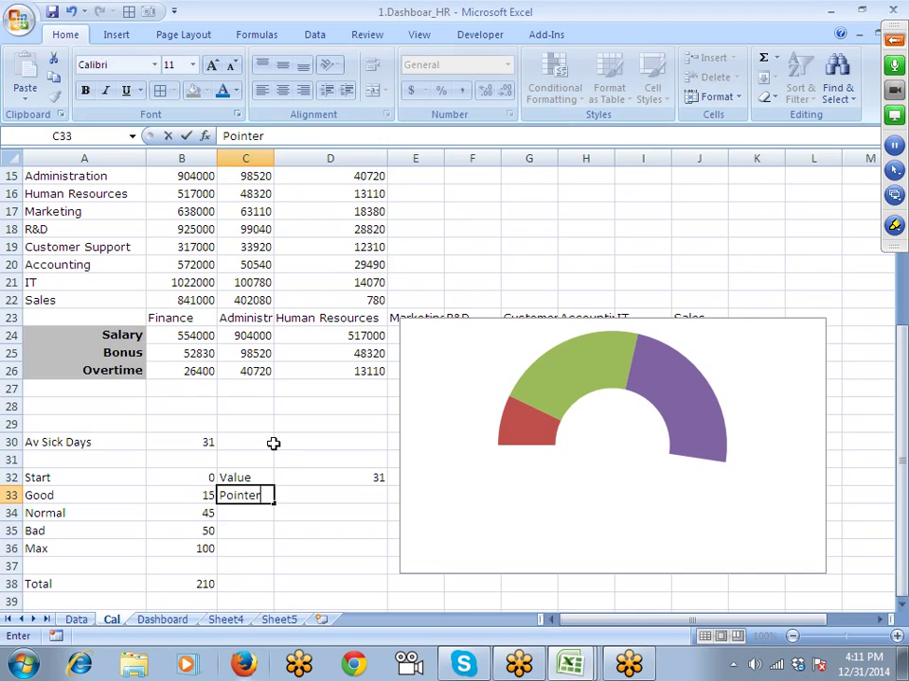
pyautogui.press('Tab')
pyautogui.write('1')
pyautogui.press('Return')
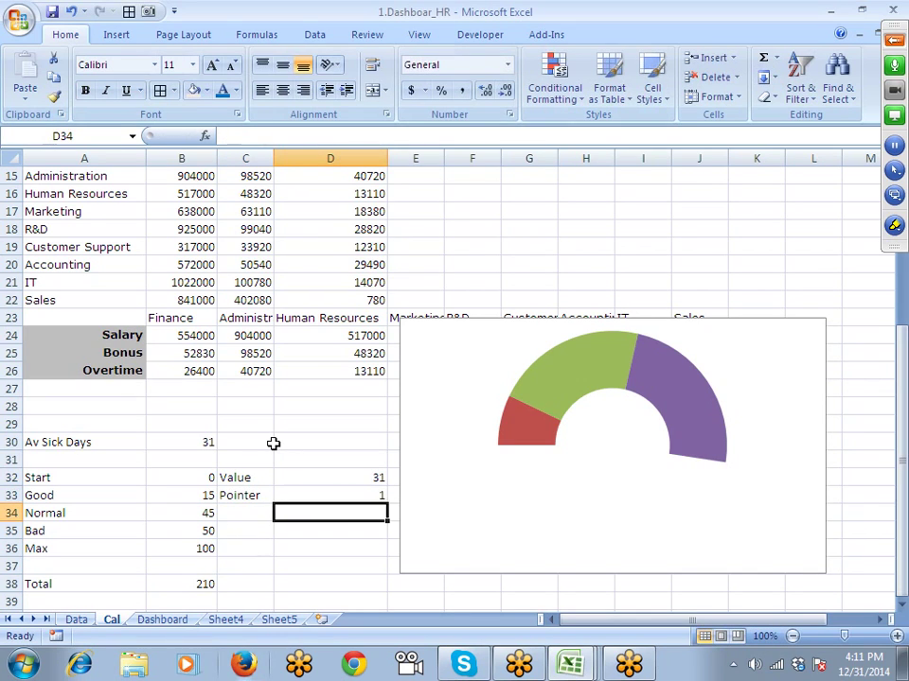
# Step: Enter the label "End" in cell C34, below the Pointer label
pyautogui.press('Left')
pyautogui.write('End')
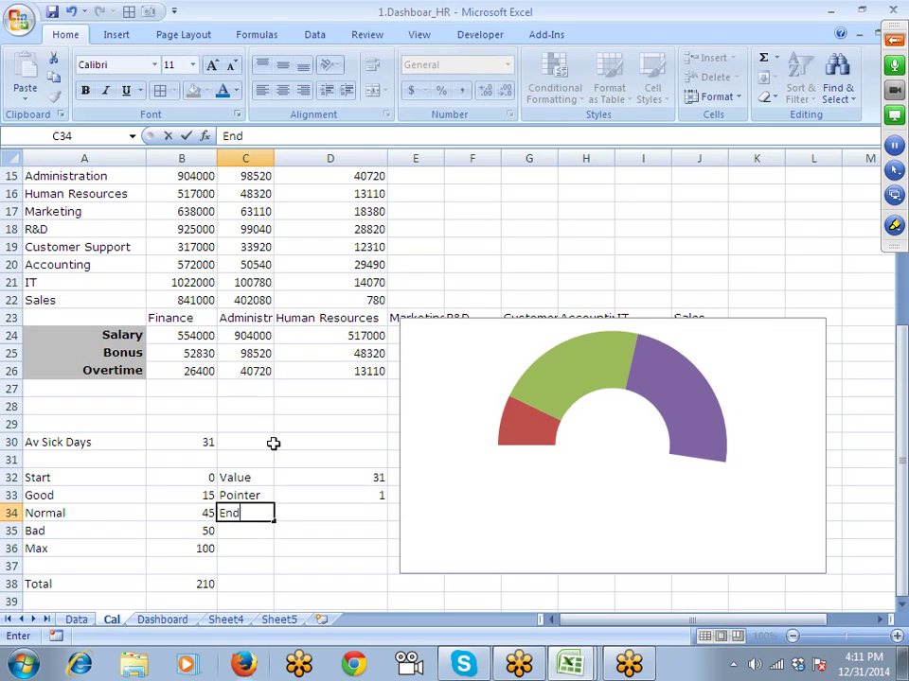
pyautogui.press('Tab')
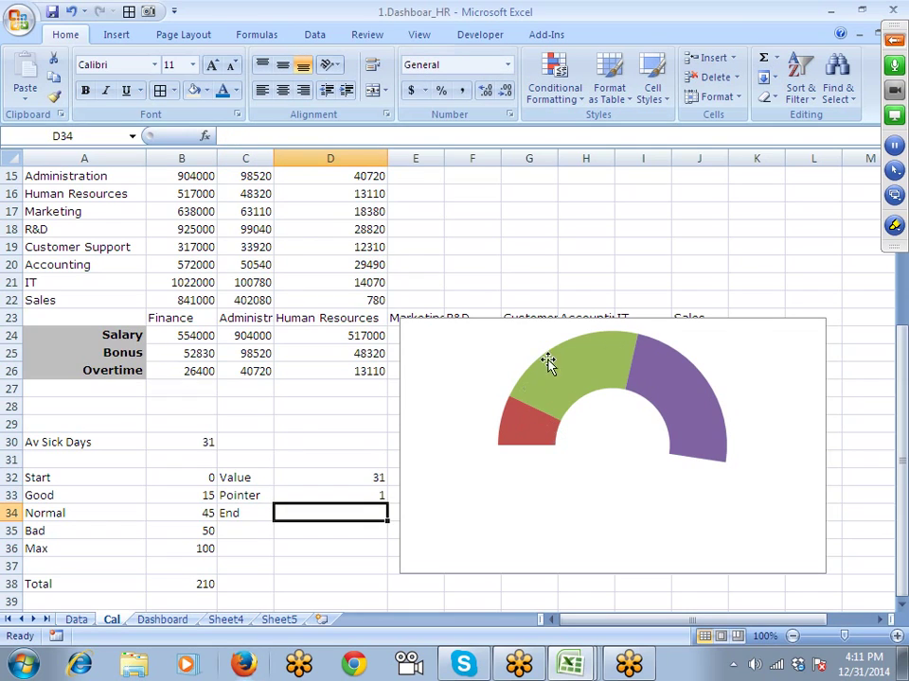
pyautogui.write('=')
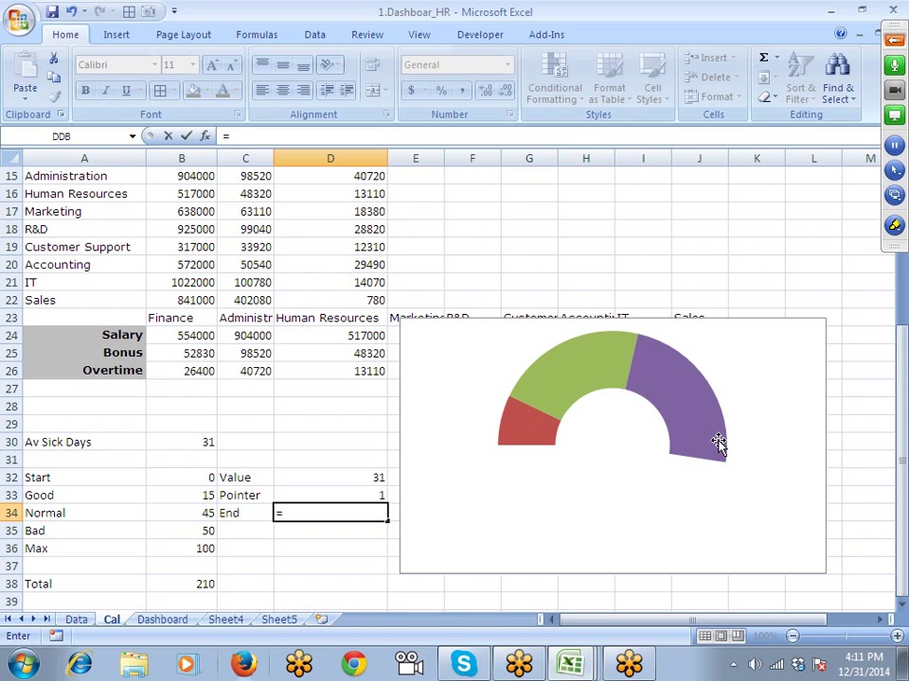
pyautogui.scroll(-3, 310, 574)
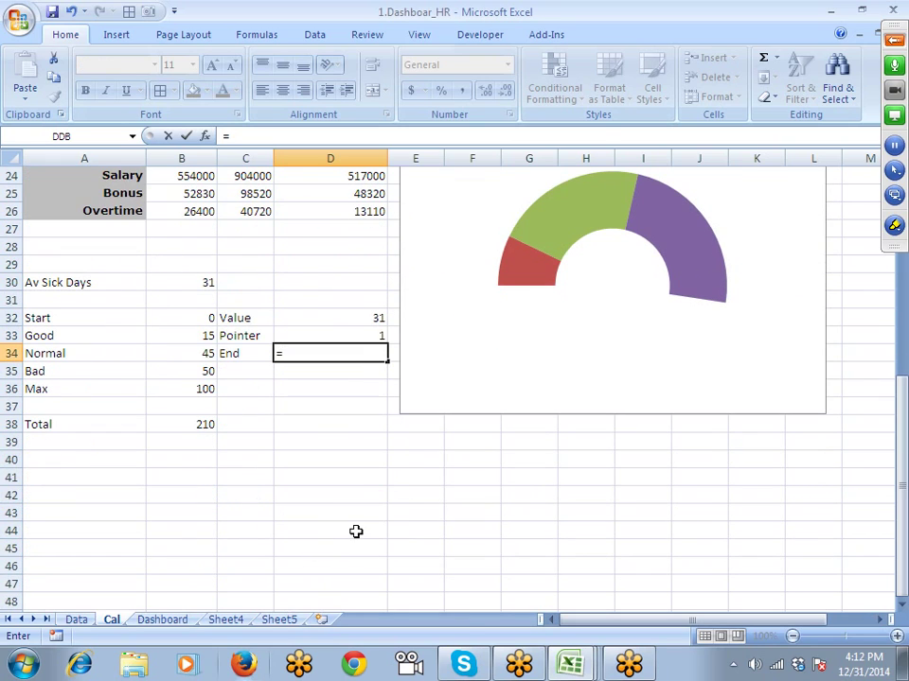
pyautogui.press('Escape')
# Step: Check the Total formula in B38 and set the Normal figure in B34 to 35
pyautogui.doubleClick(201, 424)
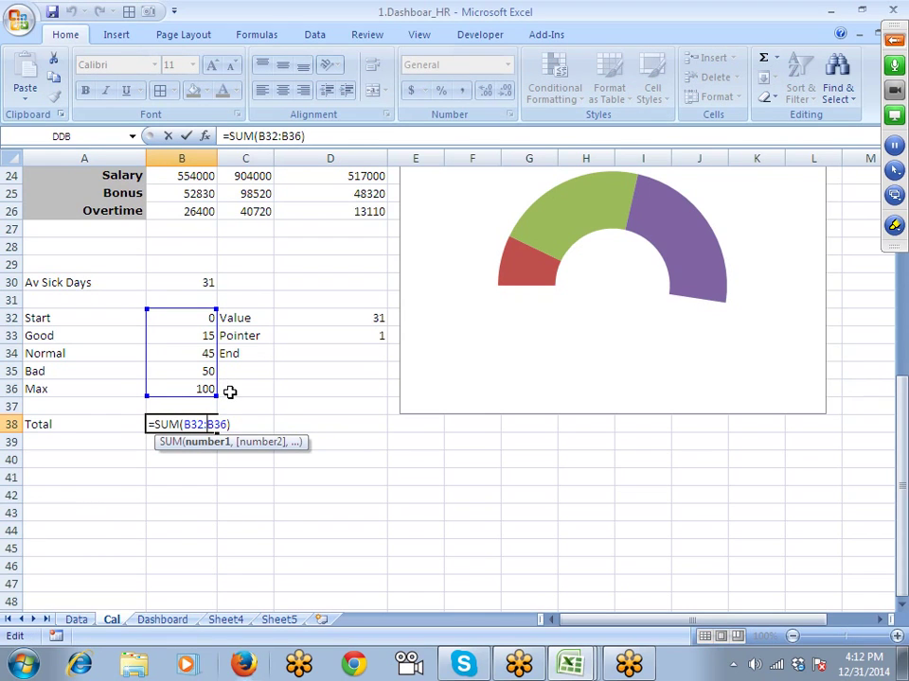
pyautogui.press('Return')
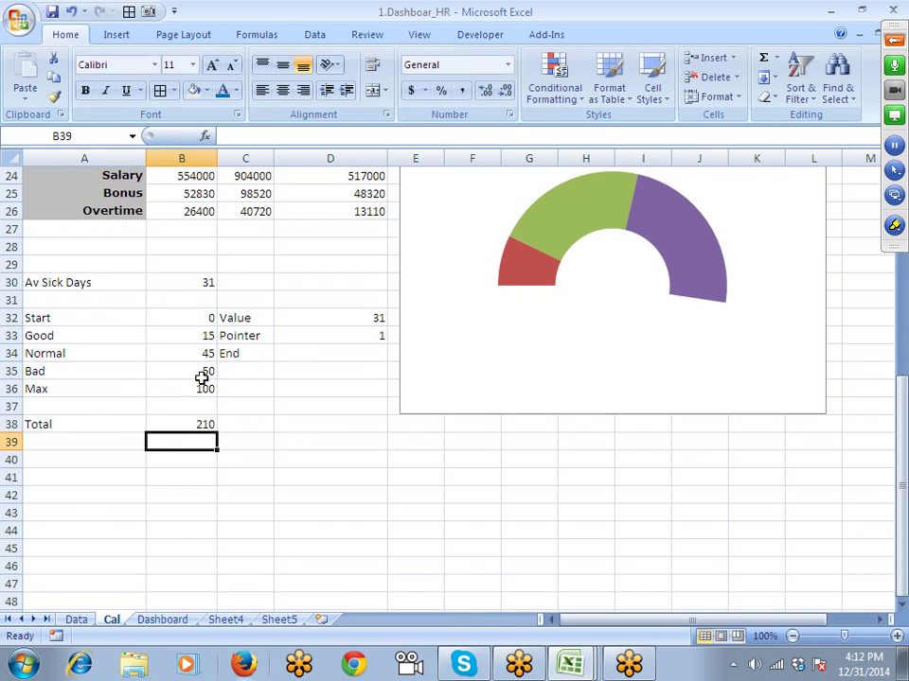
pyautogui.moveTo(197, 369); pyautogui.dragTo(197, 340)
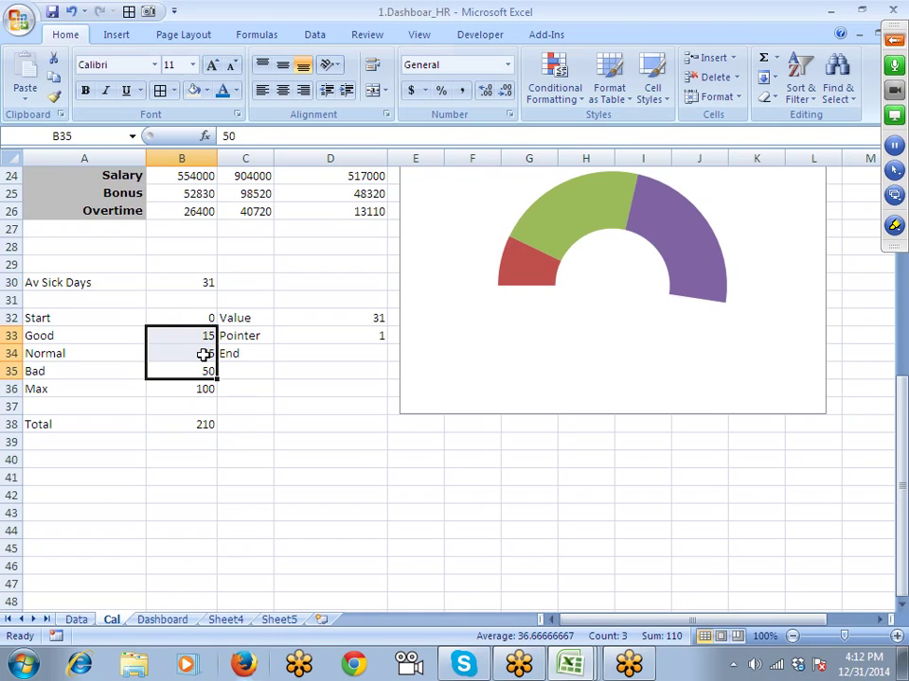
pyautogui.click(205, 357)
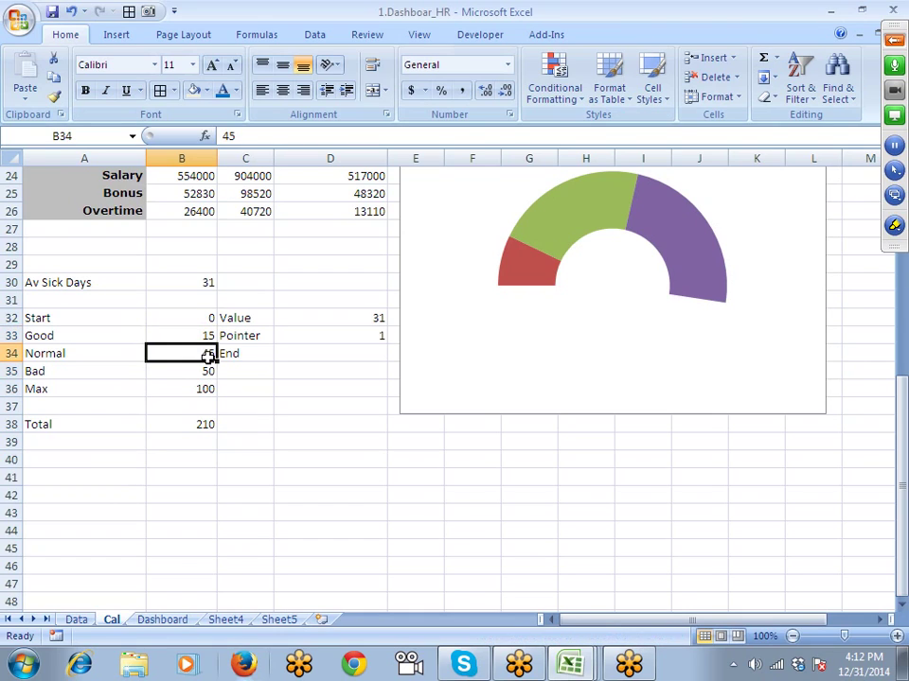
pyautogui.write('35')
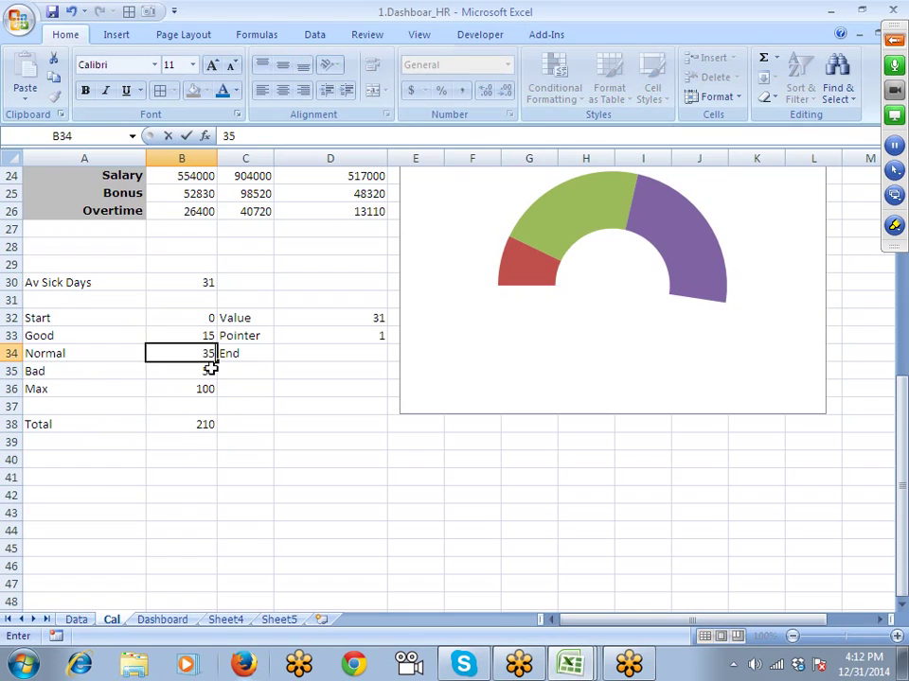
pyautogui.press('Return')
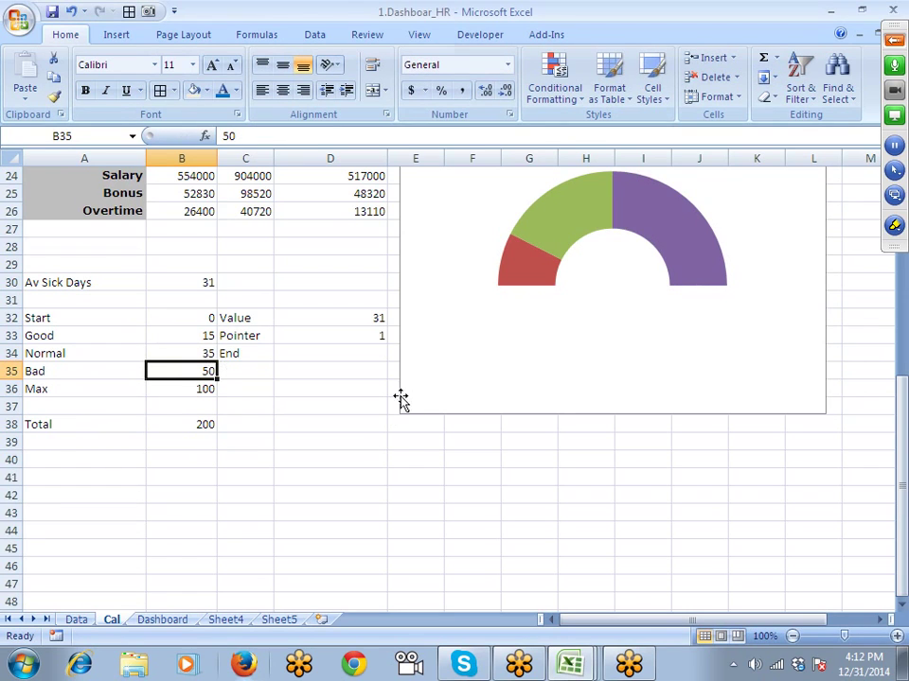
# Step: Calculate the End value in D34 with the formula =B38-SUM(D32:D33)
pyautogui.click(370, 356)
pyautogui.write('=sum')
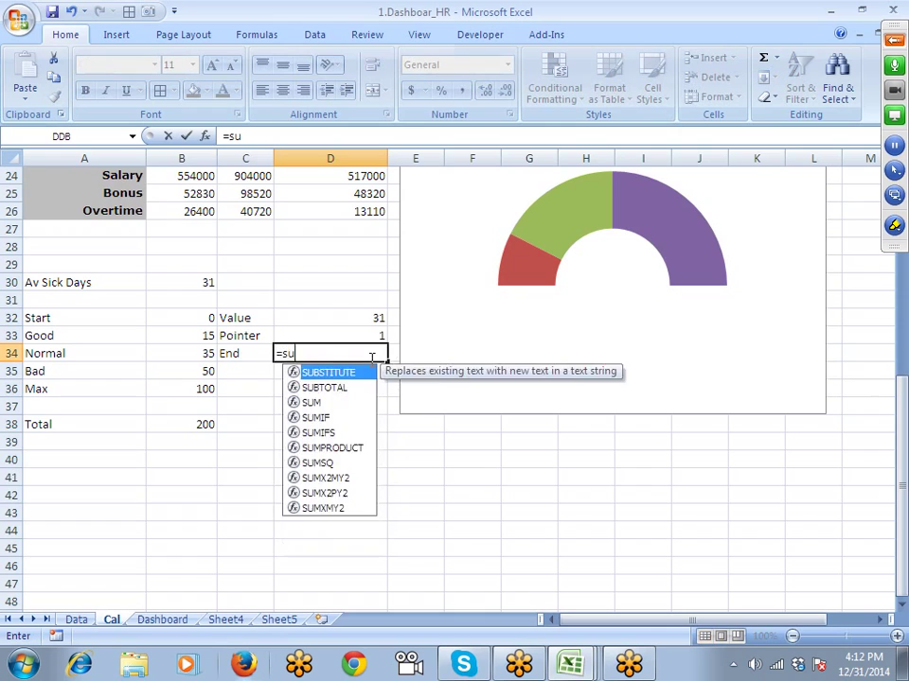
pyautogui.press('Tab')
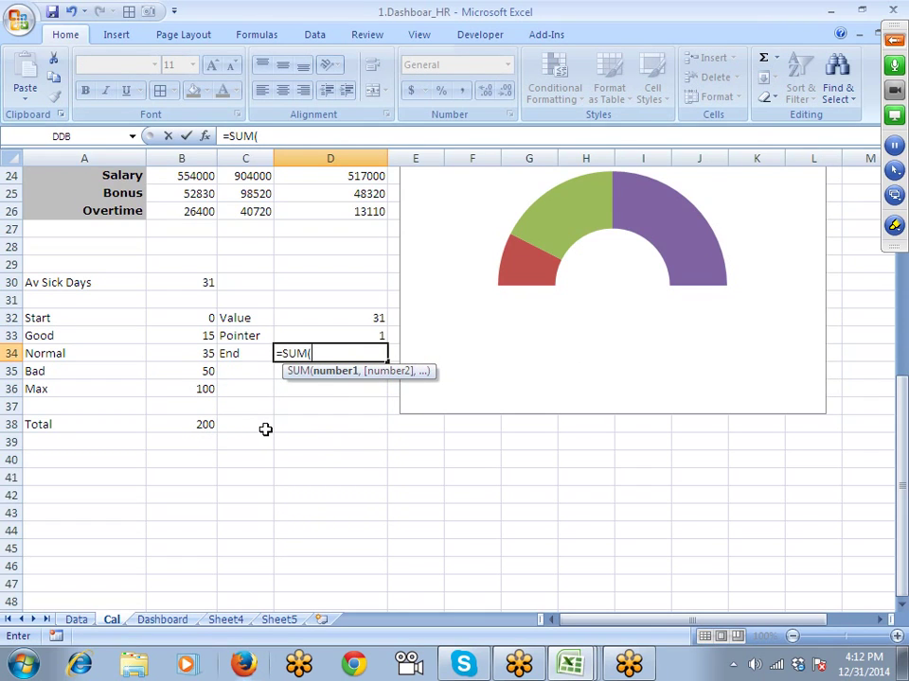
pyautogui.press('BackSpace')
pyautogui.press('BackSpace')
pyautogui.press('BackSpace')
pyautogui.press('BackSpace')
pyautogui.click(192, 425)
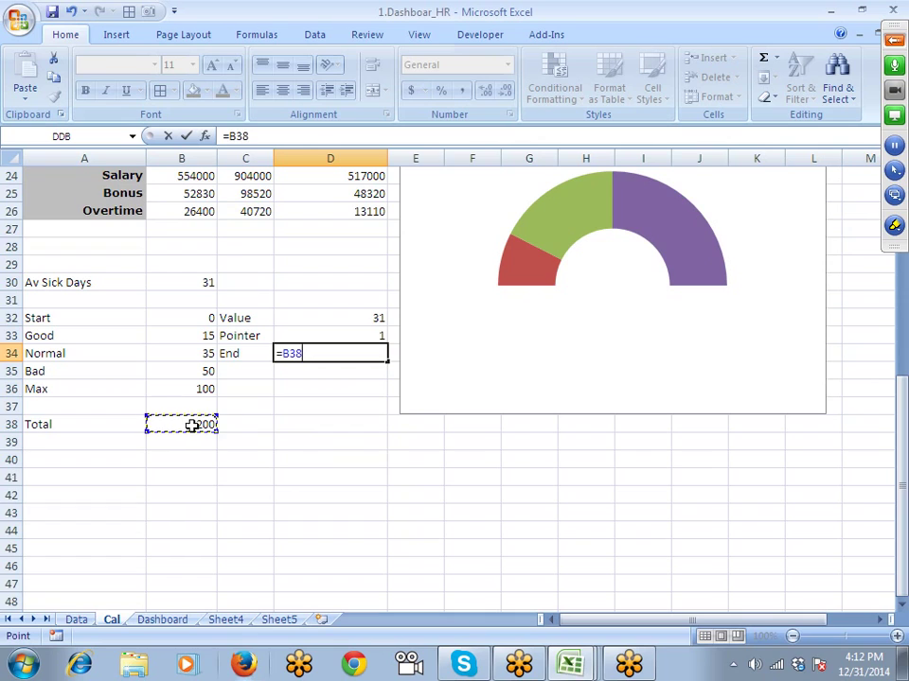
pyautogui.write('-sum')
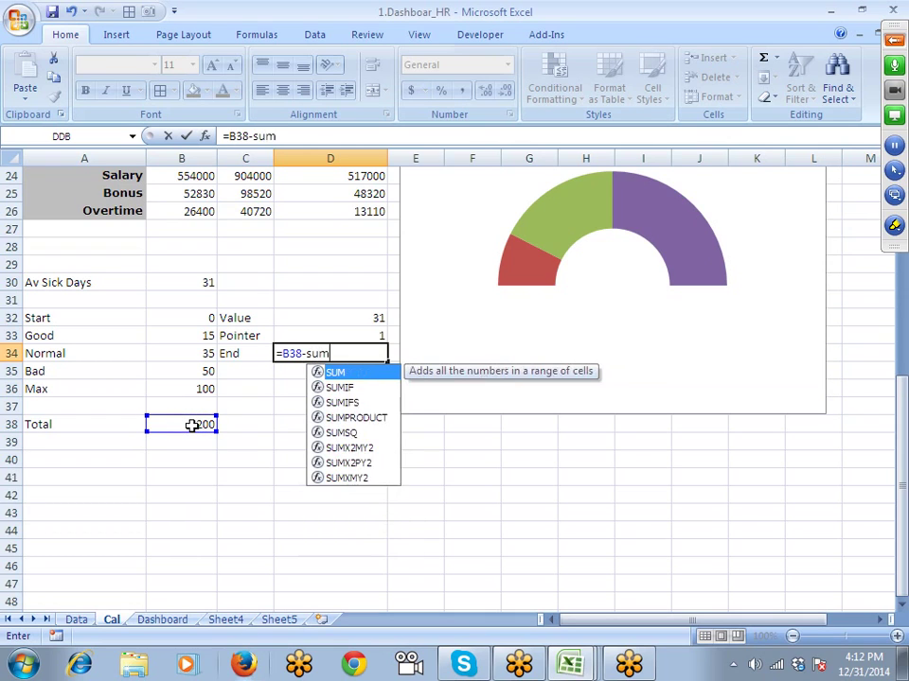
pyautogui.press('Tab')
pyautogui.moveTo(357, 313); pyautogui.dragTo(355, 330)
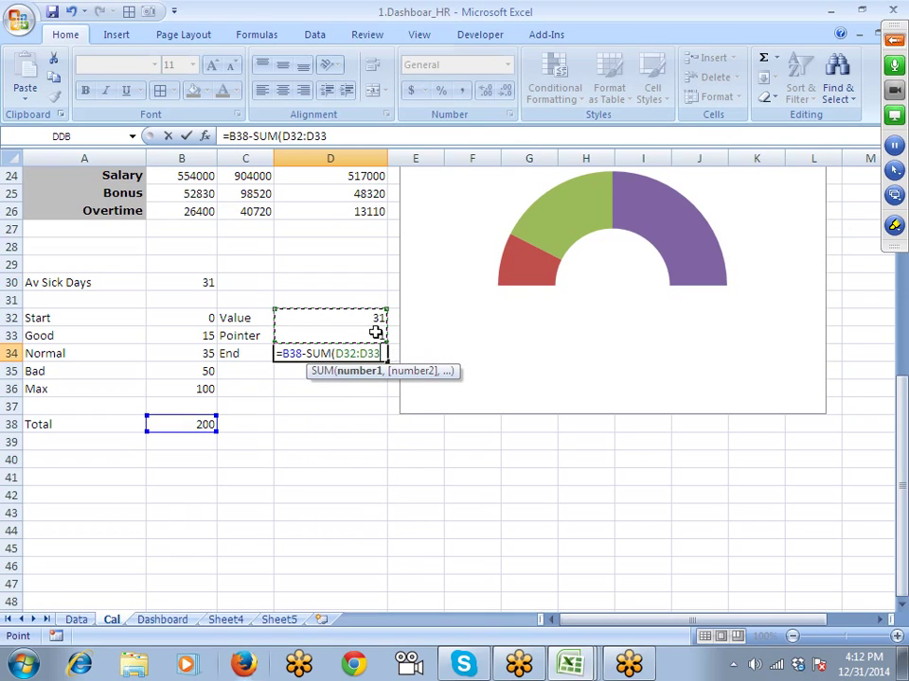
pyautogui.write(')')
pyautogui.press('Return')
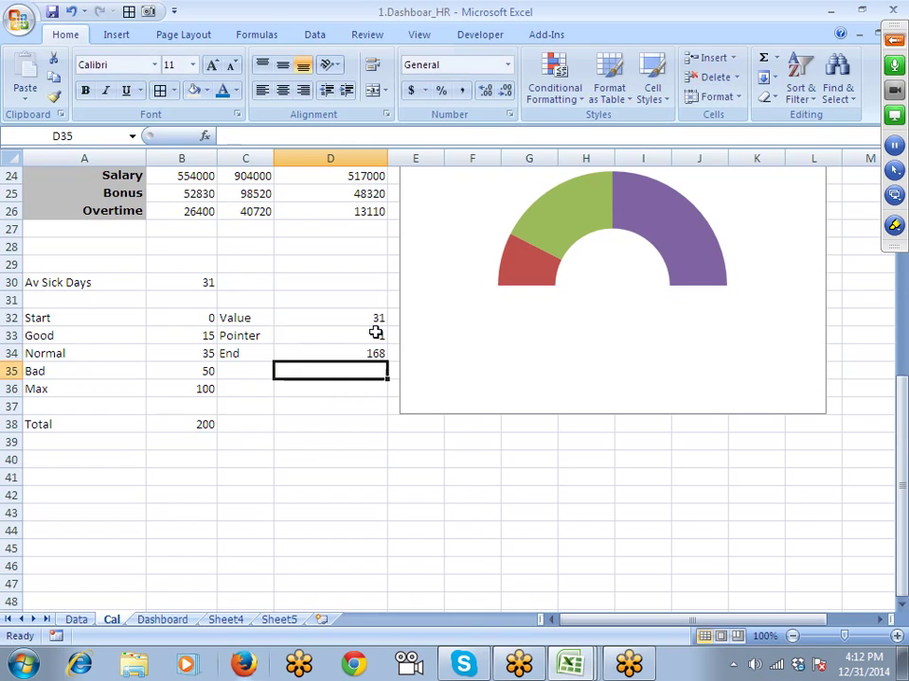
pyautogui.press('Up')
pyautogui.click(375, 332)
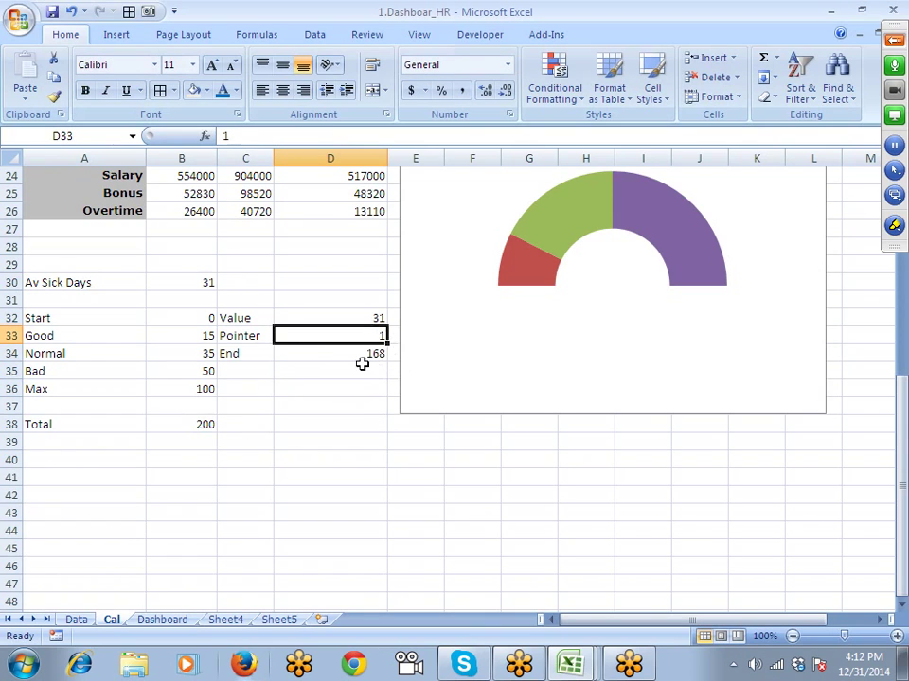
# Step: Add a second data series to the gauge chart using the values in Cal!$D$32:$D$34
pyautogui.click(542, 323)
pyautogui.click(445, 327)
pyautogui.scroll(2, 464, 335)
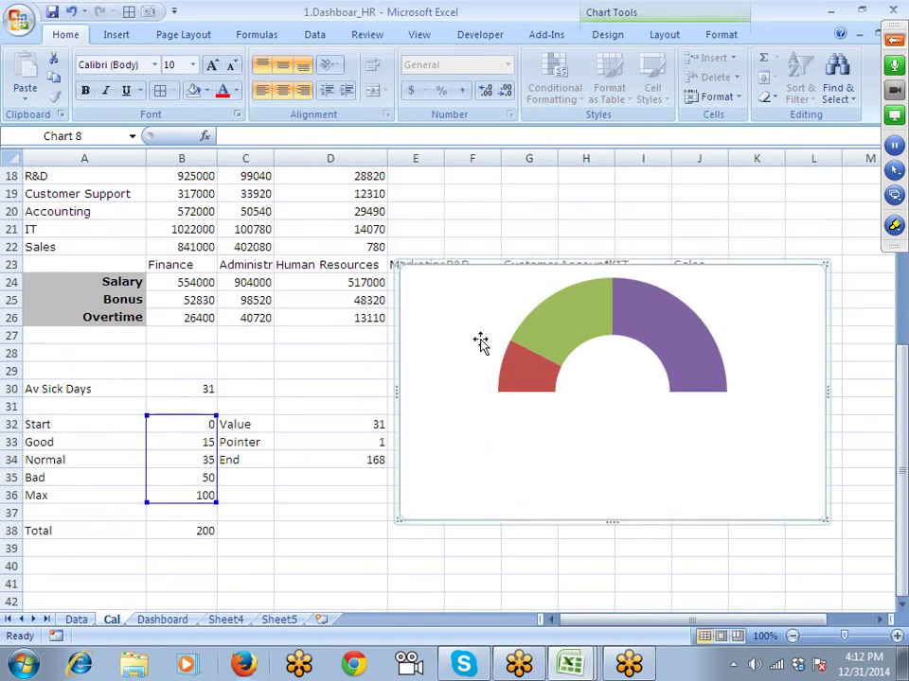
pyautogui.rightClick(453, 335)
pyautogui.click(513, 468)
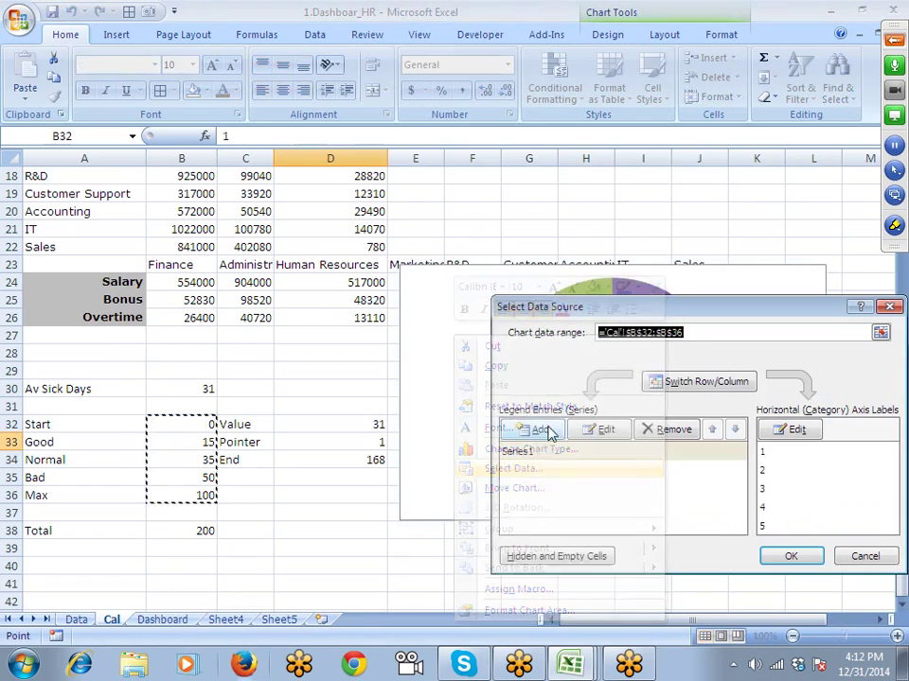
pyautogui.click(580, 437)
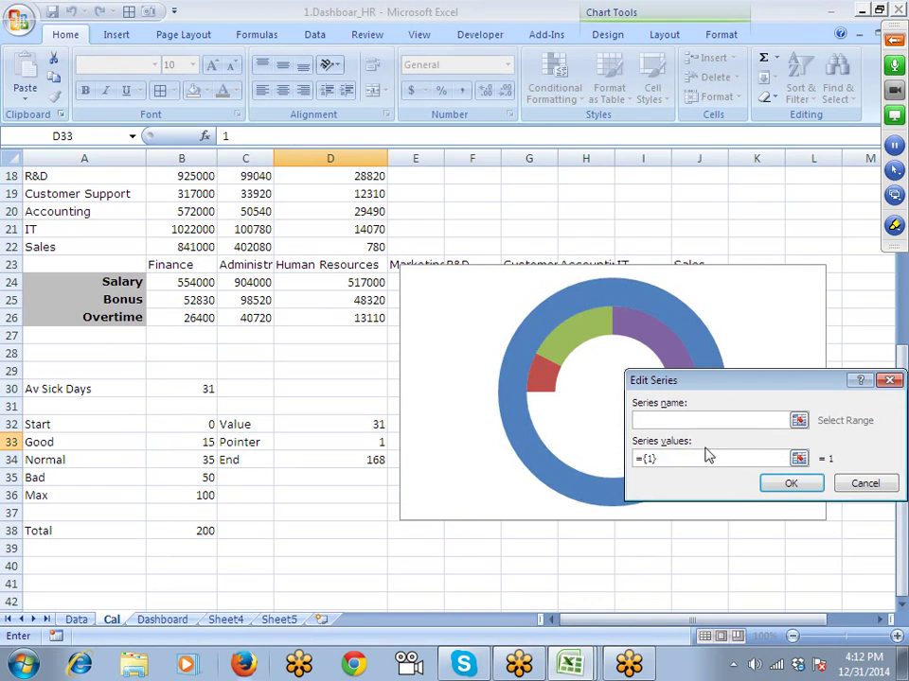
pyautogui.moveTo(663, 459); pyautogui.dragTo(640, 462)
pyautogui.write('=')
pyautogui.moveTo(360, 424); pyautogui.dragTo(361, 460)
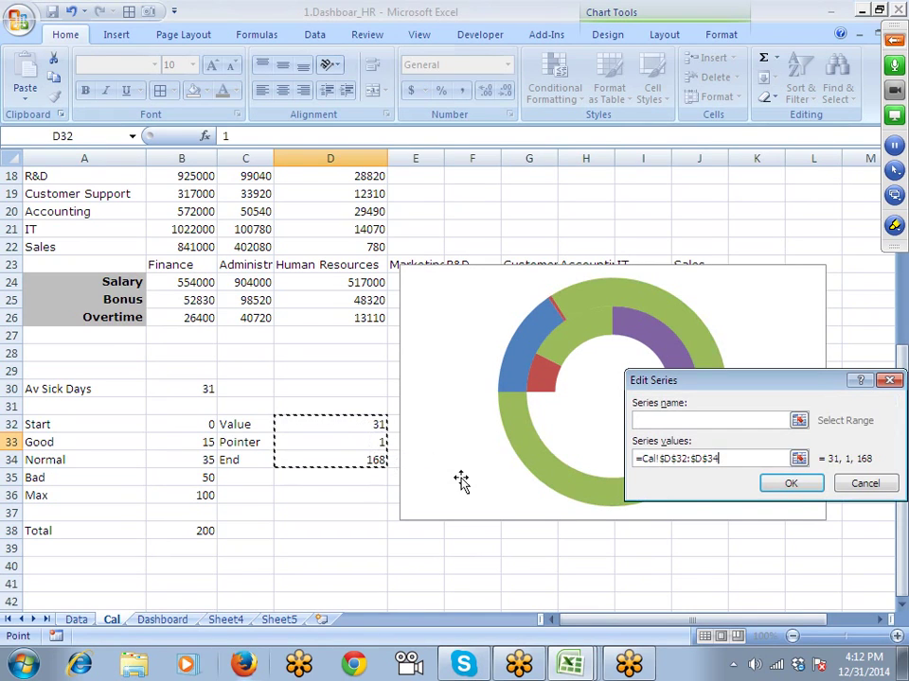
pyautogui.click(797, 485)
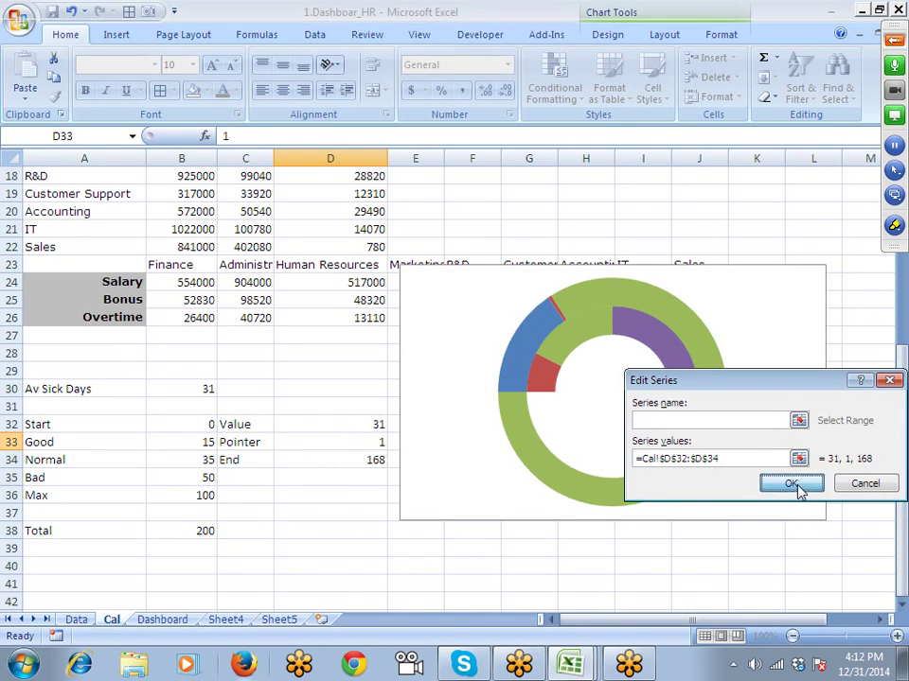
pyautogui.click(804, 557)
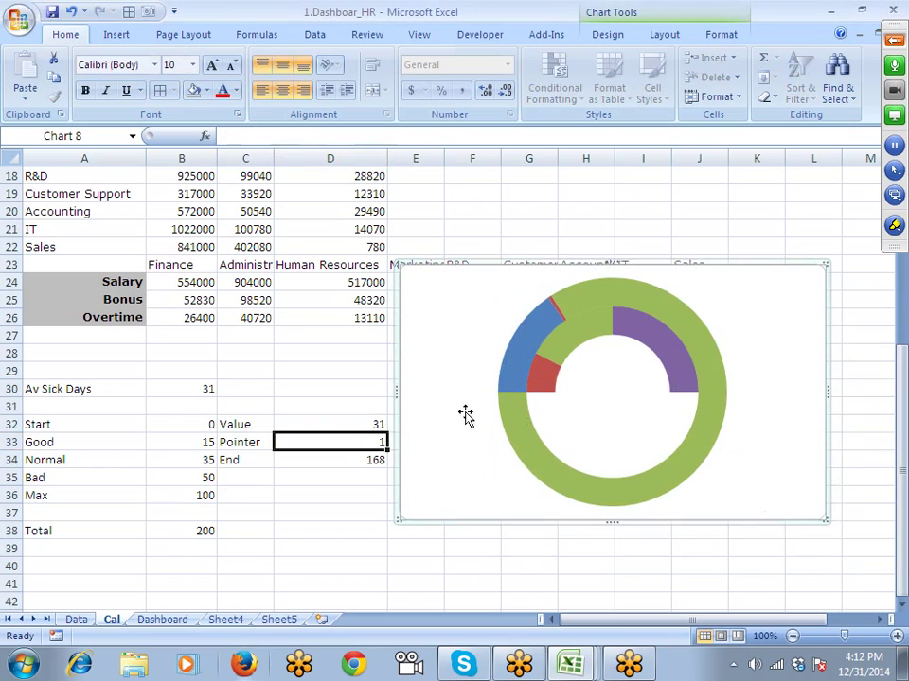
# Step: Change the chart type of the outer ring's pointer series to a standard Pie
pyautogui.click(711, 417)
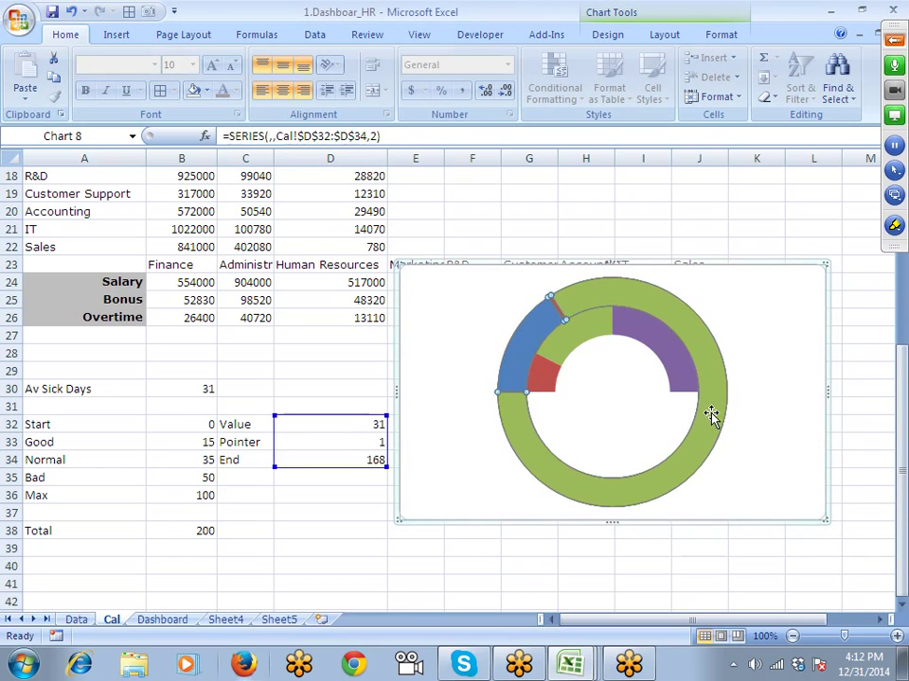
pyautogui.rightClick(710, 416)
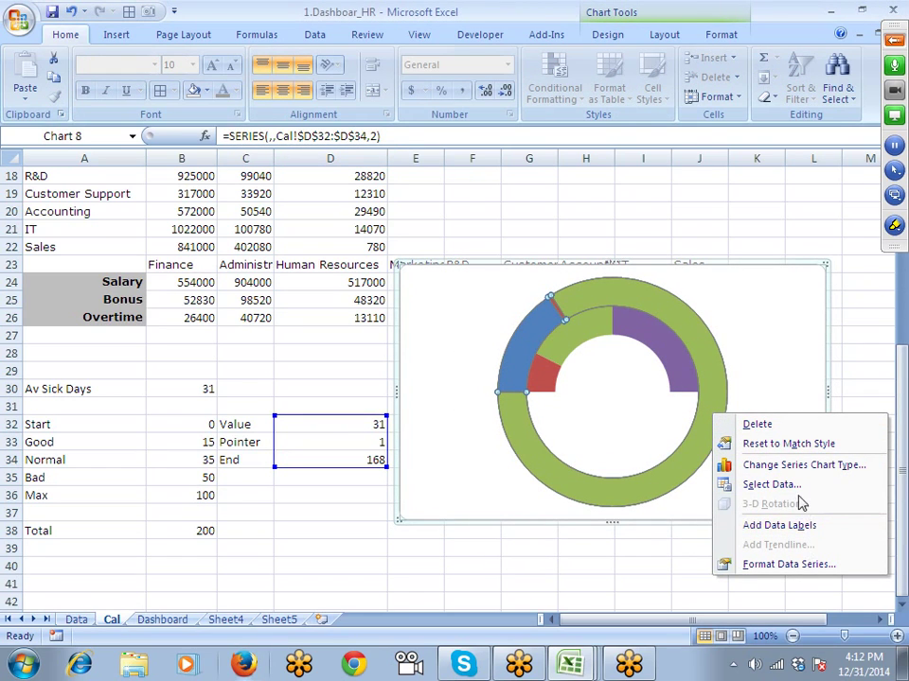
pyautogui.click(802, 466)
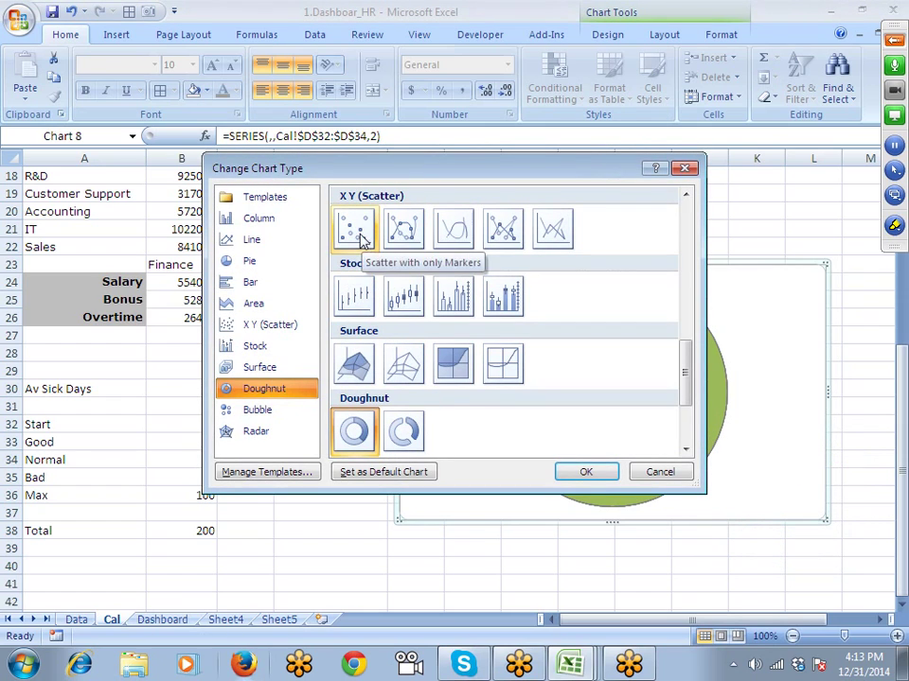
pyautogui.click(251, 262)
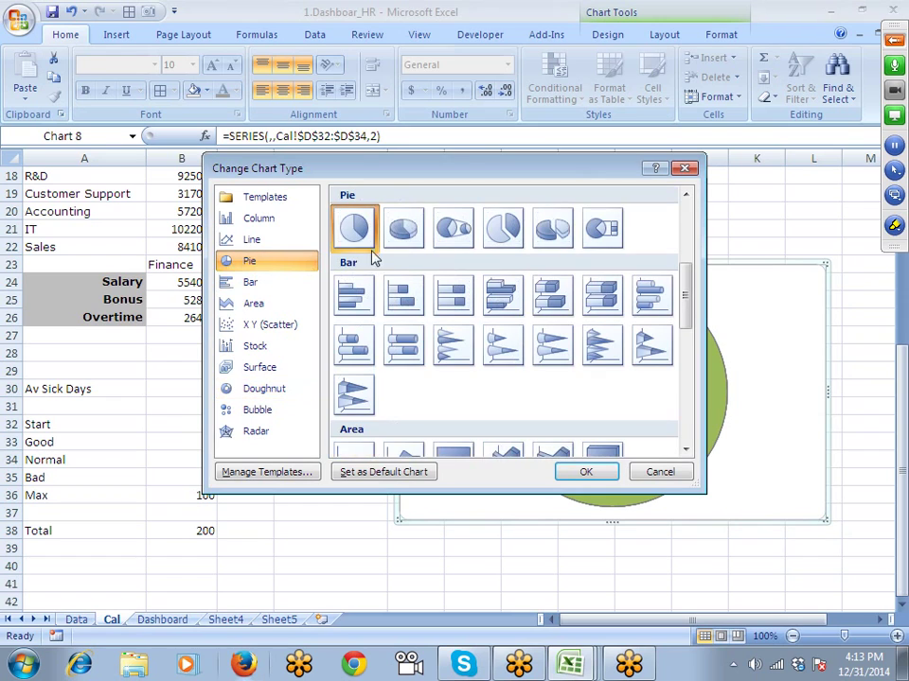
pyautogui.click(584, 471)
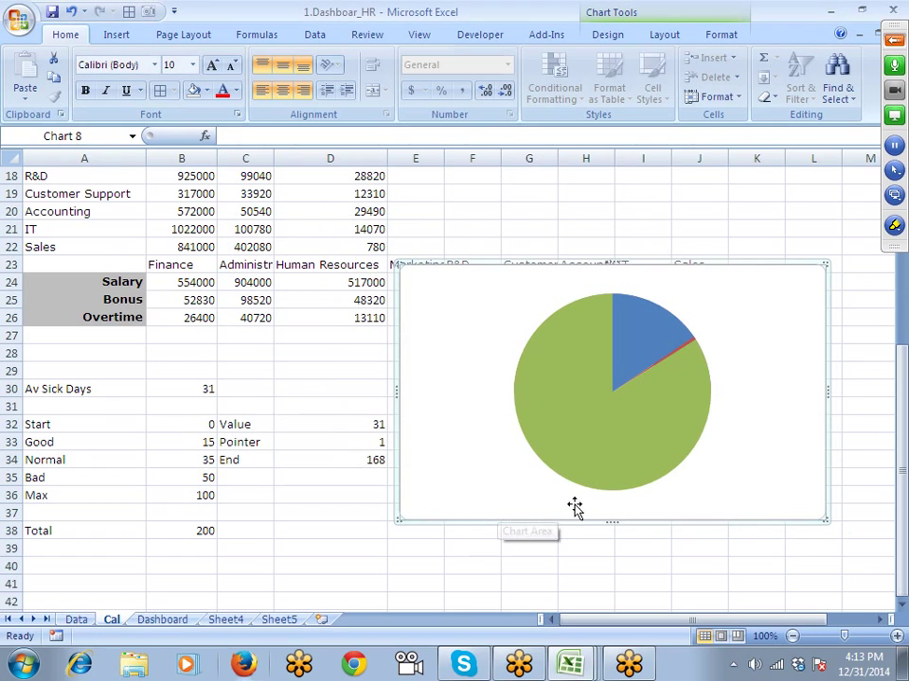
# Step: Rotate the pie series by setting its angle of first slice to 270
pyautogui.click(653, 432)
pyautogui.rightClick(655, 435)
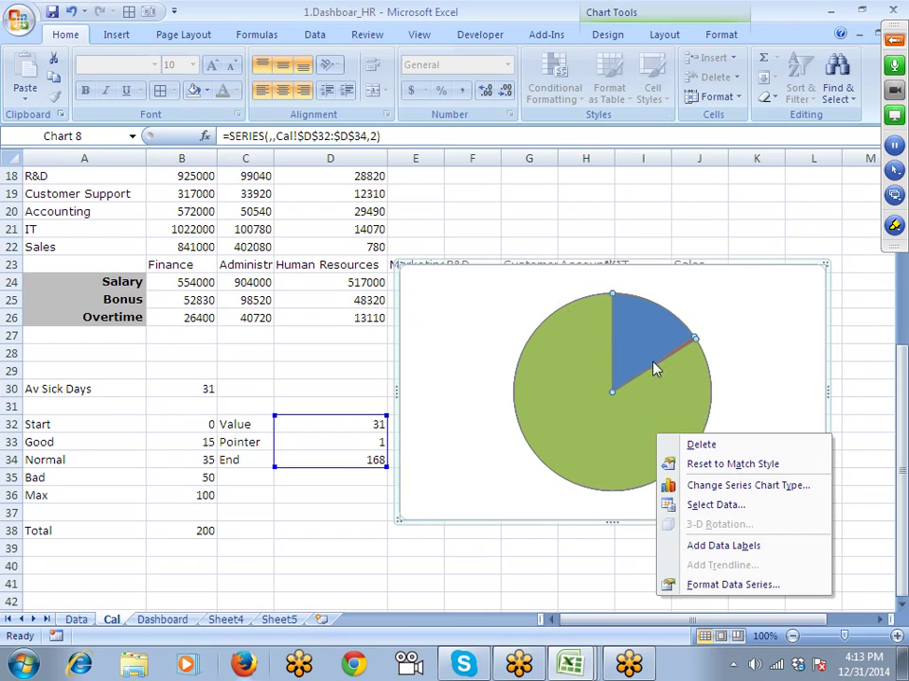
pyautogui.click(720, 587)
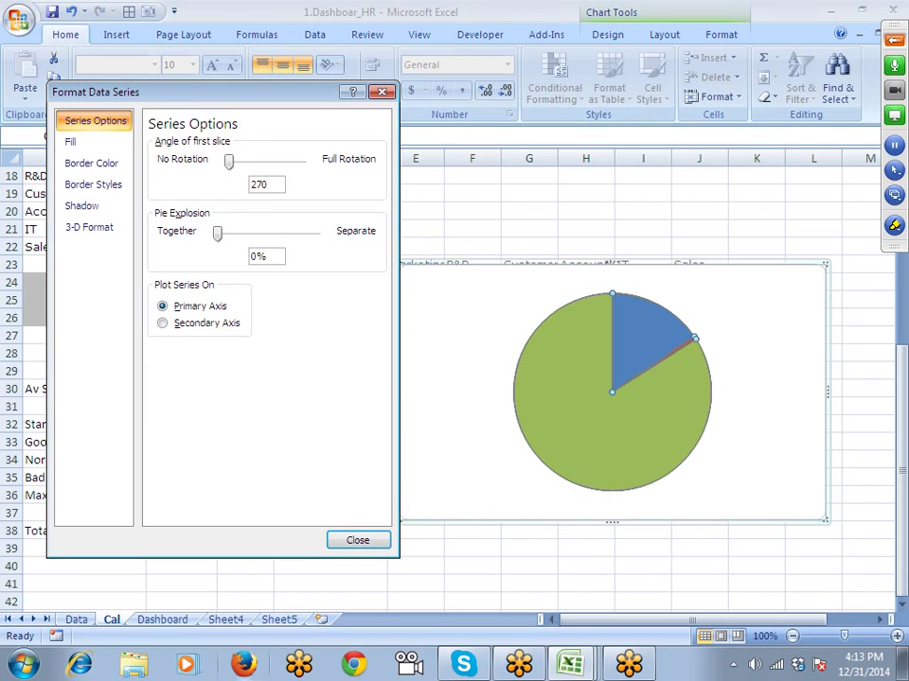
pyautogui.click(357, 541)
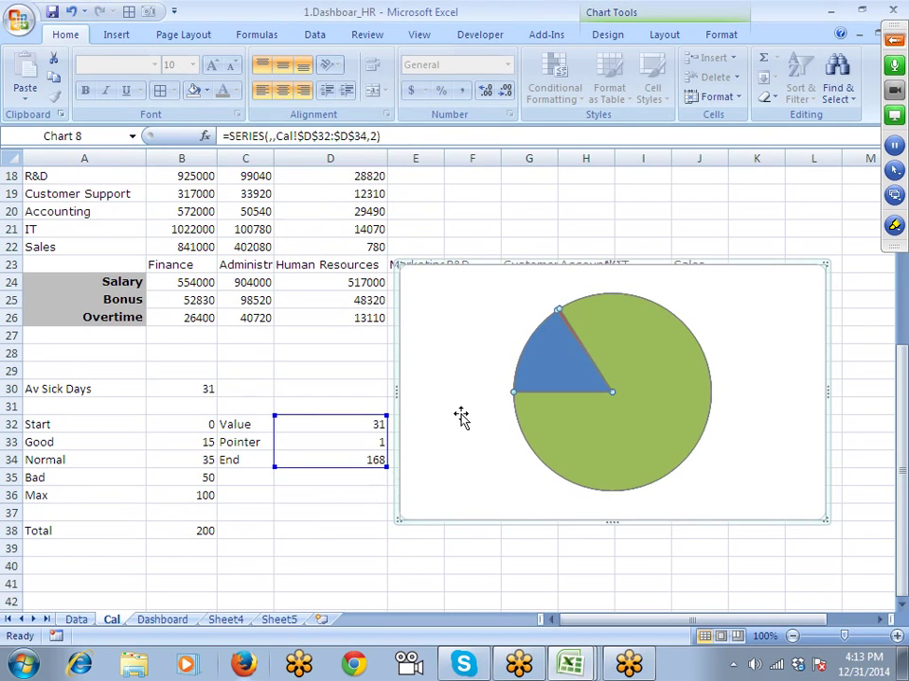
pyautogui.click(451, 443)
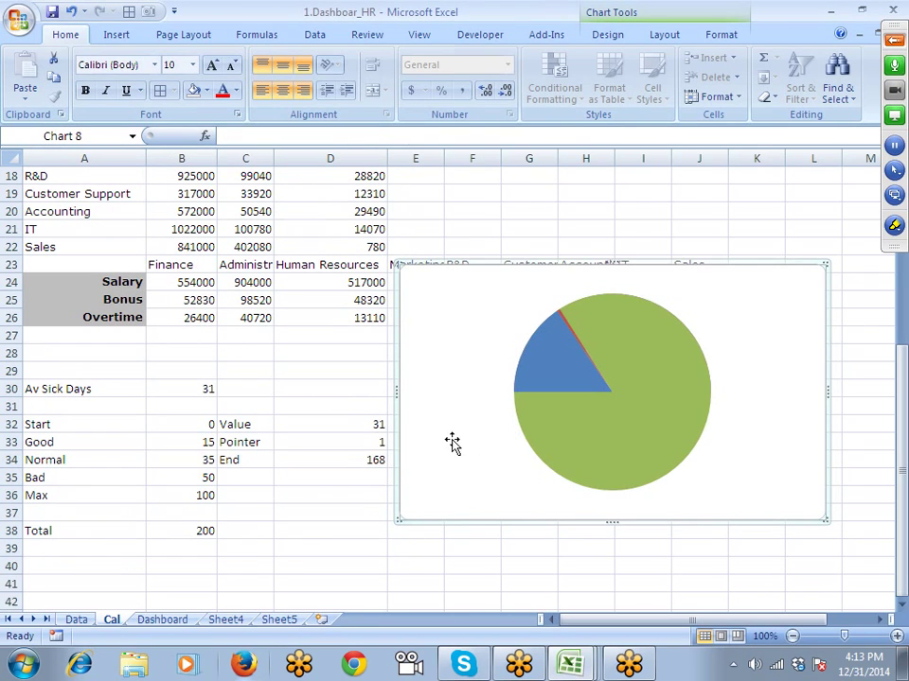
# Step: Remove the fill from the pie's large green End slice
pyautogui.click(594, 445)
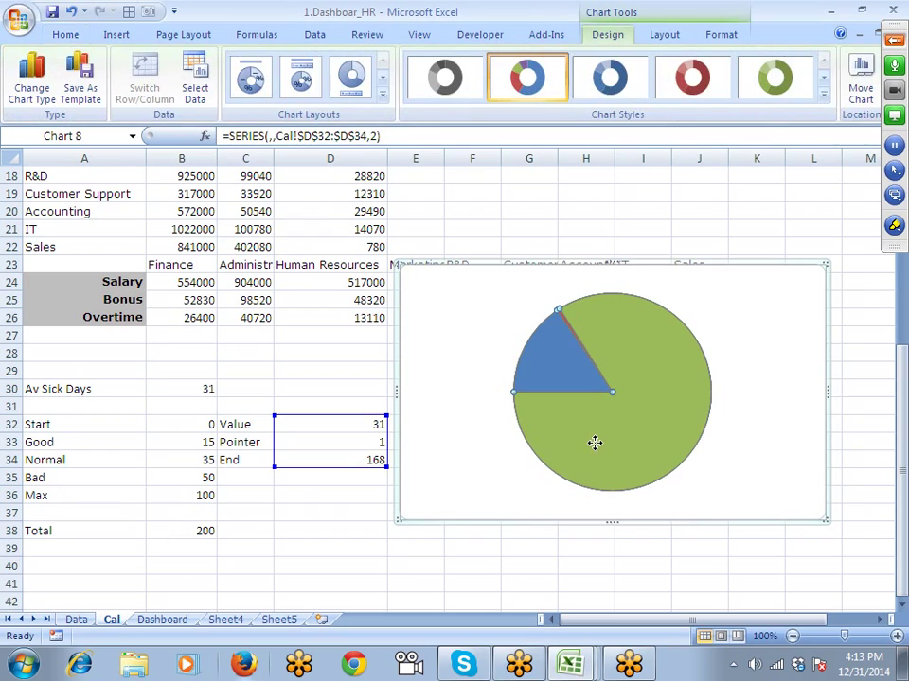
pyautogui.click(595, 445)
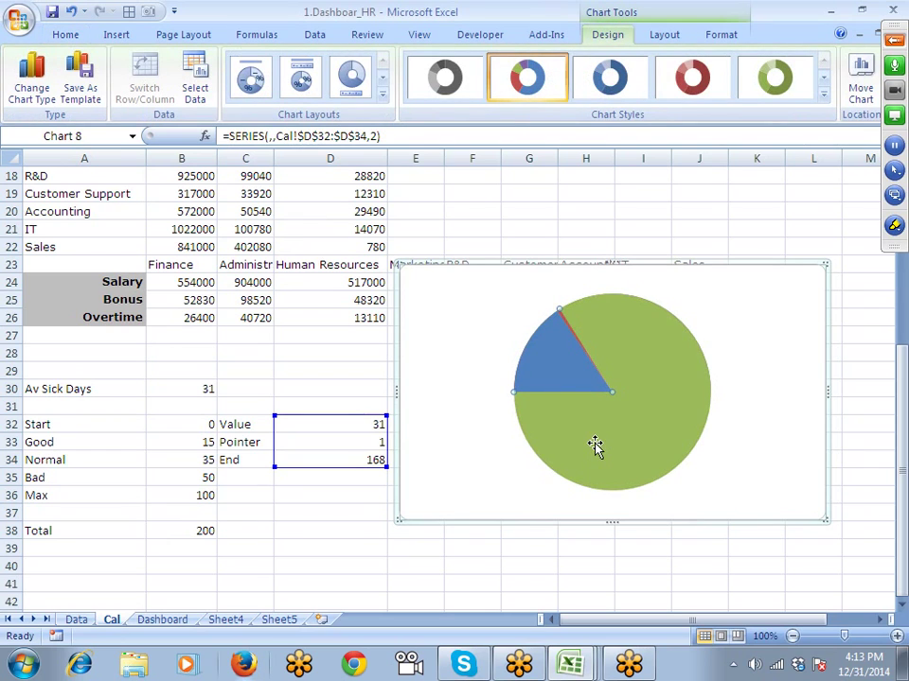
pyautogui.click(68, 32)
pyautogui.click(200, 90)
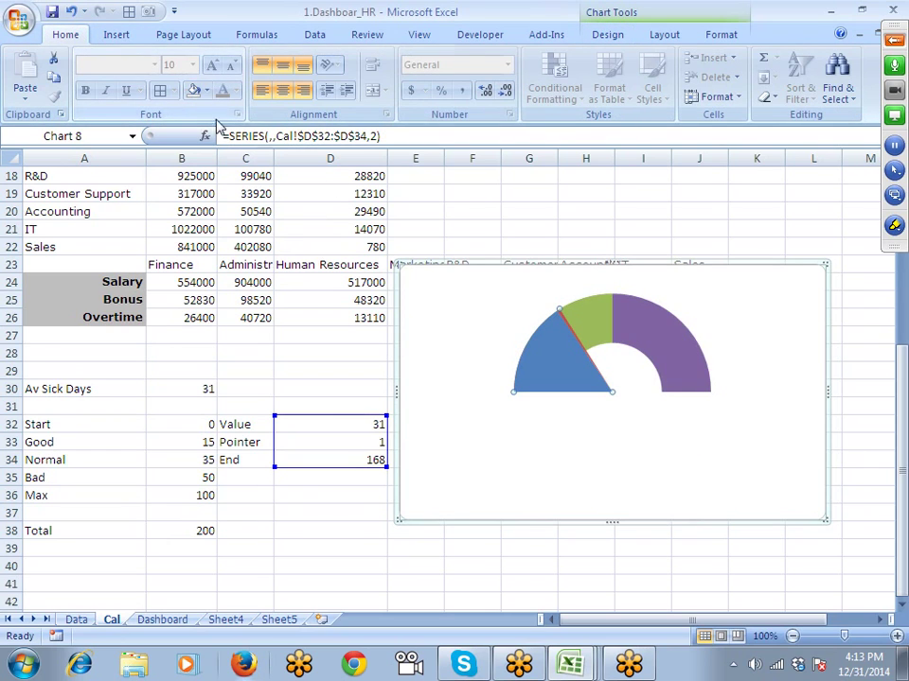
# Step: Remove the fill from the pie series' blue Value slice so only the thin pointer remains over the gauge
pyautogui.click(401, 367)
pyautogui.click(535, 375)
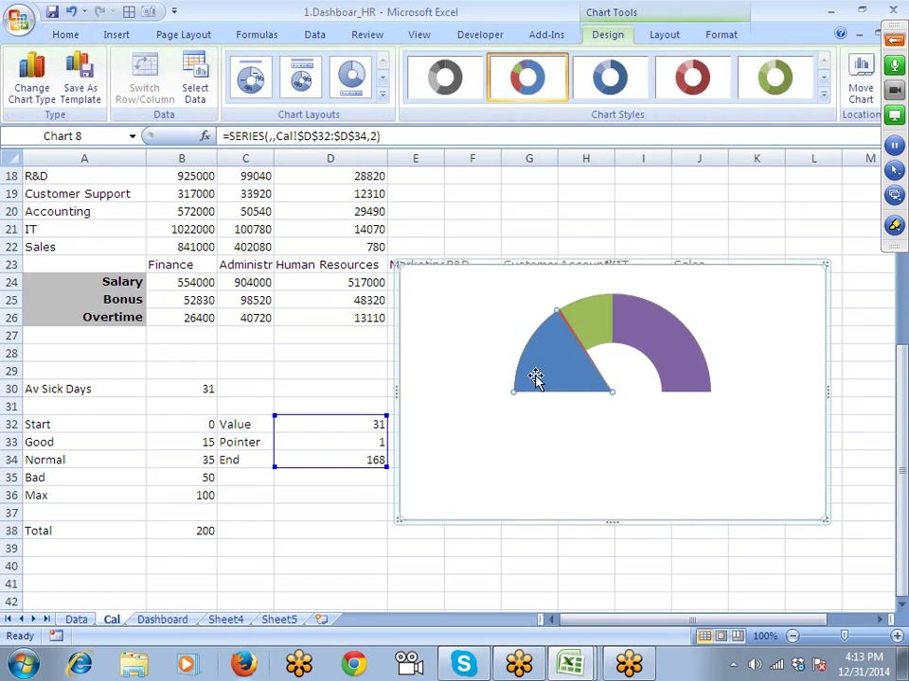
pyautogui.click(66, 35)
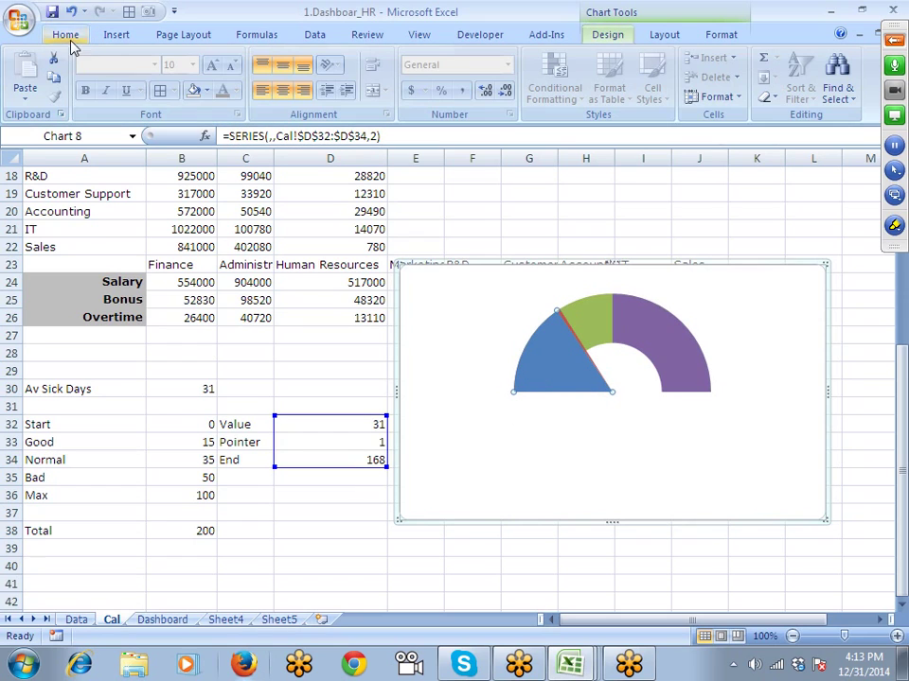
pyautogui.click(194, 89)
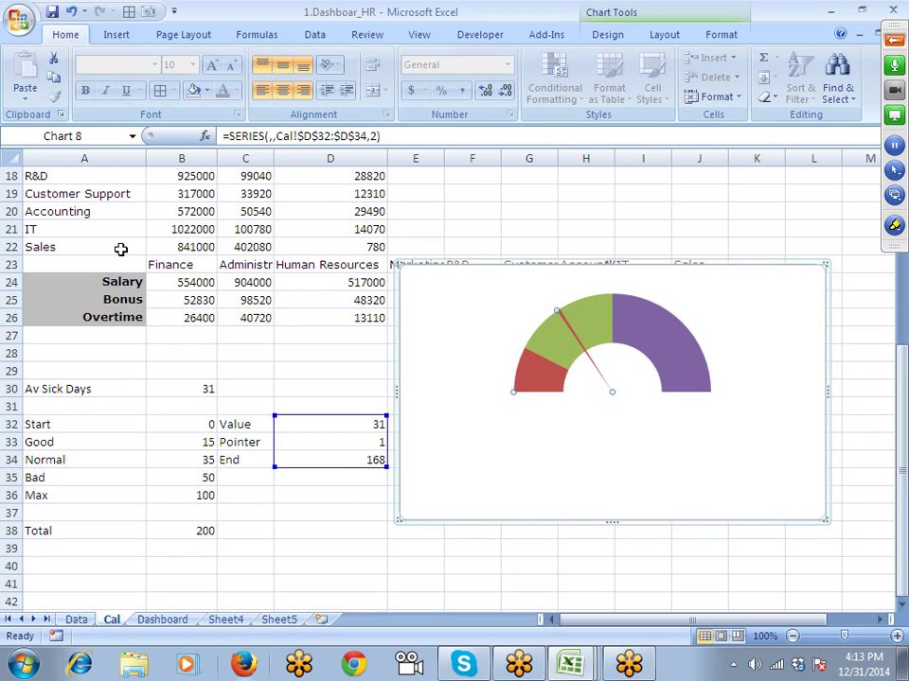
pyautogui.click(134, 320)
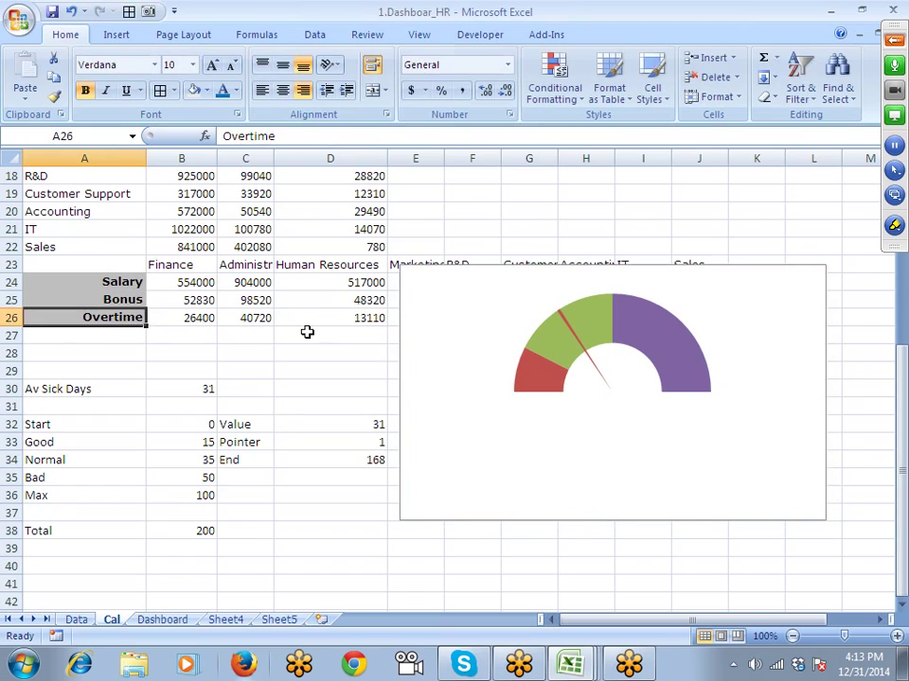
# Step: Shrink the gauge chart on the Cal sheet so it spans about columns E to I and rows 23 to 35
pyautogui.click(692, 508)
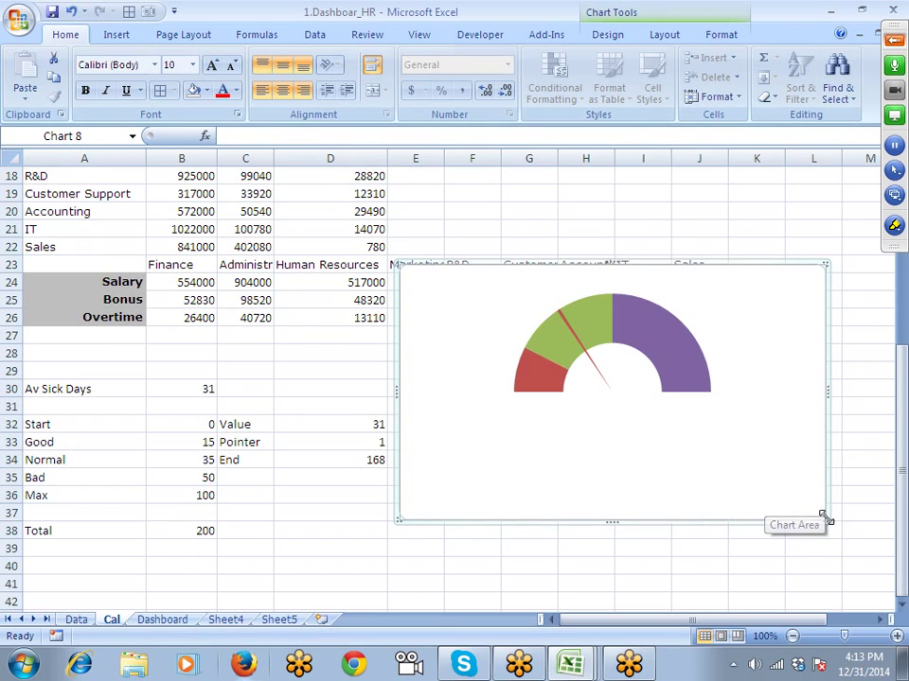
pyautogui.moveTo(822, 520); pyautogui.dragTo(772, 515)
pyautogui.moveTo(768, 385); pyautogui.dragTo(708, 385)
pyautogui.moveTo(552, 515); pyautogui.dragTo(551, 486)
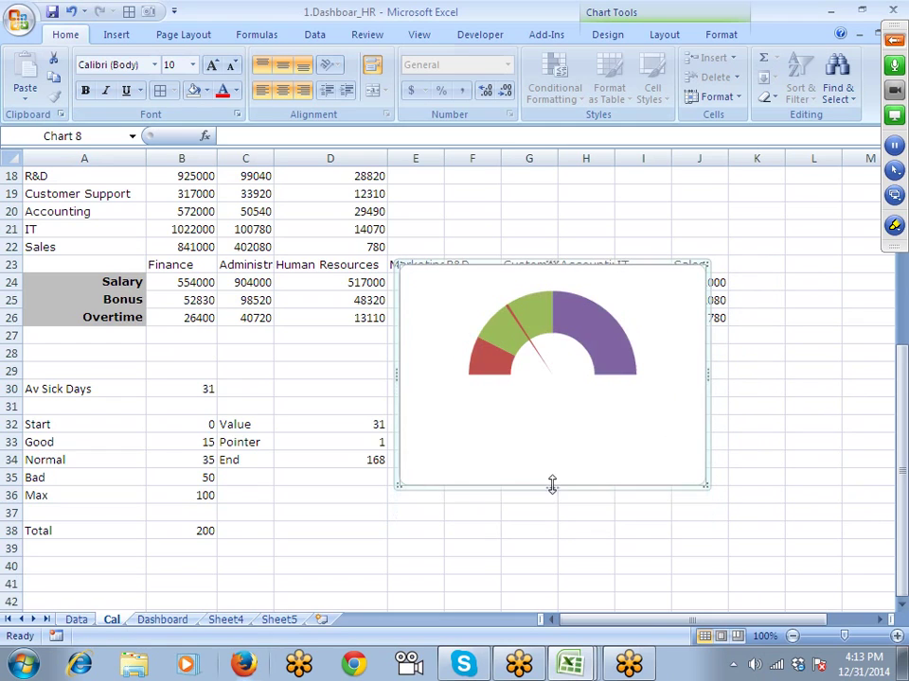
pyautogui.moveTo(708, 375); pyautogui.dragTo(652, 377)
pyautogui.click(653, 377)
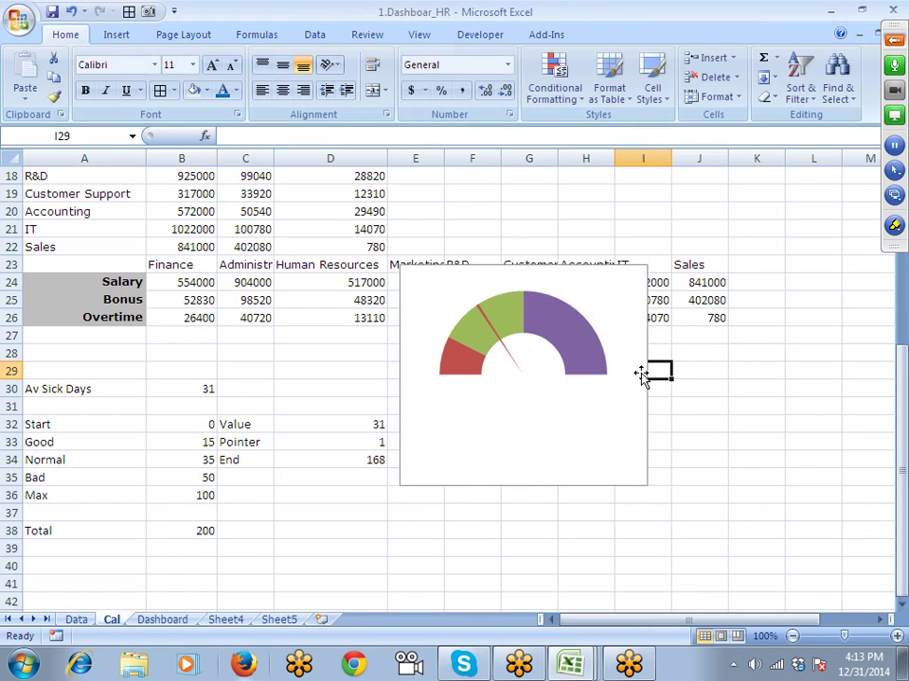
pyautogui.click(652, 384)
pyautogui.moveTo(648, 376); pyautogui.dragTo(626, 376)
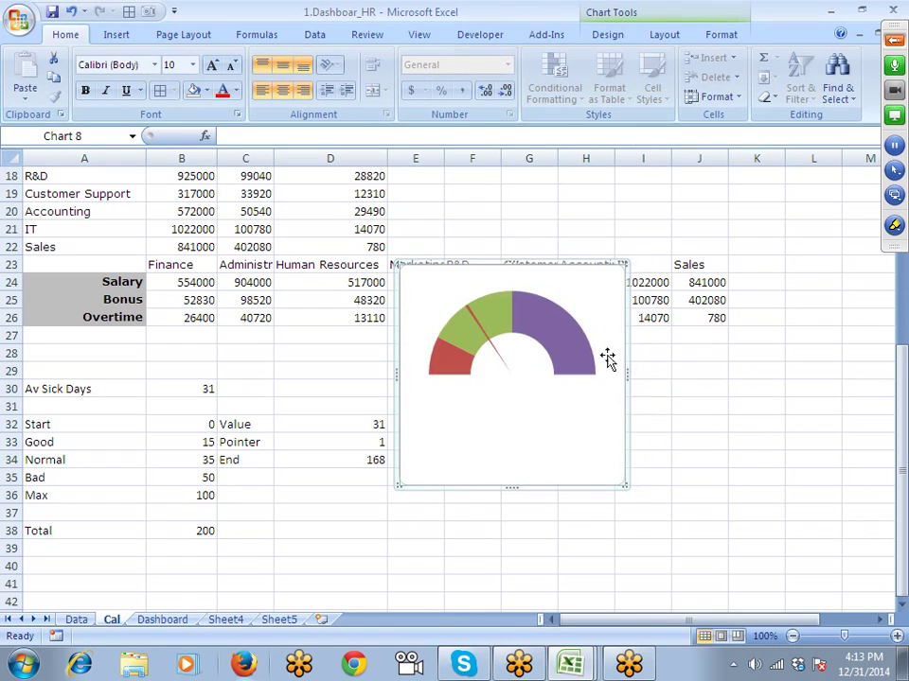
pyautogui.moveTo(518, 487); pyautogui.dragTo(516, 468)
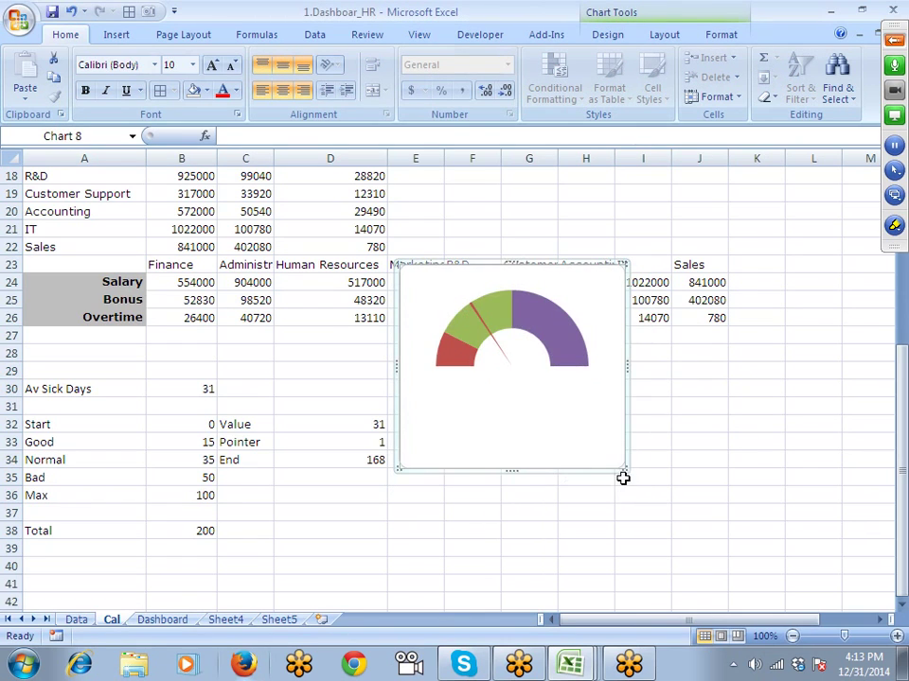
pyautogui.moveTo(622, 470); pyautogui.dragTo(639, 481)
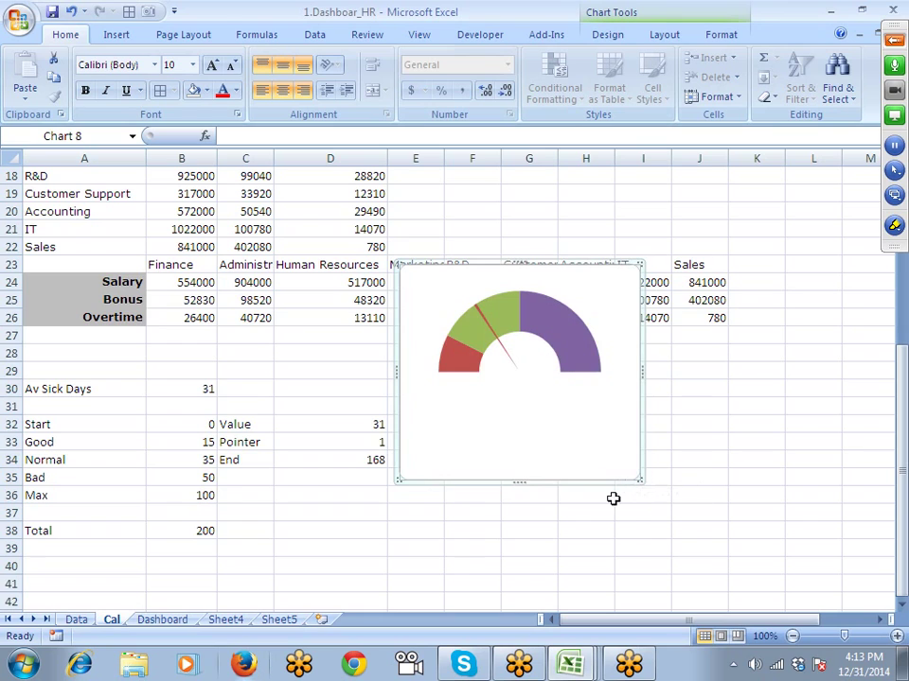
pyautogui.click(471, 336)
pyautogui.click(754, 458)
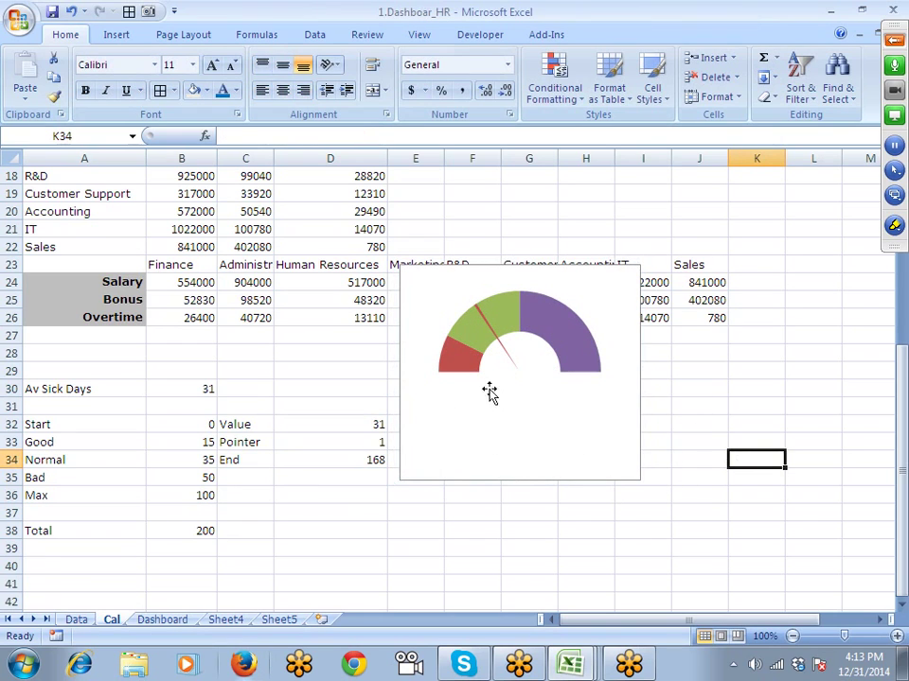
# Step: Move the gauge chart from the Cal sheet to the Dashboard sheet at cell A19
pyautogui.click(419, 394)
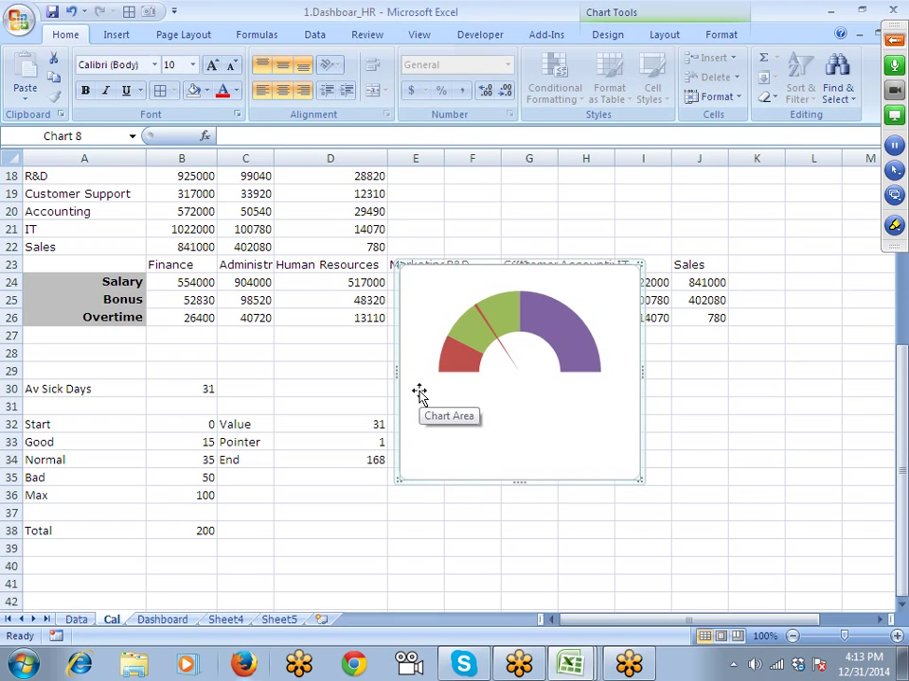
pyautogui.hotkey('ctrl', 'x')
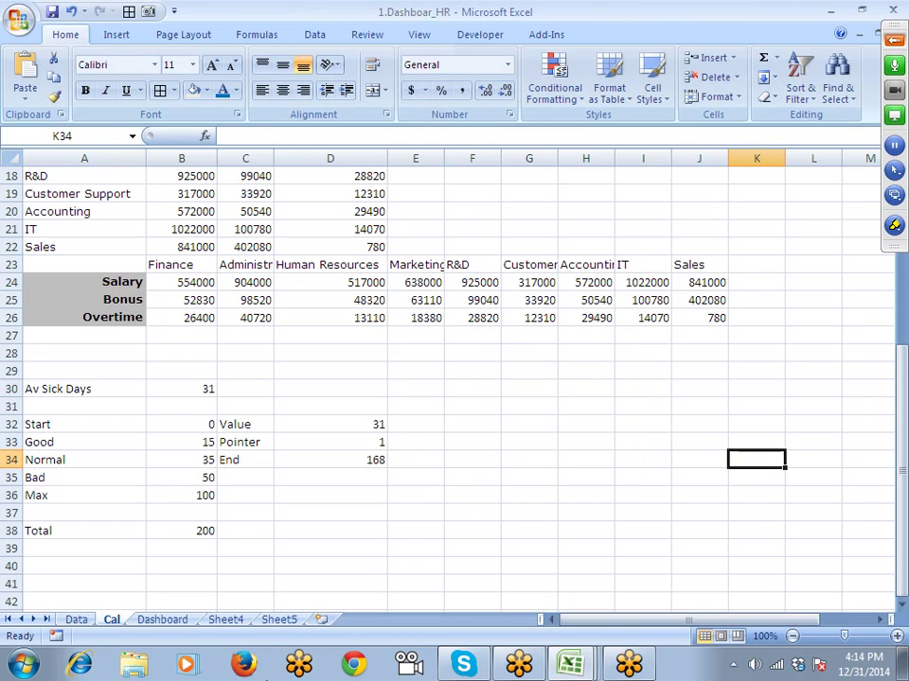
pyautogui.click(170, 621)
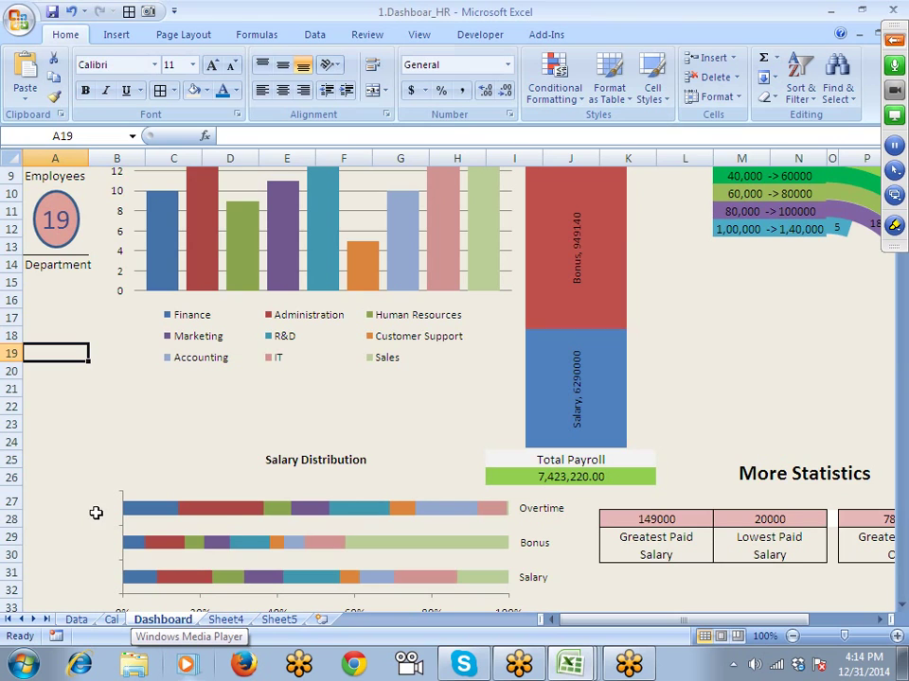
pyautogui.hotkey('ctrl', 'v')
# Step: Shrink the gauge chart and place it below the Department label, covering about A16:C24
pyautogui.scroll(3, 211, 480)
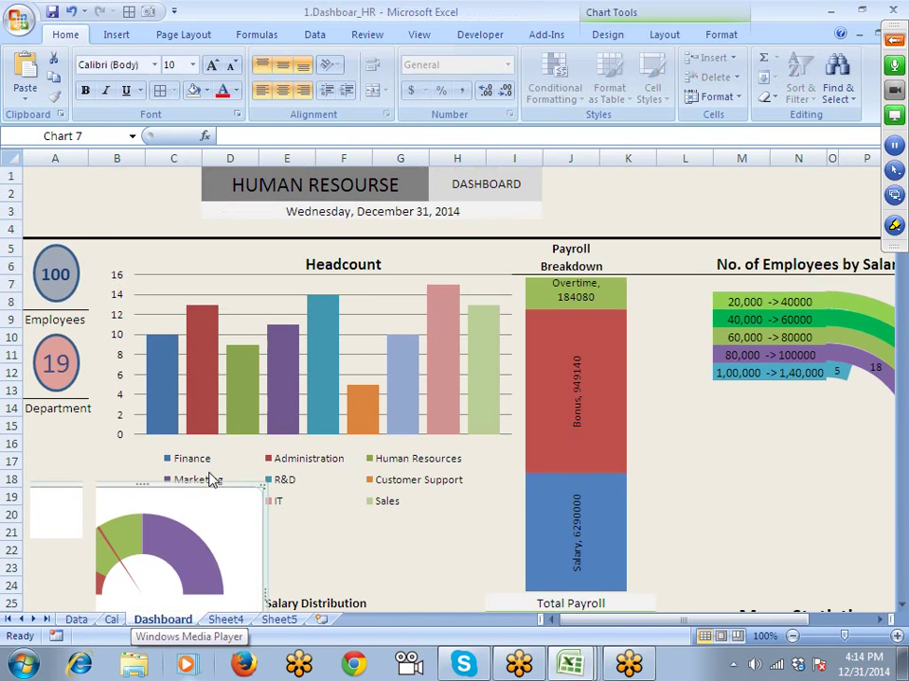
pyautogui.scroll(-3, 247, 509)
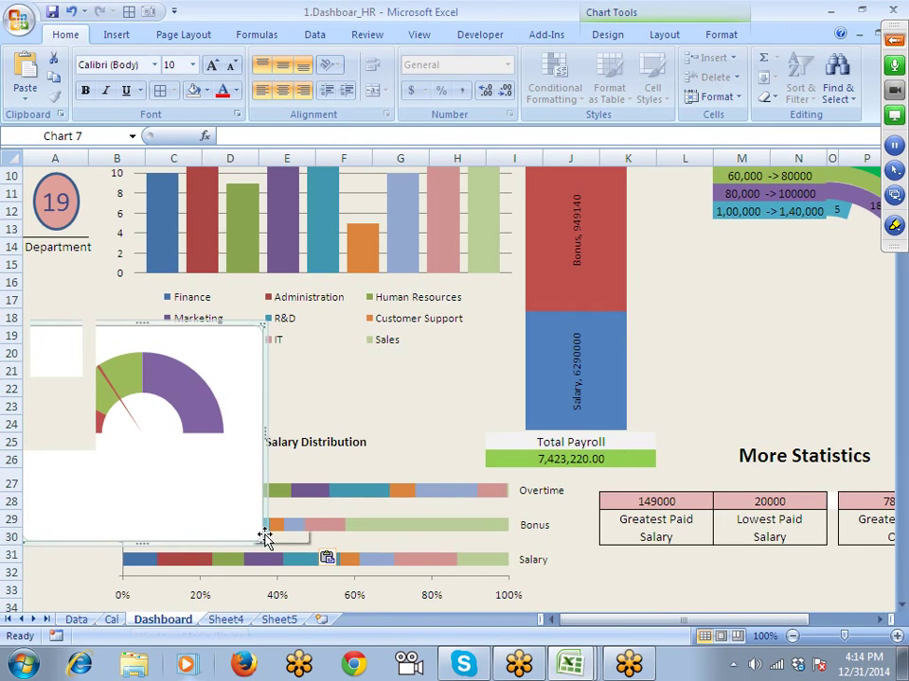
pyautogui.moveTo(263, 542); pyautogui.dragTo(157, 473)
pyautogui.moveTo(159, 399); pyautogui.dragTo(148, 398)
pyautogui.moveTo(82, 325); pyautogui.dragTo(75, 297)
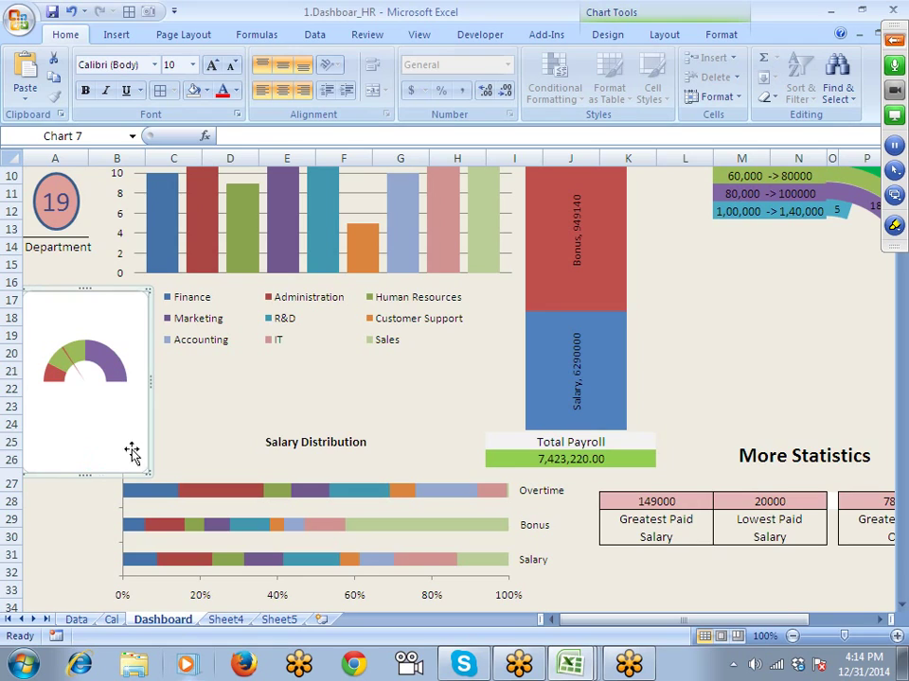
pyautogui.hotkey('ctrl', 'z')
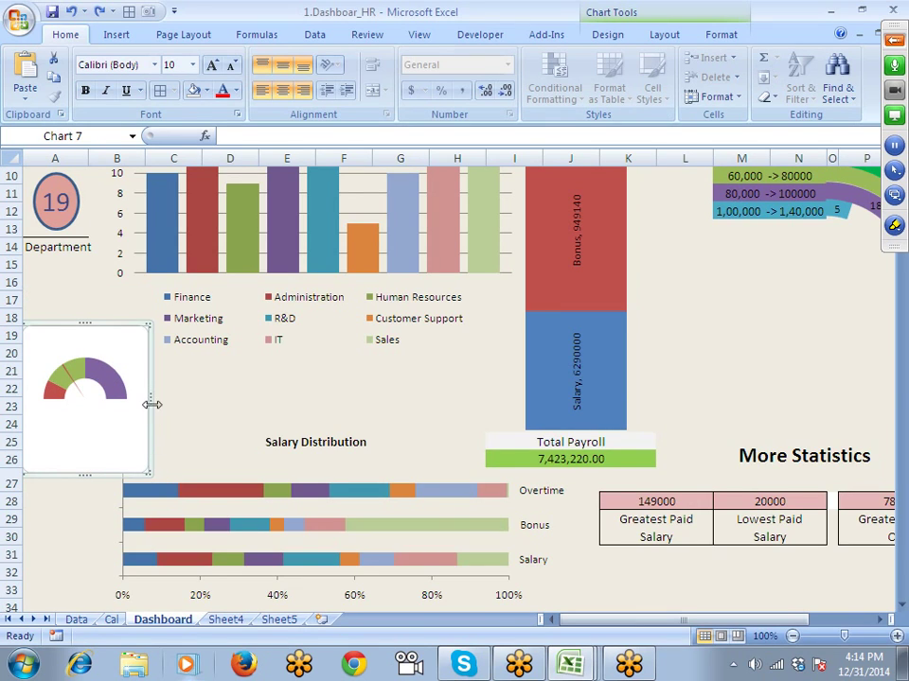
pyautogui.moveTo(152, 401); pyautogui.dragTo(167, 403)
pyautogui.moveTo(70, 324); pyautogui.dragTo(69, 278)
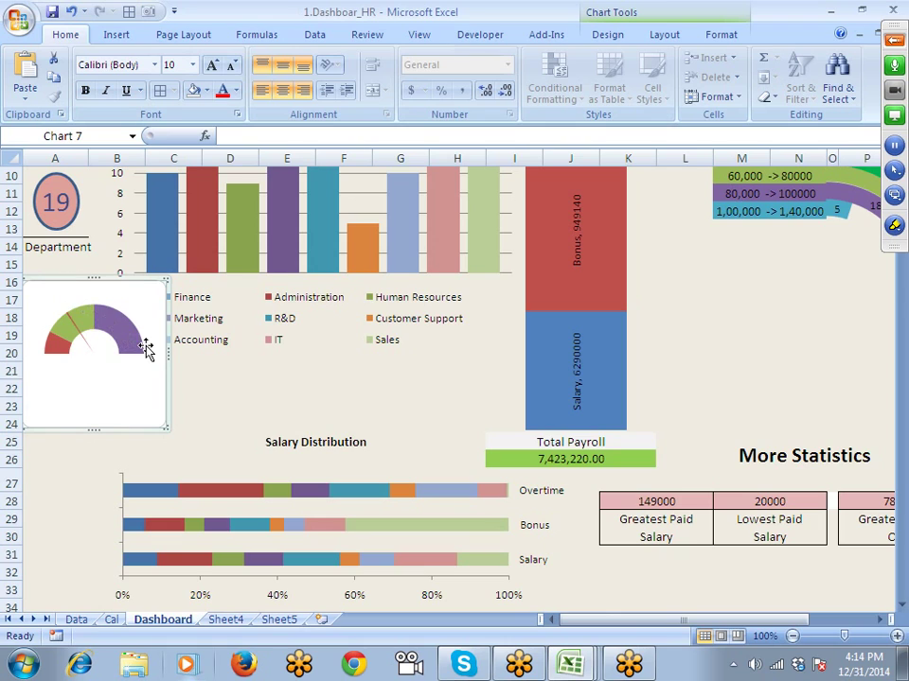
# Step: Enlarge the gauge chart slightly and place it under the Department label, from about row 17 to row 25
pyautogui.moveTo(94, 278); pyautogui.dragTo(134, 280)
pyautogui.moveTo(75, 278); pyautogui.dragTo(204, 304)
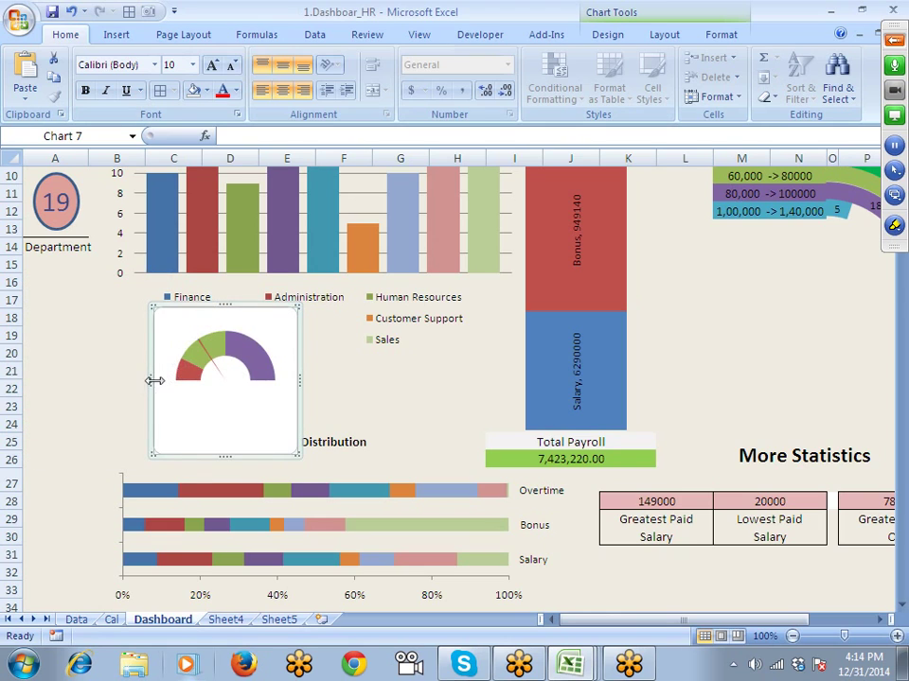
pyautogui.moveTo(155, 380)
pyautogui.mouseDown()
pyautogui.moveTo(165, 379)
pyautogui.moveTo(156, 379)
pyautogui.mouseUp()
pyautogui.moveTo(229, 450)
pyautogui.mouseDown()
pyautogui.moveTo(229, 422)
pyautogui.moveTo(228, 463)
pyautogui.mouseUp()
pyautogui.moveTo(299, 385); pyautogui.dragTo(315, 385)
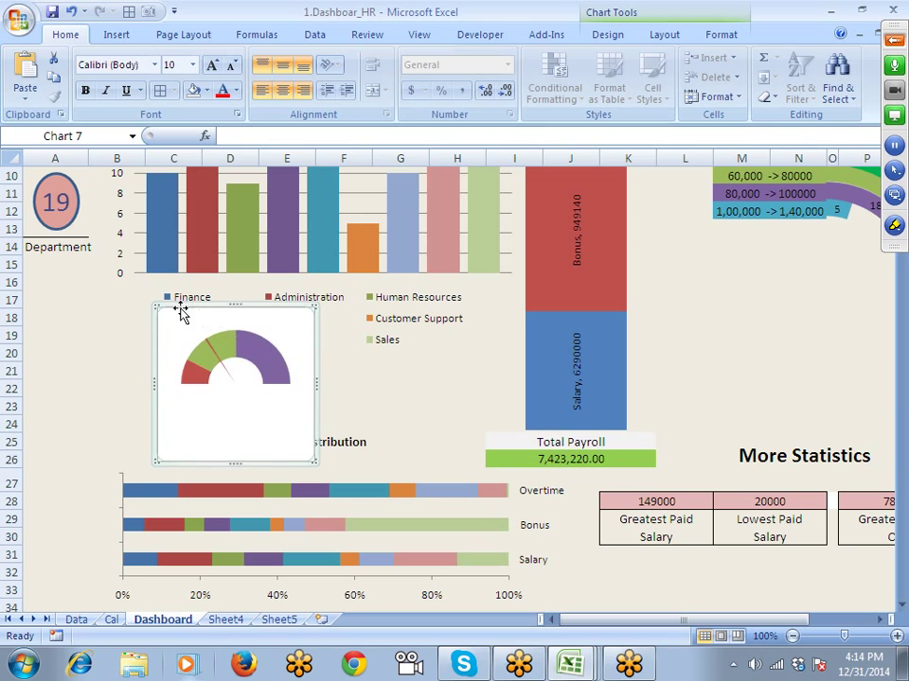
pyautogui.moveTo(181, 314); pyautogui.dragTo(42, 298)
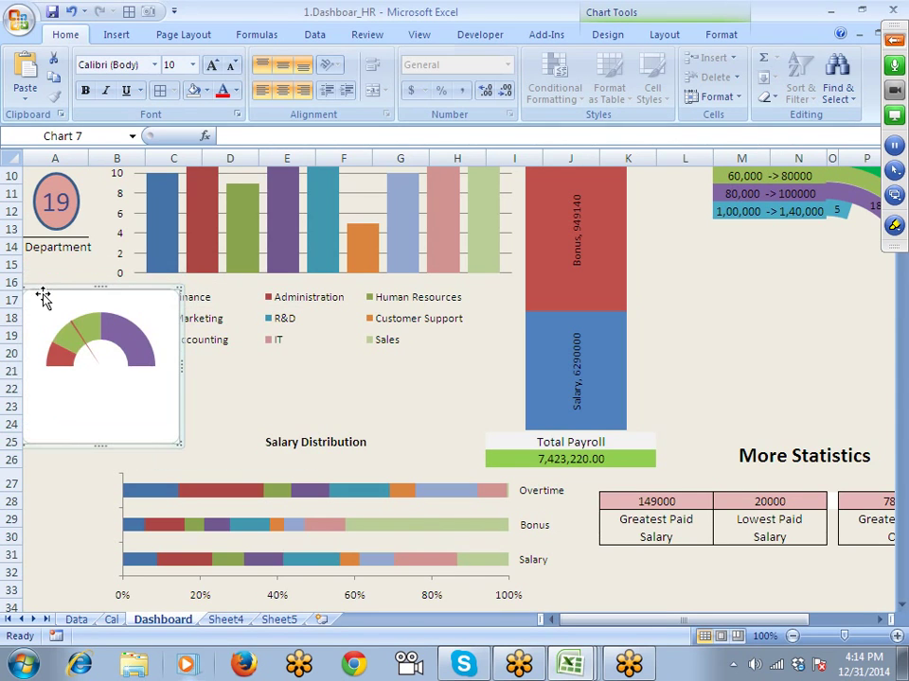
# Step: Insert a new column before column A on the Dashboard sheet
pyautogui.click(49, 158)
pyautogui.rightClick(49, 159)
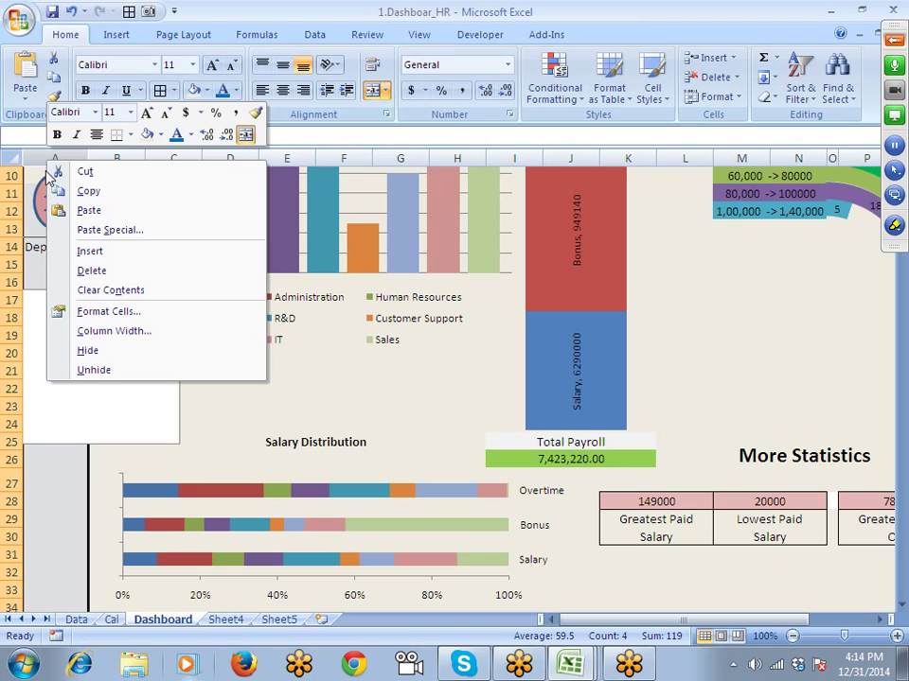
pyautogui.click(100, 253)
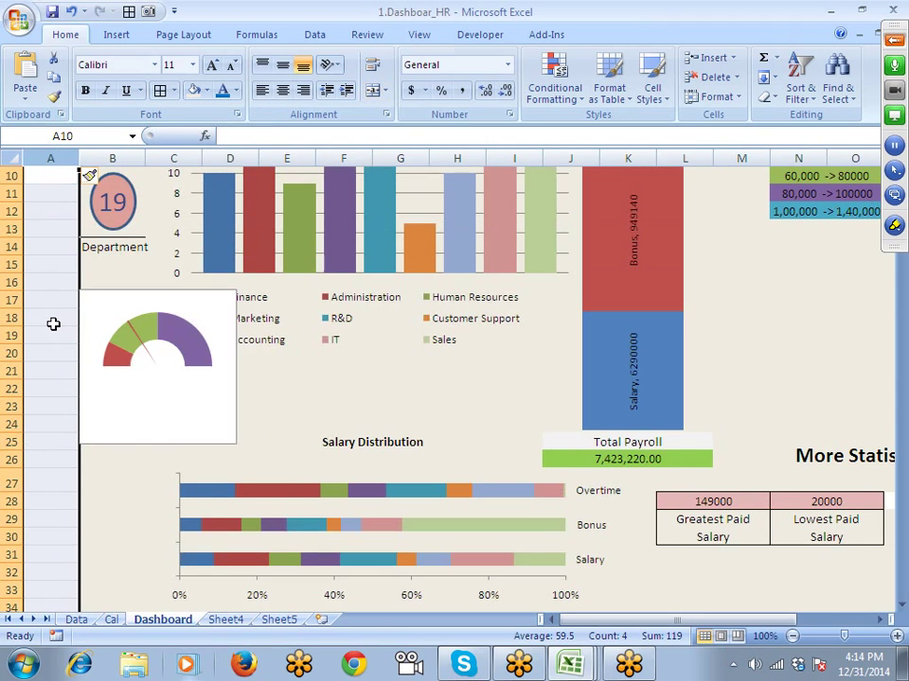
# Step: Fit the gauge chart into about A14:C23 beneath the Department label and remove its background fill
pyautogui.click(42, 314)
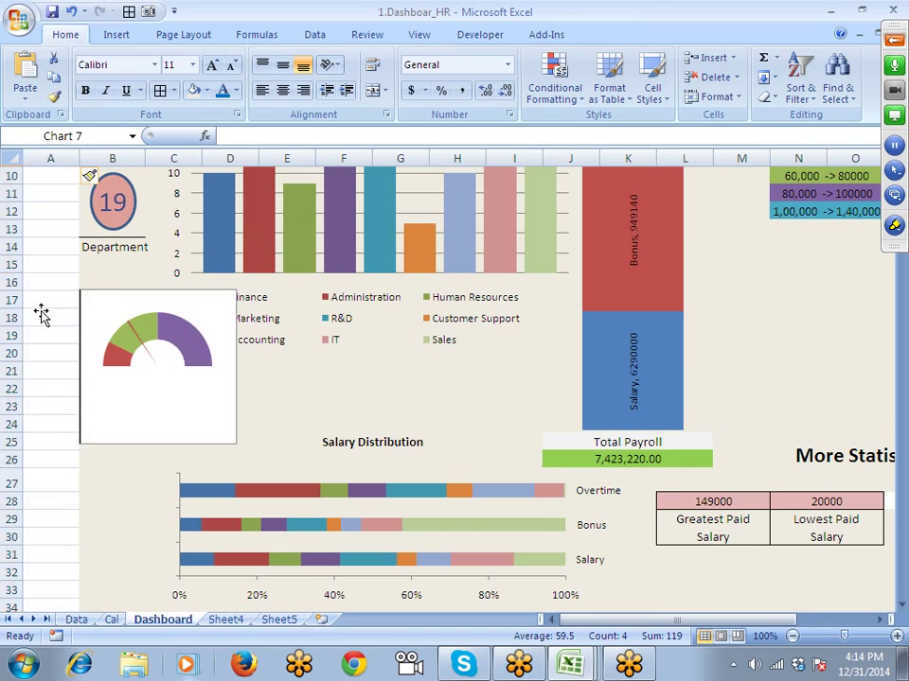
pyautogui.moveTo(42, 314); pyautogui.dragTo(110, 253)
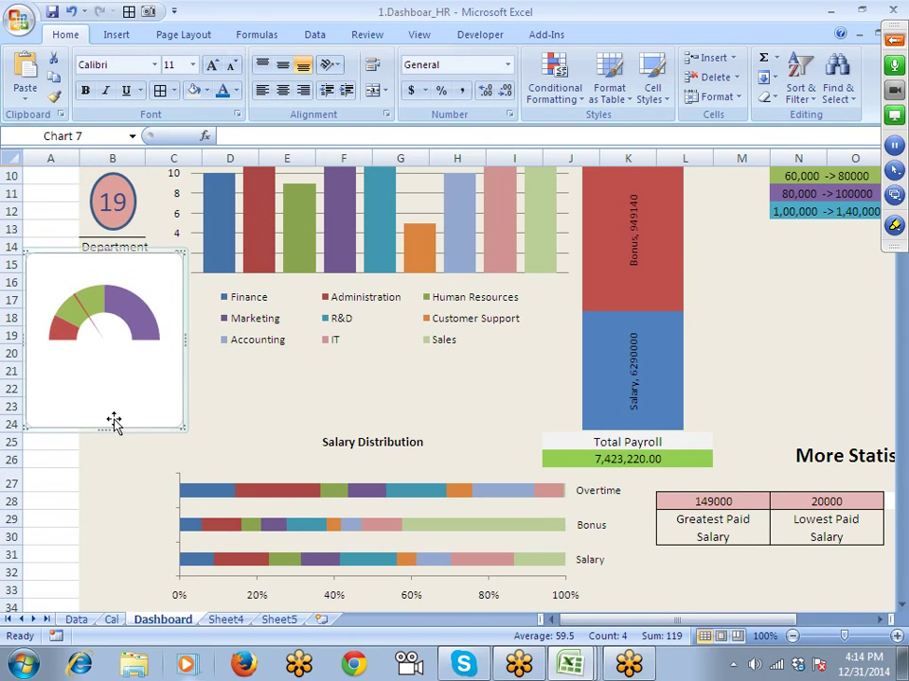
pyautogui.moveTo(110, 426); pyautogui.dragTo(109, 400)
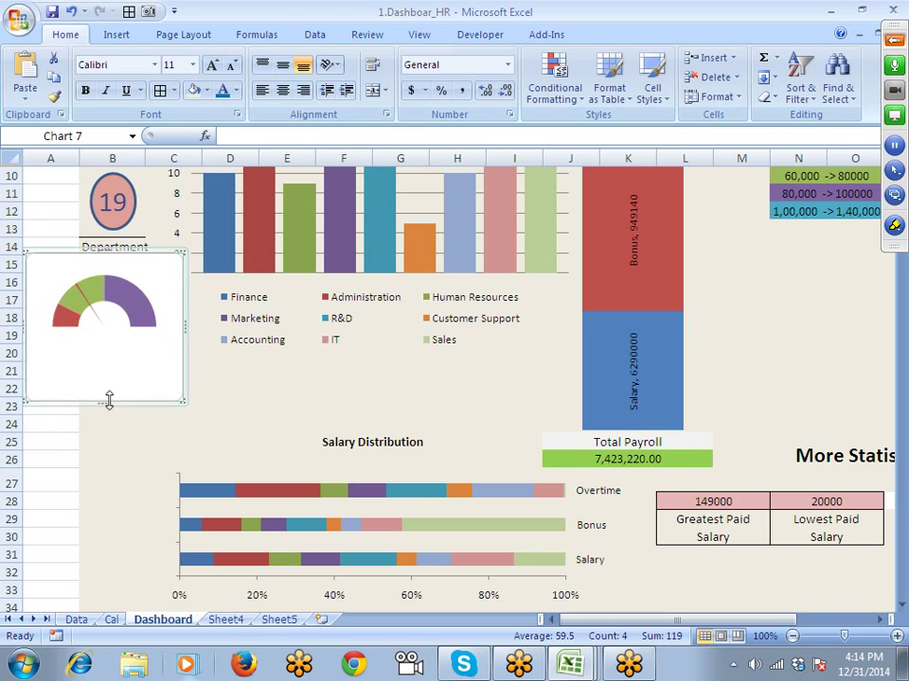
pyautogui.click(193, 91)
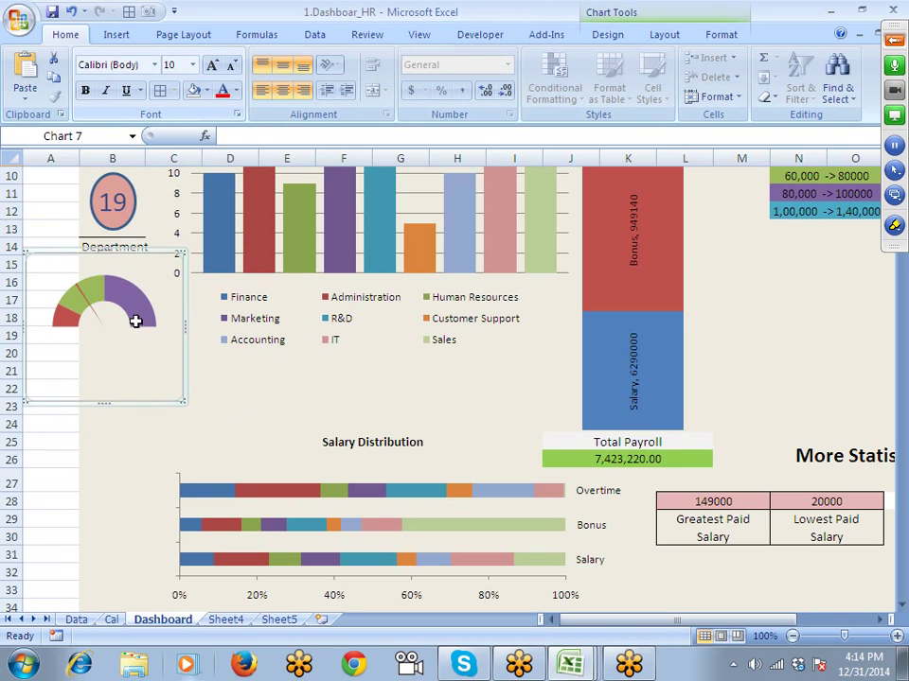
# Step: Fill cells A1:A35 of the new column with the dashboard's beige background color
pyautogui.click(71, 159)
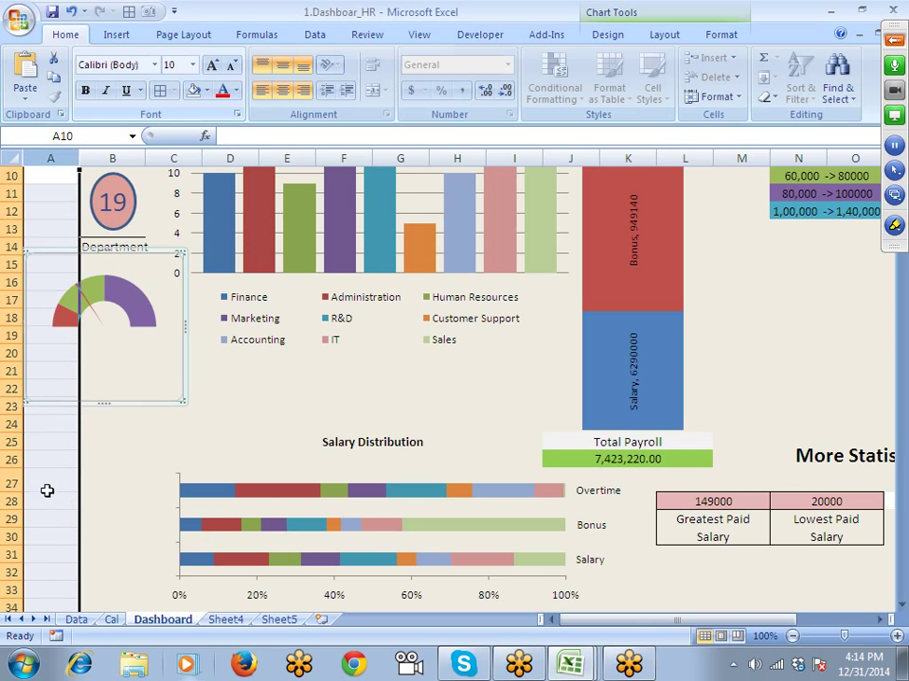
pyautogui.scroll(-5, 50, 486)
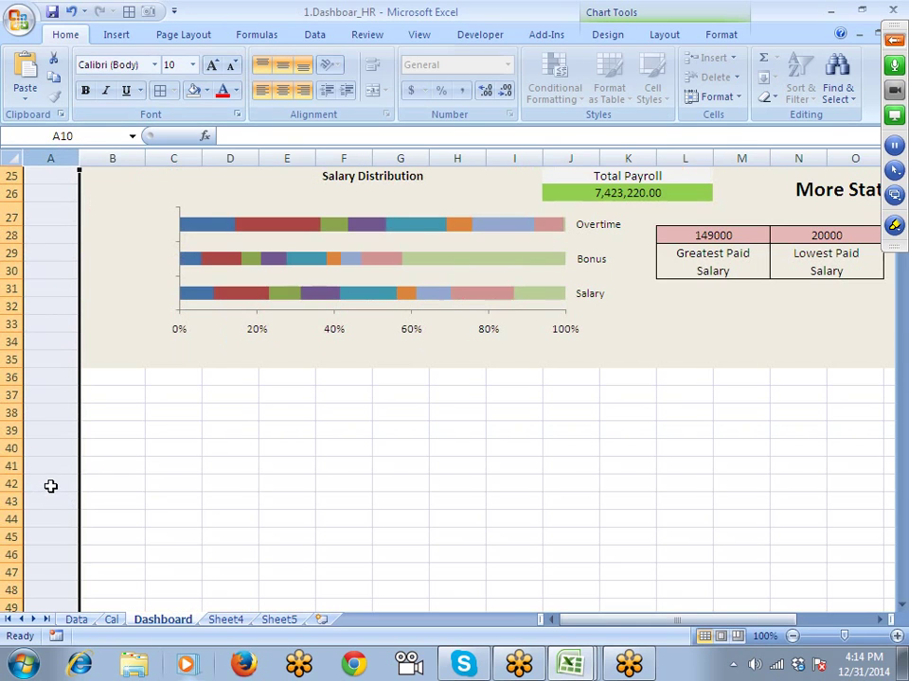
pyautogui.click(64, 359)
pyautogui.hotkey('ctrl', 'shift', 'Up')
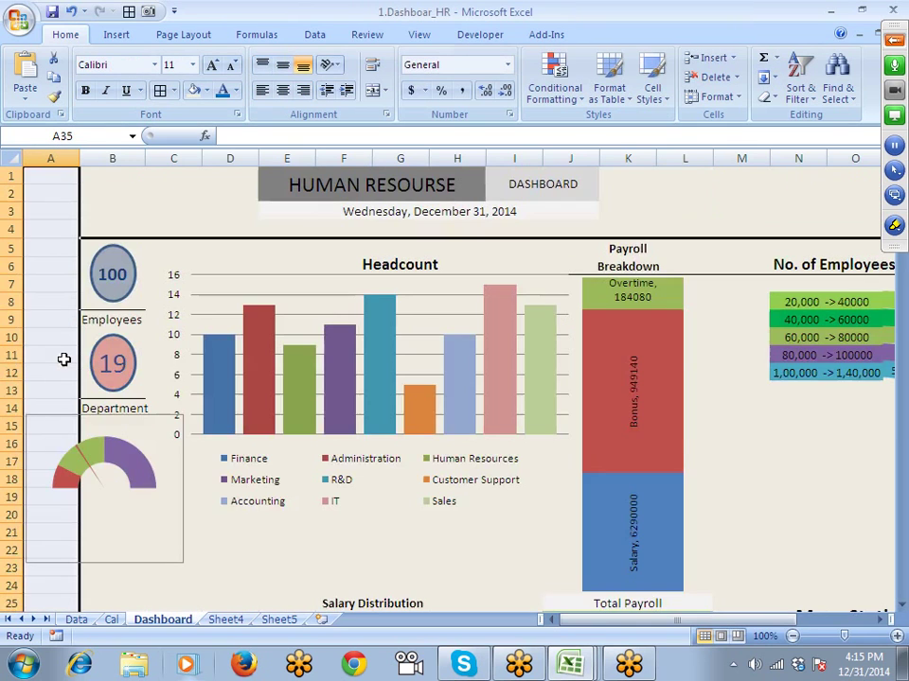
pyautogui.click(192, 90)
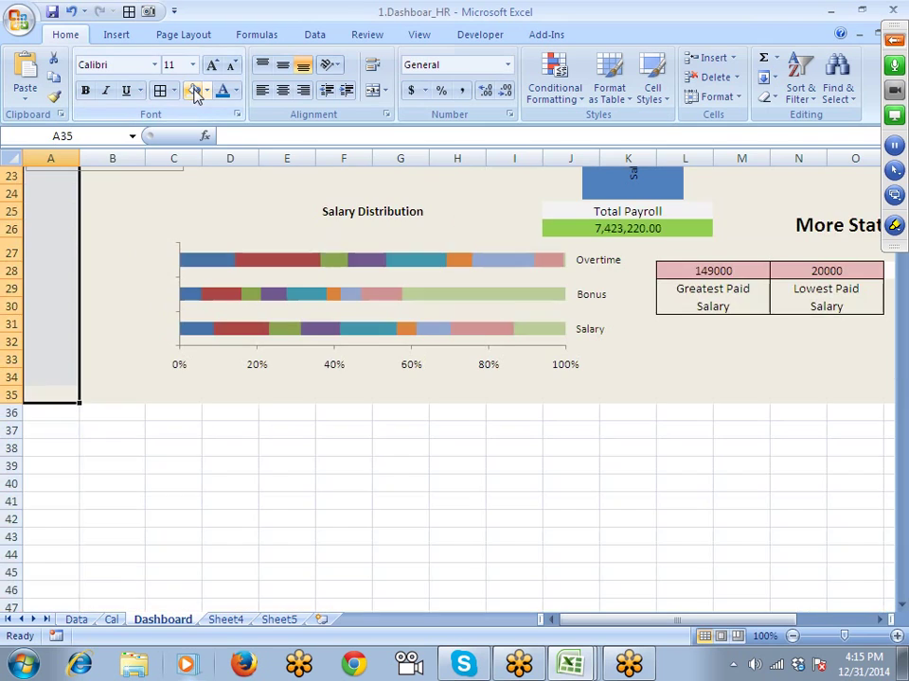
pyautogui.scroll(5, 130, 265)
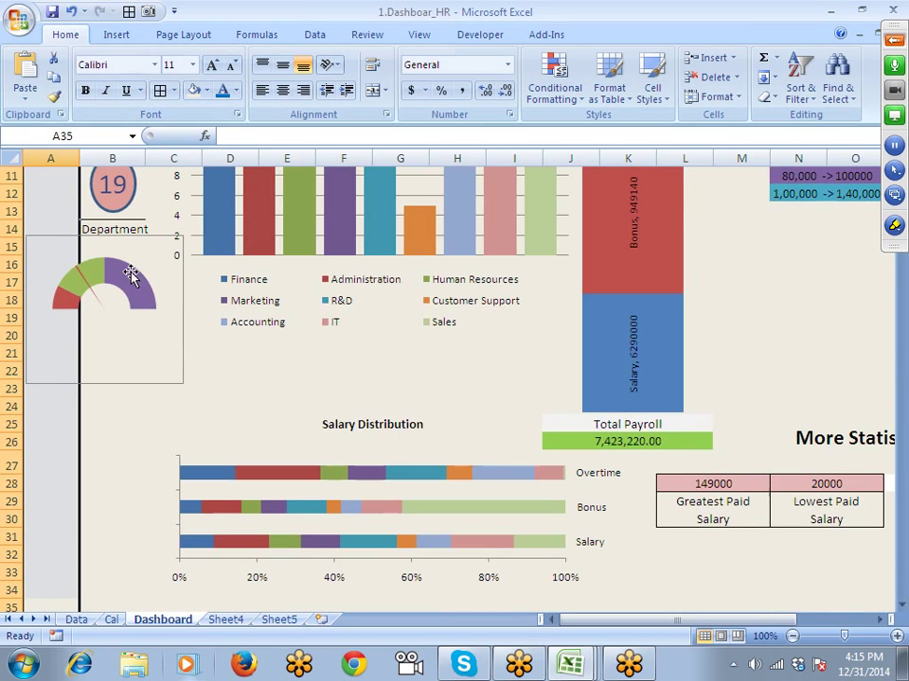
# Step: Set the gauge chart's border to no line and save the workbook
pyautogui.click(133, 409)
pyautogui.click(167, 385)
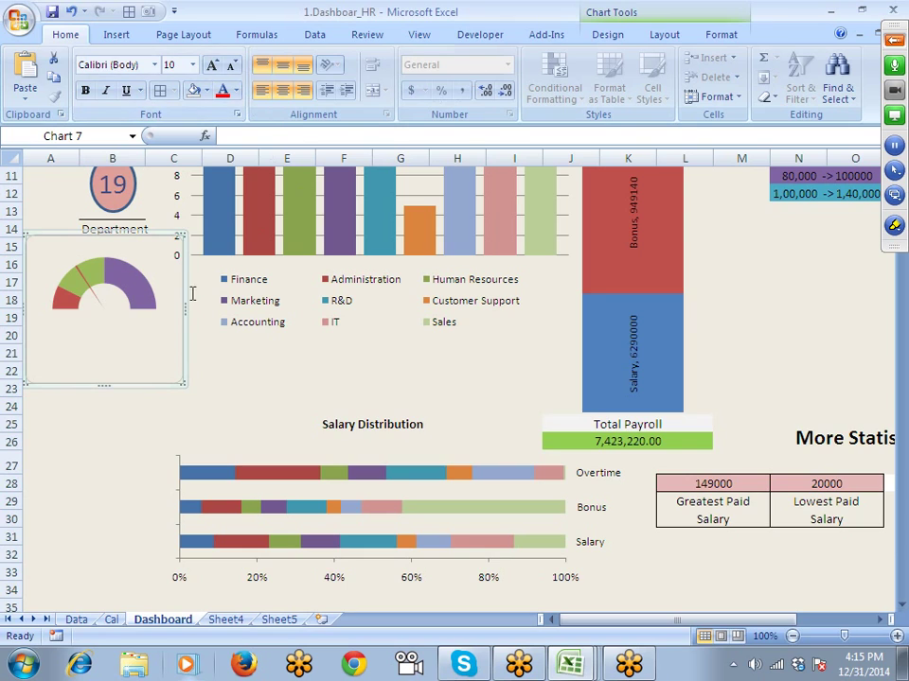
pyautogui.rightClick(176, 335)
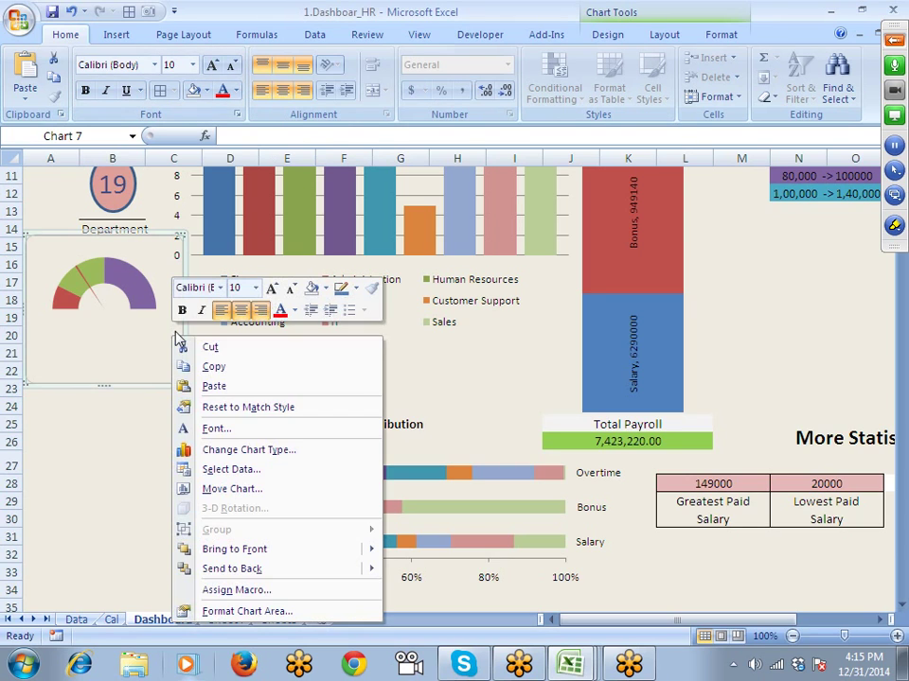
pyautogui.click(239, 614)
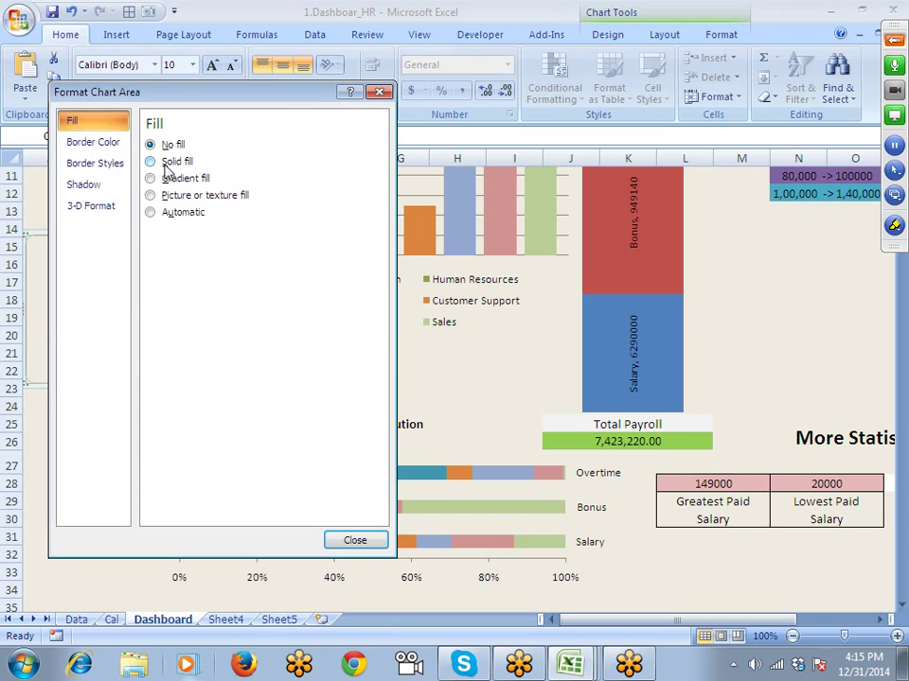
pyautogui.click(100, 144)
pyautogui.click(162, 144)
pyautogui.click(339, 540)
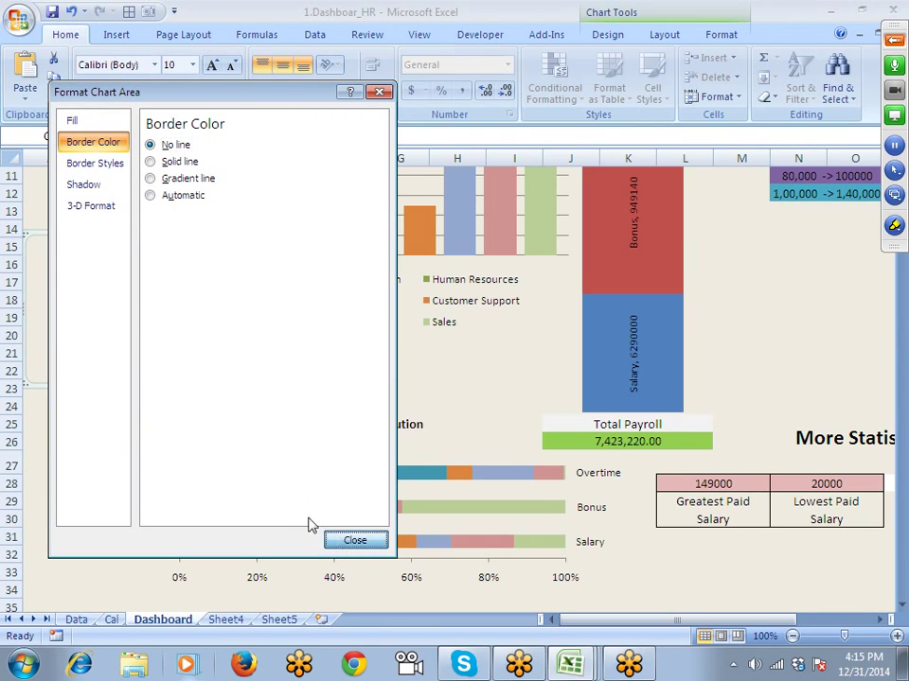
pyautogui.click(367, 545)
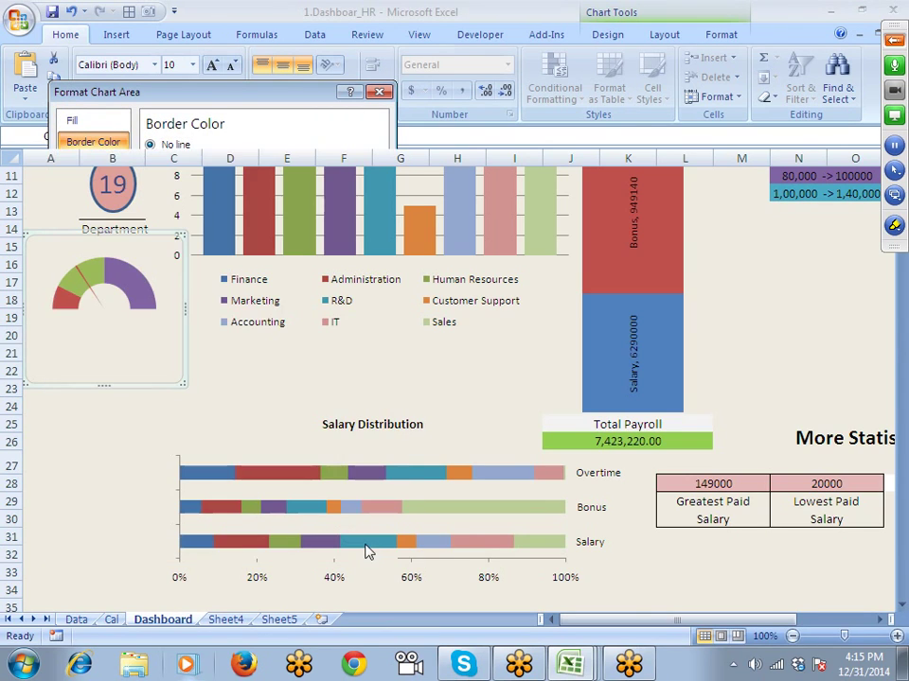
pyautogui.click(96, 409)
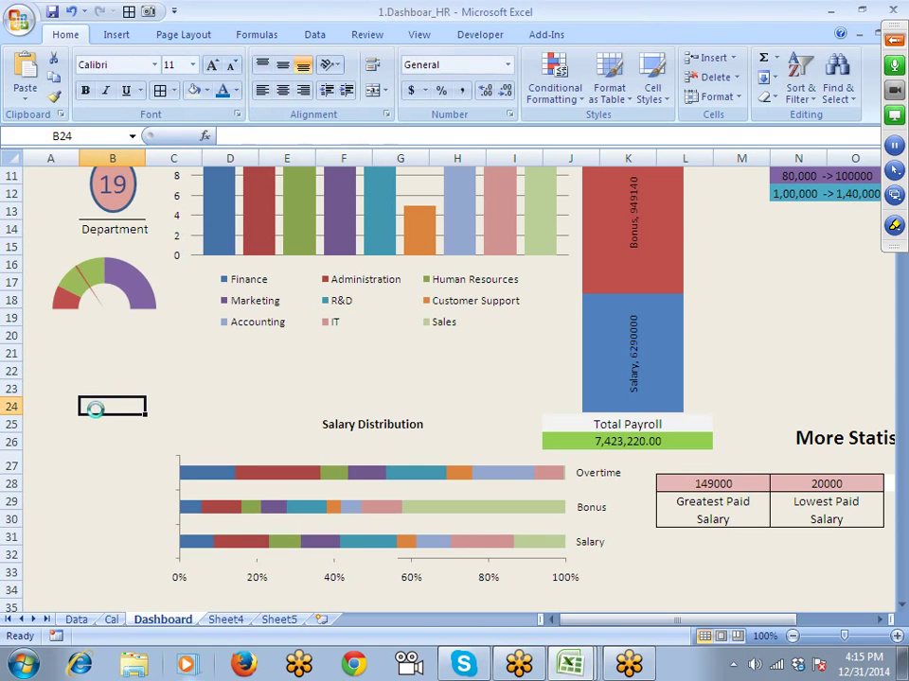
pyautogui.hotkey('ctrl', 's')
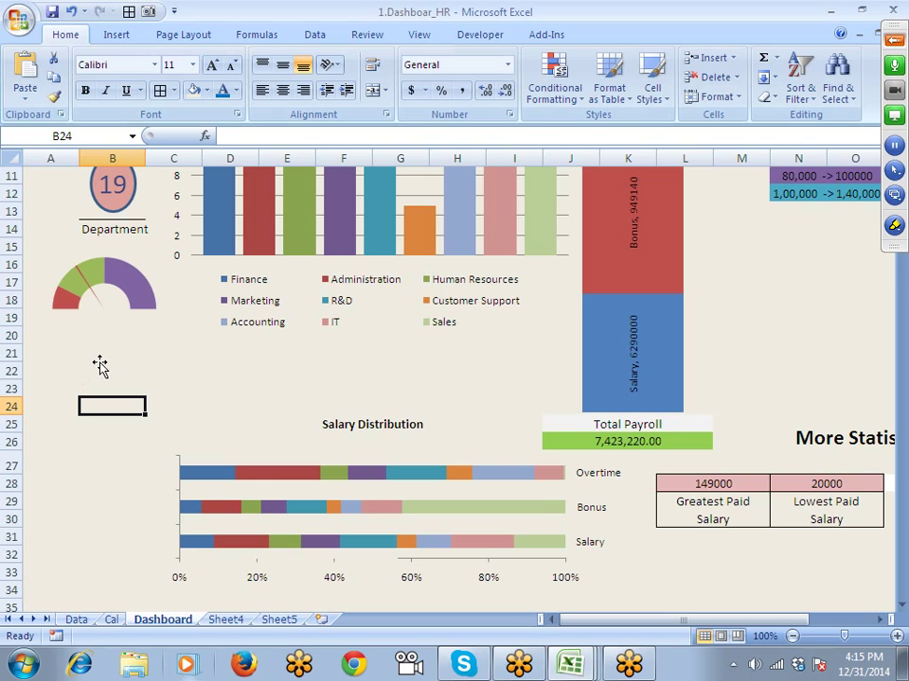
# Step: Merge and center cells A19:C19 directly beneath the gauge on the Dashboard sheet
pyautogui.press('Up')
pyautogui.press('Up')
pyautogui.press('Up')
pyautogui.press('Up')
pyautogui.press('Up')
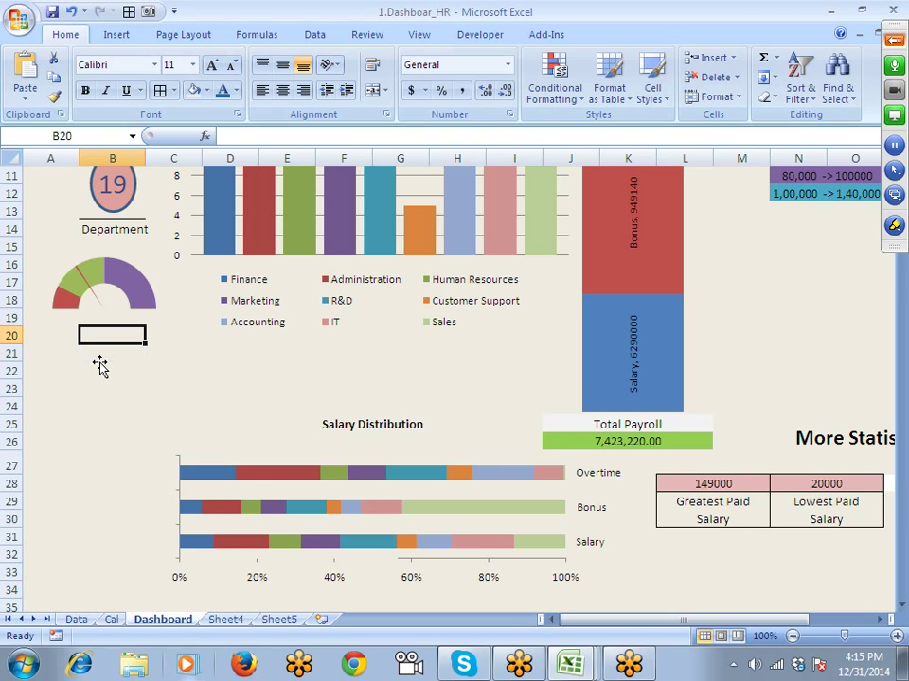
pyautogui.hotkey('shift', 'Right')
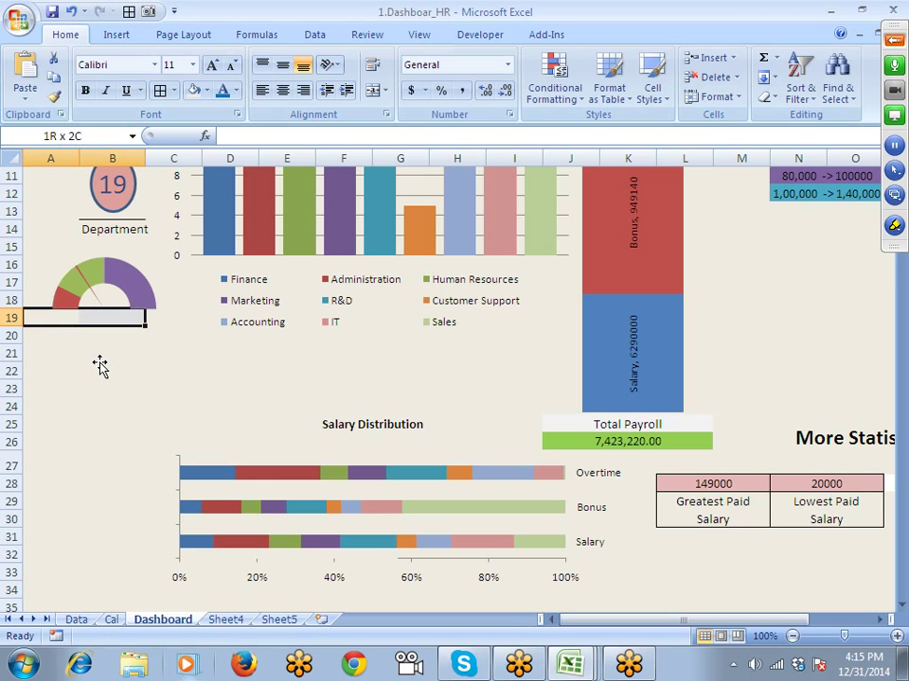
pyautogui.hotkey('shift', 'Right')
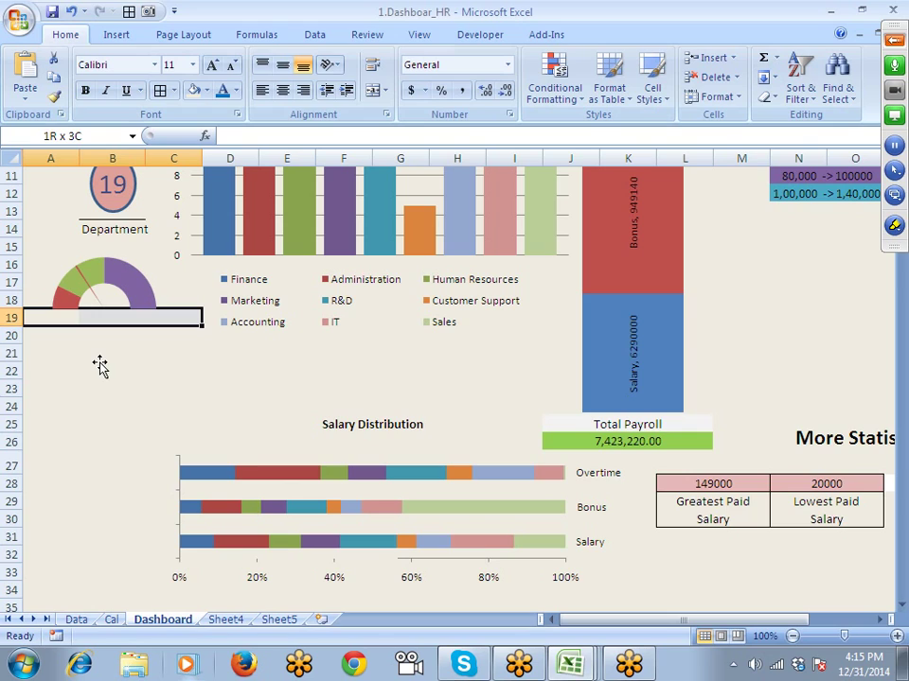
pyautogui.click(372, 90)
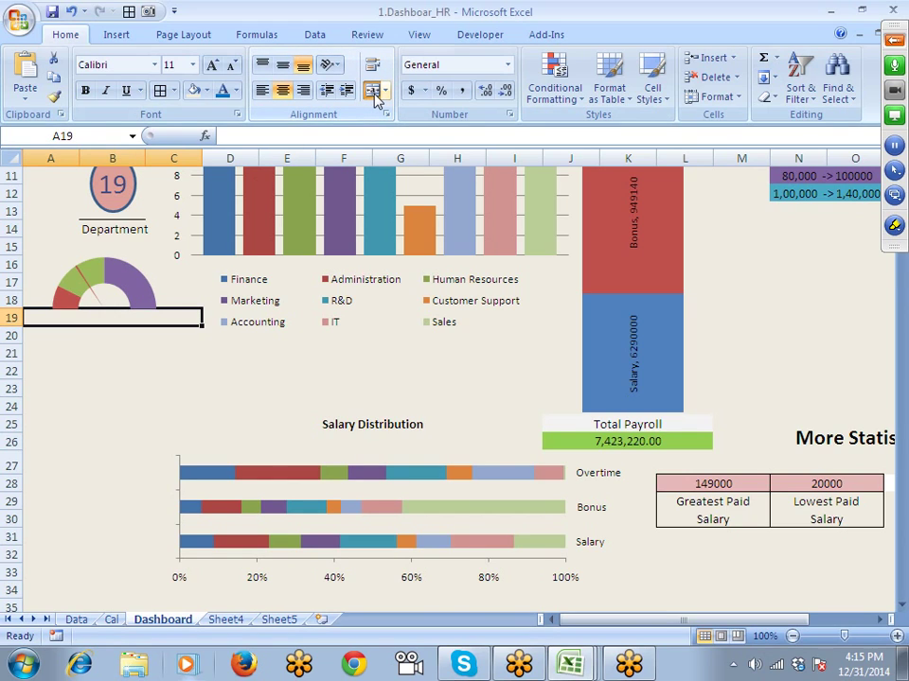
# Step: Enter the label "Average Sick Days" in the merged cell under the gauge and save the workbook
pyautogui.write('Av')
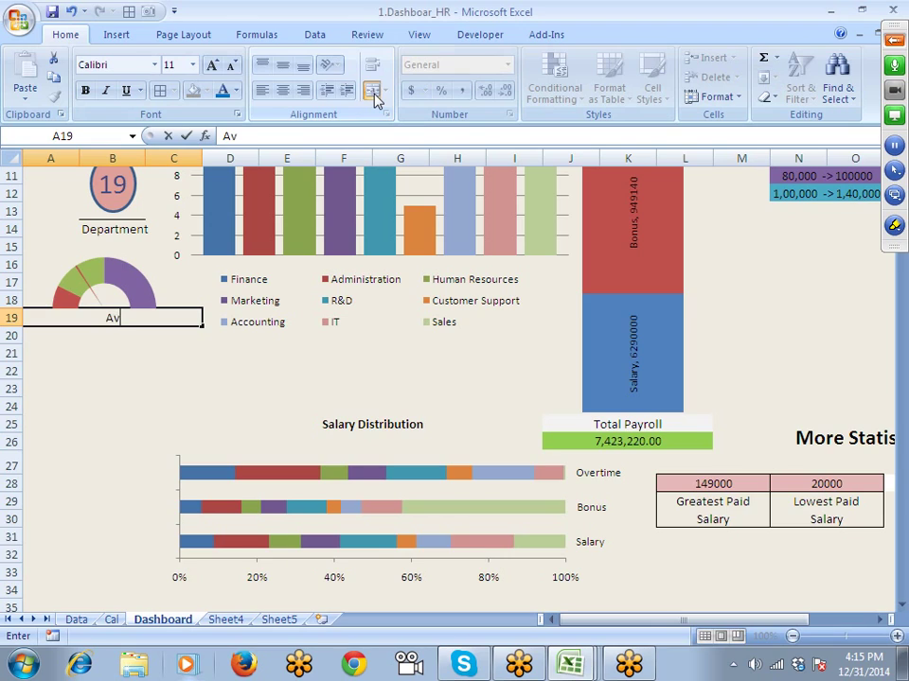
pyautogui.write('erage S')
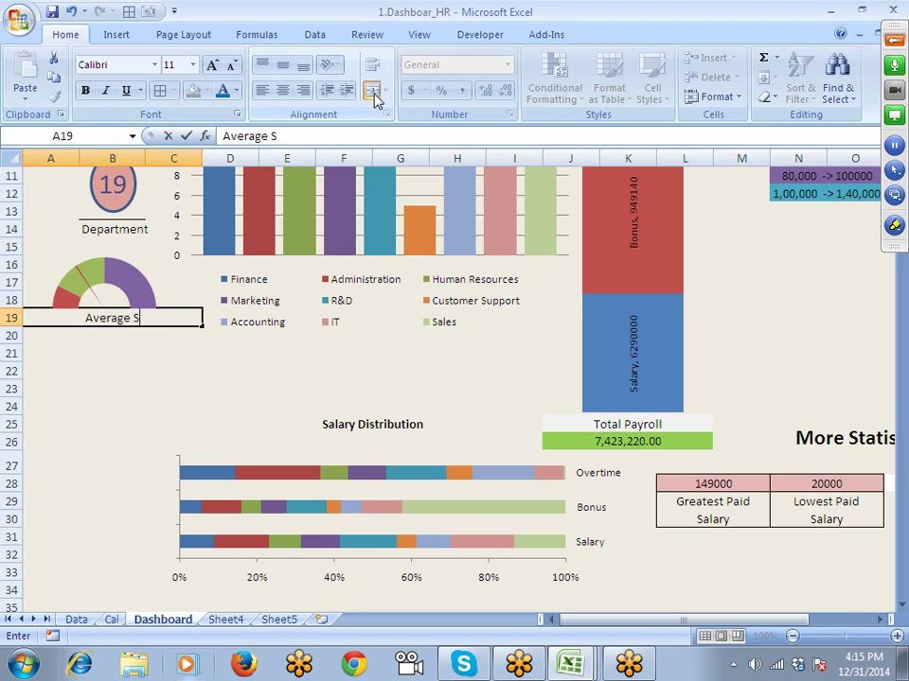
pyautogui.write('ic')
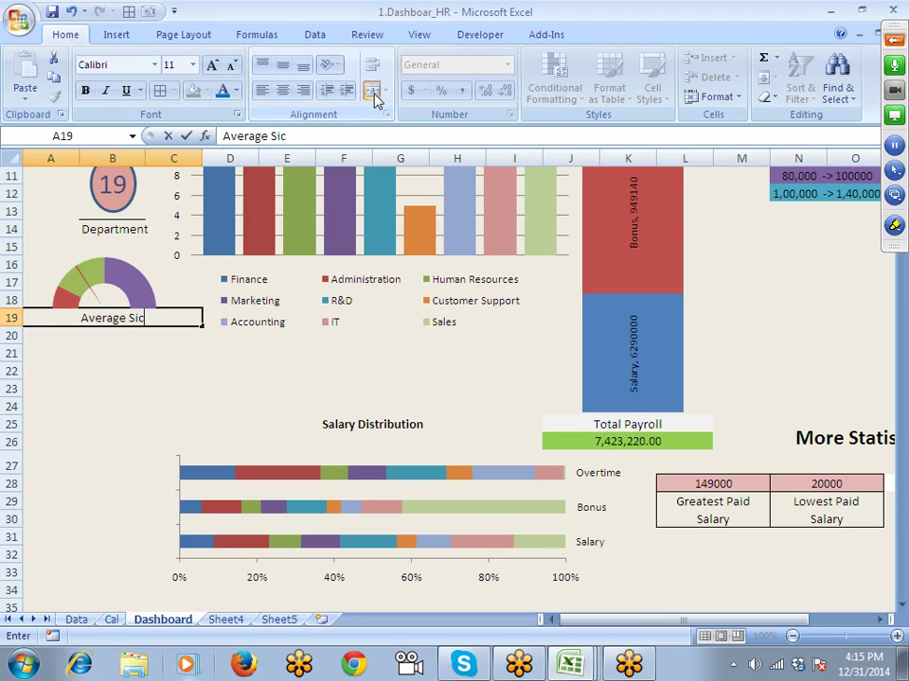
pyautogui.write('k Days')
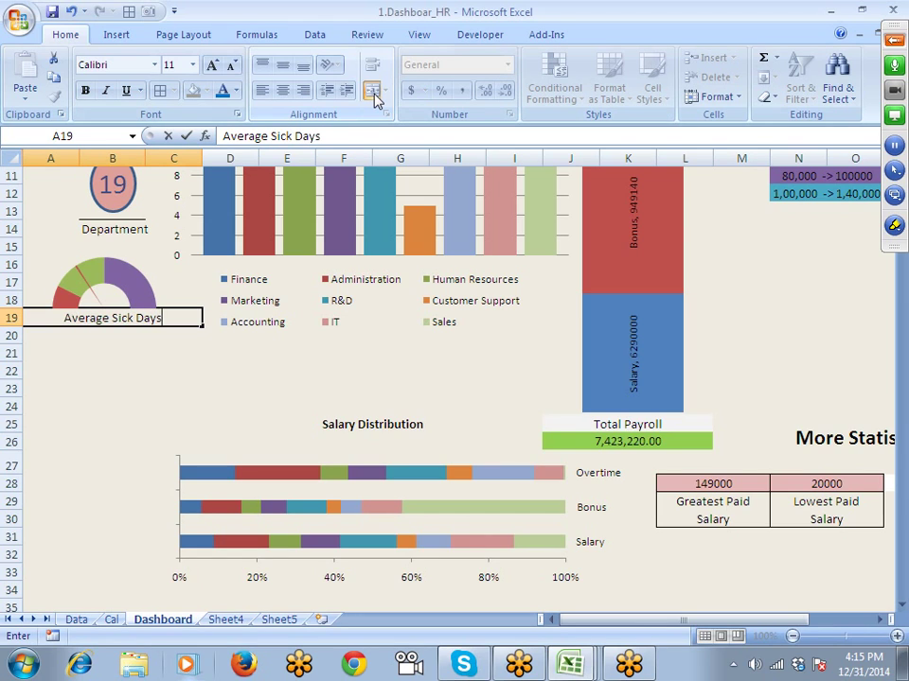
pyautogui.press('Return')
pyautogui.press('Up')
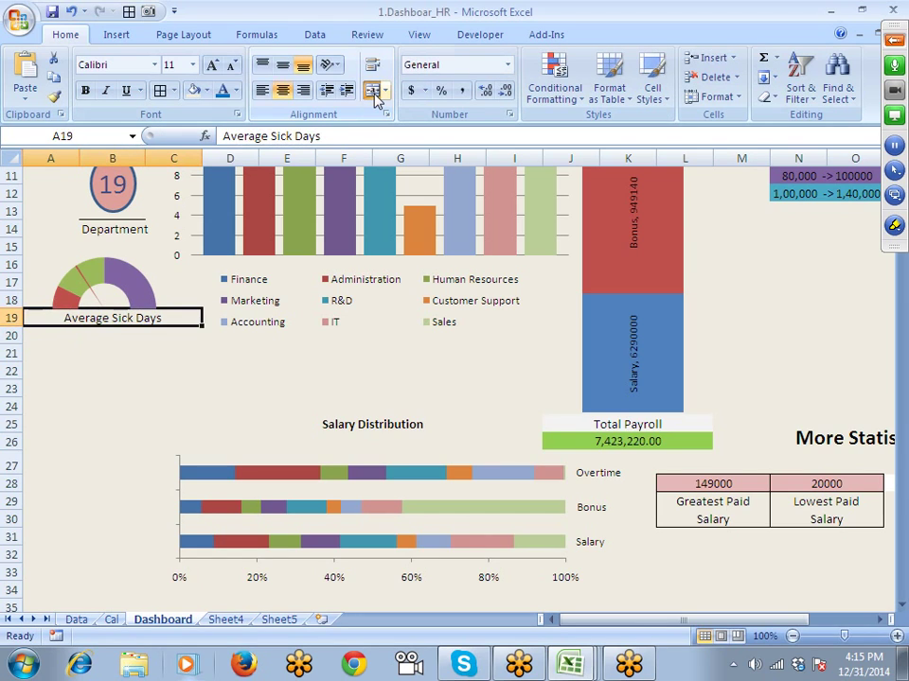
pyautogui.click(97, 534)
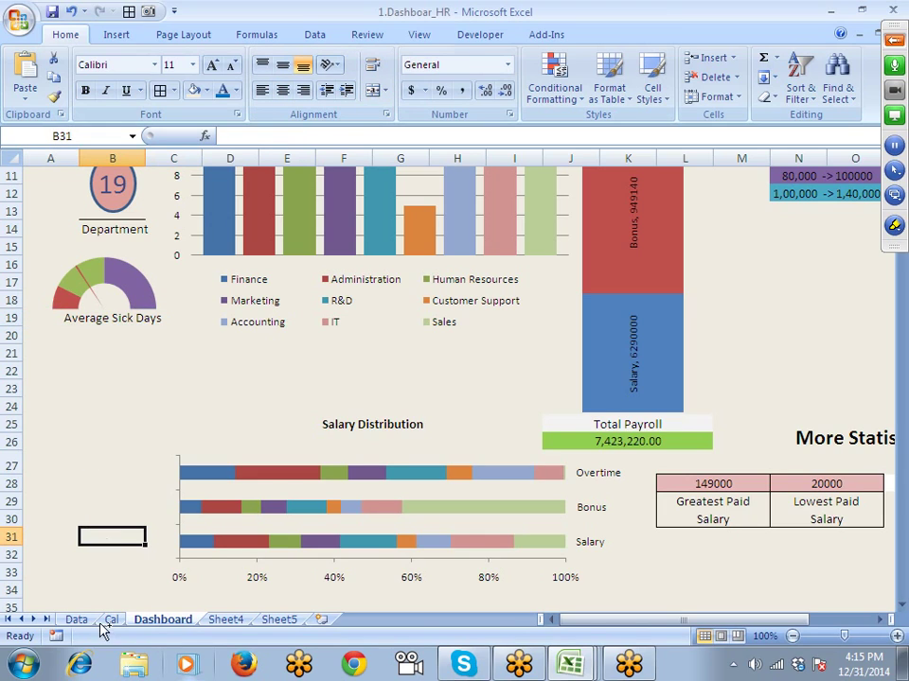
pyautogui.hotkey('ctrl', 's')
# Step: Set the gauge's Pointer value in D33 of the Cal sheet to 2 and check the needle on the Dashboard
pyautogui.click(112, 620)
pyautogui.click(145, 625)
pyautogui.click(111, 620)
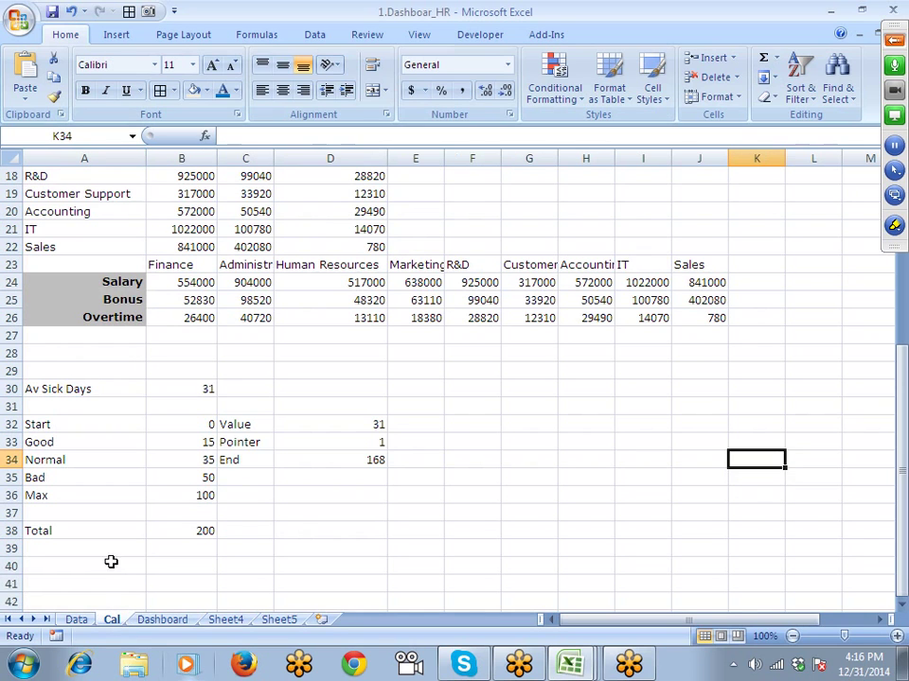
pyautogui.click(348, 443)
pyautogui.write('2')
pyautogui.press('Return')
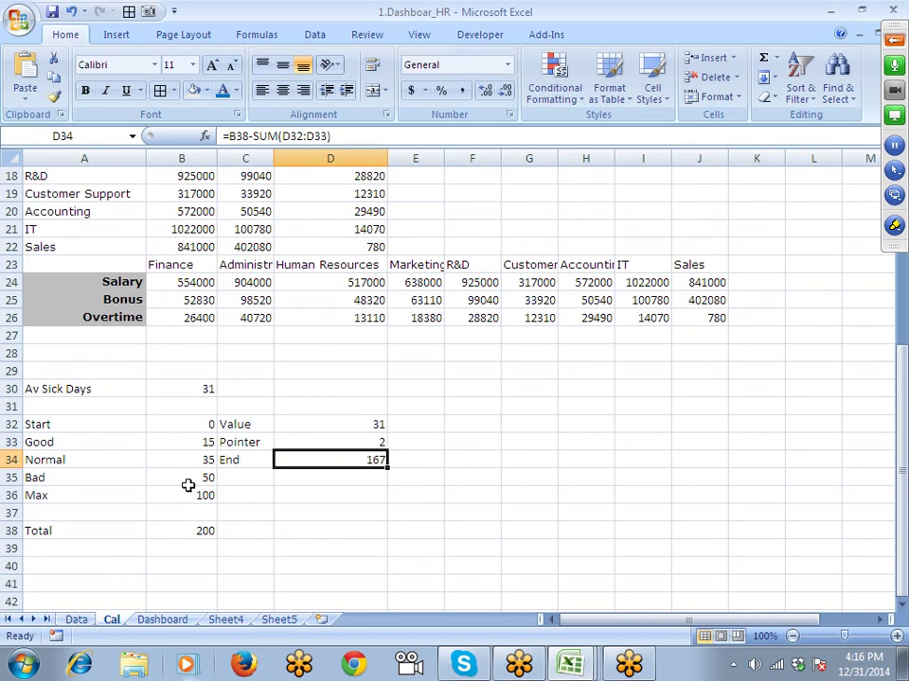
pyautogui.click(163, 620)
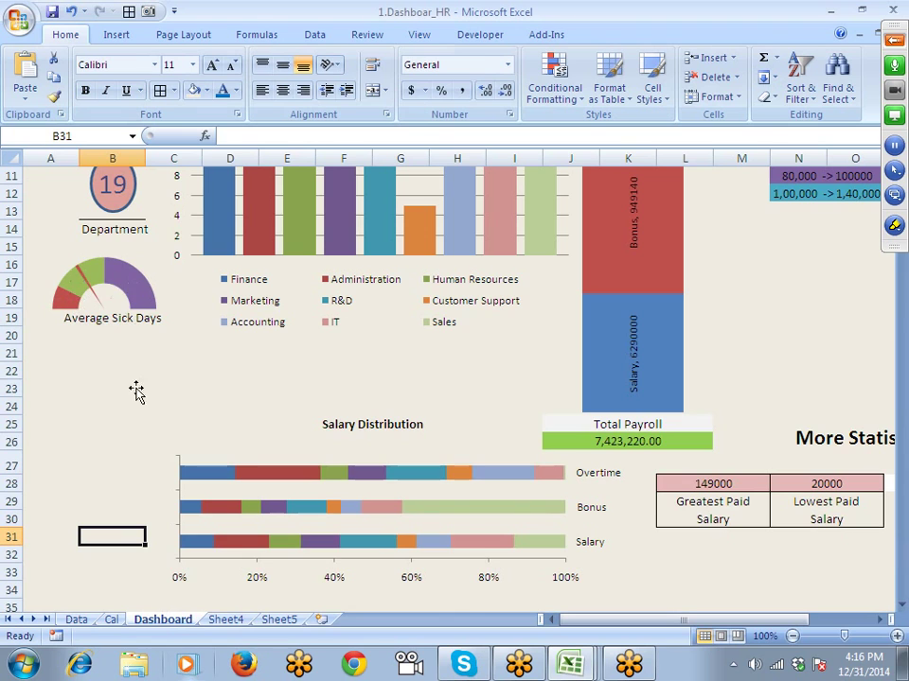
# Step: Set the Pointer value in D33 of the Cal sheet to 3 and check the needle on the Dashboard
pyautogui.click(76, 620)
pyautogui.click(111, 620)
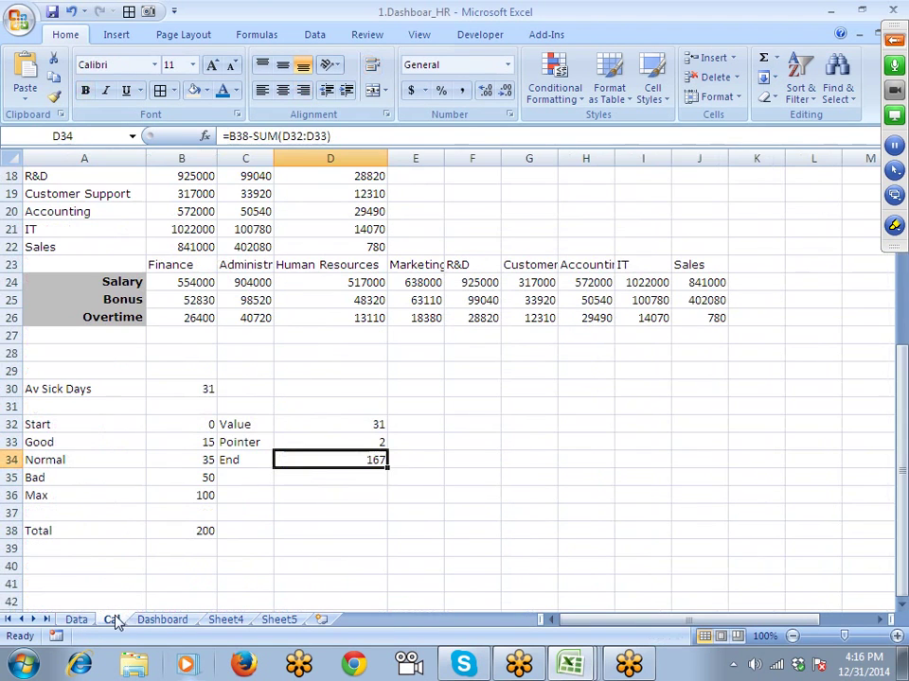
pyautogui.click(369, 440)
pyautogui.write('3')
pyautogui.press('Return')
pyautogui.click(163, 620)
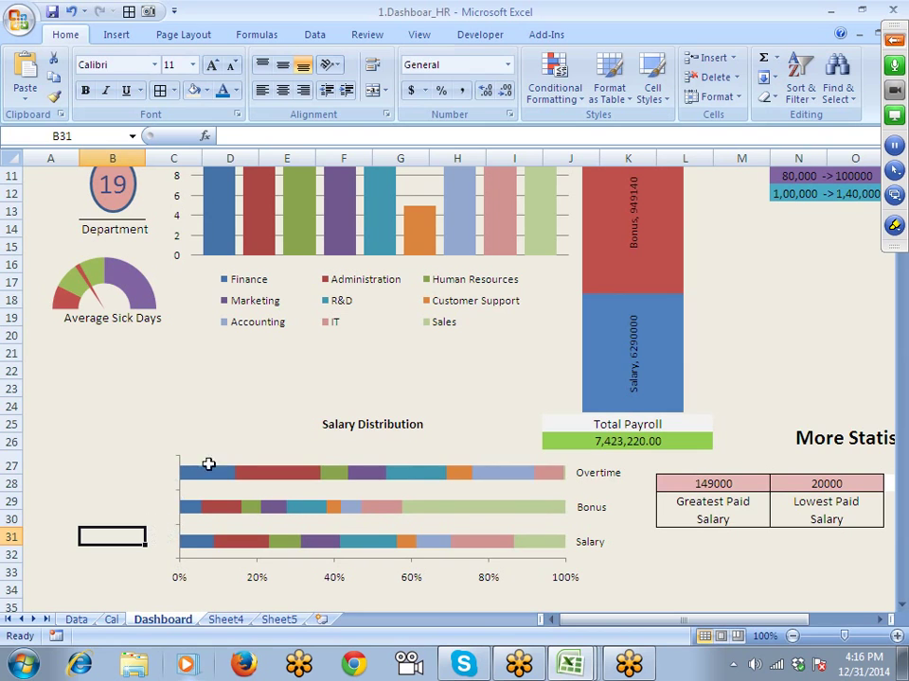
# Step: Copy the gauge calculation block A30:D38 on the Cal sheet and paste it at A42
pyautogui.click(79, 620)
pyautogui.click(111, 620)
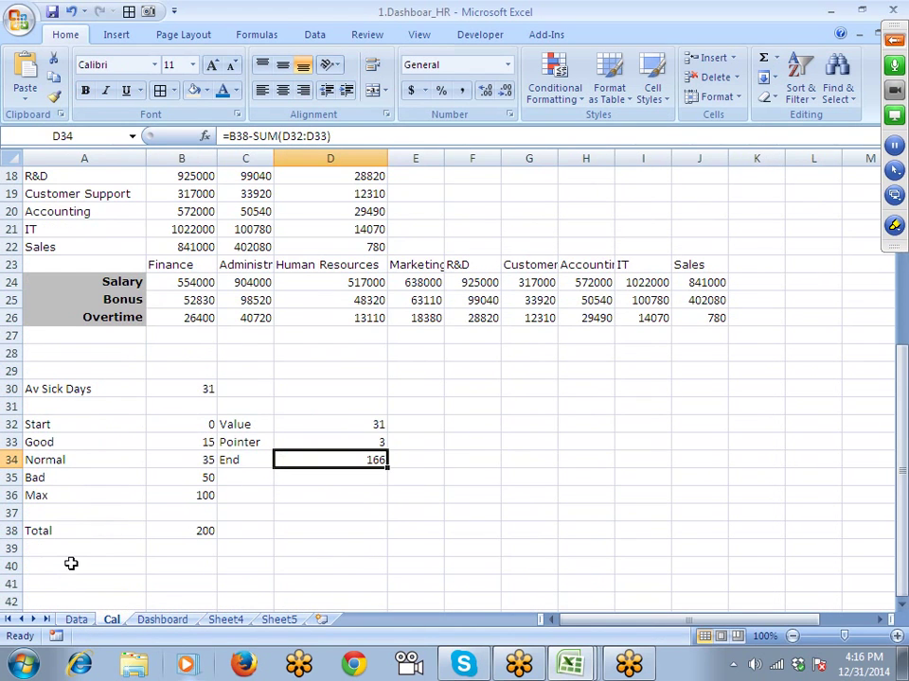
pyautogui.scroll(-3, 85, 559)
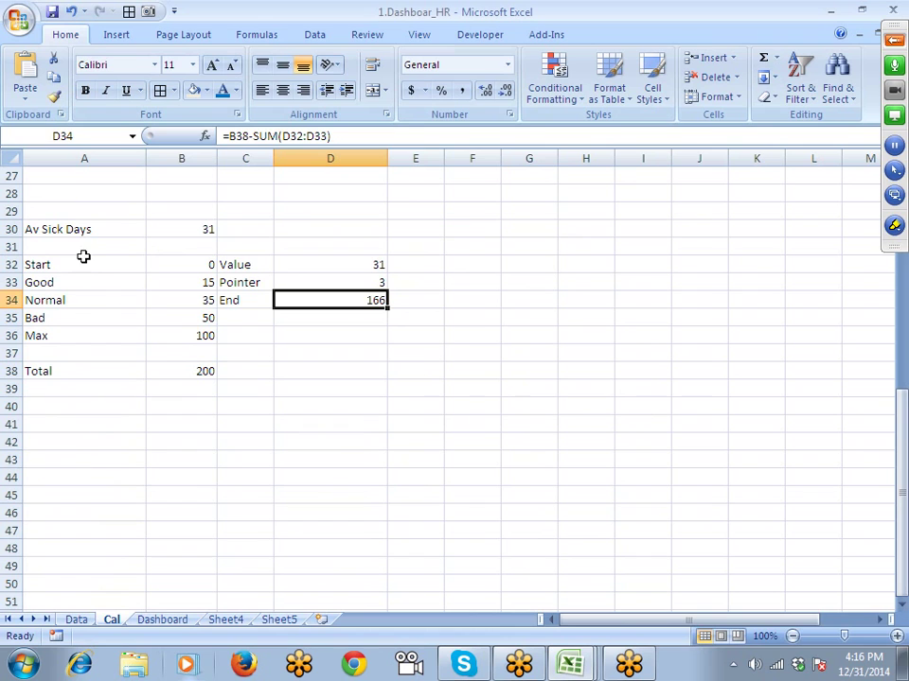
pyautogui.moveTo(63, 234); pyautogui.dragTo(310, 377)
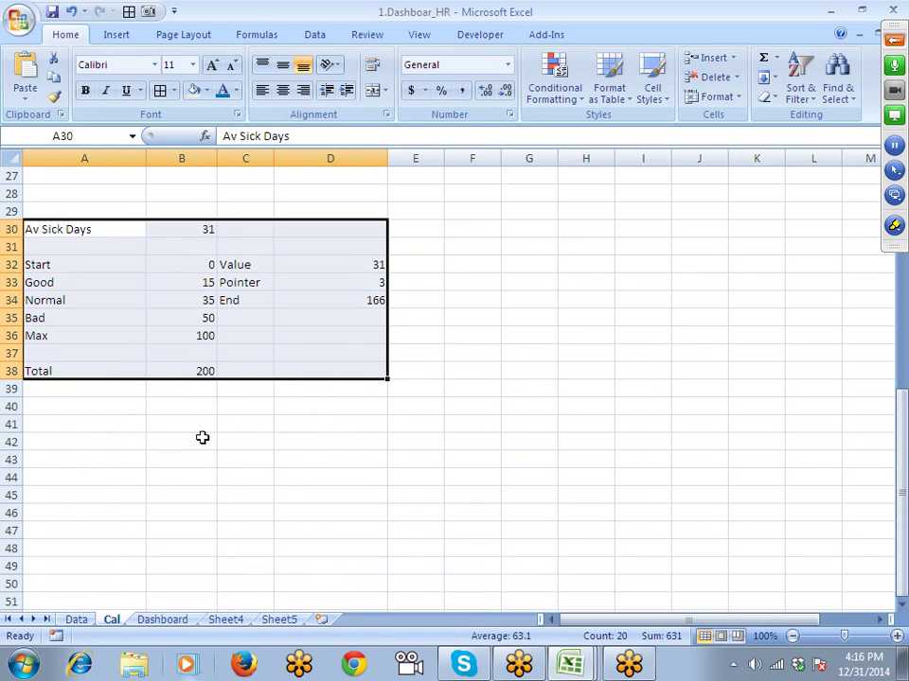
pyautogui.hotkey('ctrl', 'c')
pyautogui.click(73, 434)
pyautogui.hotkey('ctrl', 'v')
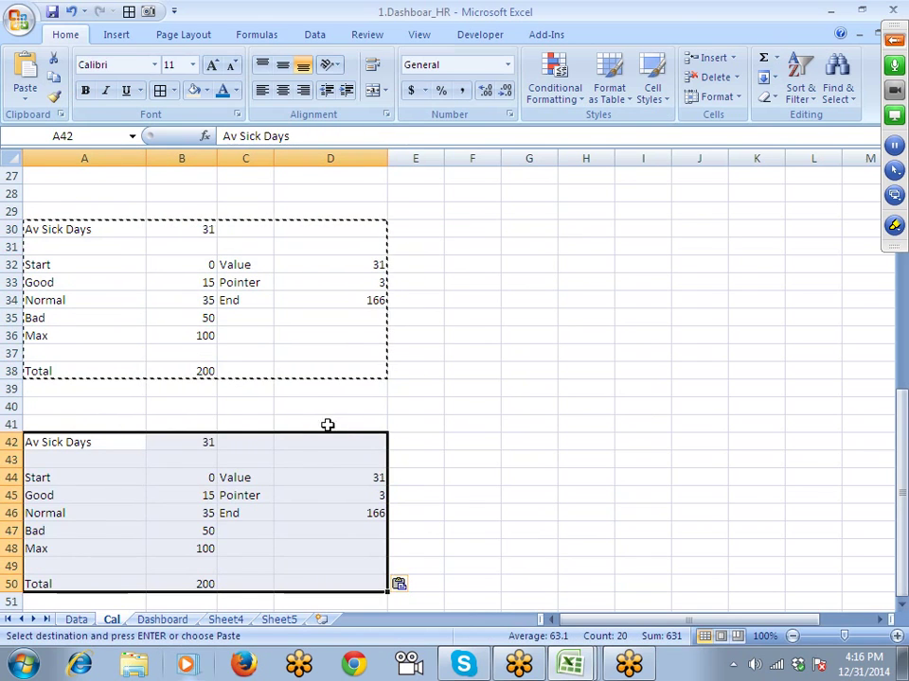
pyautogui.press('Escape')
# Step: Change the average formula in B42 to use the Performance Score column: =ROUNDUP(AVERAGEA(Data!H:H)*9,0)
pyautogui.click(199, 442)
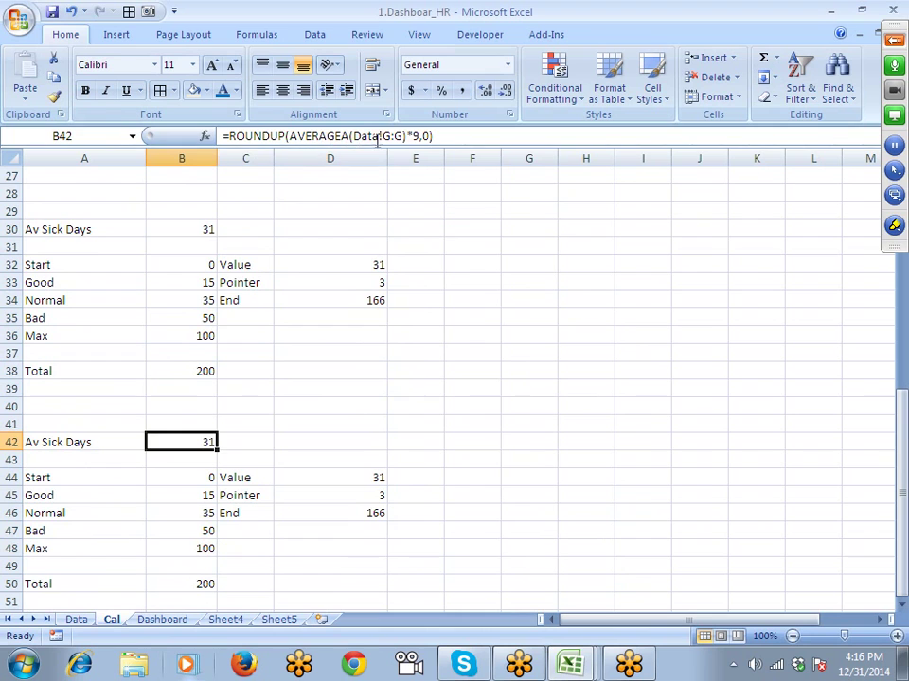
pyautogui.click(77, 619)
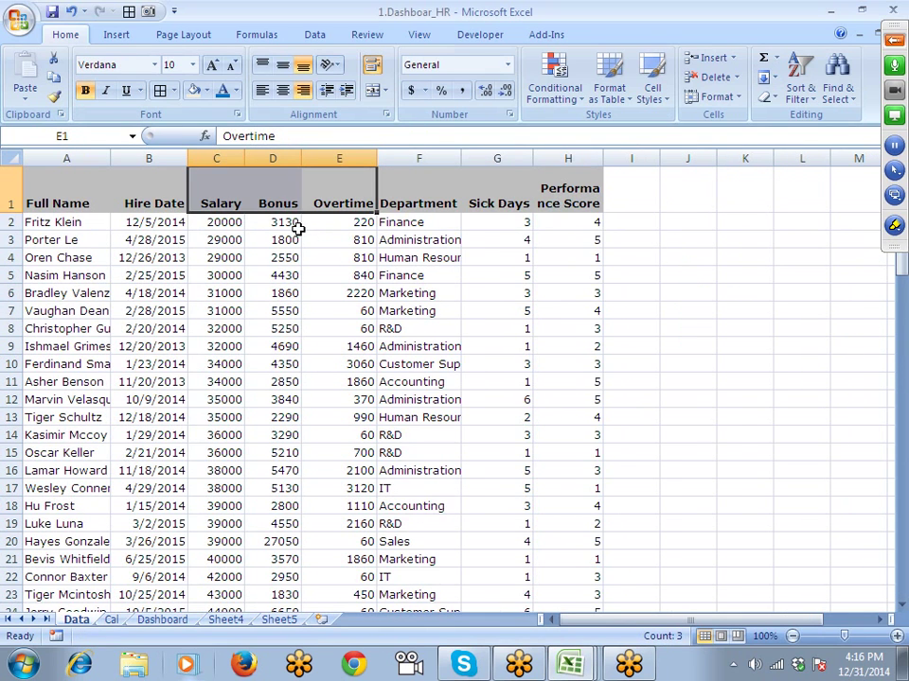
pyautogui.click(567, 158)
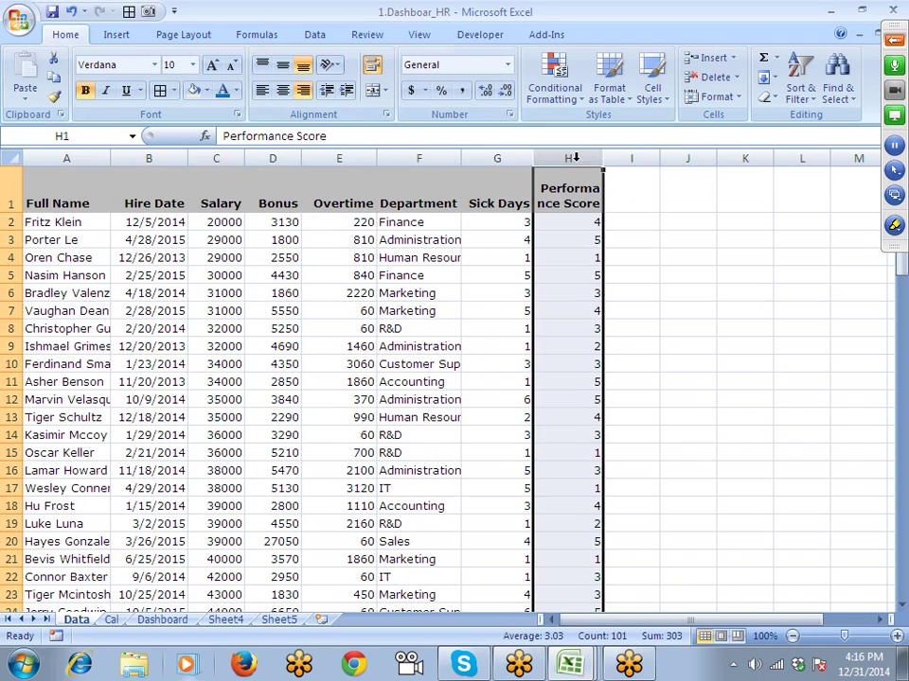
pyautogui.click(110, 620)
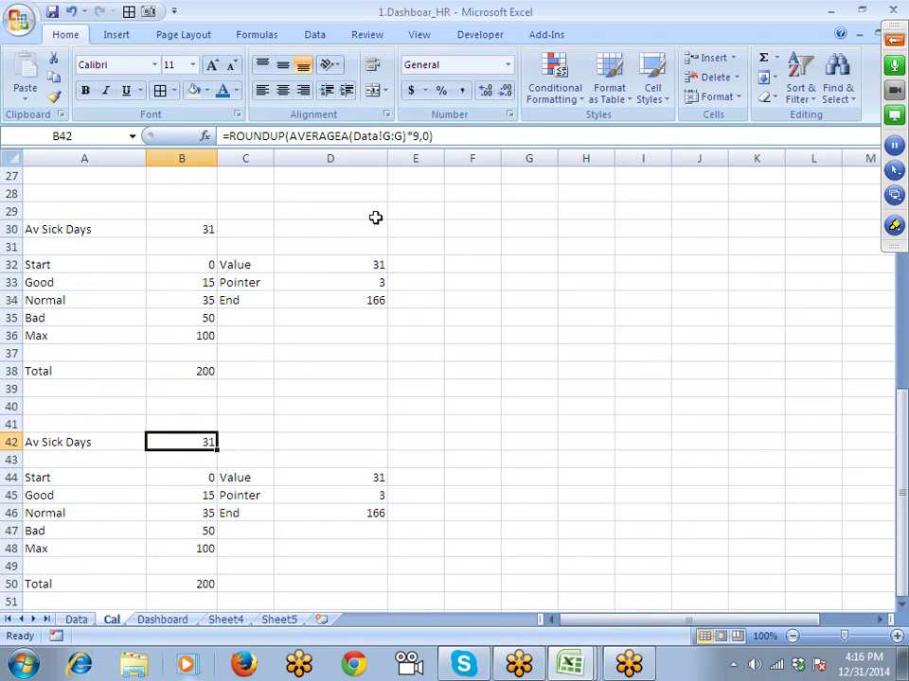
pyautogui.click(393, 140)
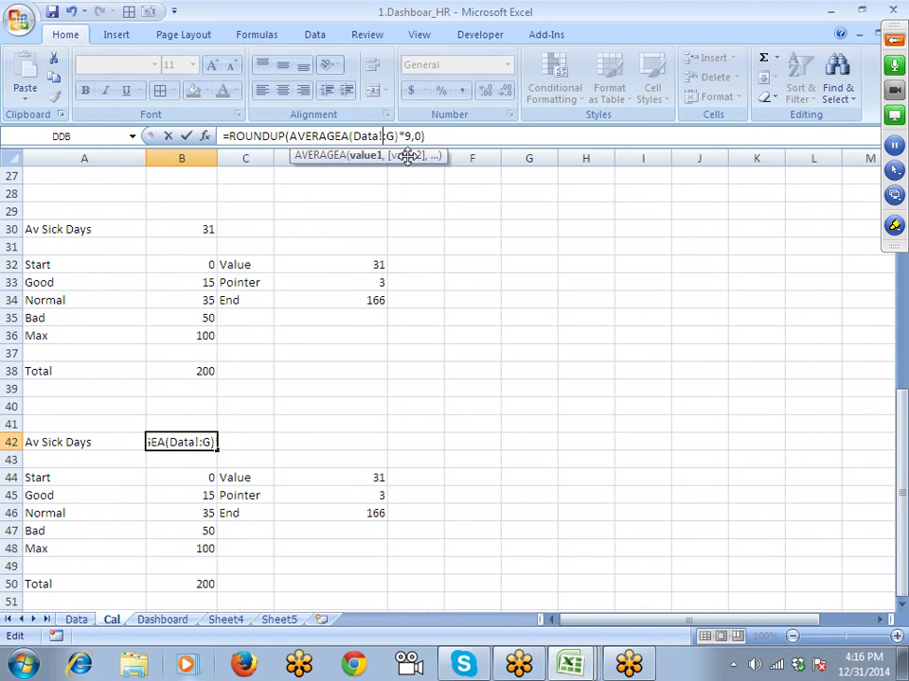
pyautogui.press('BackSpace')
pyautogui.write('H')
pyautogui.press('Delete')
pyautogui.write('H')
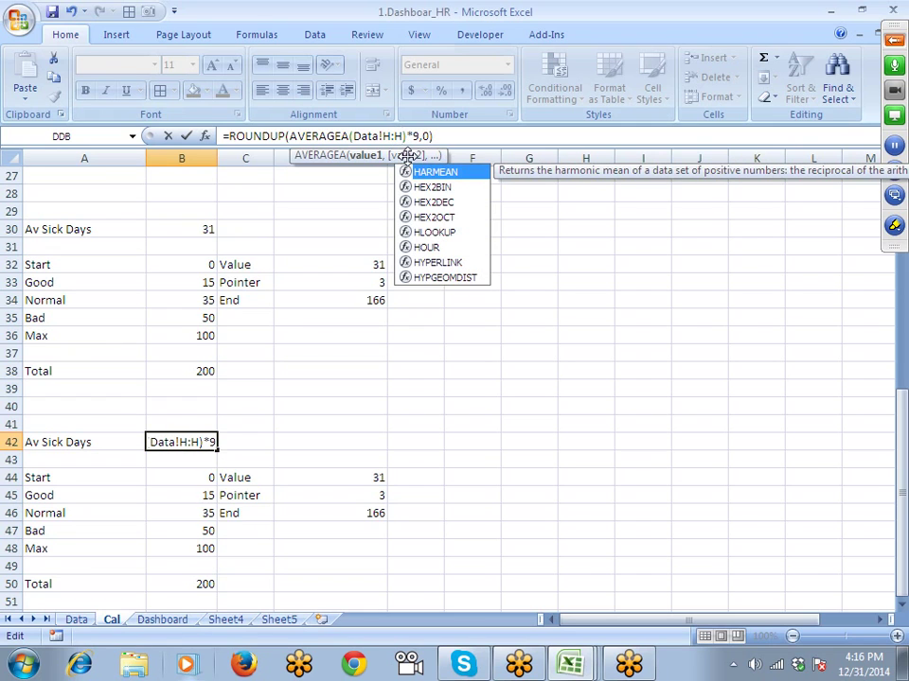
pyautogui.press('Return')
# Step: Review the copied gauge block on the Cal sheet: the zone values in B44:B48, D44:D46, the Total in B50 and the average in B42
pyautogui.scroll(-3, 280, 499)
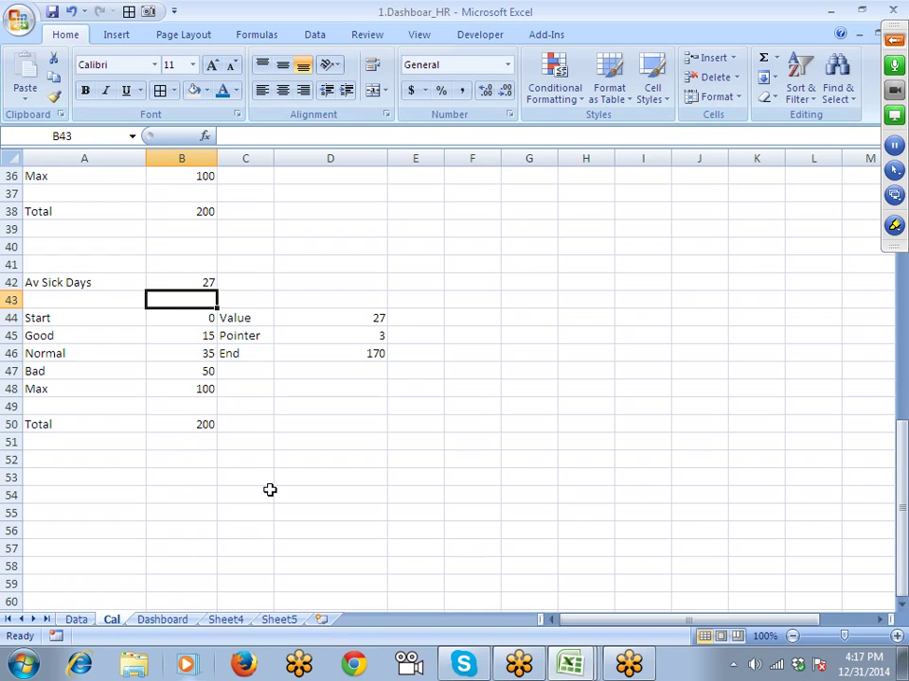
pyautogui.moveTo(172, 318); pyautogui.dragTo(177, 383)
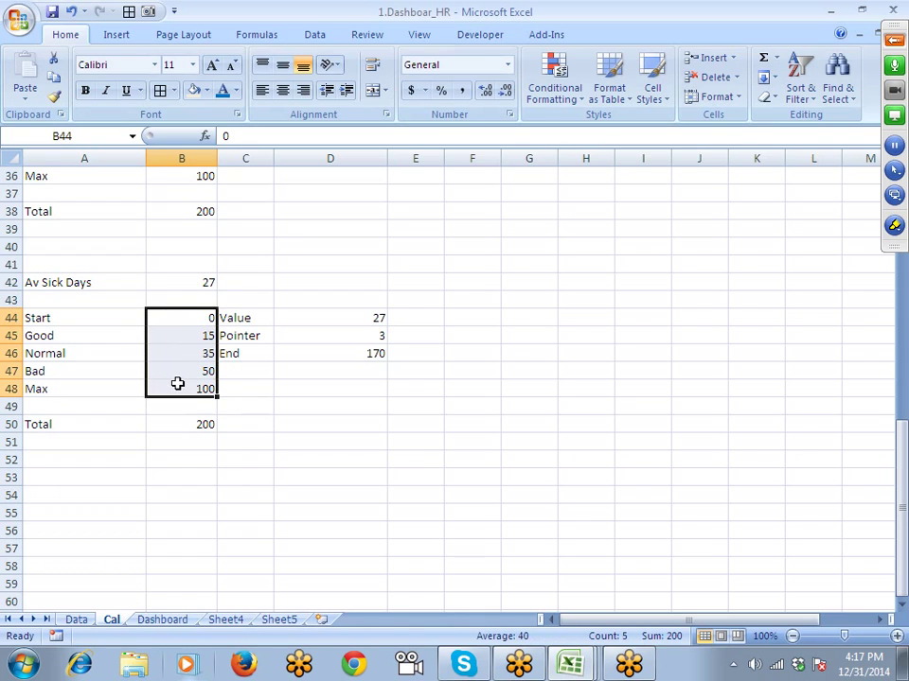
pyautogui.moveTo(252, 317); pyautogui.dragTo(377, 353)
pyautogui.click(528, 355)
pyautogui.click(118, 38)
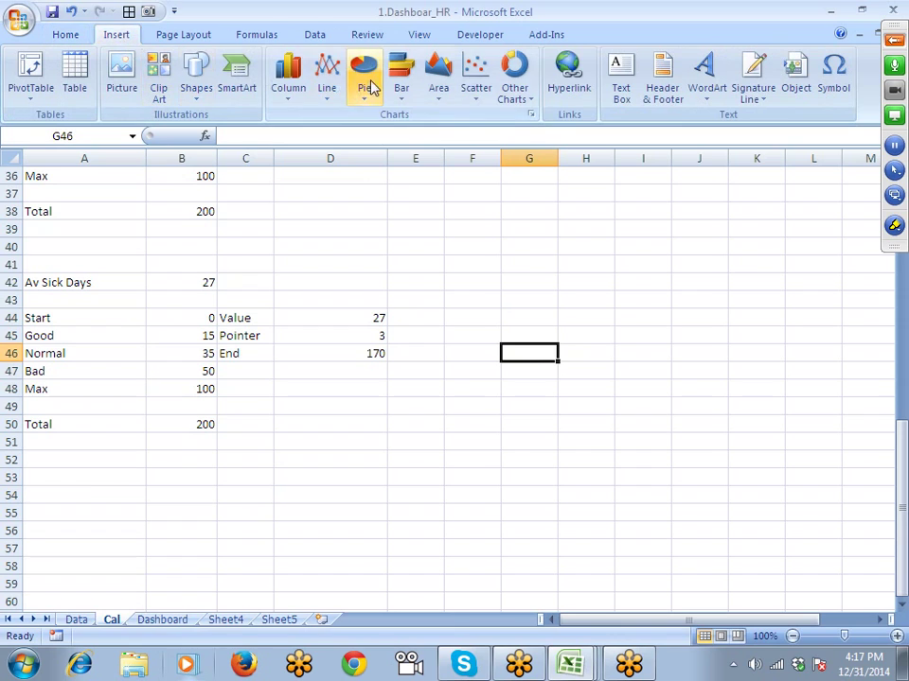
pyautogui.click(483, 104)
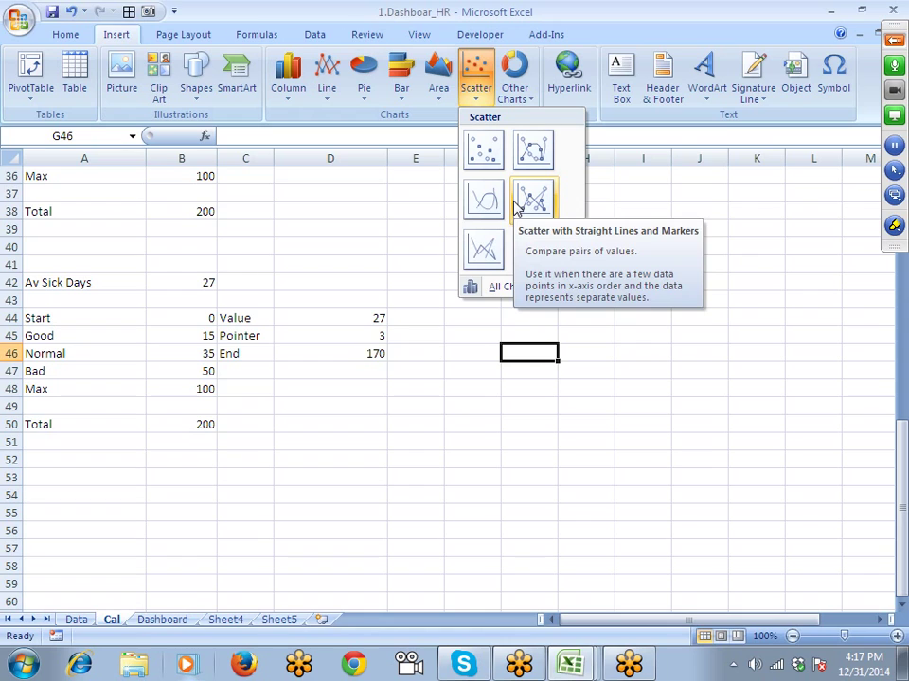
pyautogui.click(237, 353)
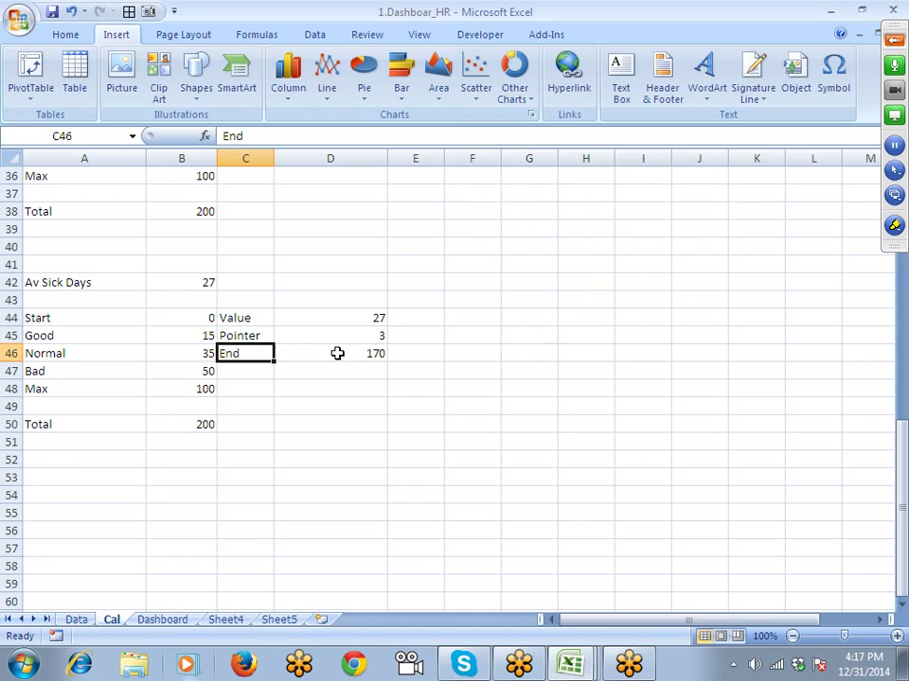
pyautogui.moveTo(337, 353); pyautogui.dragTo(250, 322)
pyautogui.click(242, 424)
pyautogui.press('Left')
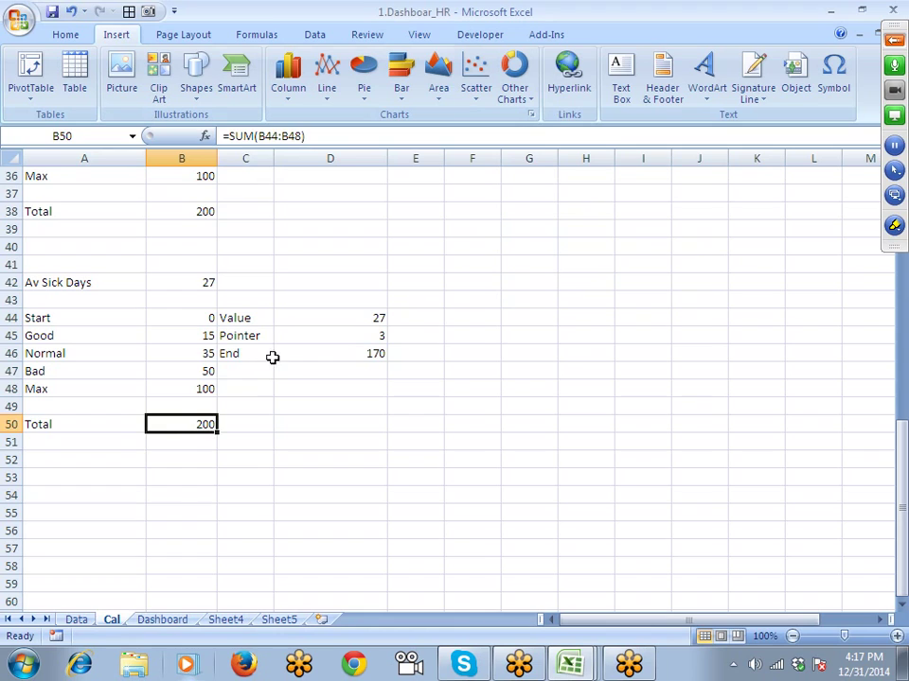
pyautogui.click(231, 369)
pyautogui.click(241, 335)
pyautogui.click(245, 321)
pyautogui.click(366, 355)
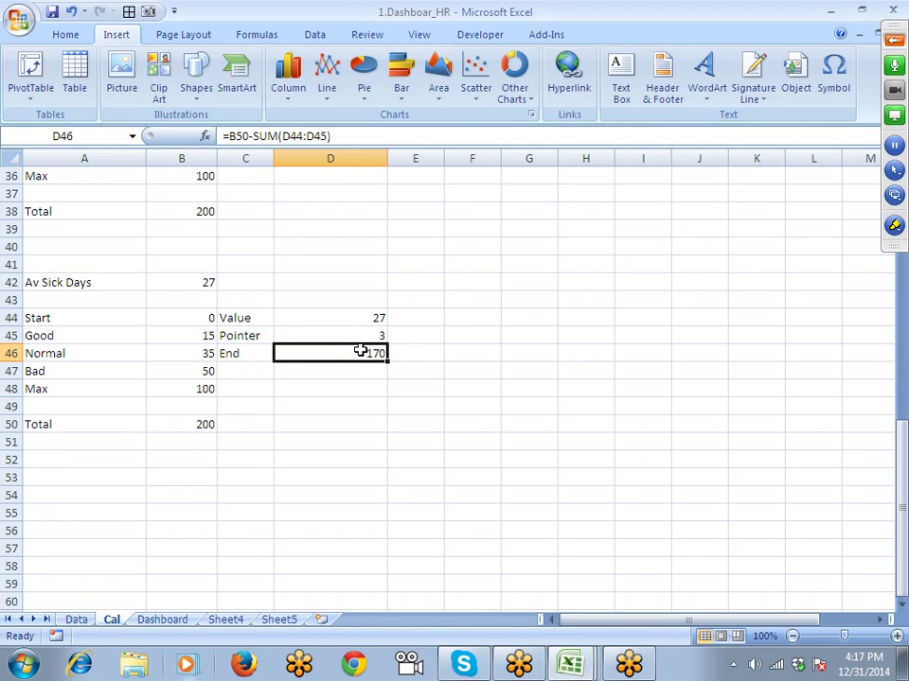
pyautogui.scroll(1, 347, 394)
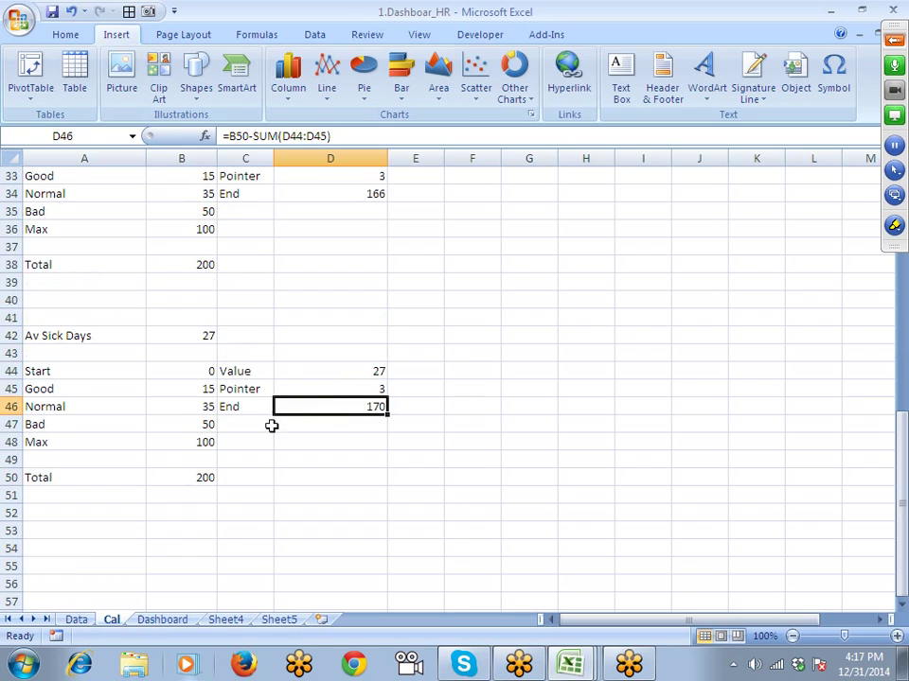
pyautogui.click(199, 337)
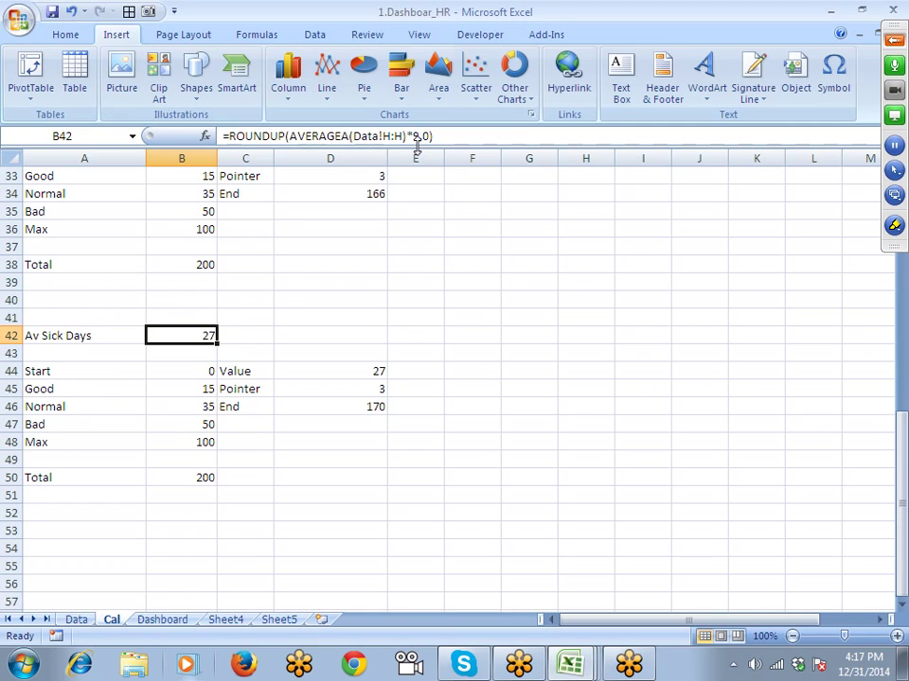
# Step: Change the label in A42 of the copied gauge block to Performance
pyautogui.click(73, 349)
pyautogui.click(96, 339)
pyautogui.doubleClick(99, 339)
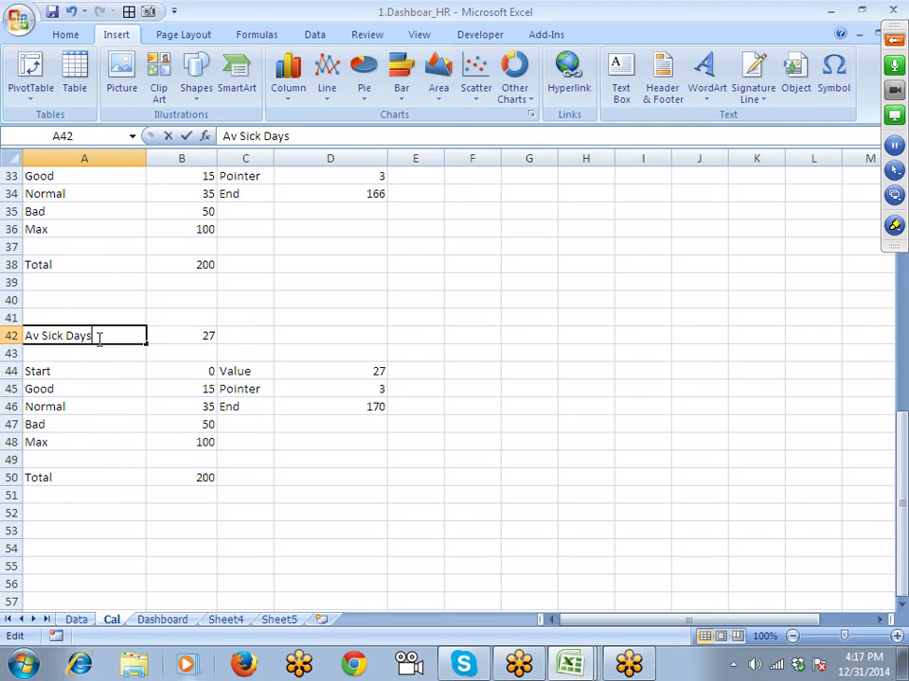
pyautogui.moveTo(99, 339); pyautogui.dragTo(24, 338)
pyautogui.write('P')
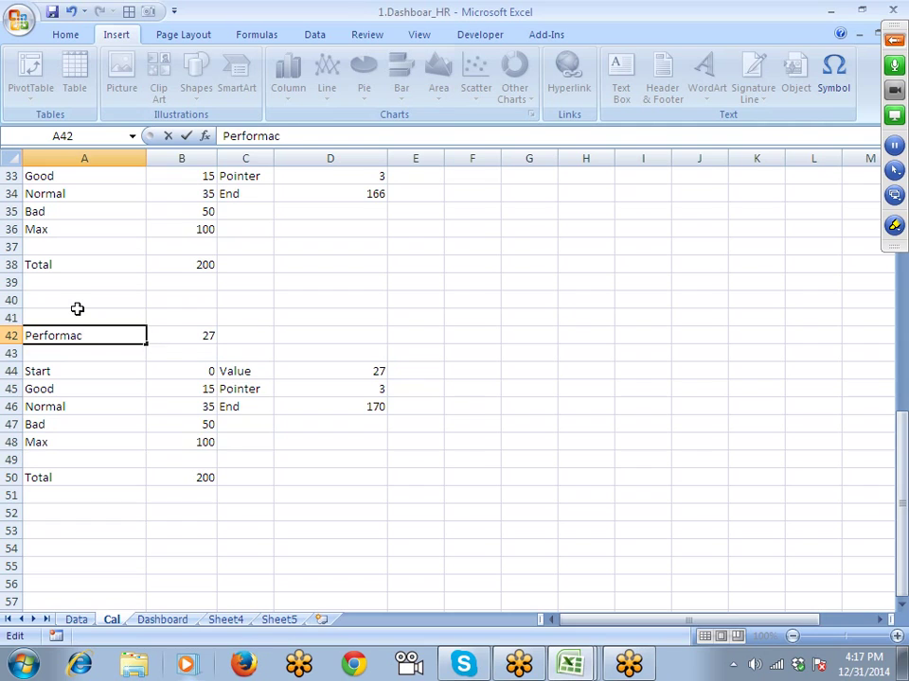
pyautogui.write('erformance')
pyautogui.press('Return')
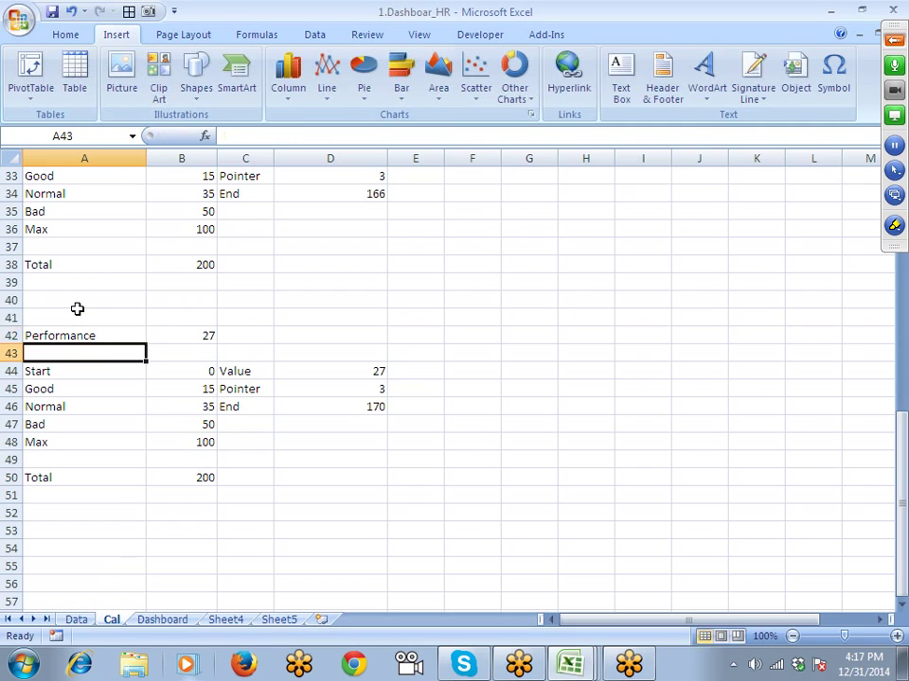
# Step: Examine the Performance block's zone labels and the Value, Pointer and End cells in D44:D46
pyautogui.moveTo(202, 373); pyautogui.dragTo(198, 424)
pyautogui.click(61, 388)
pyautogui.click(49, 372)
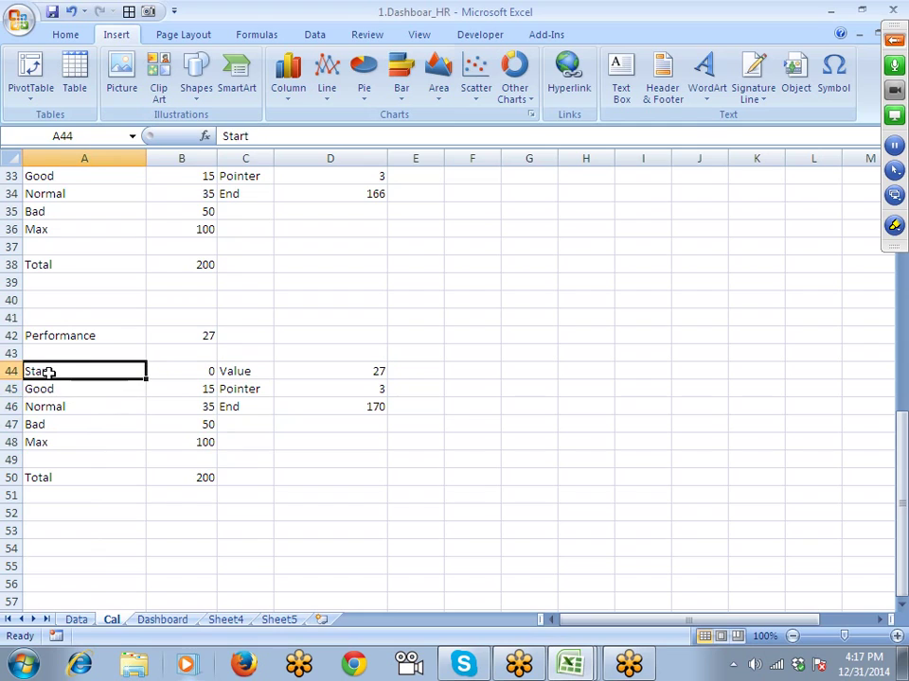
pyautogui.click(48, 388)
pyautogui.click(48, 407)
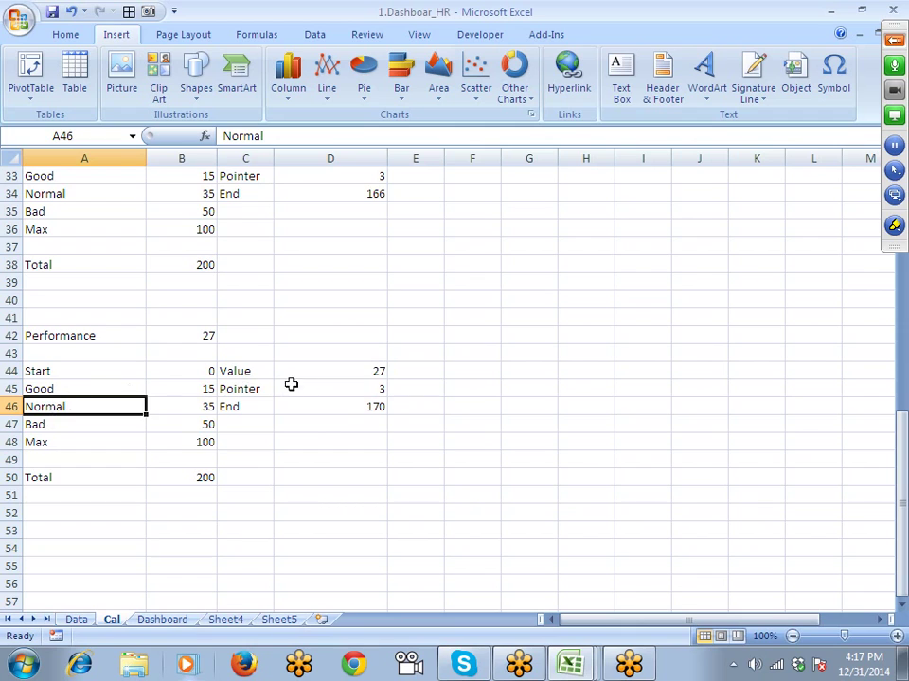
pyautogui.click(379, 375)
pyautogui.click(368, 390)
pyautogui.click(367, 407)
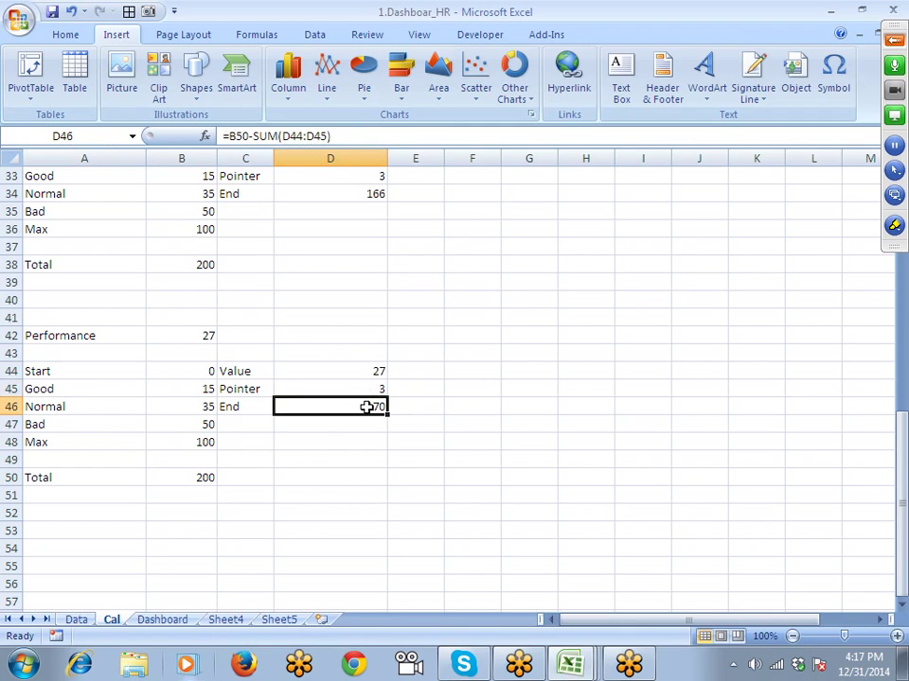
pyautogui.click(325, 467)
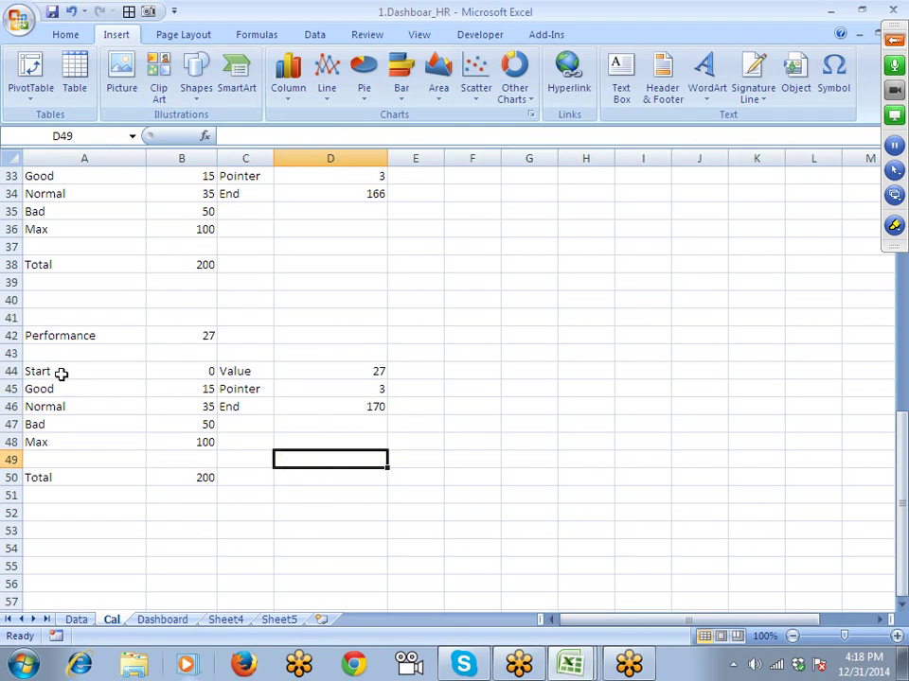
# Step: Insert a doughnut chart from the Performance zone labels and values in A44:B48
pyautogui.moveTo(60, 373); pyautogui.dragTo(173, 443)
pyautogui.click(66, 34)
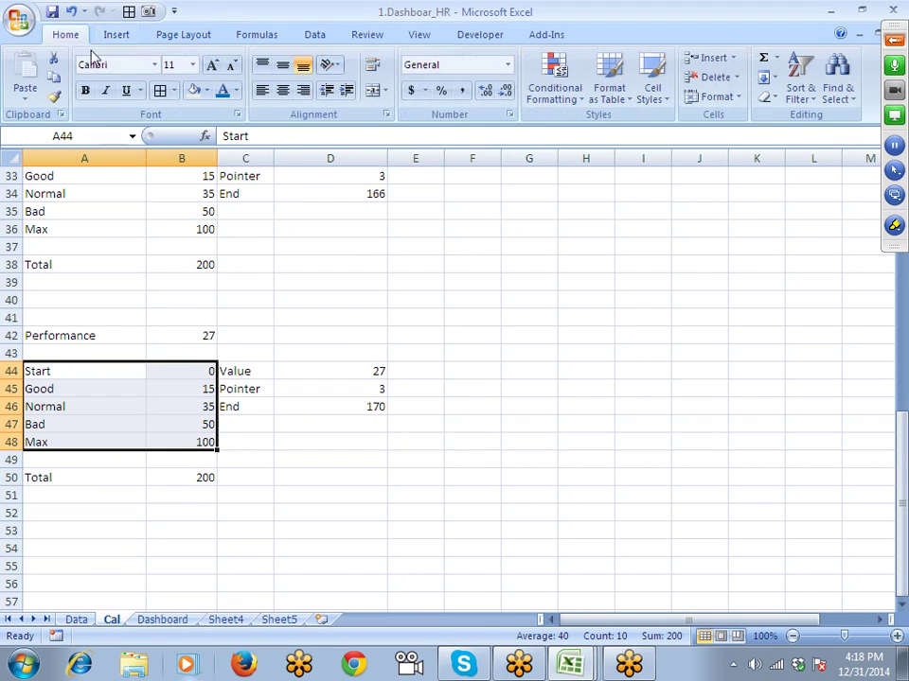
pyautogui.click(113, 35)
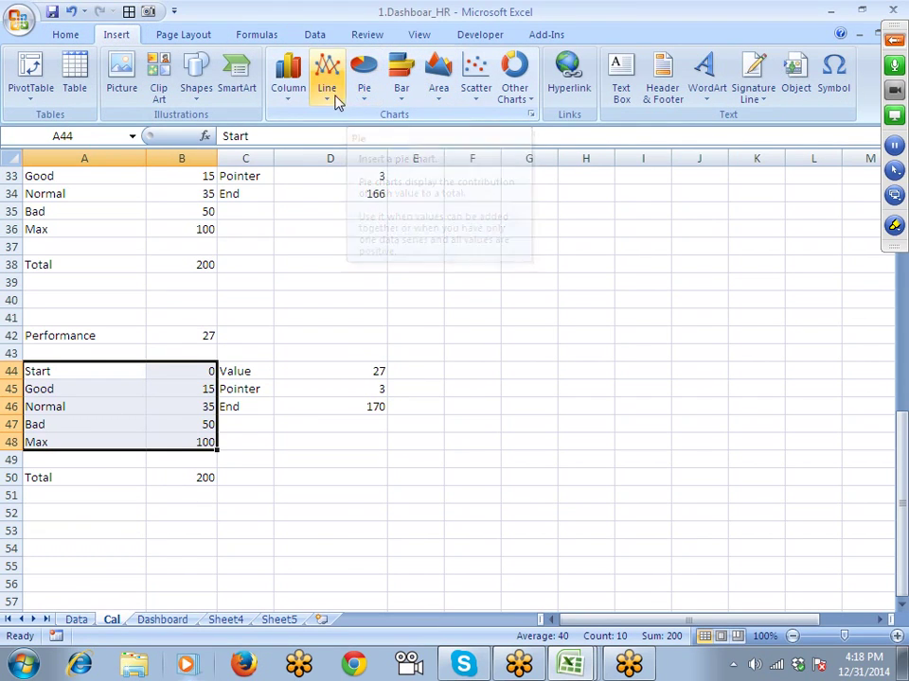
pyautogui.click(514, 85)
pyautogui.click(521, 284)
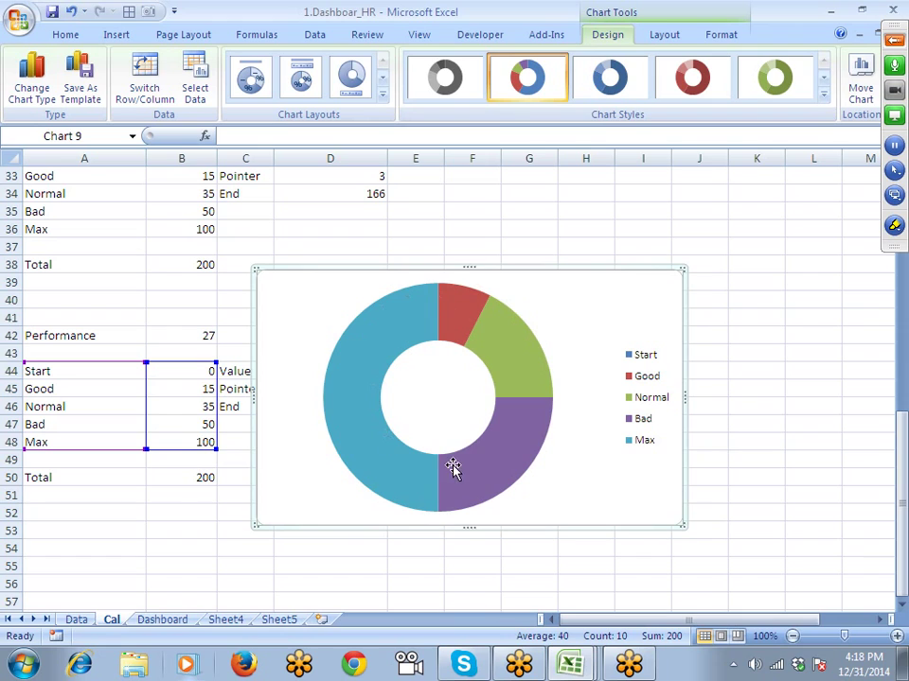
# Step: Compare the doughnut's slices with the Start, Good, Normal, Bad and Max values in B44:B48
pyautogui.moveTo(443, 483)
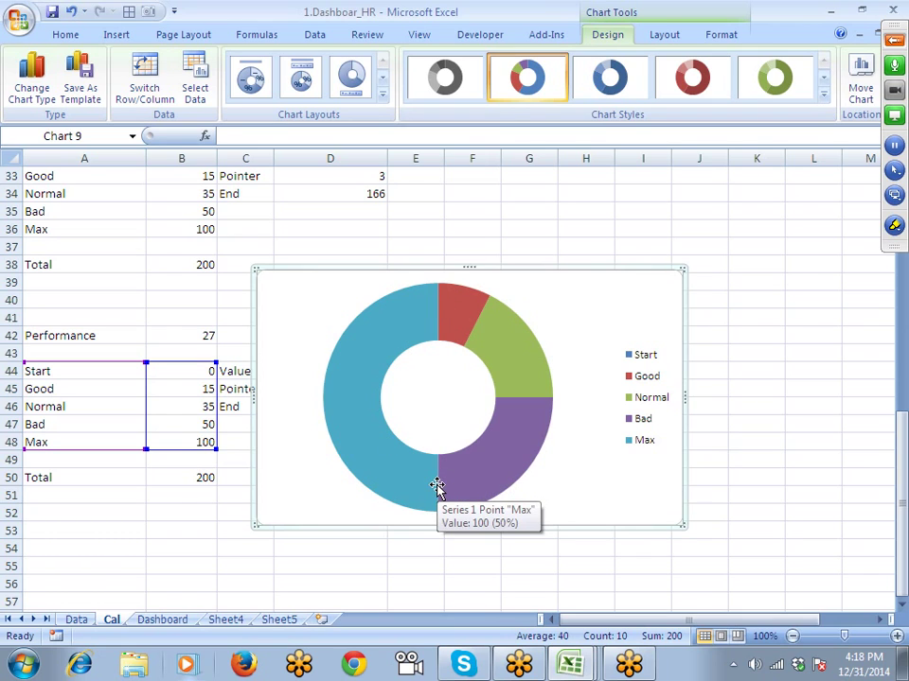
pyautogui.moveTo(449, 314)
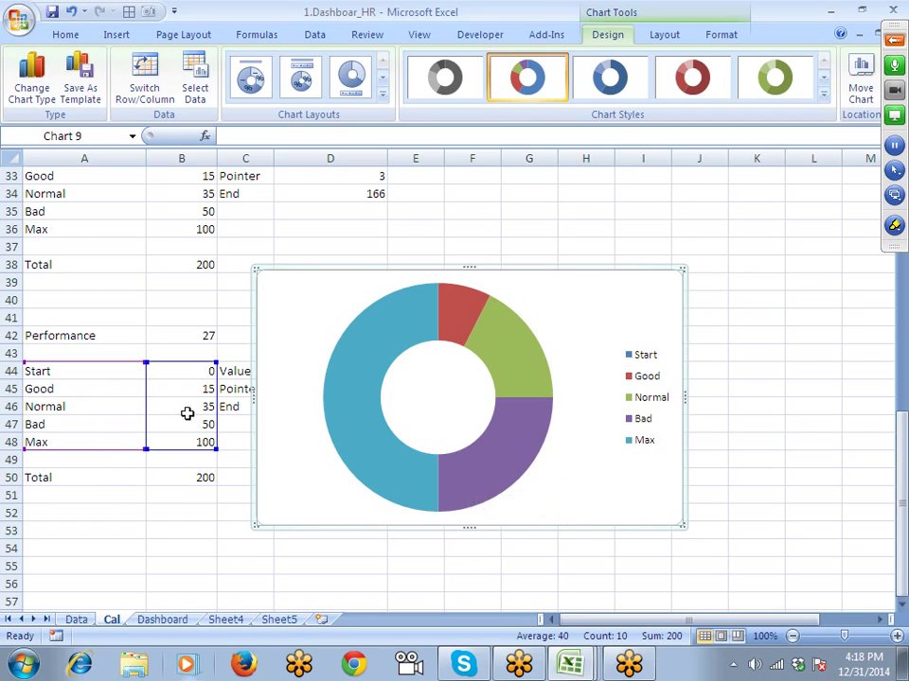
pyautogui.moveTo(490, 360)
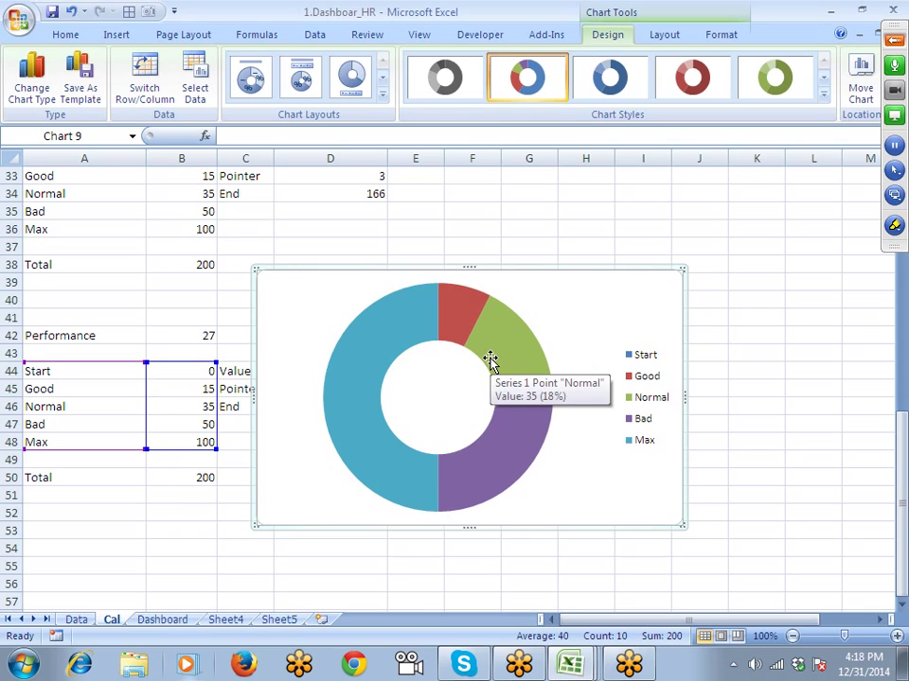
pyautogui.click(161, 491)
pyautogui.click(176, 374)
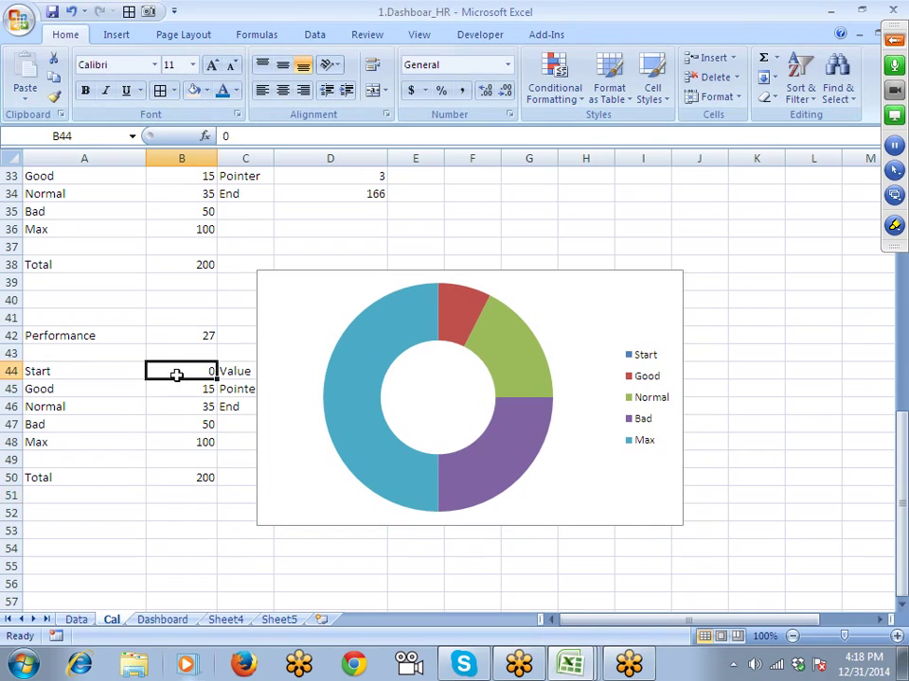
pyautogui.moveTo(176, 393)
pyautogui.mouseDown()
pyautogui.moveTo(178, 377)
pyautogui.moveTo(192, 401)
pyautogui.moveTo(179, 407)
pyautogui.mouseUp()
pyautogui.click(95, 408)
pyautogui.click(86, 417)
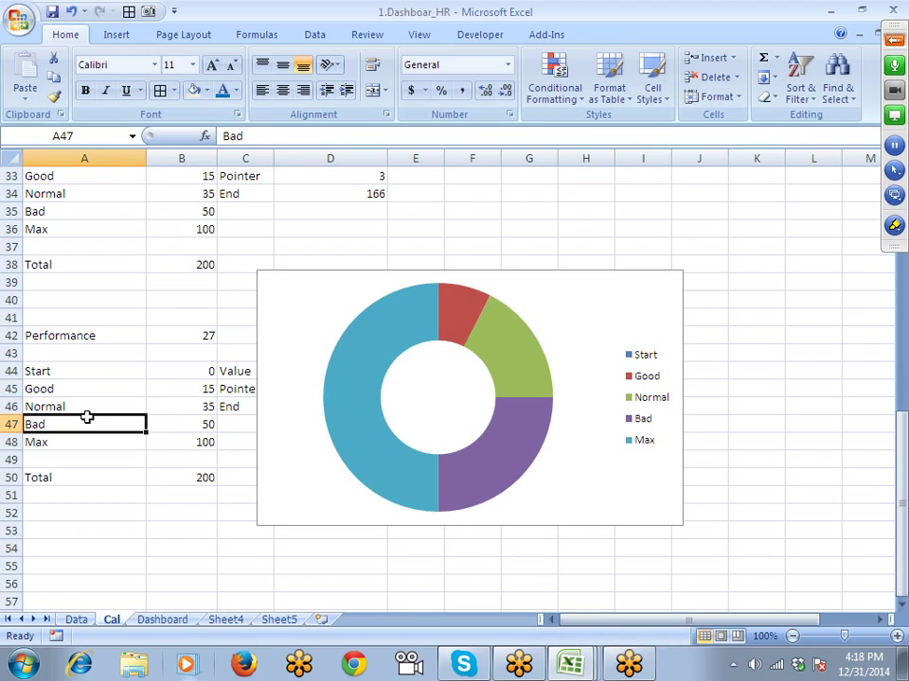
pyautogui.click(193, 422)
pyautogui.moveTo(193, 423); pyautogui.dragTo(101, 421)
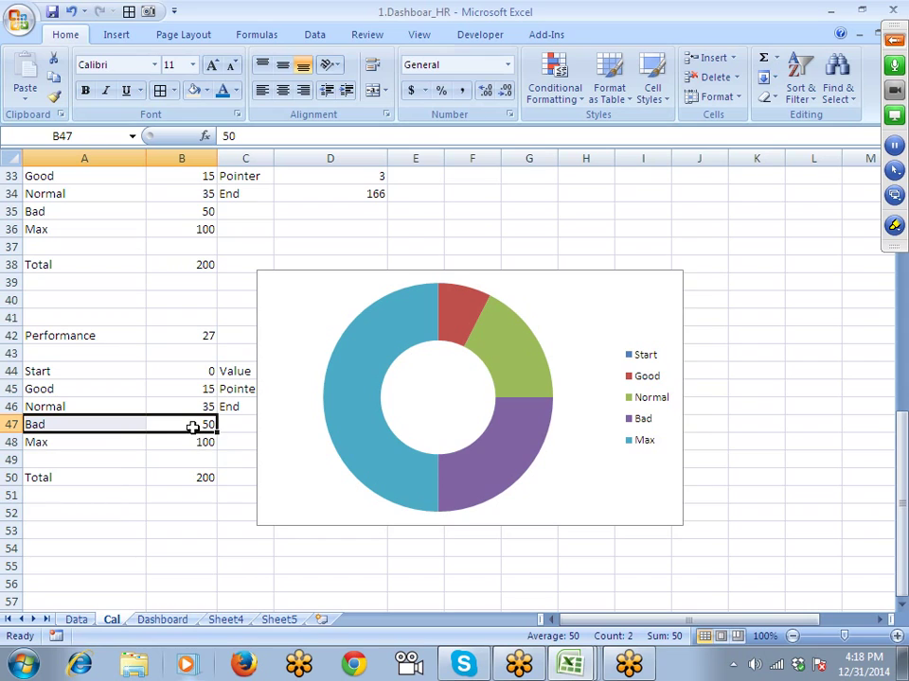
pyautogui.moveTo(193, 424); pyautogui.dragTo(196, 393)
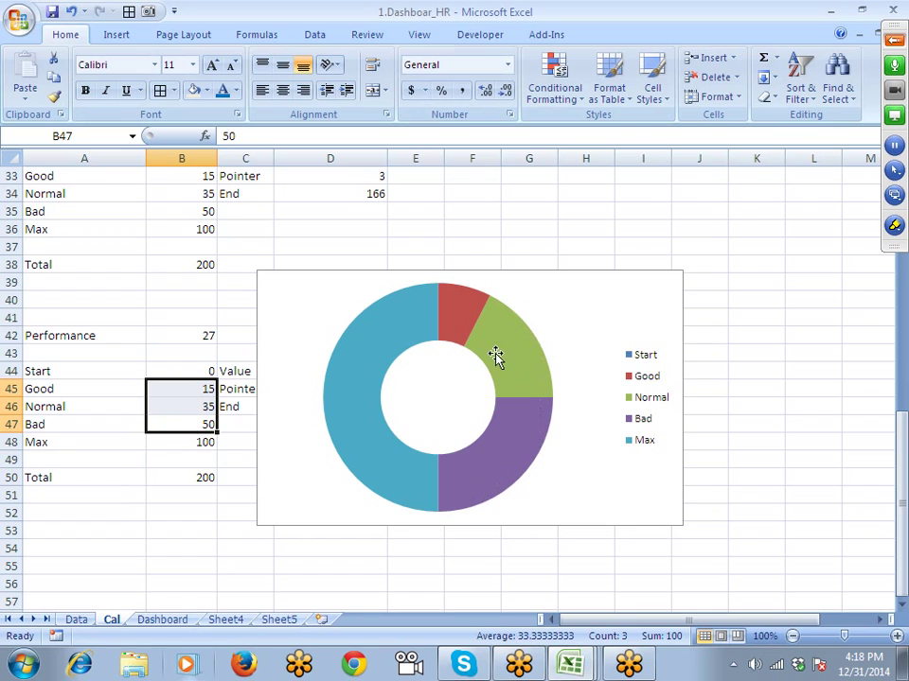
# Step: Set the doughnut series' angle of first slice to 270 degrees
pyautogui.click(374, 368)
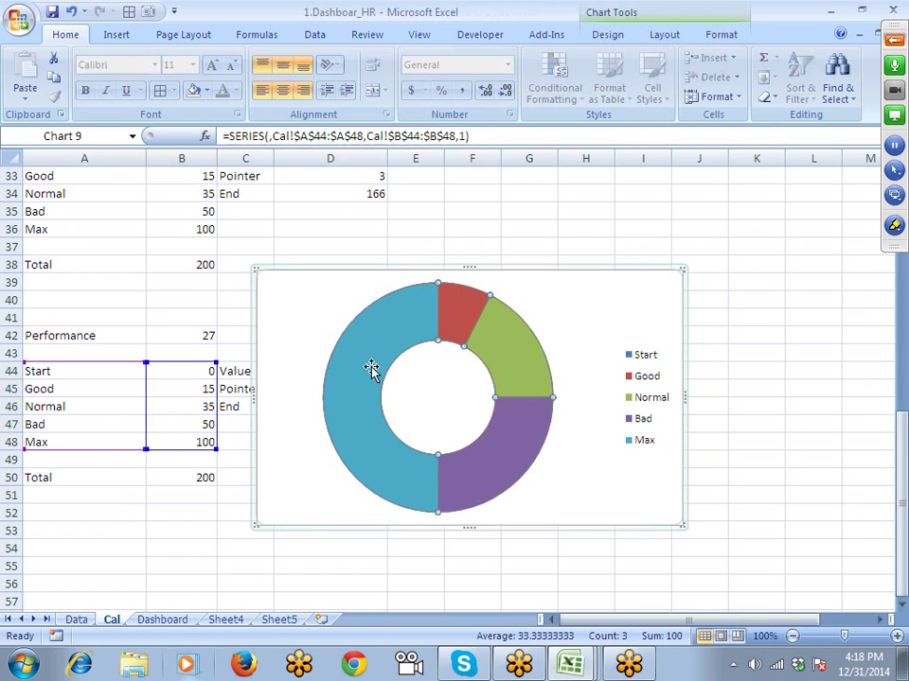
pyautogui.rightClick(371, 367)
pyautogui.click(456, 519)
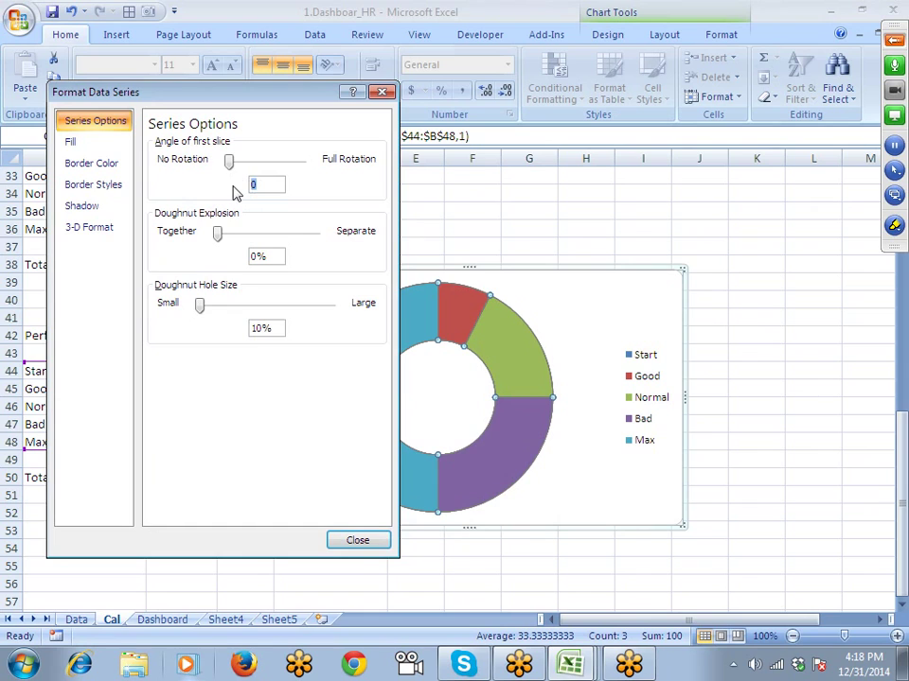
pyautogui.write('27')
pyautogui.press('Return')
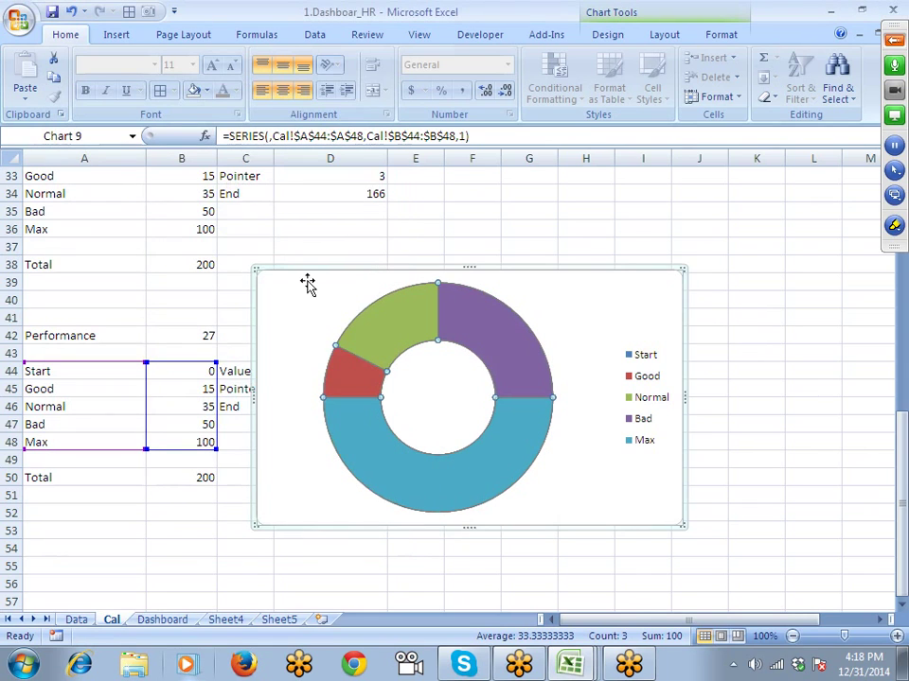
# Step: Set the doughnut's Max slice to no fill
pyautogui.click(296, 463)
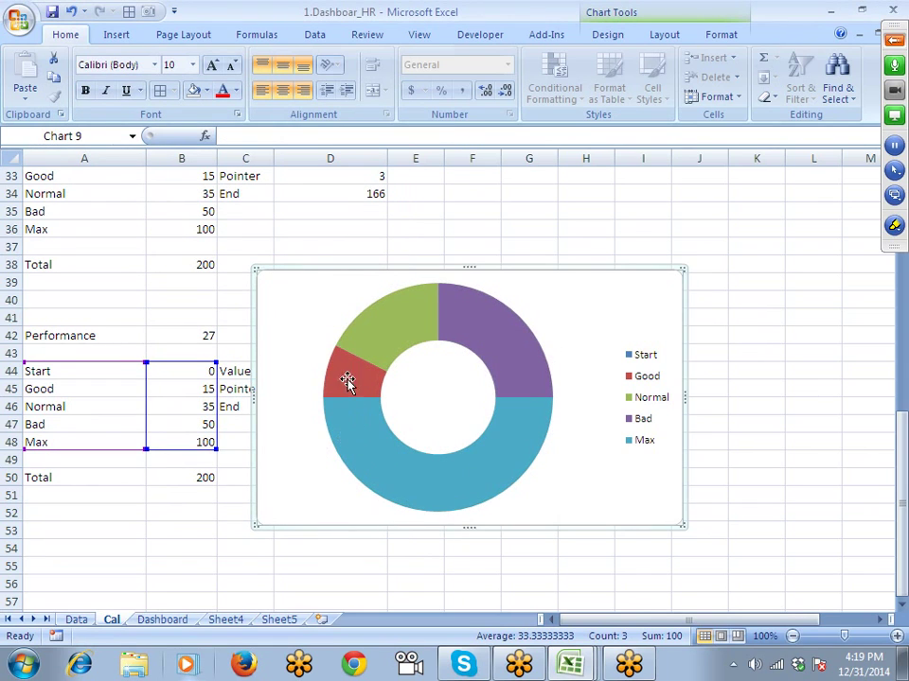
pyautogui.click(523, 415)
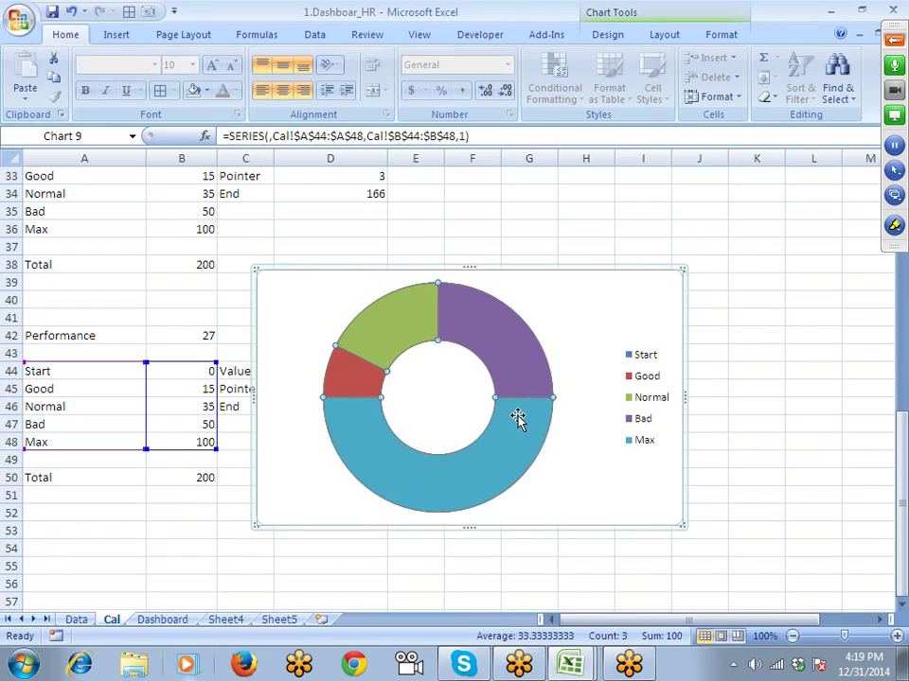
pyautogui.click(63, 34)
pyautogui.click(194, 91)
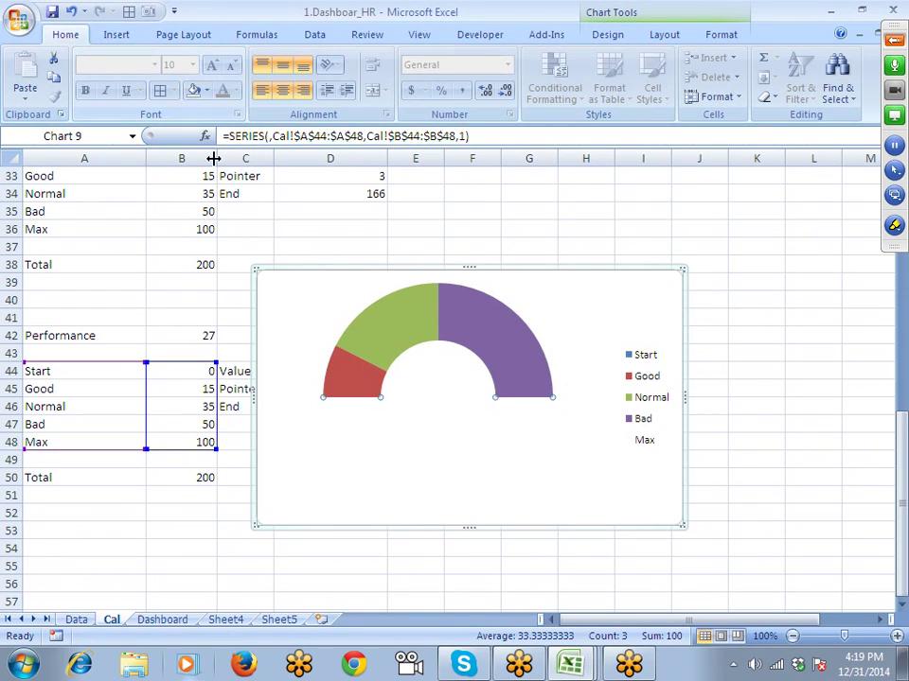
# Step: Move the half-doughnut chart clear of the Performance table to start at column G, and check the Value, Pointer and End cells in D44:D46
pyautogui.click(121, 249)
pyautogui.moveTo(264, 289); pyautogui.dragTo(461, 297)
pyautogui.click(345, 415)
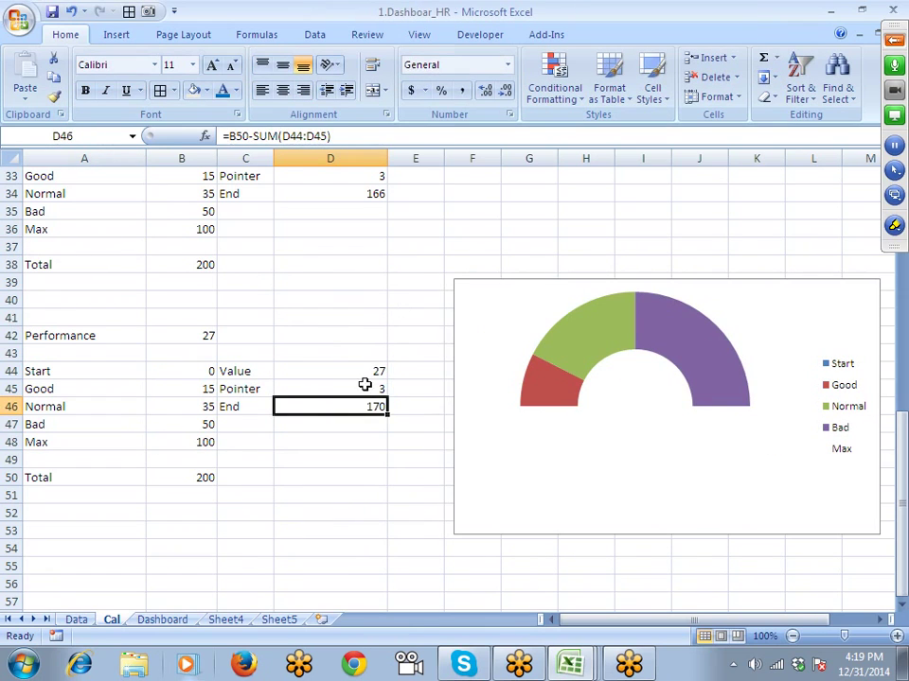
pyautogui.click(366, 371)
pyautogui.click(365, 392)
pyautogui.click(365, 407)
pyautogui.click(558, 382)
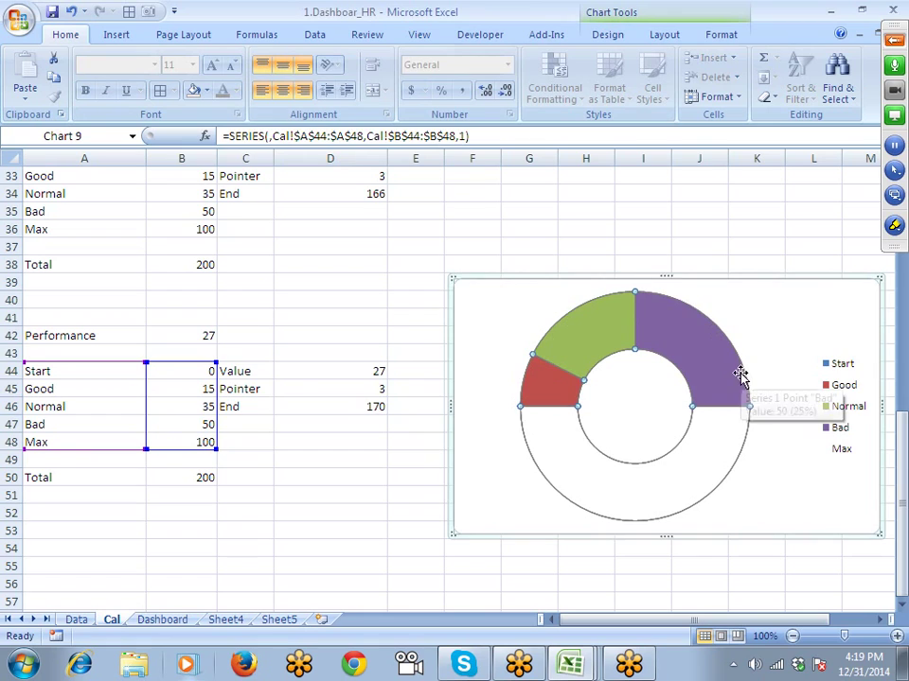
pyautogui.moveTo(461, 424); pyautogui.dragTo(467, 426)
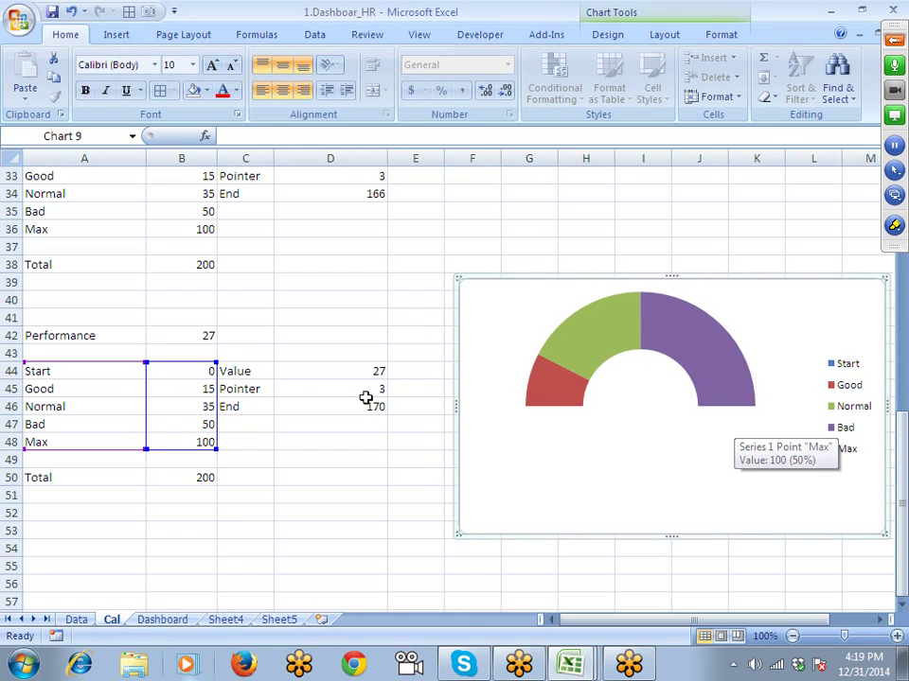
# Step: Move the half-doughnut chart next to the Performance table to start at column E, and check the Value, Pointer and End cells D44:D46
pyautogui.moveTo(371, 399); pyautogui.dragTo(372, 377)
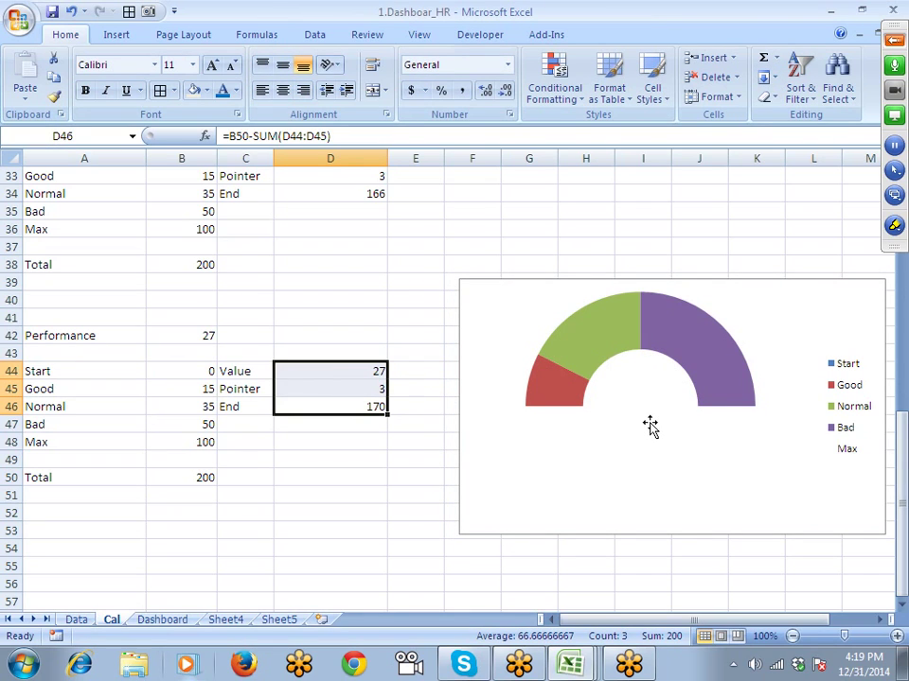
pyautogui.click(424, 453)
pyautogui.moveTo(470, 383); pyautogui.dragTo(404, 370)
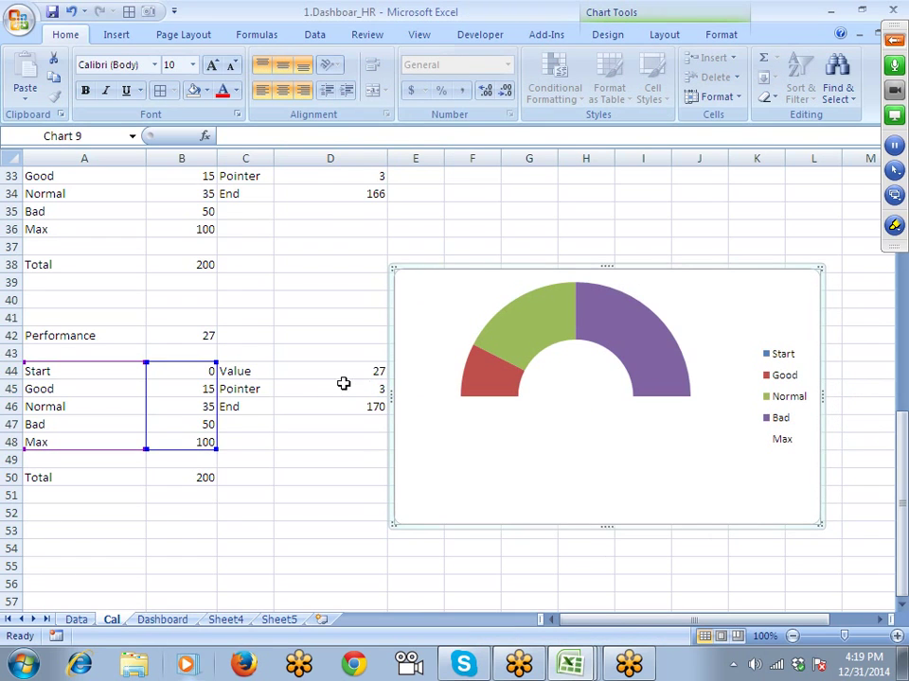
pyautogui.moveTo(349, 373); pyautogui.dragTo(349, 407)
pyautogui.click(587, 429)
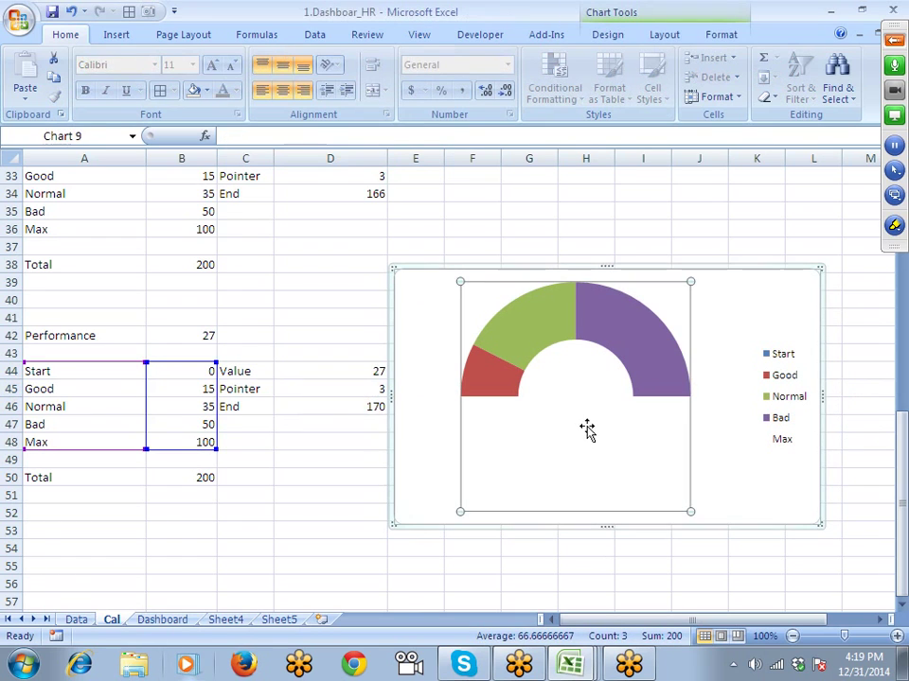
pyautogui.click(435, 426)
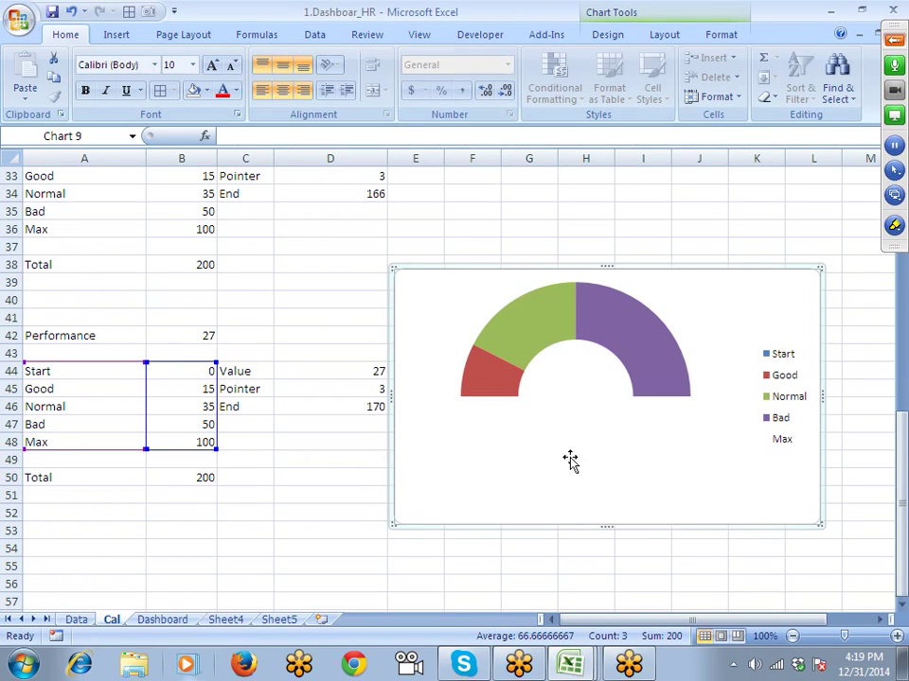
# Step: Add a second data series to the half-doughnut chart with the values in Cal!$D$44:$D$46
pyautogui.rightClick(706, 447)
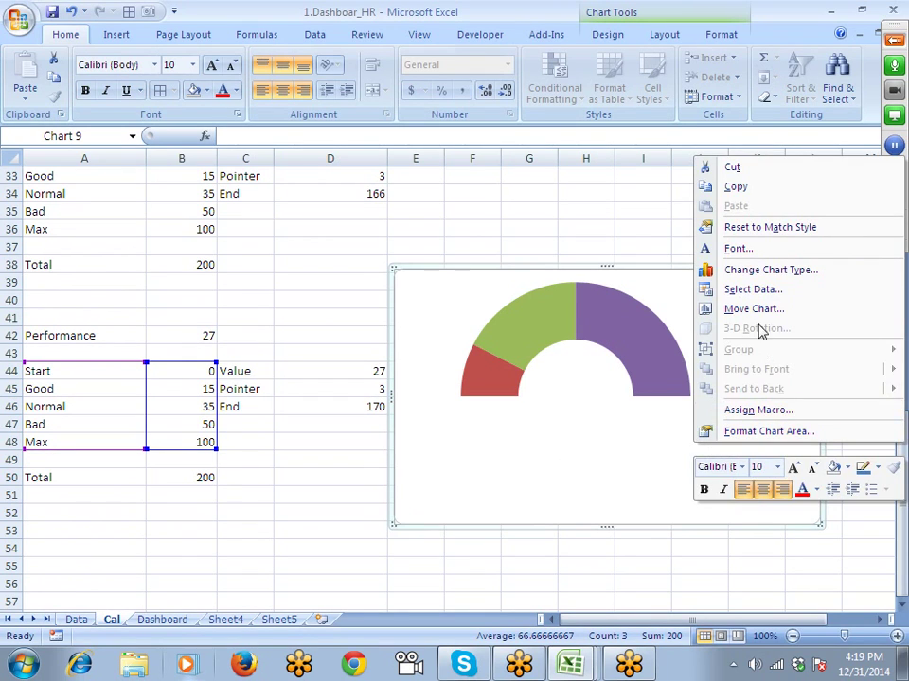
pyautogui.click(762, 295)
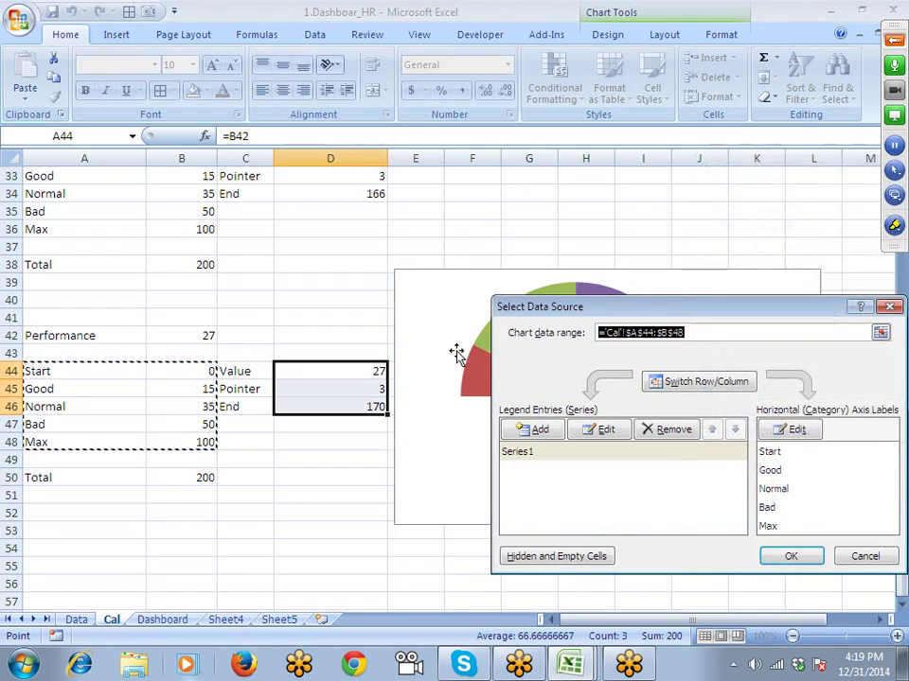
pyautogui.click(535, 429)
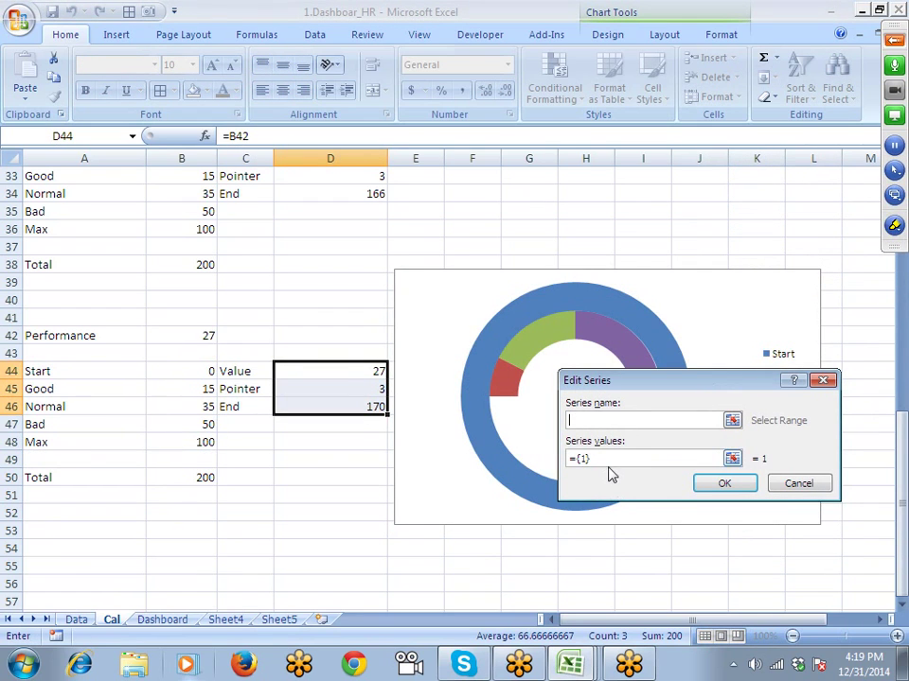
pyautogui.moveTo(604, 460); pyautogui.dragTo(507, 458)
pyautogui.press('BackSpace')
pyautogui.click(360, 378)
pyautogui.moveTo(360, 377); pyautogui.dragTo(356, 406)
pyautogui.click(724, 484)
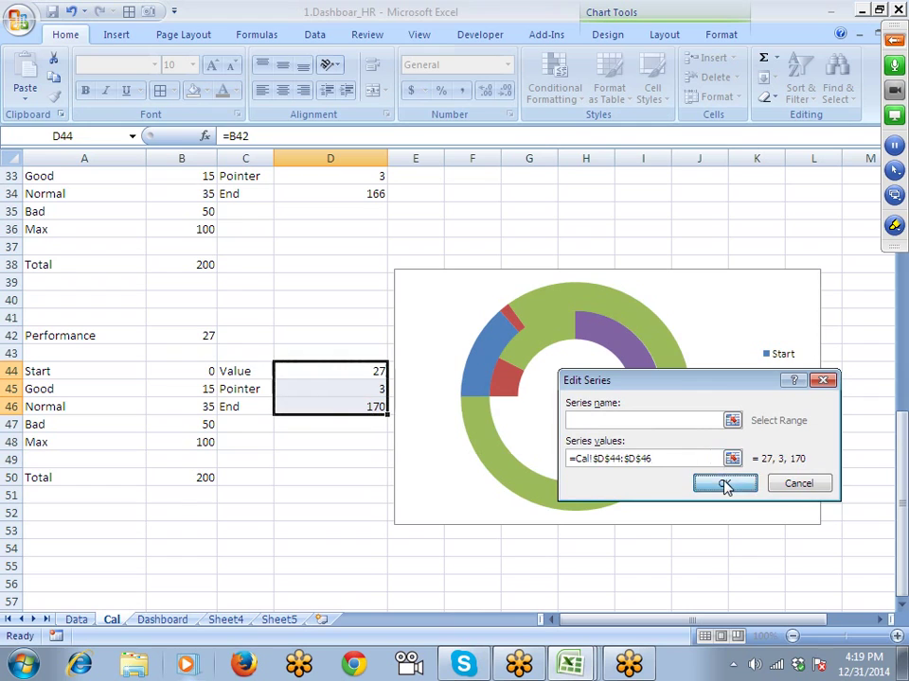
pyautogui.click(808, 555)
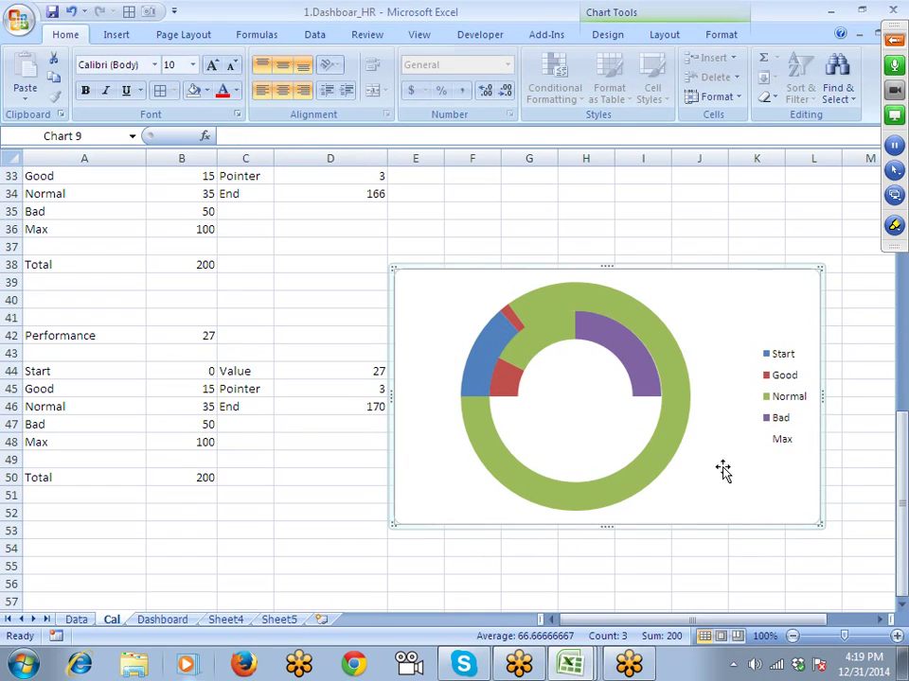
# Step: Change the chart type of the outer ring series (D44:D46) to a standard 2-D pie
pyautogui.click(674, 425)
pyautogui.click(674, 426)
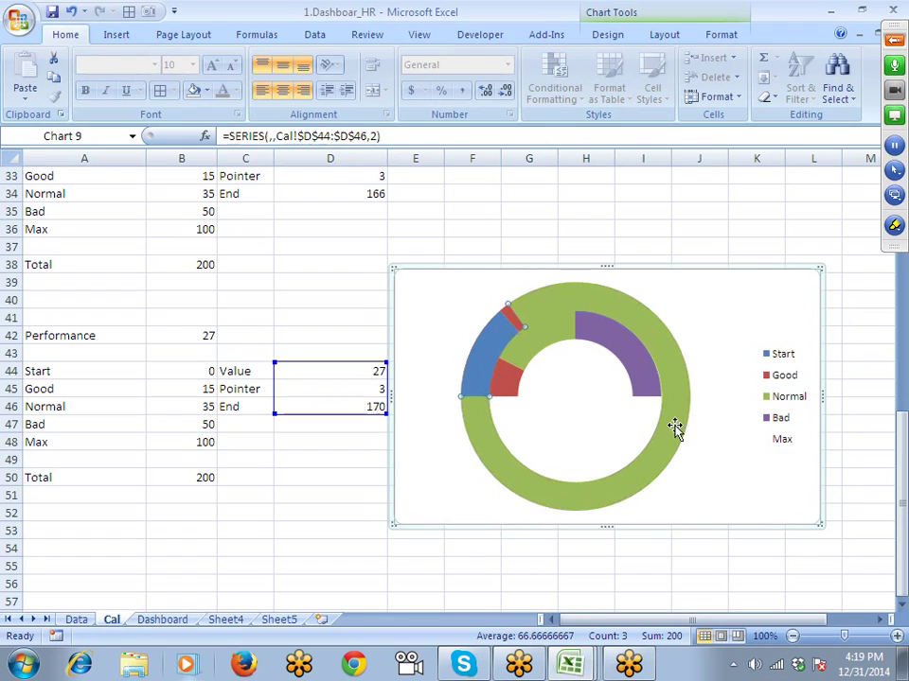
pyautogui.click(724, 424)
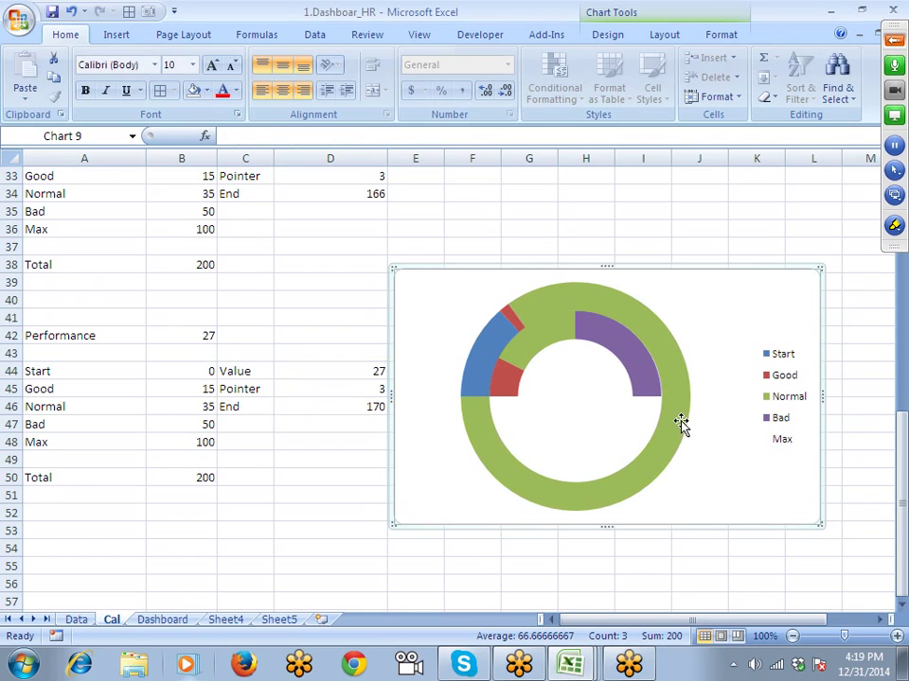
pyautogui.click(680, 423)
pyautogui.rightClick(678, 421)
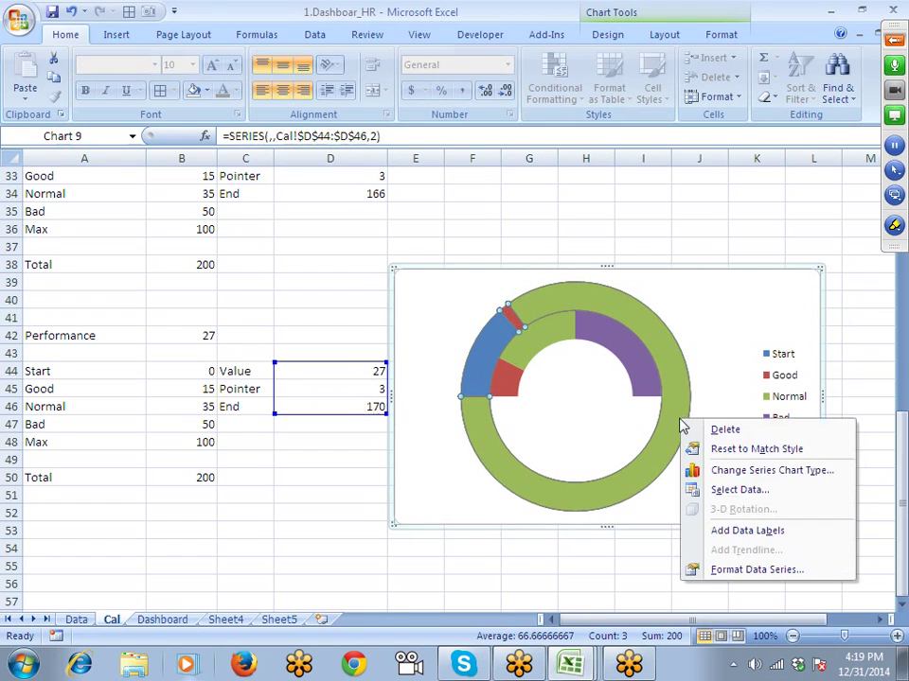
pyautogui.click(739, 473)
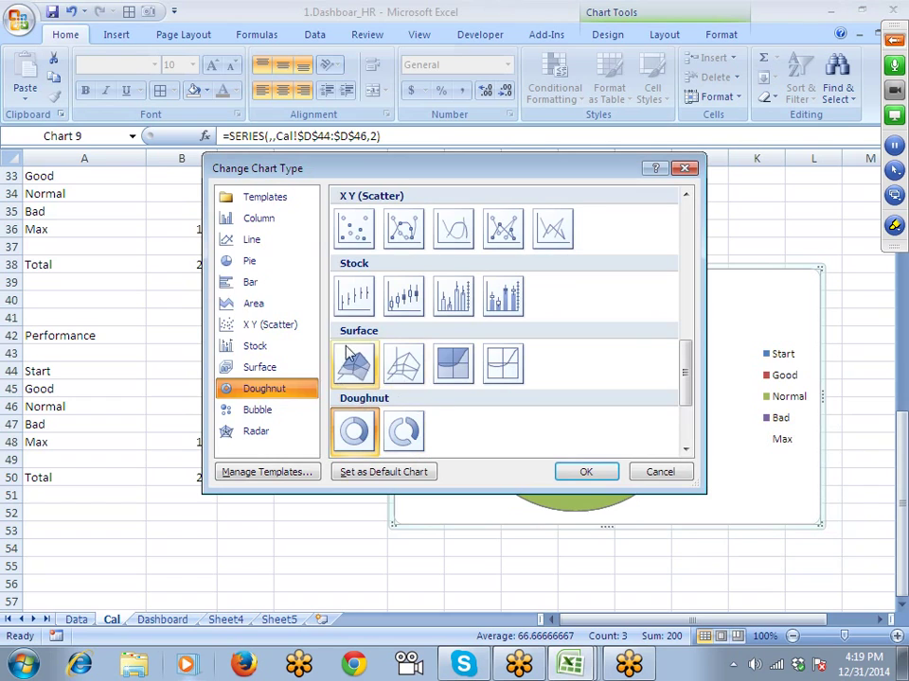
pyautogui.click(271, 271)
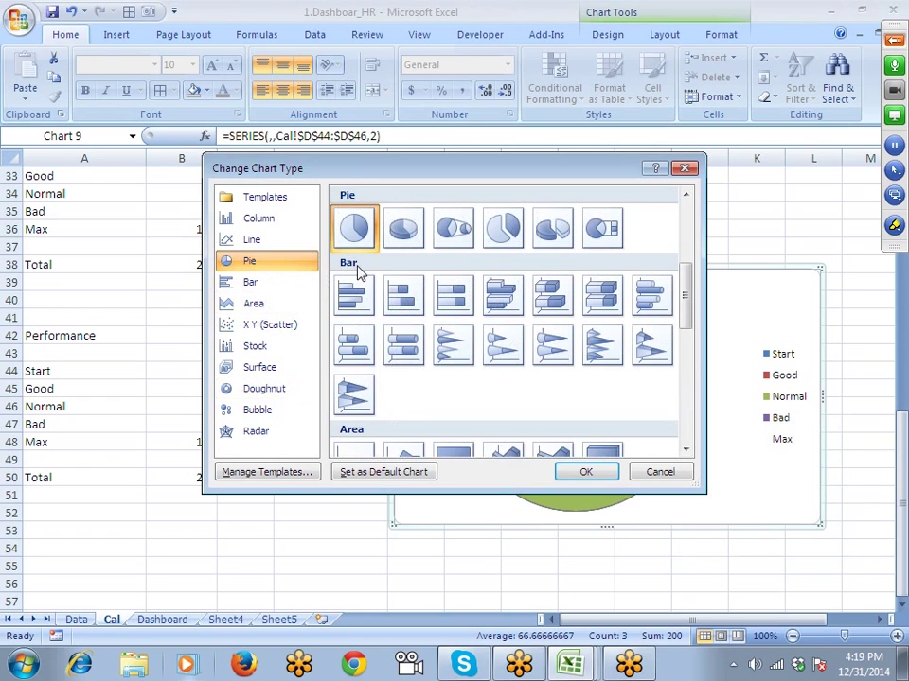
pyautogui.click(586, 473)
pyautogui.click(377, 520)
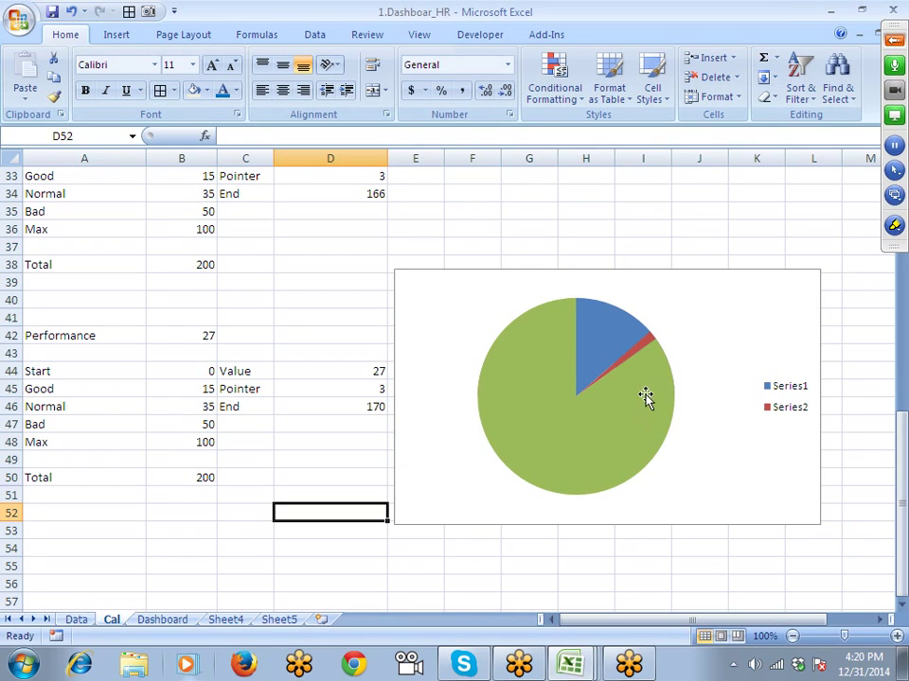
# Step: Rotate the pie series' first slice so the Value slice starts at the nine o'clock position
pyautogui.click(359, 372)
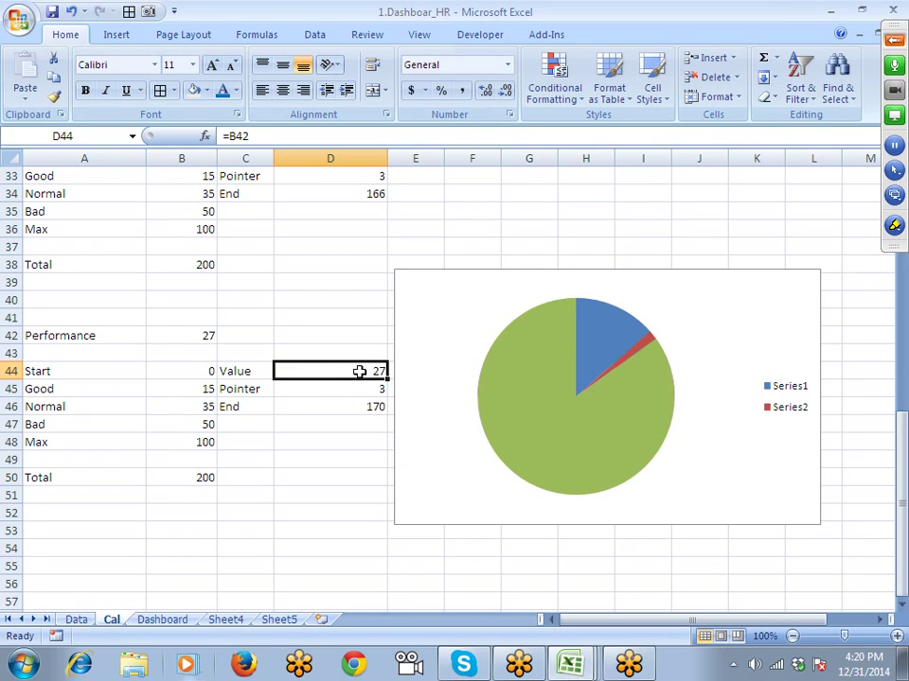
pyautogui.click(353, 405)
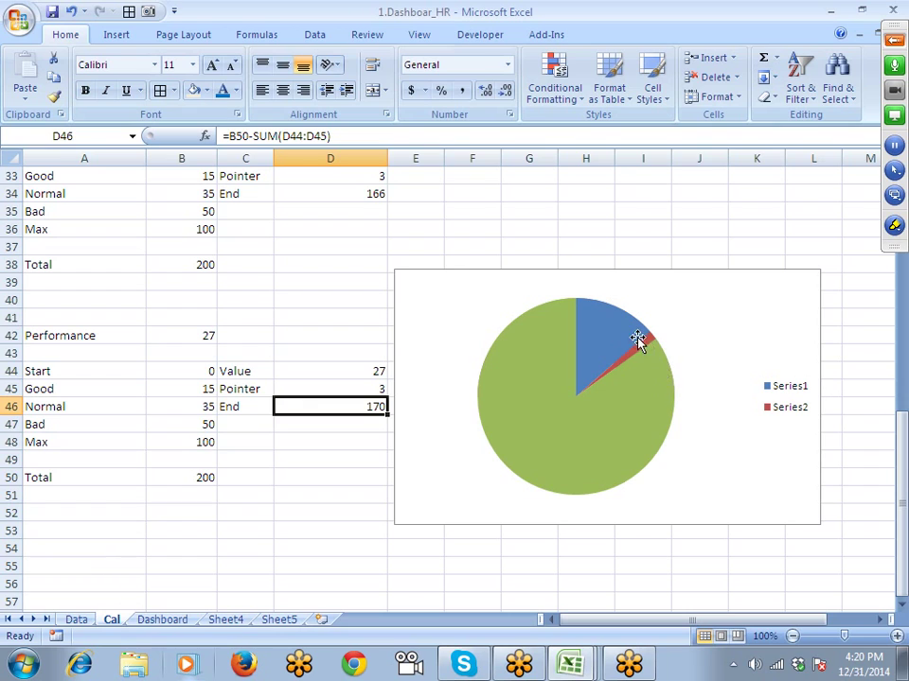
pyautogui.click(599, 396)
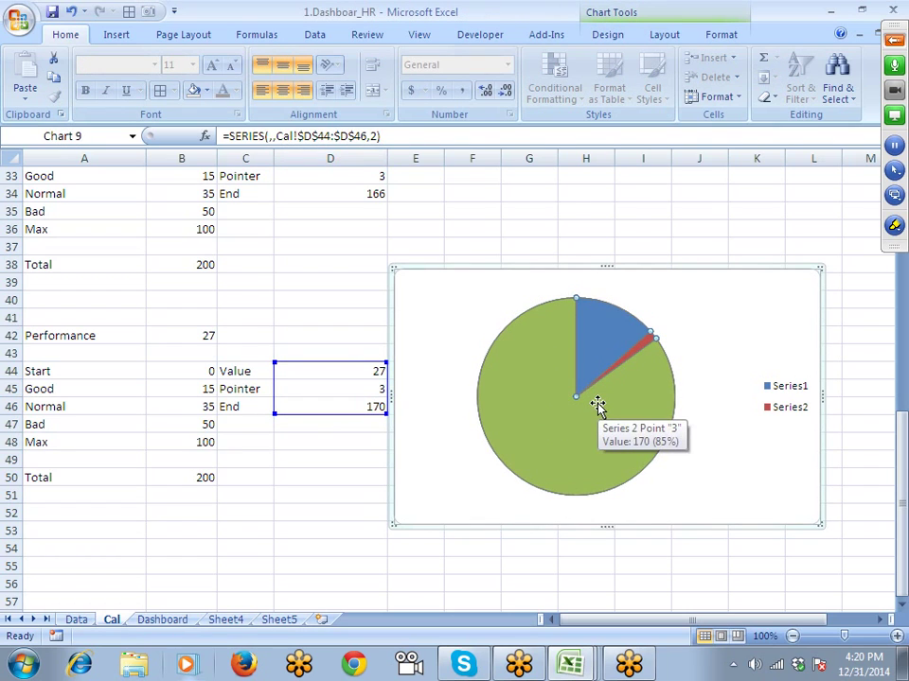
pyautogui.rightClick(598, 407)
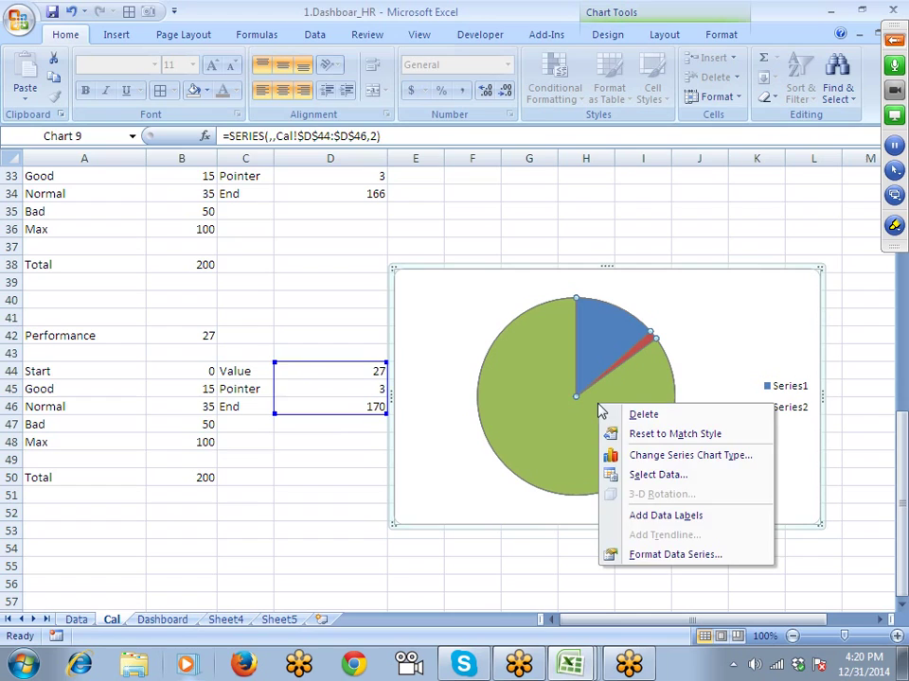
pyautogui.click(682, 555)
pyautogui.doubleClick(265, 184)
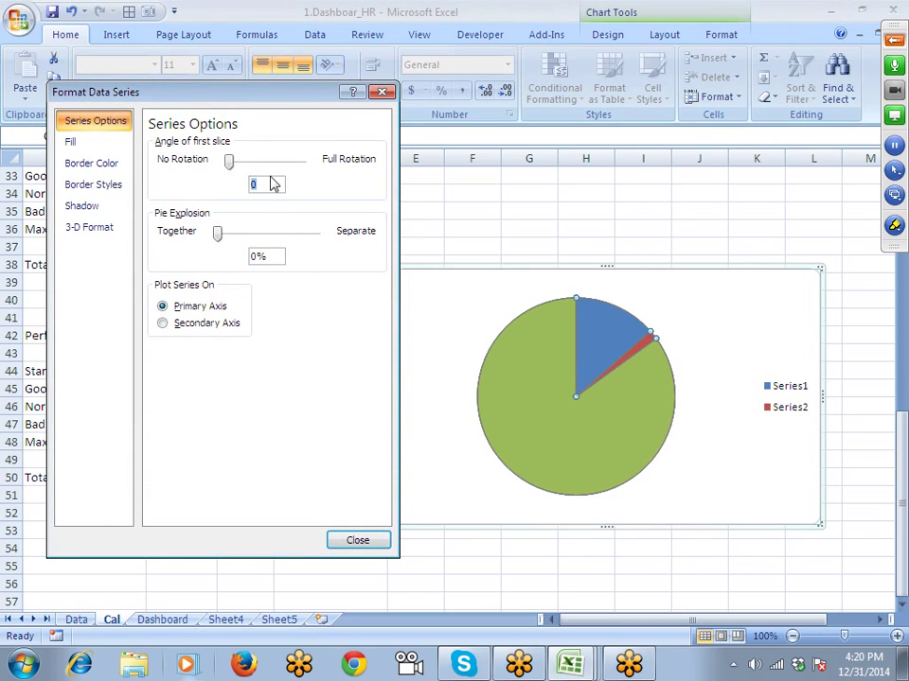
pyautogui.press('Return')
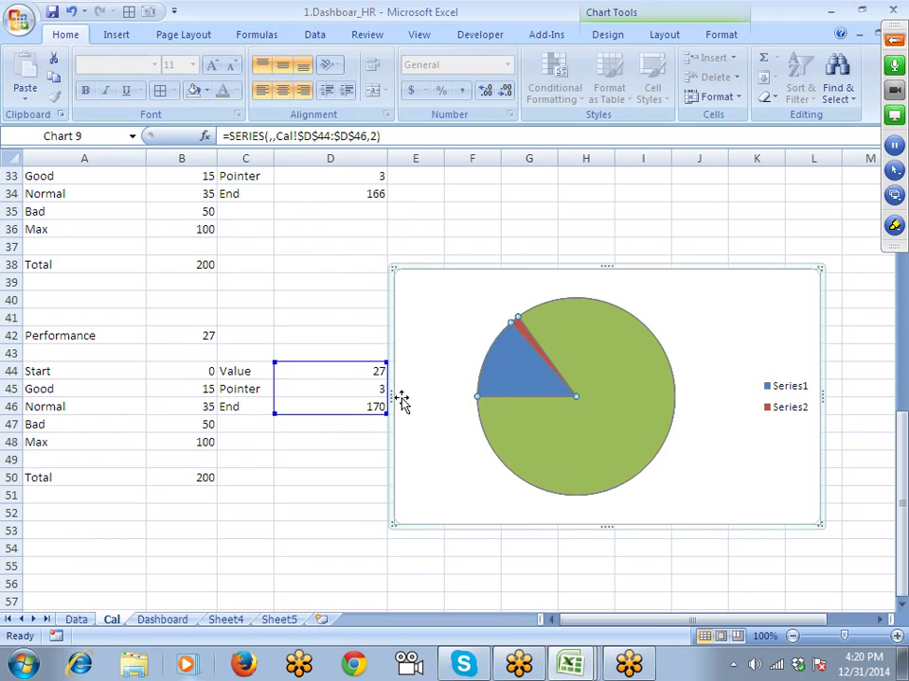
pyautogui.click(309, 482)
# Step: Set the pie's large green End slice to no fill
pyautogui.click(636, 395)
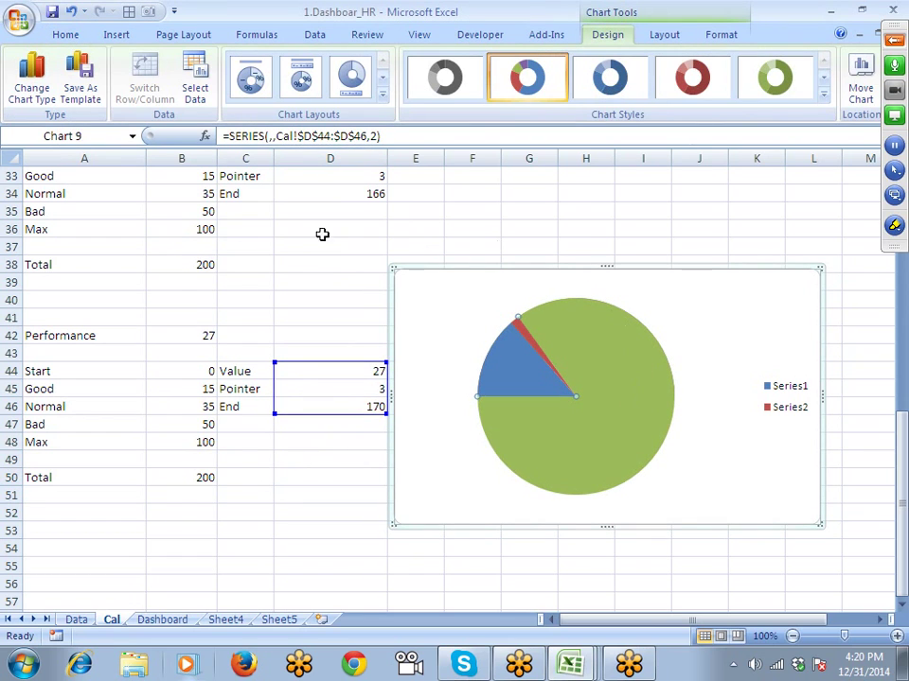
pyautogui.click(62, 36)
pyautogui.click(195, 91)
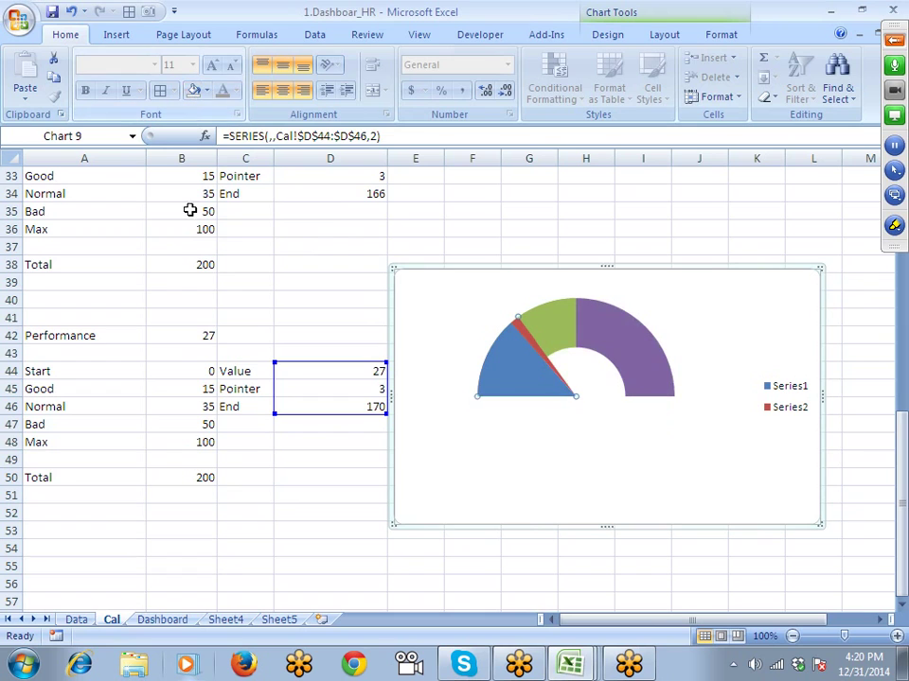
pyautogui.click(246, 421)
# Step: Set the pie's blue Value slice to no fill, leaving only the red pointer slice coloured
pyautogui.click(529, 376)
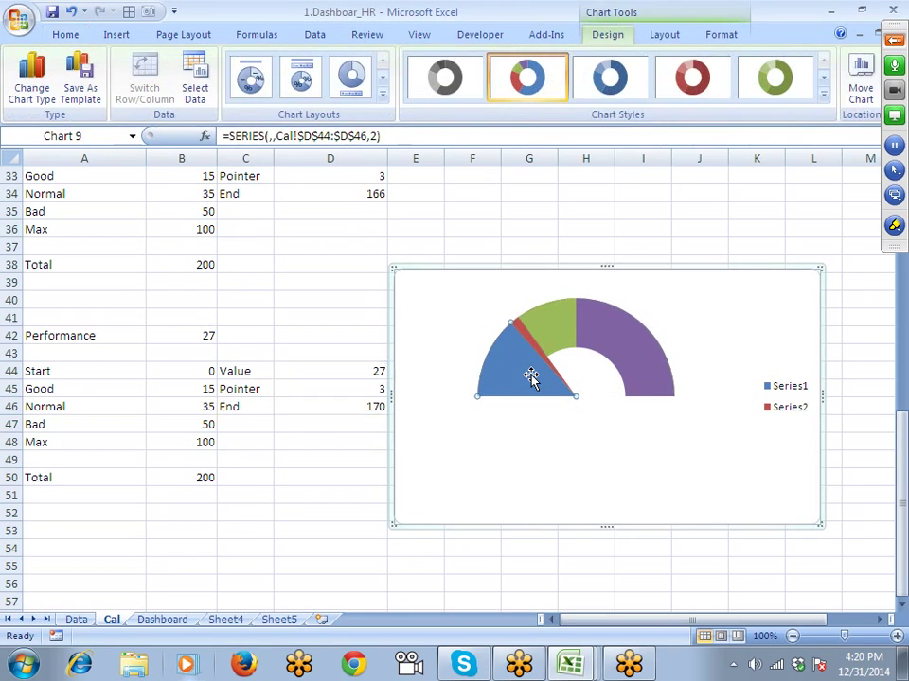
pyautogui.click(68, 36)
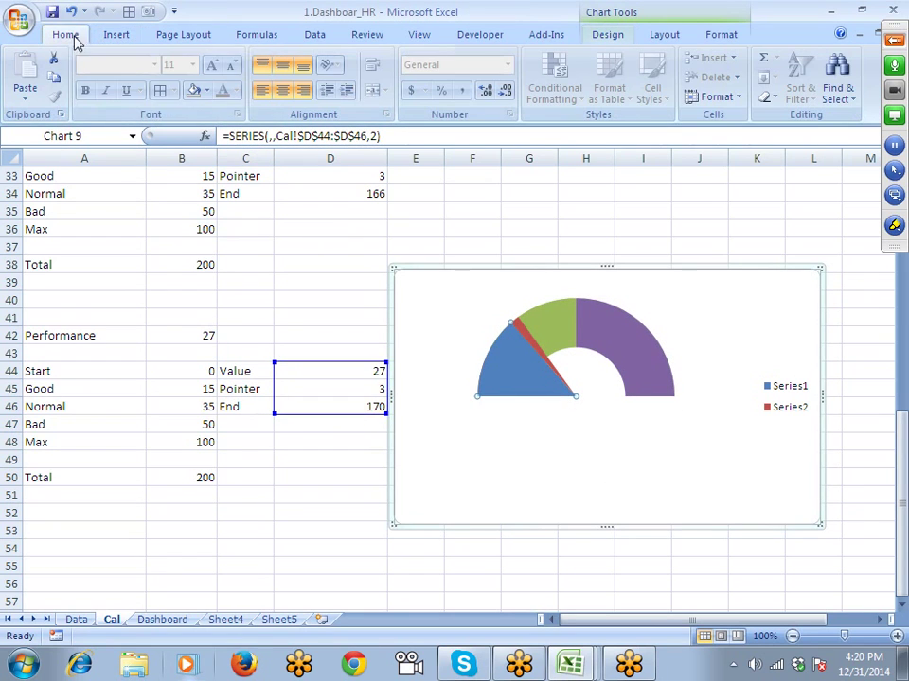
pyautogui.click(193, 90)
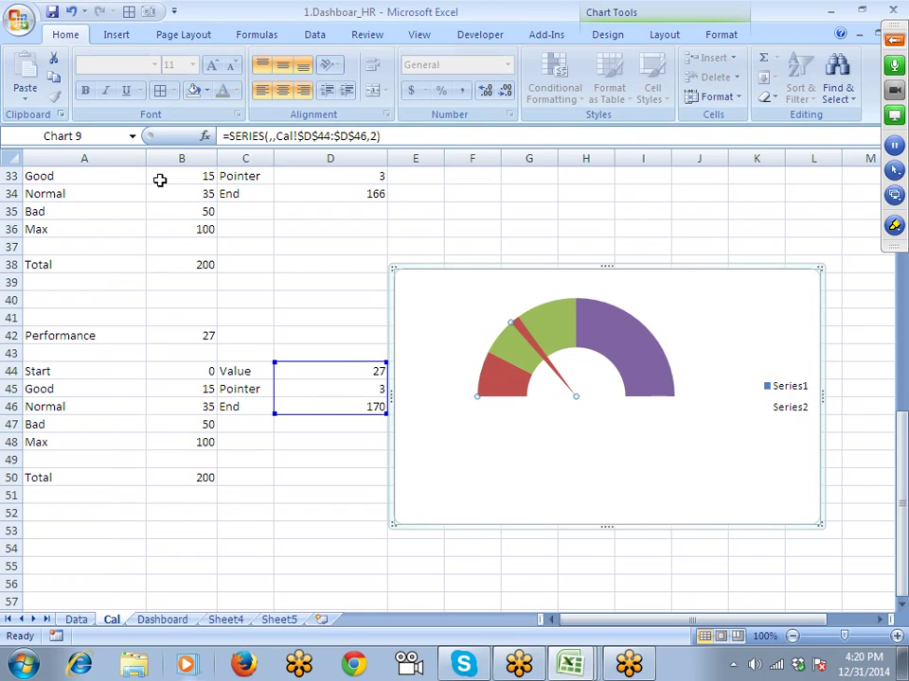
pyautogui.click(284, 452)
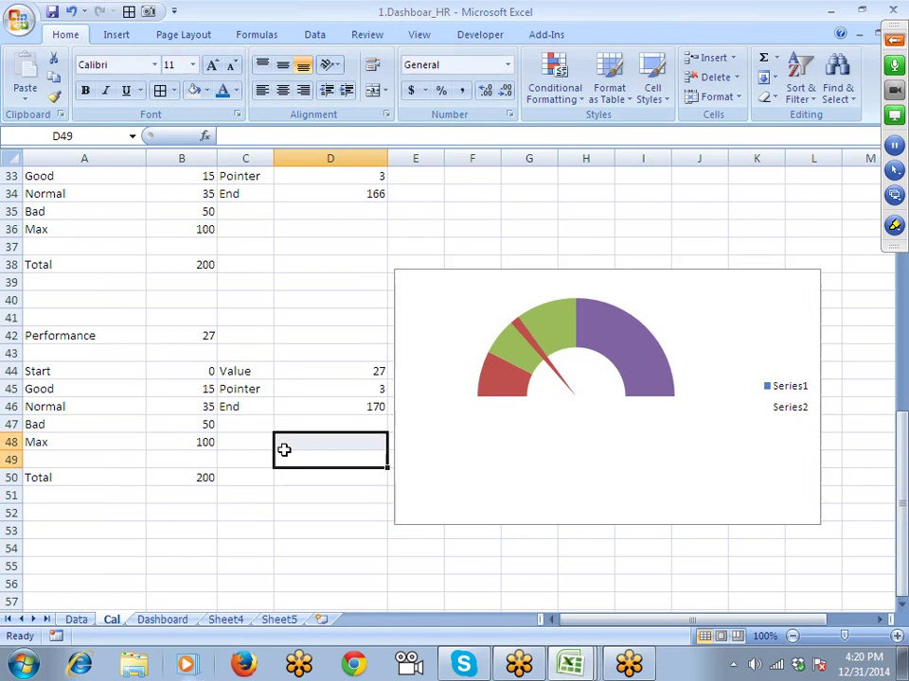
# Step: Delete the gauge chart's legend and shrink the chart to about columns E to H and rows 38 to 47
pyautogui.click(793, 392)
pyautogui.press('Delete')
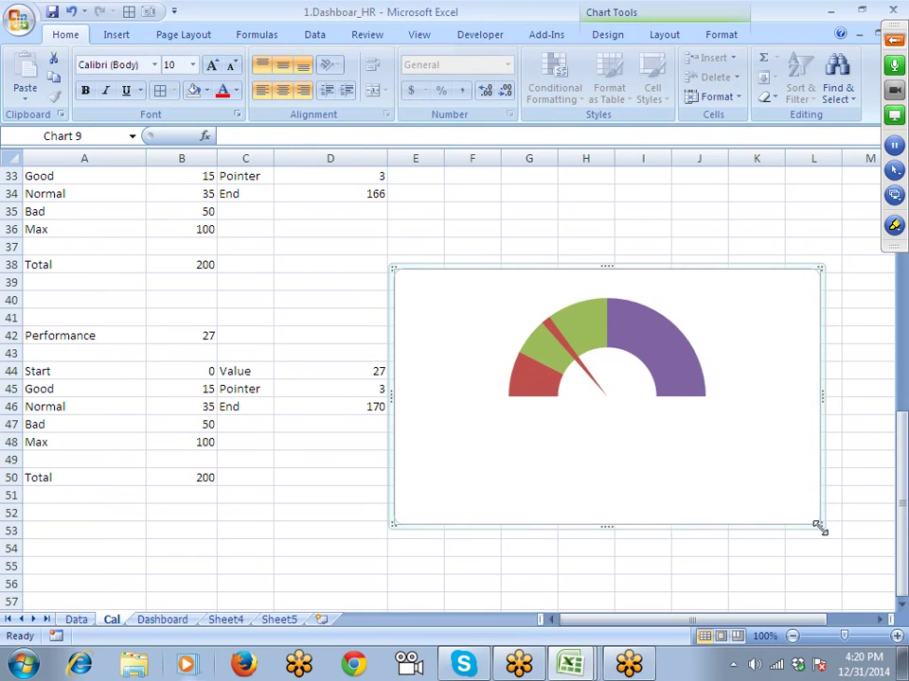
pyautogui.moveTo(819, 525); pyautogui.dragTo(602, 419)
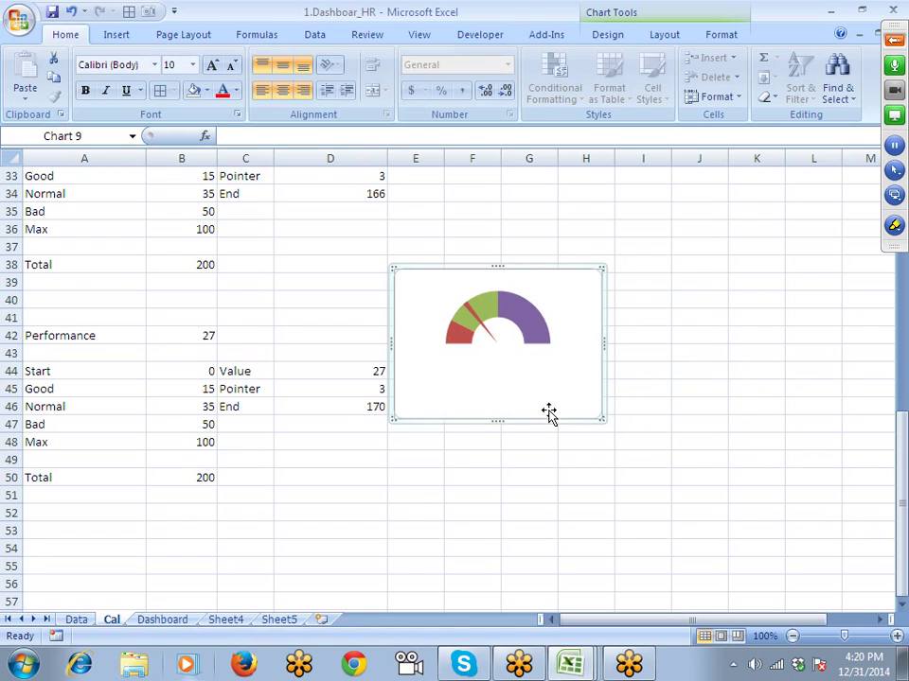
# Step: Cut the performance gauge chart from the Cal sheet and paste it at cell B31 on the Dashboard sheet
pyautogui.hotkey('ctrl', 'x')
pyautogui.click(162, 619)
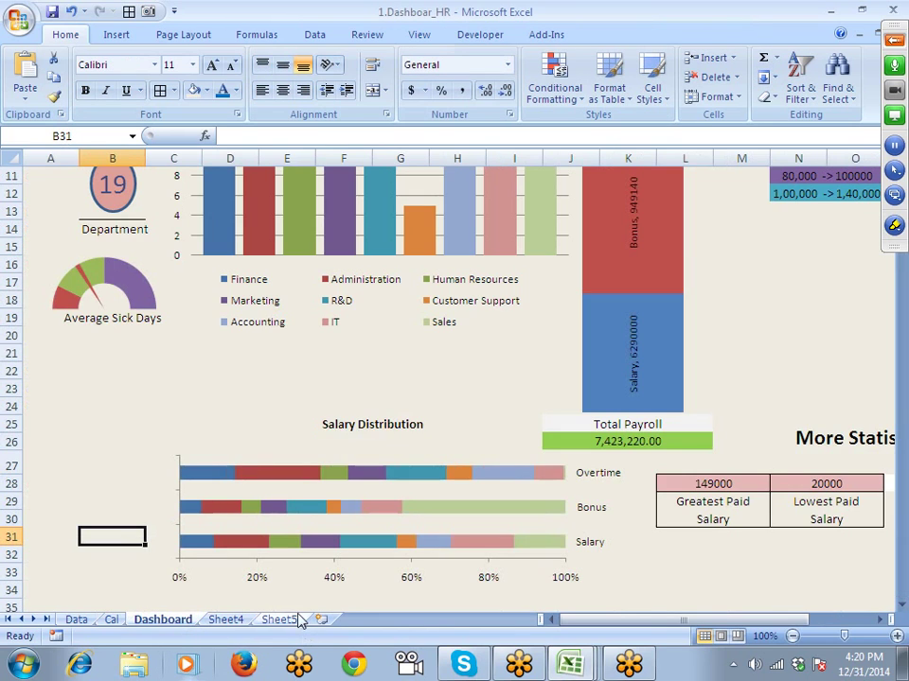
pyautogui.click(254, 547)
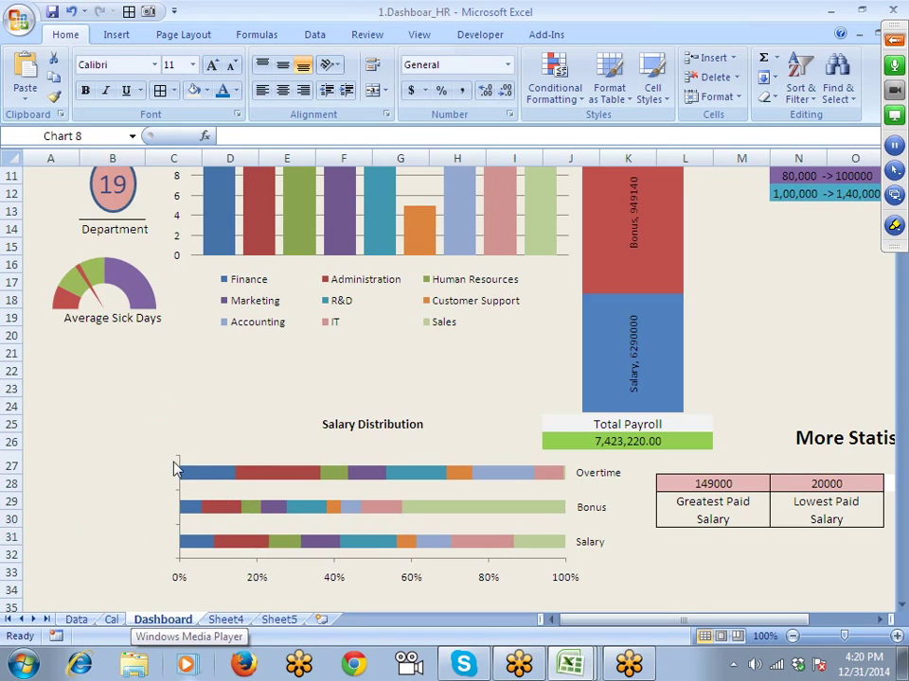
pyautogui.hotkey('ctrl', 'v')
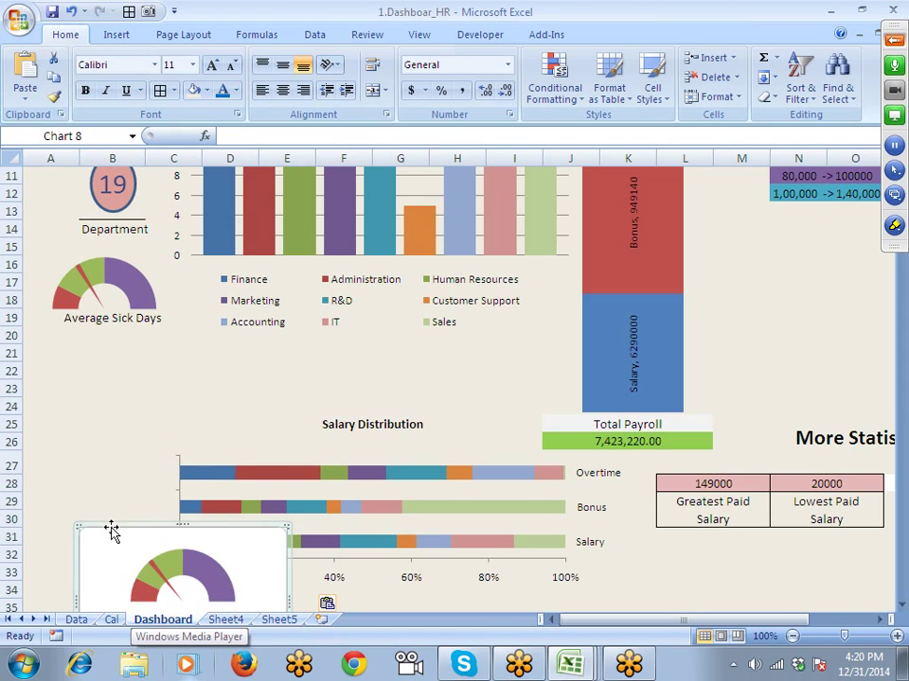
# Step: Fit the pasted gauge into columns A to C directly below the Average Sick Days label and set its chart area to no fill
pyautogui.moveTo(112, 533); pyautogui.dragTo(42, 333)
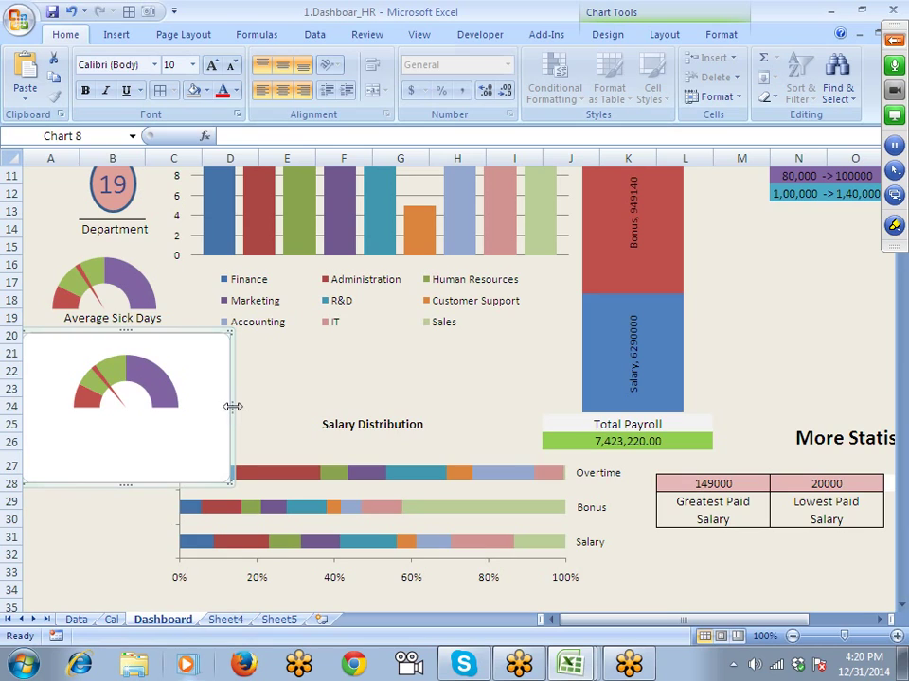
pyautogui.moveTo(232, 406); pyautogui.dragTo(181, 406)
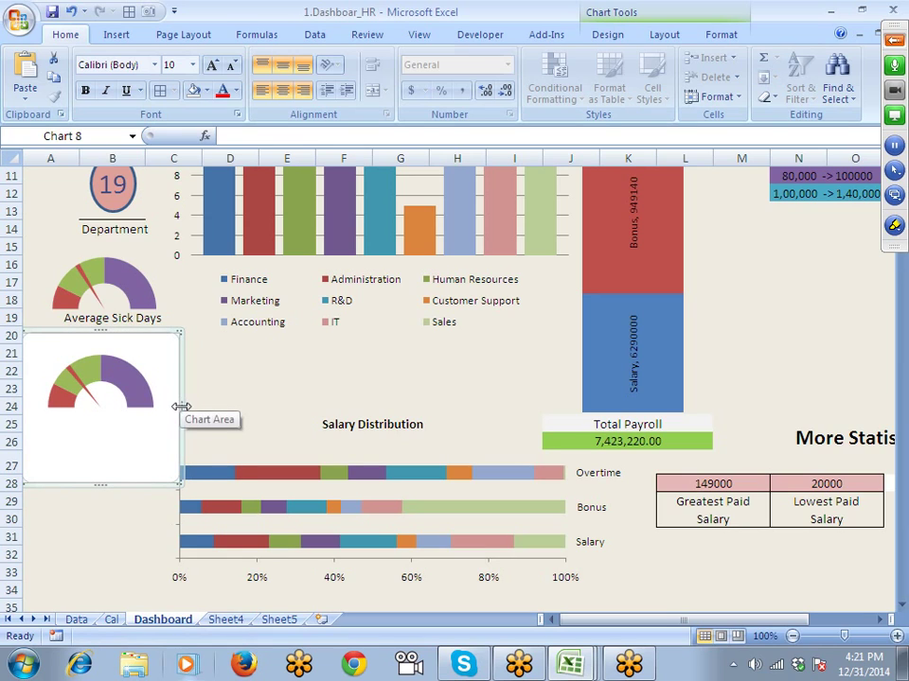
pyautogui.click(194, 93)
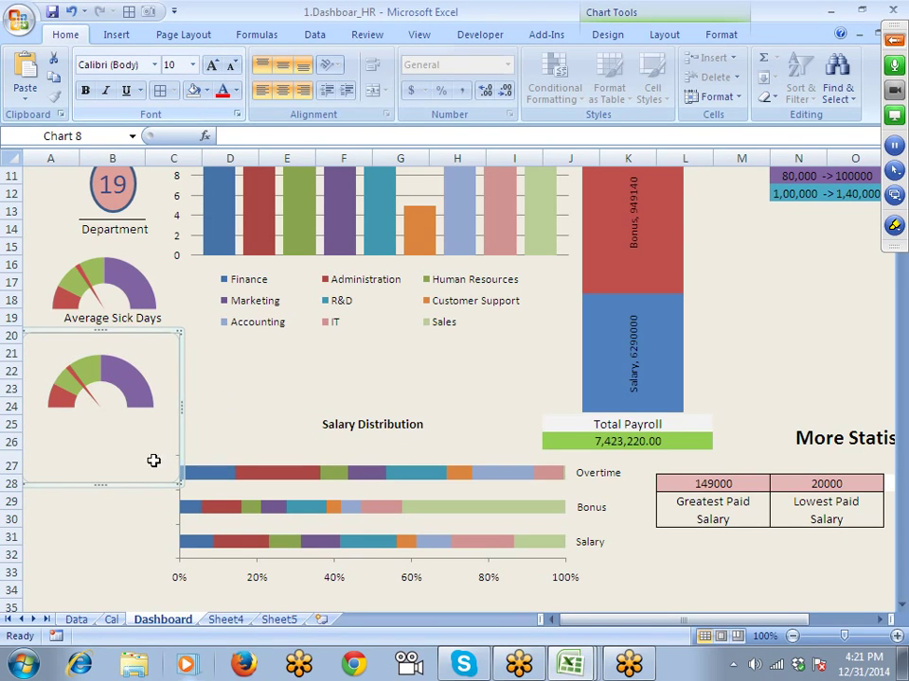
# Step: Remove the border line from the performance gauge's chart area below the Average Sick Days gauge
pyautogui.press('Escape')
pyautogui.click(80, 517)
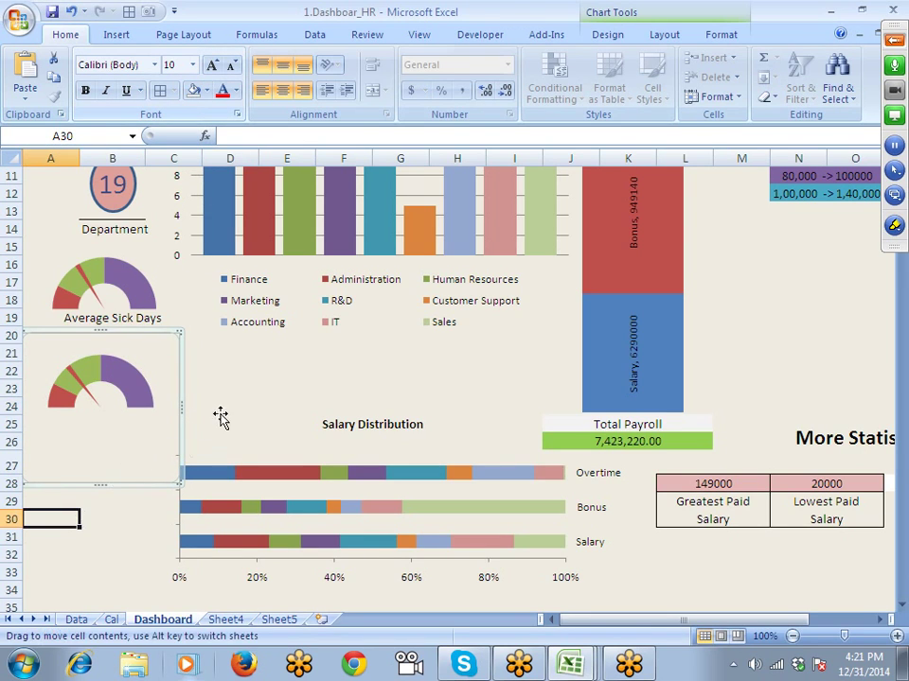
pyautogui.click(178, 389)
pyautogui.rightClick(177, 385)
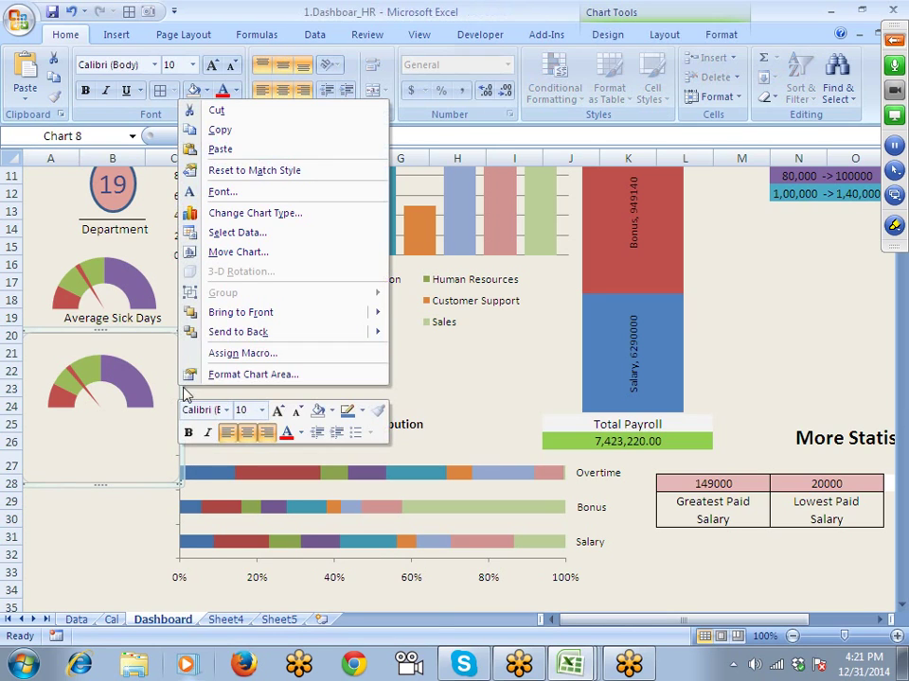
pyautogui.click(197, 375)
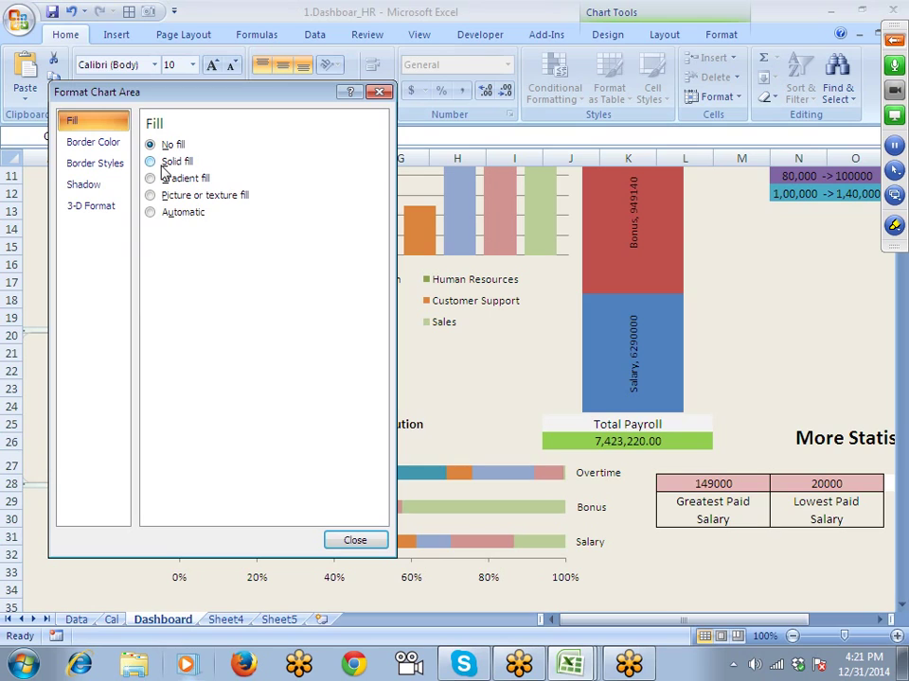
pyautogui.click(93, 144)
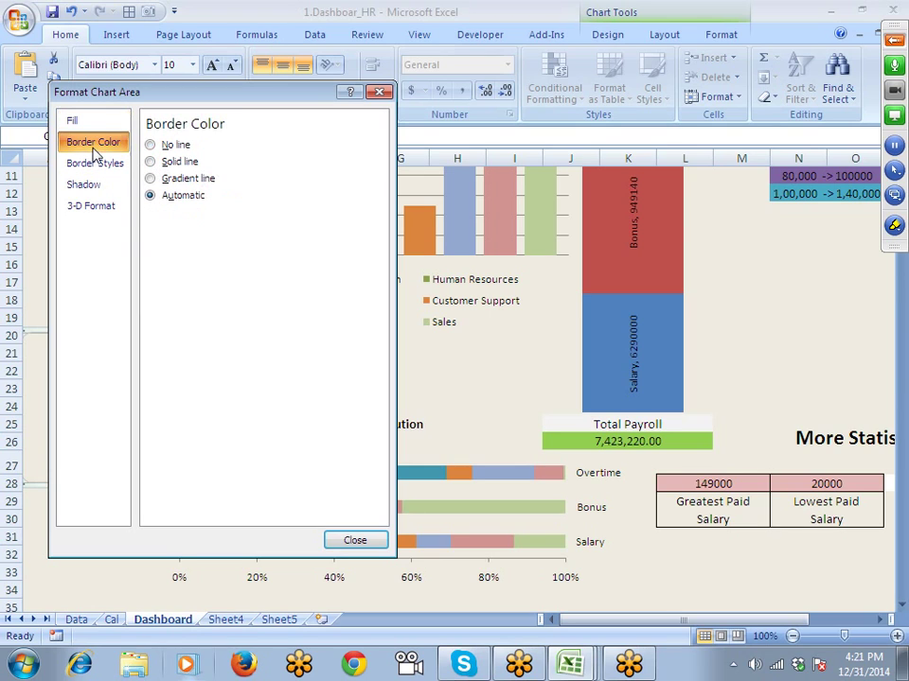
pyautogui.click(171, 145)
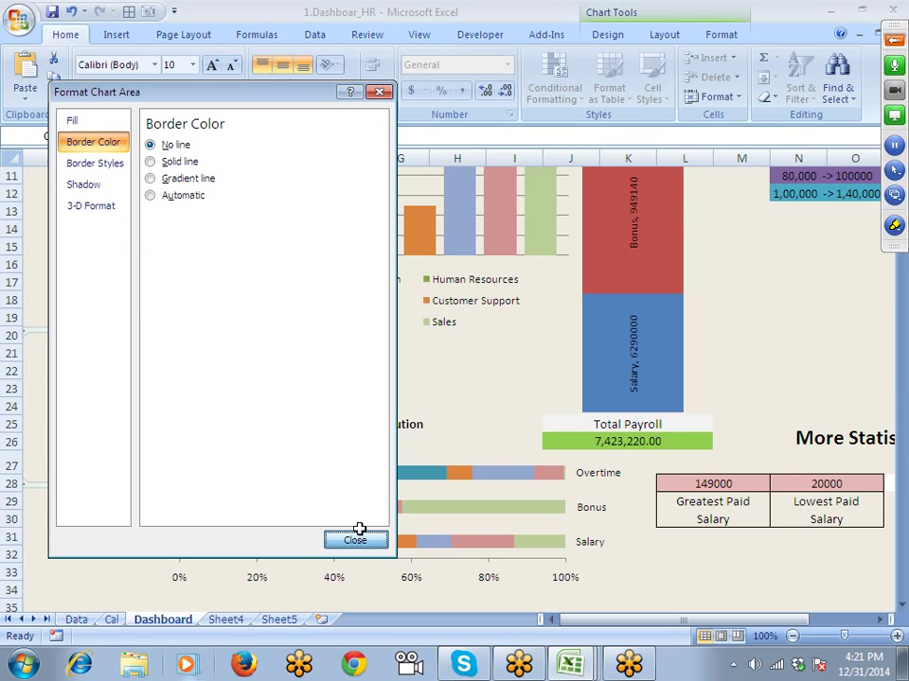
pyautogui.click(355, 541)
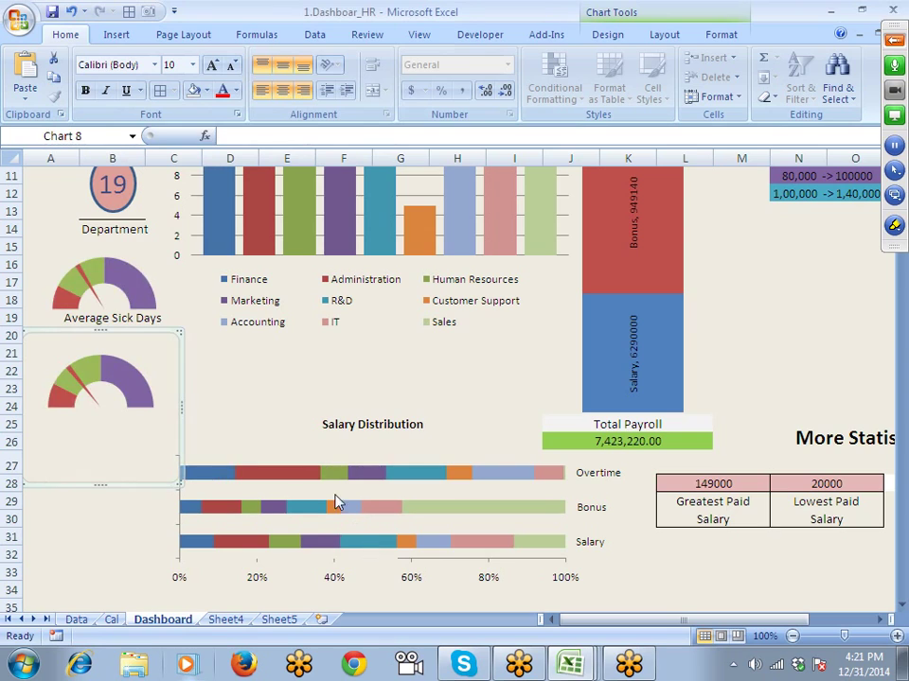
pyautogui.click(263, 371)
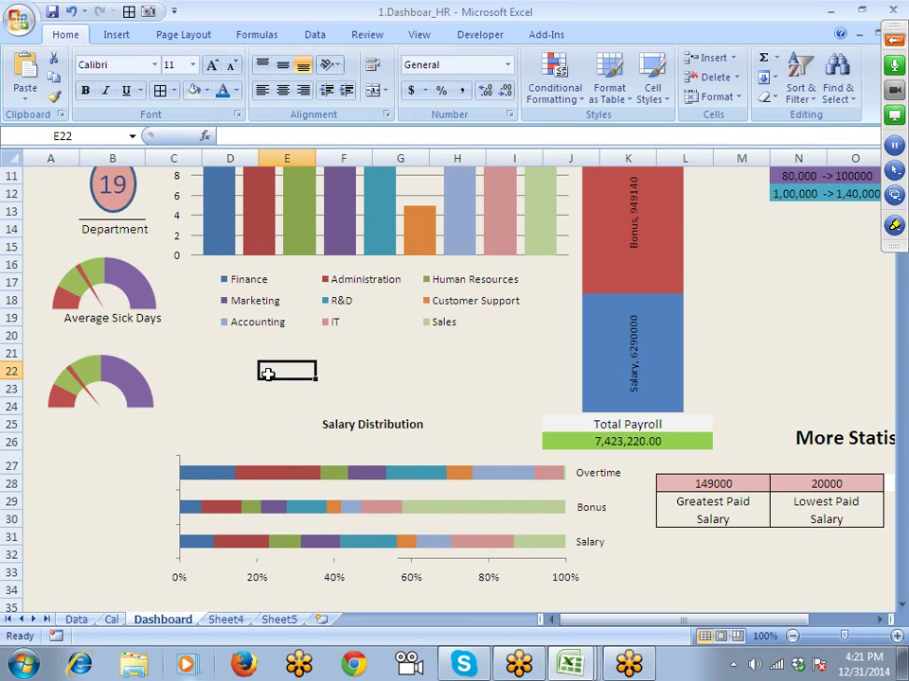
pyautogui.press('Down')
pyautogui.press('Down')
pyautogui.press('Down')
pyautogui.press('Down')
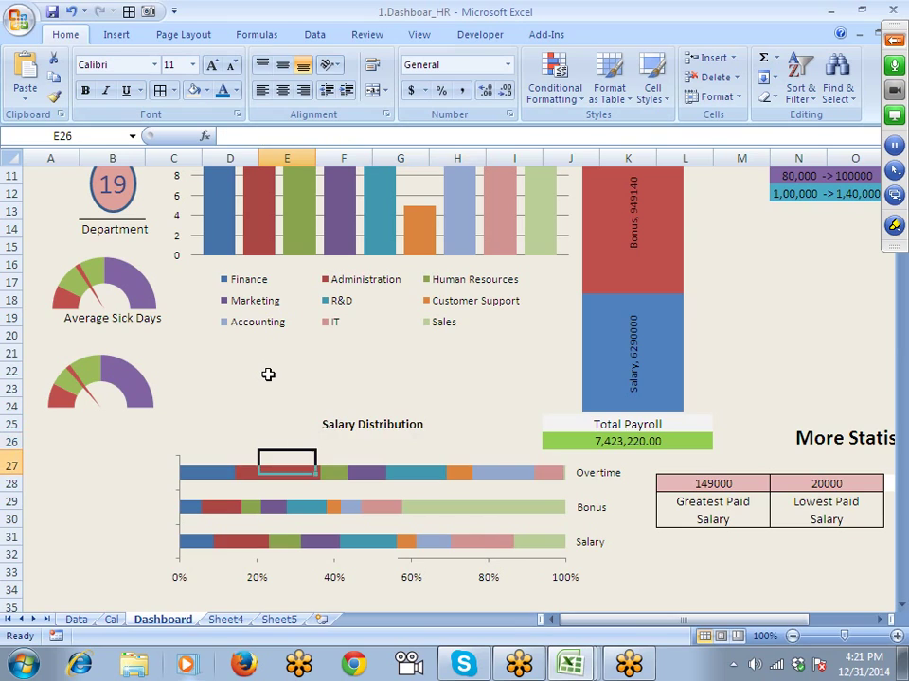
pyautogui.press('Left')
pyautogui.press('Left')
pyautogui.press('Left')
pyautogui.press('Left')
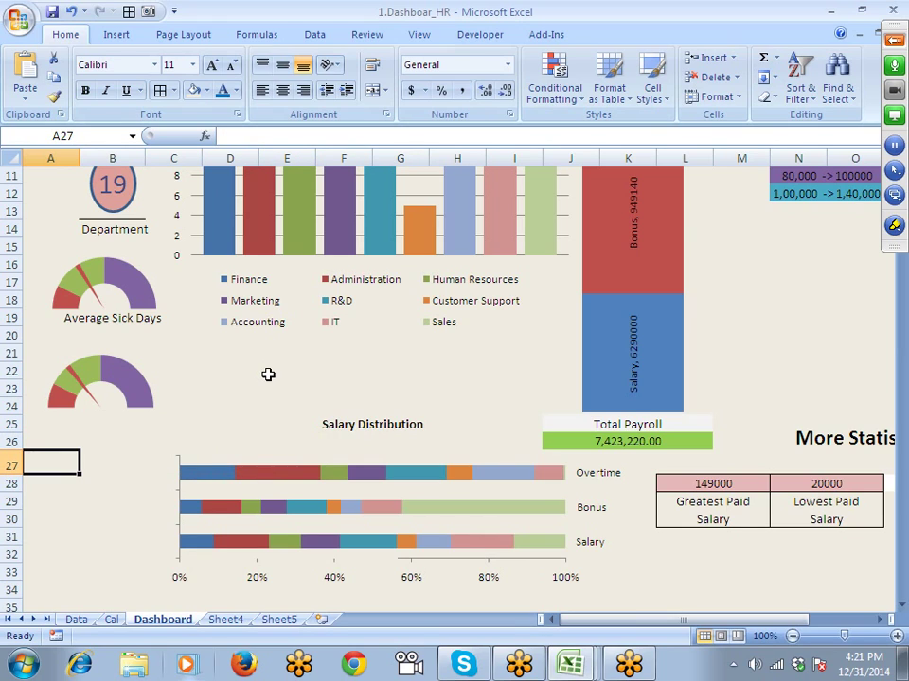
pyautogui.press('Up')
pyautogui.press('Up')
pyautogui.press('Up')
pyautogui.press('Up')
pyautogui.press('Up')
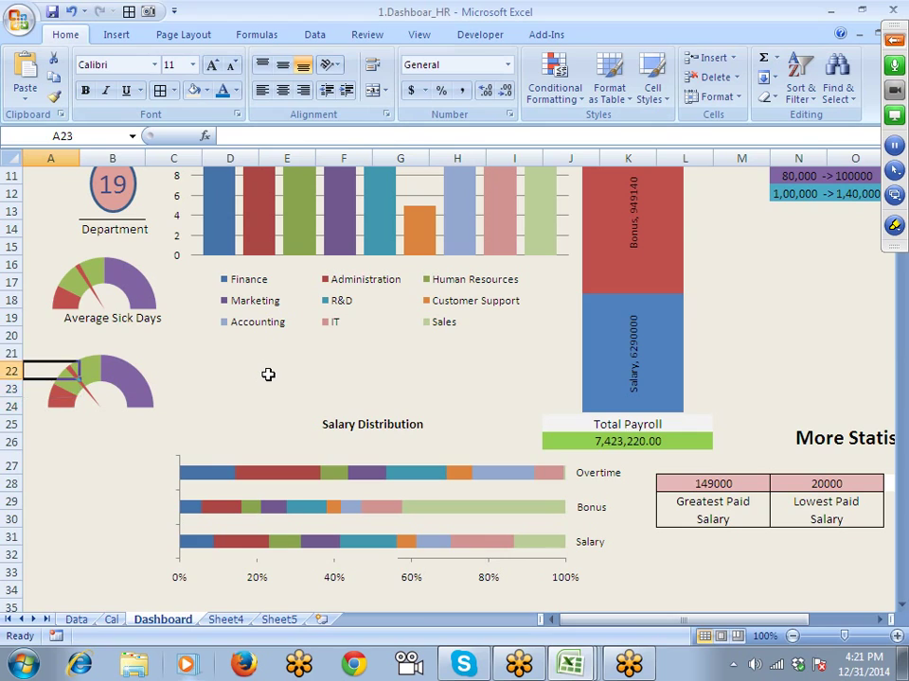
pyautogui.press('Up')
pyautogui.hotkey('shift', 'Right')
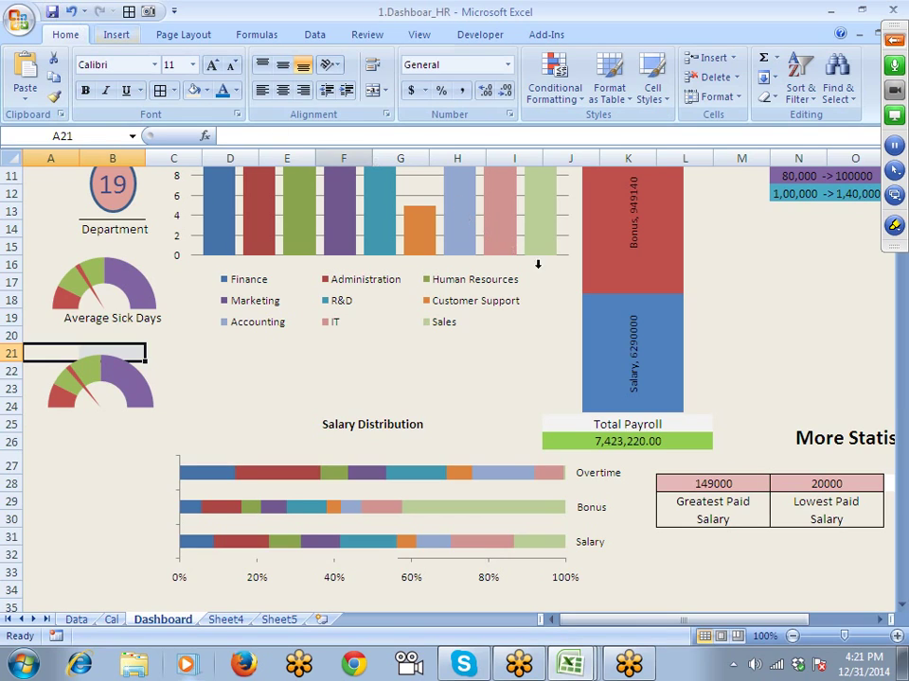
# Step: Review the Dashboard sheet's charts and gauges from the header to the Salary Distribution chart, along with the source records on the Data sheet
pyautogui.scroll(3, 710, 286)
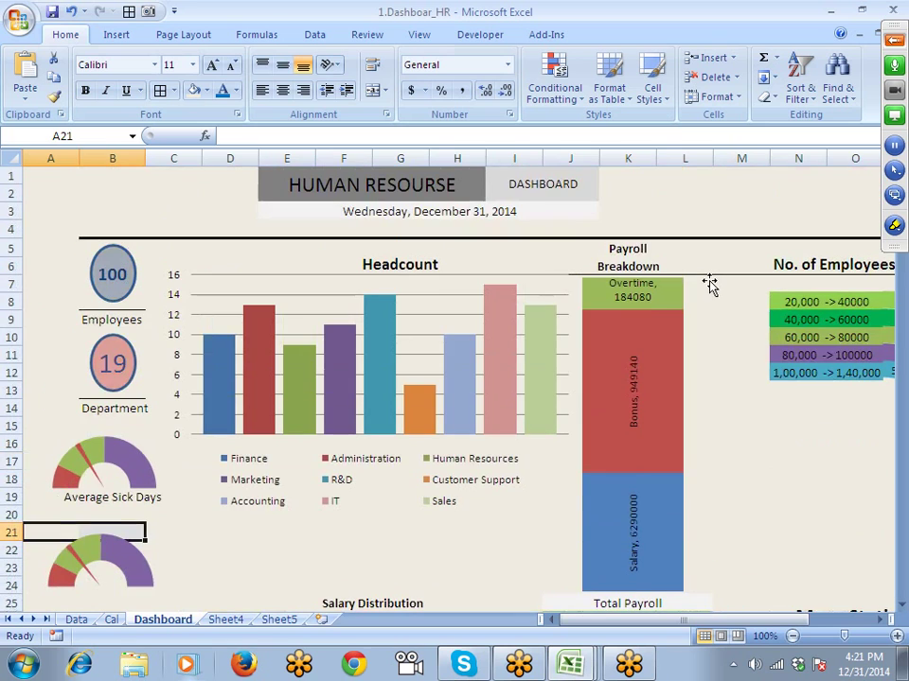
pyautogui.scroll(-2, 689, 271)
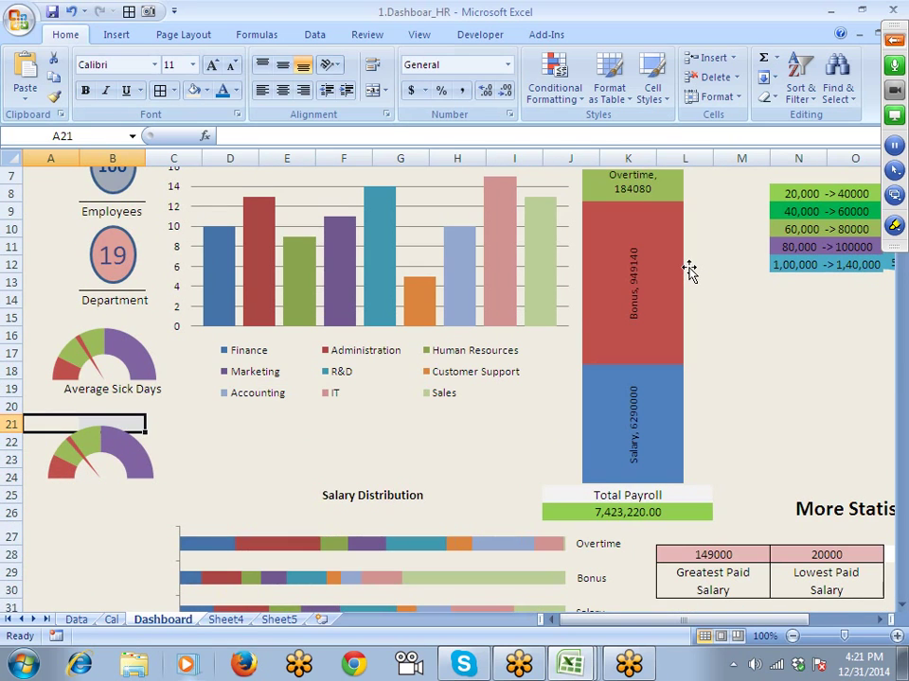
pyautogui.scroll(2, 688, 271)
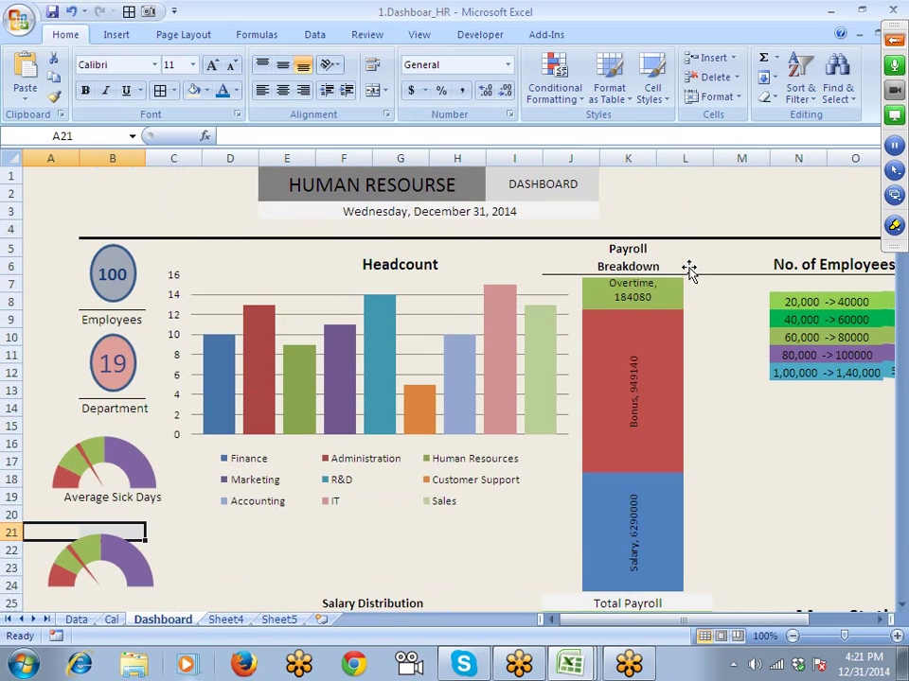
pyautogui.click(75, 620)
pyautogui.scroll(-16, 170, 322)
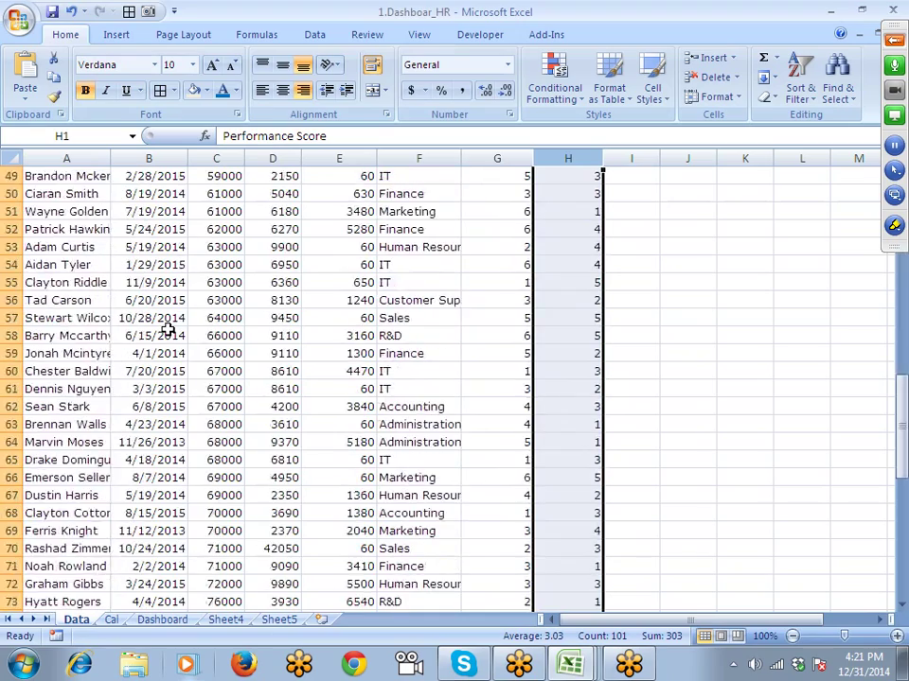
pyautogui.scroll(6, 173, 318)
pyautogui.scroll(10, 172, 318)
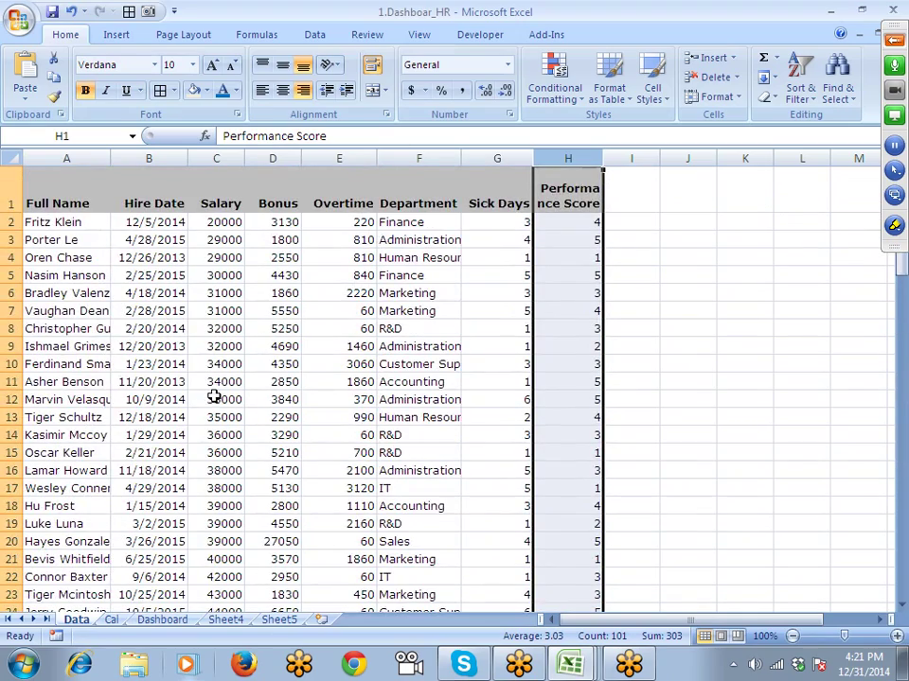
pyautogui.click(112, 620)
pyautogui.click(147, 622)
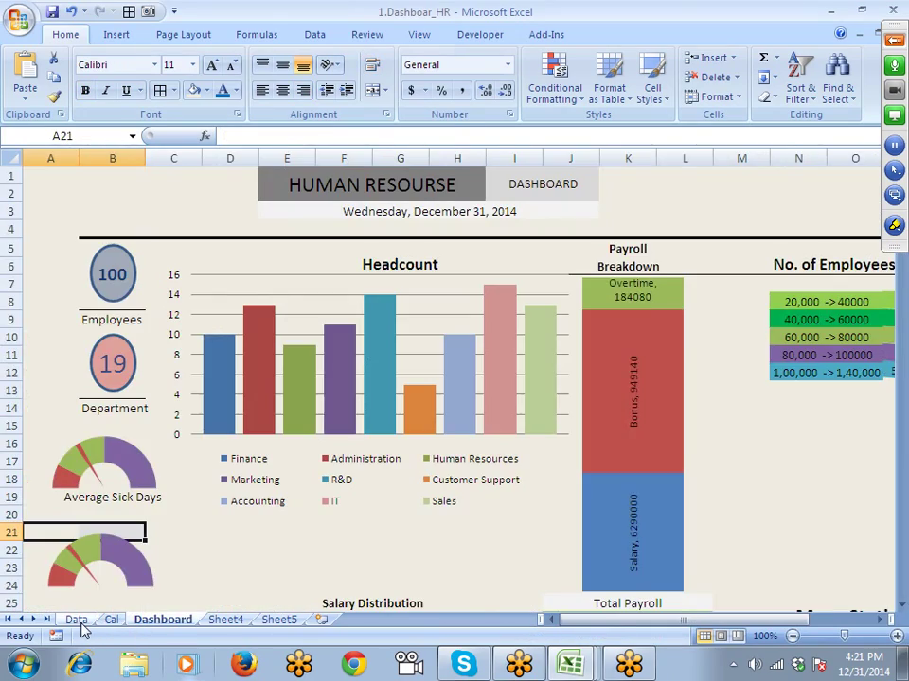
pyautogui.click(76, 621)
pyautogui.click(158, 623)
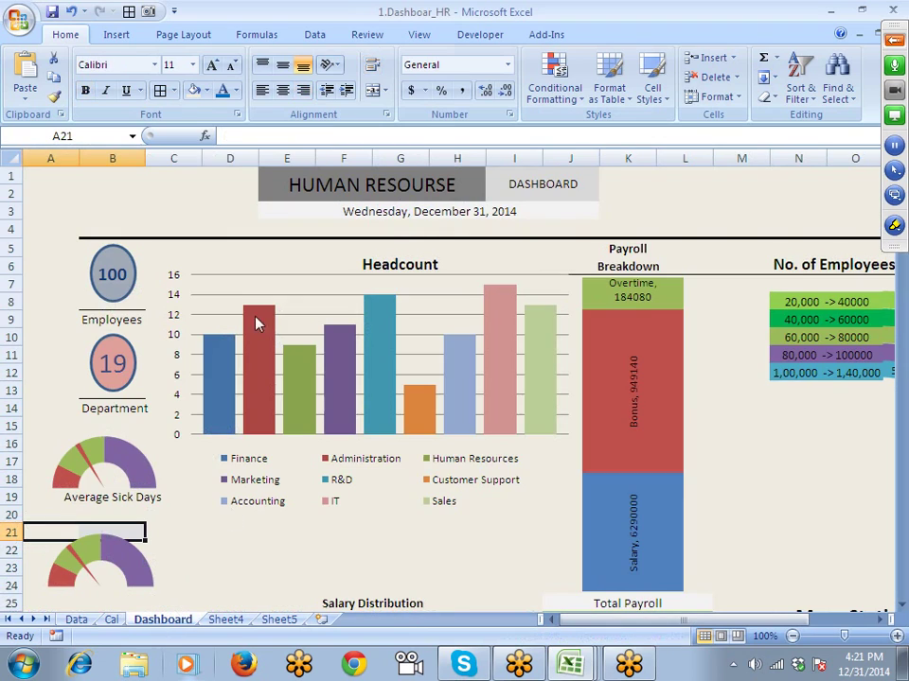
pyautogui.scroll(-1, 360, 468)
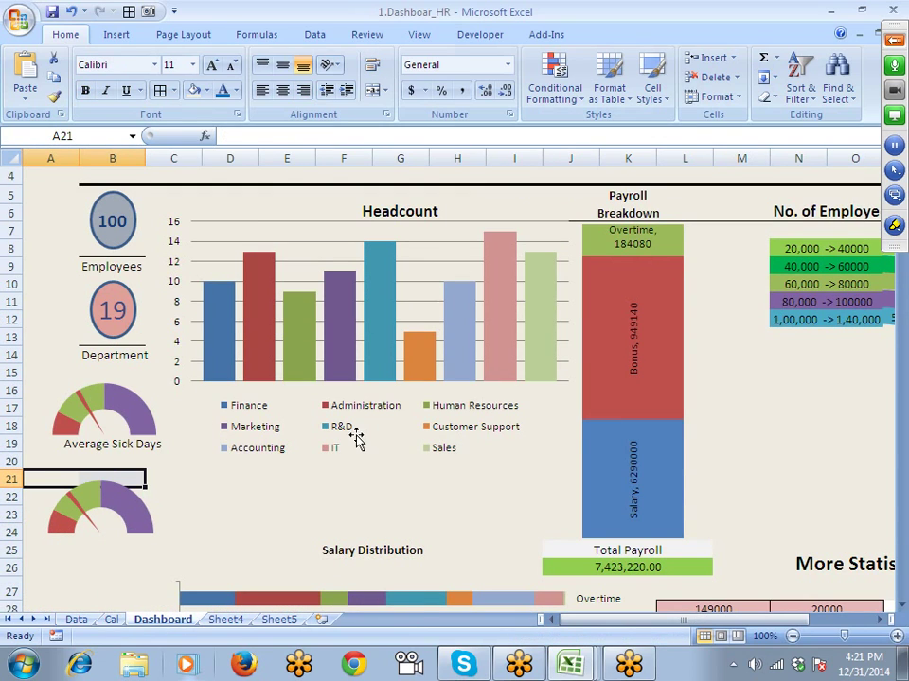
pyautogui.scroll(1, 358, 442)
pyautogui.click(706, 178)
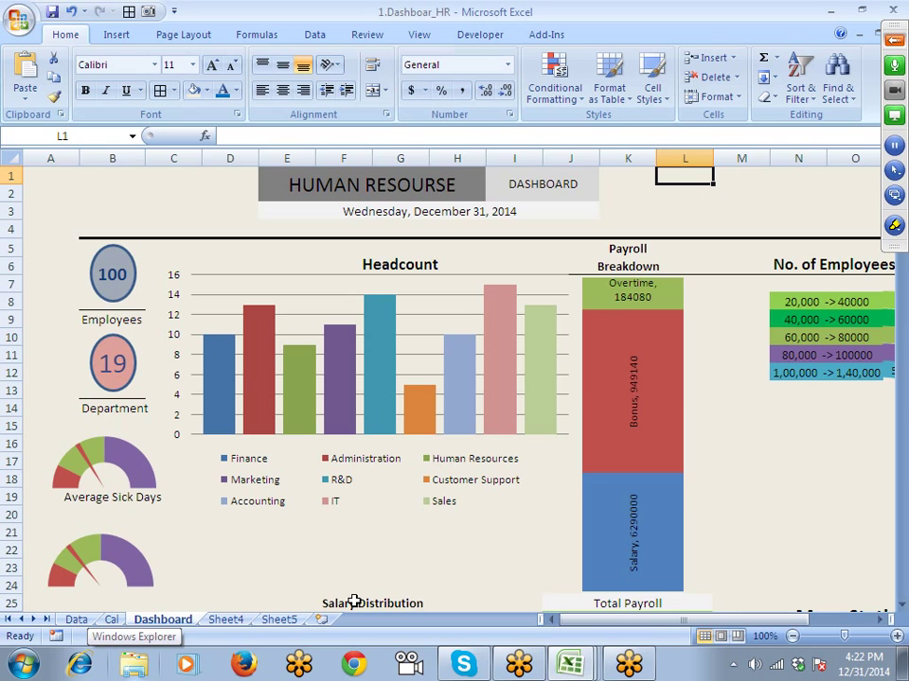
pyautogui.scroll(-2, 353, 603)
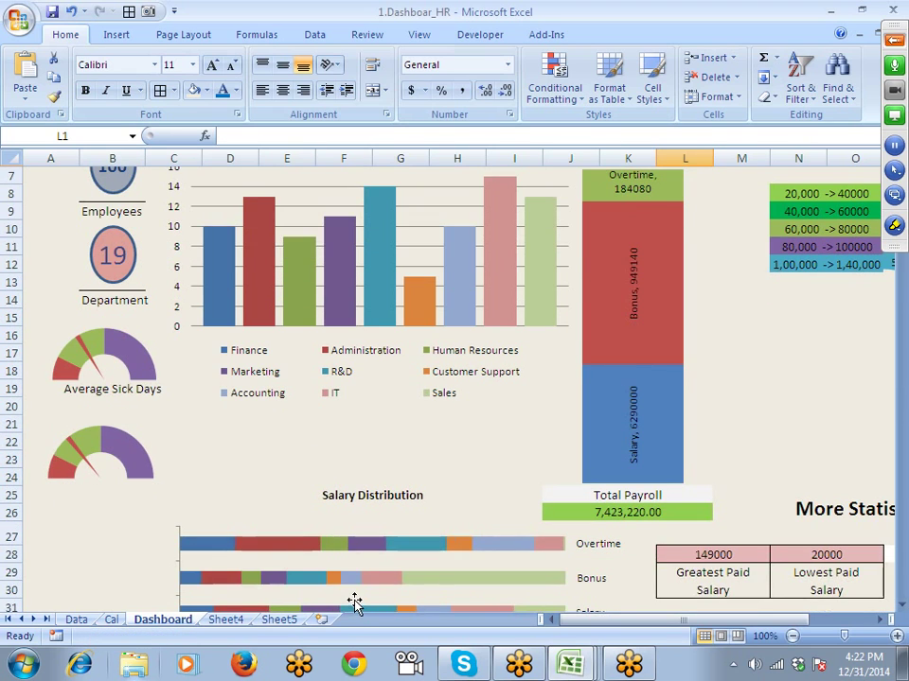
pyautogui.scroll(-2, 353, 603)
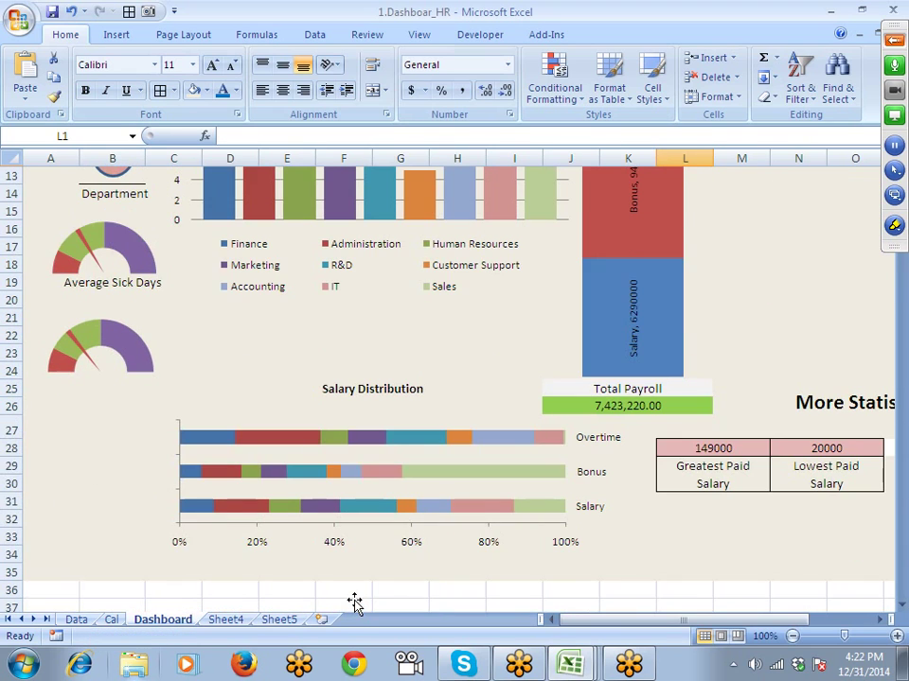
pyautogui.scroll(4, 354, 602)
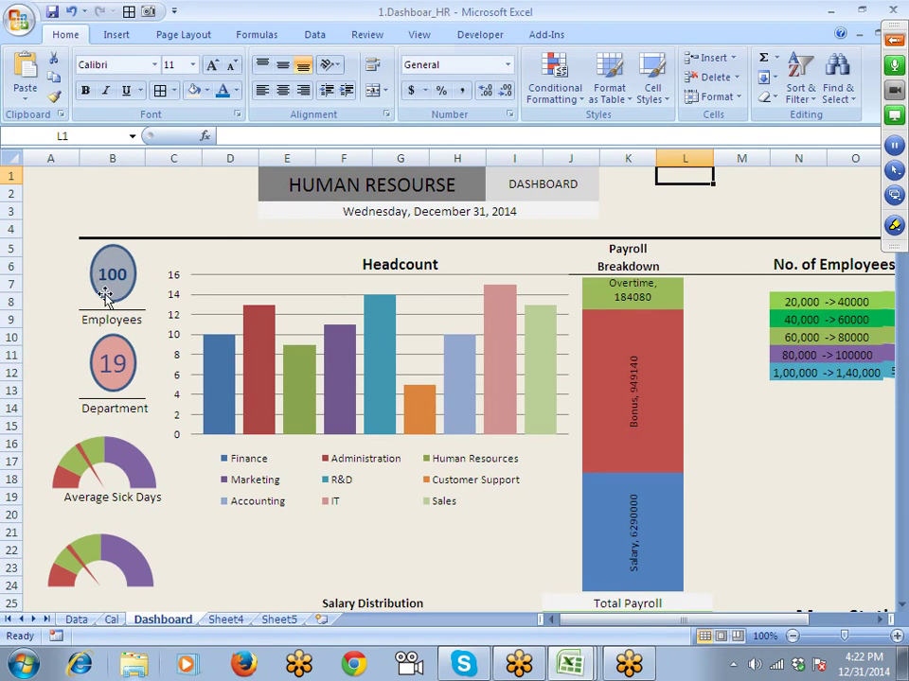
# Step: Inspect the department salary formulas on the Cal sheet and save the workbook
pyautogui.click(112, 620)
pyautogui.scroll(4, 193, 410)
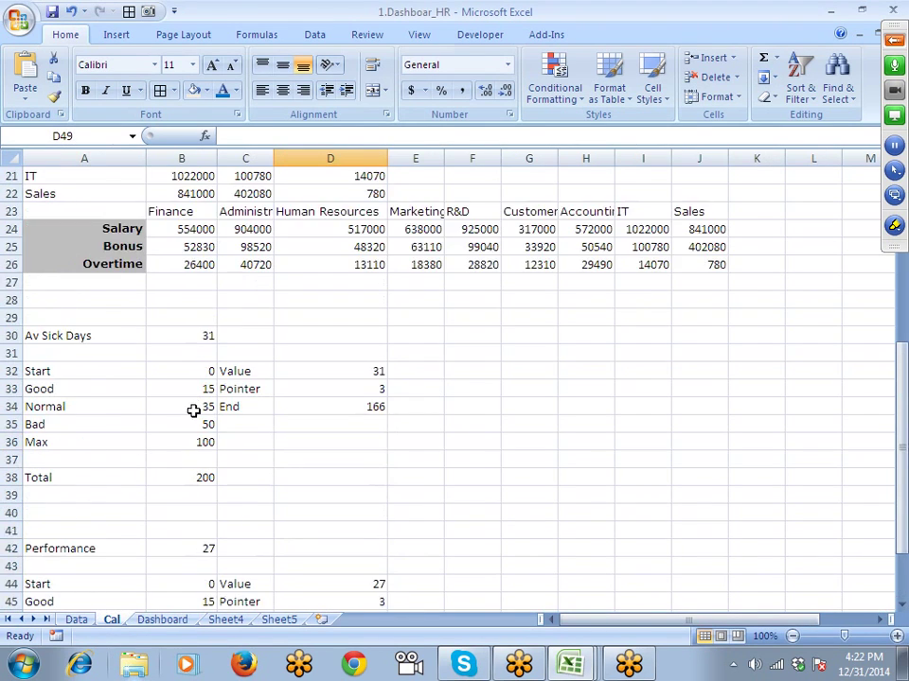
pyautogui.scroll(3, 193, 410)
pyautogui.click(189, 406)
pyautogui.click(194, 320)
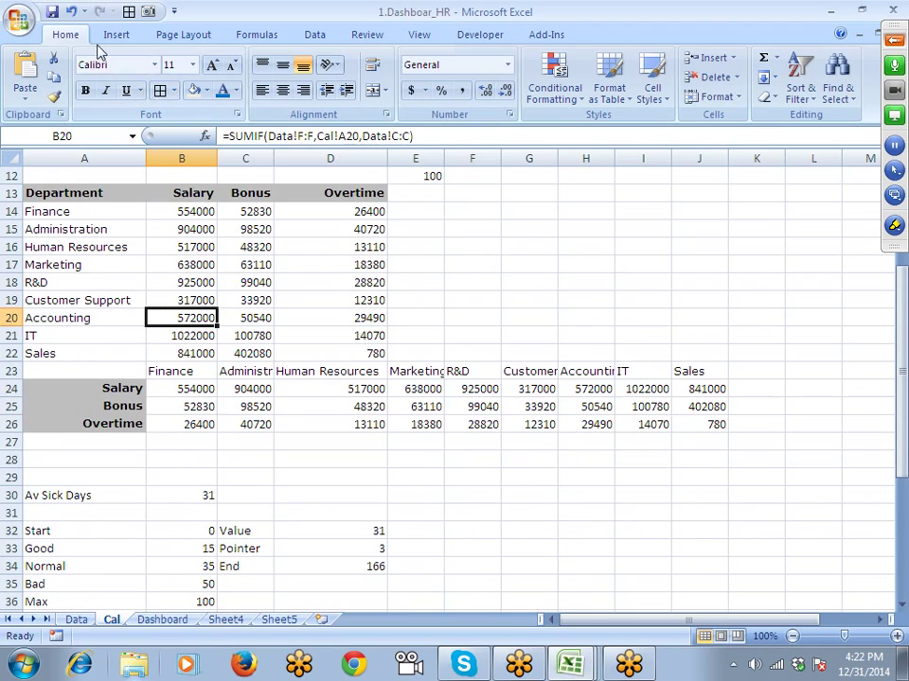
pyautogui.click(52, 11)
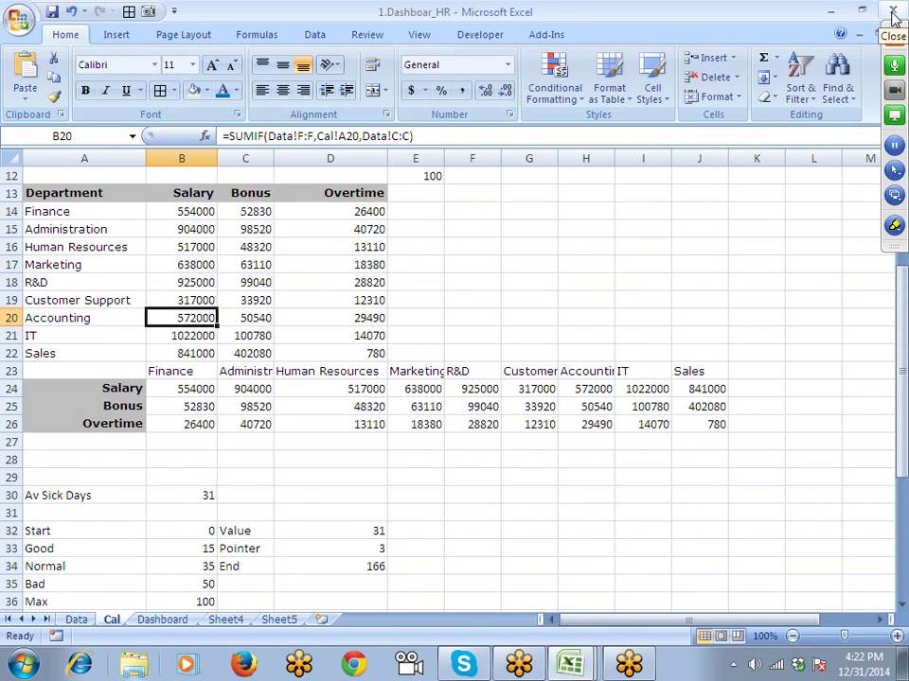
pyautogui.press('F8')
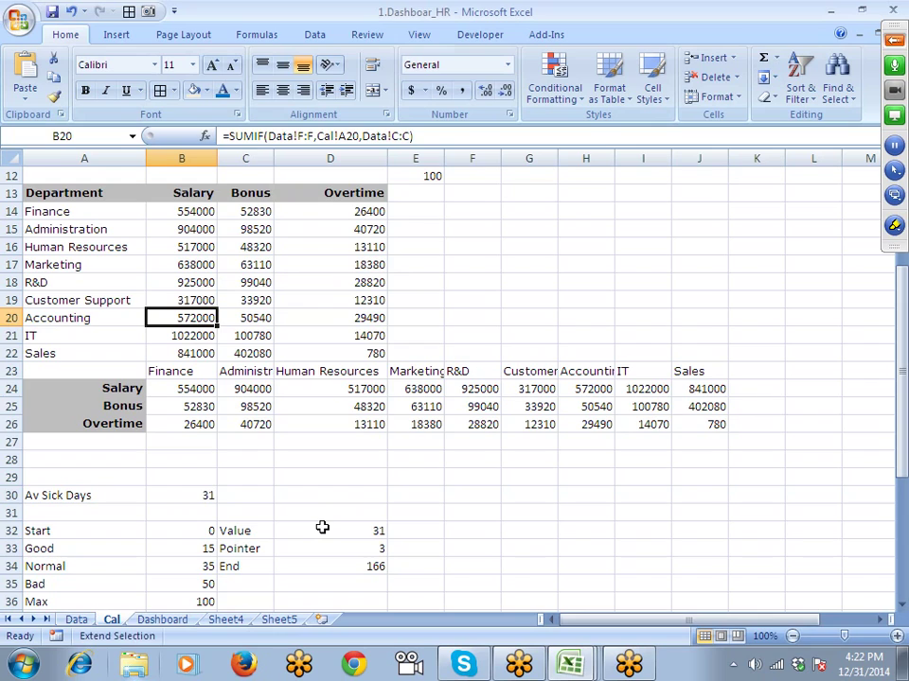